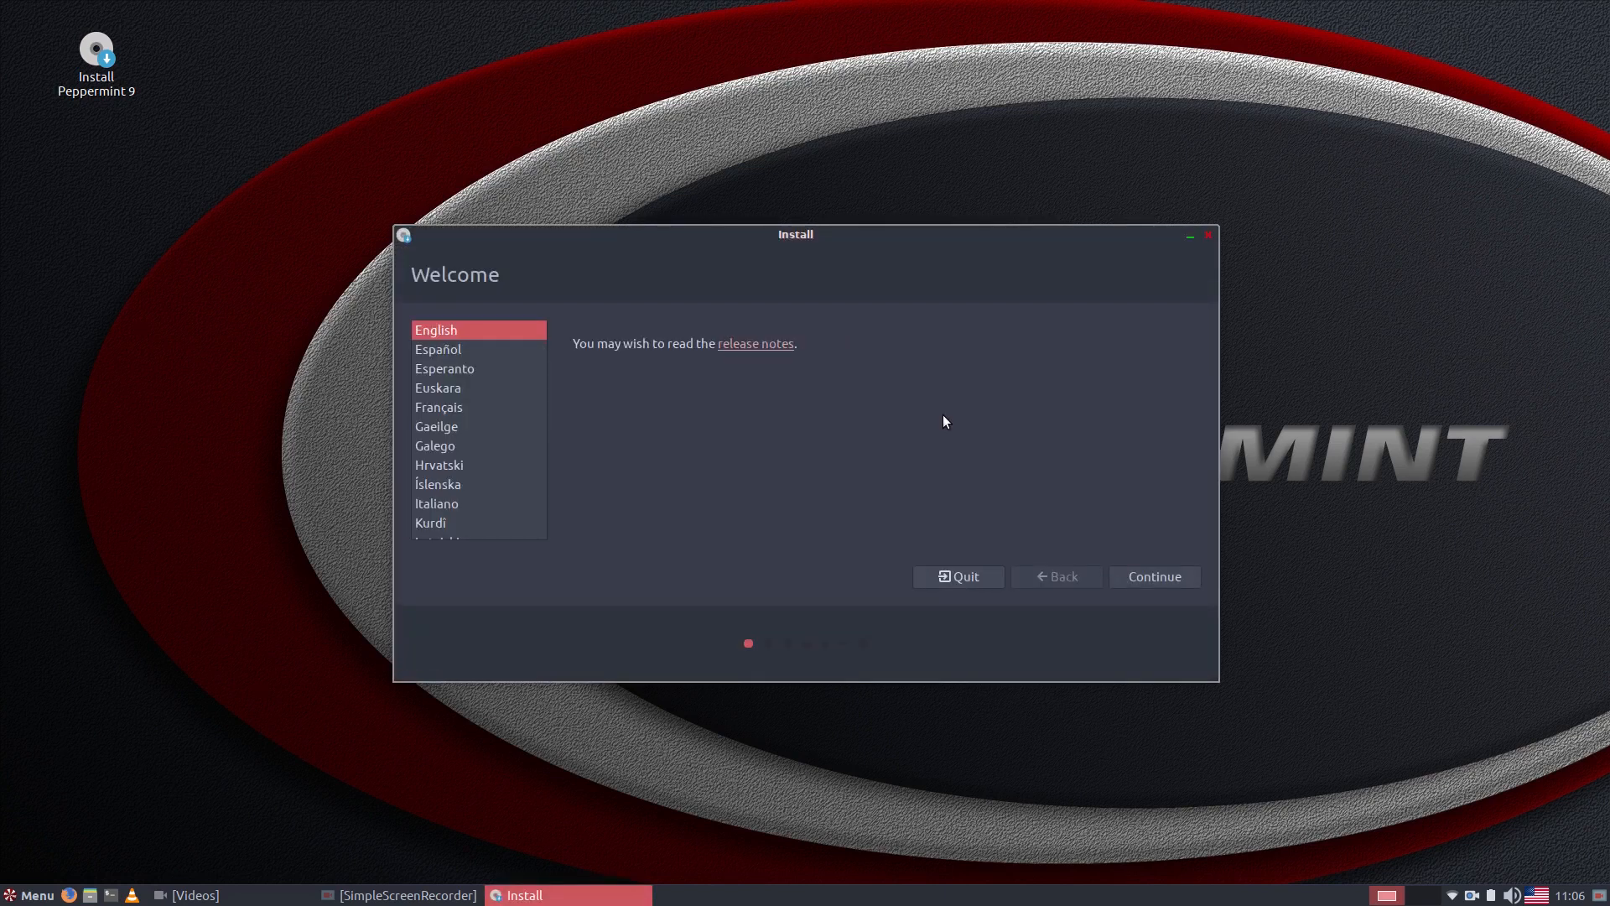
Accept English as the installer language and English (US) as the keyboard layout
click(1149, 578)
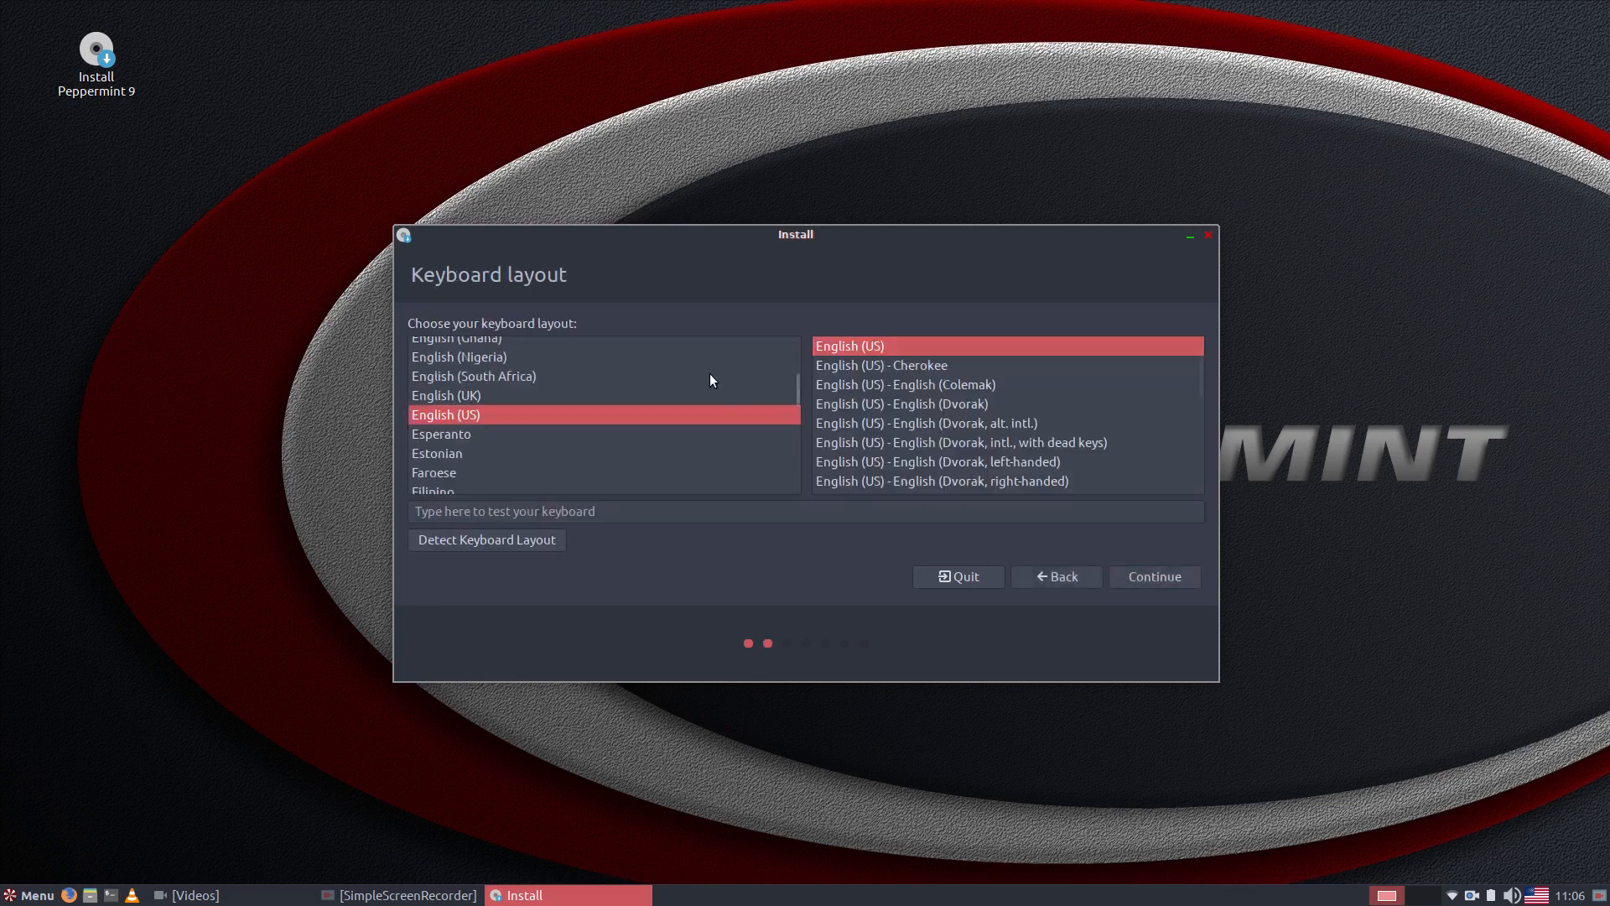
click(1146, 579)
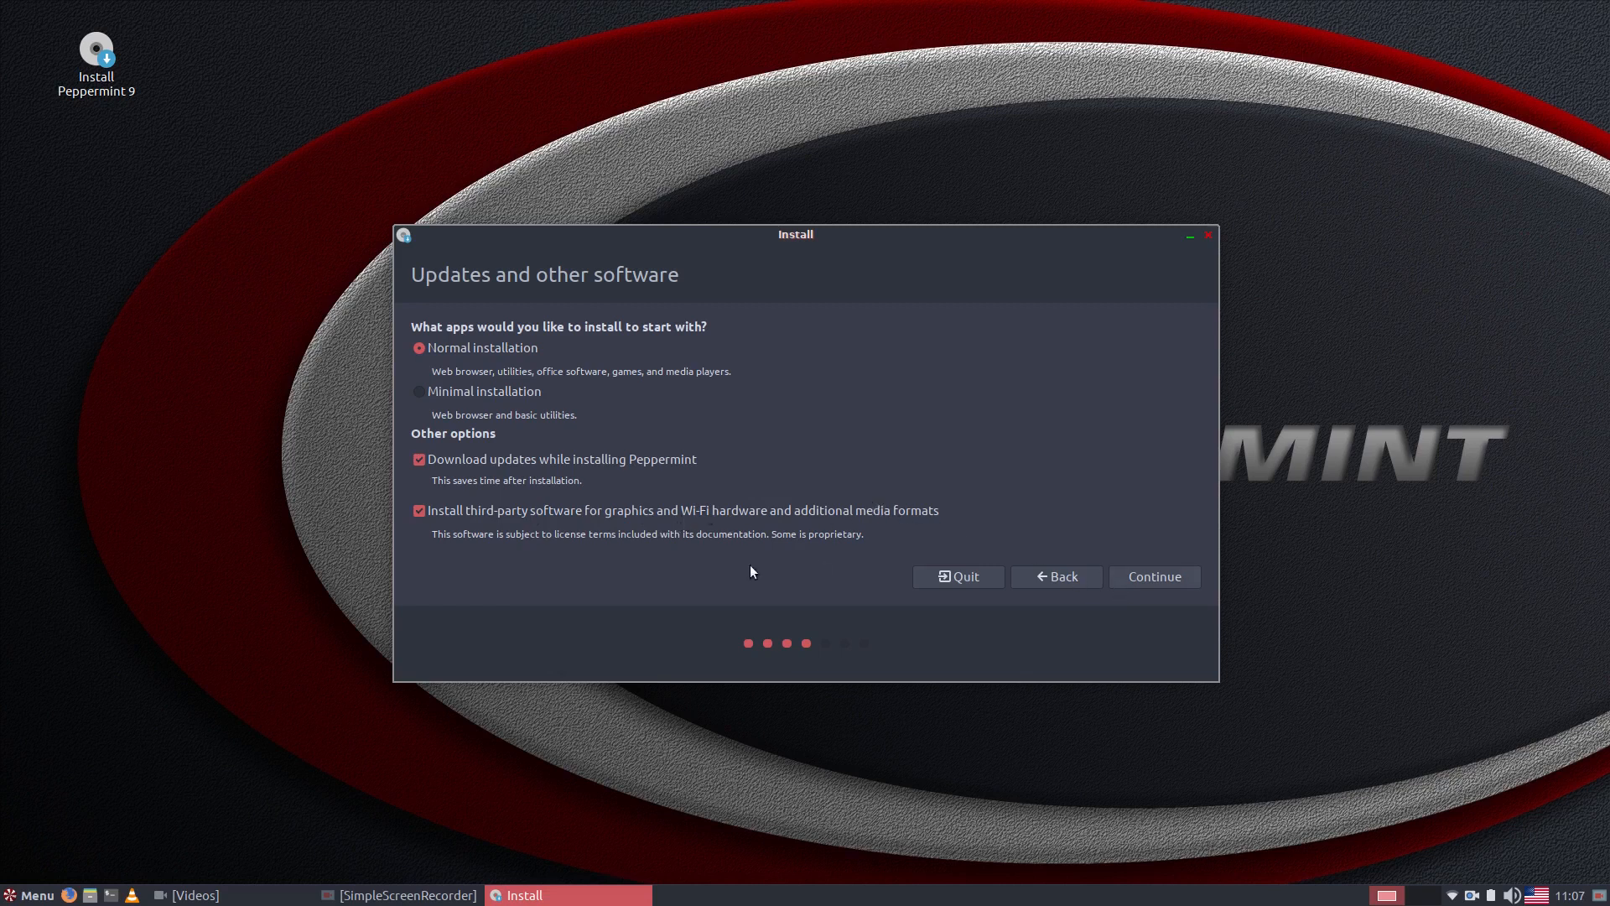
Keep Normal installation with updates and third-party graphics, Wi-Fi and media software, and continue
click(1185, 581)
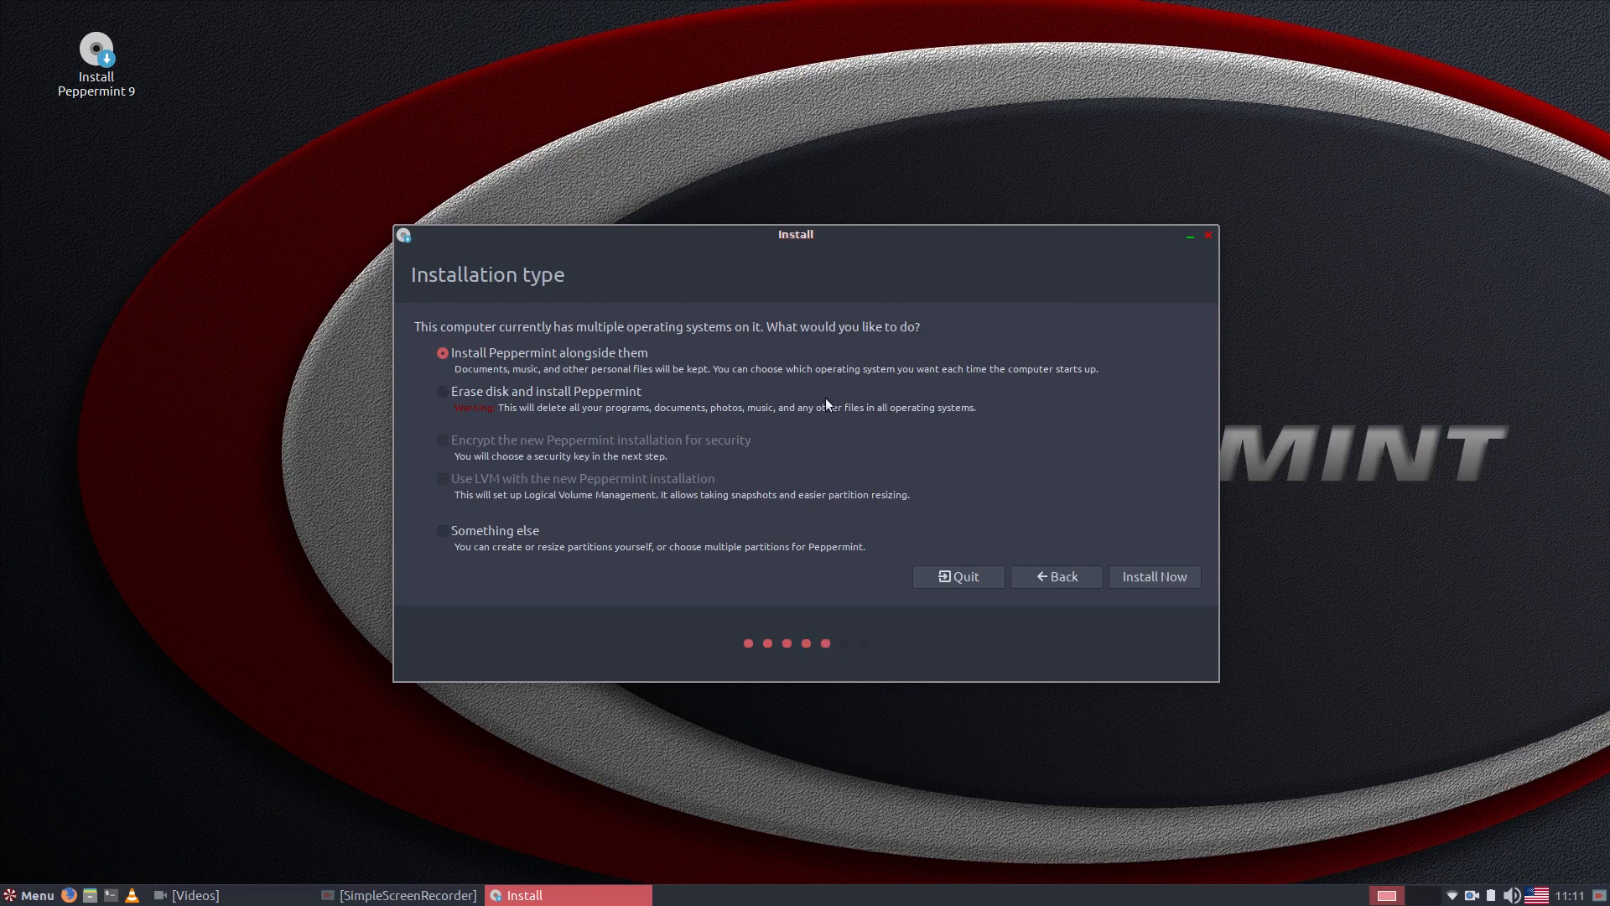
Choose 'Something else' manual partitioning and review every partition on /dev/sda and /dev/sdb
click(442, 531)
click(1146, 578)
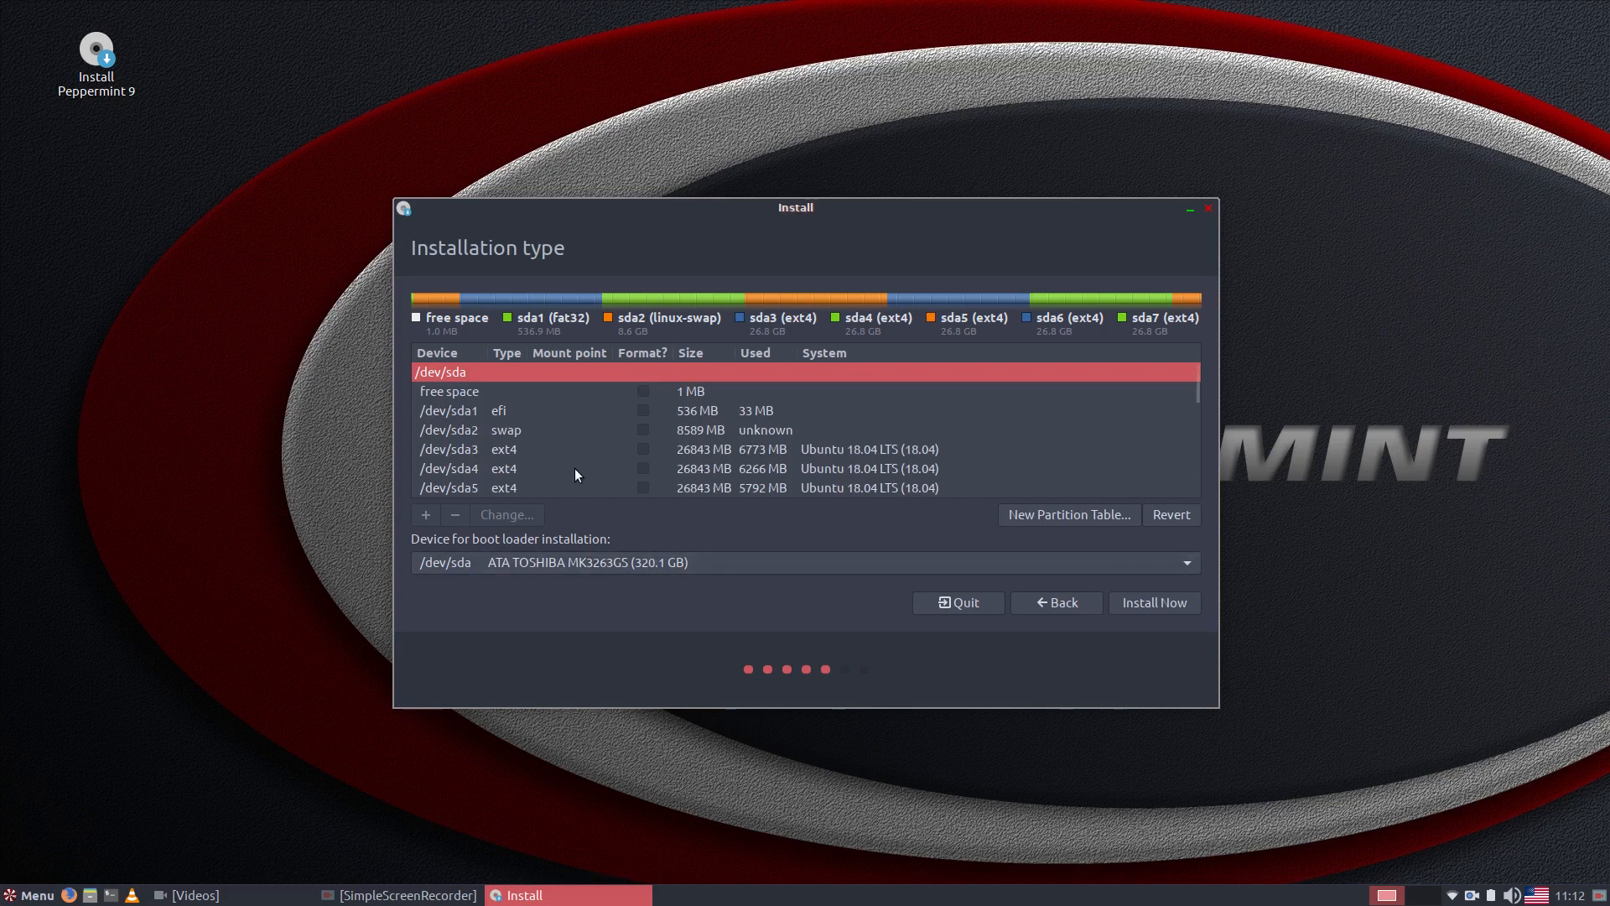
scroll(588, 424, down, 4)
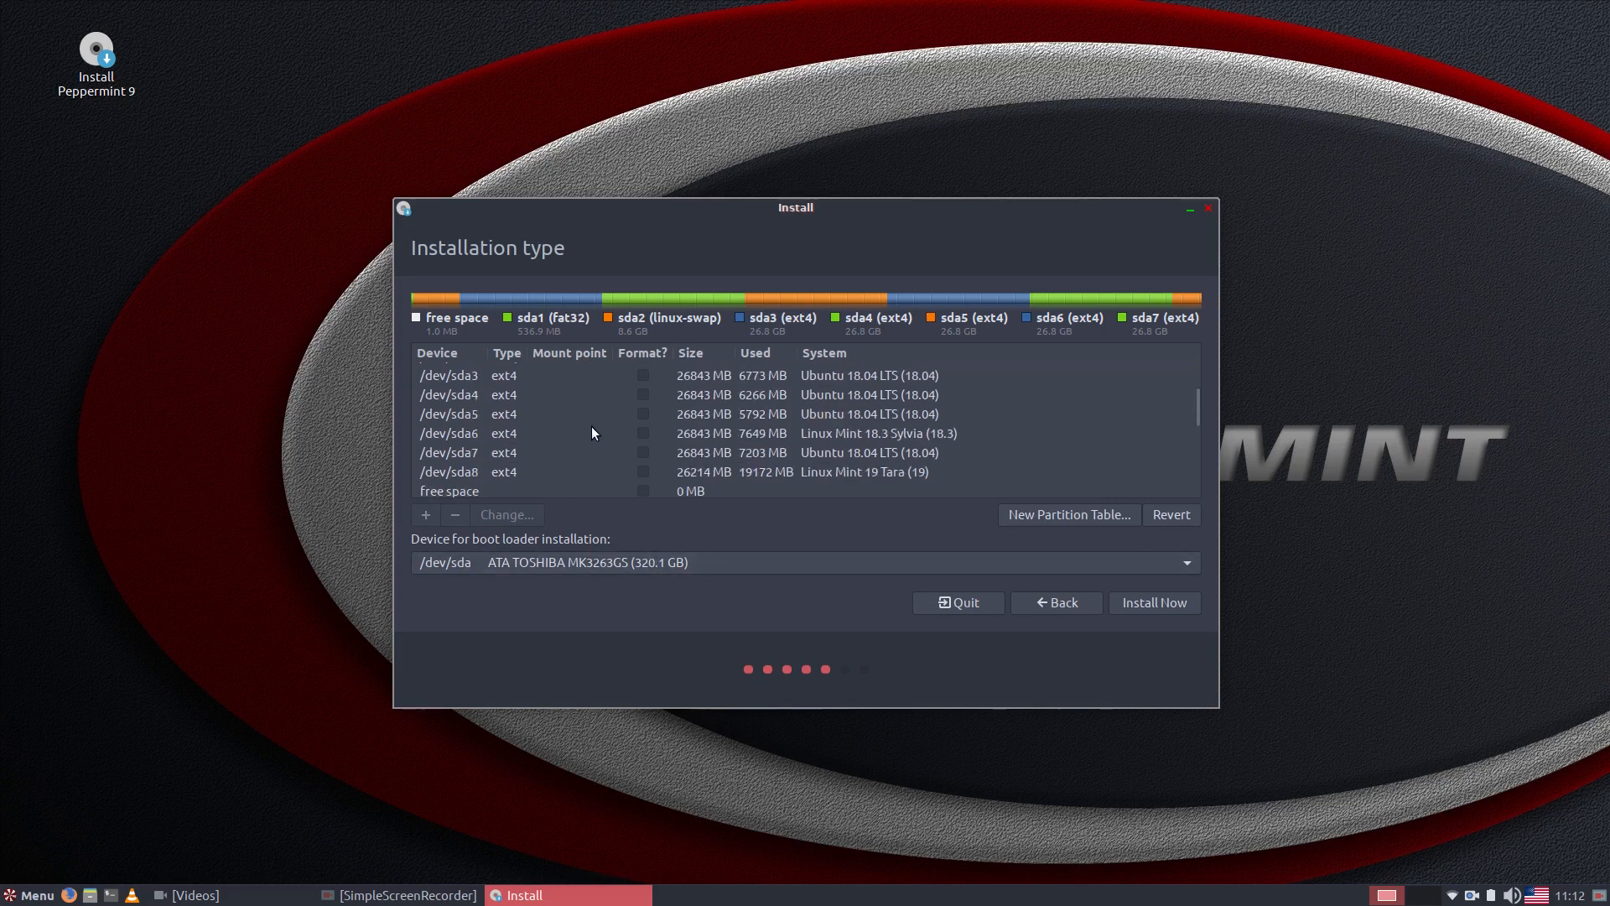
scroll(666, 416, up, 3)
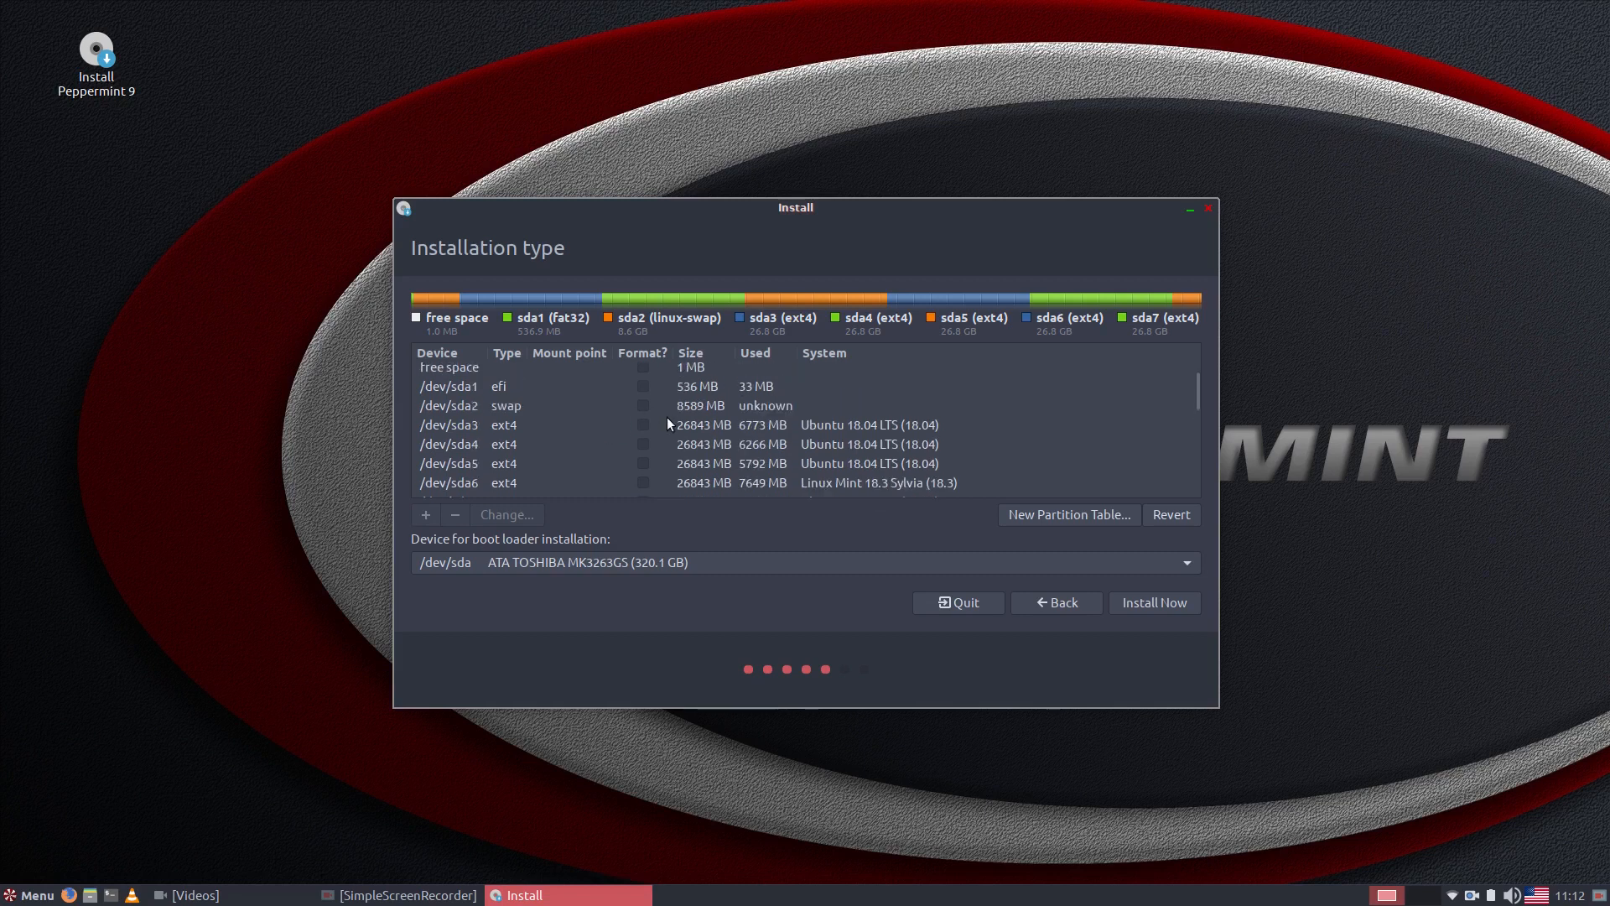
scroll(522, 436, down, 5)
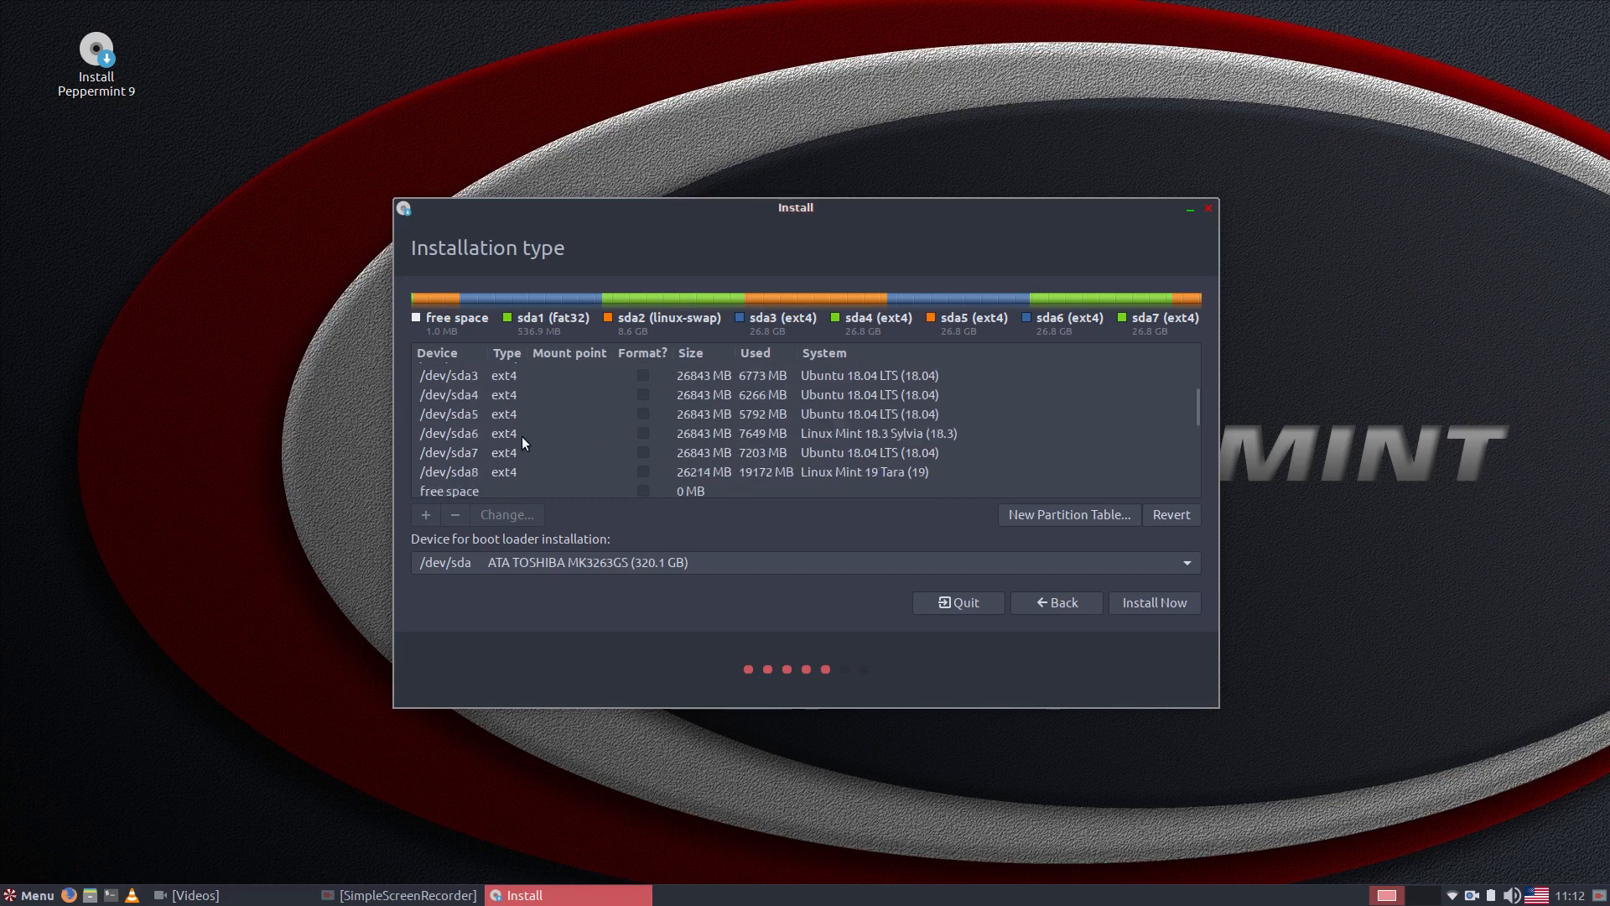
scroll(560, 439, down, 3)
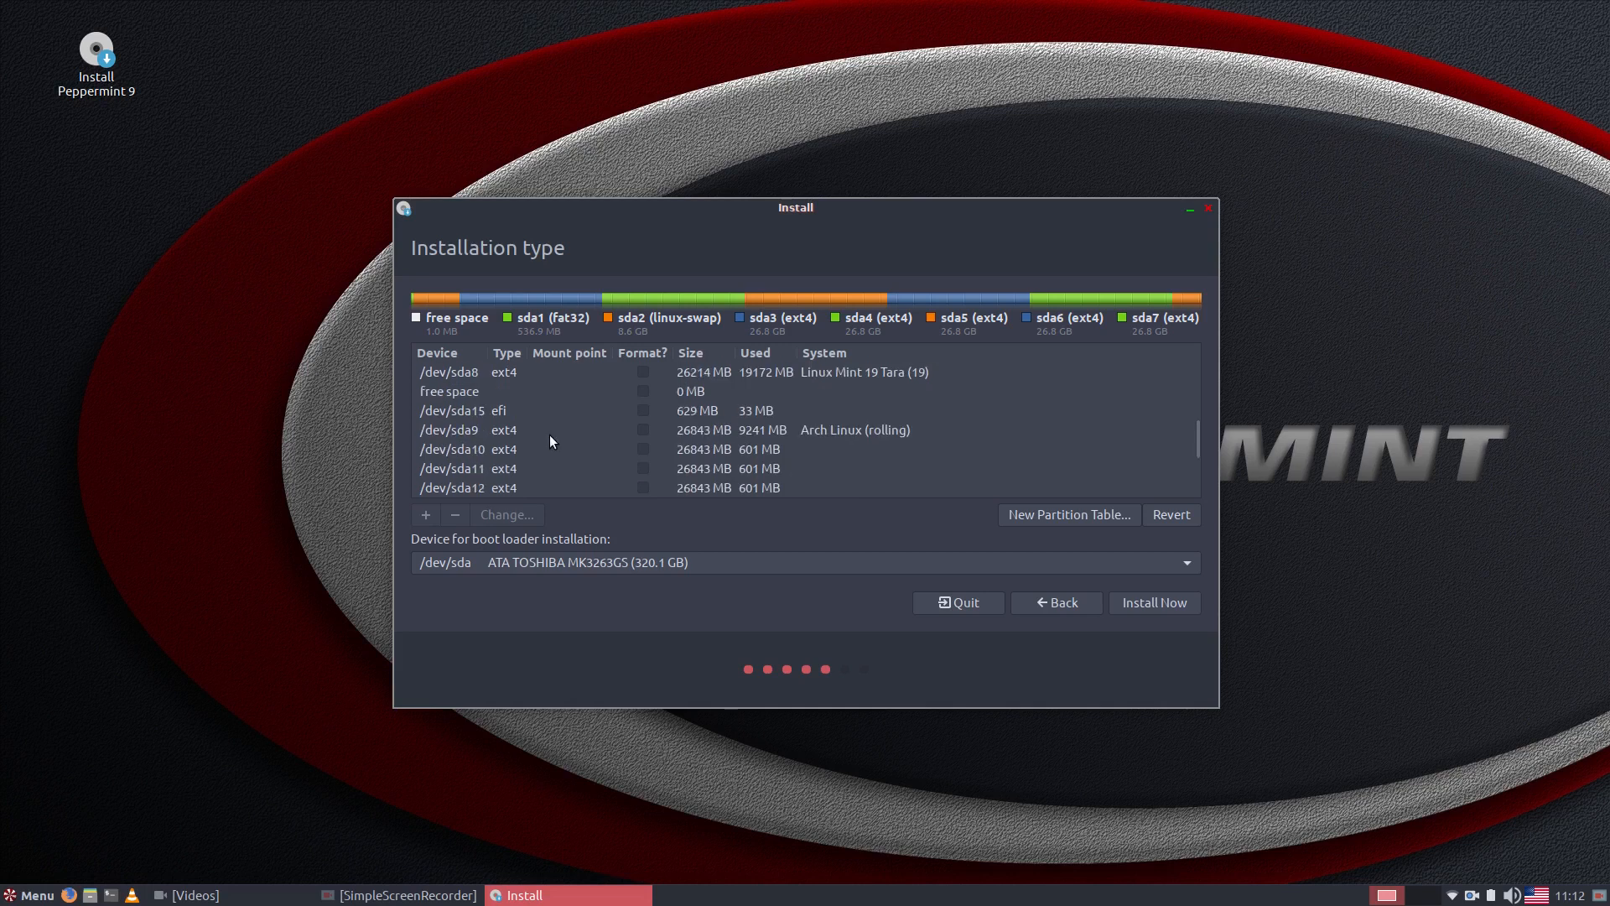
scroll(507, 448, up, 5)
scroll(509, 444, down, 1)
scroll(527, 418, down, 6)
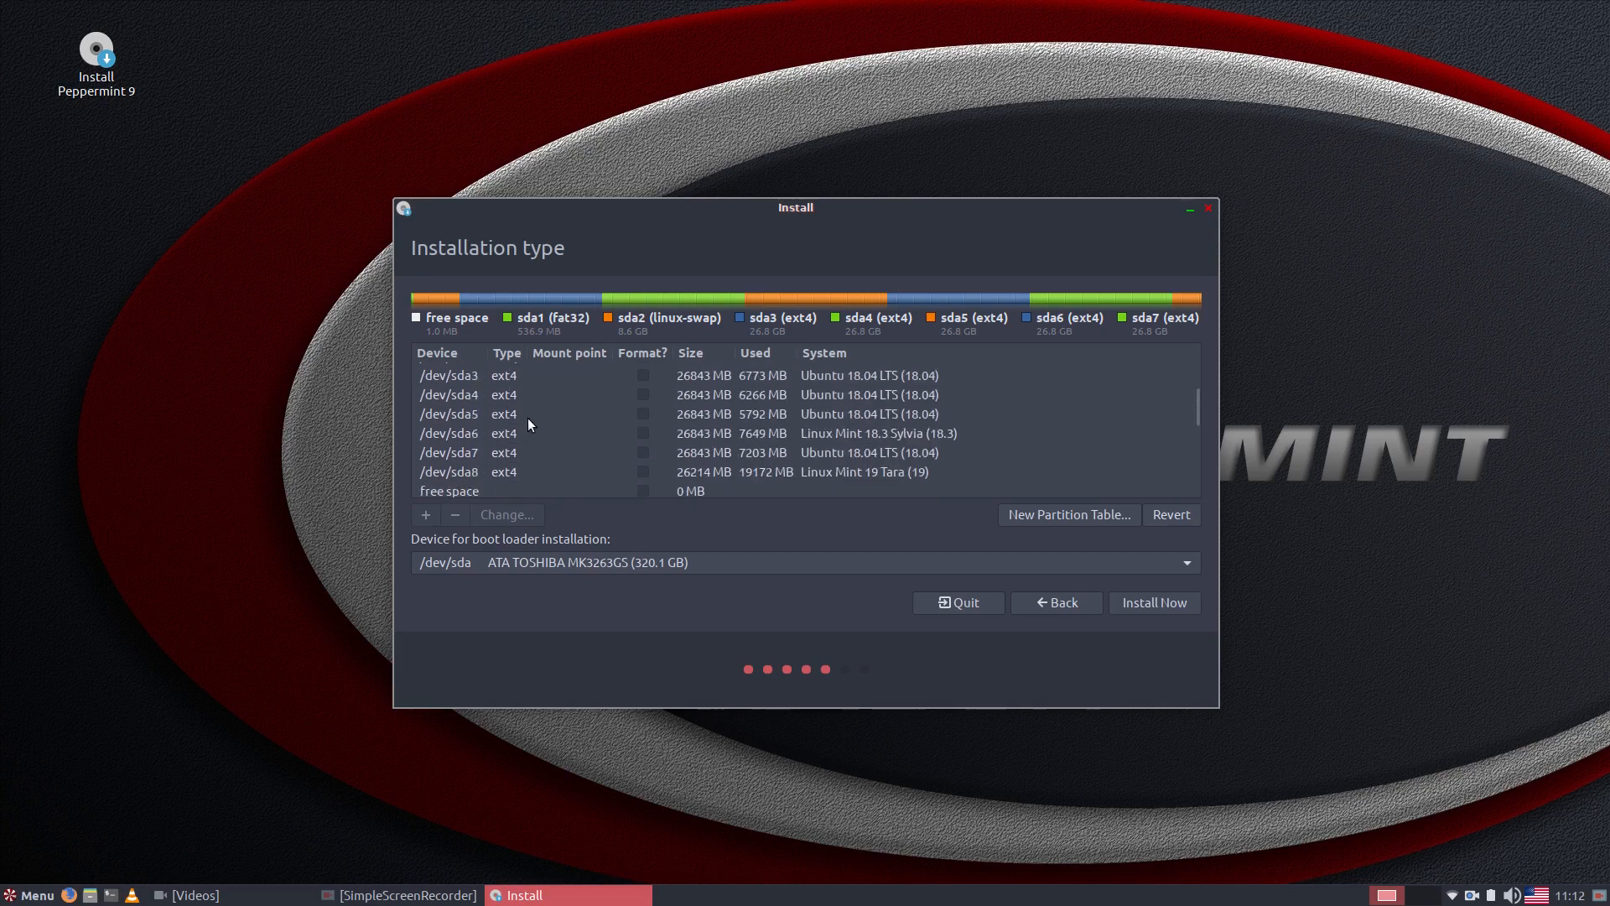
scroll(526, 417, down, 3)
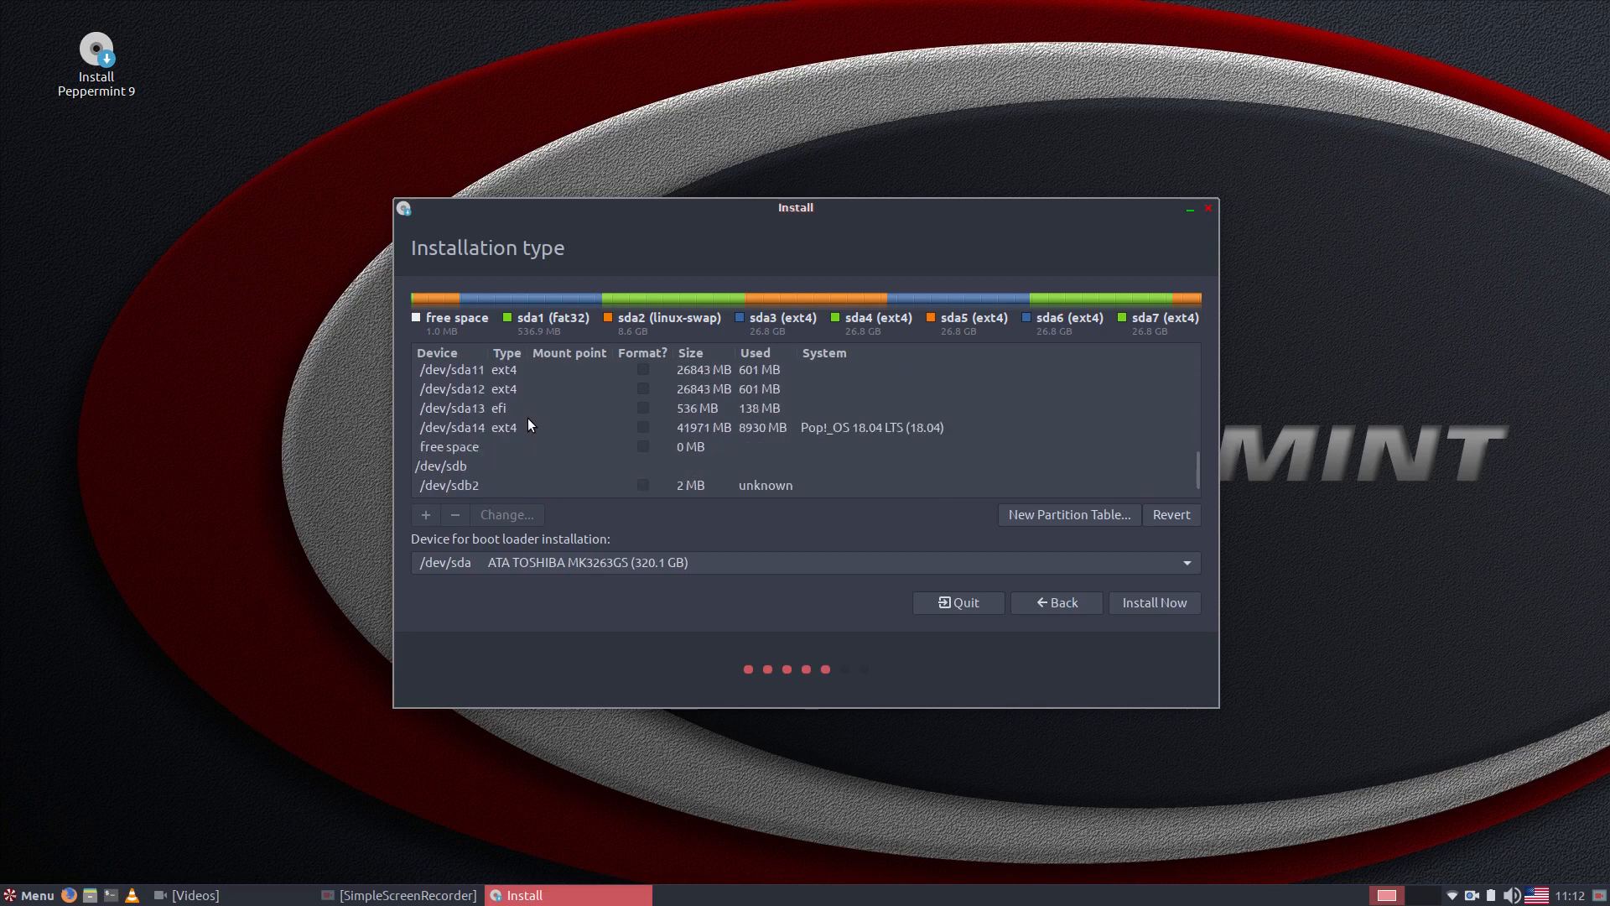
scroll(526, 418, up, 3)
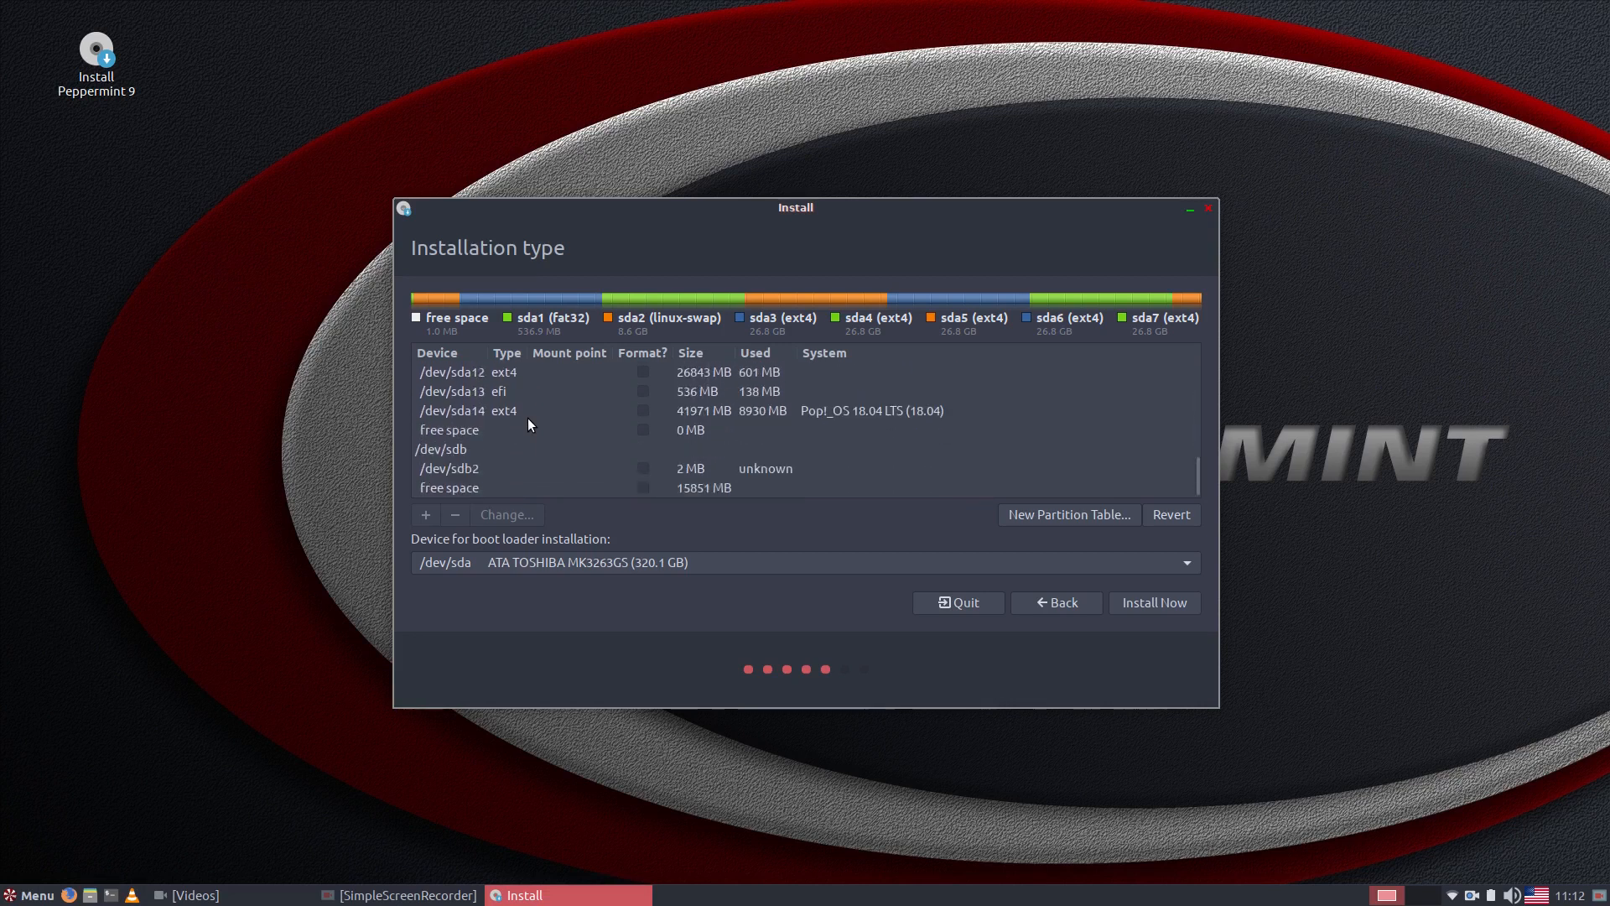
Set /dev/sda10 to be formatted as Ext4 and mounted at root (/)
double_click(481, 384)
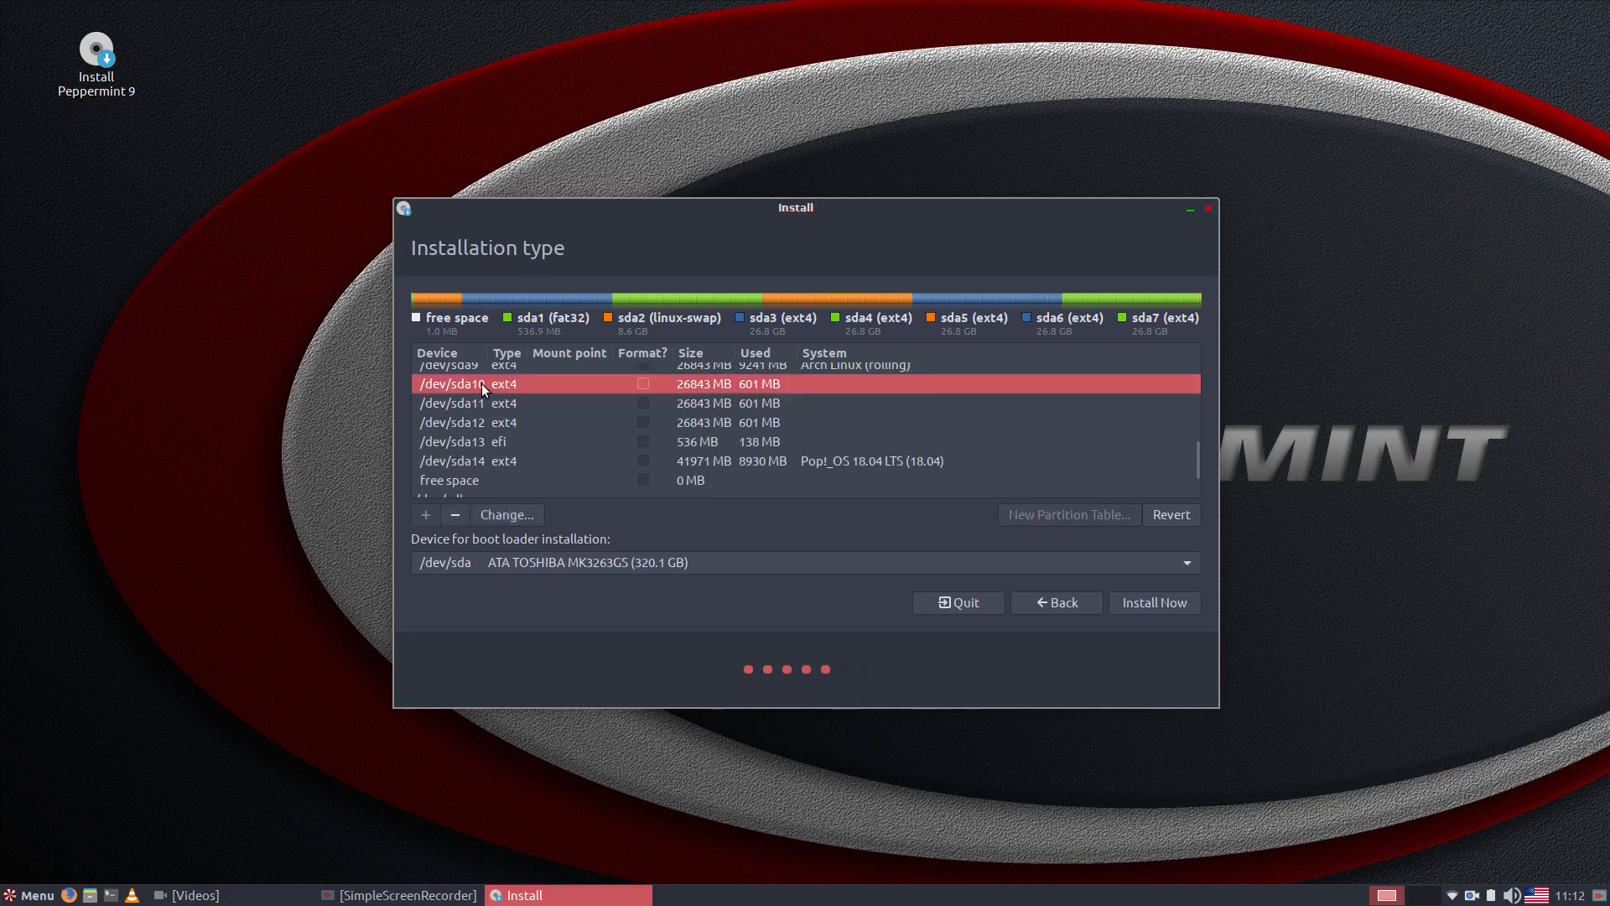
click(855, 455)
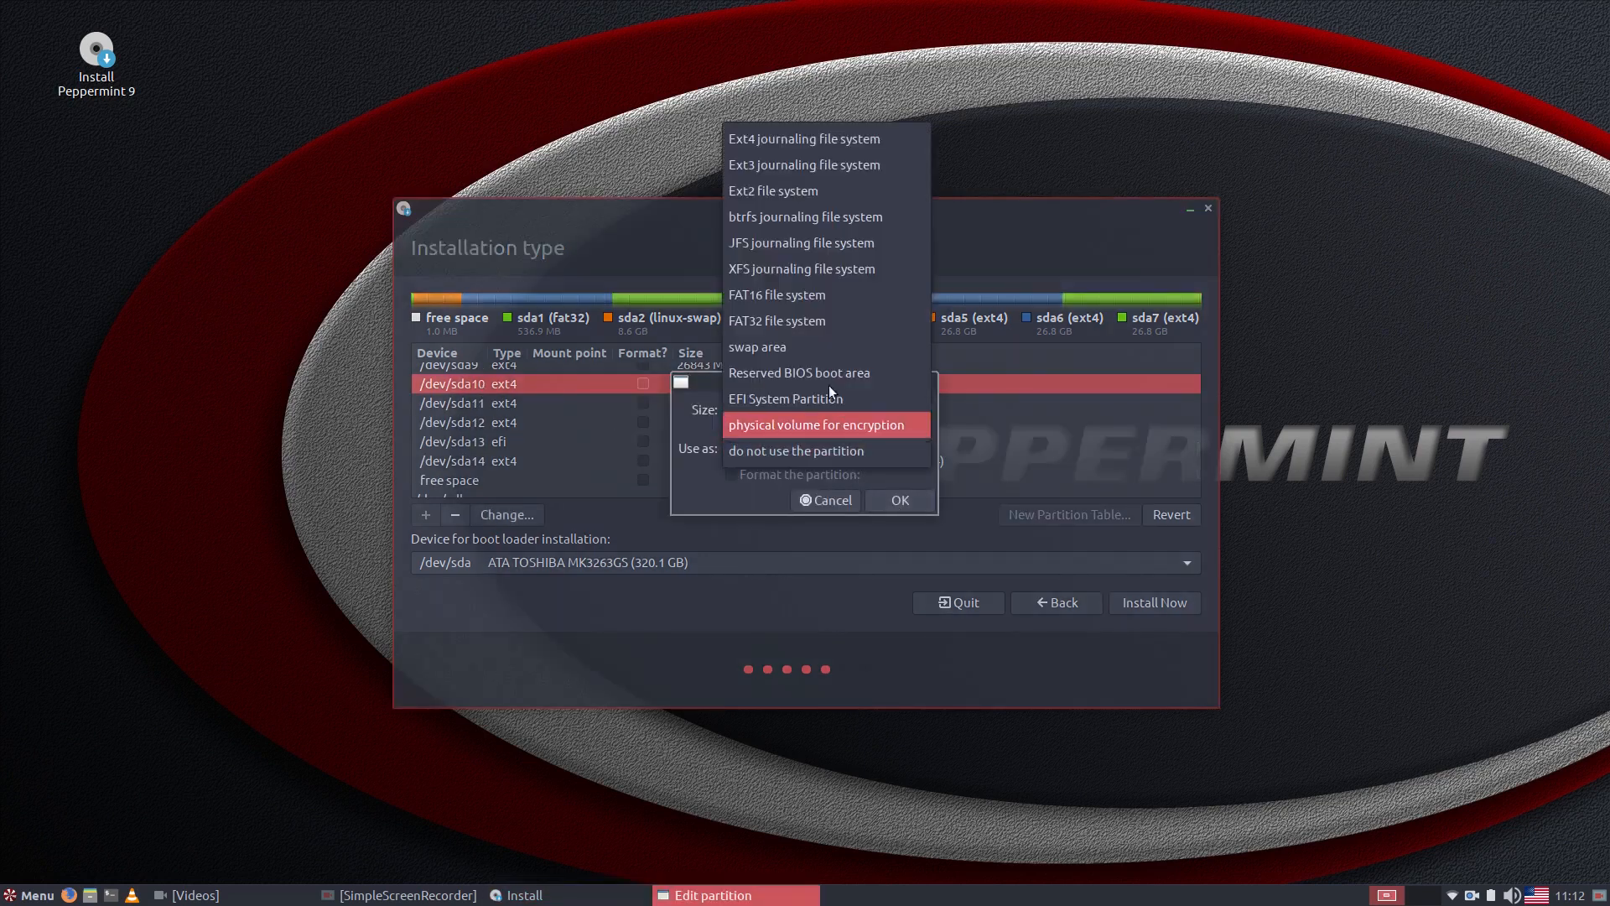
click(787, 142)
click(768, 475)
click(912, 500)
click(842, 527)
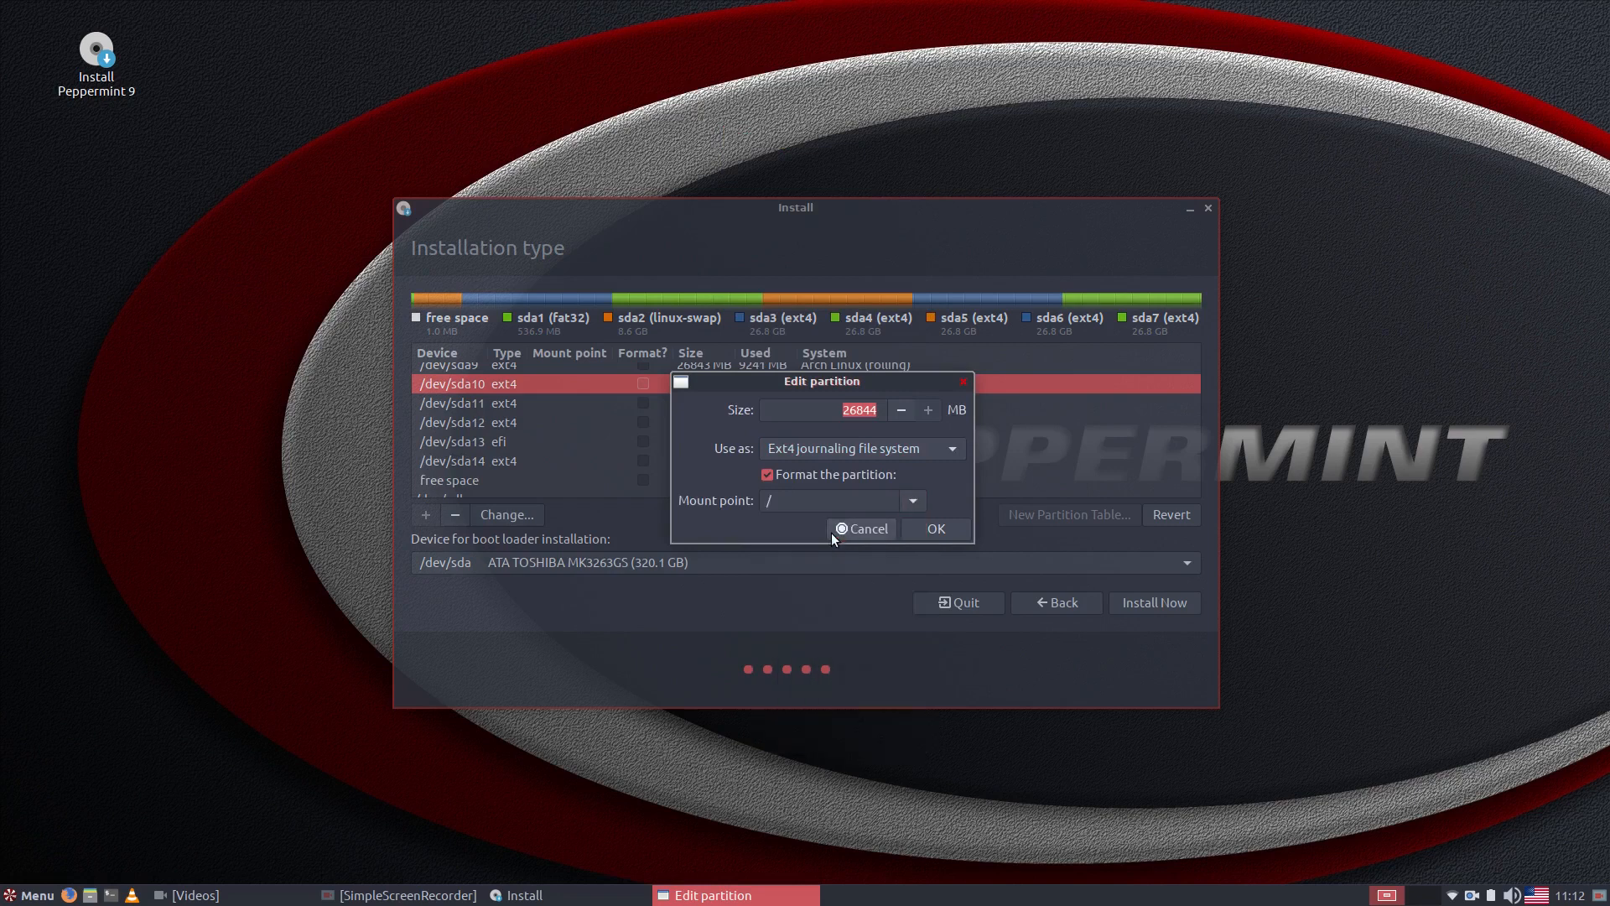
click(934, 529)
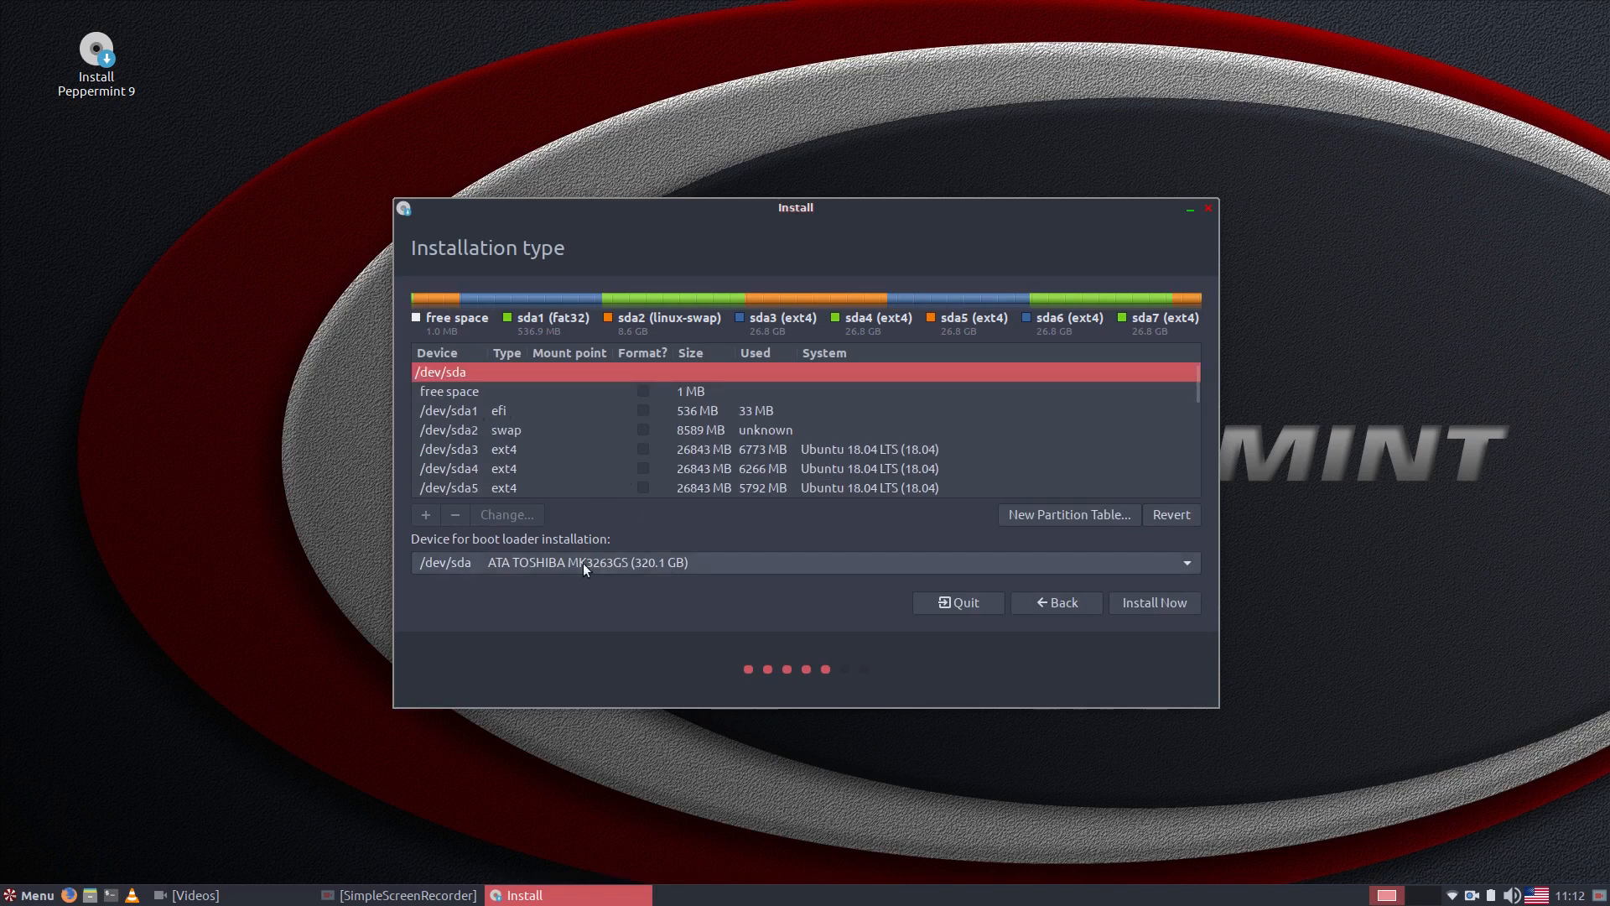
Put the boot loader on /dev/sda1 and start the installation
click(889, 562)
click(459, 587)
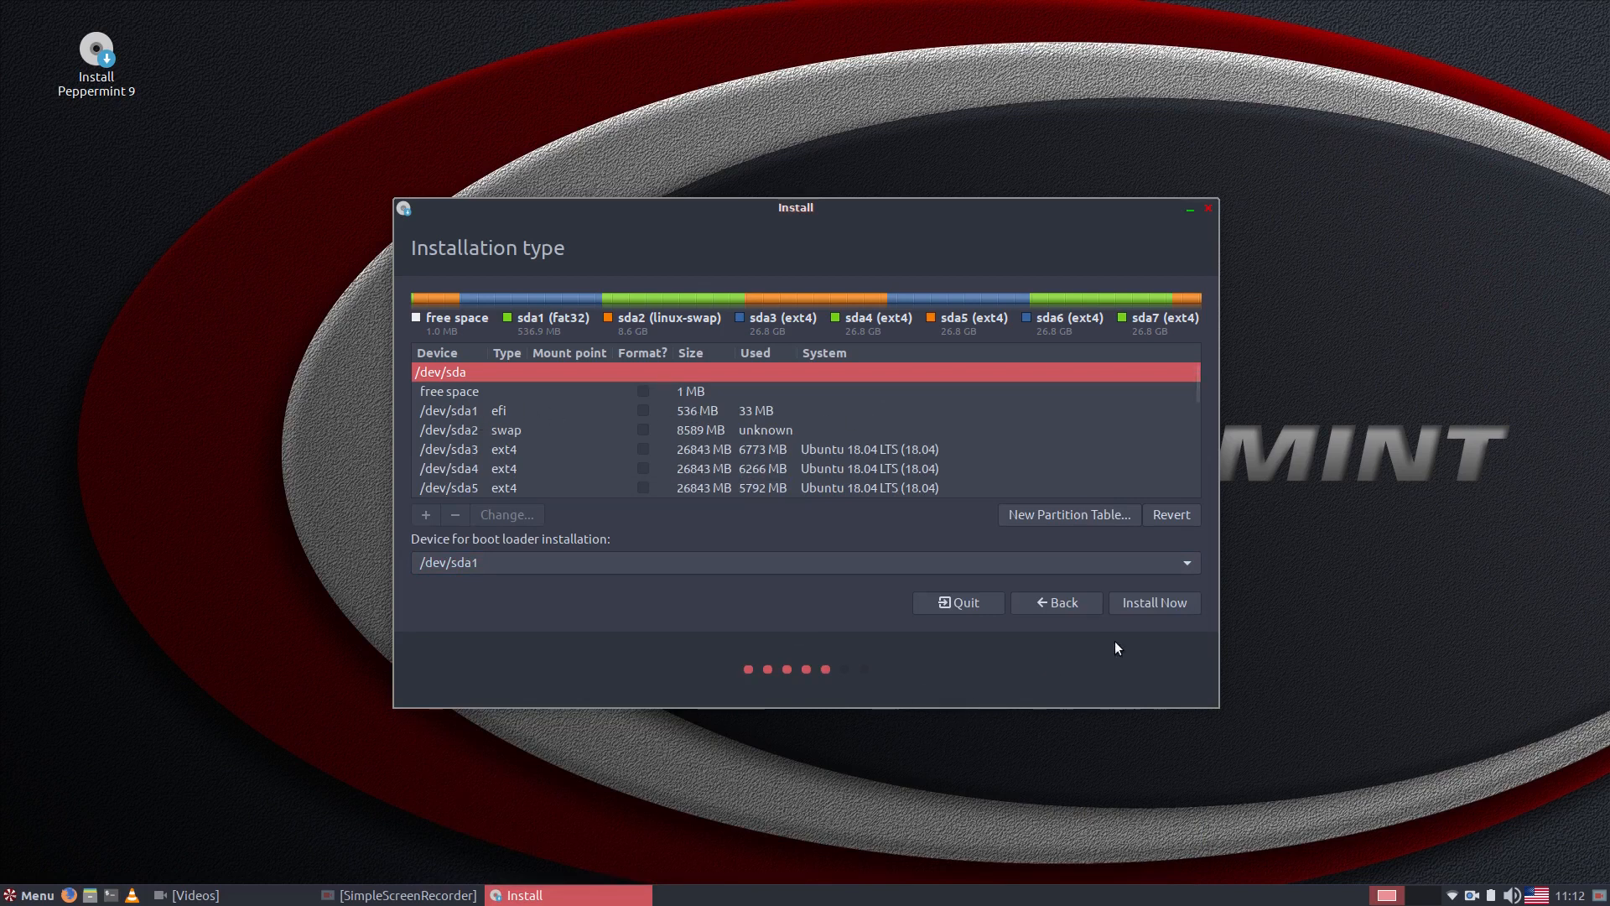
click(1162, 604)
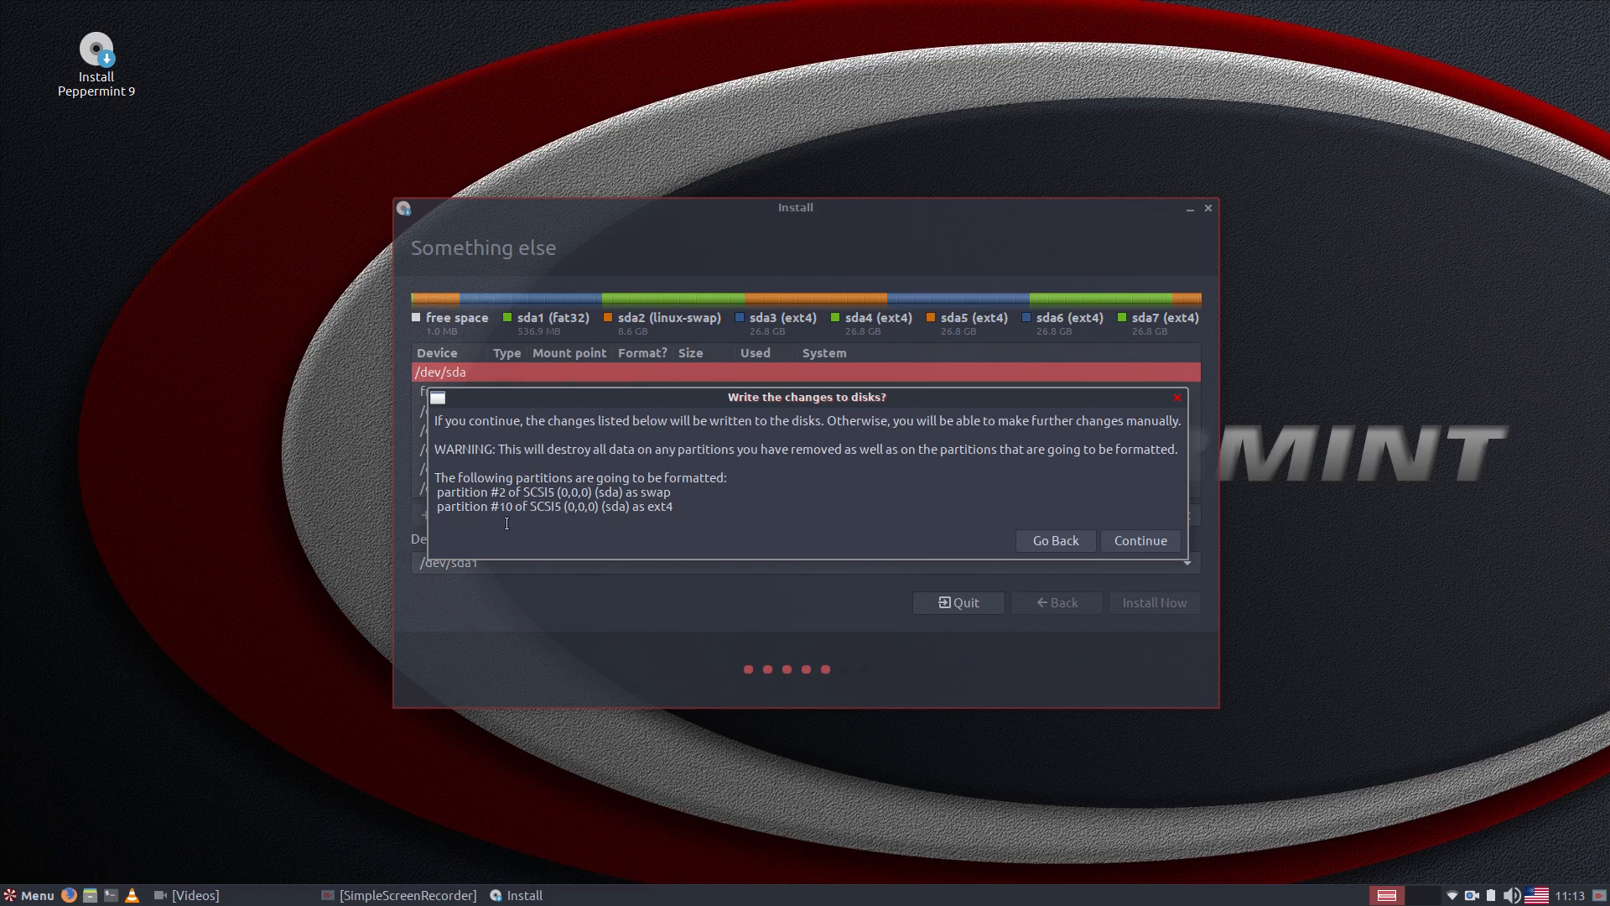
Confirm writing the partition changes to disk and accept Perth as the location
click(1138, 542)
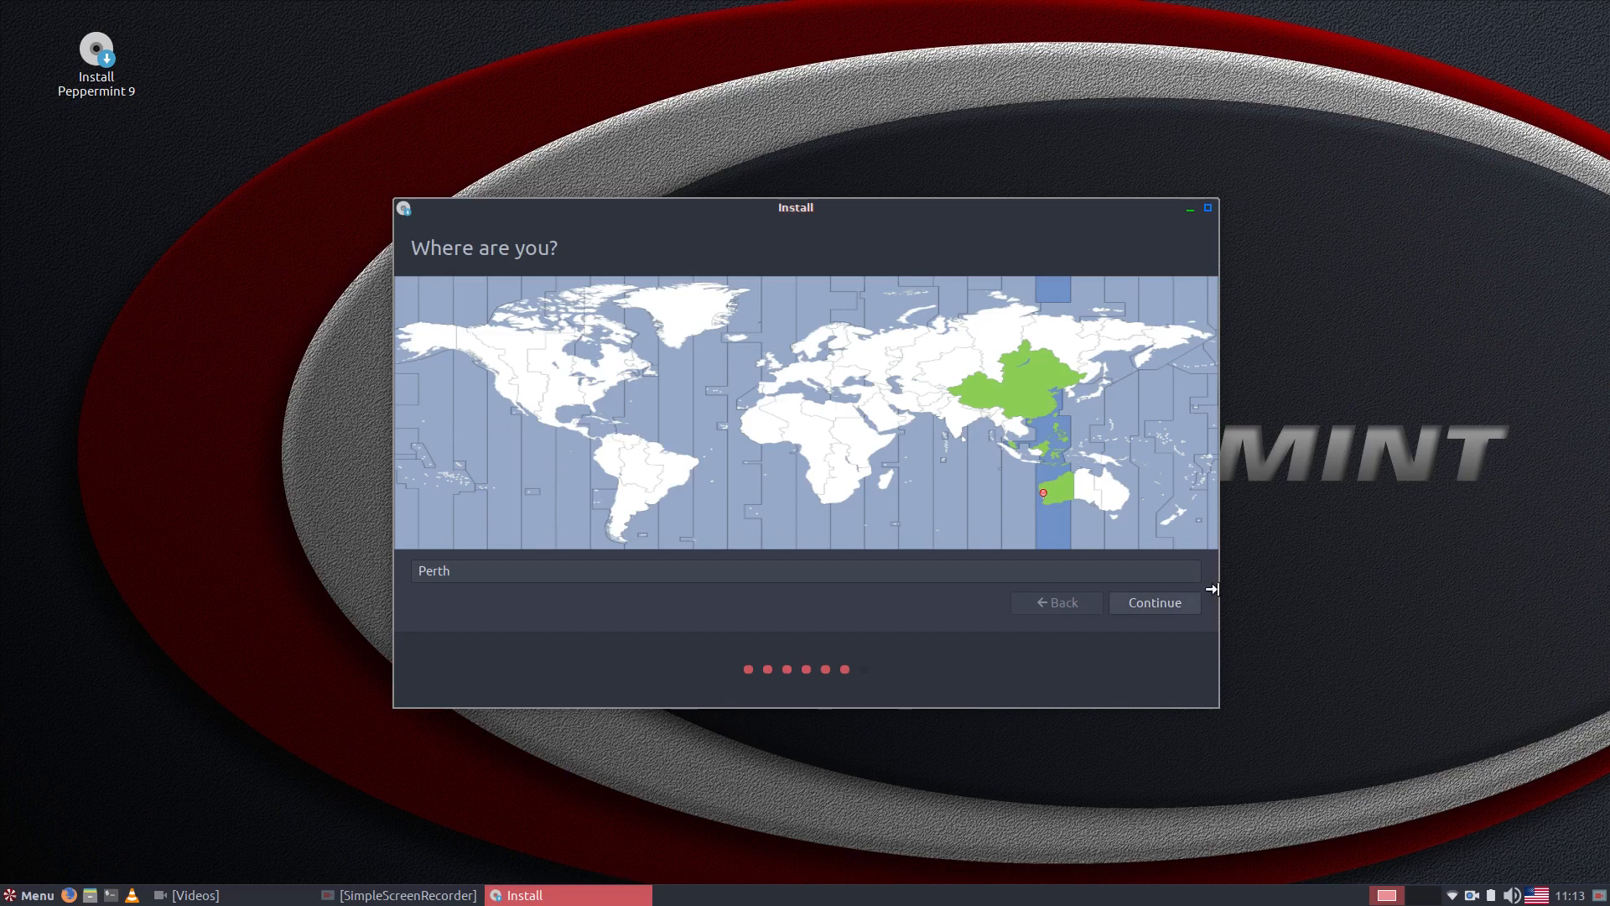
click(1160, 604)
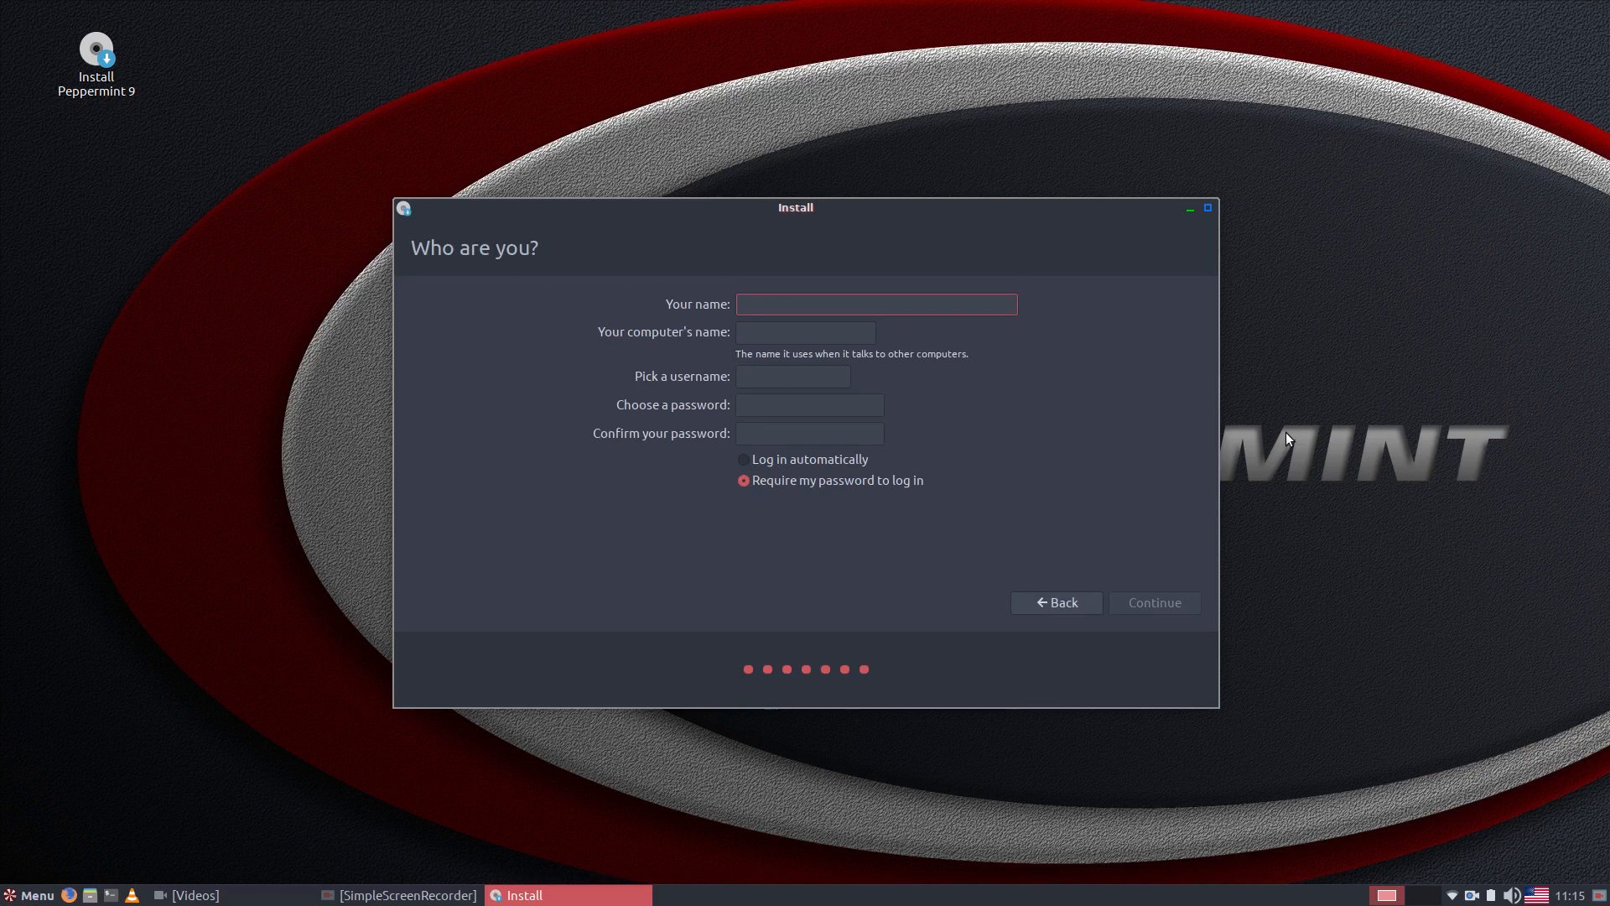
Enter the user's full name, computer name peppermint-9 and the password twice, then begin installing
text(Colin Brash)
key(Tab)
text(peppermint-9)
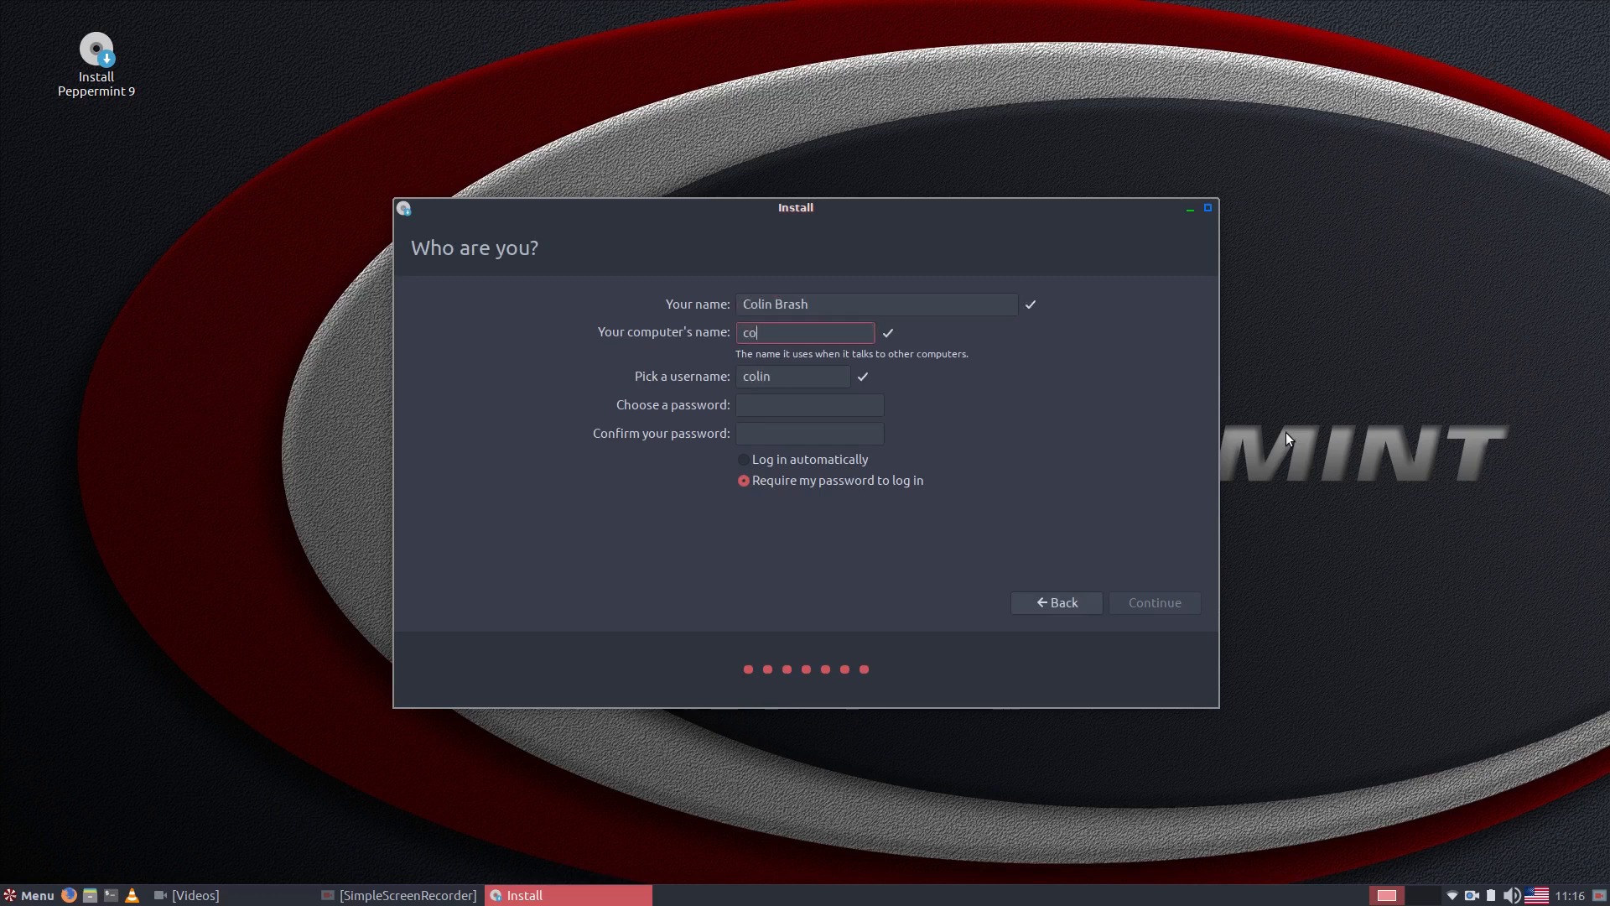
key(Tab)
key(Tab)
text(********)
key(Tab)
text(********)
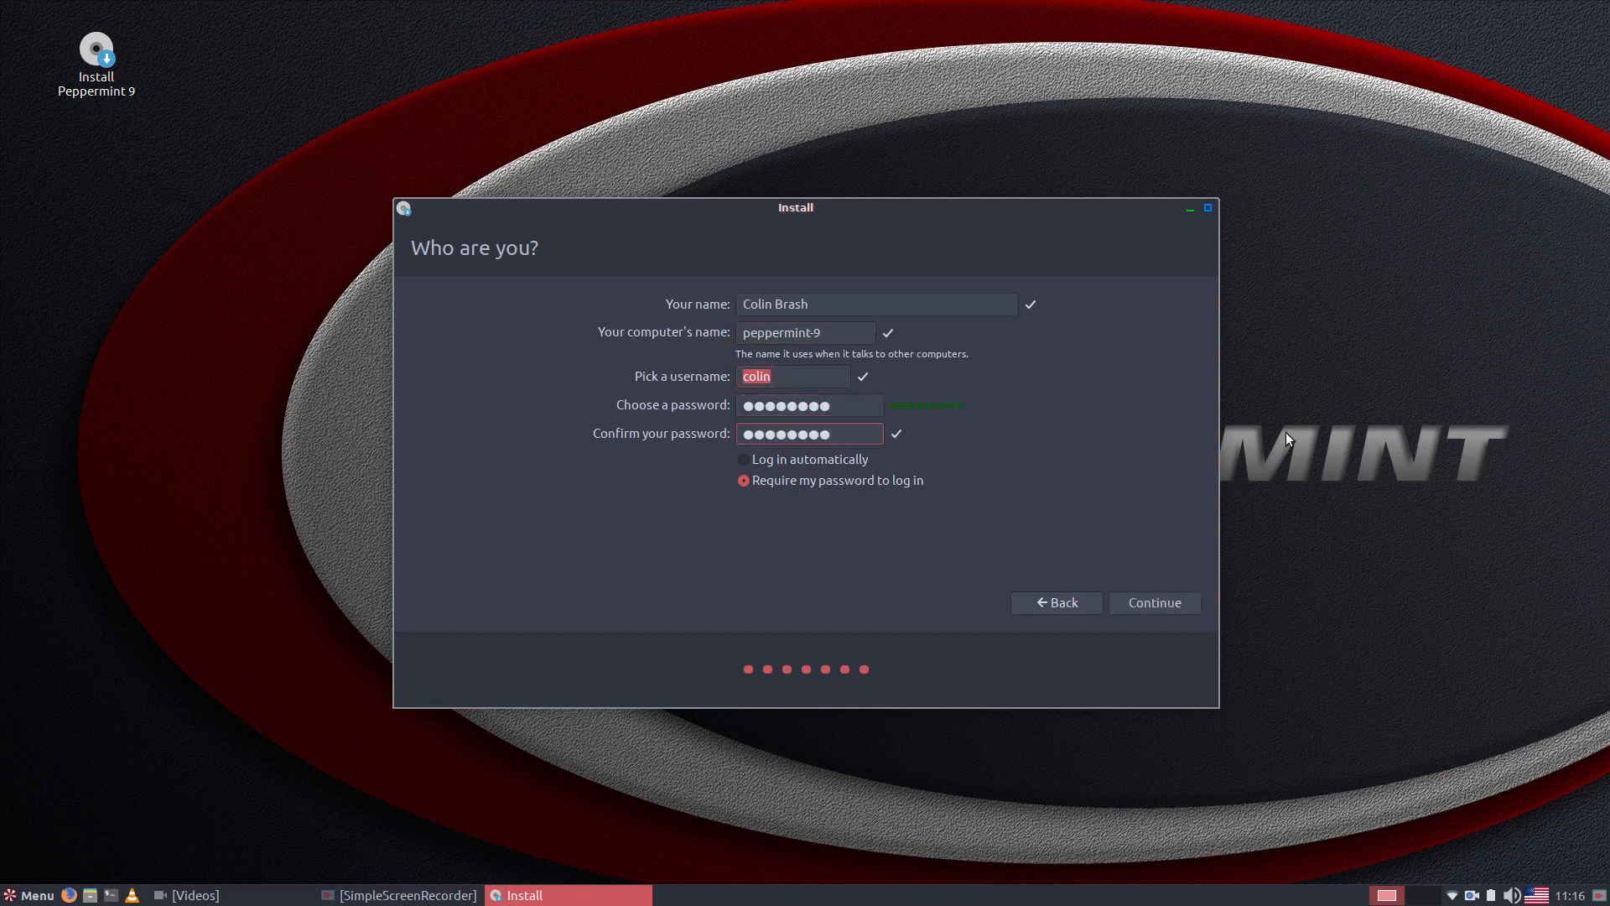
click(1152, 604)
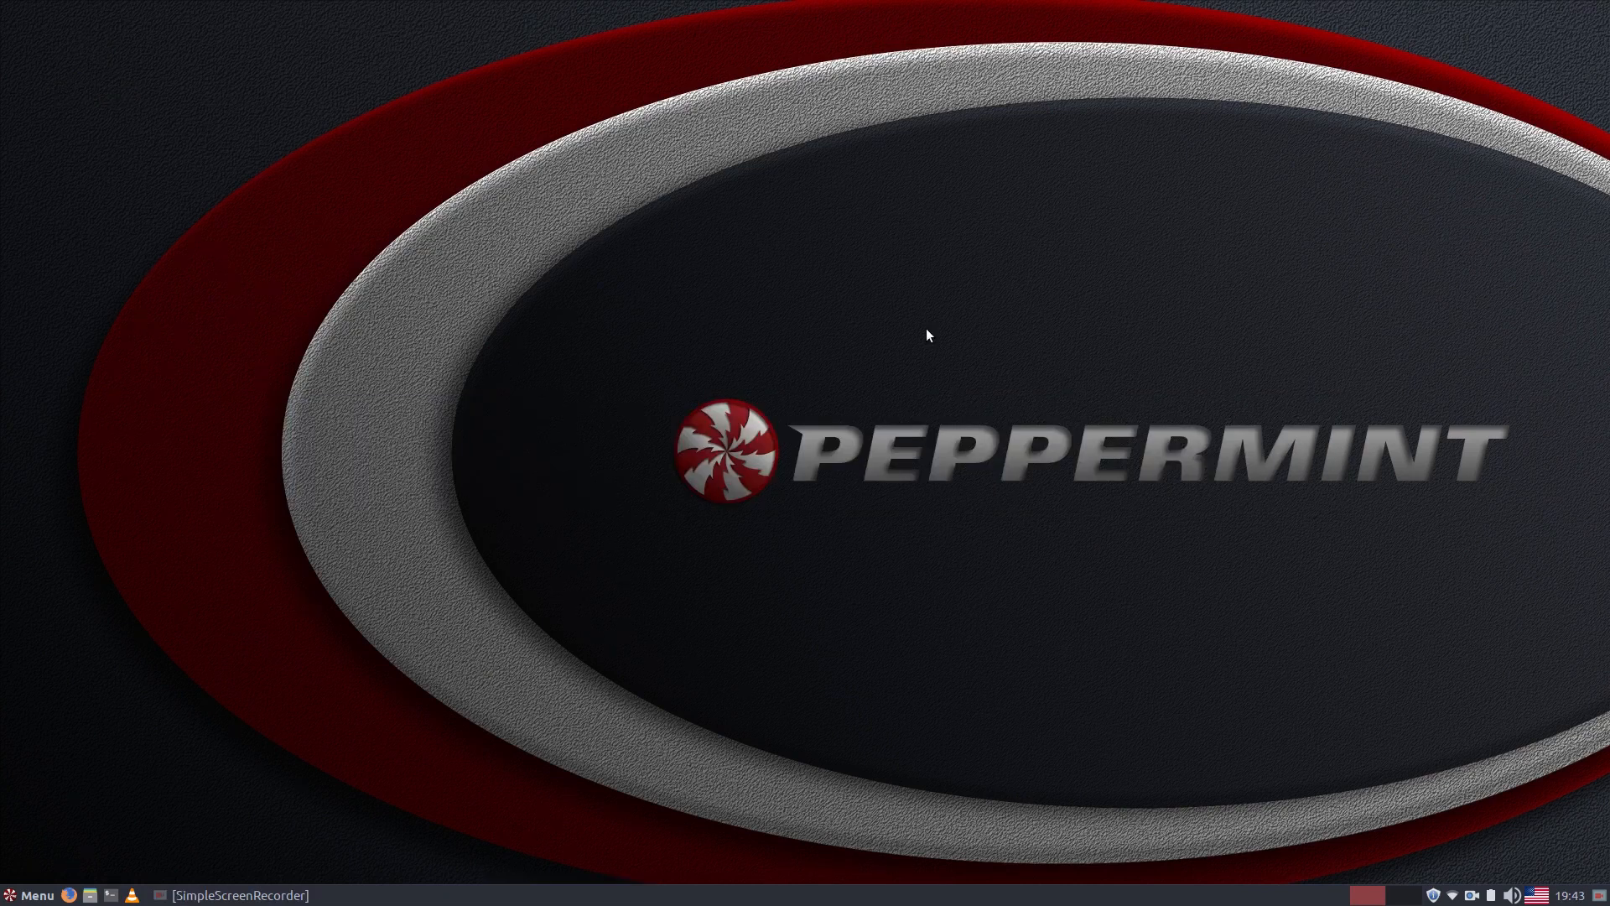
Install the peppermint-settings-panel and peppermint-system-sounds updates, authorising with the account password
click(239, 895)
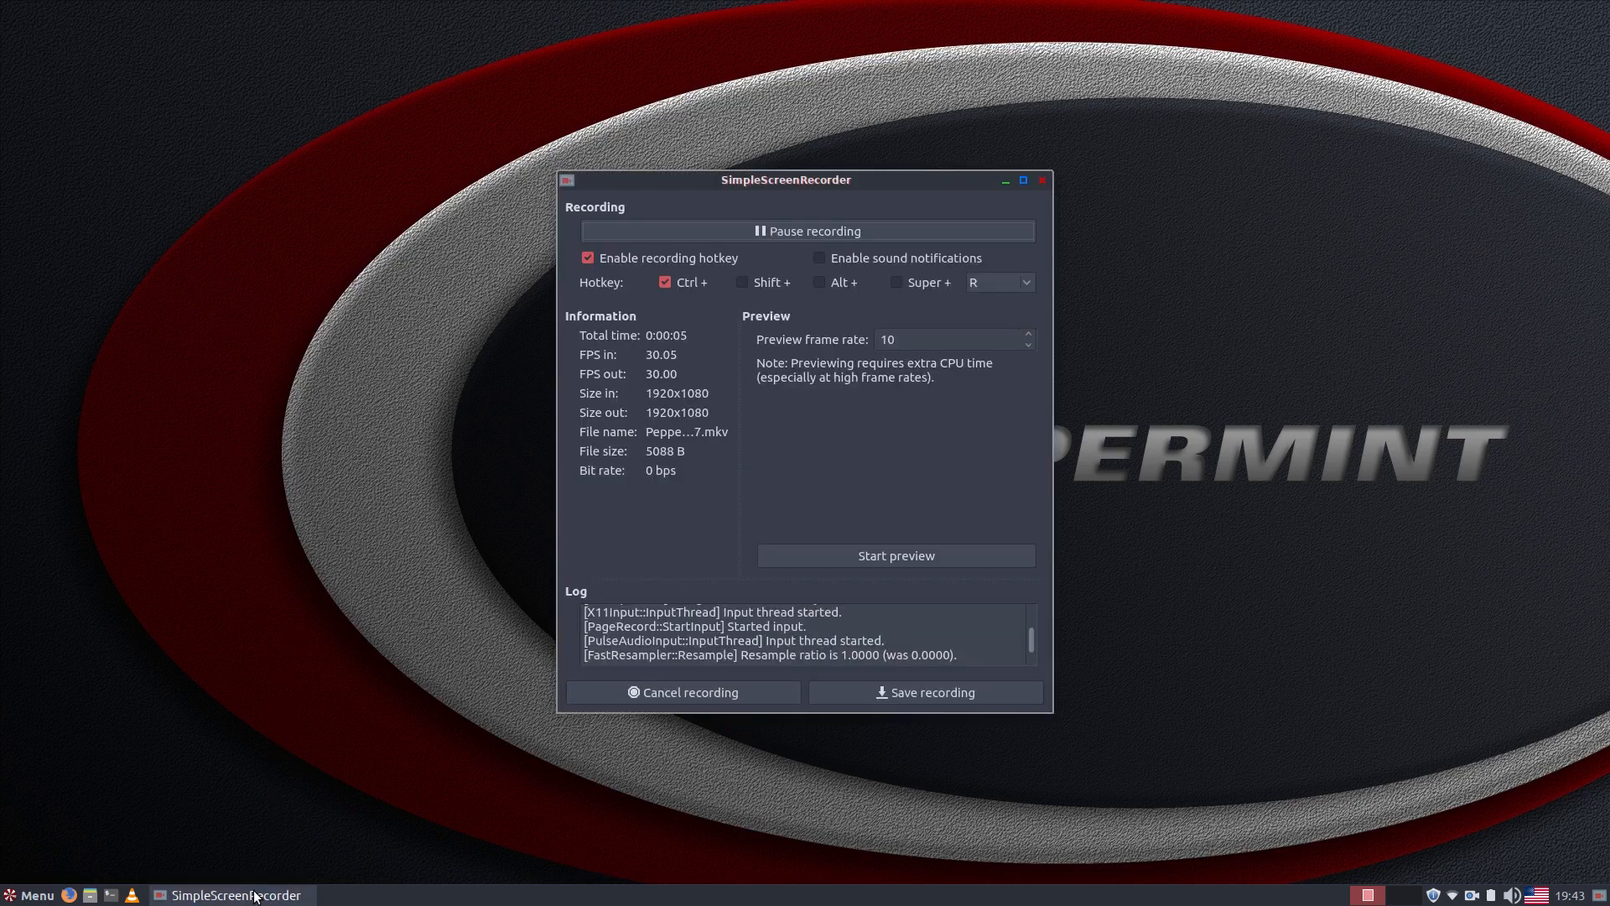
click(1006, 182)
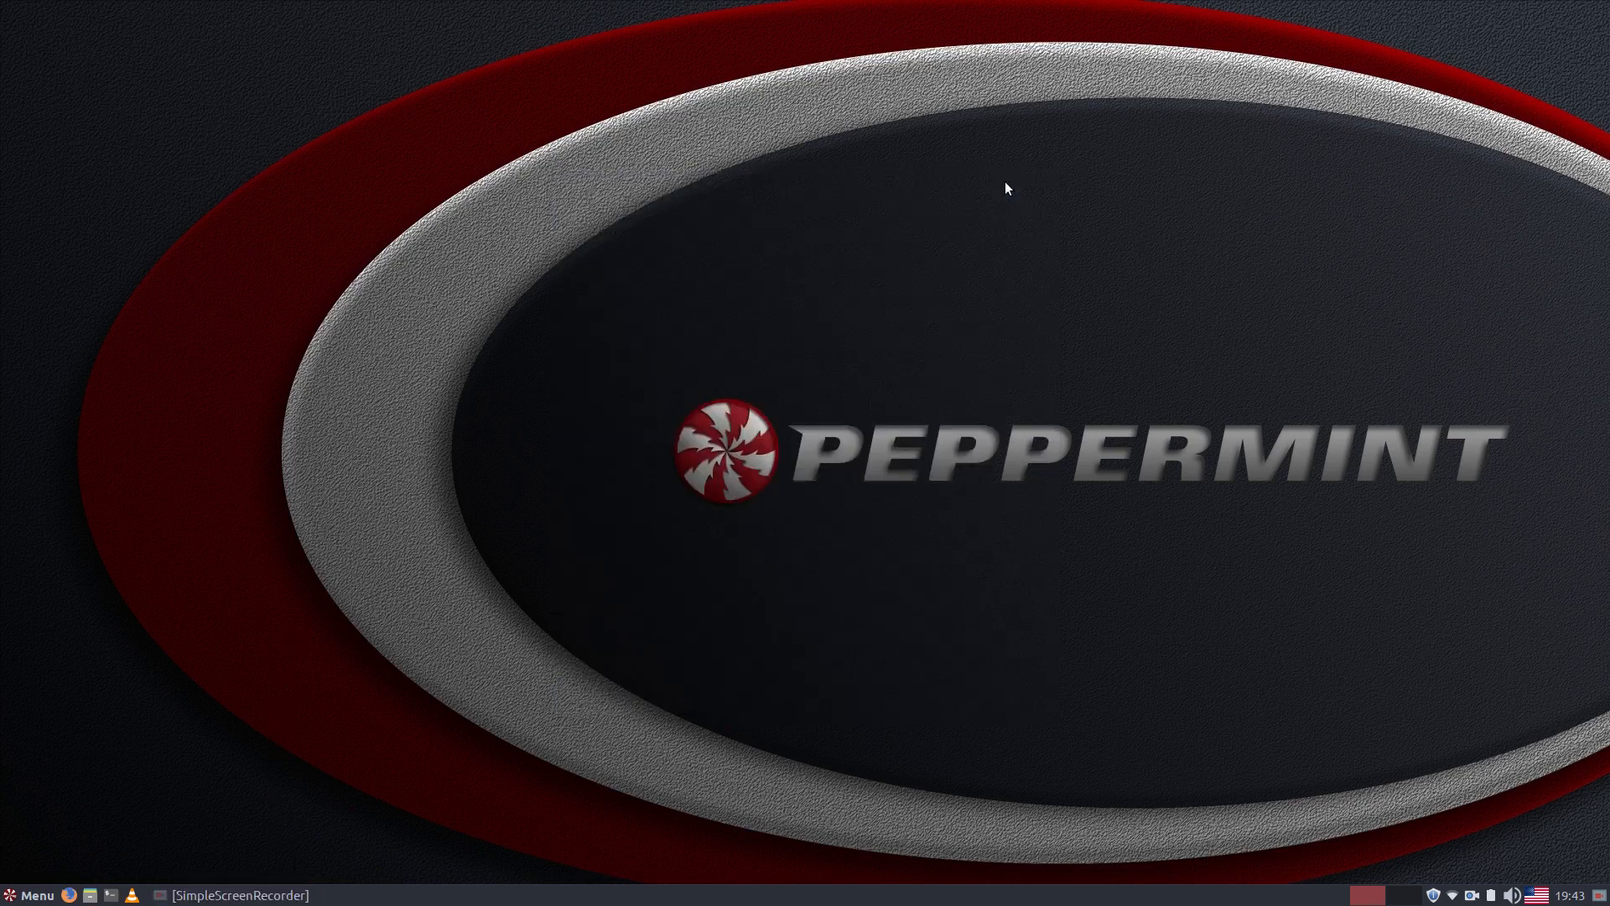
click(1433, 896)
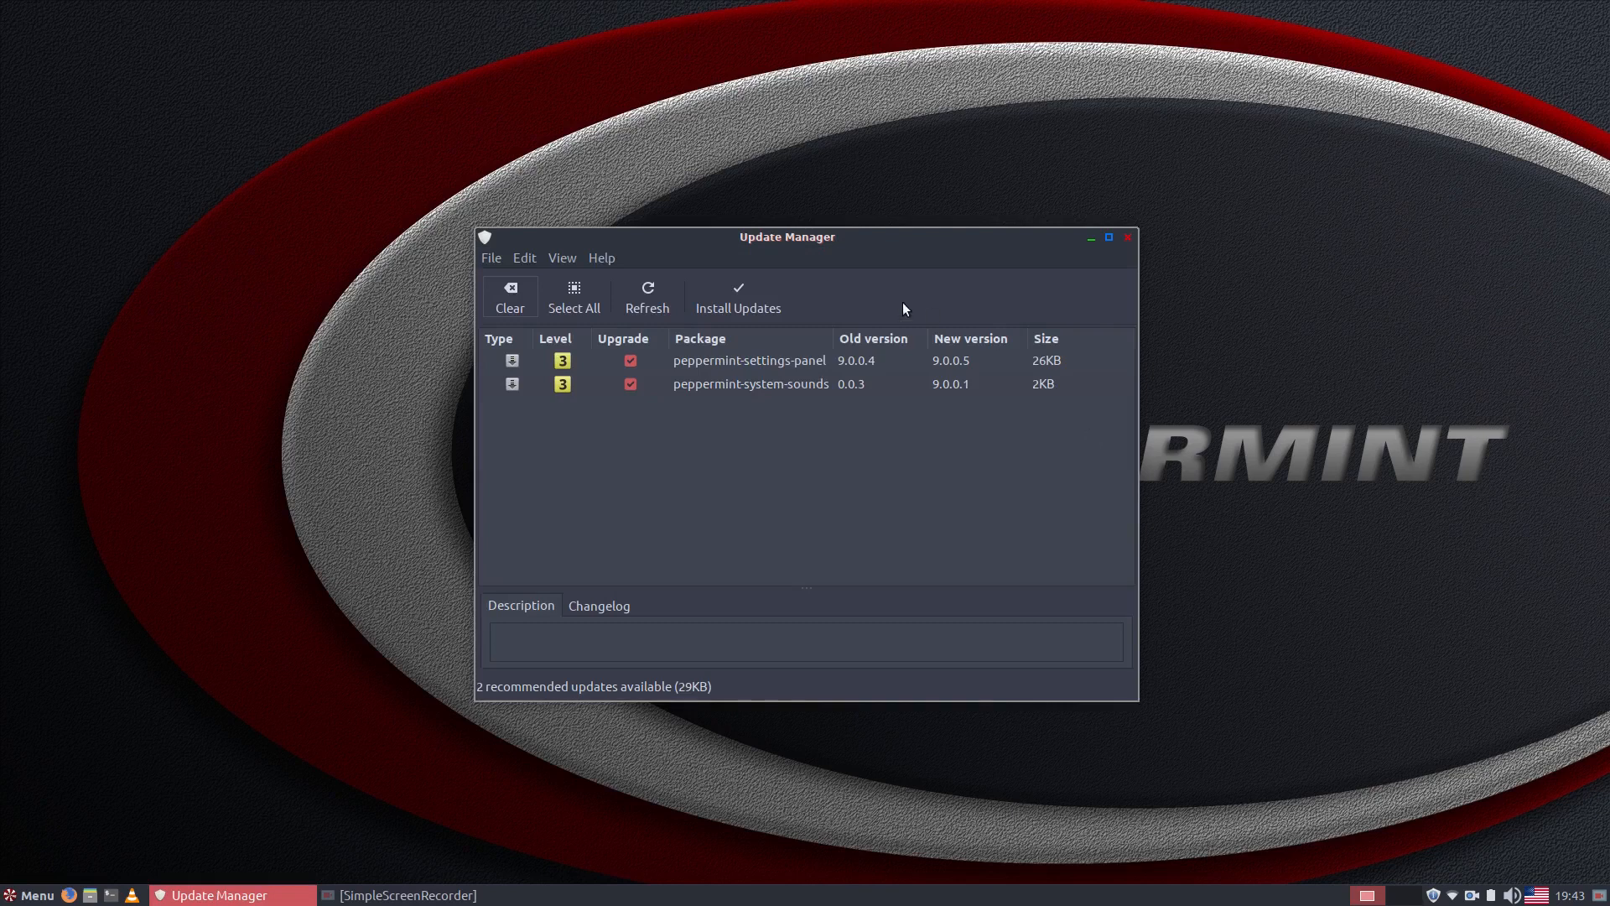
click(730, 298)
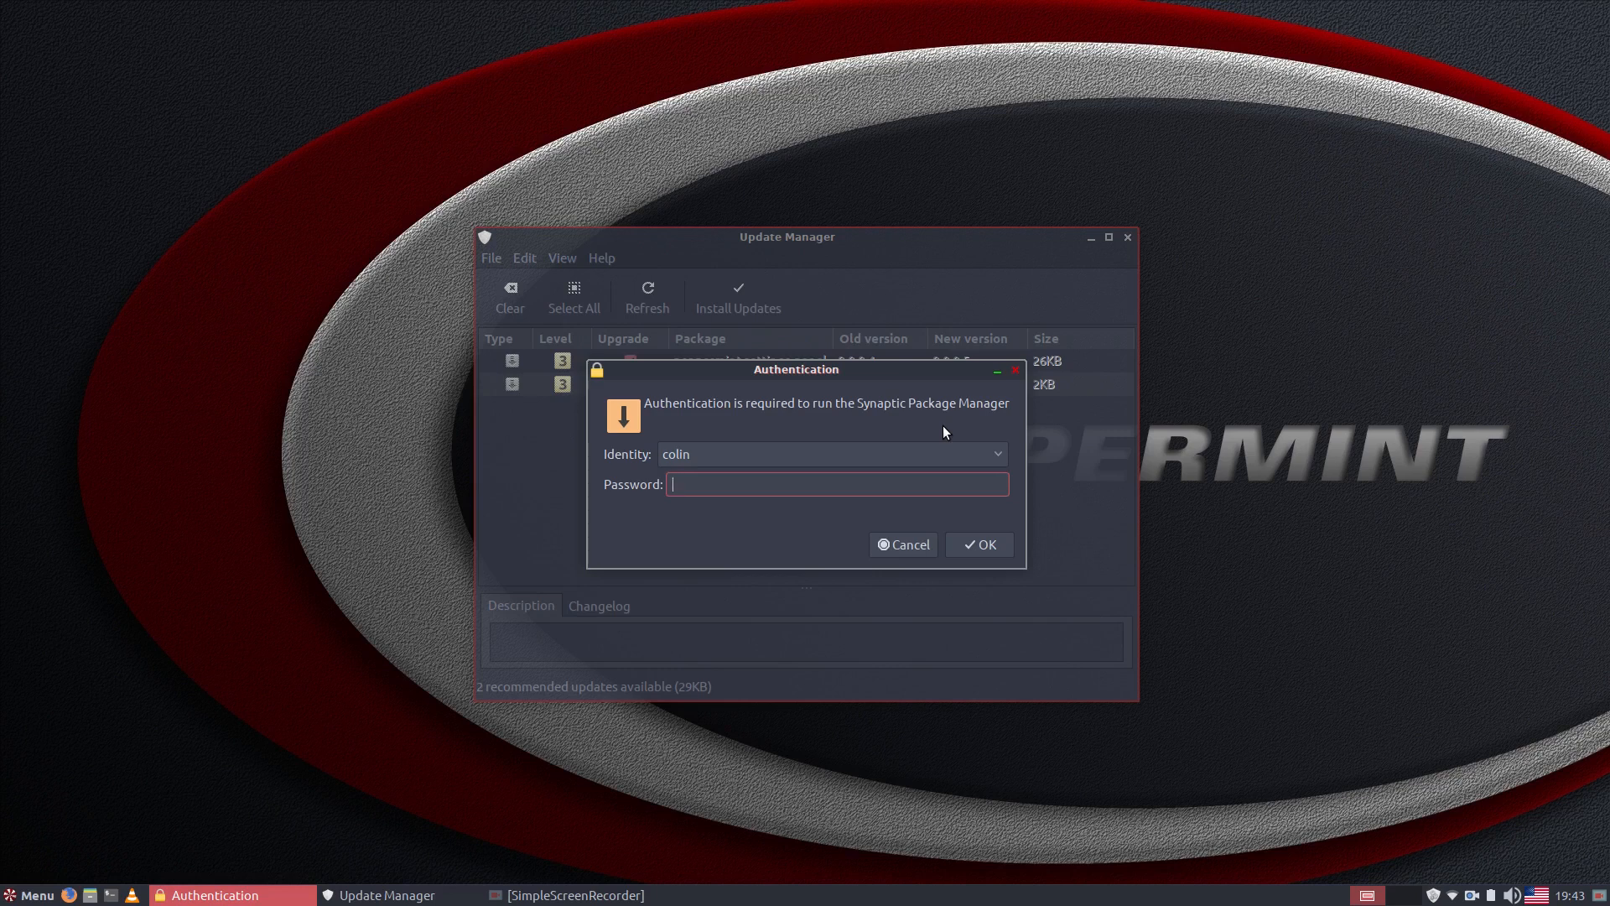
text(•••••••)
key(Return)
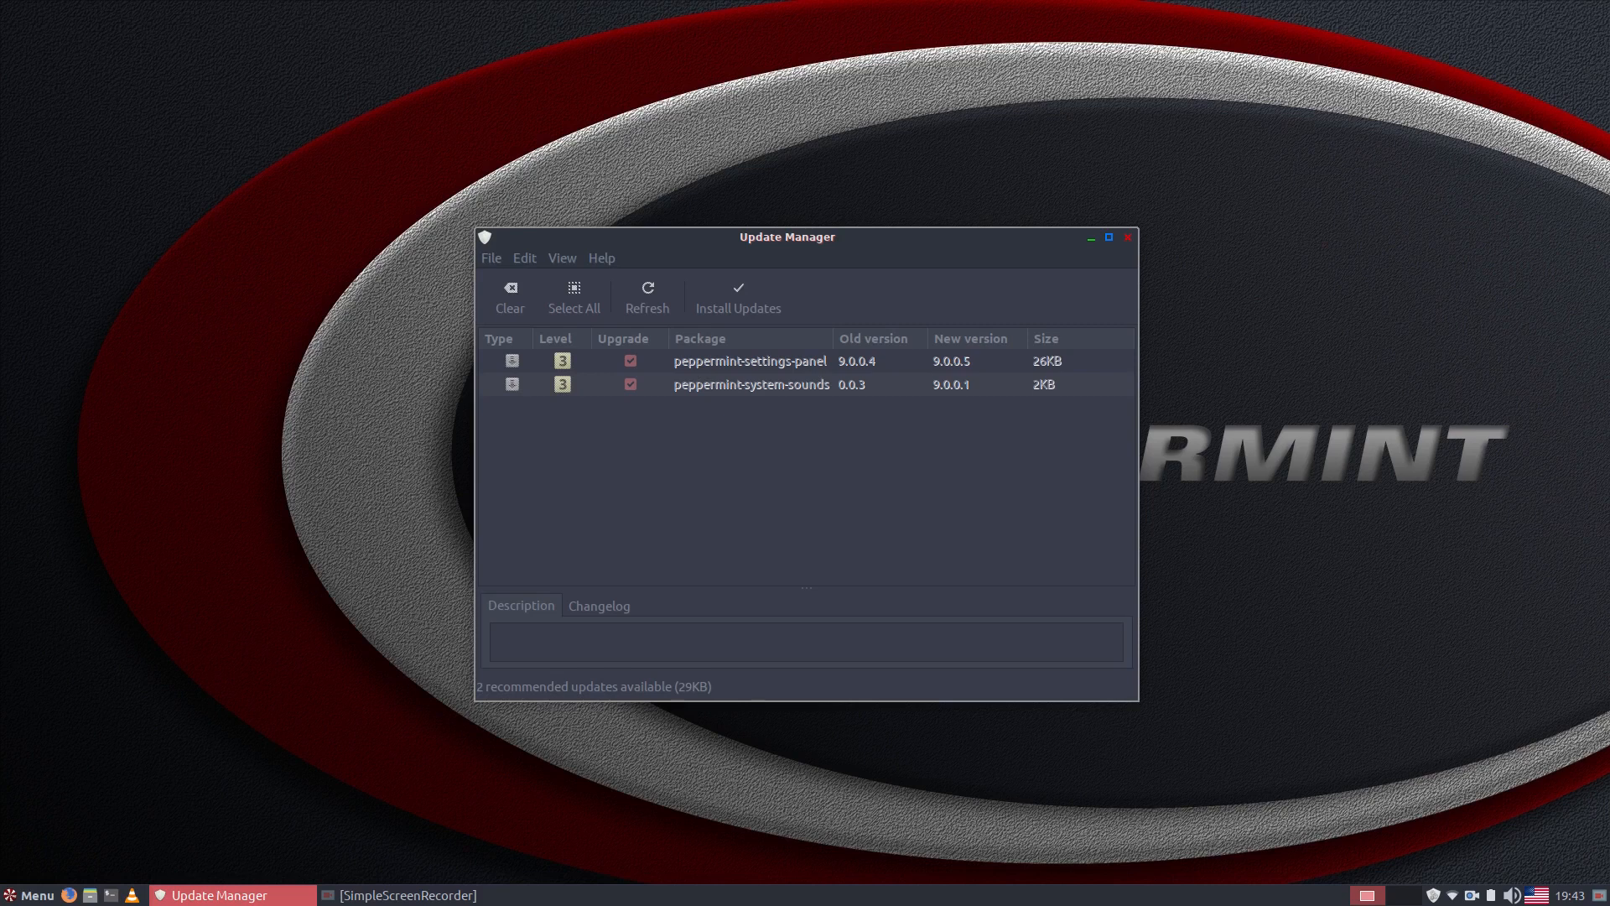
mouse_move(823, 360)
mouse_down()
mouse_move(833, 432)
mouse_move(814, 374)
mouse_up()
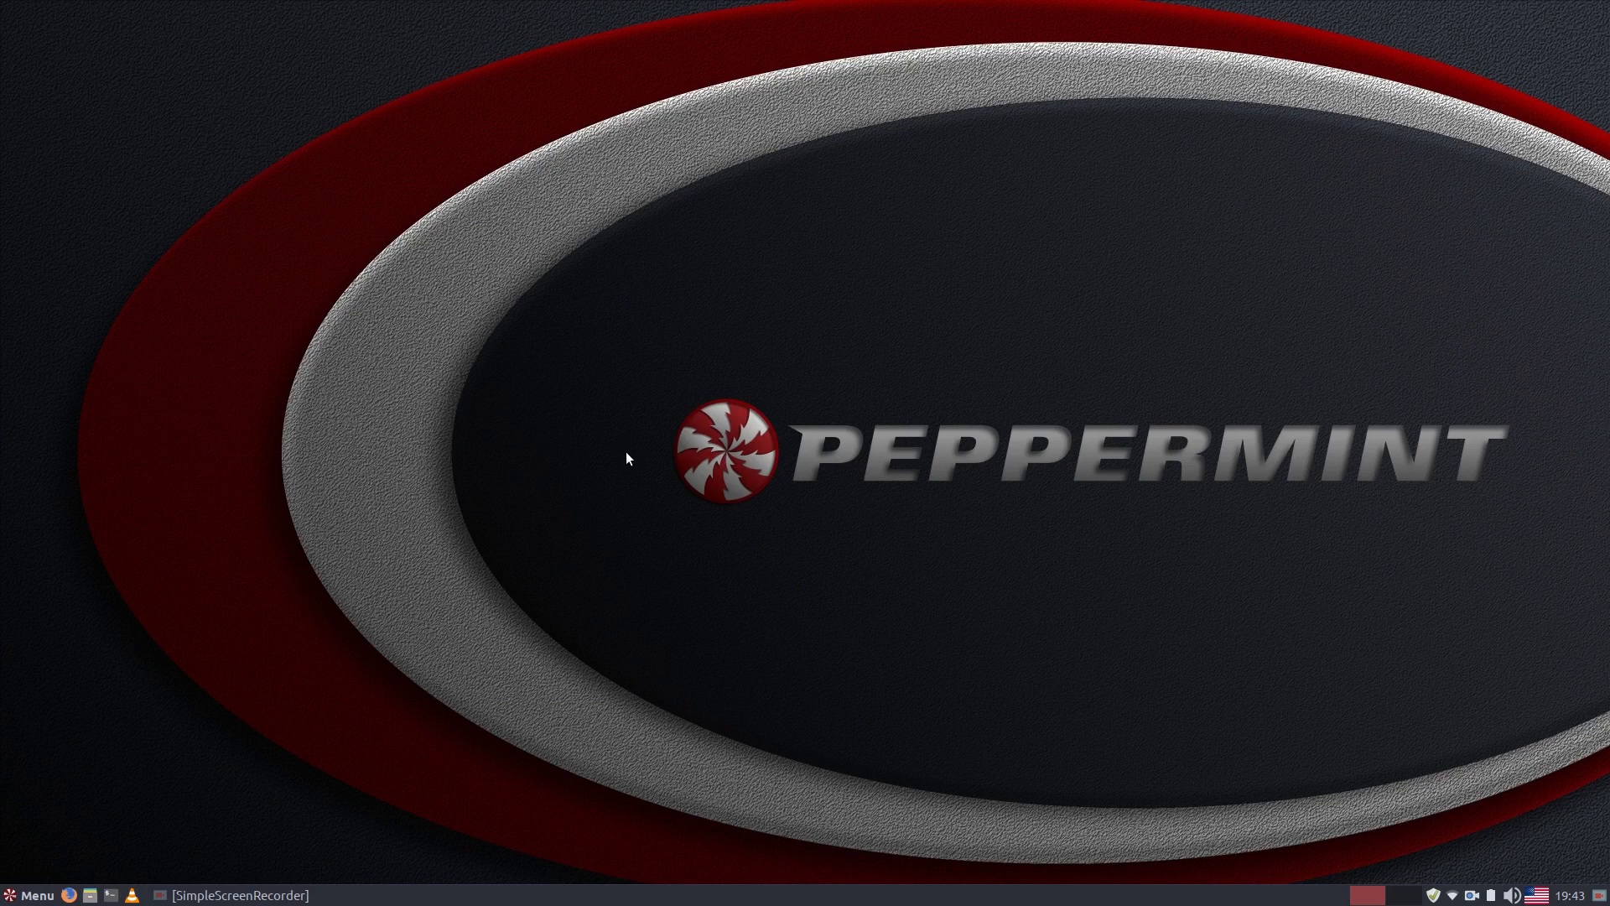
click(1433, 895)
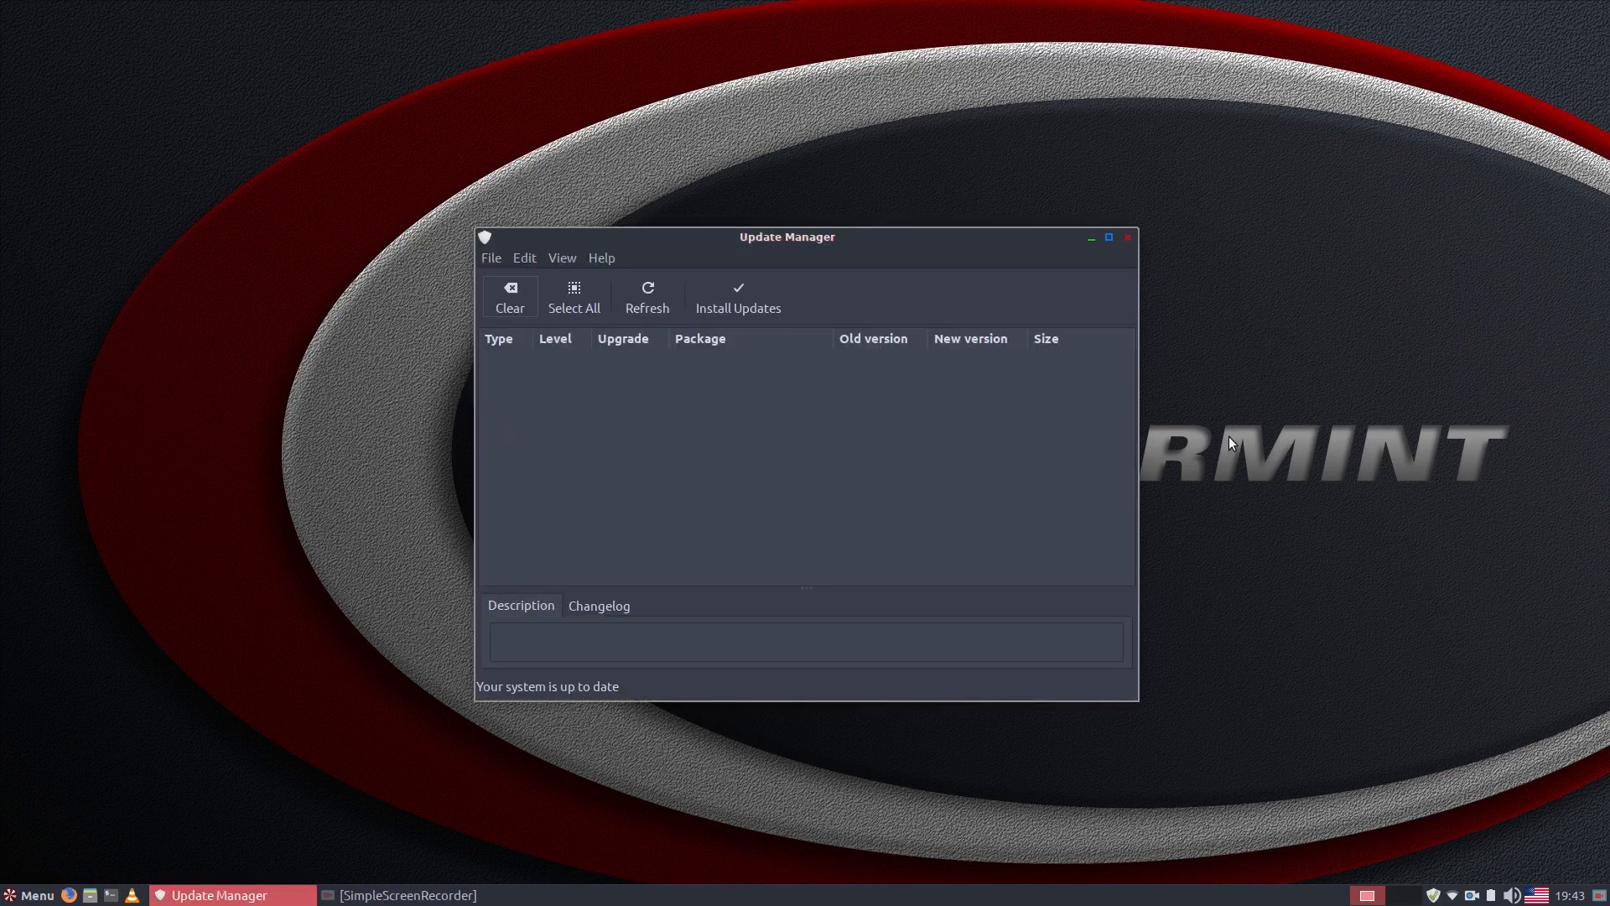
click(648, 298)
click(1129, 238)
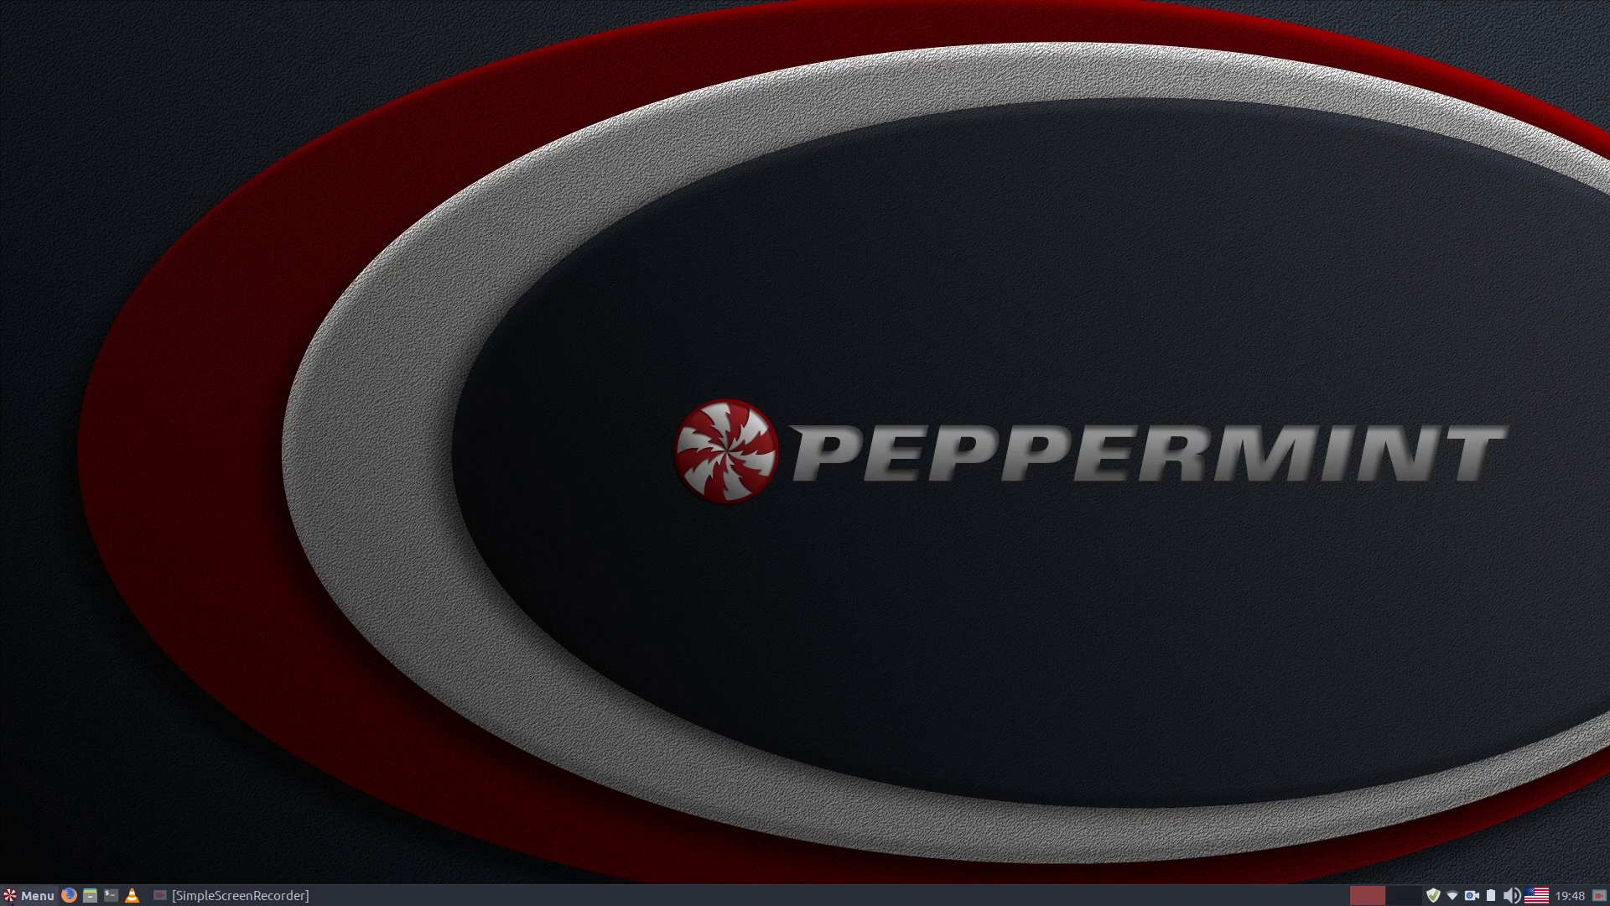
Open and close the Whisker application menu a couple of times
click(25, 895)
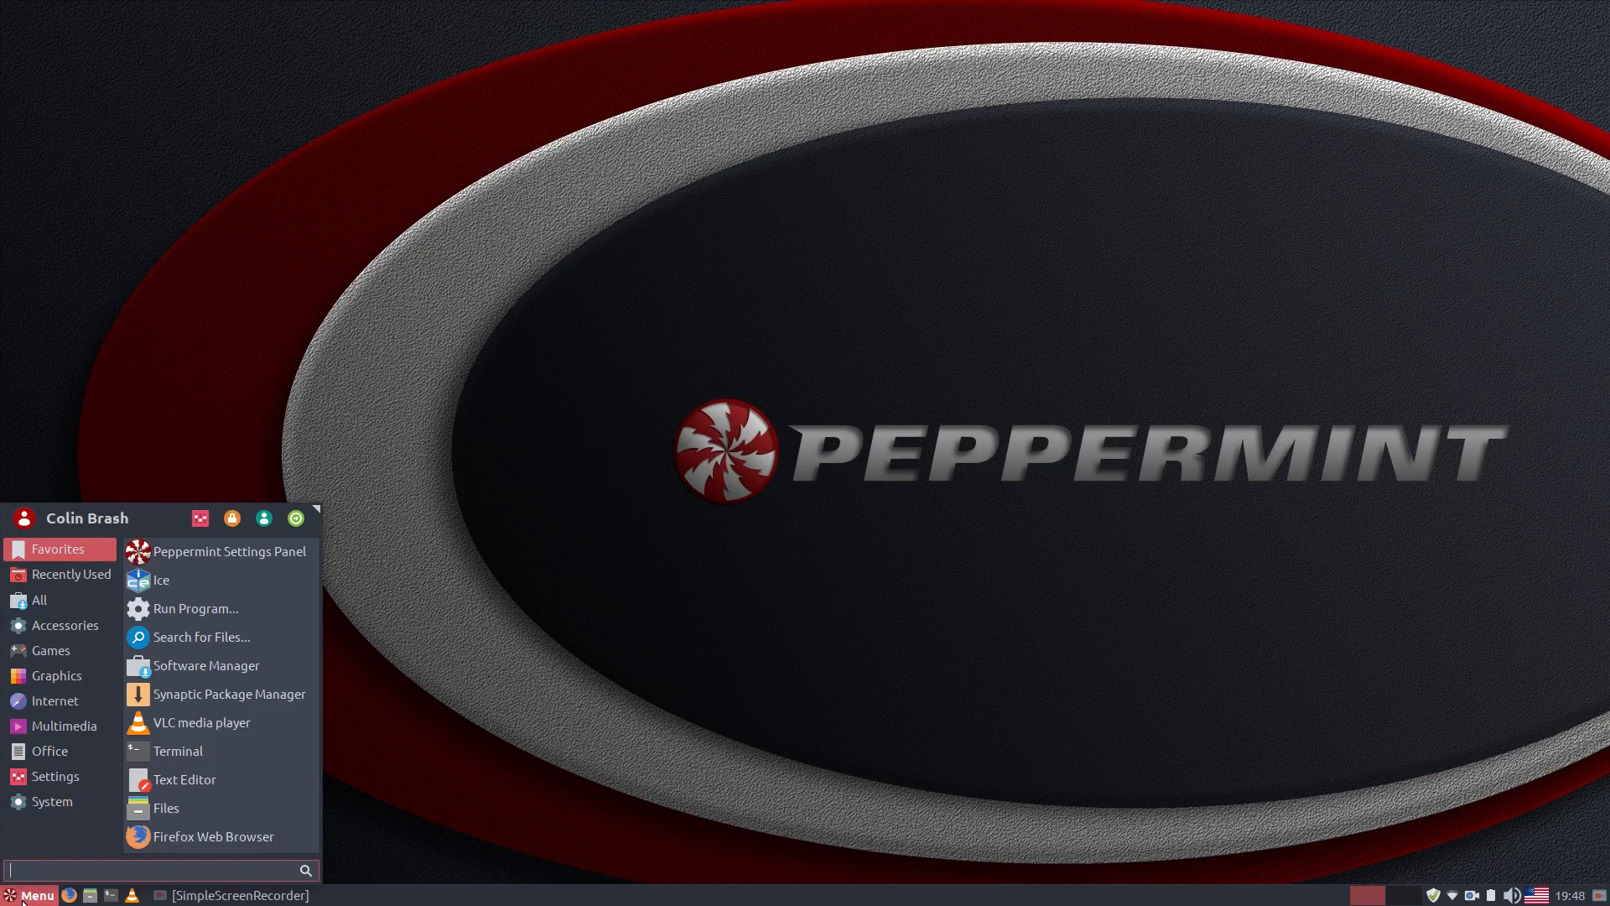
click(839, 573)
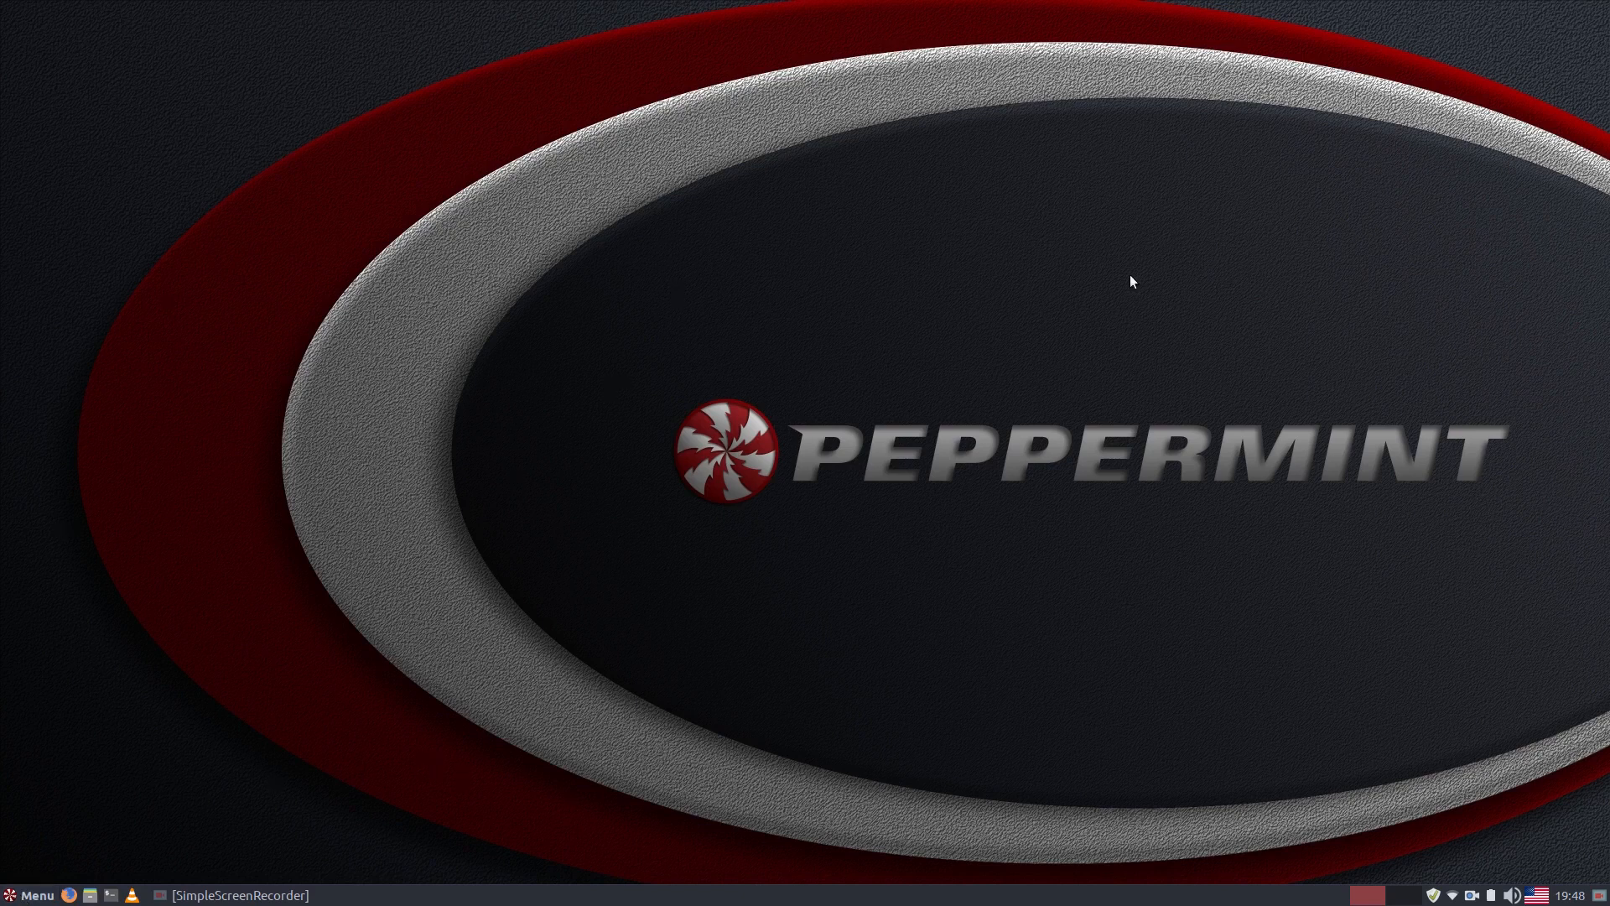
click(36, 896)
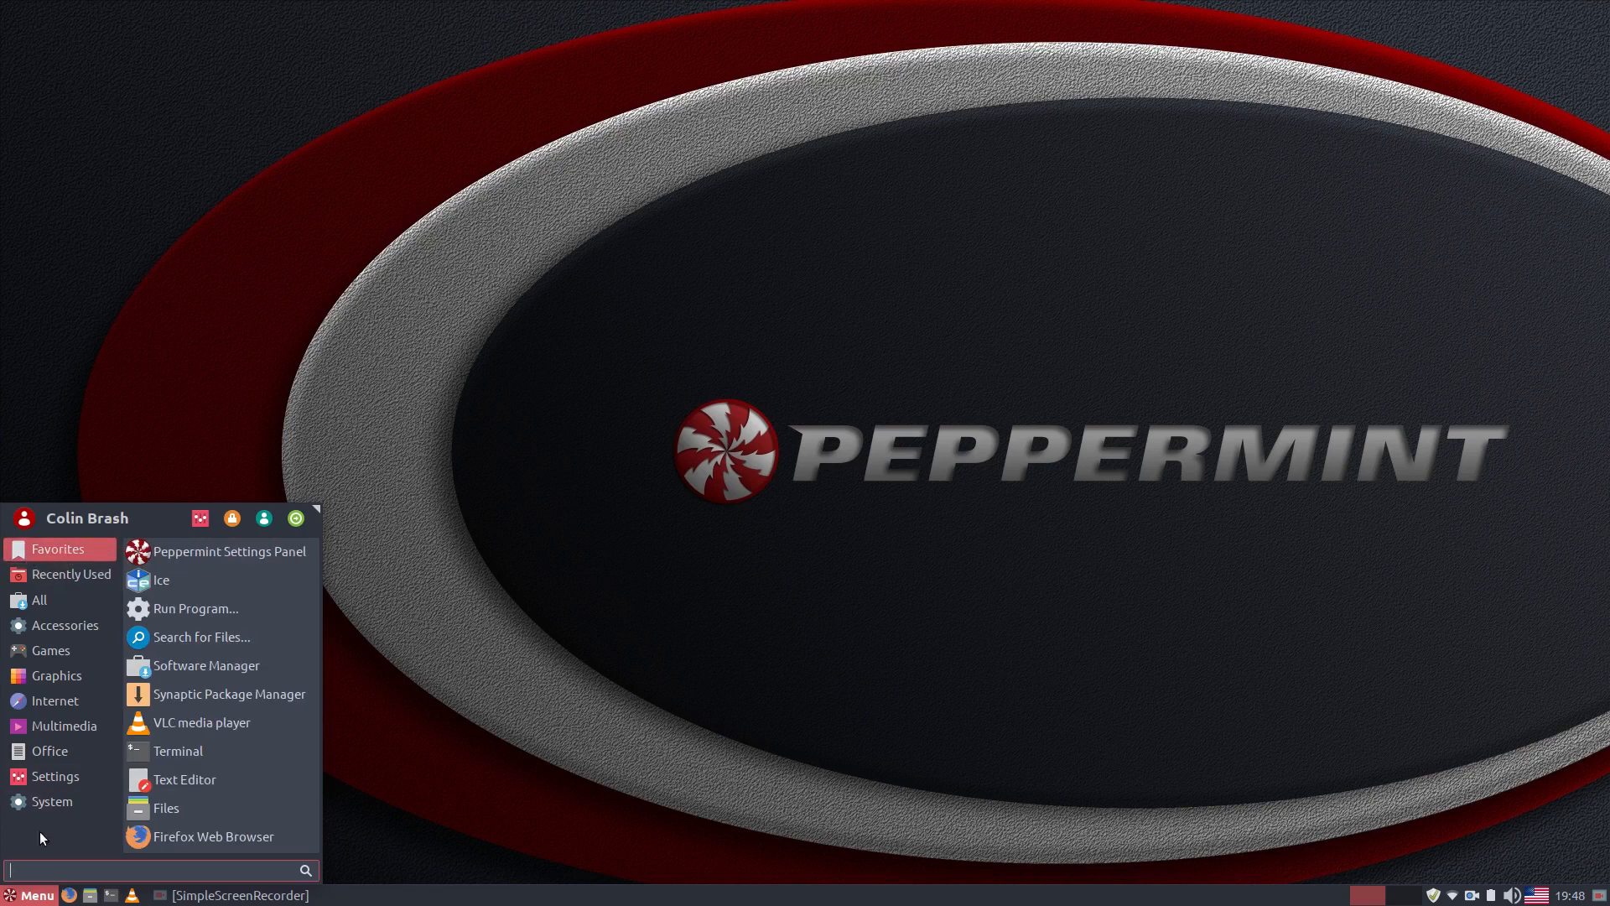
click(39, 896)
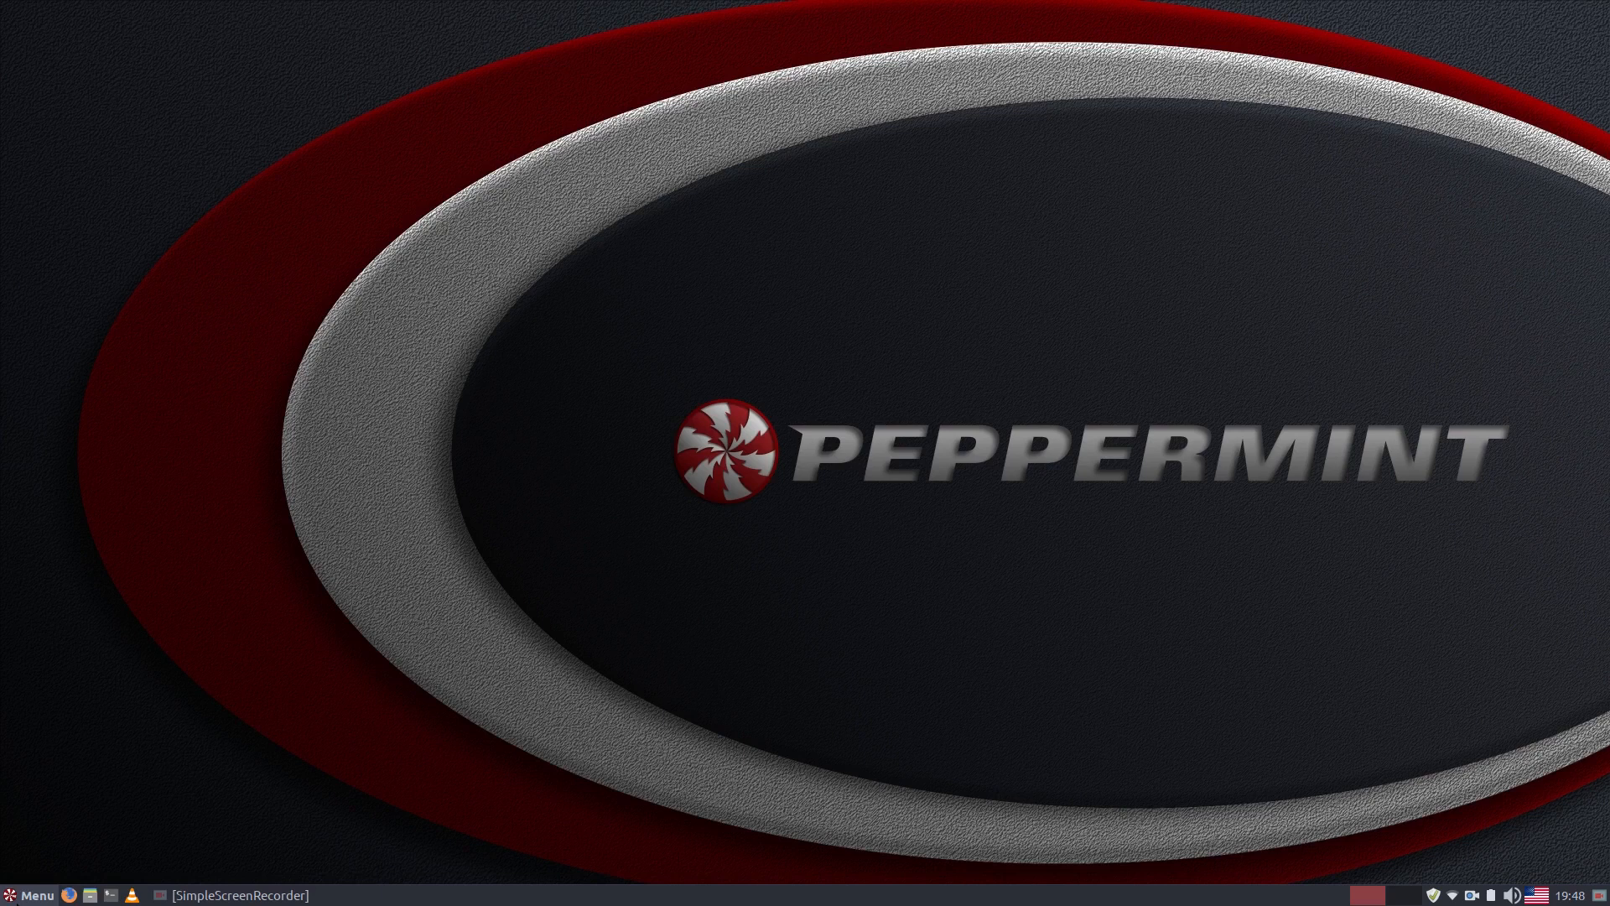
Browse All applications, then Accessories, and launch Menu Editor
key(super)
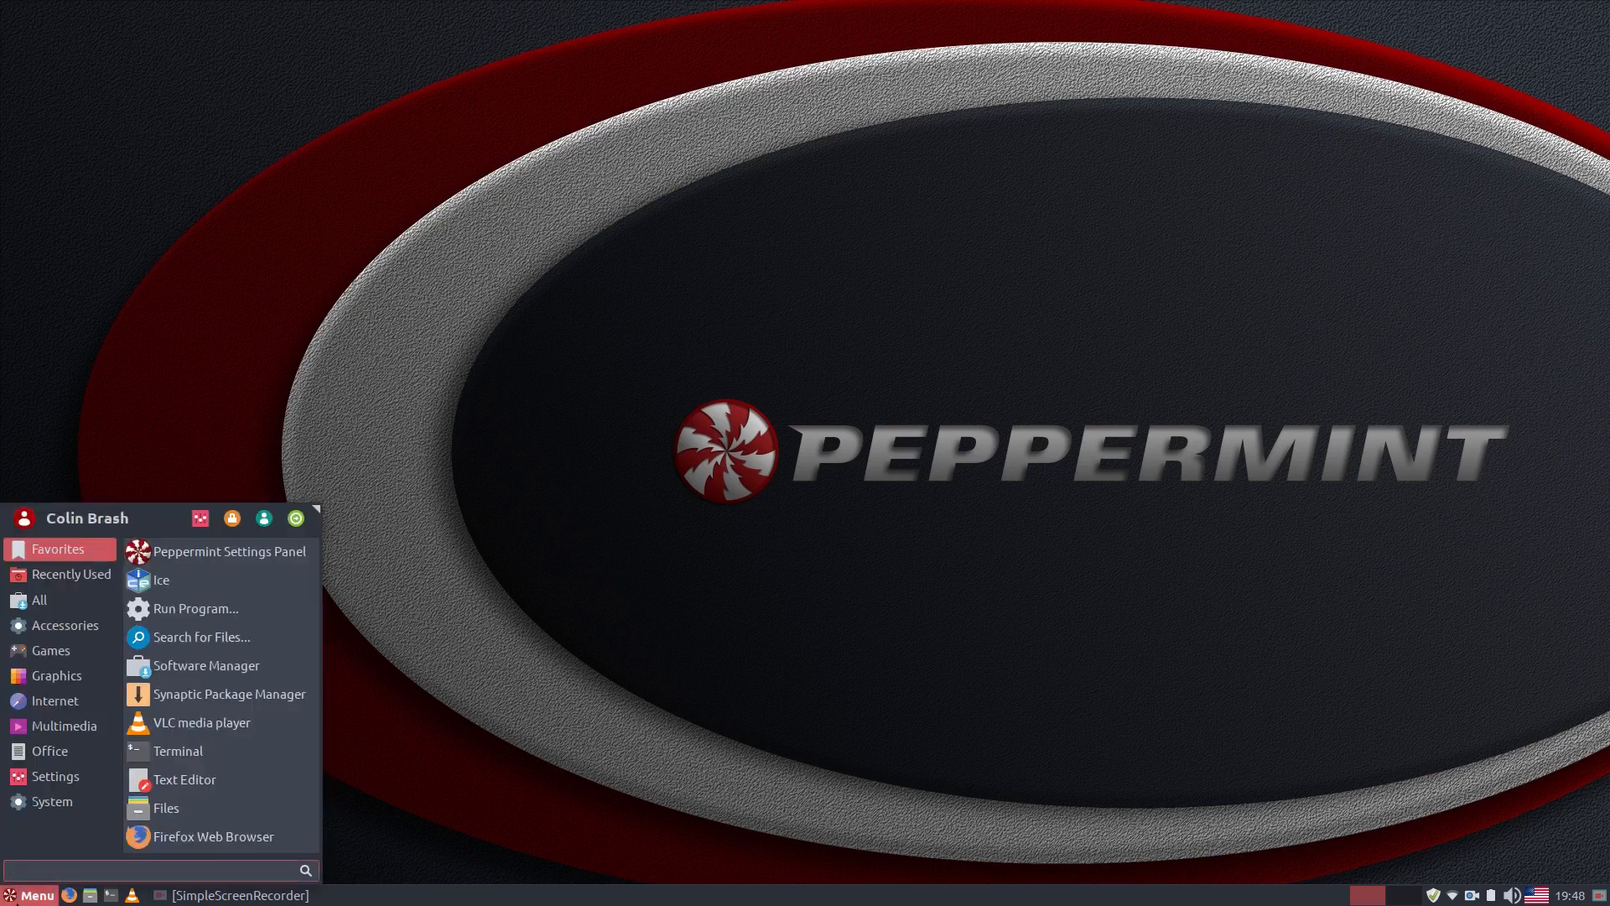
click(52, 600)
click(54, 549)
click(53, 602)
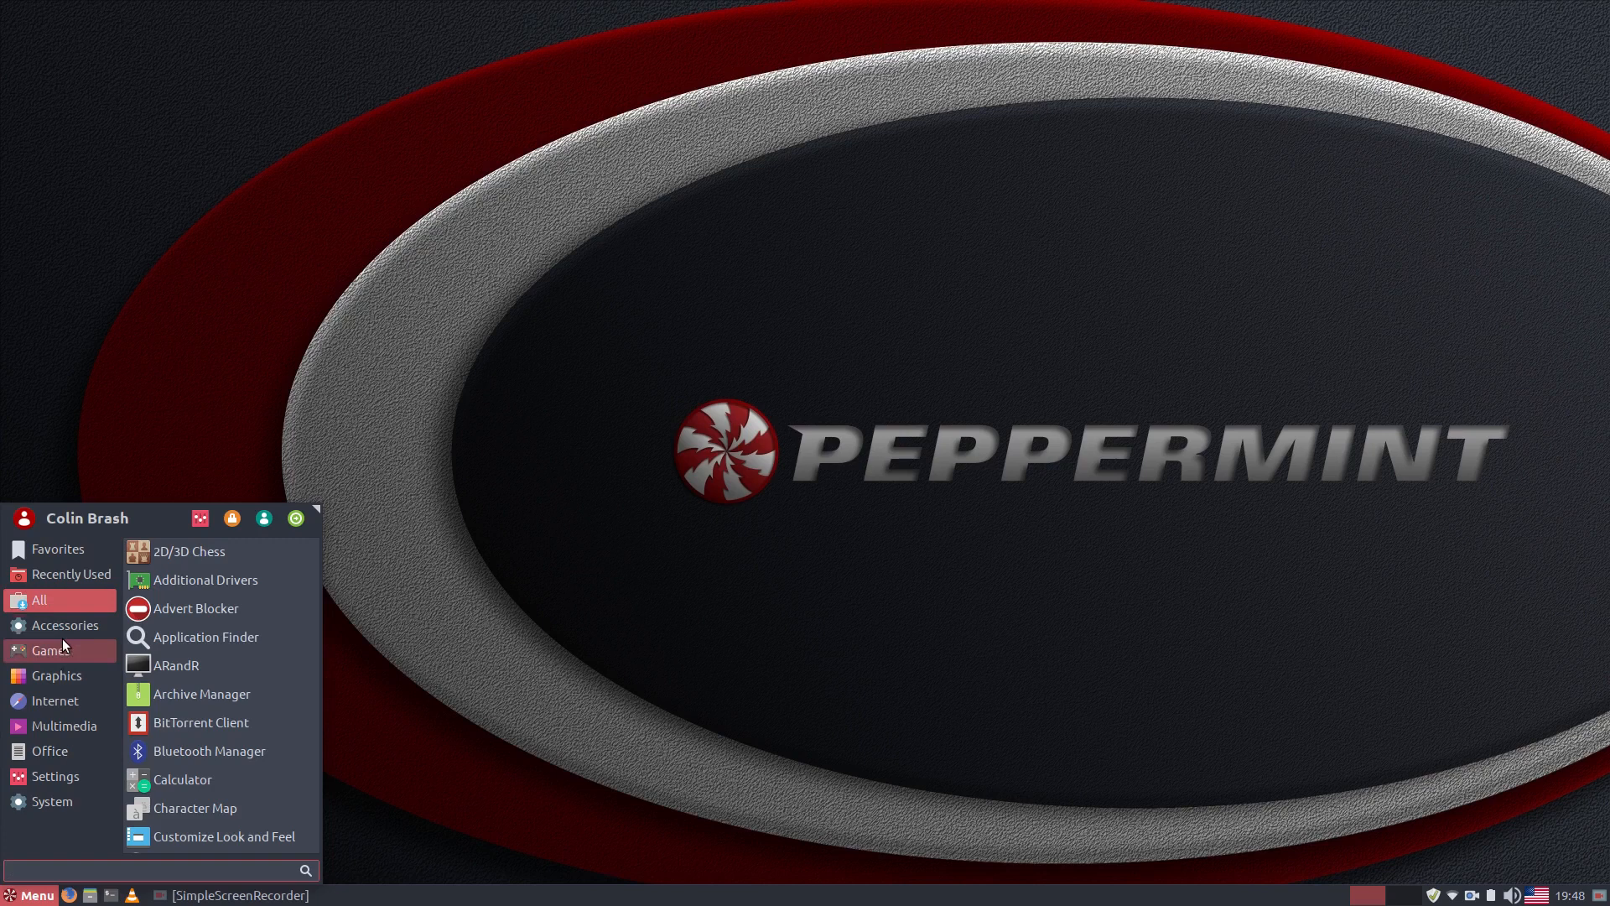
click(59, 632)
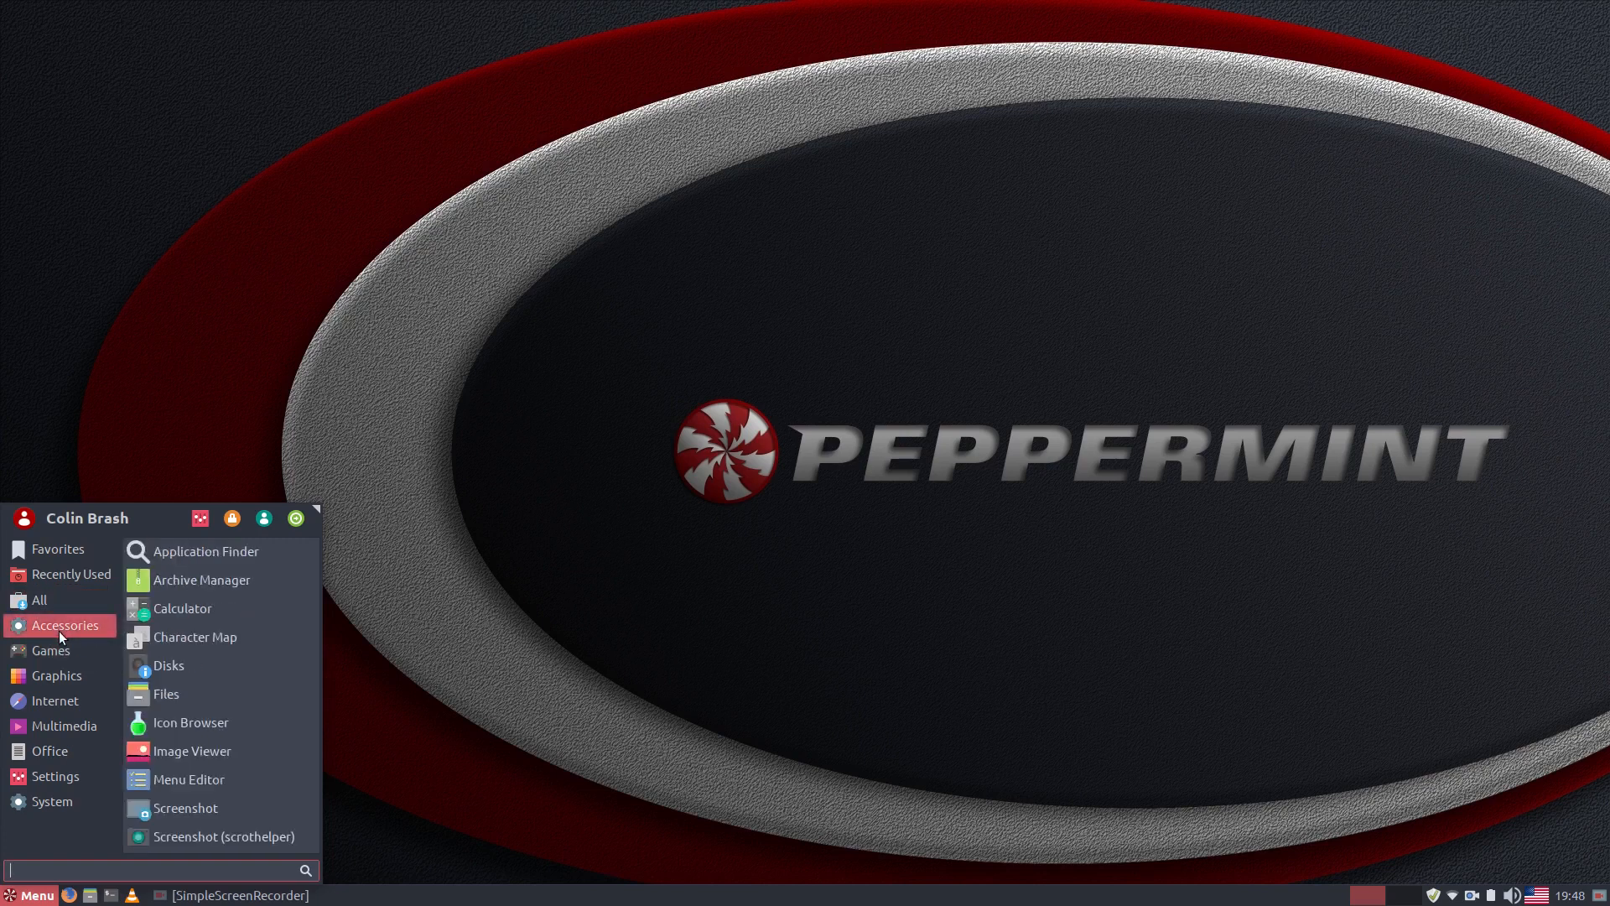
scroll(239, 658, down, 2)
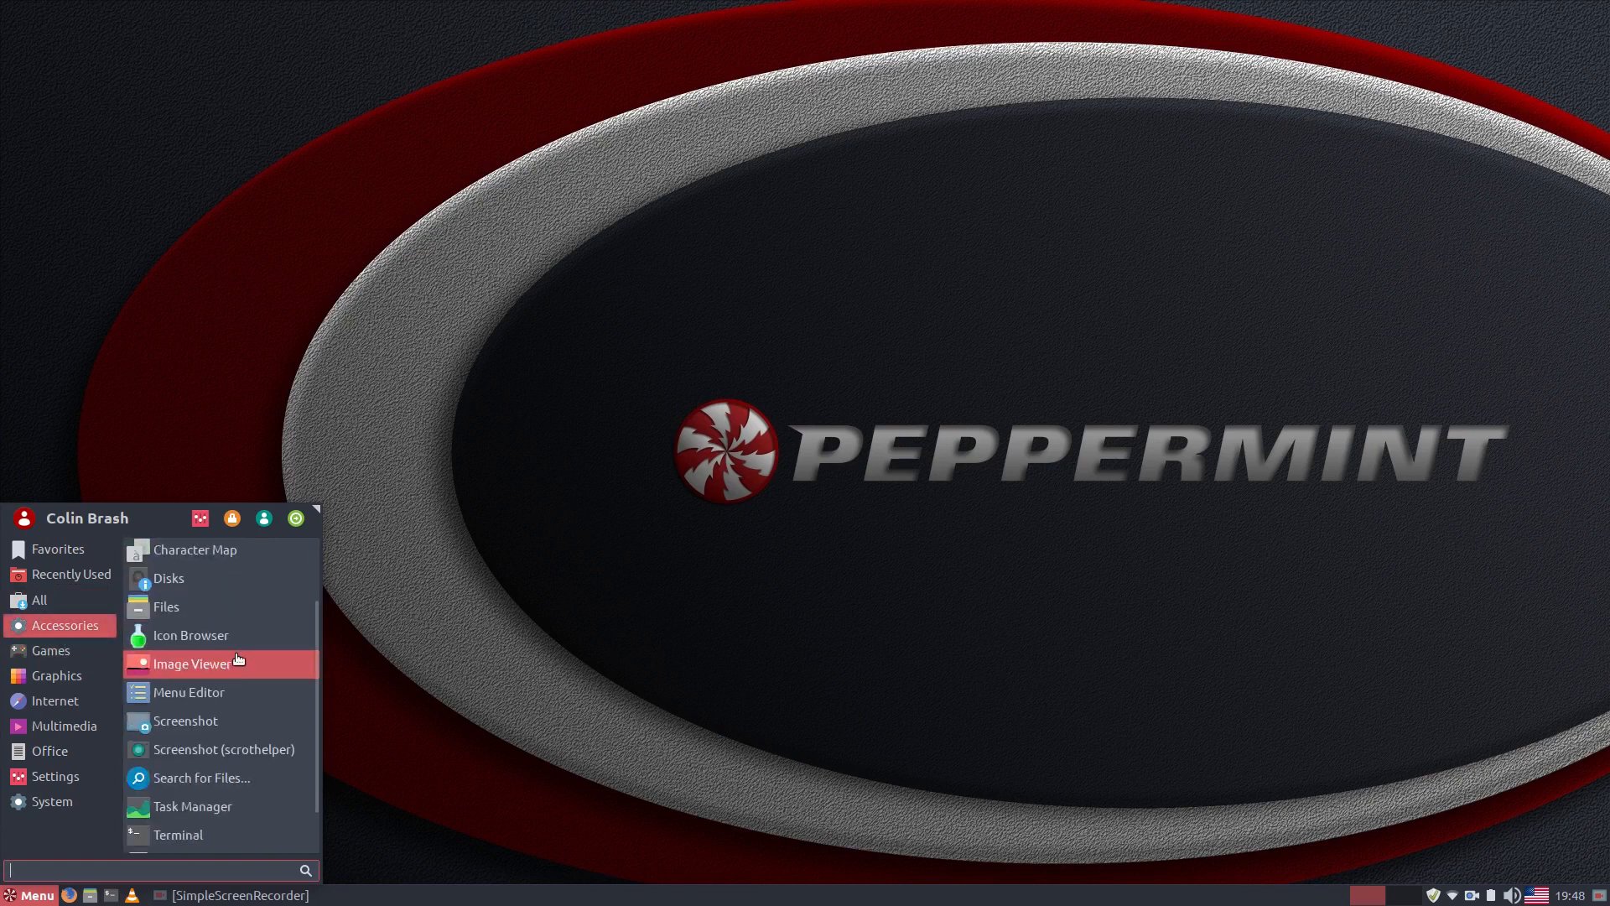
click(270, 696)
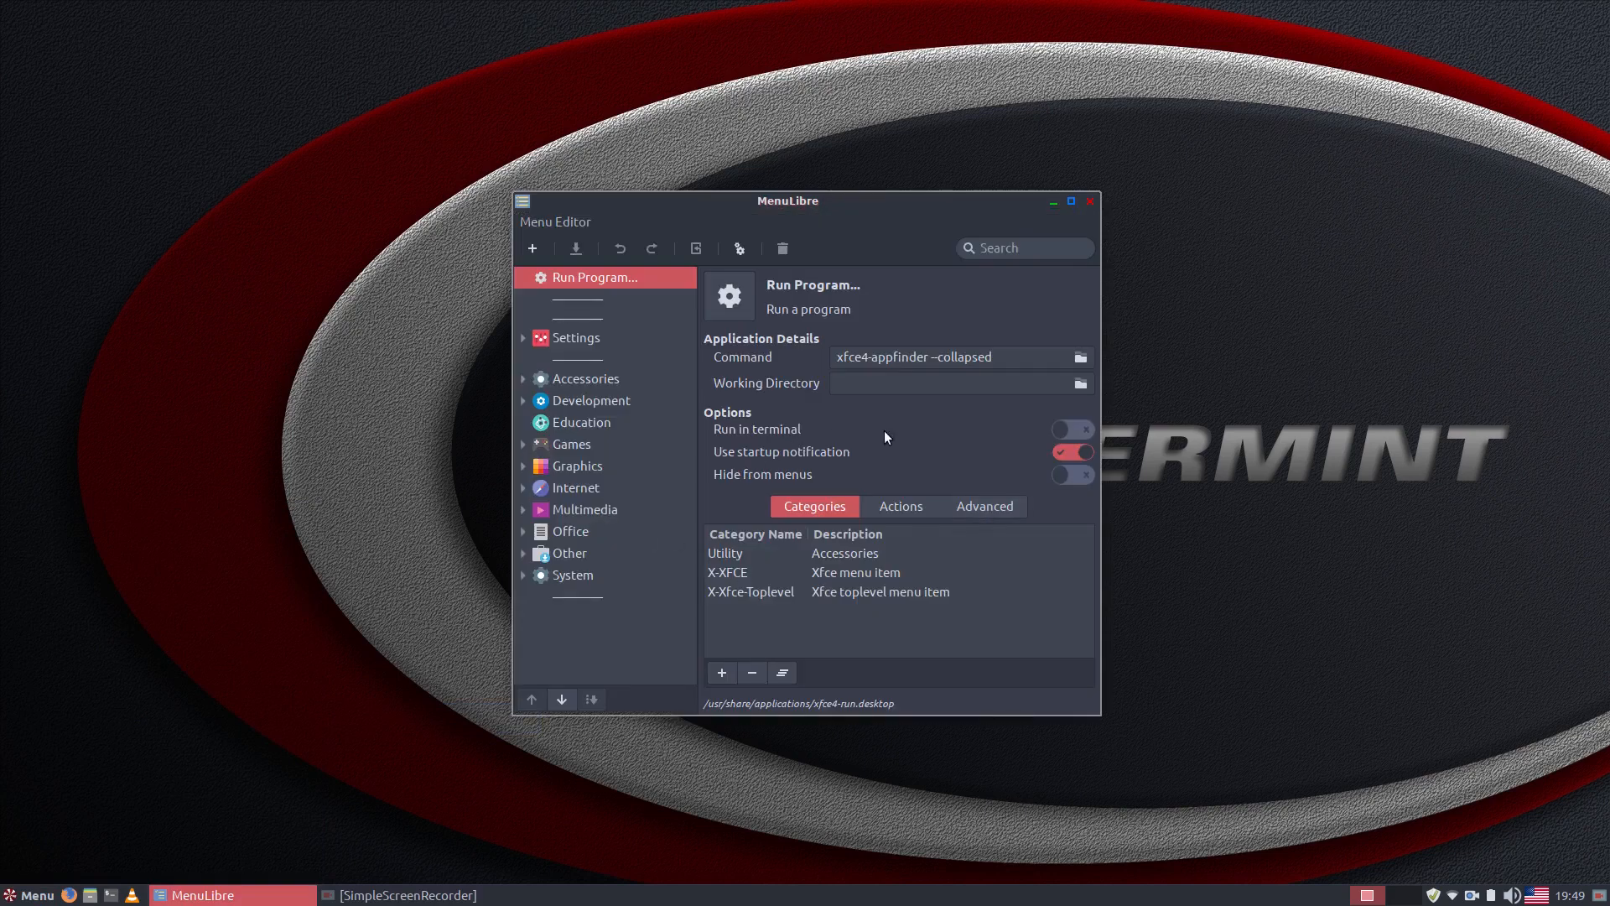
Reposition the MenuLibre window while it shows the Run Program... launcher
drag(813, 199, 745, 200)
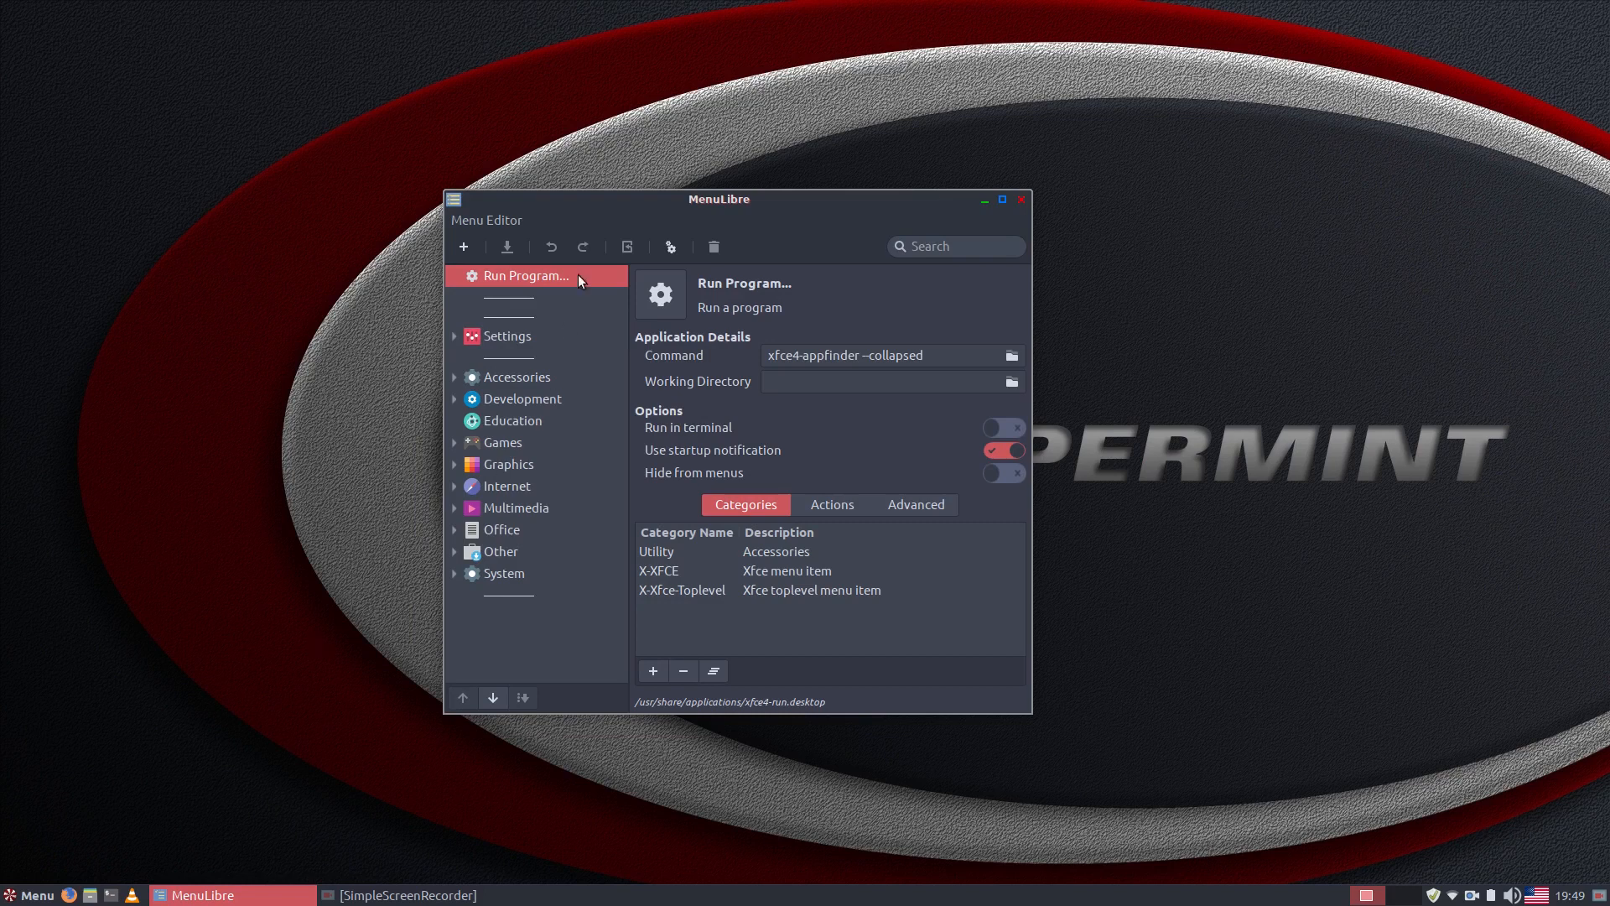
mouse_move(777, 203)
mouse_down()
mouse_move(495, 200)
mouse_move(787, 193)
mouse_up()
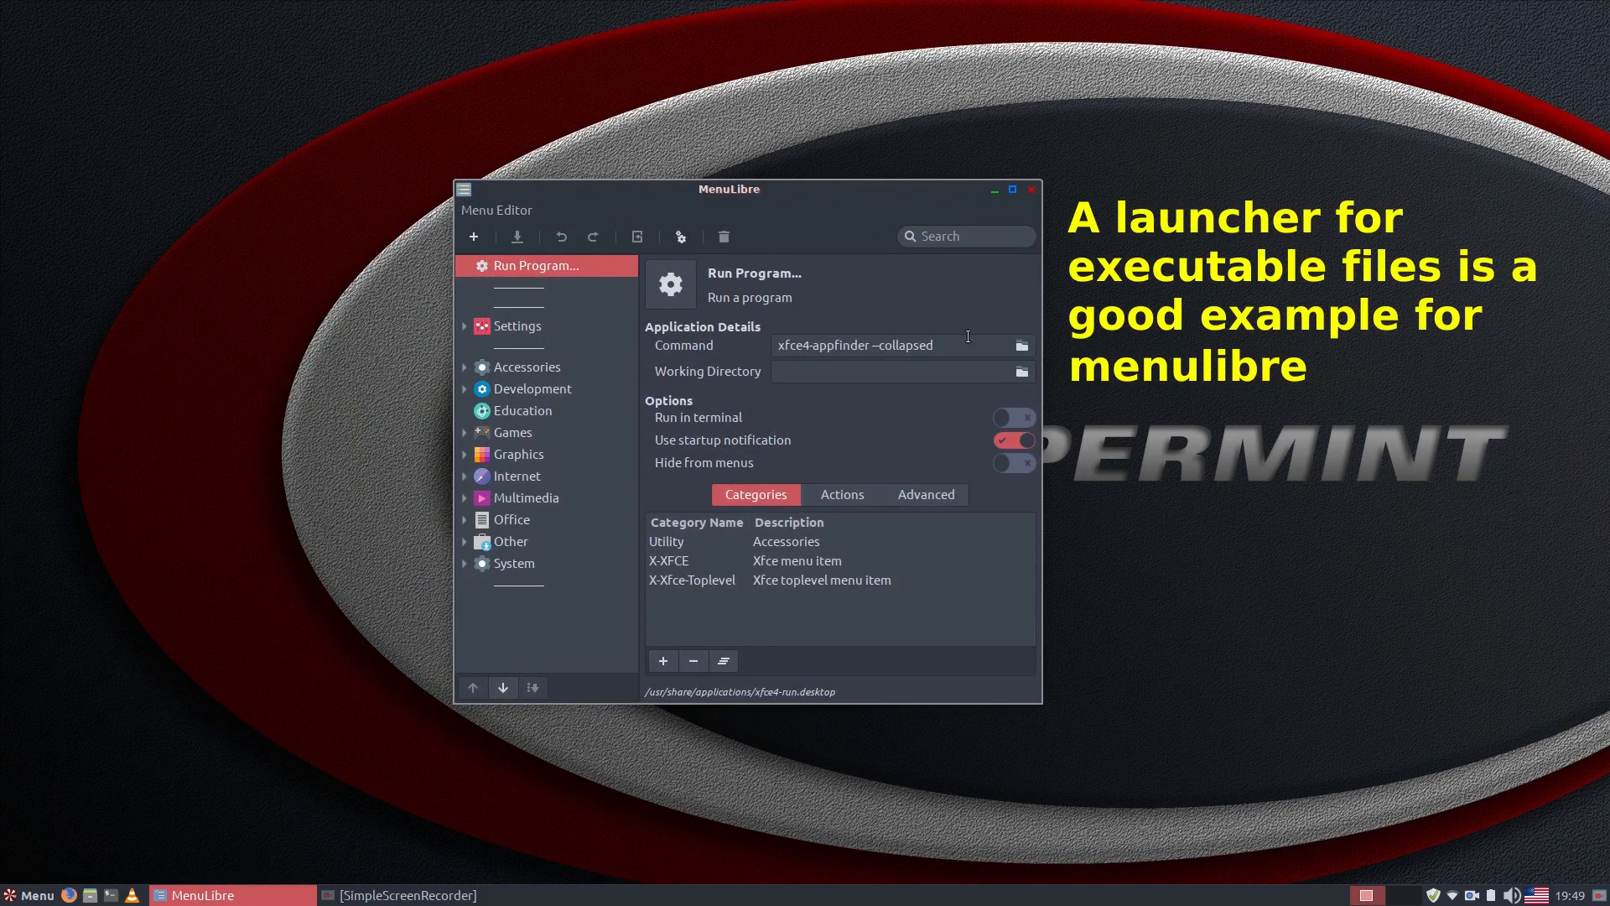
Close MenuLibre and launch Calculator from the Accessories menu
click(1032, 190)
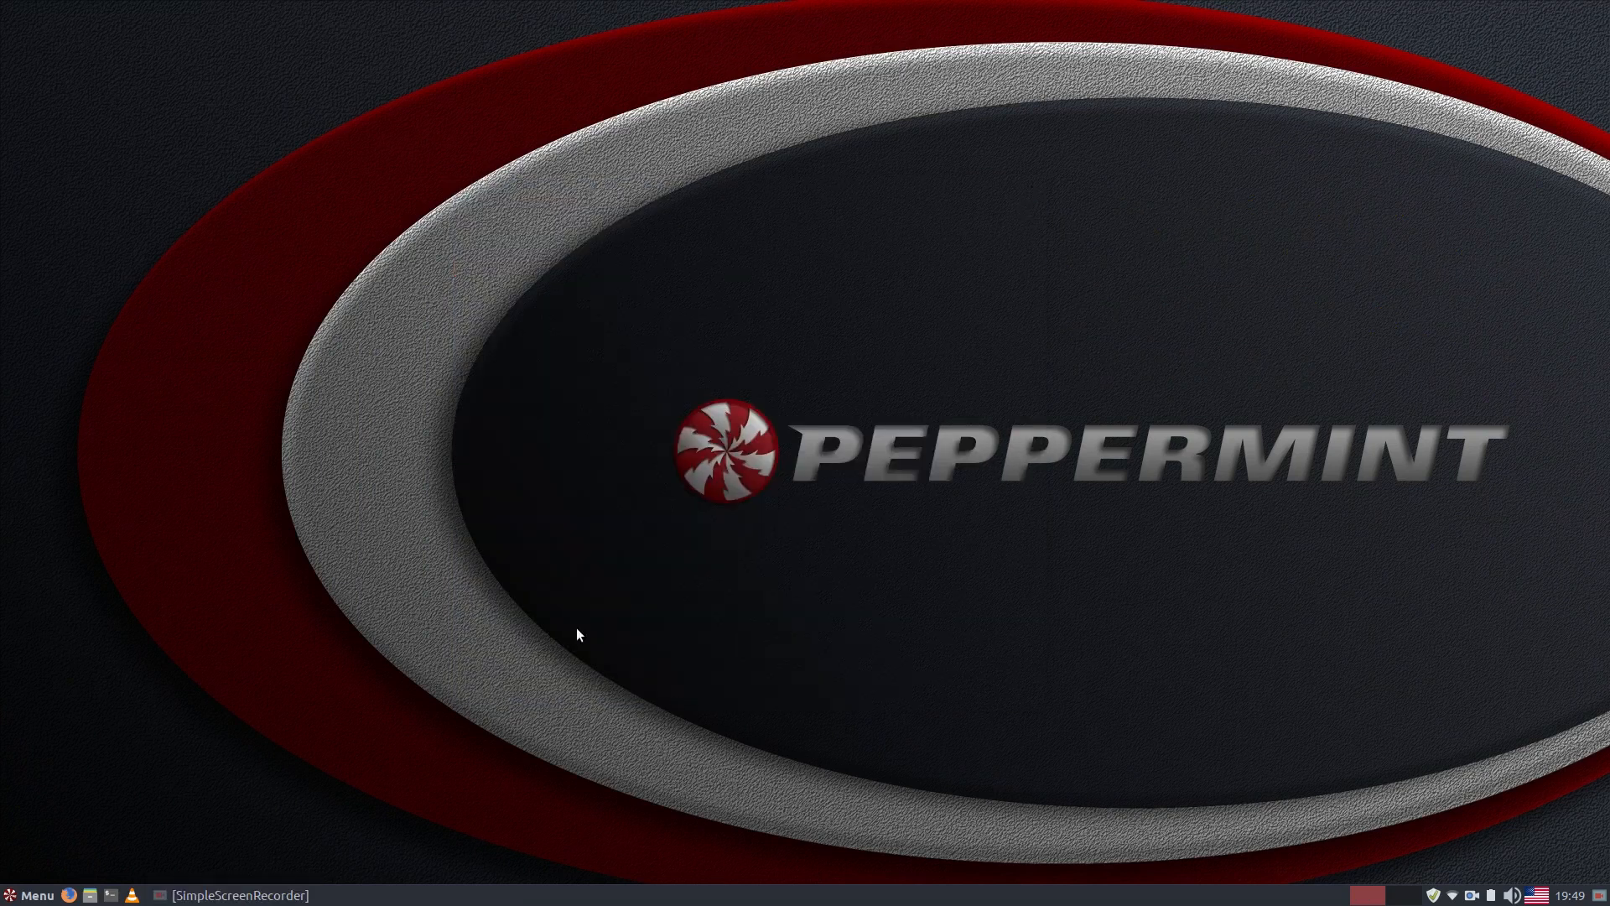
click(32, 895)
click(63, 625)
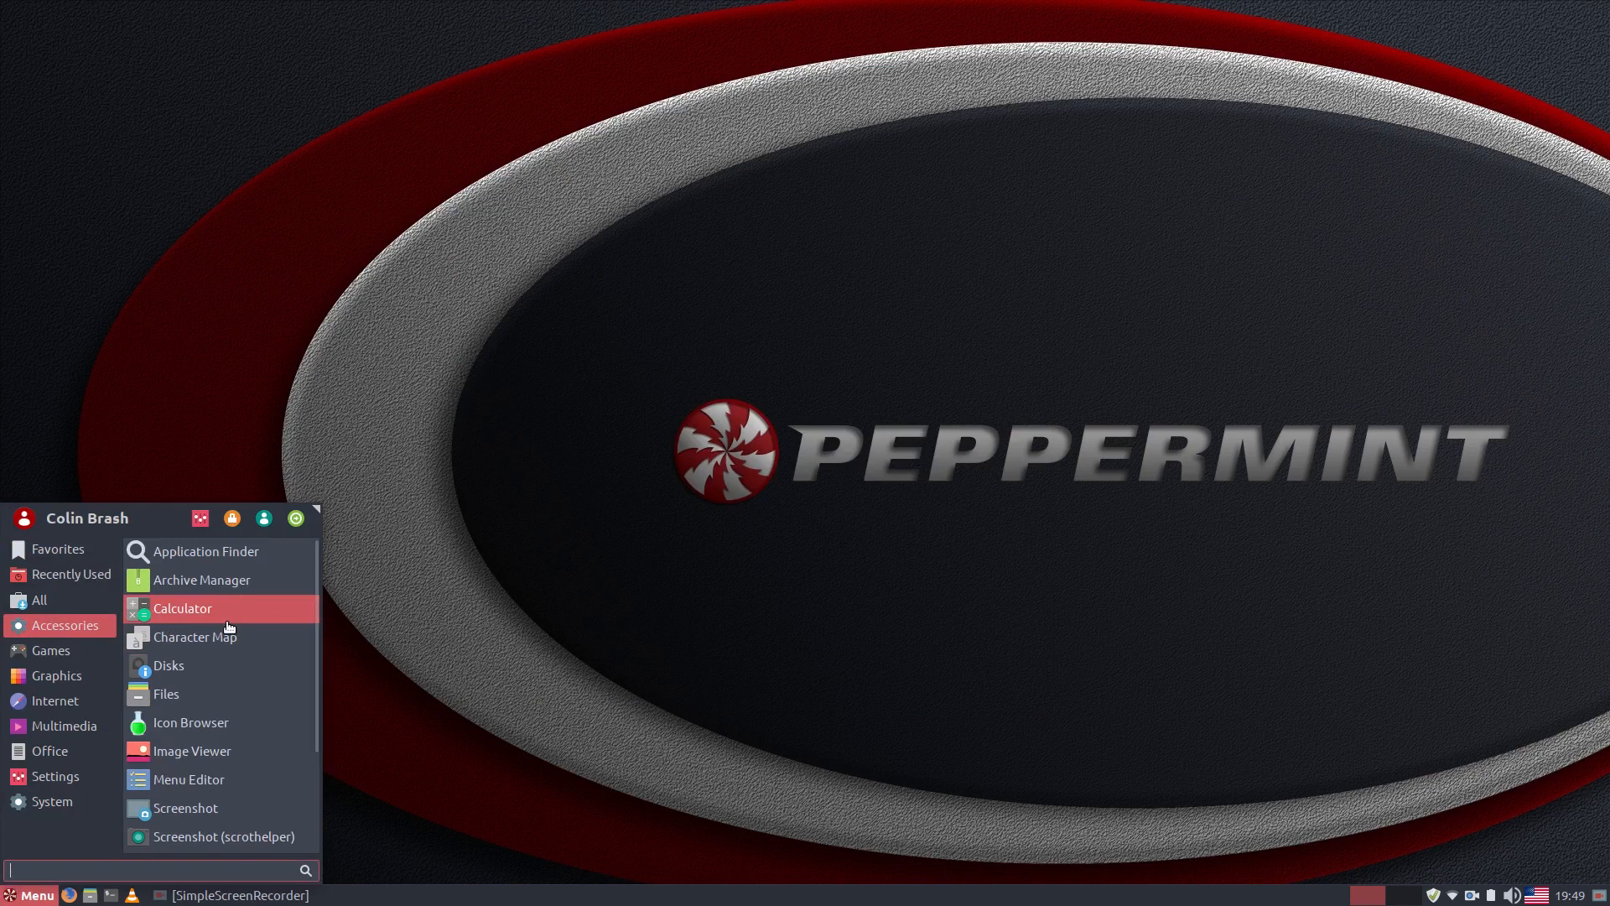
click(228, 620)
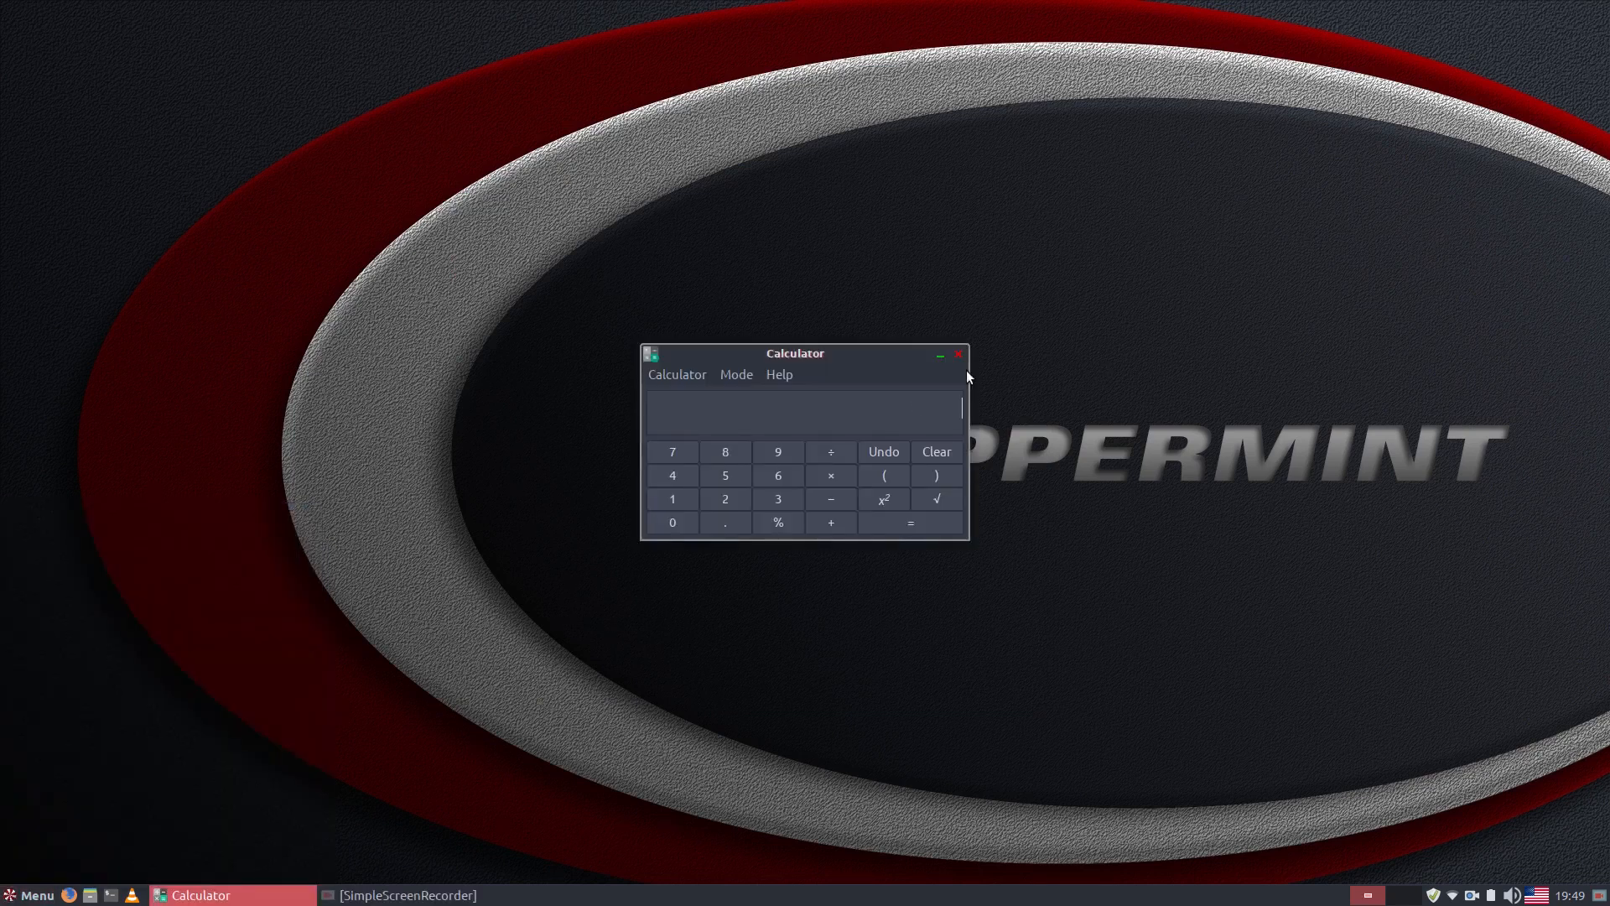
View Calculator's About box showing version 1.20.1, then close Calculator and reopen the menu
click(773, 375)
click(801, 425)
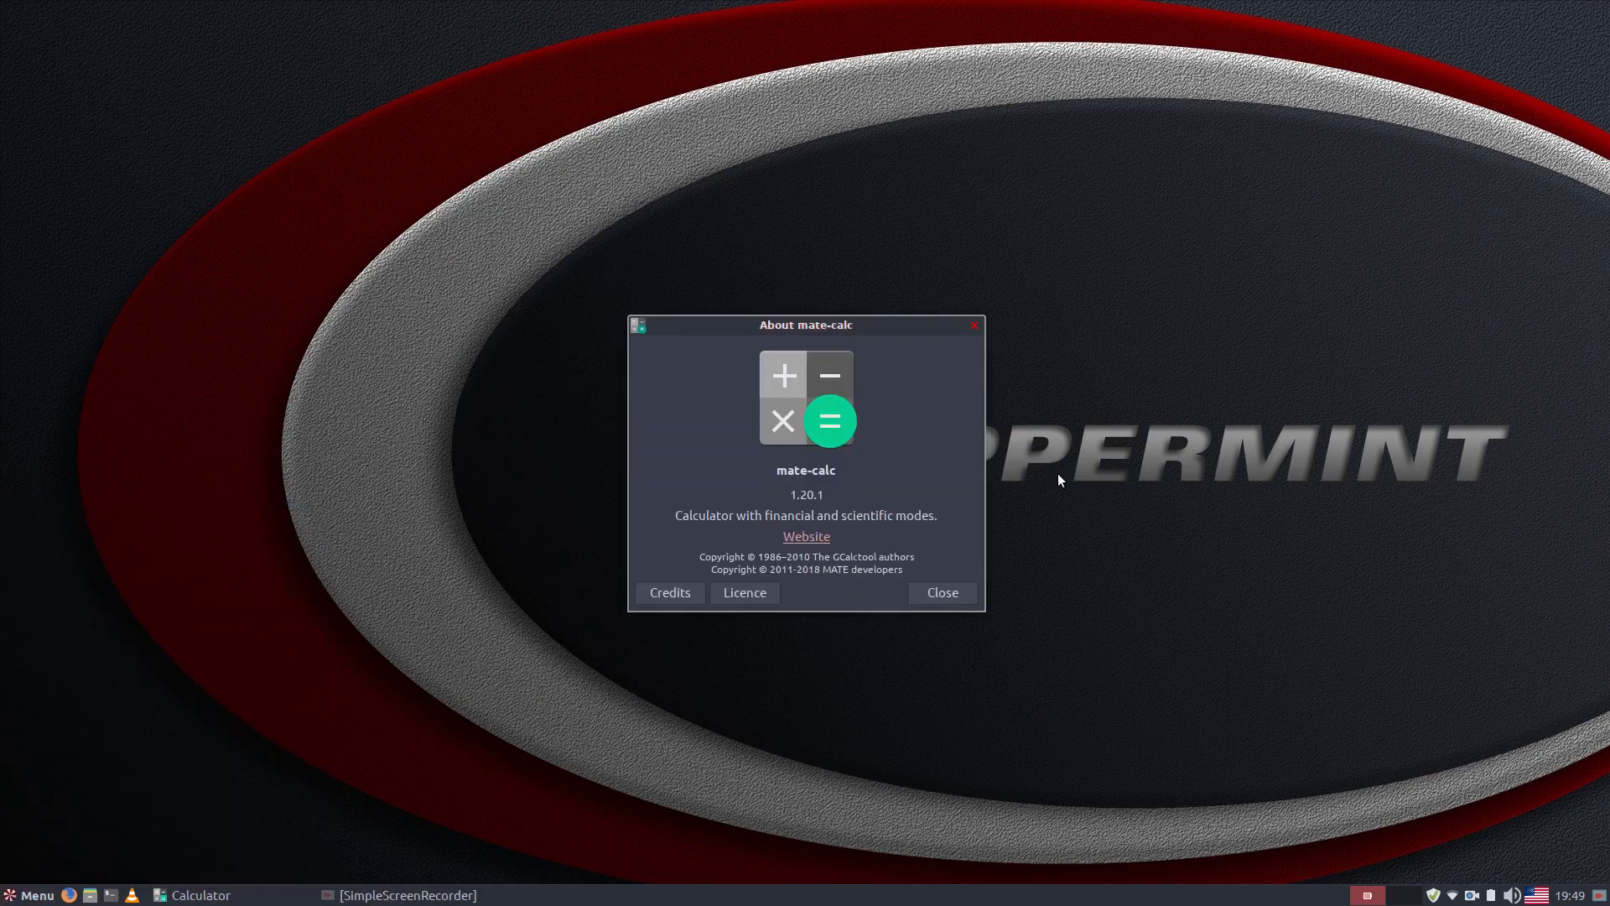
click(943, 593)
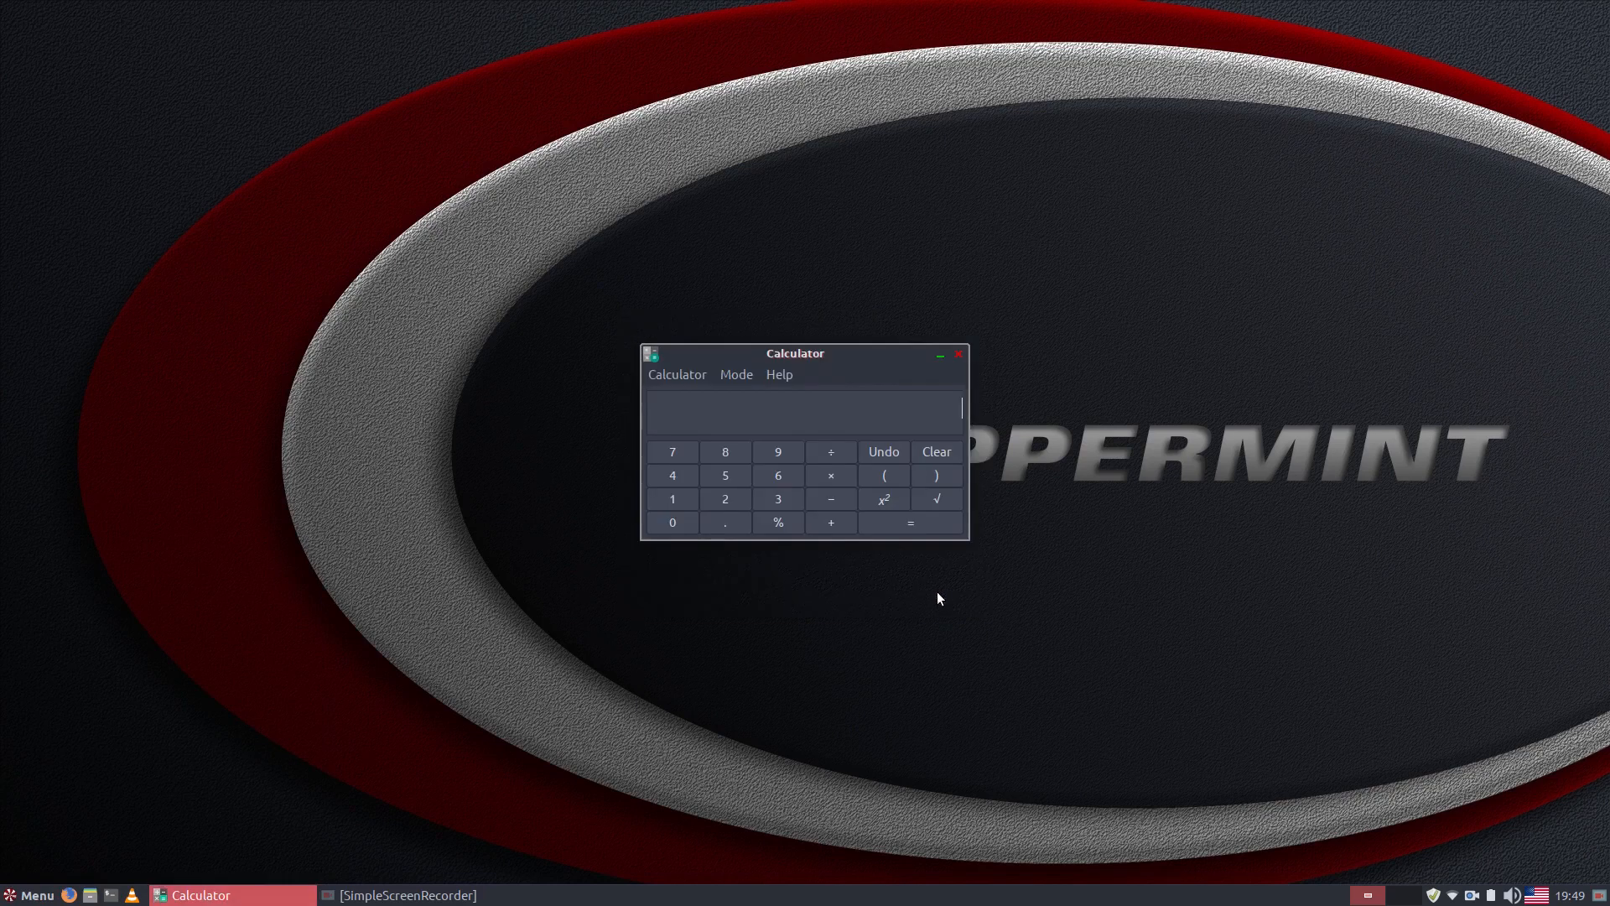
click(958, 355)
click(32, 895)
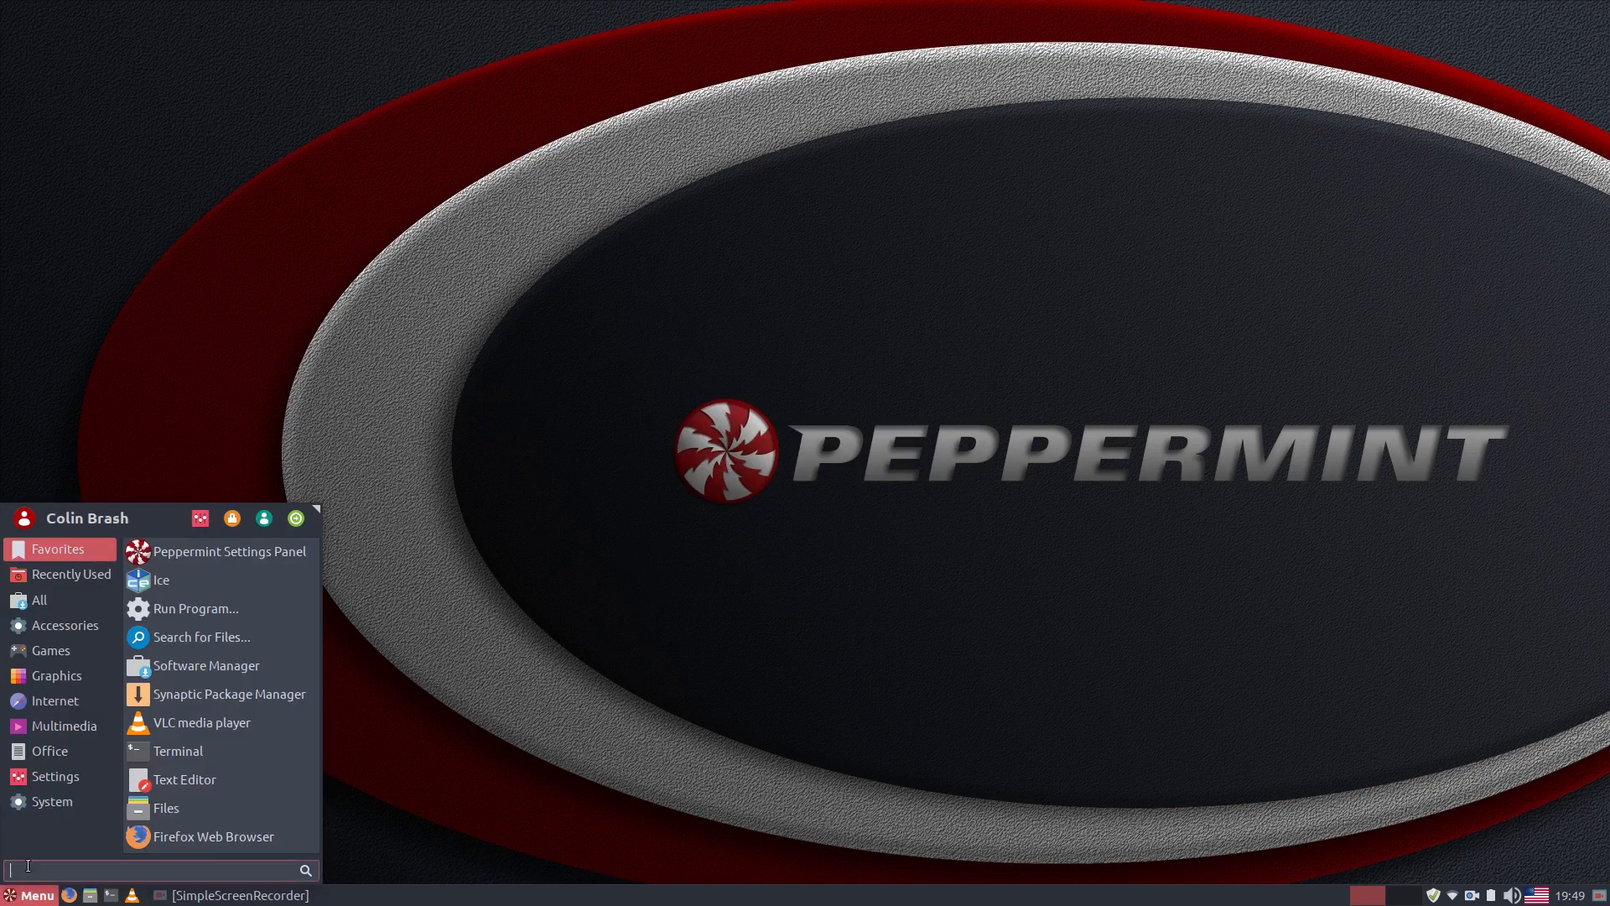
Open GNOME Disks, maximise it to inspect the 320 GB disk's partitions, then close it
click(65, 625)
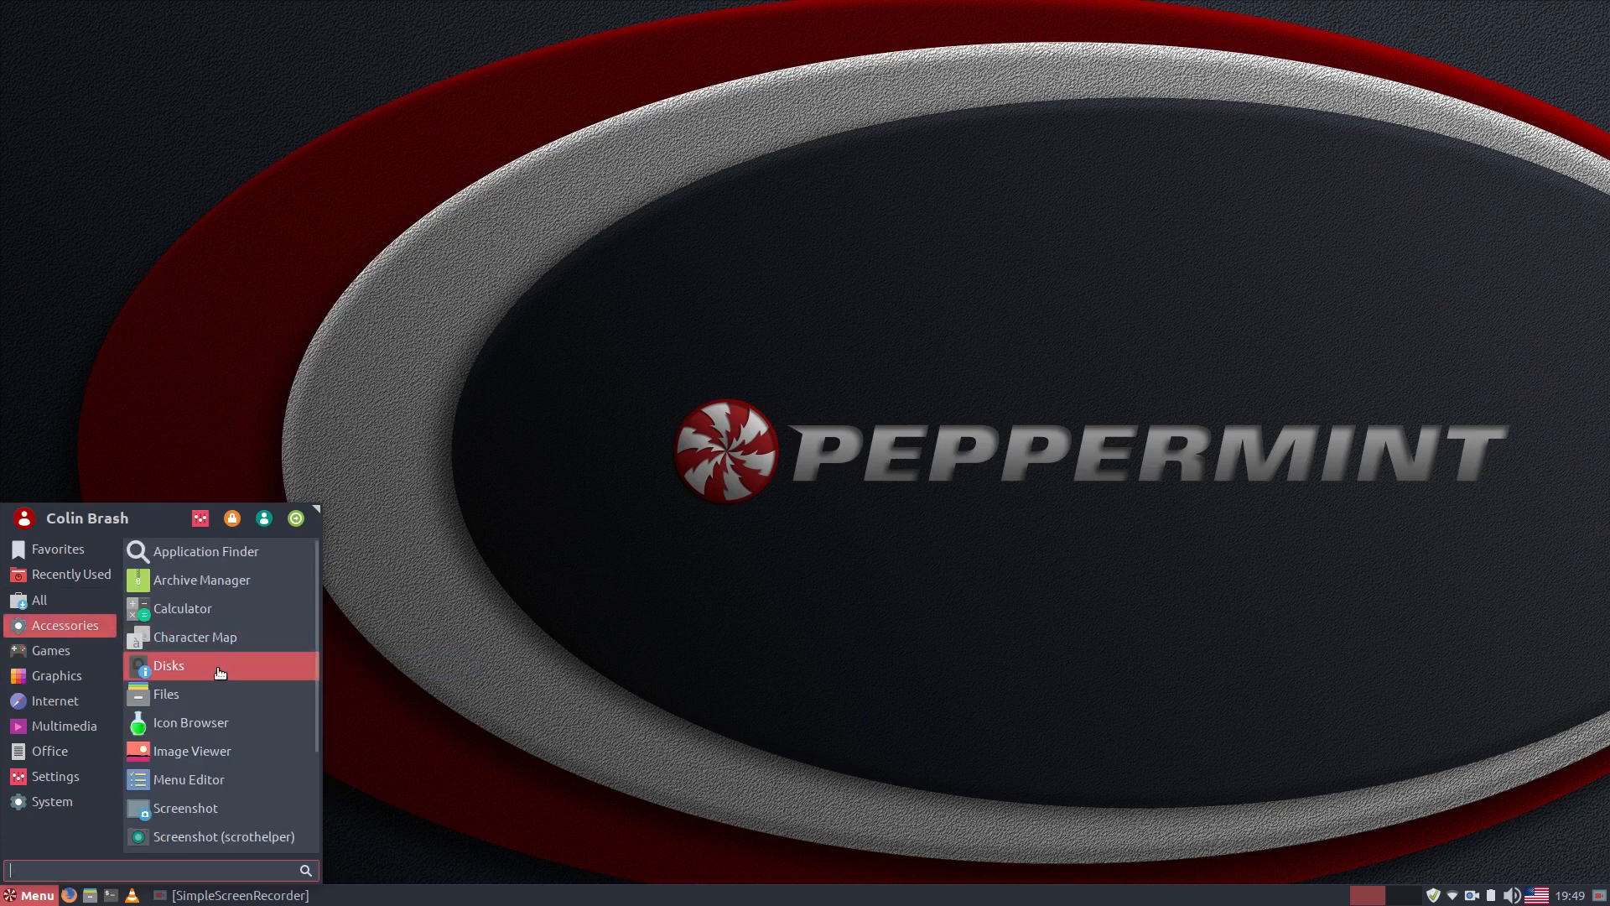
click(210, 669)
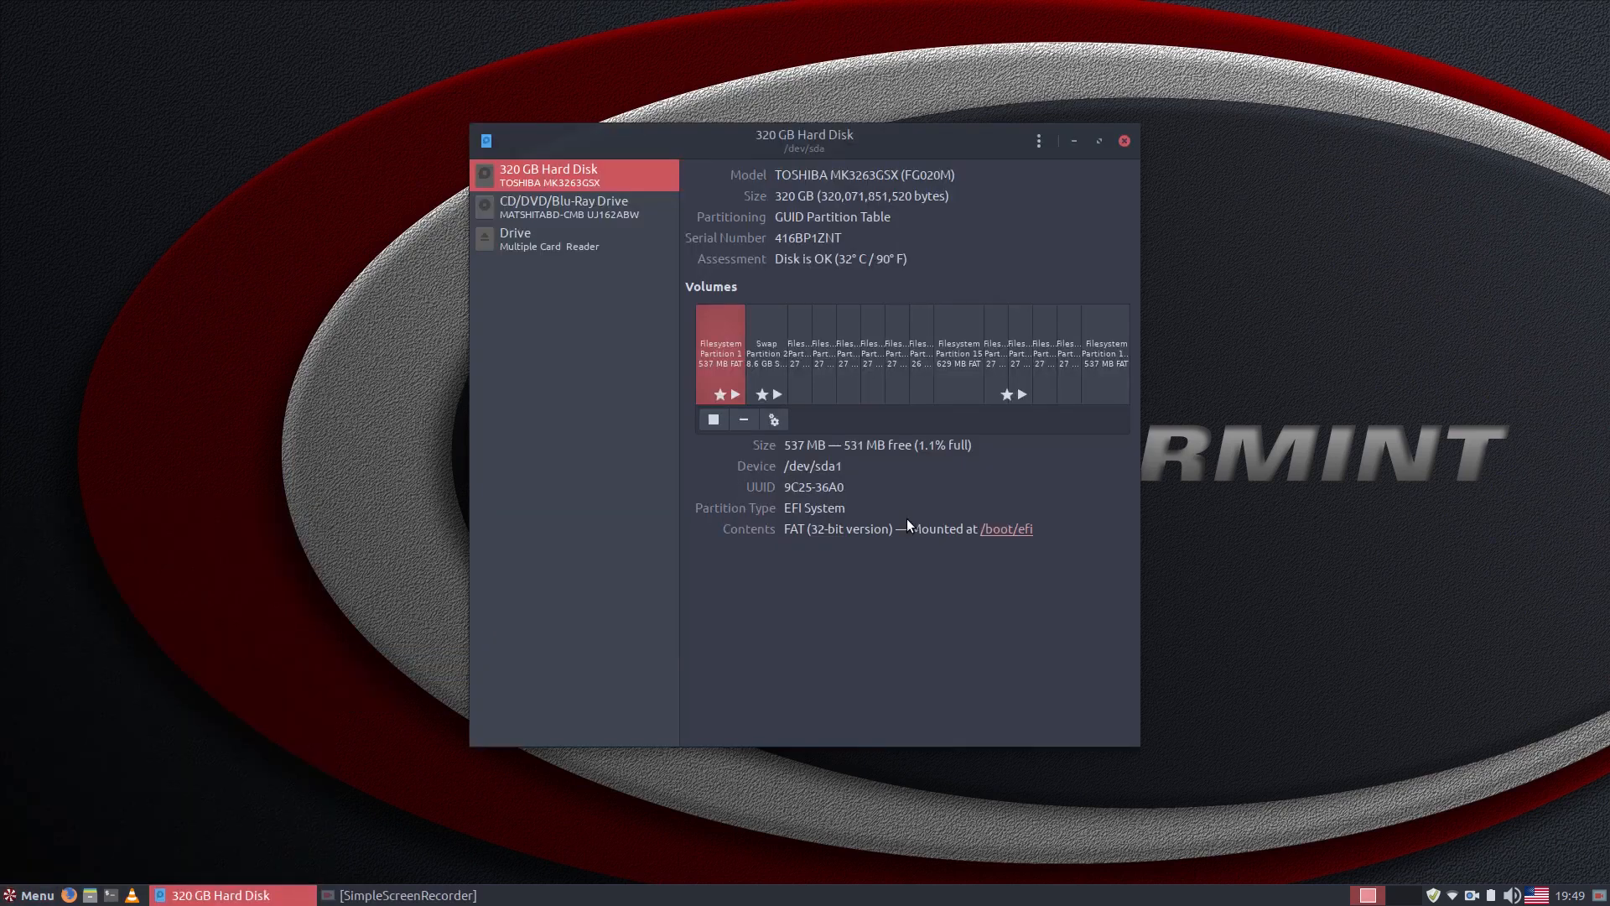
double_click(815, 161)
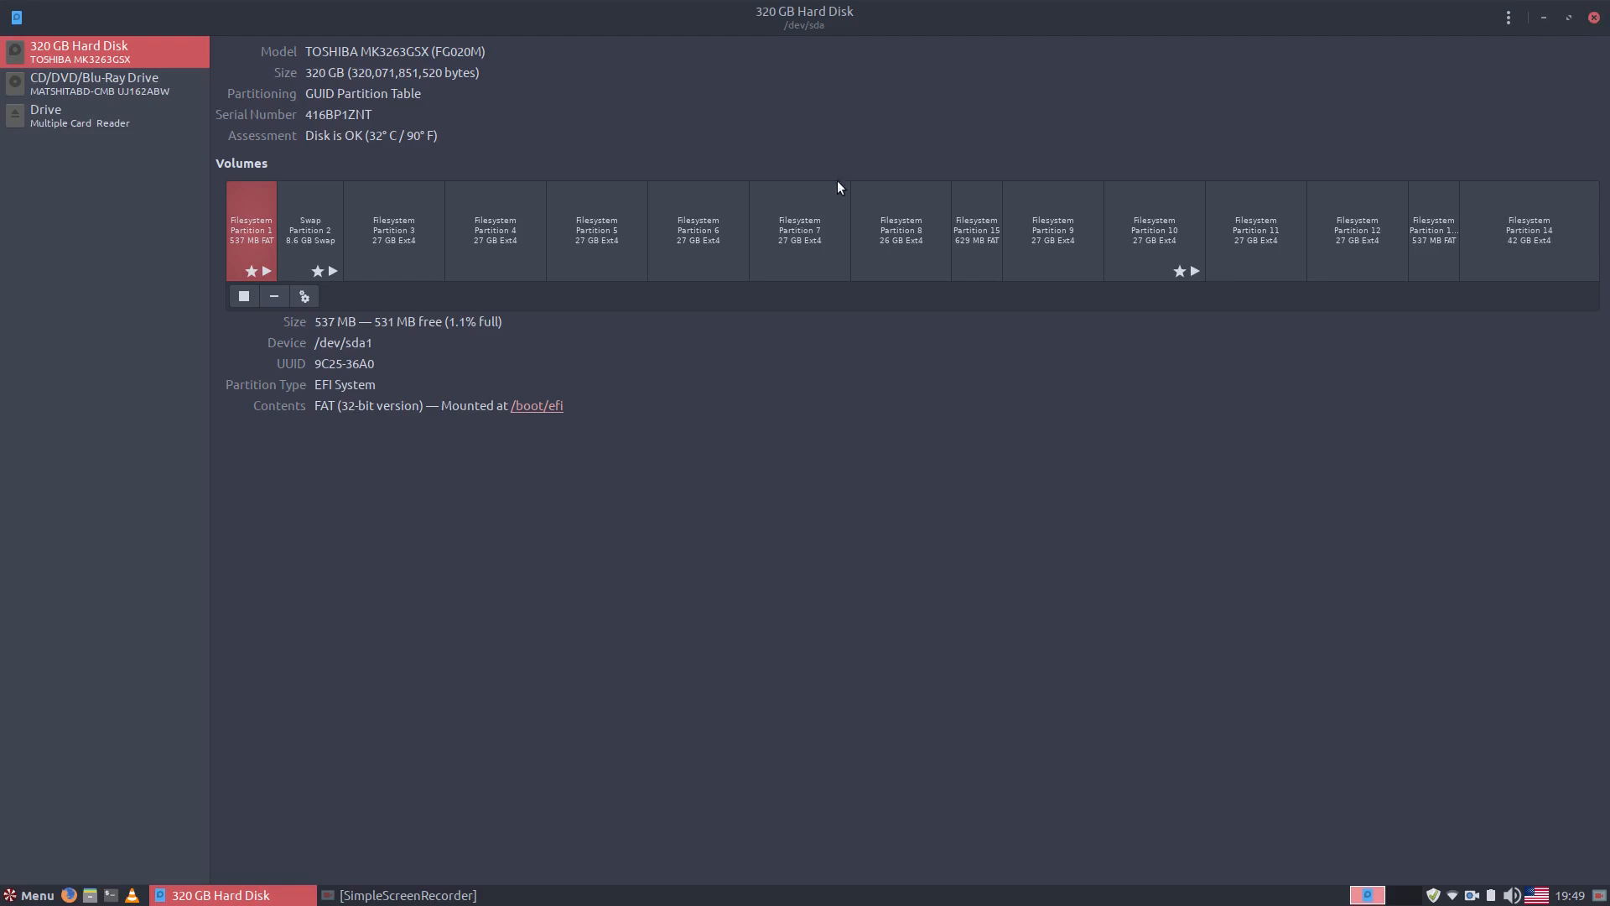
click(1598, 17)
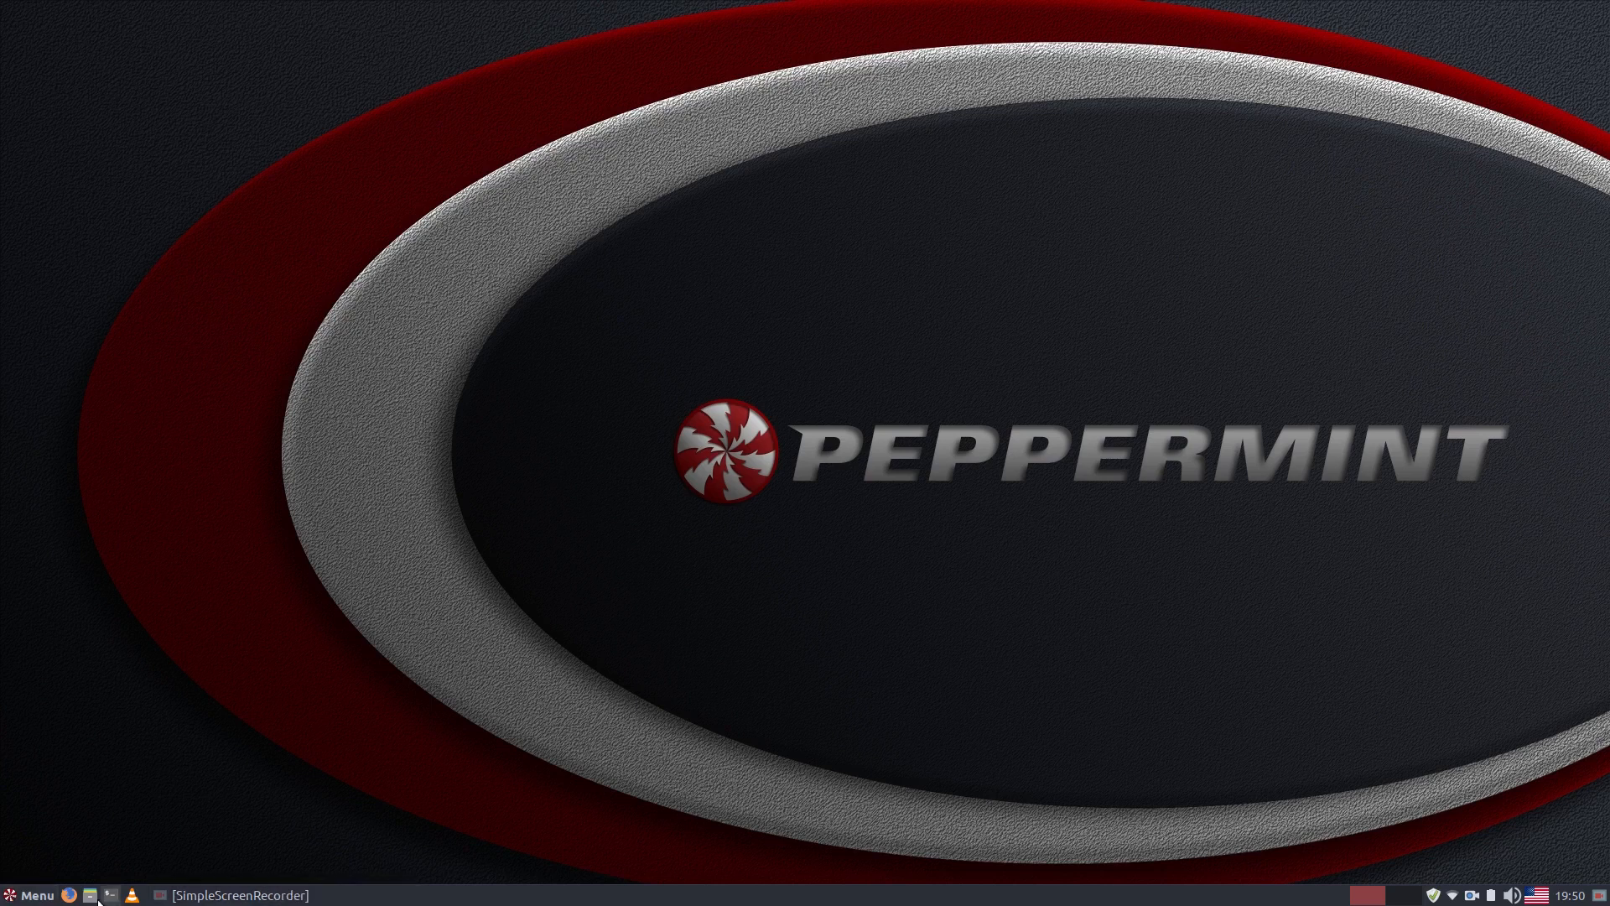
Open the Nemo file manager at the Home folder from Menu > Accessories
click(10, 898)
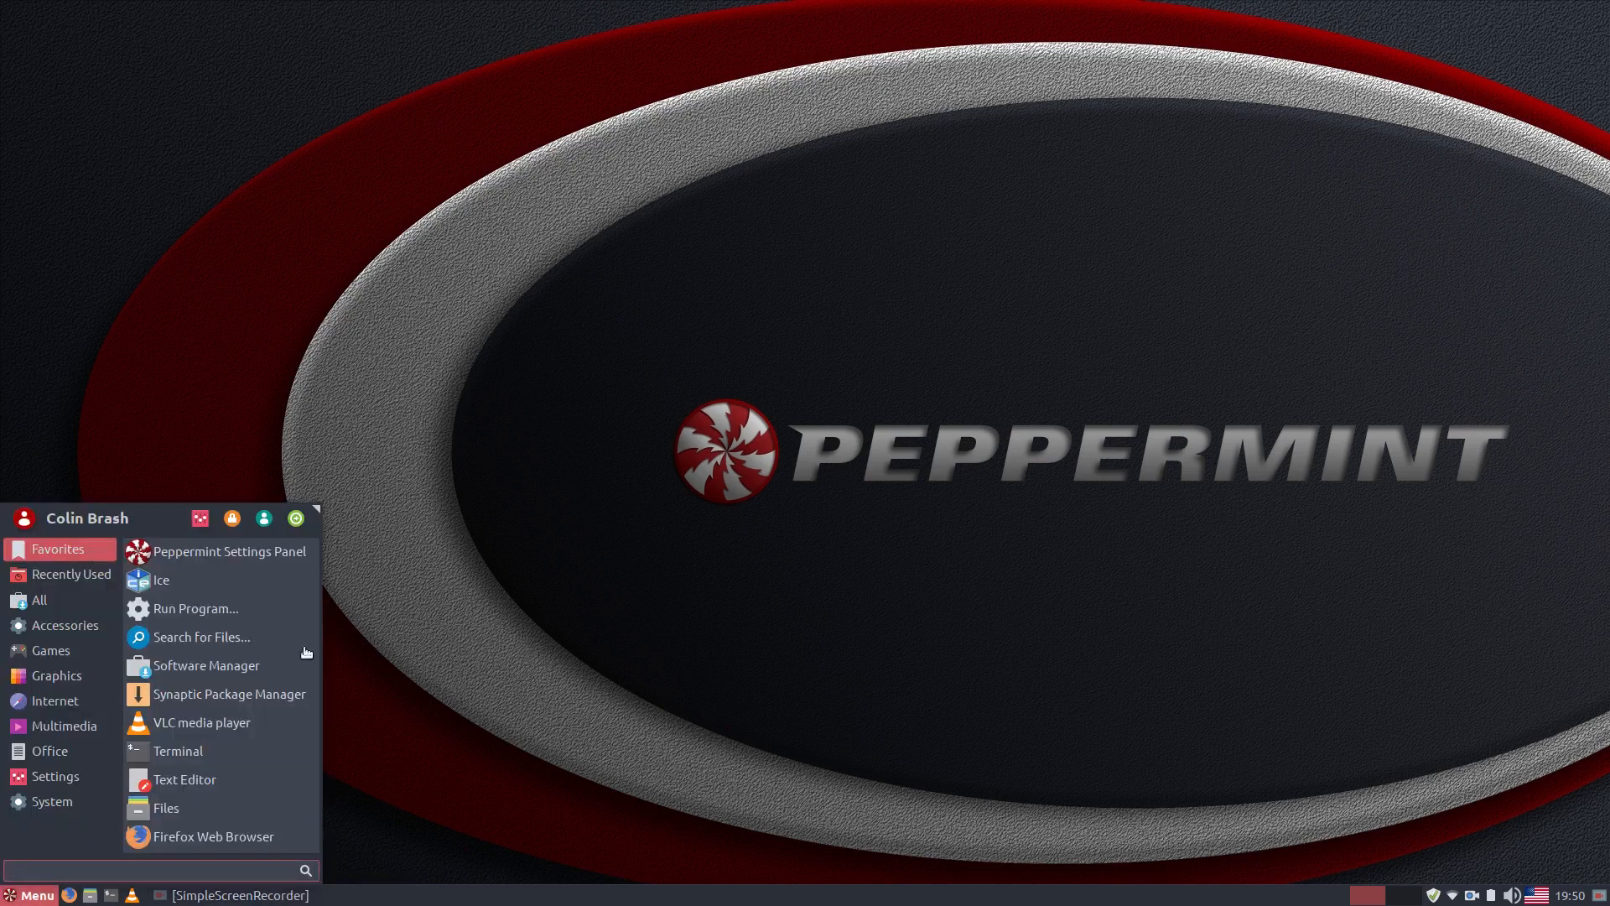
click(39, 601)
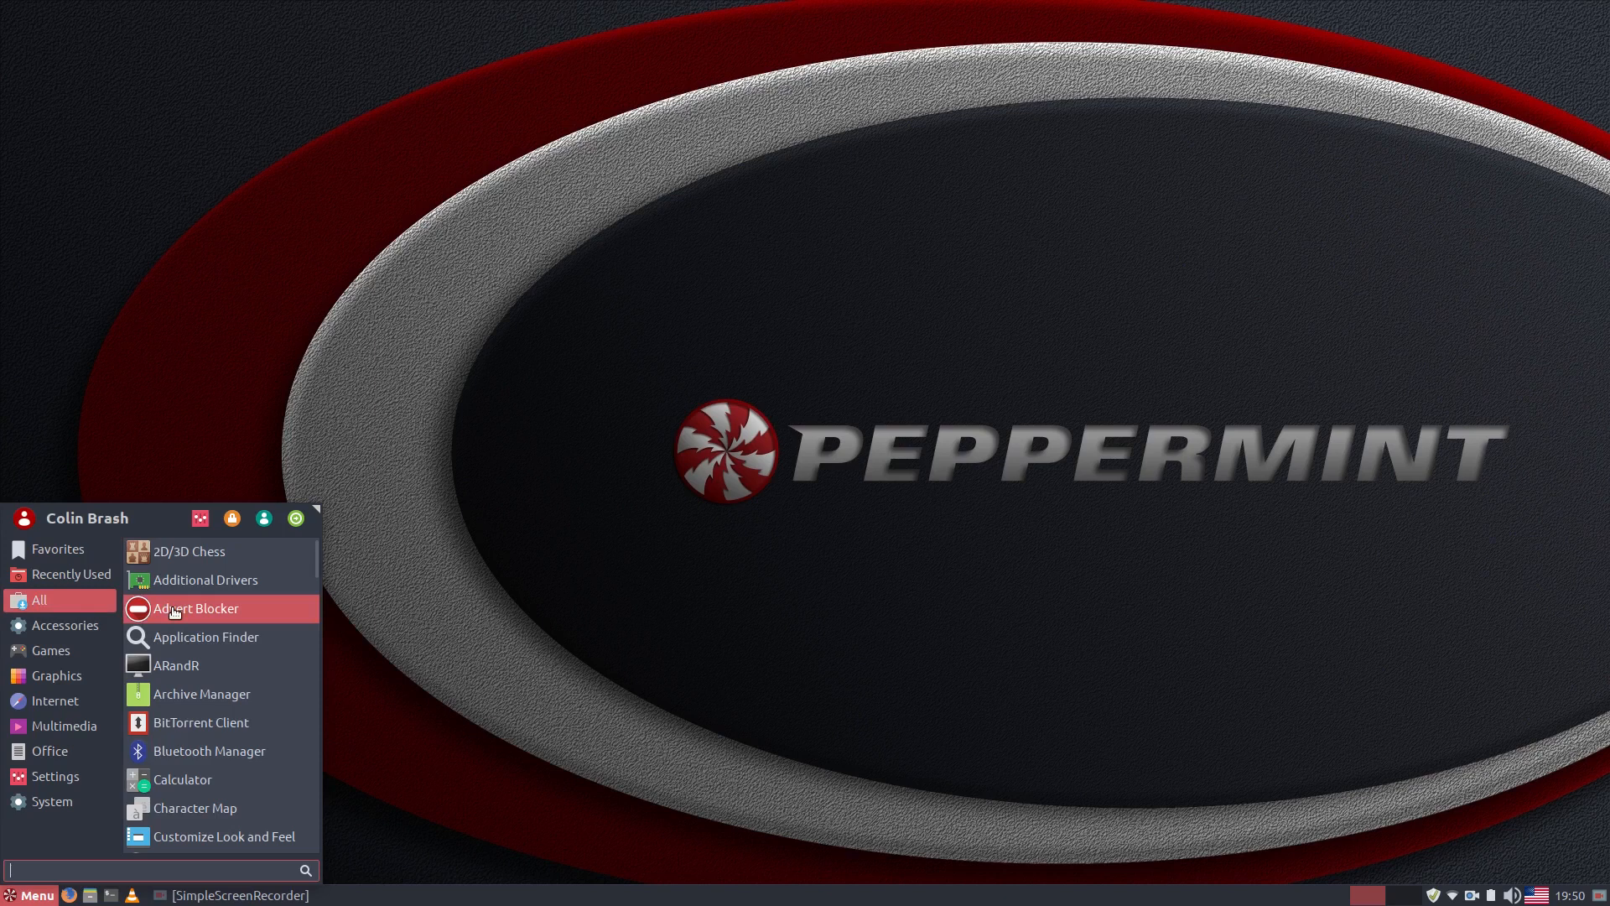
click(71, 622)
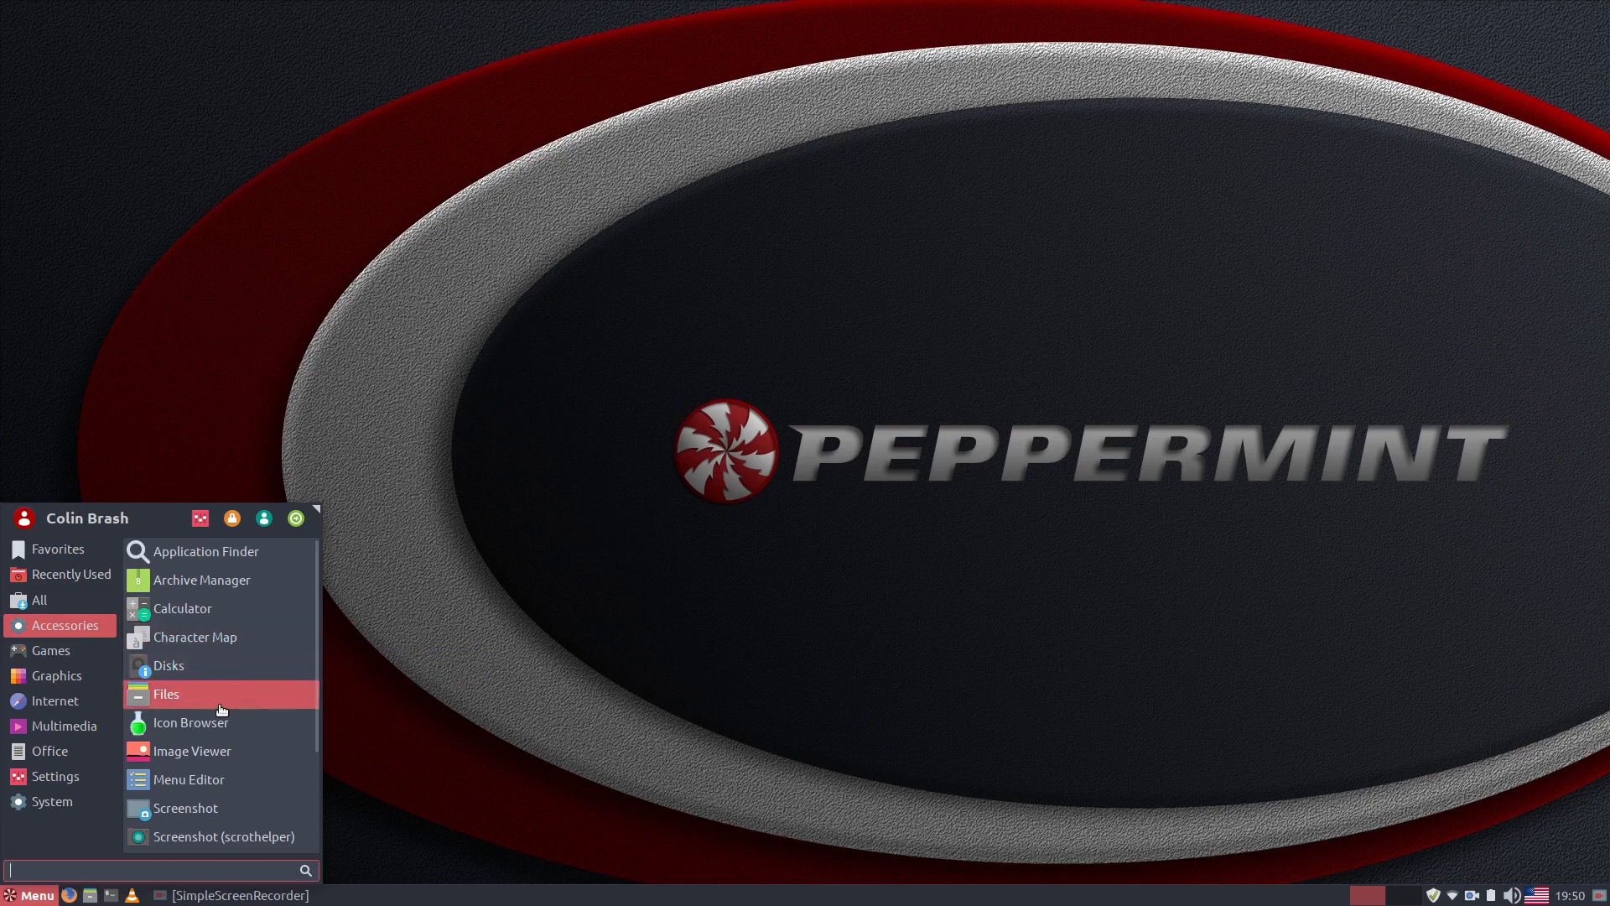
click(168, 697)
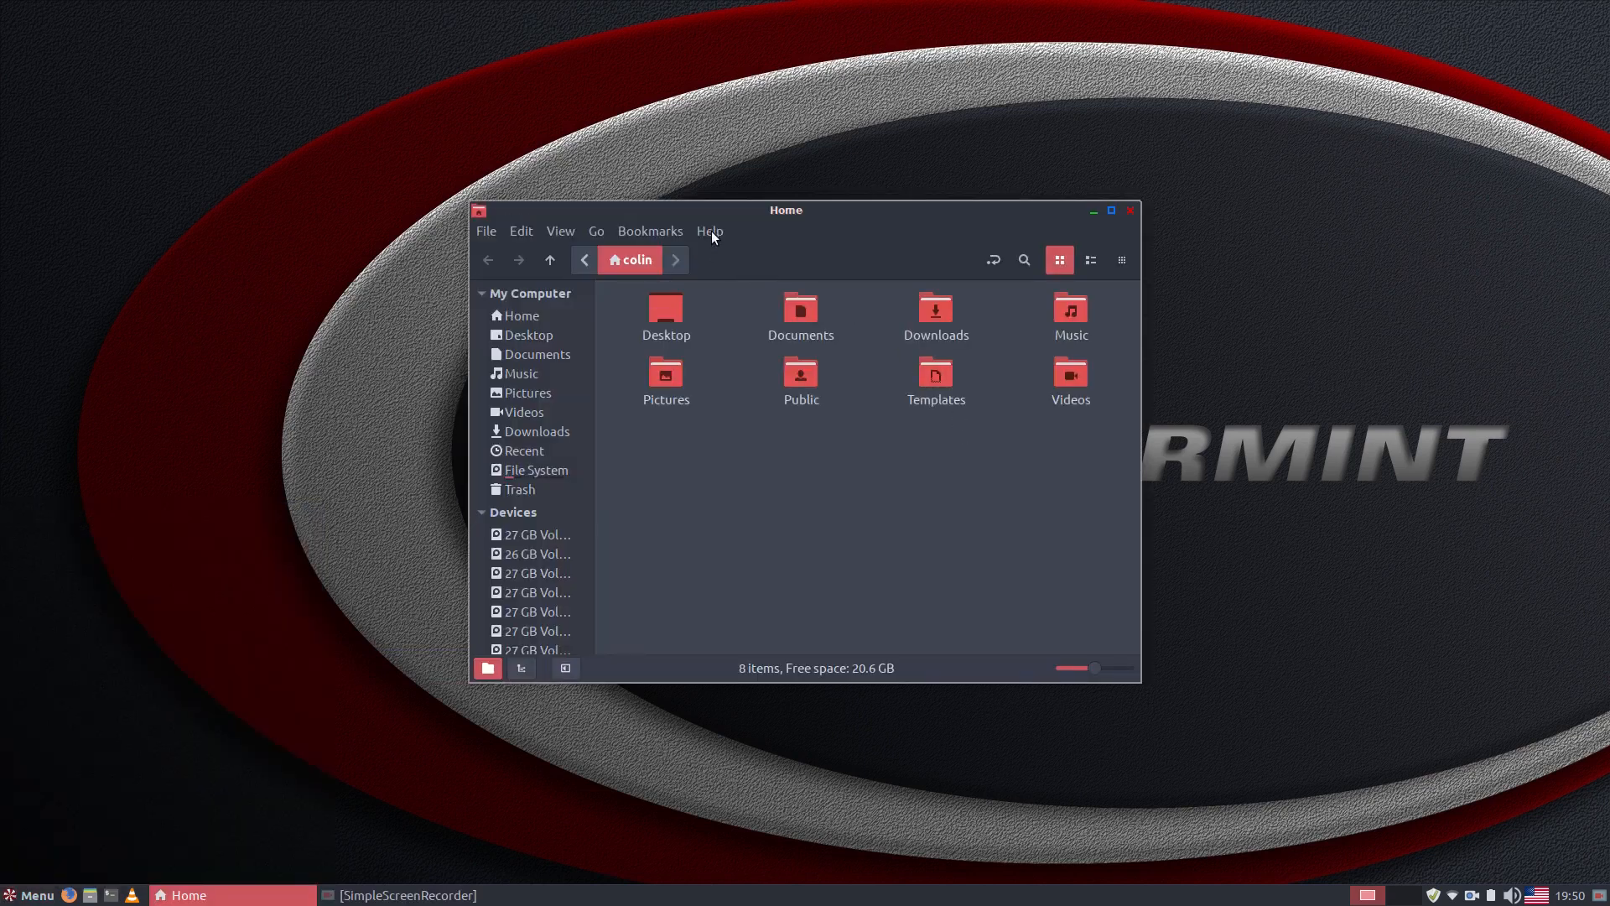
Check Nemo's version 3.6.5 in its About box, close the Home window, and reopen the menu
click(711, 231)
click(737, 290)
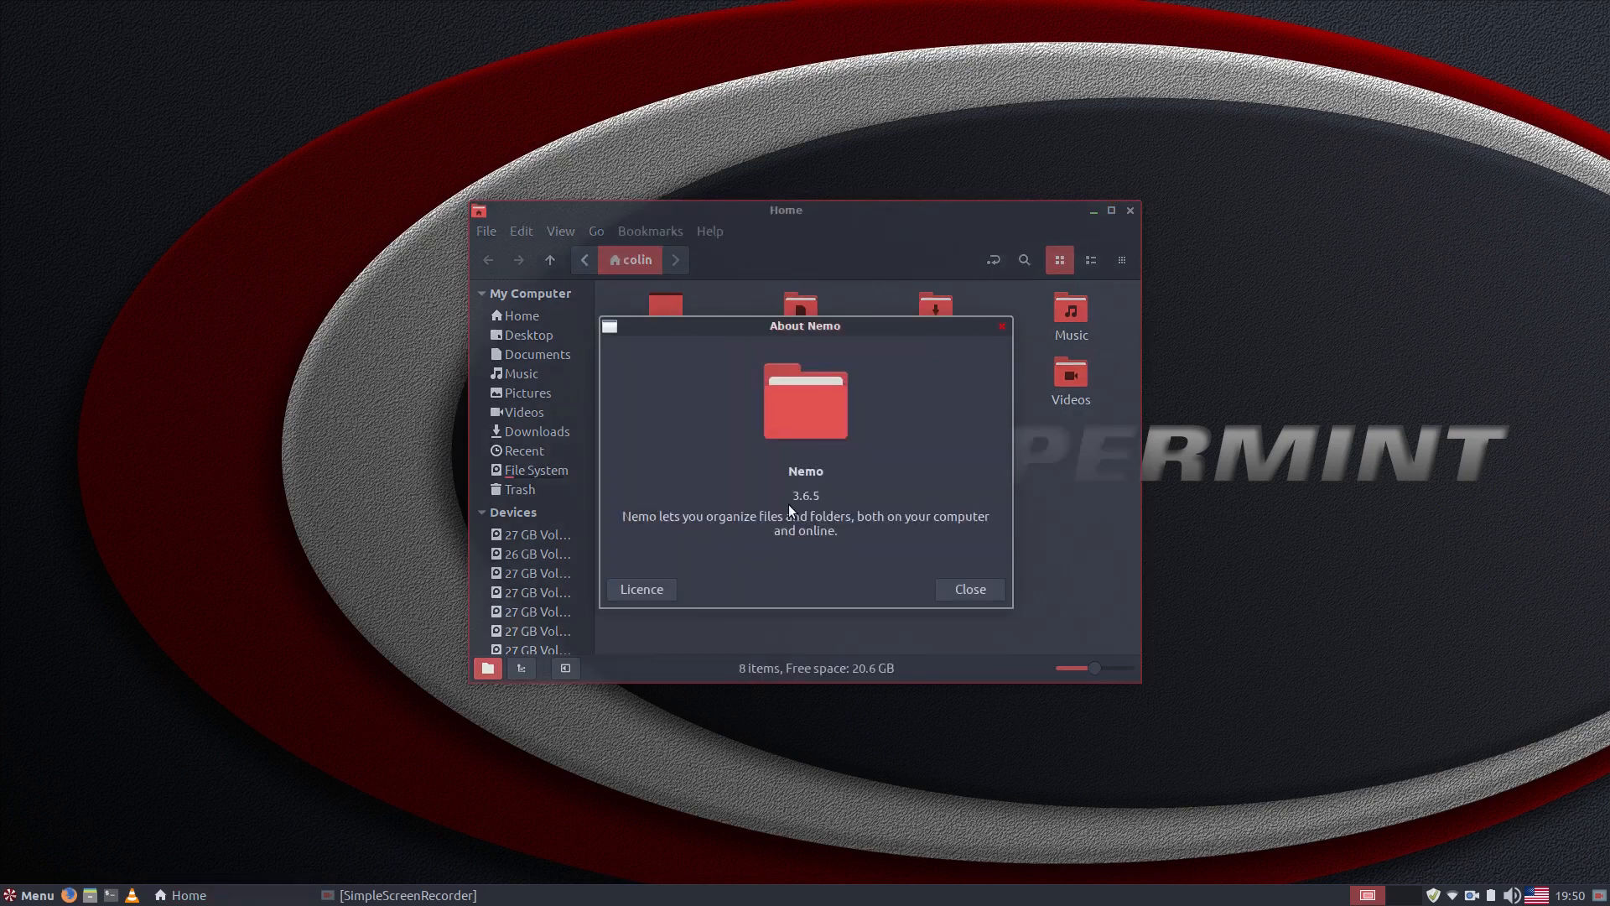
click(954, 587)
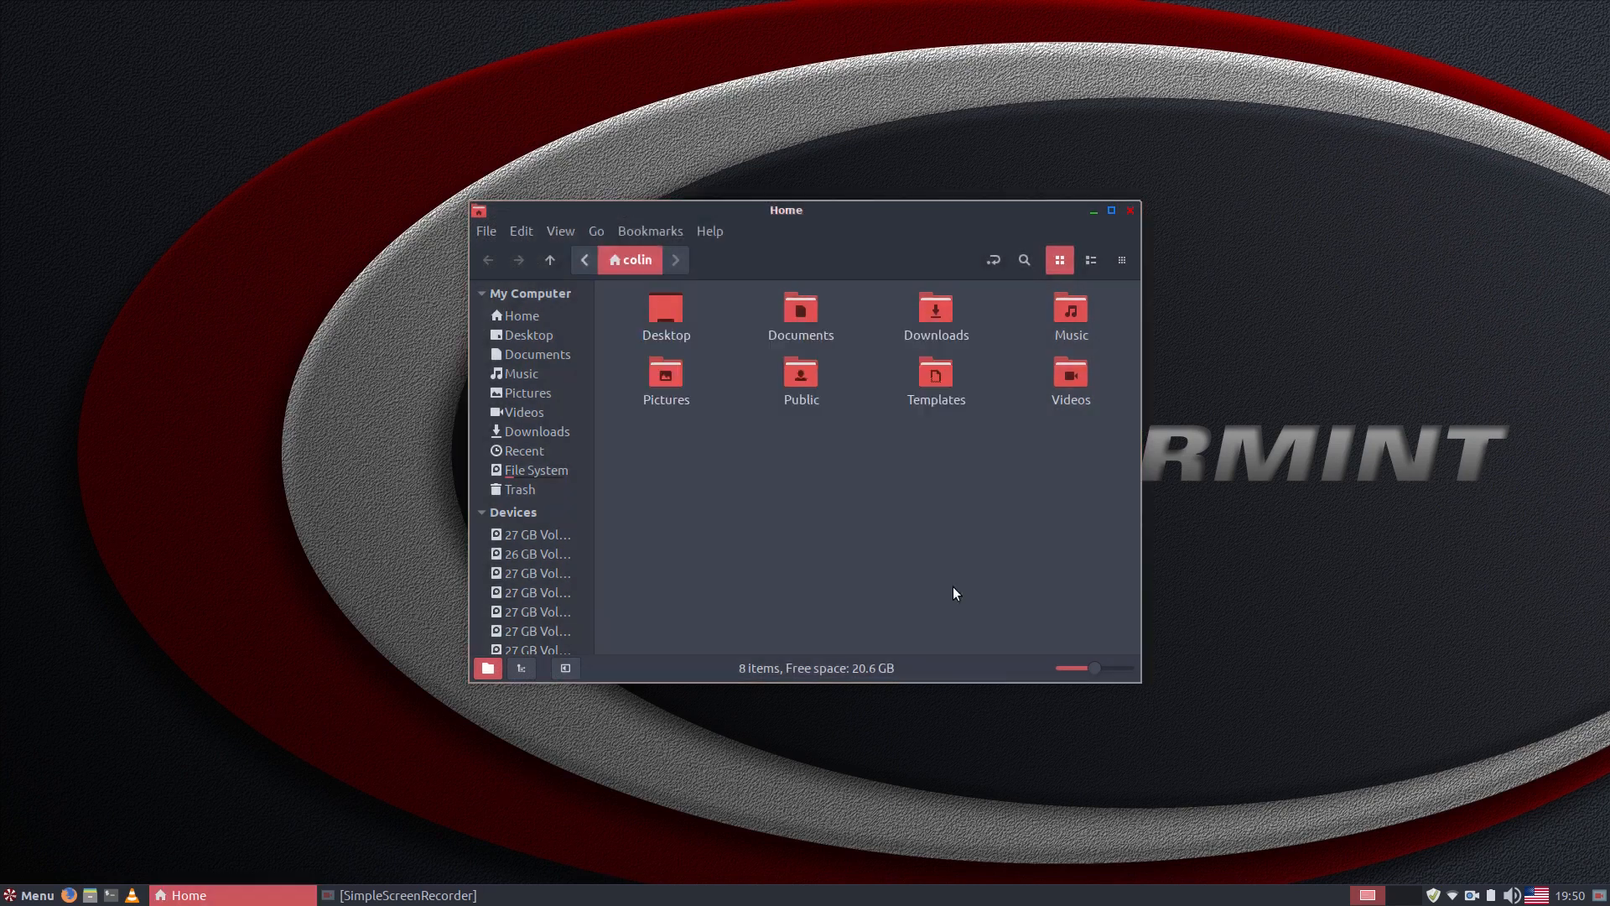
click(1131, 211)
click(25, 895)
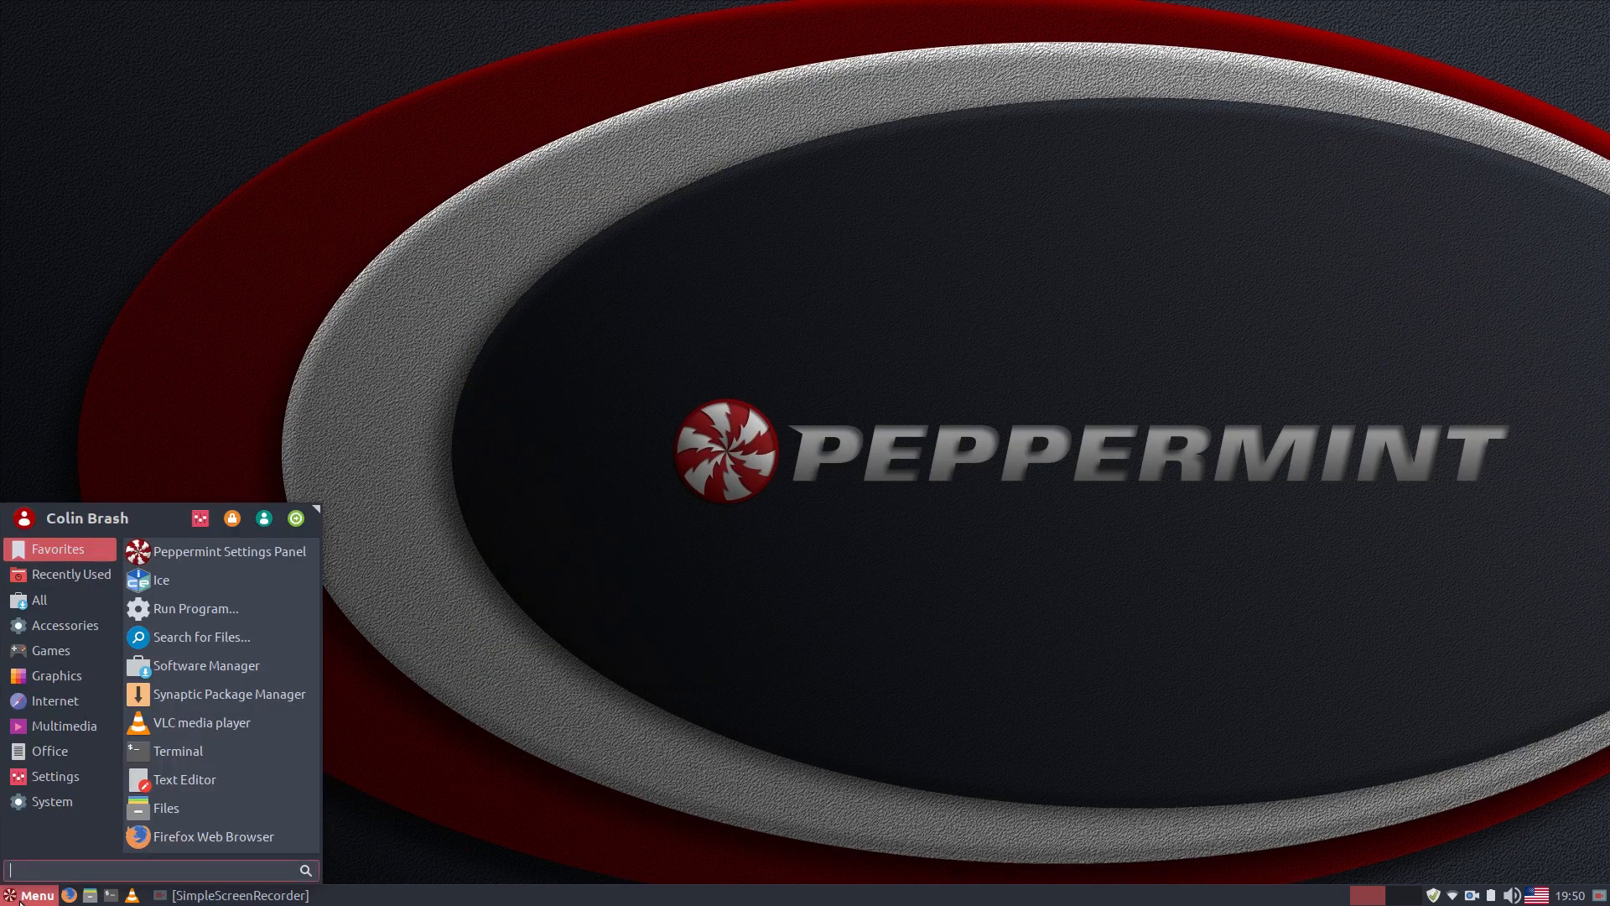
Launch Icon Browser from Accessories and list the icons from all categories
click(61, 629)
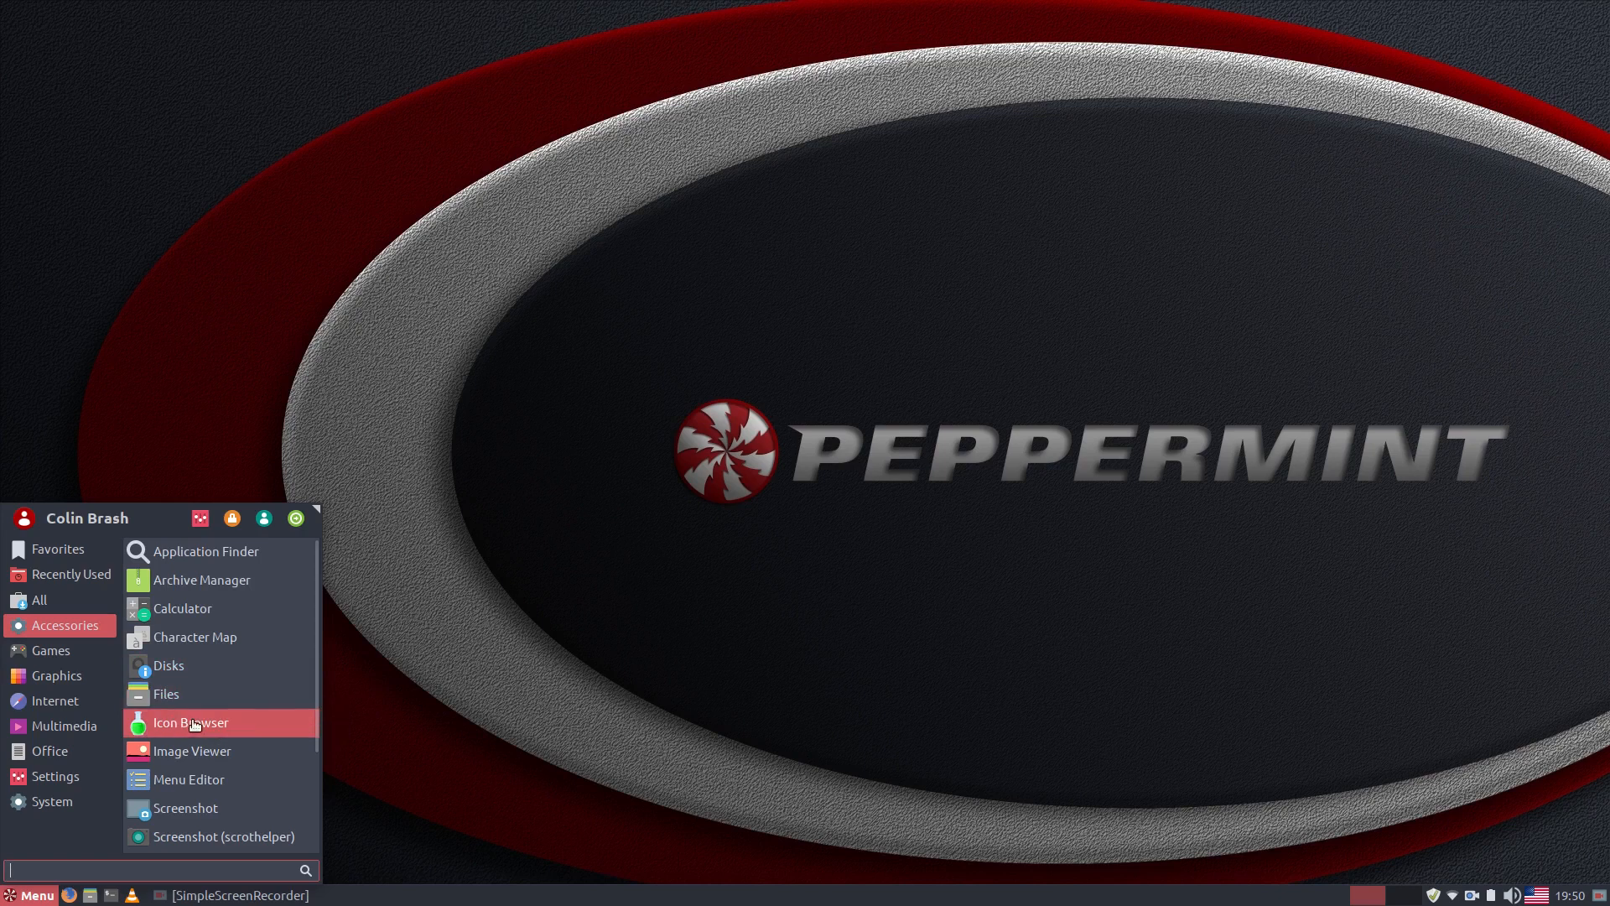
click(210, 722)
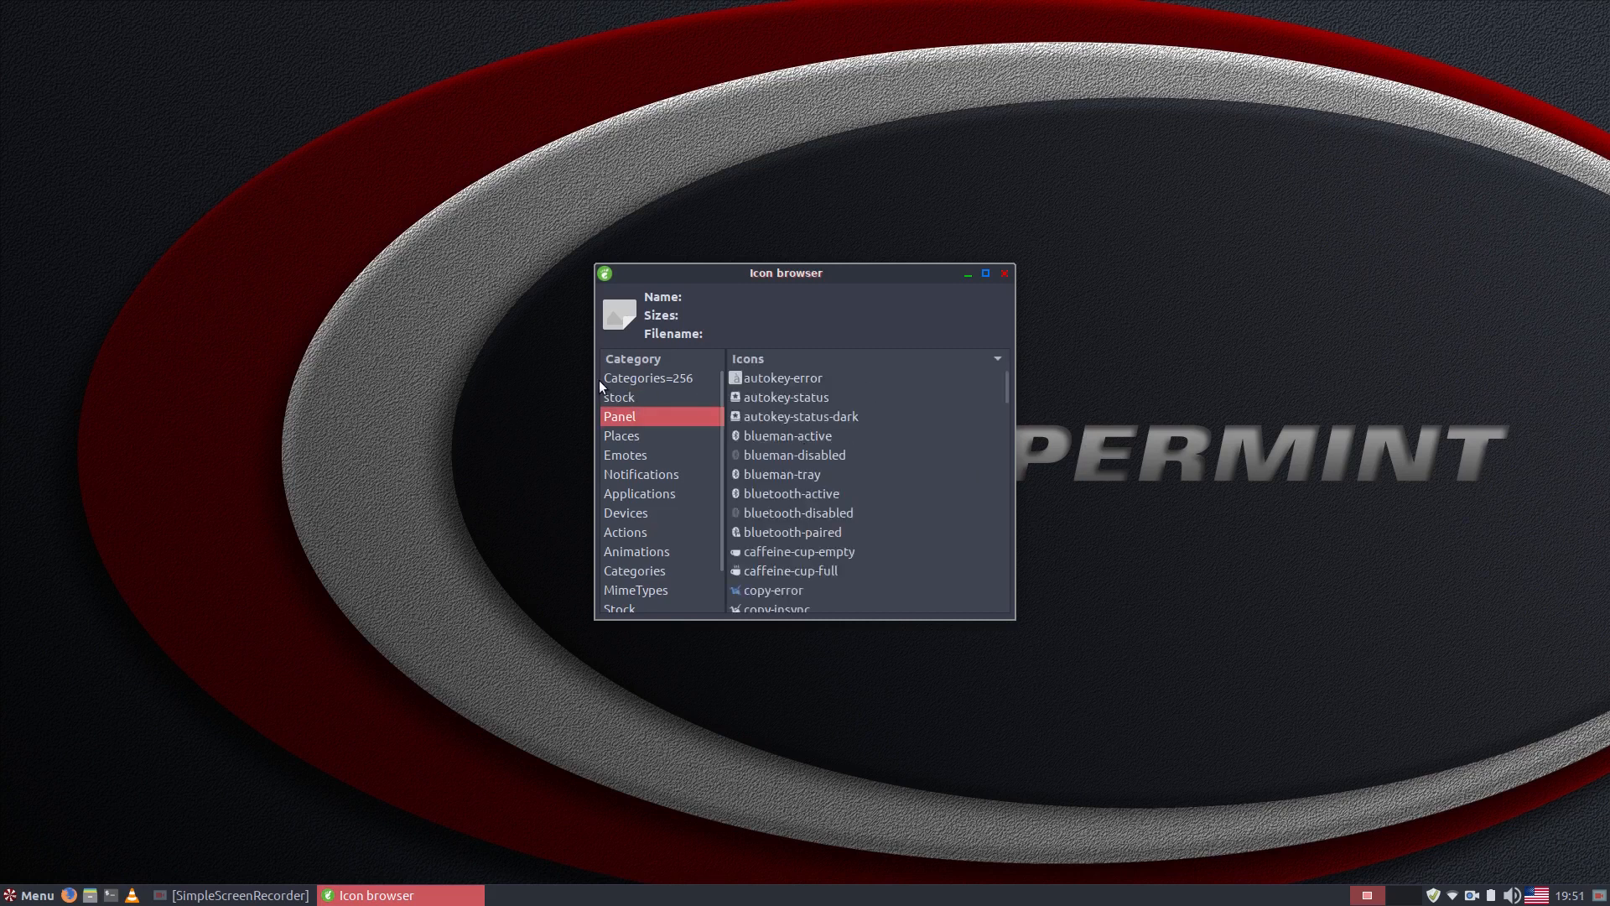
click(635, 379)
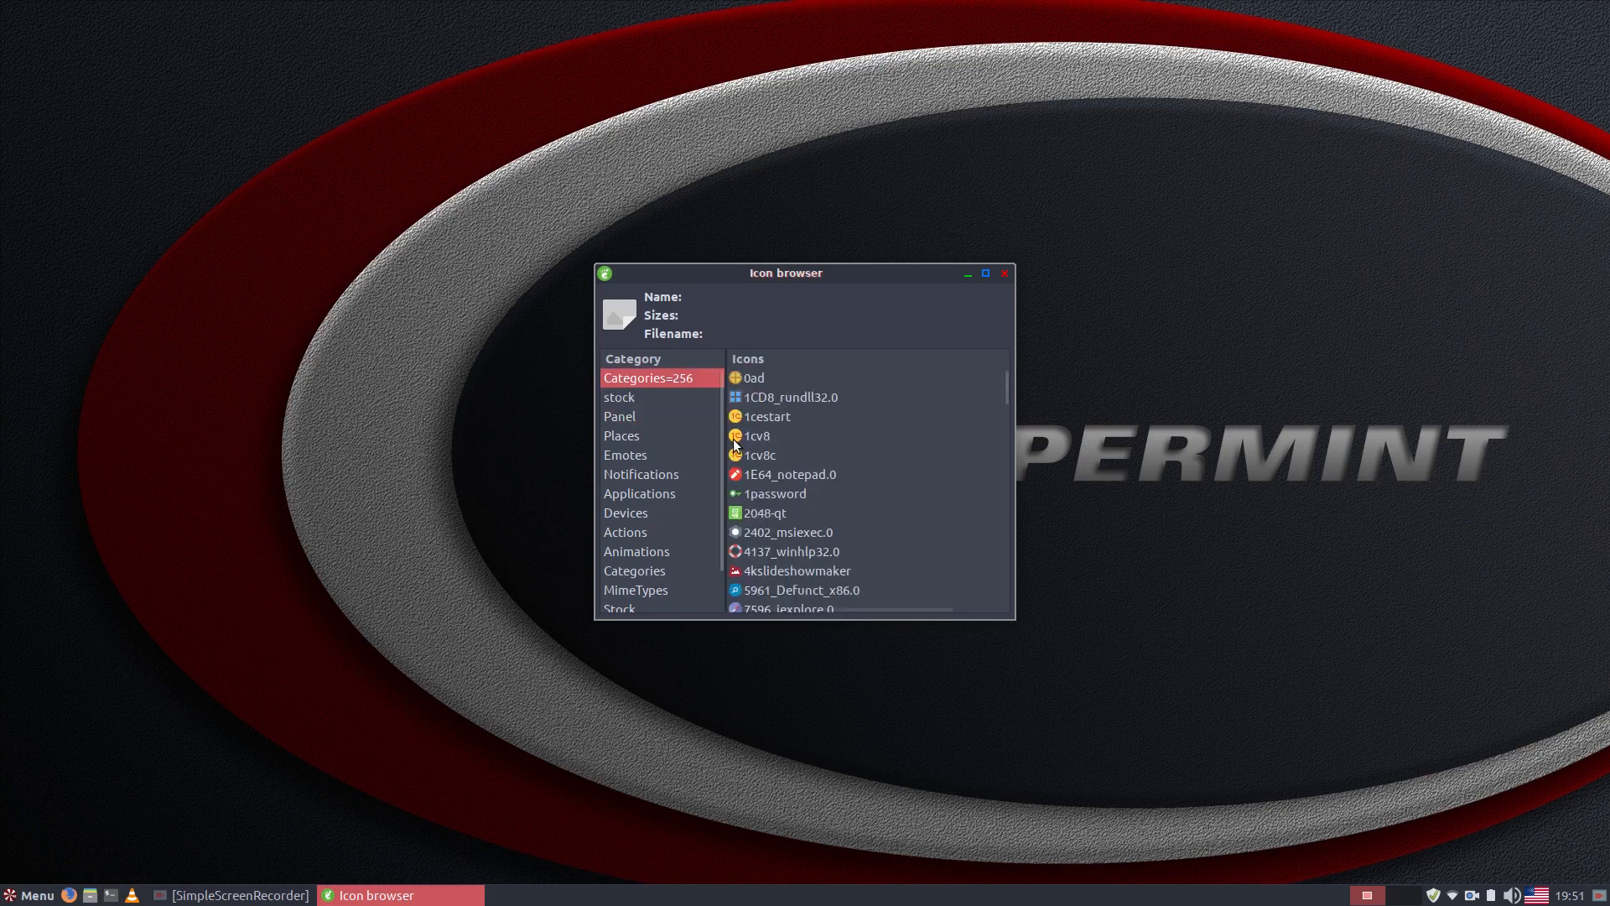
scroll(830, 492, down, 5)
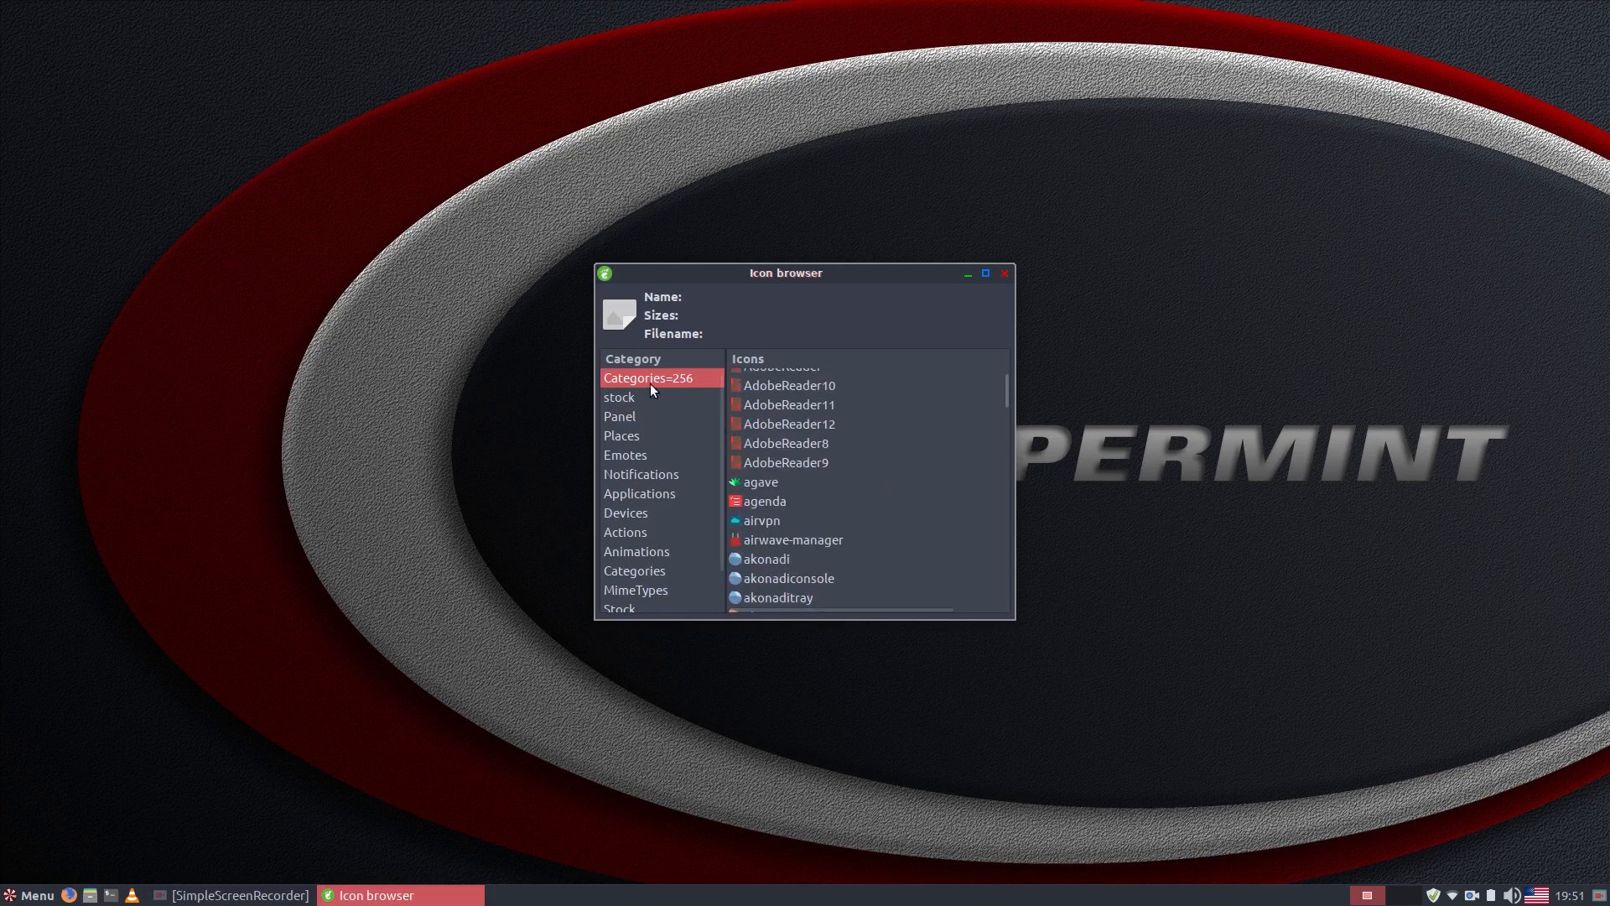
Browse the stock and Panel category icons
click(622, 399)
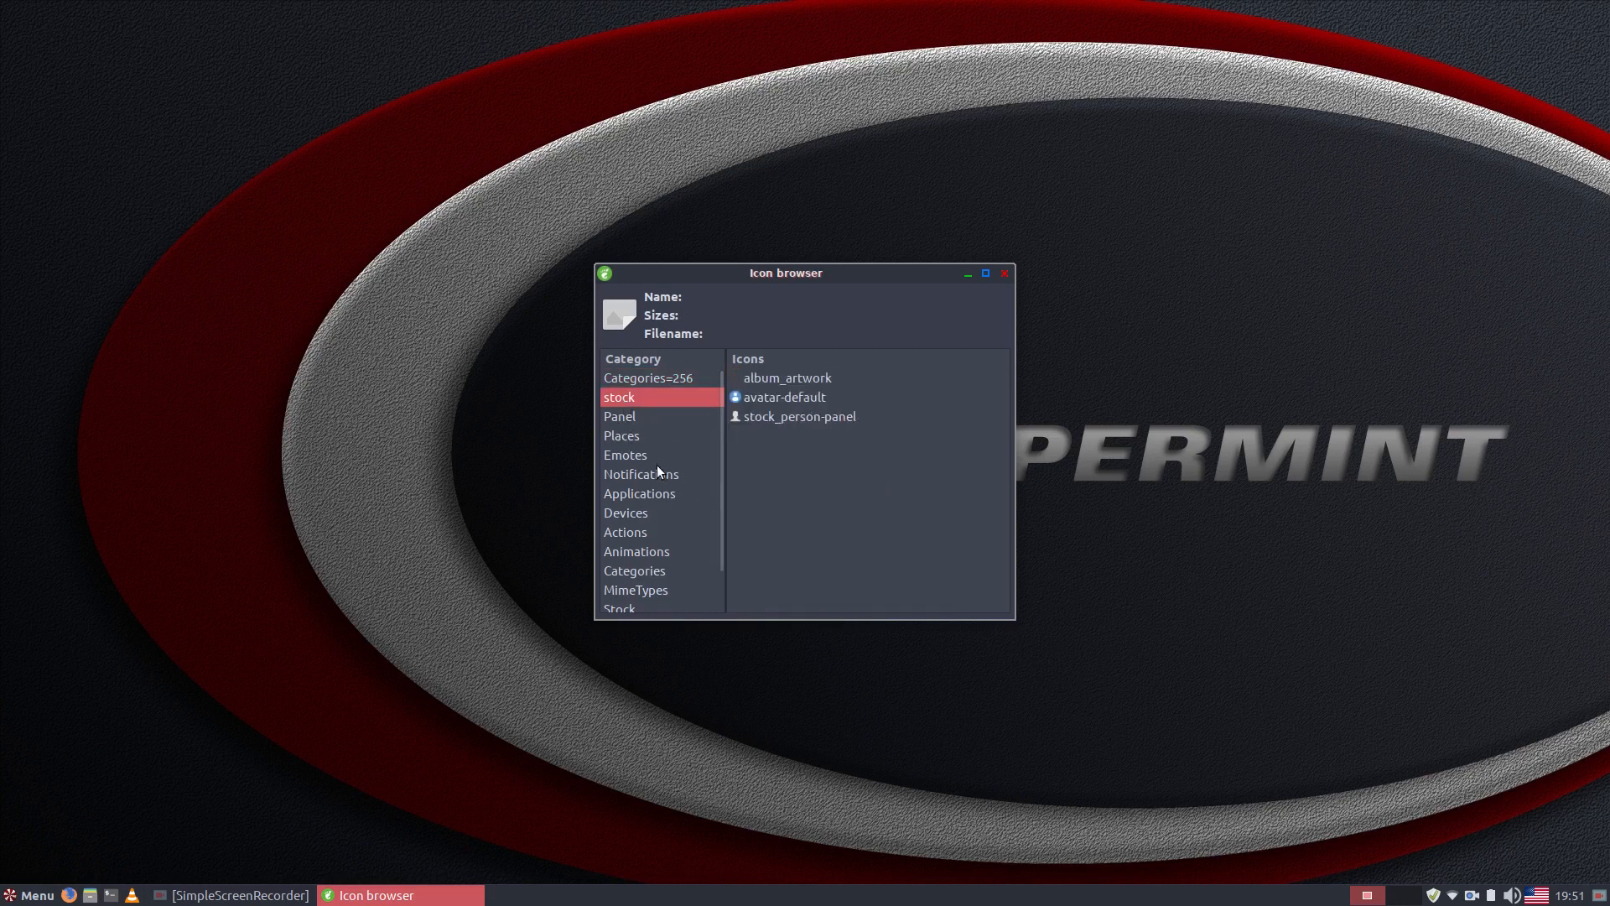
click(621, 416)
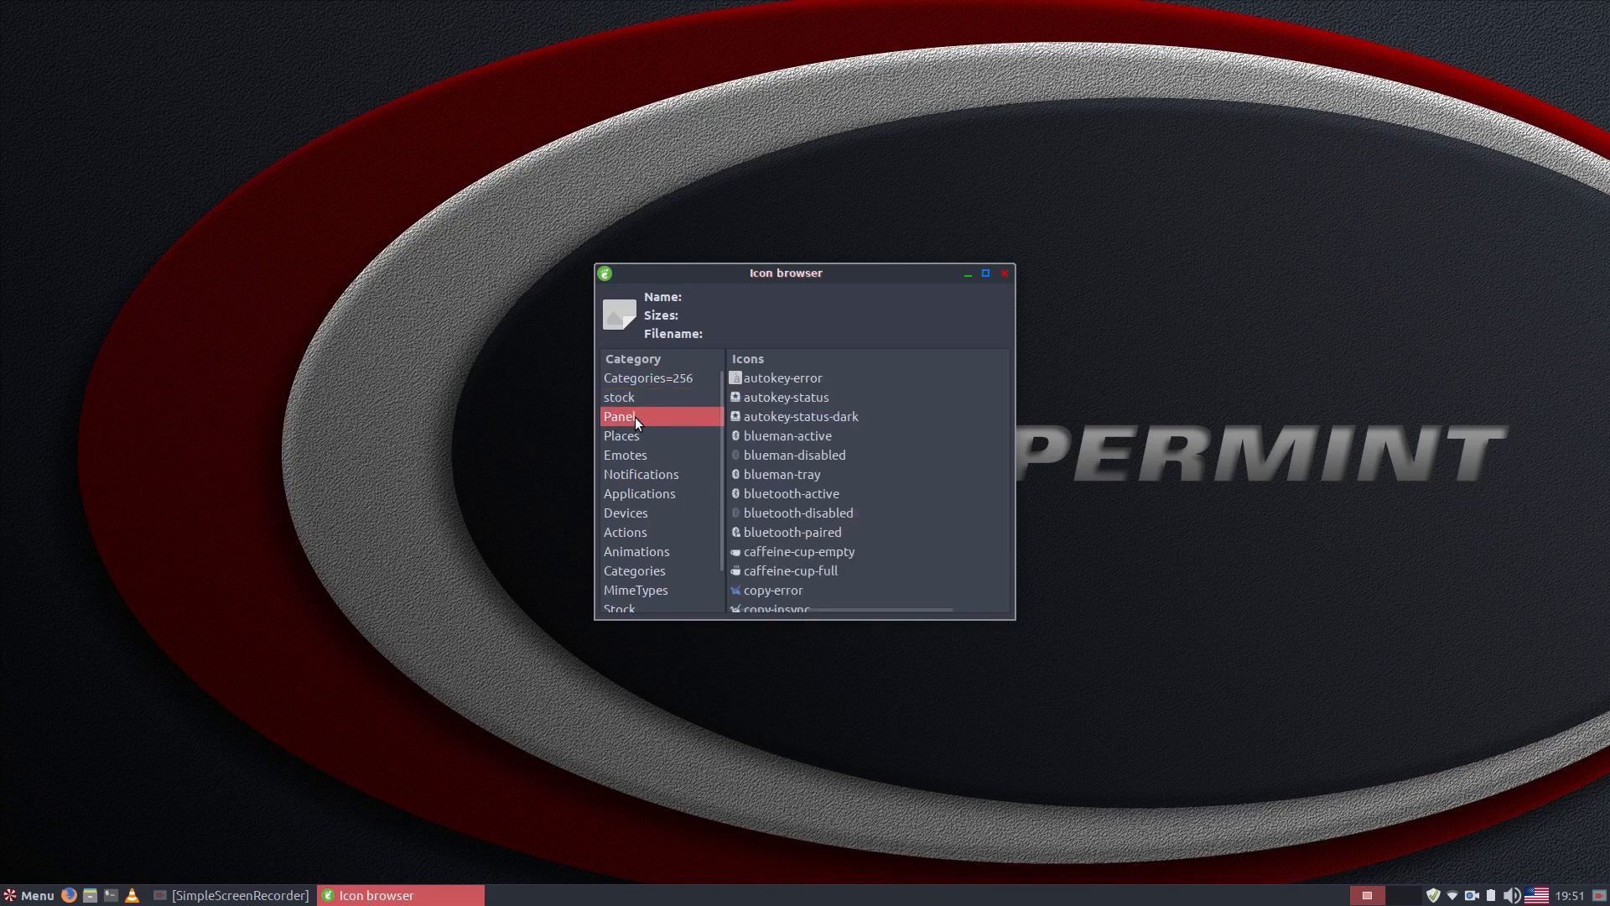
scroll(797, 453, down, 10)
scroll(819, 474, up, 10)
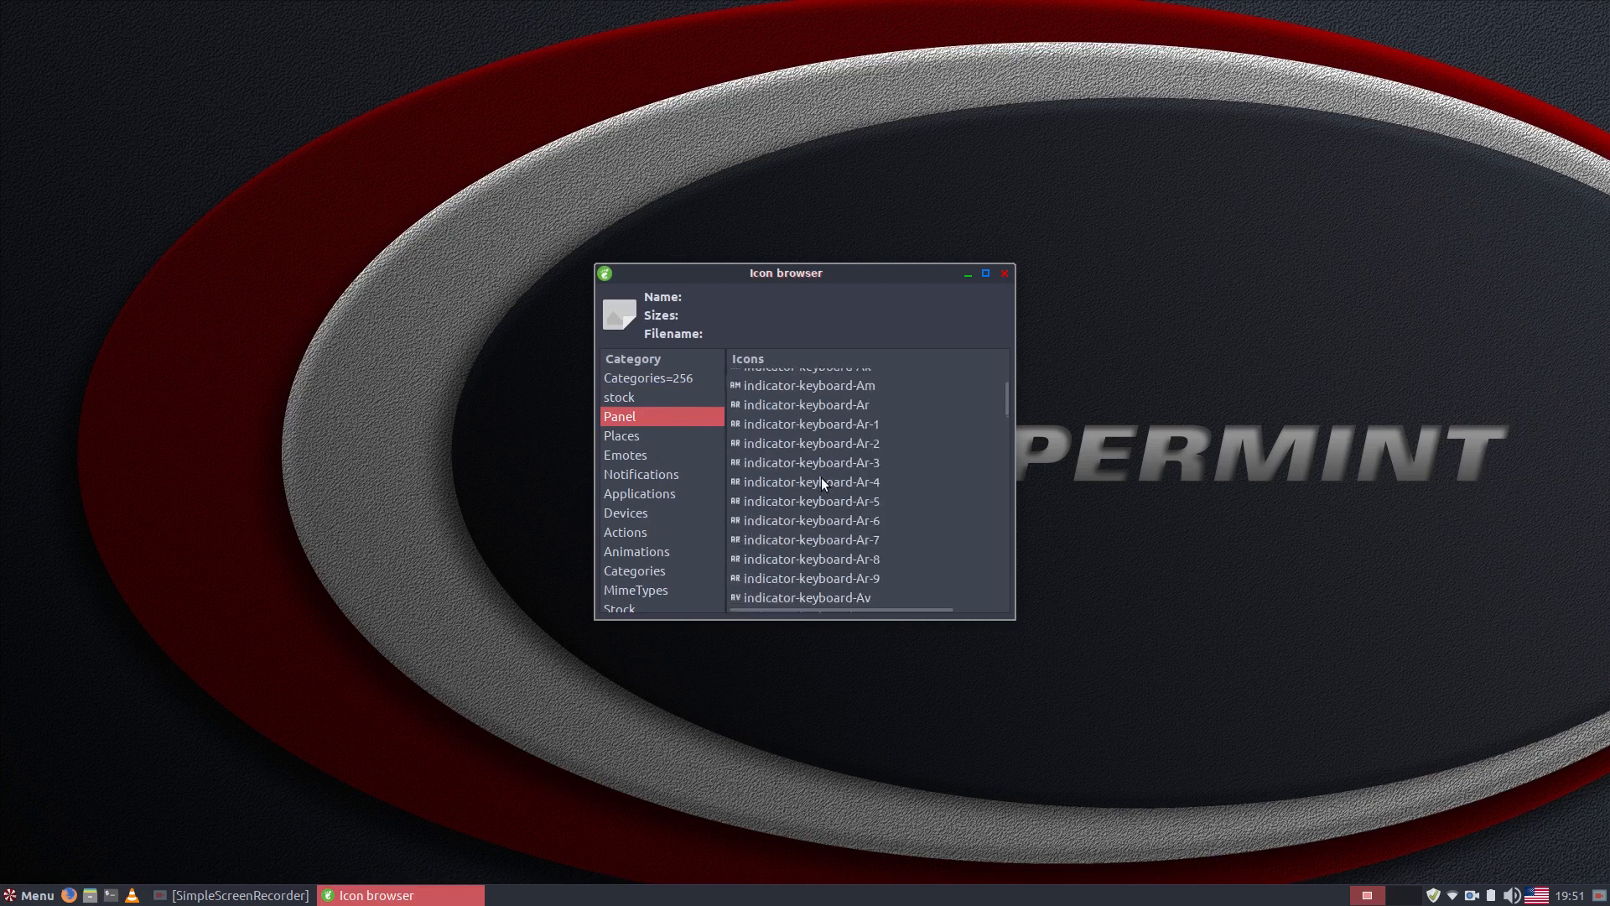
scroll(797, 457, down, 3)
scroll(797, 456, up, 4)
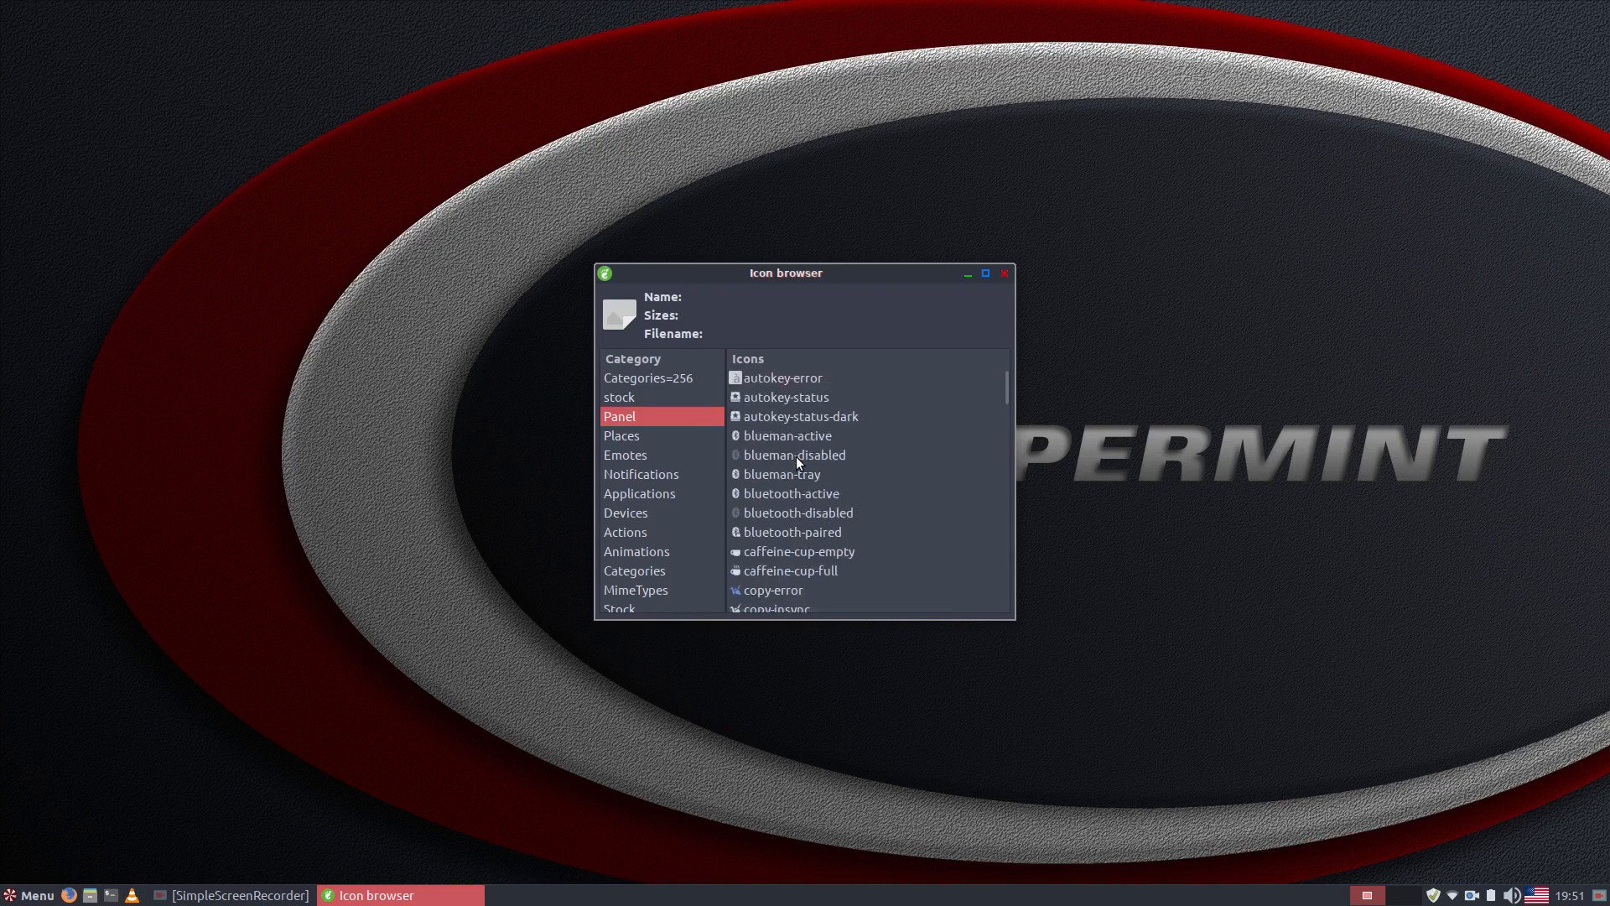
Browse the Places, Emotes and Notifications category icons, then open the application menu
click(629, 439)
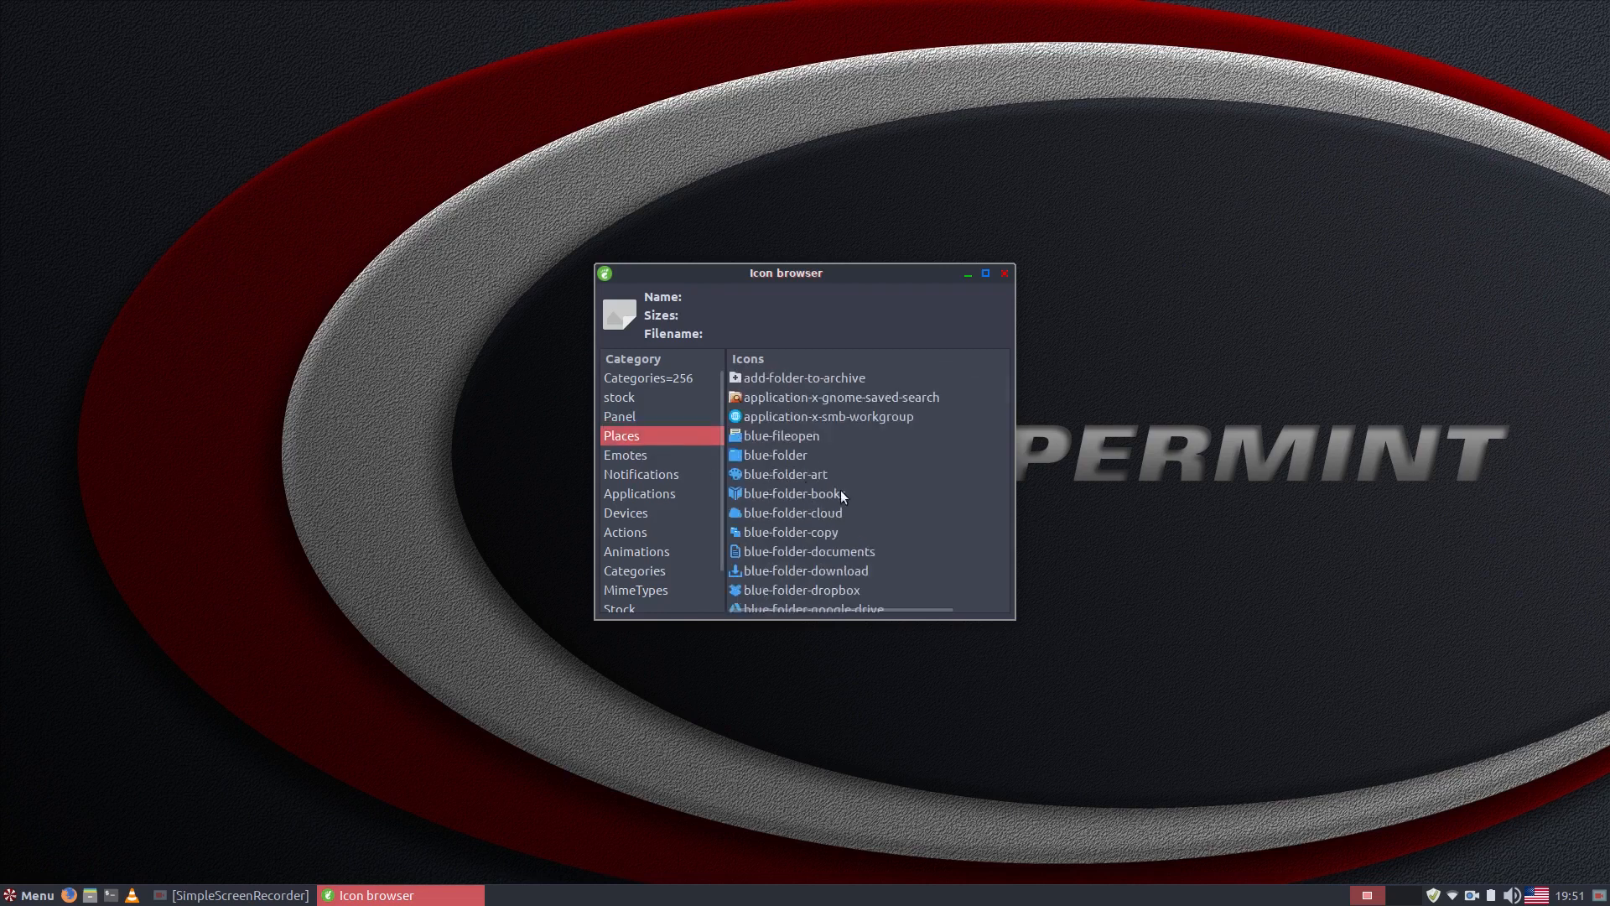
scroll(847, 496, down, 10)
scroll(853, 497, down, 5)
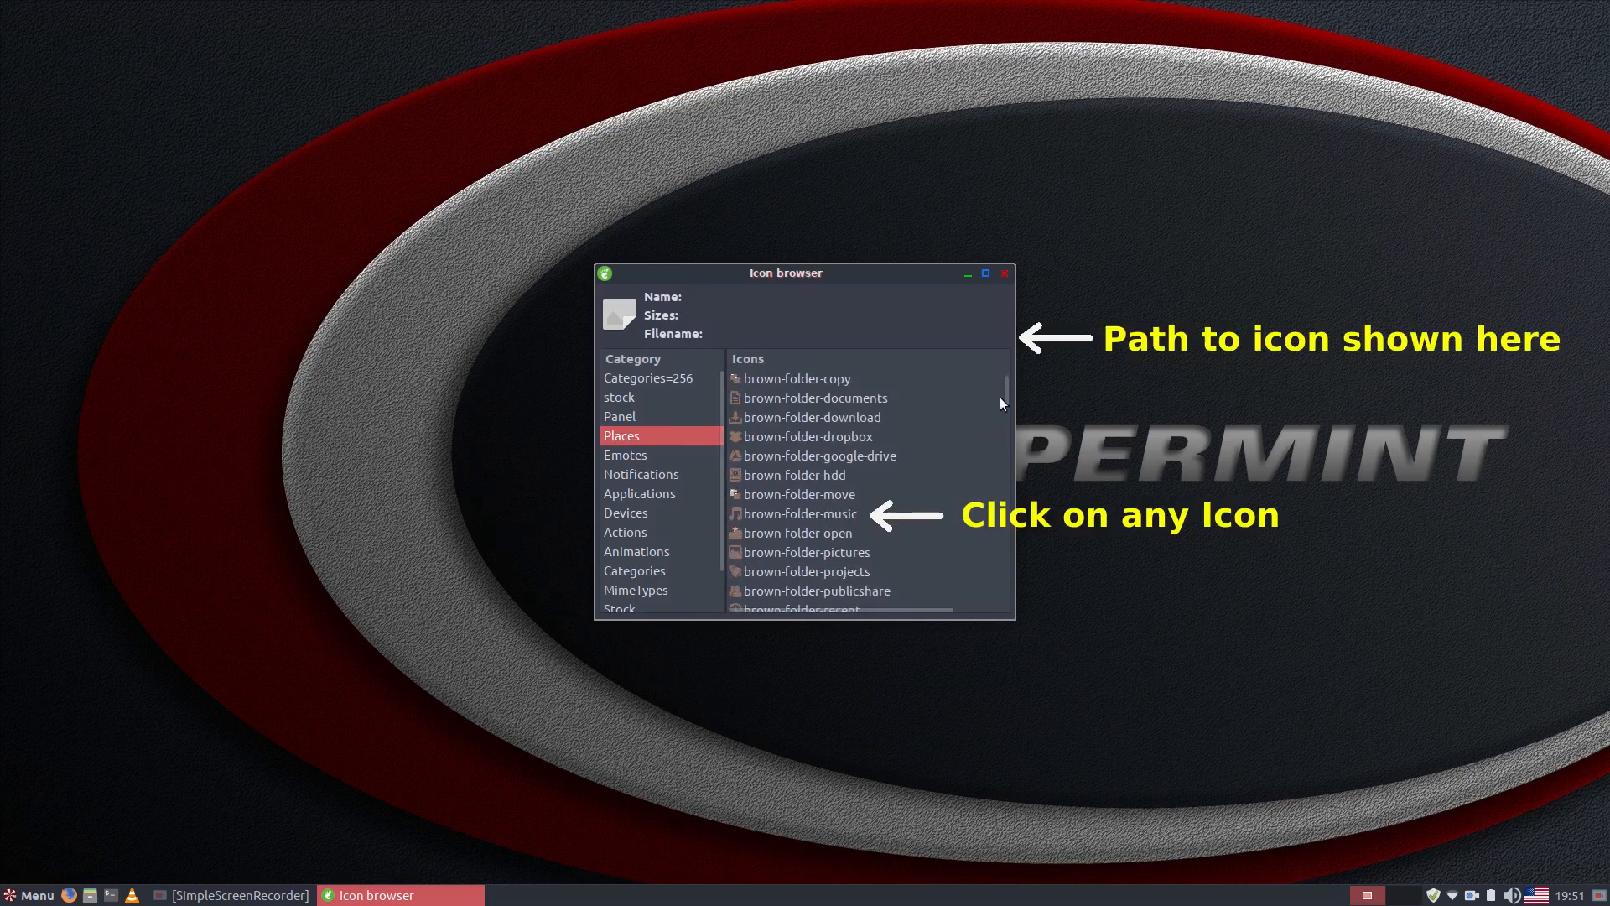
click(623, 460)
click(636, 475)
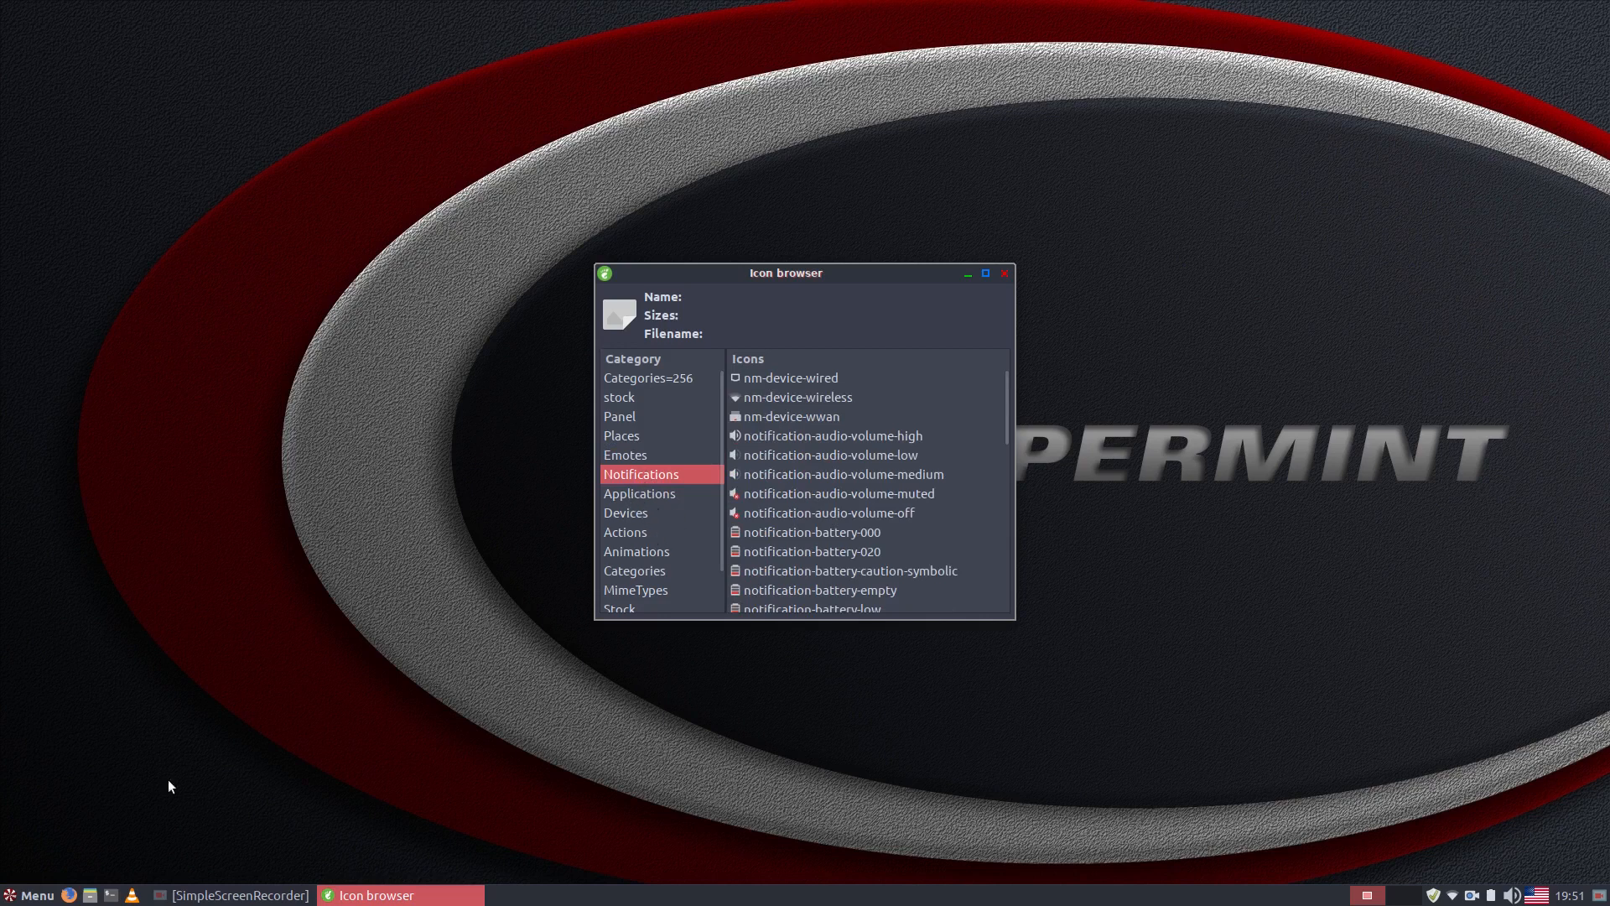
click(29, 895)
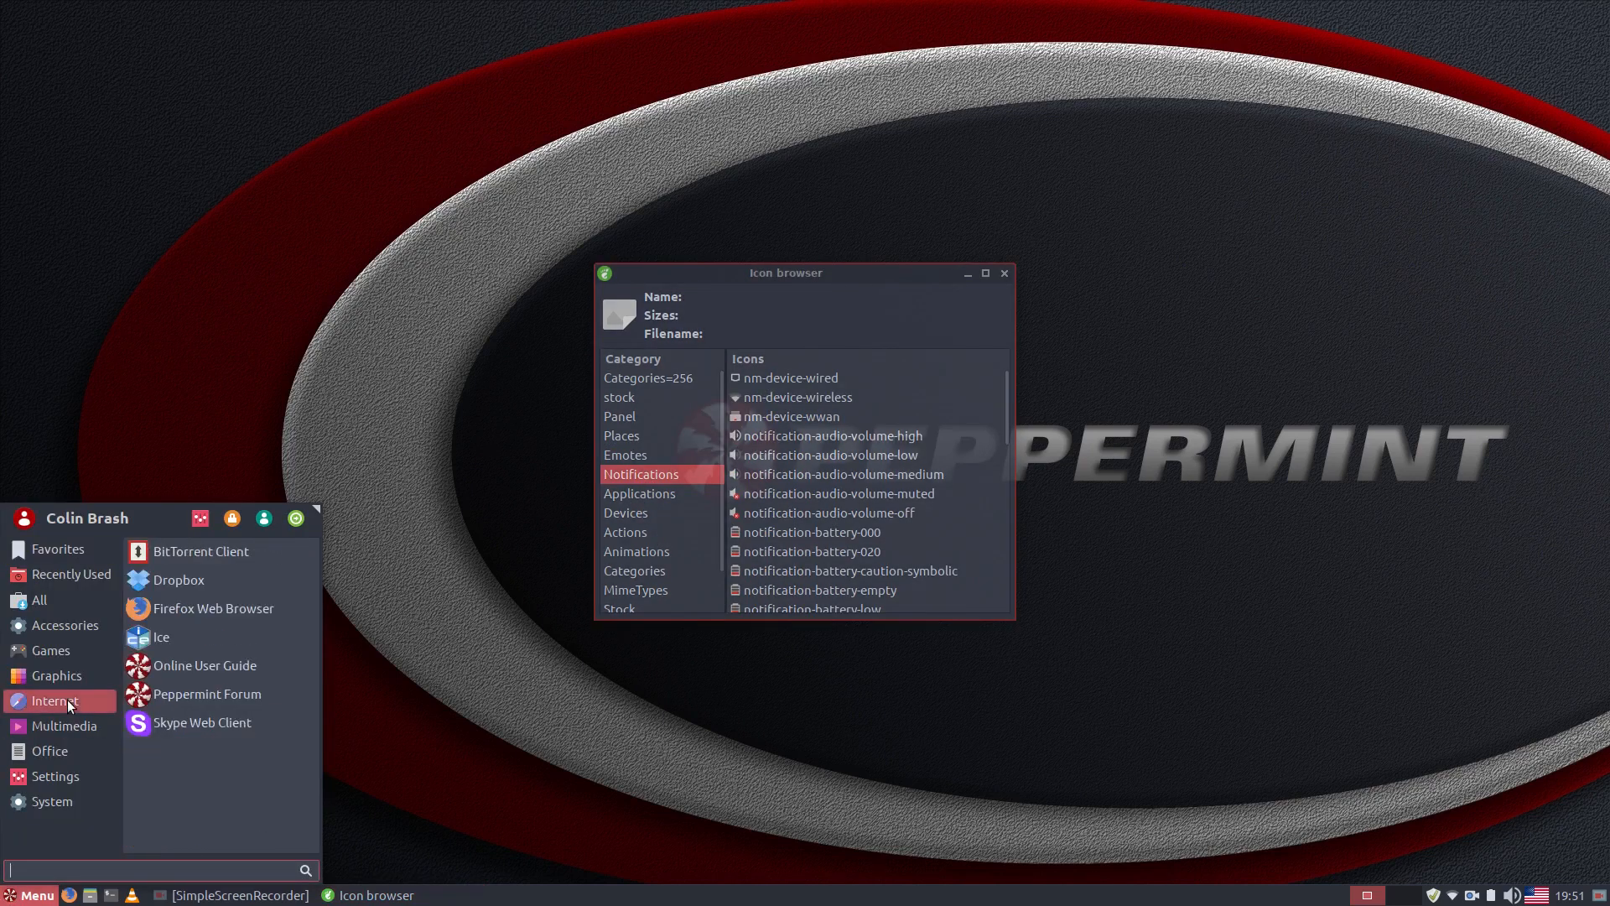
Launch the MenuLibre menu editor from Accessories and close it again
mouse_move(53, 626)
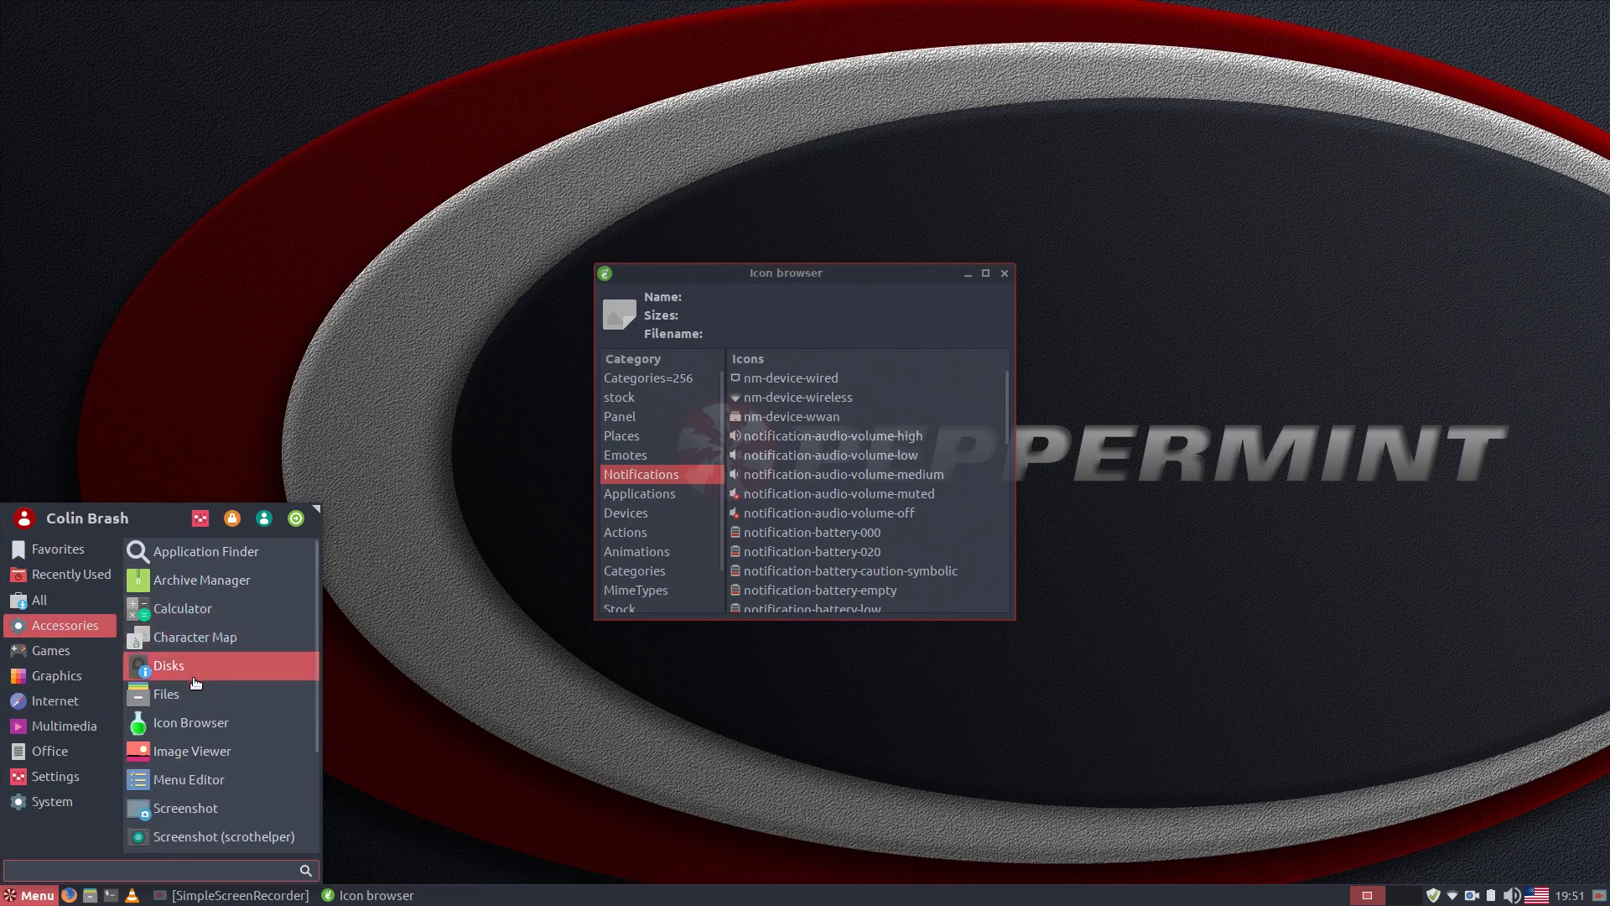
click(189, 780)
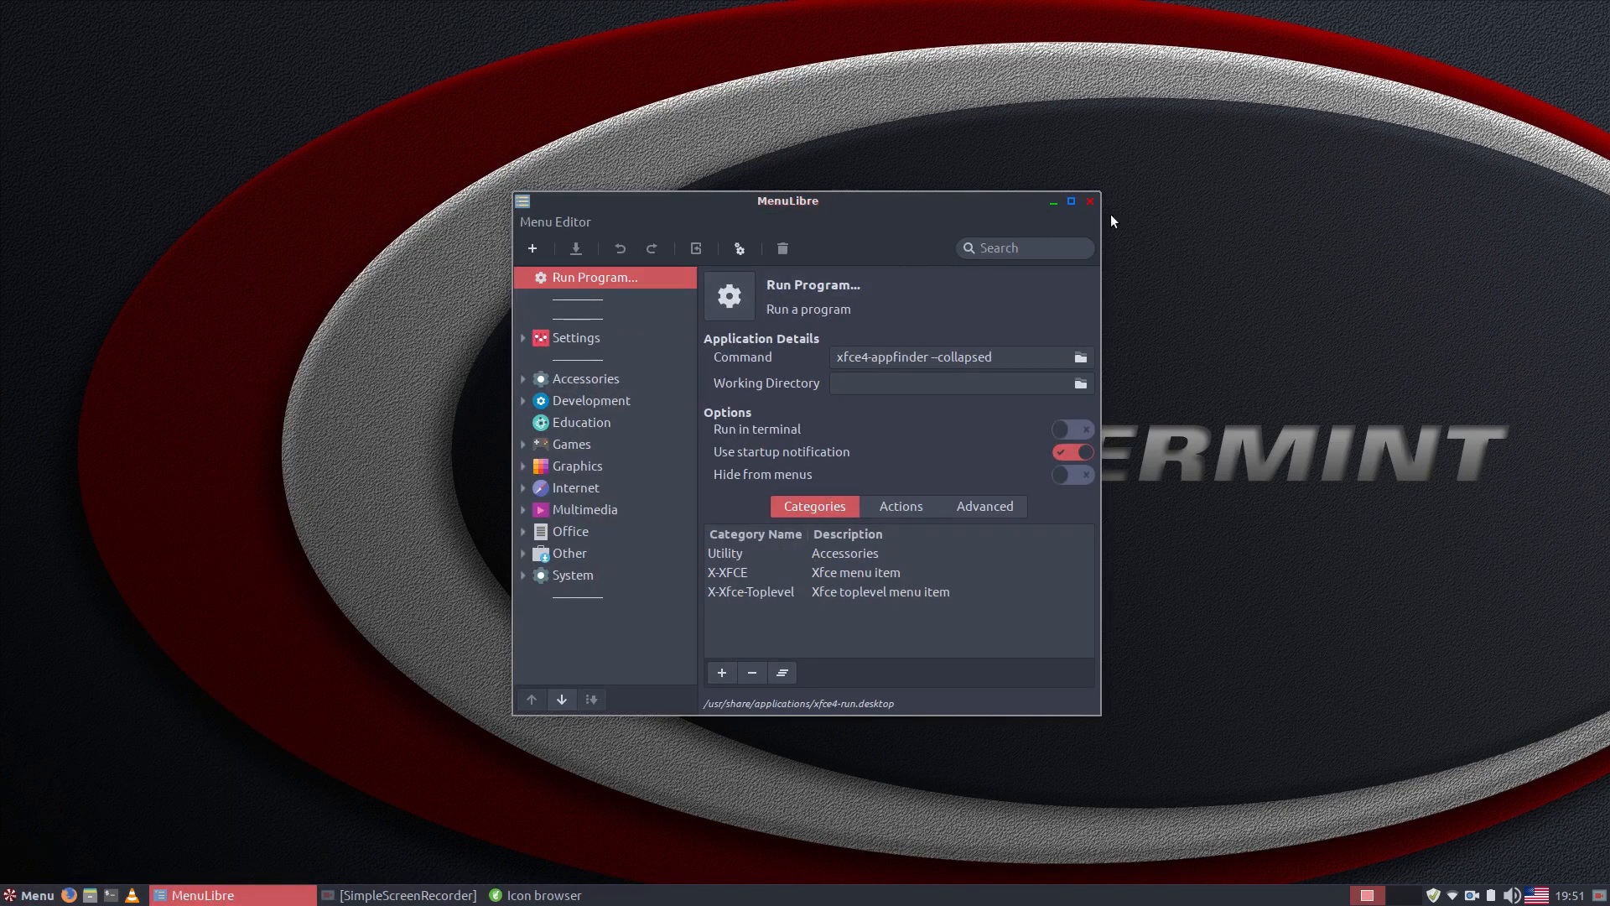
click(1091, 202)
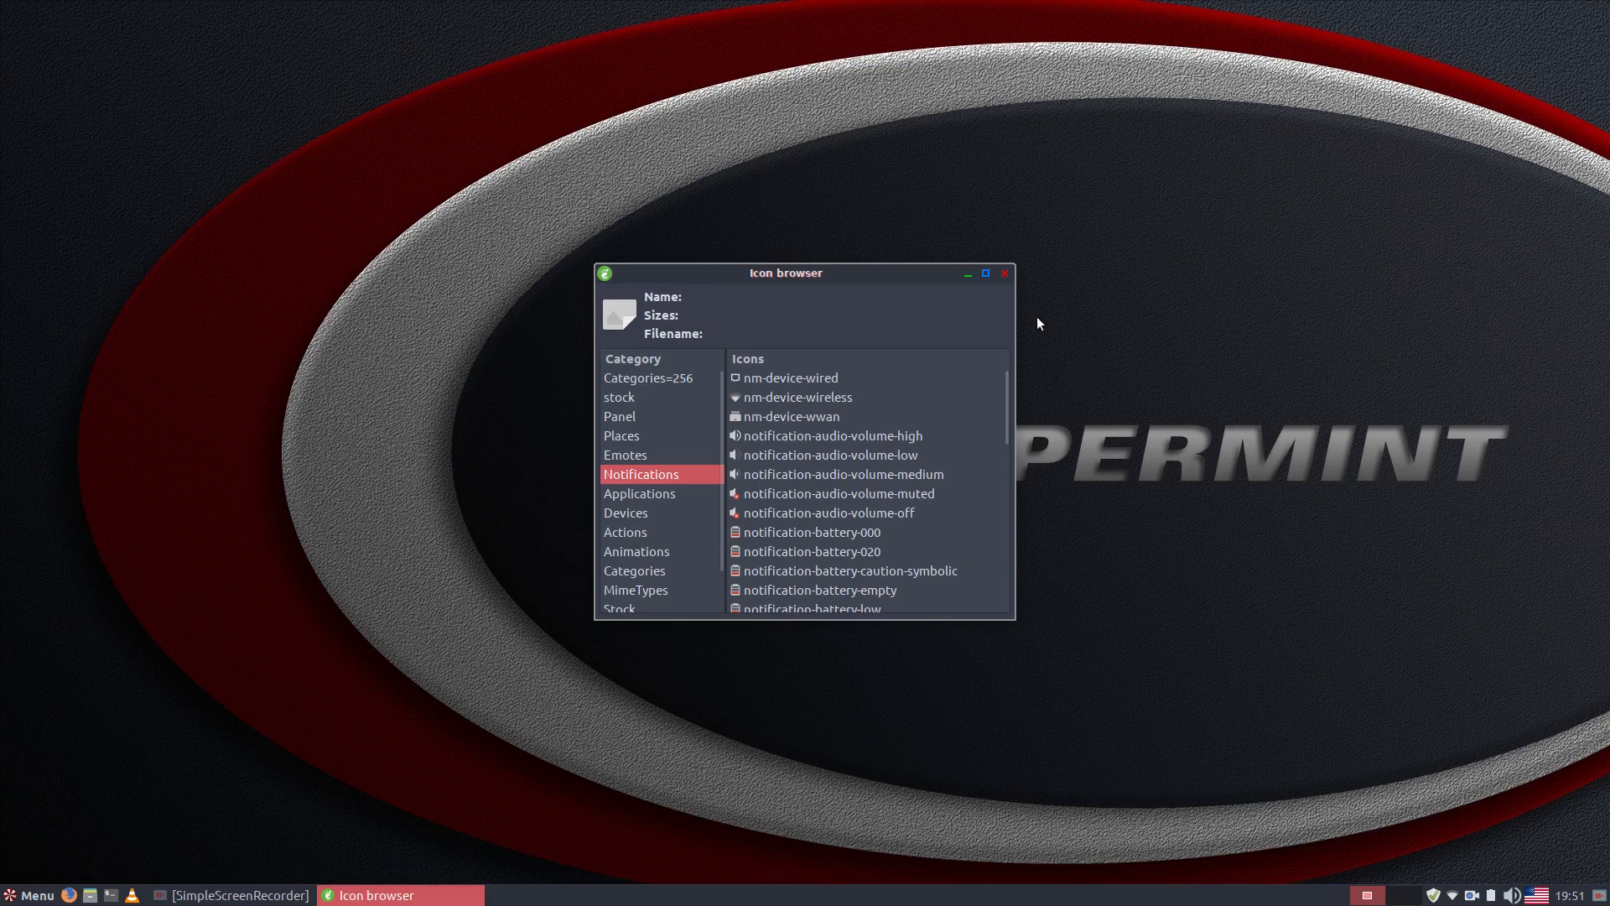
View the Applications and Devices icon categories, then close Icon Browser
click(673, 494)
scroll(655, 472, down, 1)
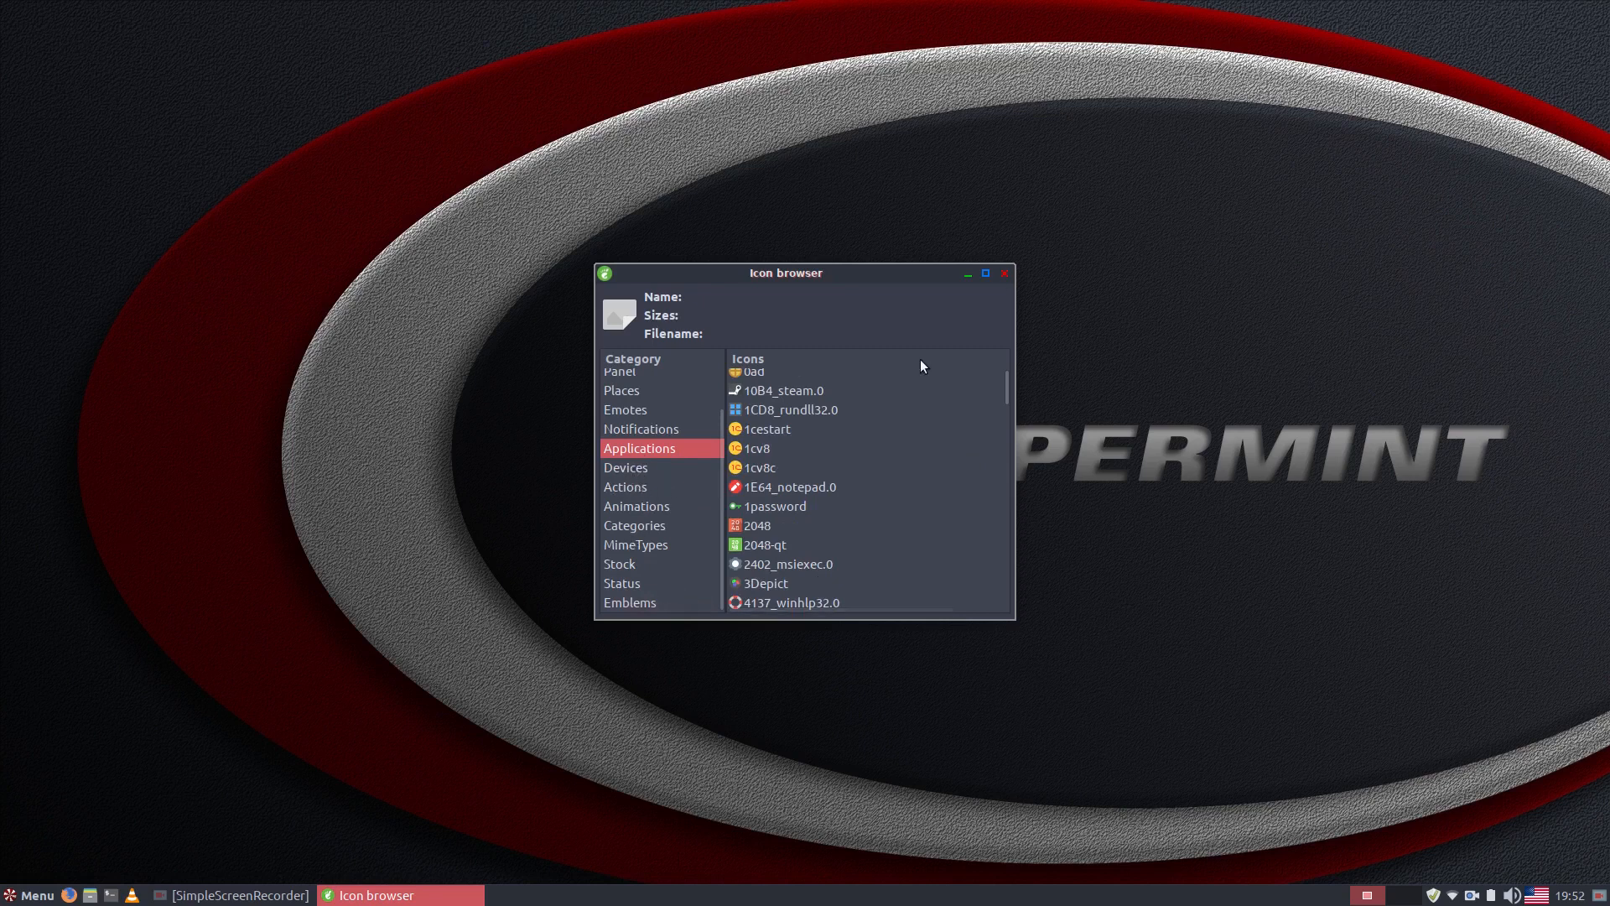
key(Down)
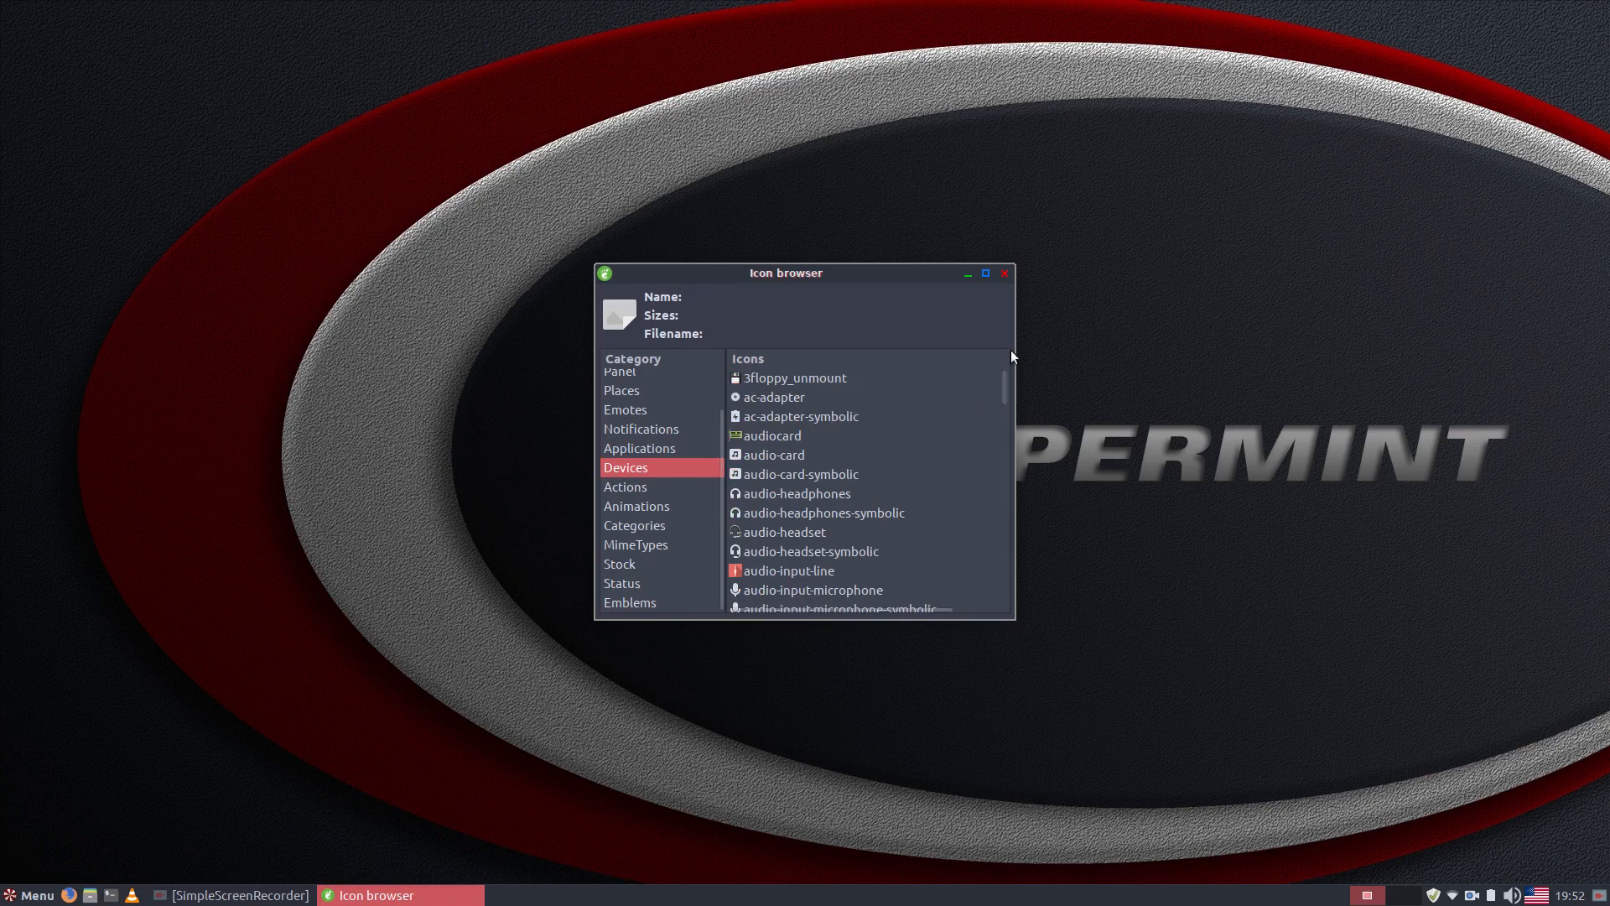
click(1005, 275)
Launch the Xviewer image viewer from Menu > Accessories
click(32, 895)
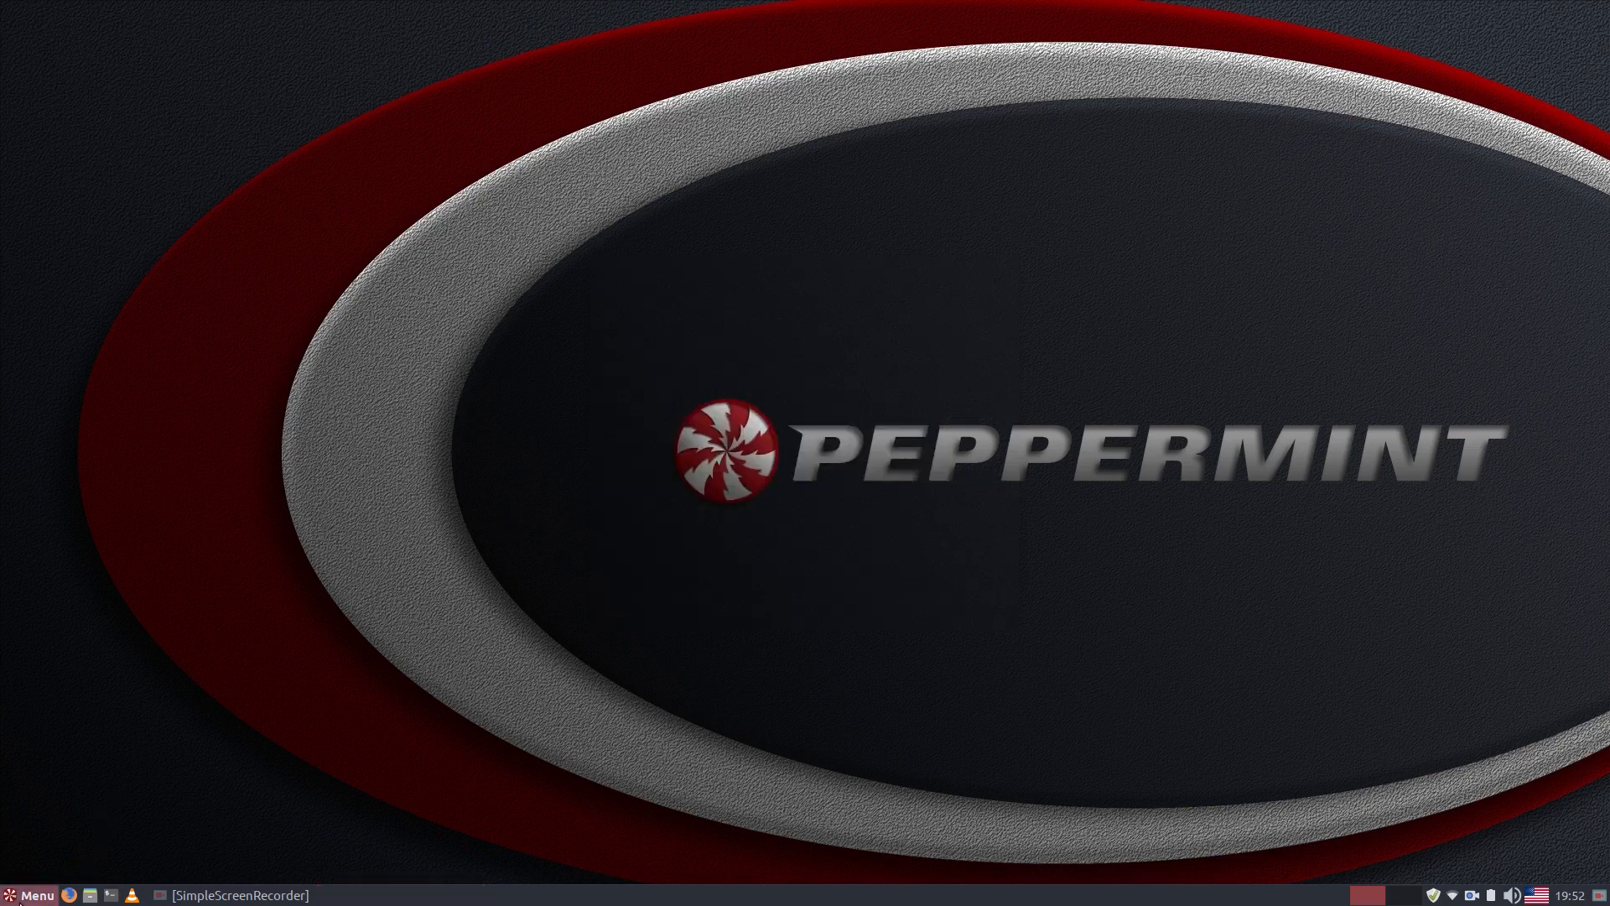
mouse_move(59, 623)
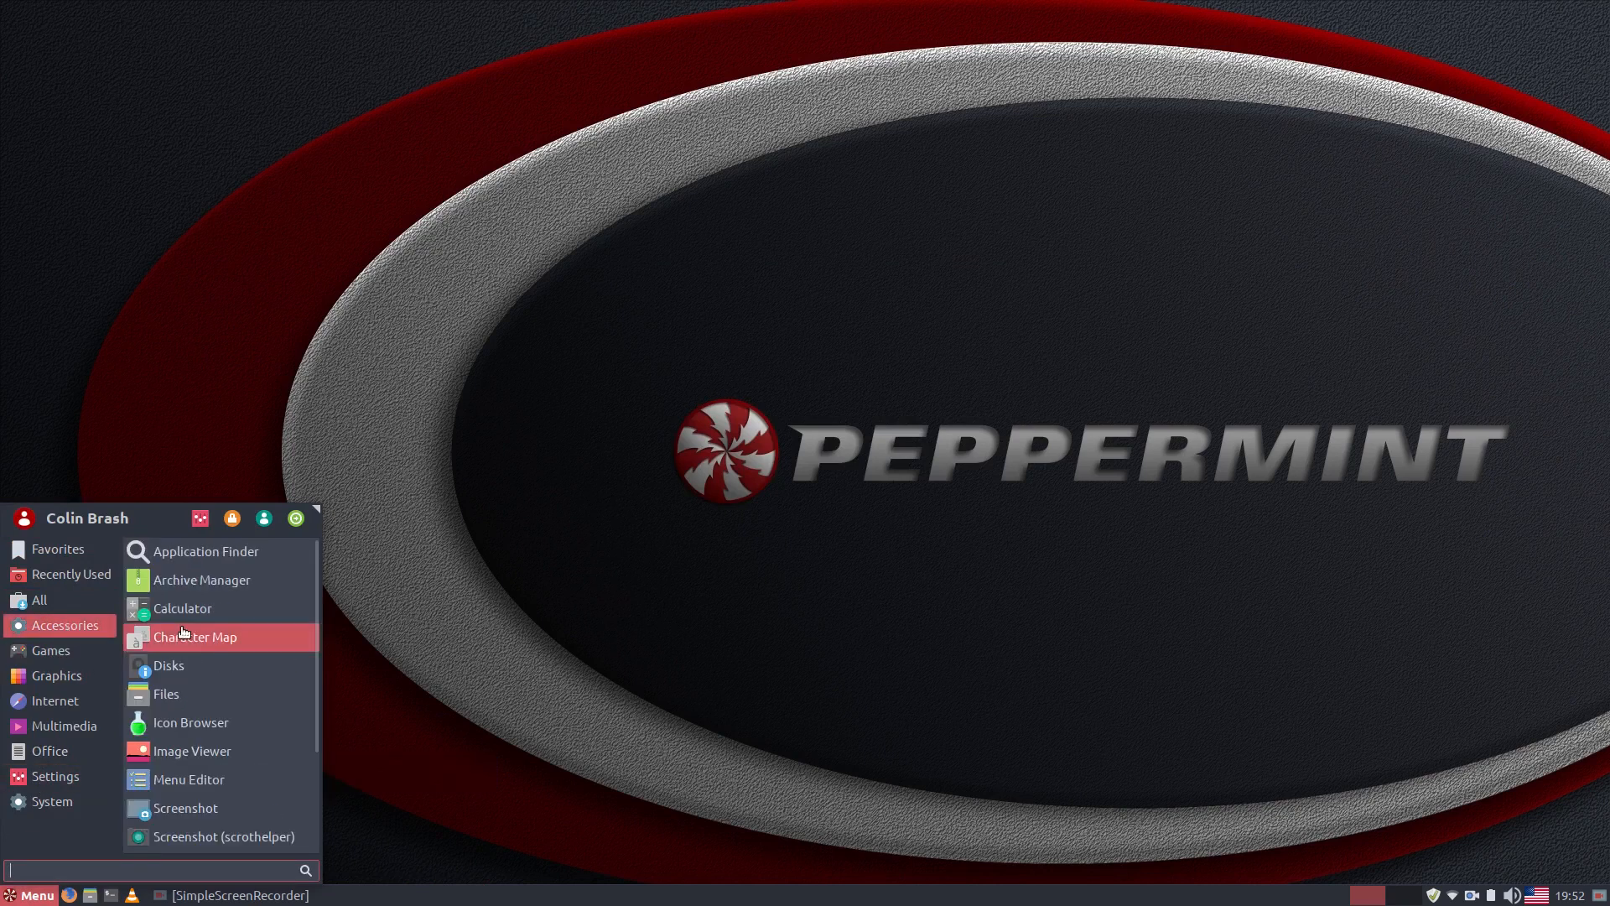
click(197, 751)
Confirm Xviewer version 1.8.0 in its About box, close it, and reopen Menu > Accessories
click(741, 284)
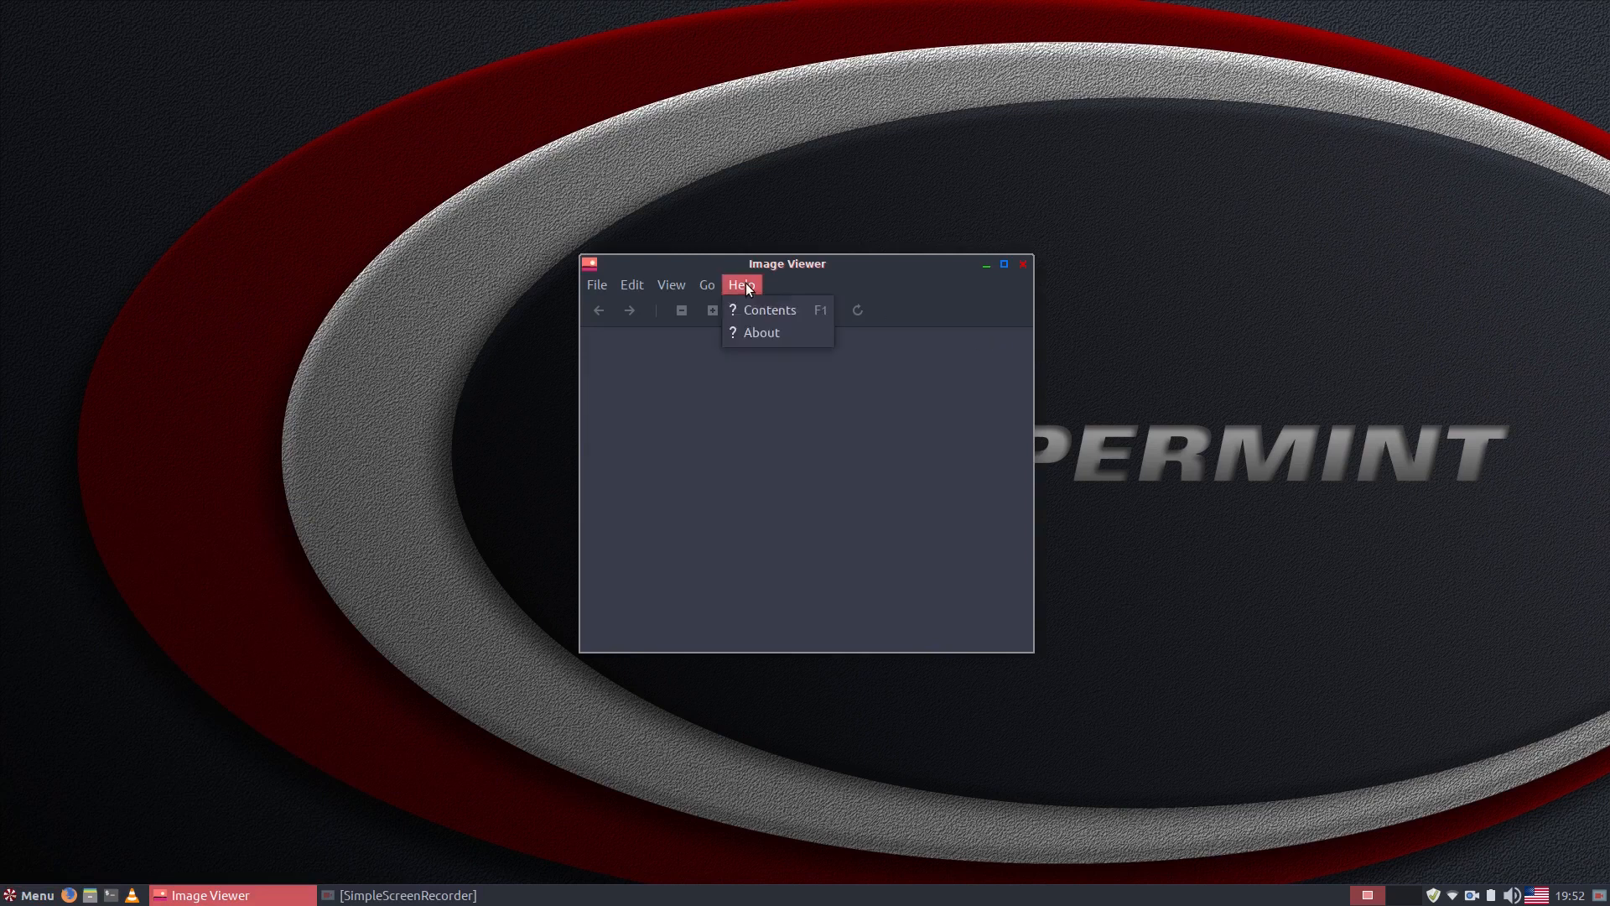
click(763, 336)
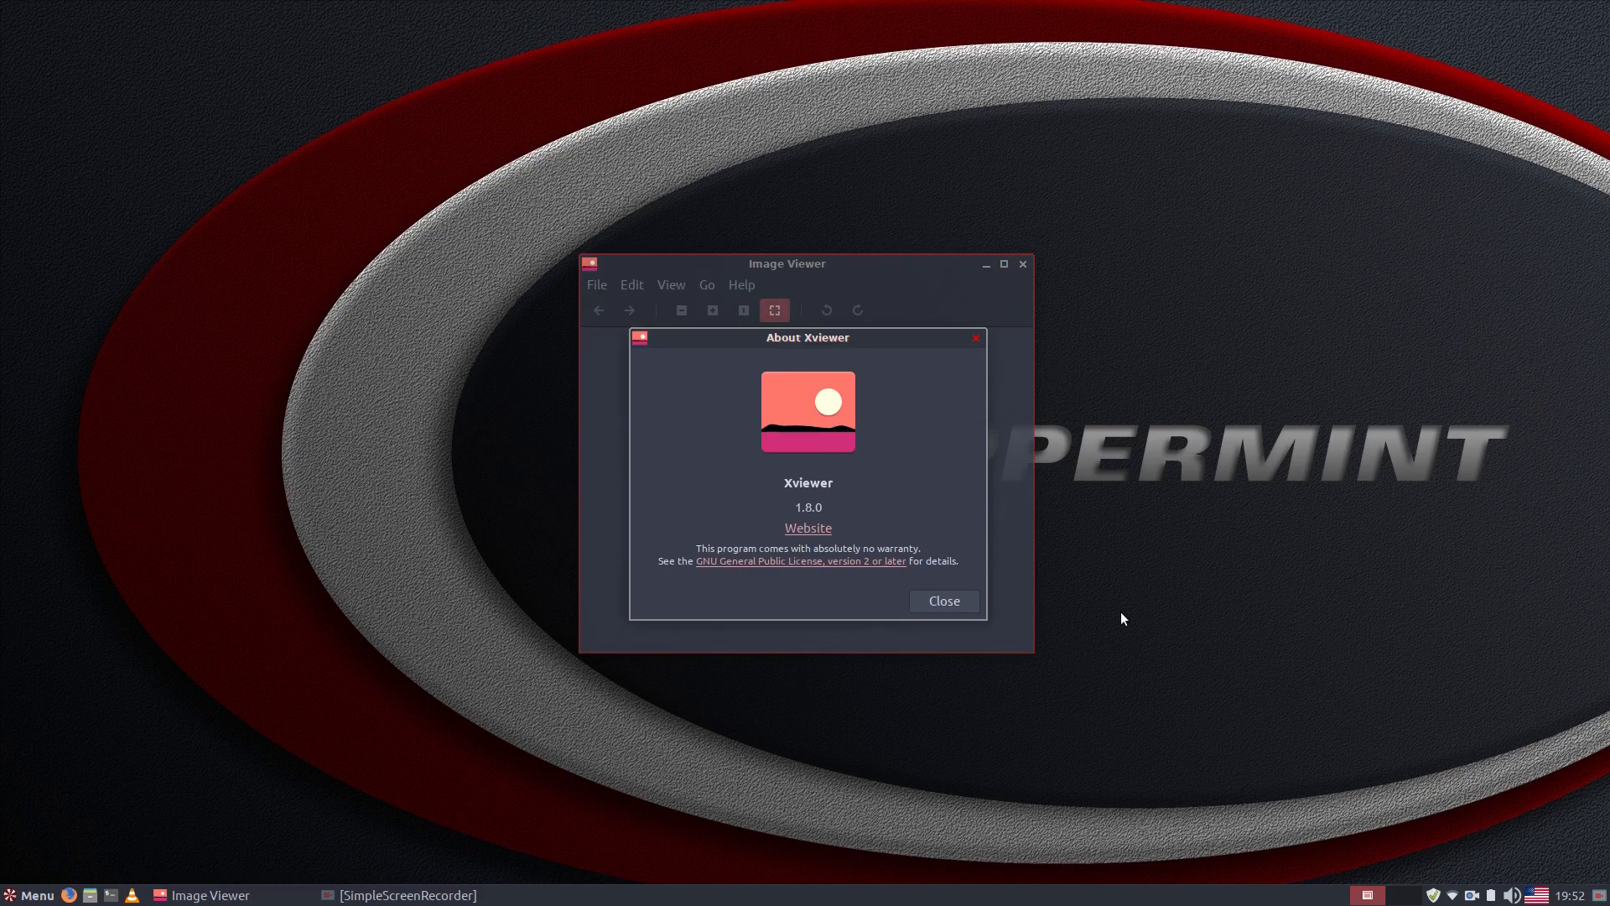
click(958, 599)
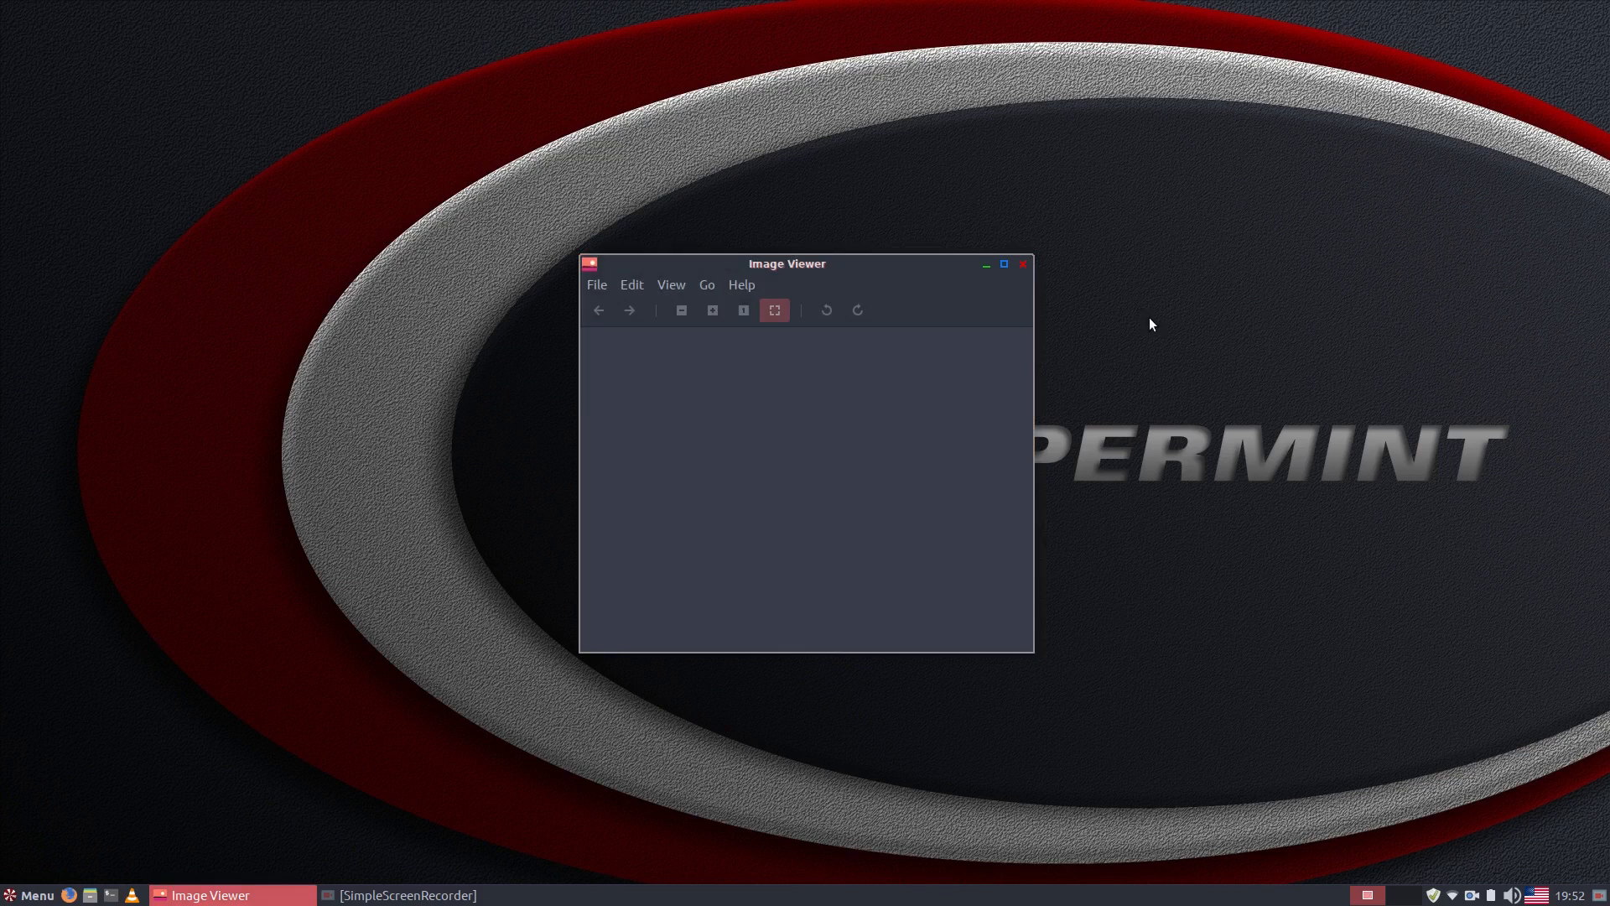
click(1022, 266)
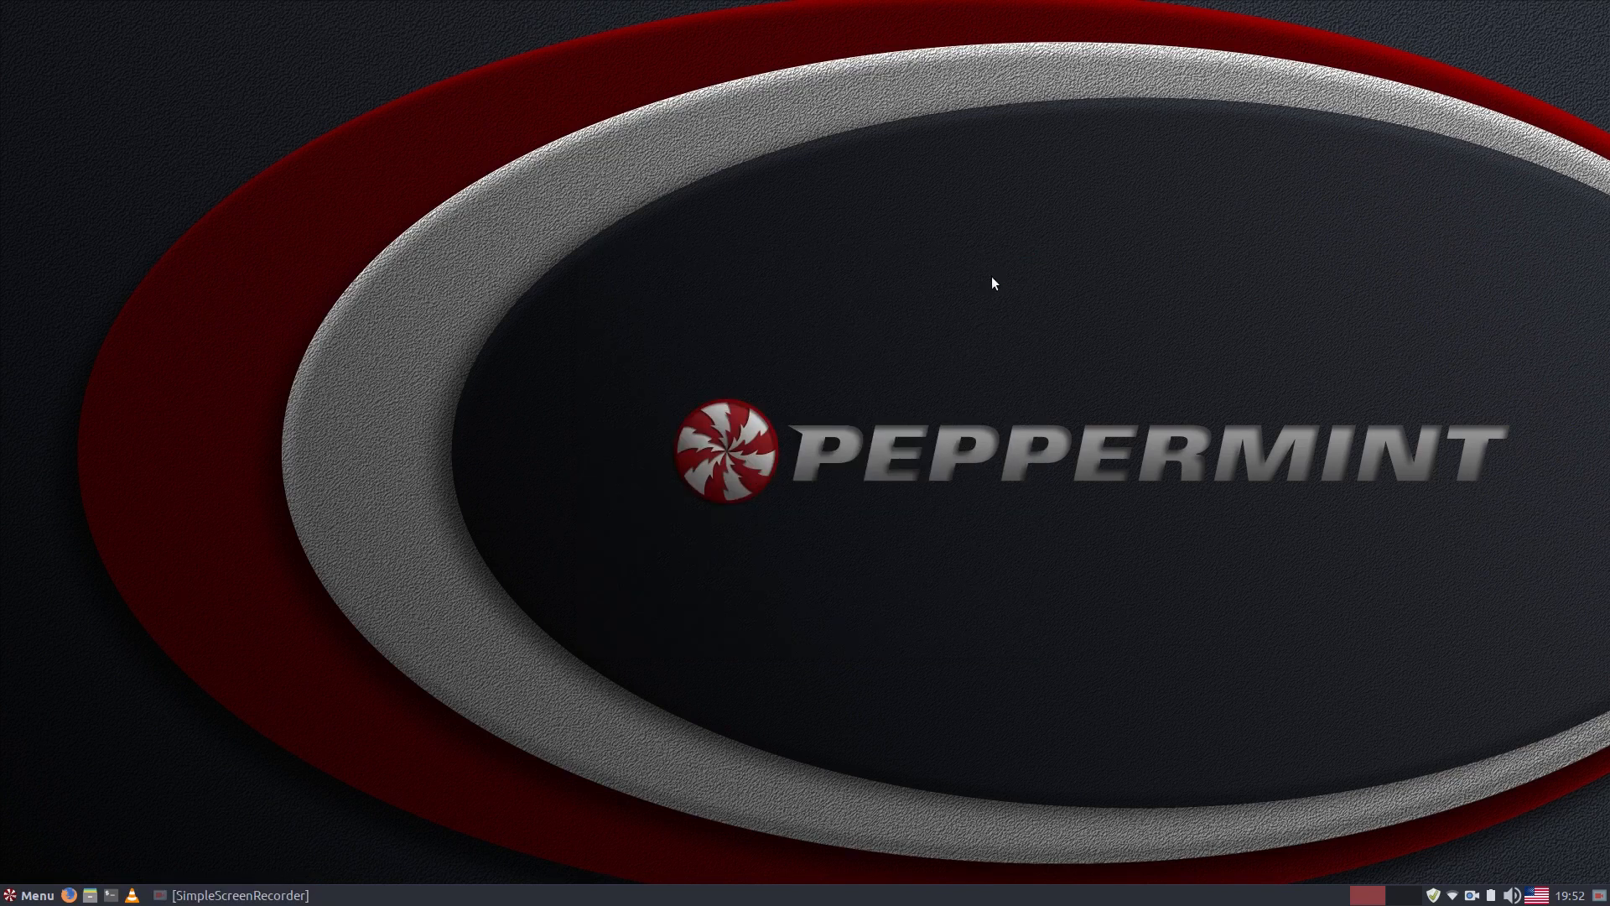
click(36, 897)
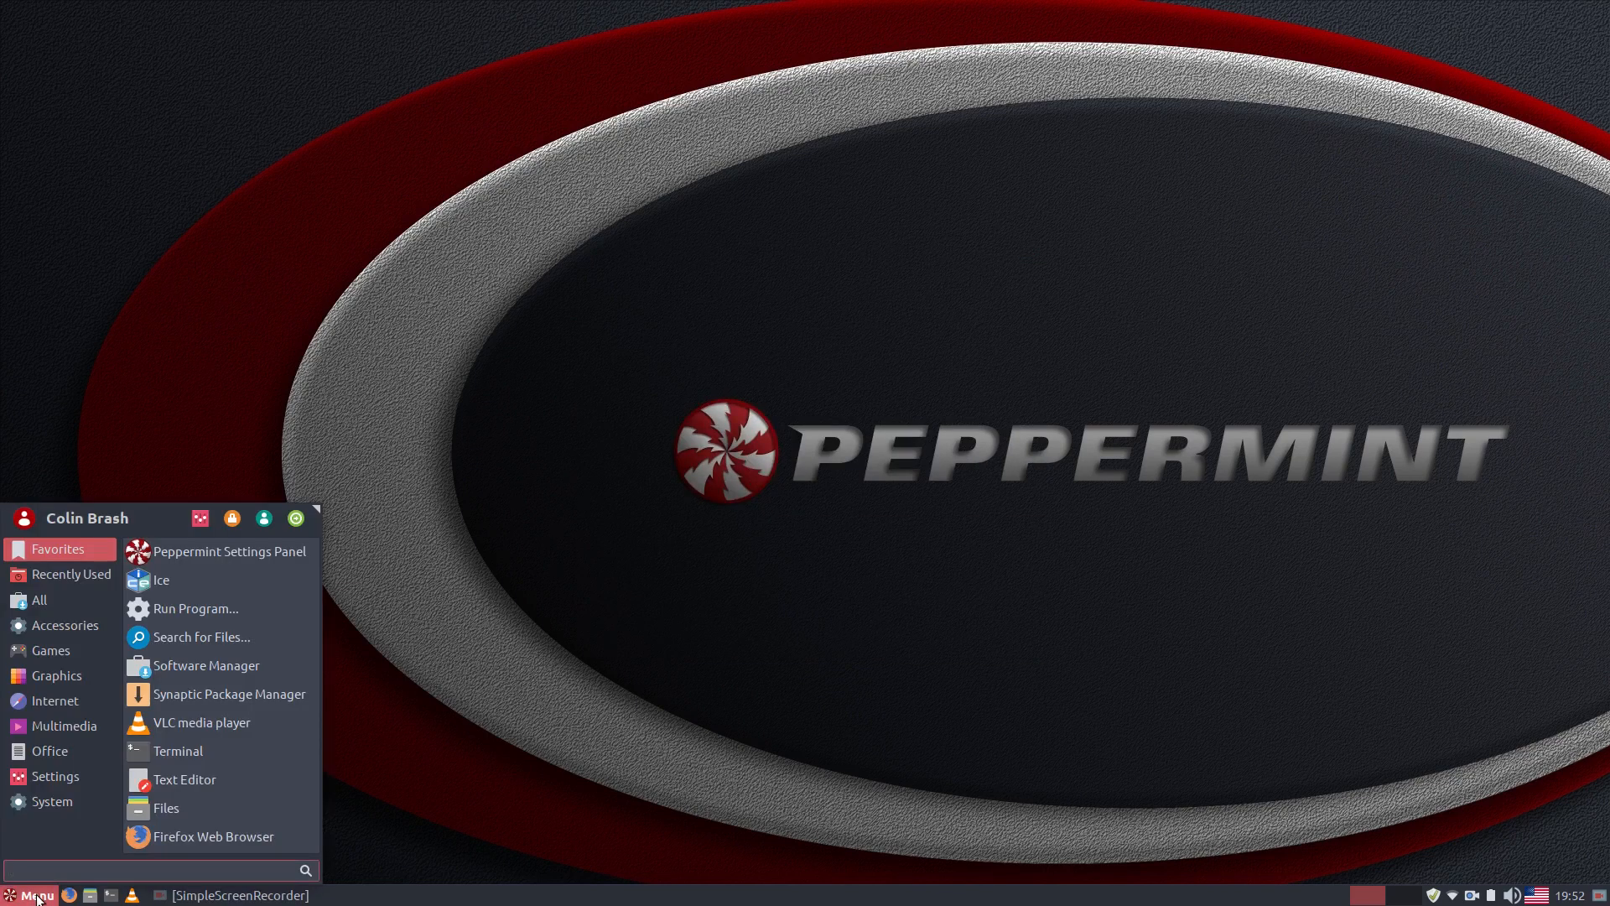
click(53, 629)
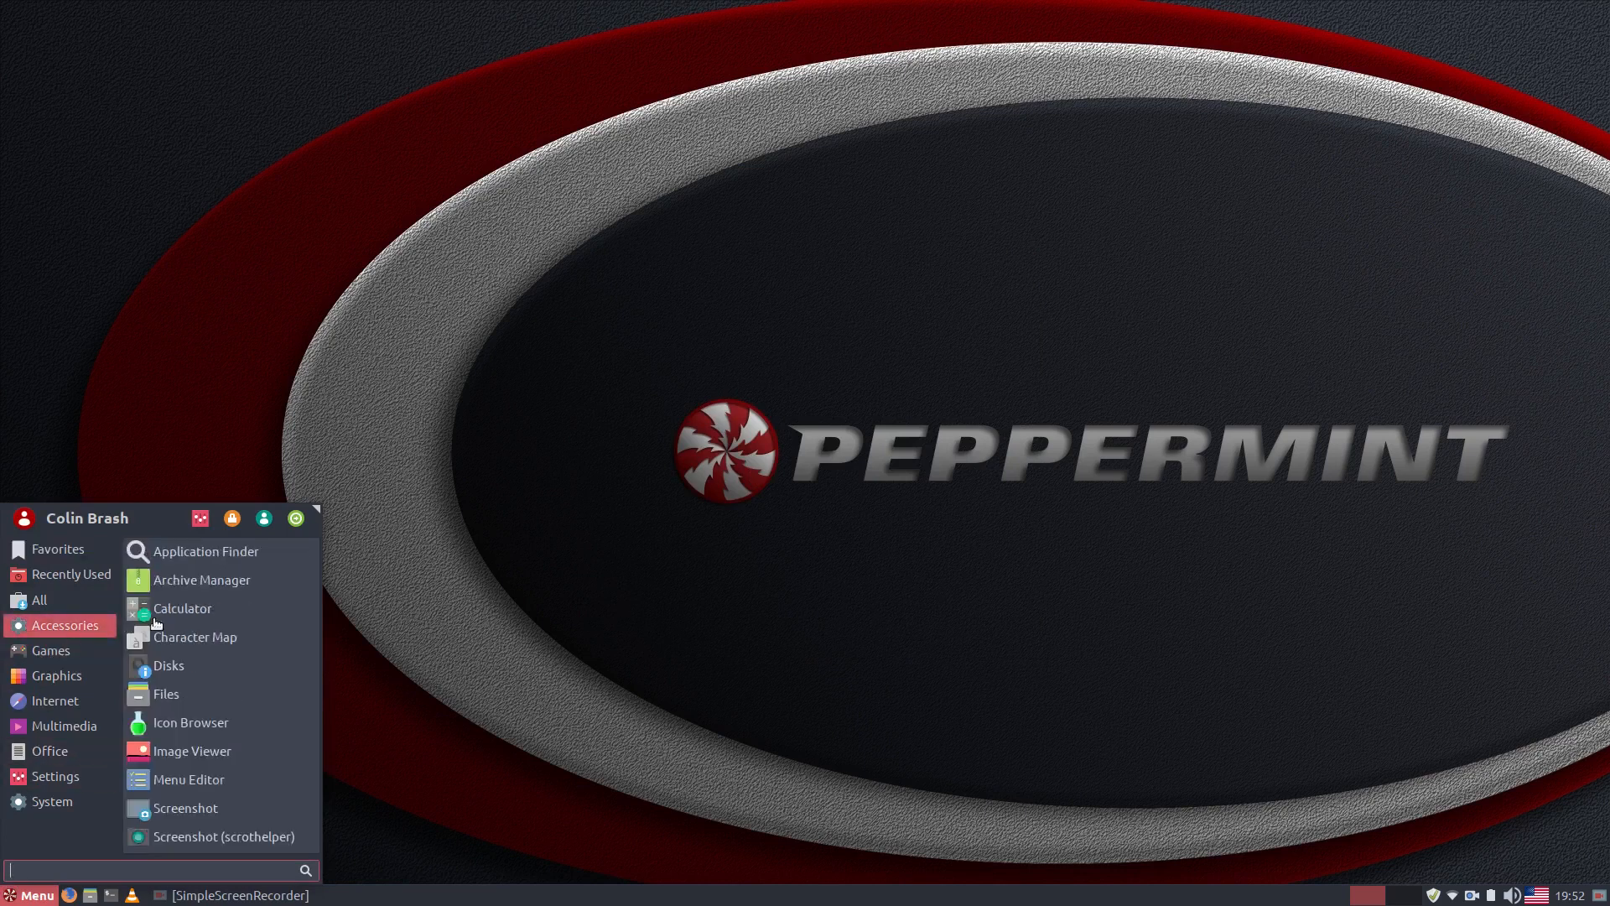
scroll(217, 806, down, 2)
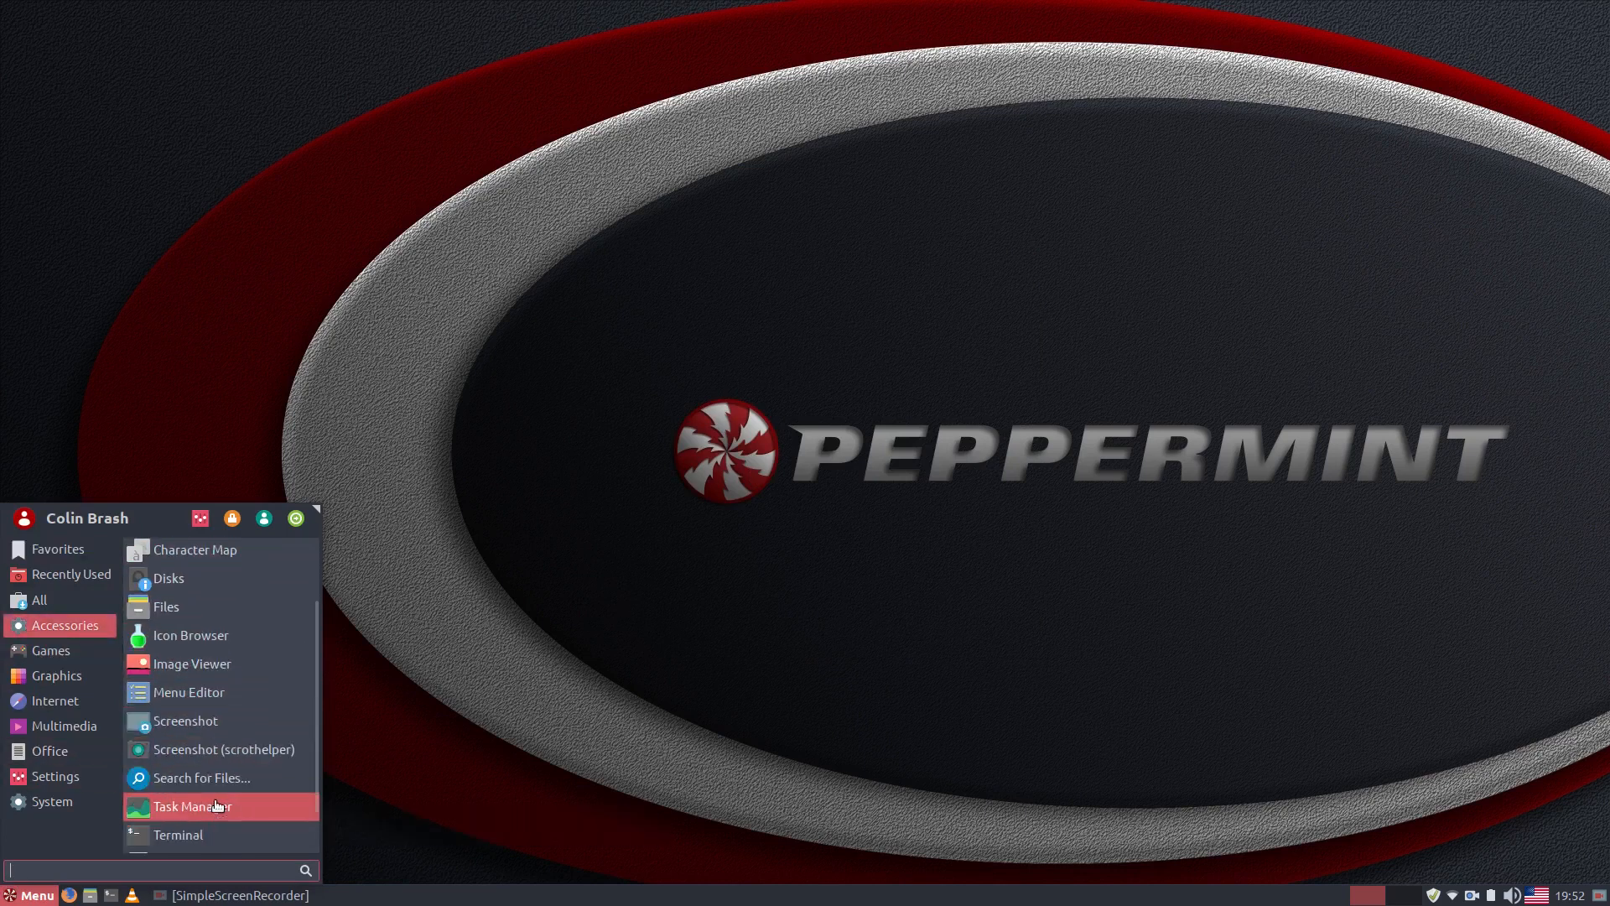
scroll(216, 807, down, 2)
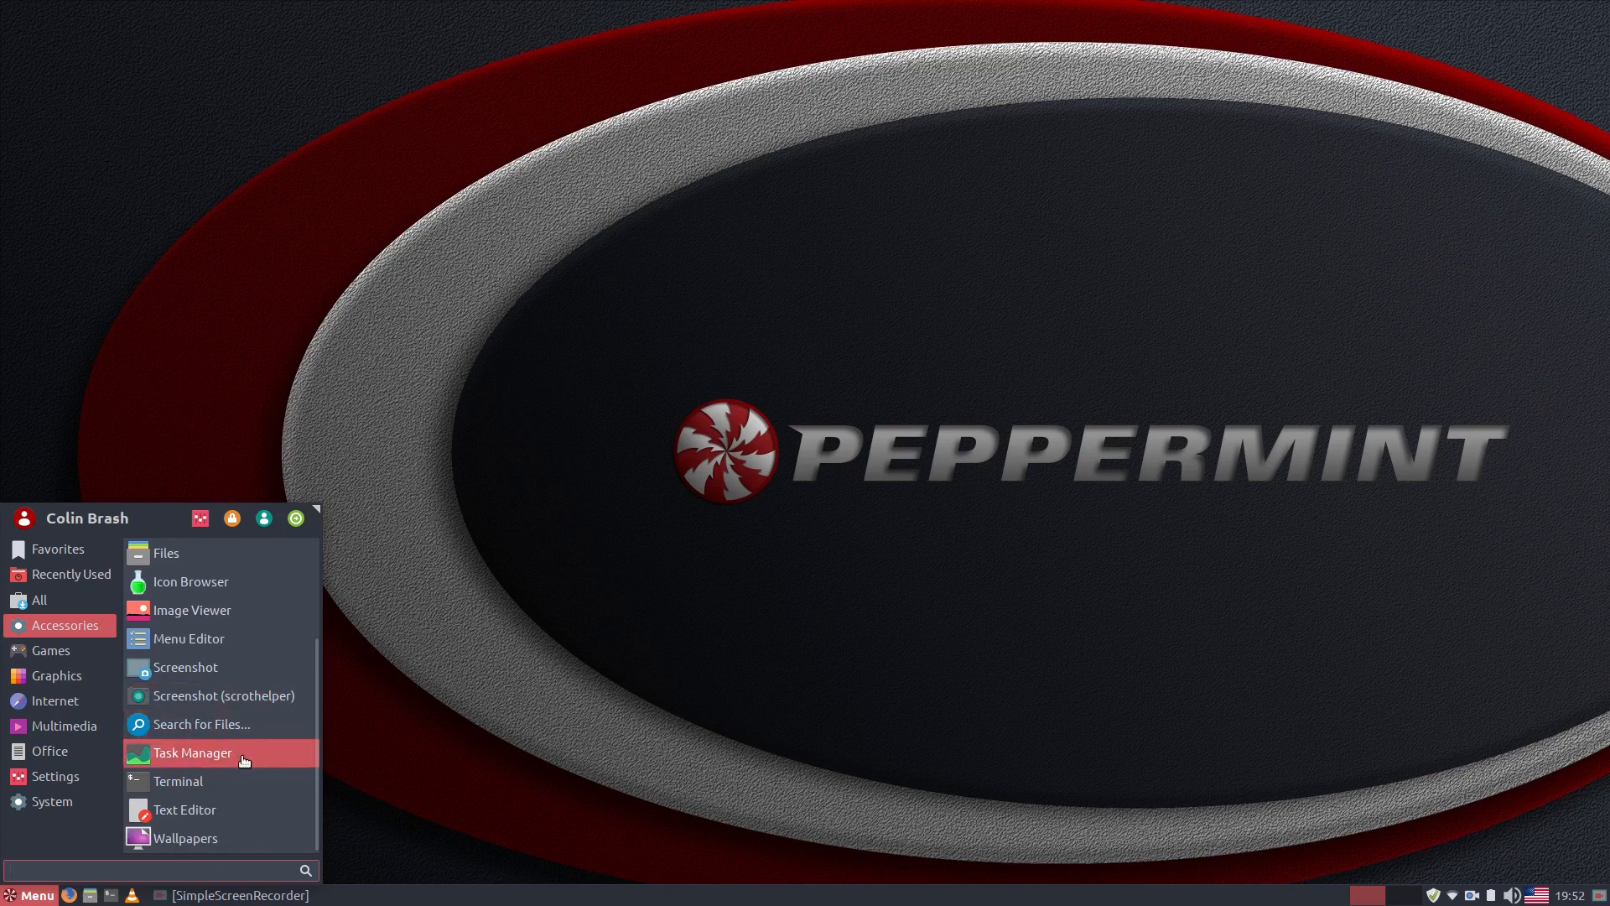
click(187, 760)
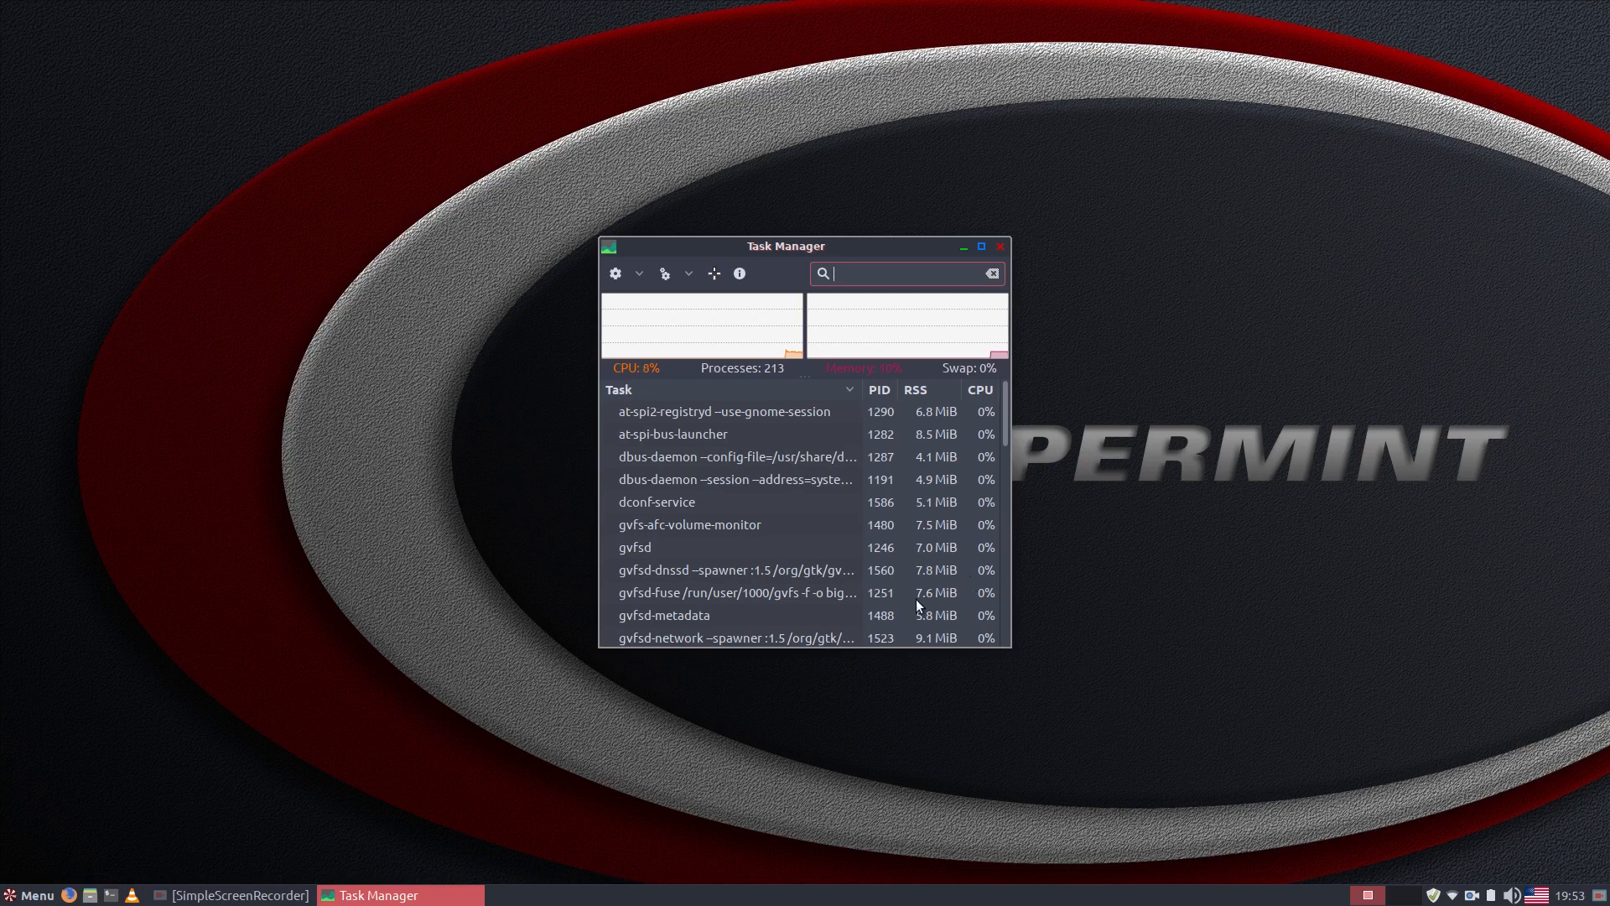
click(1001, 246)
Open a new Terminal window from Menu > Accessories
click(30, 896)
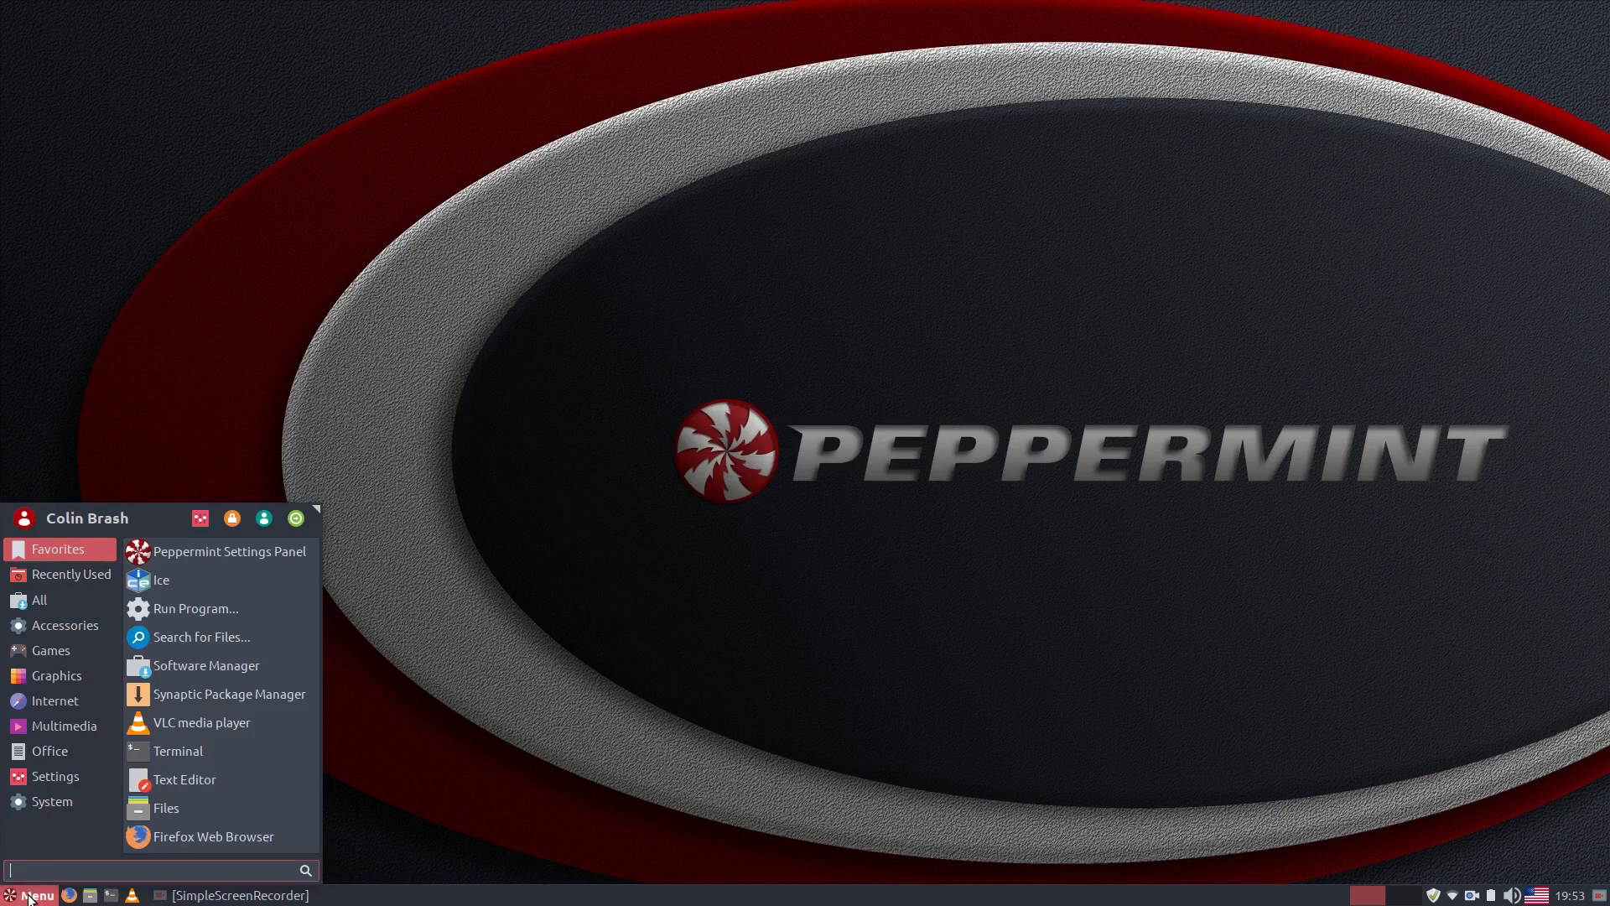
click(49, 629)
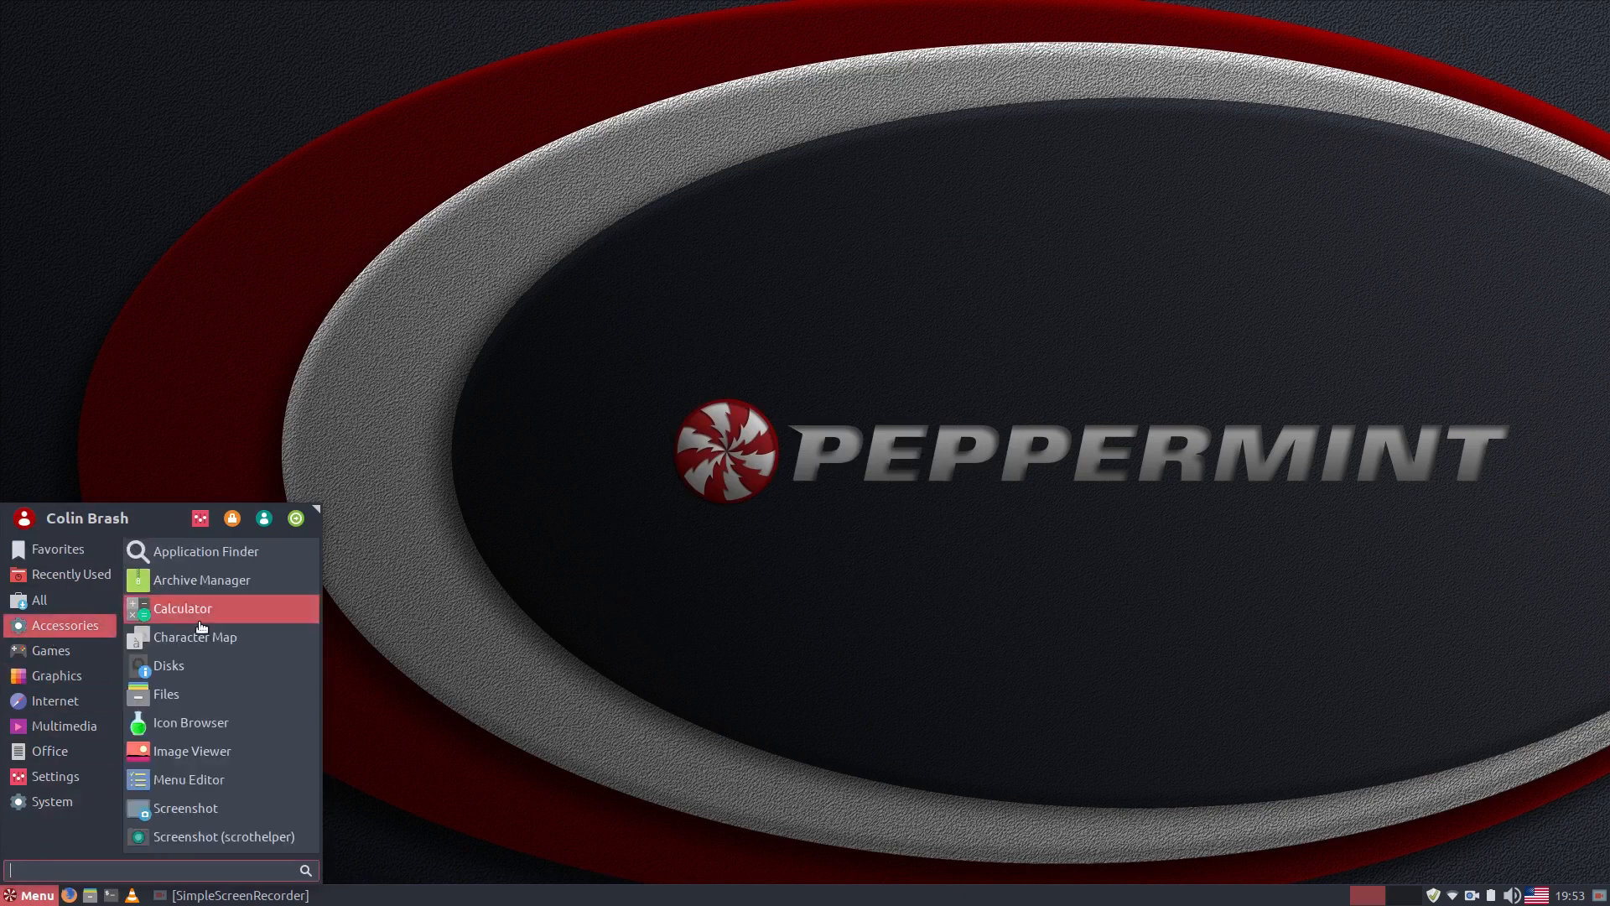
scroll(198, 704, down, 4)
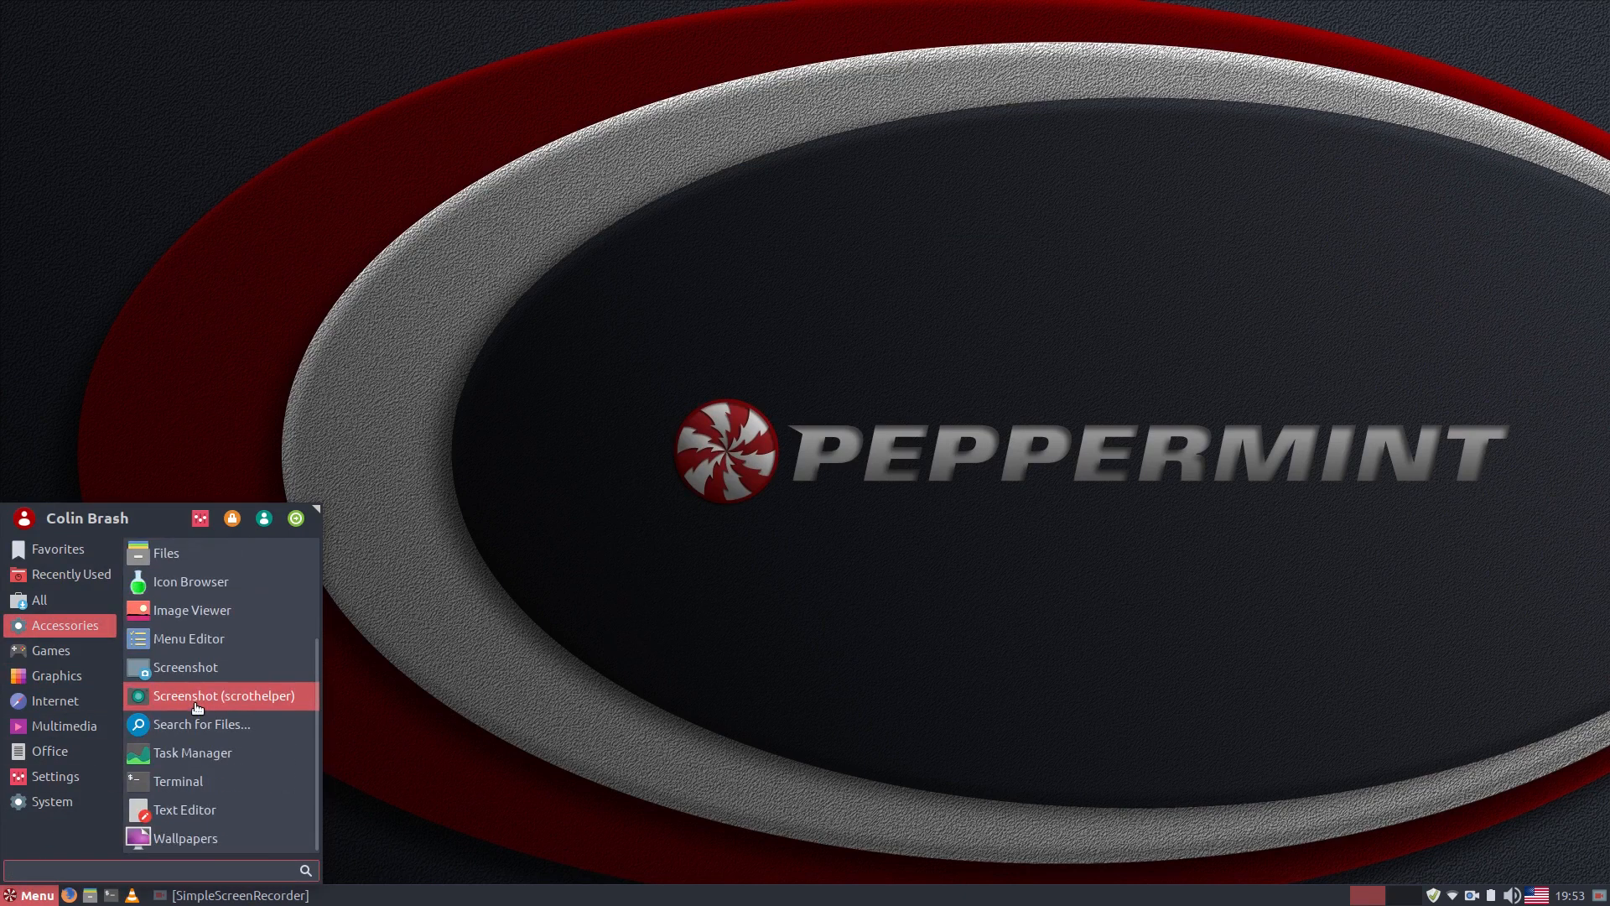
click(200, 782)
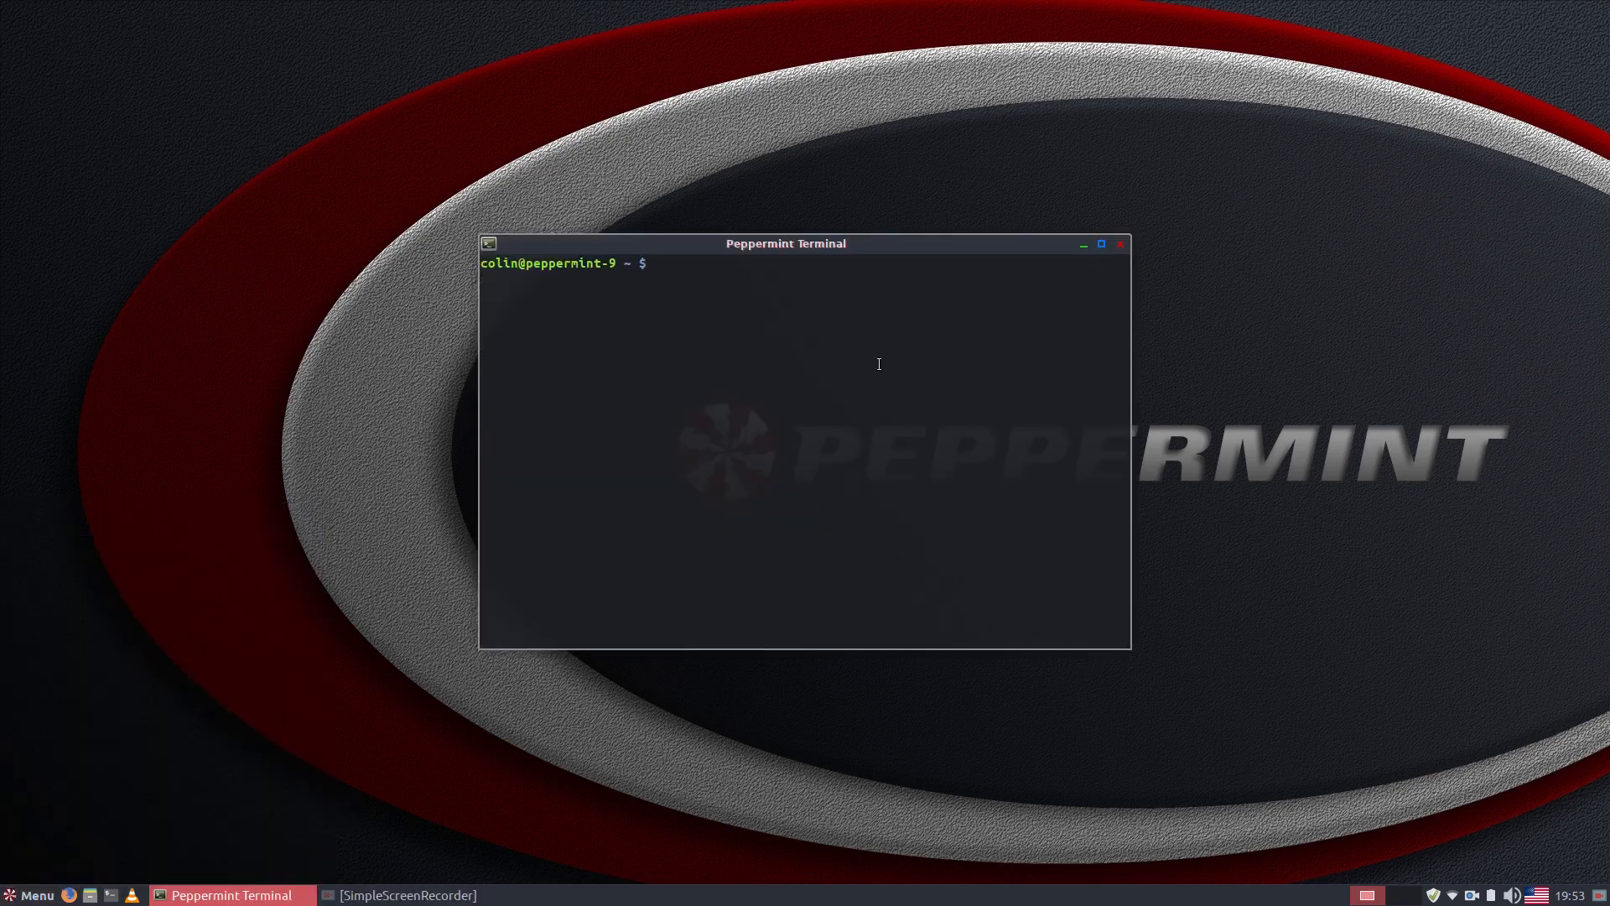
Run htop to show CPU, memory and process usage, move the window up, then minimise it
text(htop)
key(Return)
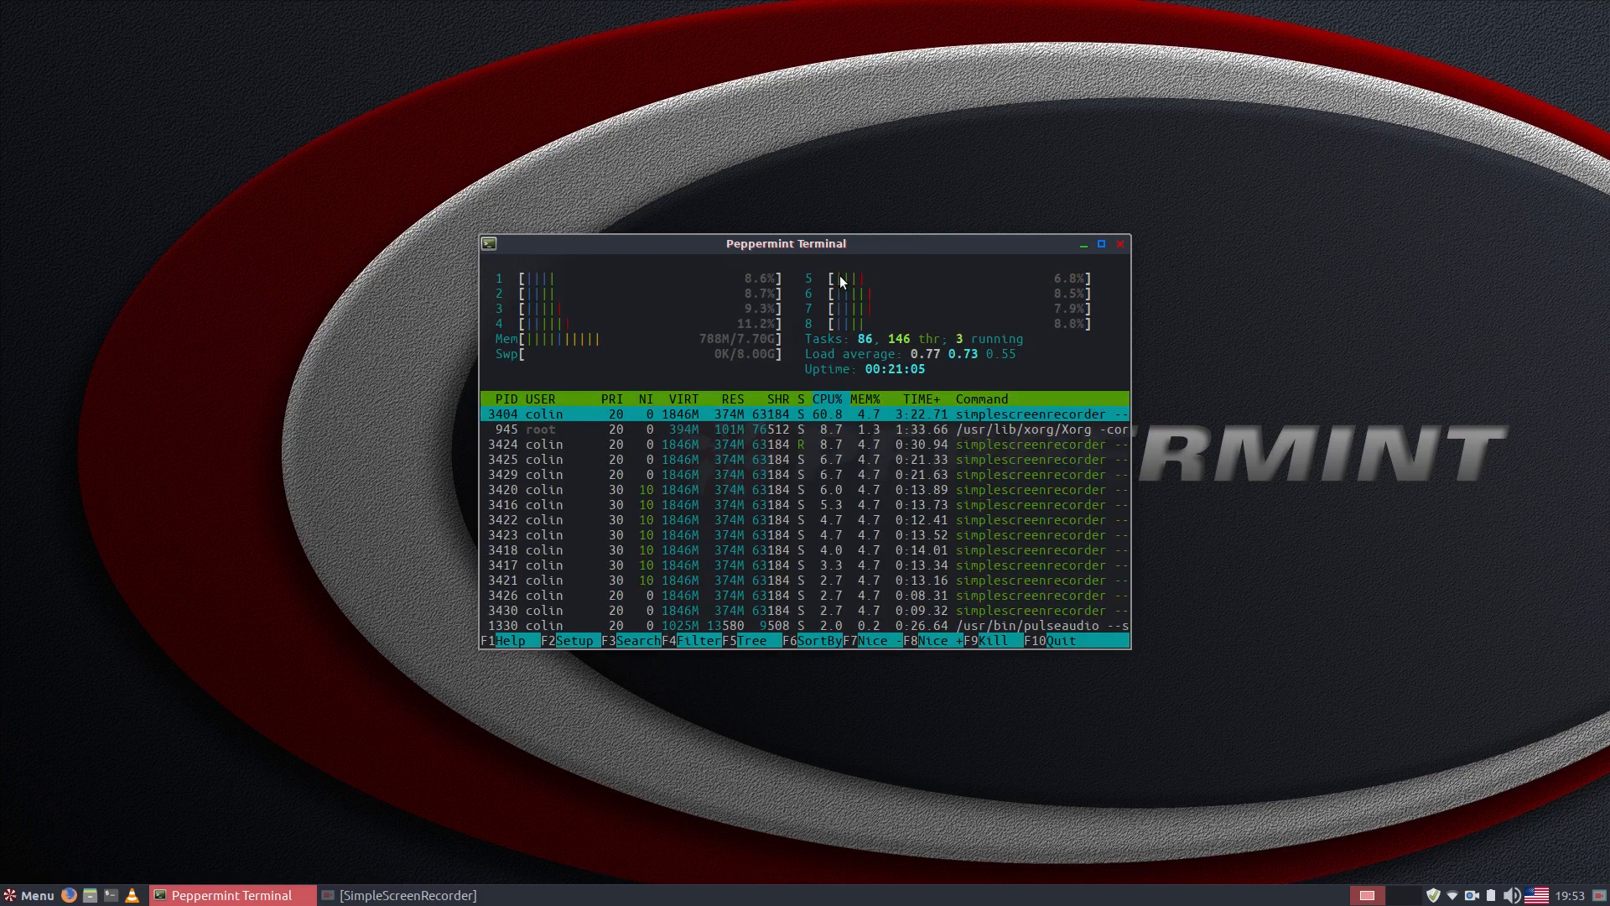
drag(861, 240, 852, 201)
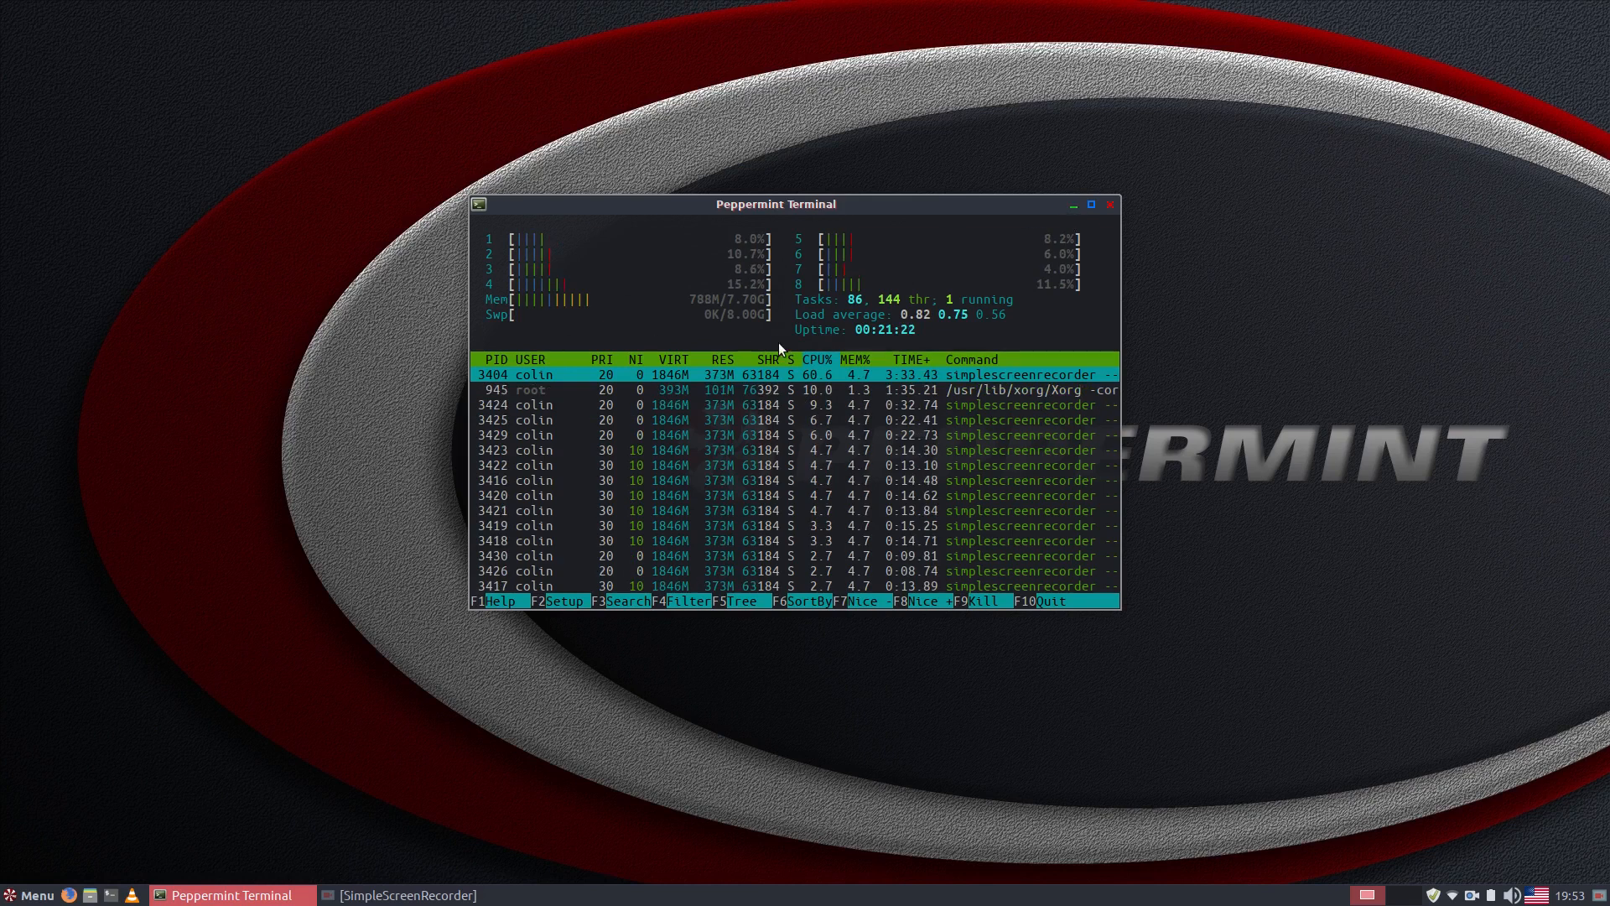
click(1074, 205)
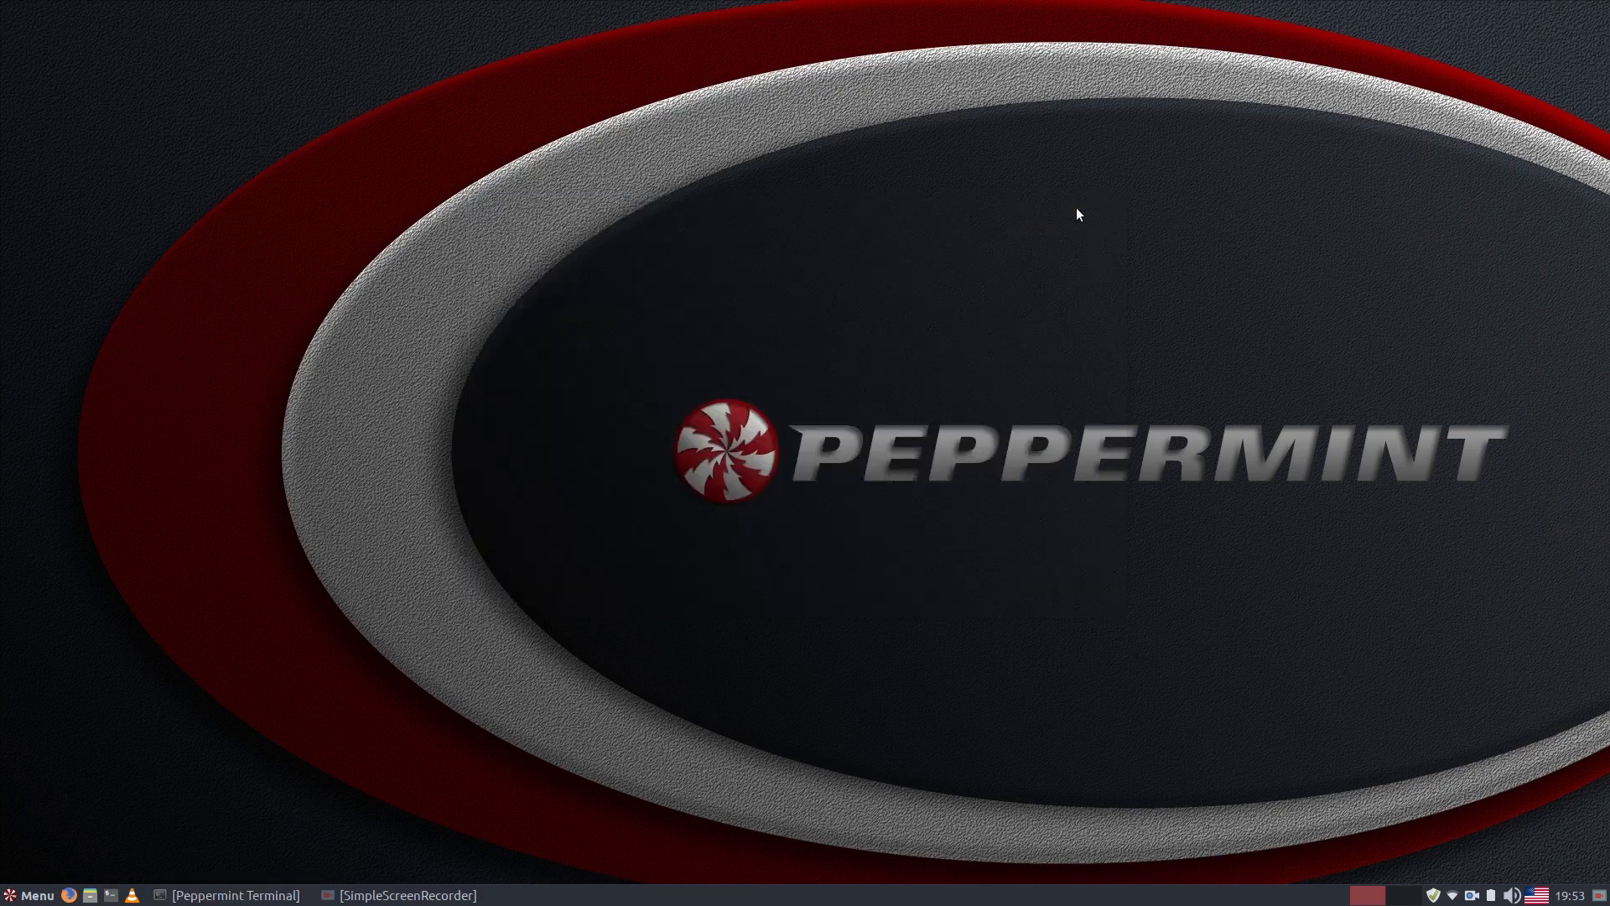
click(31, 897)
click(52, 801)
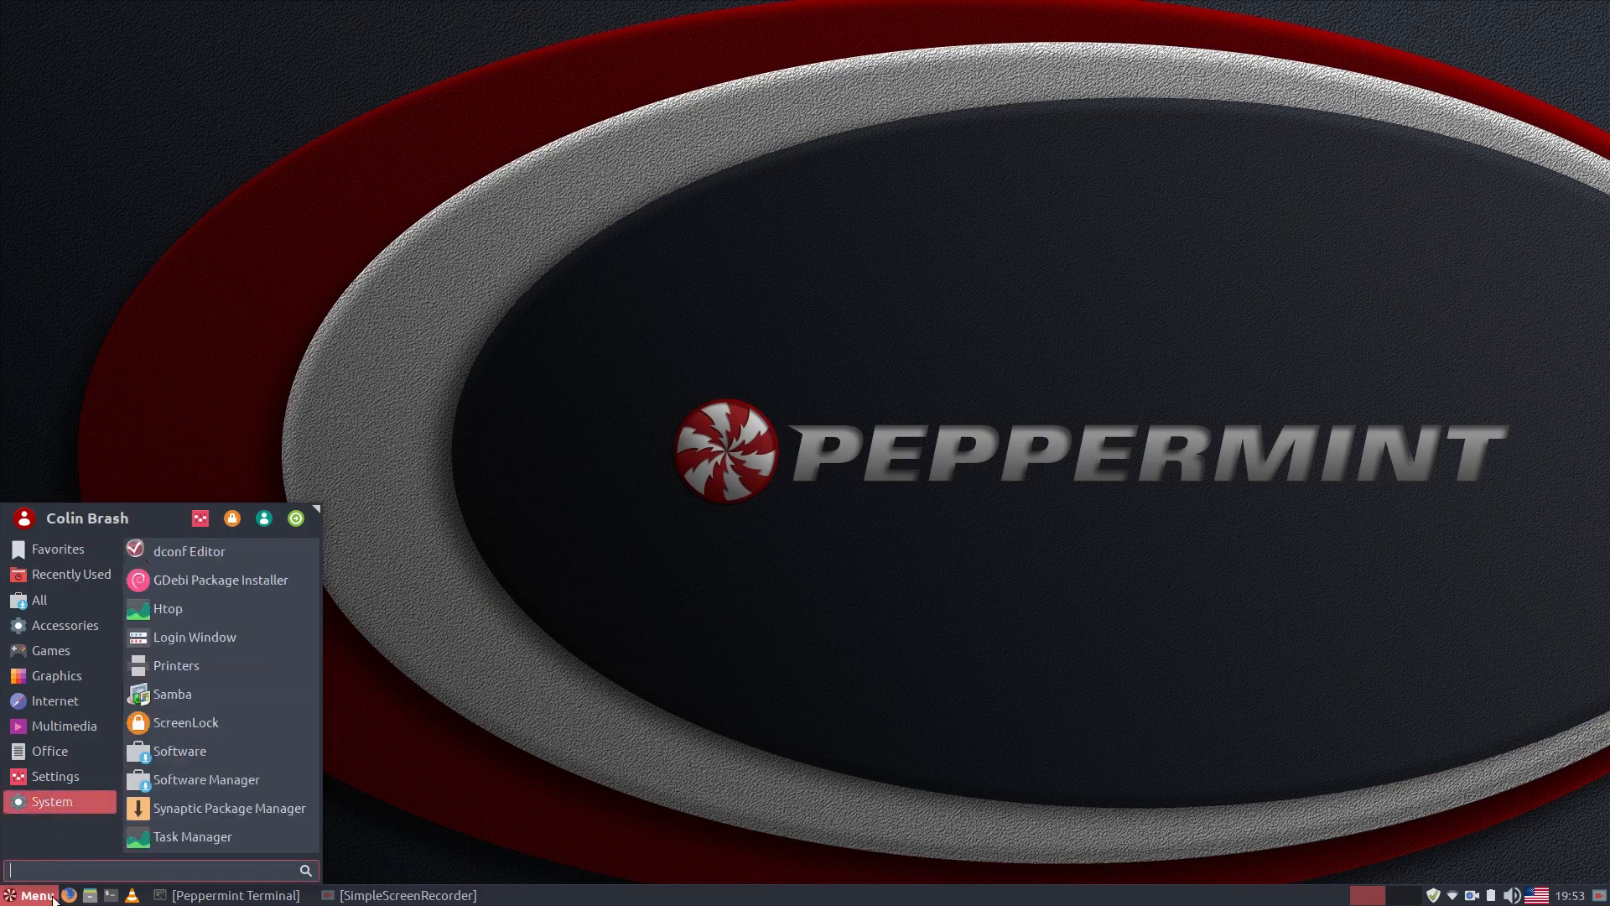
text(ht)
click(52, 896)
click(52, 897)
mouse_move(83, 622)
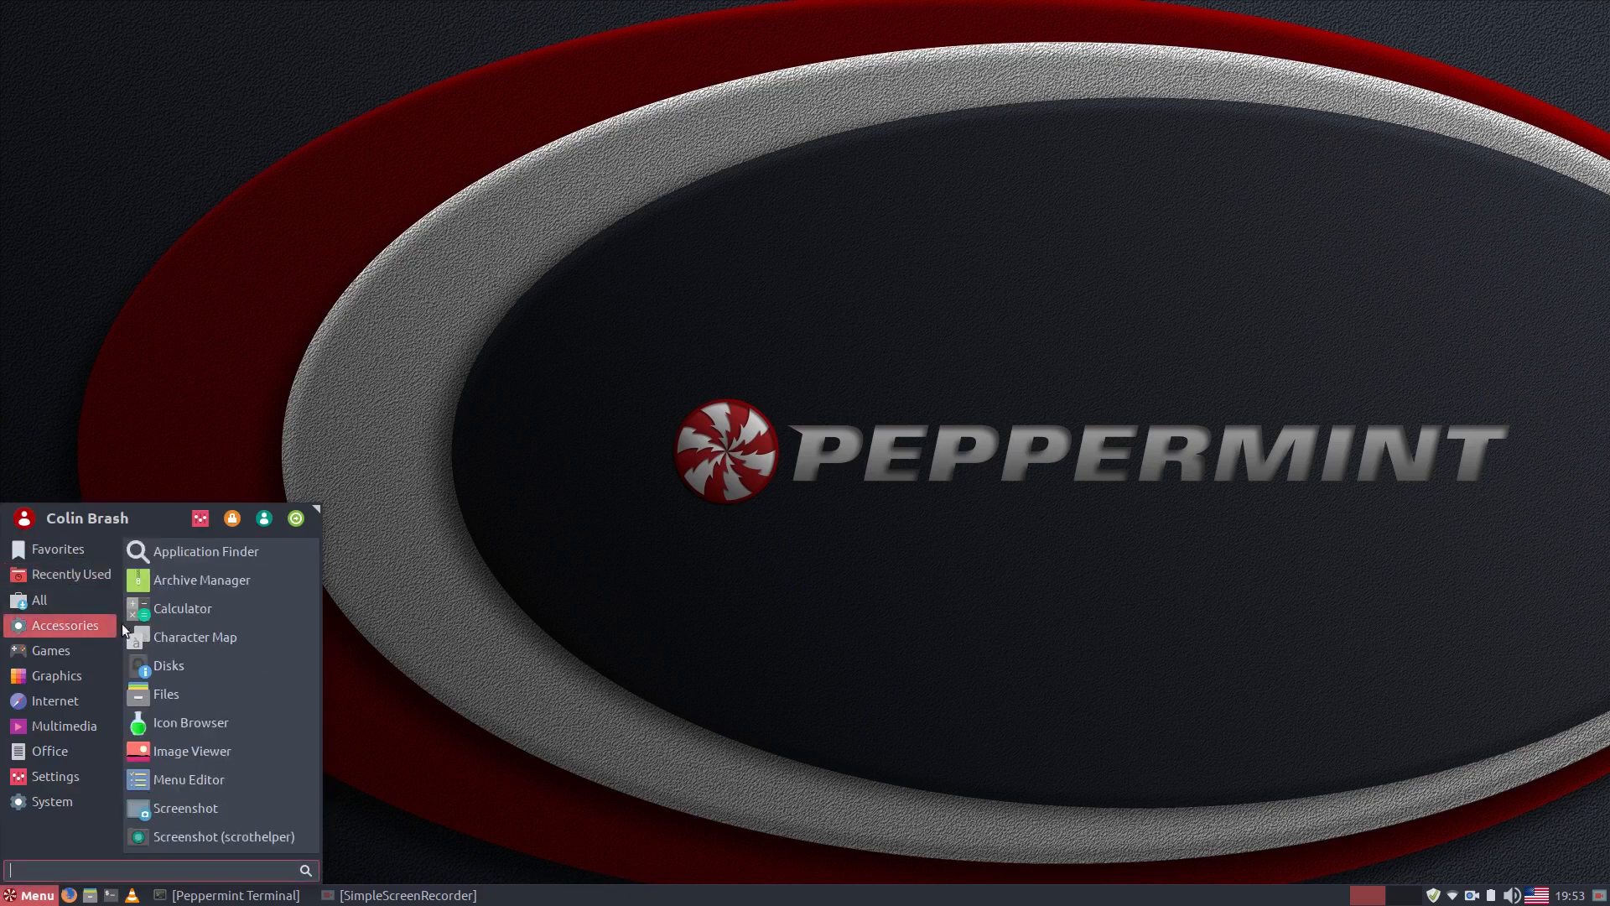
scroll(208, 730, down, 3)
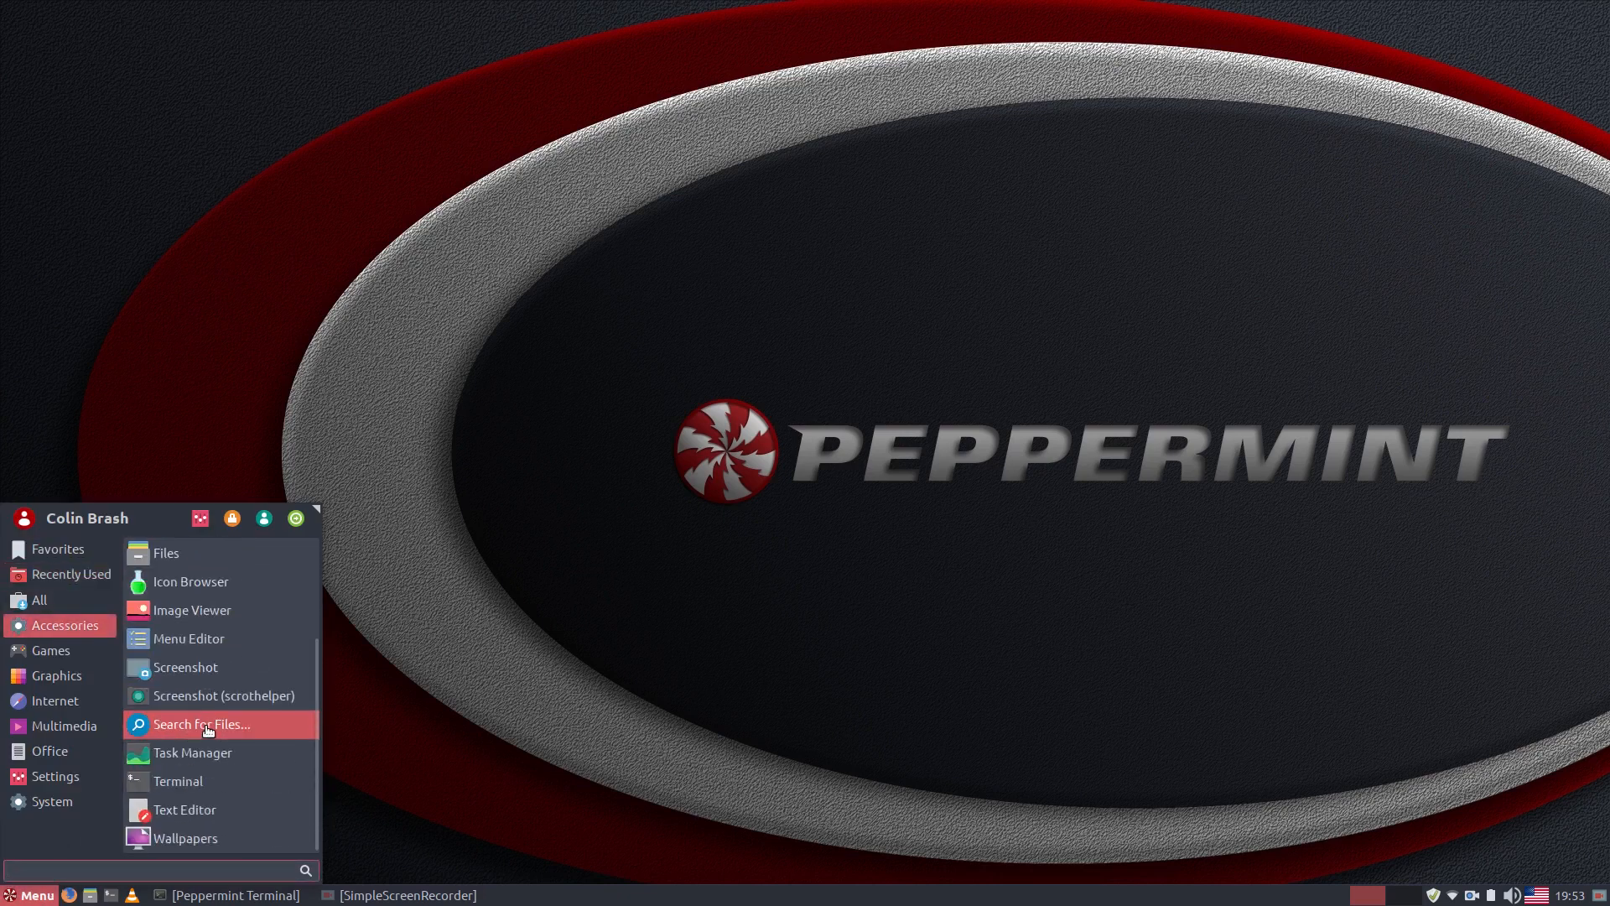
click(192, 781)
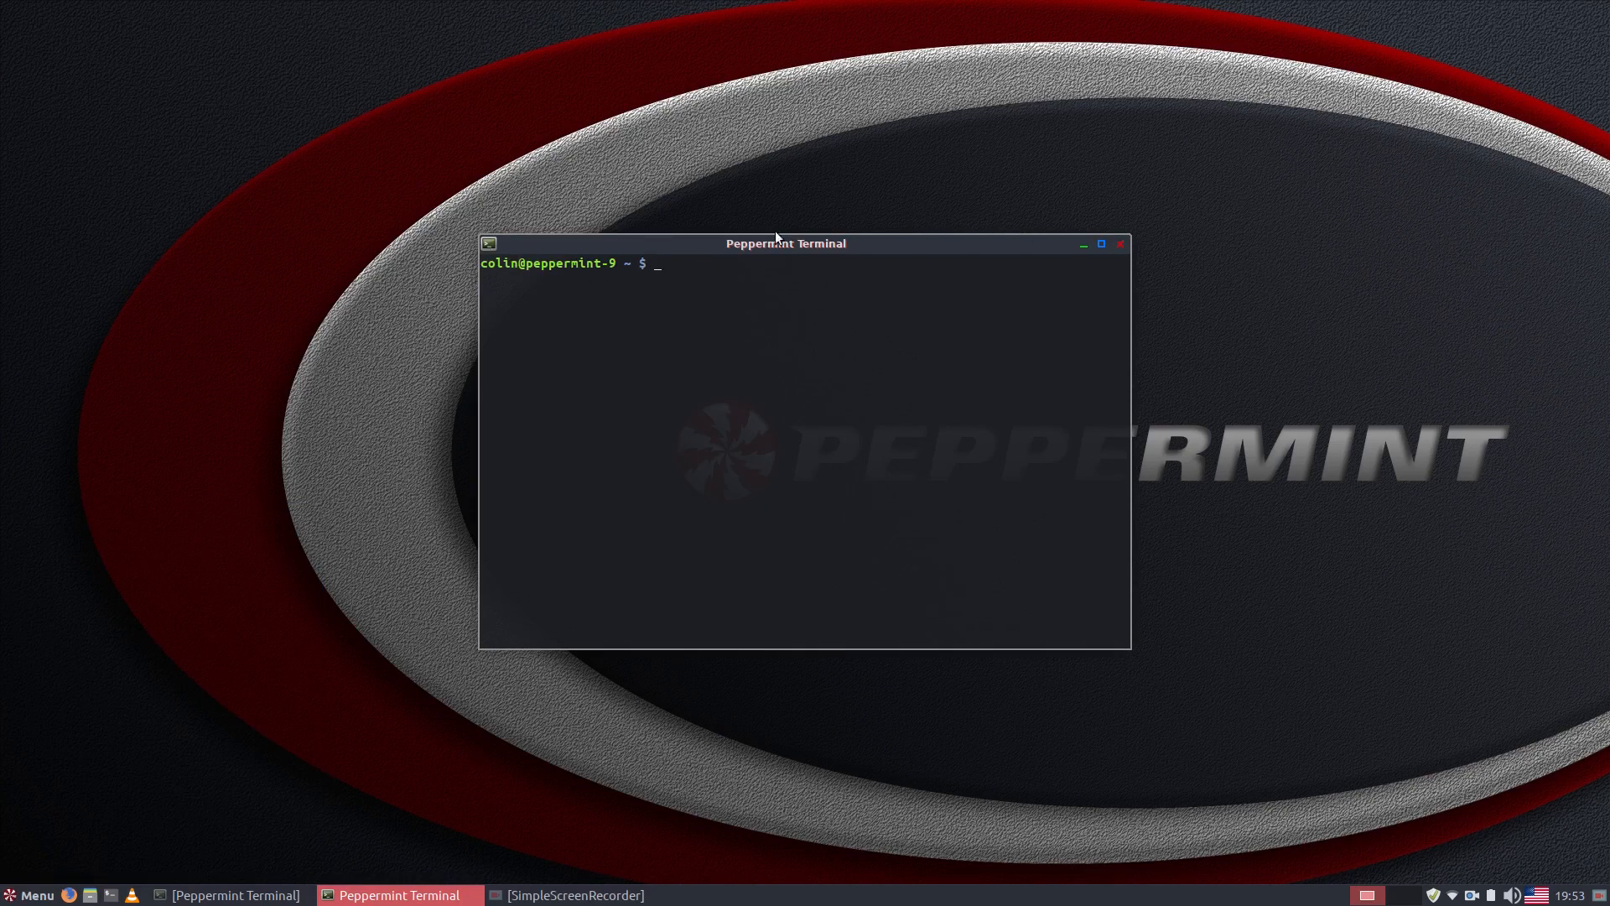
click(490, 244)
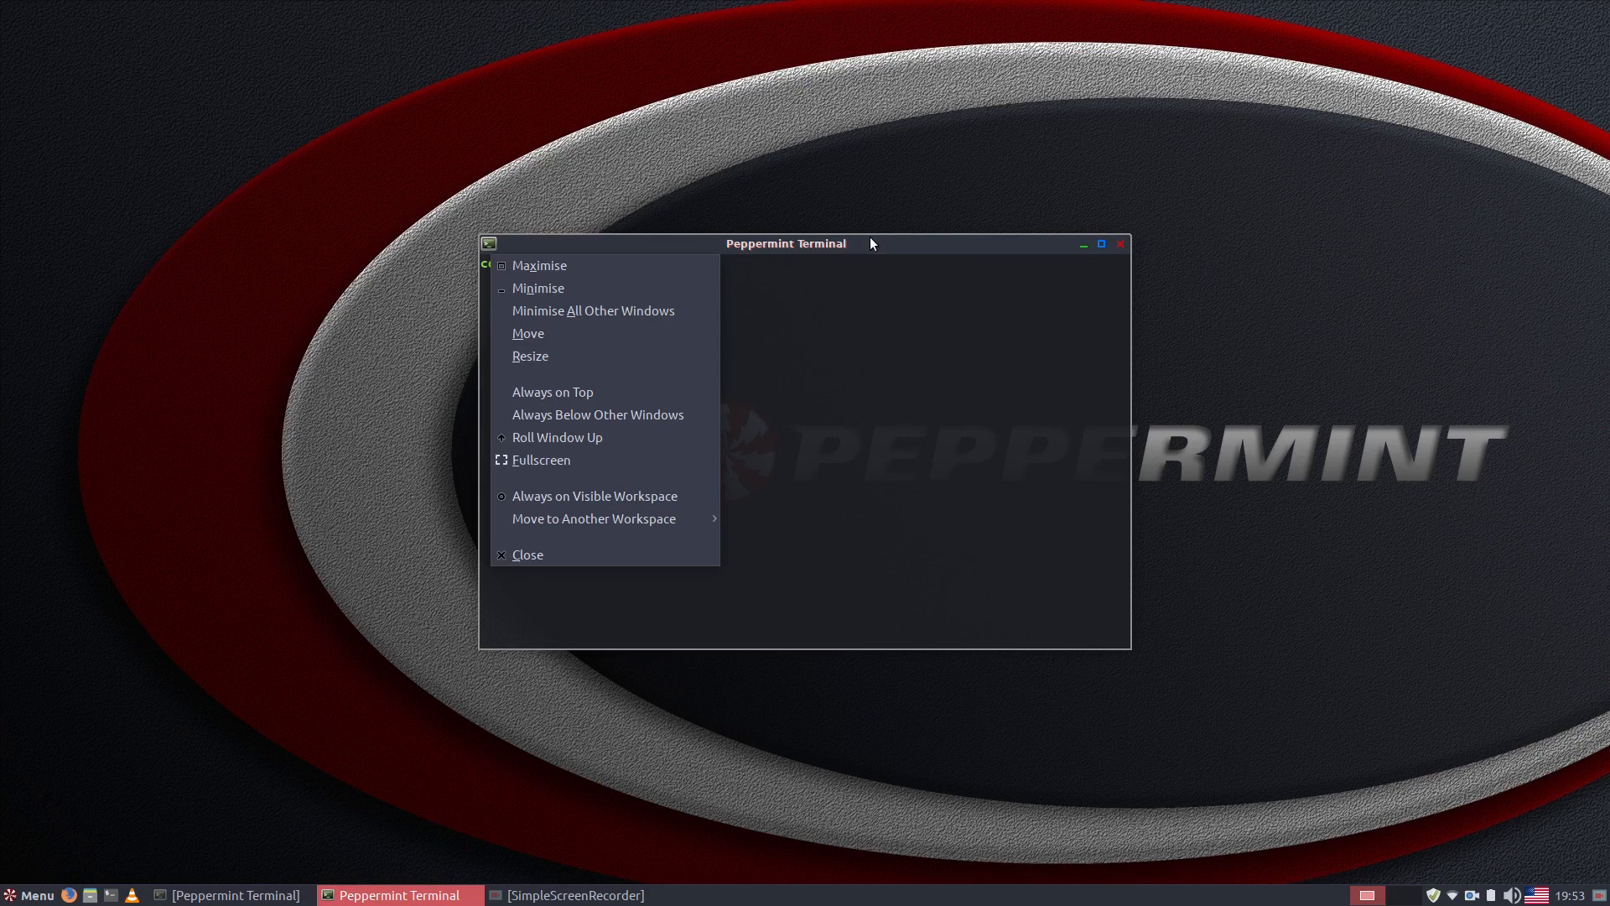
click(869, 238)
right_click(925, 248)
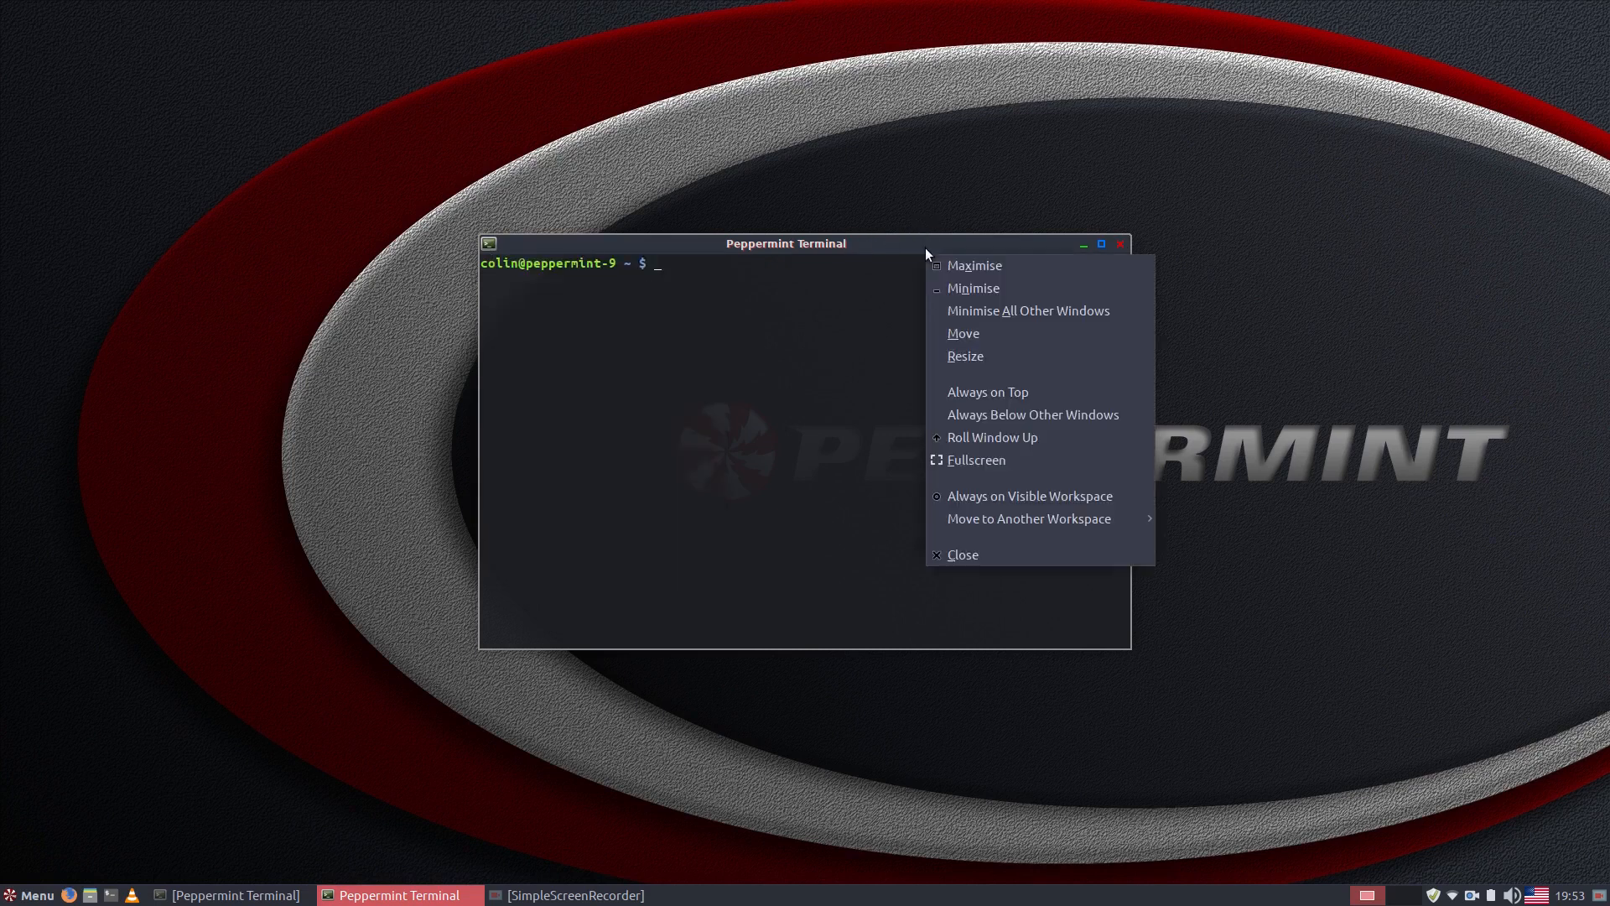
click(849, 292)
click(1120, 244)
click(90, 895)
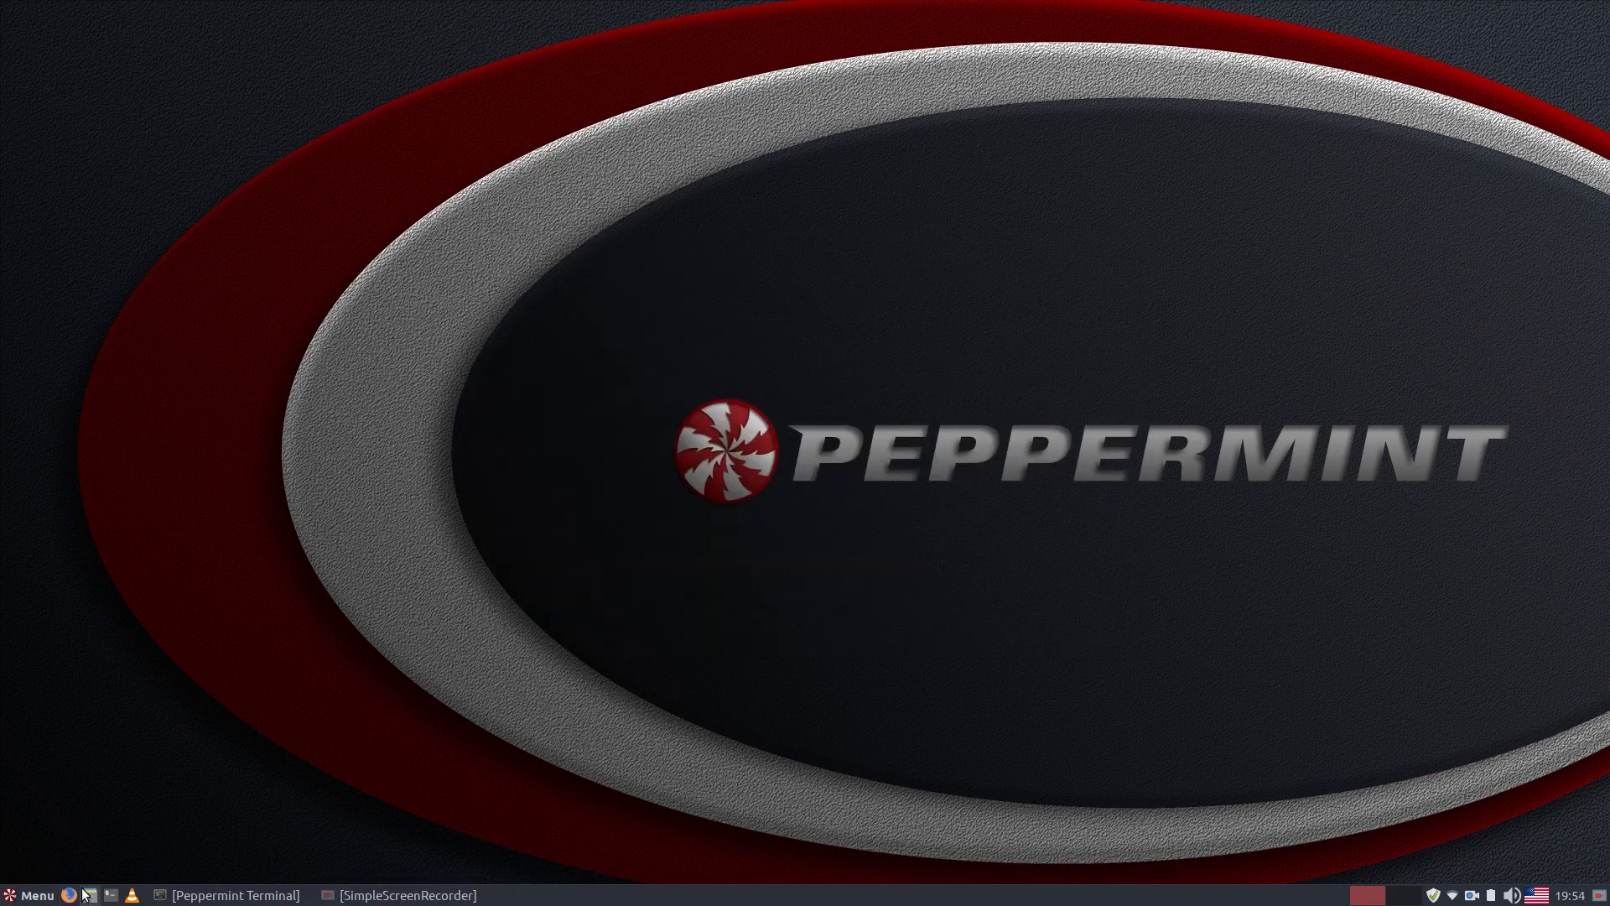
click(536, 472)
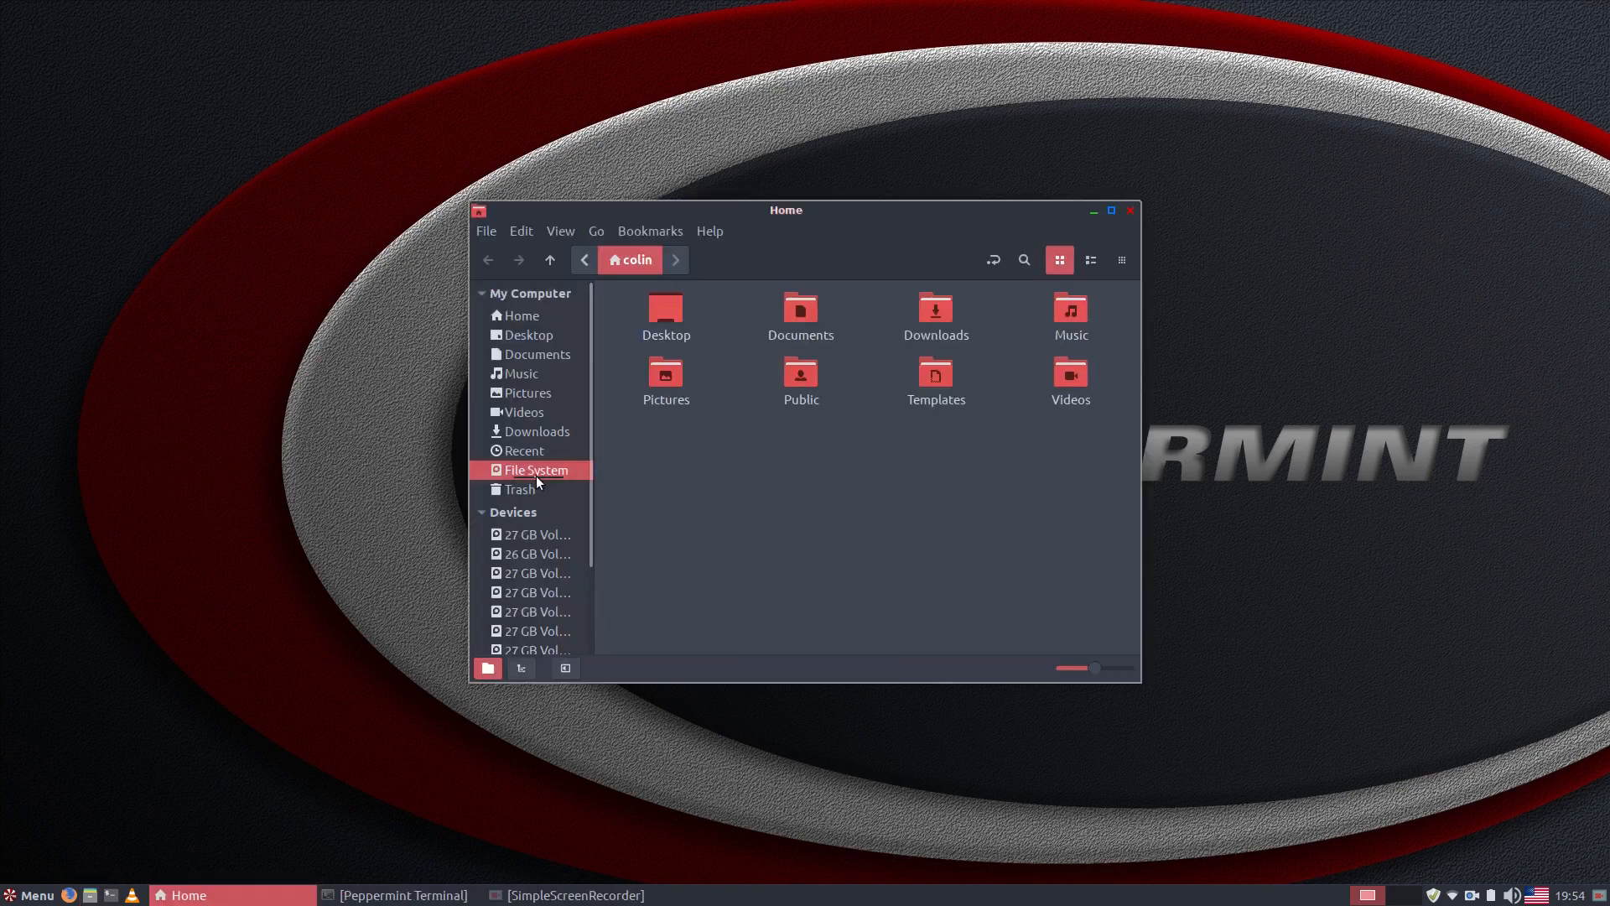
double_click(1079, 565)
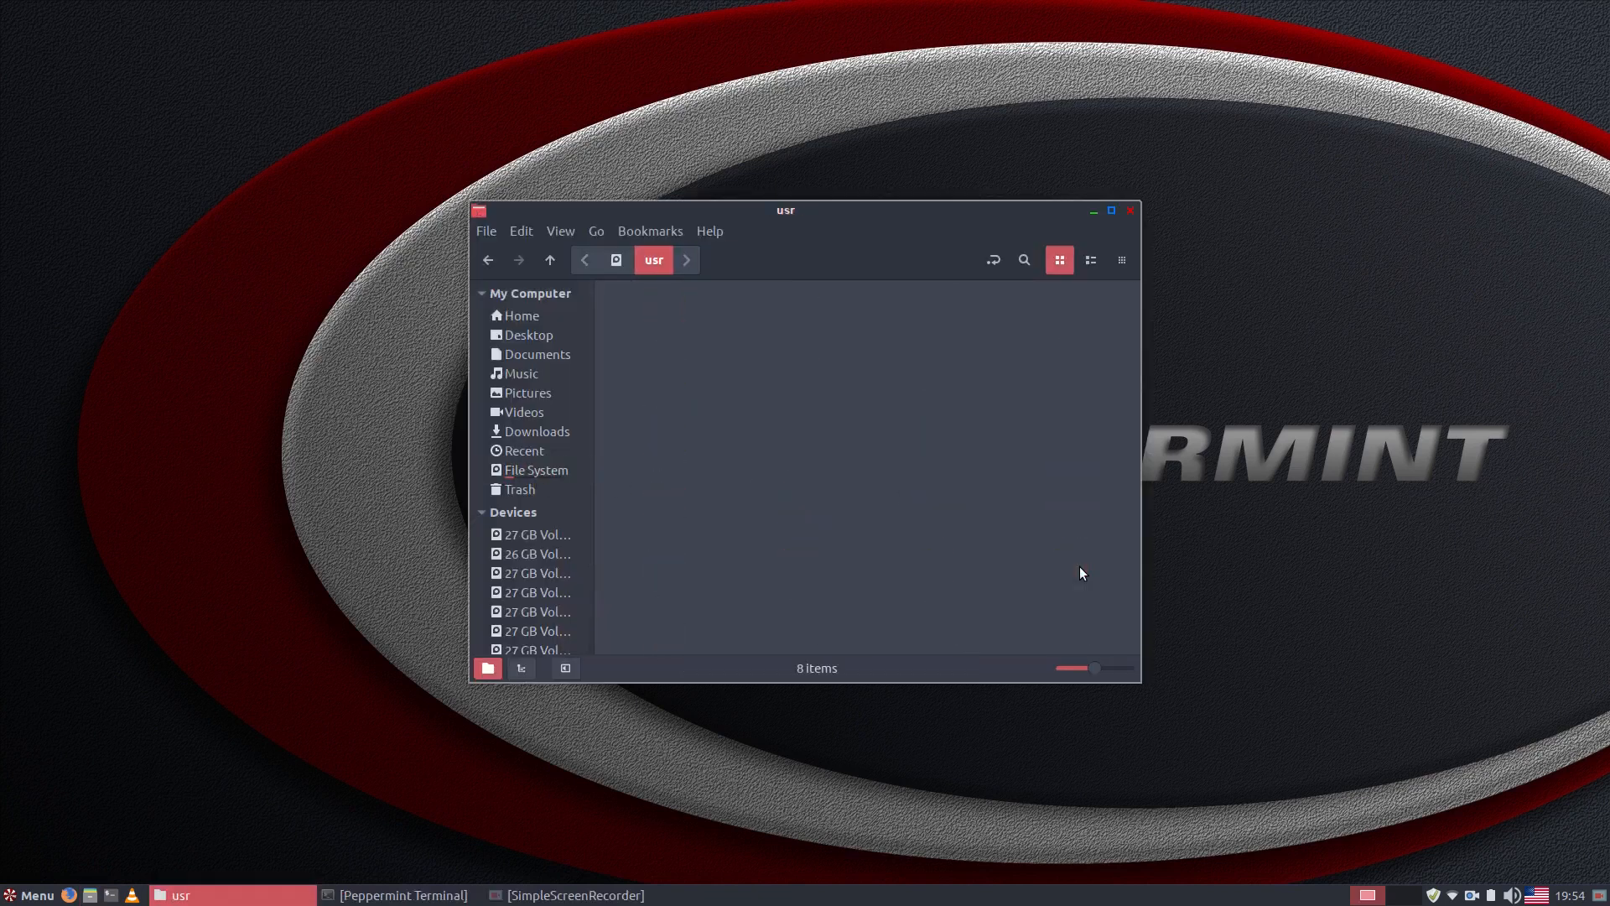
double_click(935, 374)
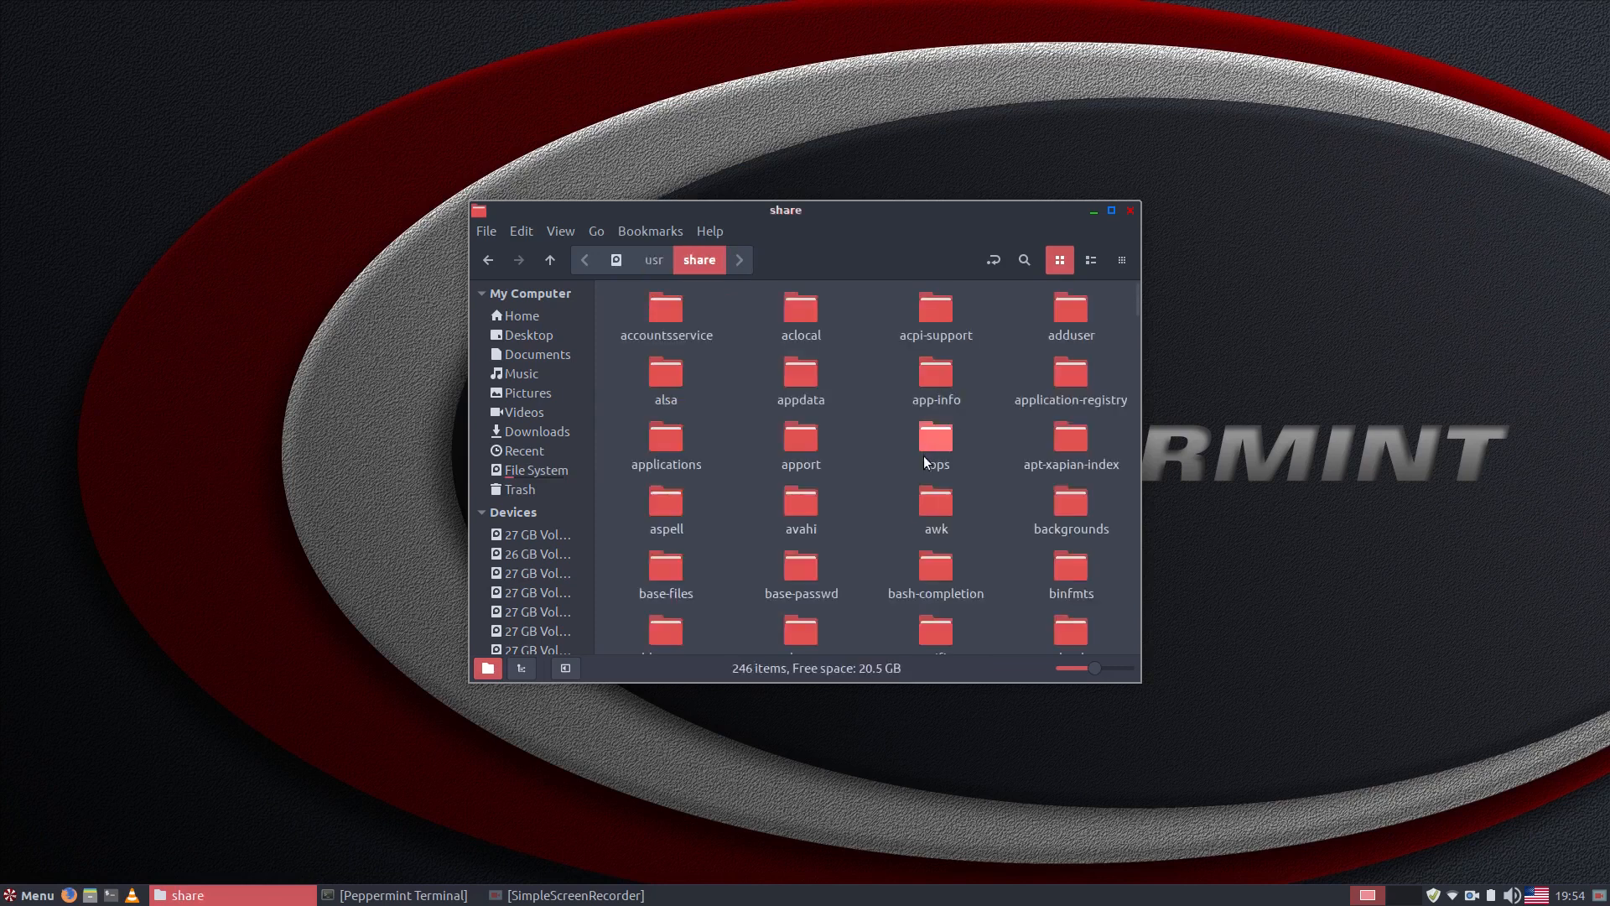
double_click(662, 444)
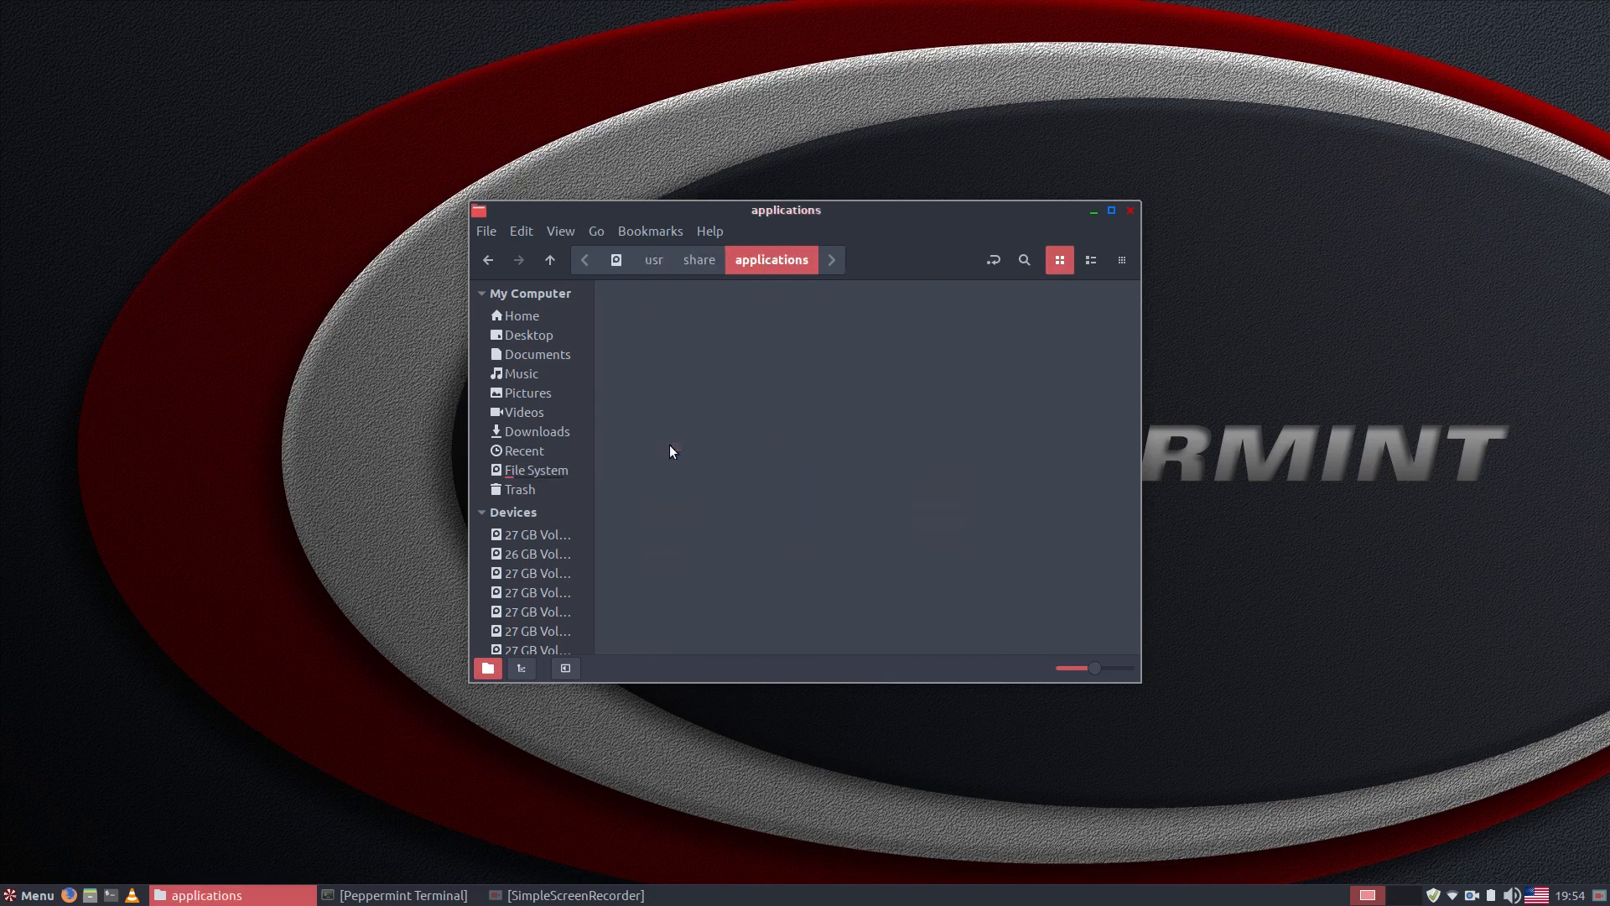
scroll(855, 418, down, 3)
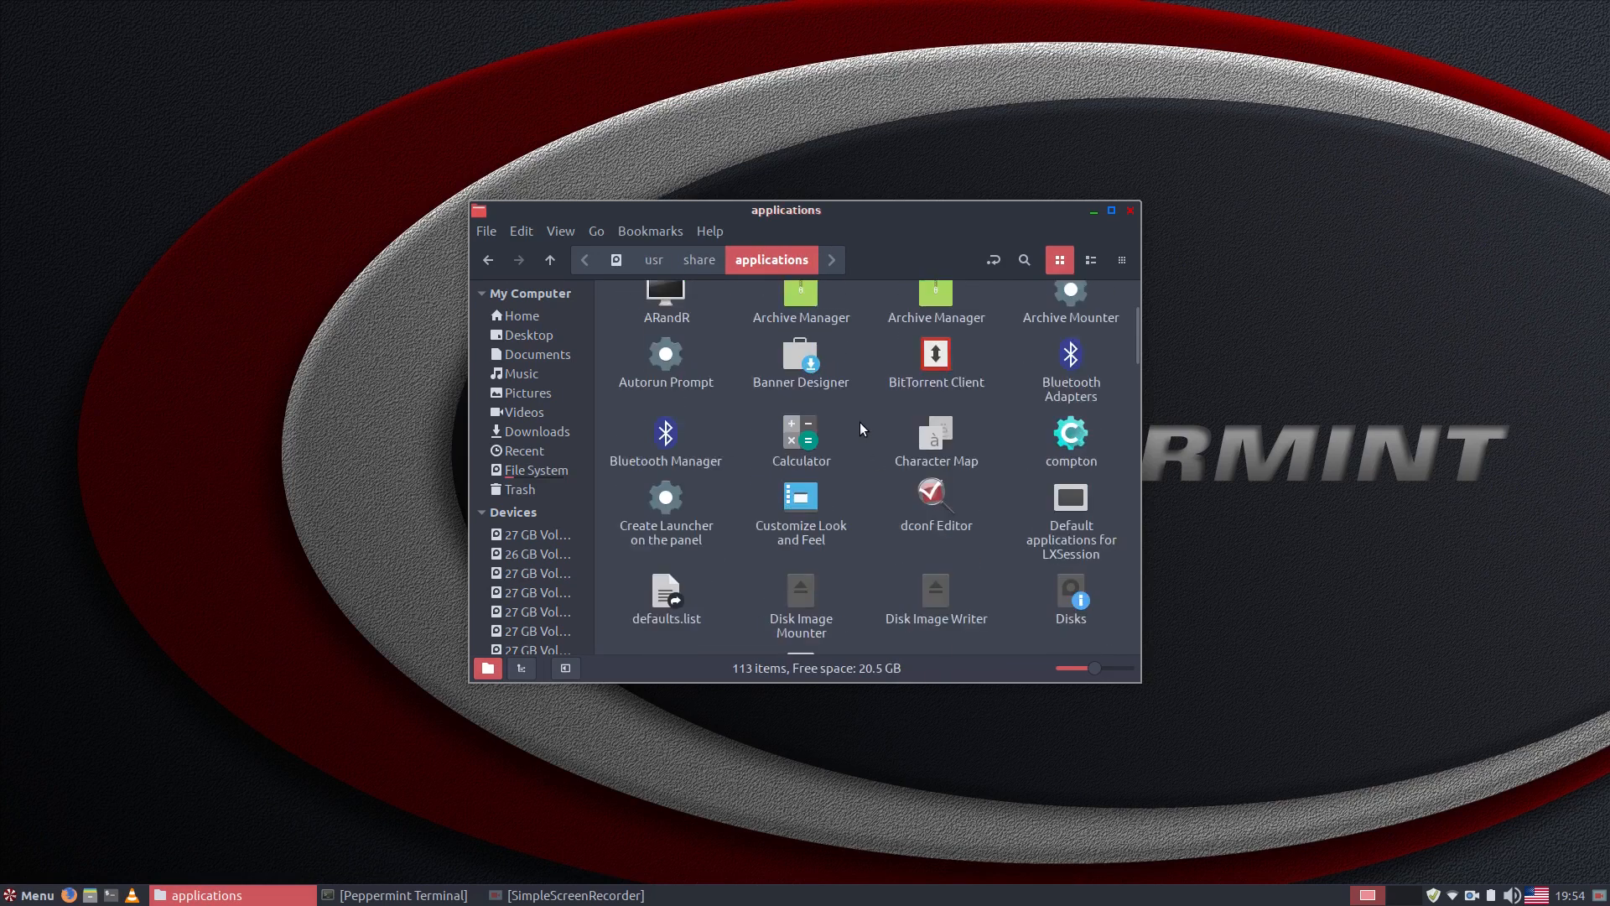
scroll(862, 428, down, 5)
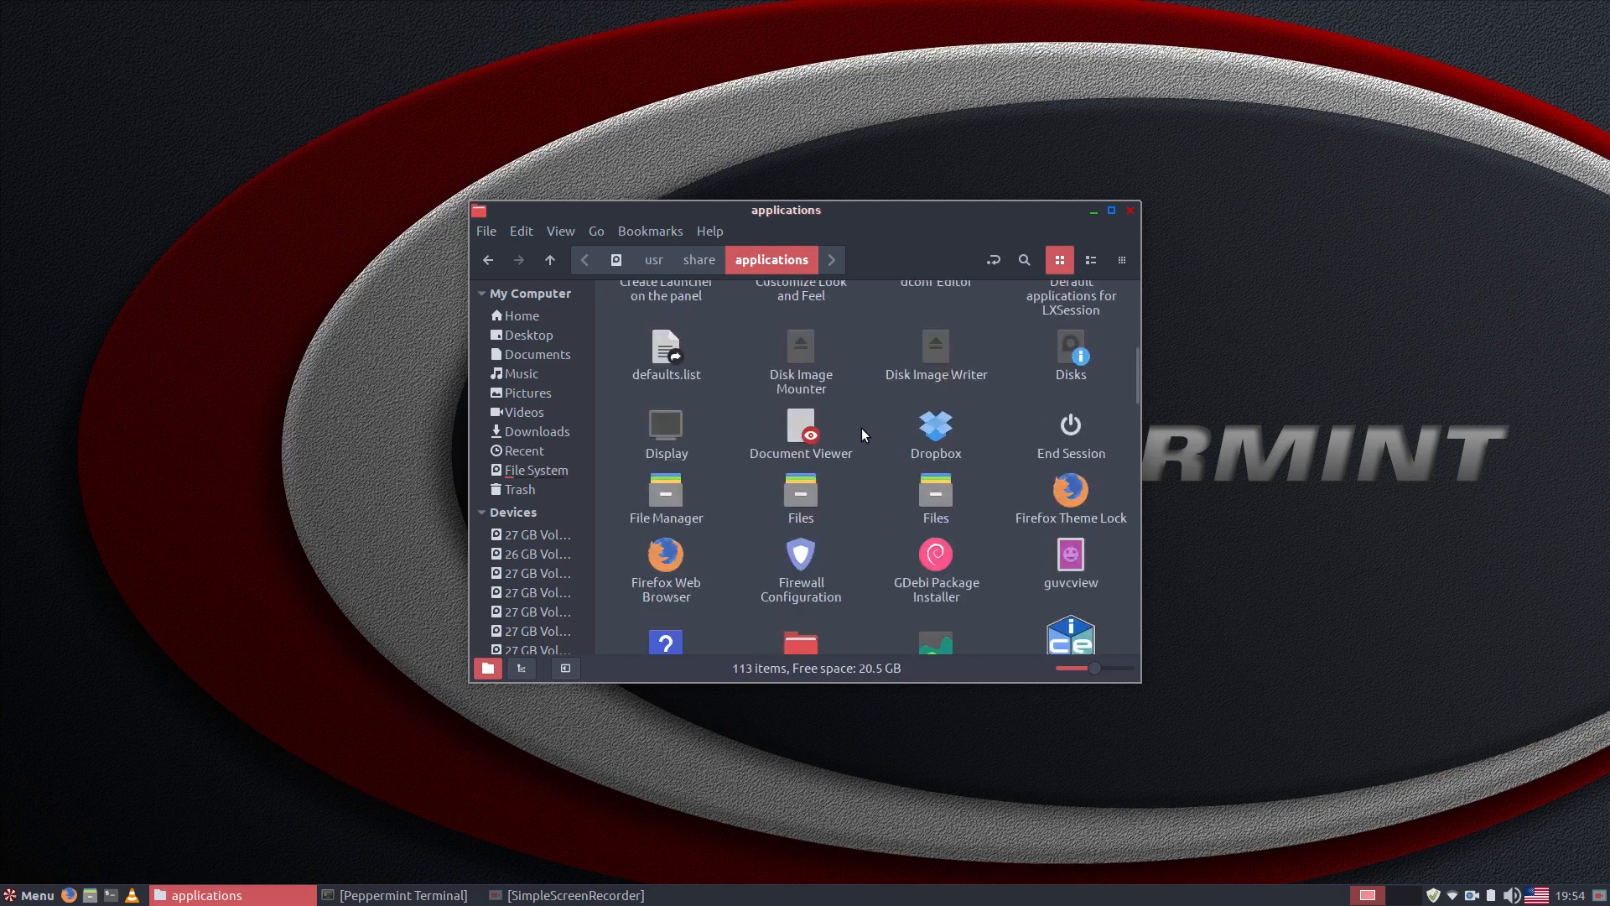
scroll(864, 430, down, 6)
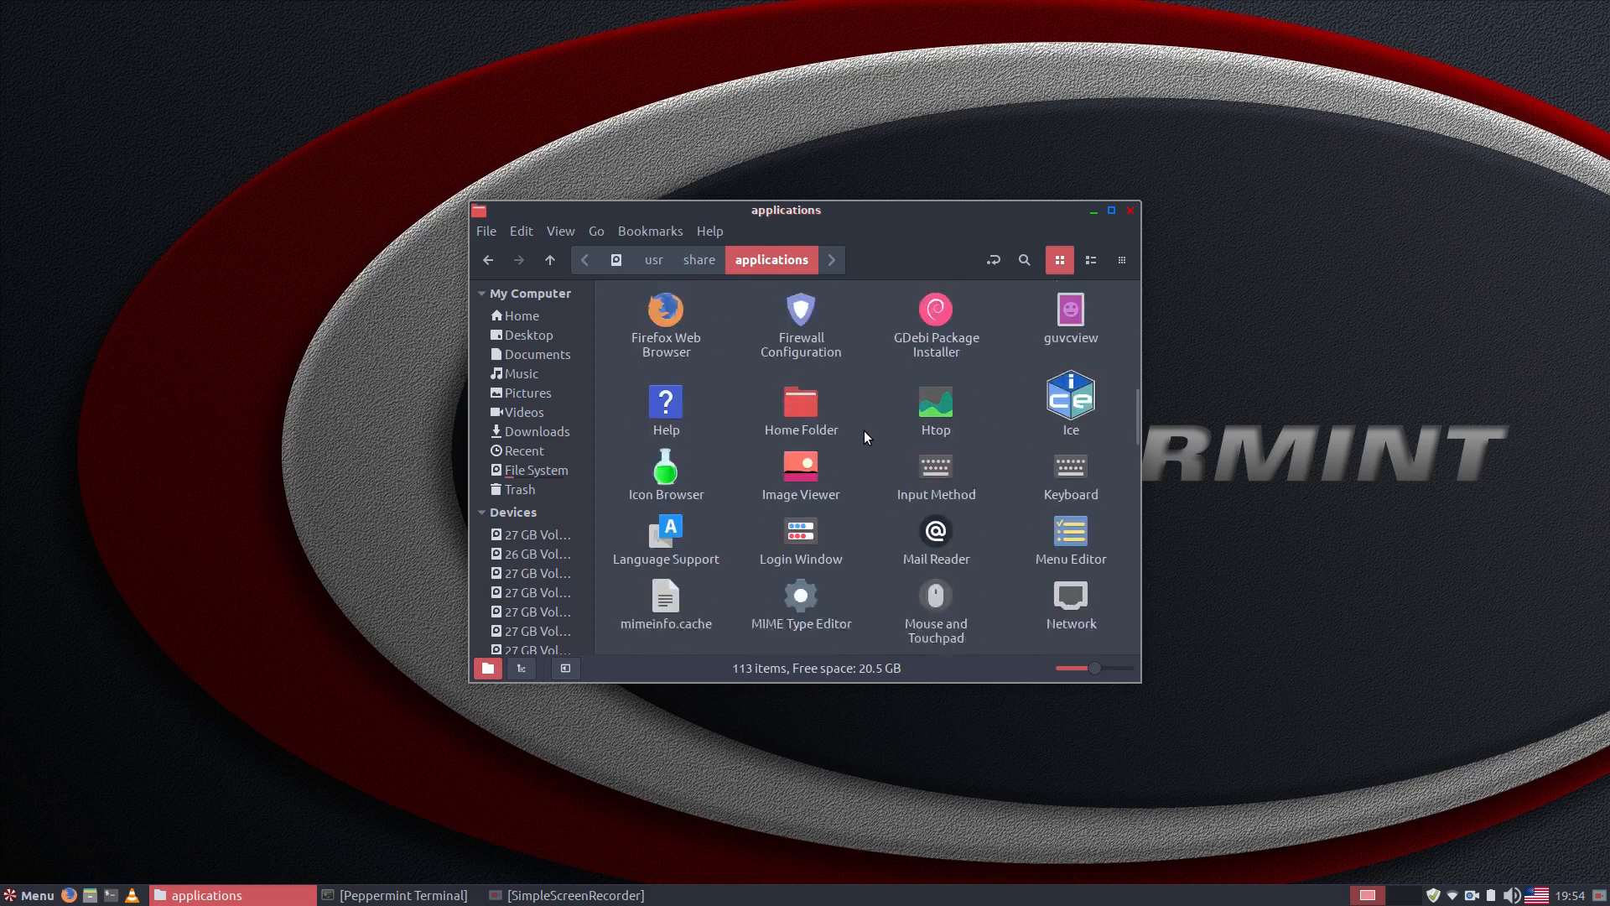
scroll(864, 431, down, 5)
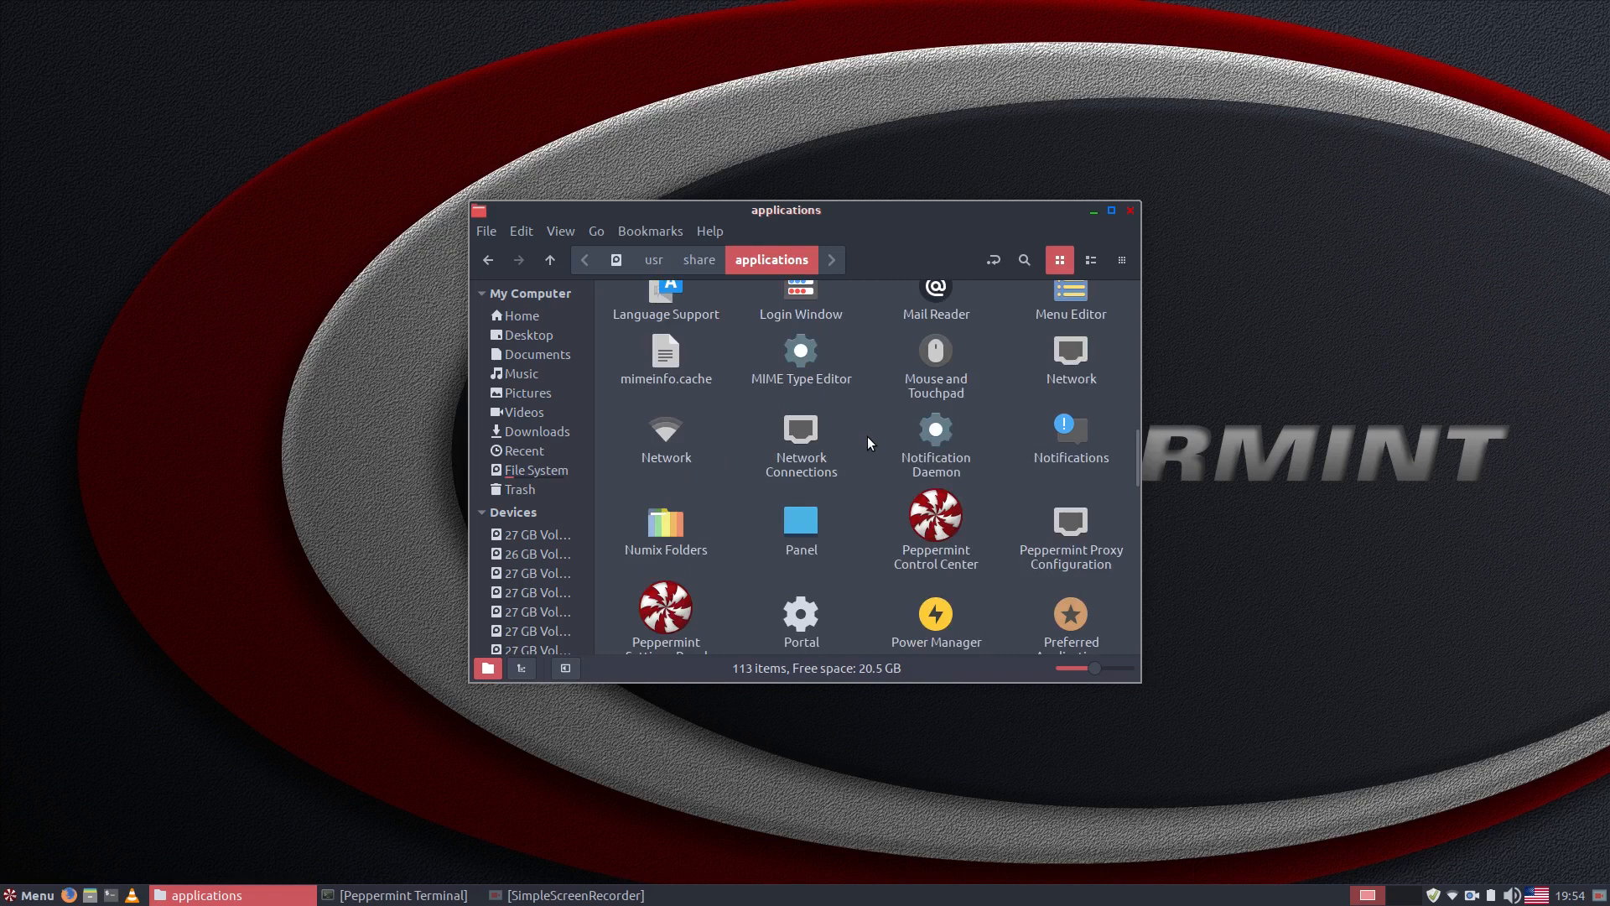
scroll(871, 447, down, 8)
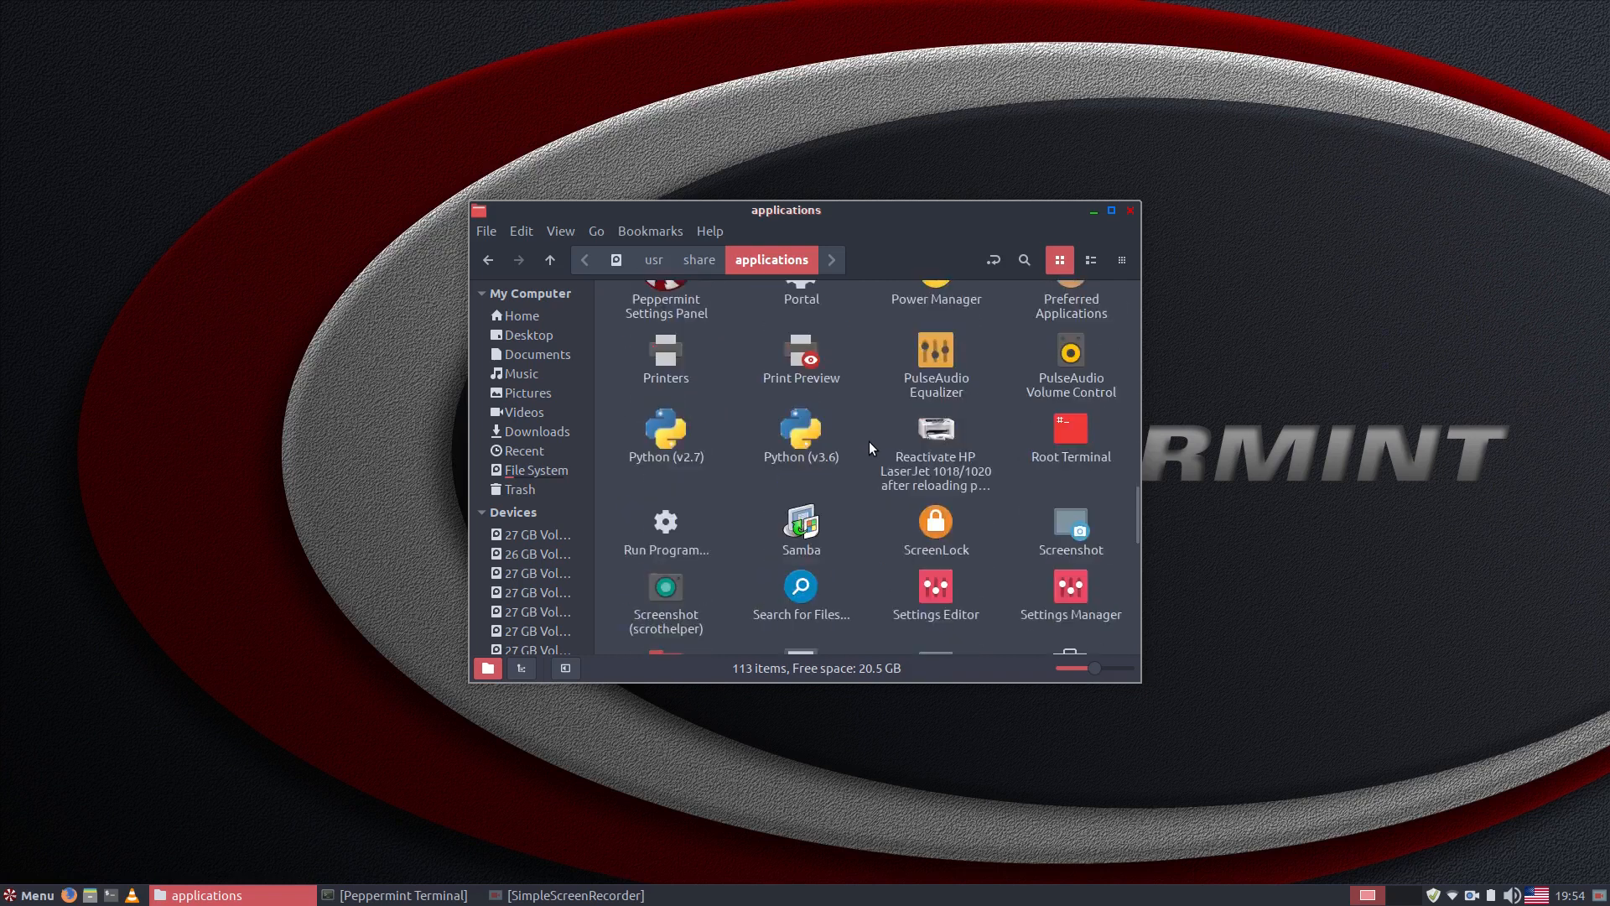
scroll(869, 442, down, 1)
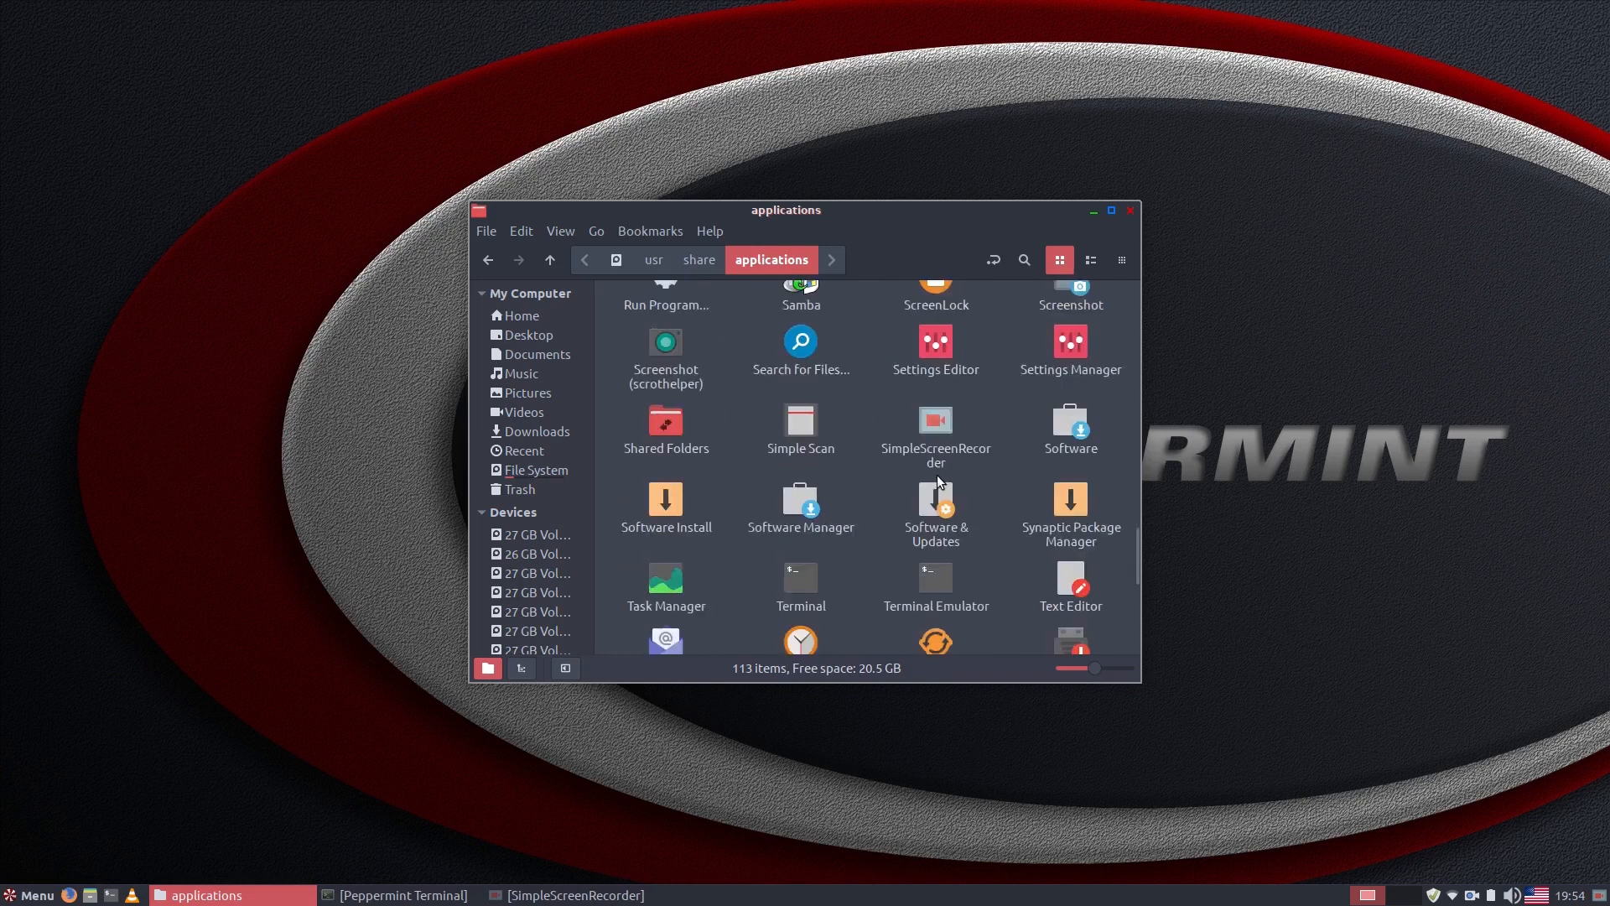
right_click(798, 570)
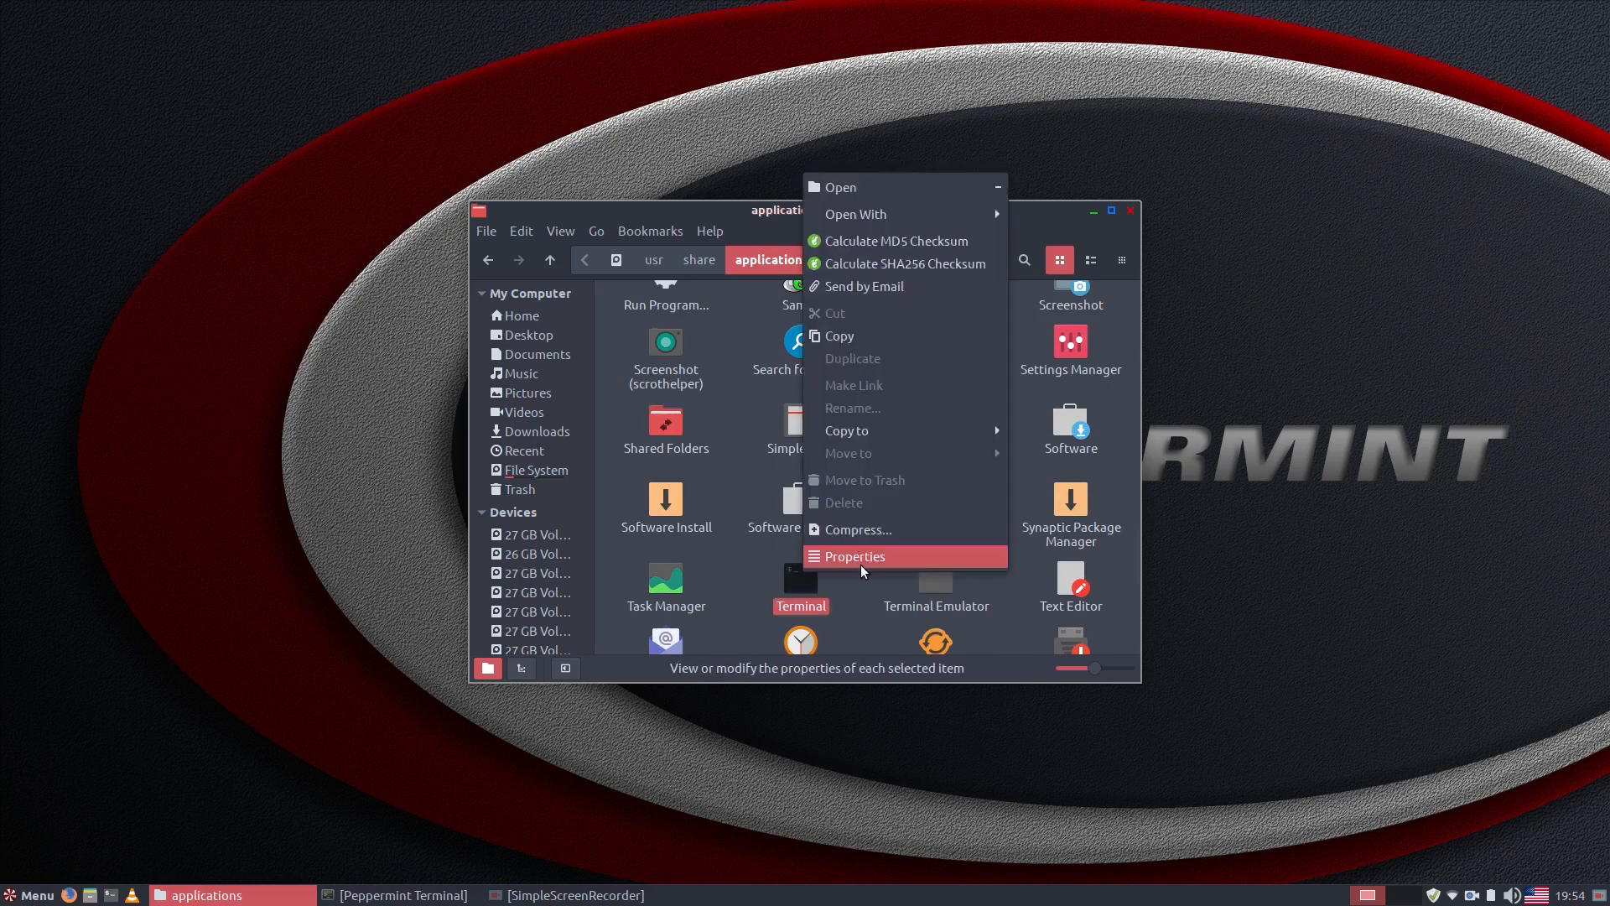
click(861, 565)
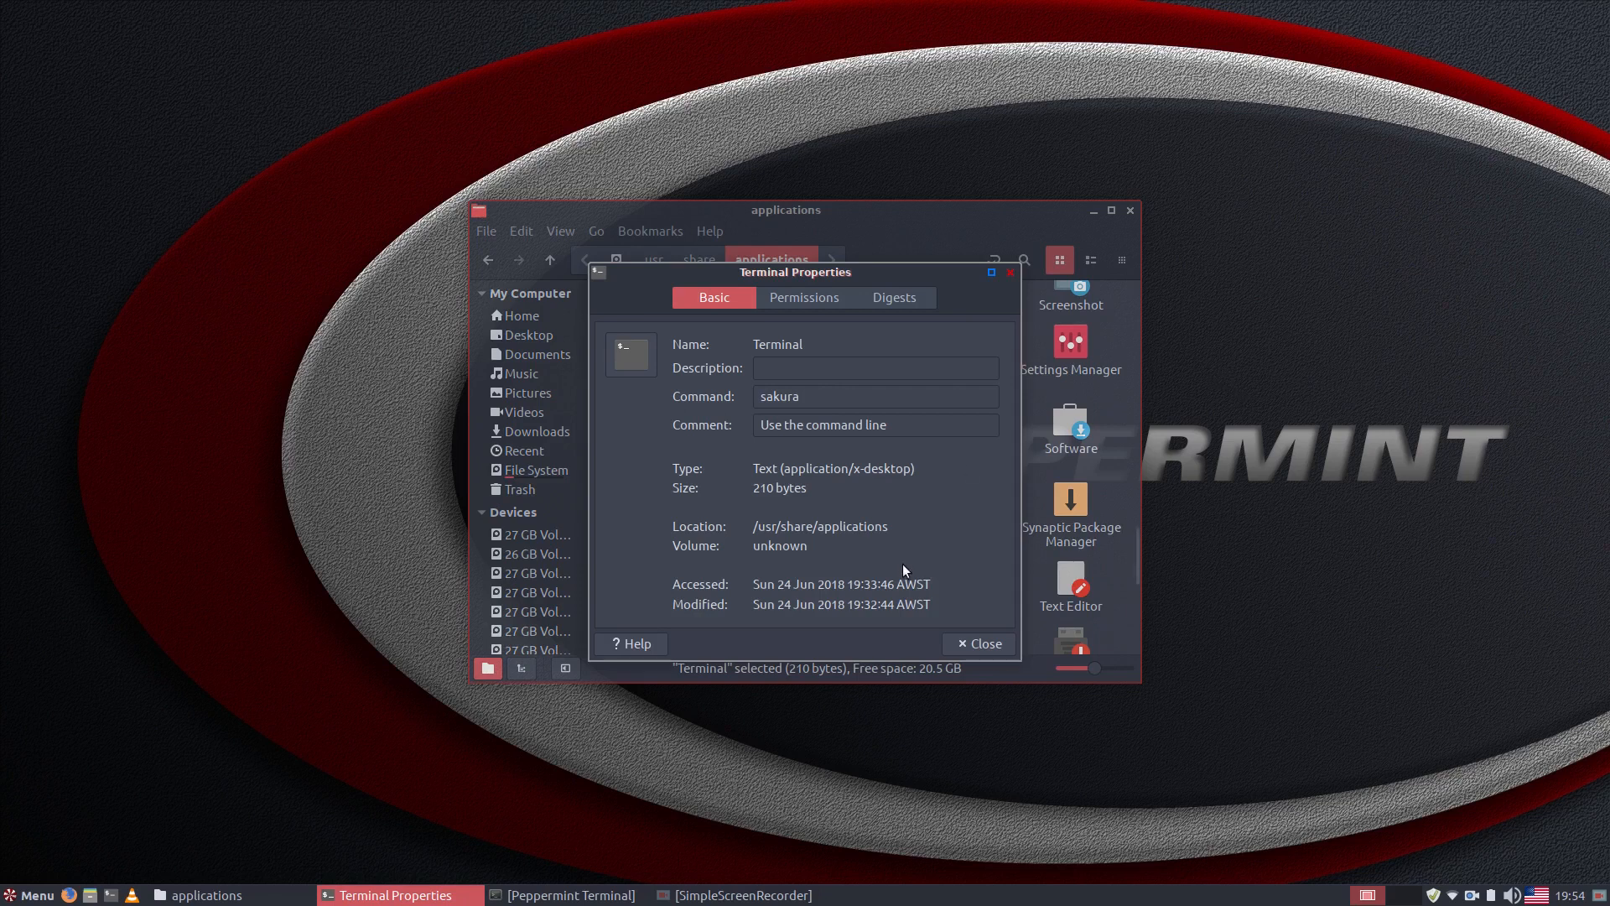
click(968, 642)
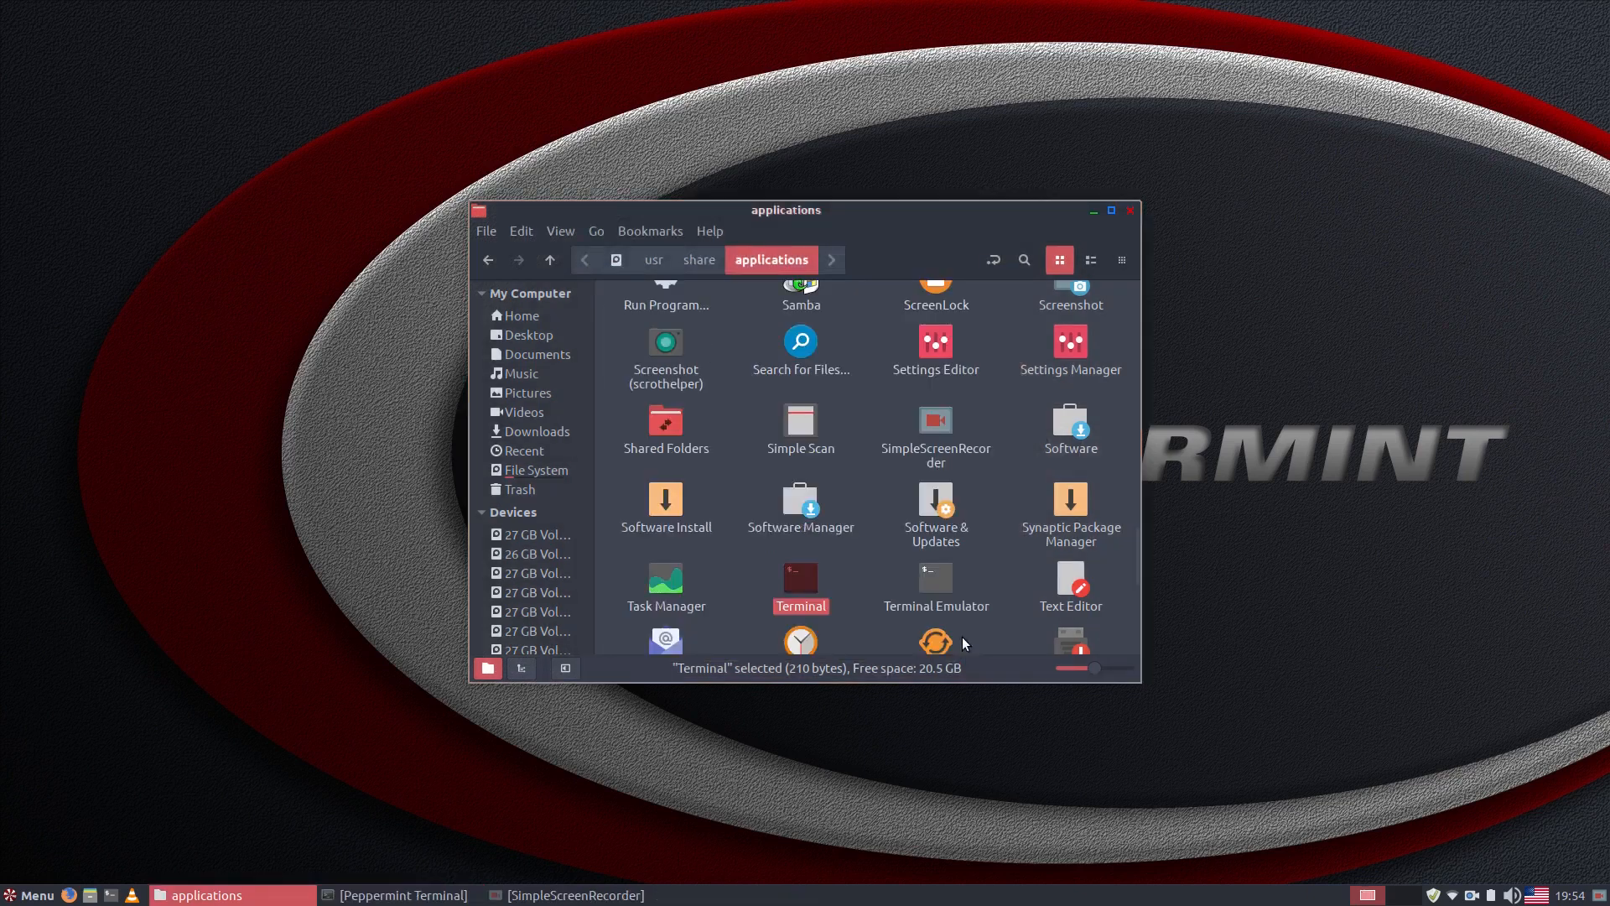
Close the file manager and launch the xed text editor from Accessories
click(1131, 210)
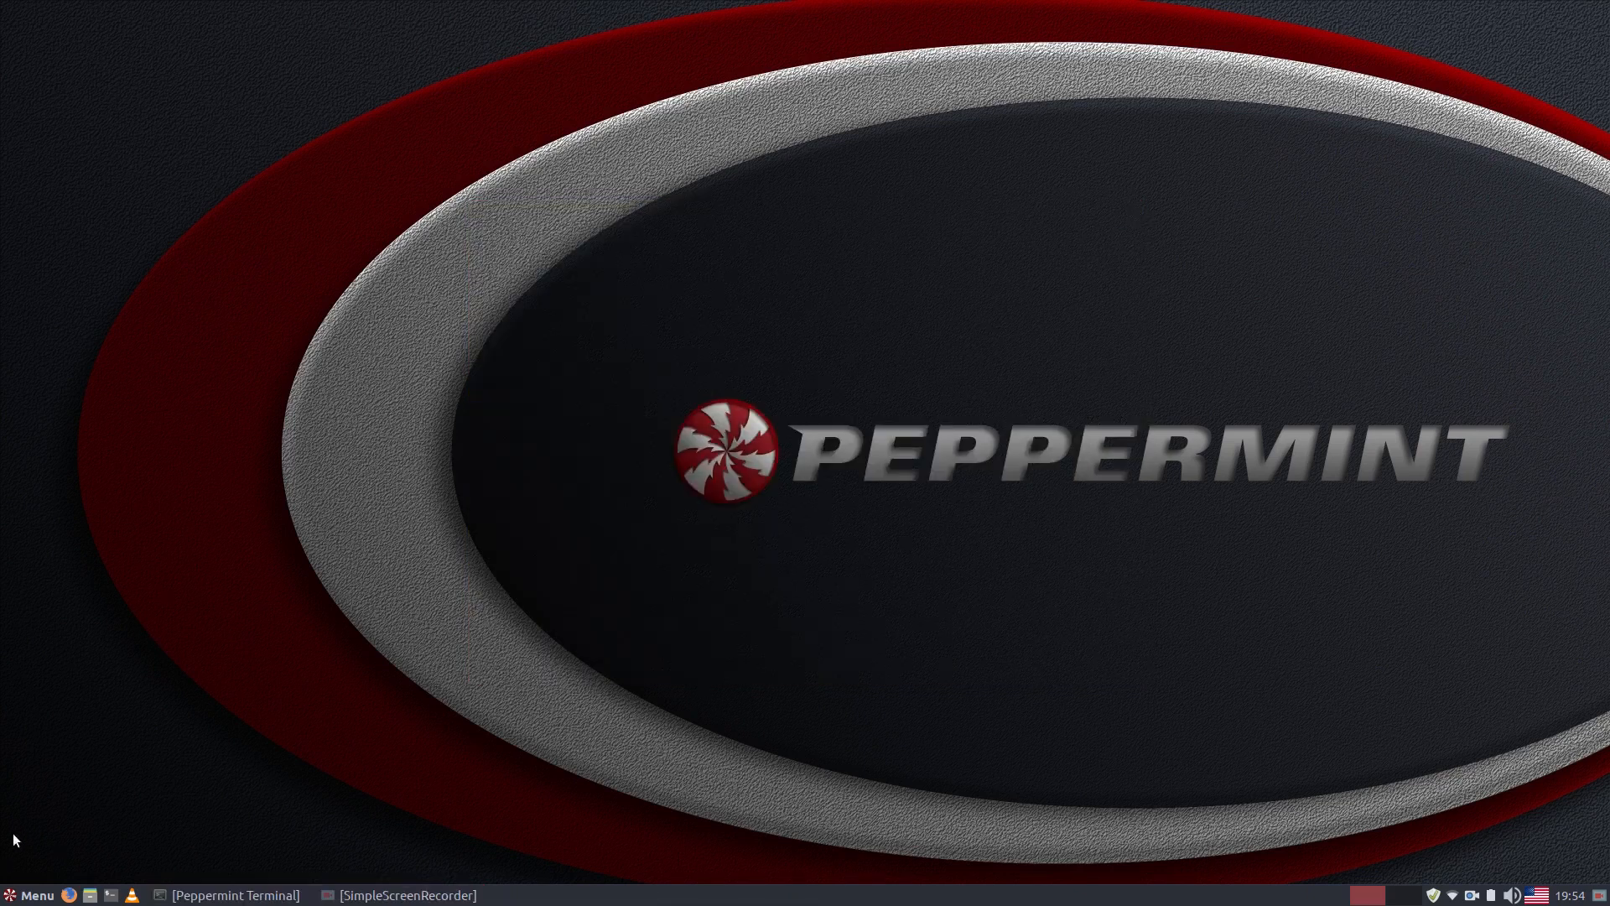
click(25, 897)
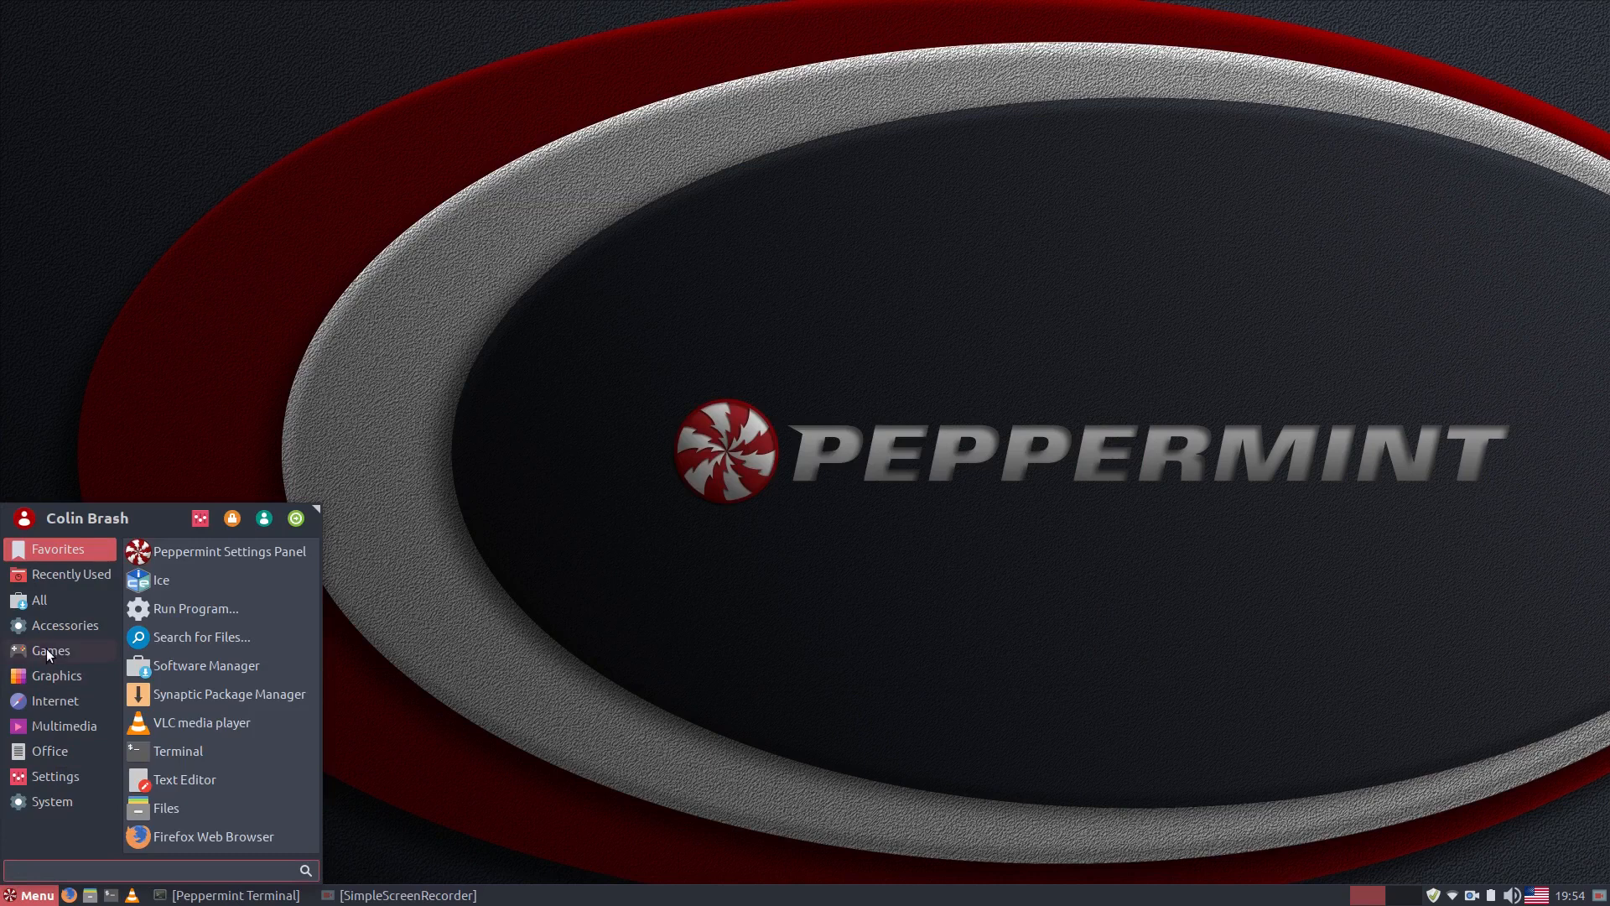
click(52, 625)
scroll(226, 743, down, 3)
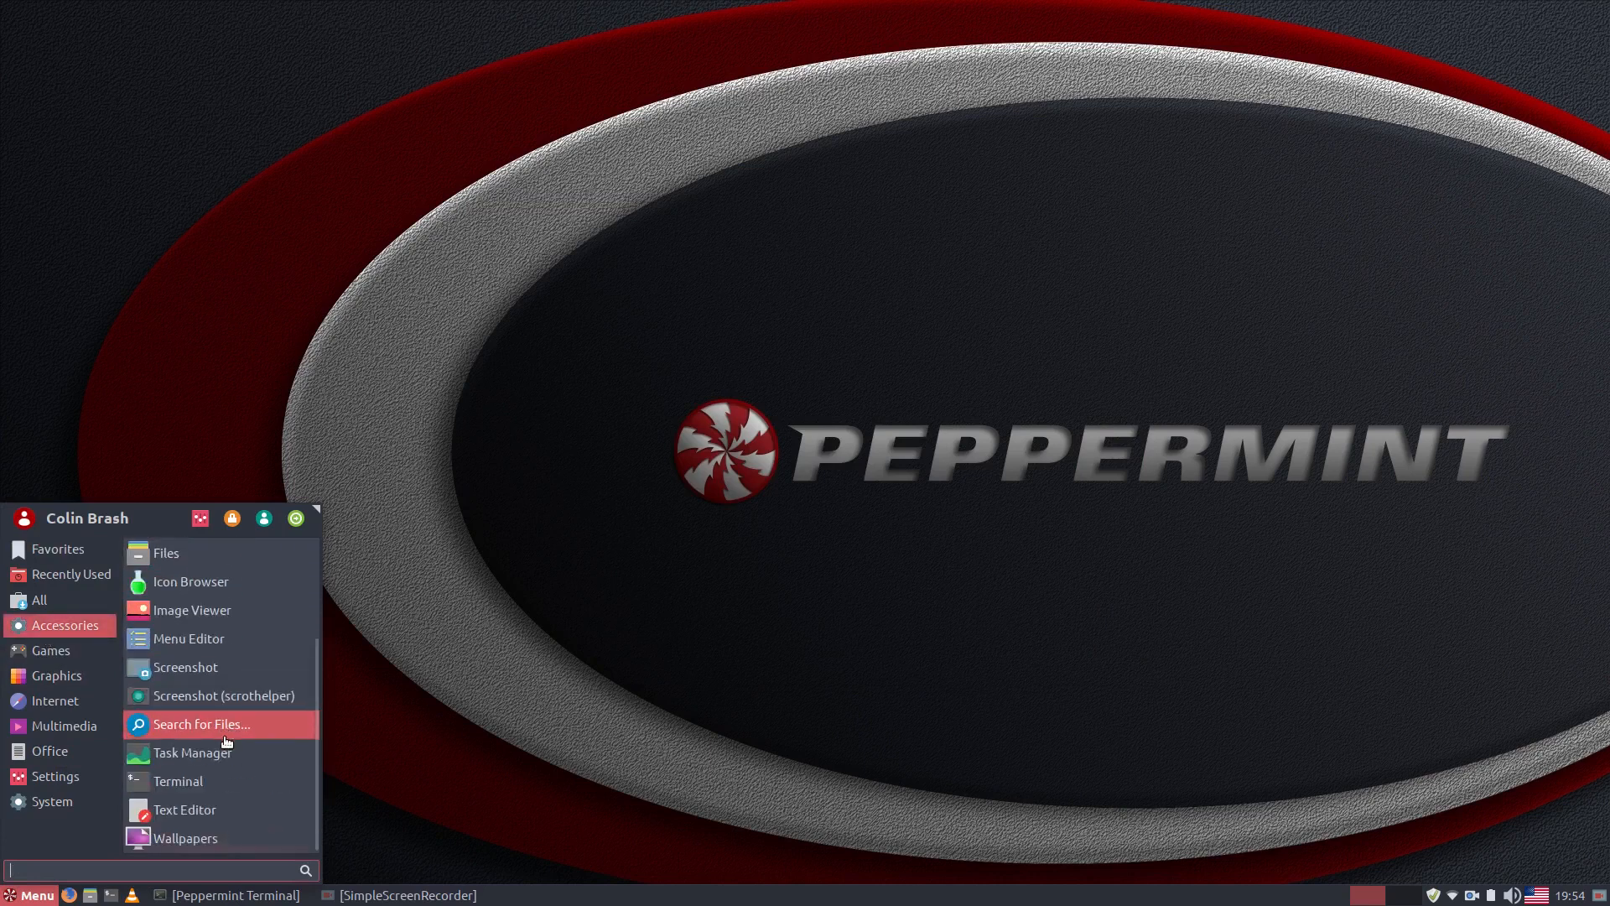
click(209, 815)
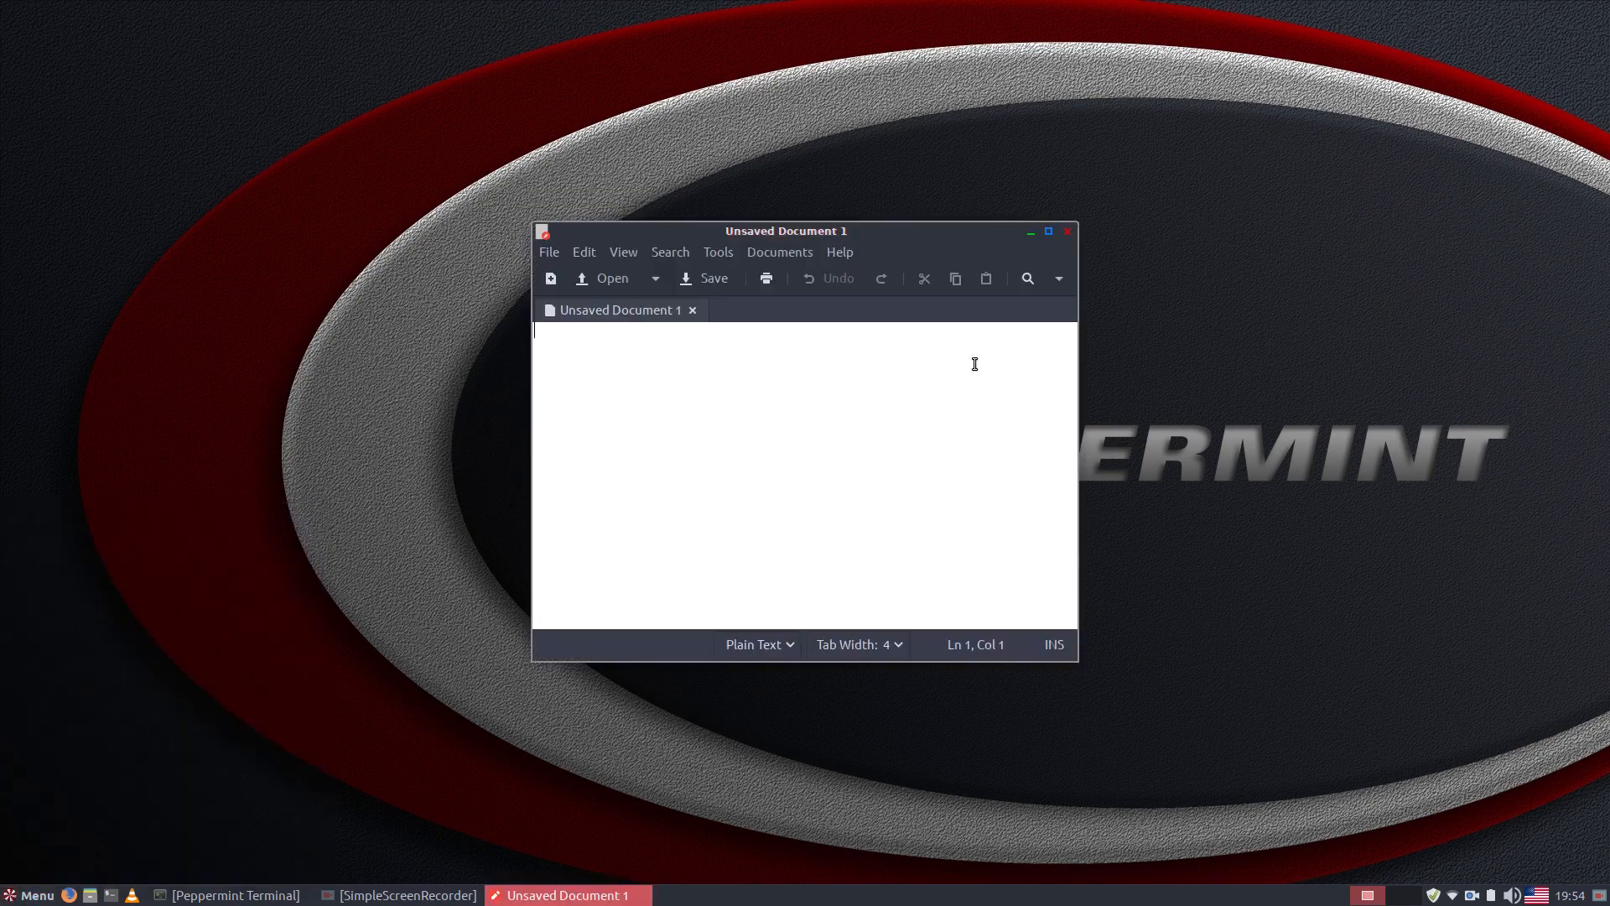
Confirm xed version 1.0.6 in its About box, close the editor, and reopen the menu
click(829, 255)
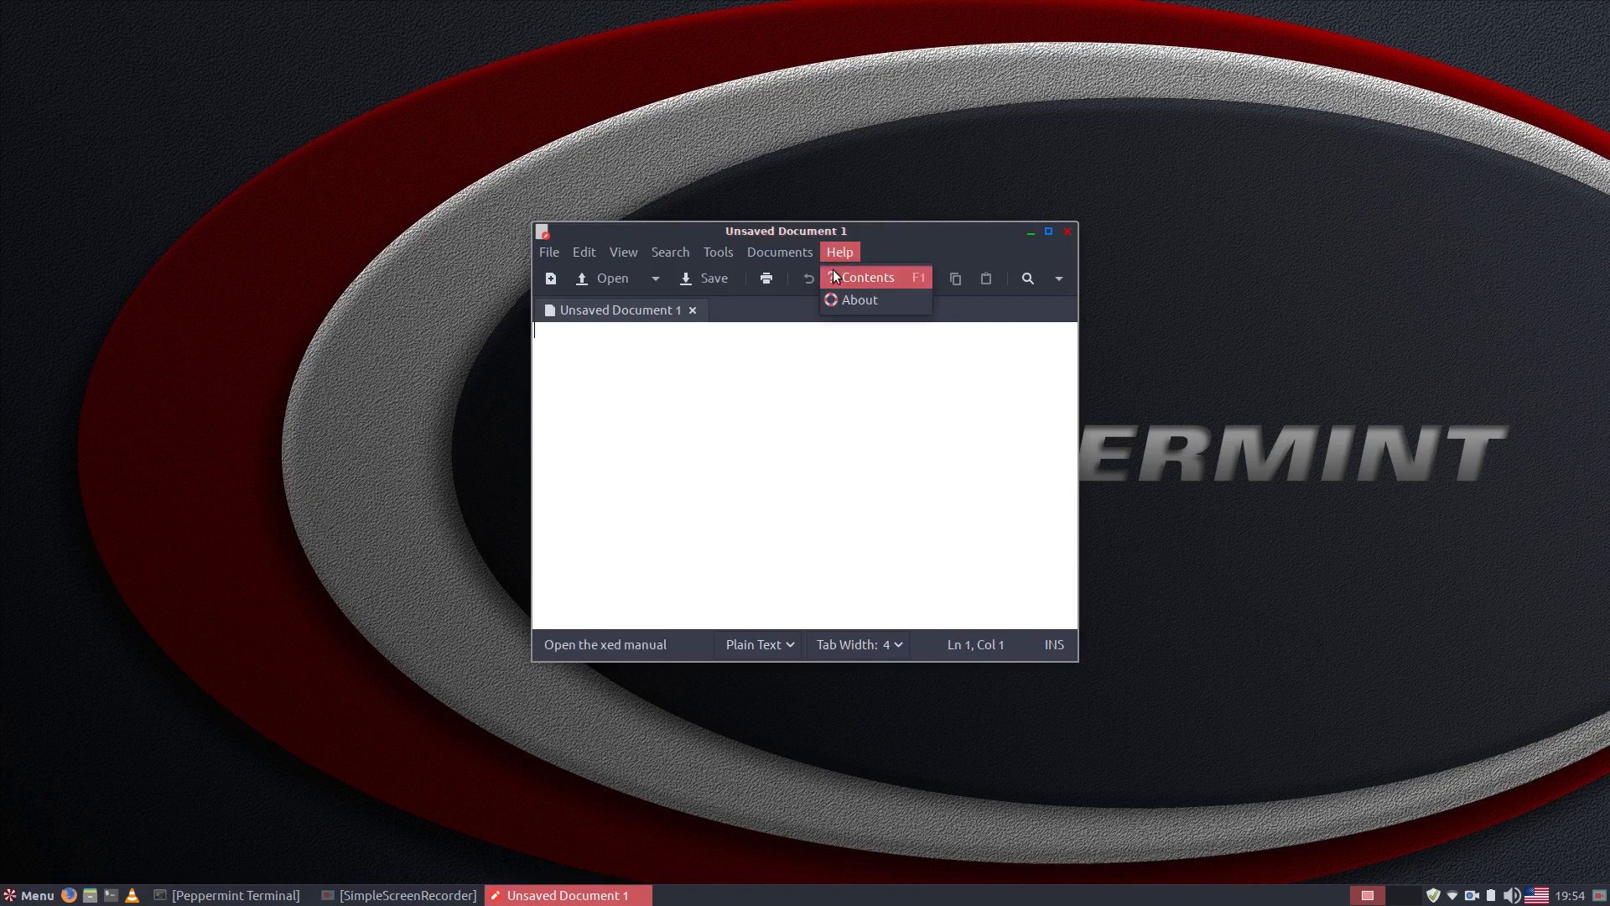
click(855, 302)
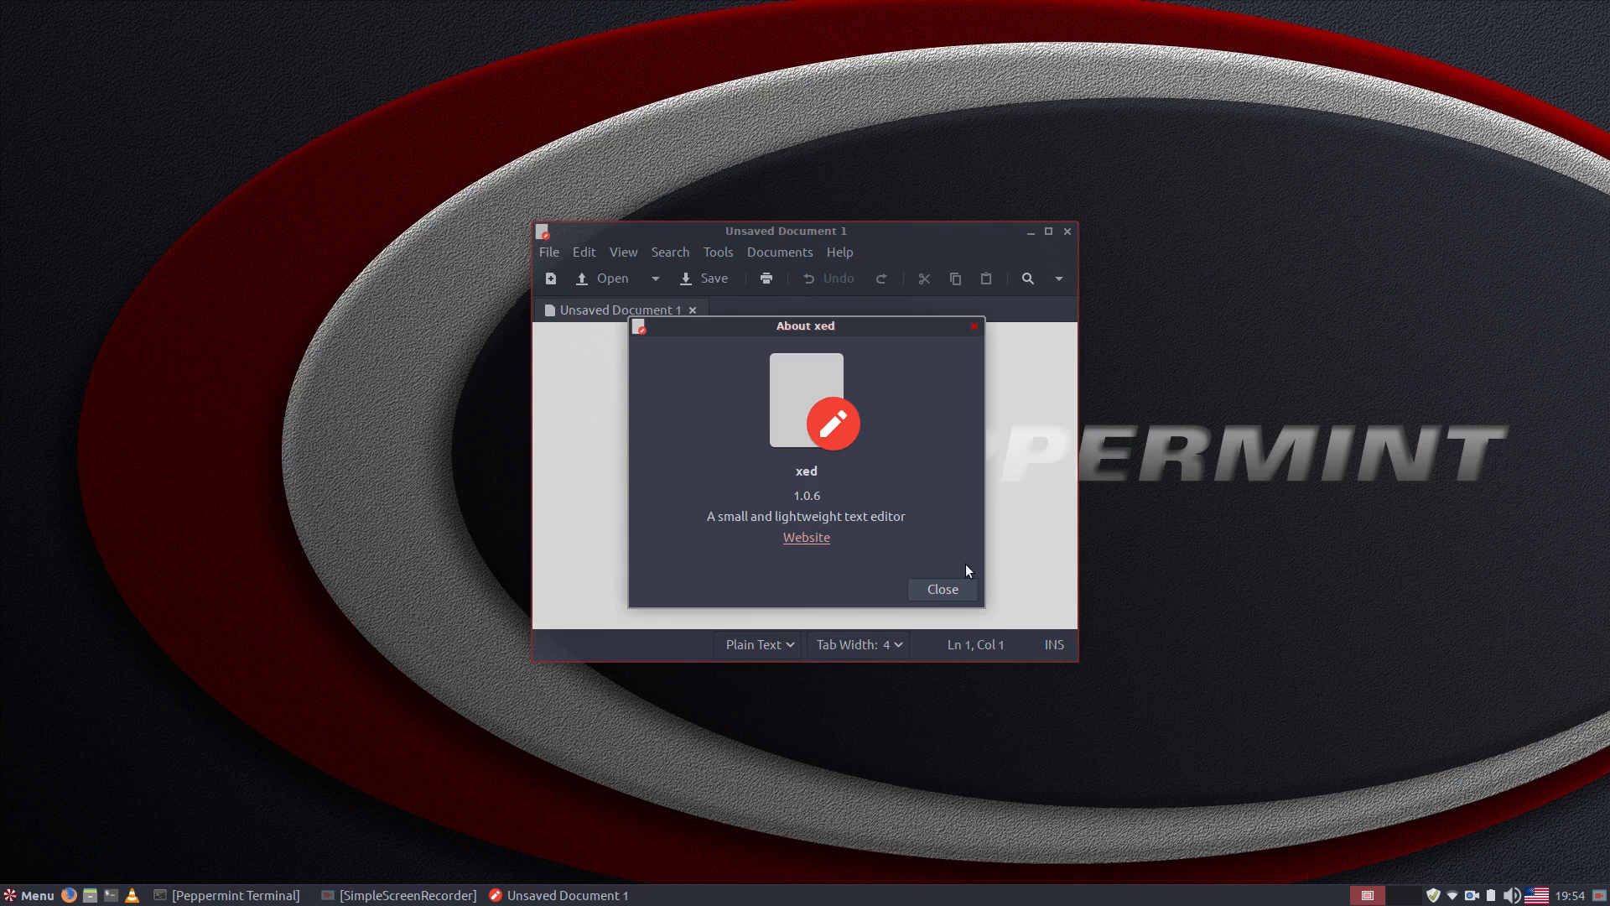
click(953, 585)
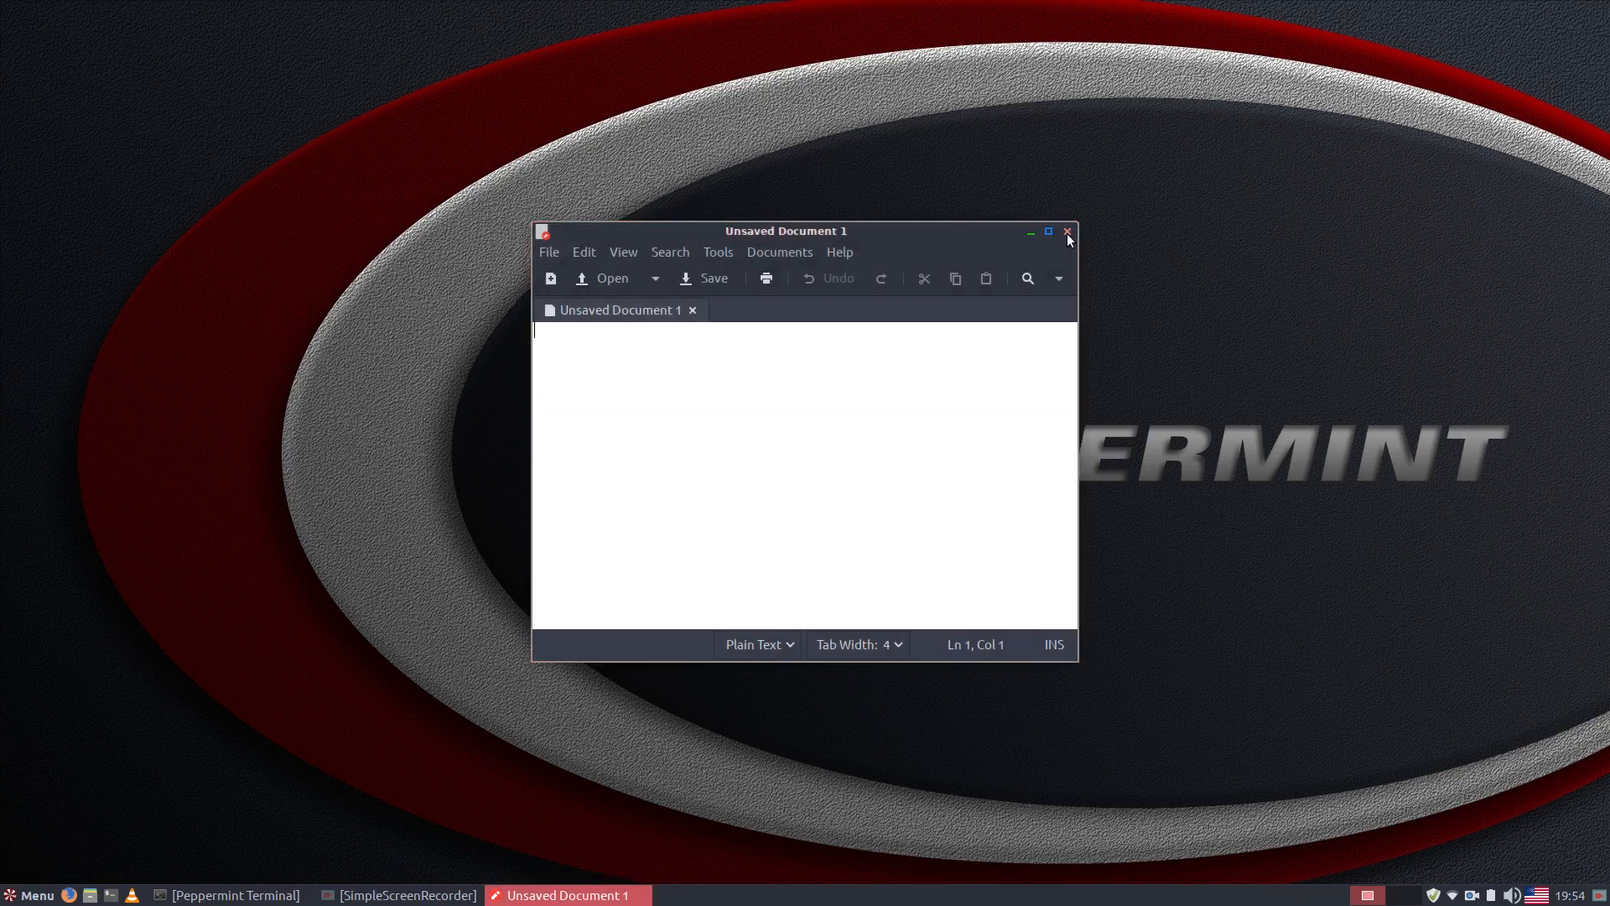
click(1068, 234)
click(31, 896)
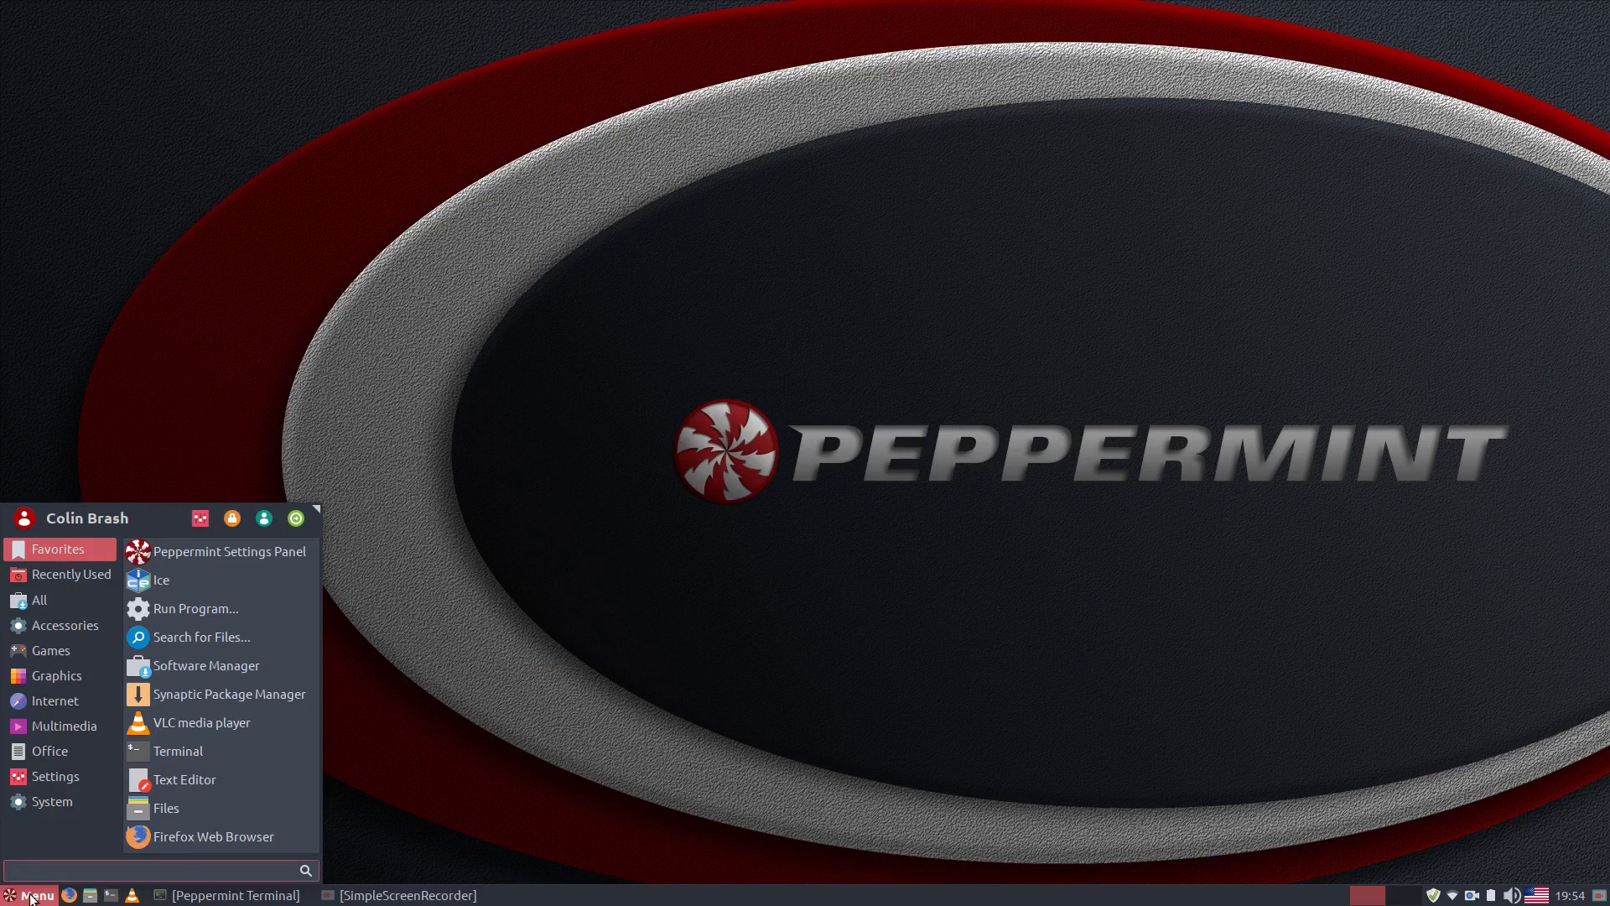
Launch Editor by Pixlr from the Graphics menu, then reopen the menu on Graphics
mouse_move(73, 643)
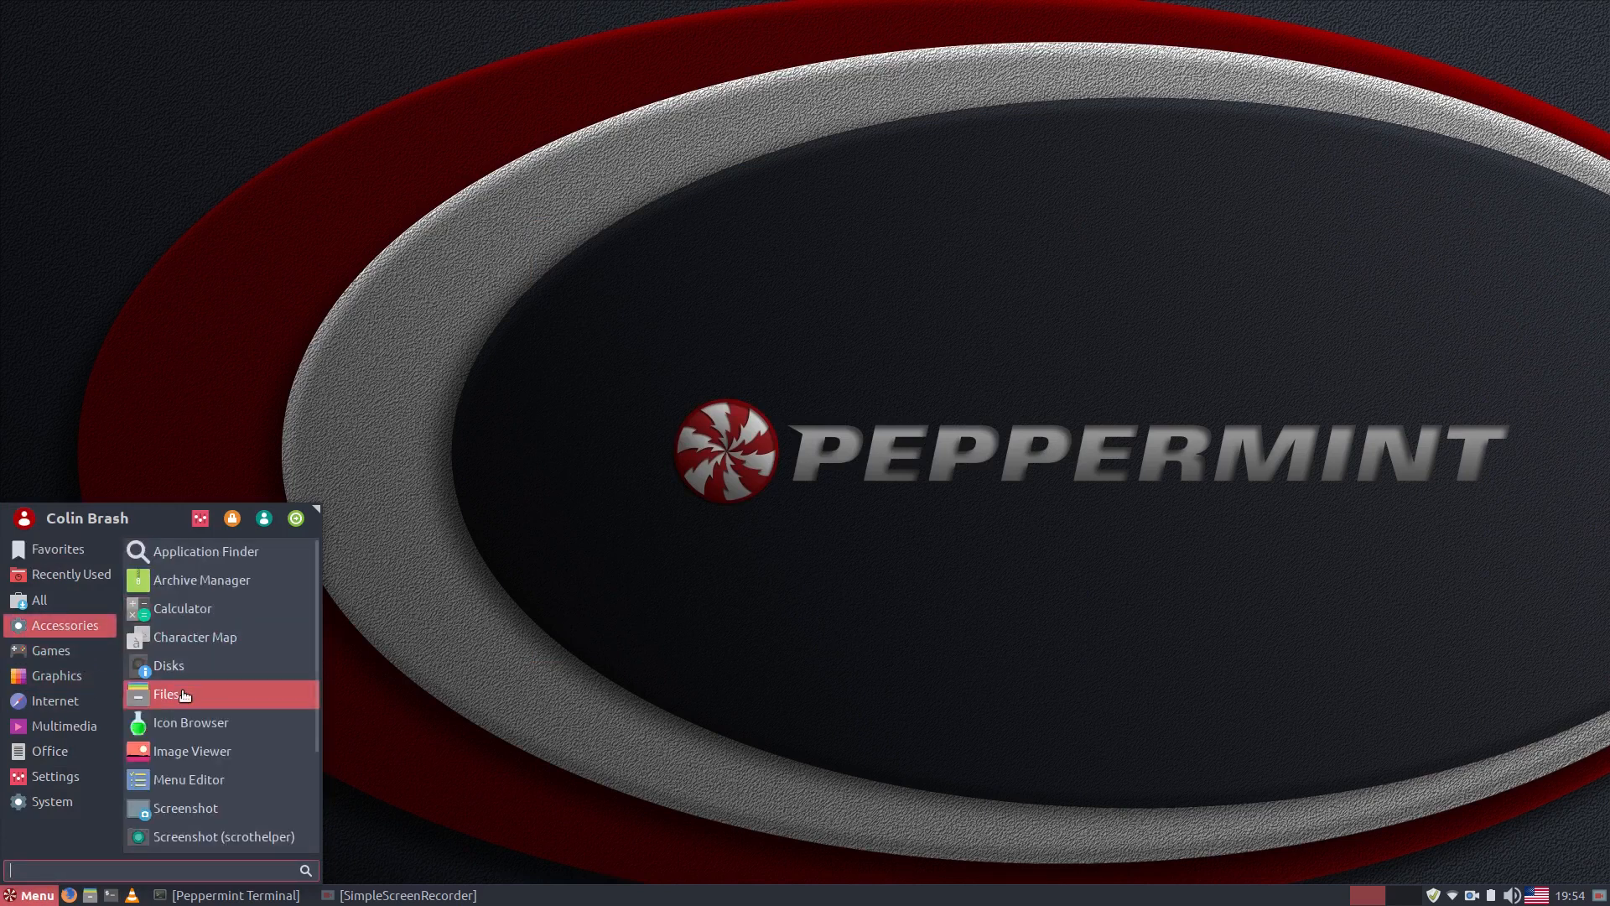
scroll(213, 730, down, 2)
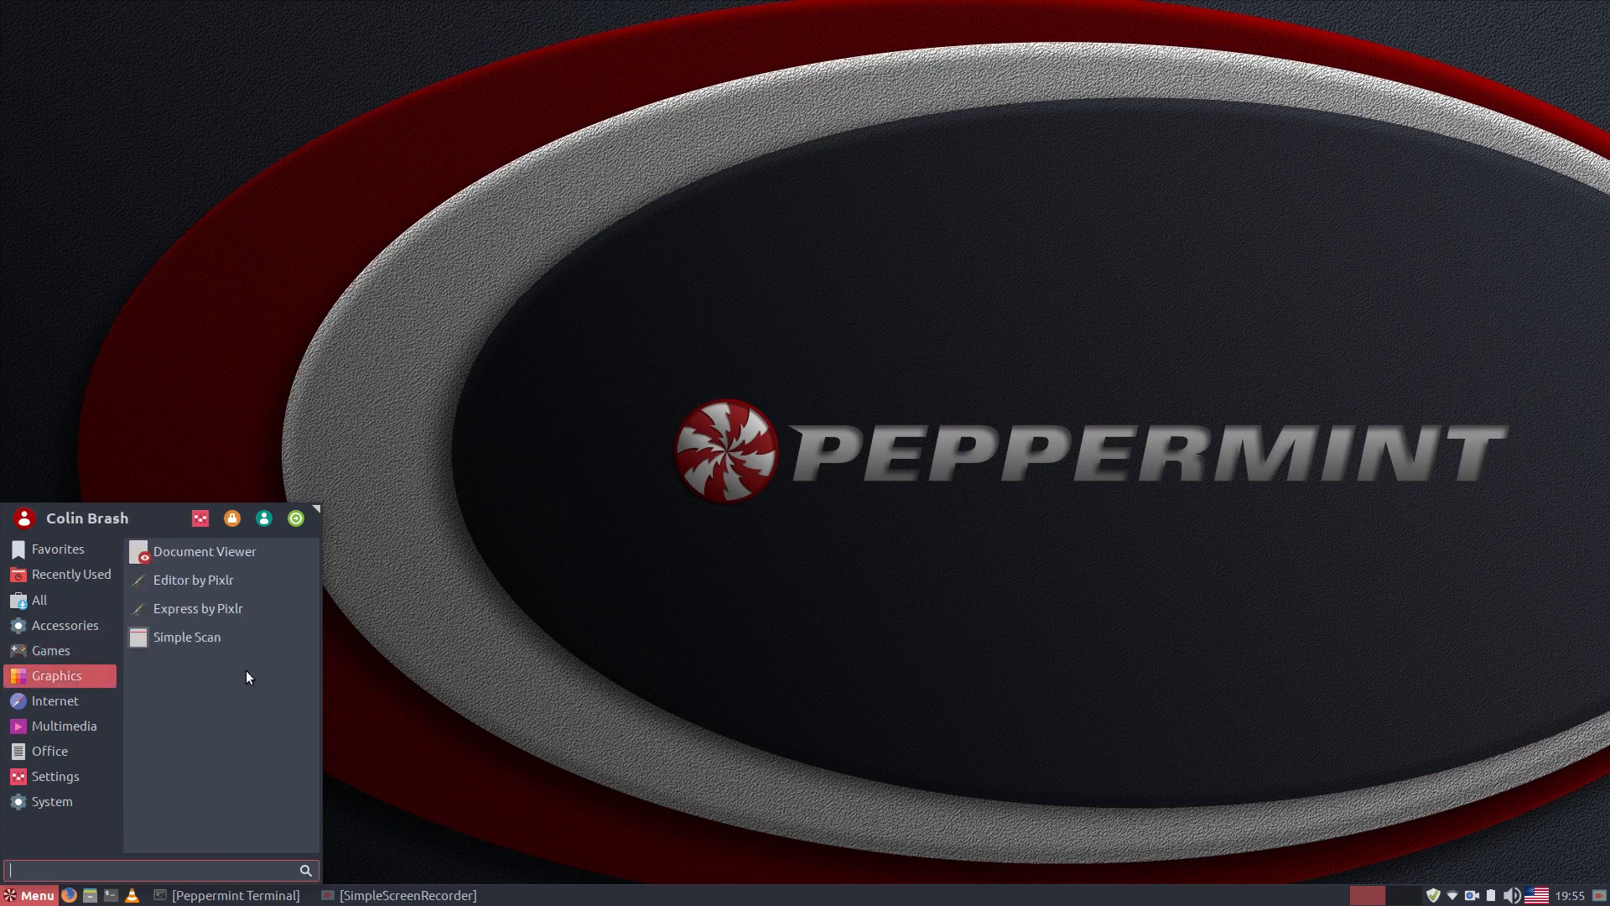
click(246, 584)
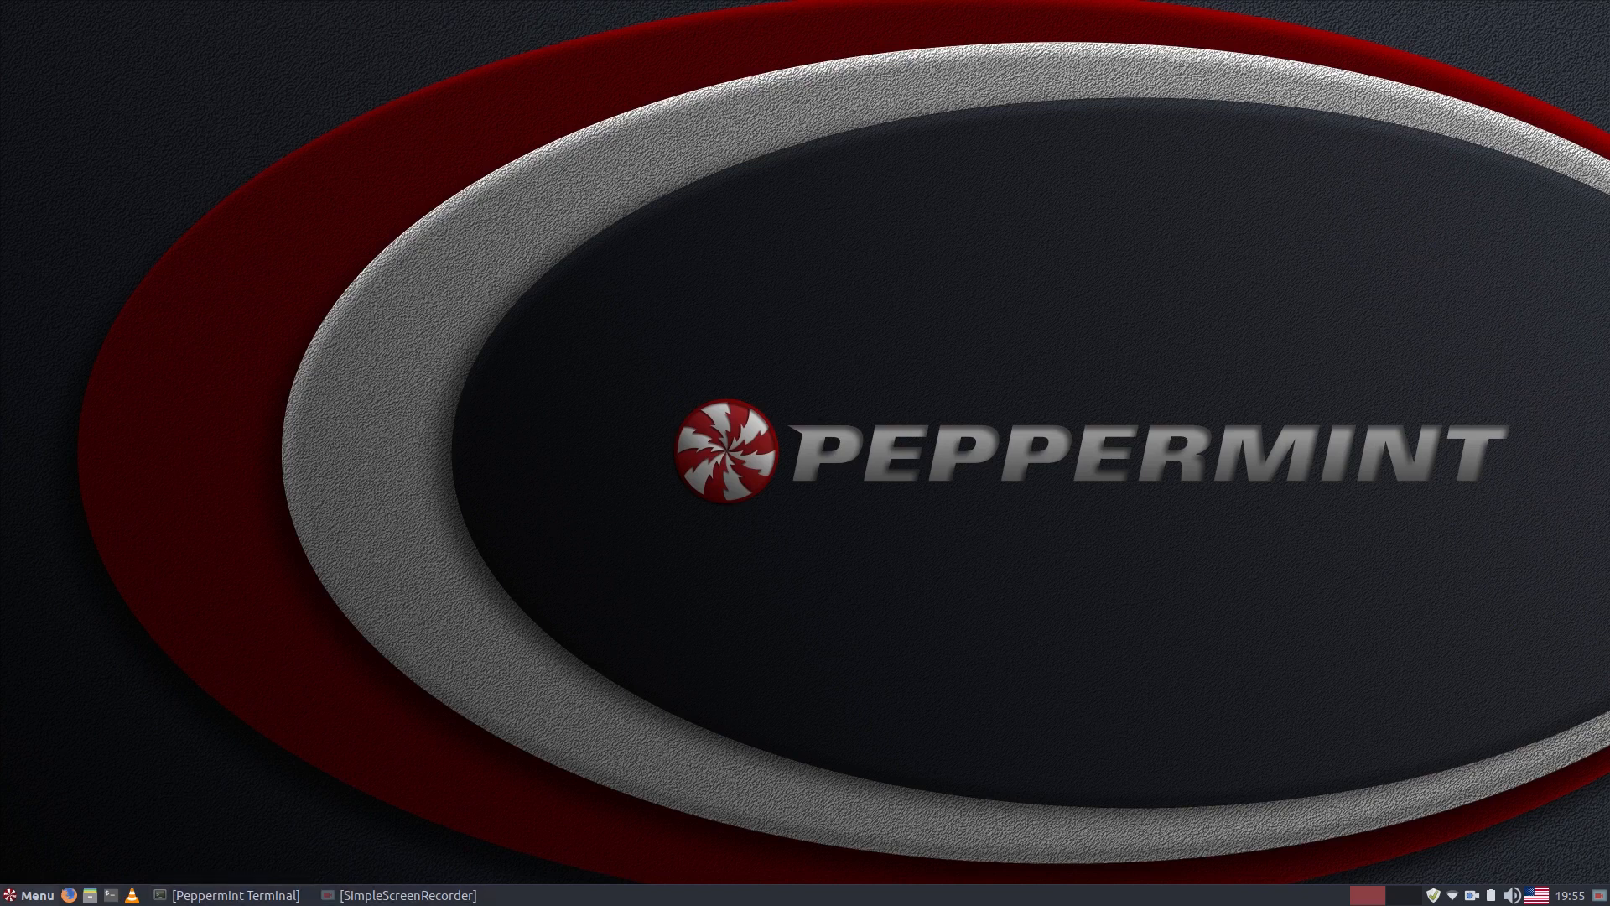
click(29, 896)
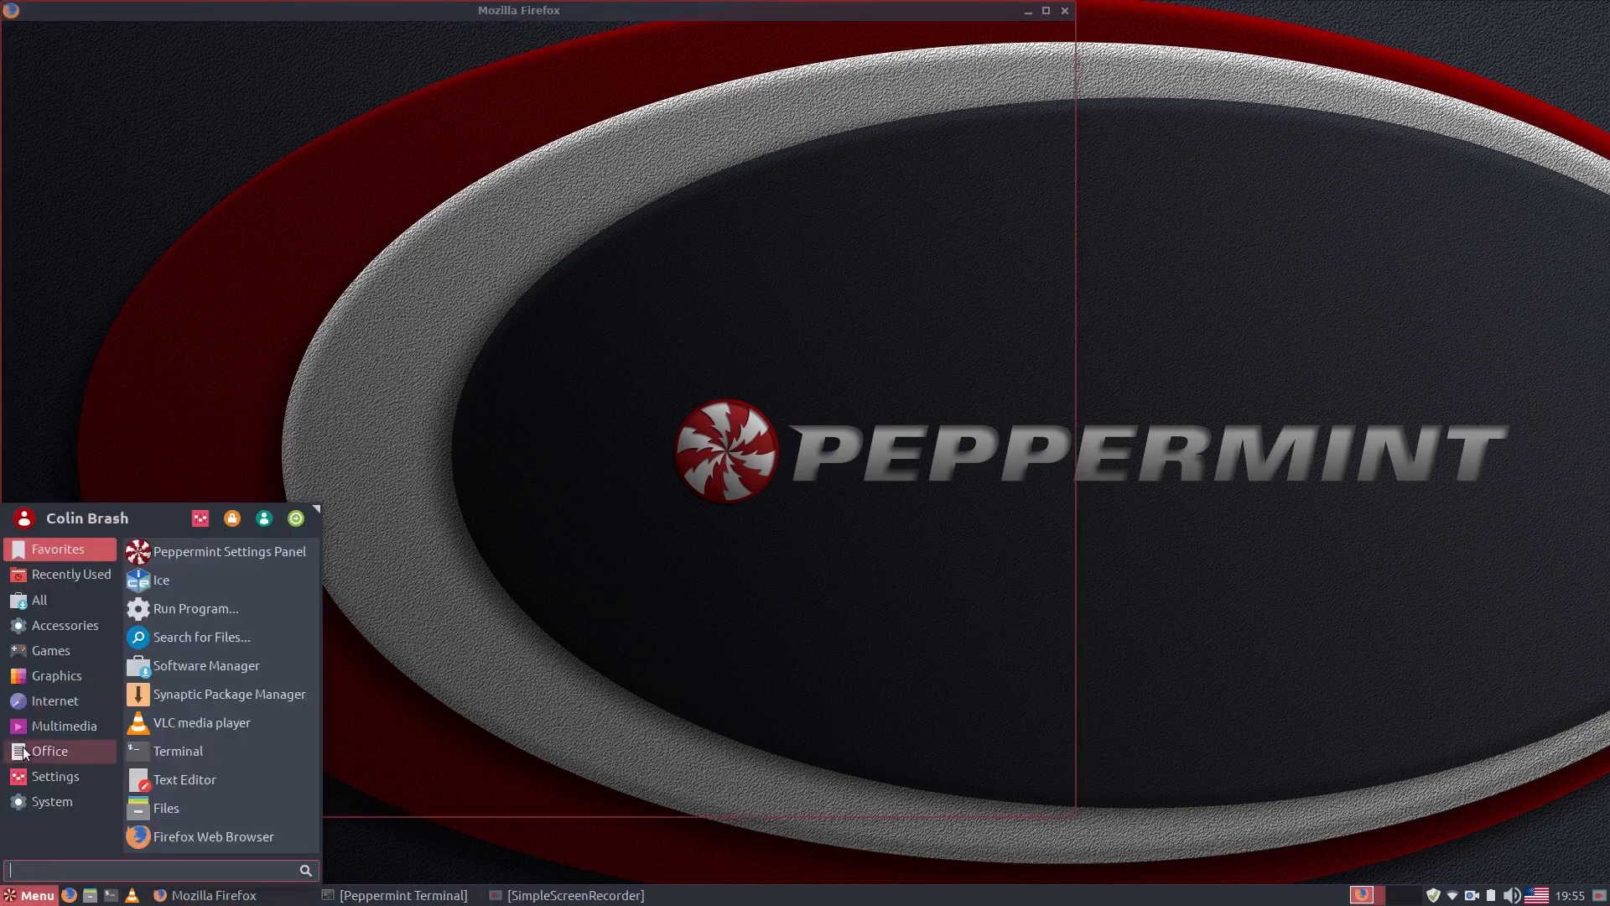
click(59, 675)
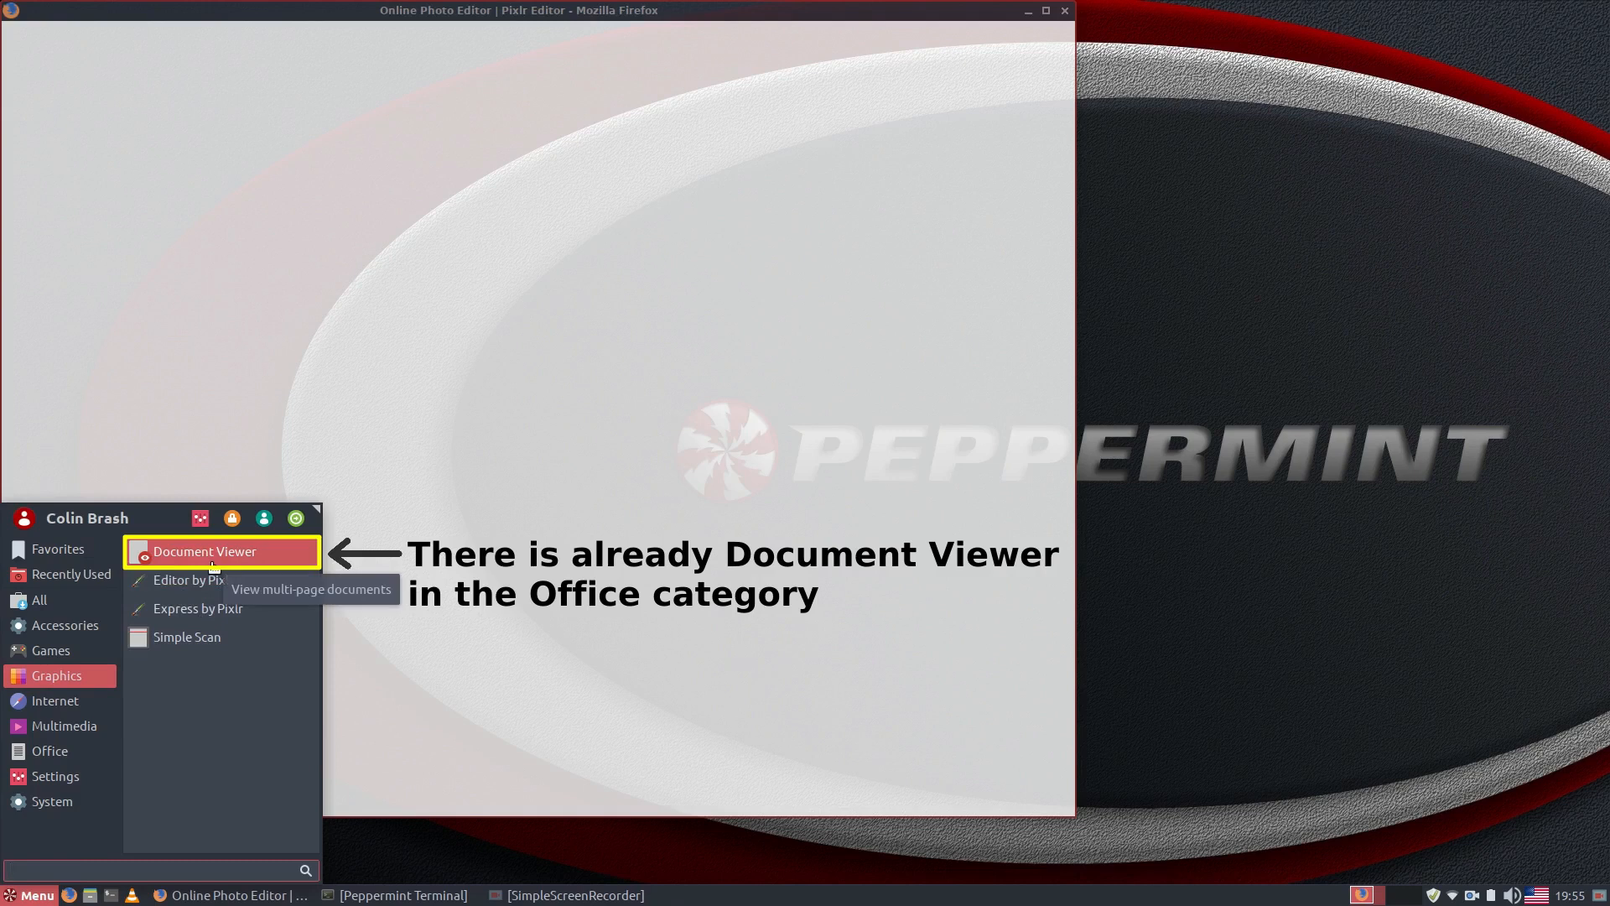
Dismiss the menu, reposition Firefox, close Pixlr's start dialog, and close the browser window
click(19, 894)
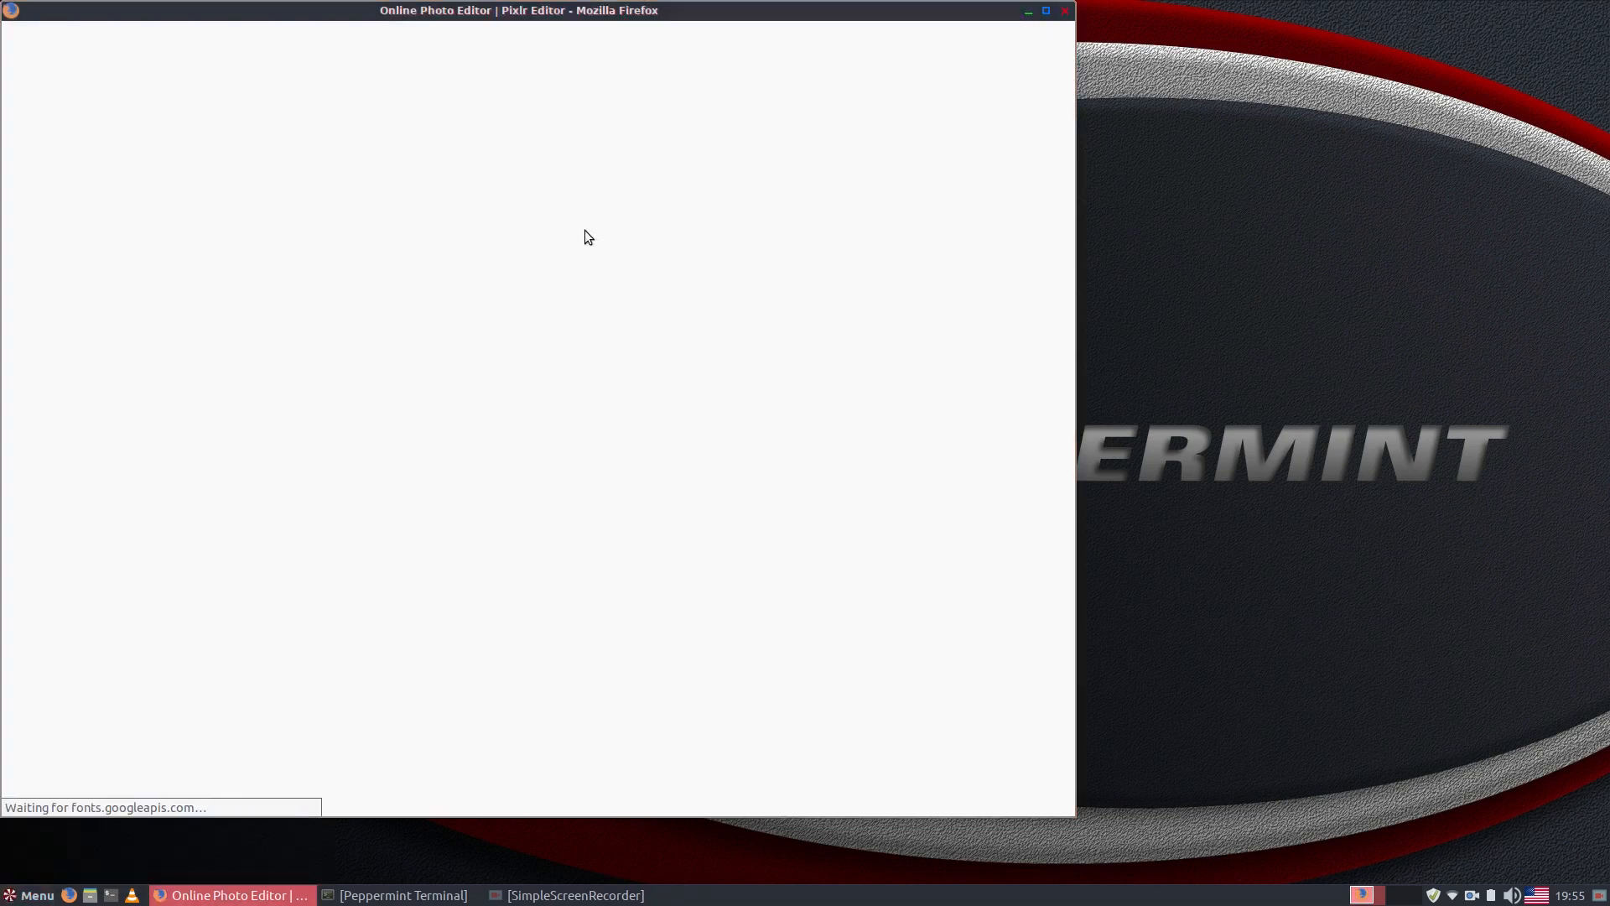
drag(639, 10, 954, 78)
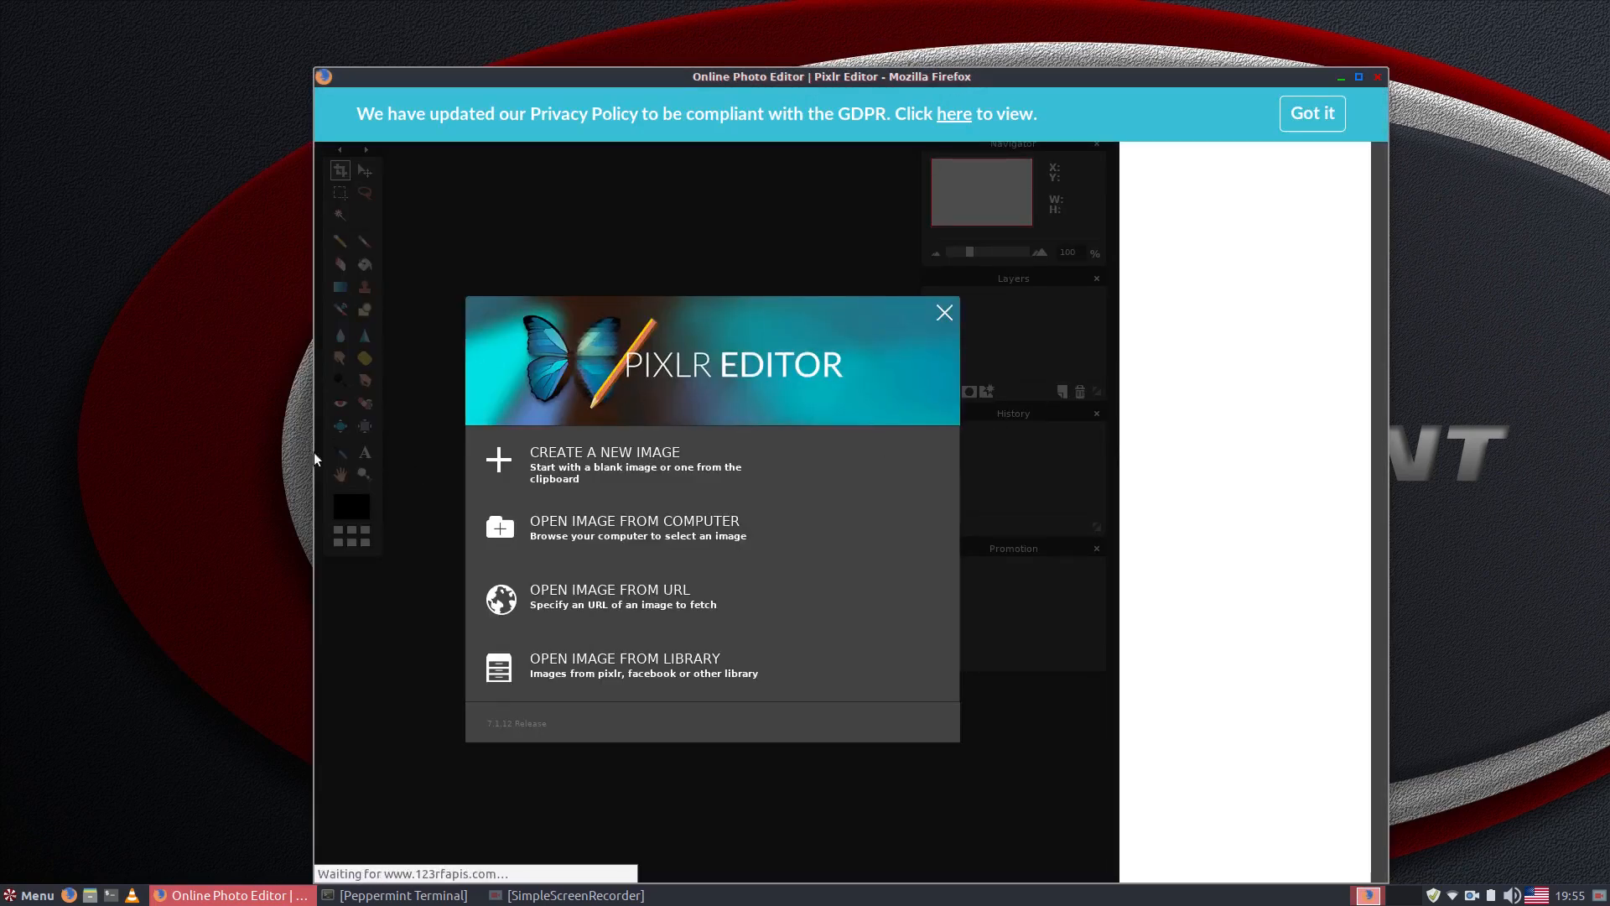
click(943, 315)
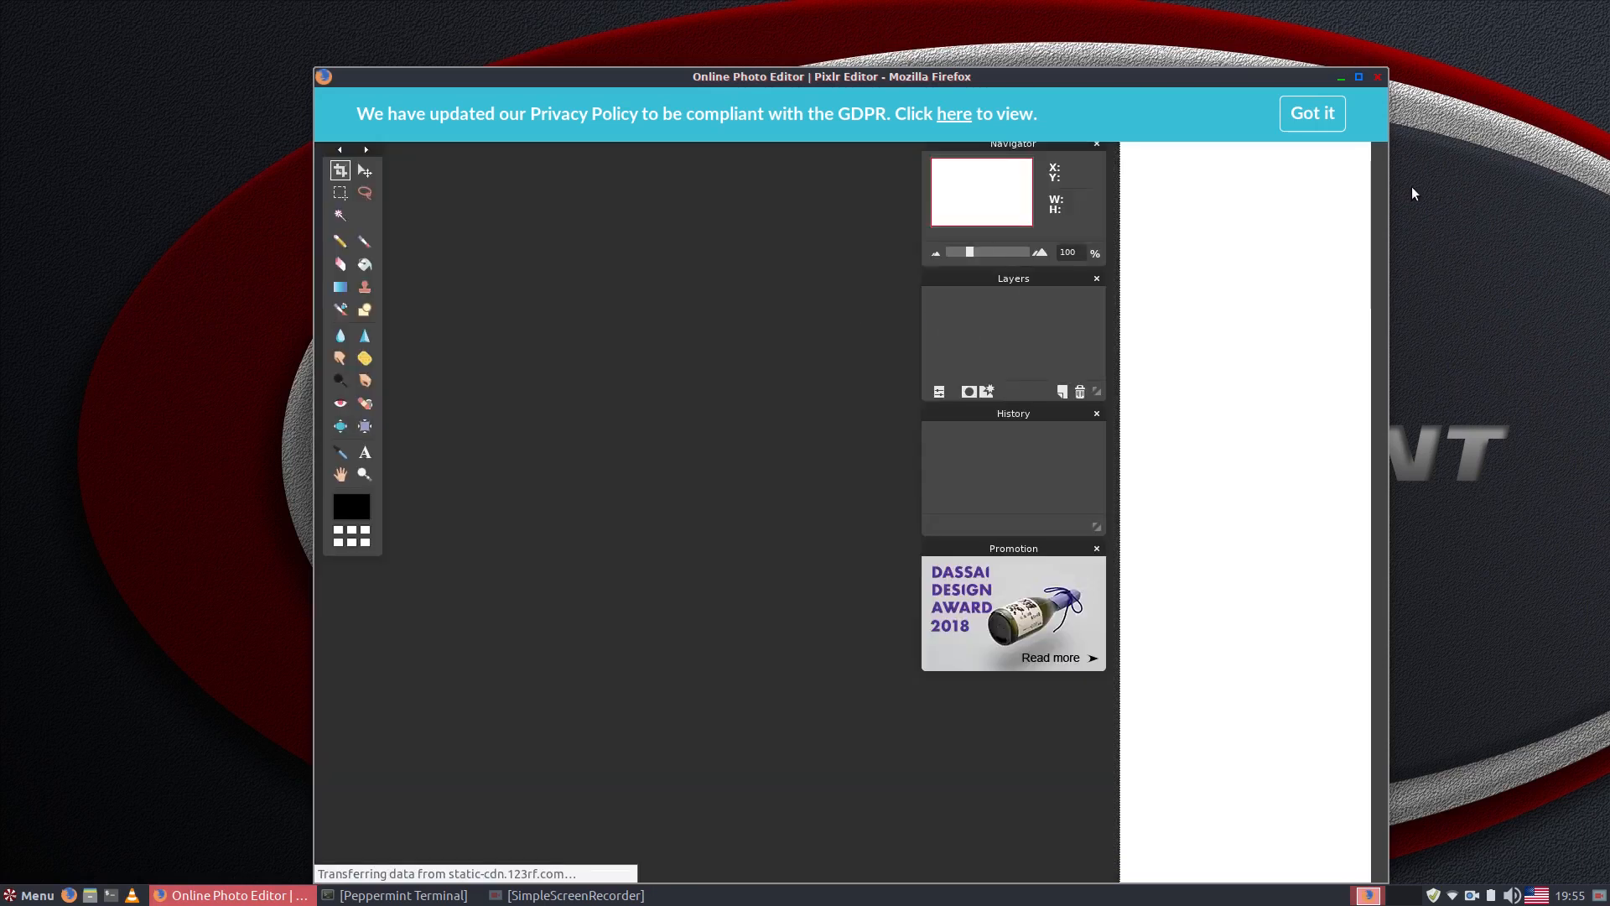
drag(993, 79, 892, 30)
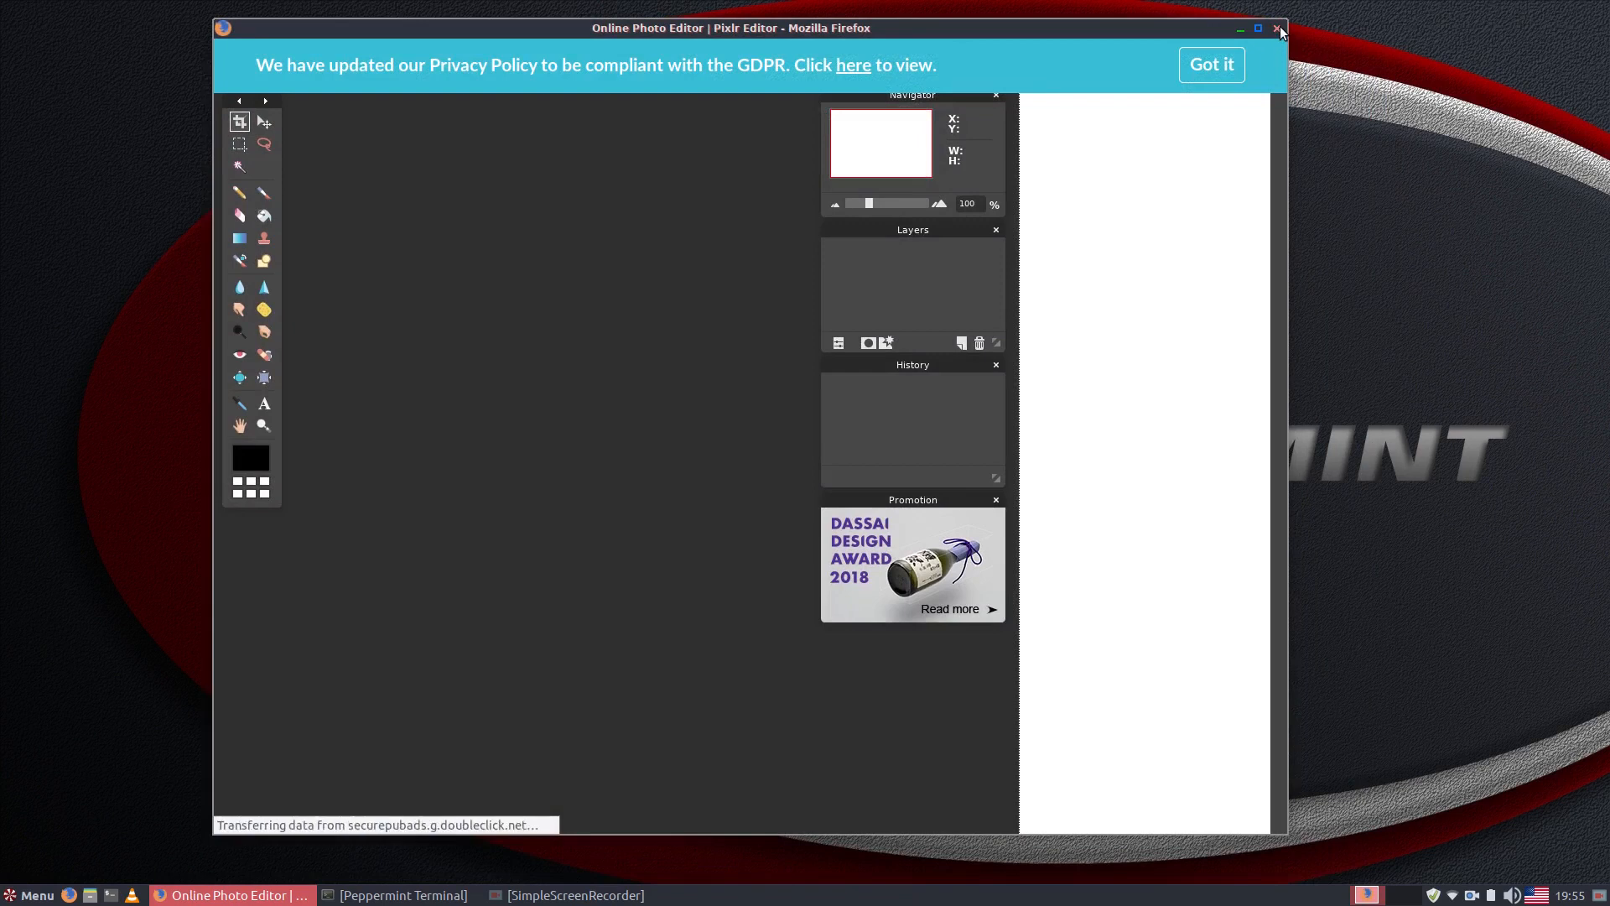
click(1279, 28)
Confirm leaving the Pixlr page, browse the Games, Graphics and Multimedia menus, then launch Image Viewer
click(1015, 374)
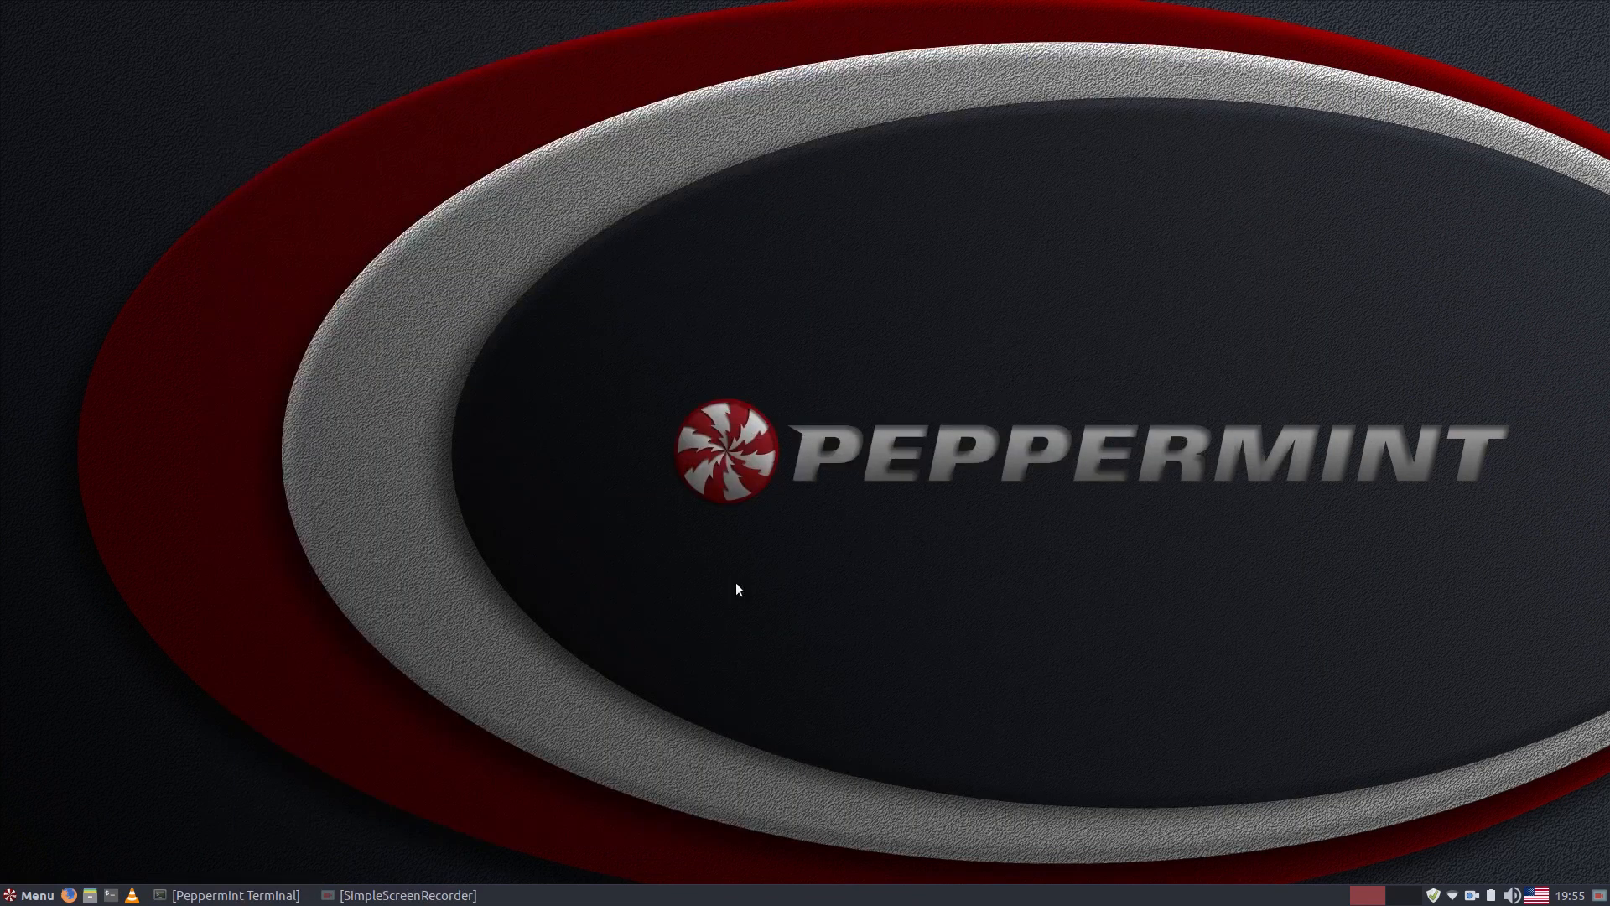
click(29, 896)
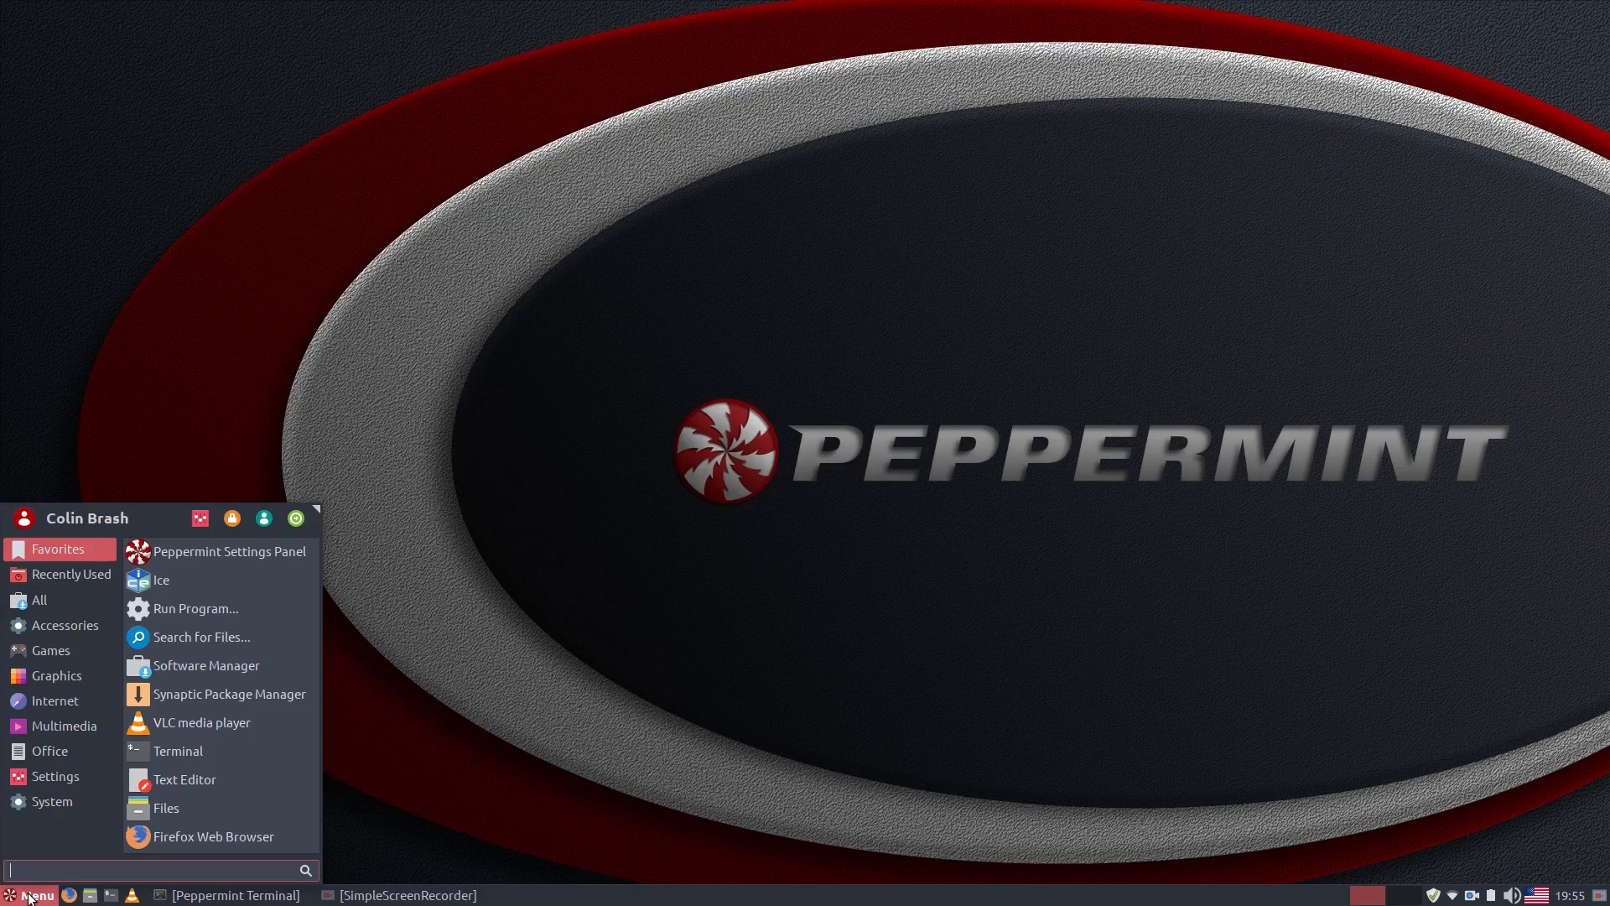
click(51, 650)
click(52, 631)
click(48, 651)
click(55, 676)
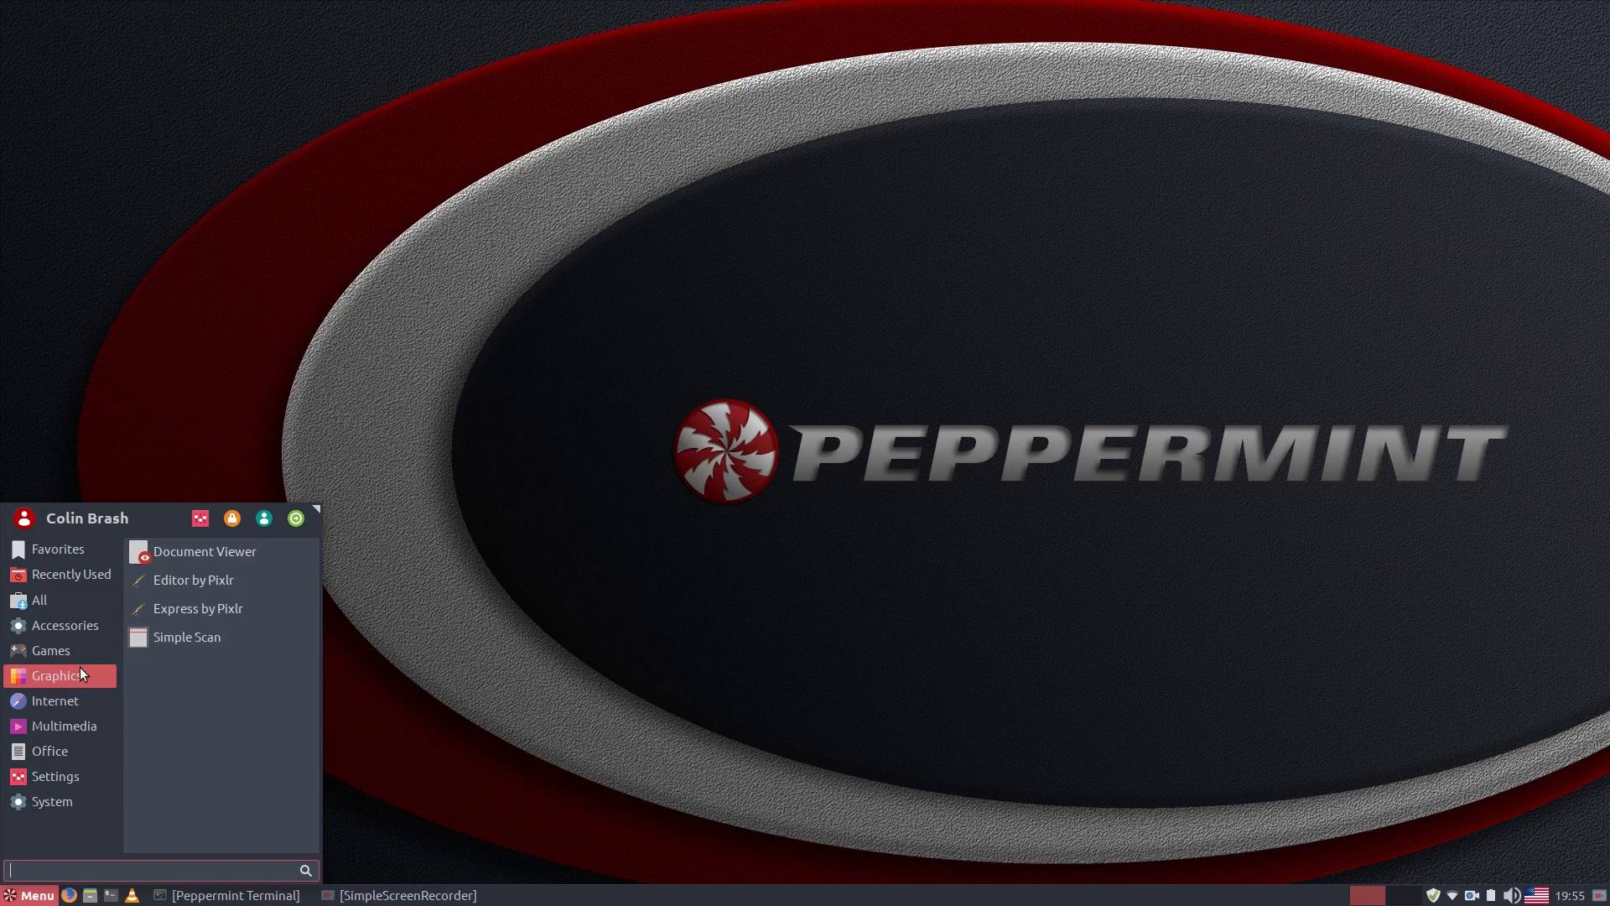
click(59, 728)
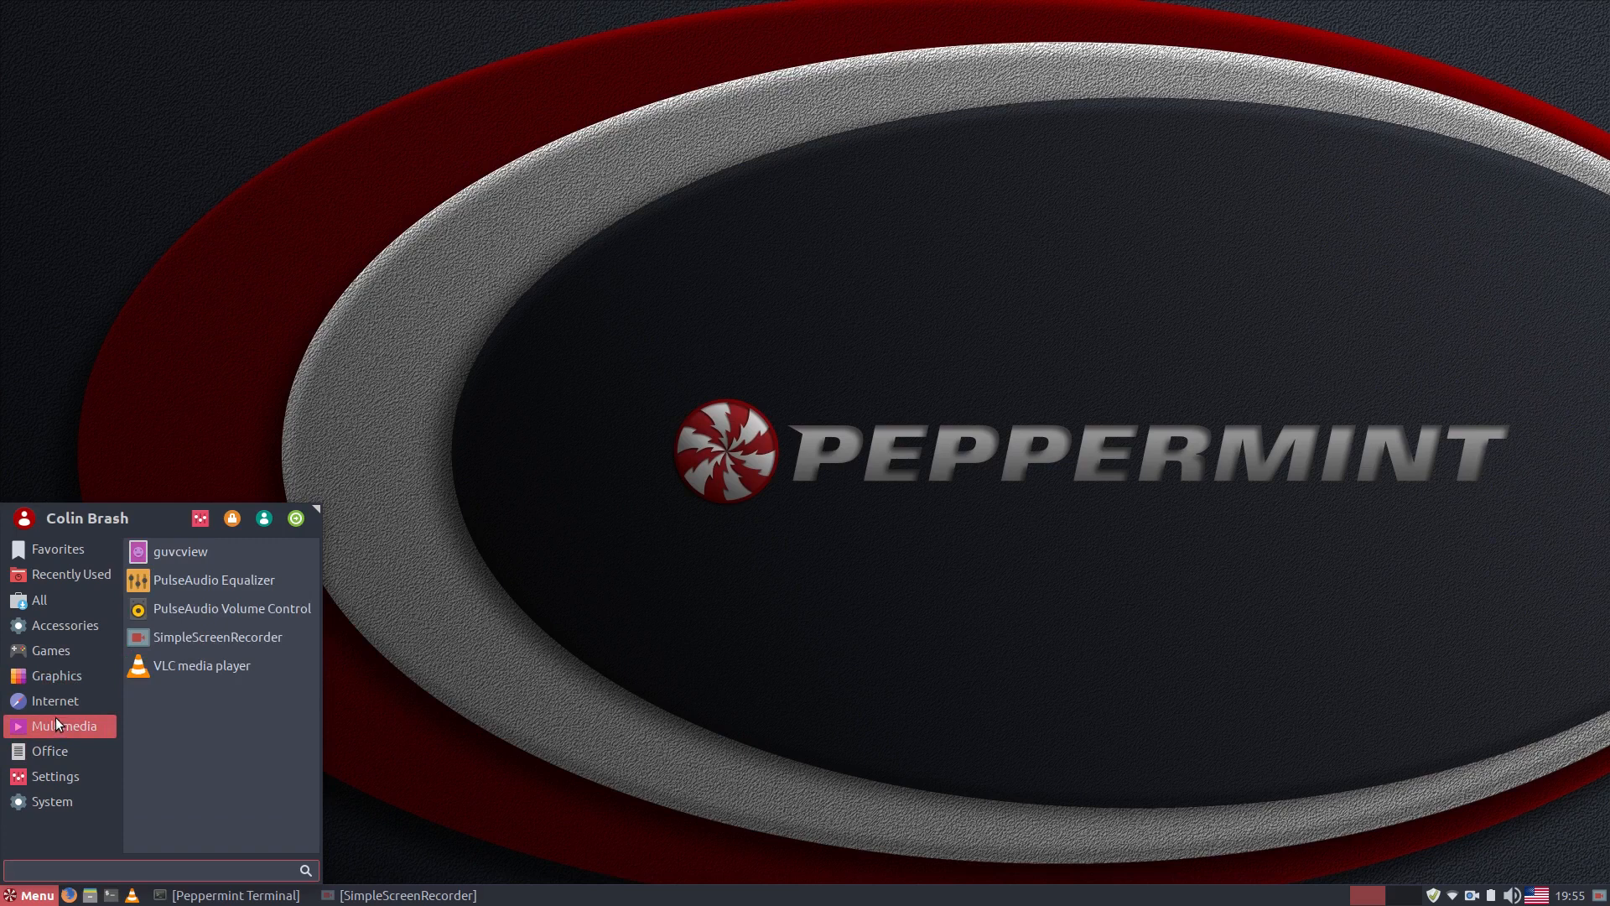
click(57, 629)
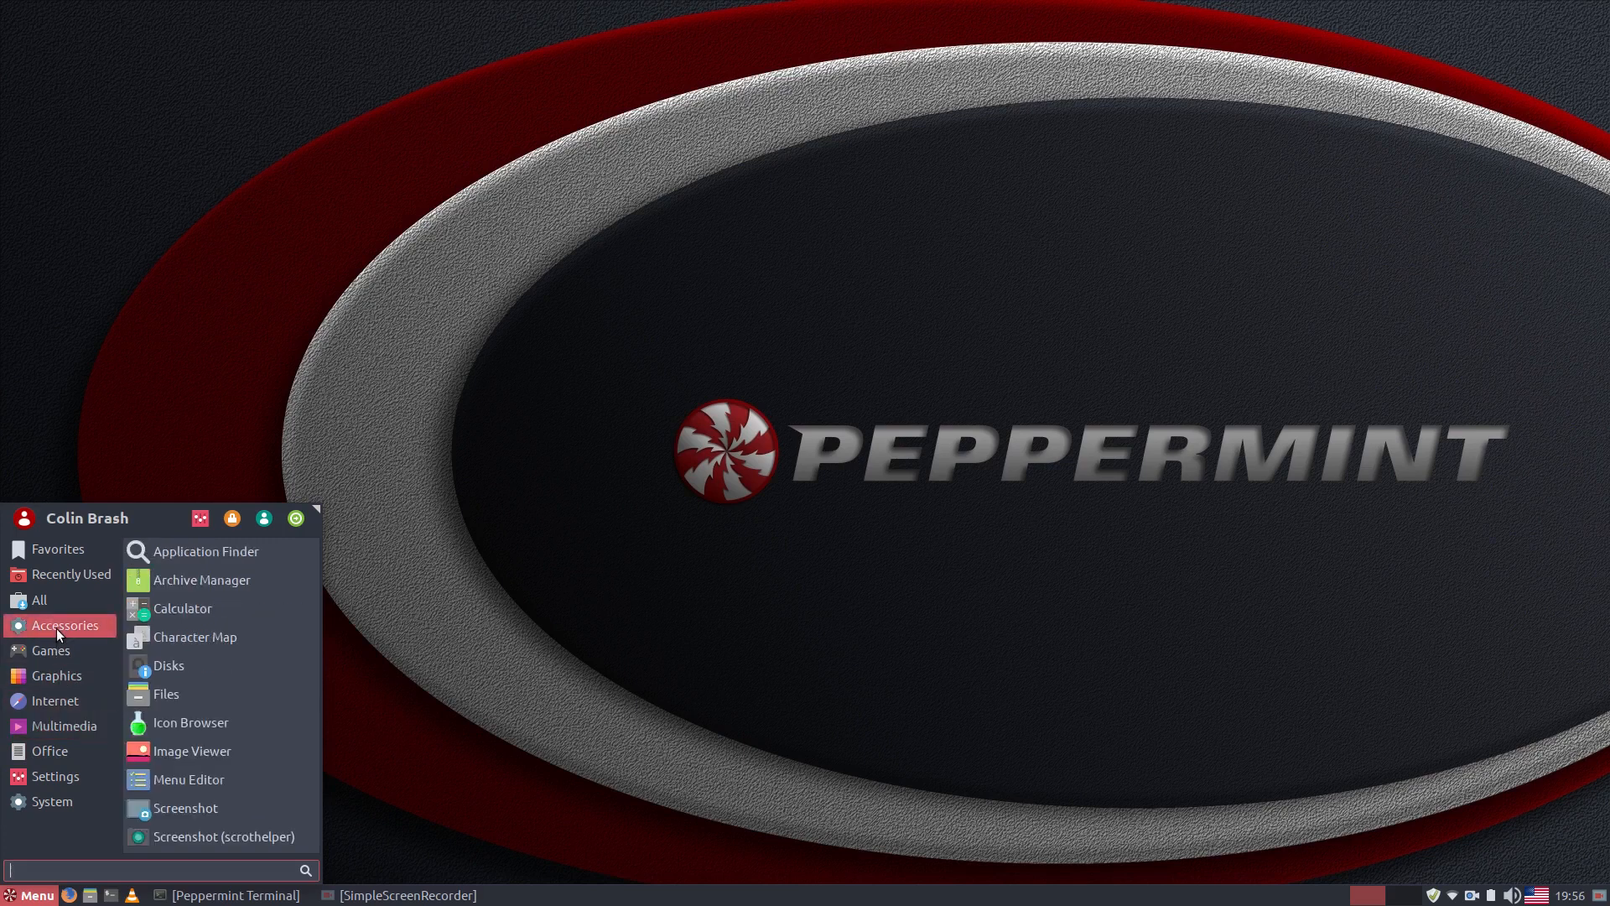
scroll(178, 640, down, 3)
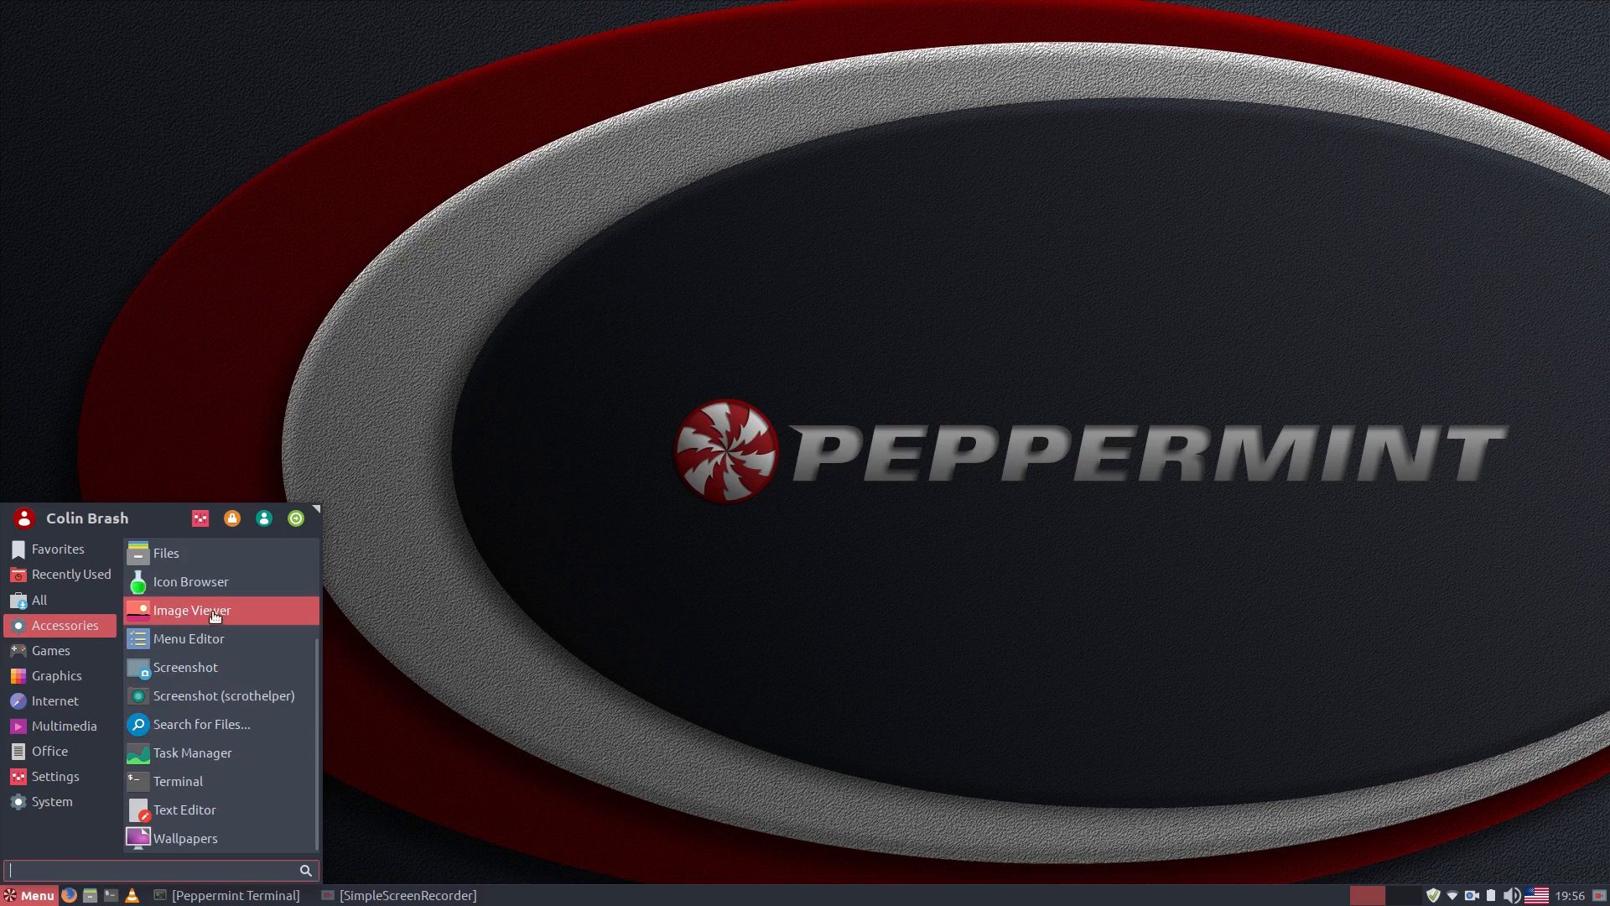
click(186, 612)
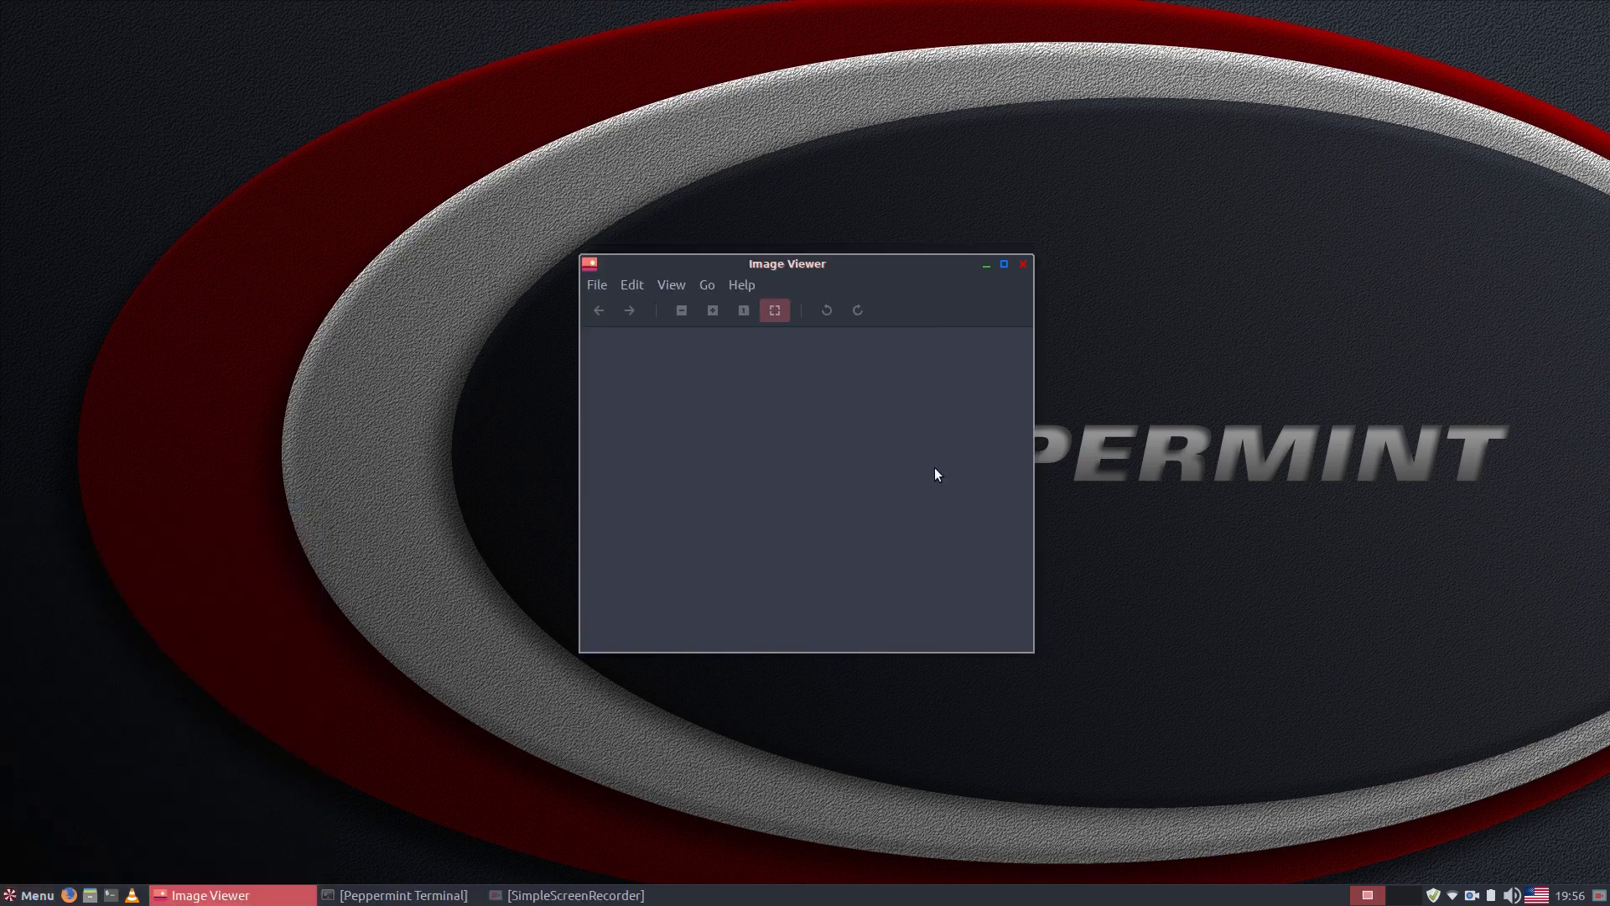
View Xviewer's About box showing version 1.8.0, then close it
click(743, 286)
click(747, 328)
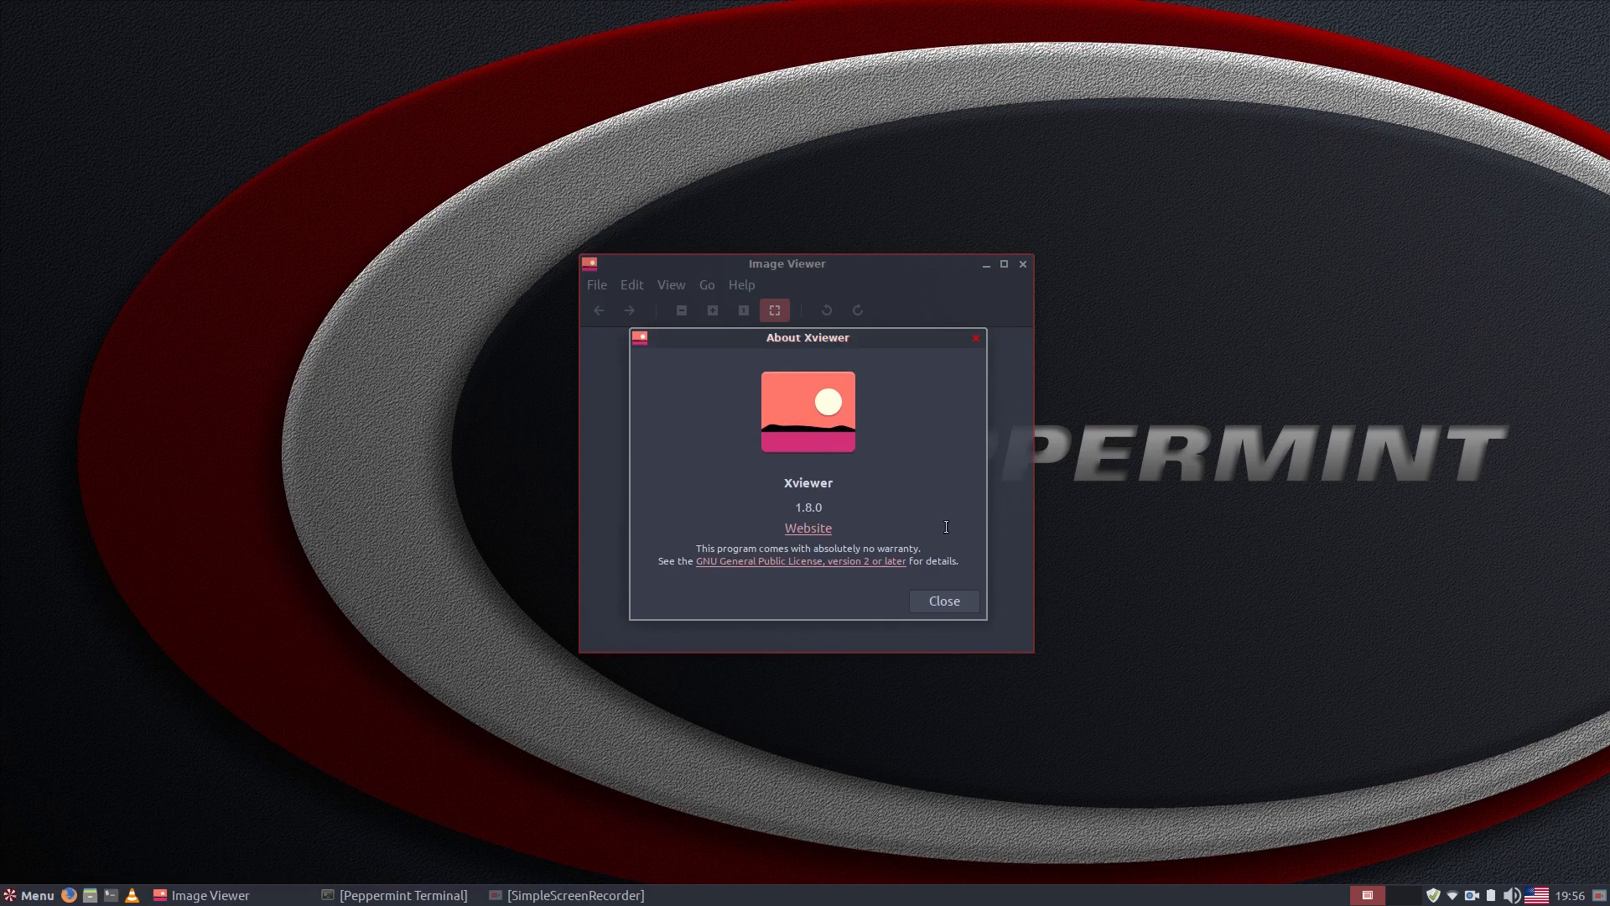
click(945, 600)
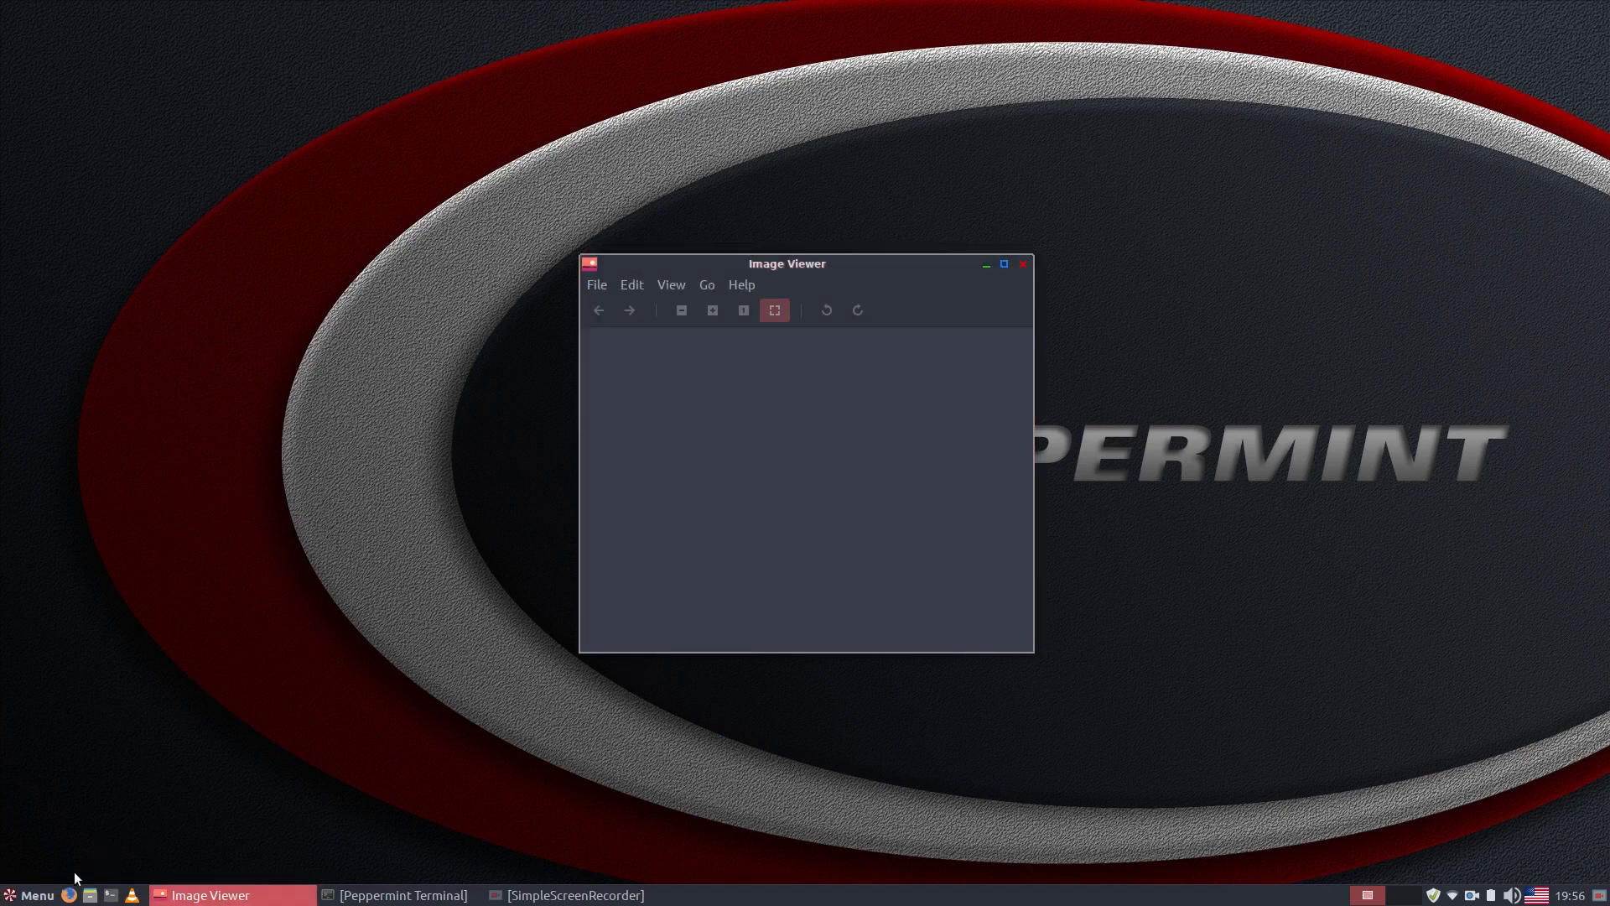
Show the Accessories apps in the application menu
click(34, 895)
click(42, 679)
click(56, 628)
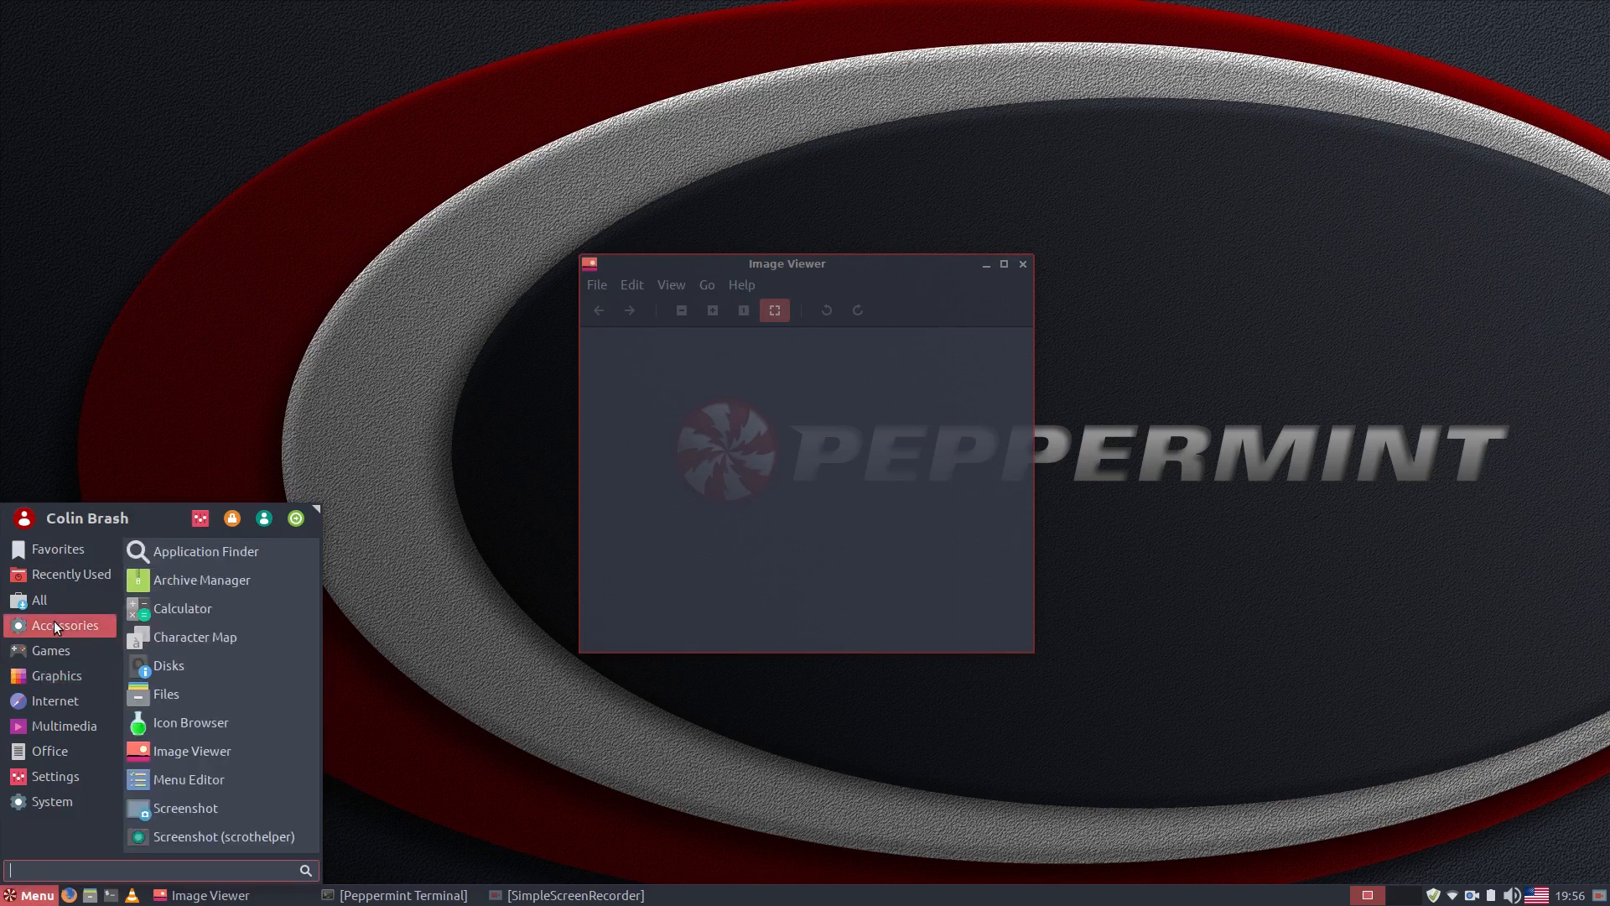
Launch Document Viewer from the Graphics category of the menu
click(54, 701)
click(55, 676)
click(277, 554)
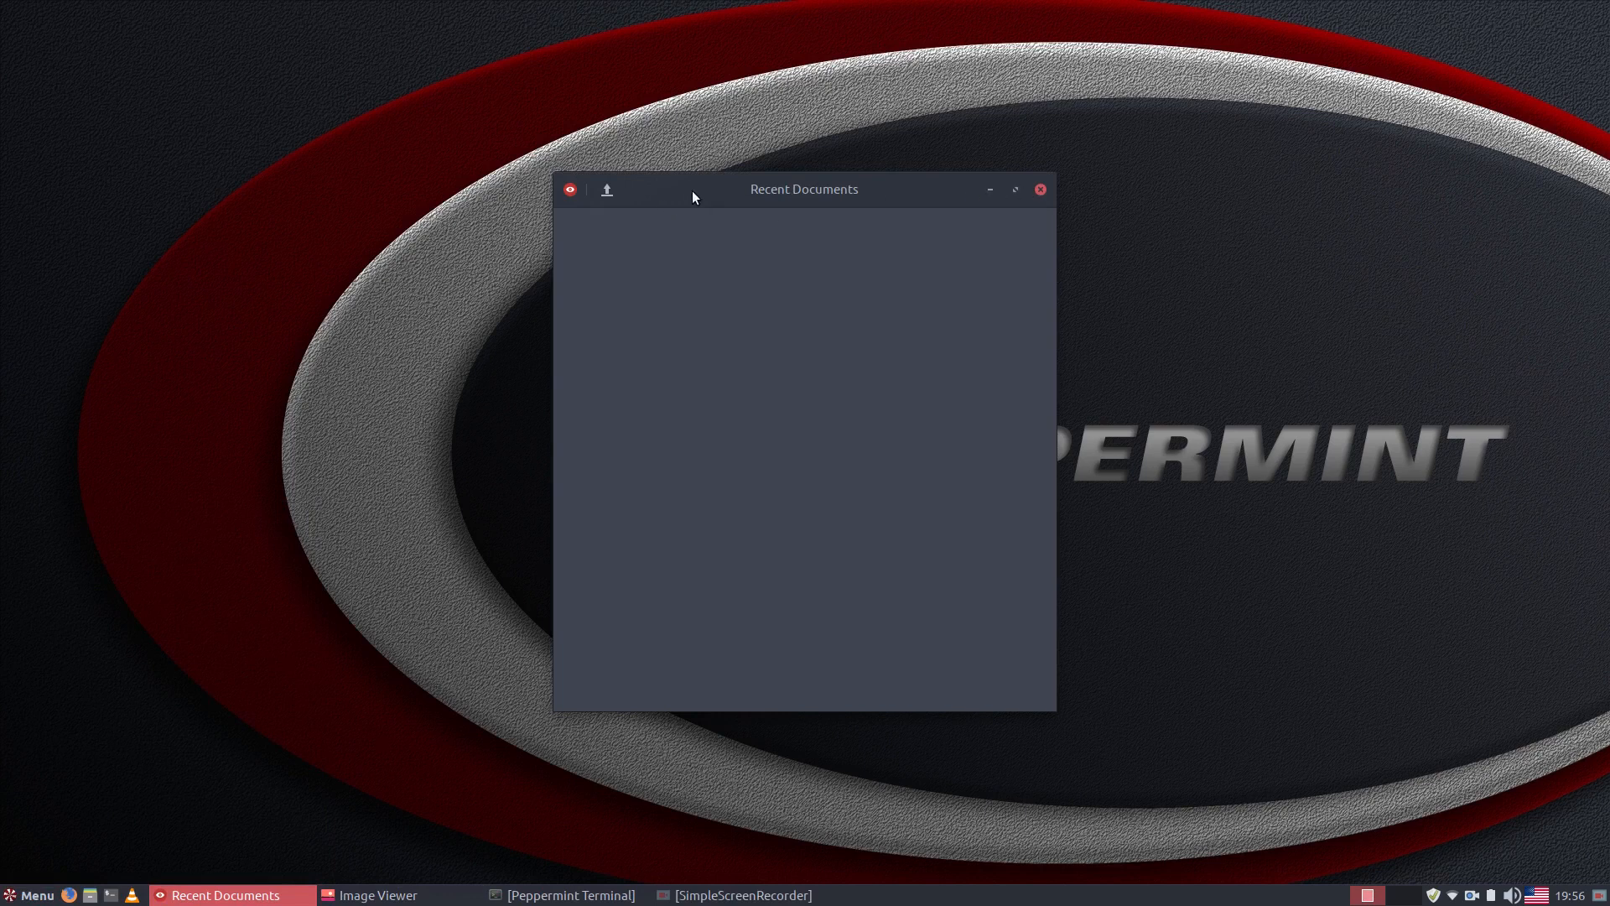
Check Document Viewer's About box (version 3.28.2), then close the viewer window
drag(693, 197, 483, 234)
click(362, 228)
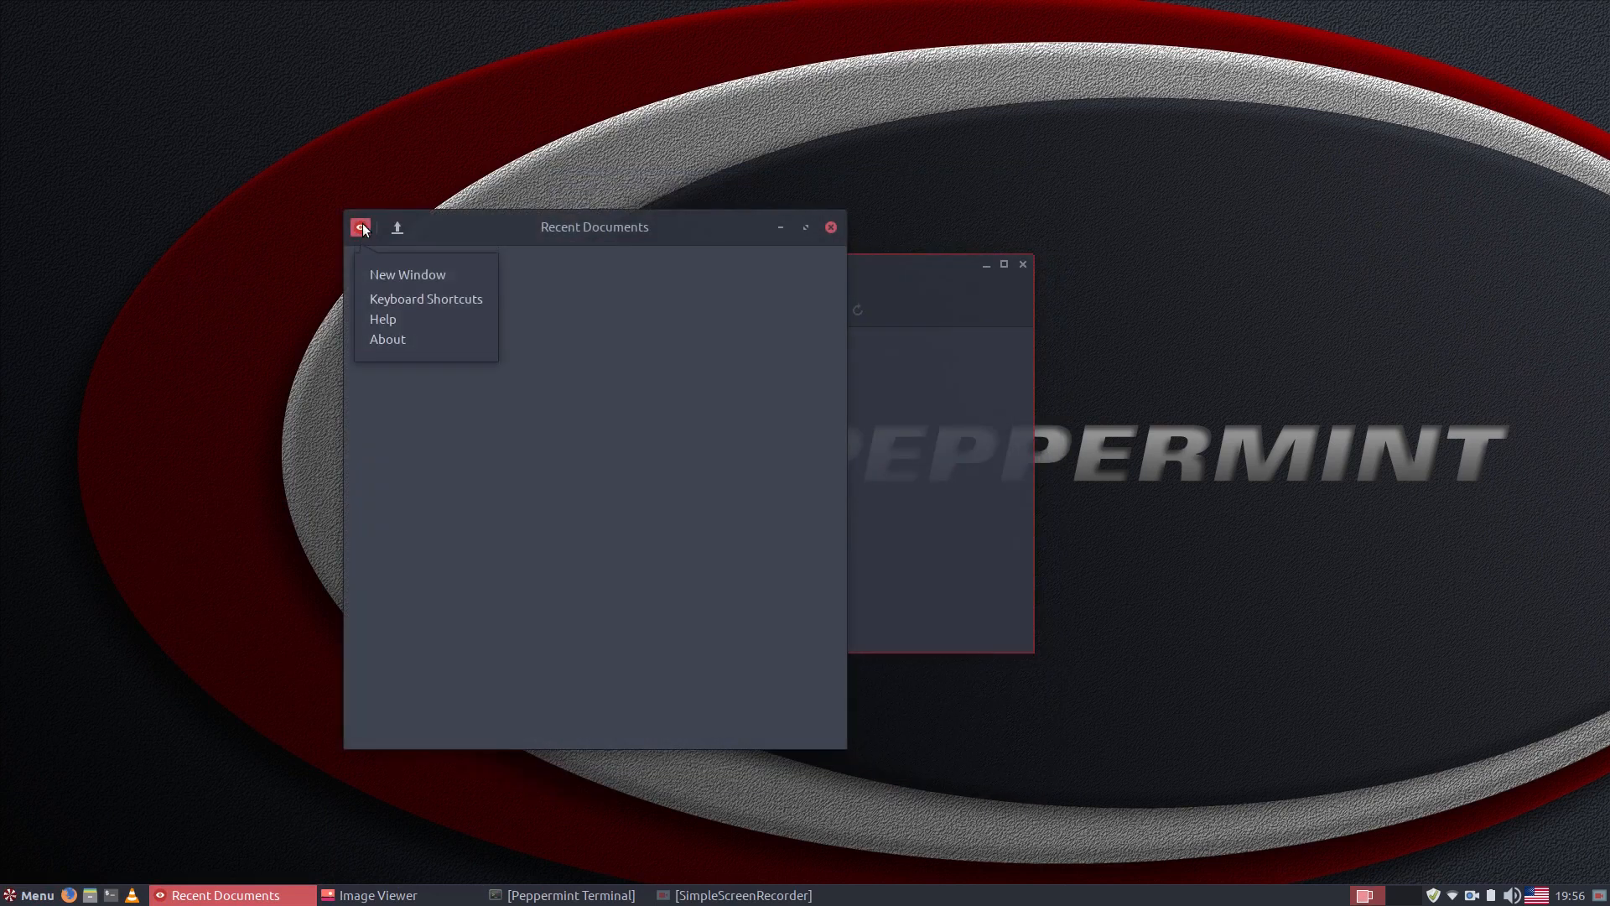
click(399, 339)
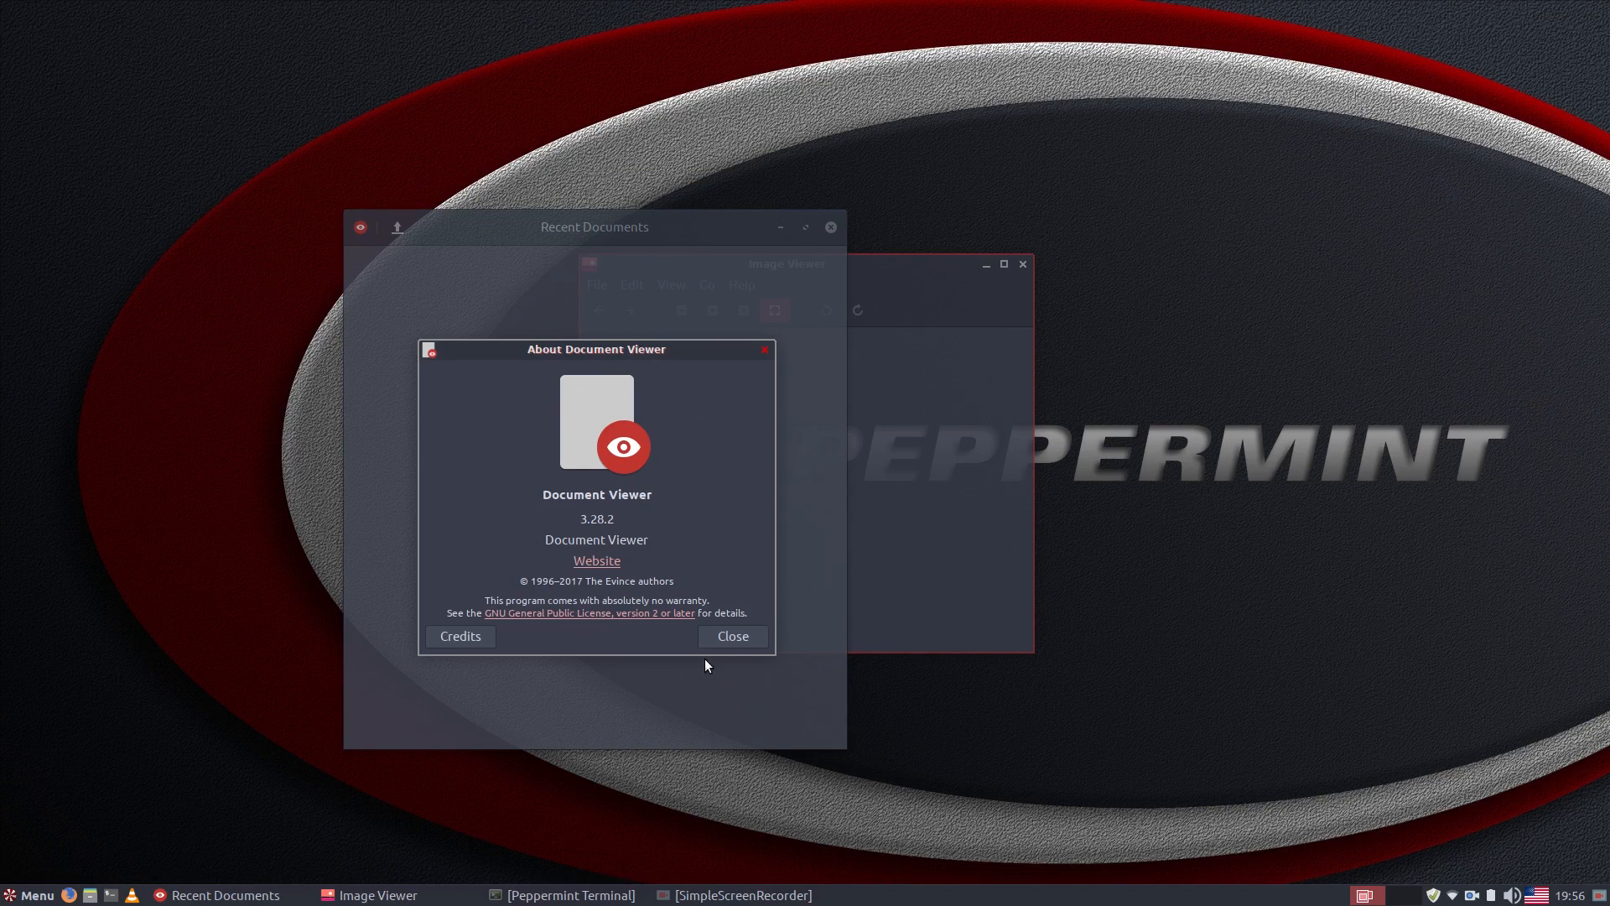
click(733, 636)
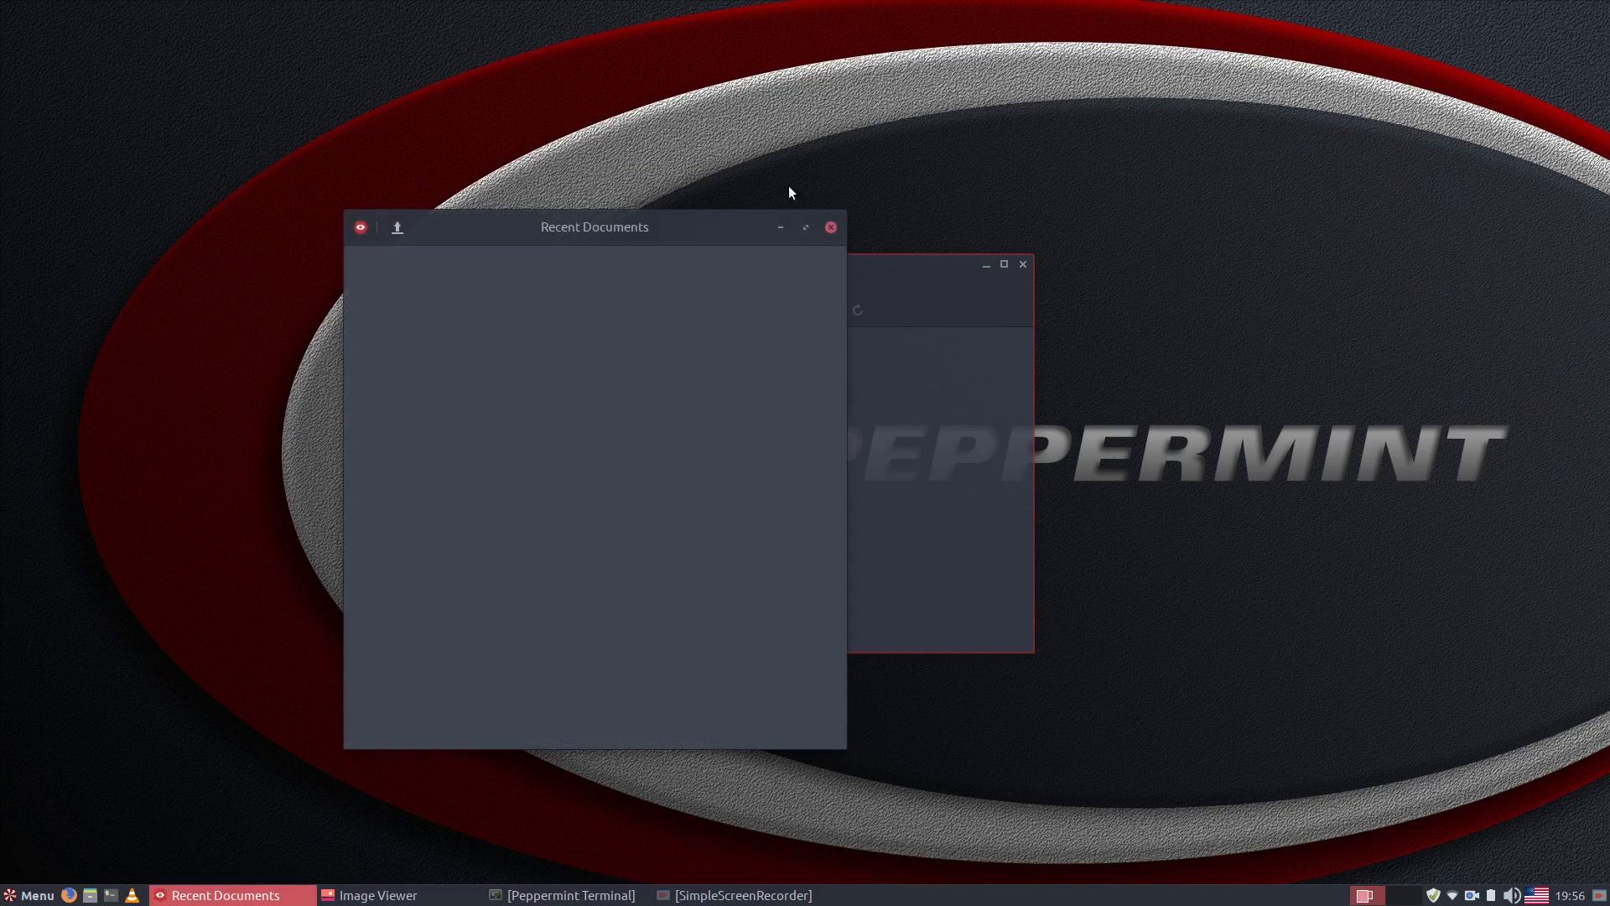
click(831, 227)
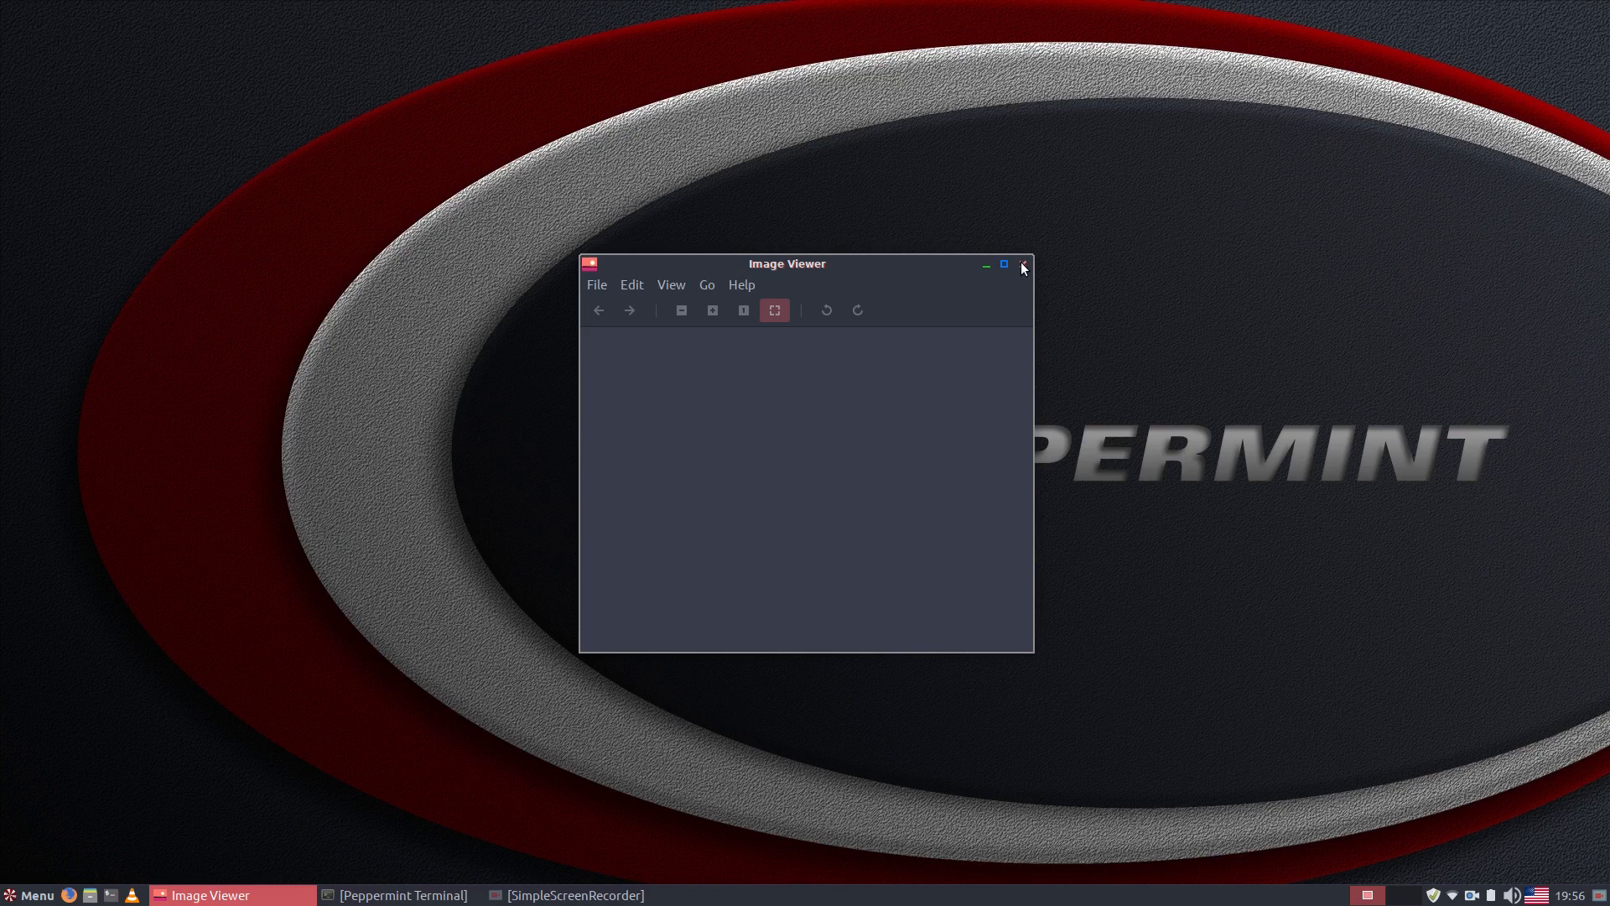
Check Image Viewer's About information, then close Image Viewer
click(755, 285)
click(763, 335)
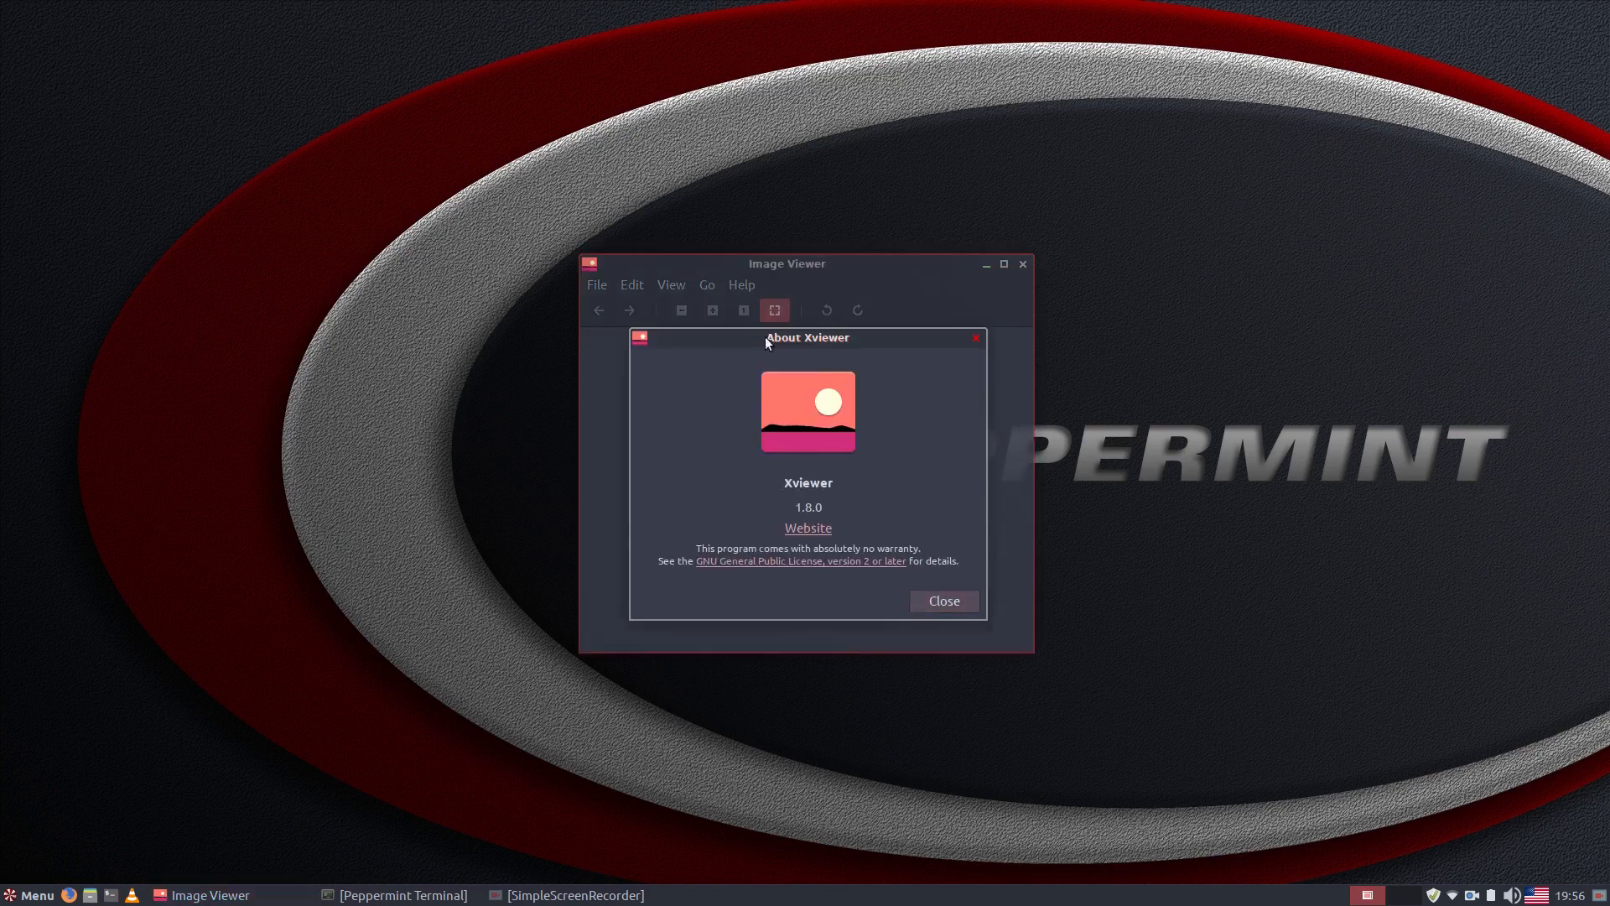
click(942, 598)
click(1024, 265)
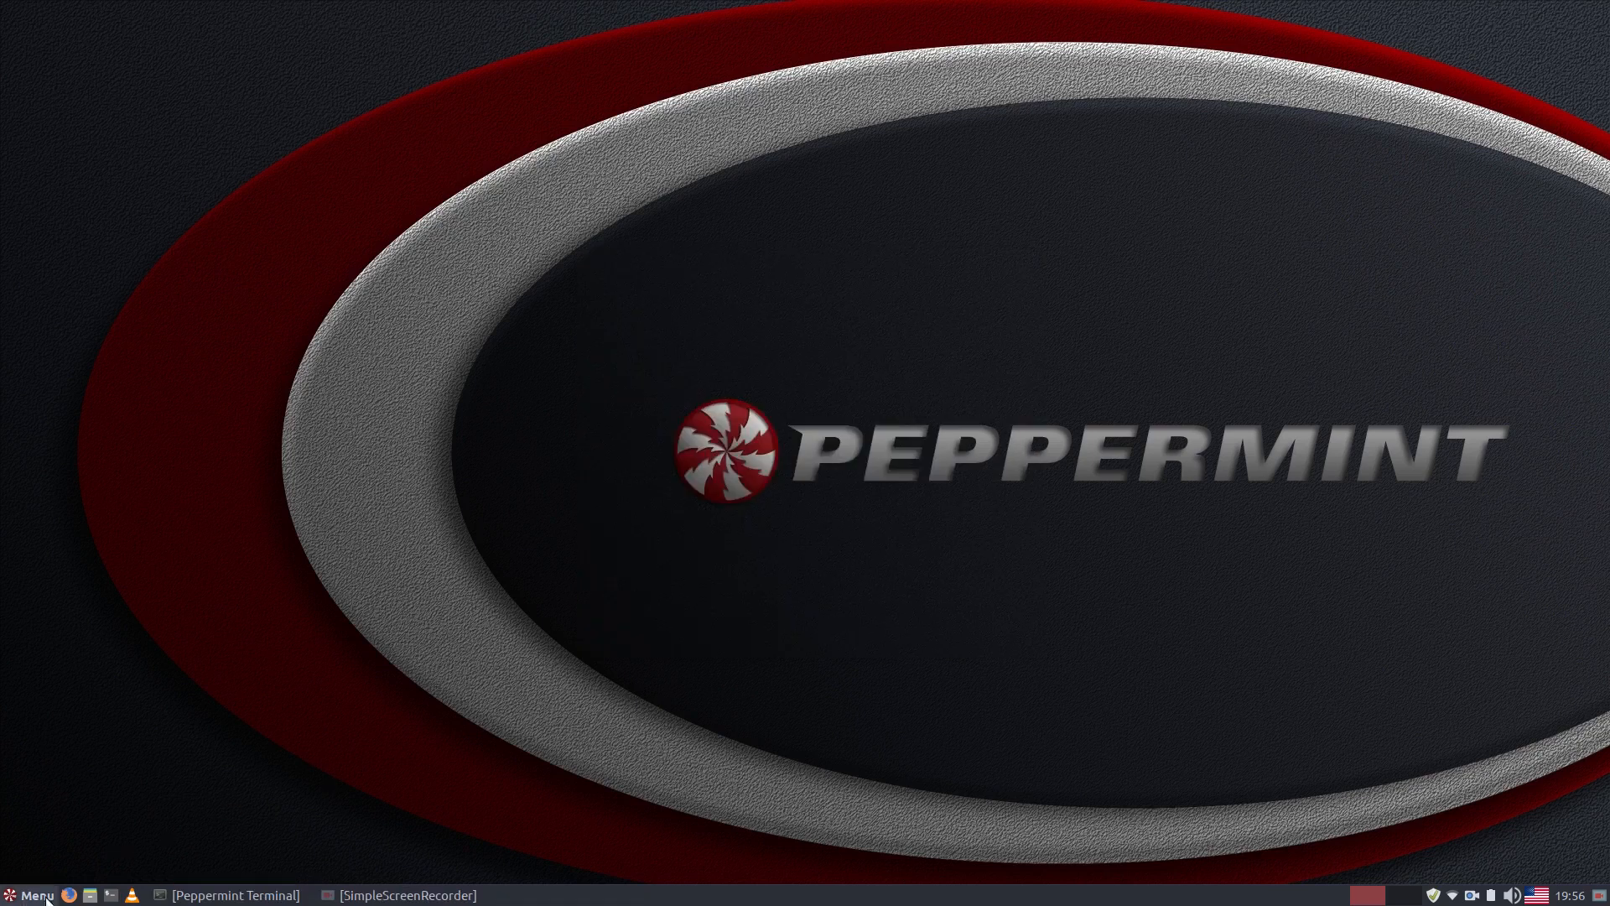
Launch the Menu Editor (MenuLibre) from the application menu
click(37, 898)
click(22, 656)
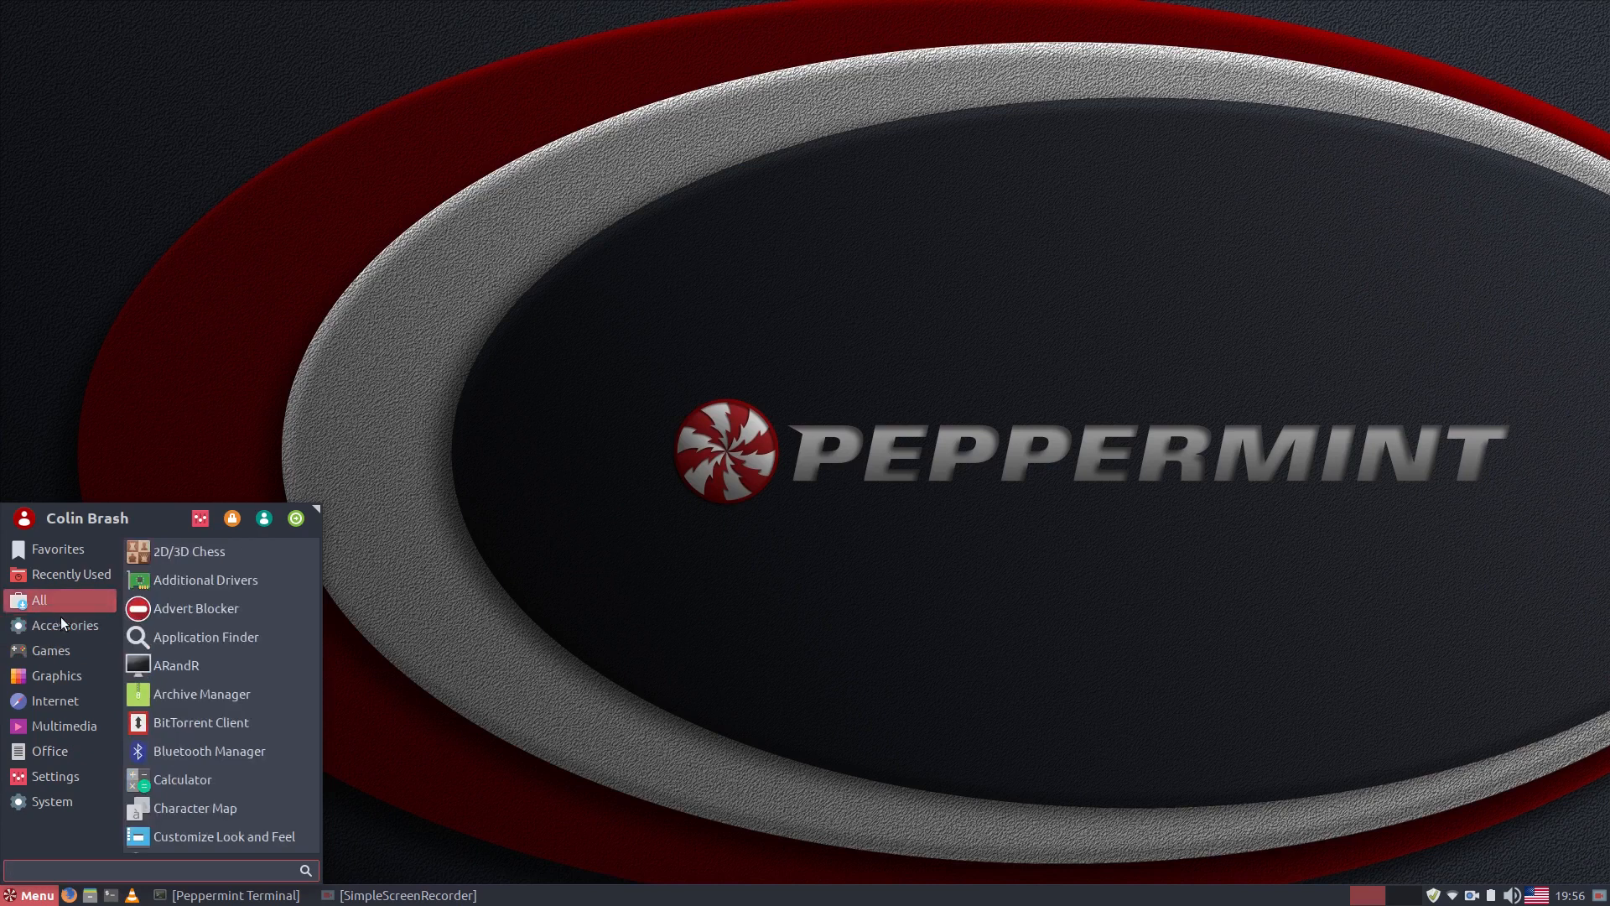
mouse_move(34, 626)
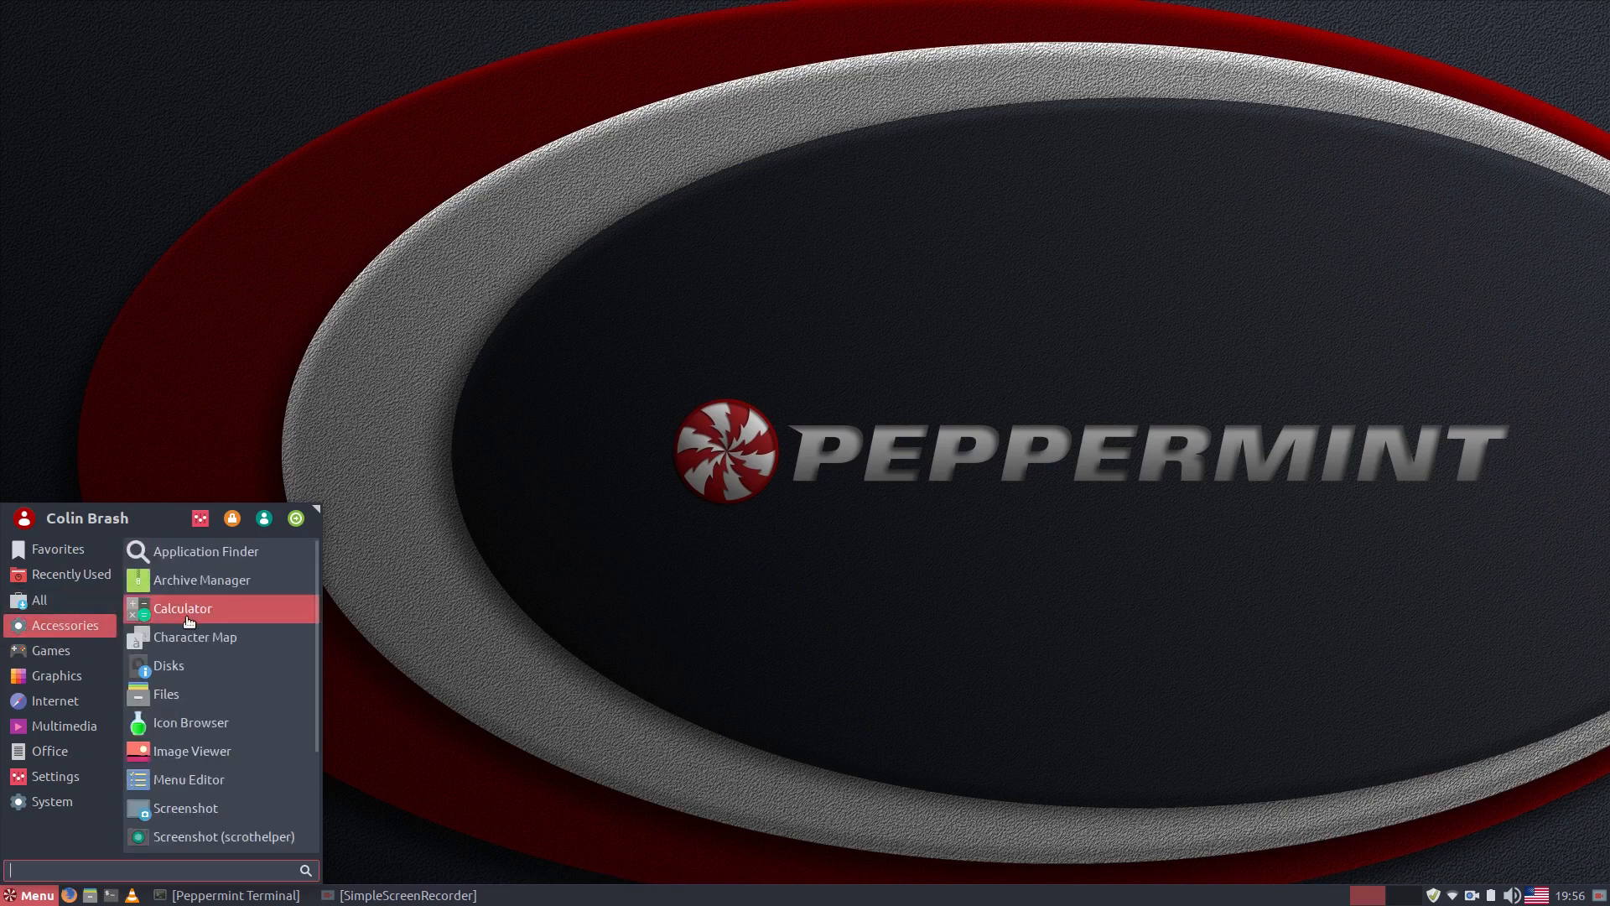
click(180, 774)
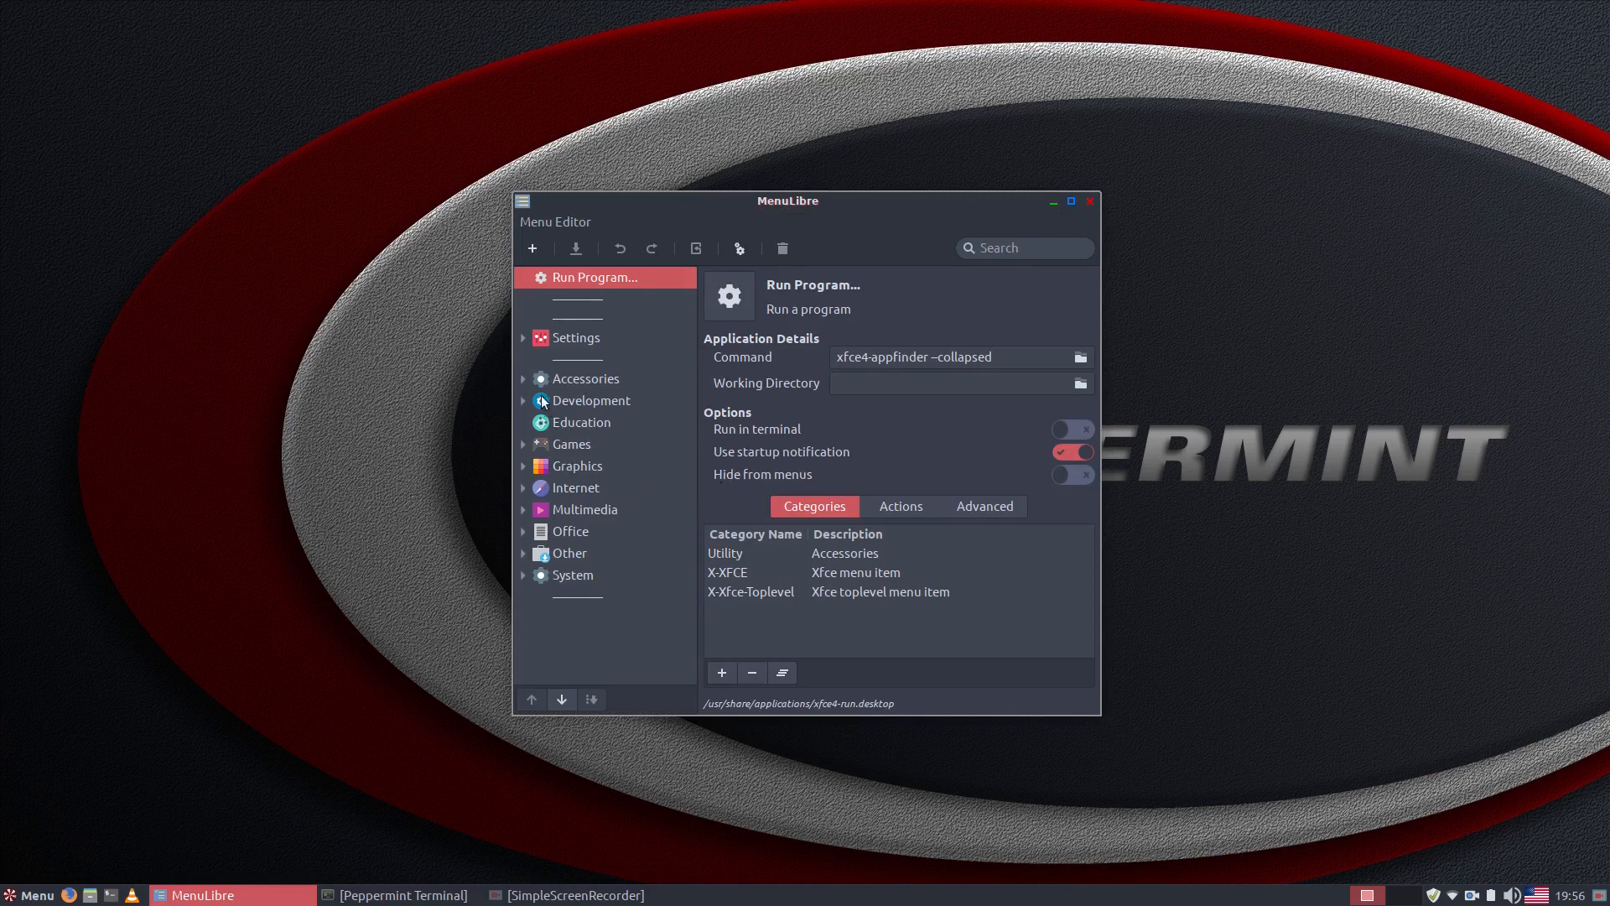
Select the Image Viewer entry under Accessories and shift it up and down the list
click(522, 377)
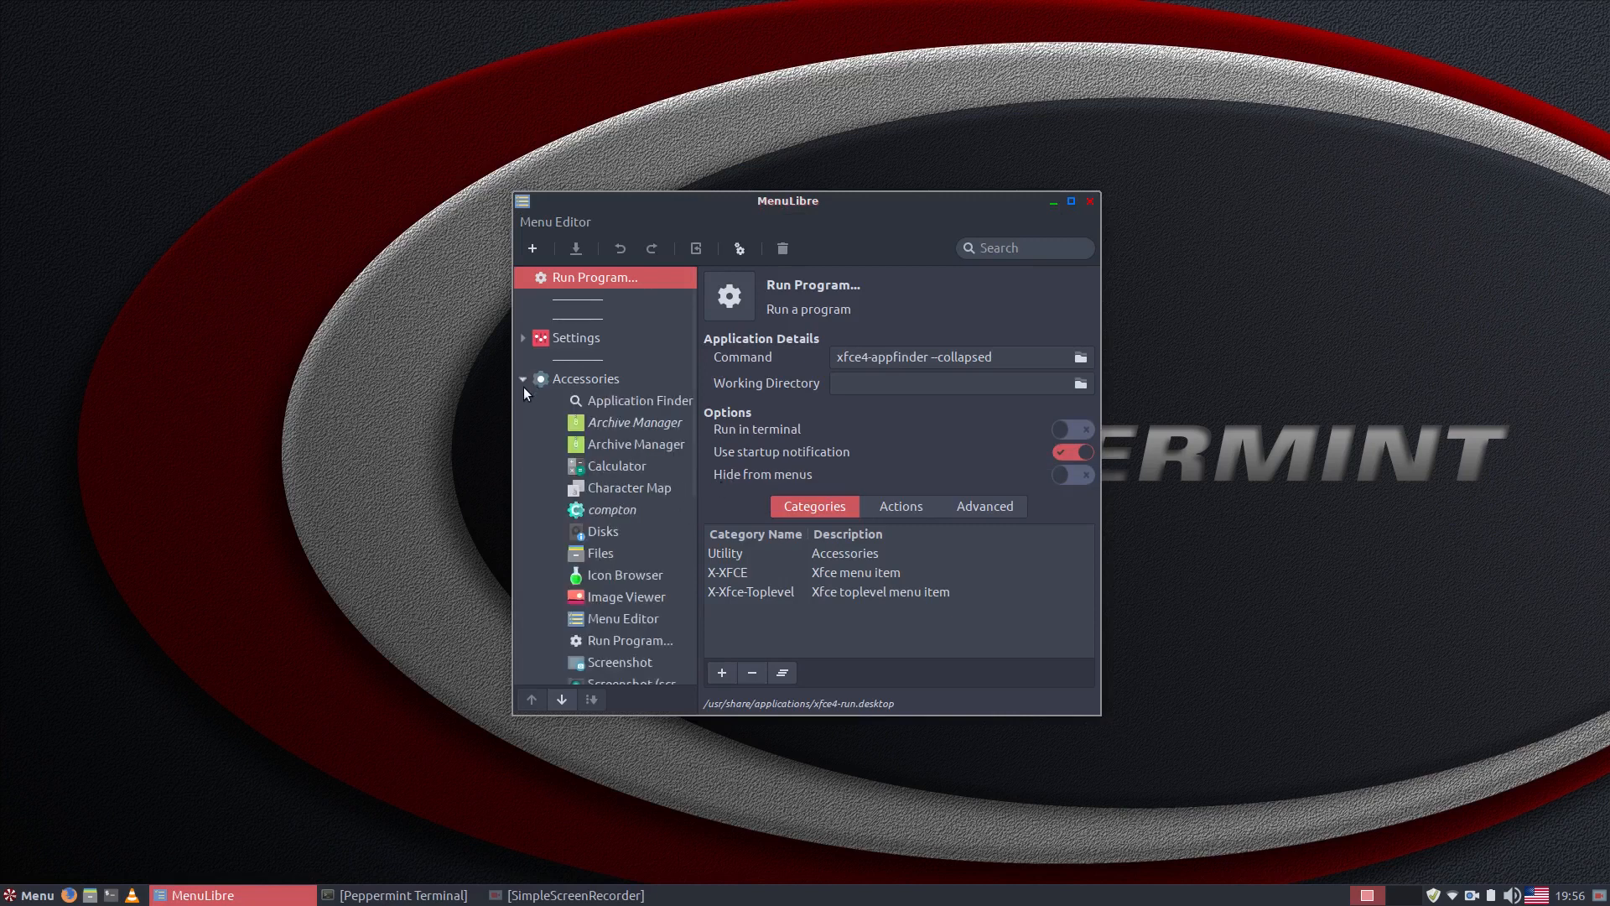
click(607, 597)
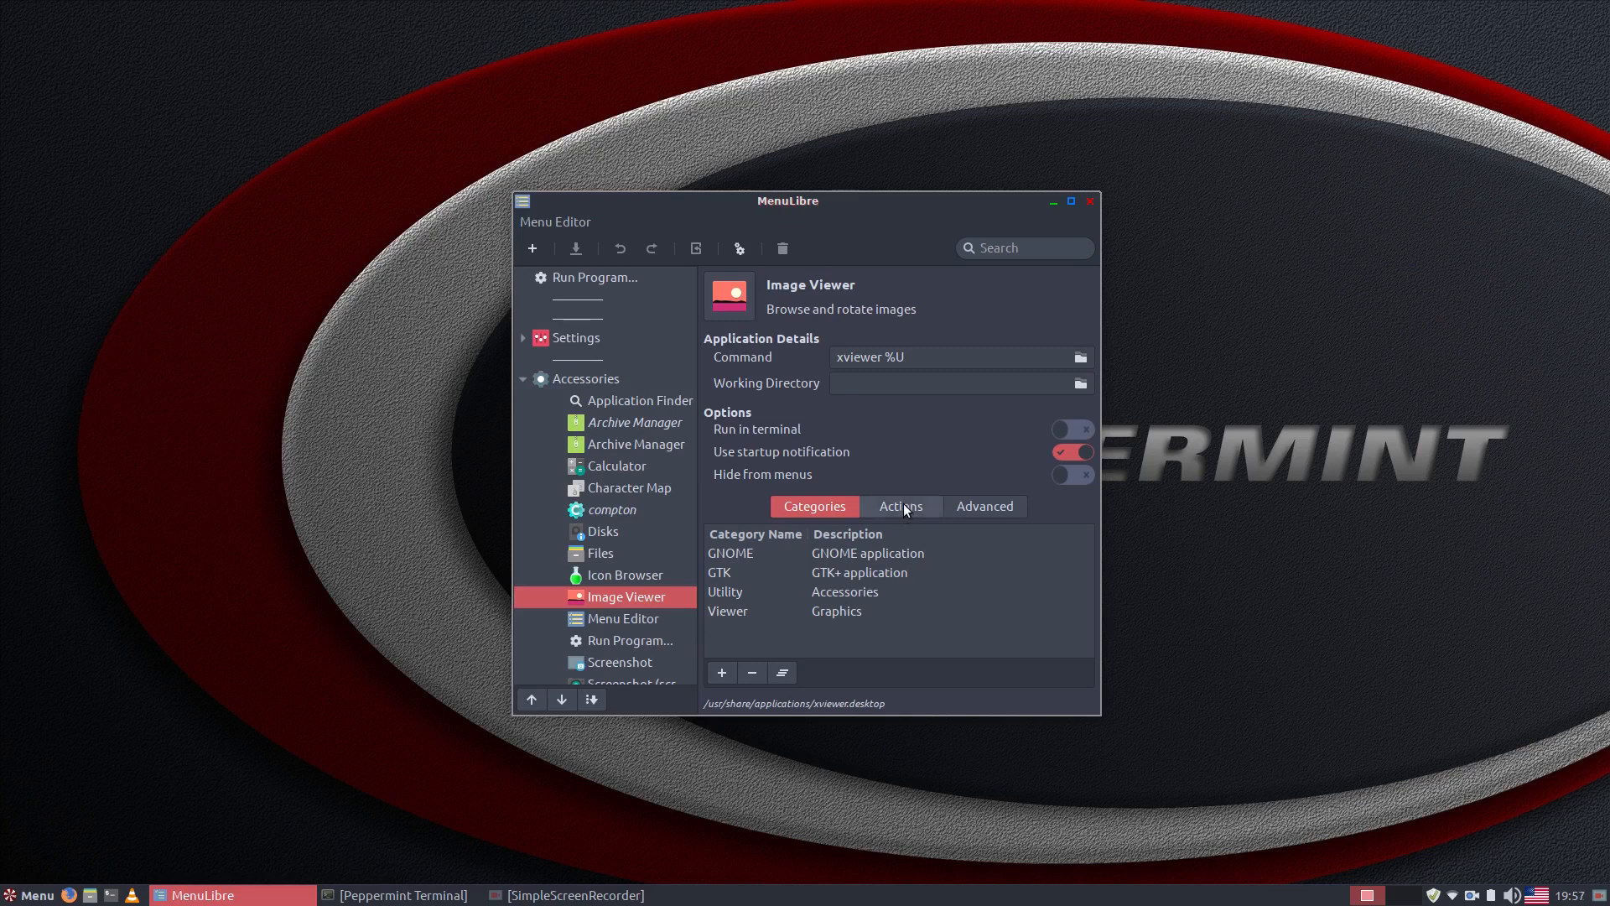
click(728, 611)
double_click(531, 699)
double_click(531, 699)
click(532, 698)
double_click(531, 699)
click(532, 699)
click(531, 699)
double_click(532, 696)
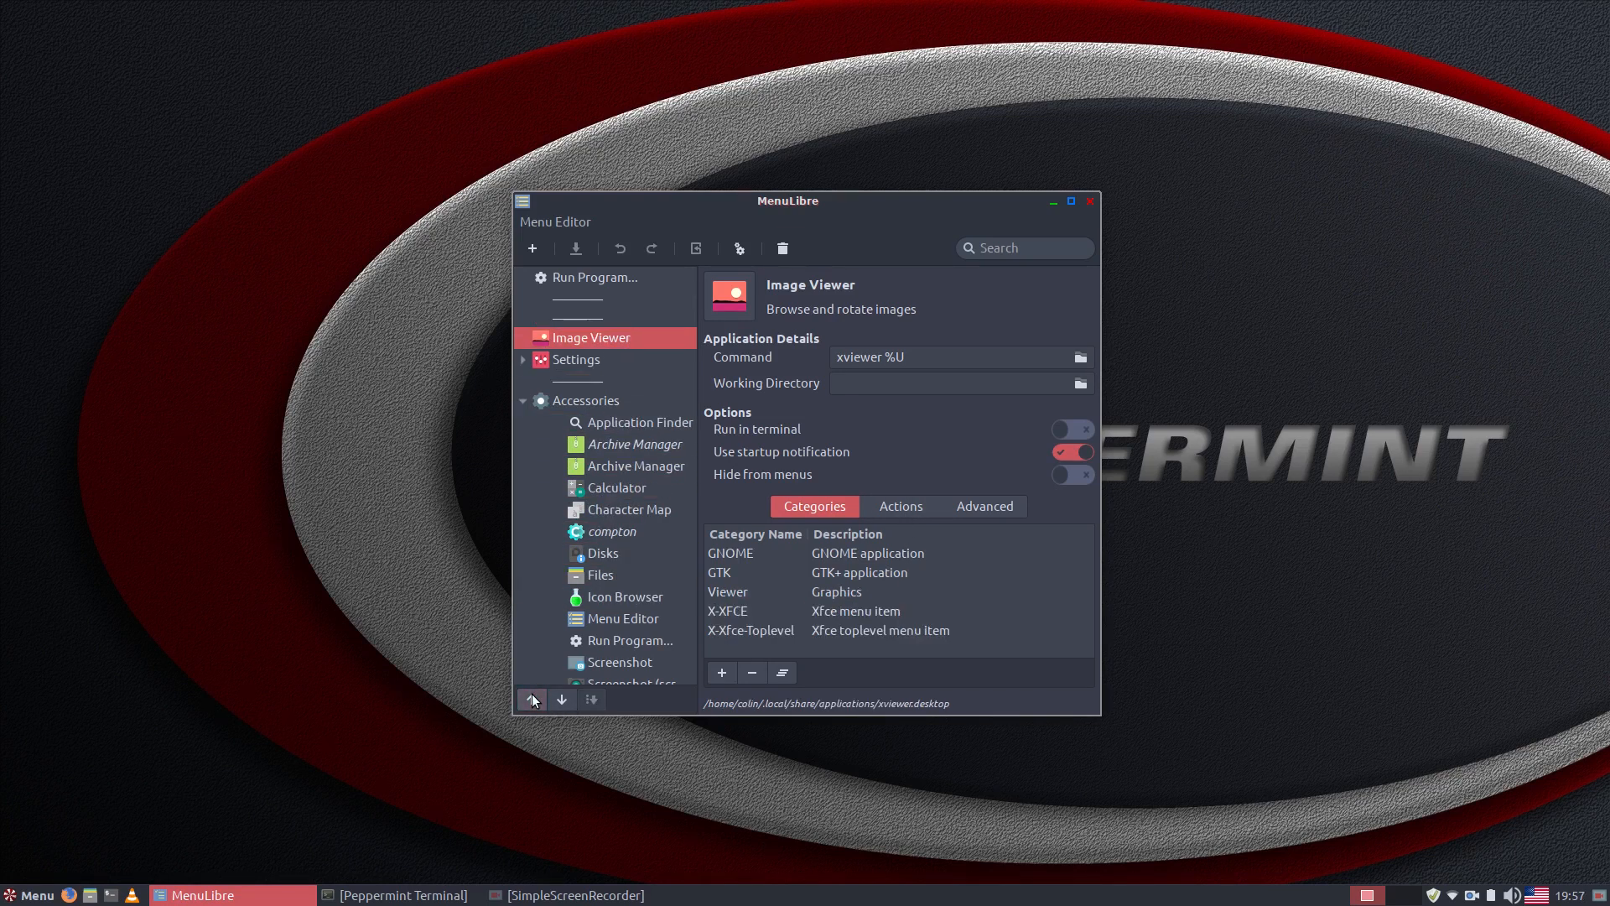
click(566, 698)
double_click(565, 698)
double_click(565, 698)
double_click(565, 697)
click(566, 698)
double_click(566, 698)
double_click(566, 698)
click(565, 697)
Move Image Viewer down past Education and Games into the Graphics category
scroll(590, 534, down, 5)
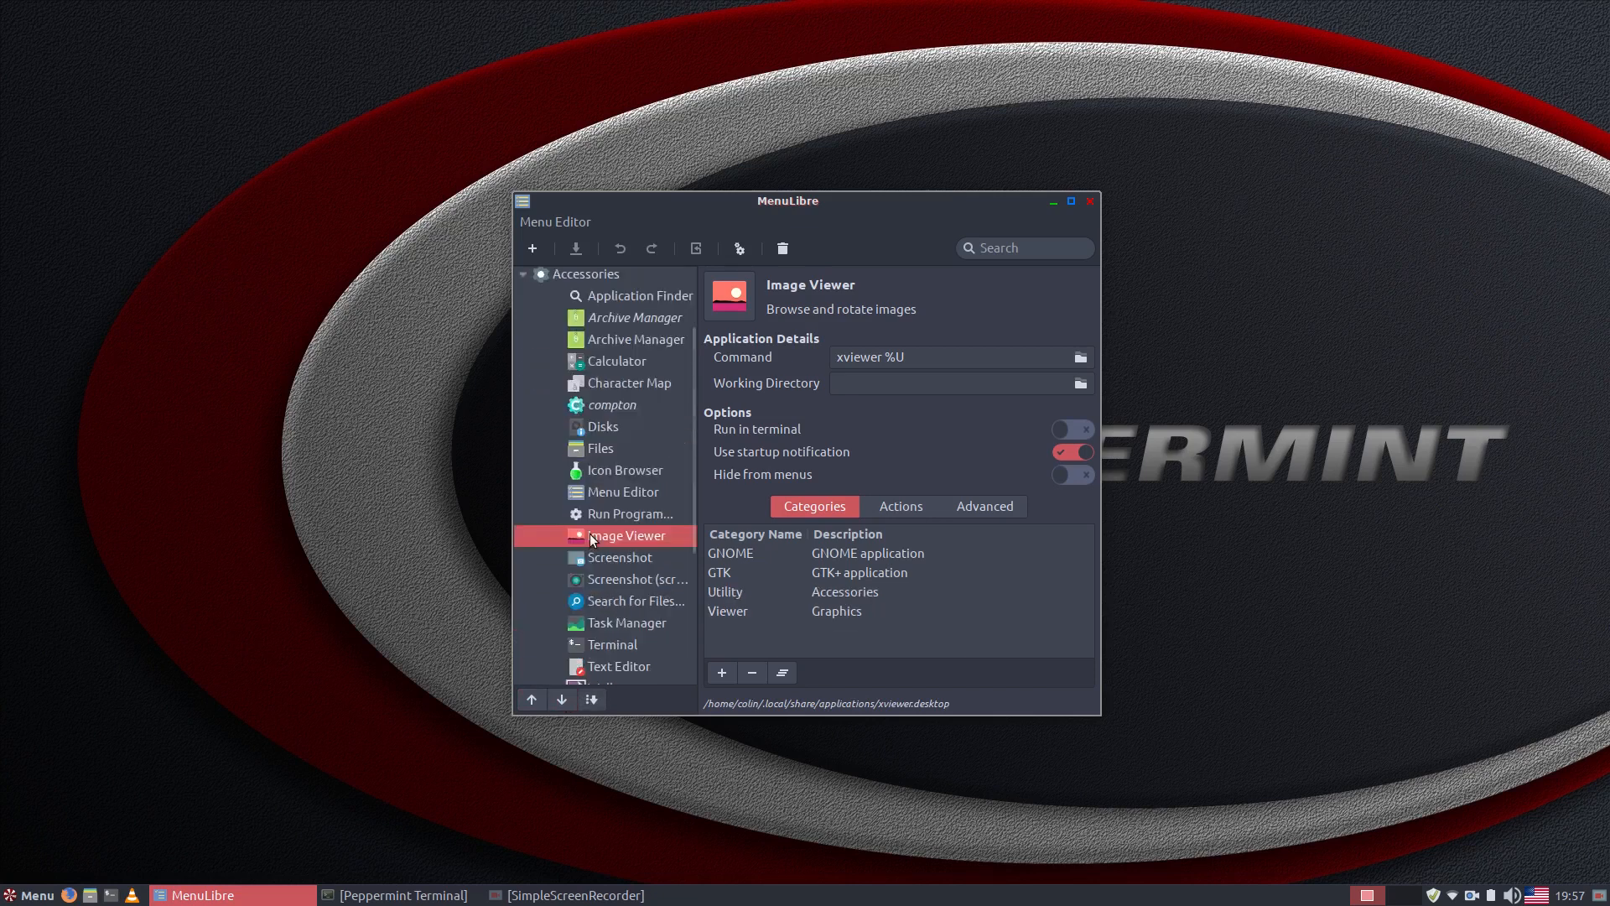
scroll(591, 536, down, 2)
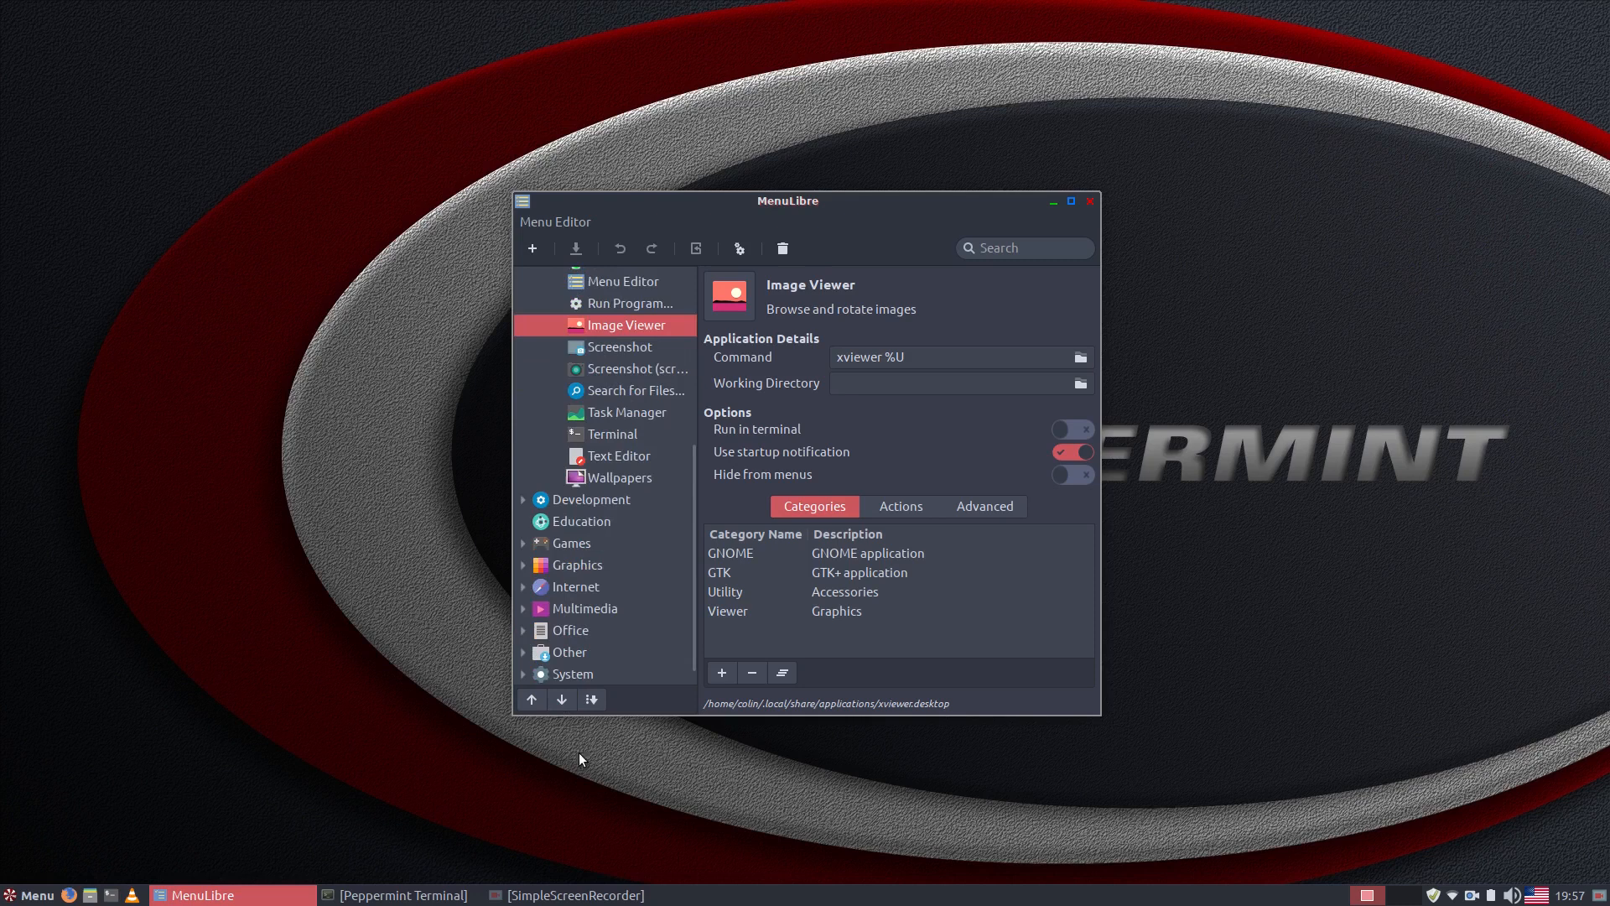
double_click(562, 699)
double_click(562, 699)
click(562, 700)
double_click(562, 700)
click(562, 700)
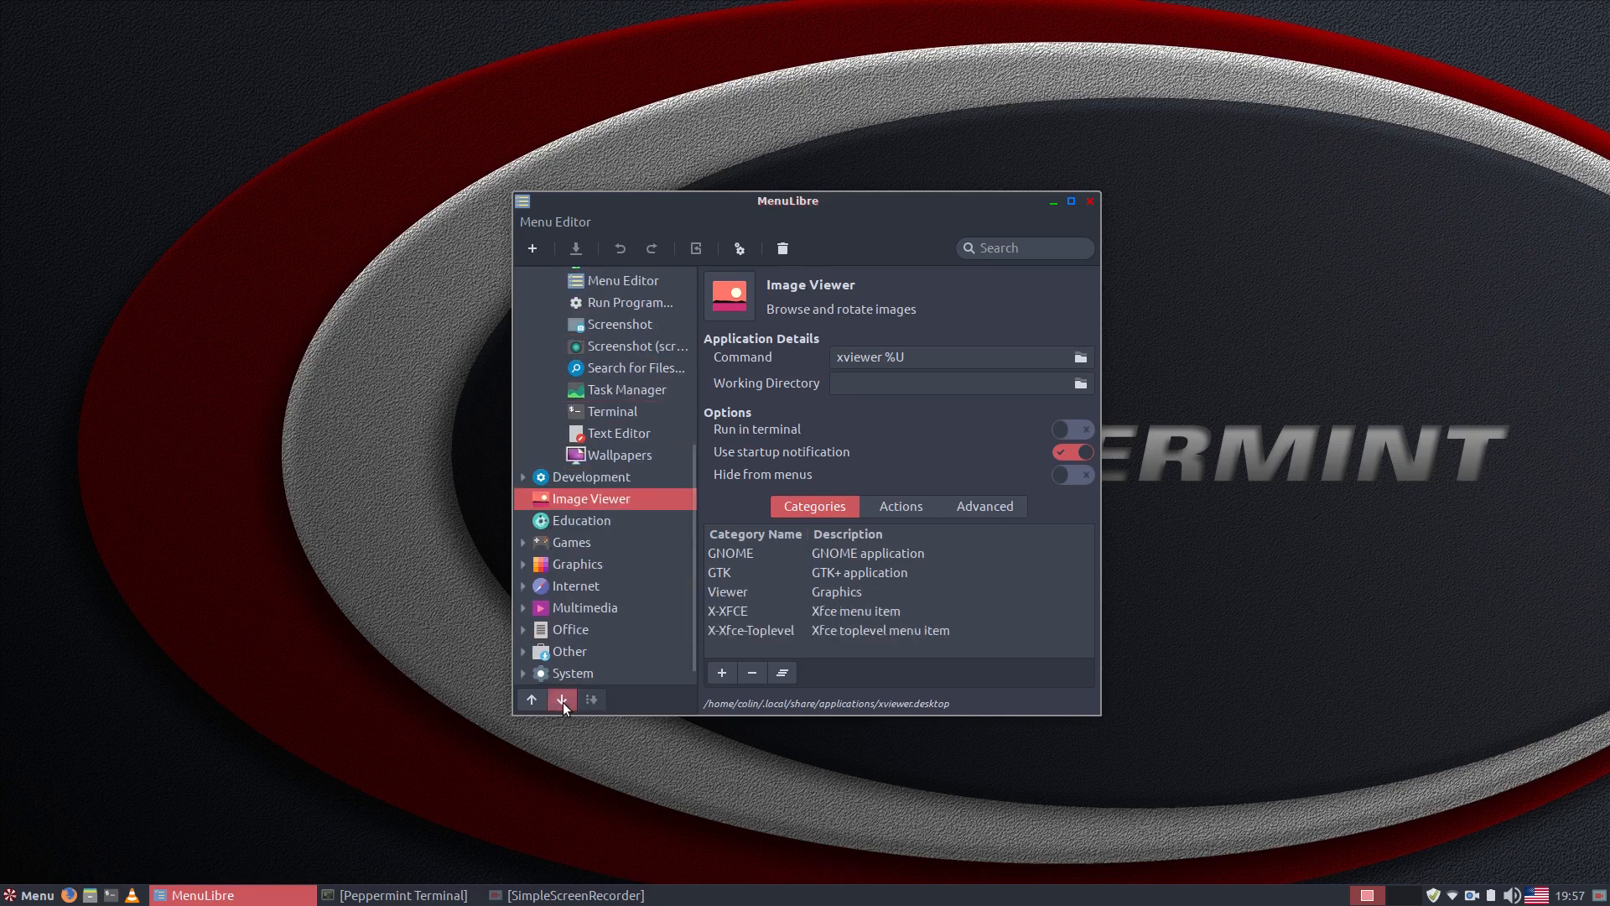
click(562, 699)
click(562, 699)
click(562, 700)
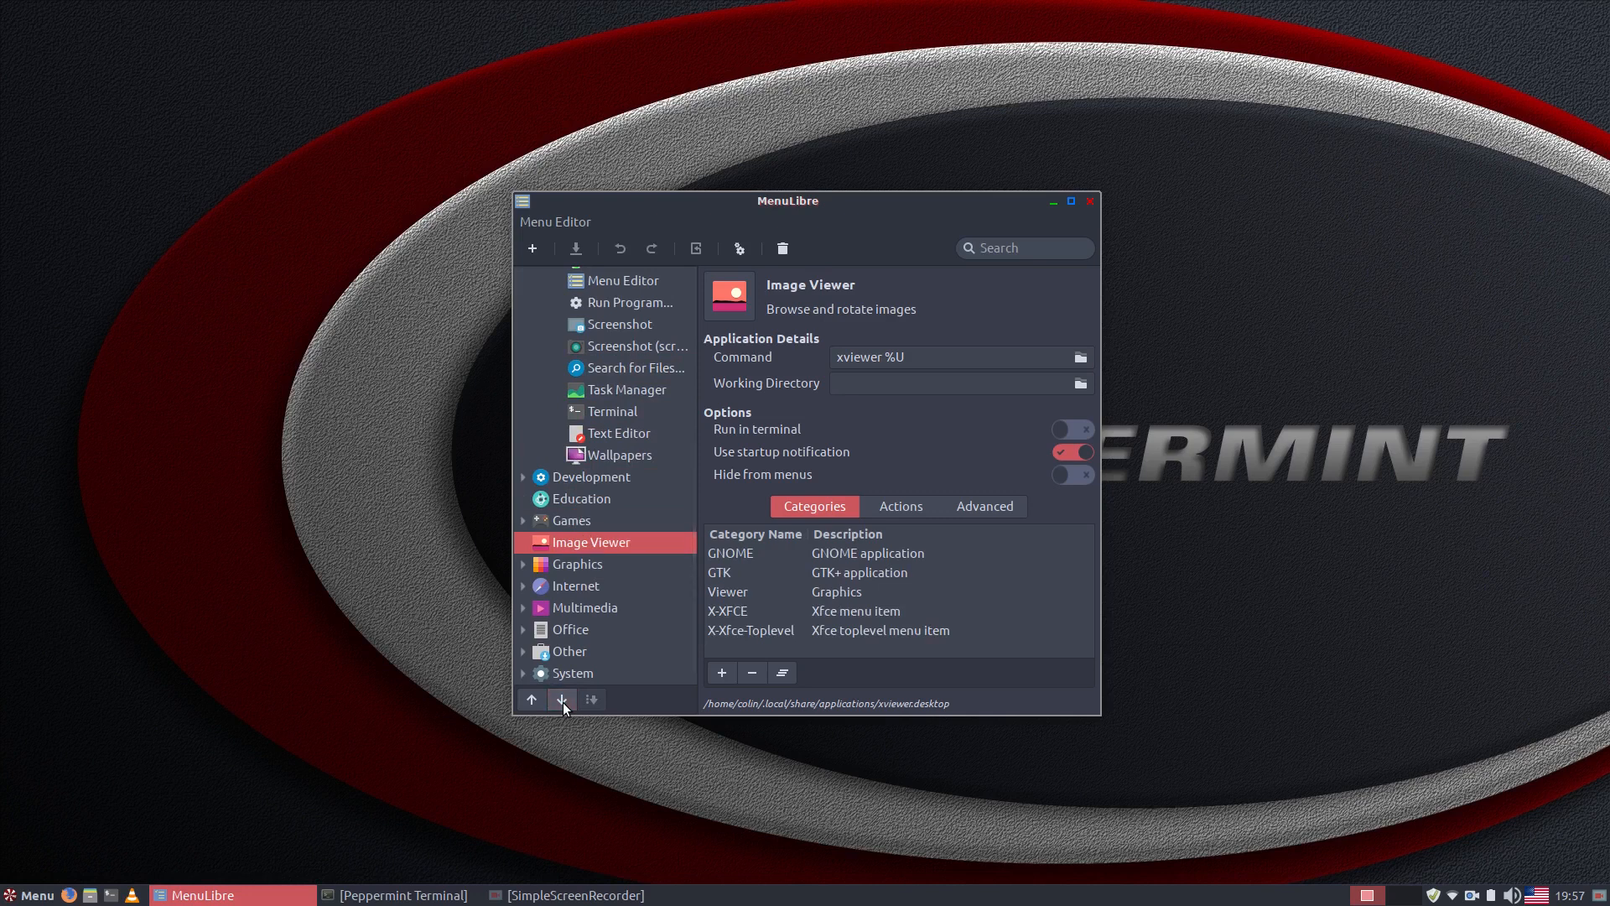
click(562, 700)
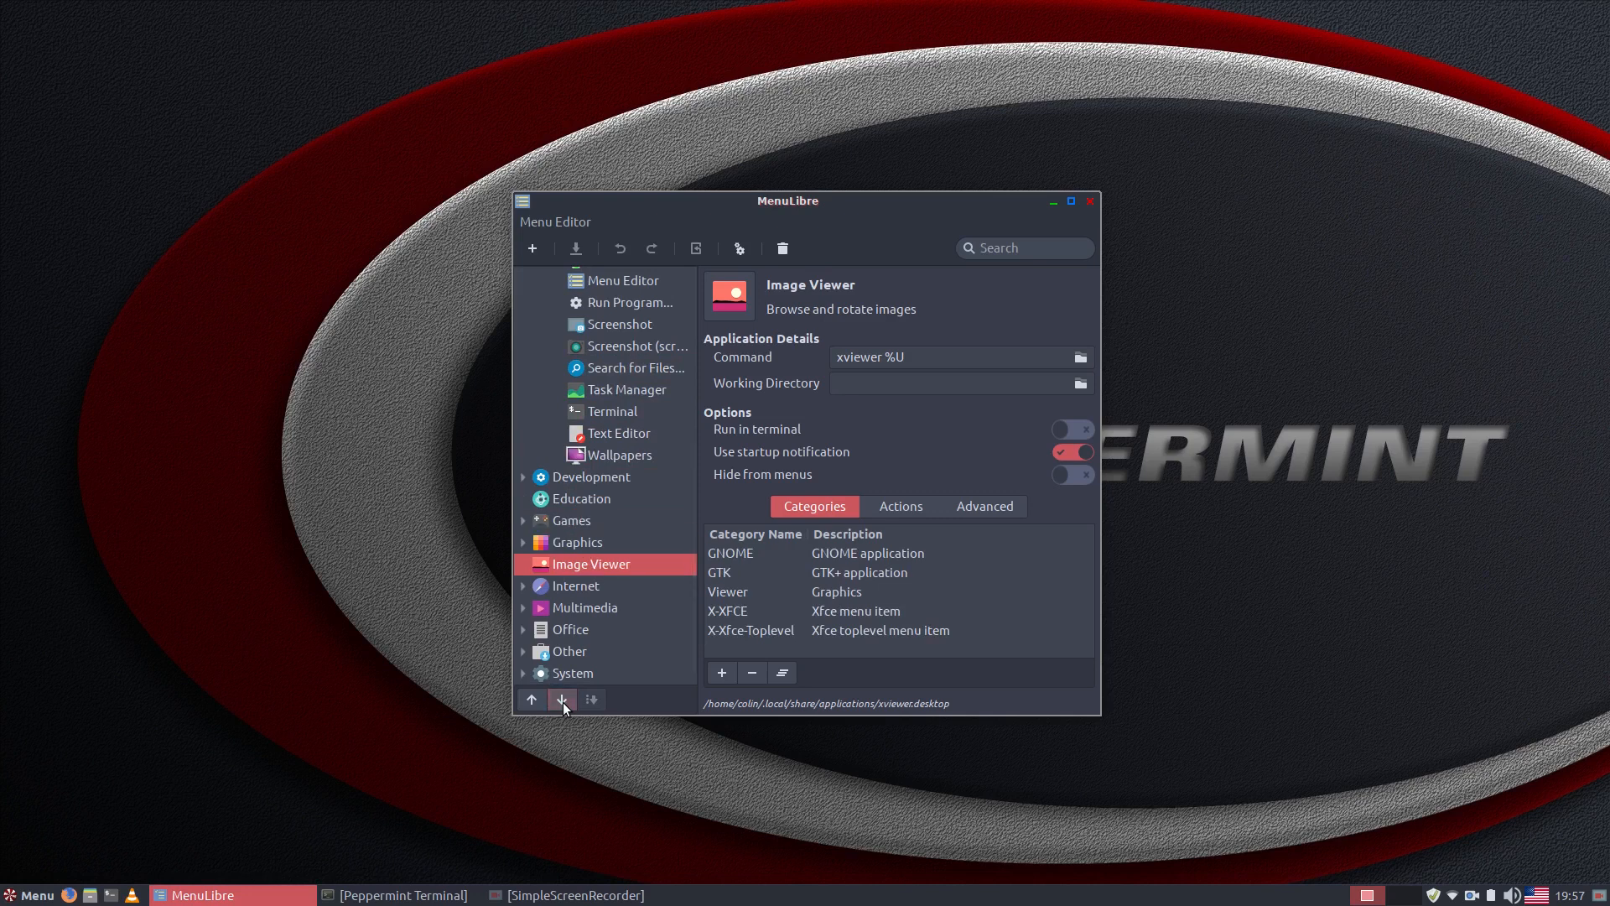
click(526, 542)
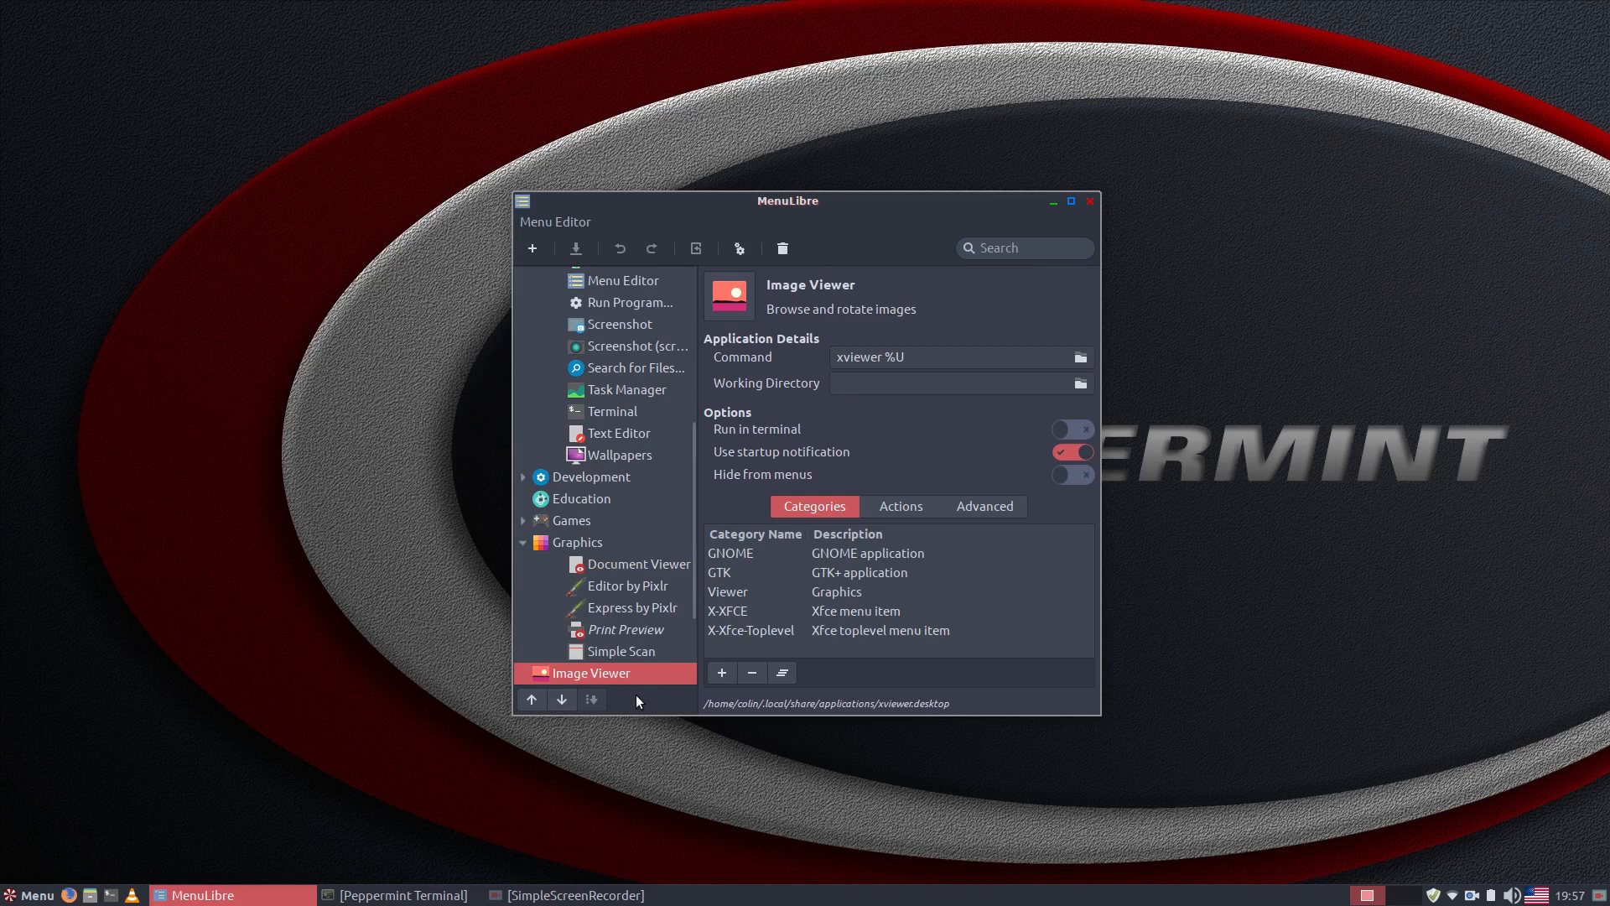
click(538, 698)
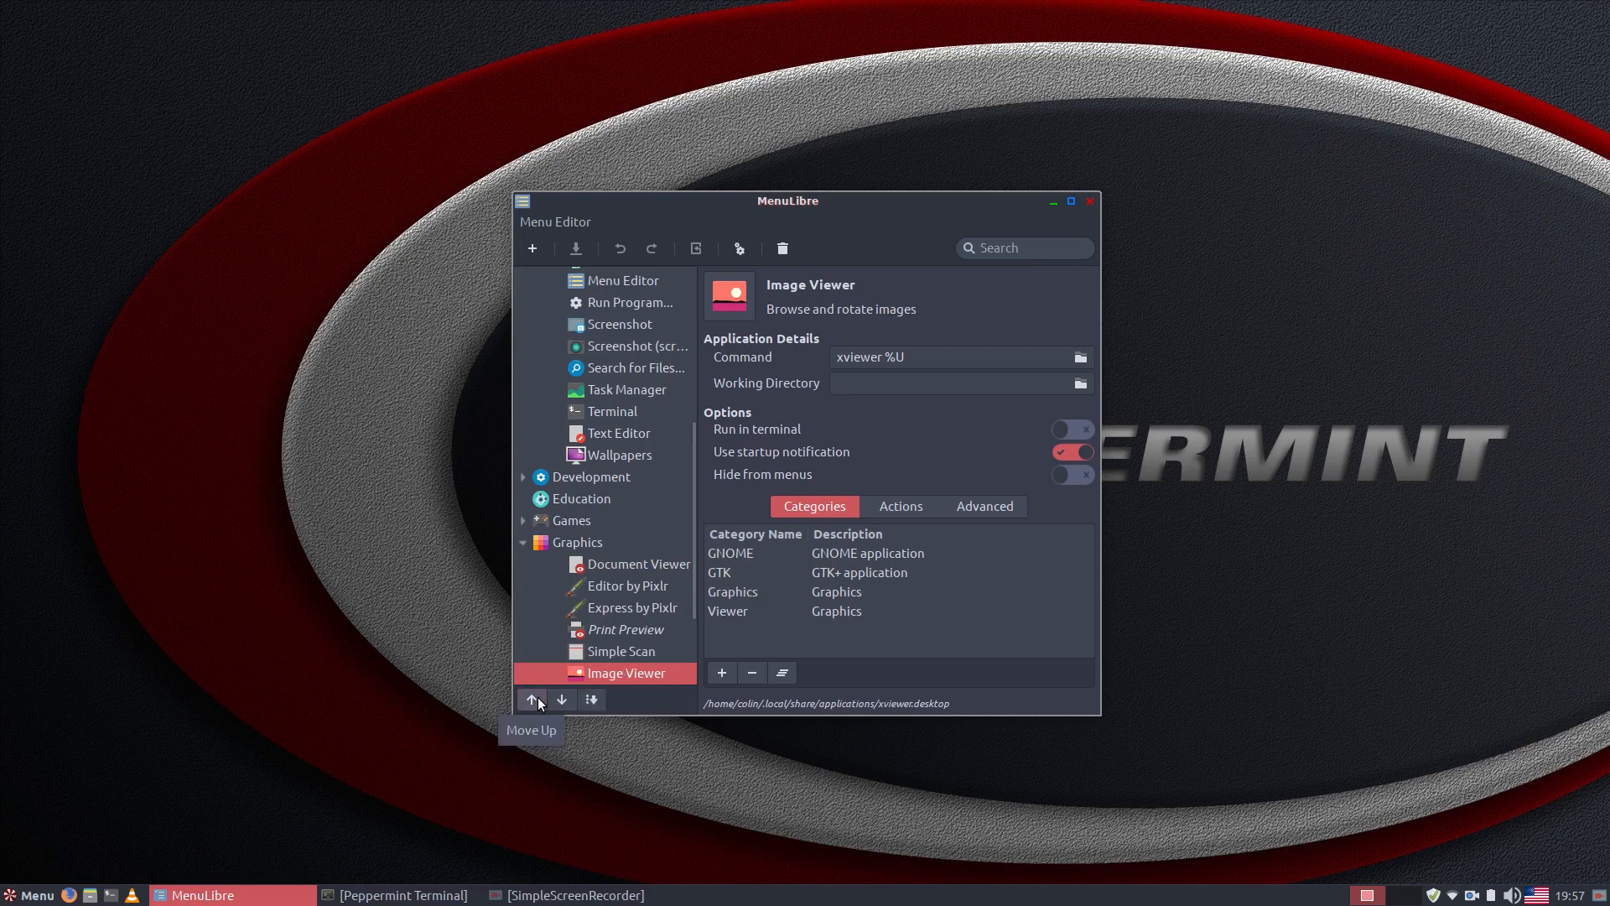
Confirm Image Viewer appears under Graphics in the application menu, then close MenuLibre
scroll(554, 552, down, 1)
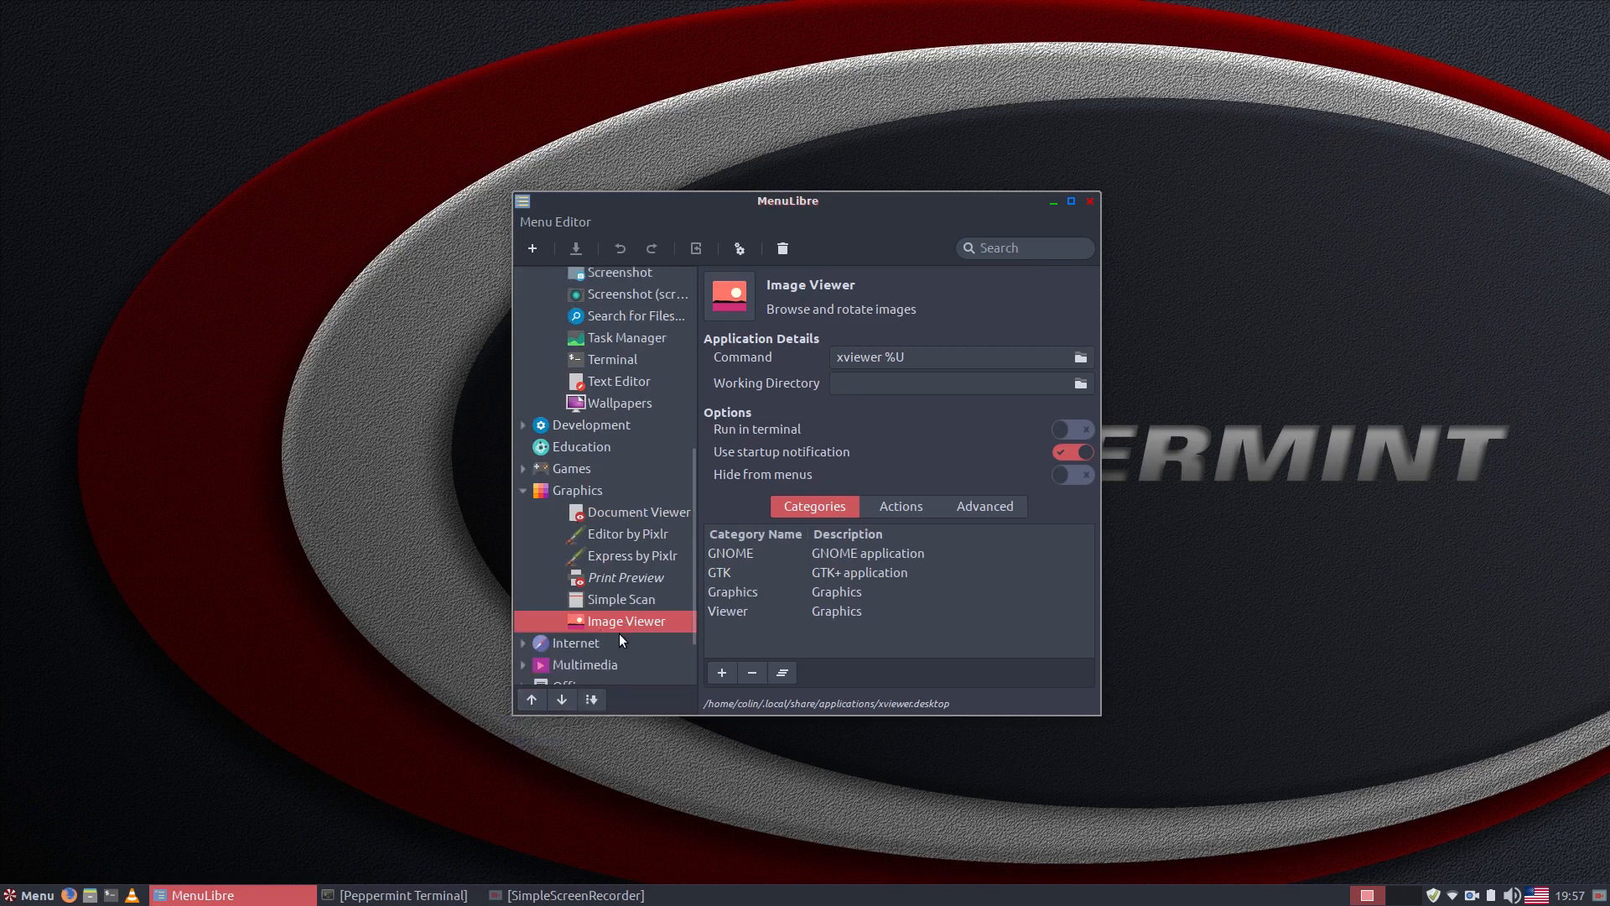
click(32, 896)
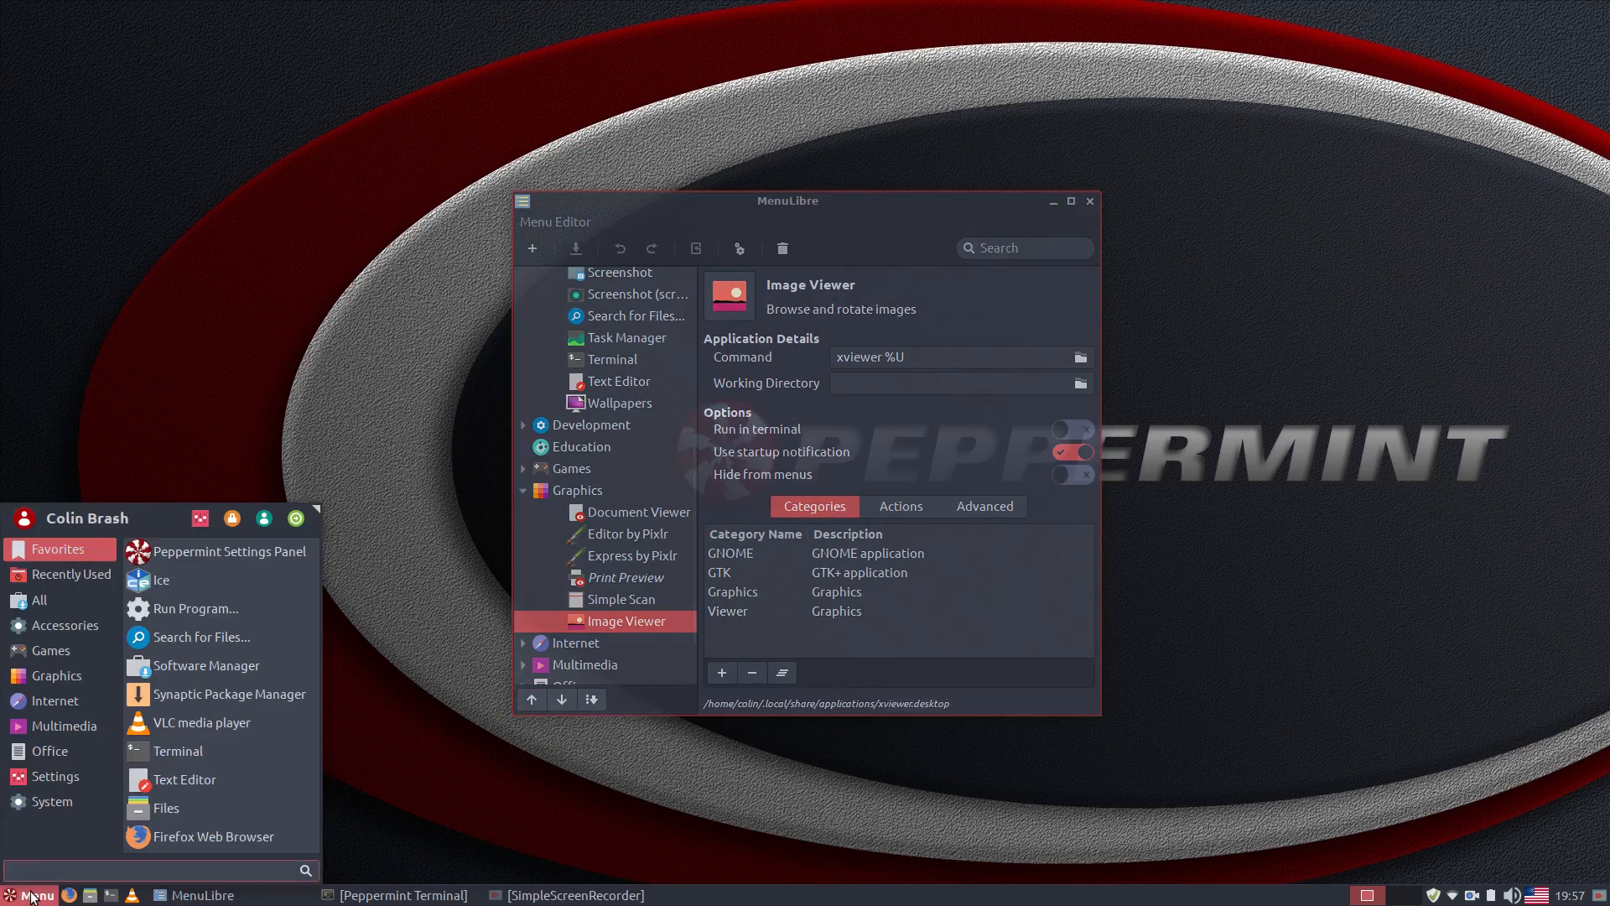
click(59, 671)
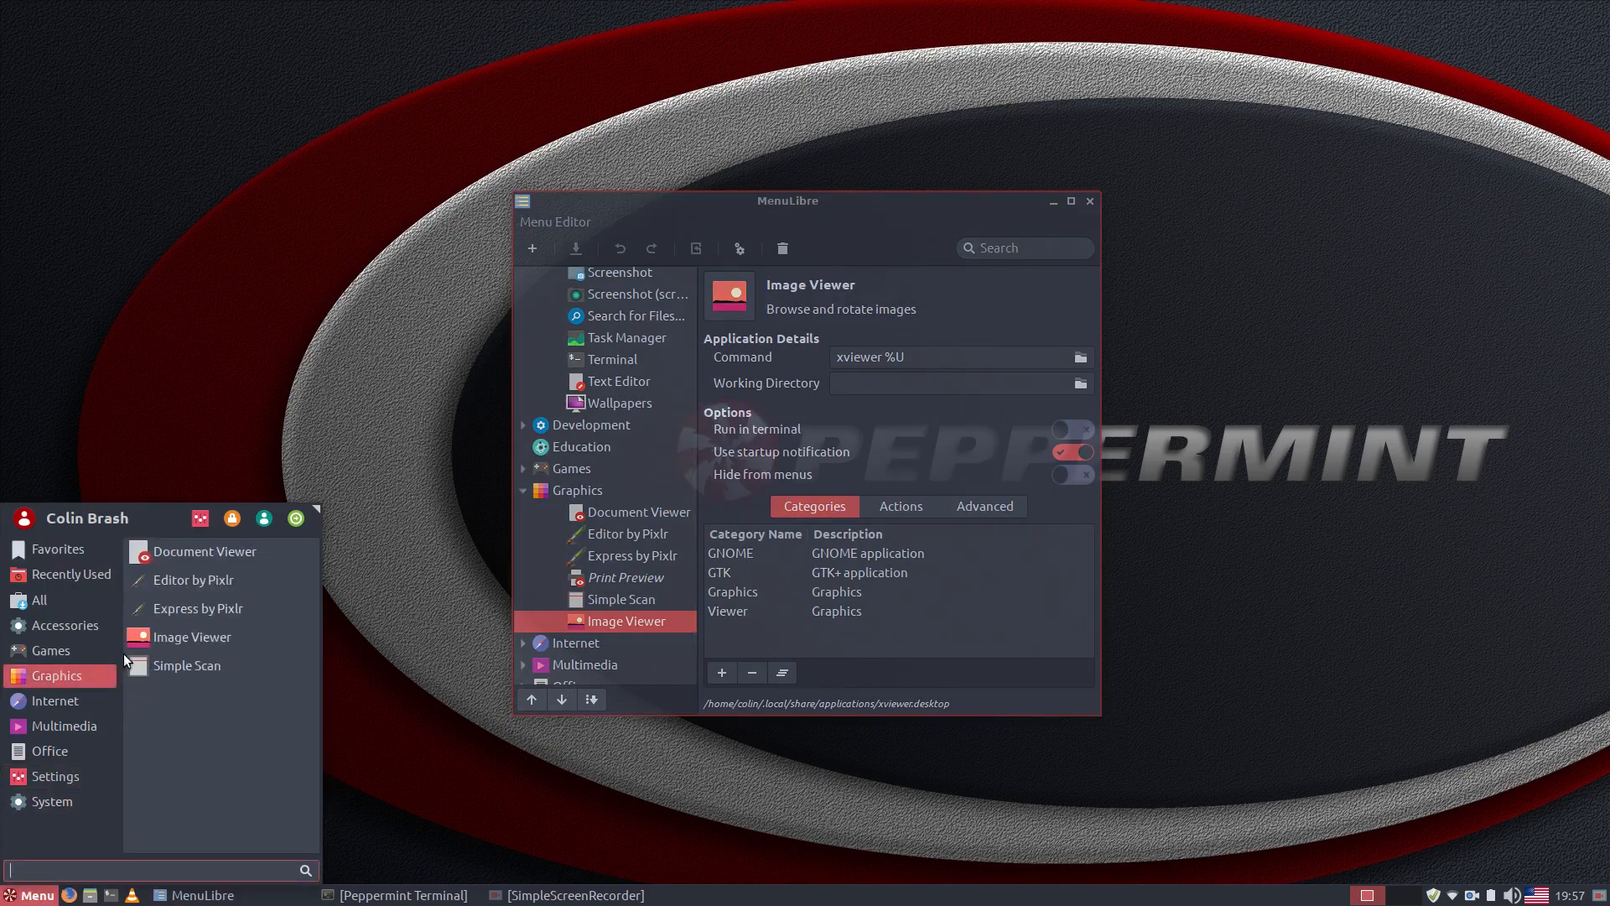
click(598, 667)
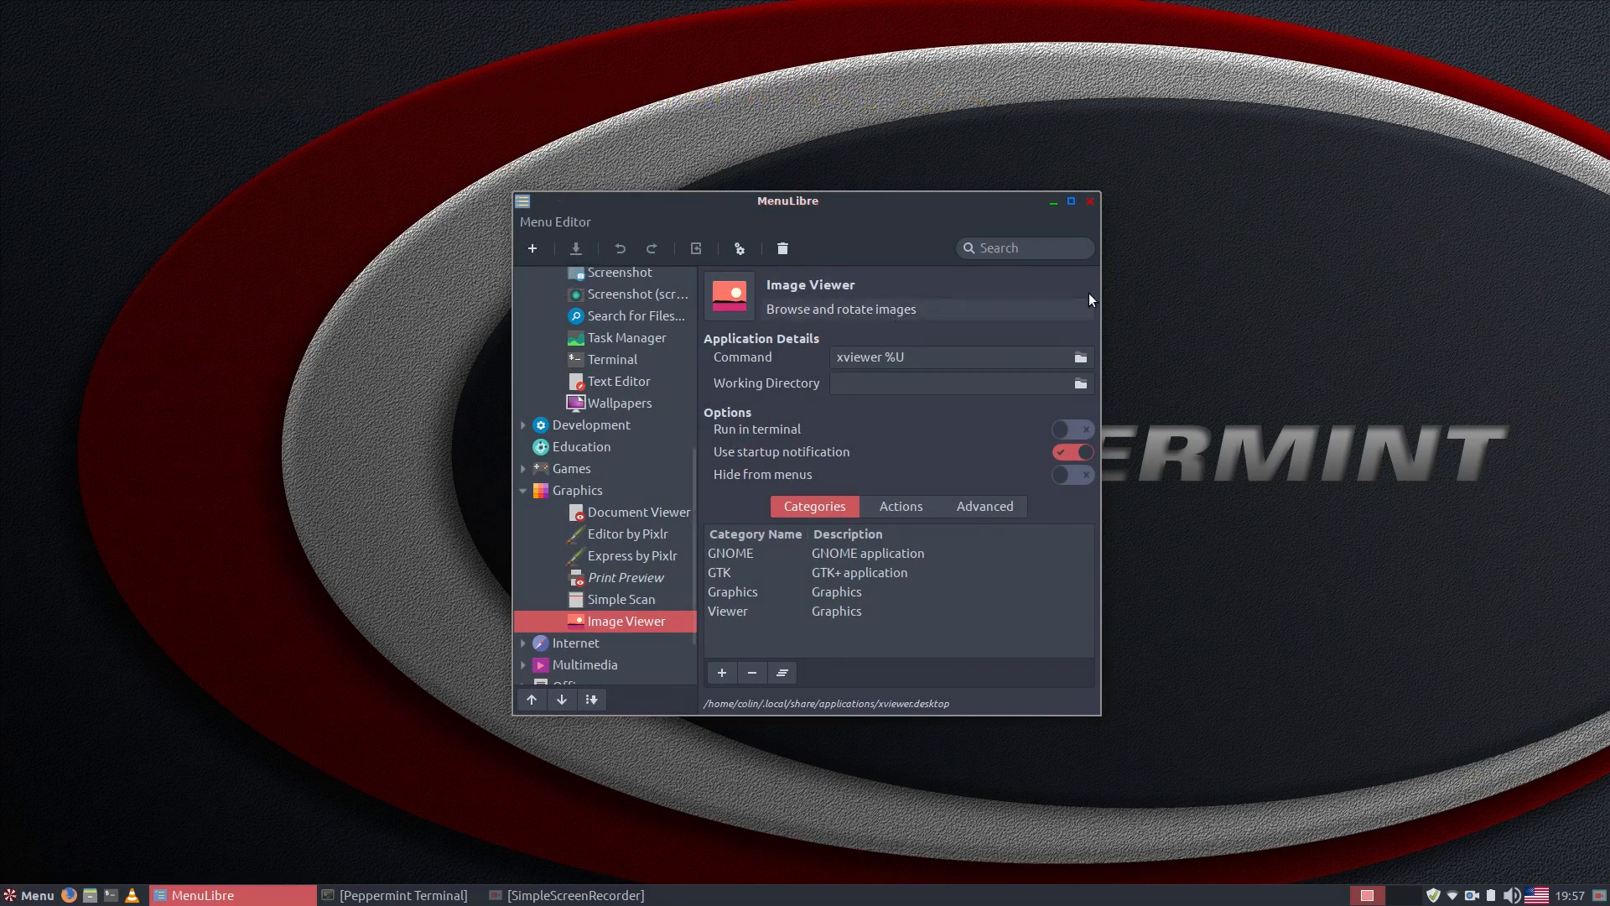
click(1091, 201)
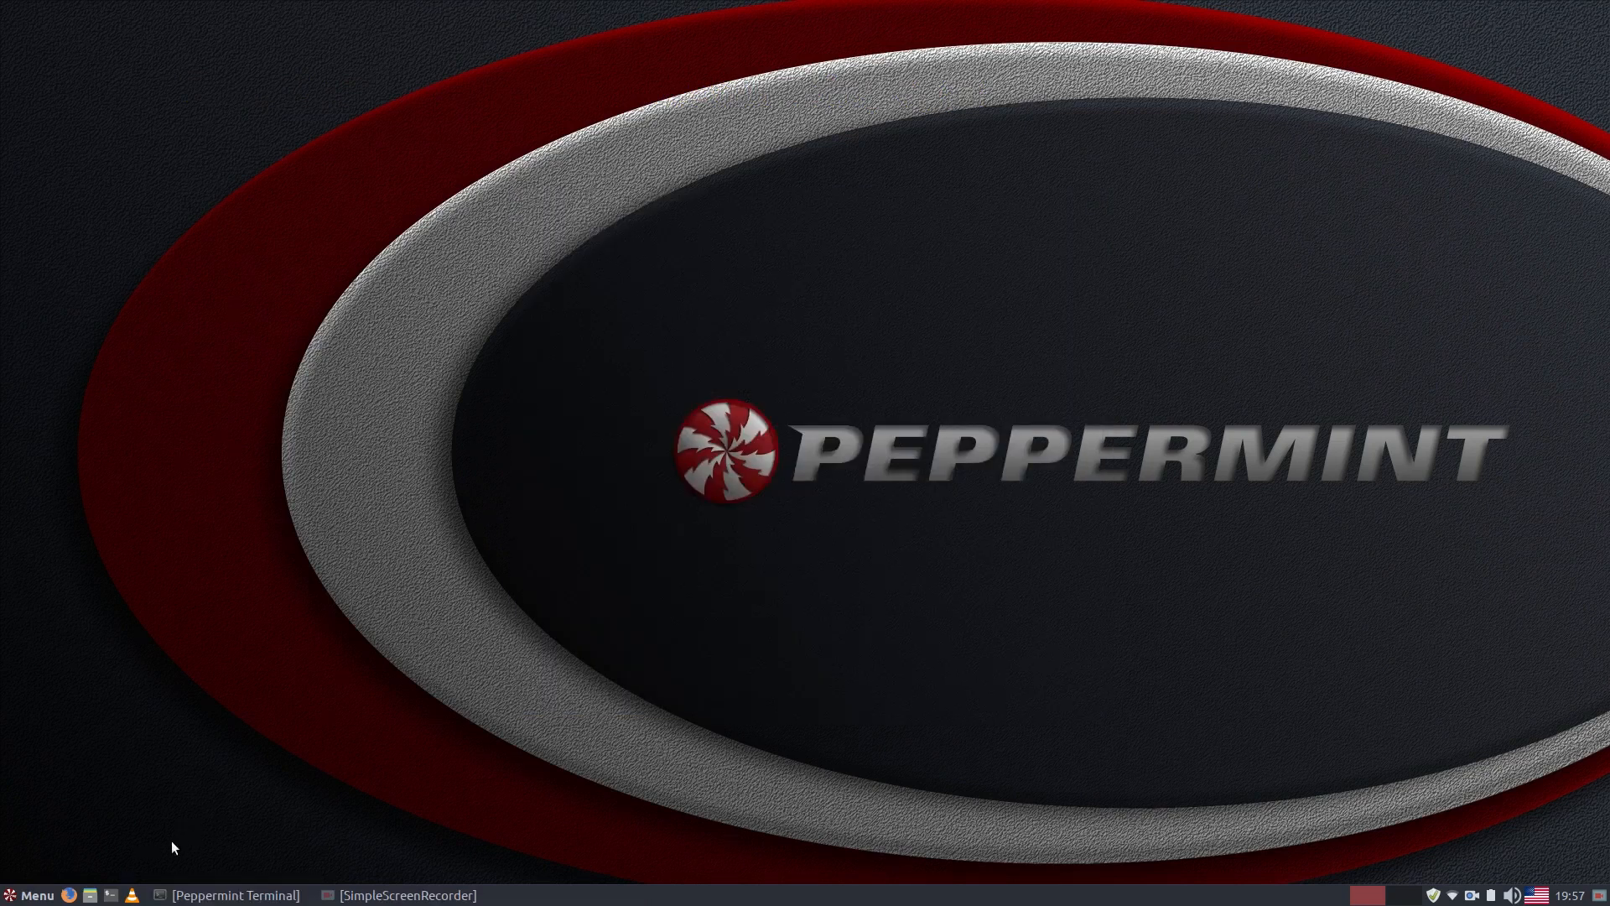
Launch Image Viewer from the menu's Graphics category
click(37, 896)
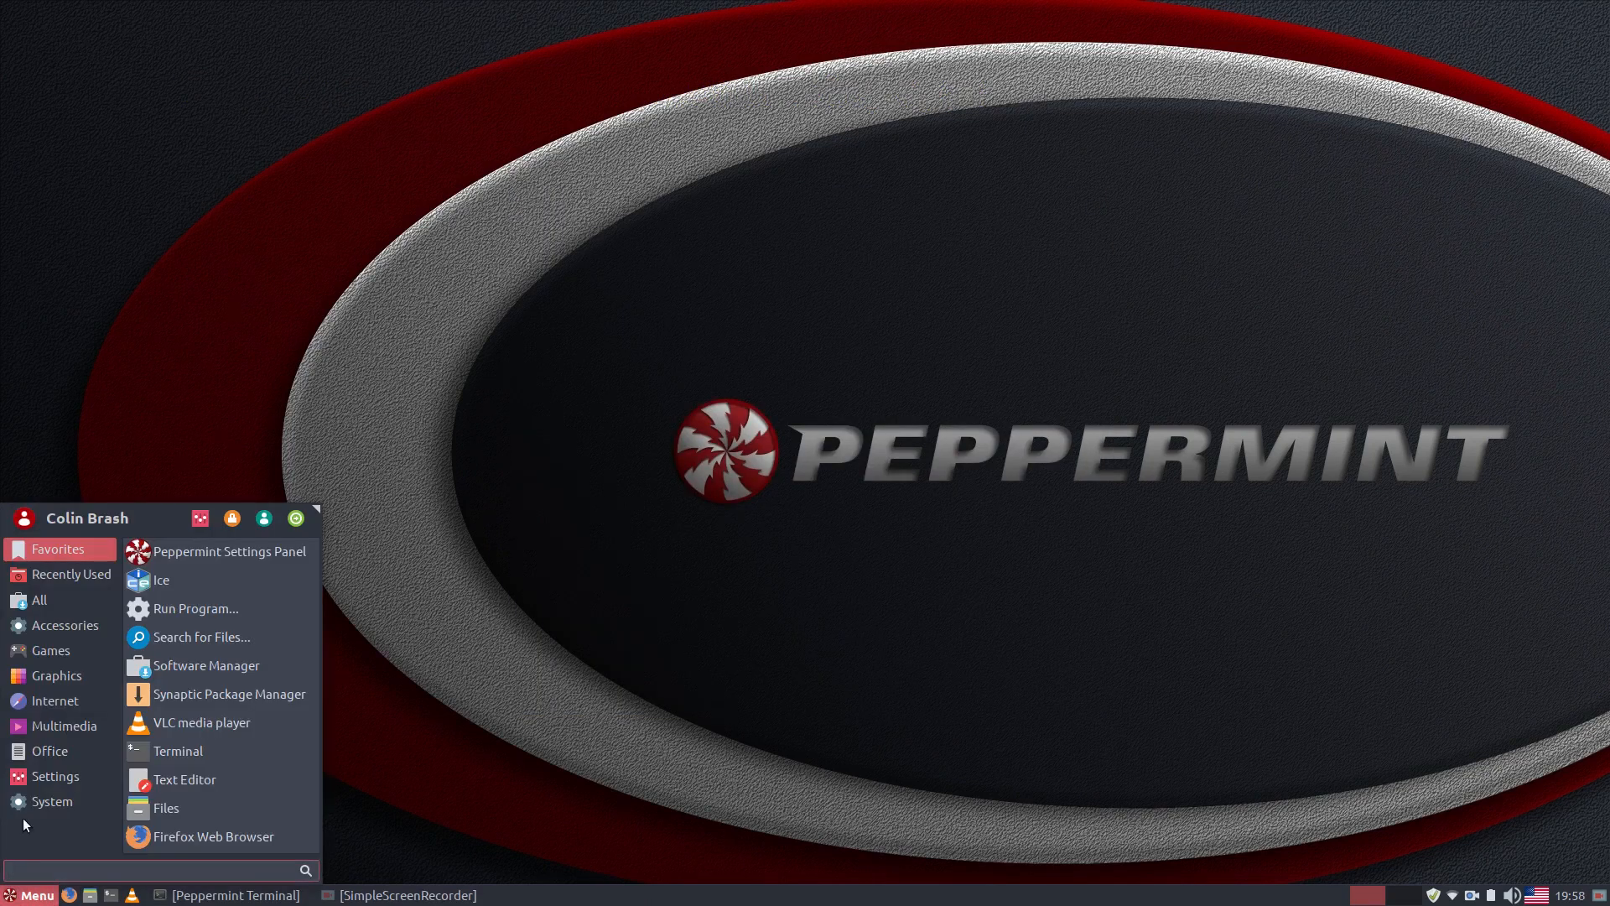
mouse_move(61, 685)
click(251, 638)
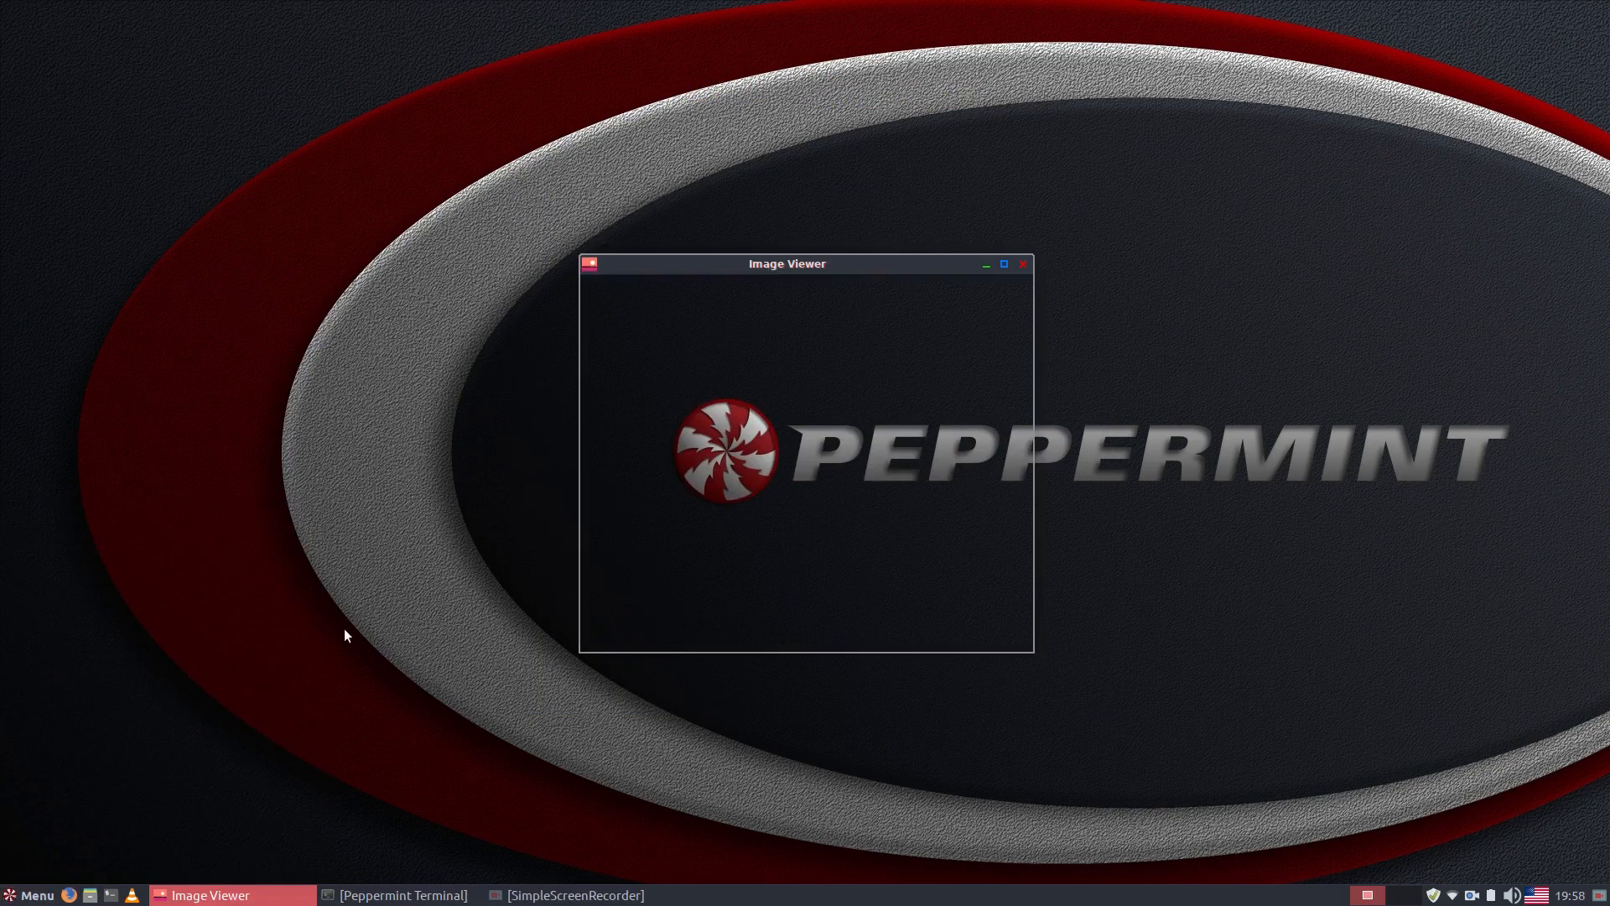
Close Image Viewer and browse the application menu to the Internet category
click(1022, 265)
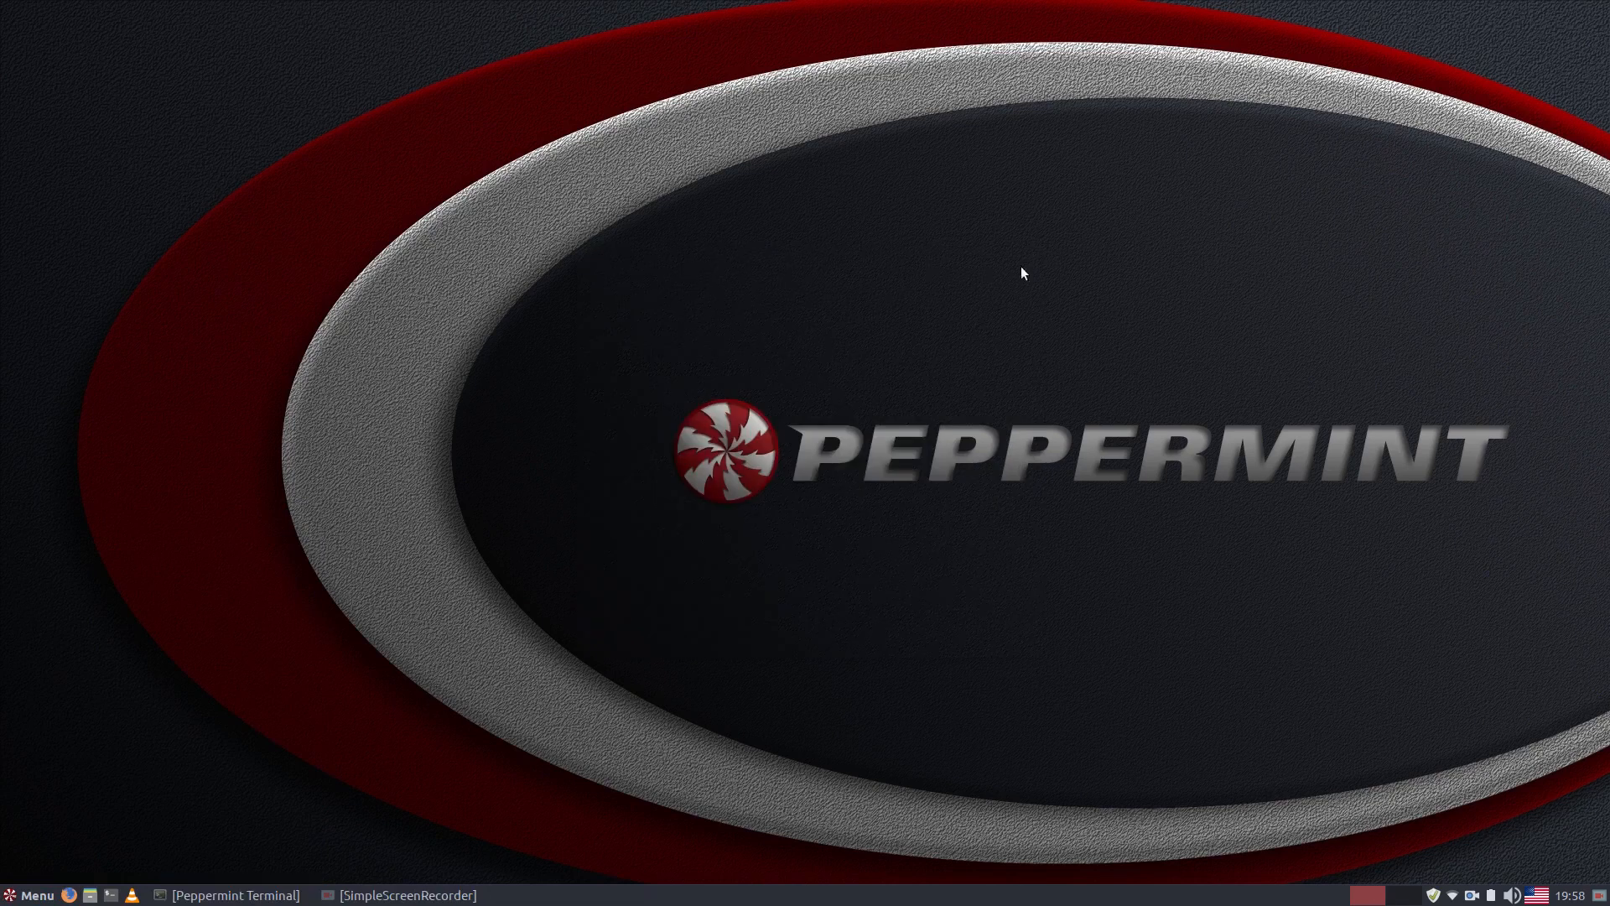
click(38, 896)
mouse_move(85, 629)
scroll(216, 639, down, 4)
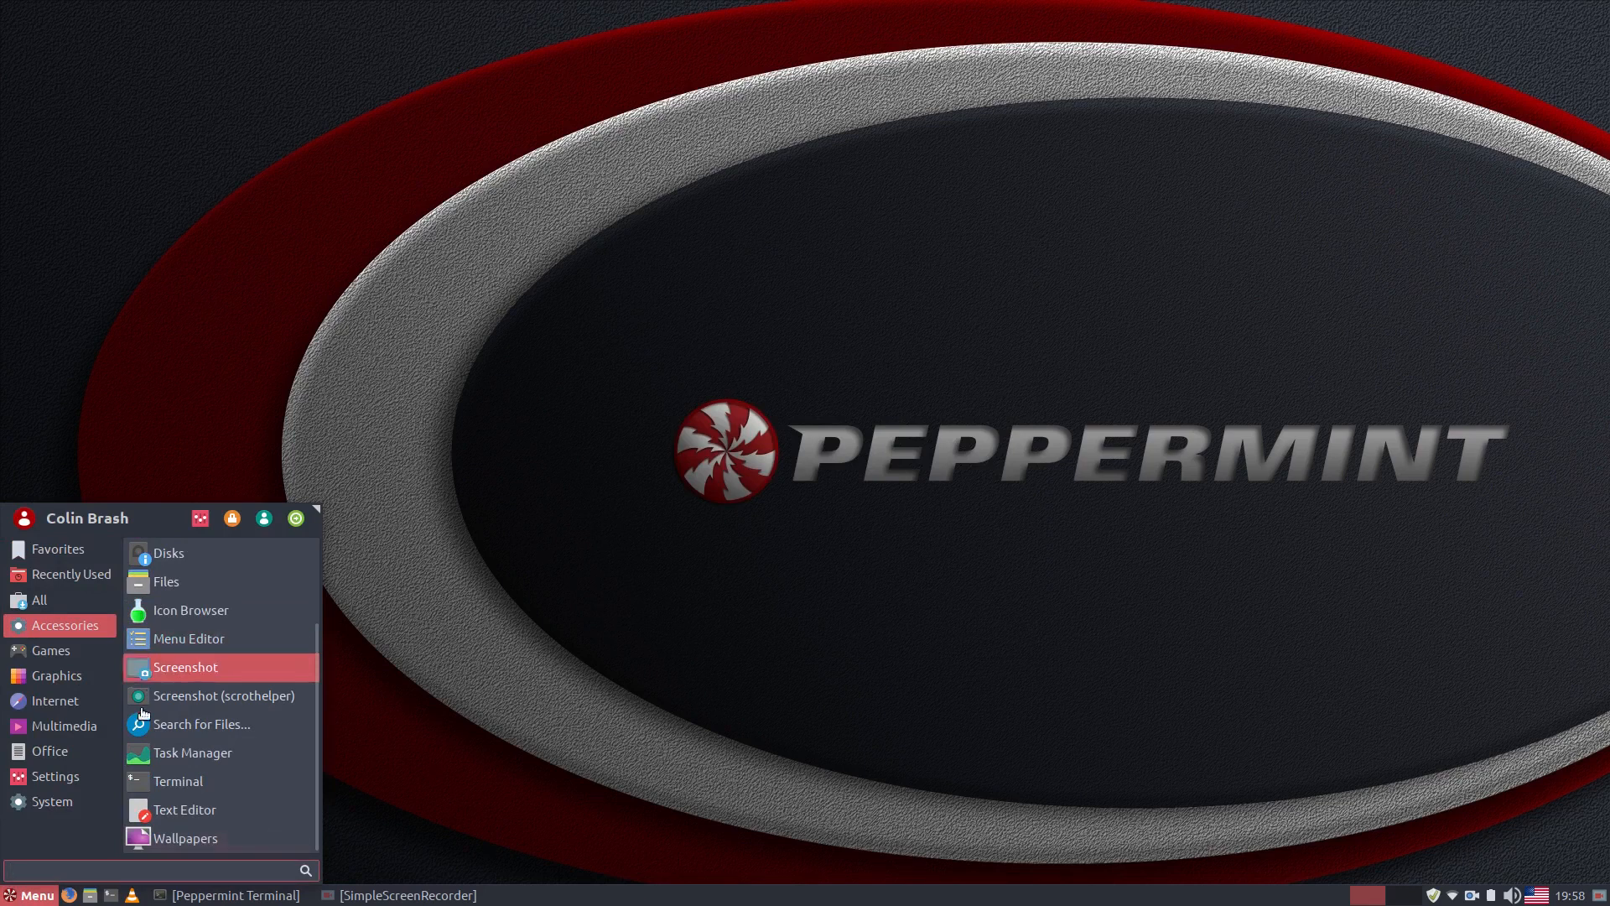
click(33, 896)
click(34, 896)
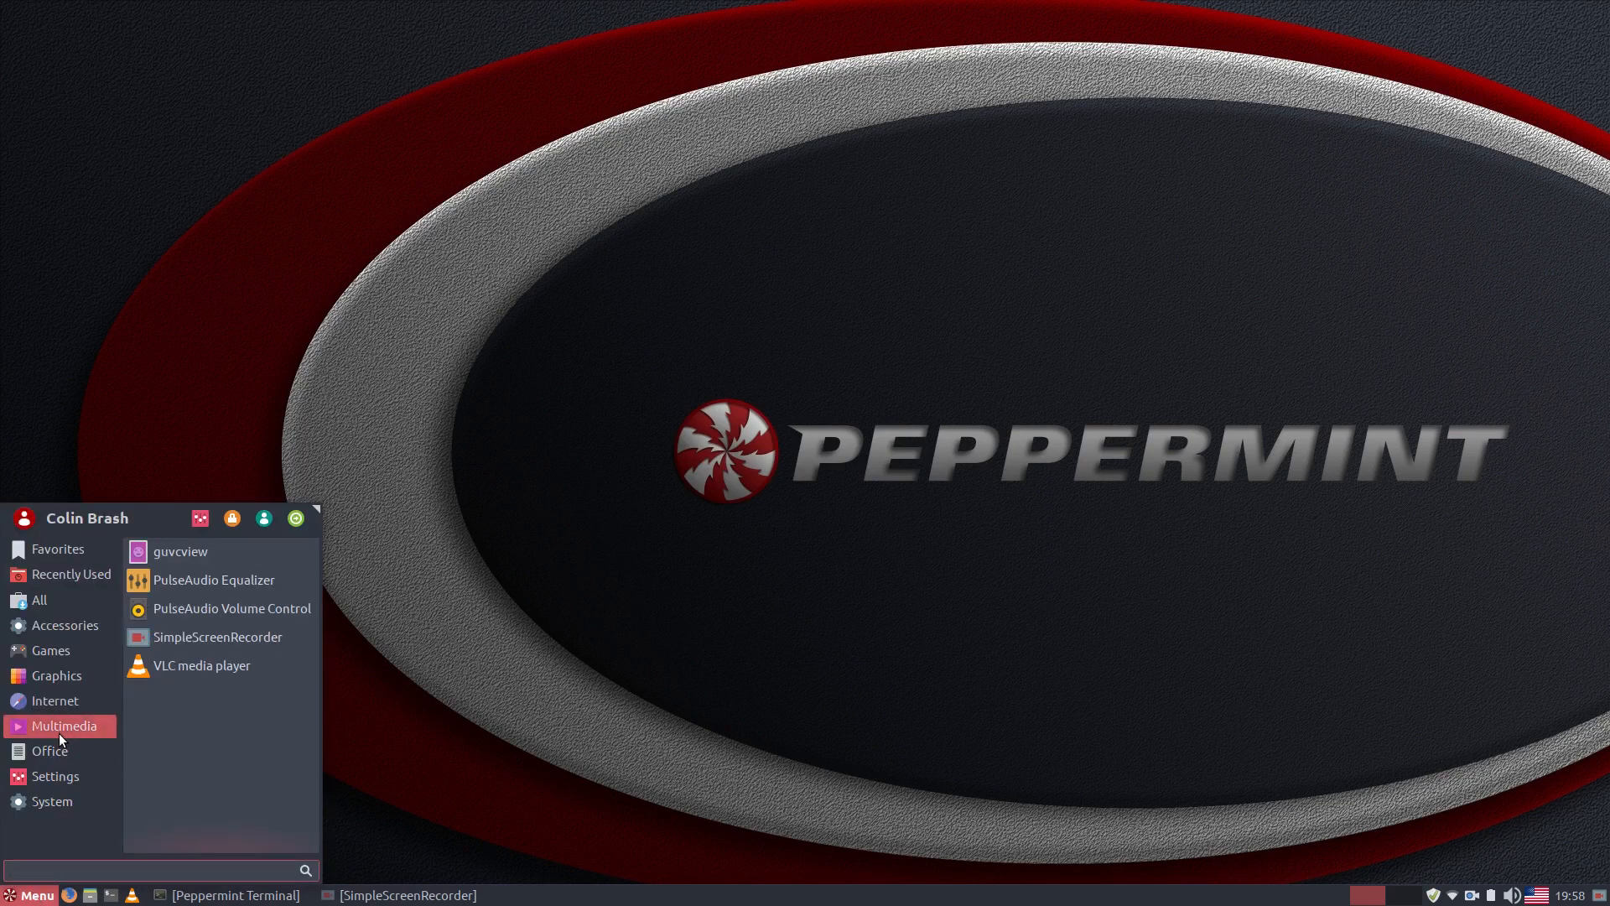
mouse_move(57, 686)
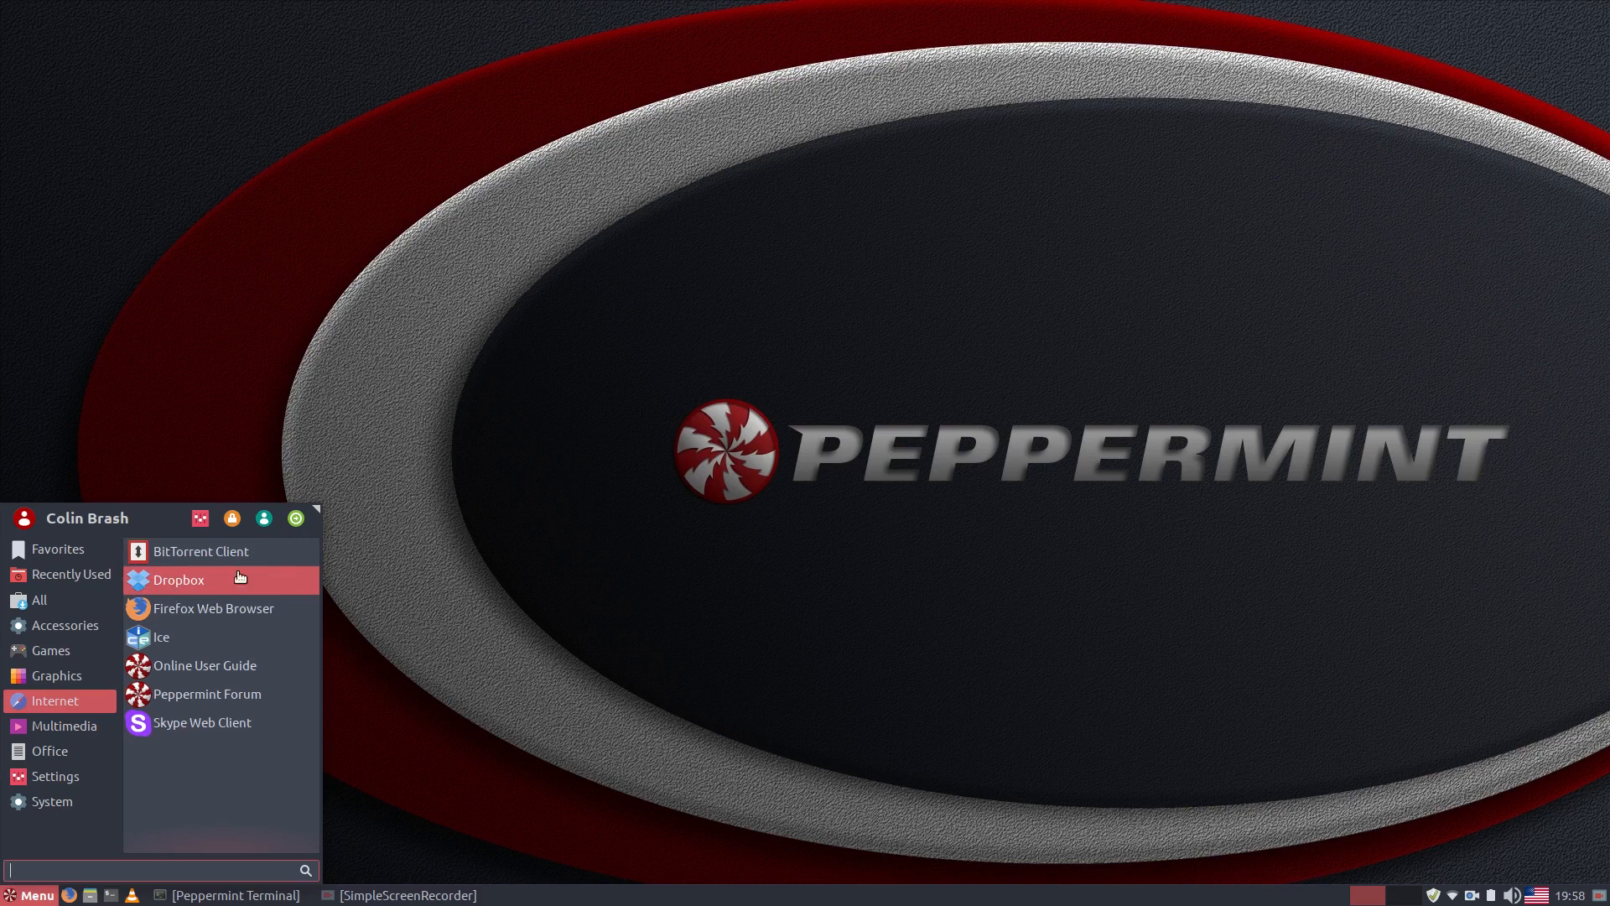
click(225, 579)
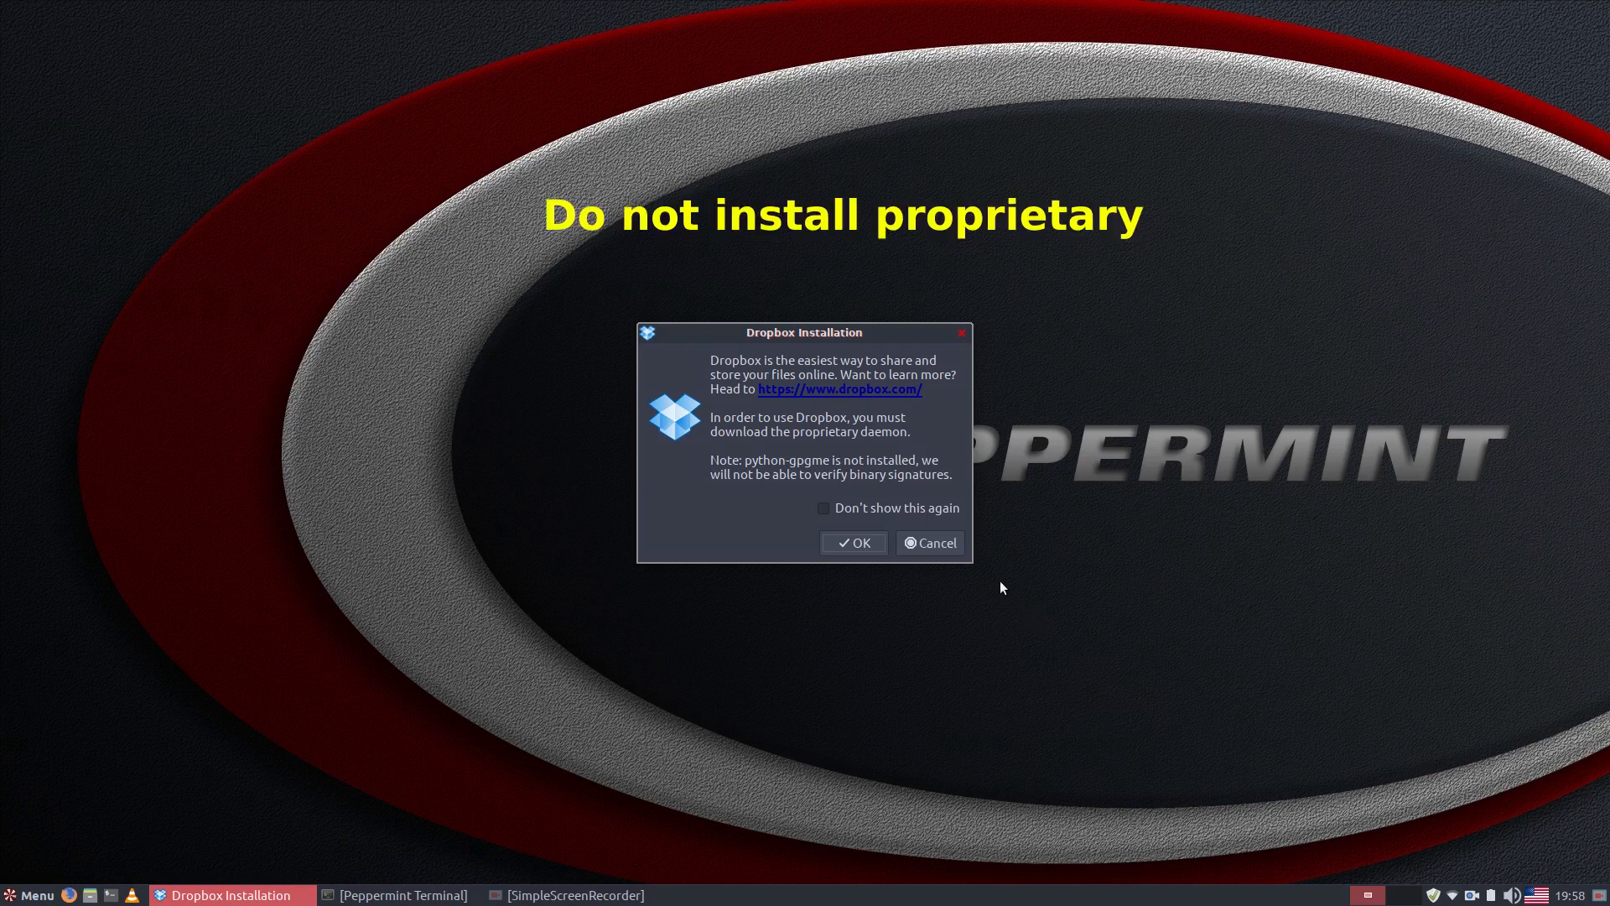
click(930, 544)
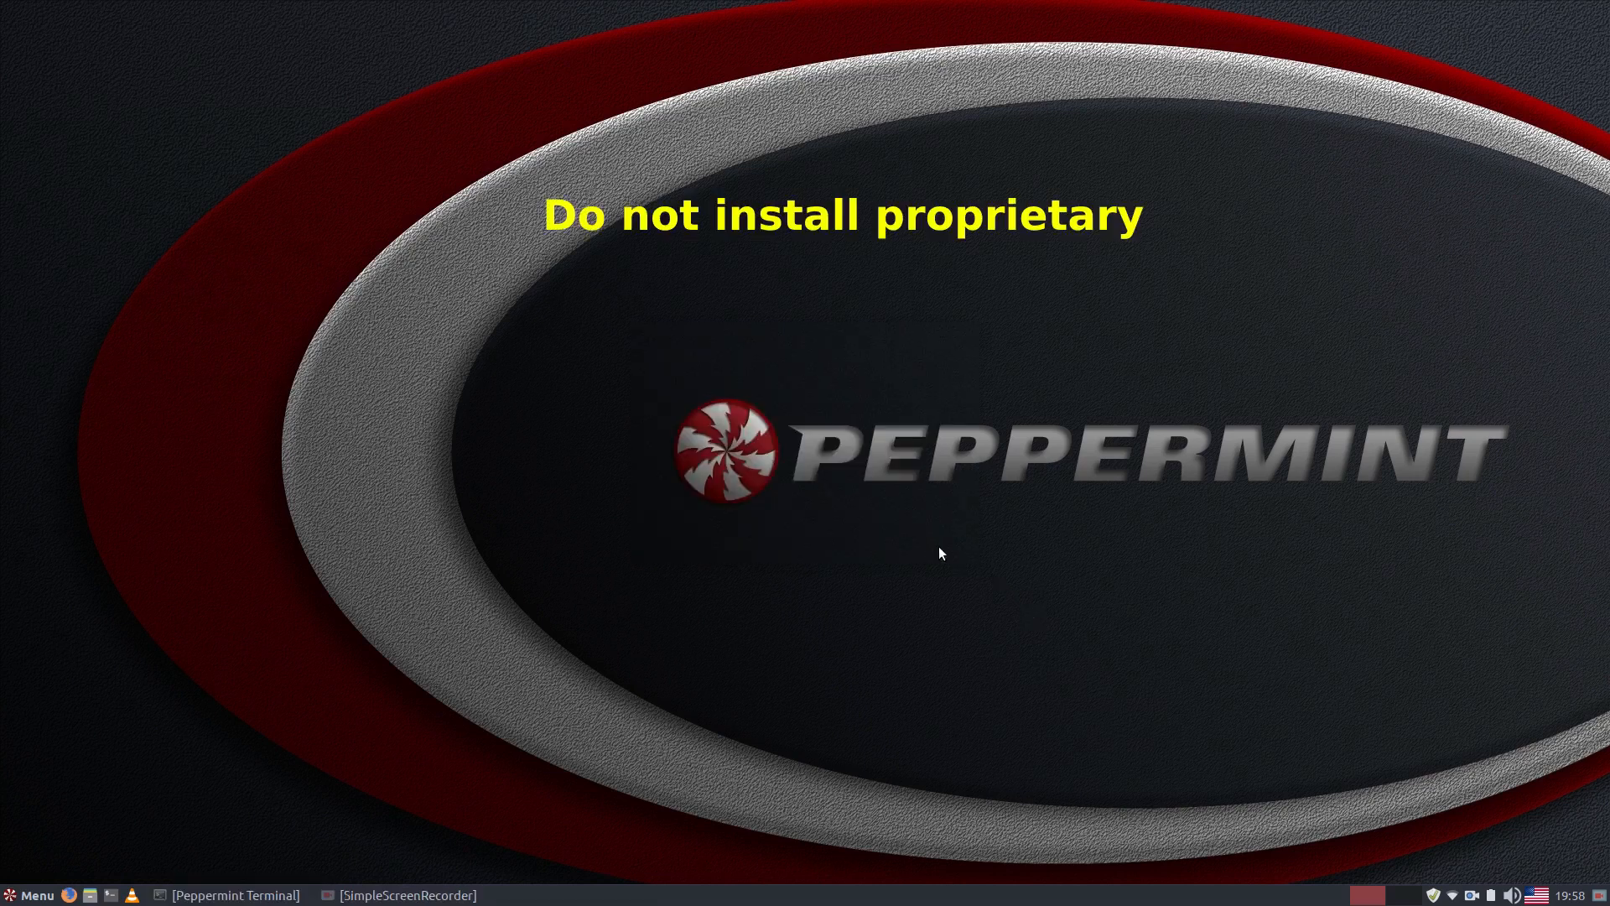
click(34, 895)
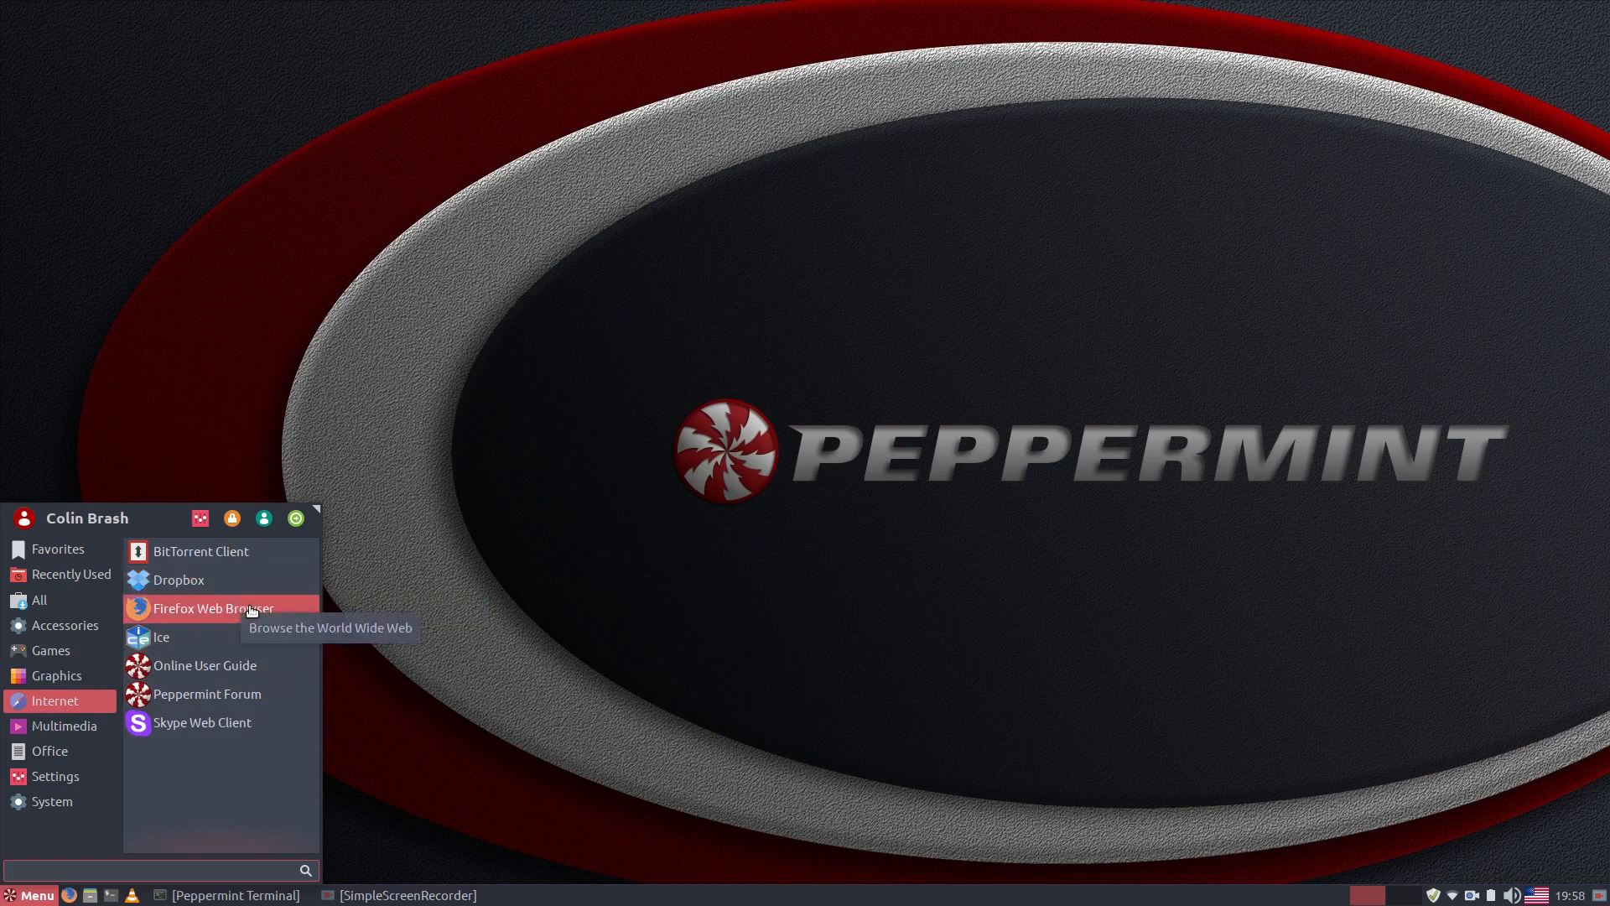
Launch Ice, browse its list of installed web apps, then return to the Create form
click(209, 644)
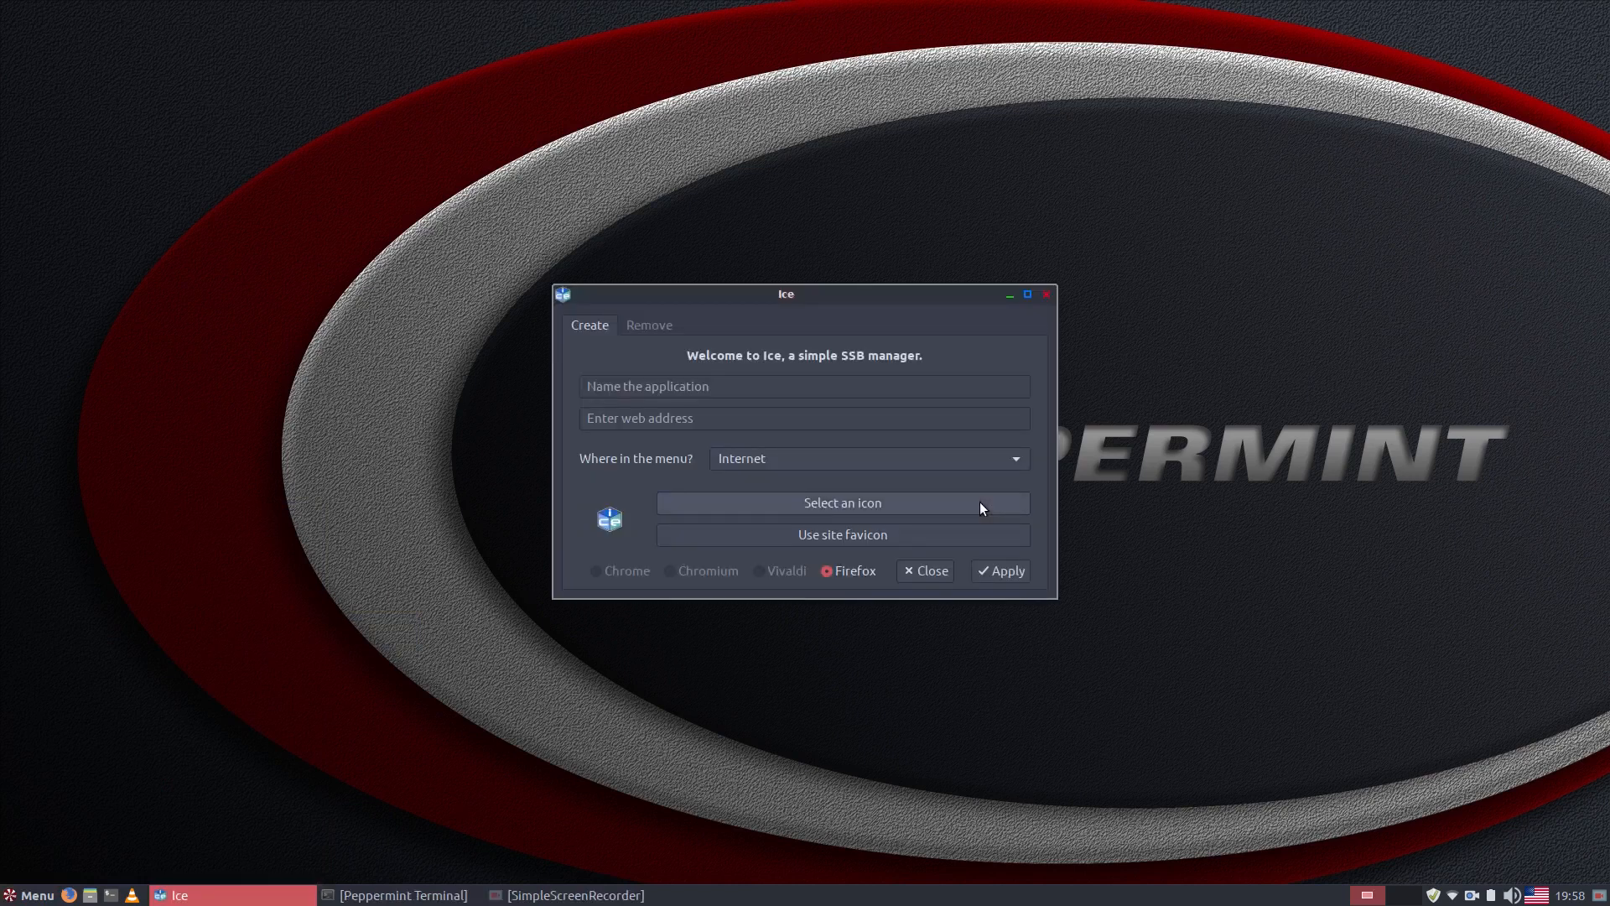
click(645, 327)
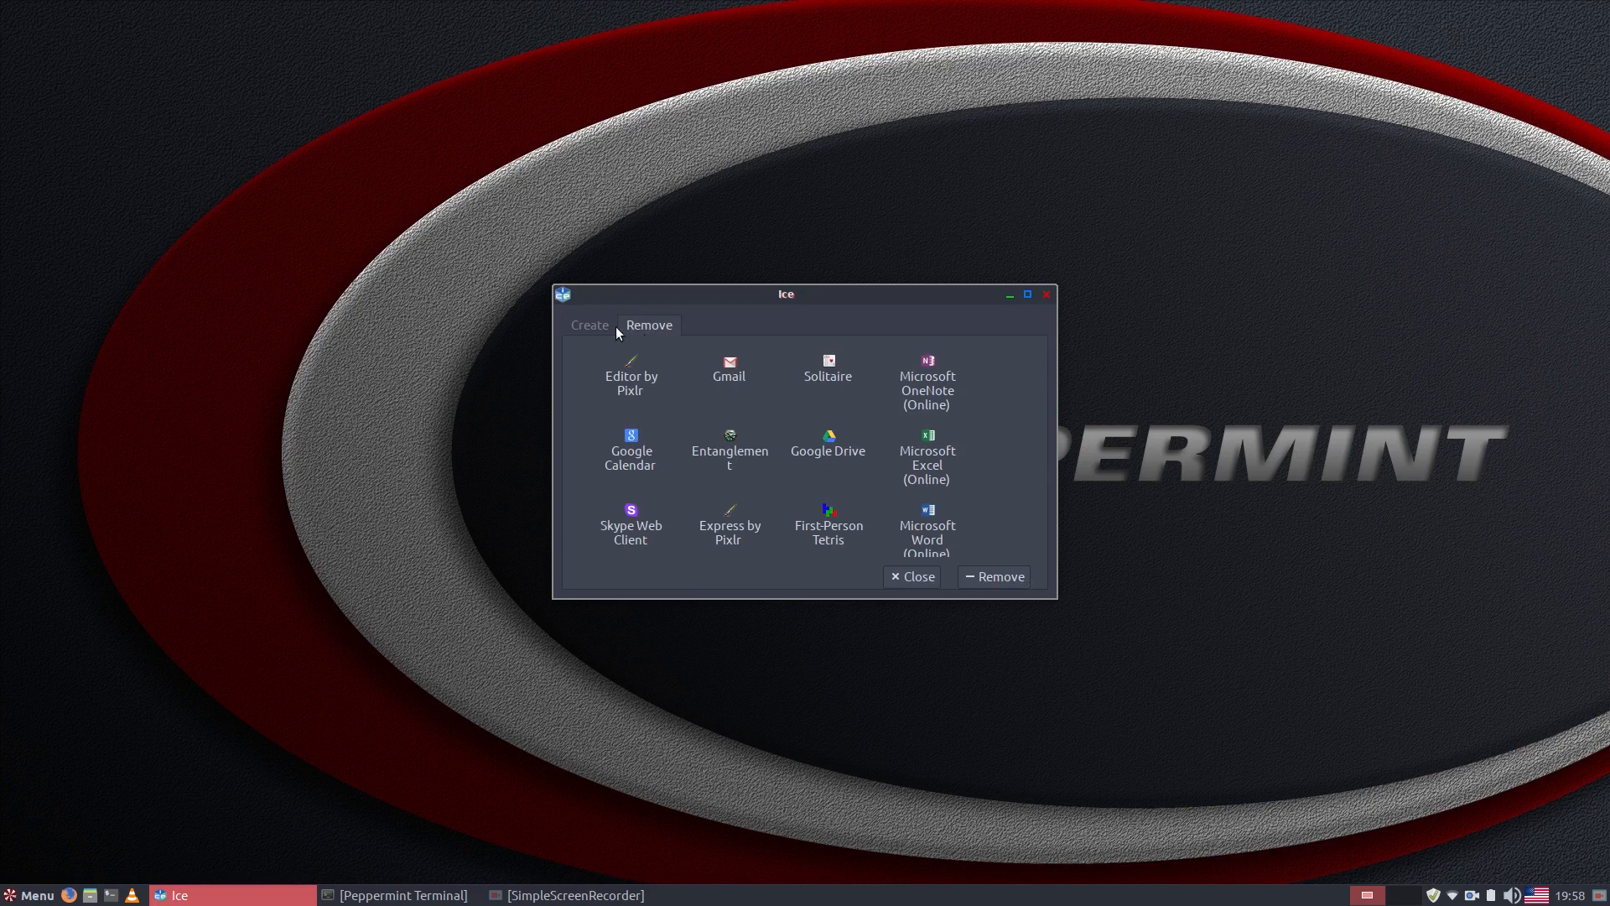
click(579, 327)
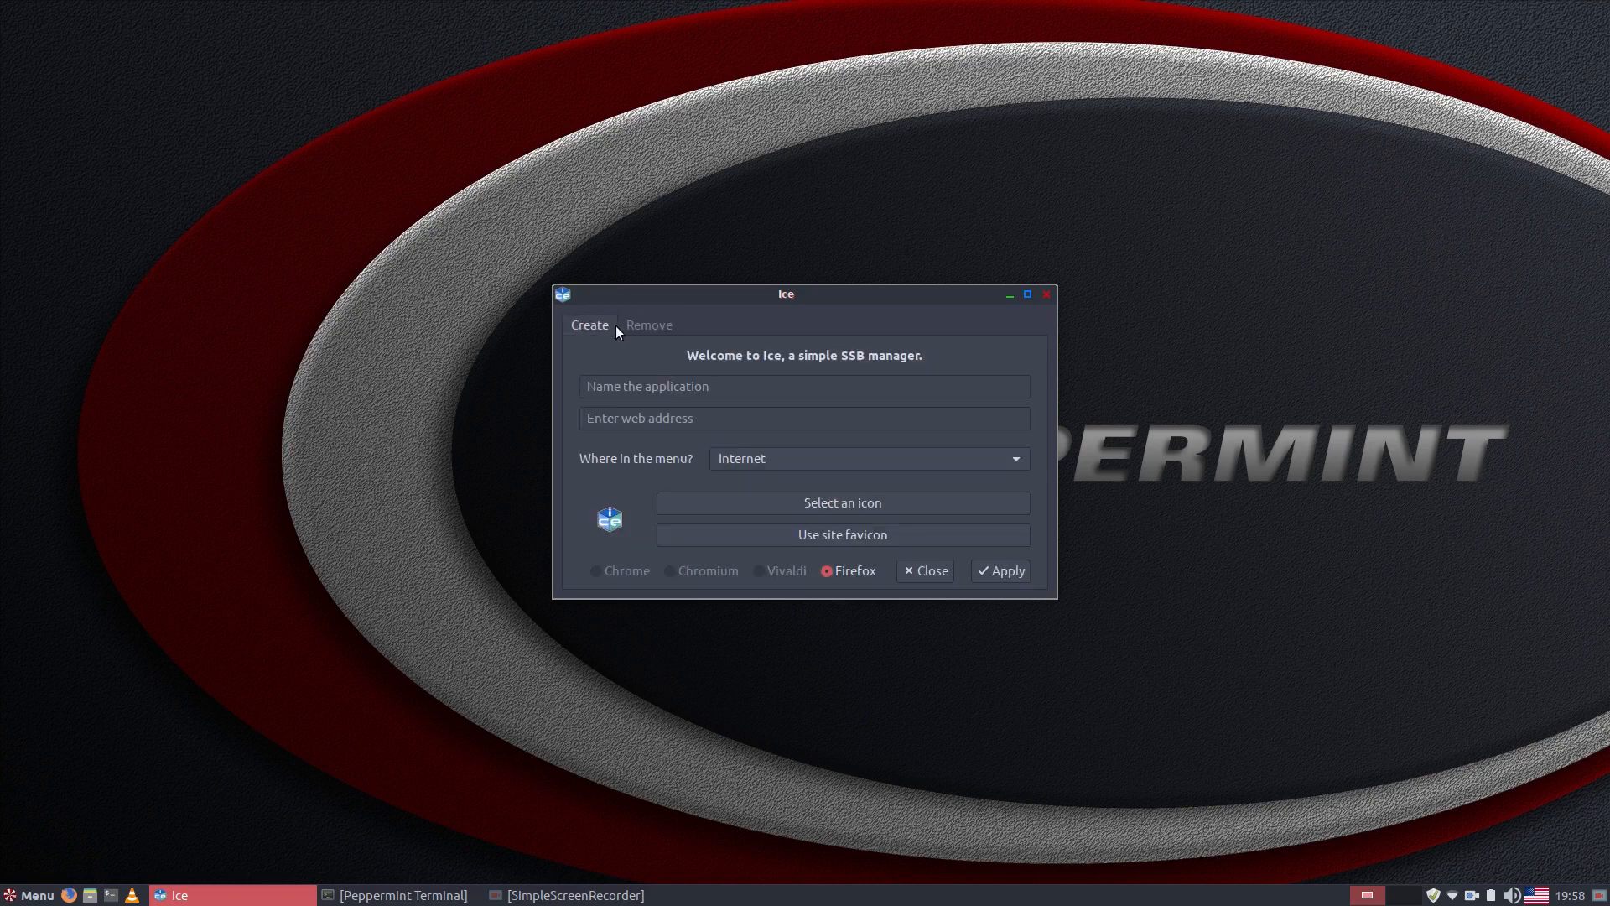
click(646, 327)
scroll(877, 416, down, 4)
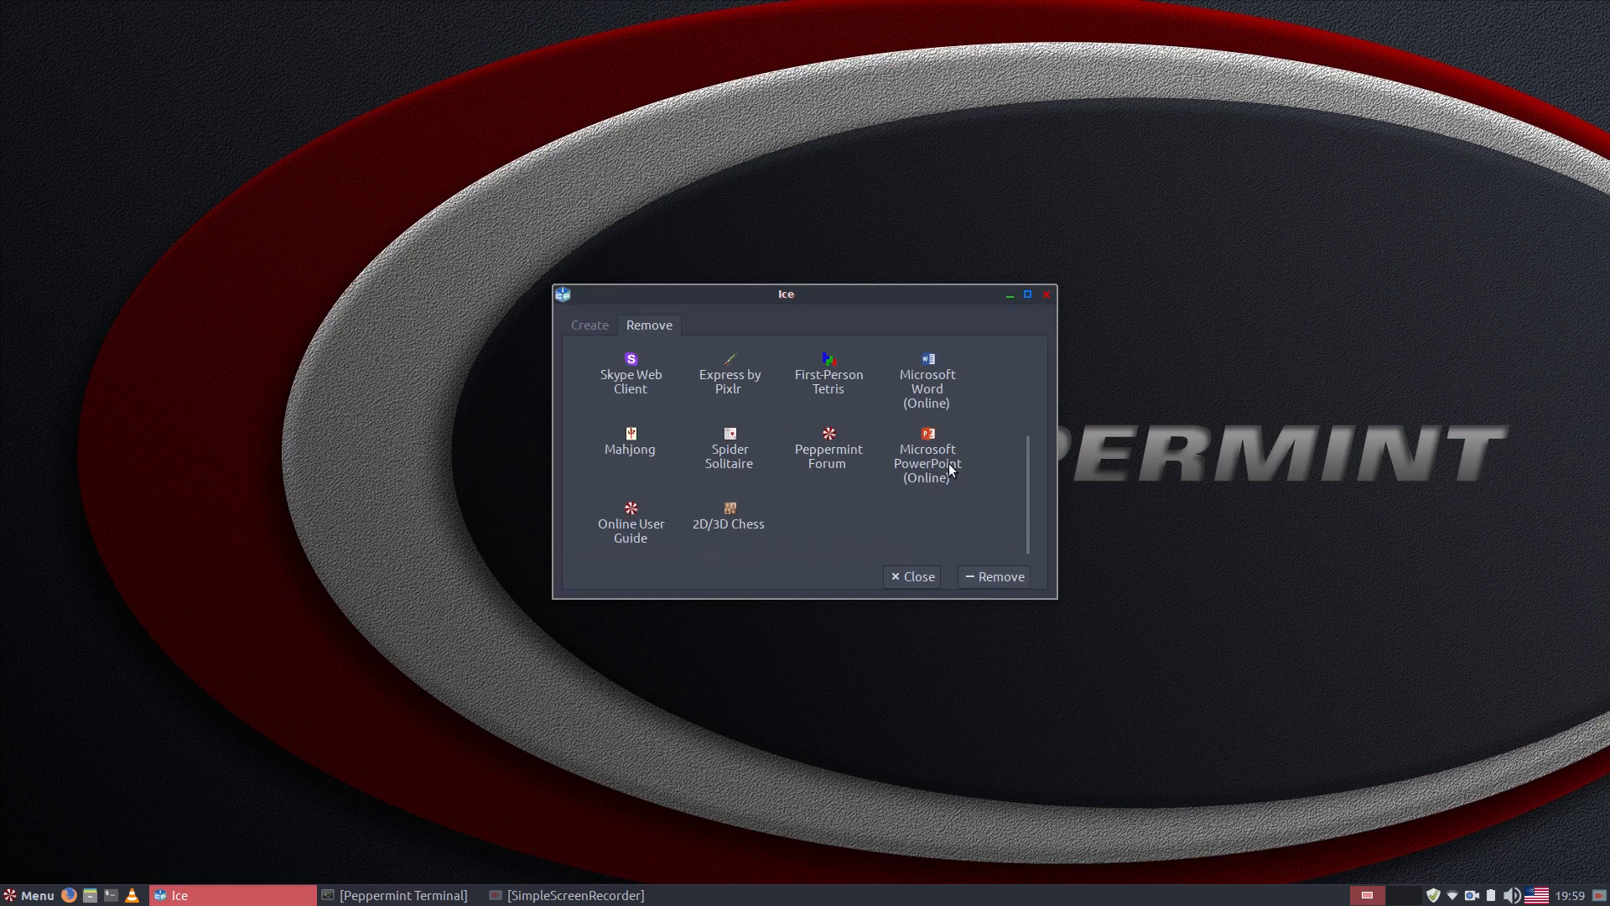
scroll(952, 470, up, 1)
scroll(949, 468, up, 2)
scroll(943, 474, down, 3)
scroll(851, 494, up, 3)
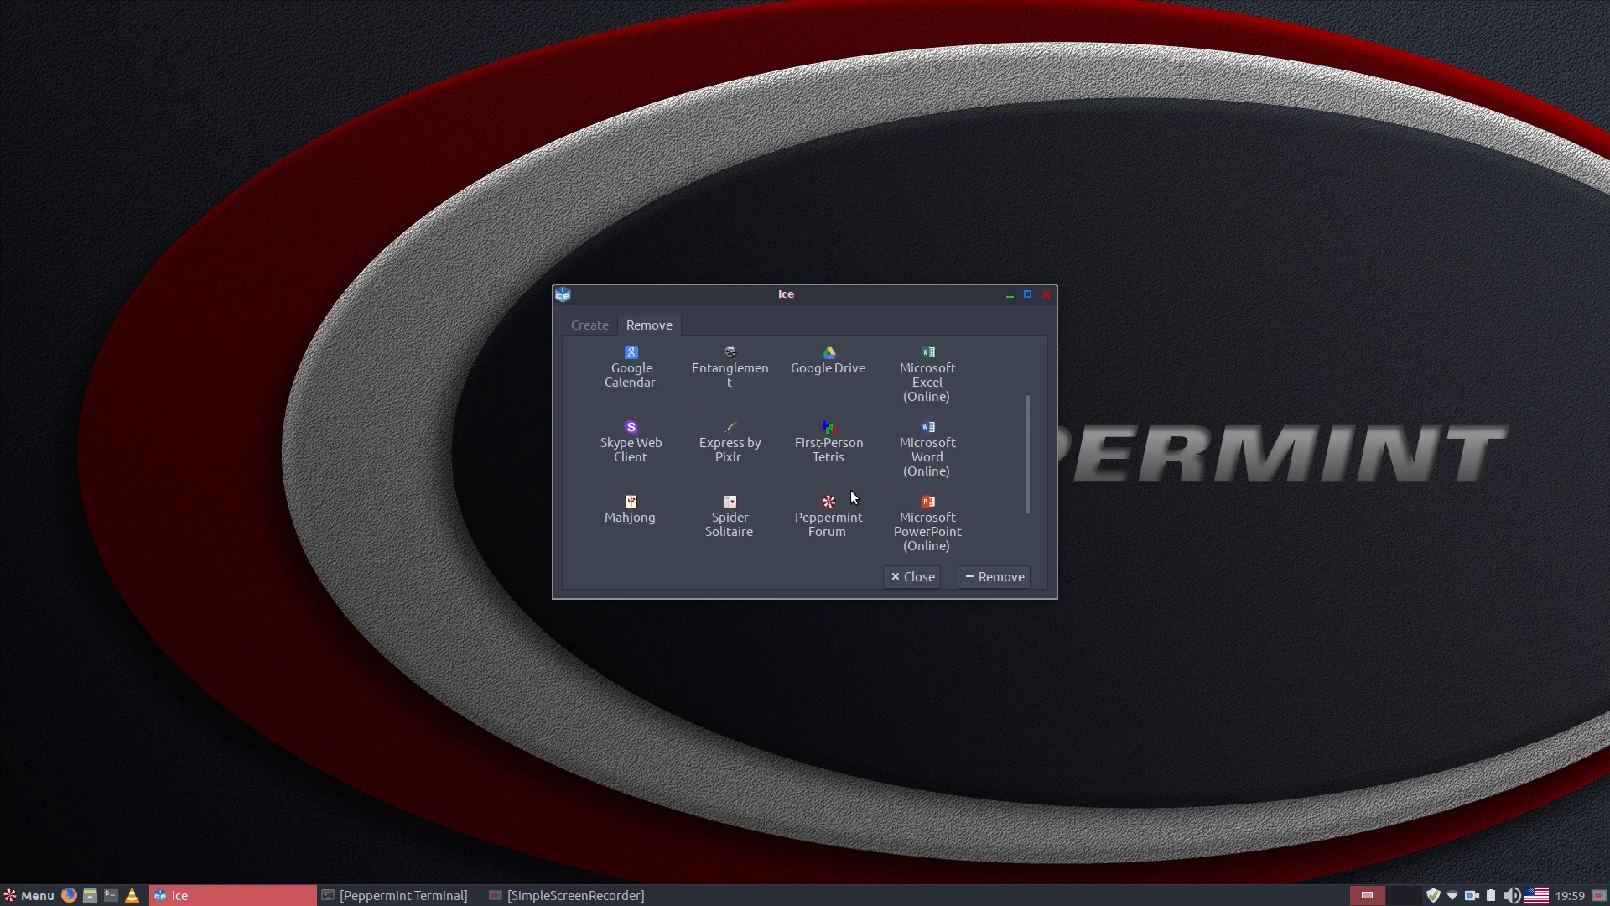
click(589, 325)
click(645, 387)
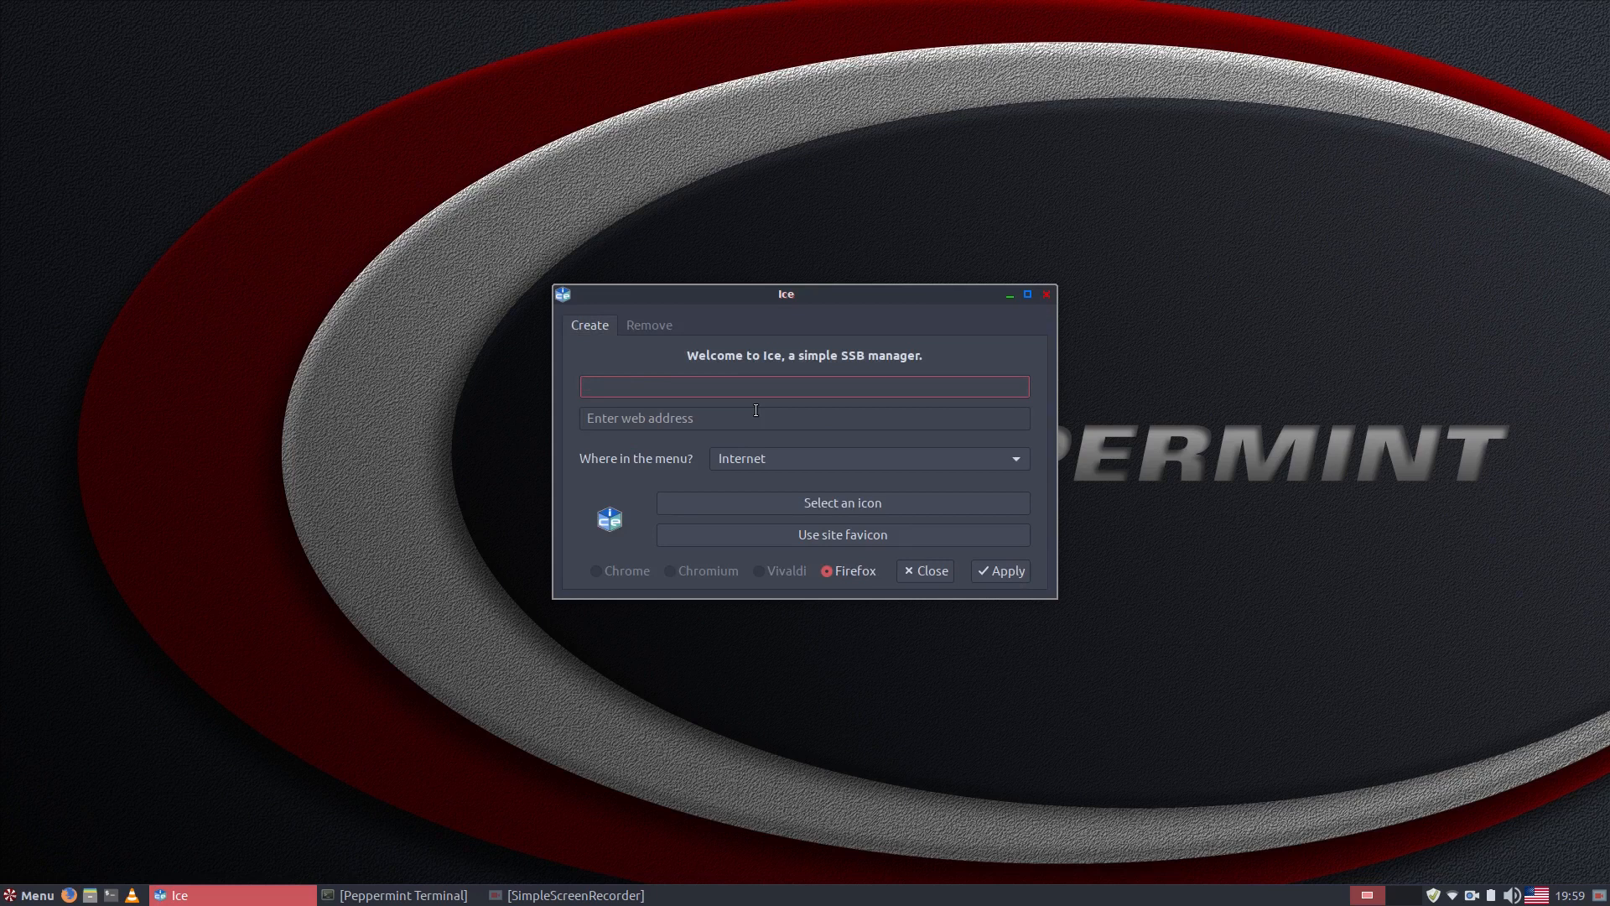
text(tps://www.ple.com.au)
triple_click(741, 385)
key(ctrl+c)
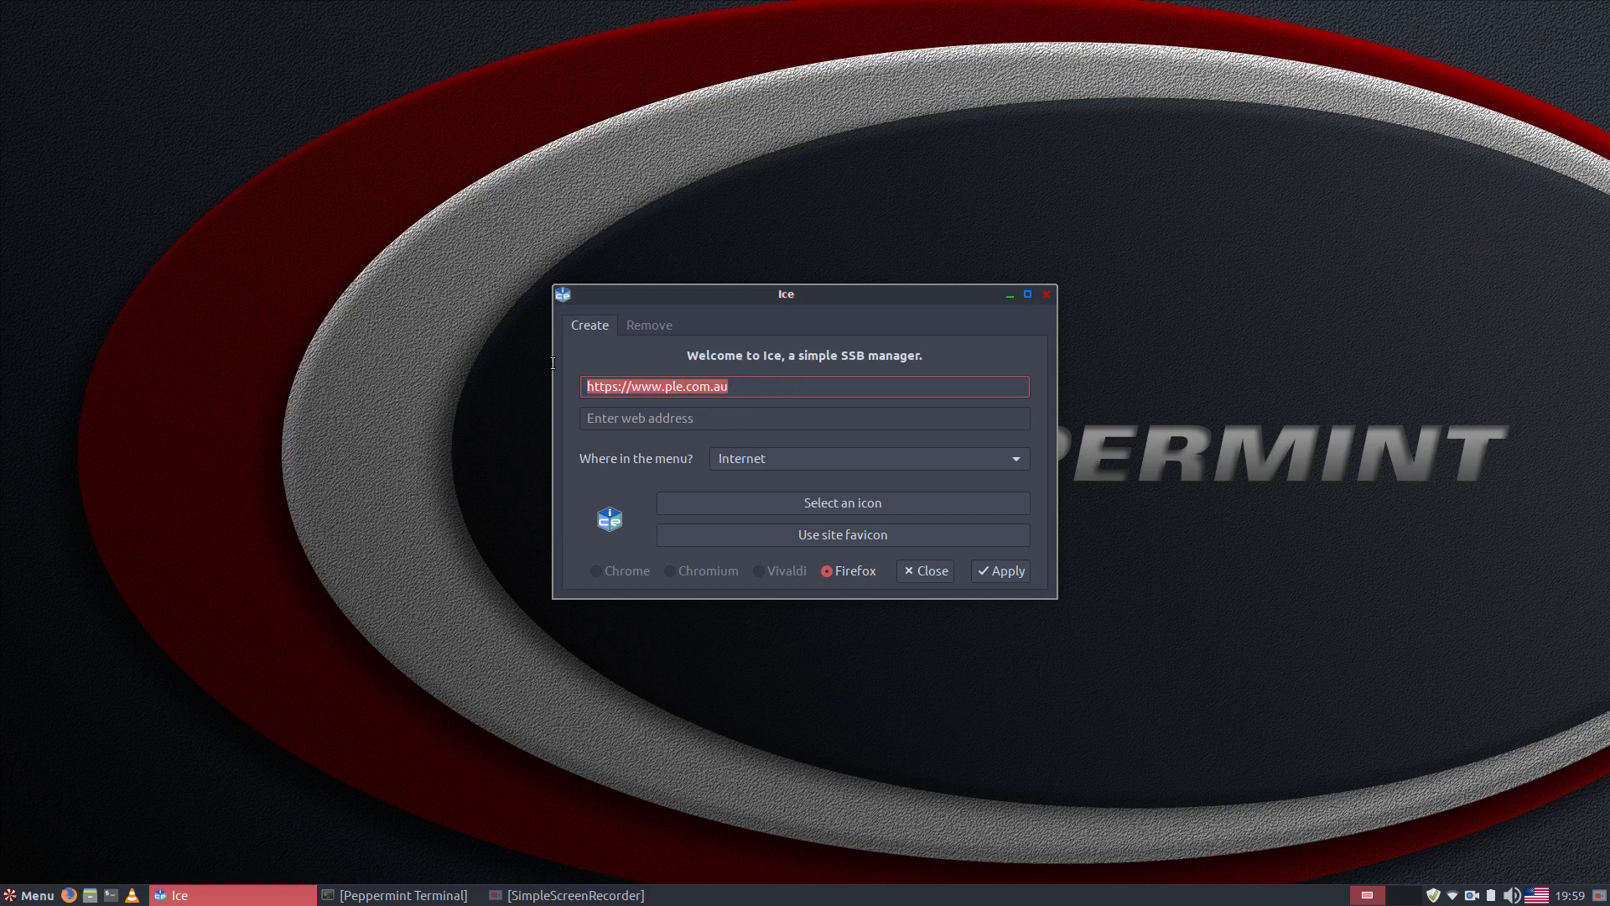
right_click(669, 383)
click(707, 399)
right_click(627, 416)
click(681, 478)
Name the web app 'PLE', use the site favicon, keep category Internet, and create it
click(667, 384)
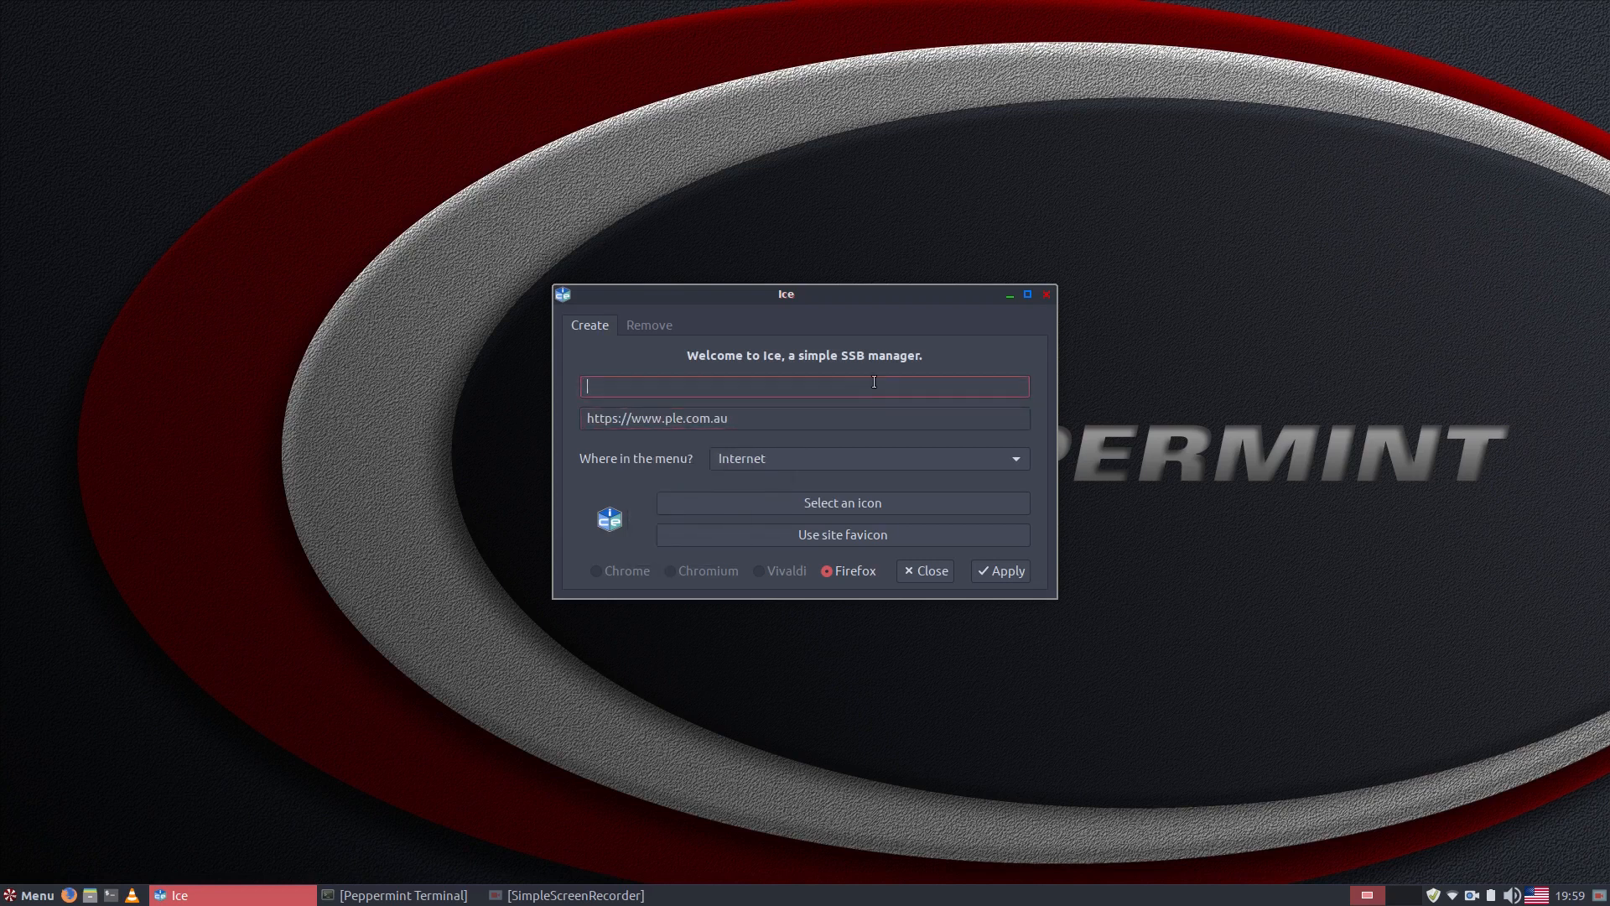
text(PLE)
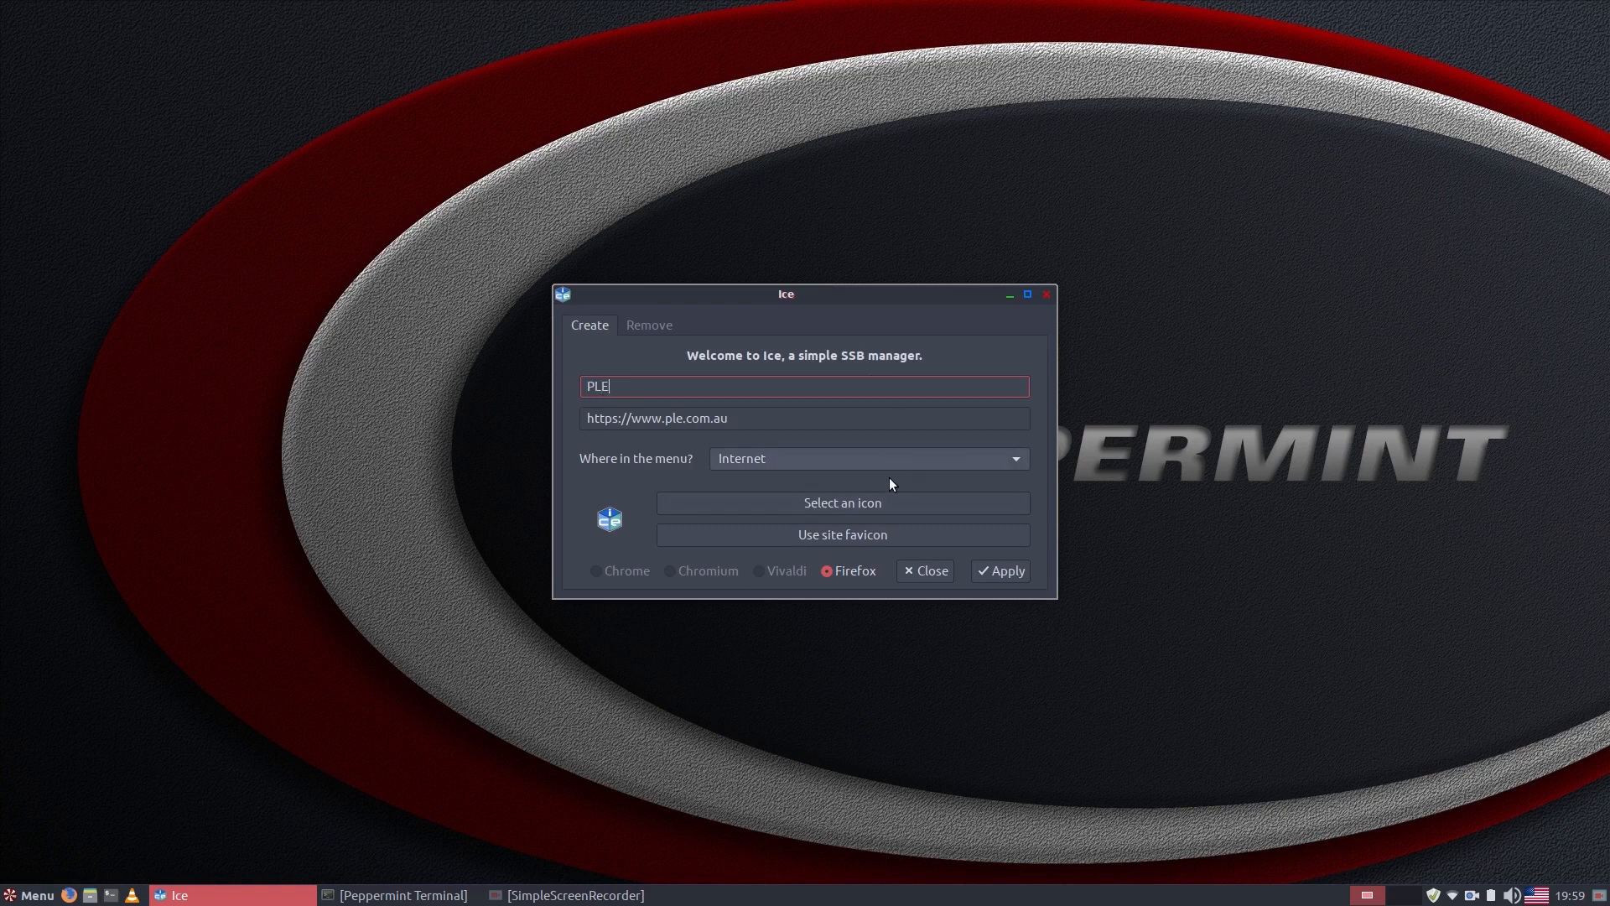
click(827, 537)
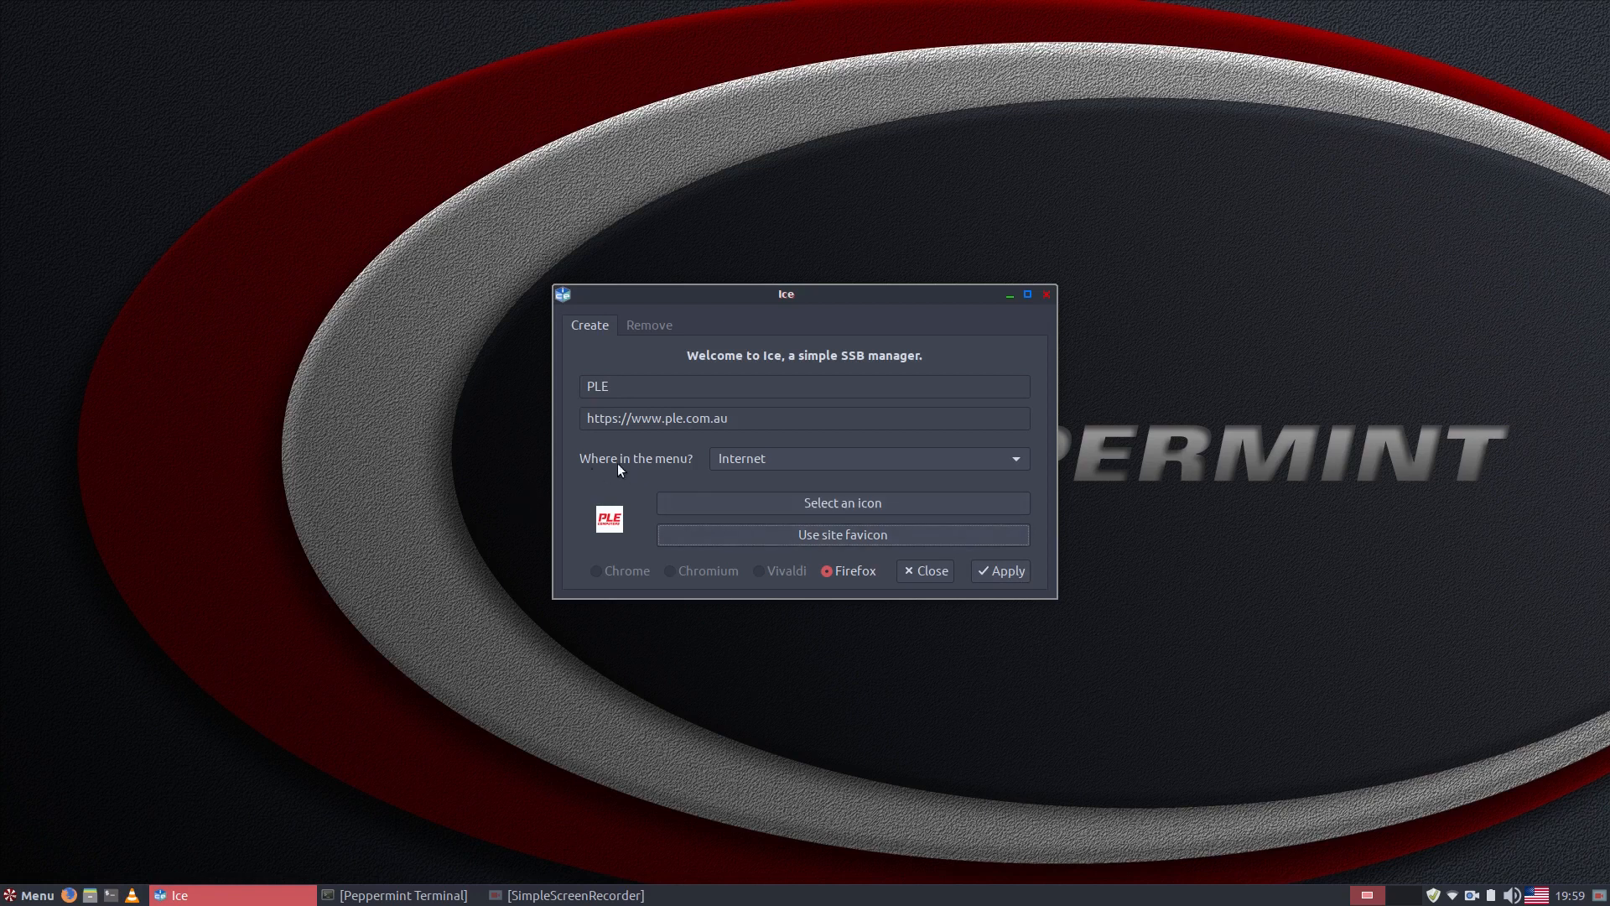
click(963, 445)
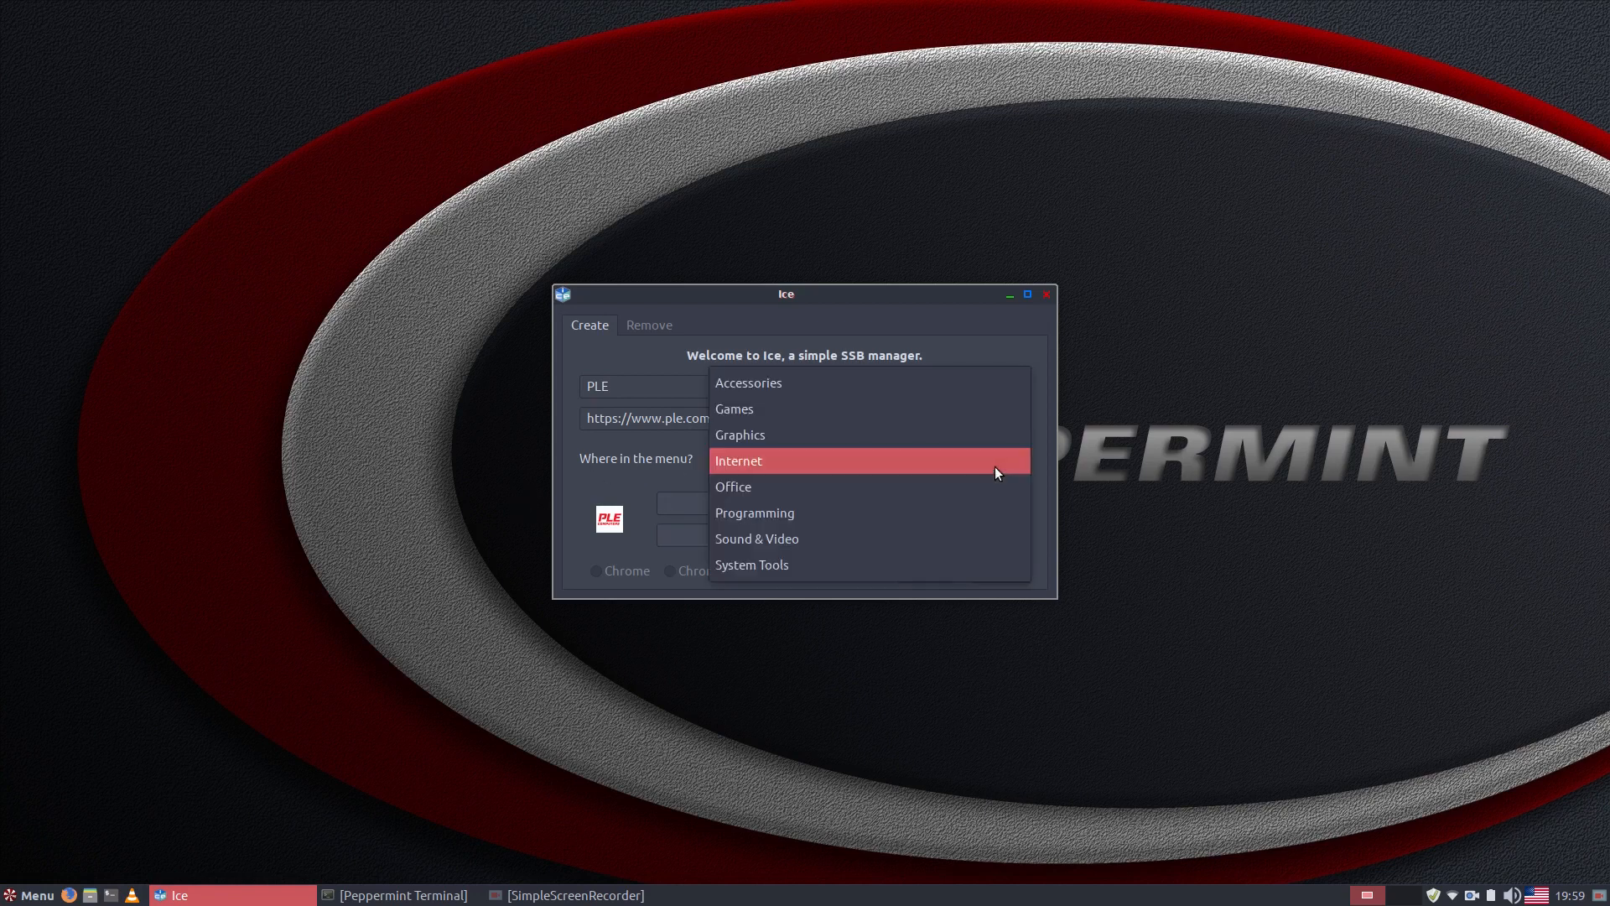
click(768, 464)
click(1008, 571)
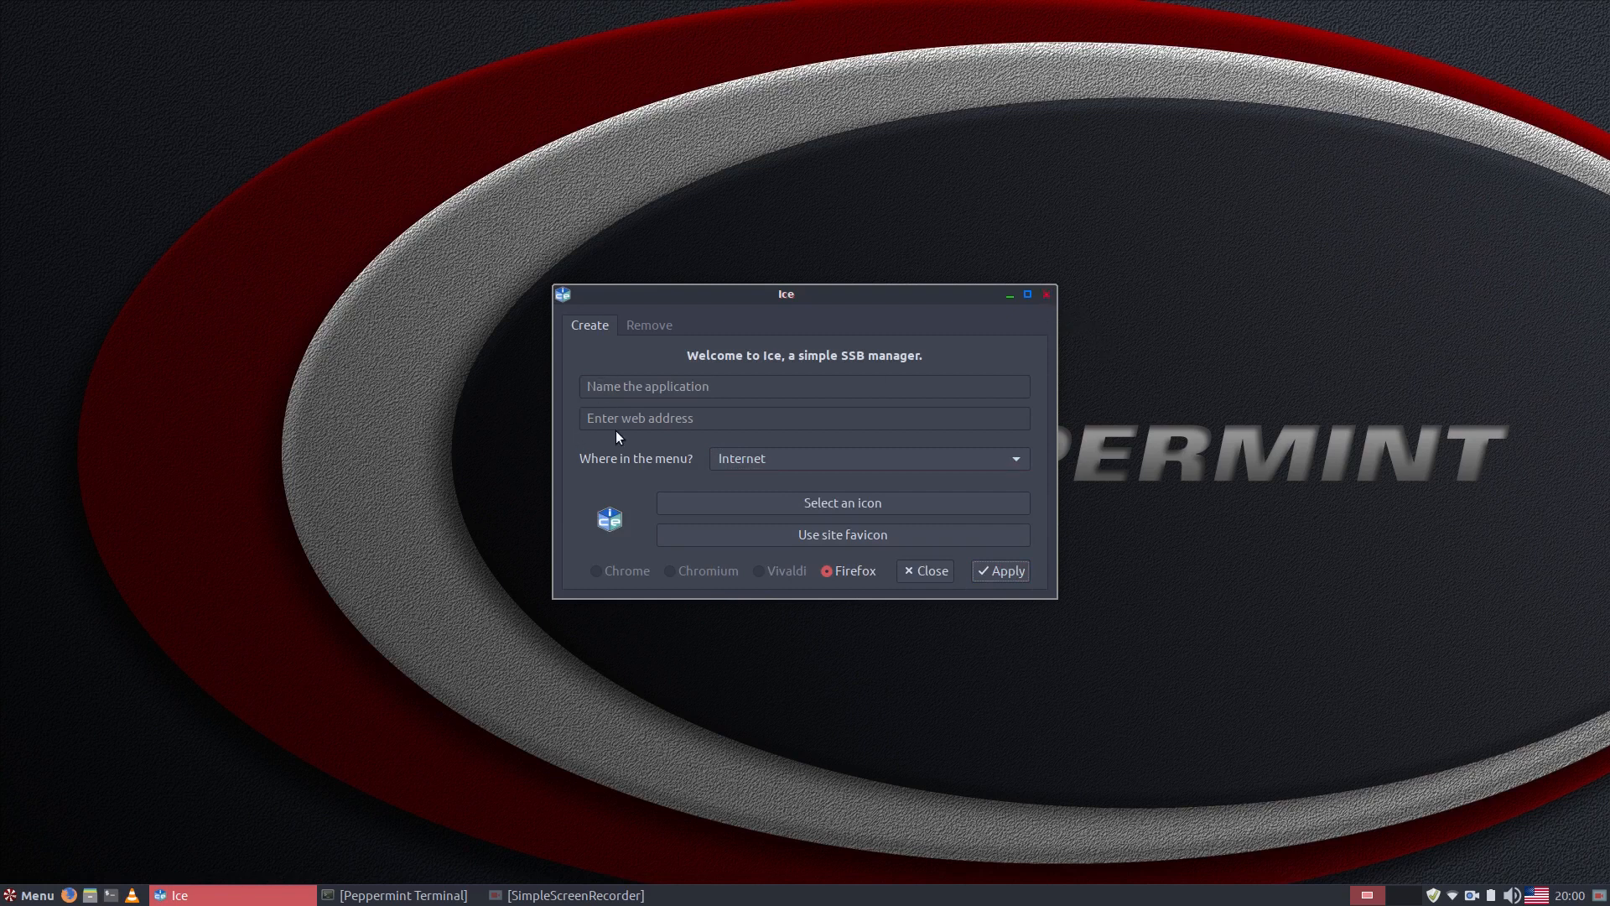
Close Ice and launch the new PLE web app from the Internet menu
click(1046, 295)
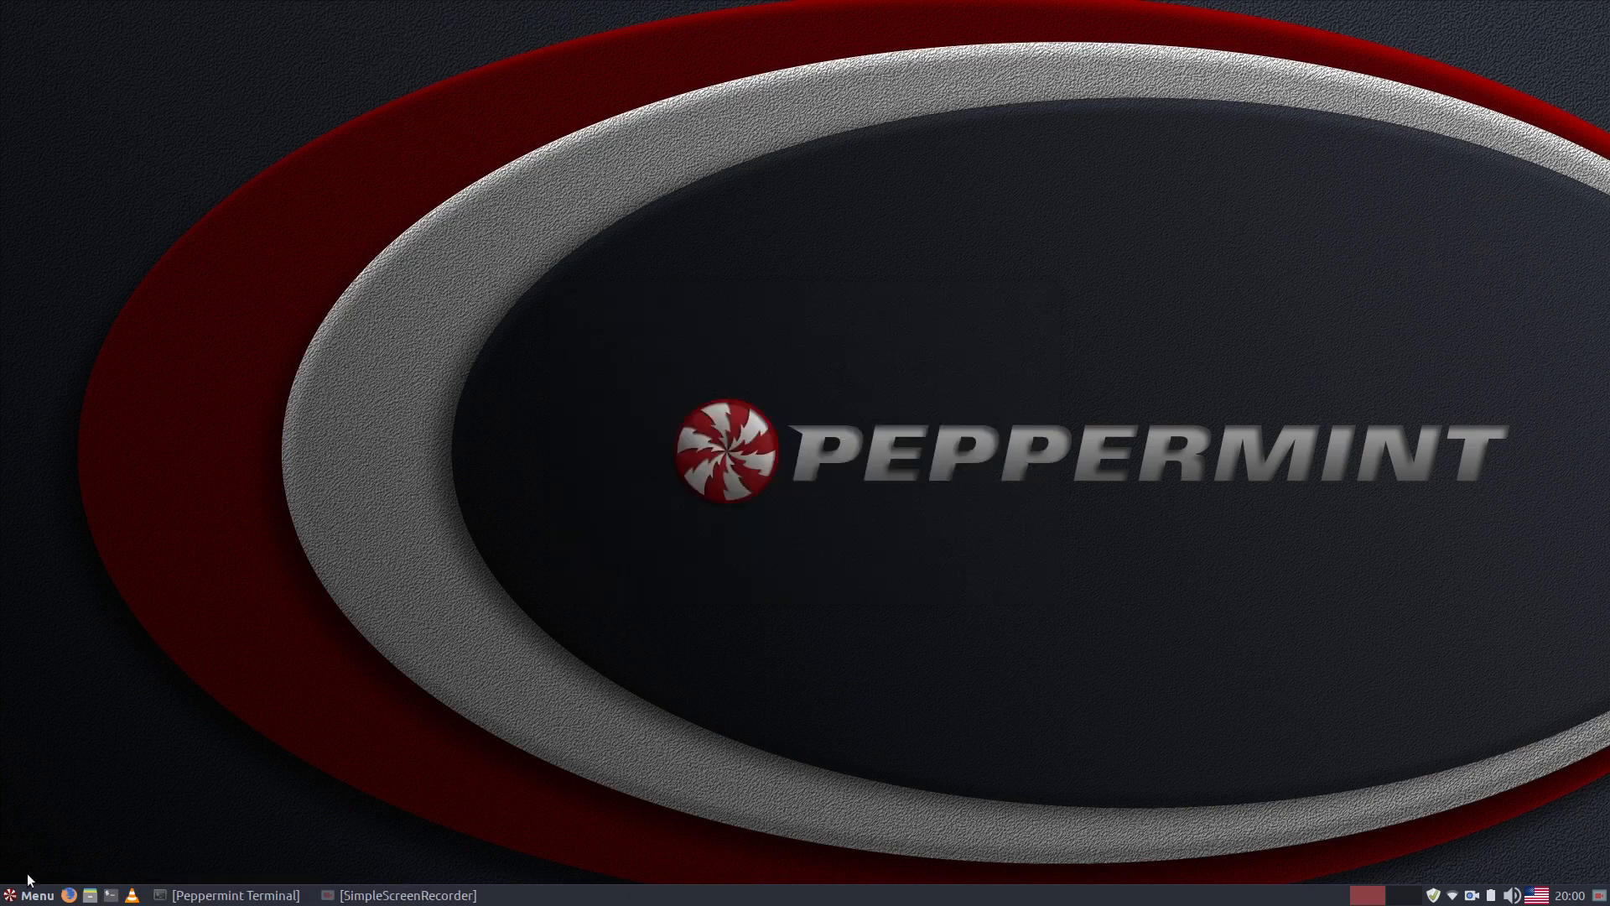
click(19, 901)
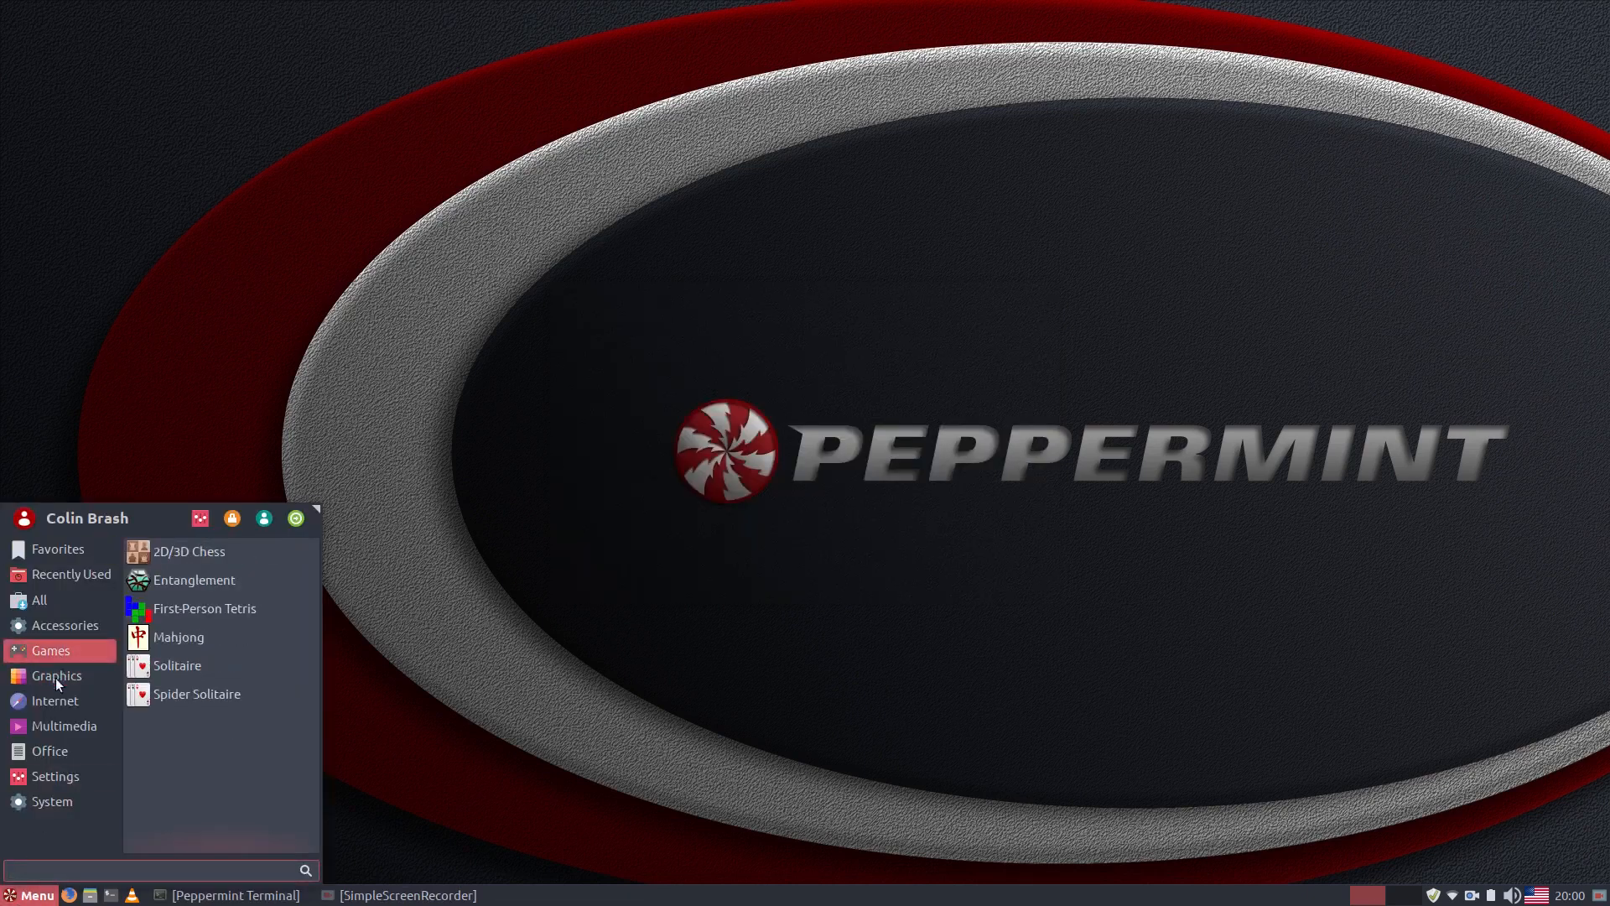
mouse_move(55, 700)
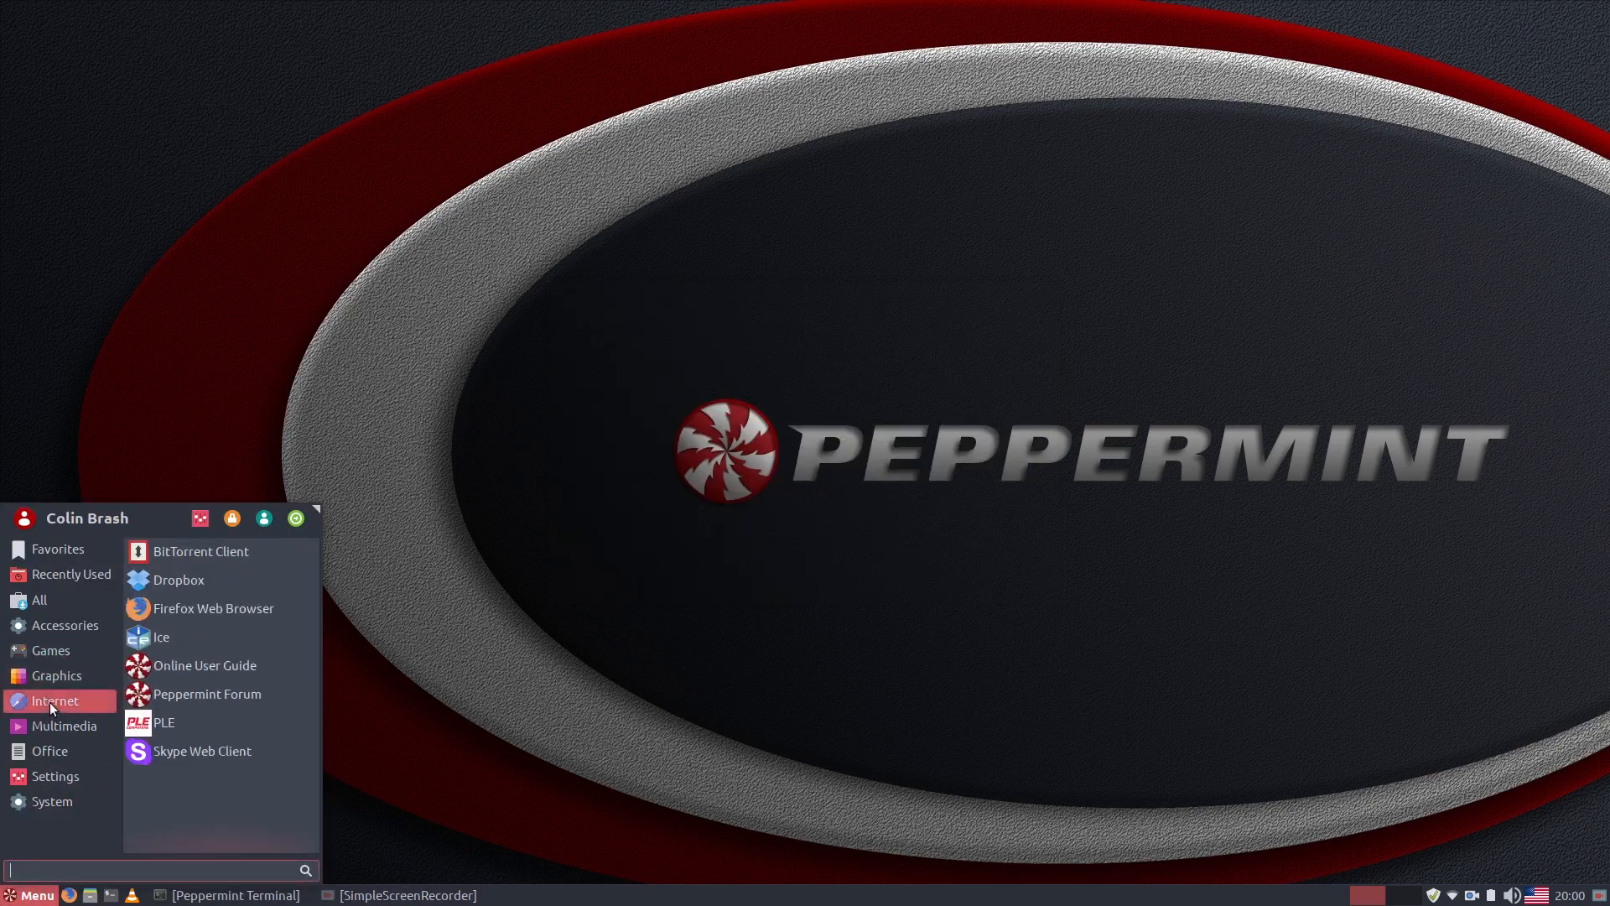
click(204, 723)
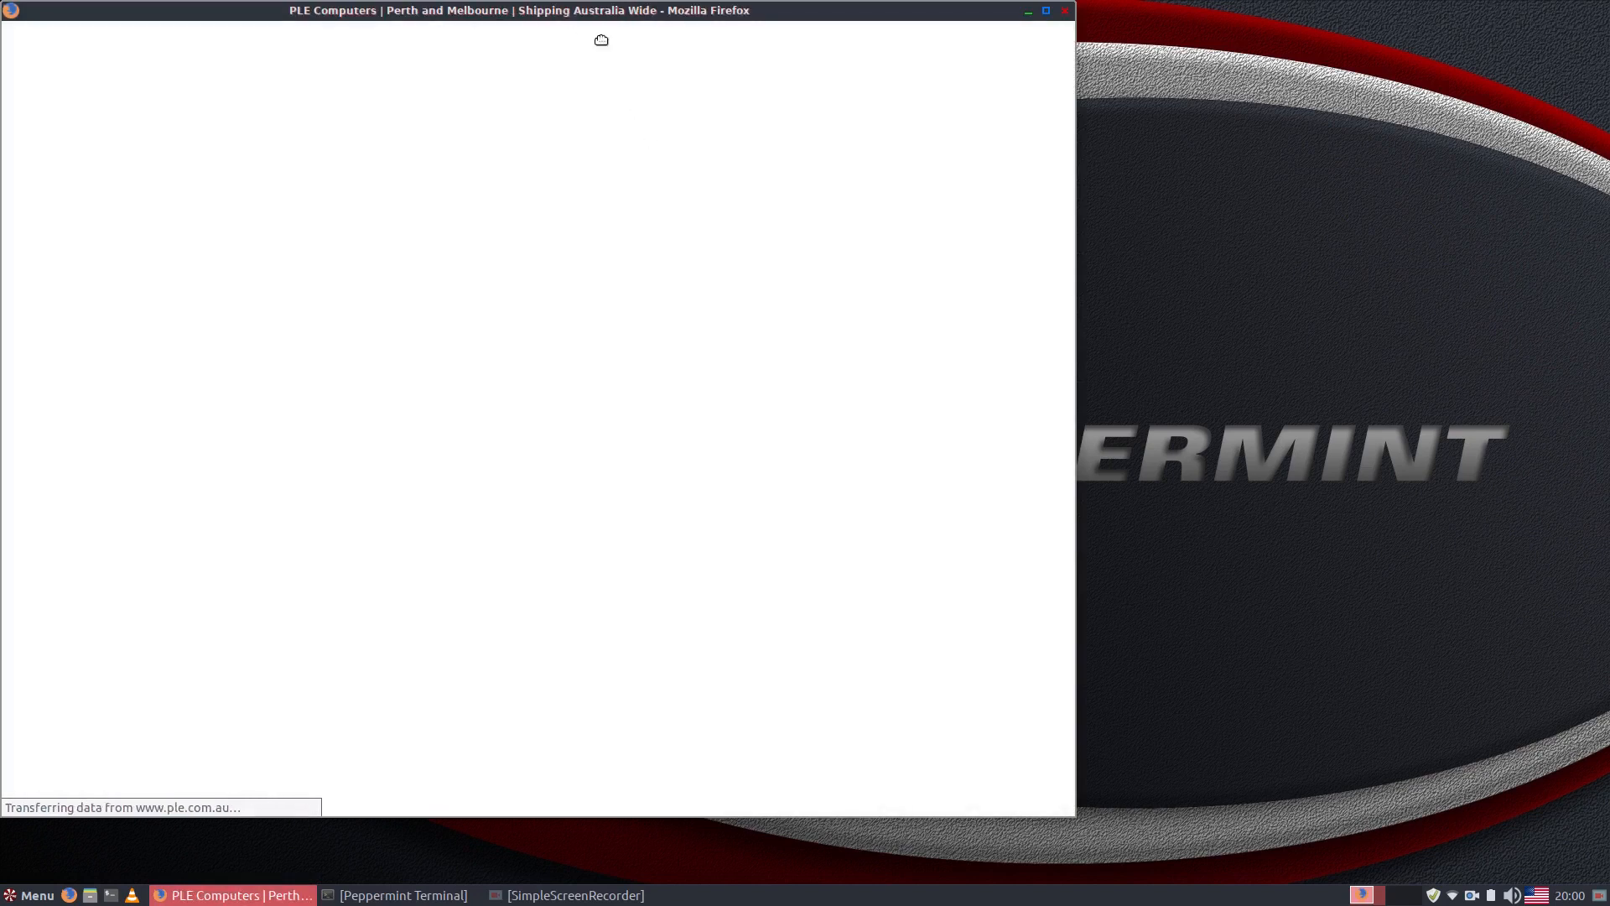
Maximize the PLE window and open the Cases > Case Accessories page
drag(598, 11, 845, 1)
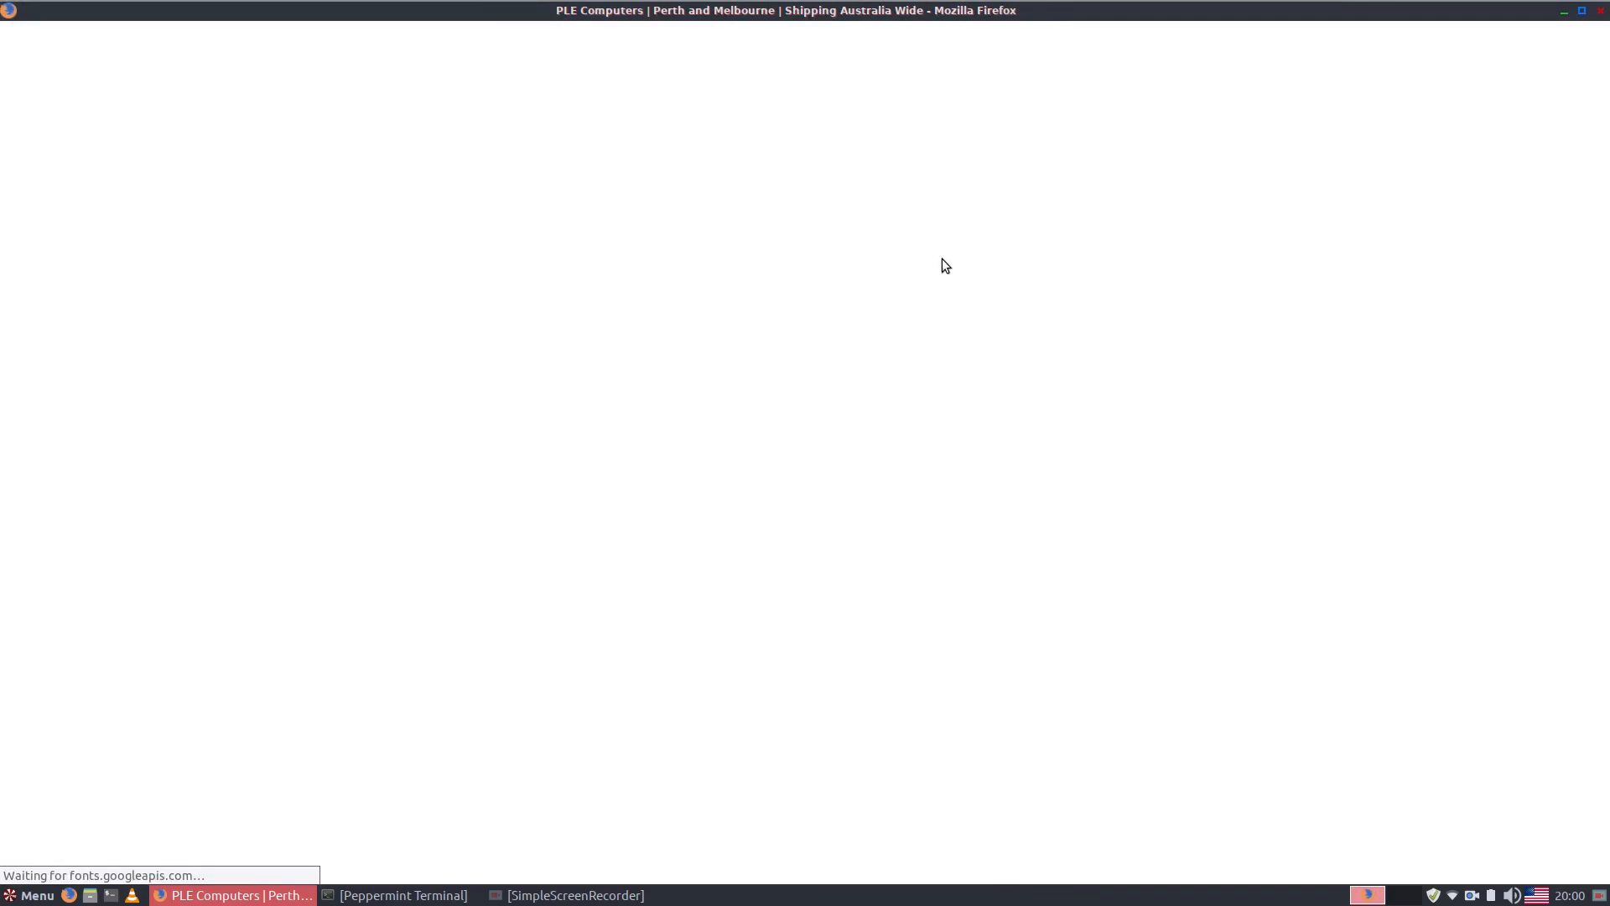
mouse_move(582, 150)
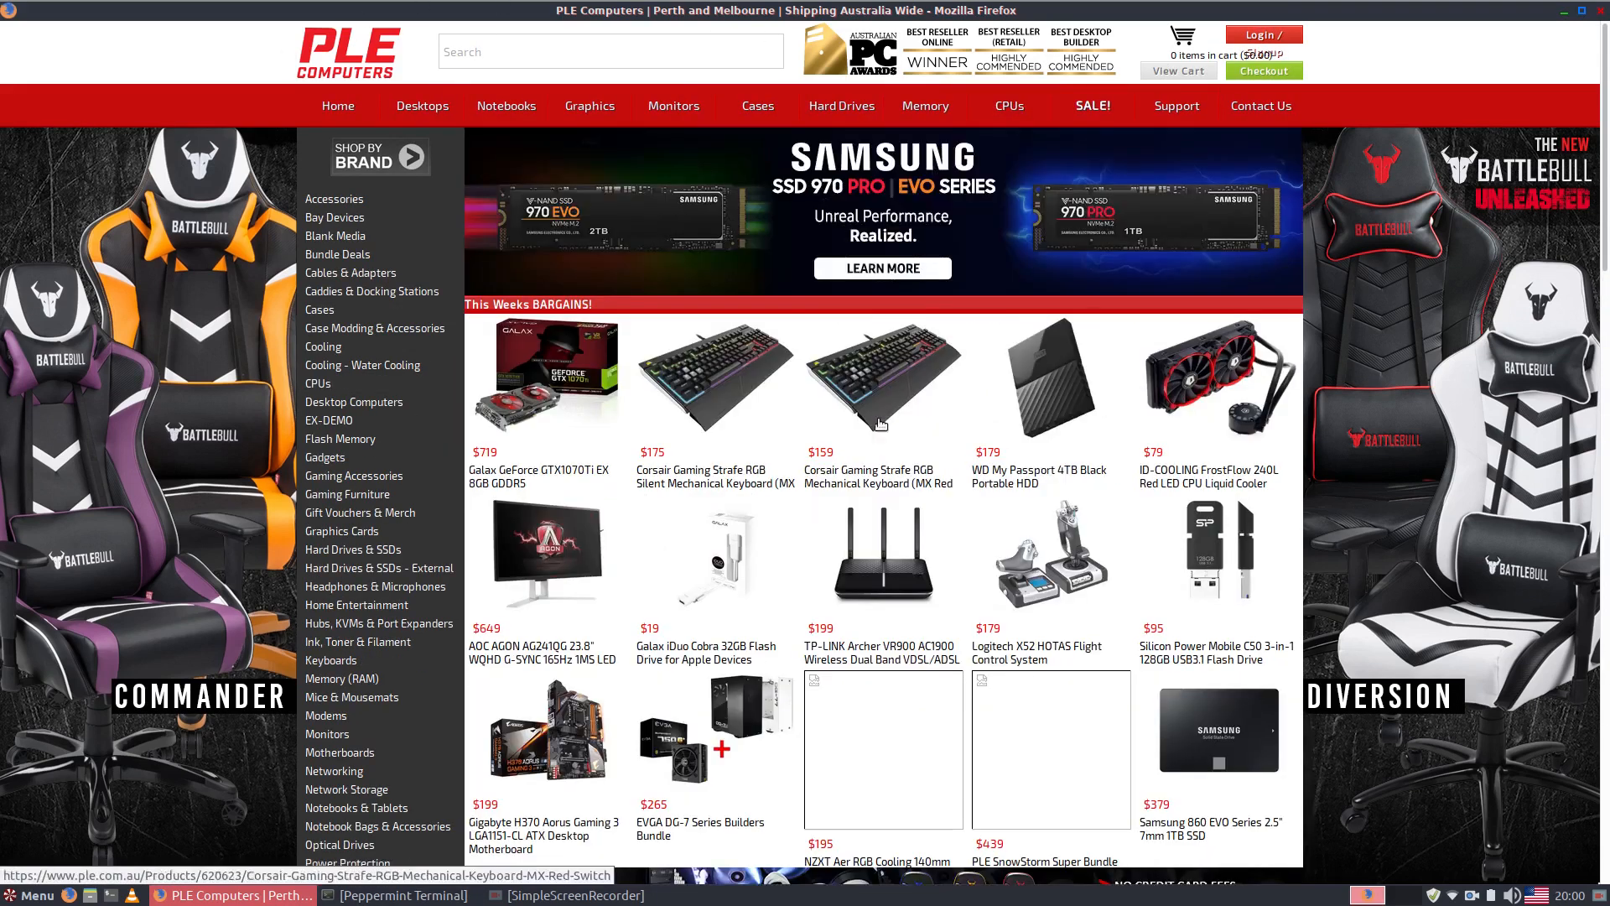
mouse_move(350, 240)
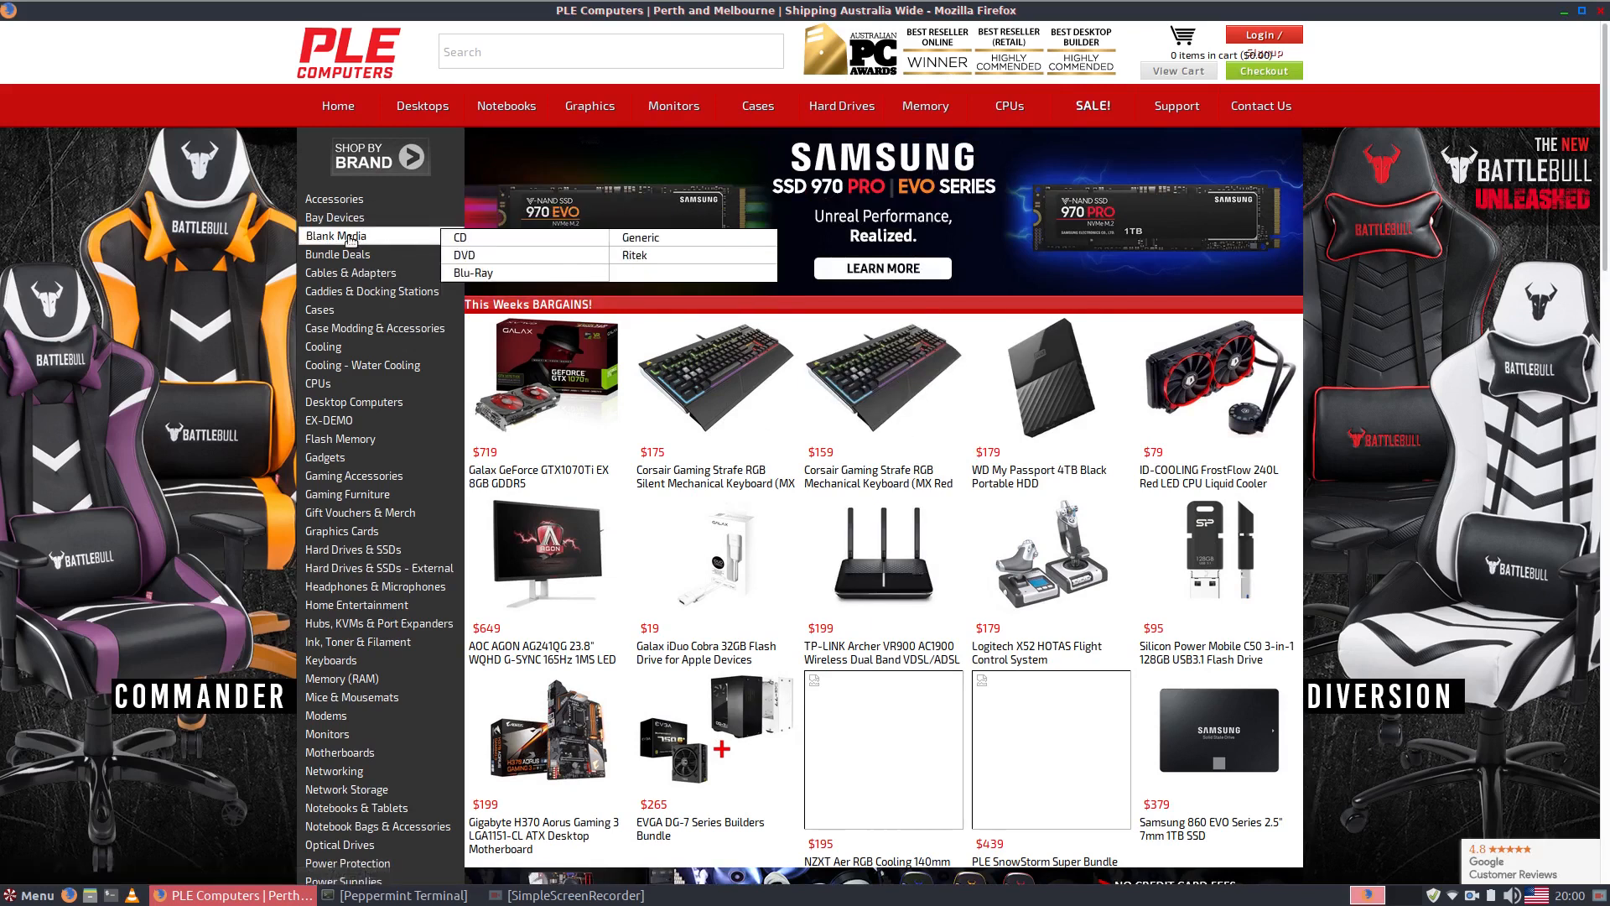
mouse_move(348, 406)
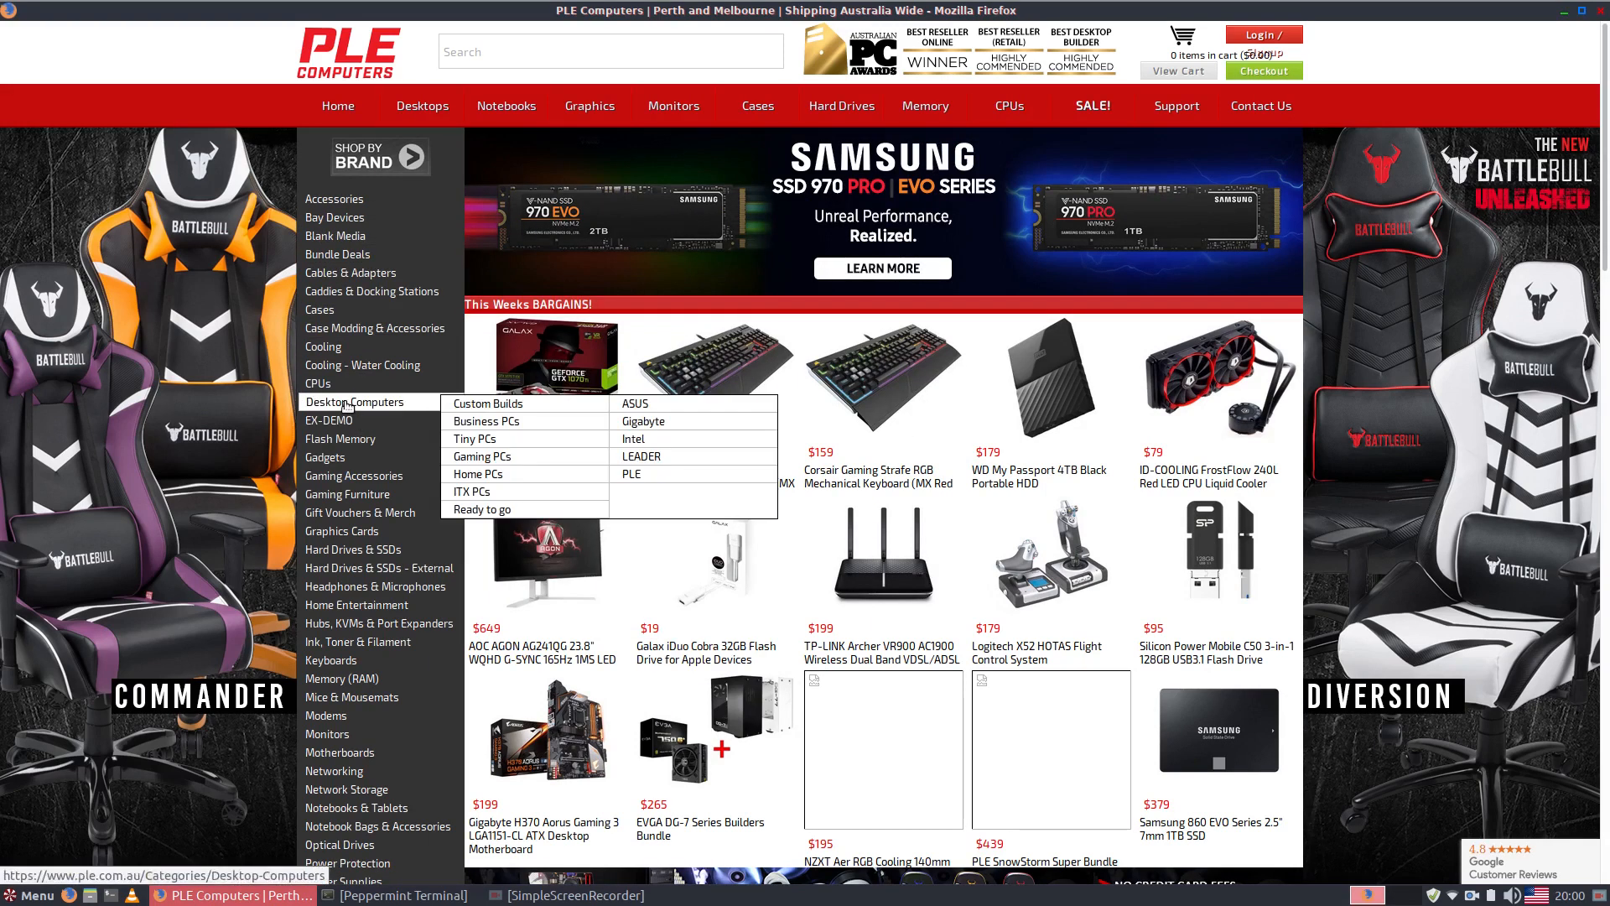
mouse_move(383, 300)
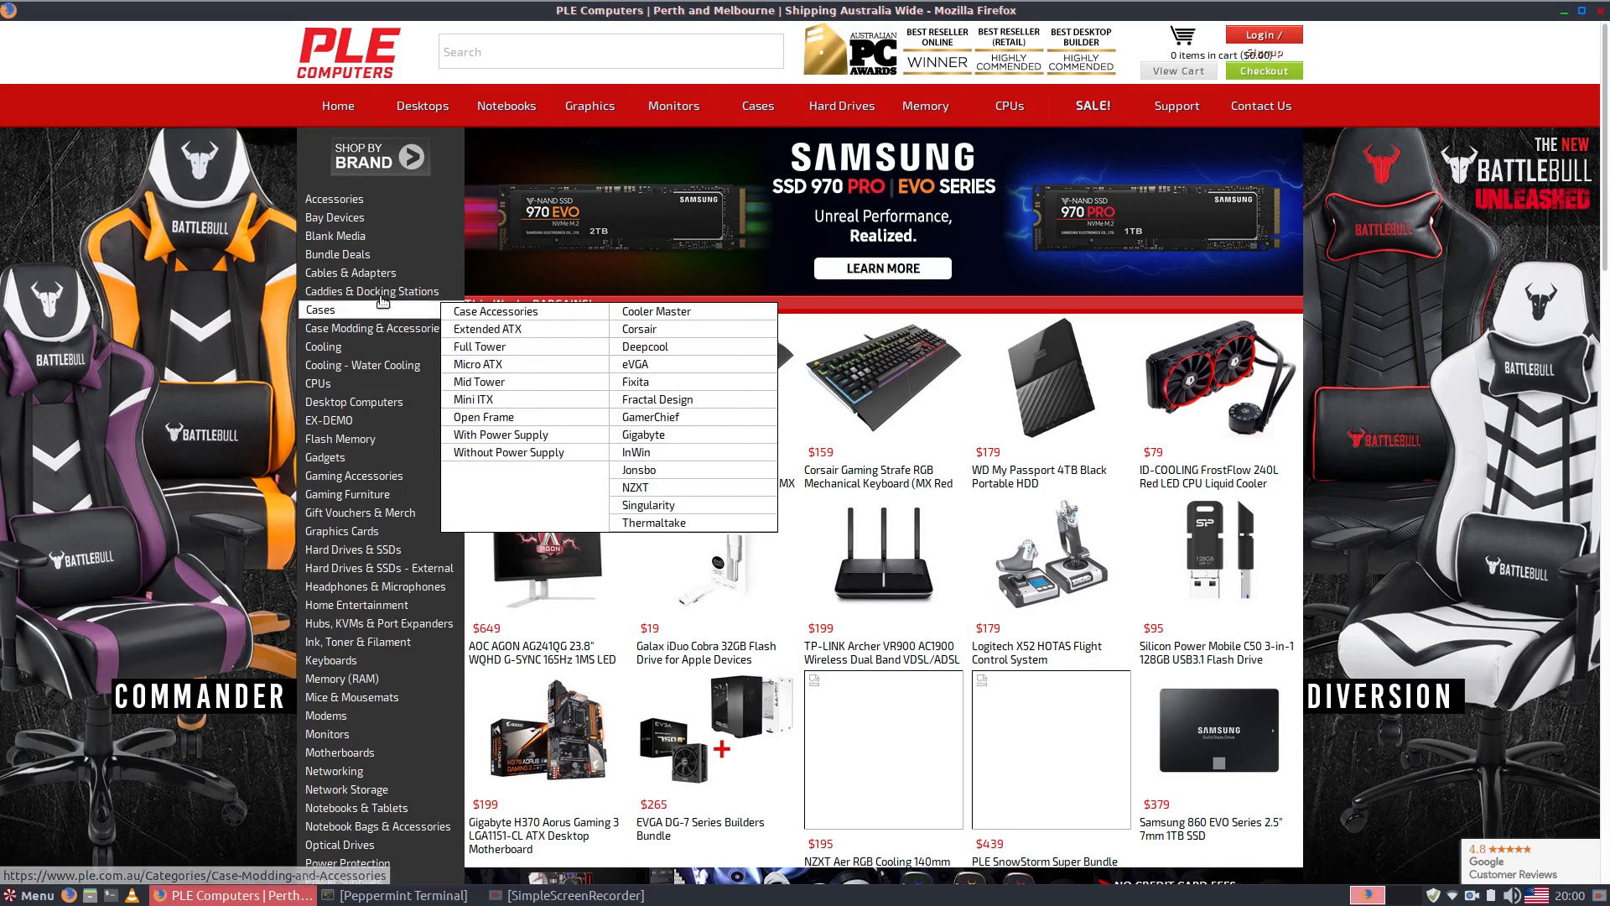
click(494, 319)
Go back to the PLE home page via the right-click Back option
right_click(1043, 334)
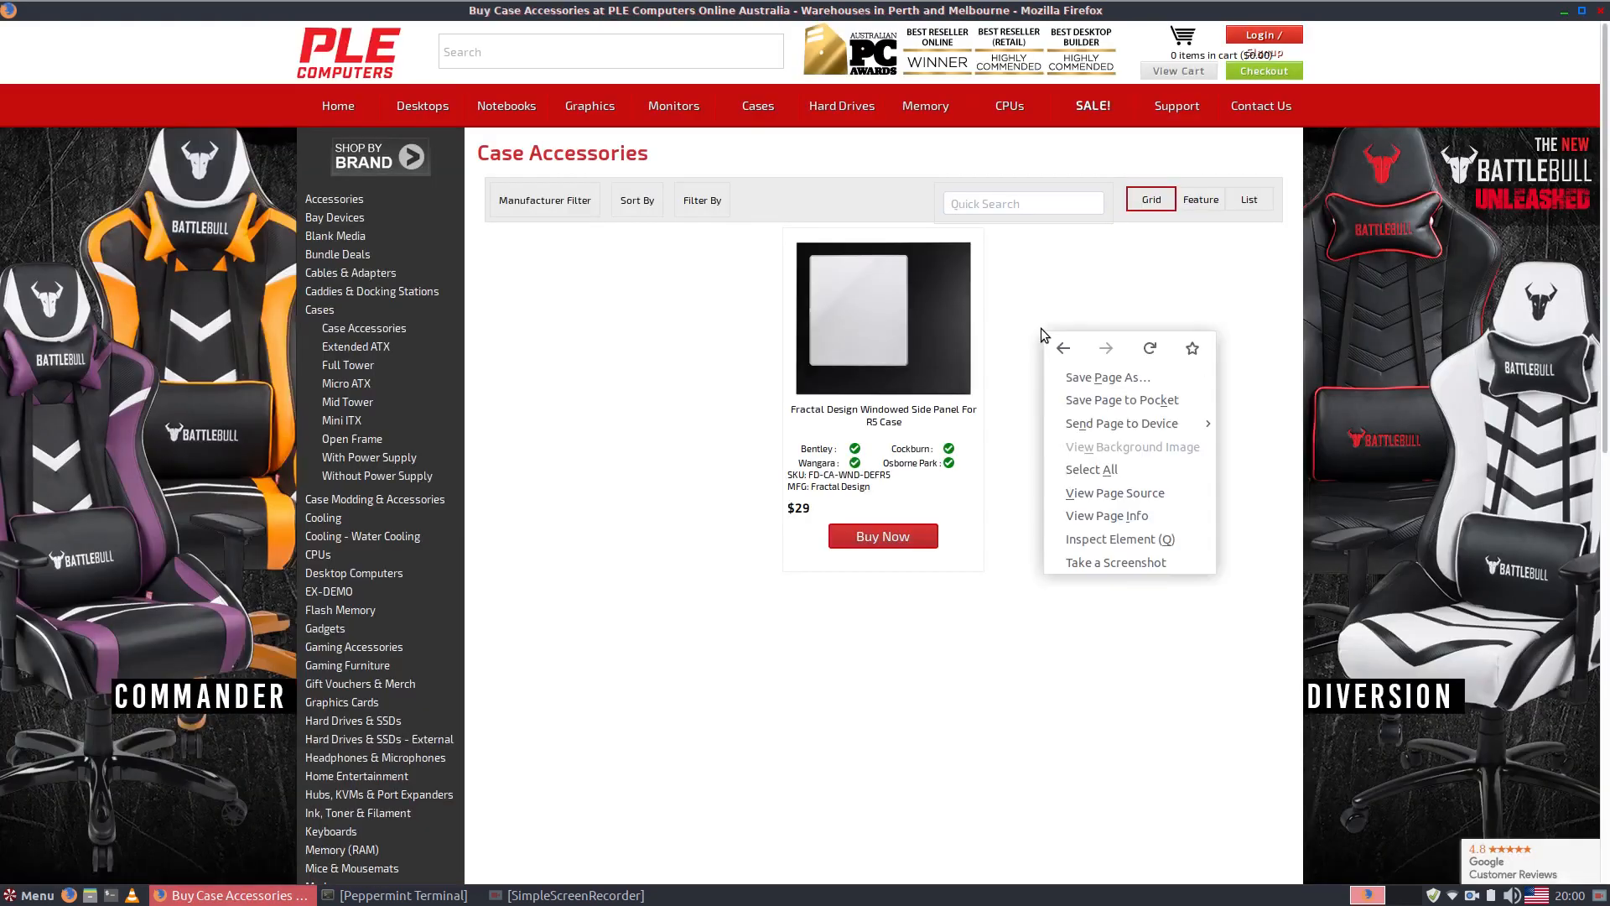
click(1206, 286)
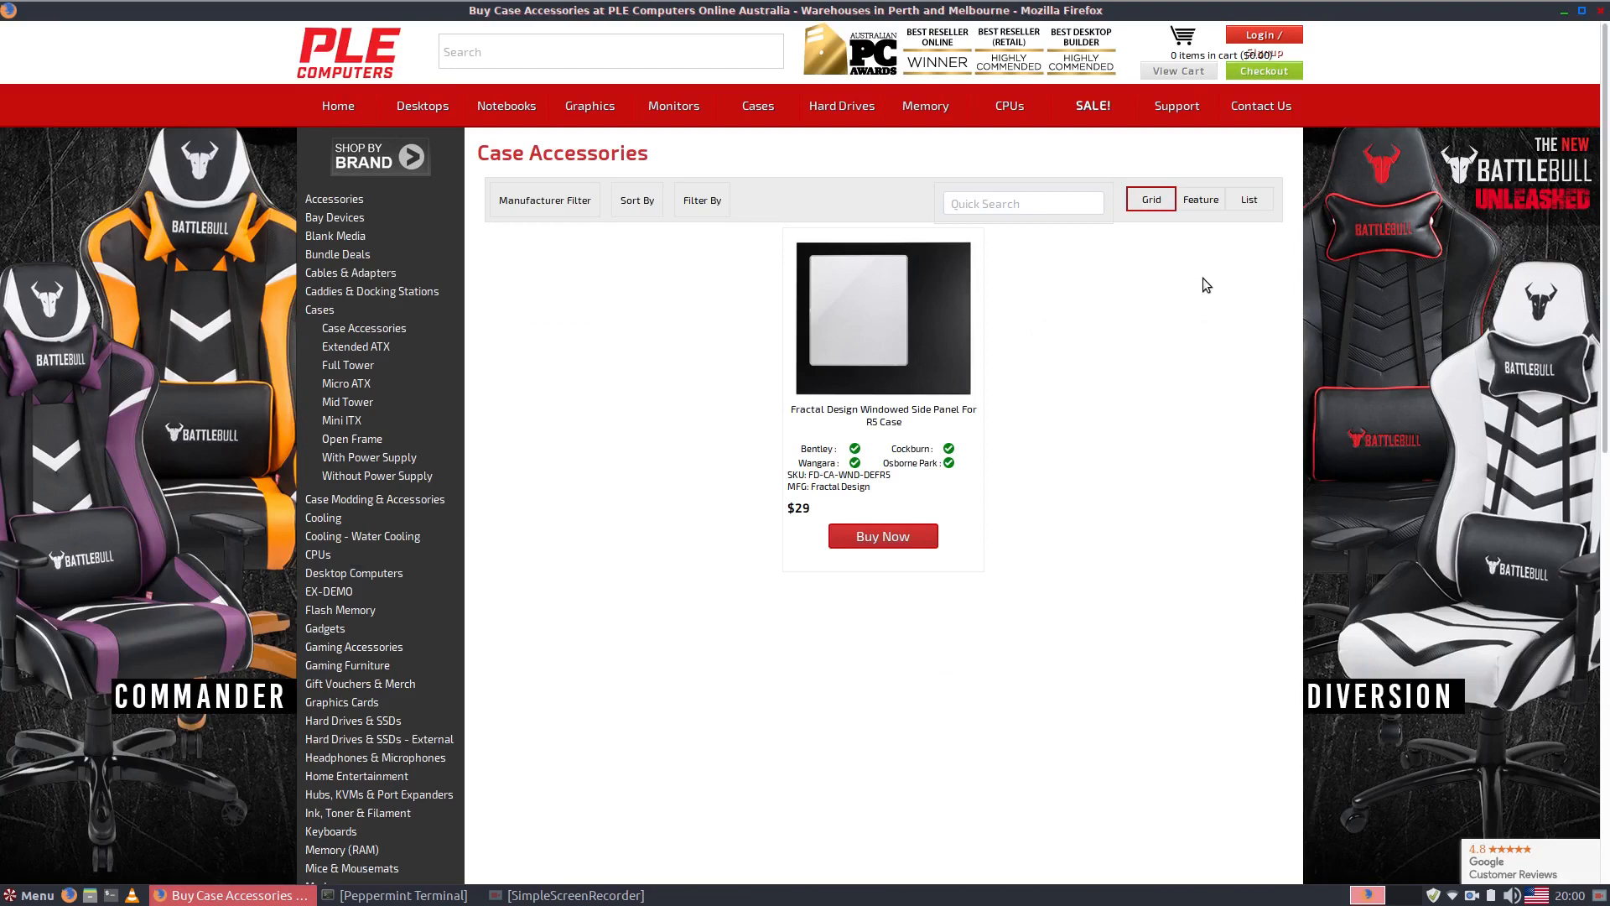
right_click(1238, 255)
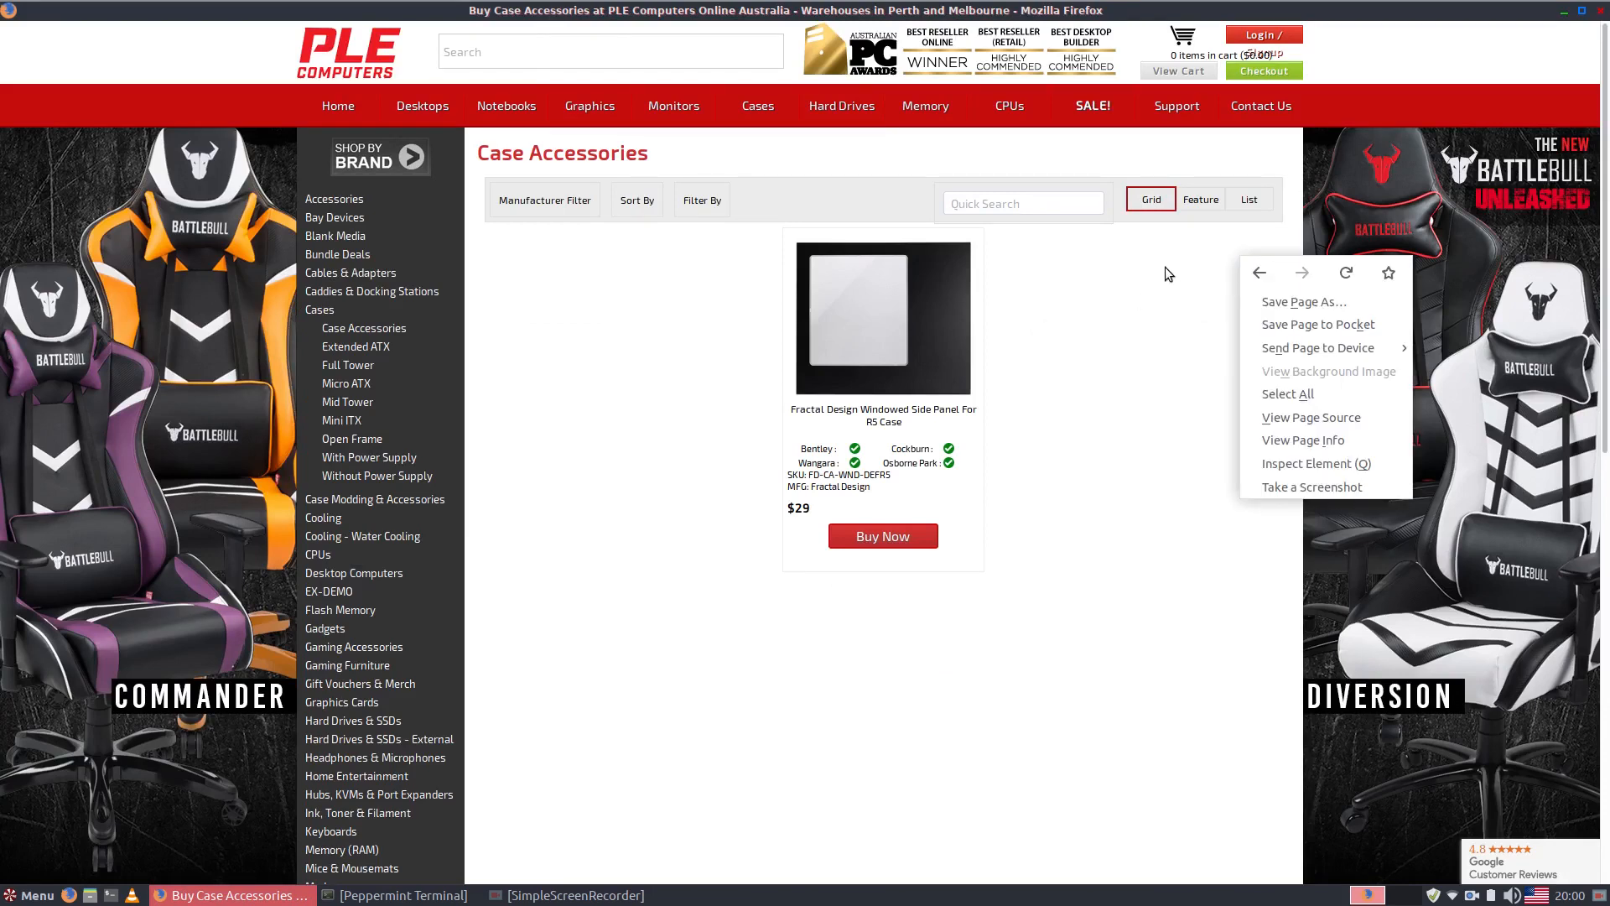
click(1259, 273)
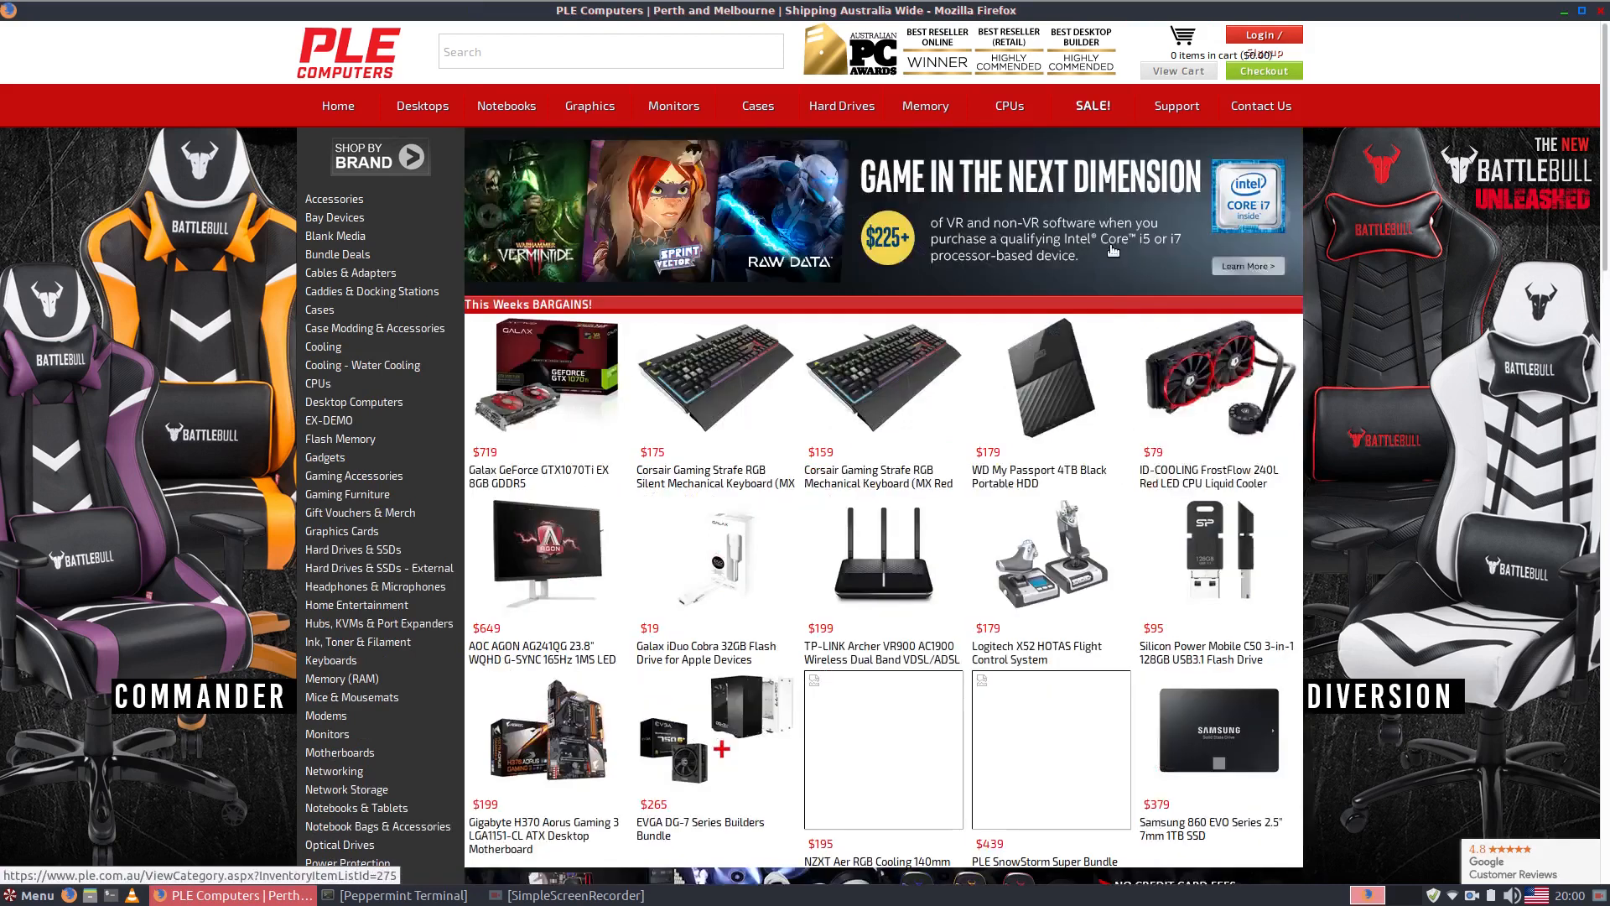
right_click(1113, 248)
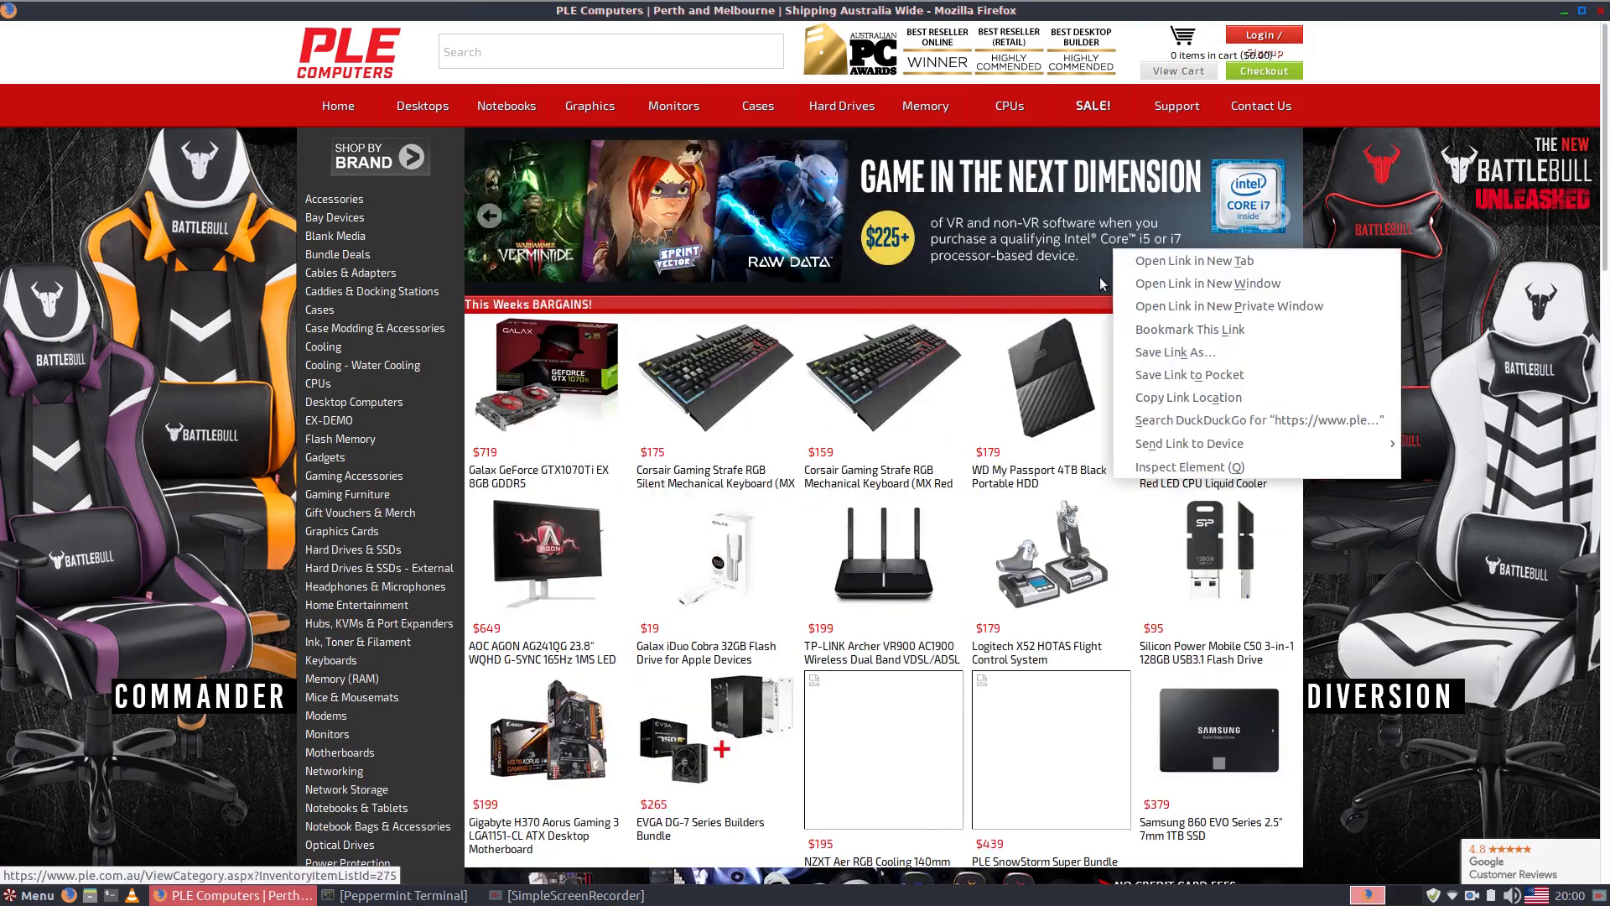
click(960, 409)
right_click(969, 407)
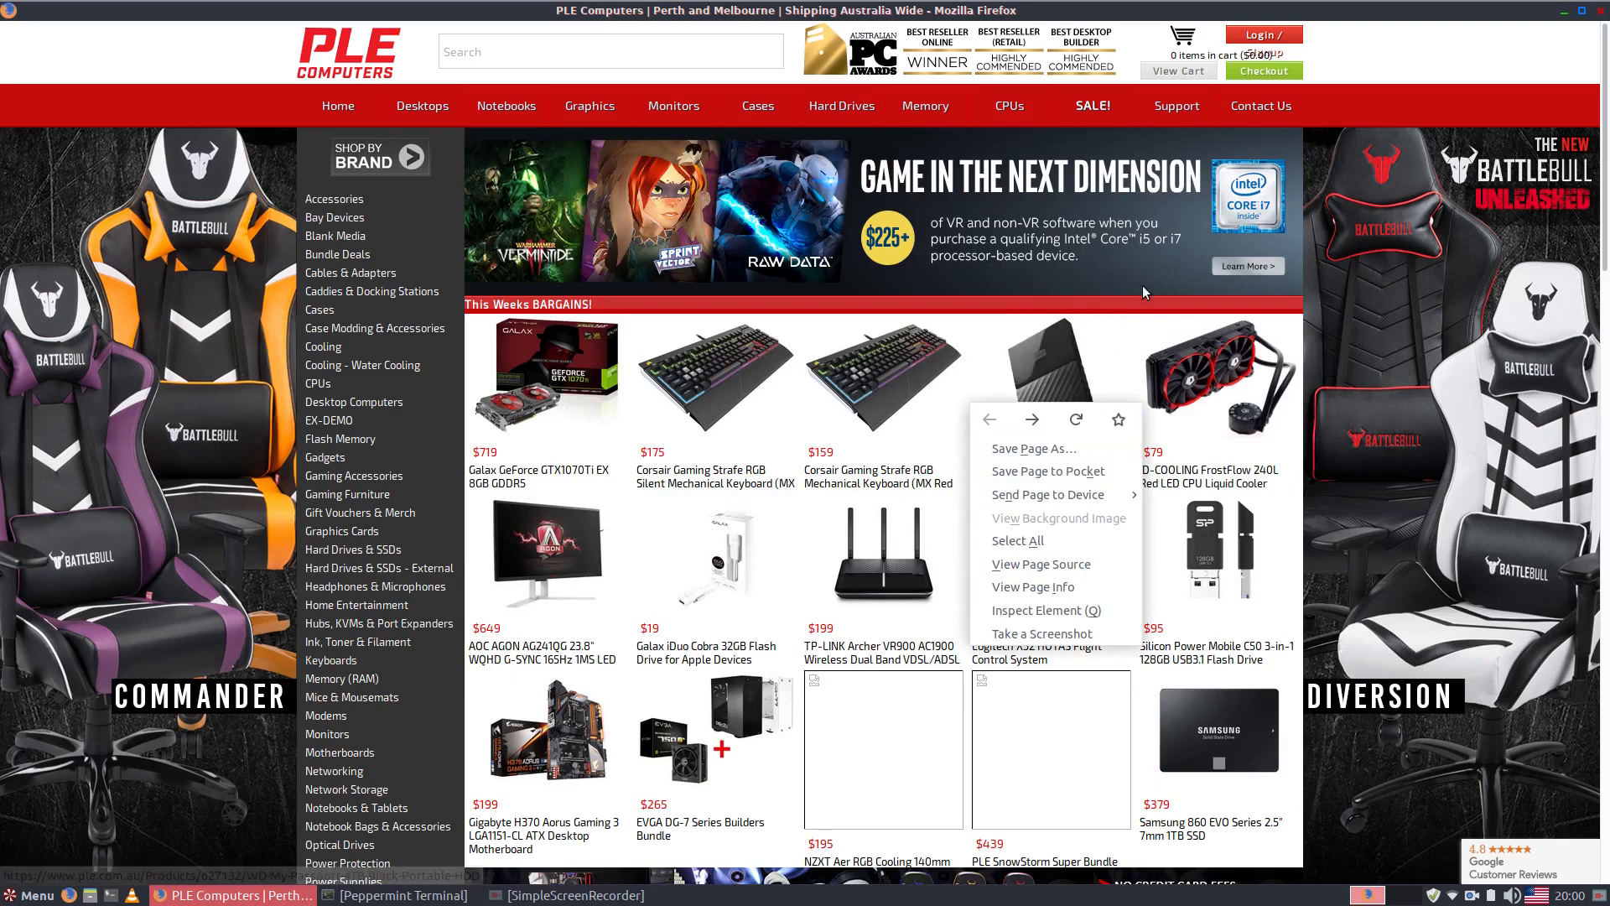
key(Escape)
Close the PLE window and launch Skype Web Client from the Internet apps
click(1598, 10)
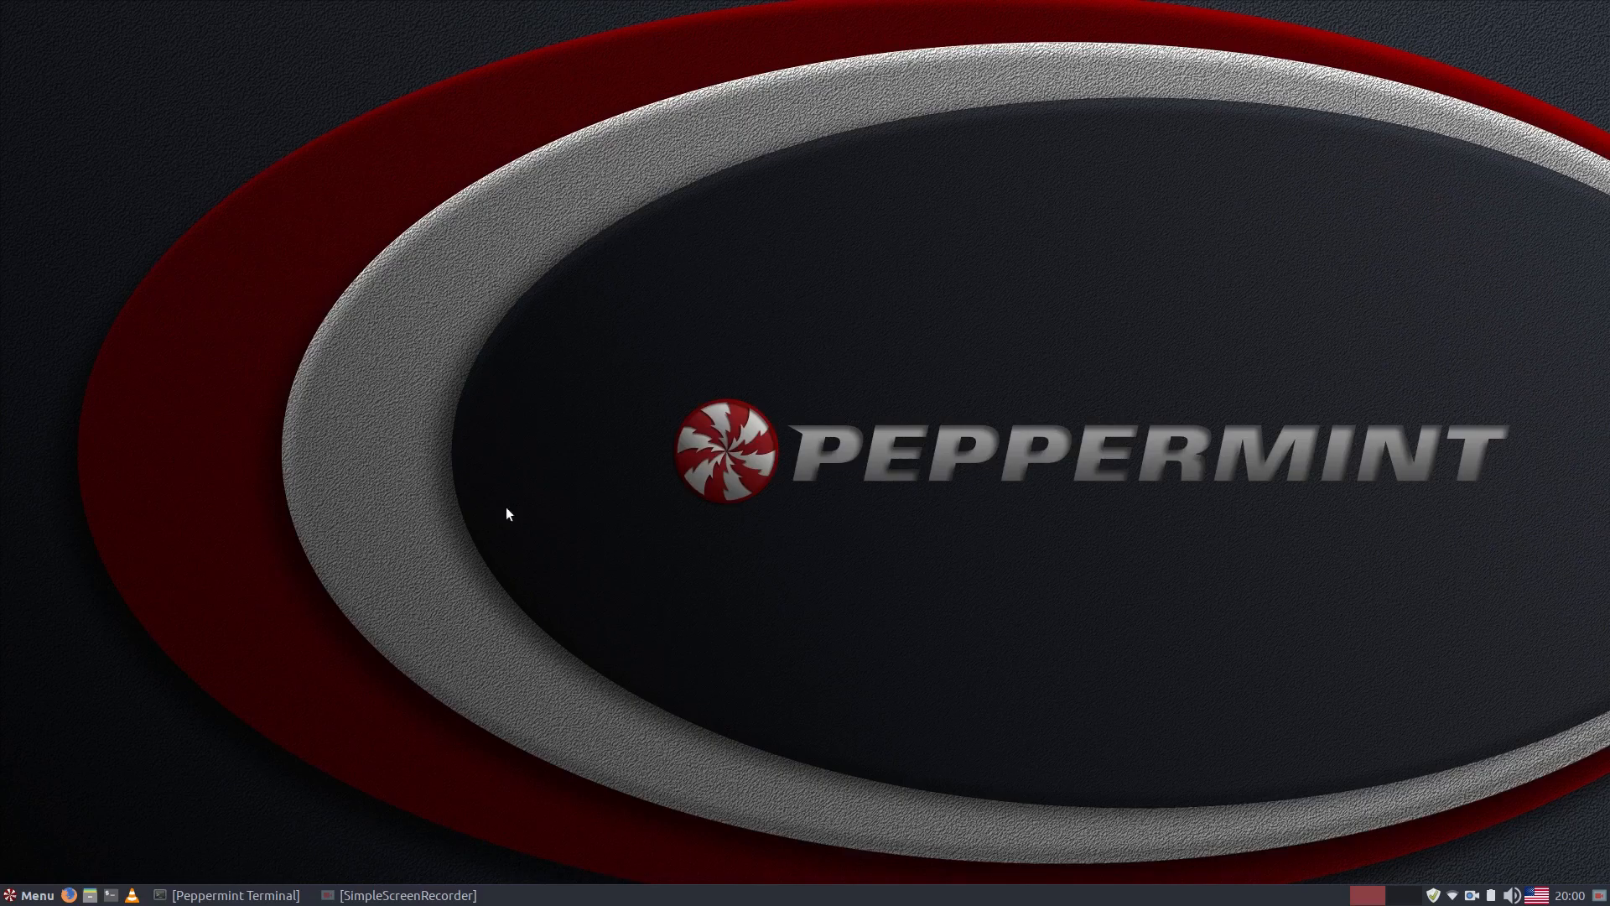
click(33, 896)
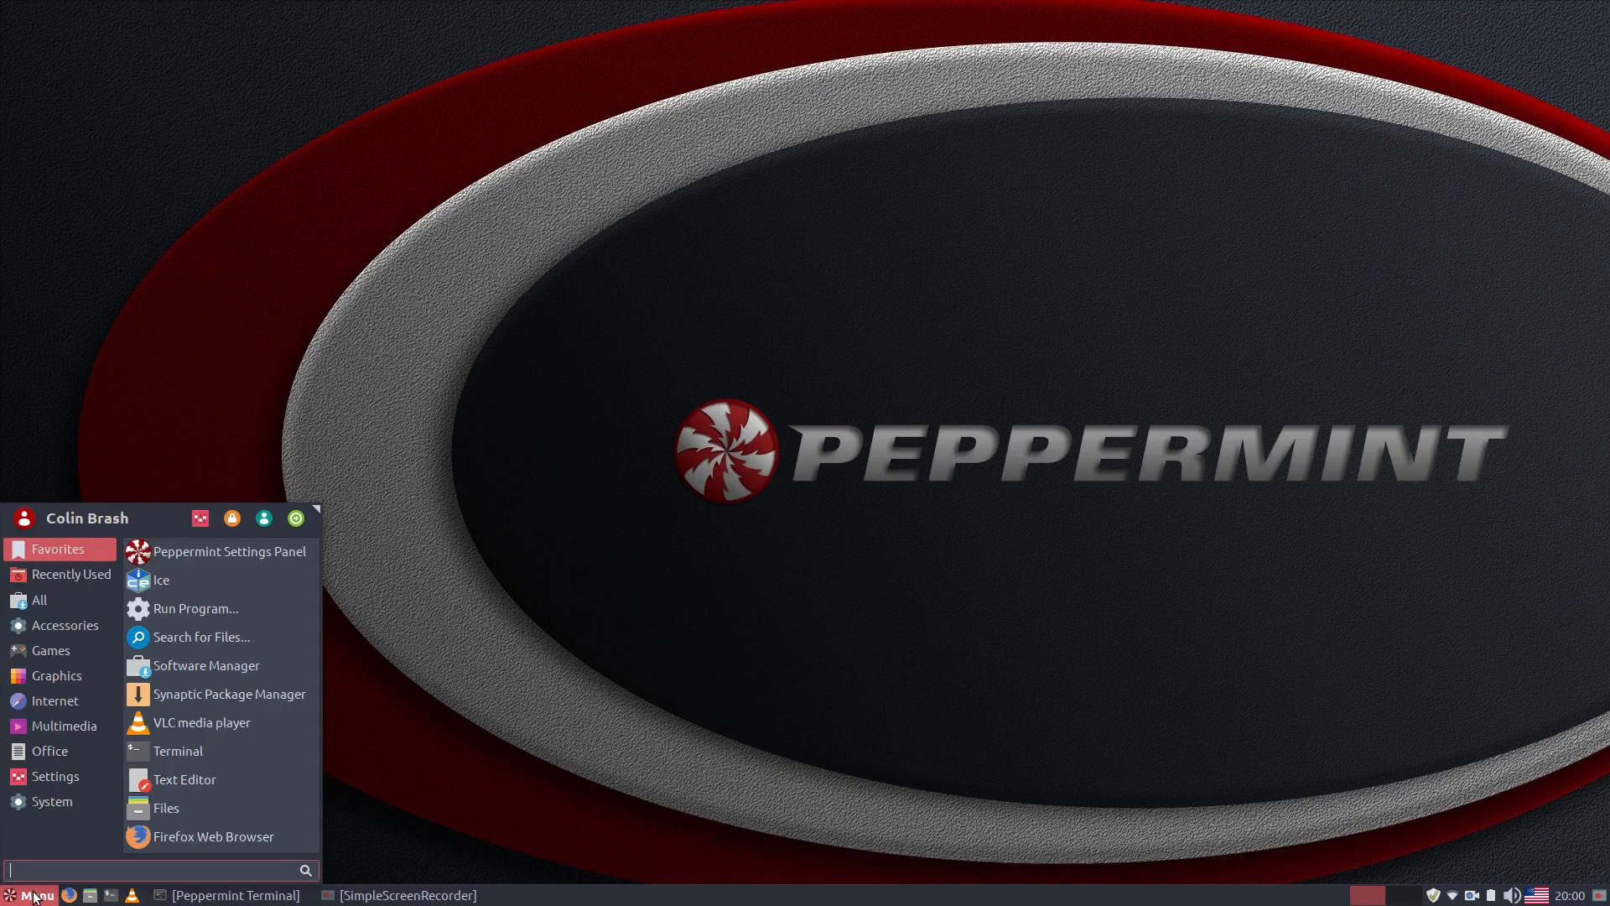
mouse_move(61, 682)
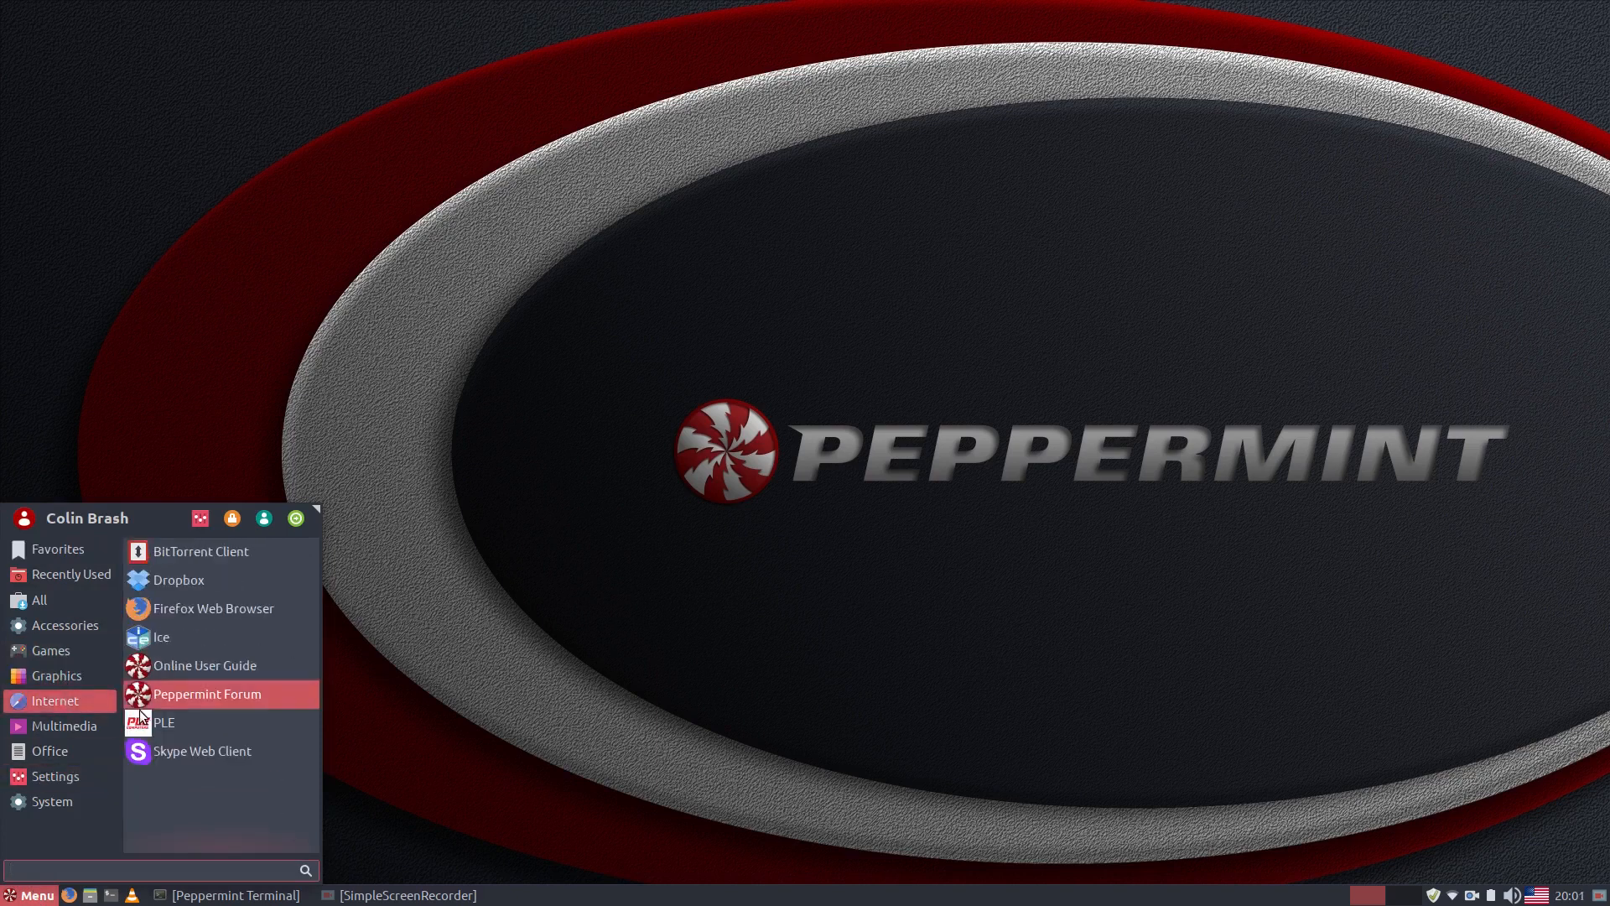
mouse_move(51, 751)
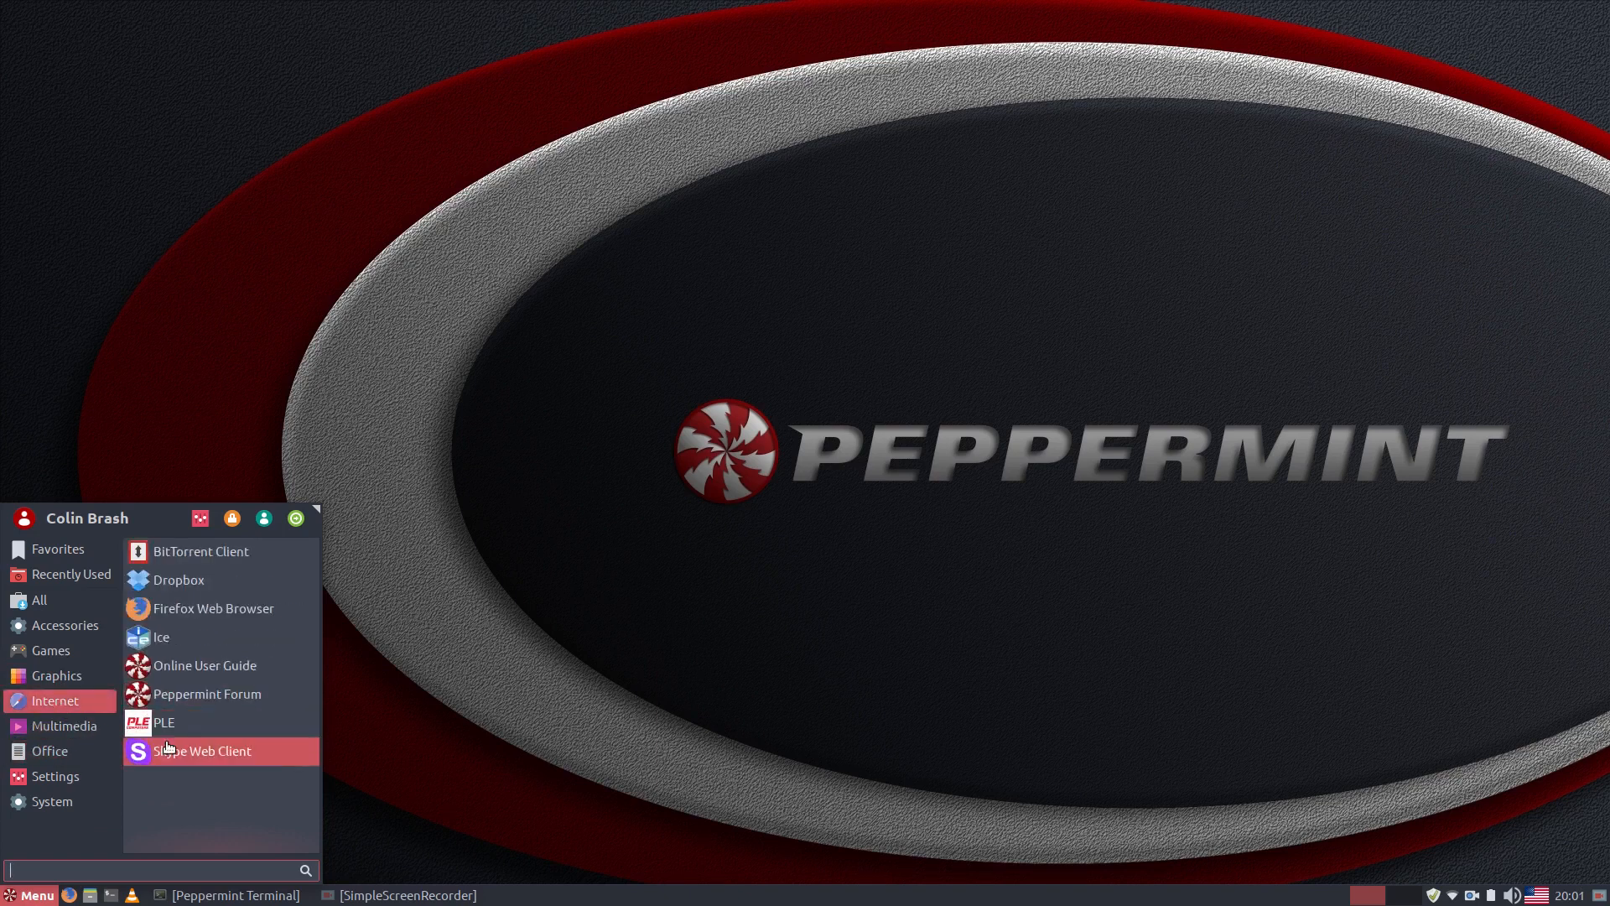
click(169, 751)
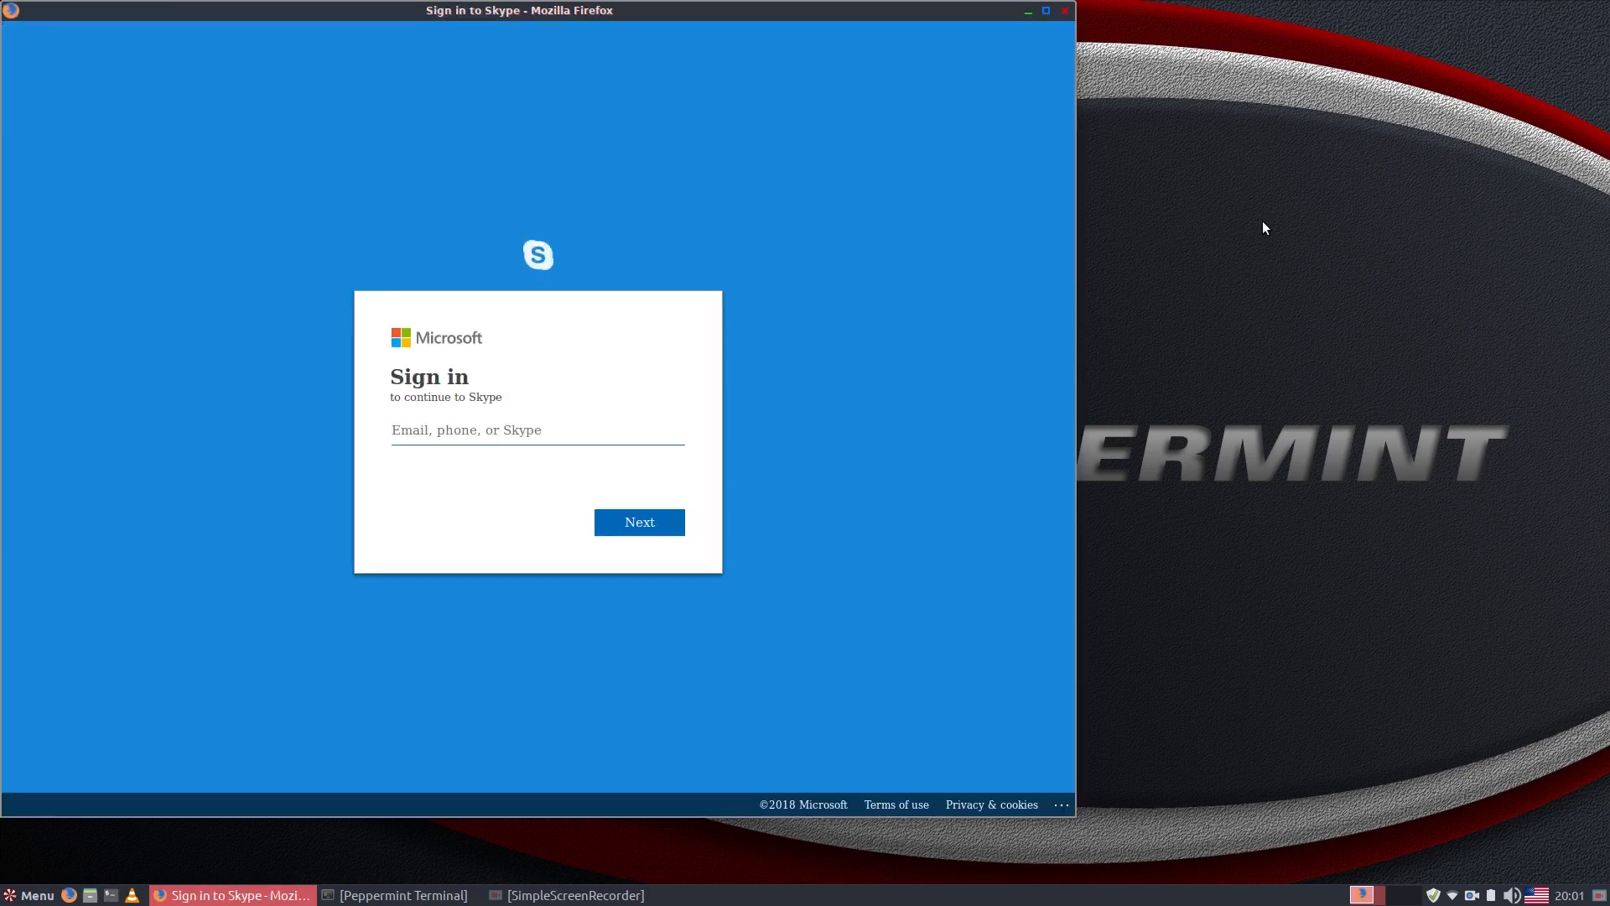
Maximize the Skype sign-in window and submit the entered account name
double_click(674, 11)
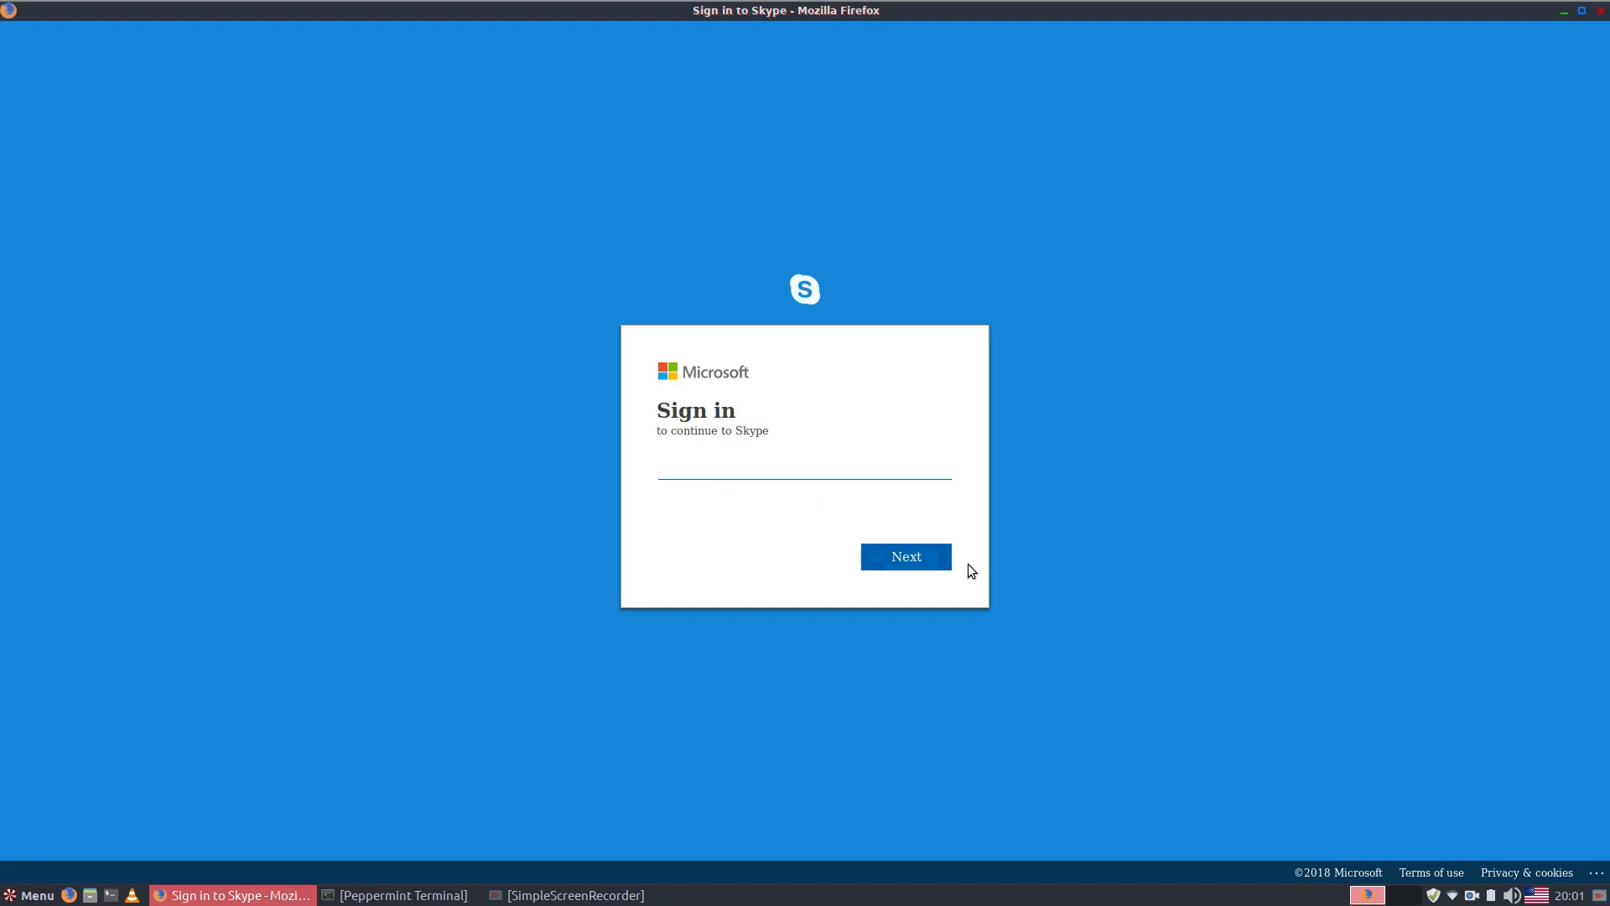
click(930, 569)
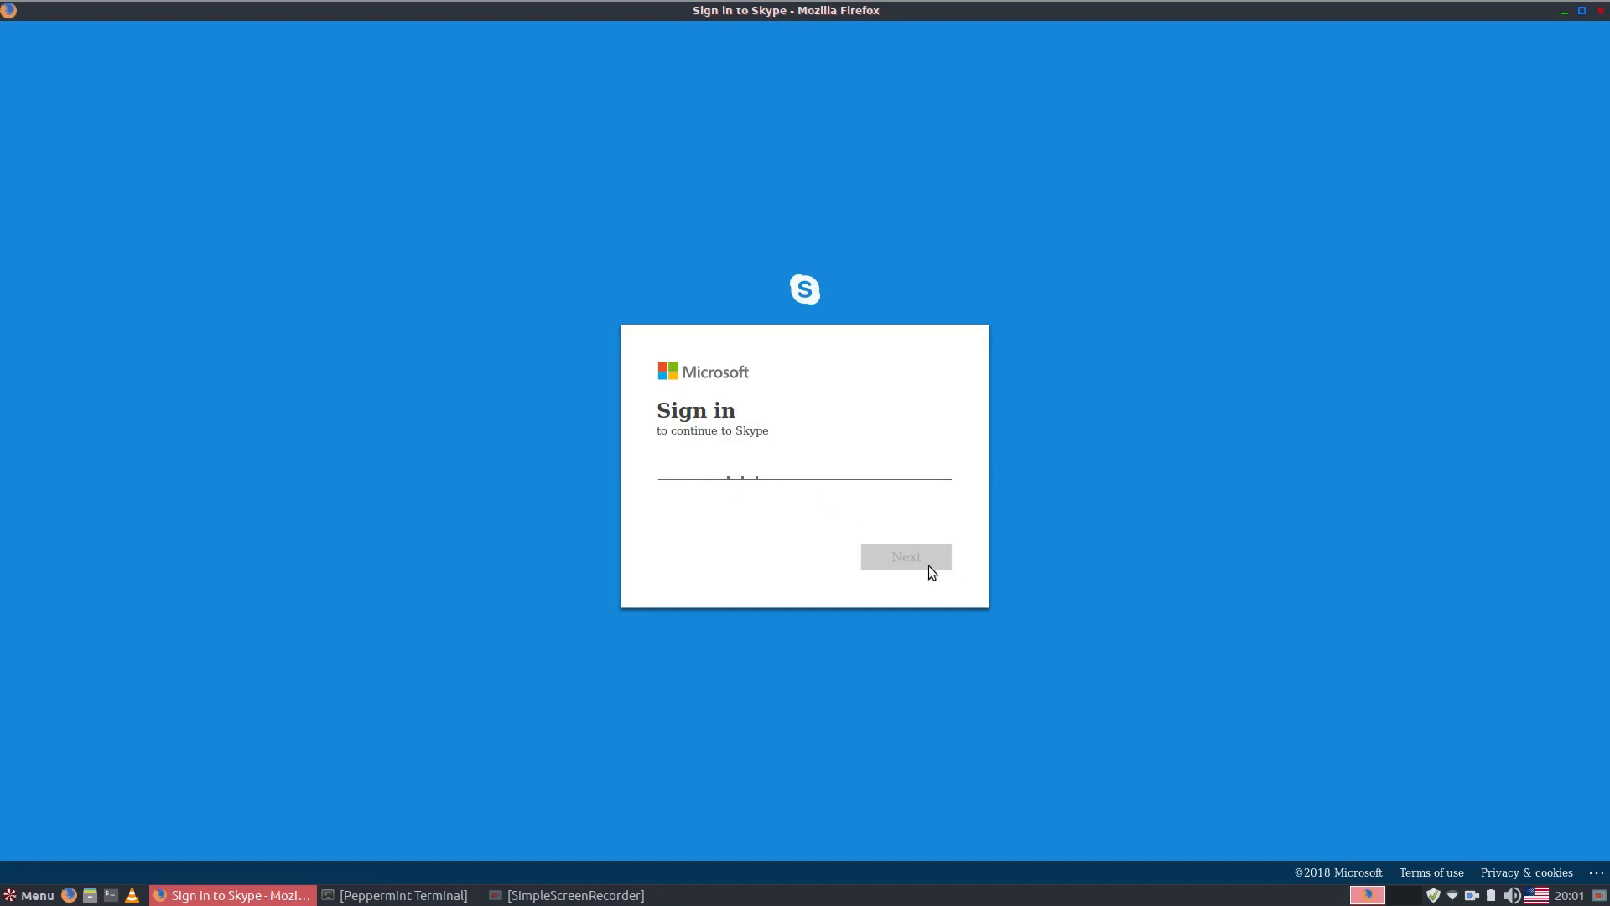
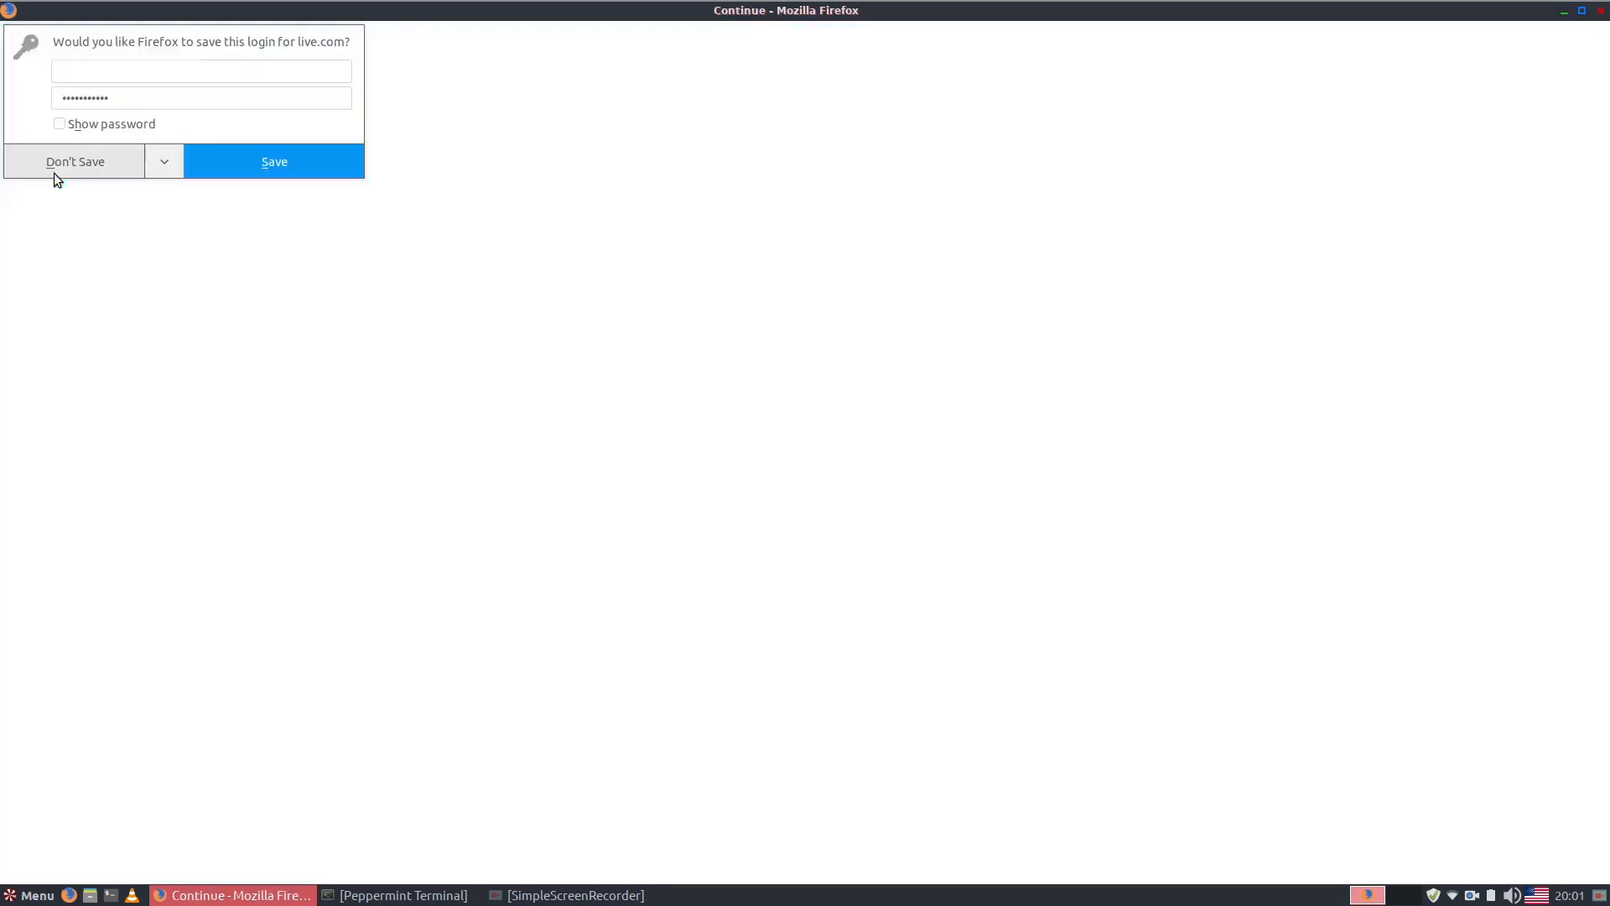
Skip saving the login and the Skype welcome screen, then sign out and close Firefox
click(53, 173)
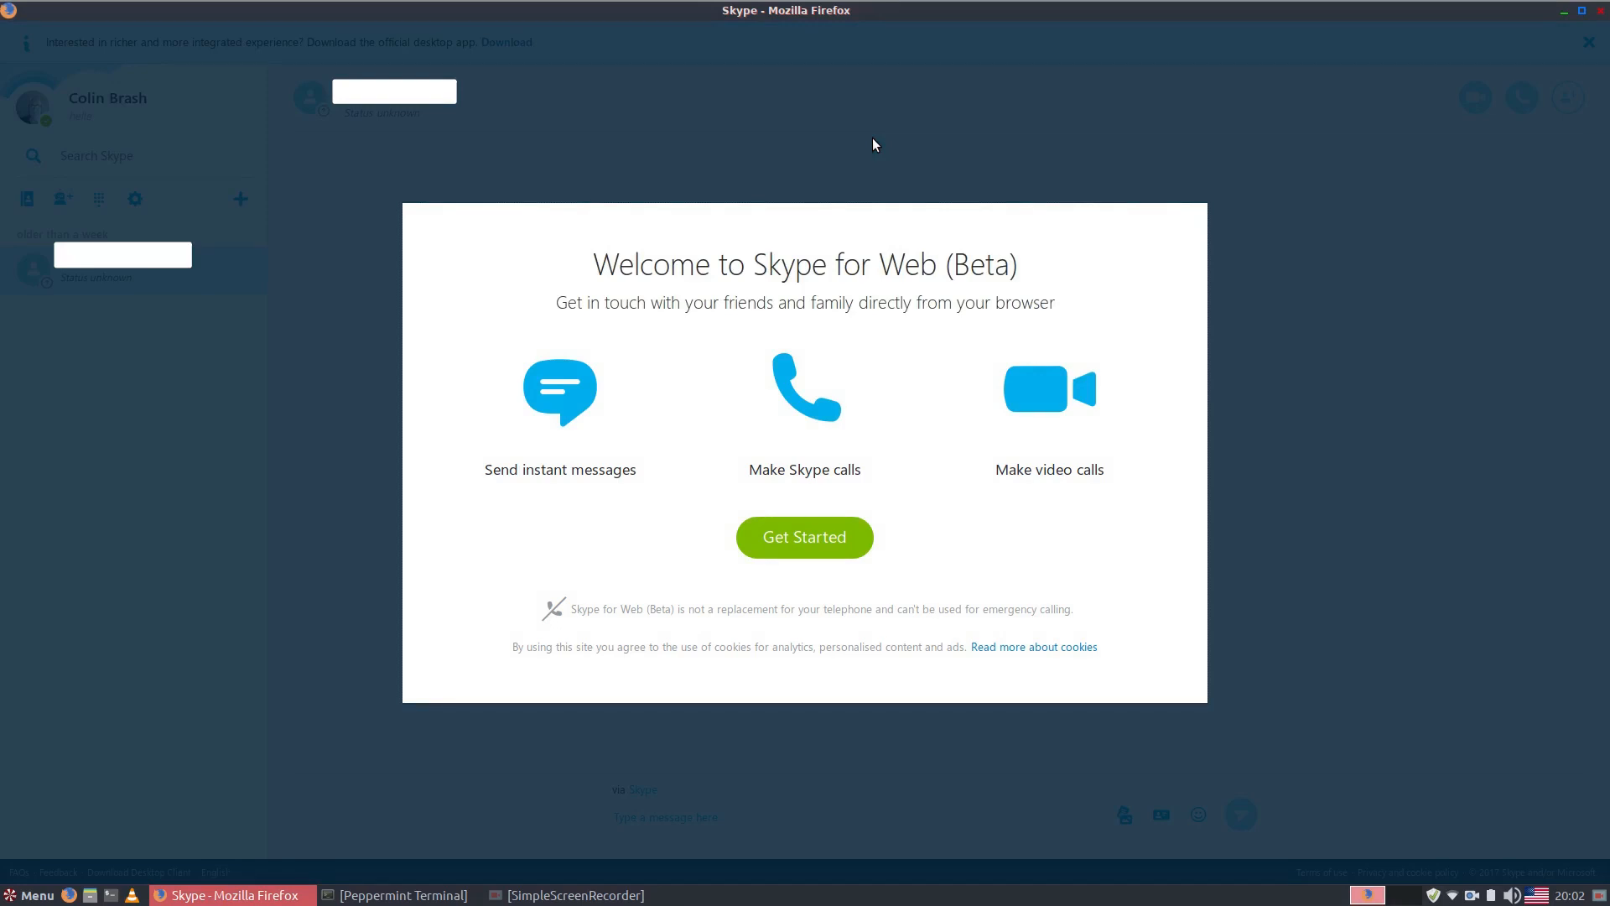
click(805, 534)
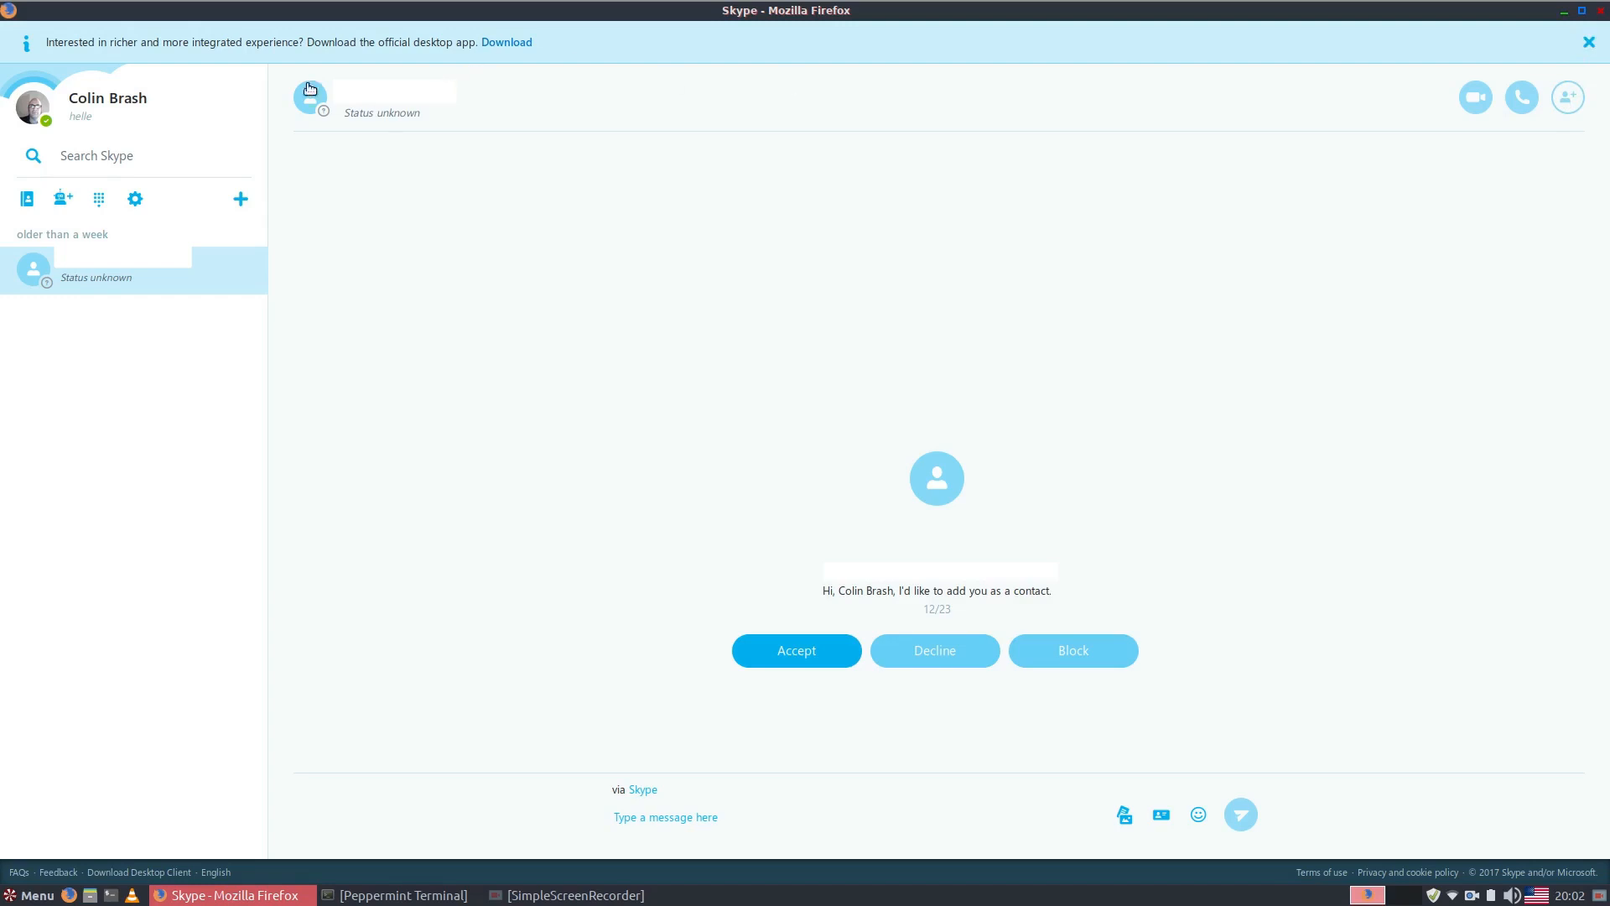
click(77, 101)
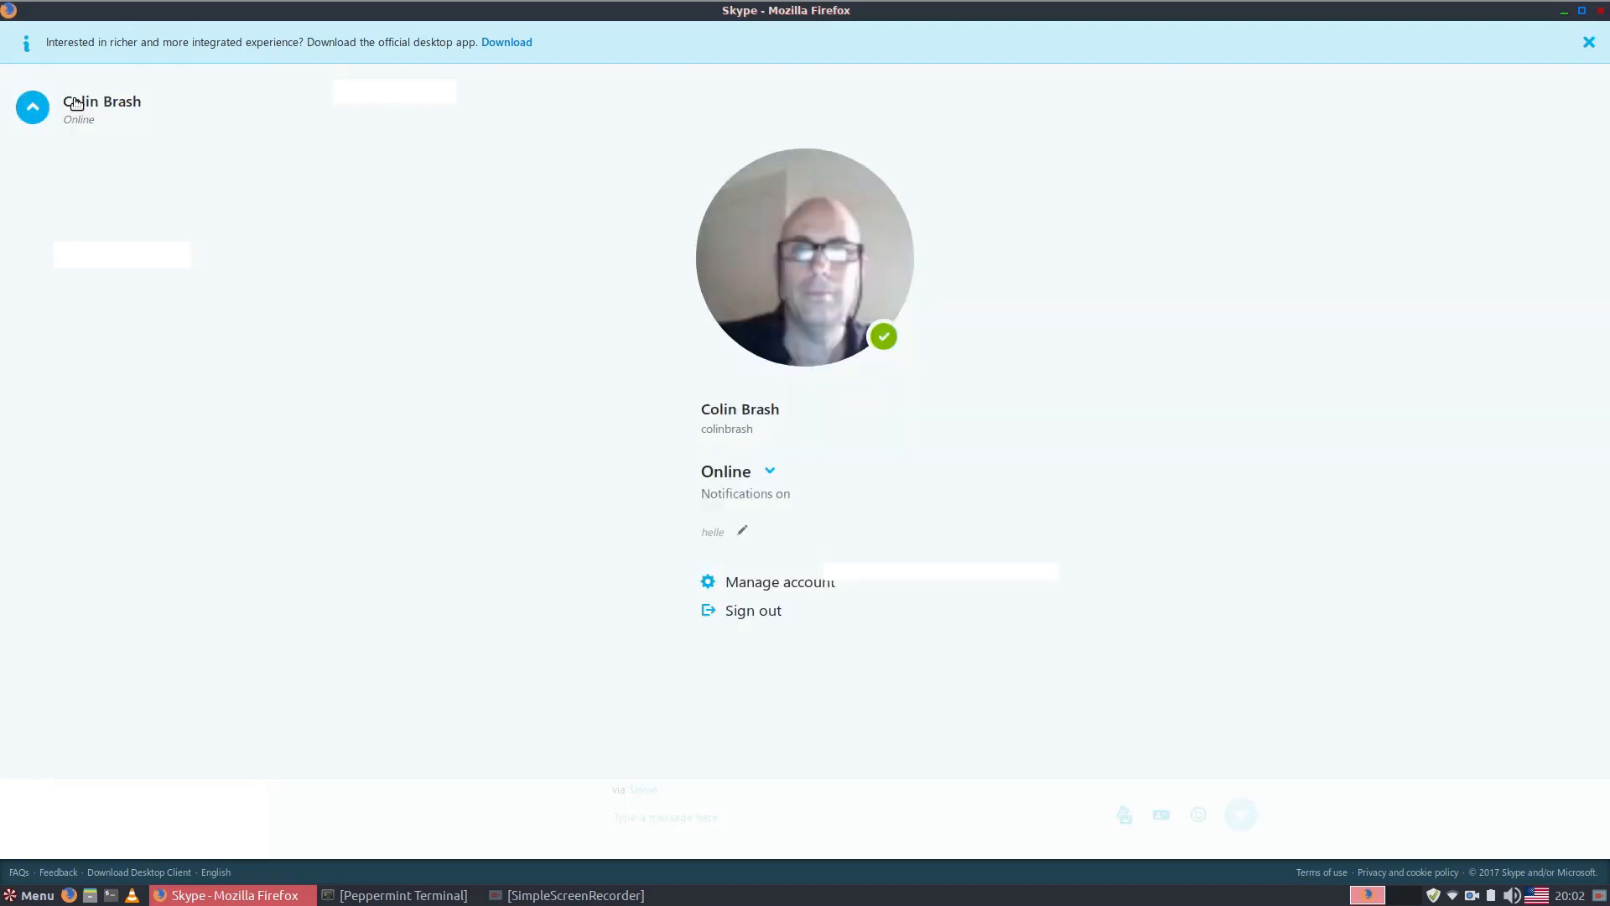
click(764, 620)
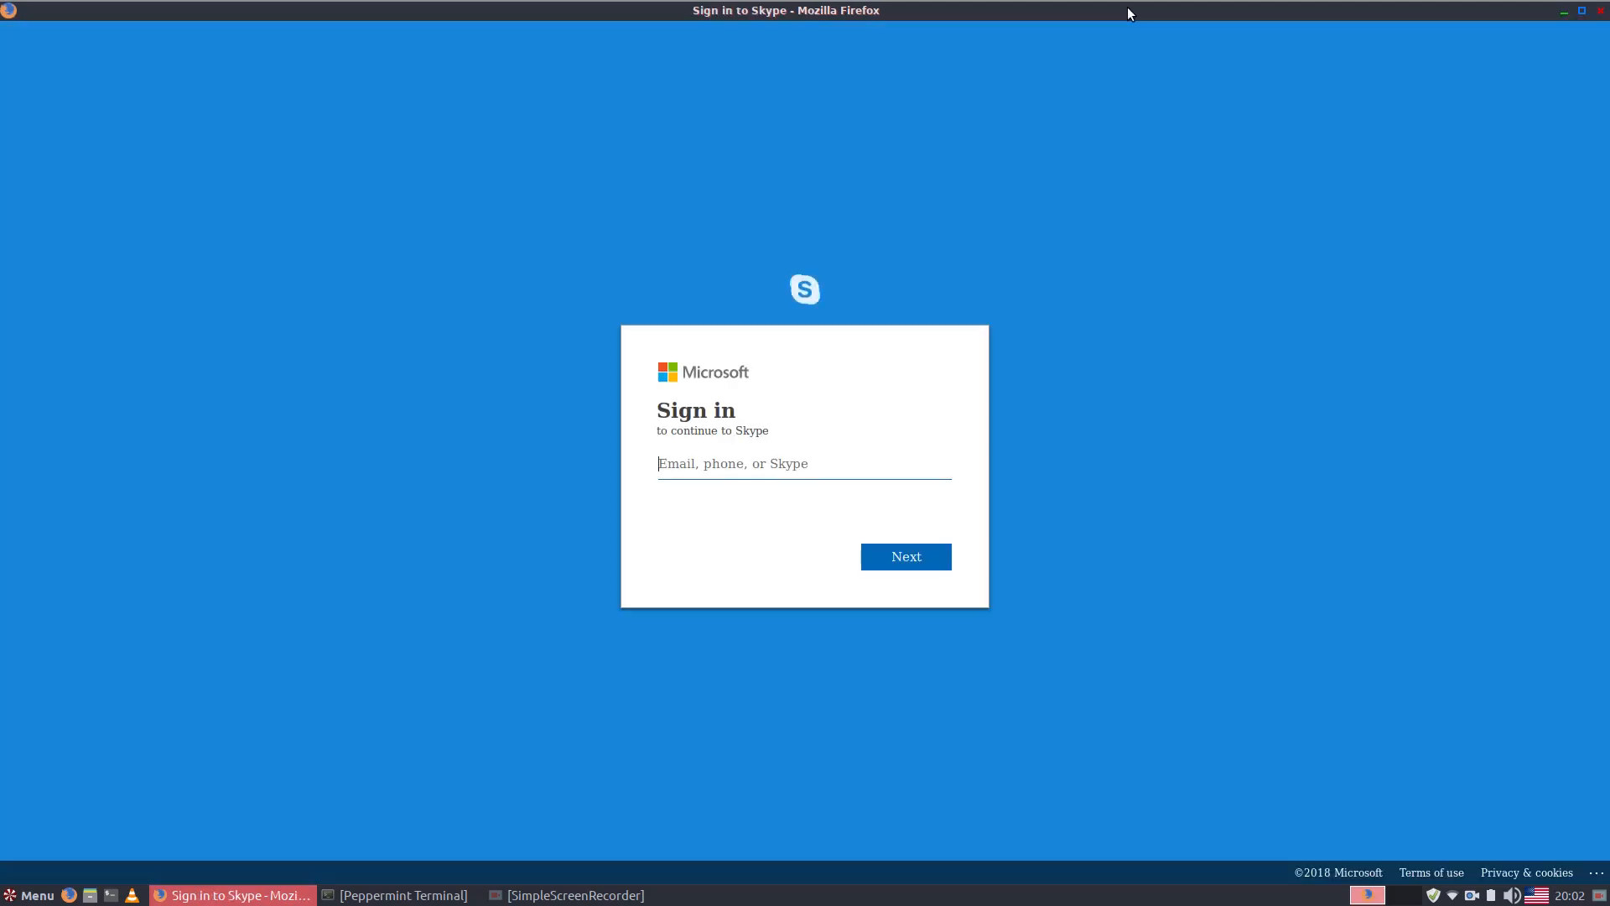
click(1600, 12)
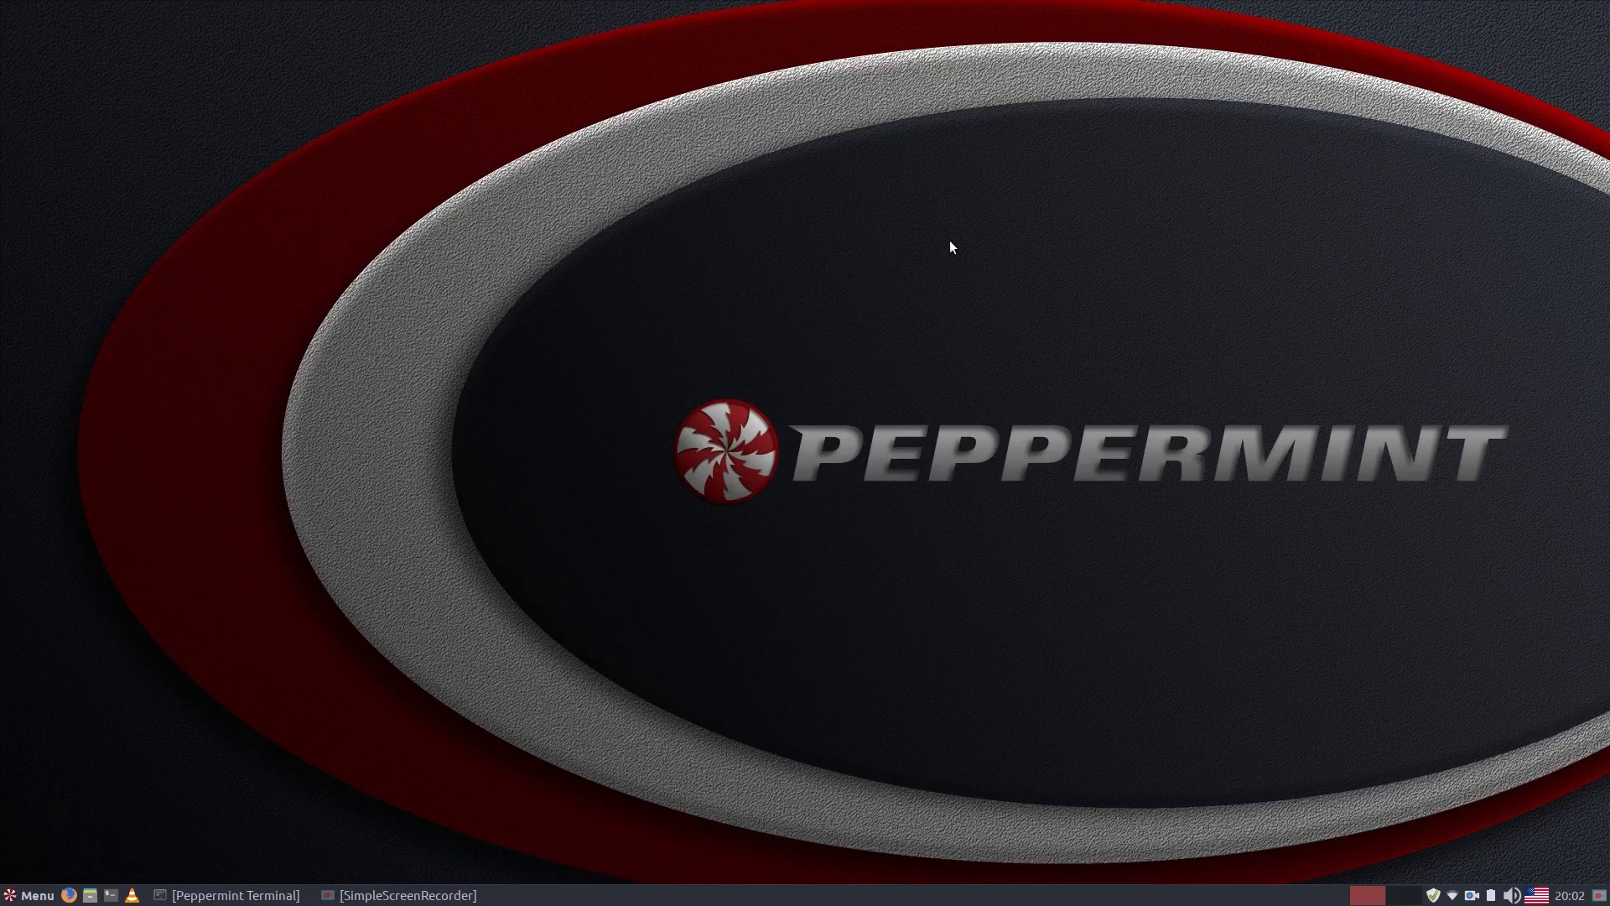
click(32, 895)
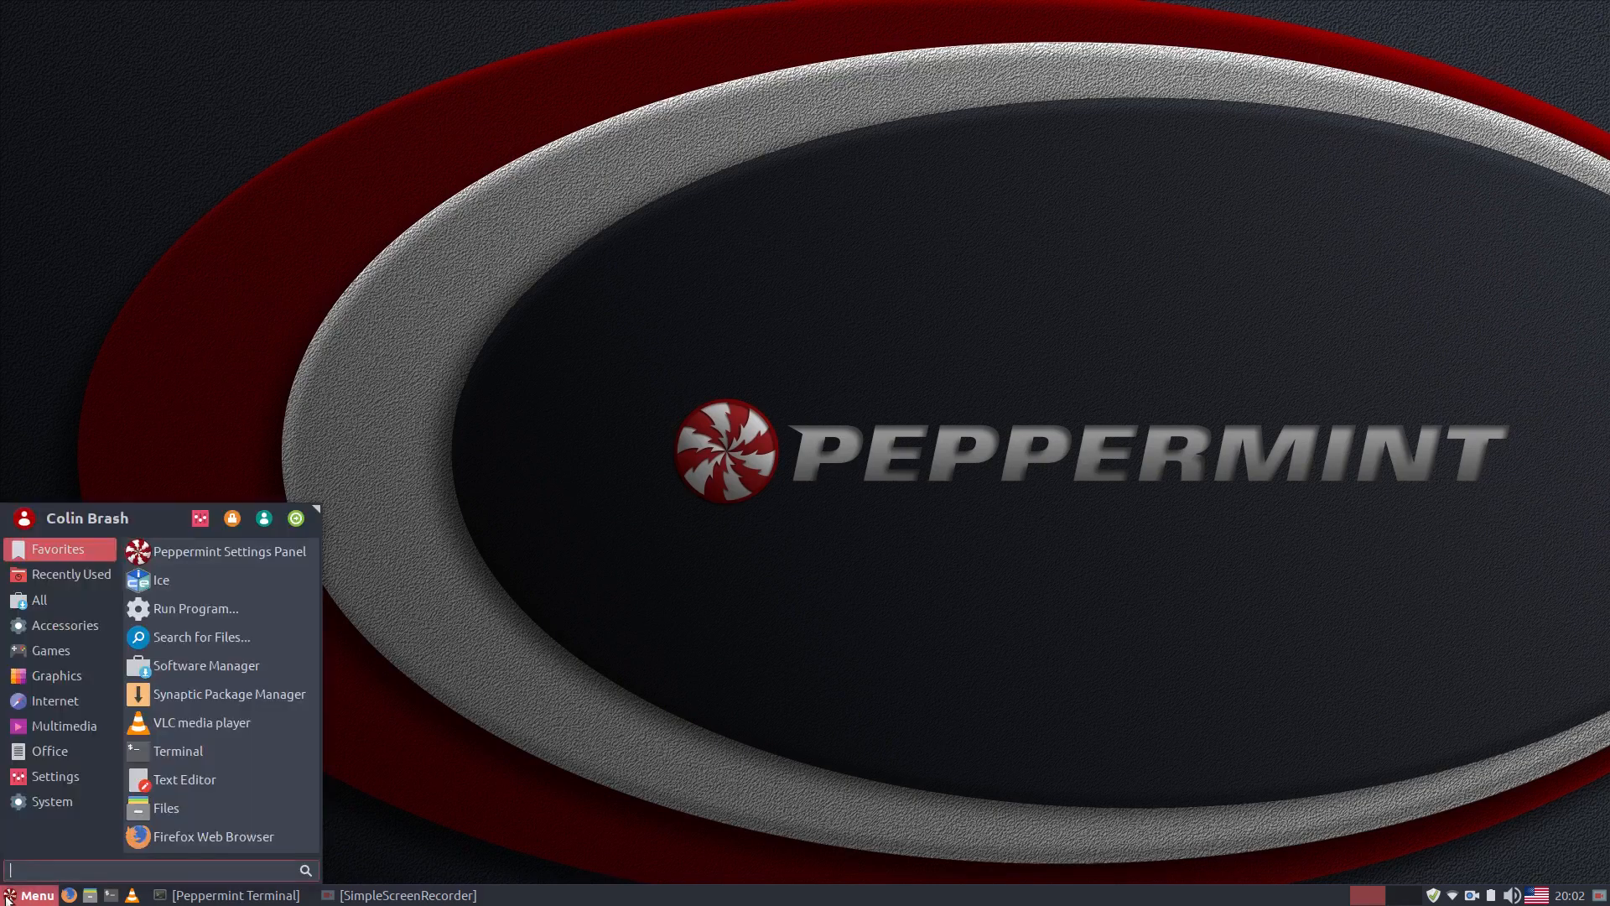
click(55, 701)
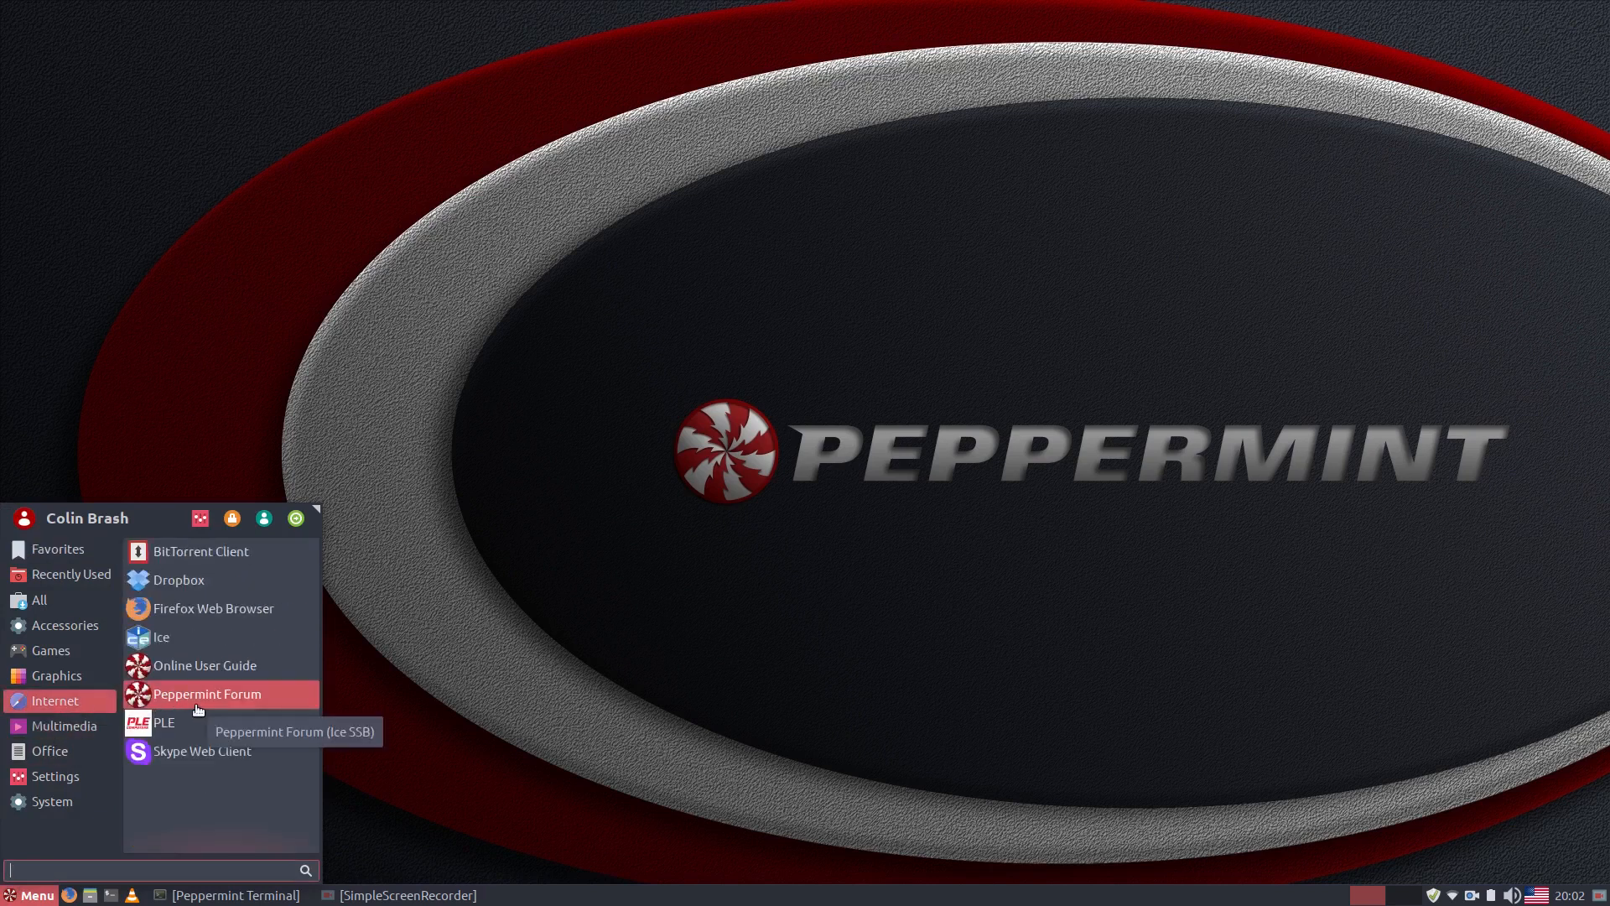
click(236, 666)
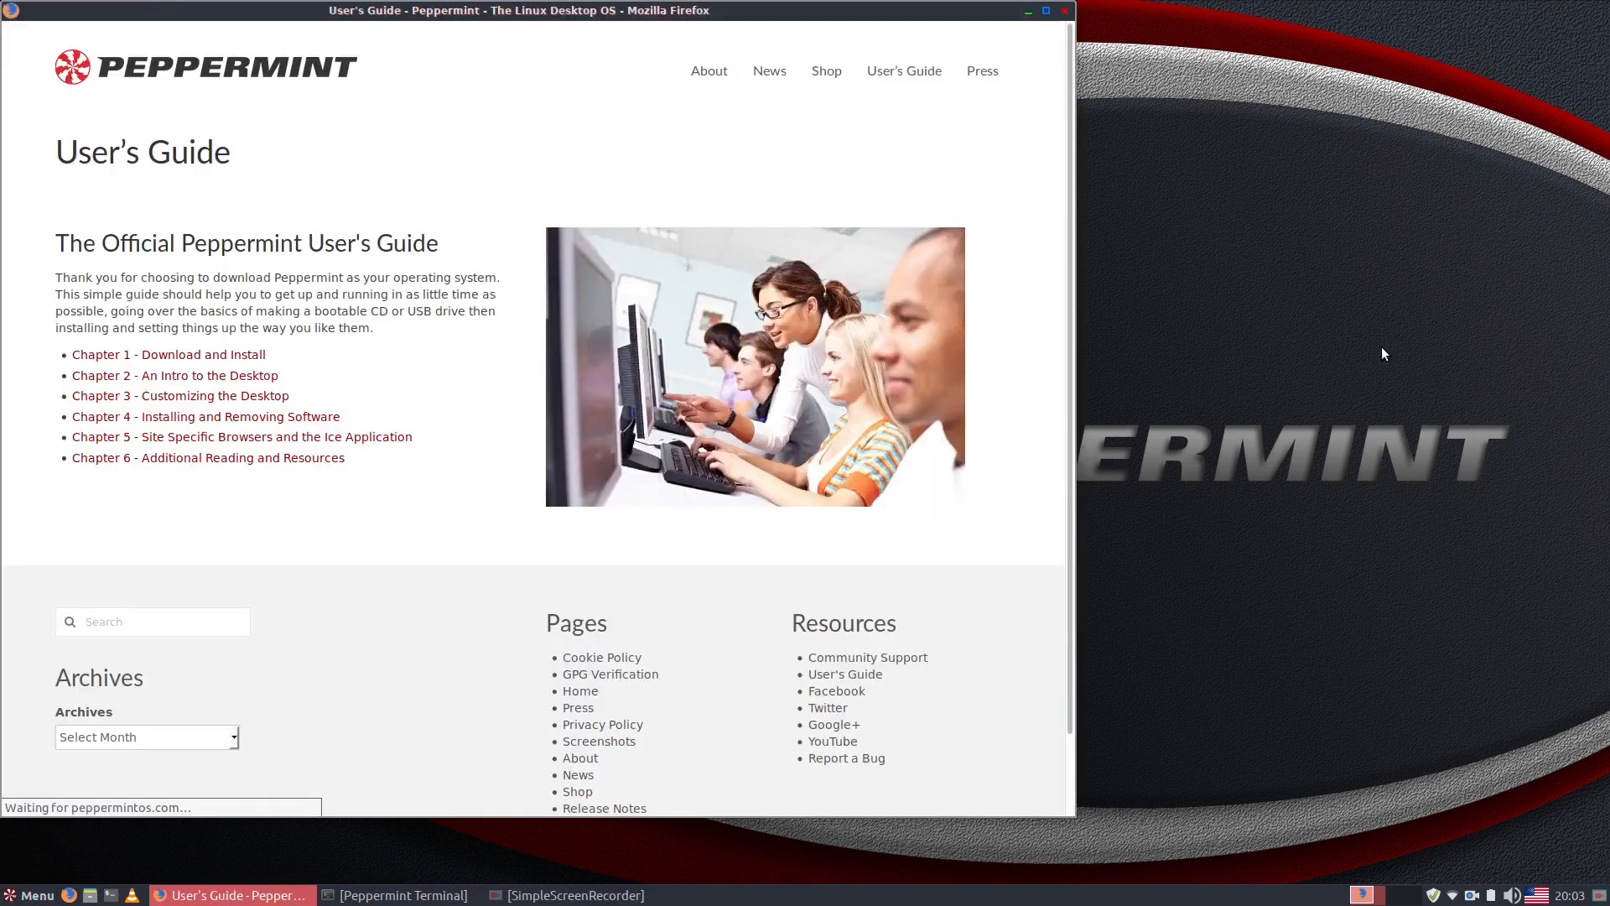
double_click(545, 10)
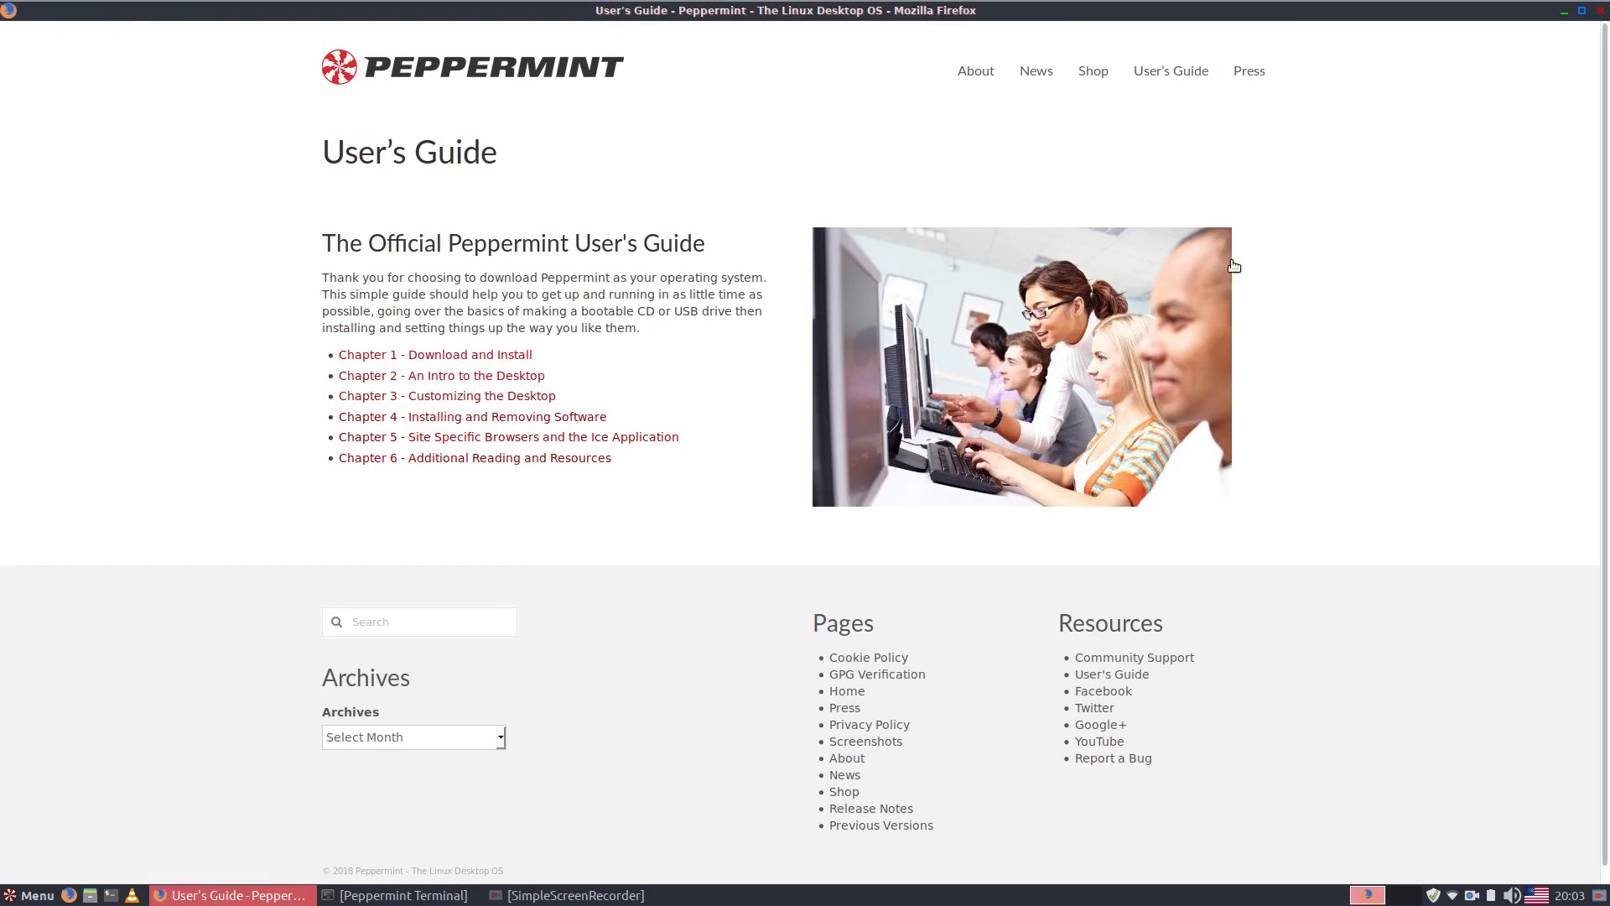
click(1601, 10)
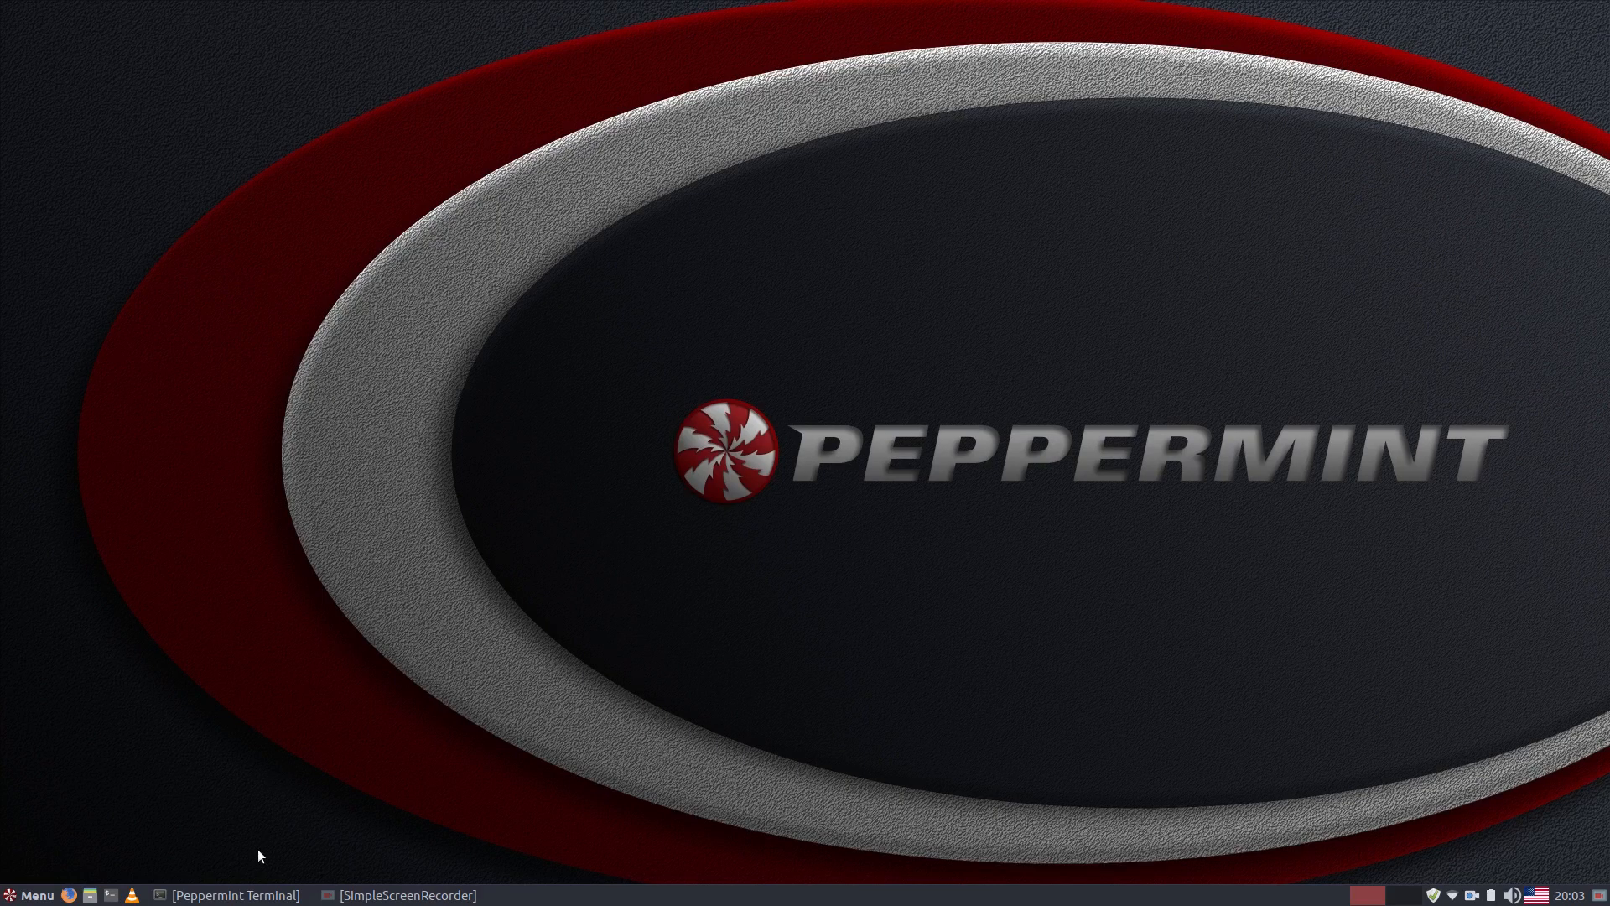
Browse the Internet, Multimedia and Office menu categories, ending on the Office apps list
click(17, 894)
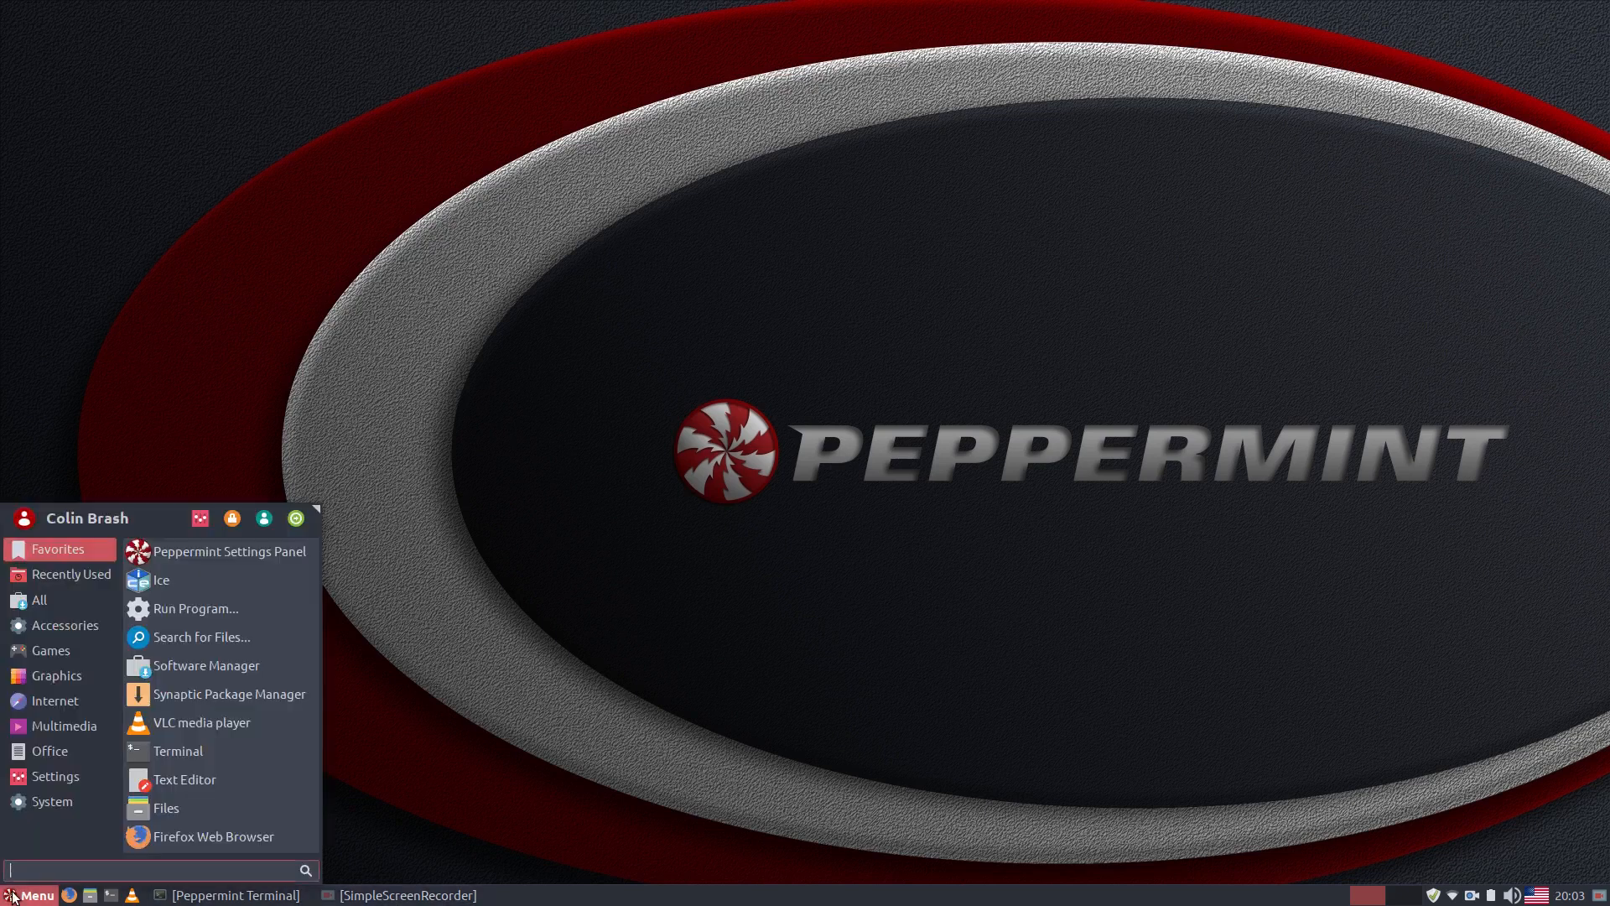
click(55, 699)
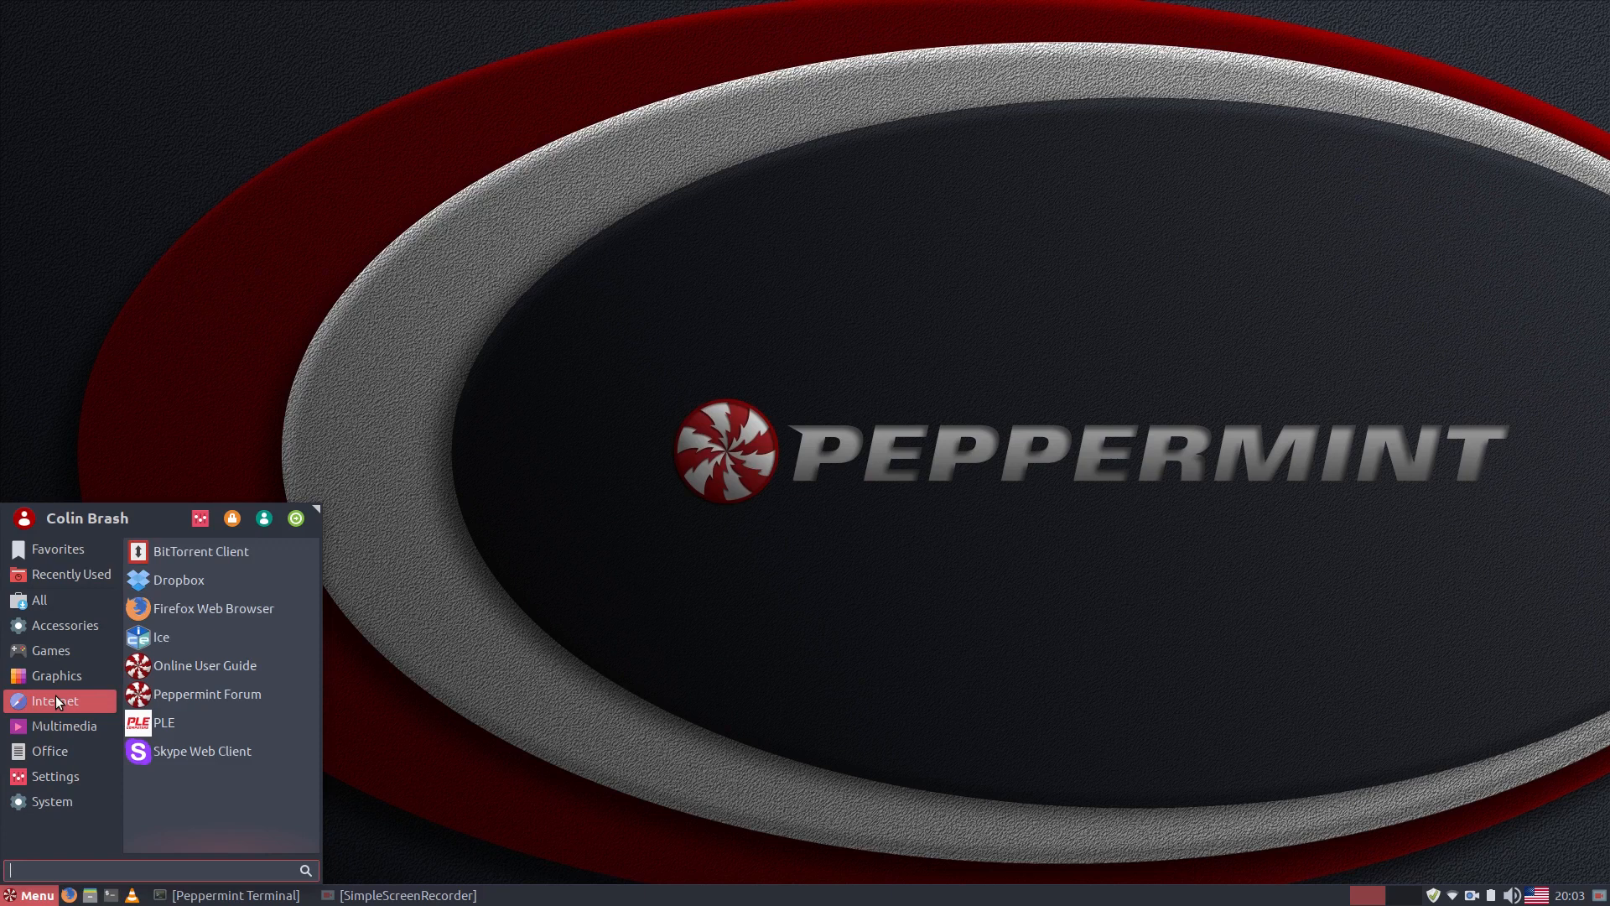
click(67, 732)
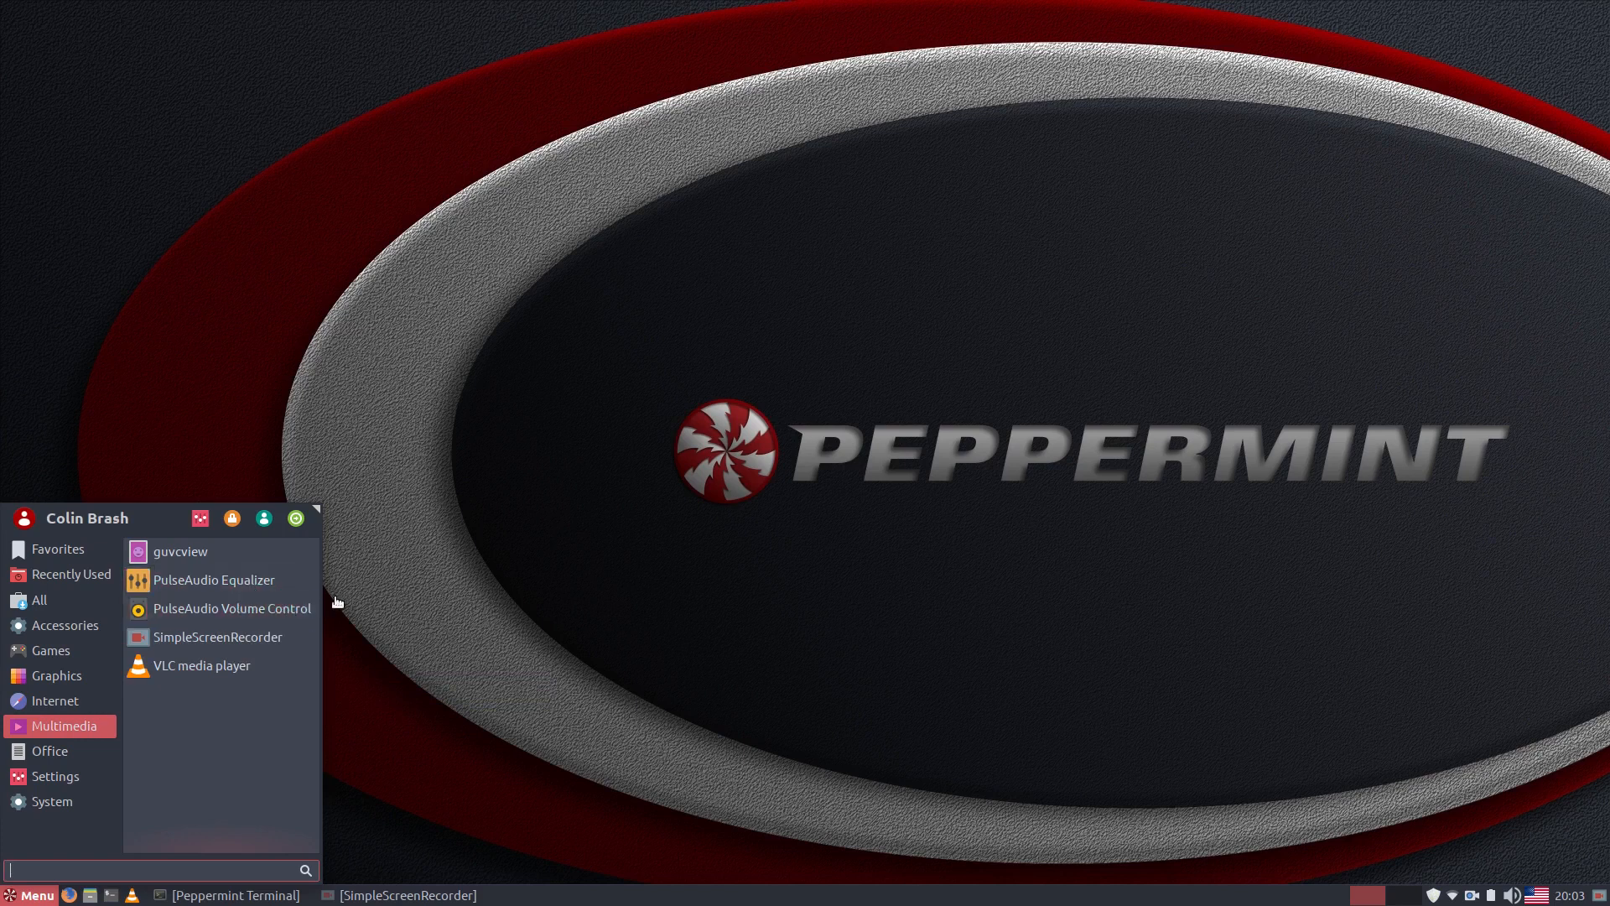
click(50, 753)
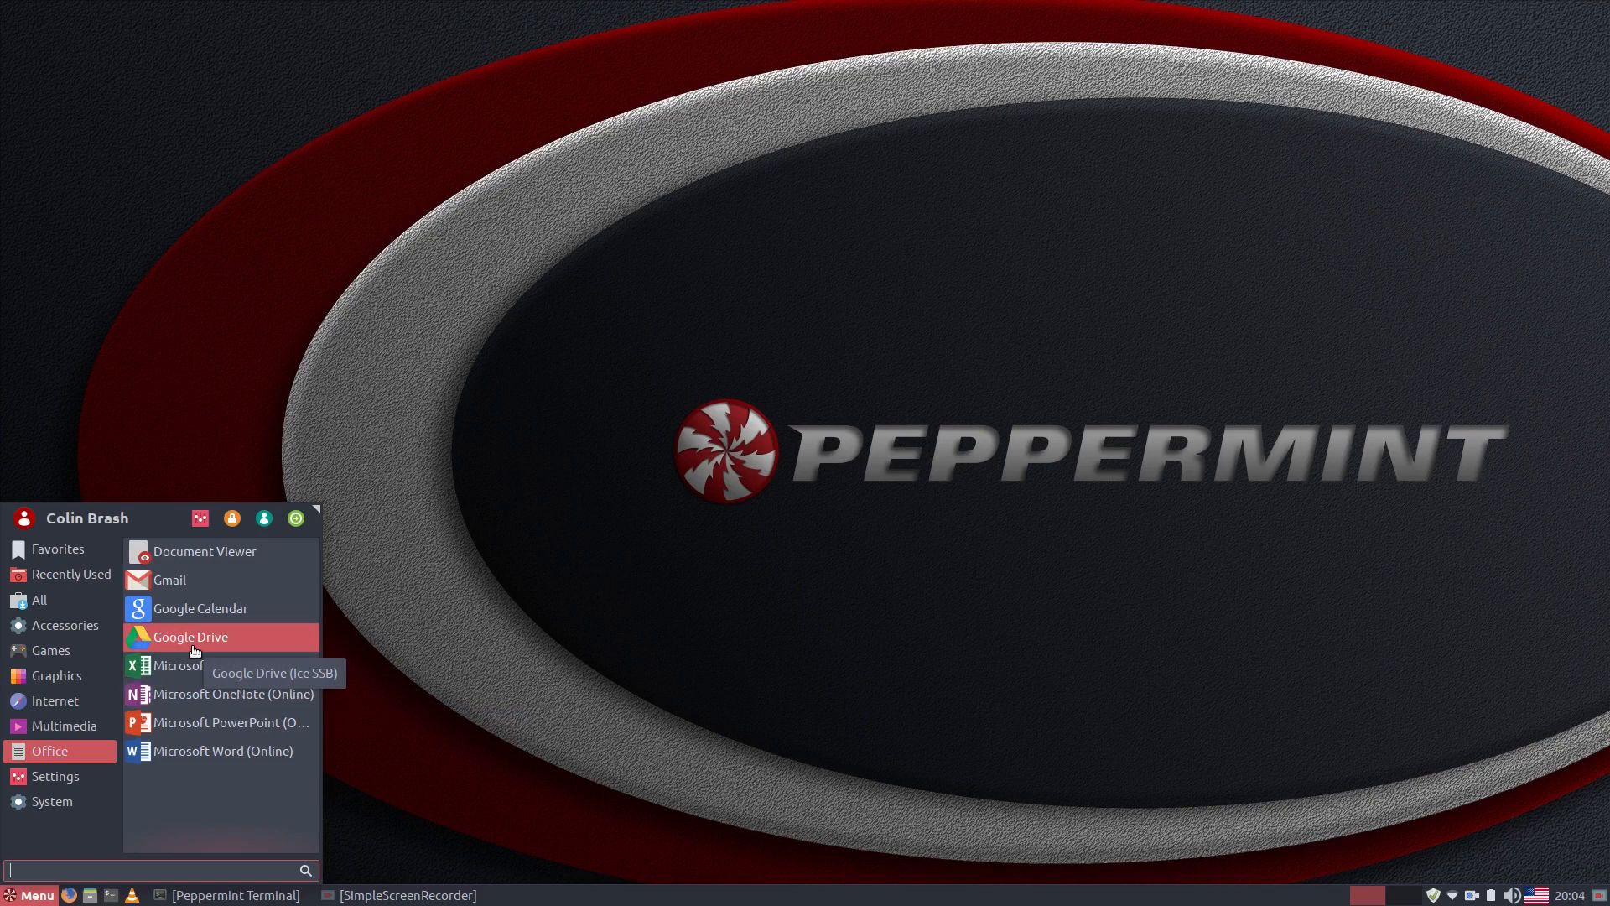
click(364, 541)
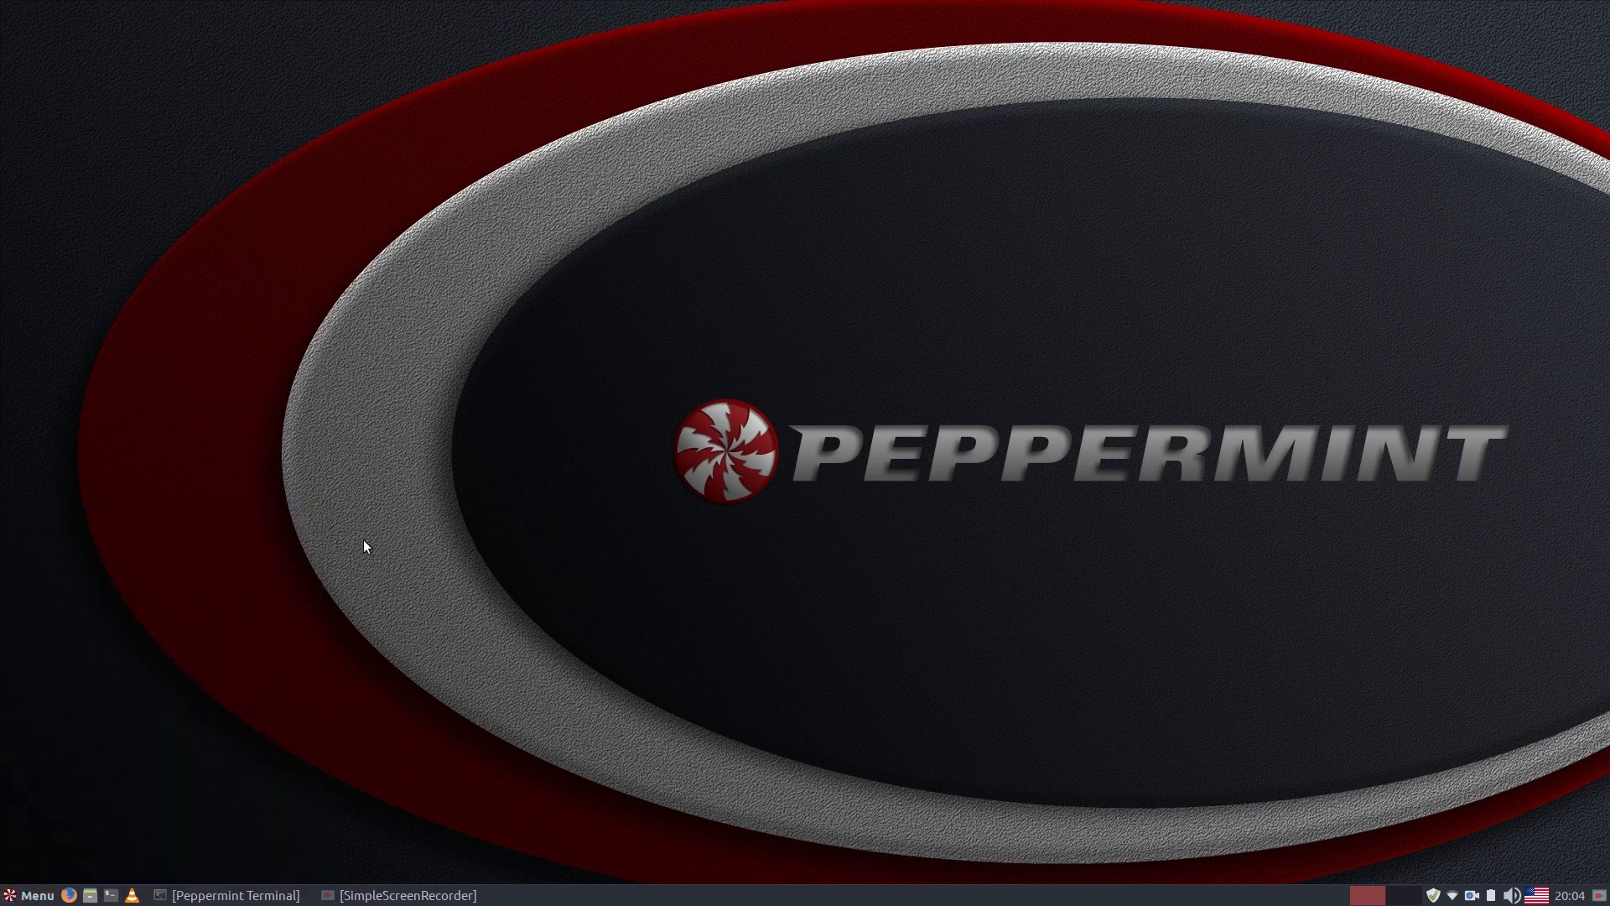
click(16, 900)
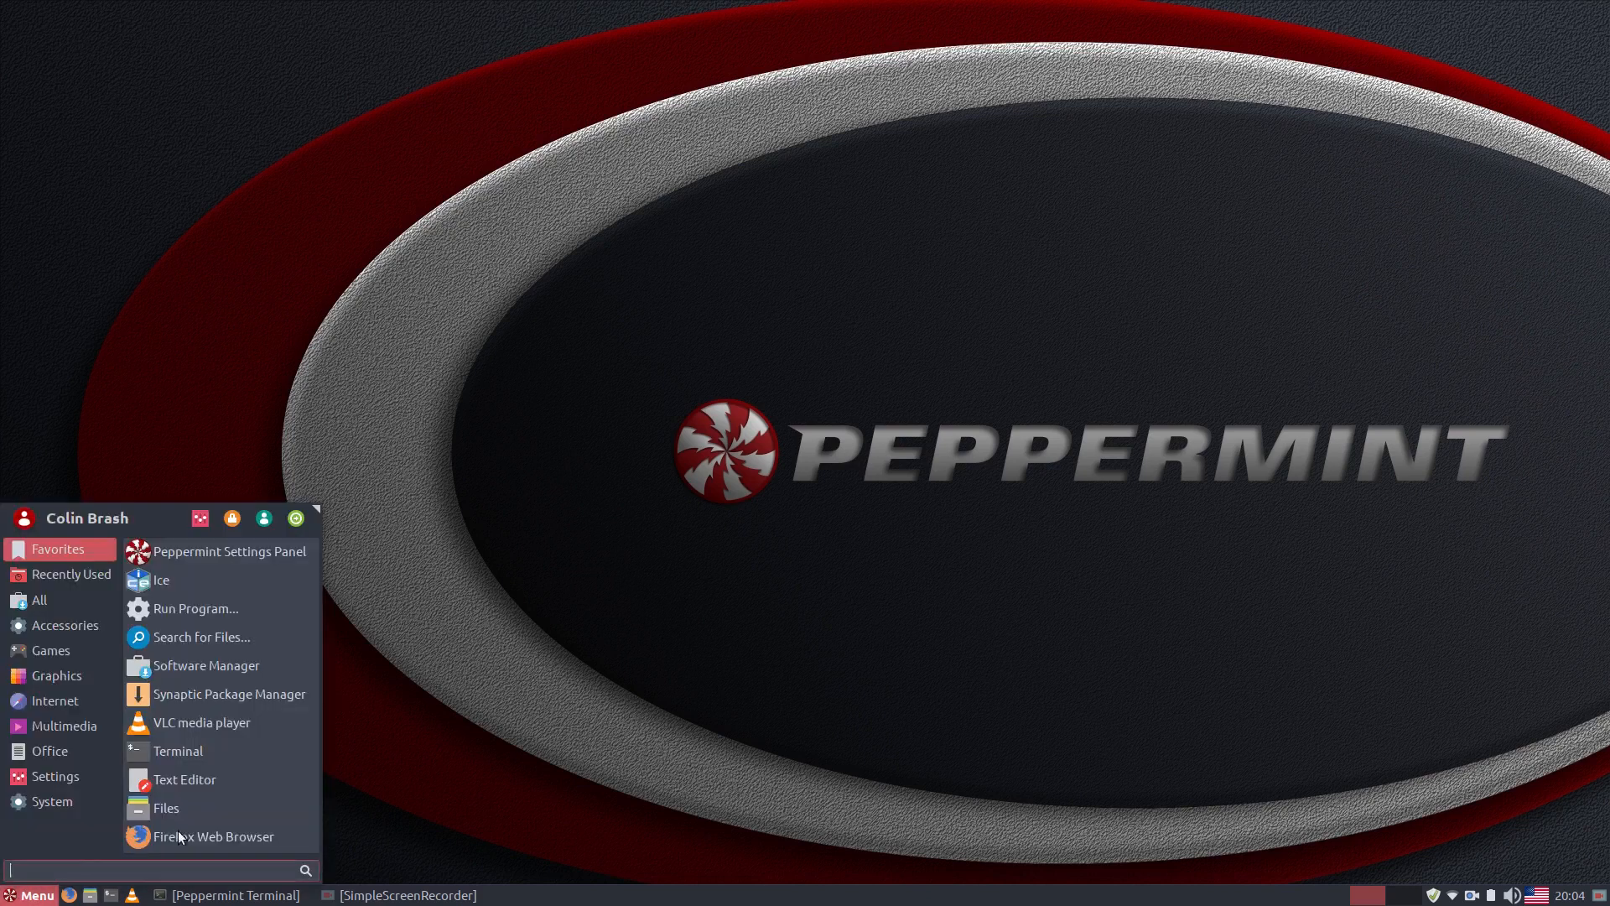
click(95, 752)
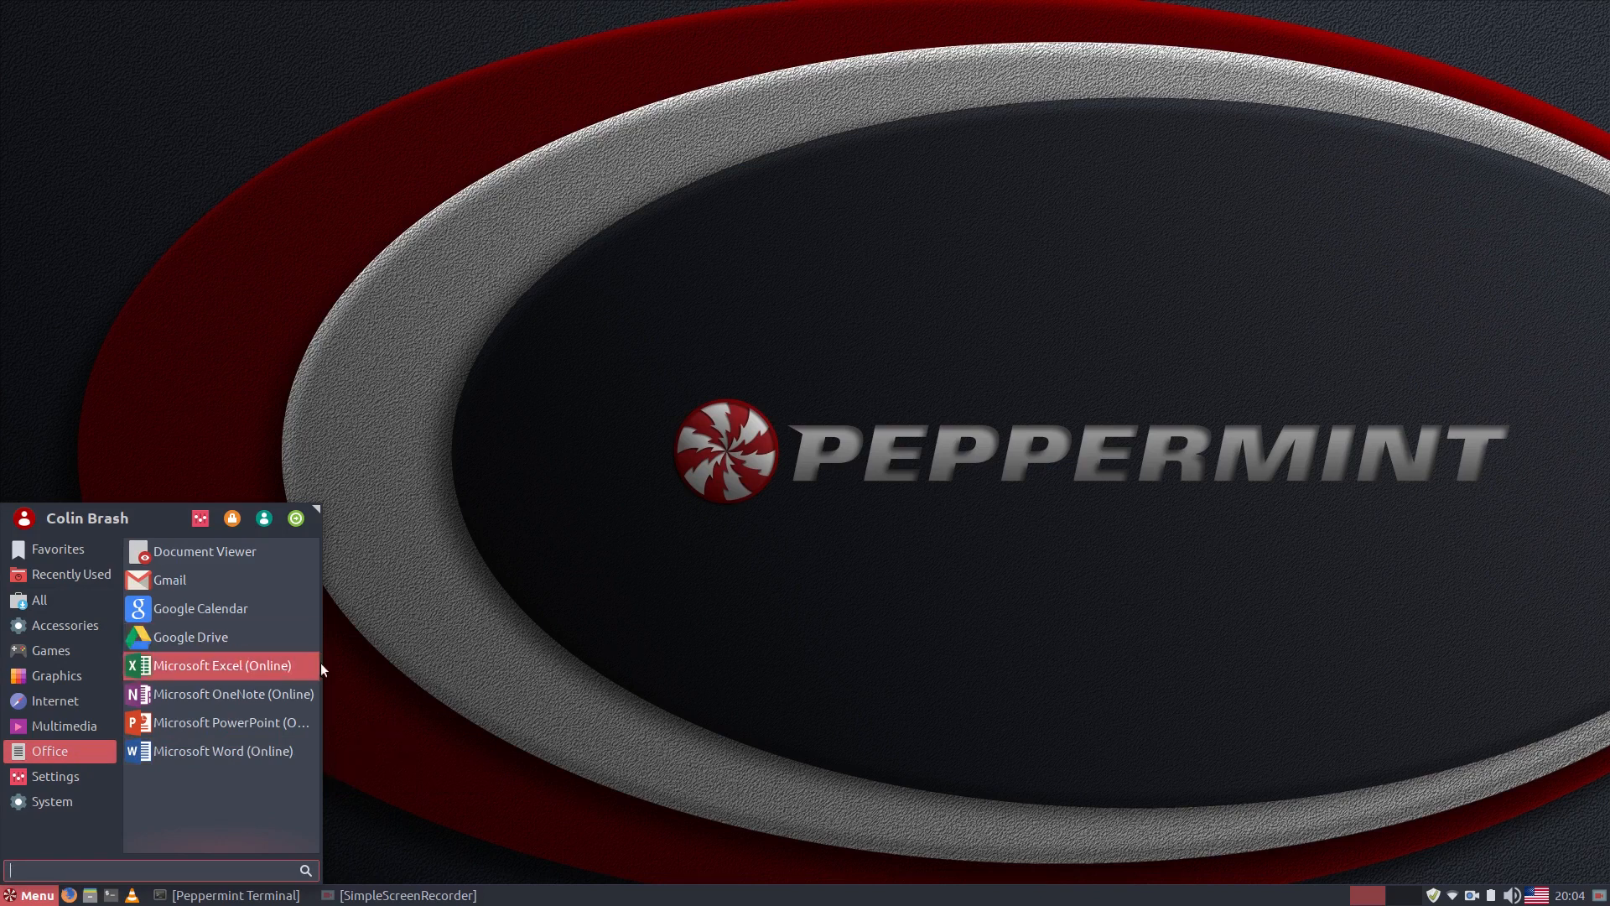
Launch Microsoft Excel Online in a maximized Firefox and sign in without saving the login
click(223, 665)
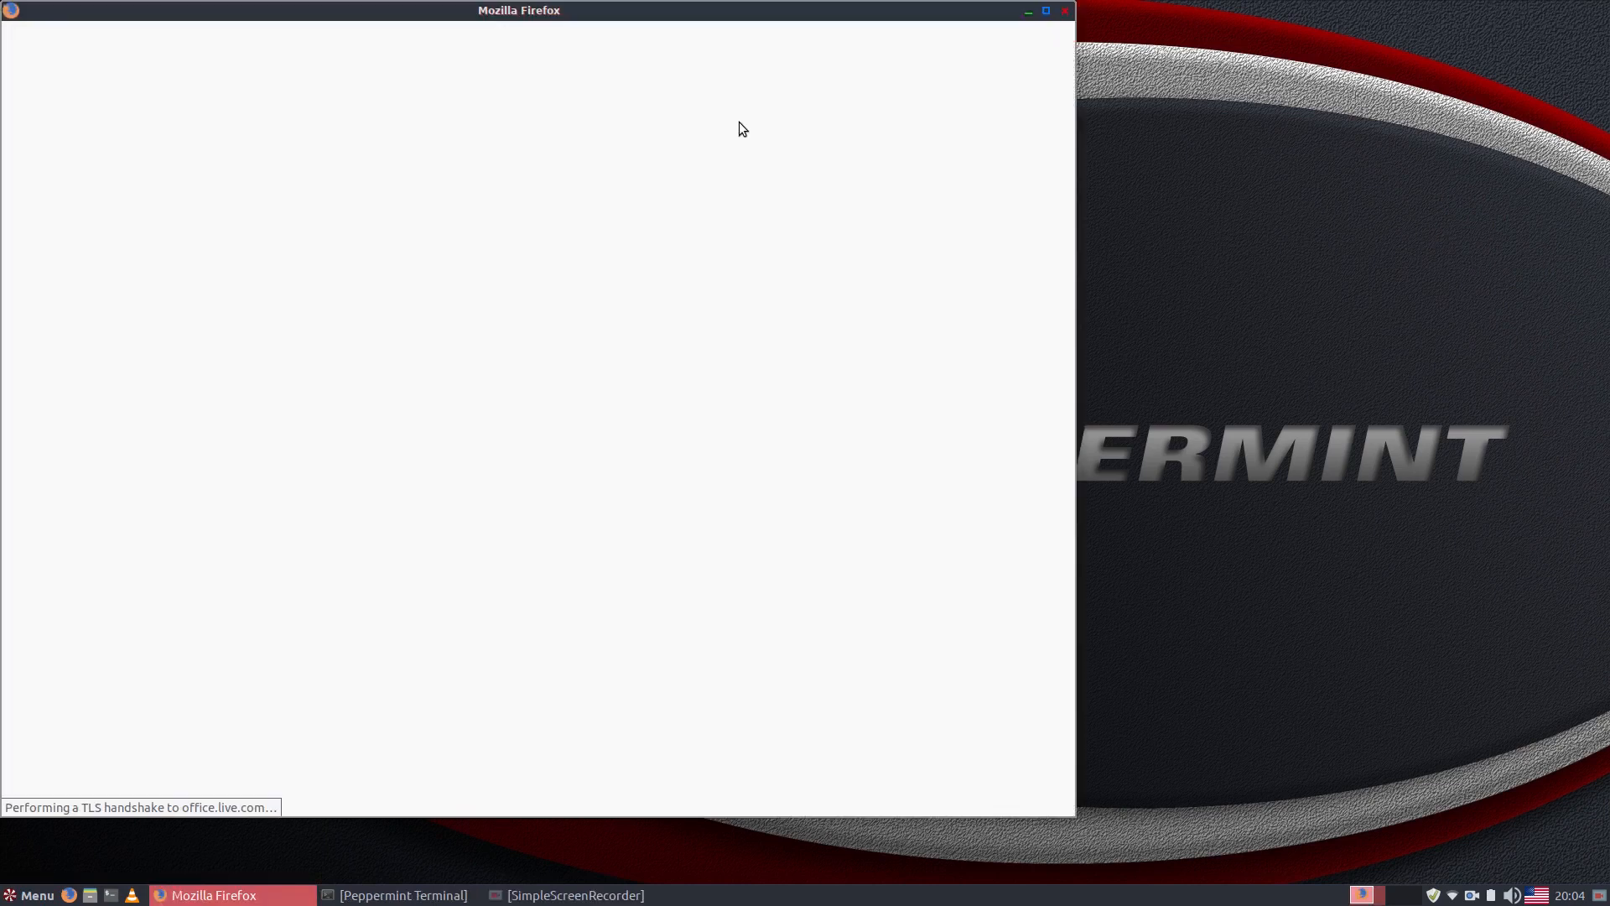
double_click(741, 17)
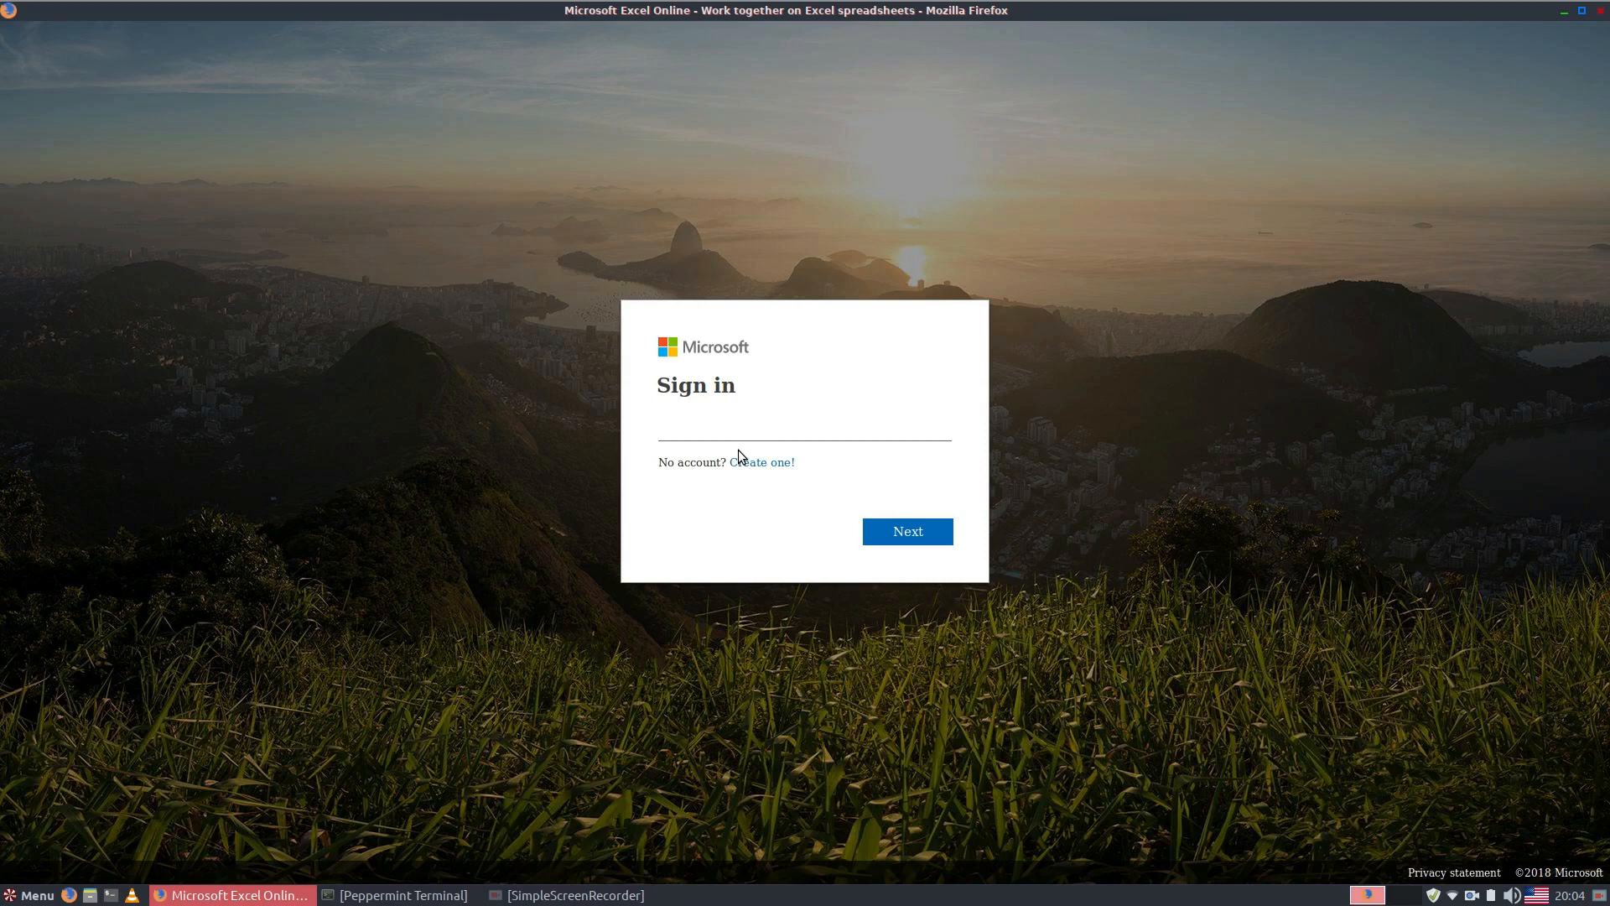
click(891, 531)
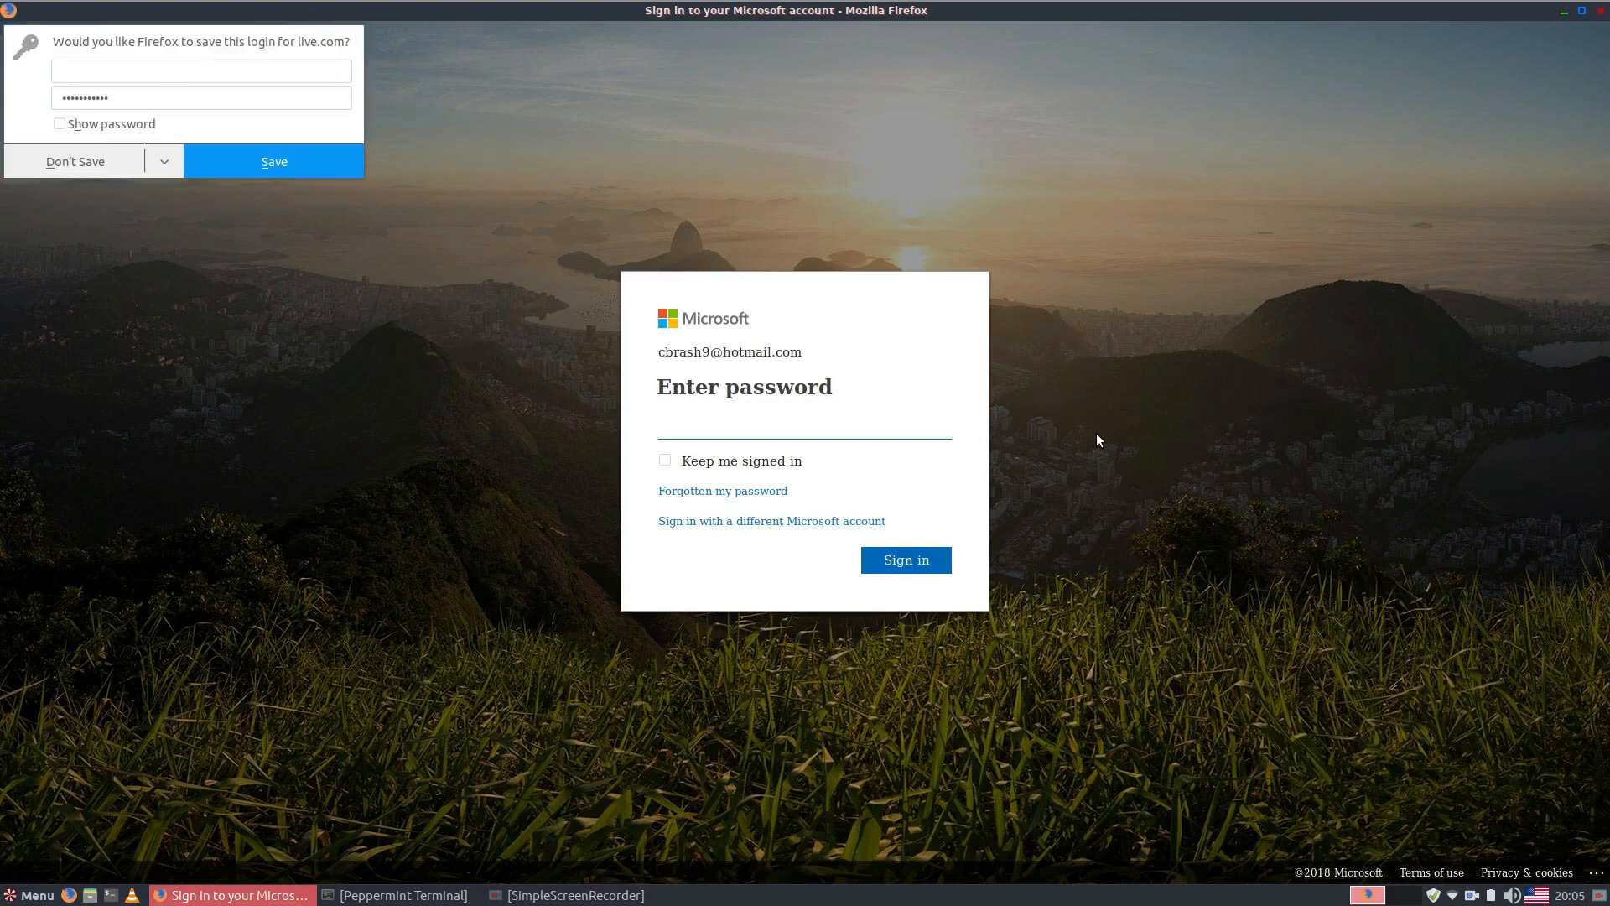
click(99, 160)
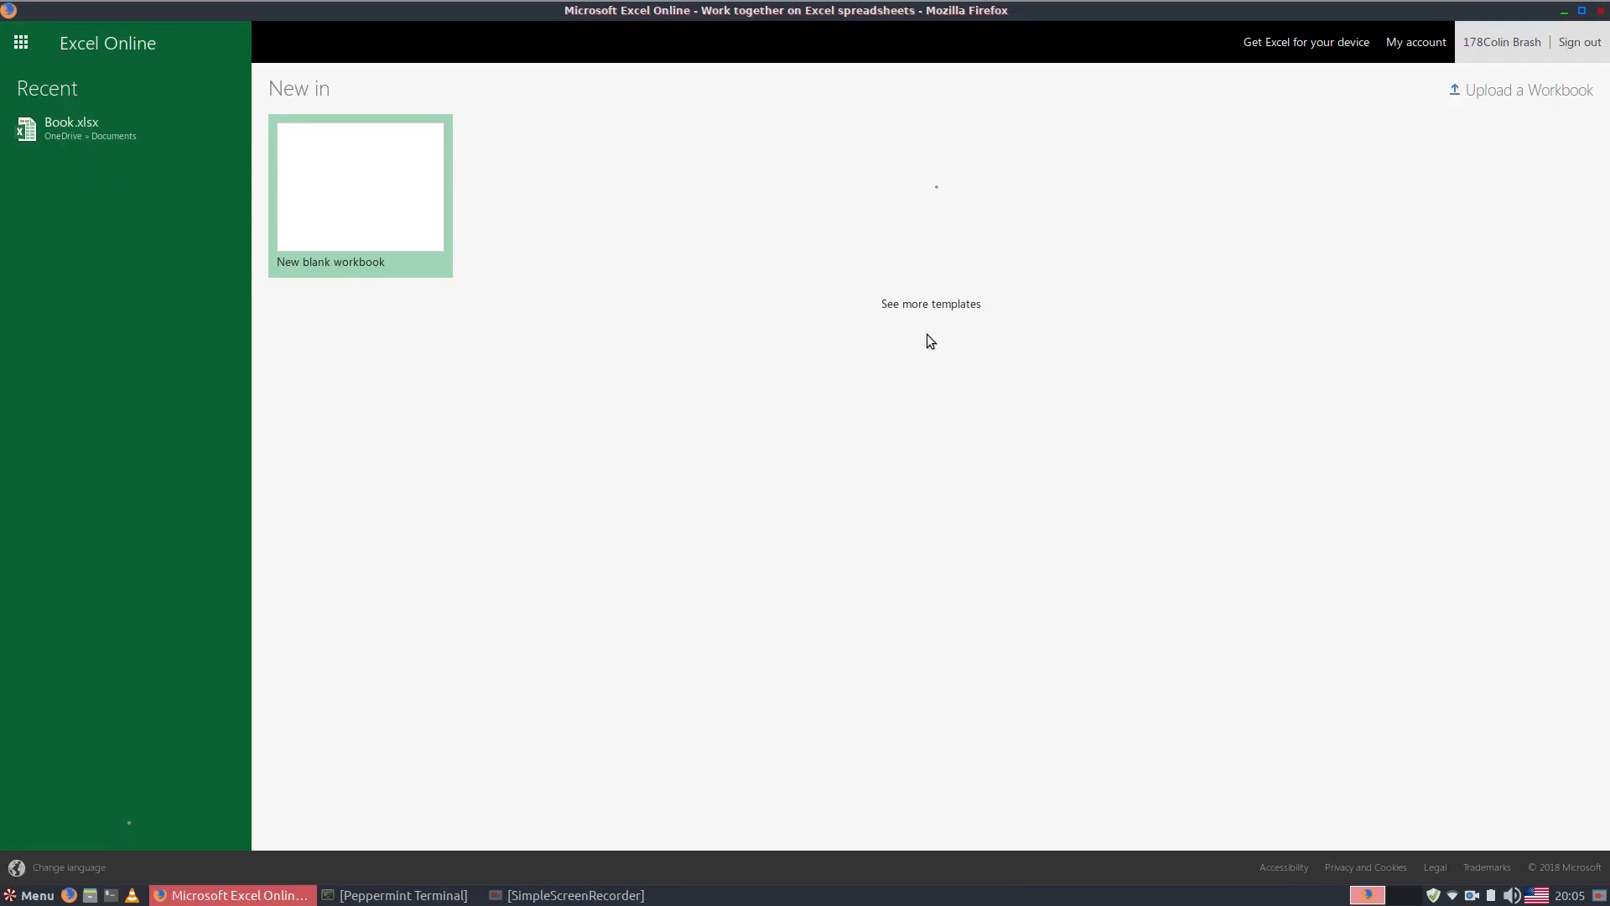
Create a new blank workbook, then sign out of Microsoft and close Firefox
click(362, 238)
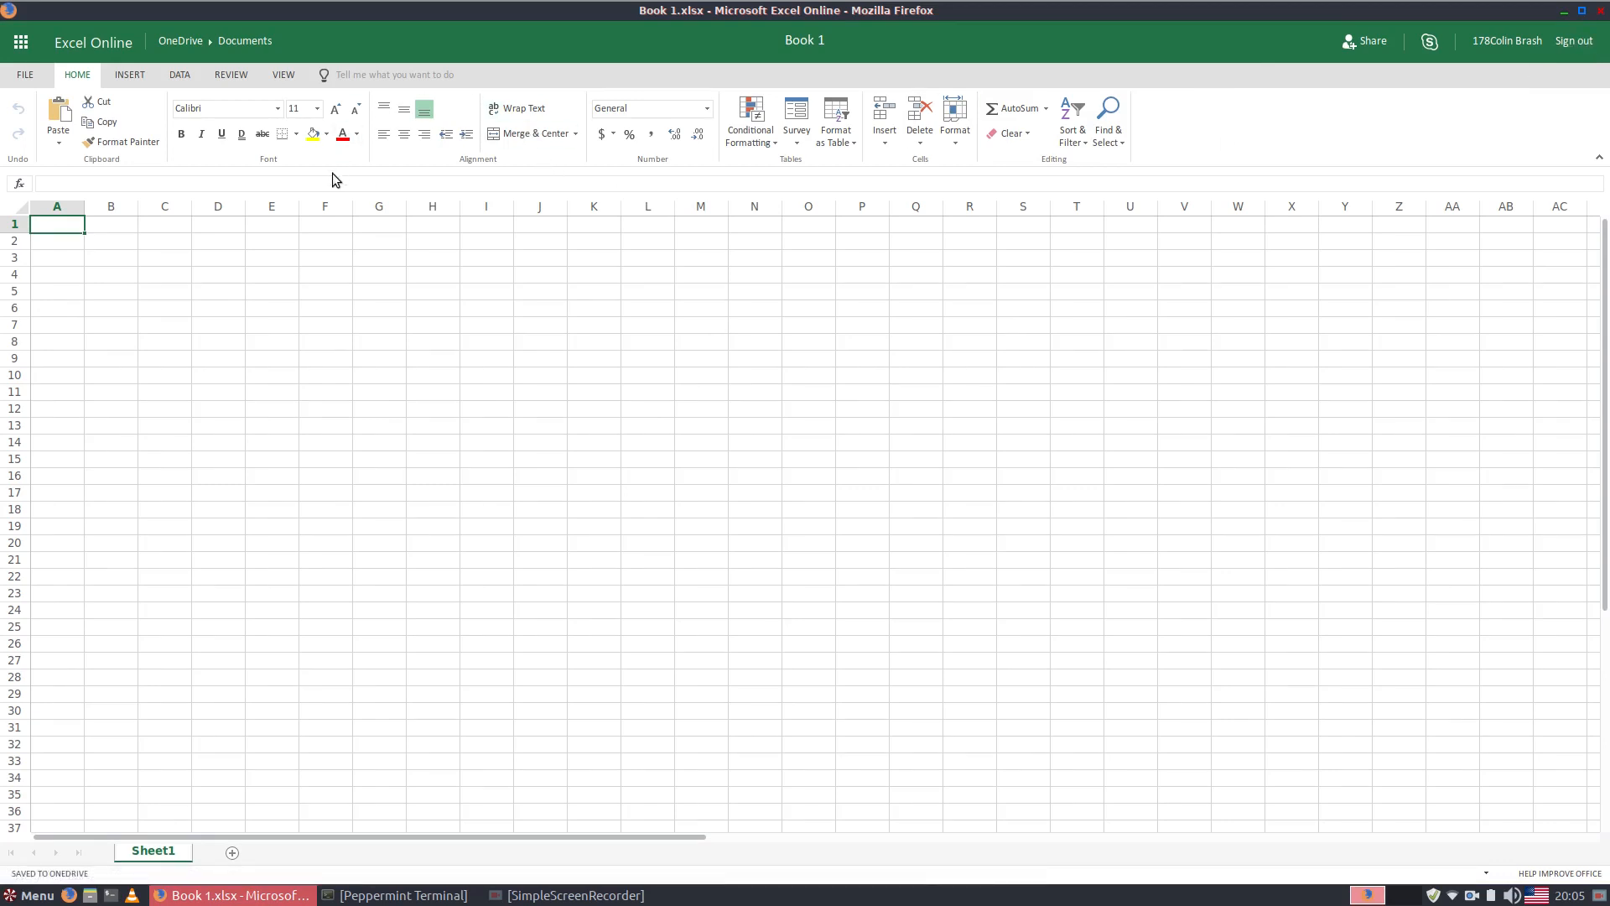
click(1575, 42)
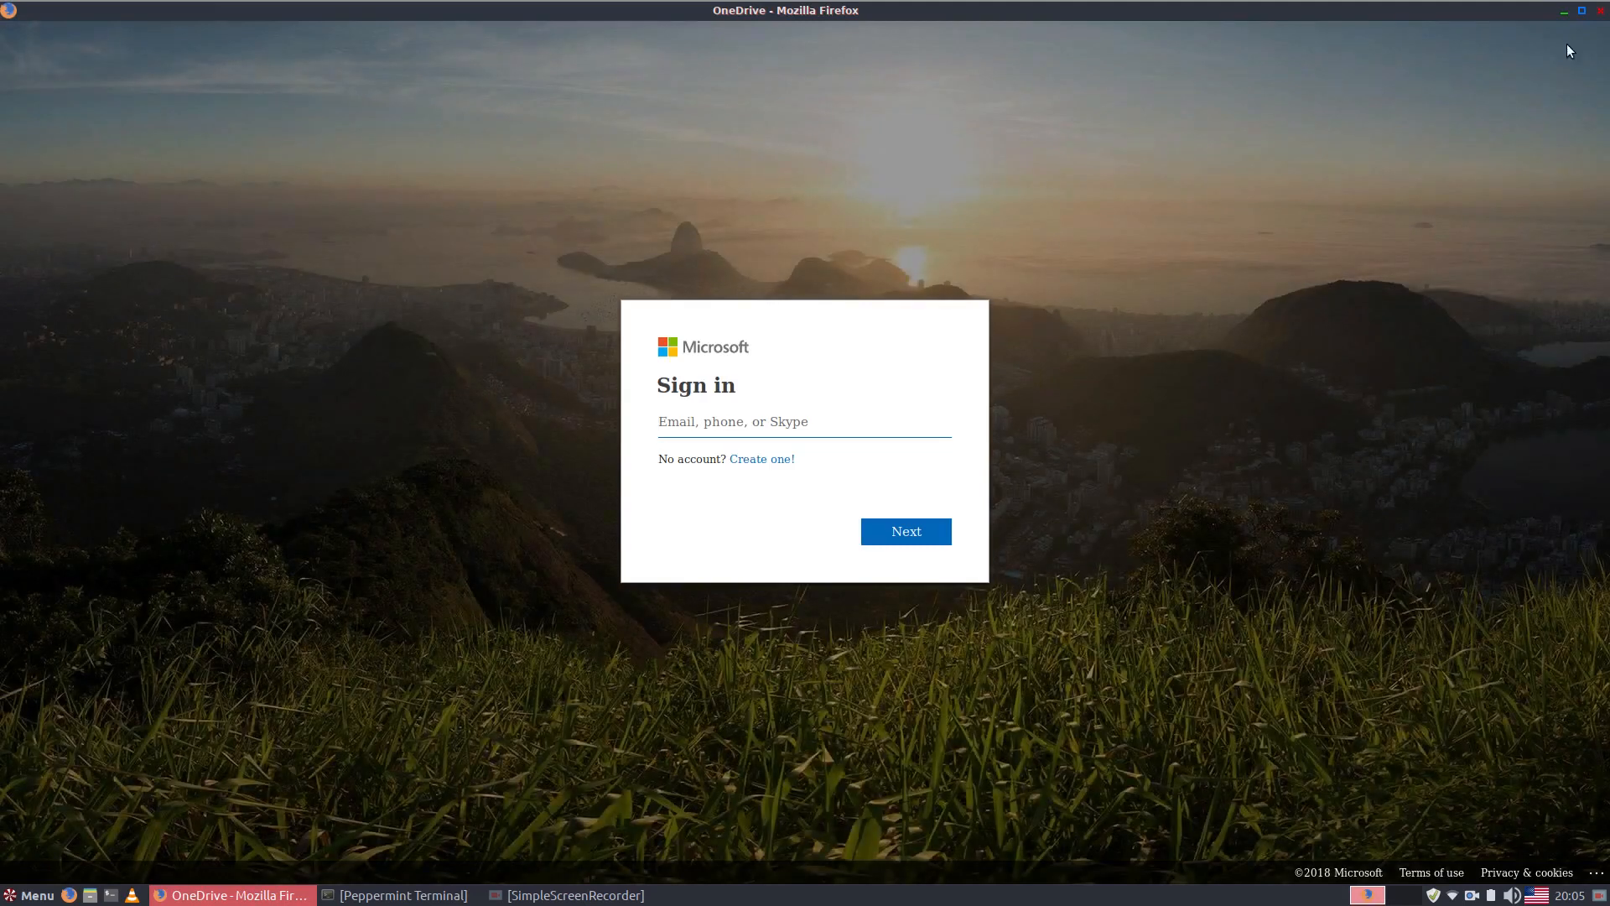
click(1599, 10)
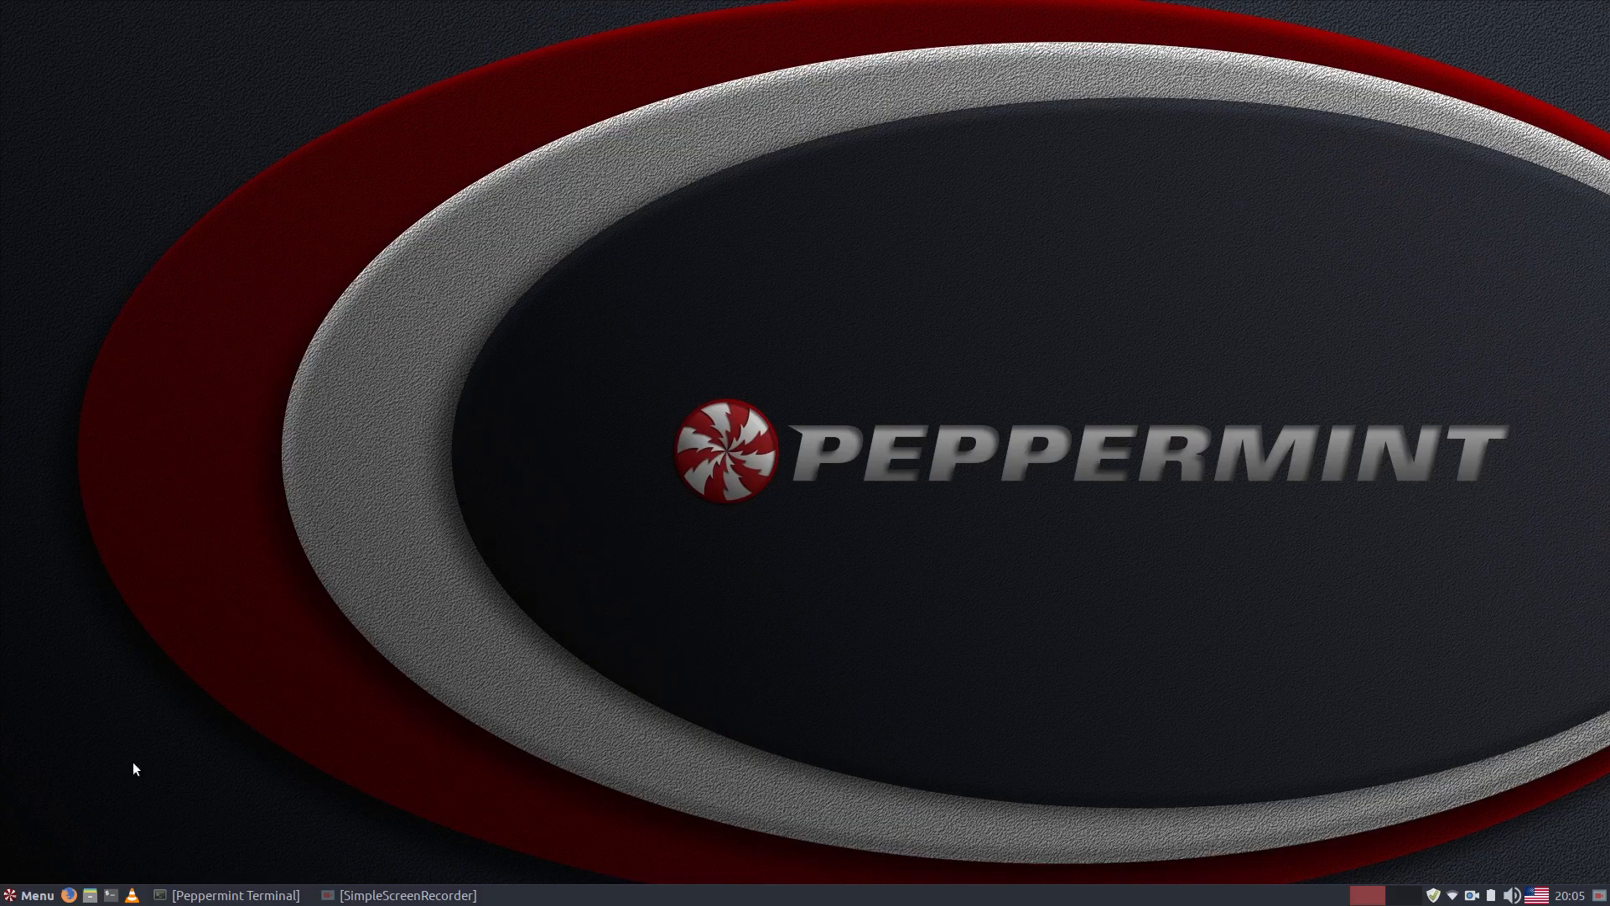
Launch Google Drive from the Office apps, reach its sign-in page, and close it
click(36, 898)
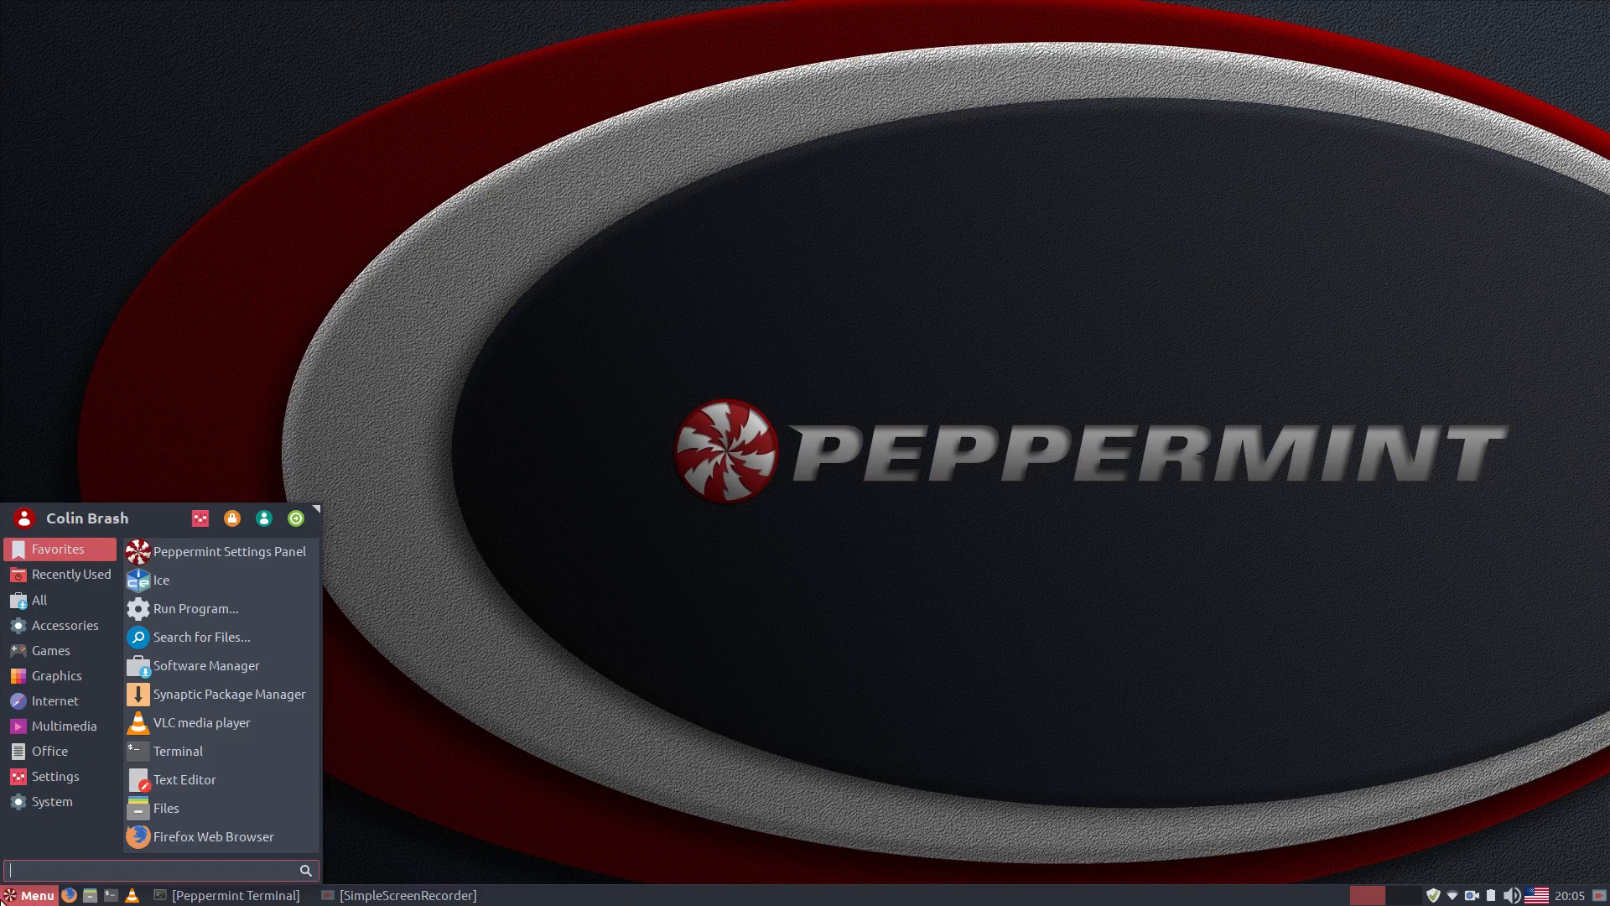
mouse_move(79, 749)
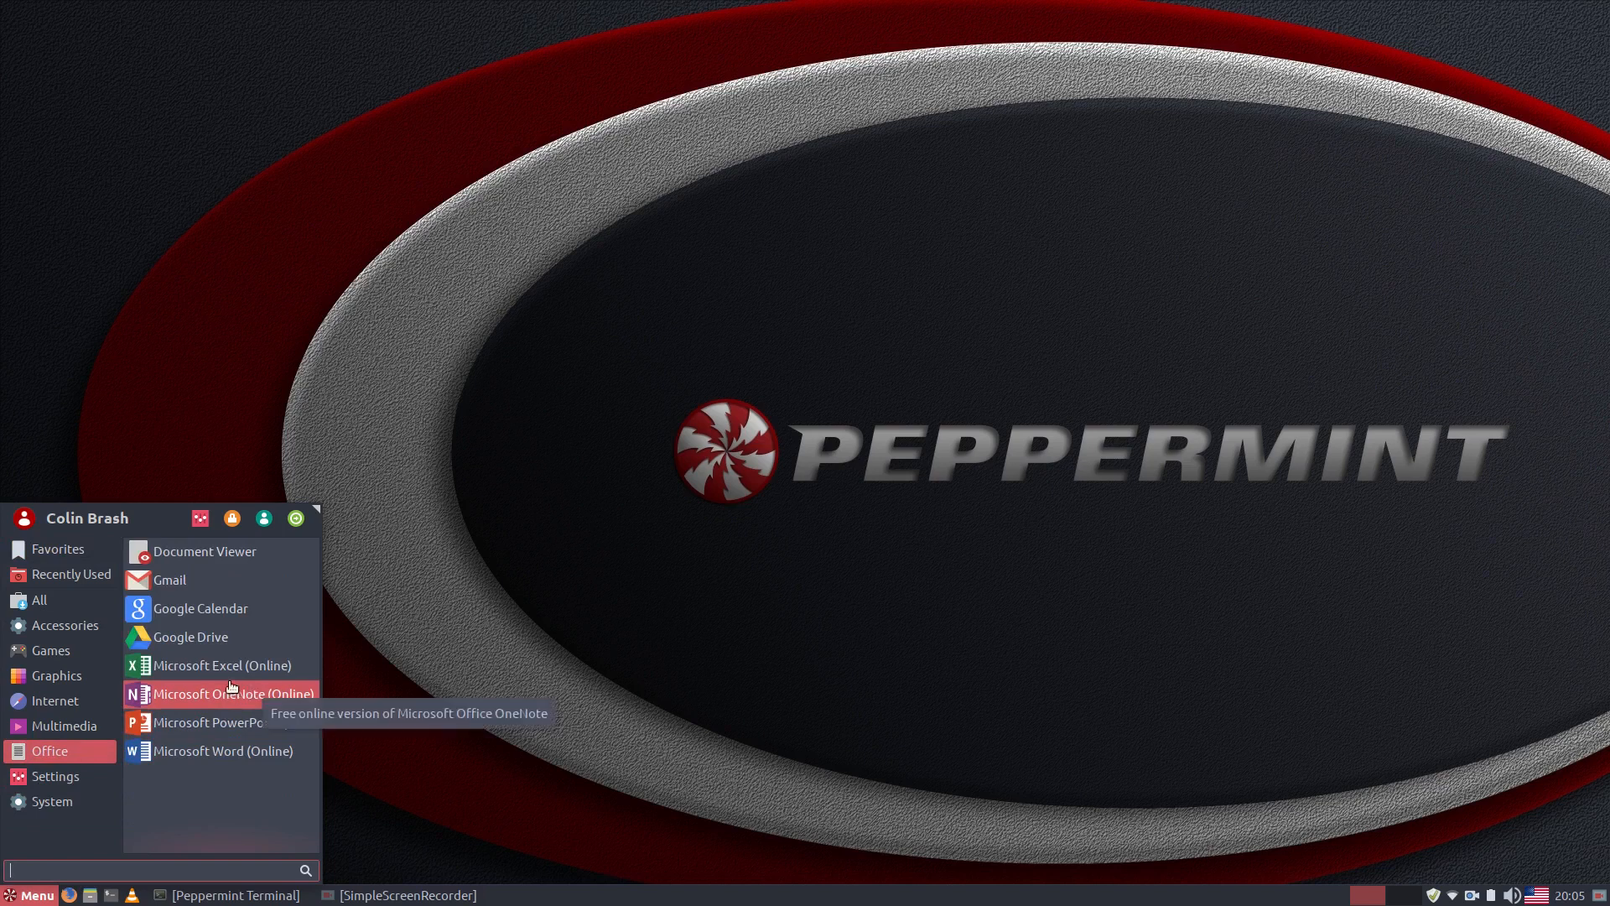
click(214, 639)
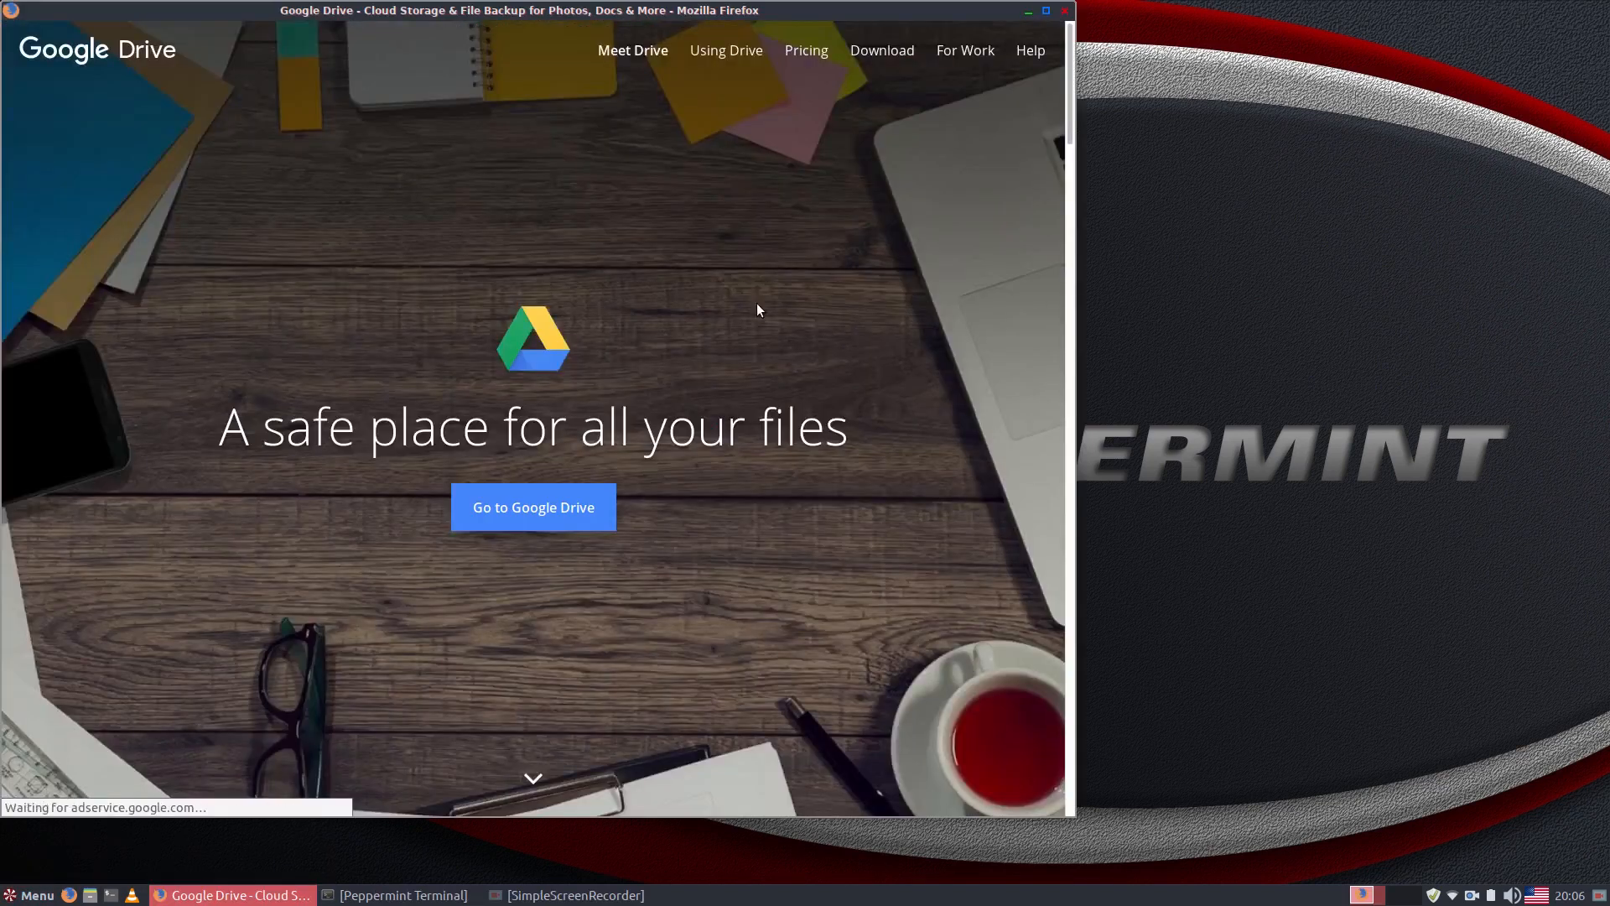
click(529, 506)
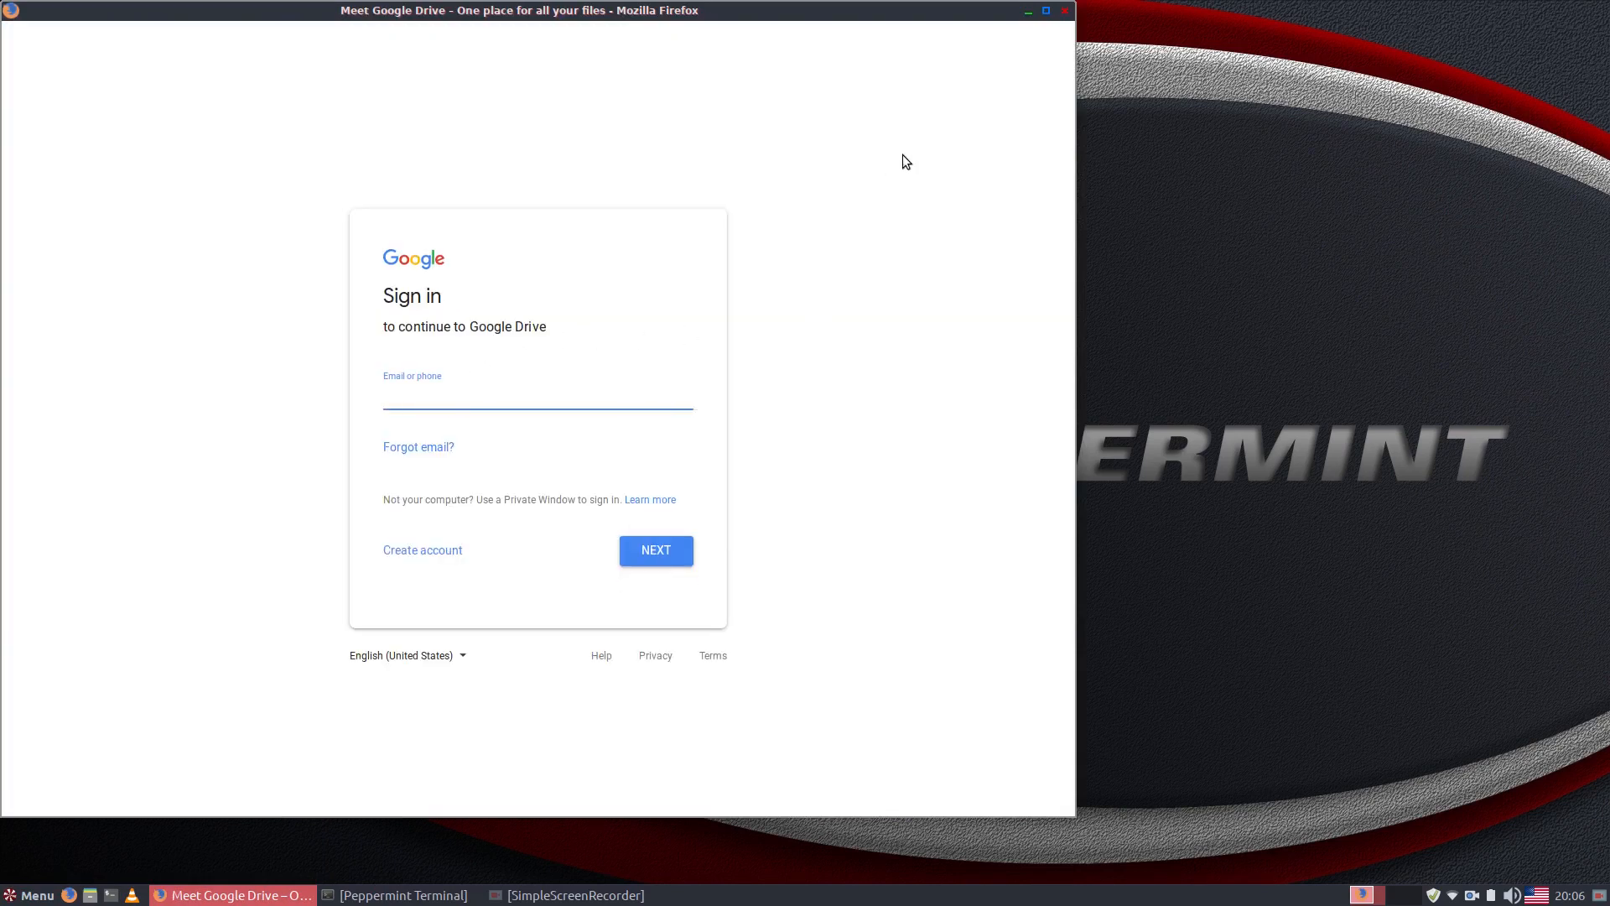
click(1061, 13)
Launch Google Calendar from the Office apps and close its sign-in window
click(23, 896)
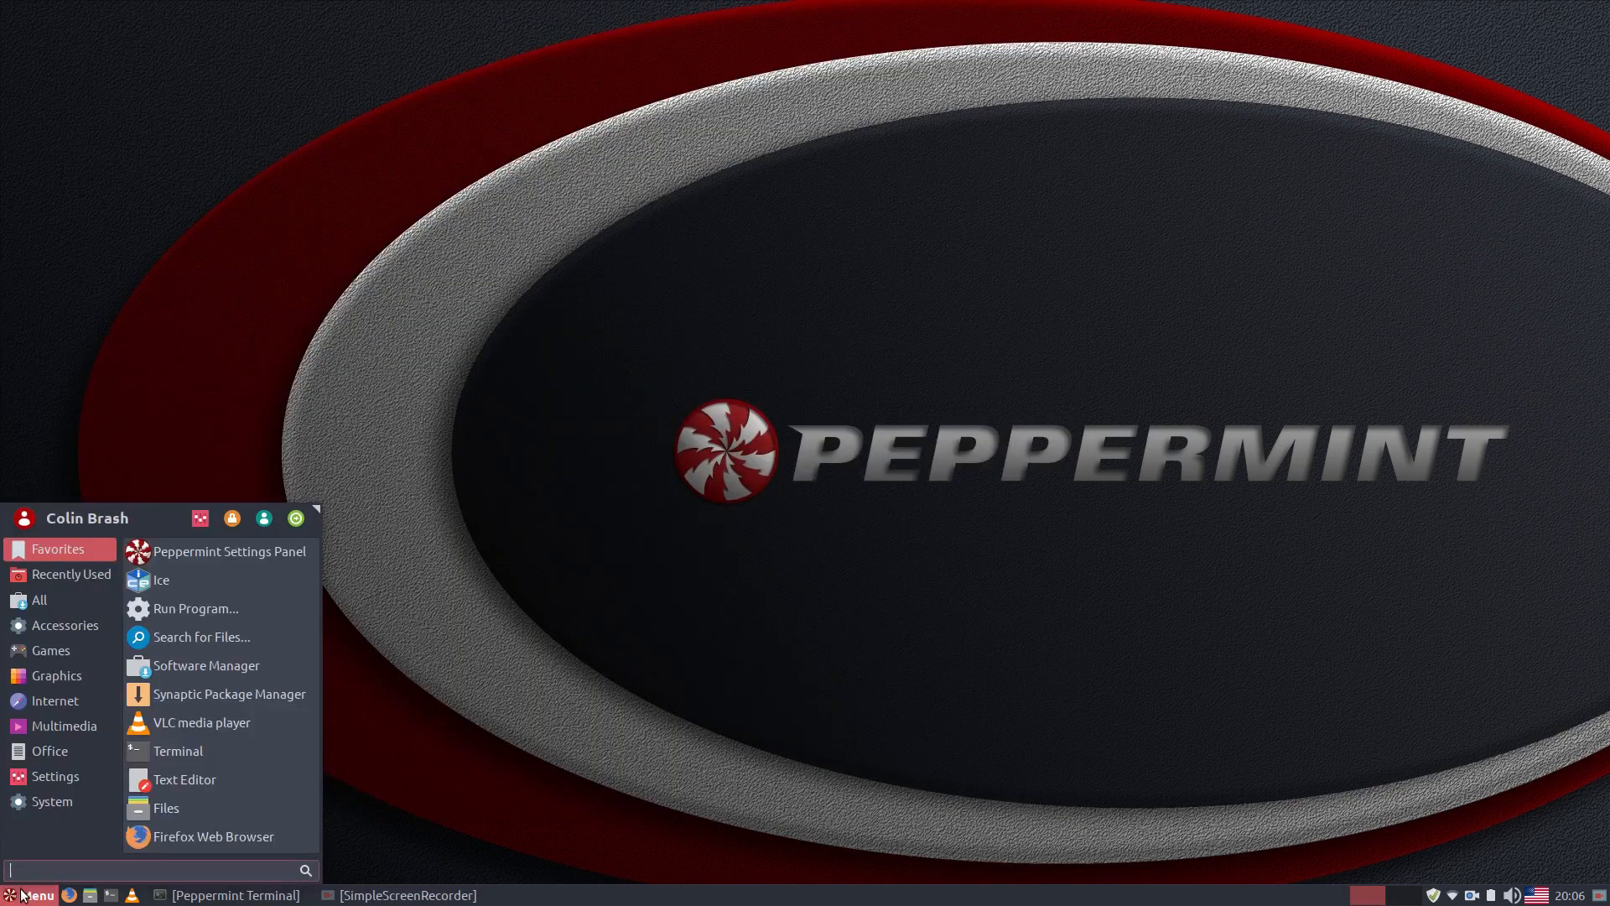
mouse_move(64, 743)
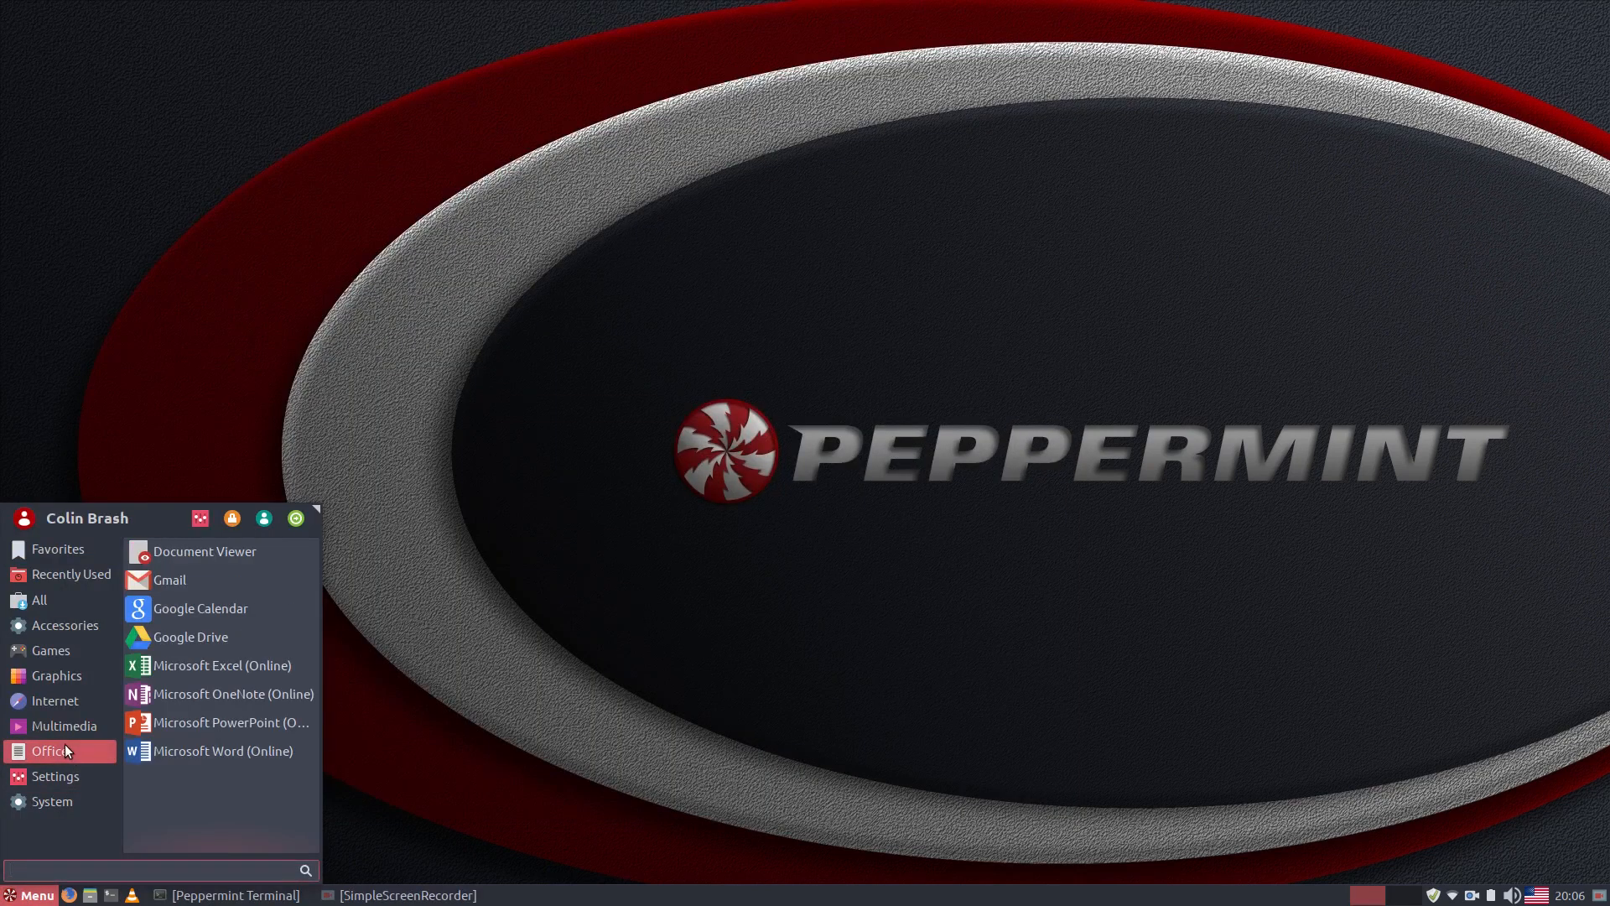
click(227, 612)
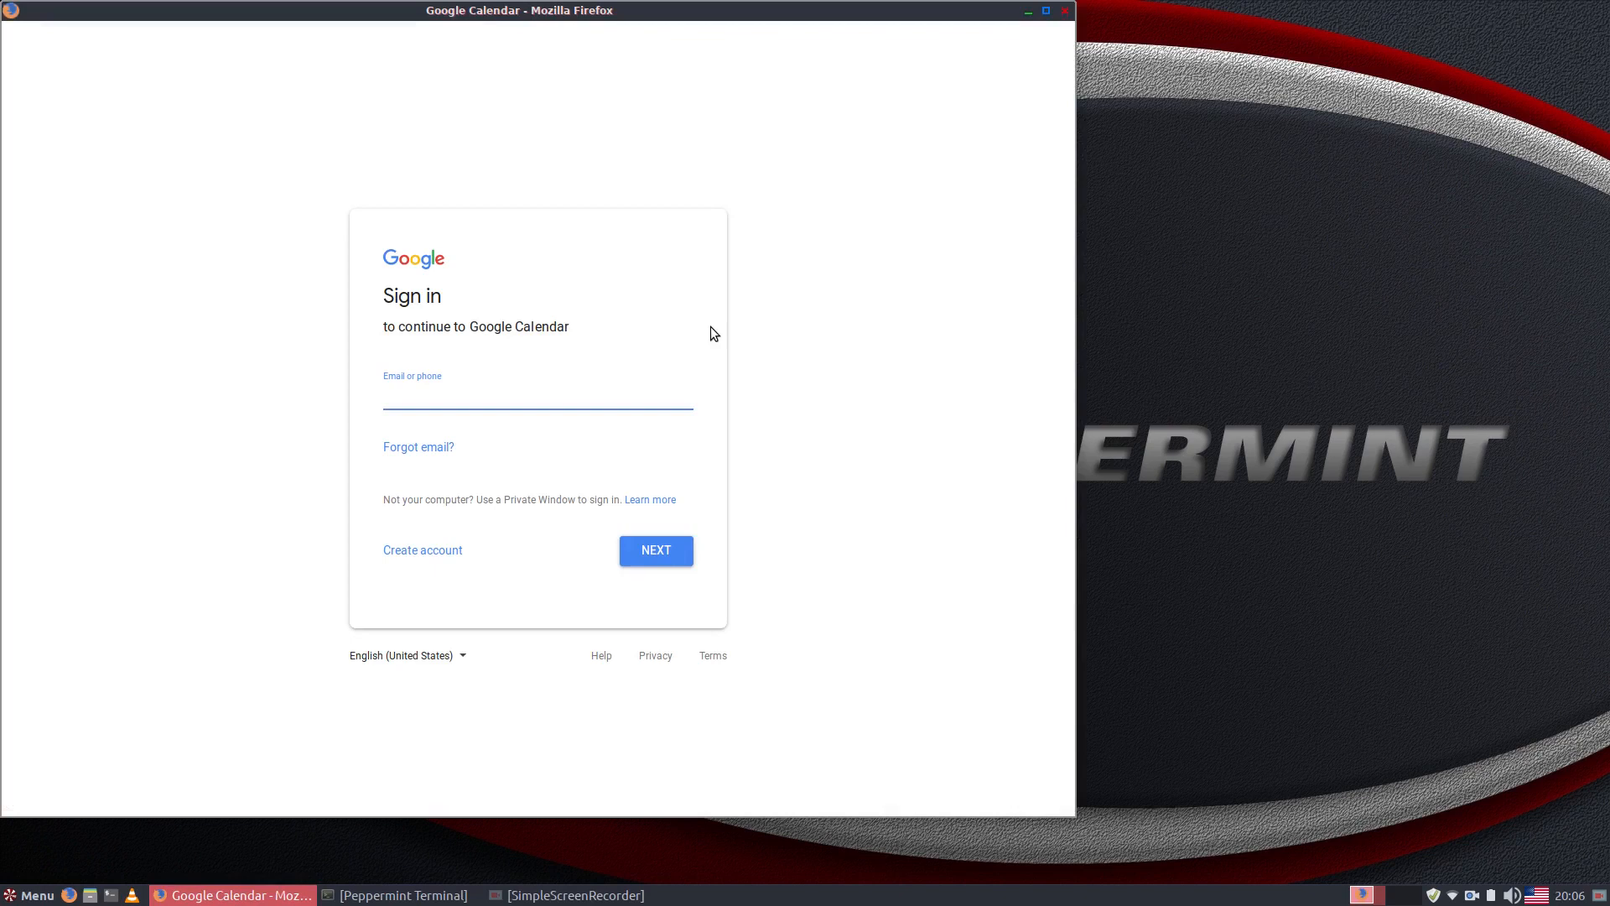
click(1065, 10)
click(31, 895)
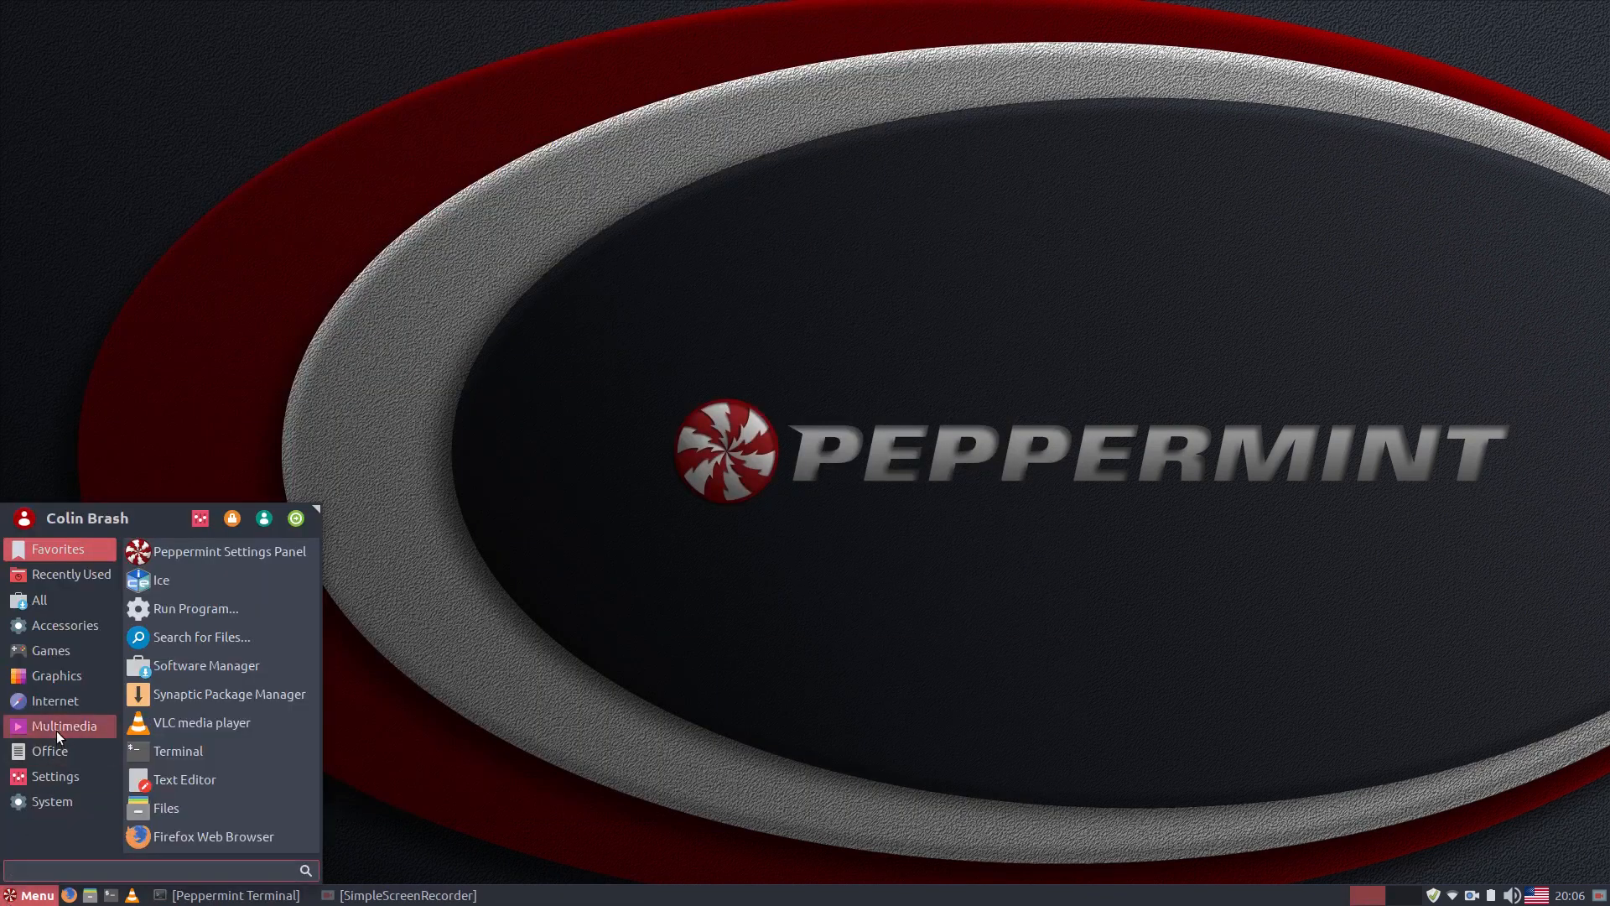
Browse the Office and Settings menu categories, ending with the Settings tools listed
mouse_move(80, 765)
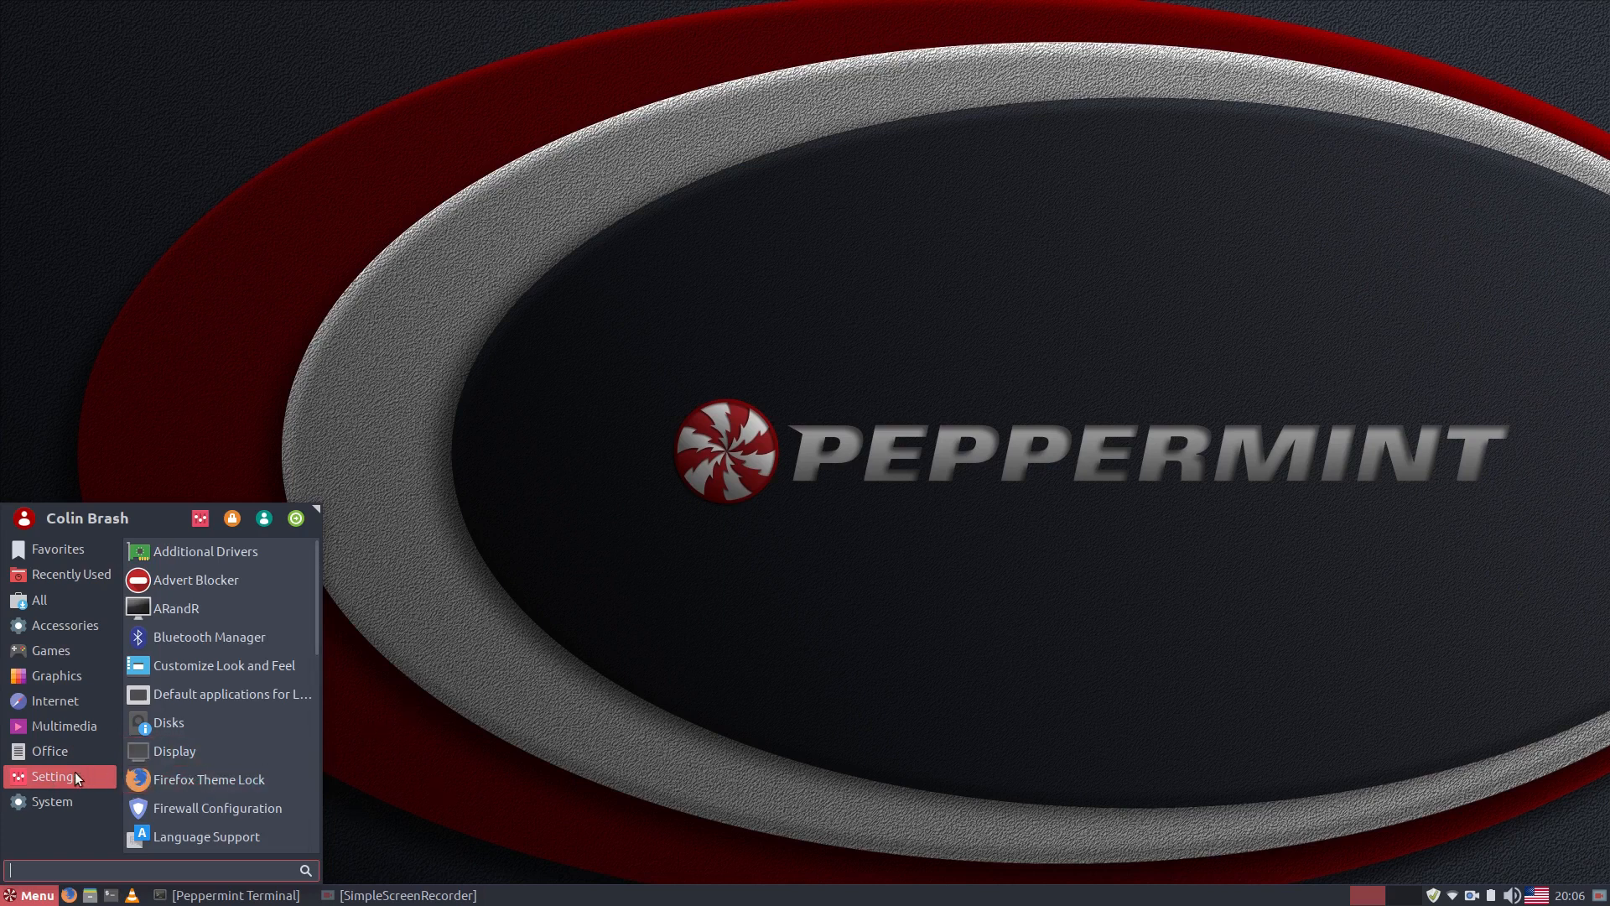
mouse_move(47, 752)
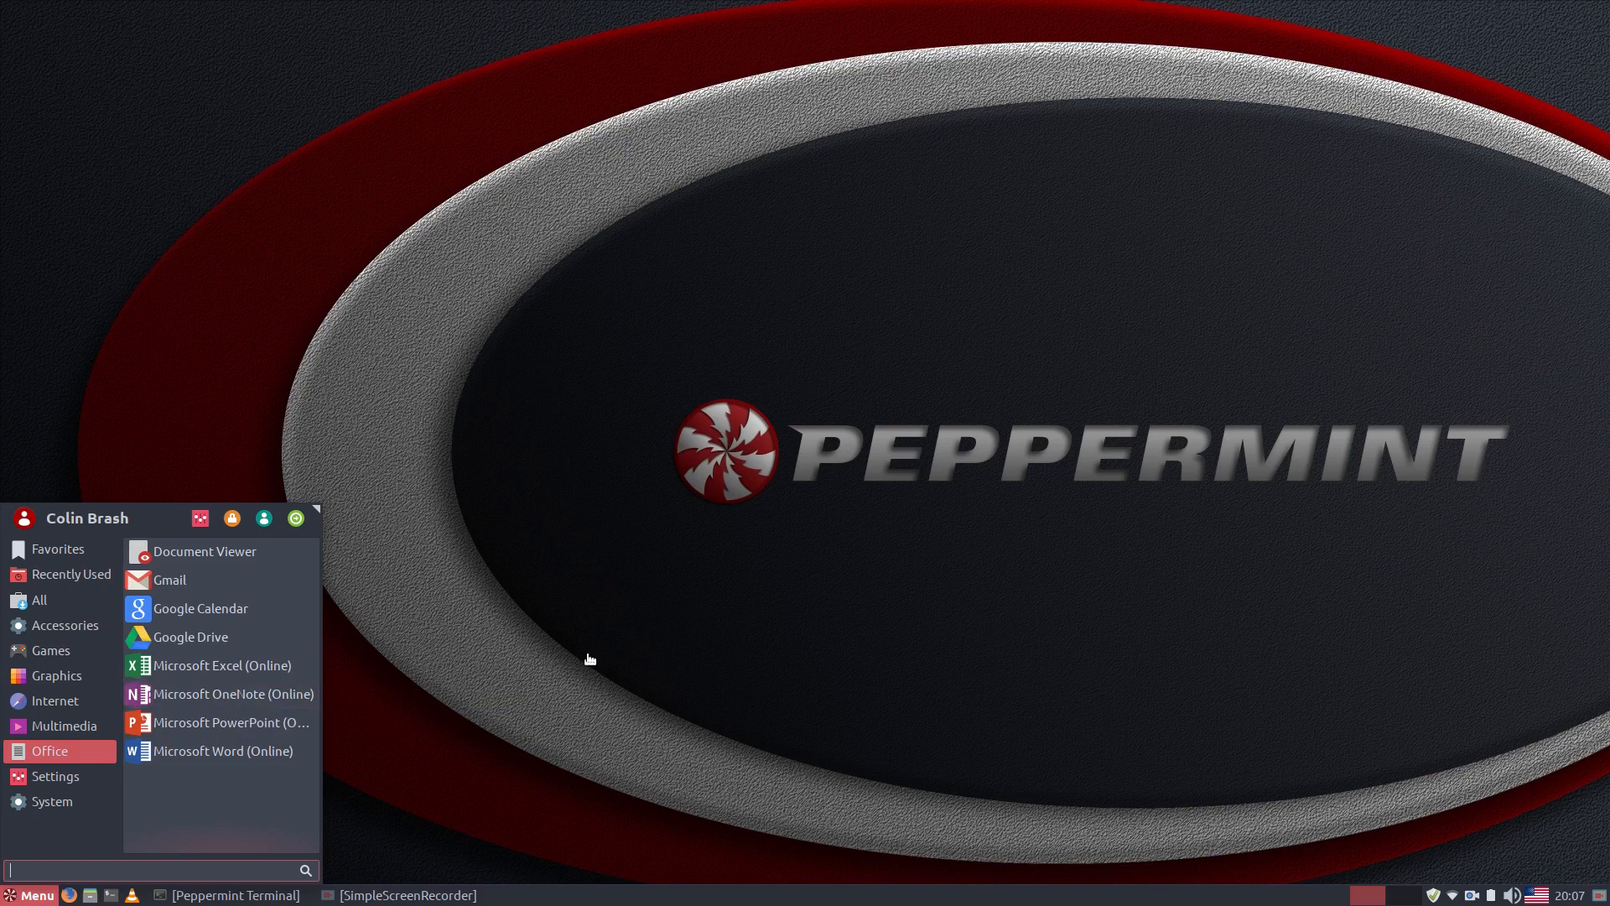
click(39, 896)
click(39, 896)
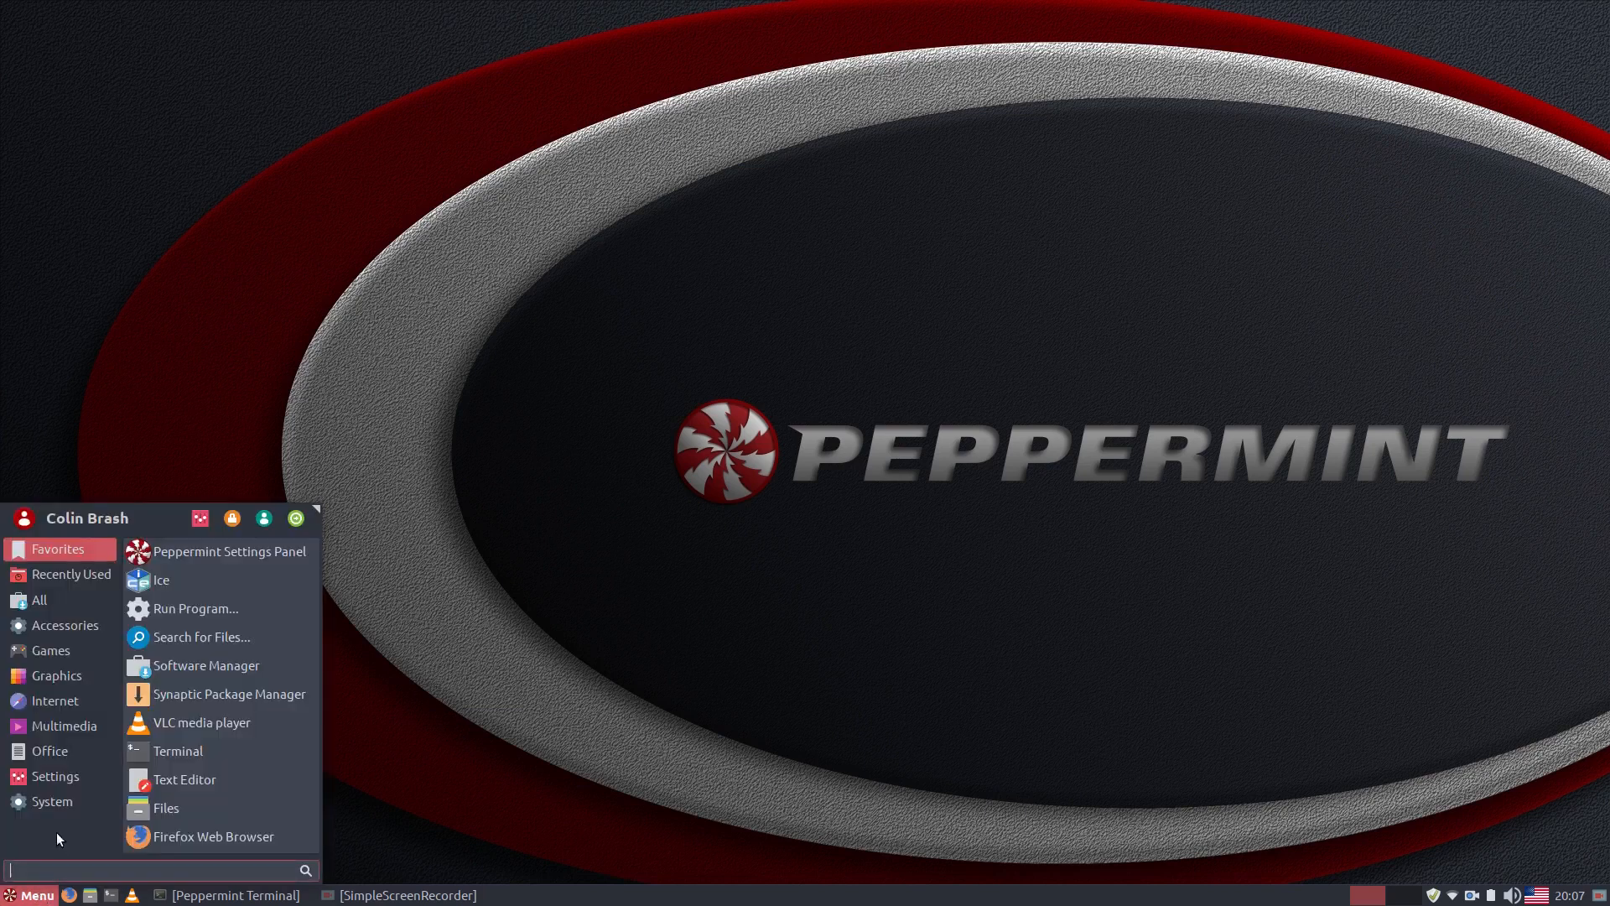
click(52, 755)
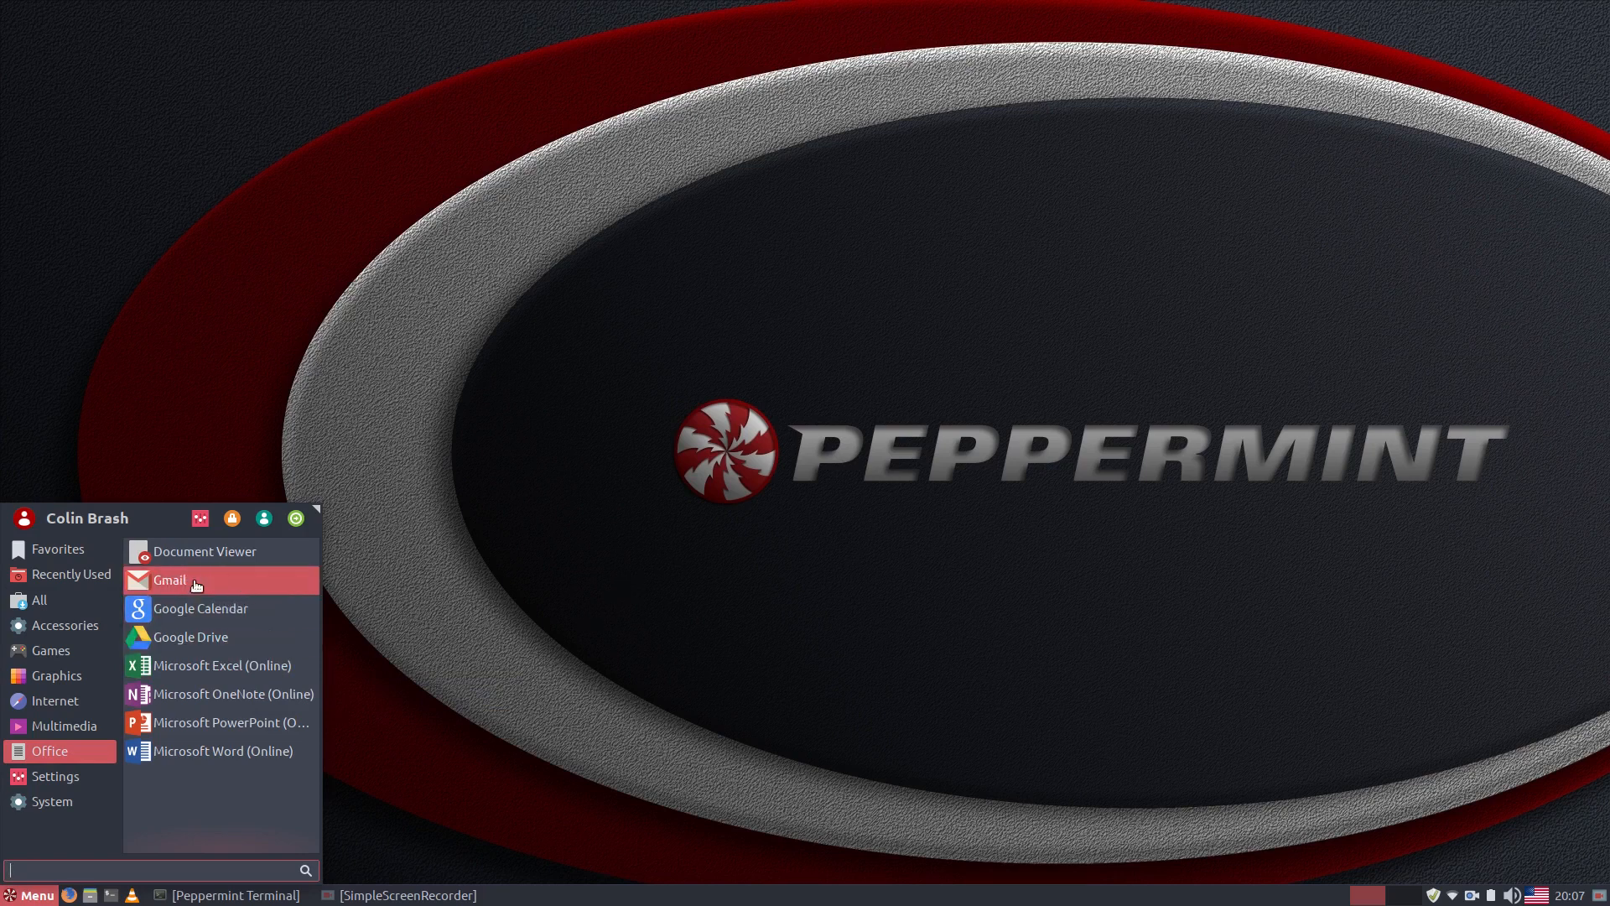
click(72, 773)
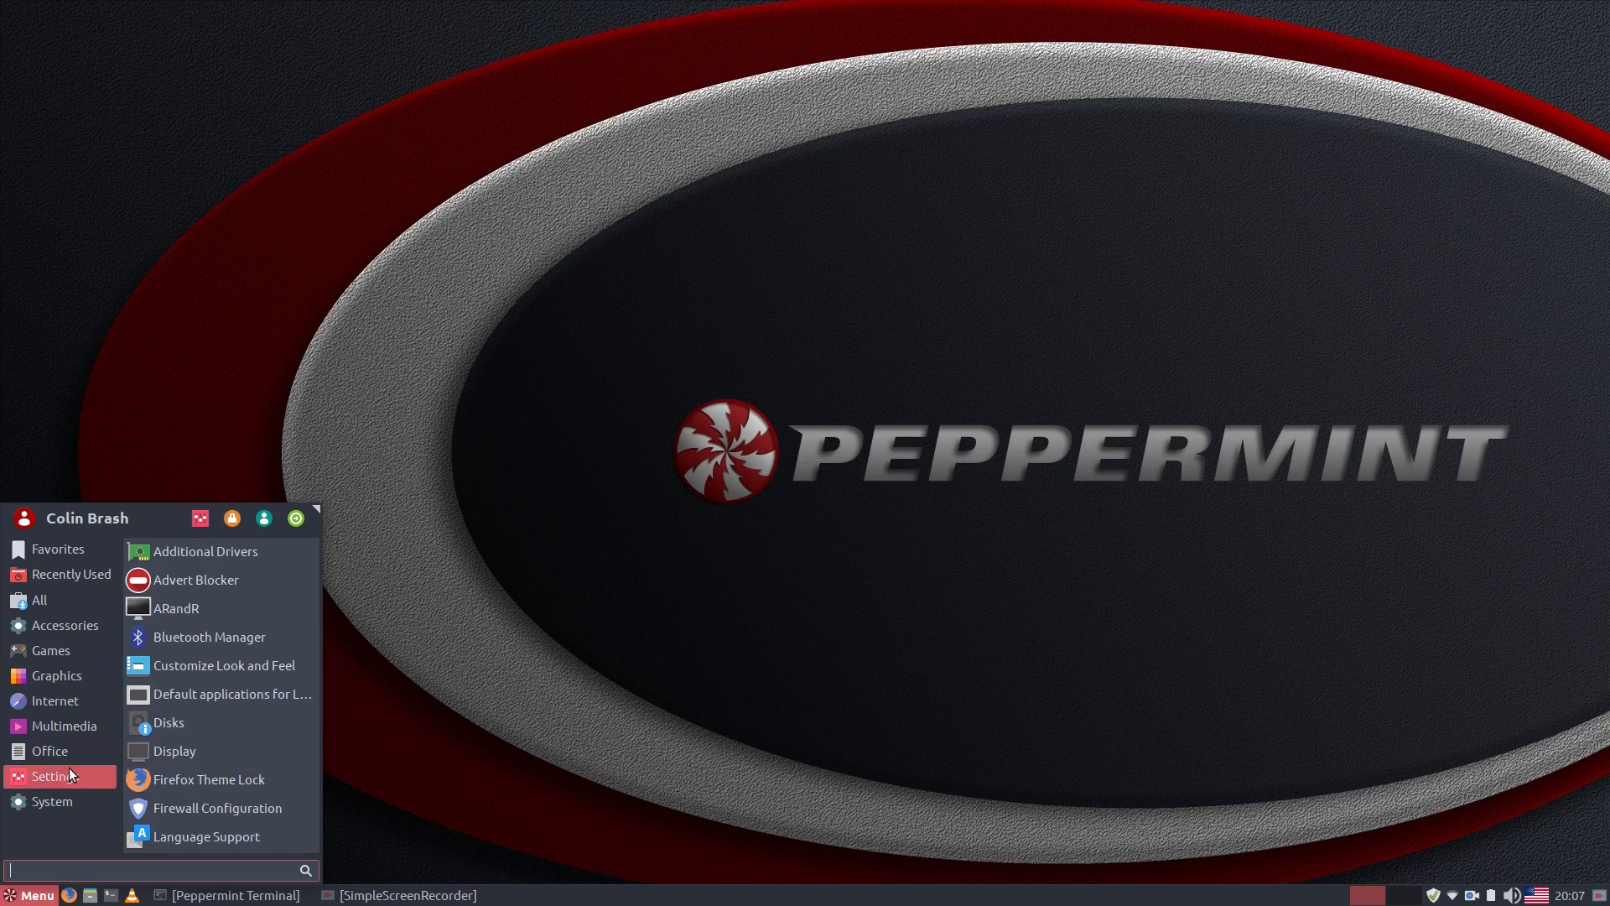
click(36, 896)
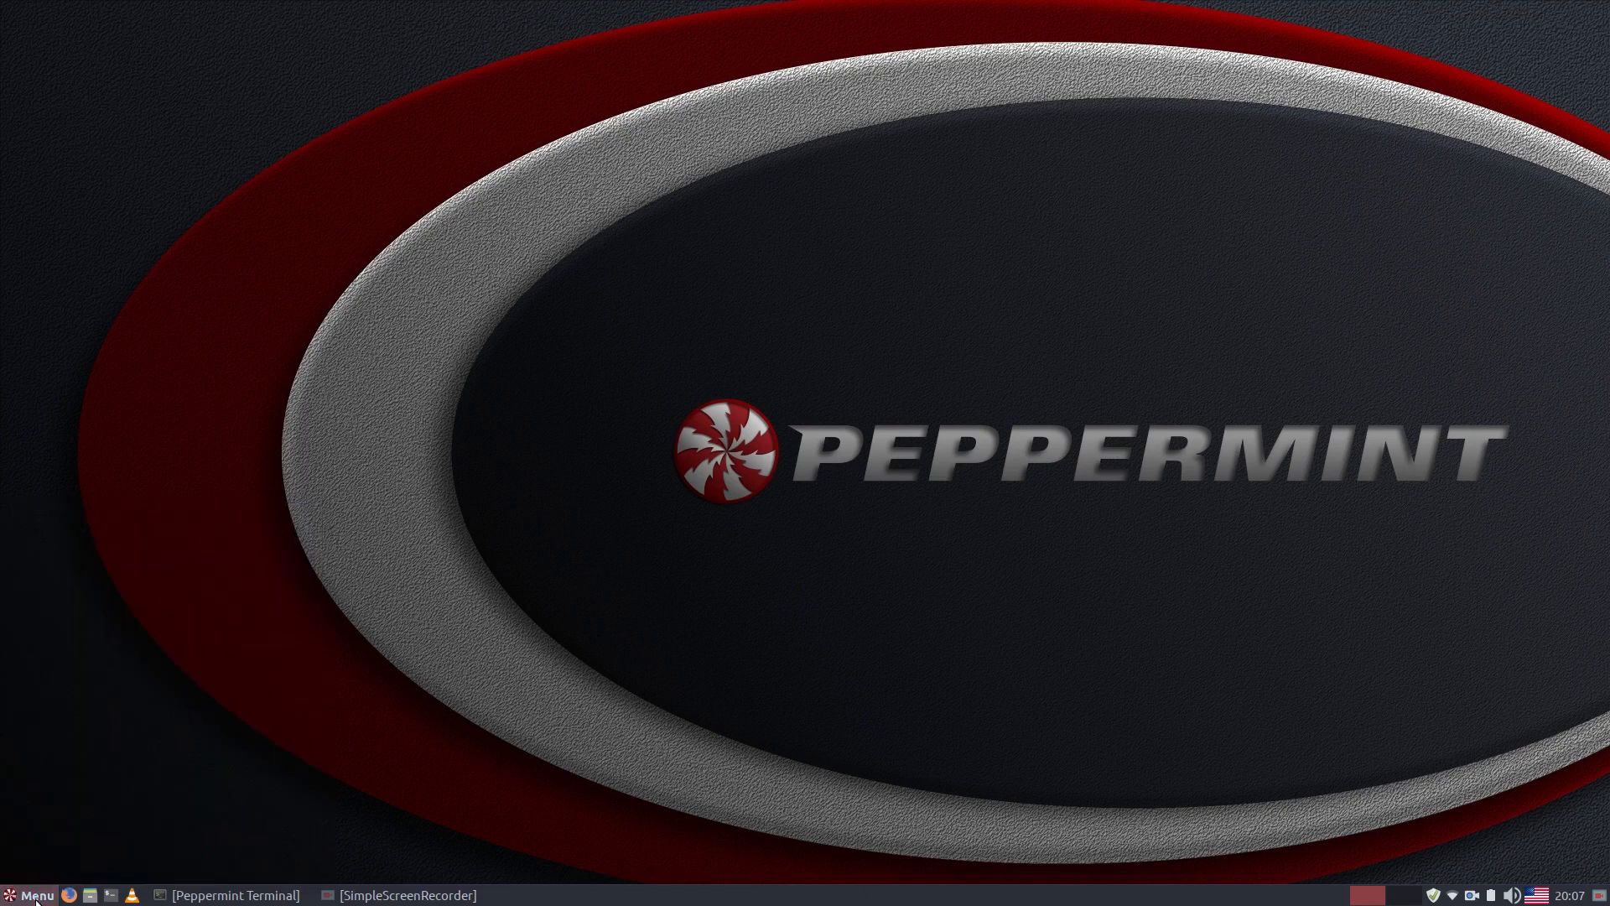
click(36, 897)
click(62, 777)
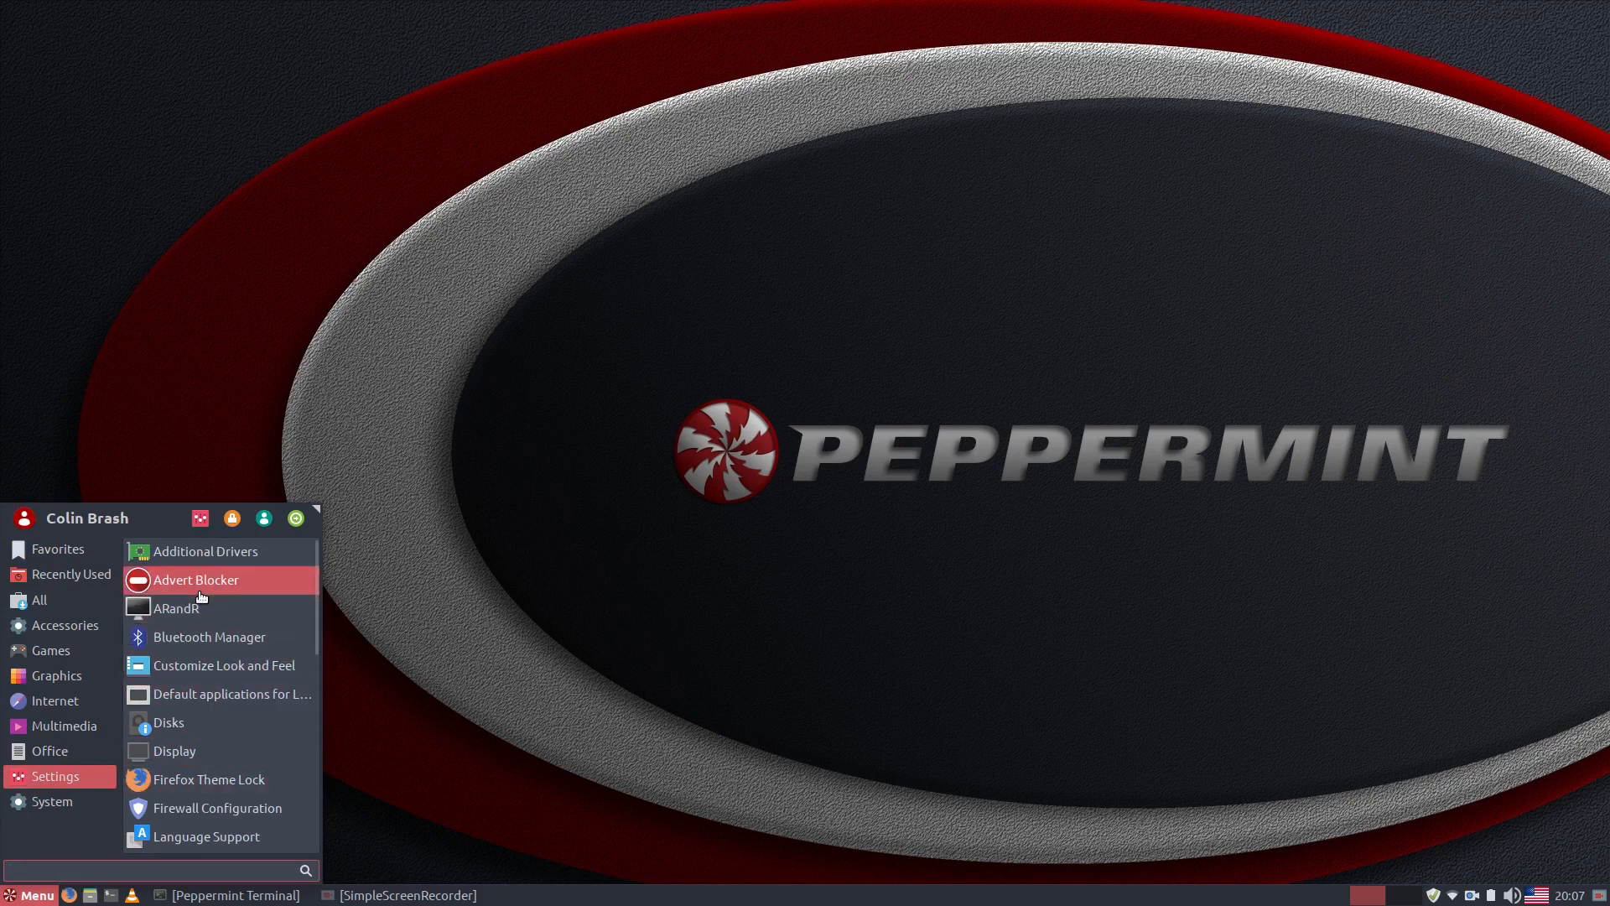
Open Display settings and keep AU Optronics 15" as the configured monitor
click(207, 749)
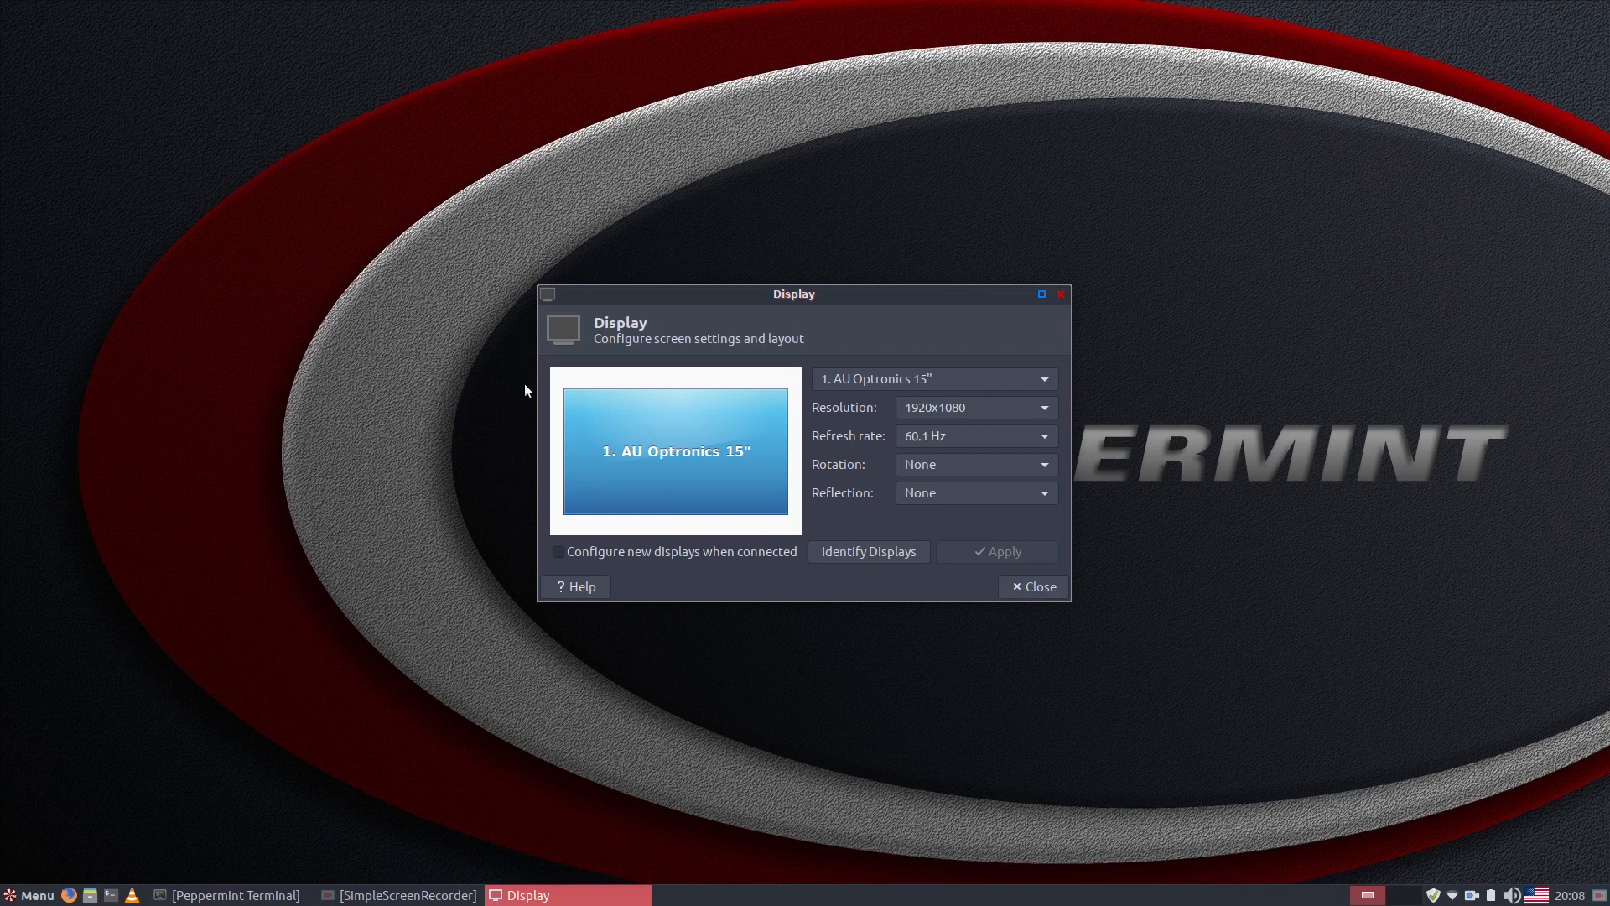
drag(799, 298, 918, 262)
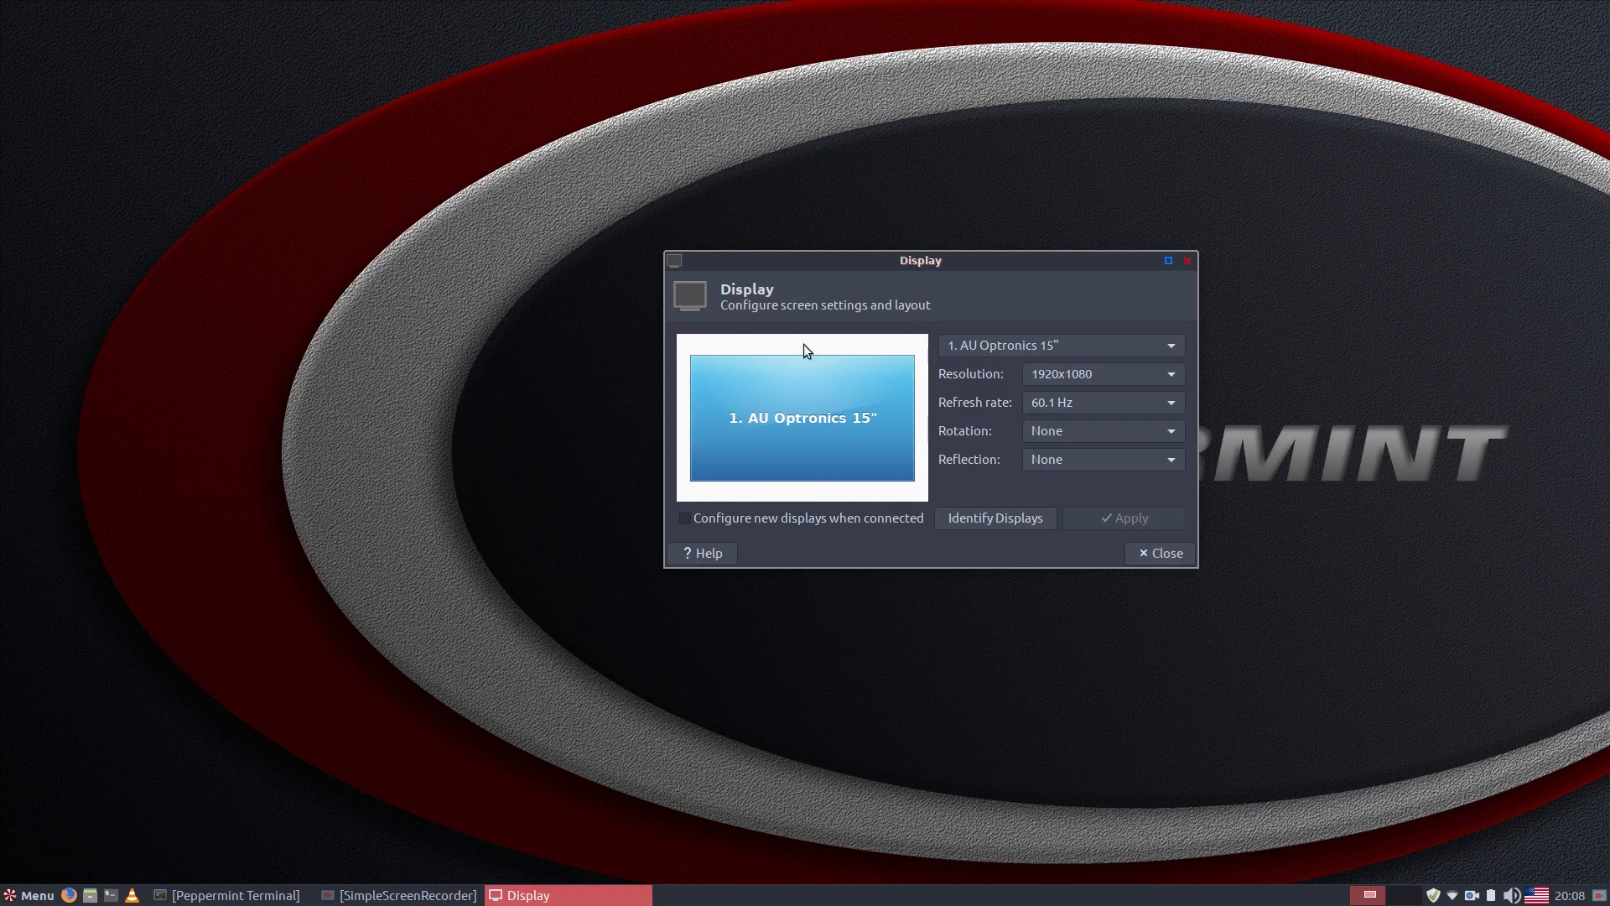
click(1162, 555)
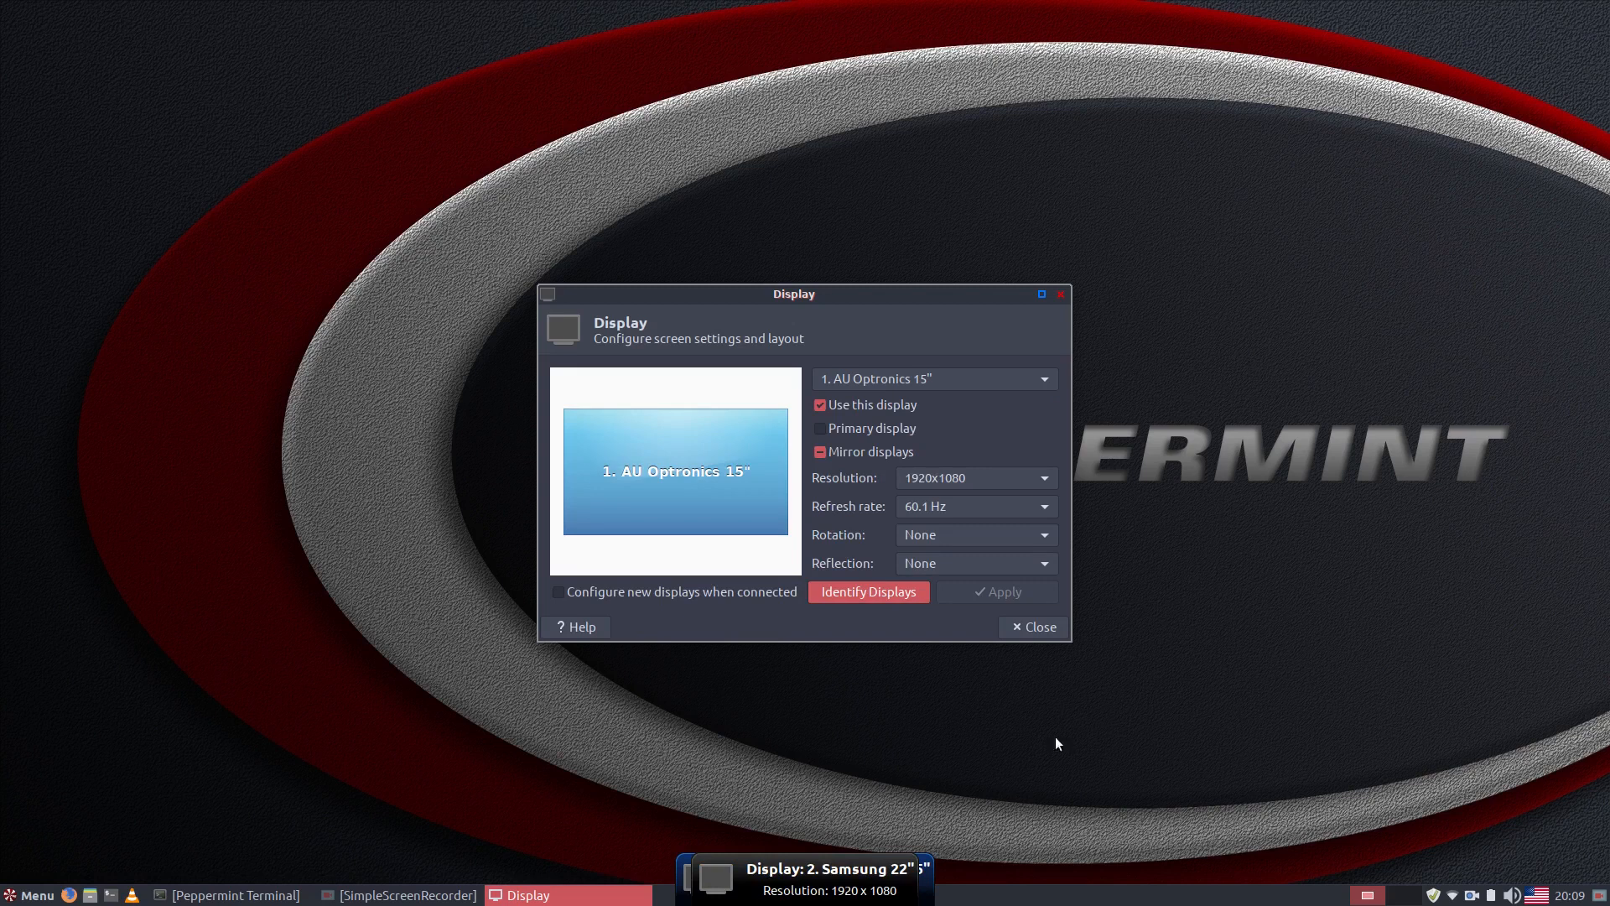
mouse_move(844, 290)
mouse_down()
mouse_move(805, 306)
mouse_move(873, 174)
mouse_move(844, 270)
mouse_up()
click(984, 355)
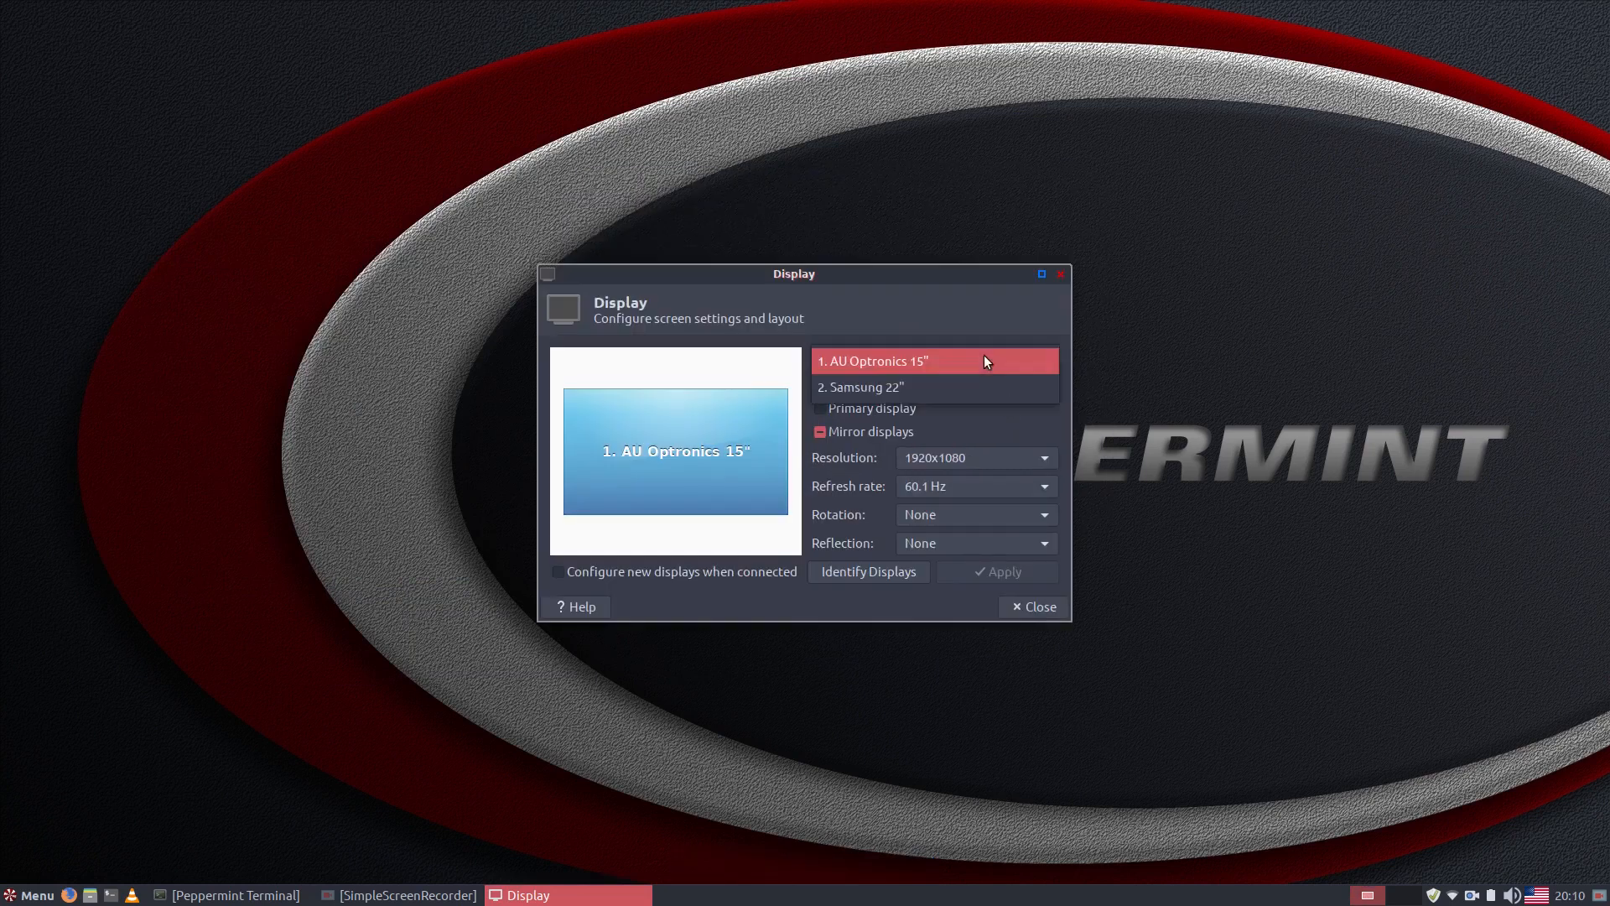
click(984, 356)
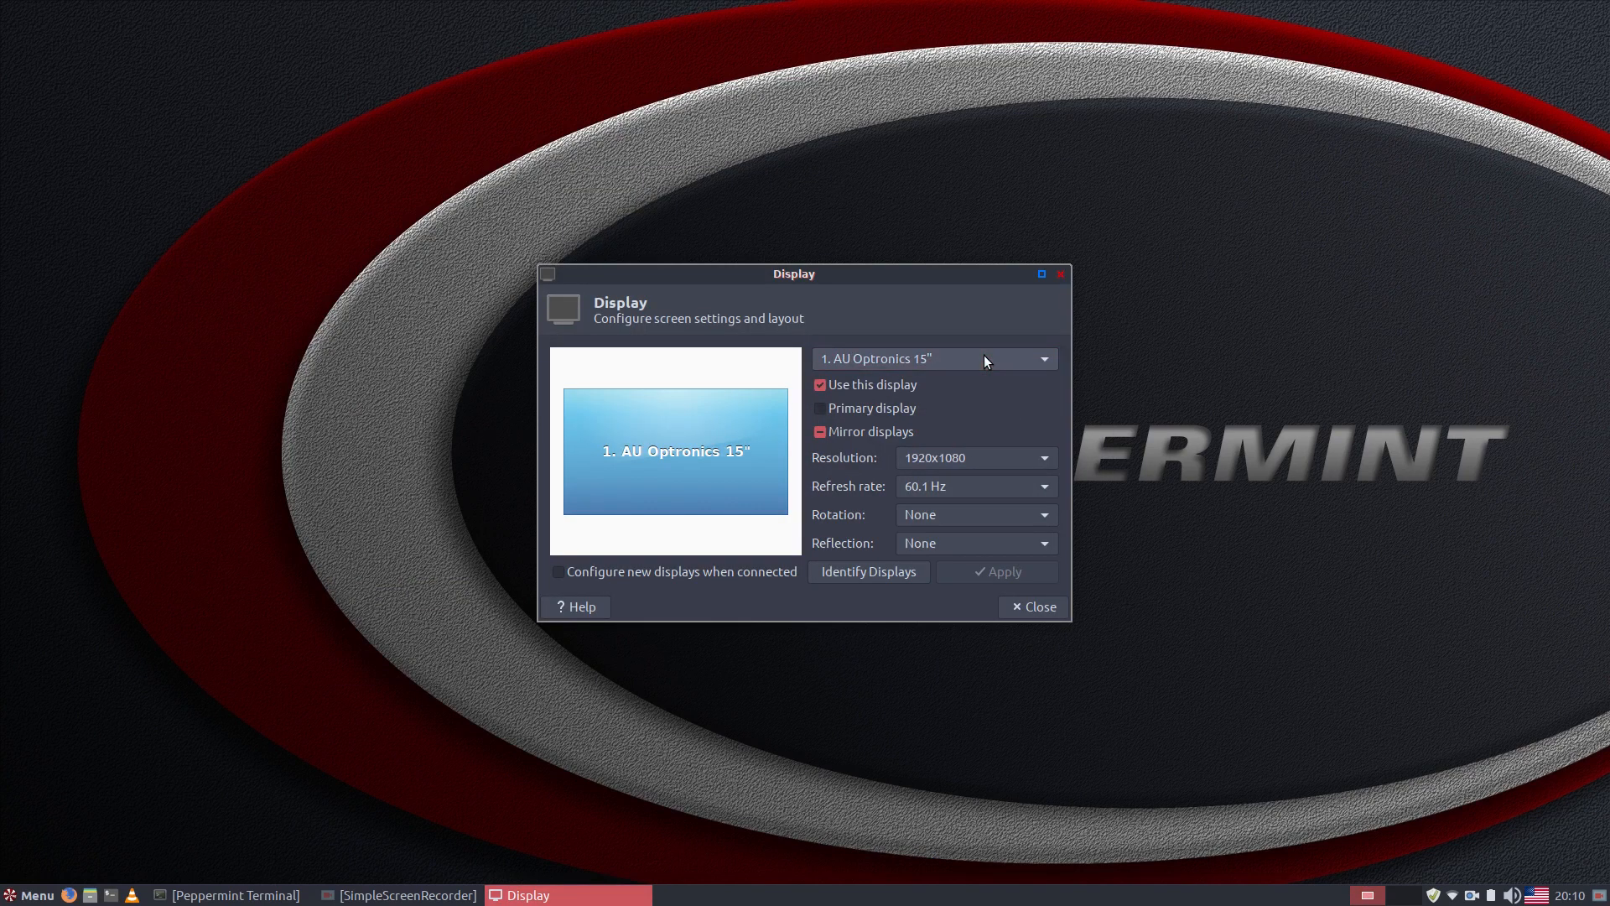
click(928, 359)
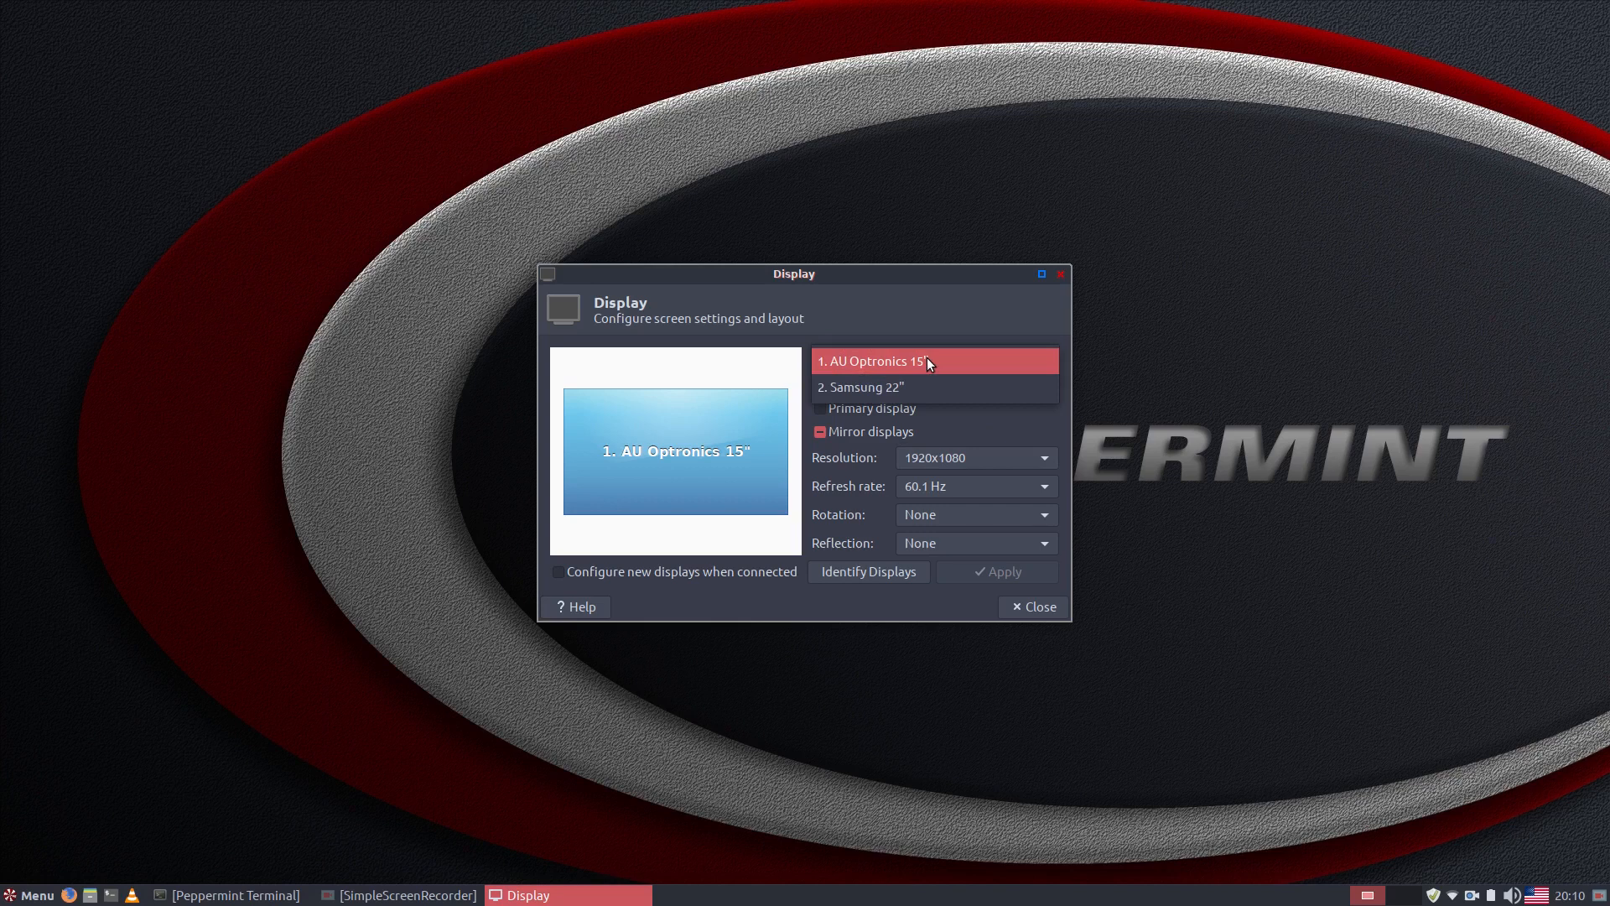
click(928, 359)
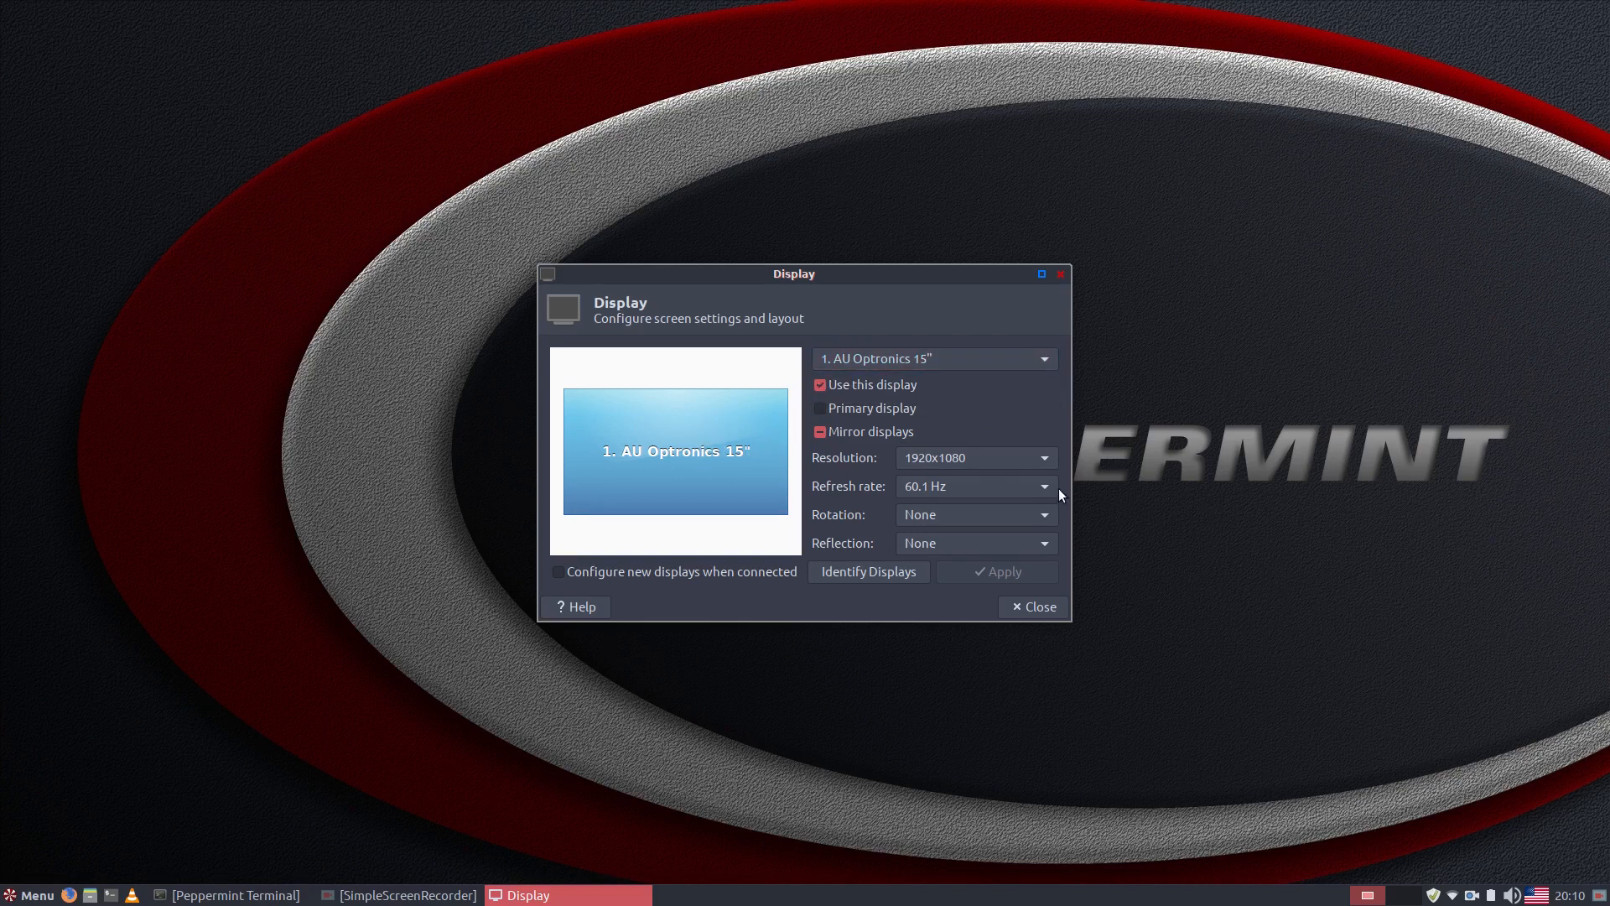
Leave mirroring off, place AU Optronics 15" below Samsung 22", and apply the layout
click(820, 432)
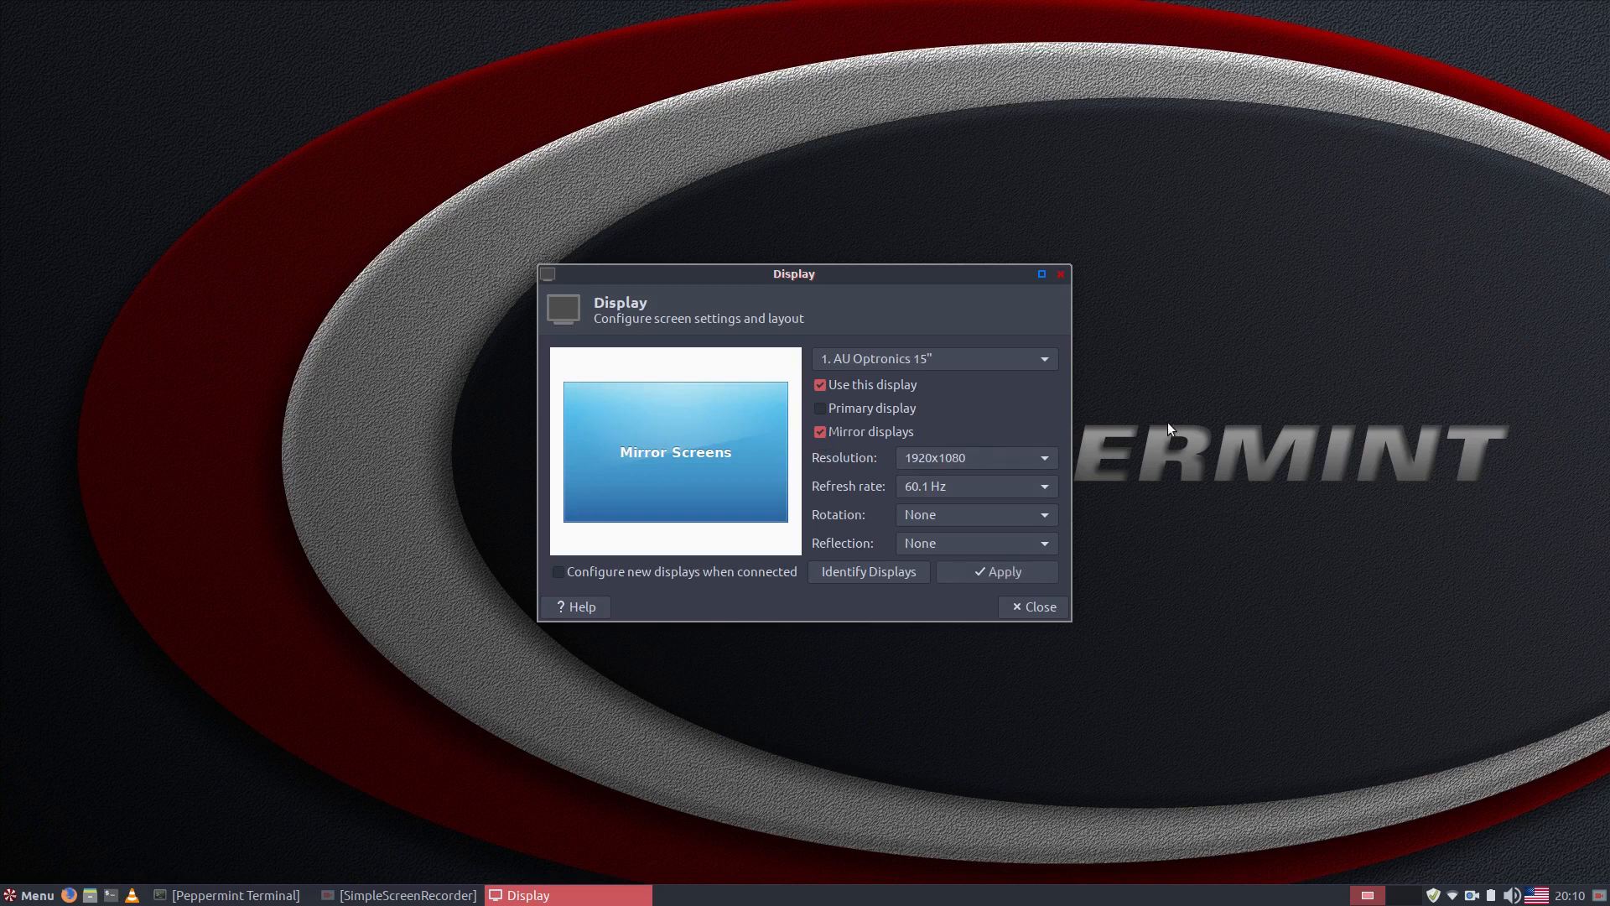
click(821, 432)
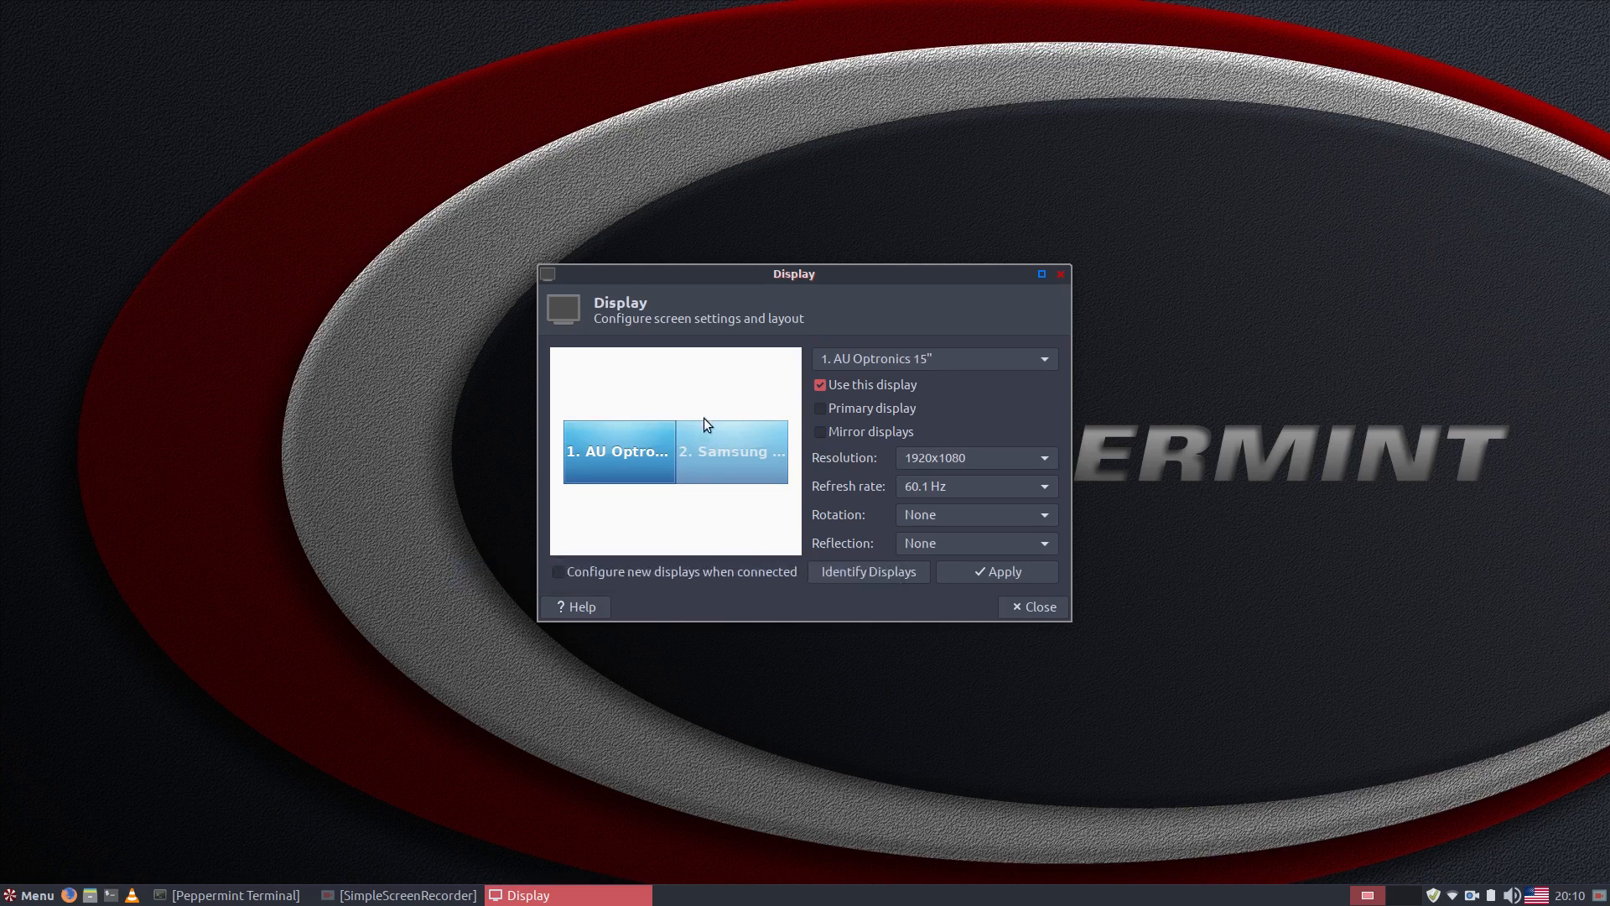
drag(637, 453, 741, 402)
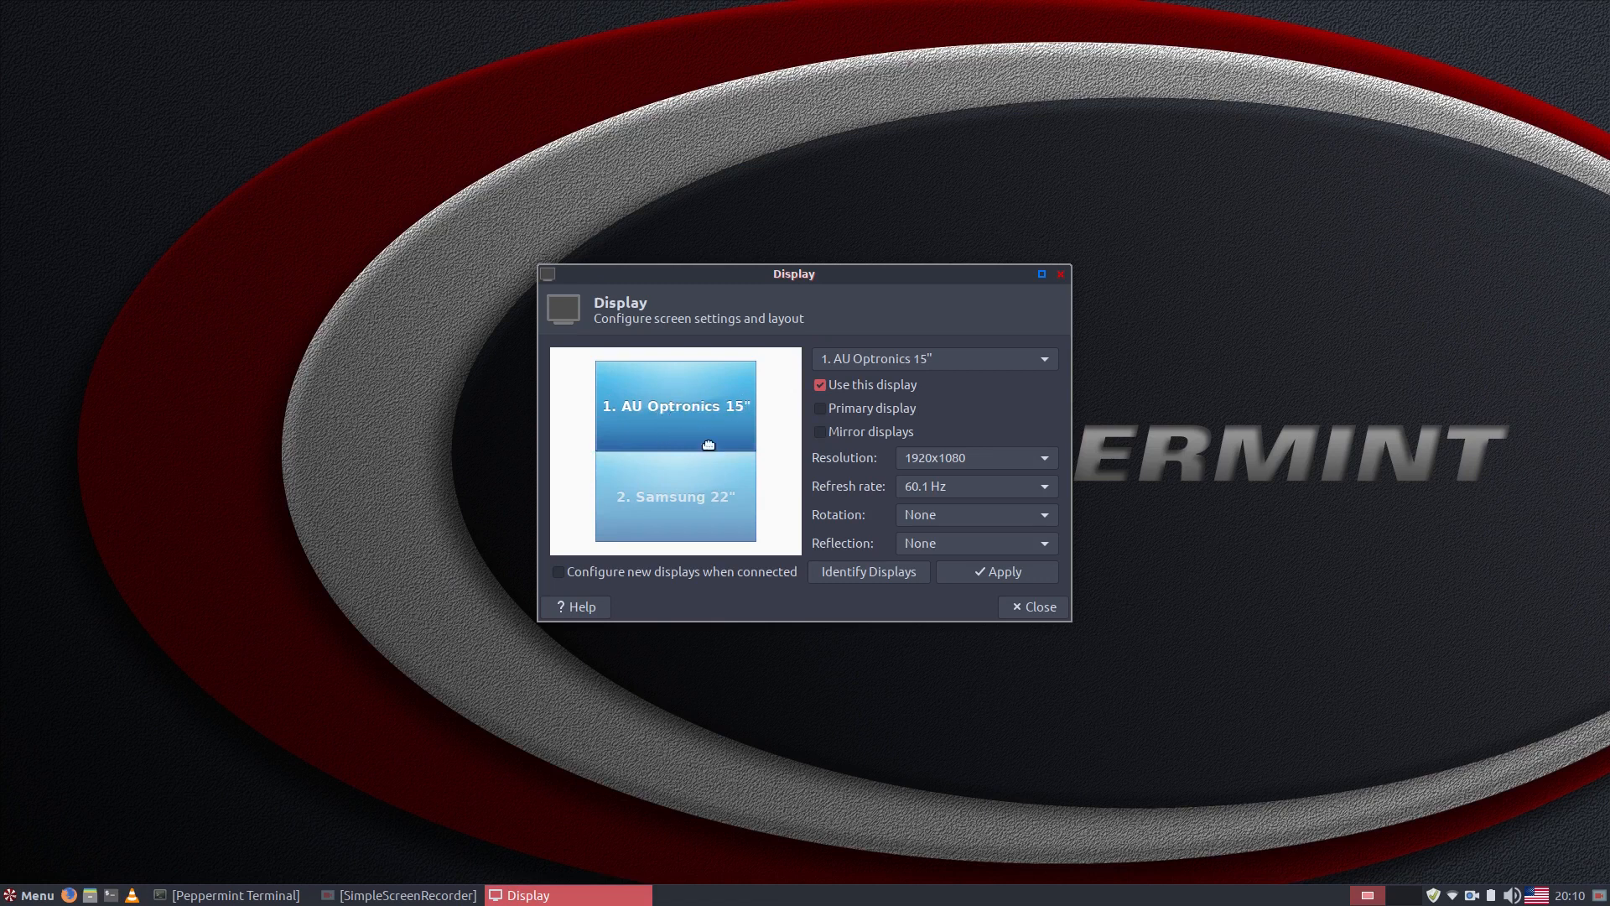
drag(698, 411, 703, 525)
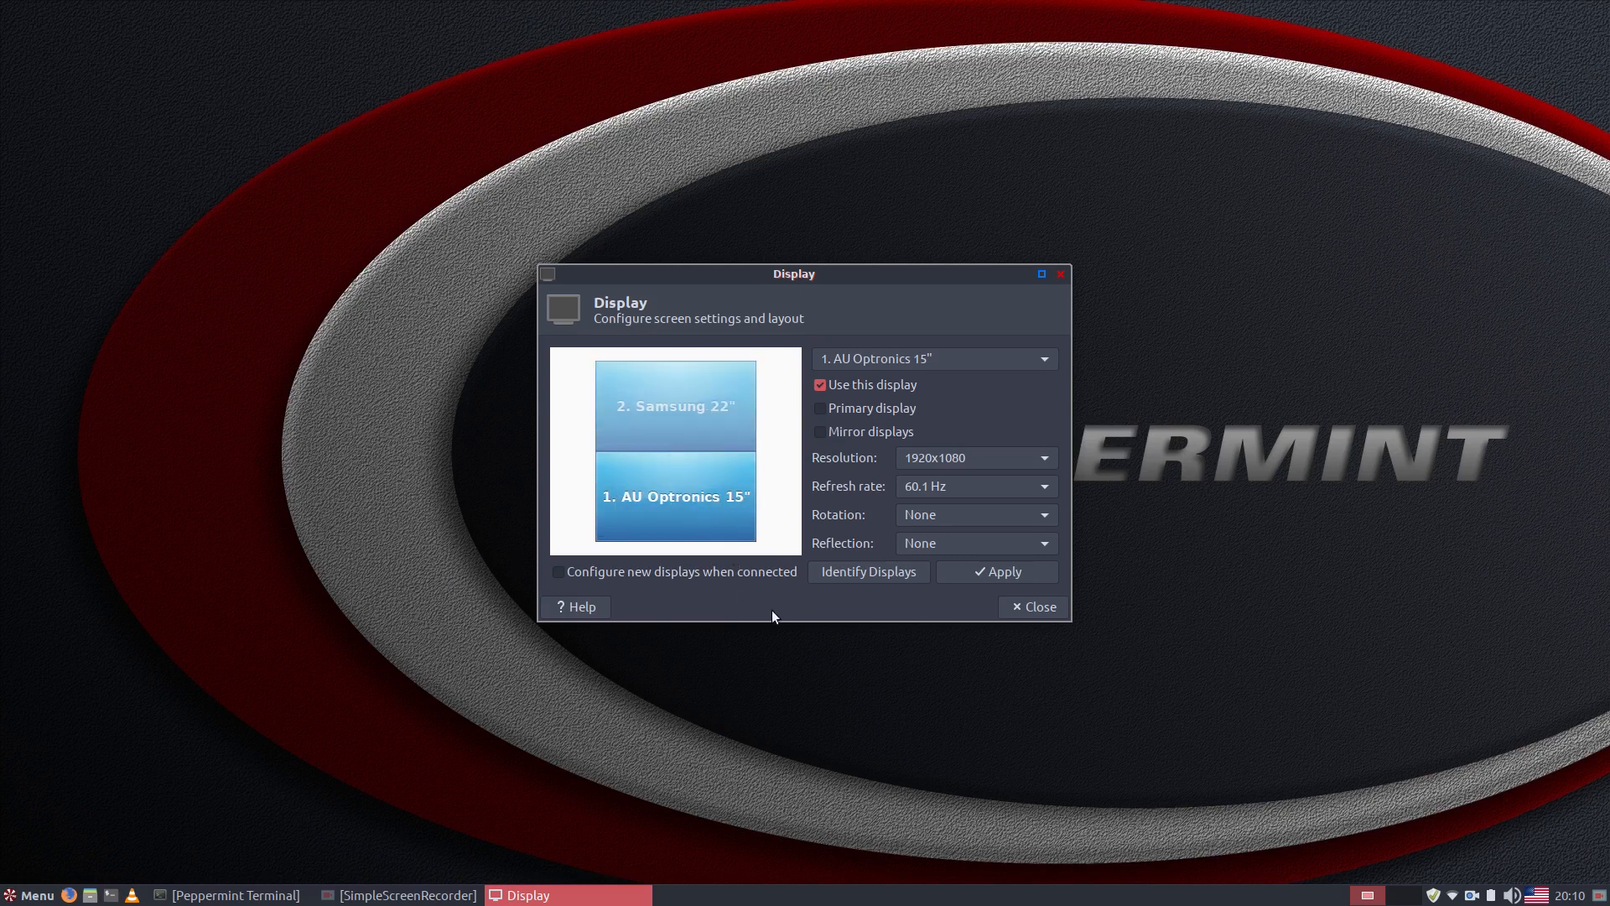
click(987, 575)
Move the Samsung 22" monitor left of AU Optronics, apply, and close Display settings
click(700, 409)
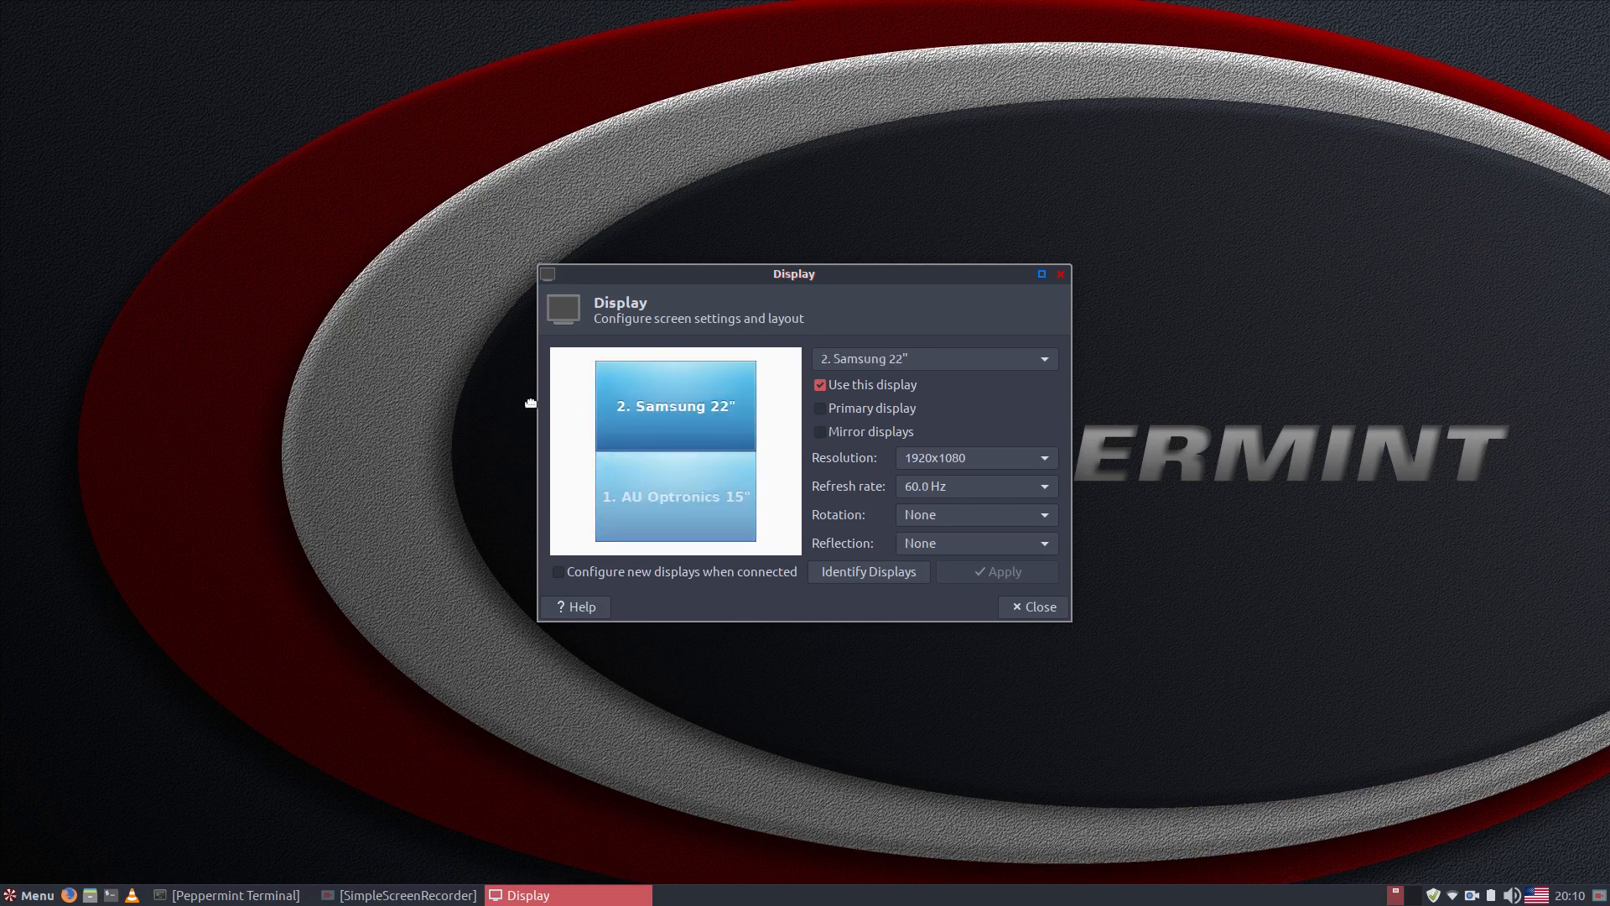
drag(656, 417, 666, 490)
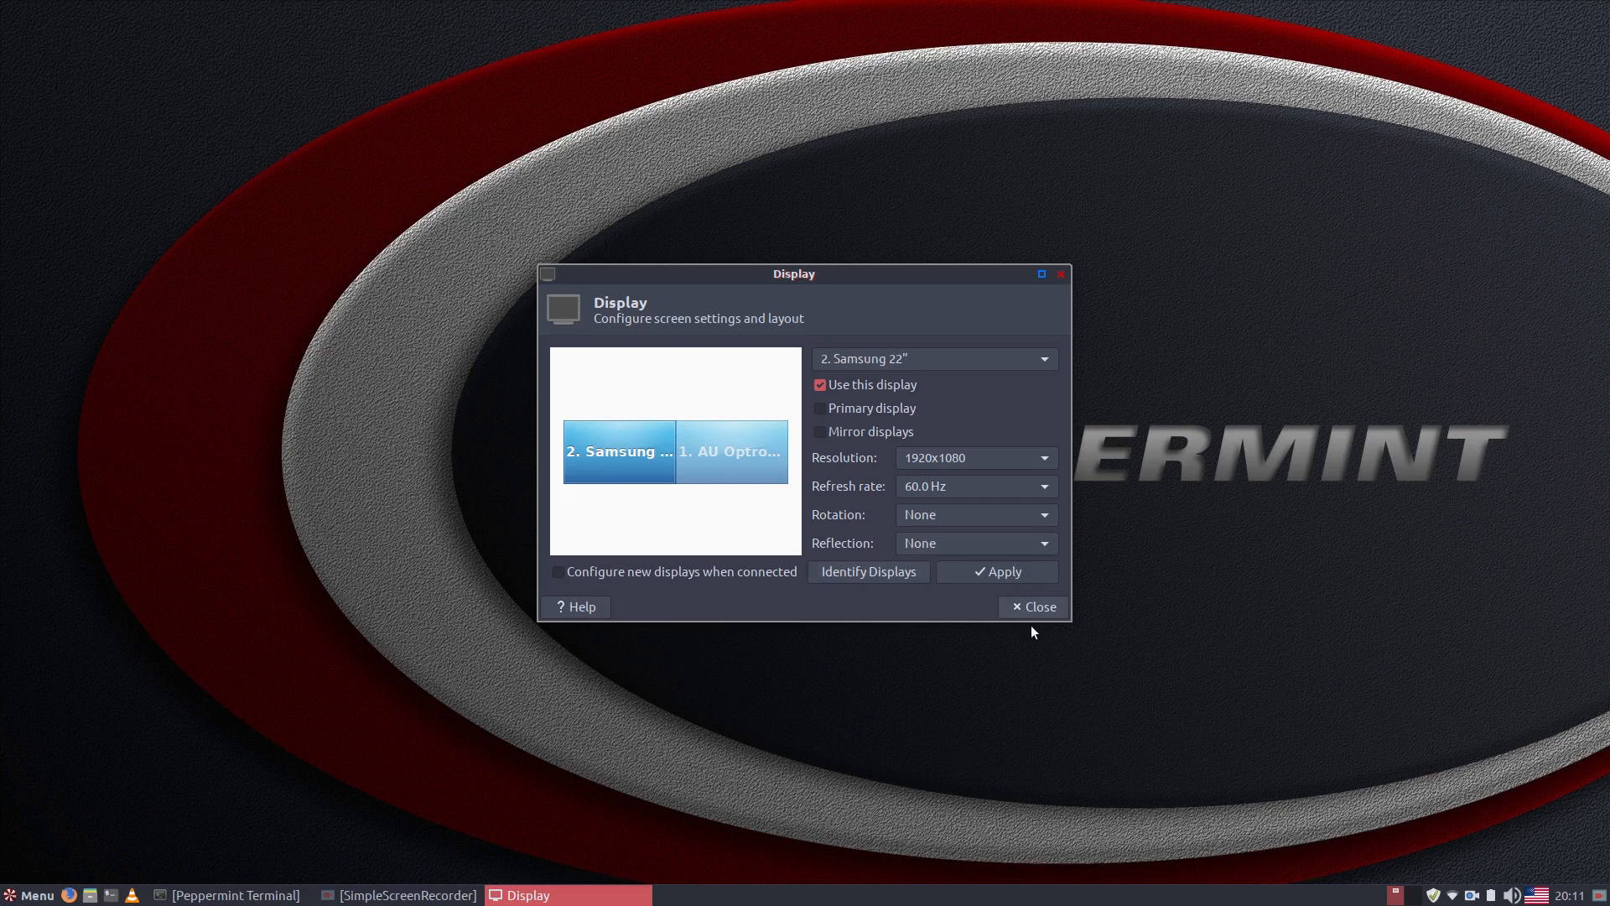
click(998, 574)
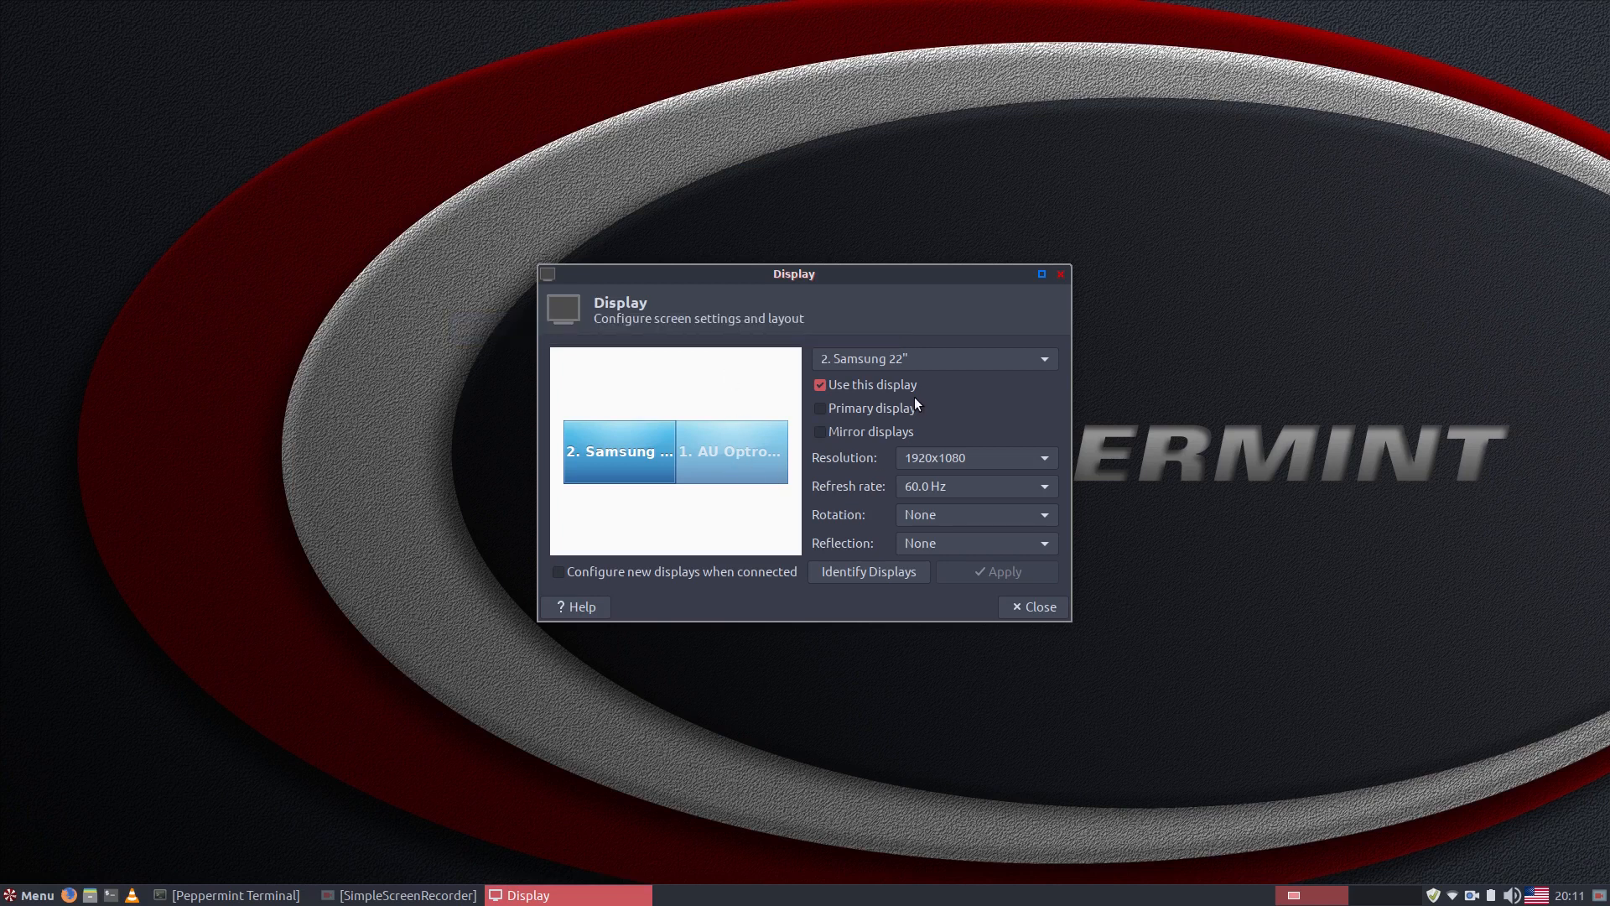
click(1028, 359)
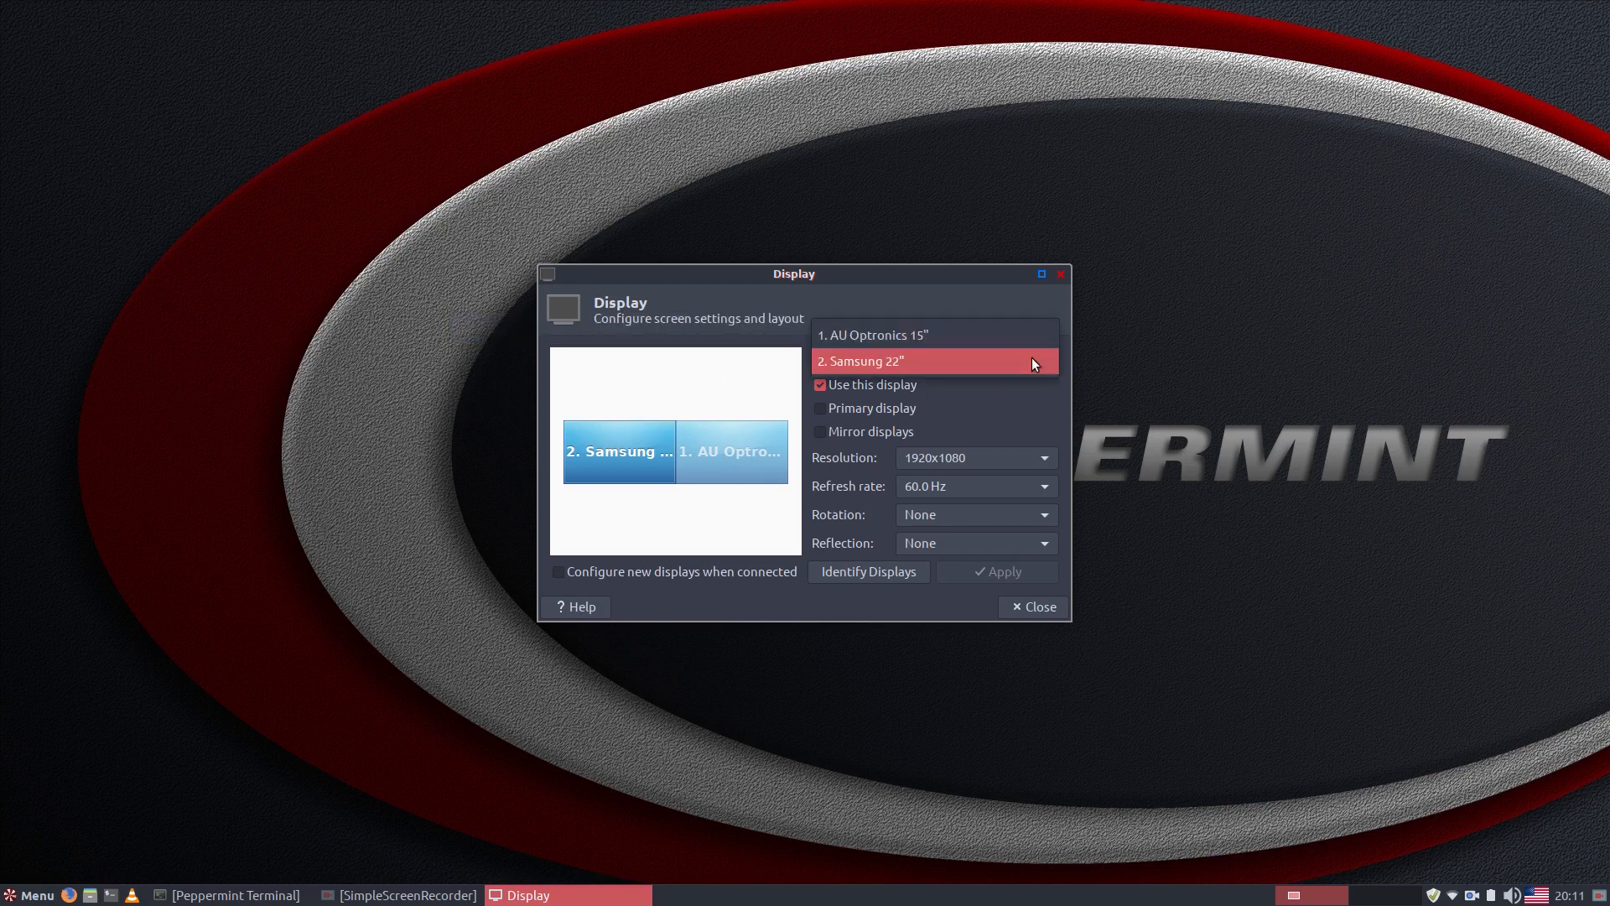
click(1033, 363)
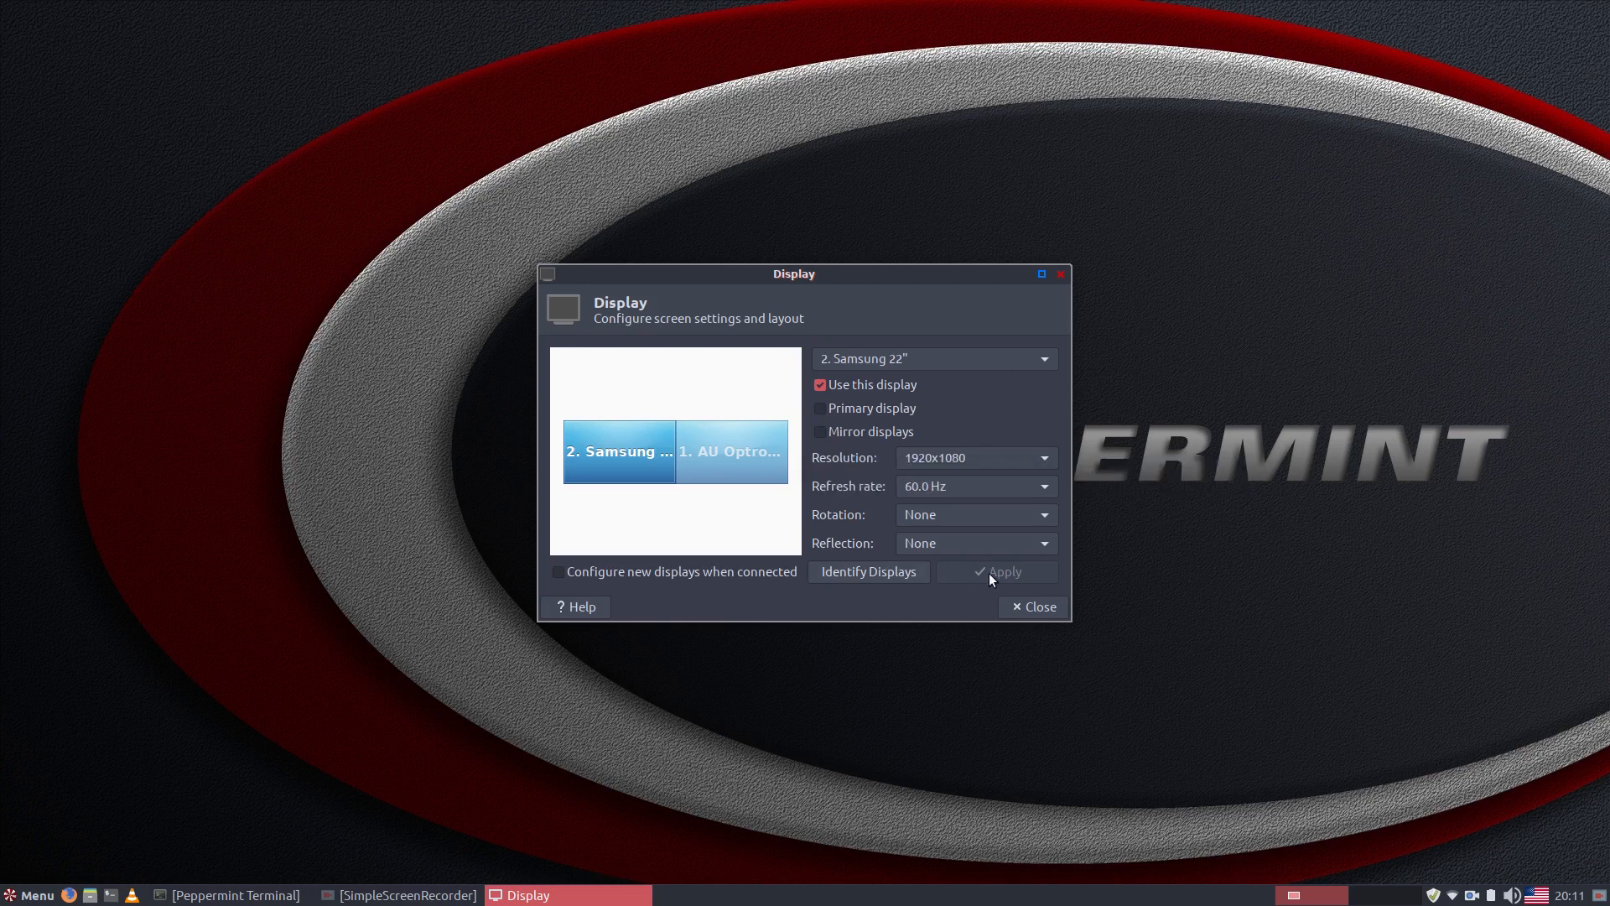
click(1031, 615)
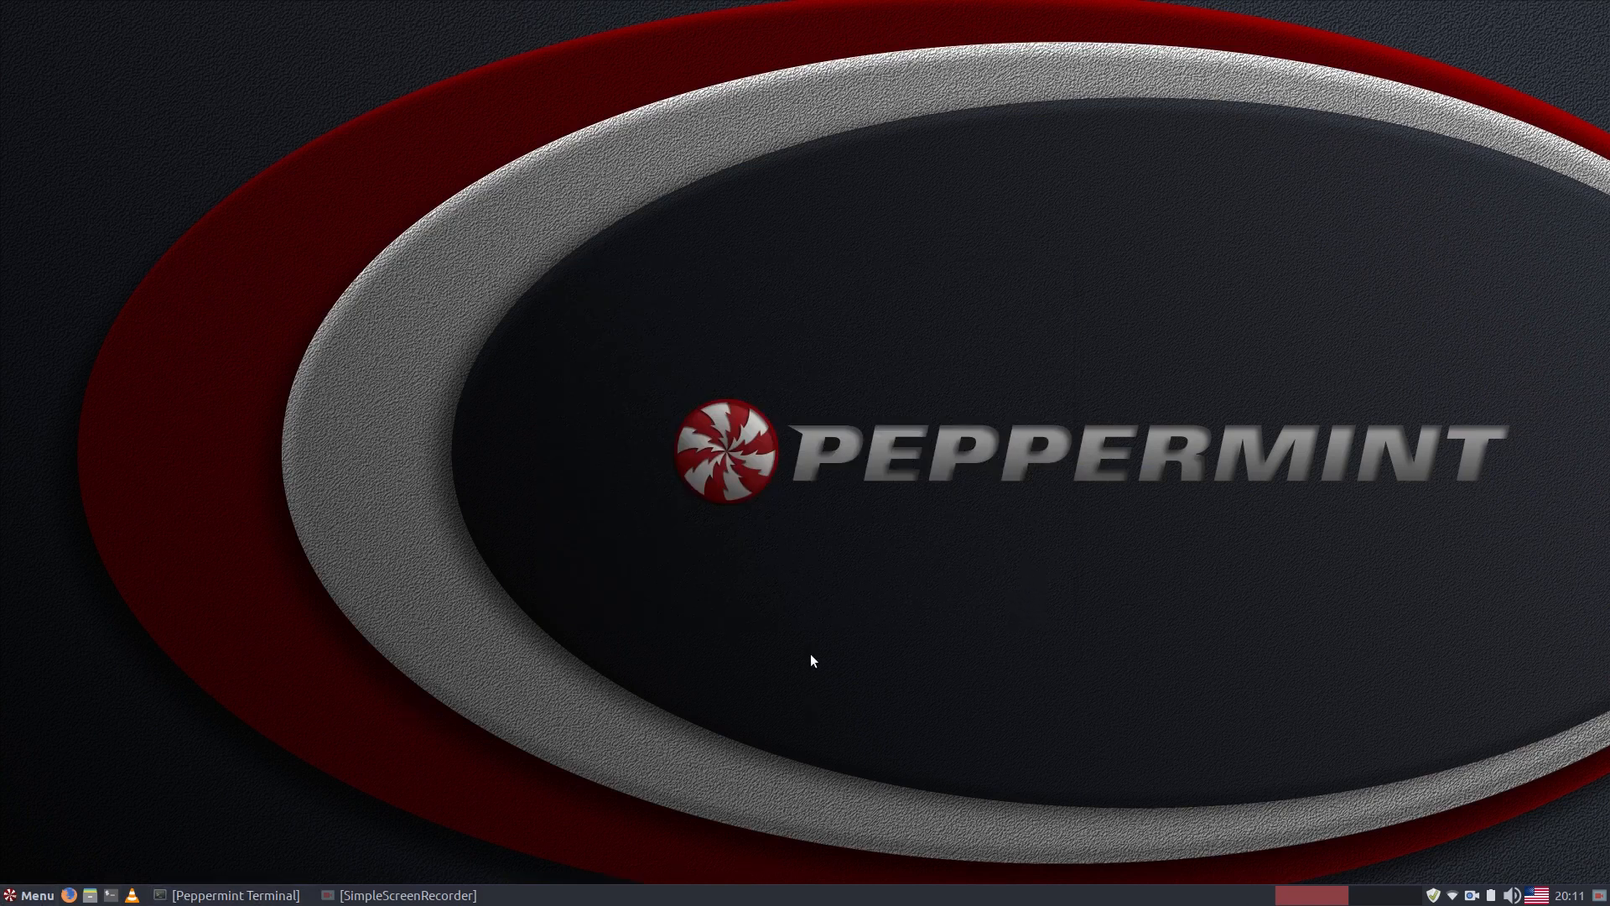
Scan the Settings menu tools, then launch Peppermint Settings Panel from Favorites
click(28, 894)
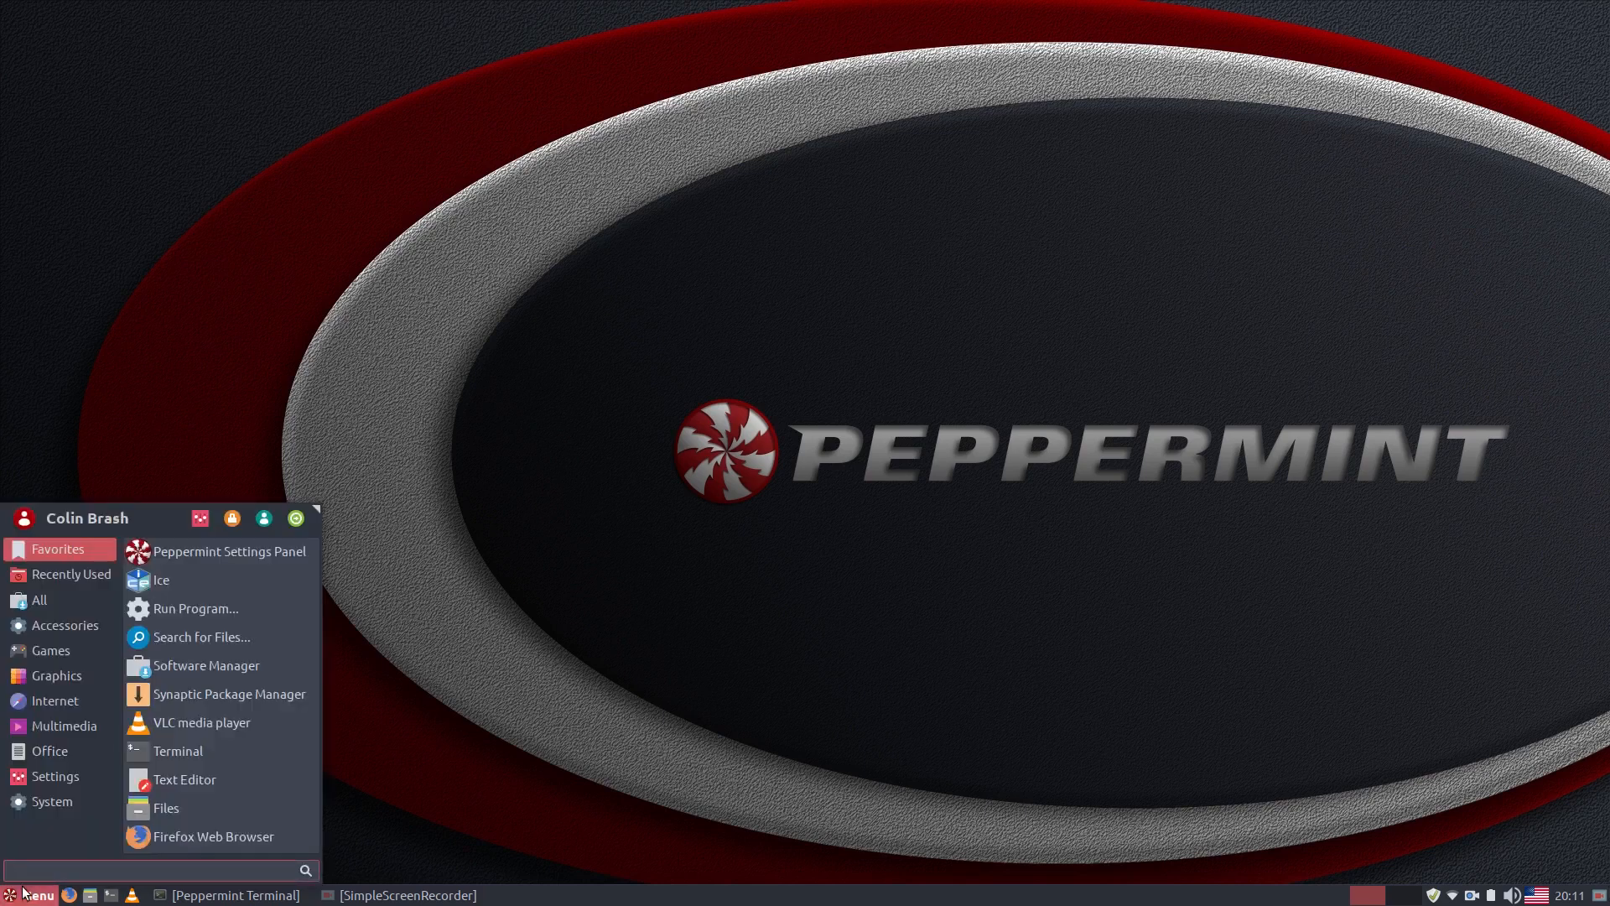
click(45, 768)
scroll(241, 782, down, 1)
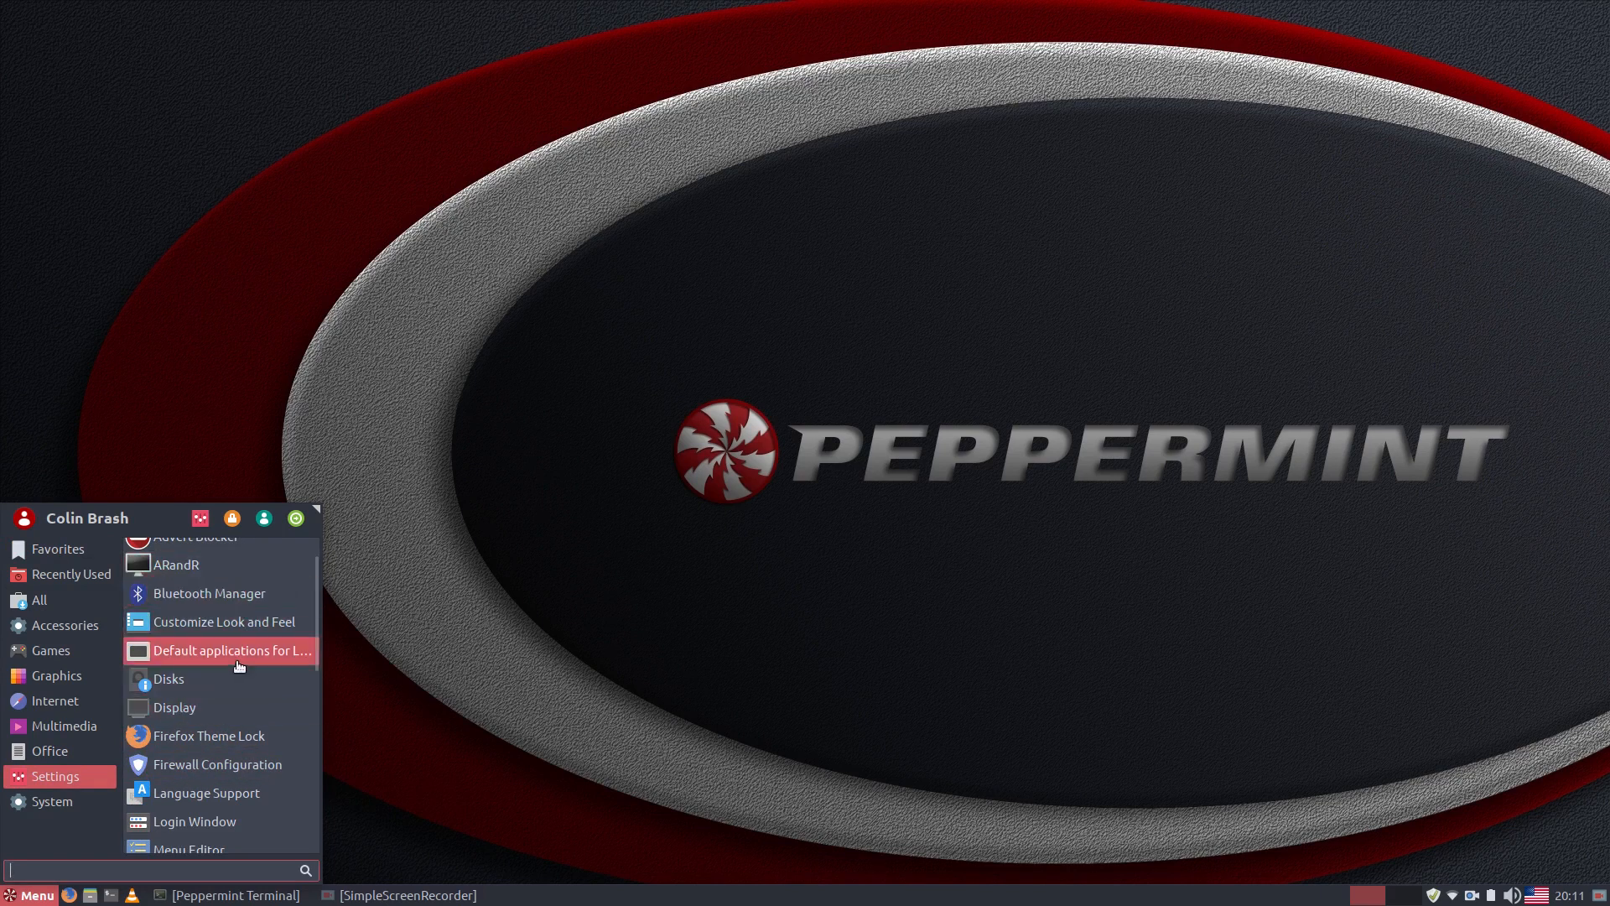
scroll(237, 659, up, 1)
click(17, 897)
click(17, 900)
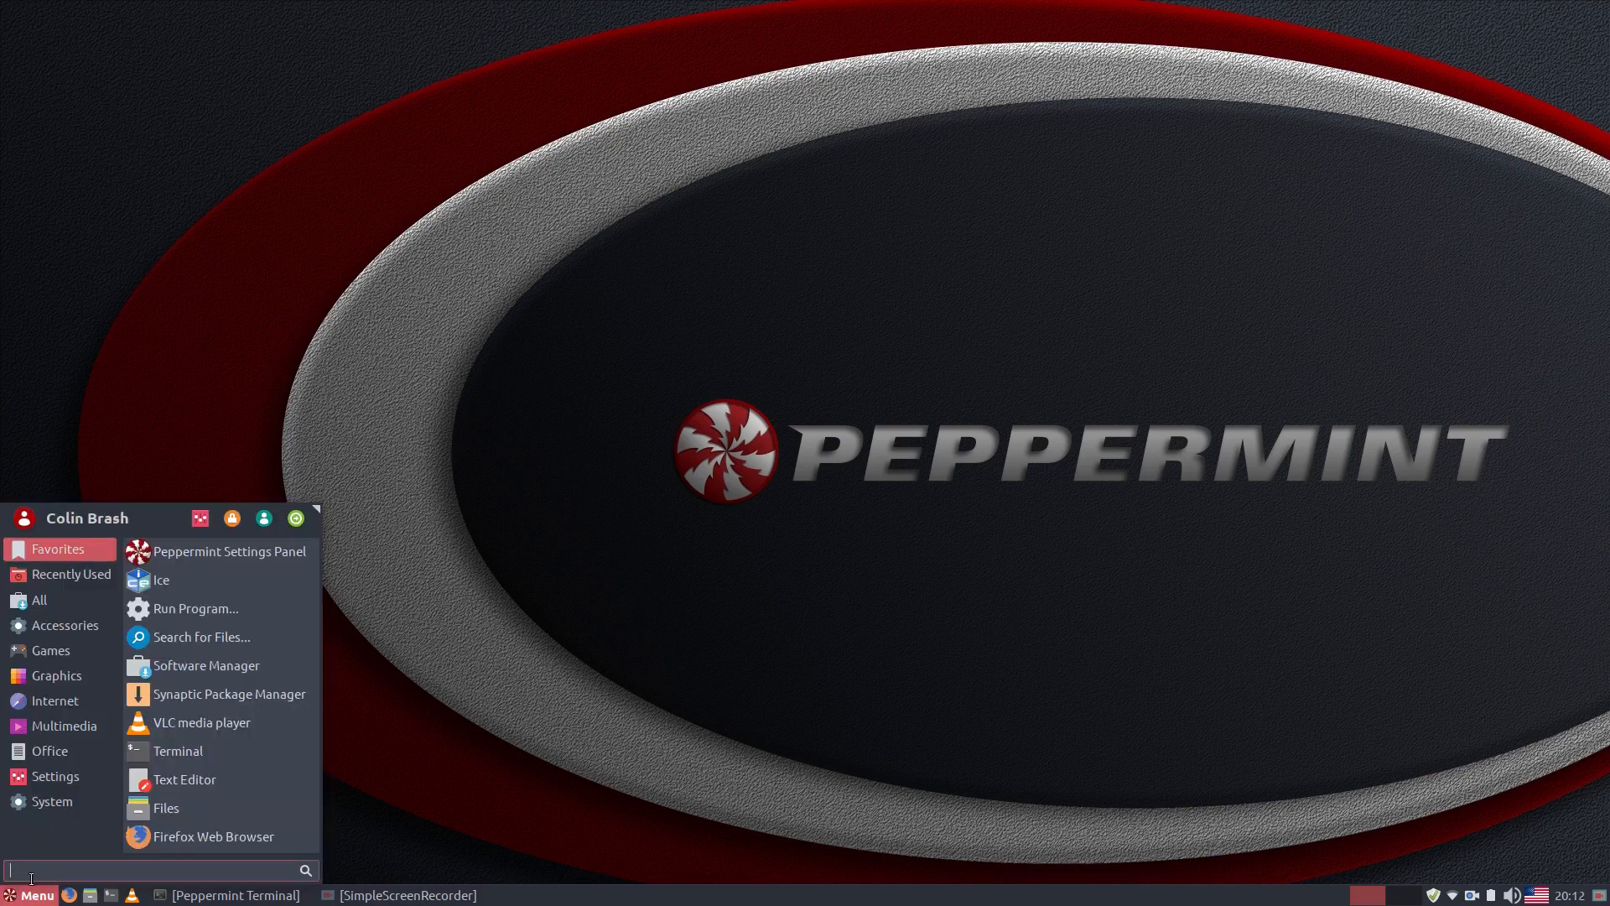
click(218, 551)
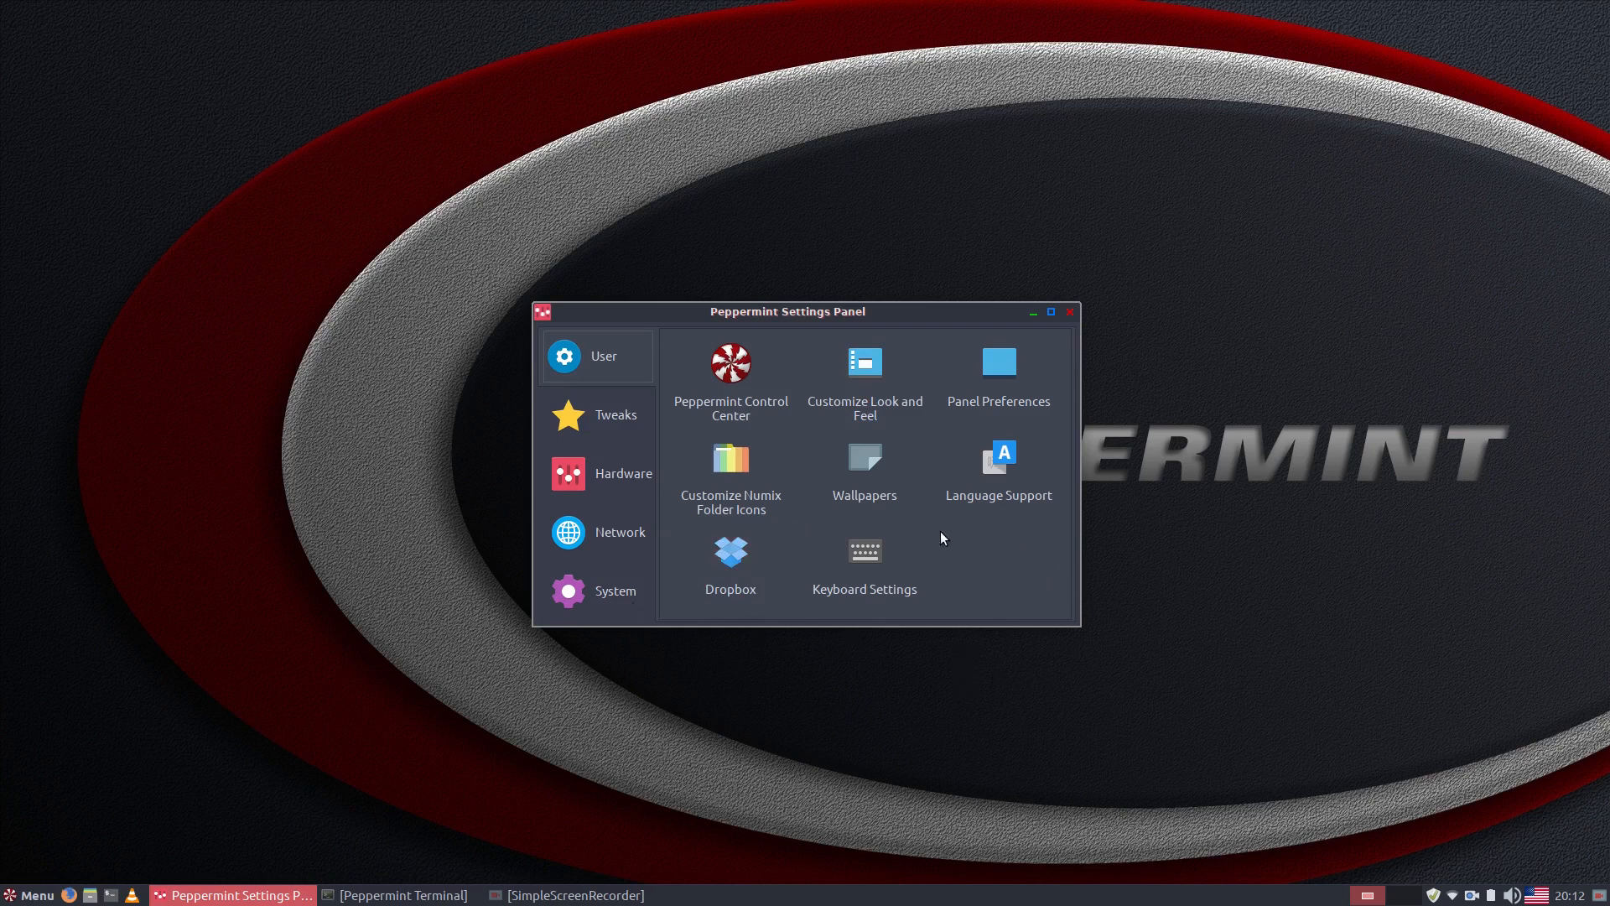
click(750, 373)
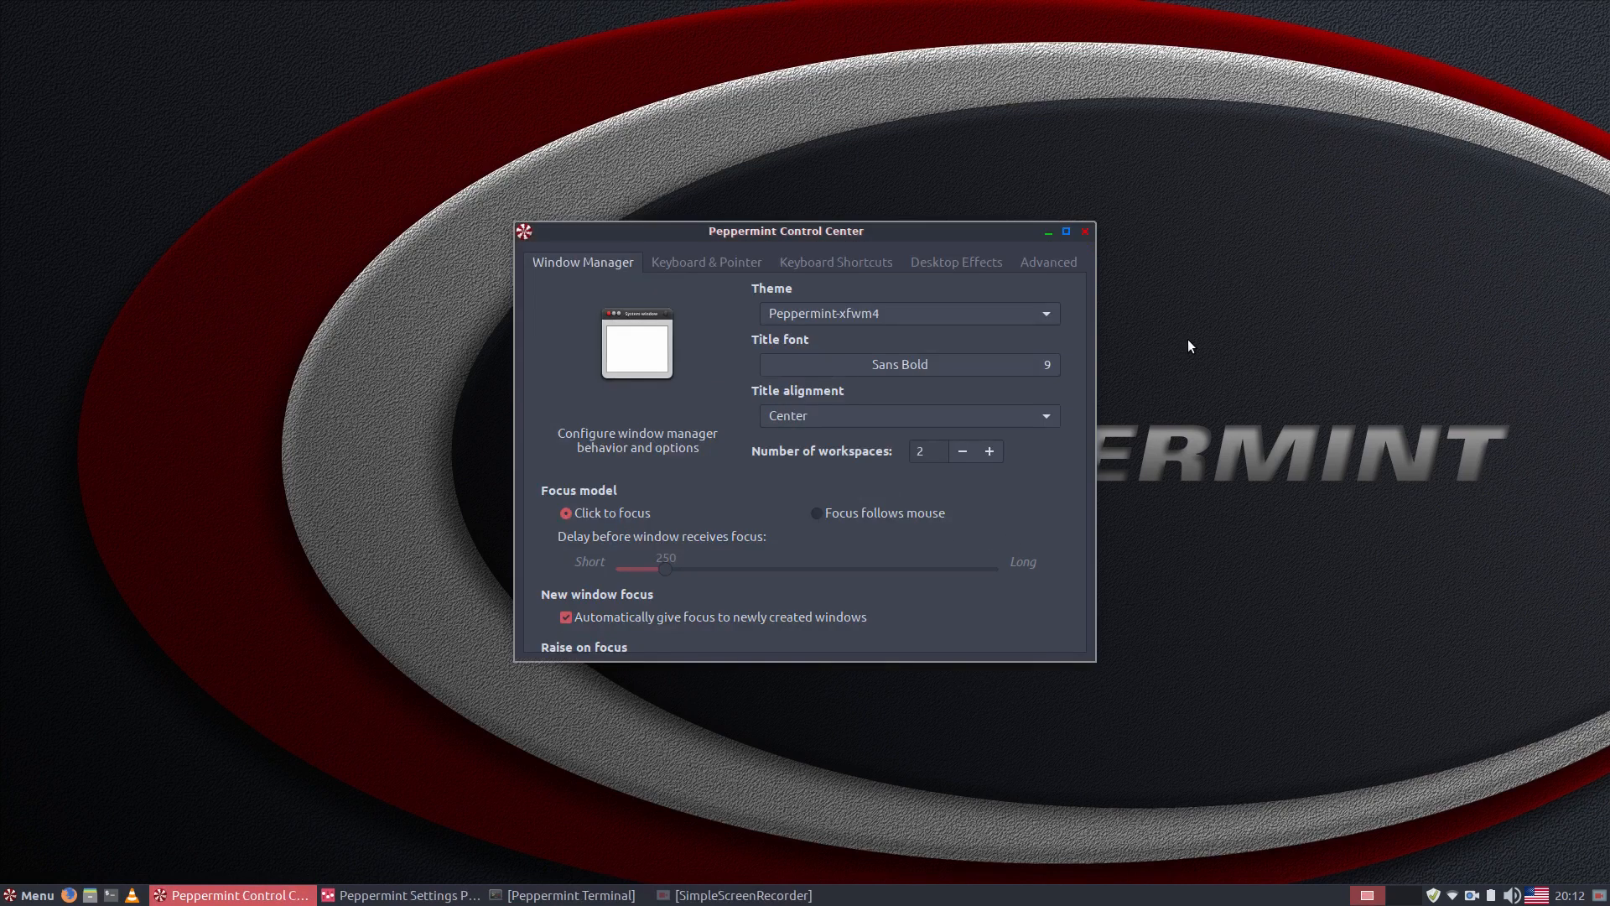
click(1008, 312)
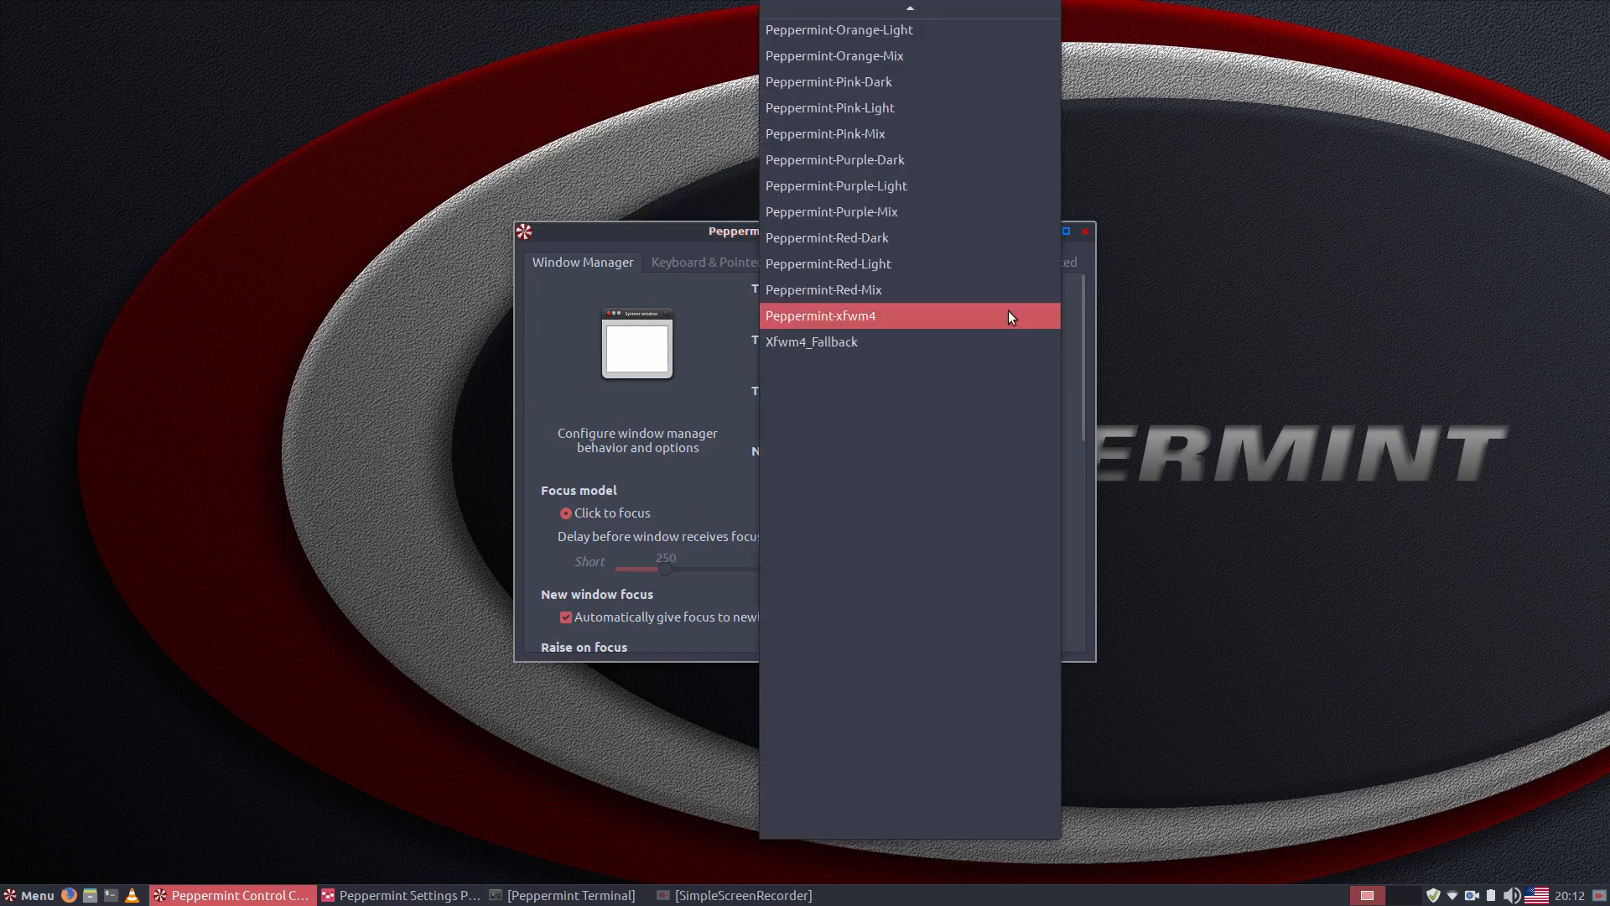
scroll(944, 220, up, 20)
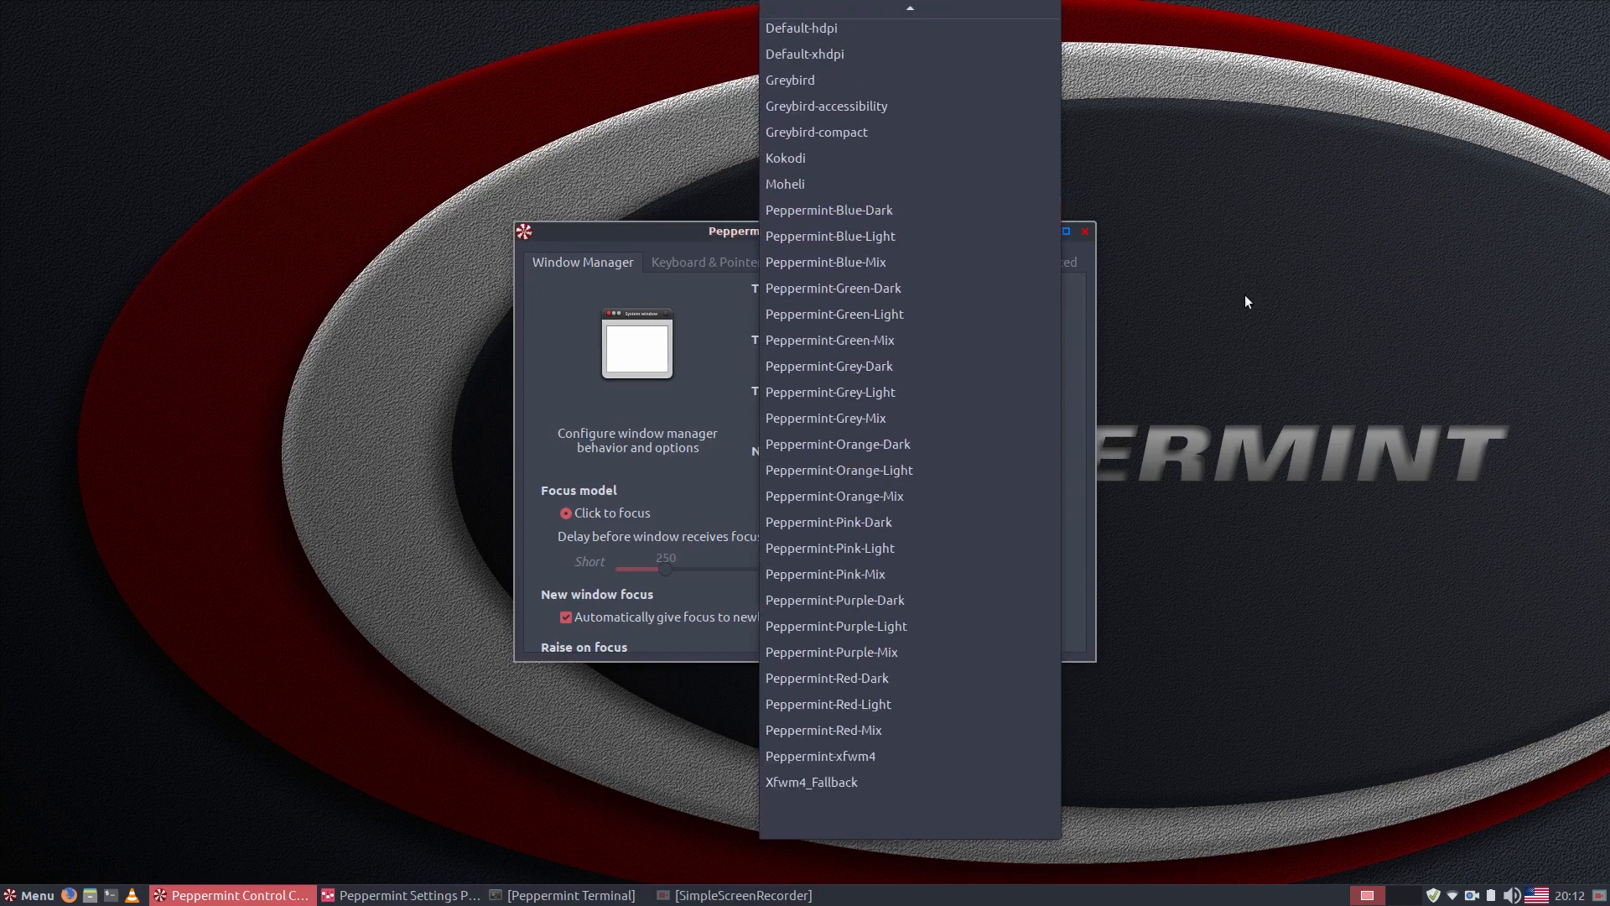
click(1432, 351)
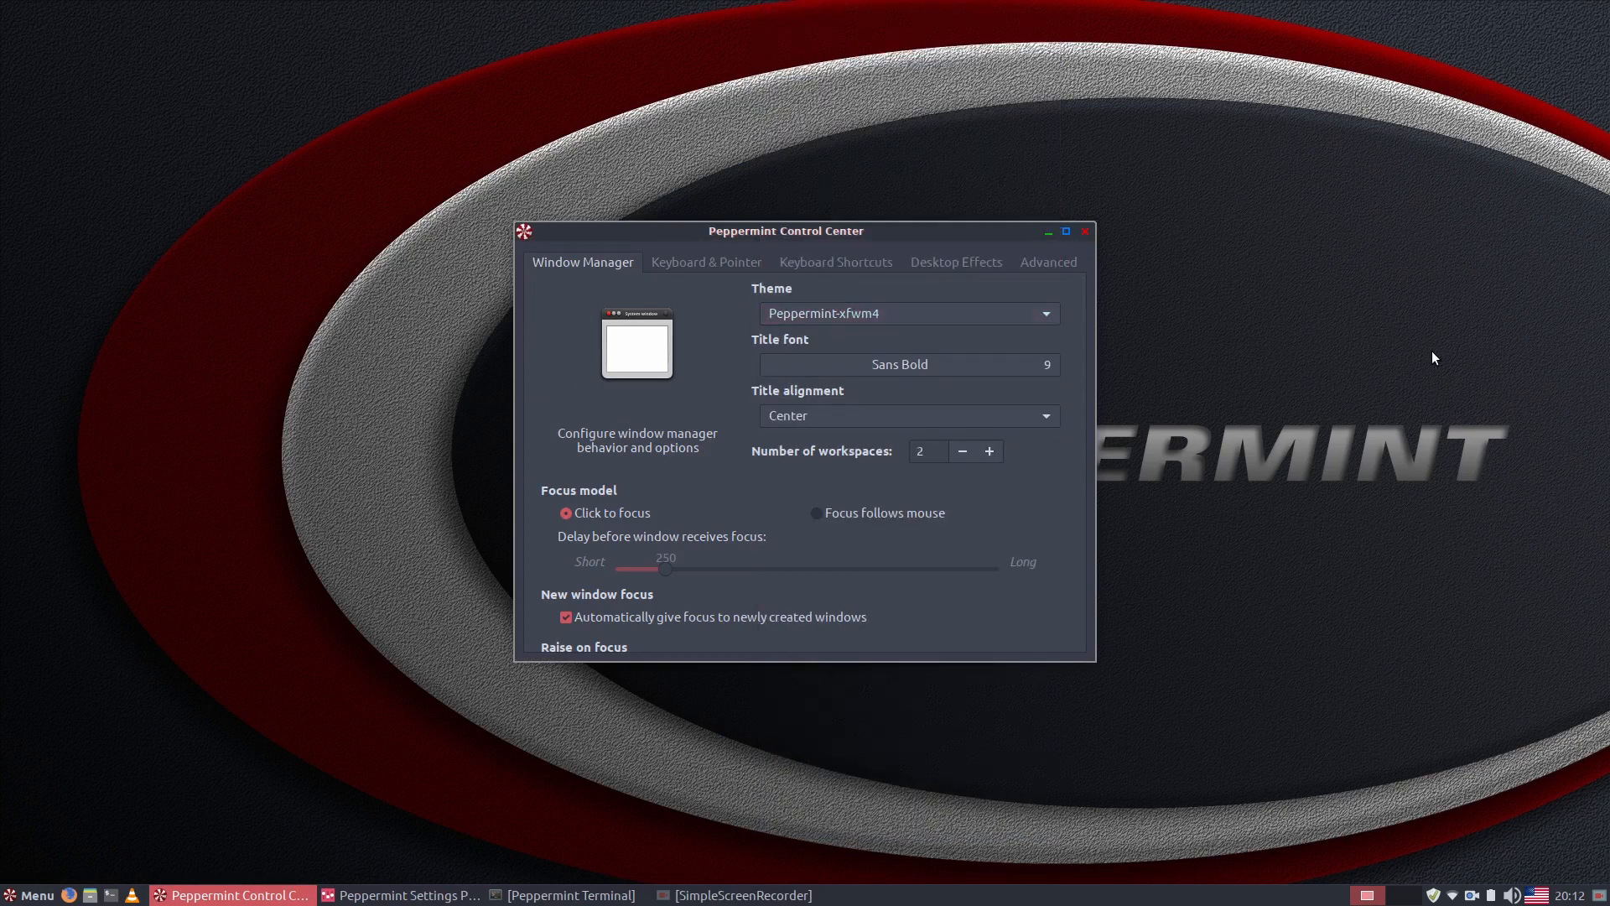
click(1042, 315)
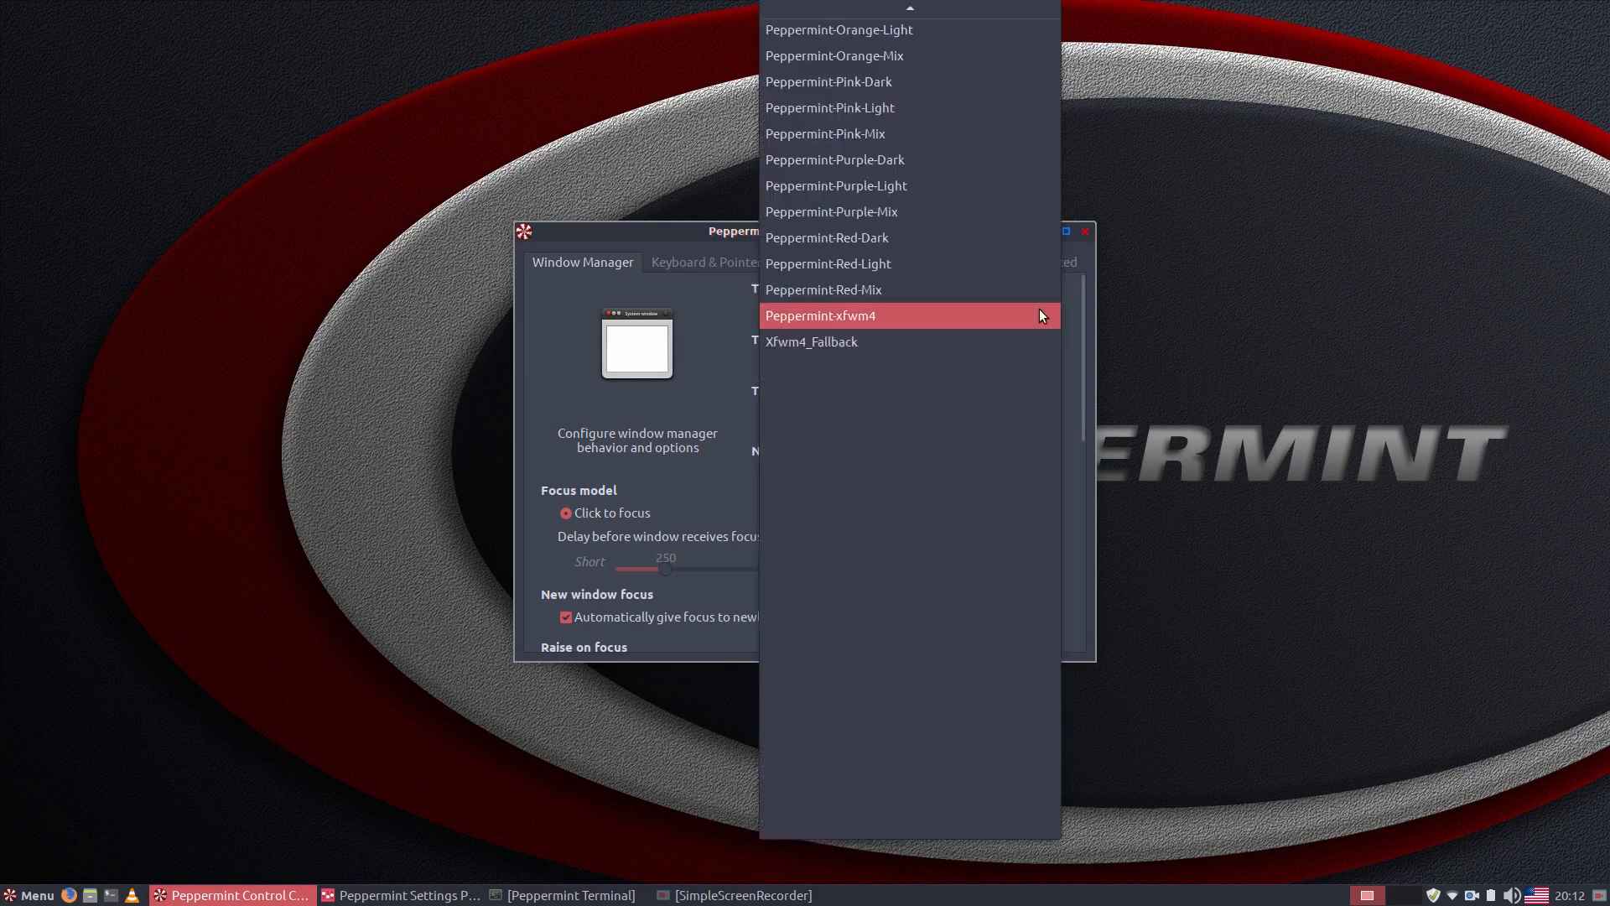
click(1359, 309)
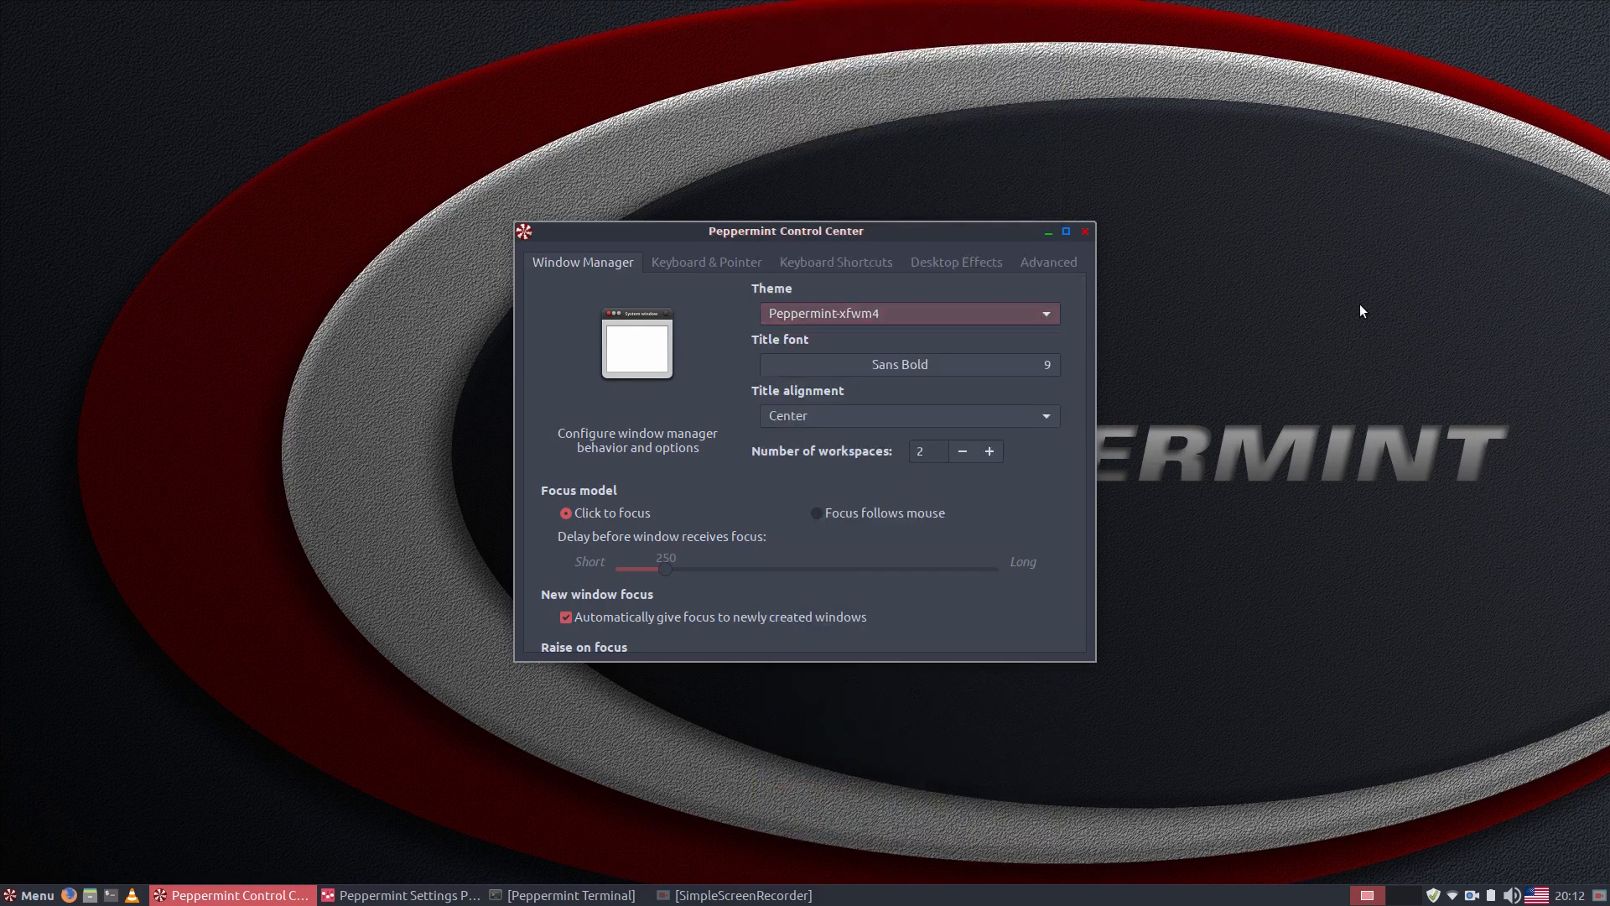
click(904, 311)
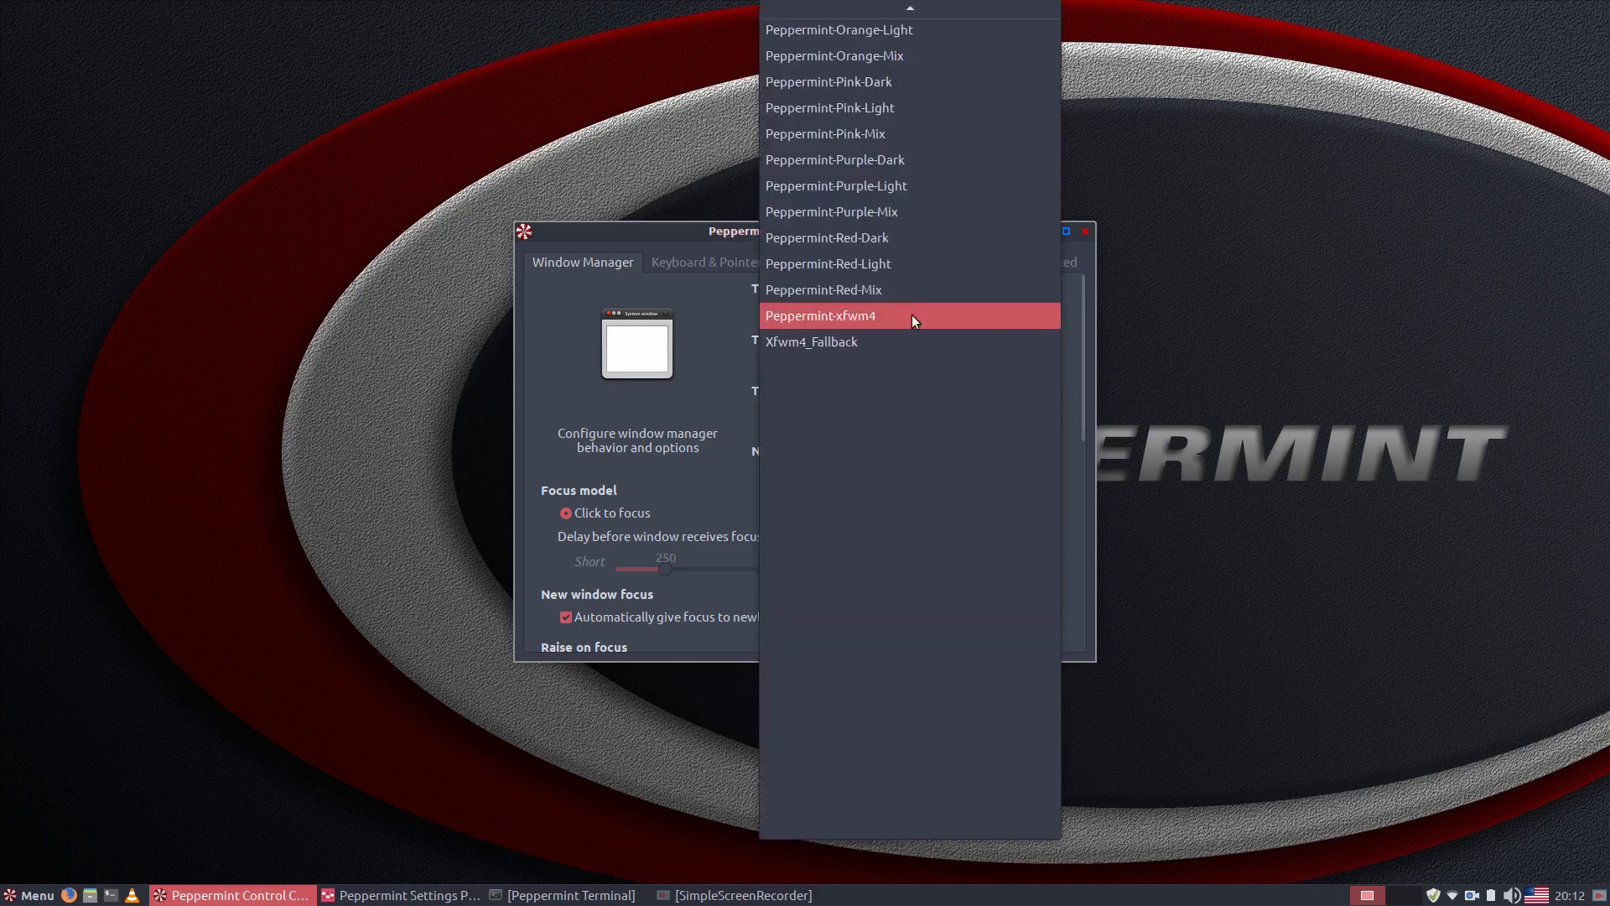
click(1281, 301)
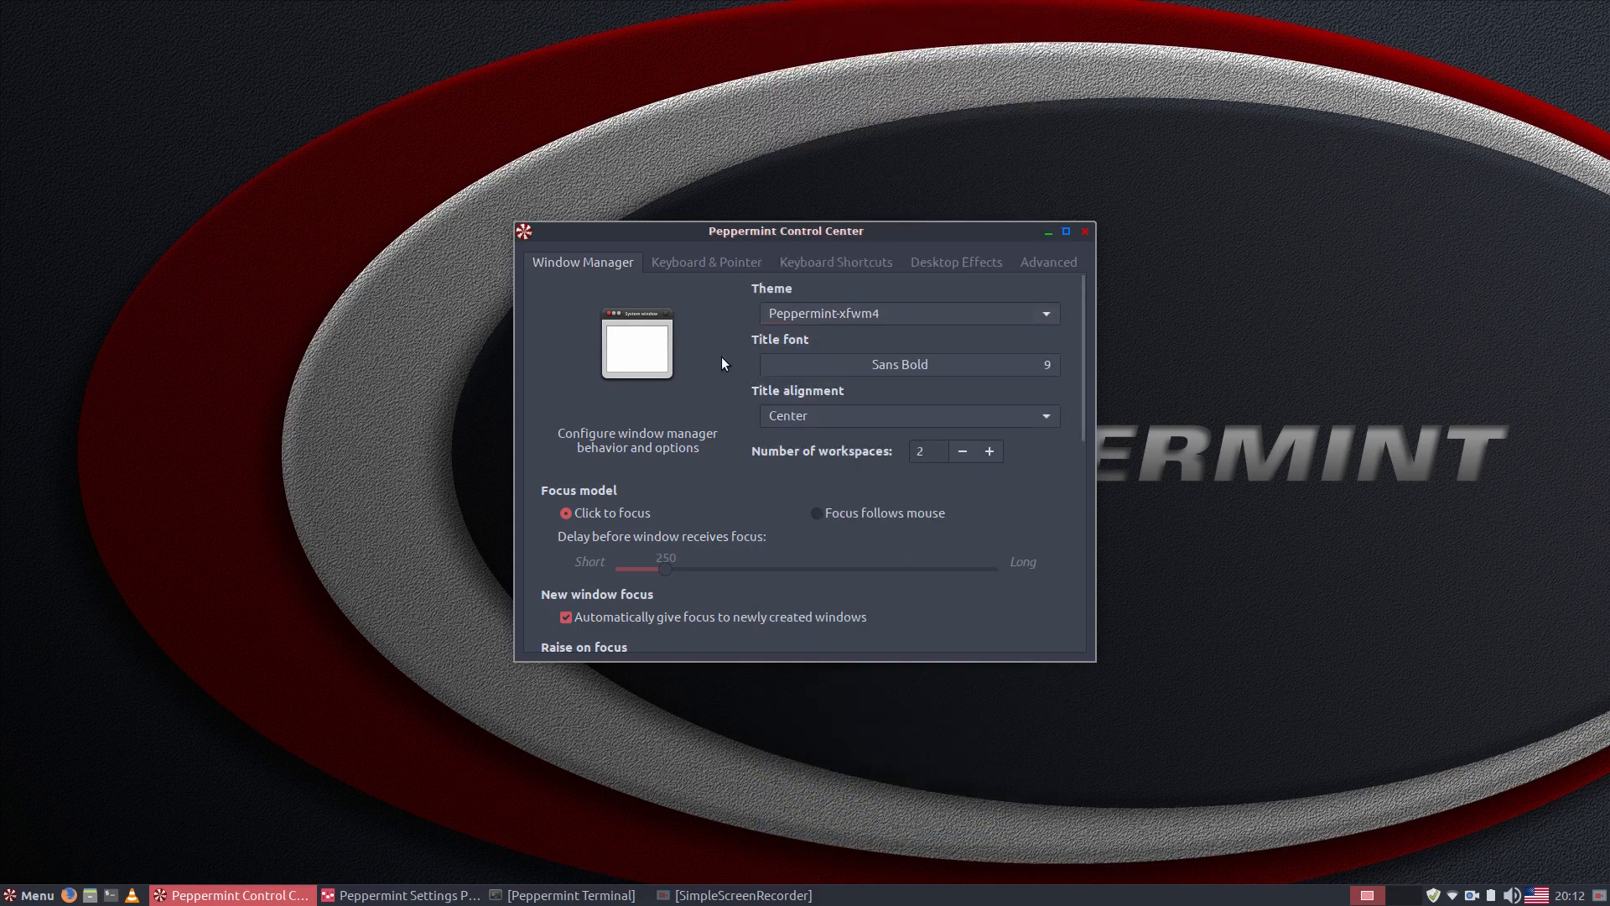
click(1086, 232)
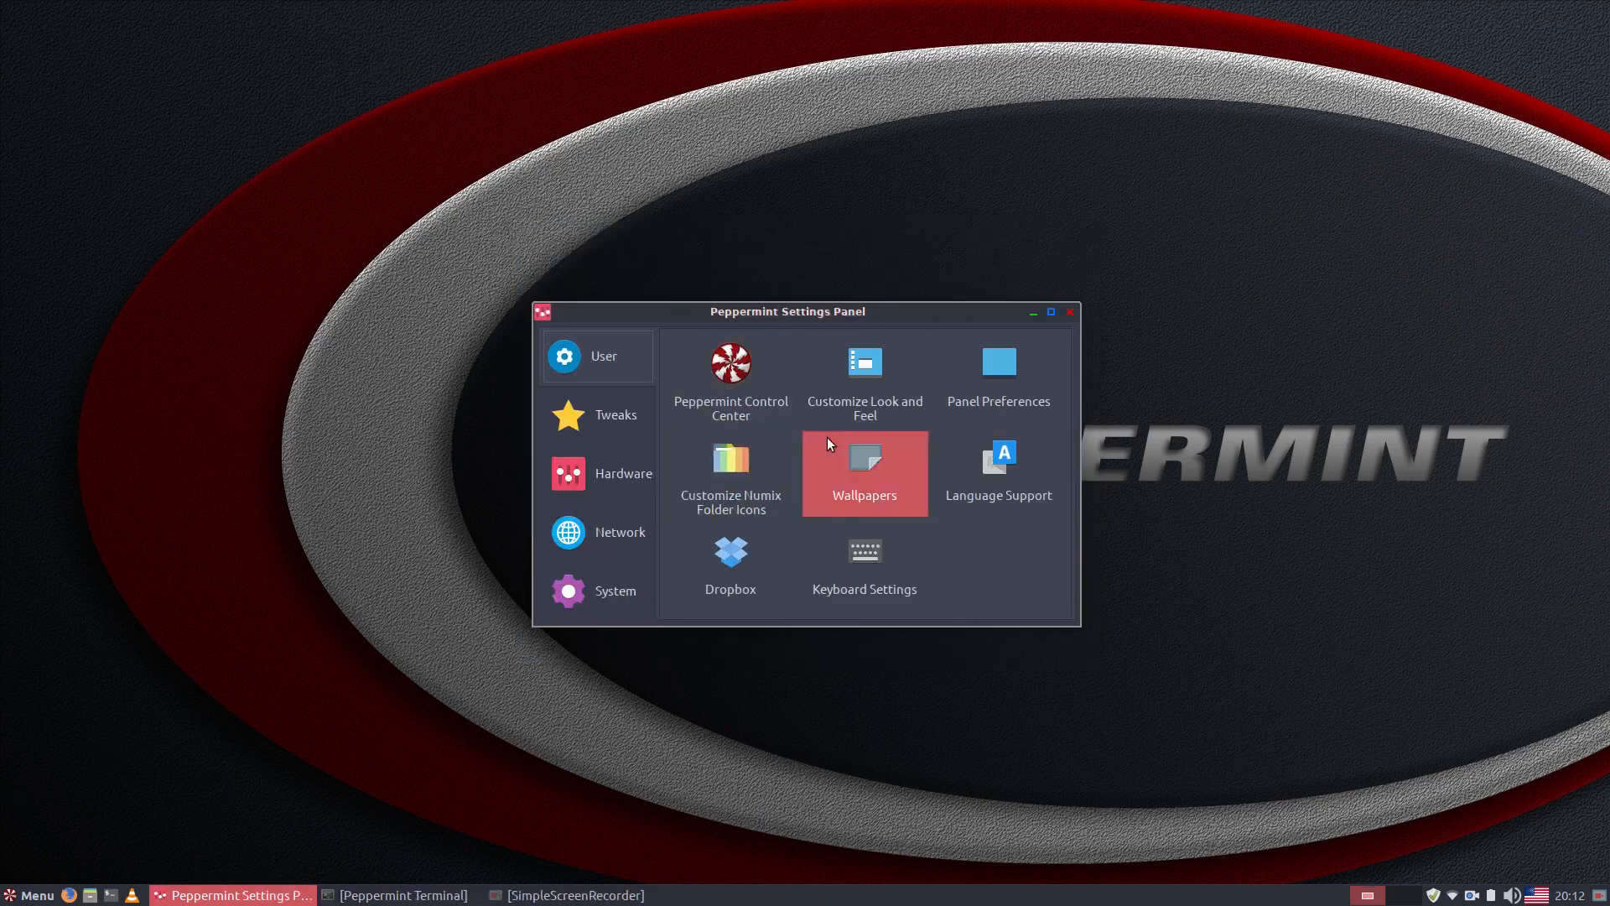
Preview Peppermint-Blue-Dark, Blue-Light, Blue-Mix and Red-Light widget styles, returning to Peppermint-Red-Dark
click(849, 369)
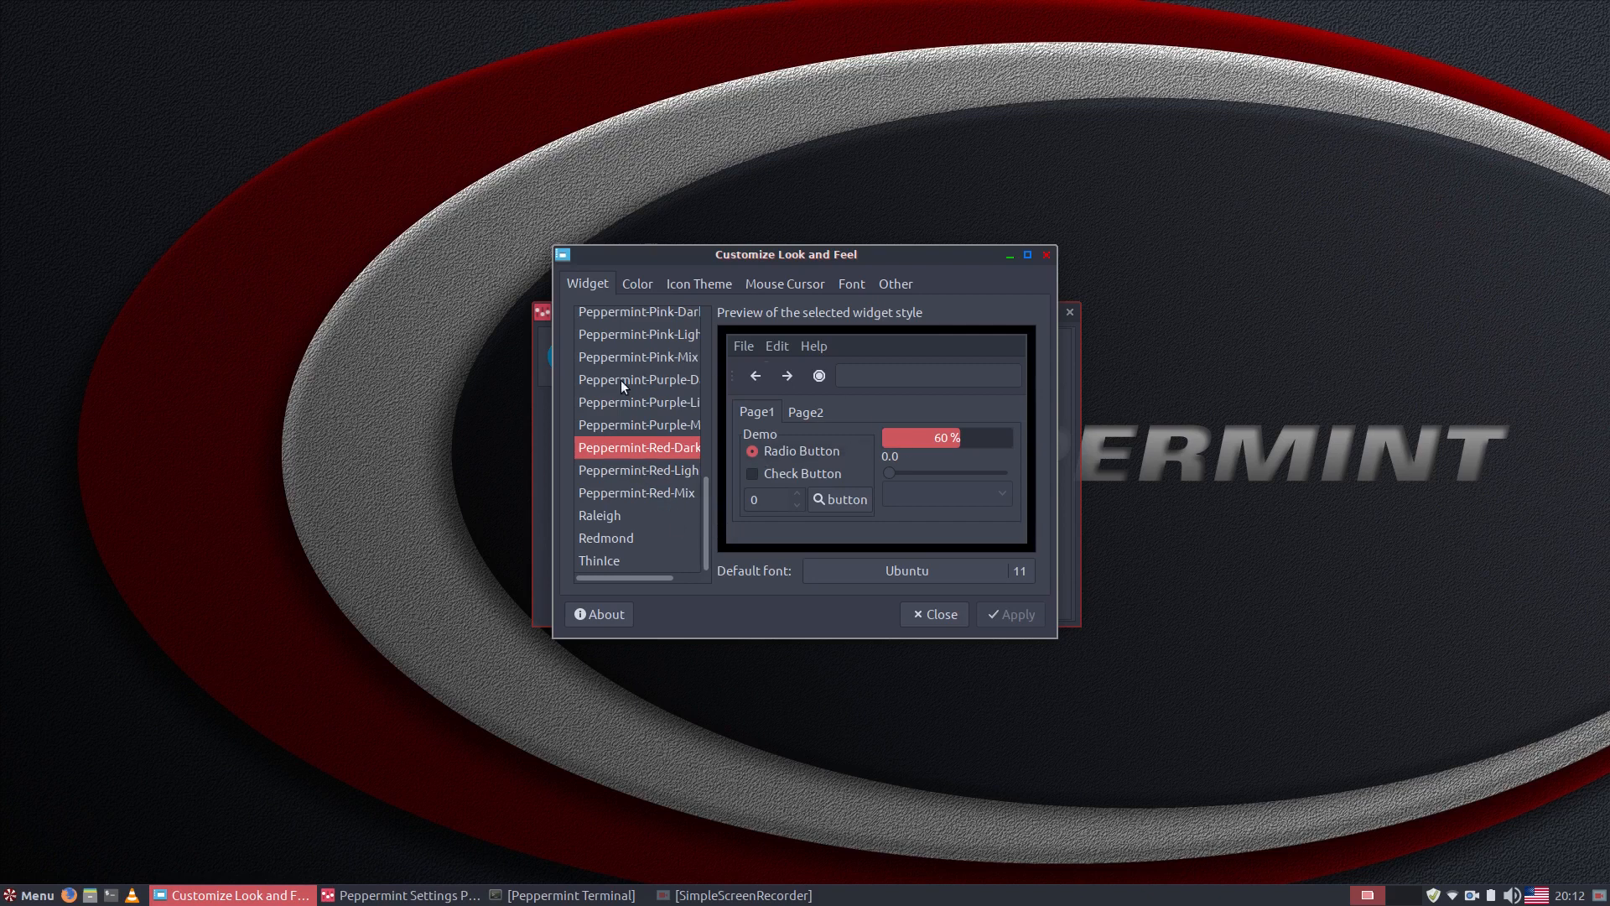
scroll(622, 384, up, 5)
scroll(619, 385, down, 1)
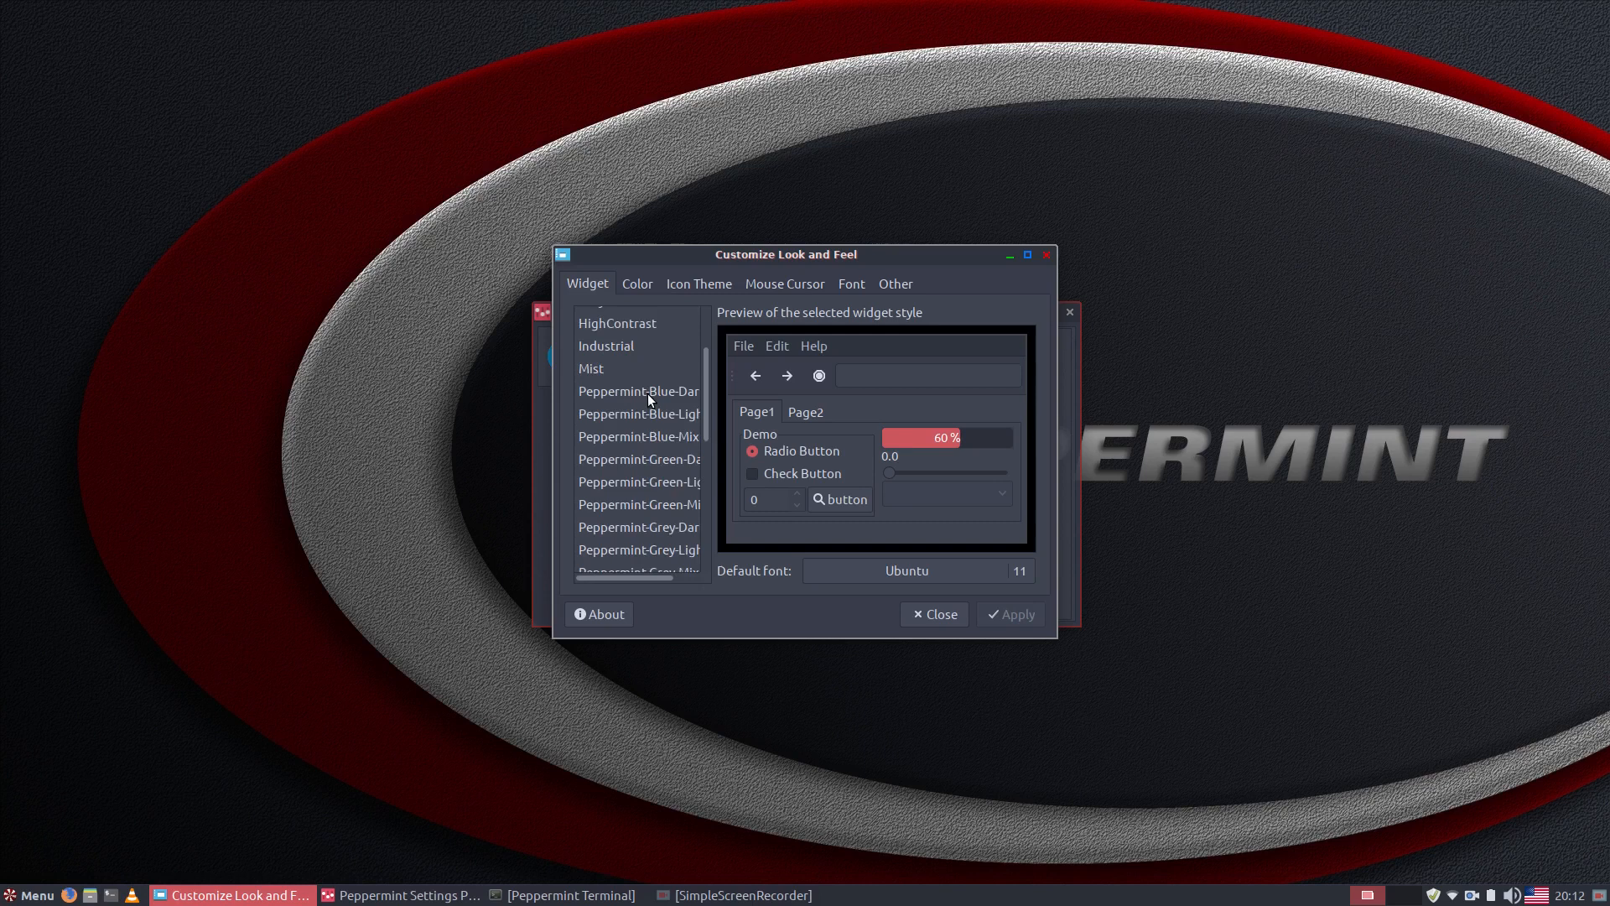
click(647, 391)
click(642, 420)
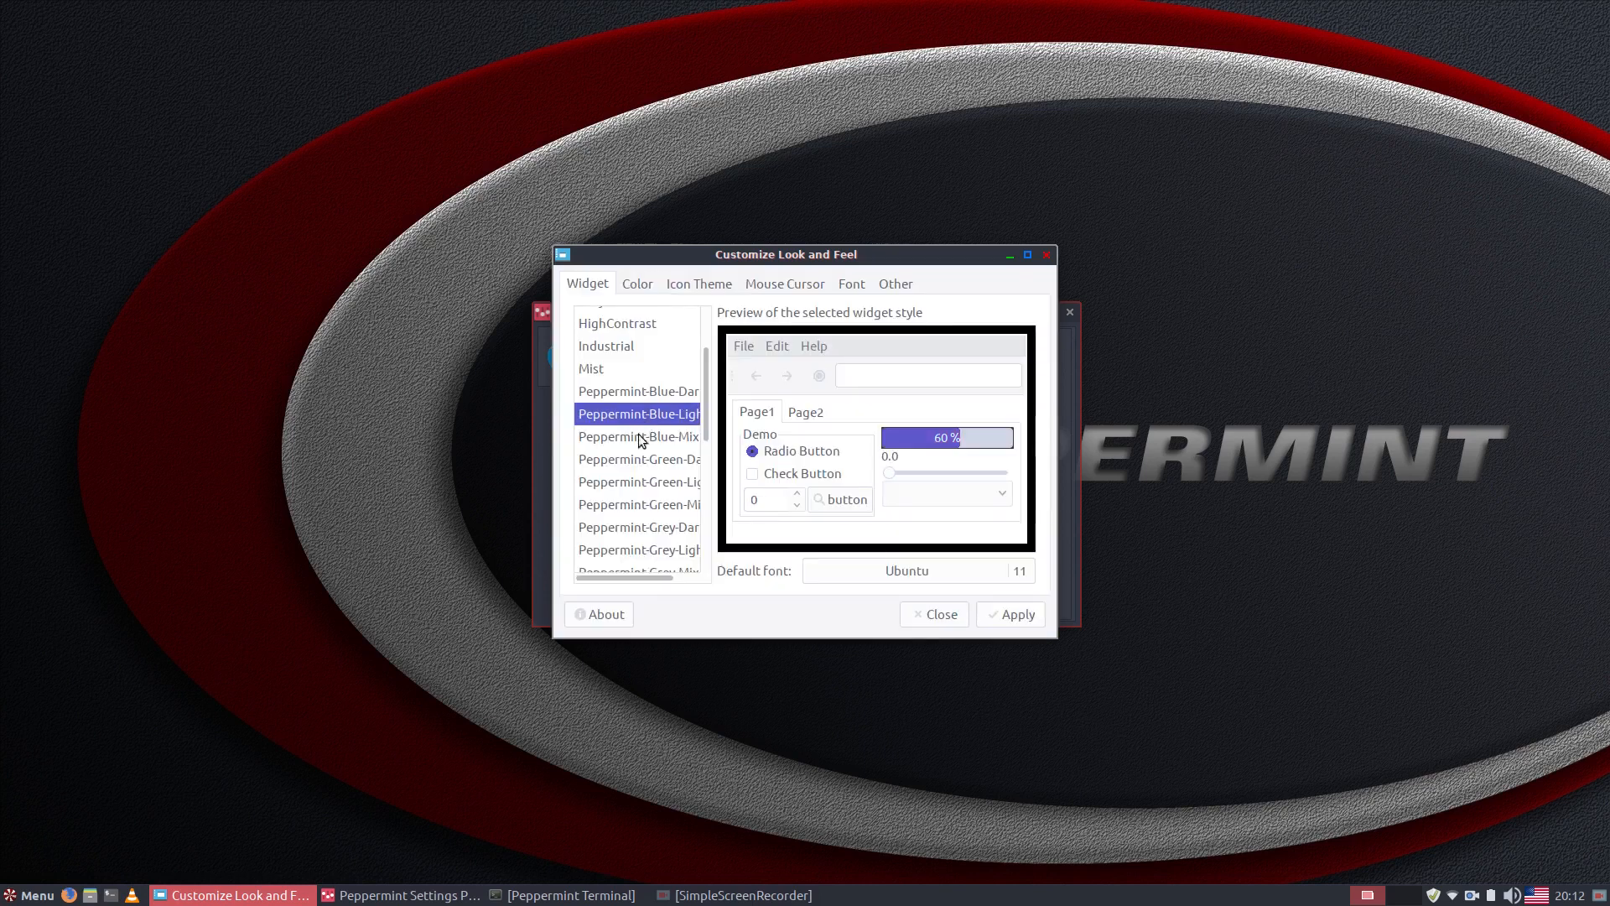
click(635, 443)
scroll(639, 454, down, 5)
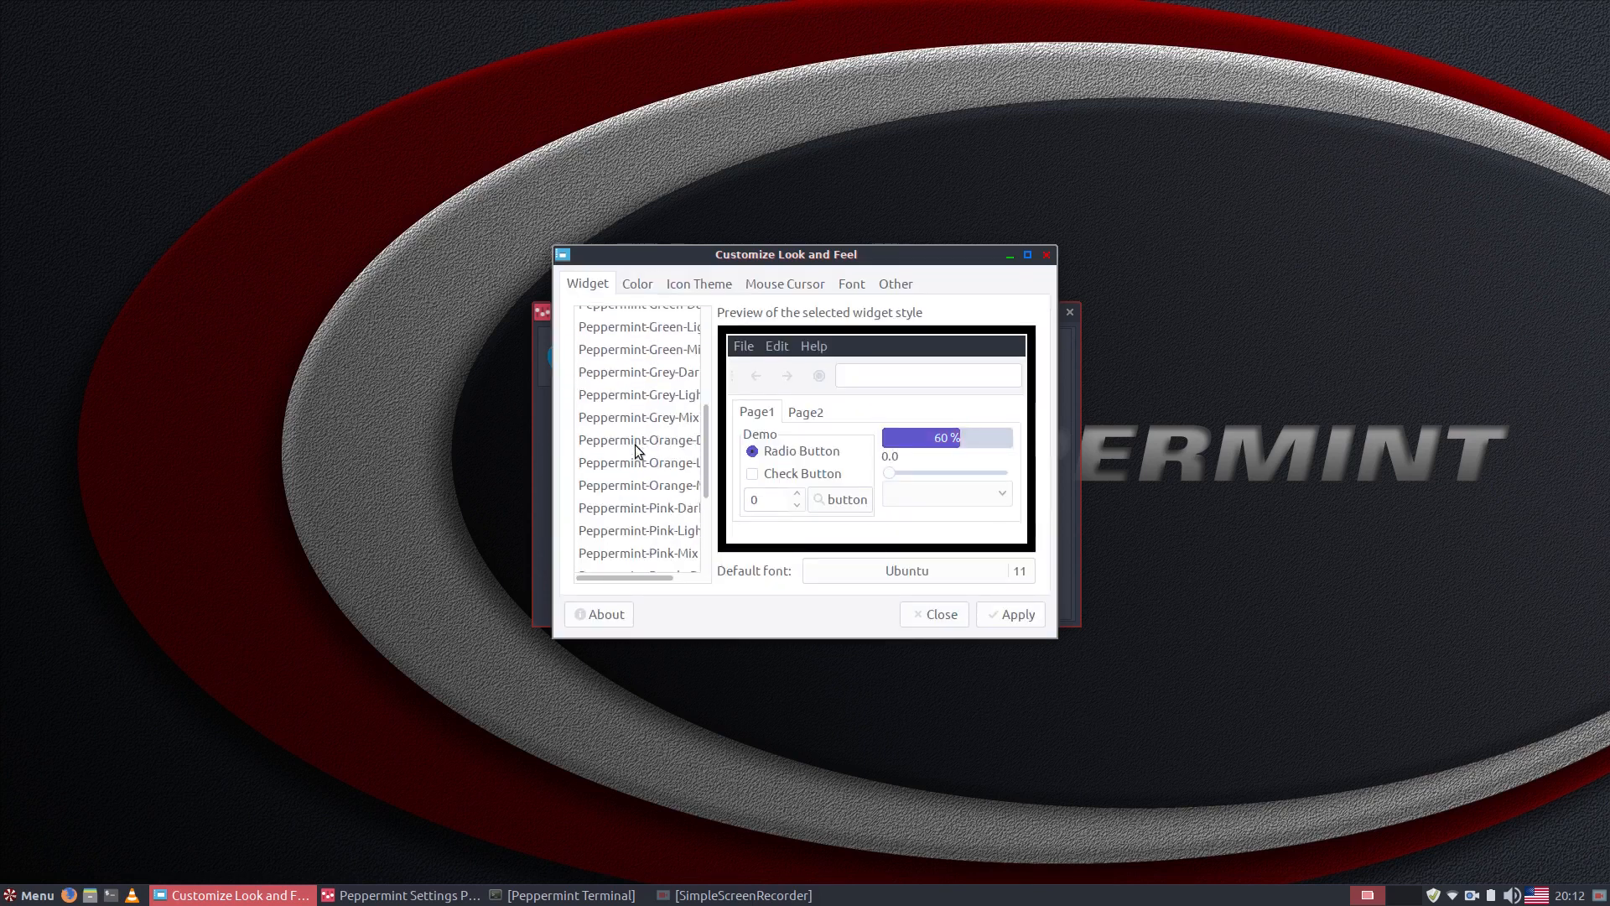
click(629, 458)
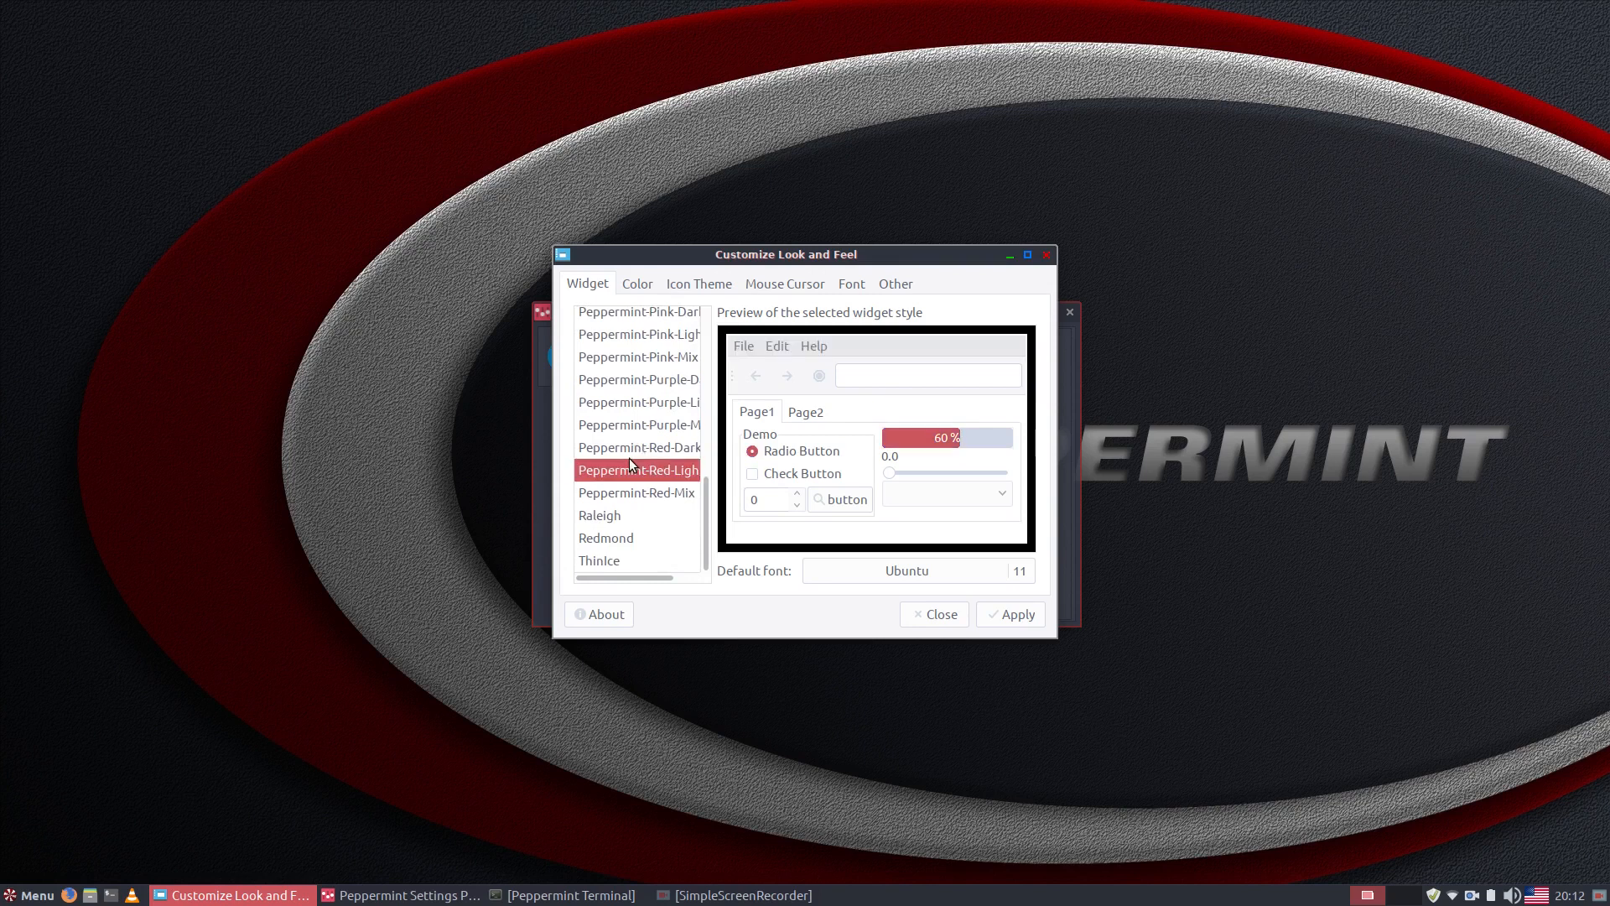
click(627, 444)
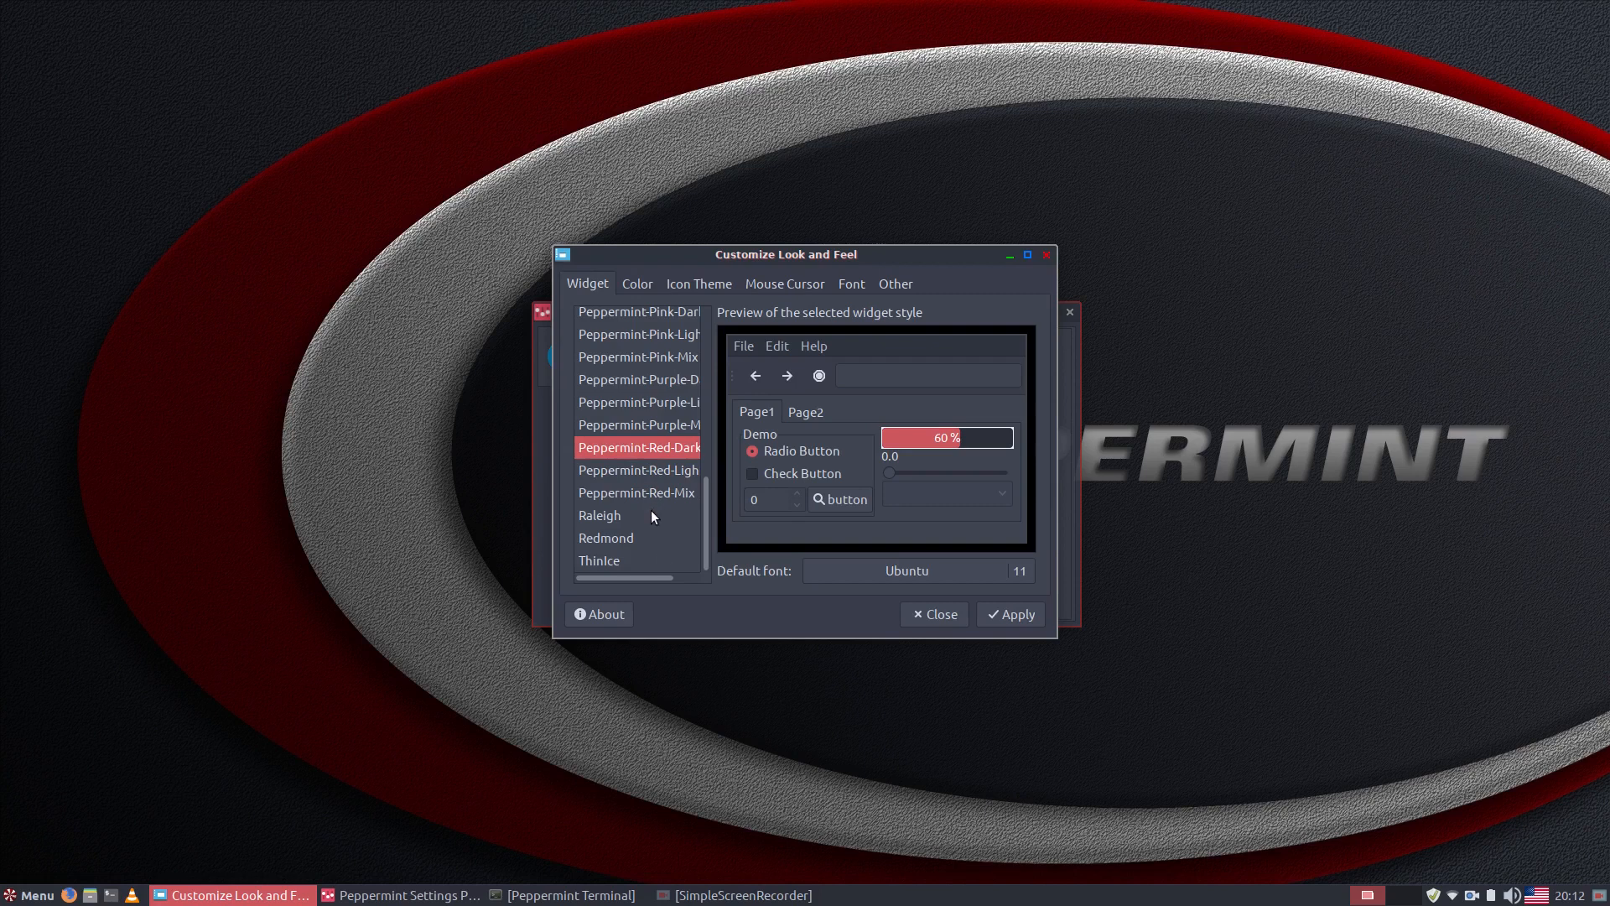
Scroll through the widget style list, leaving Peppermint-Red-Dark selected
scroll(622, 390, up, 10)
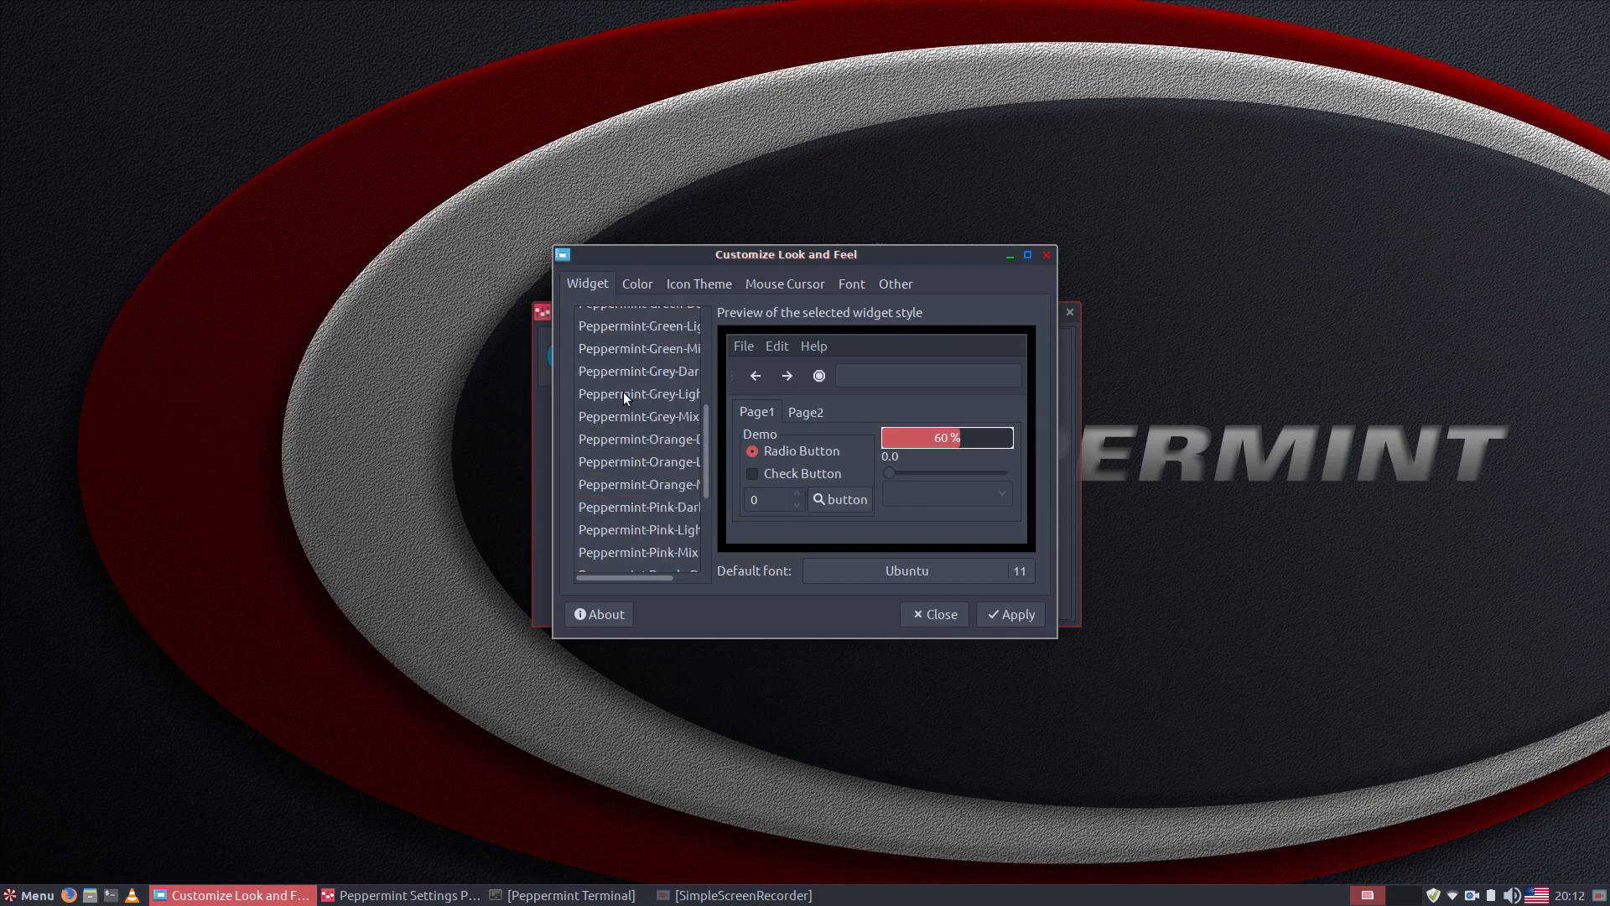
scroll(622, 391, down, 10)
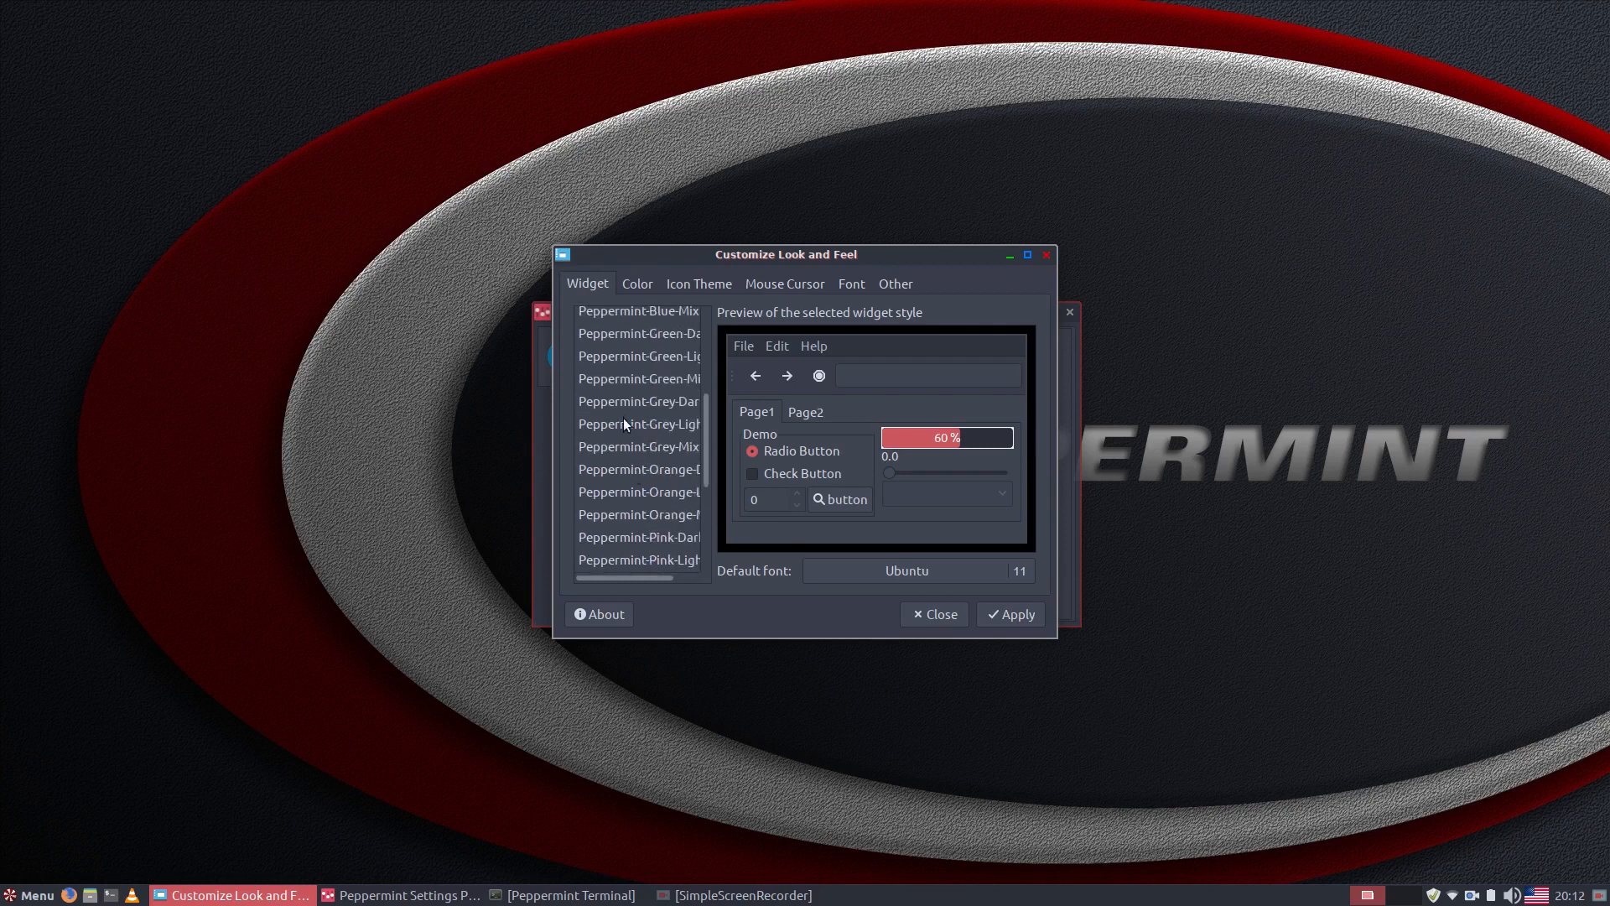
scroll(639, 425, down, 3)
scroll(640, 425, up, 2)
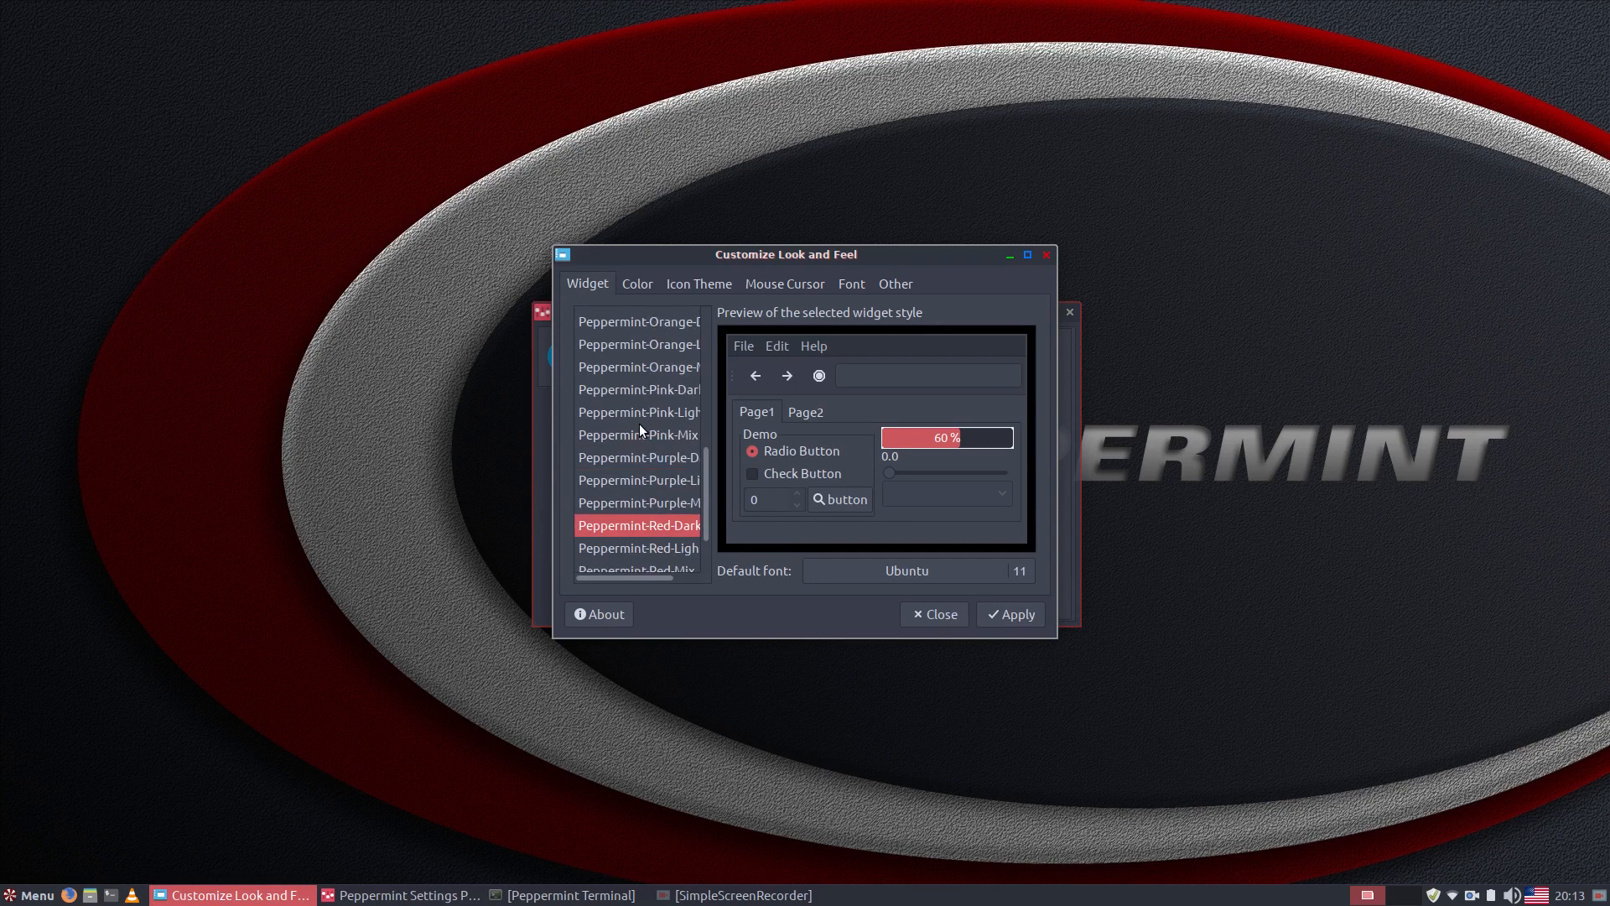
scroll(669, 419, up, 6)
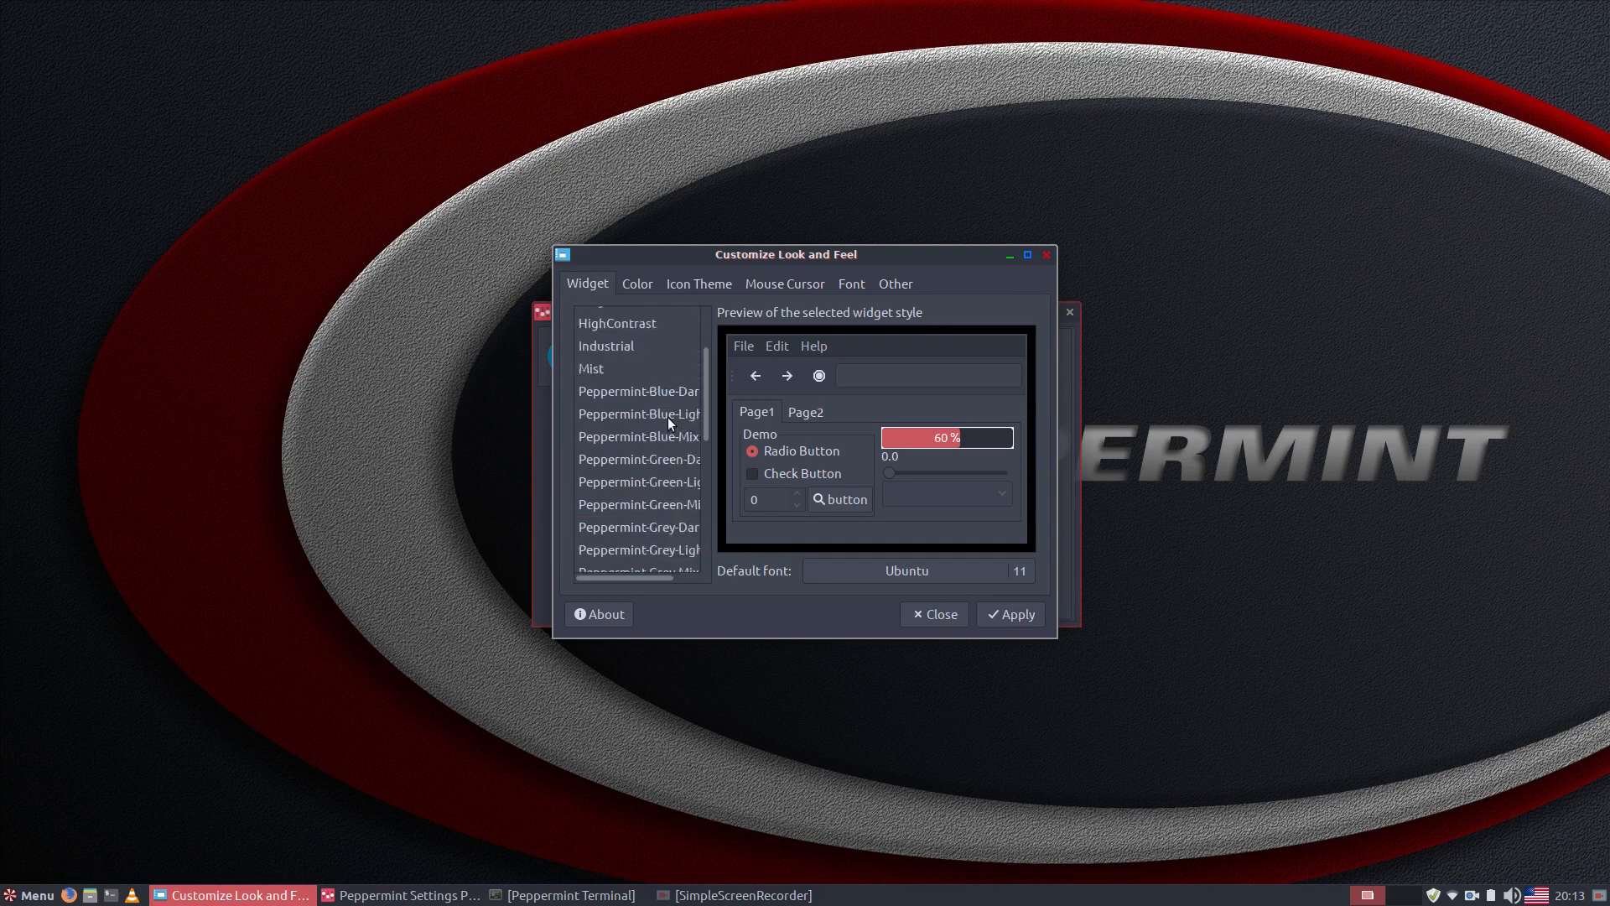
scroll(670, 423, down, 4)
scroll(671, 426, up, 3)
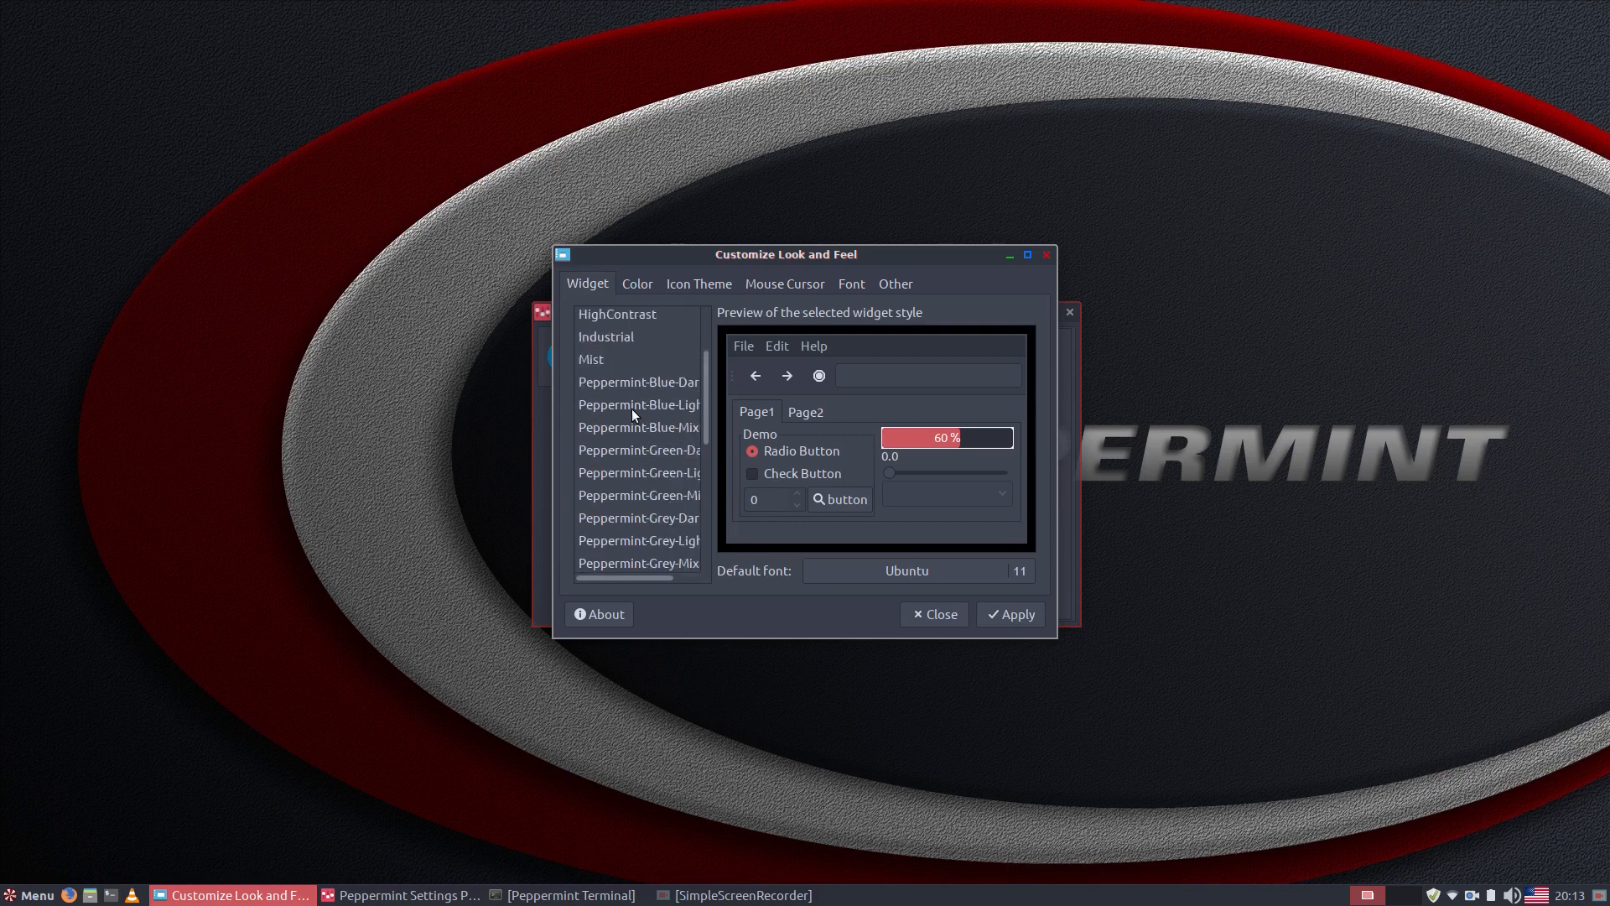
scroll(638, 416, down, 8)
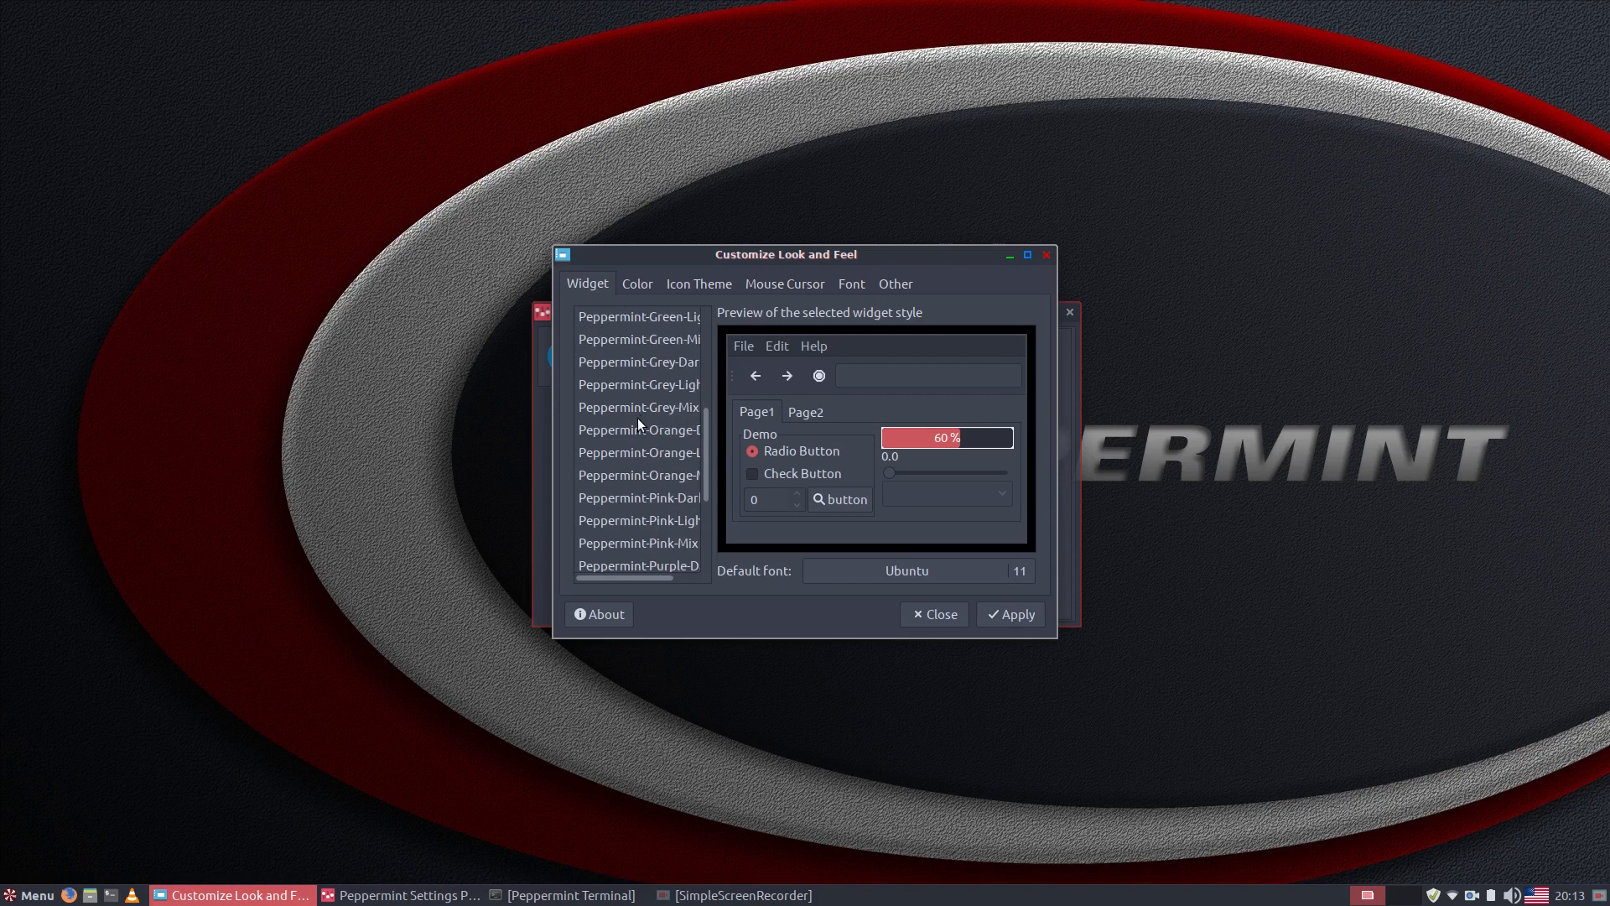
scroll(646, 436, down, 1)
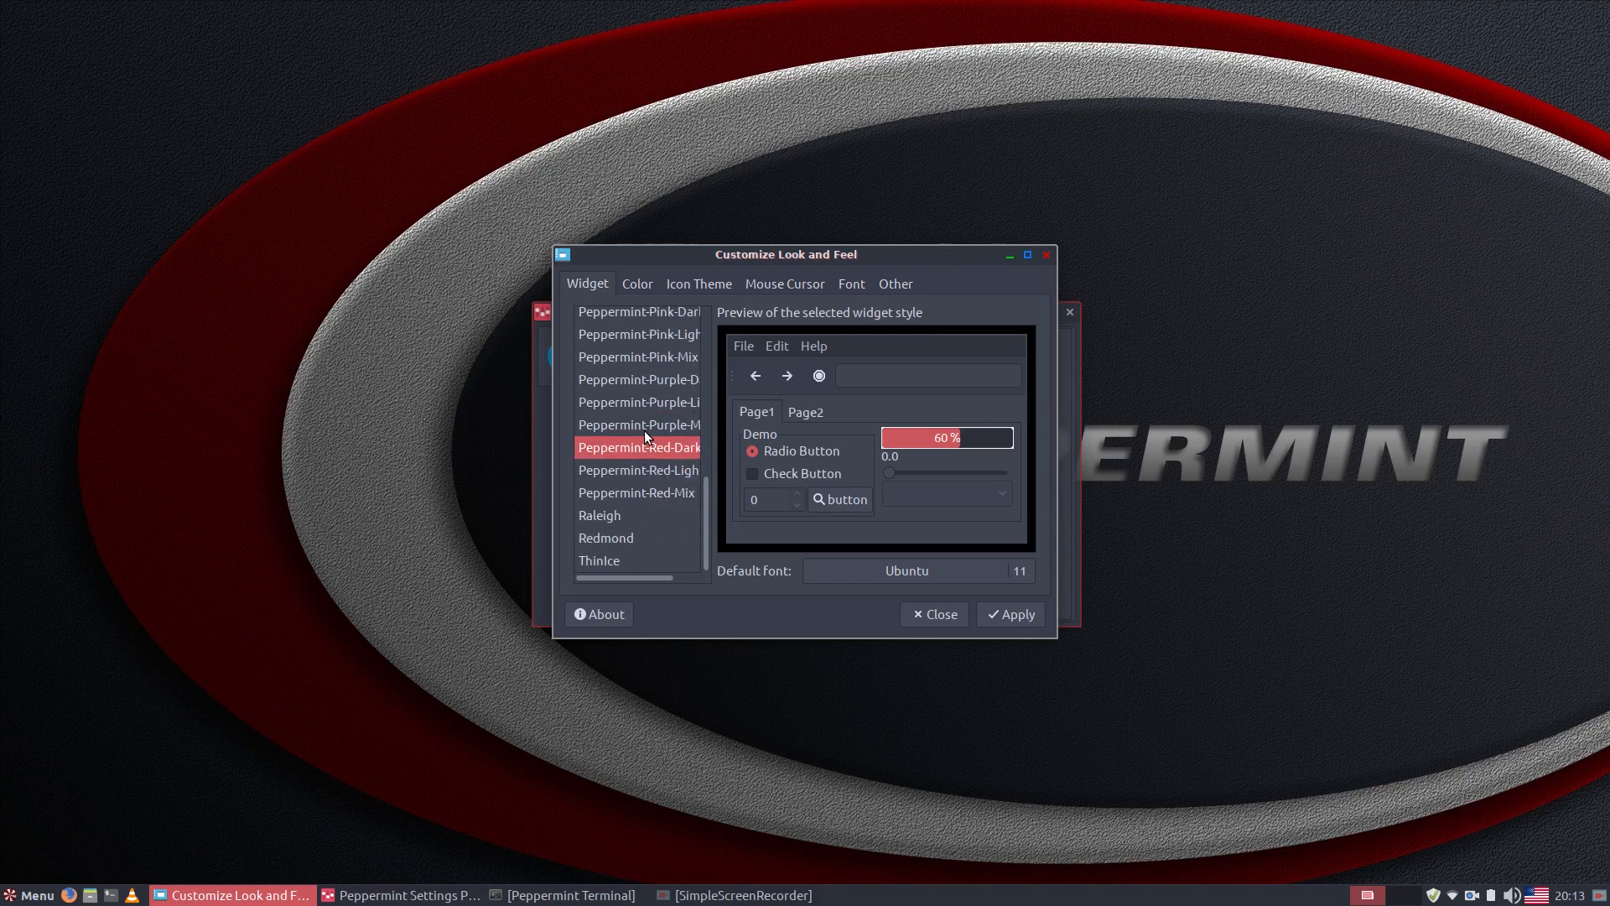
Preview Peppermix, Peppermix-Blue, -Brown and -Green icon themes, then keep Pepirus-Dark
click(668, 286)
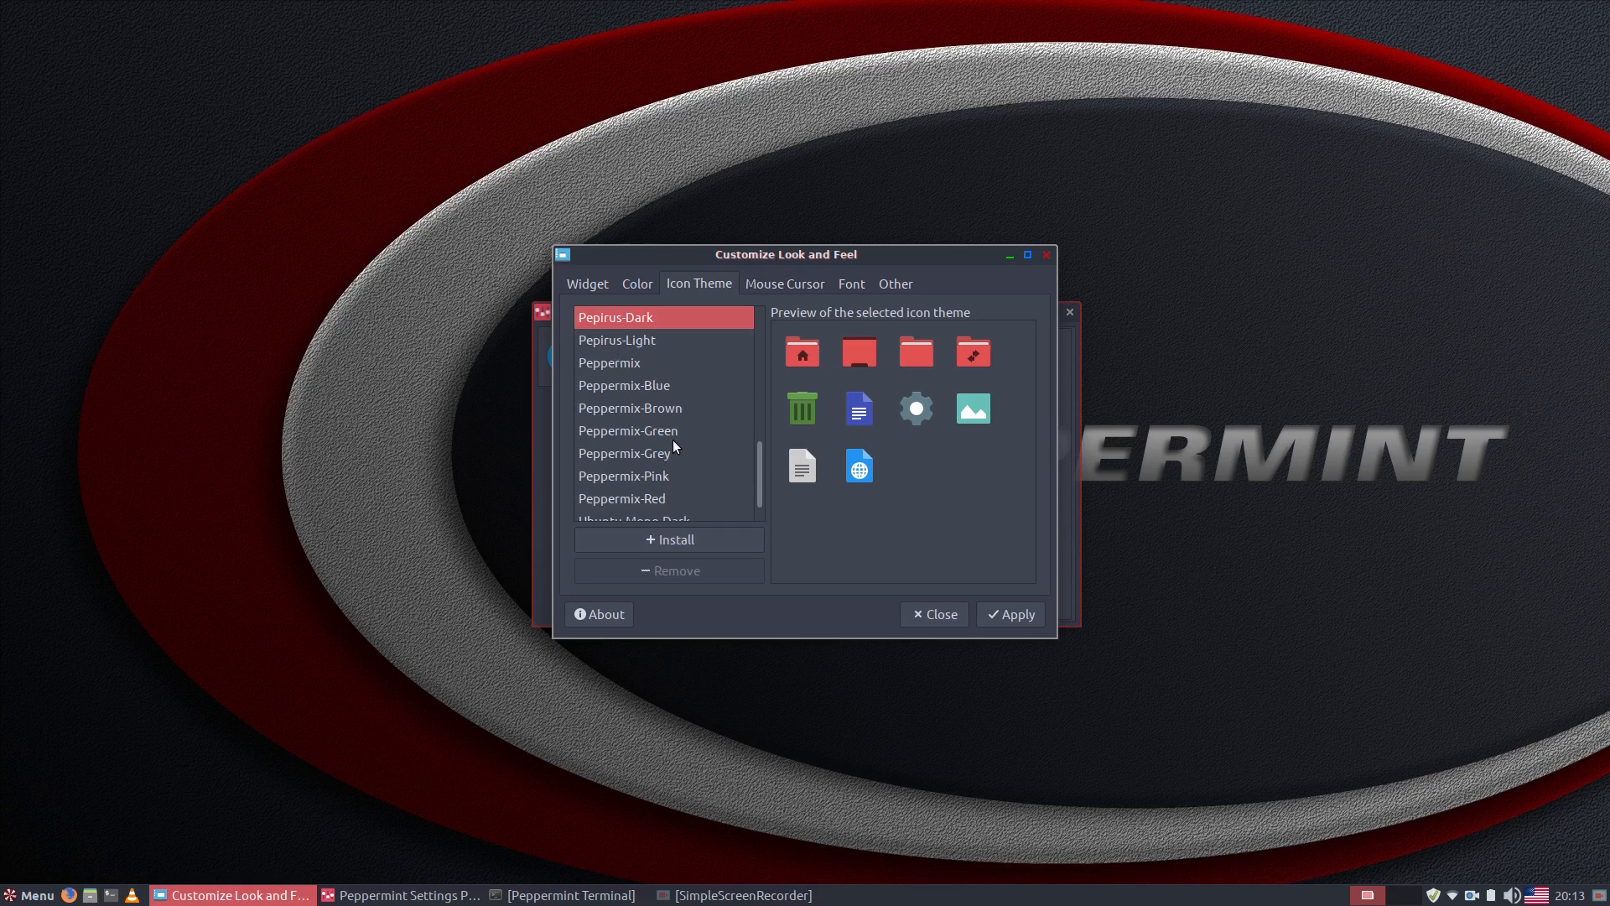
scroll(665, 427, down, 1)
scroll(667, 449, up, 2)
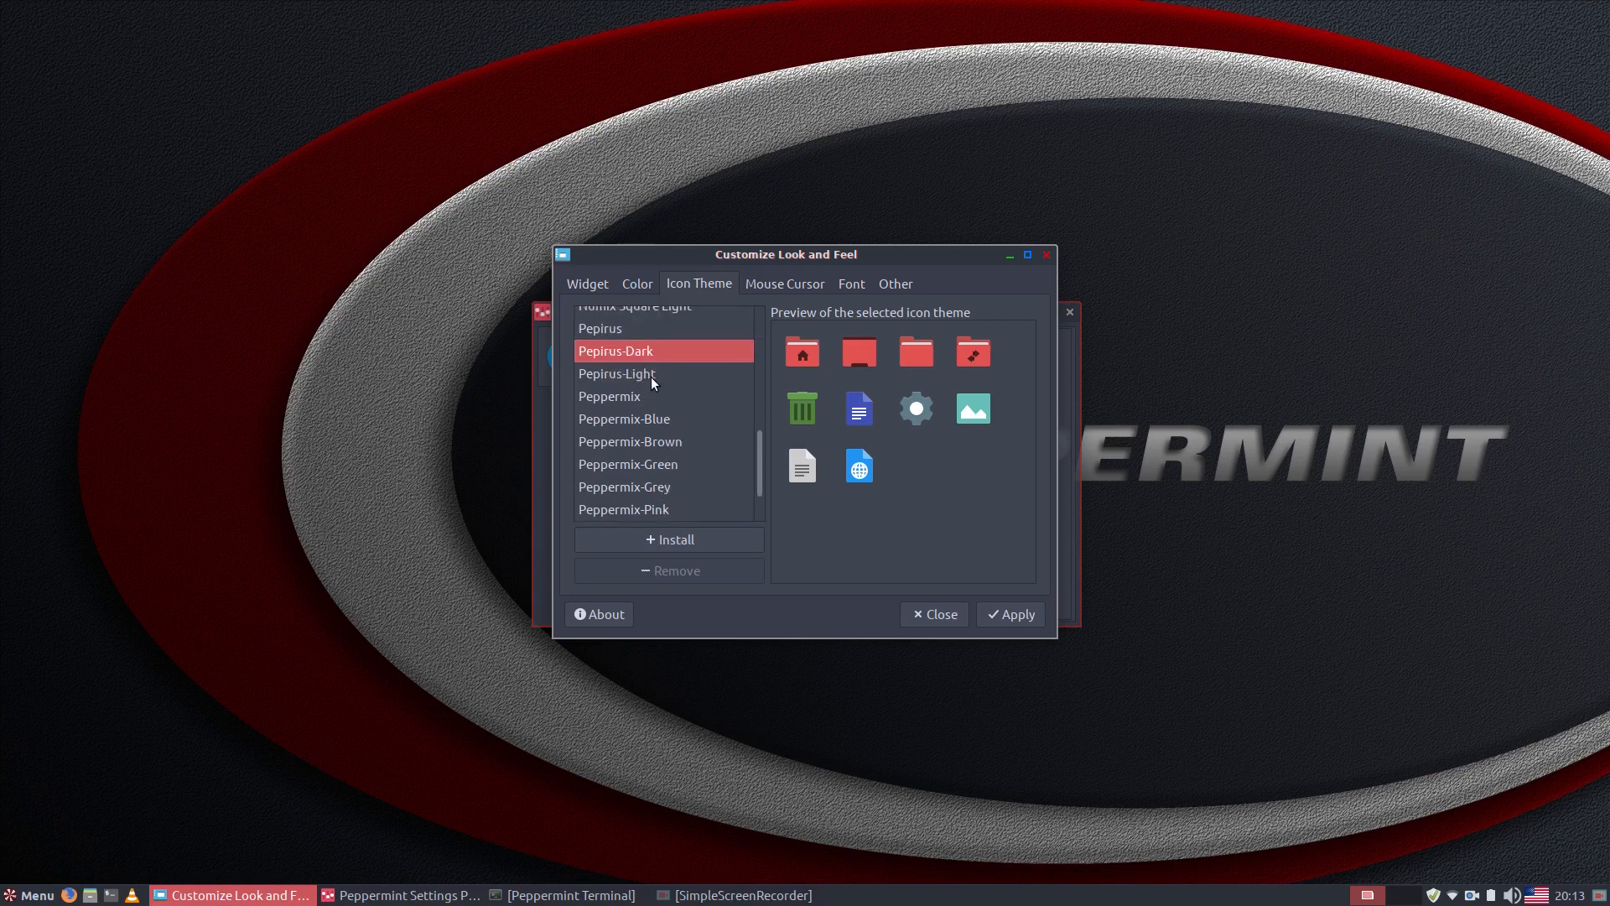
click(614, 397)
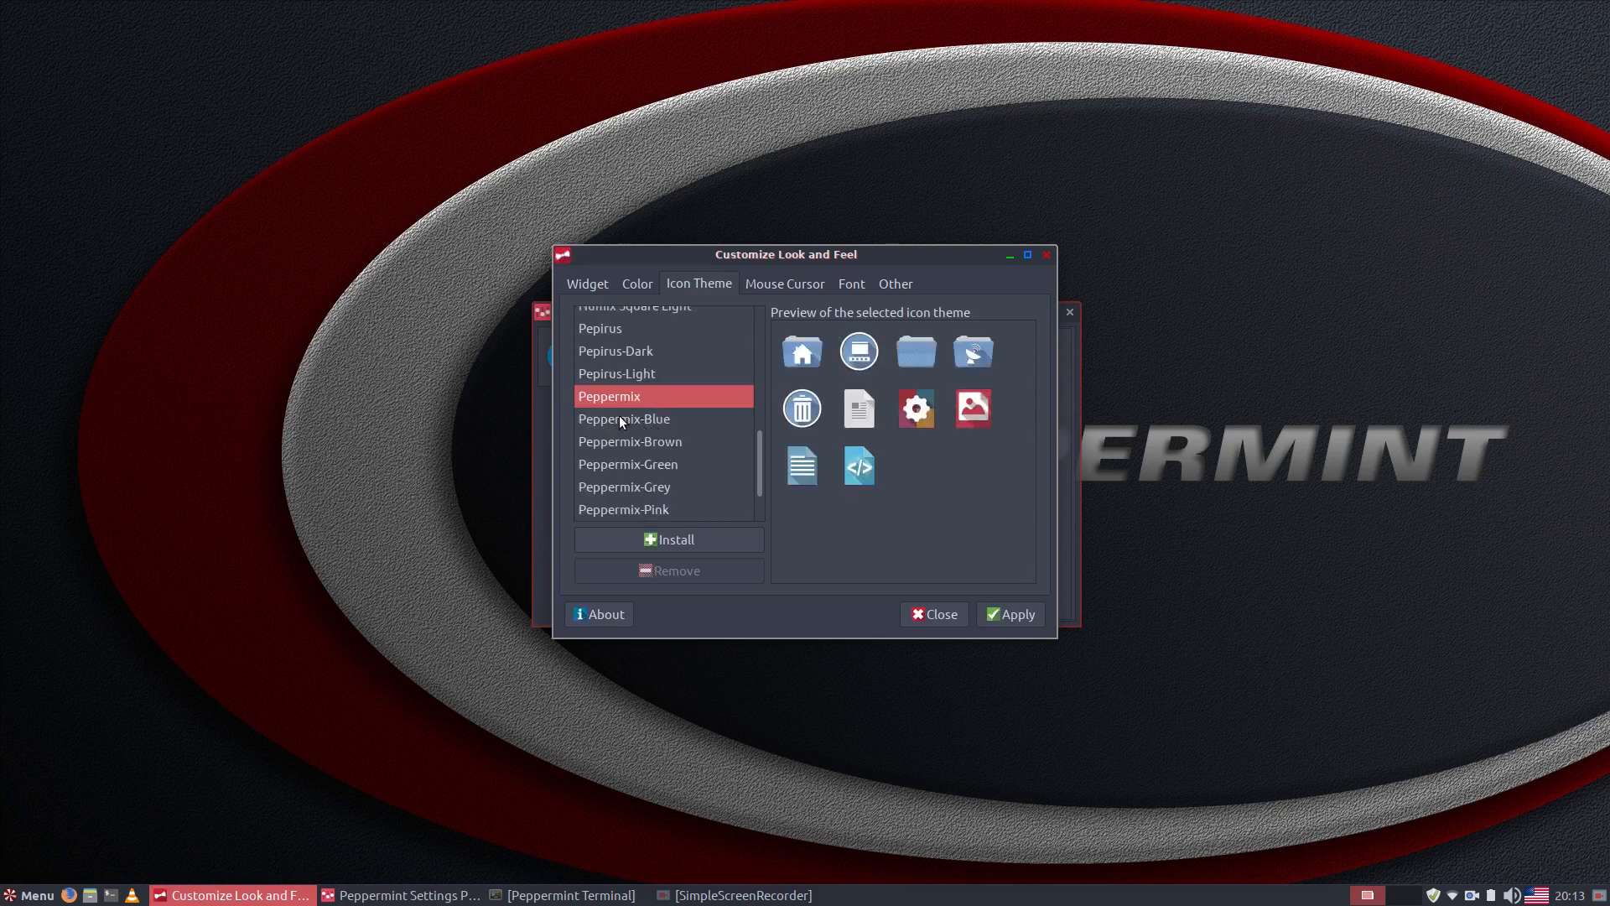
click(619, 417)
click(636, 445)
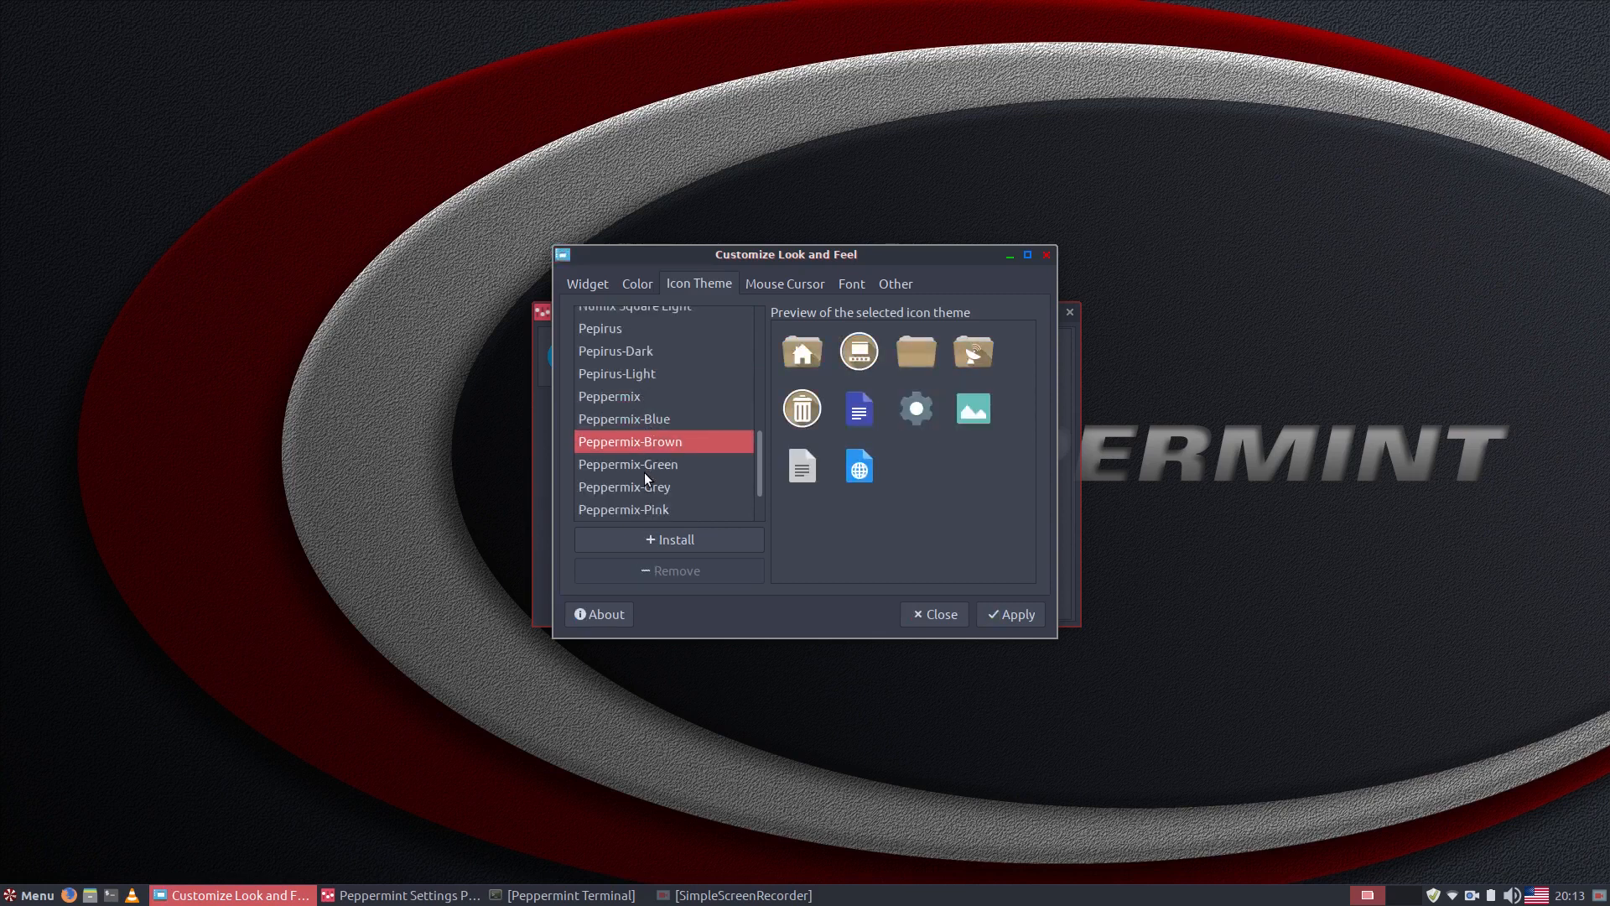
click(644, 468)
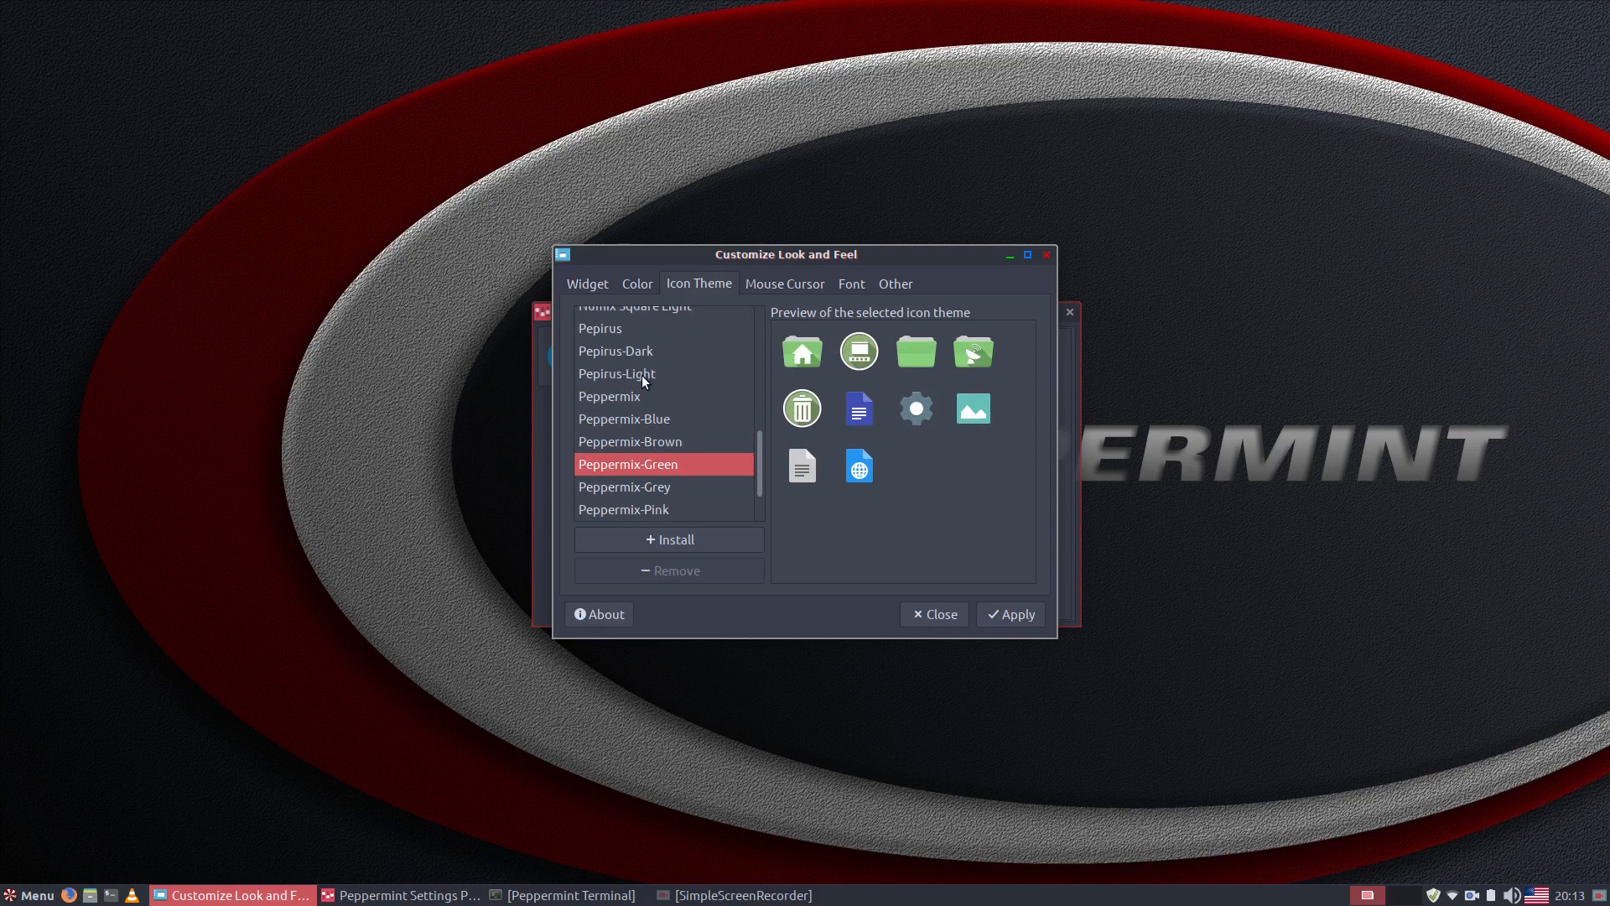
click(604, 351)
Apply the Pepirus-Dark icon theme, then close Look and Feel and the Panel dialog
click(1042, 611)
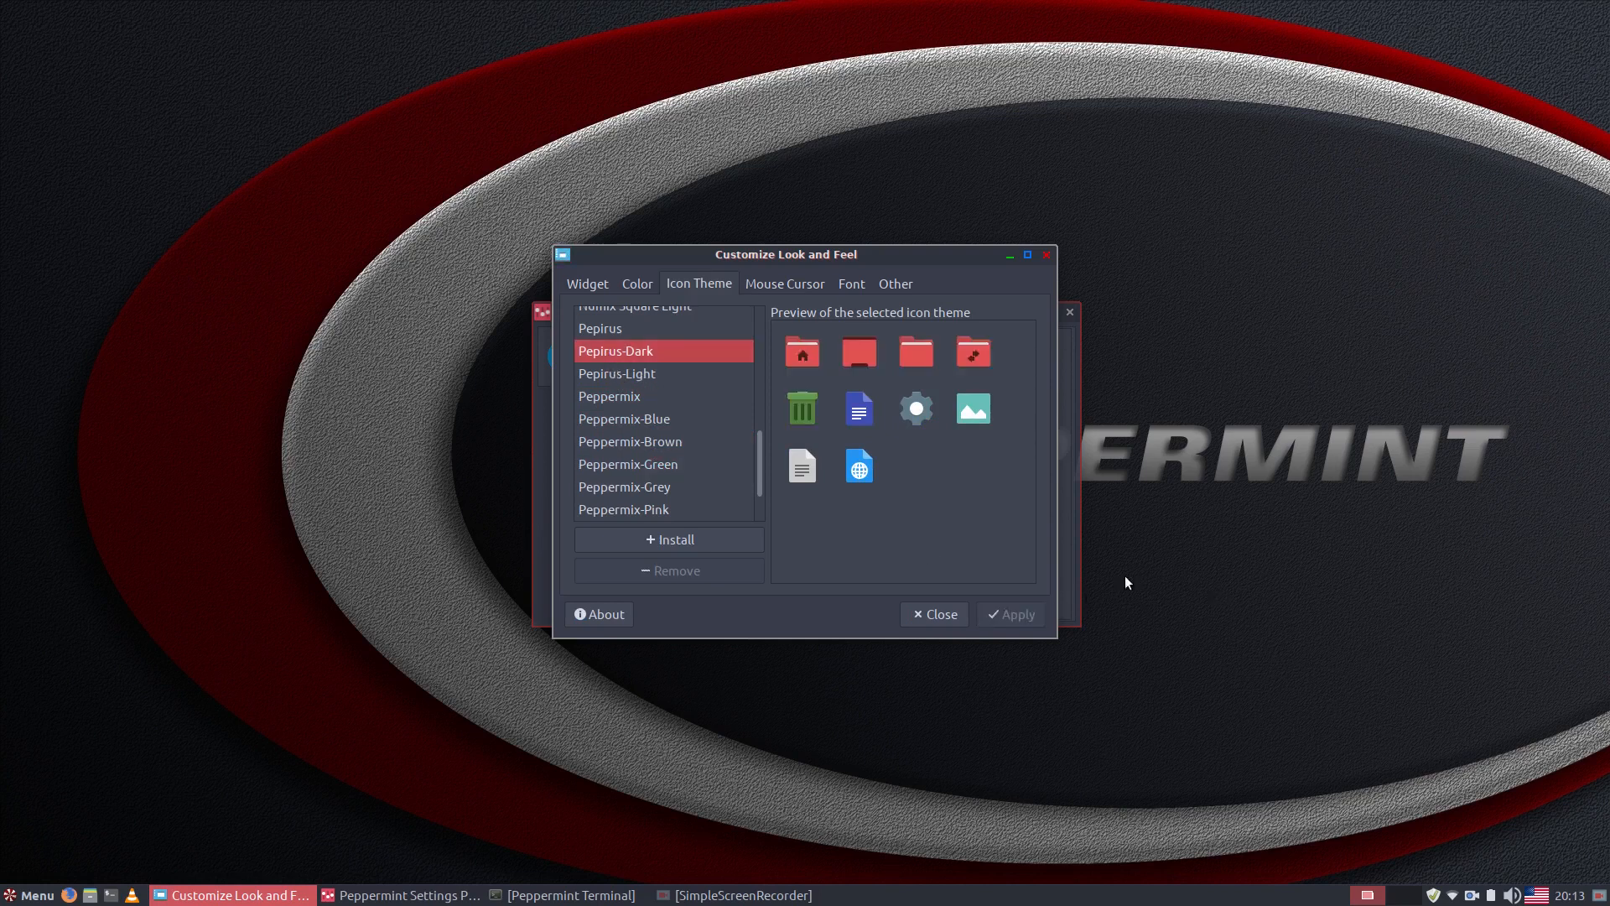
click(1046, 255)
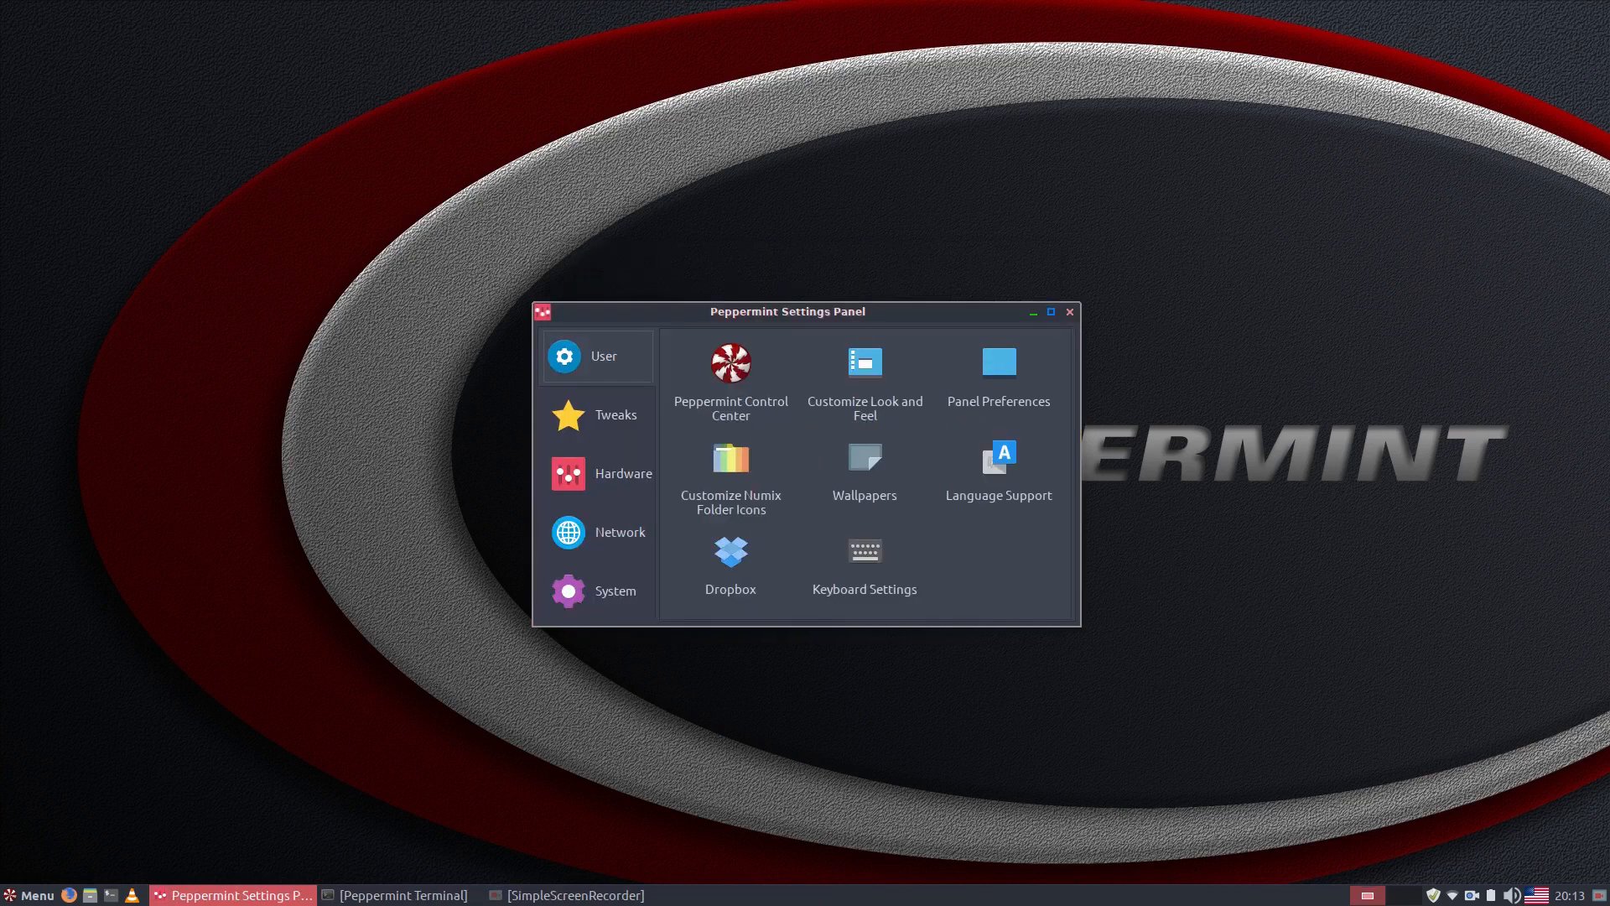
click(999, 377)
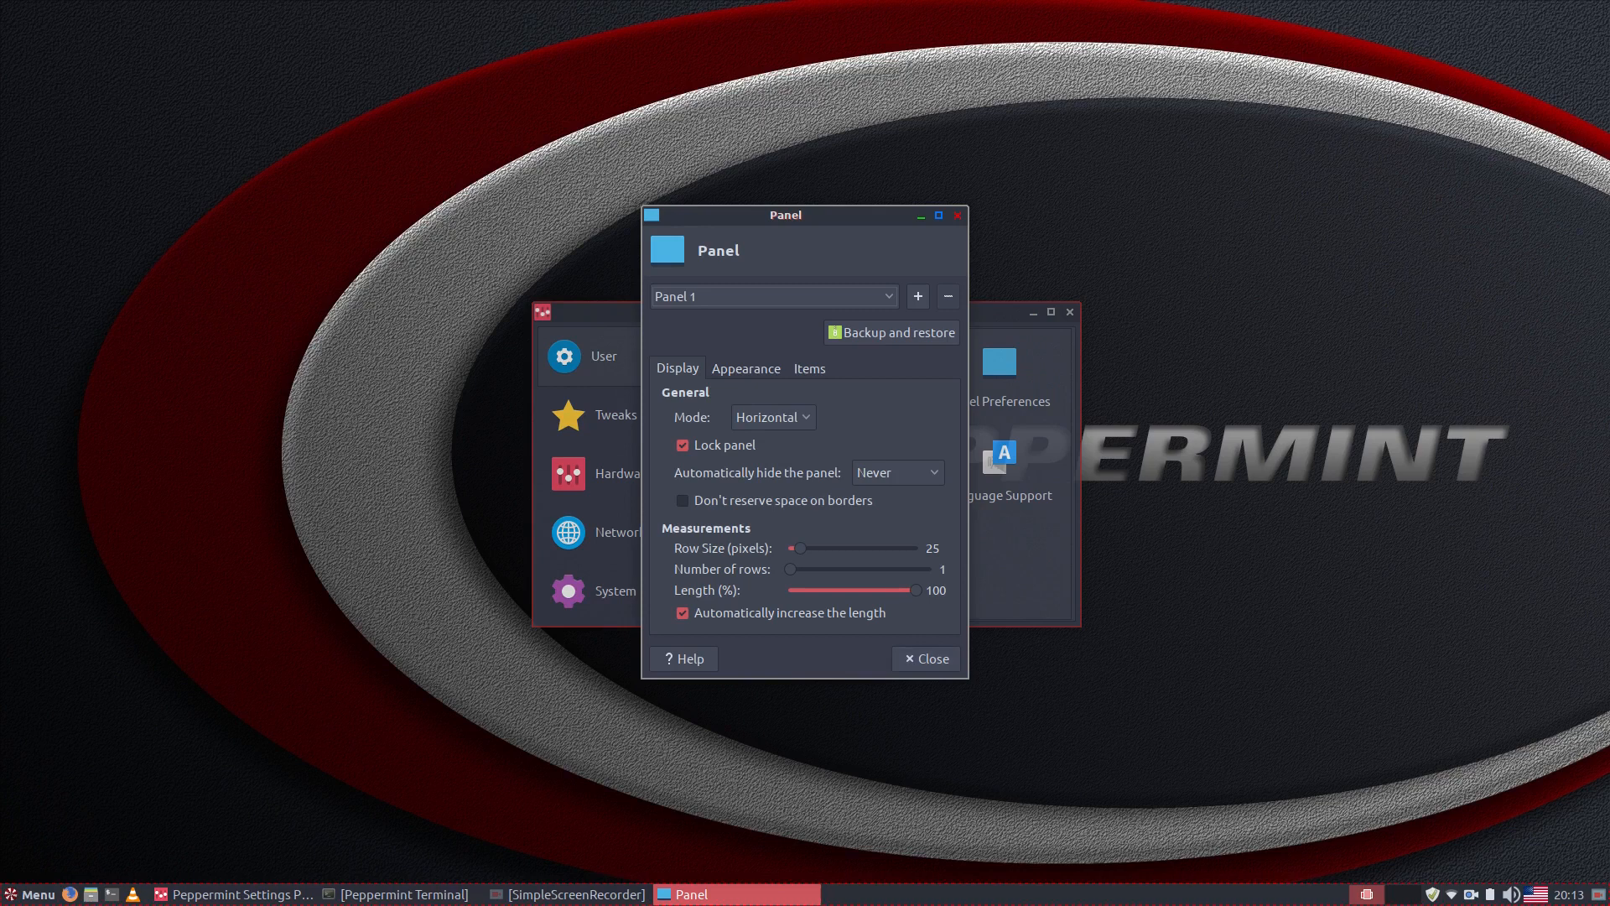
click(927, 659)
Open Panel Preferences from the taskbar's right-click Panel menu, then close it
right_click(992, 898)
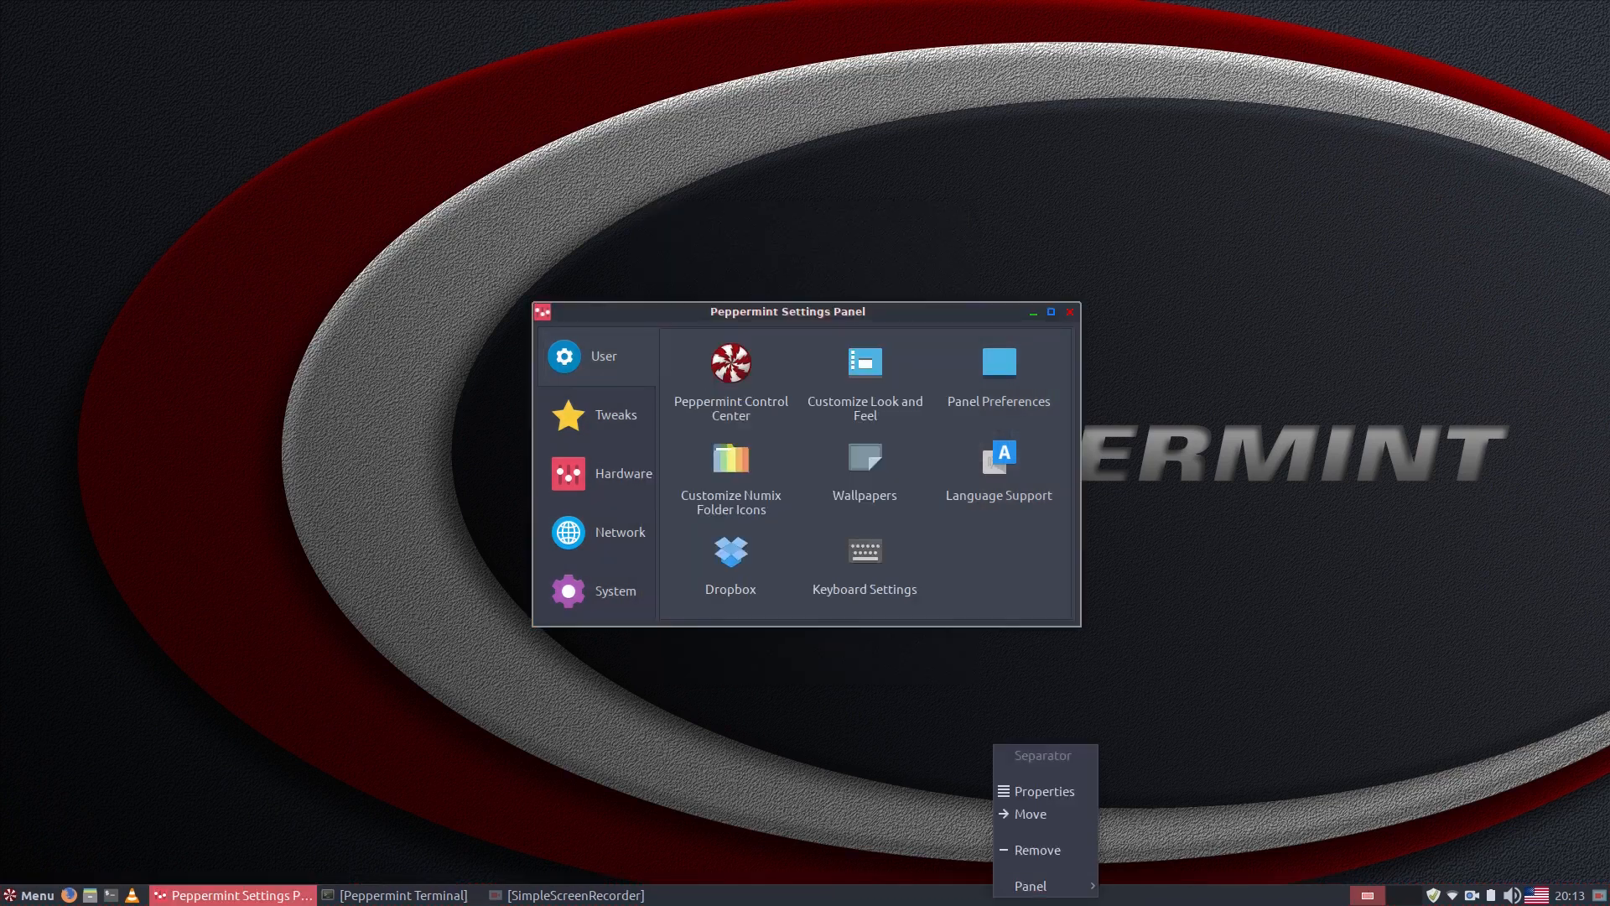
mouse_move(1040, 886)
click(1162, 801)
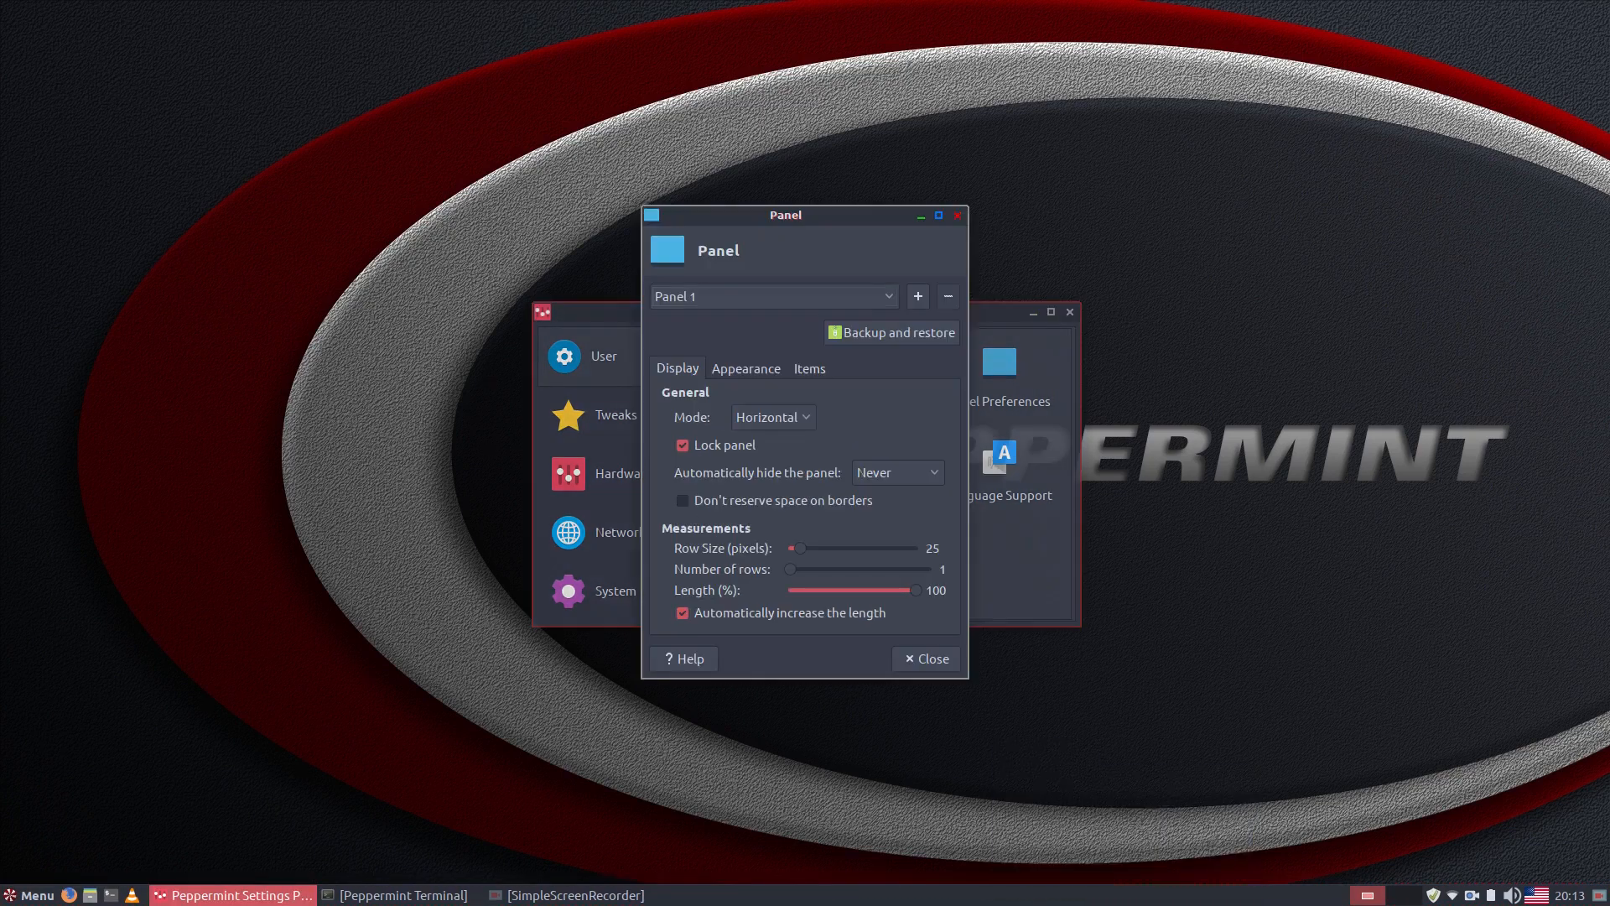
click(927, 659)
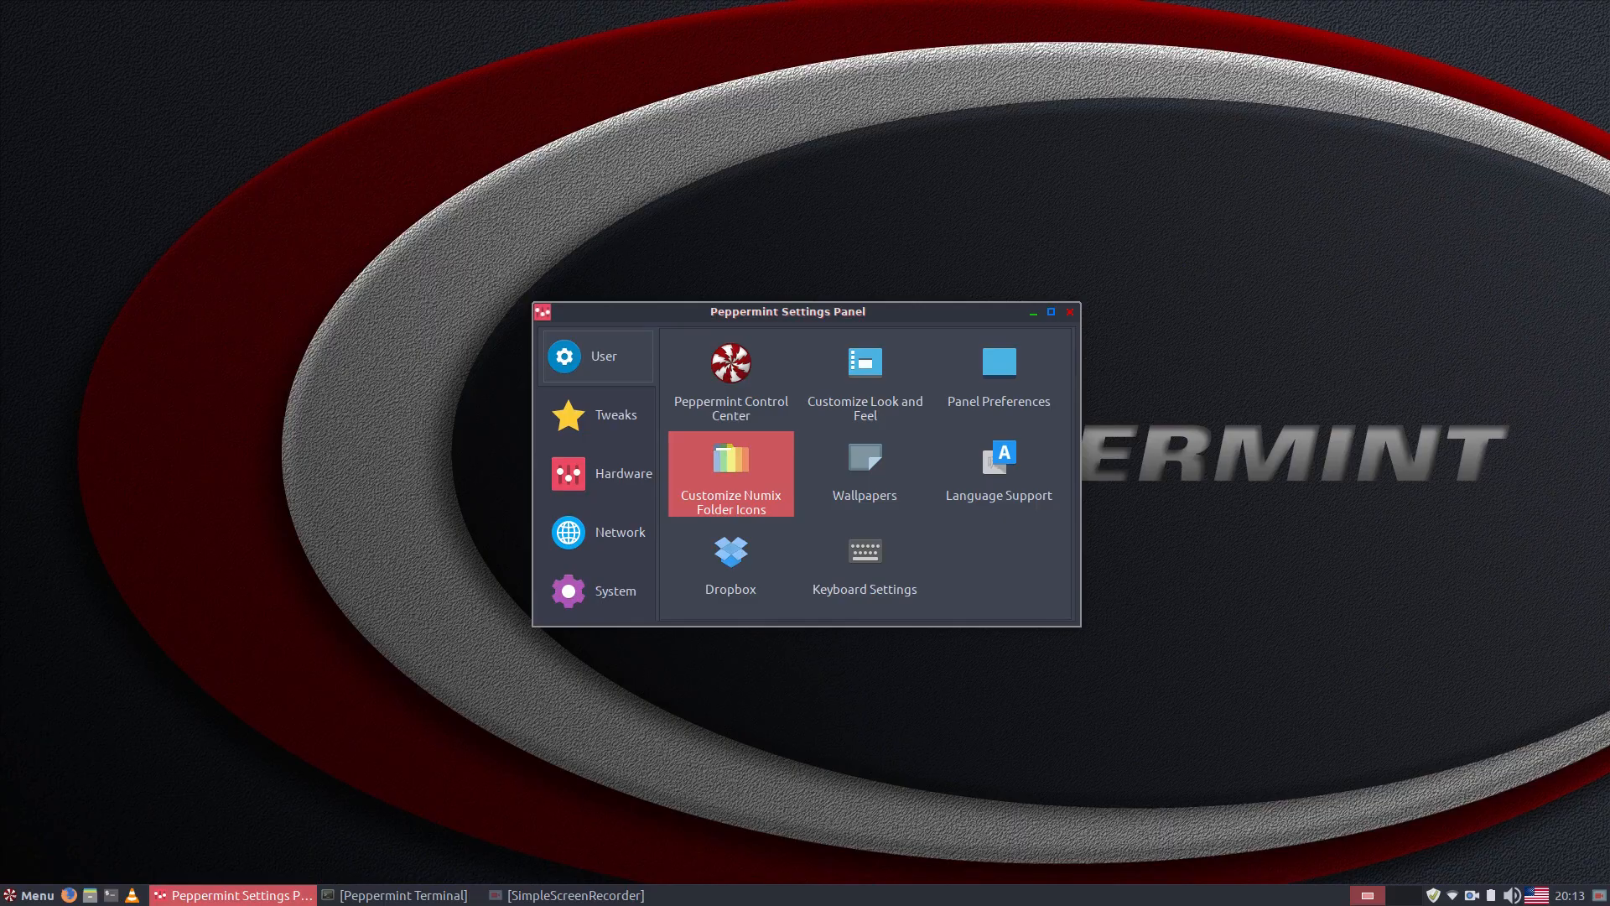
Authenticate into the Numix folder icon customiser, then cancel out of it
click(741, 475)
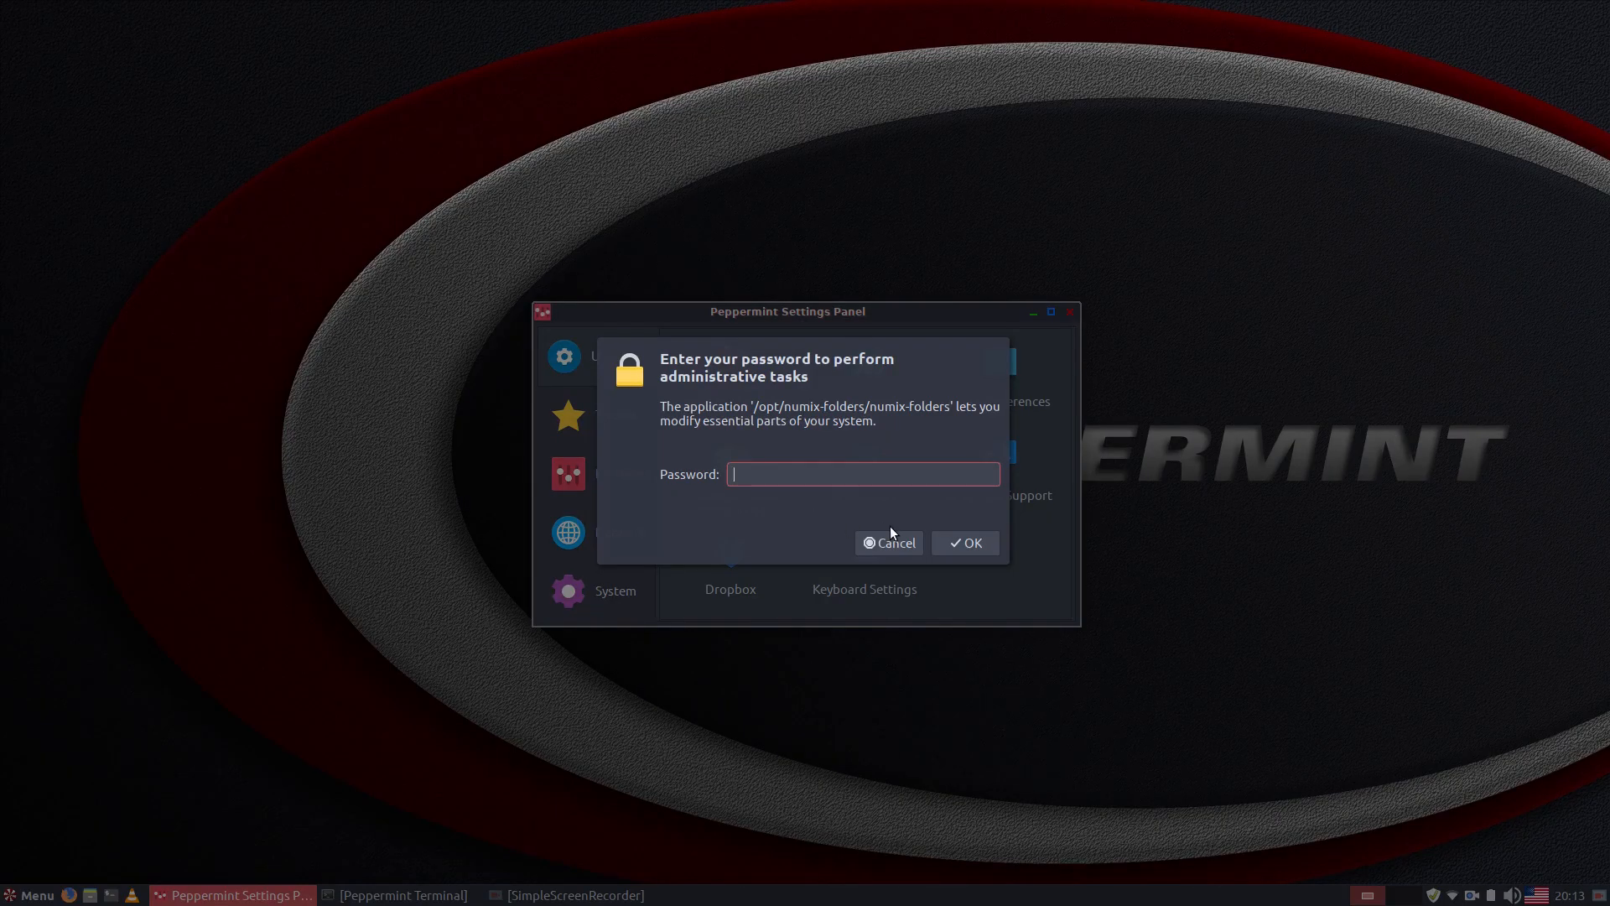
text(••••••••)
key(Return)
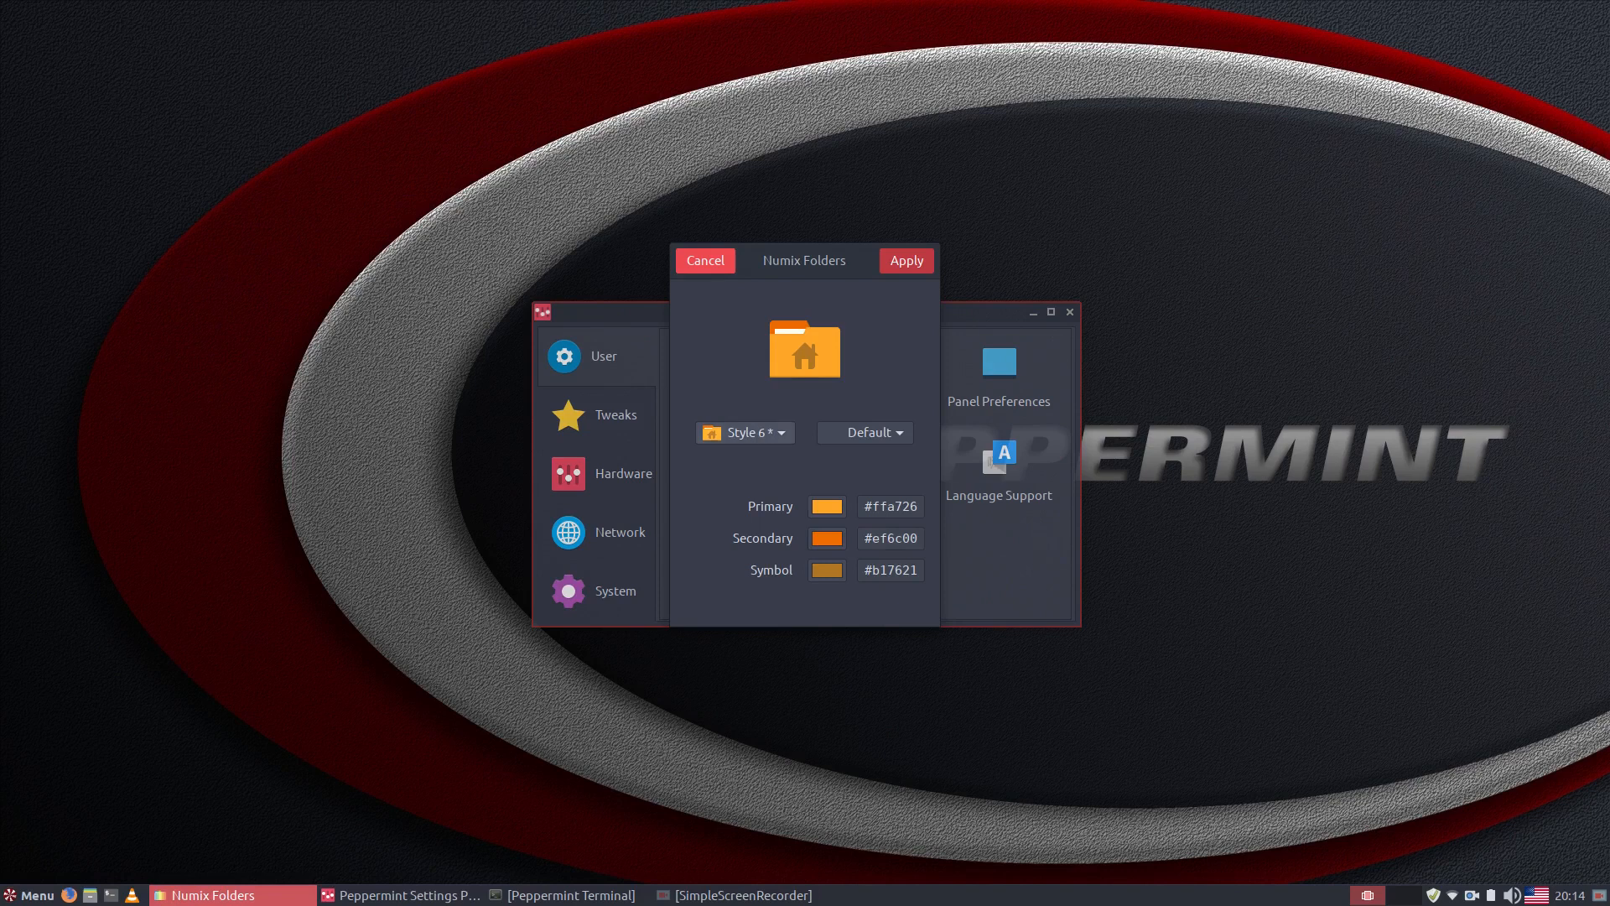
click(705, 260)
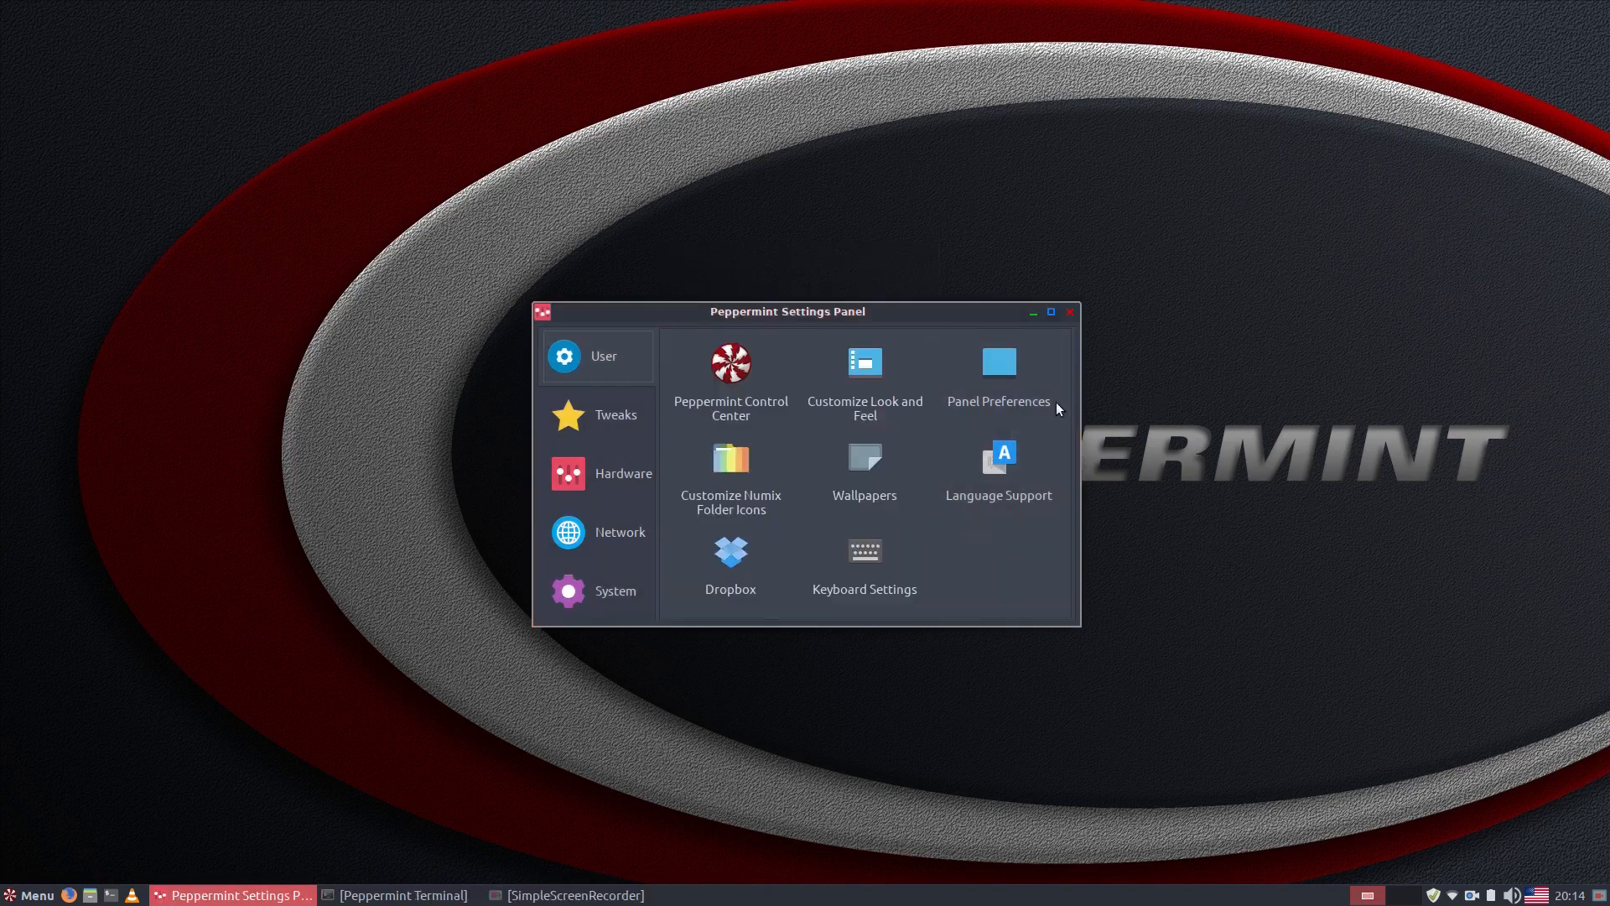
Show the icon theme list and place the Home folder beside it to preview icons
click(863, 370)
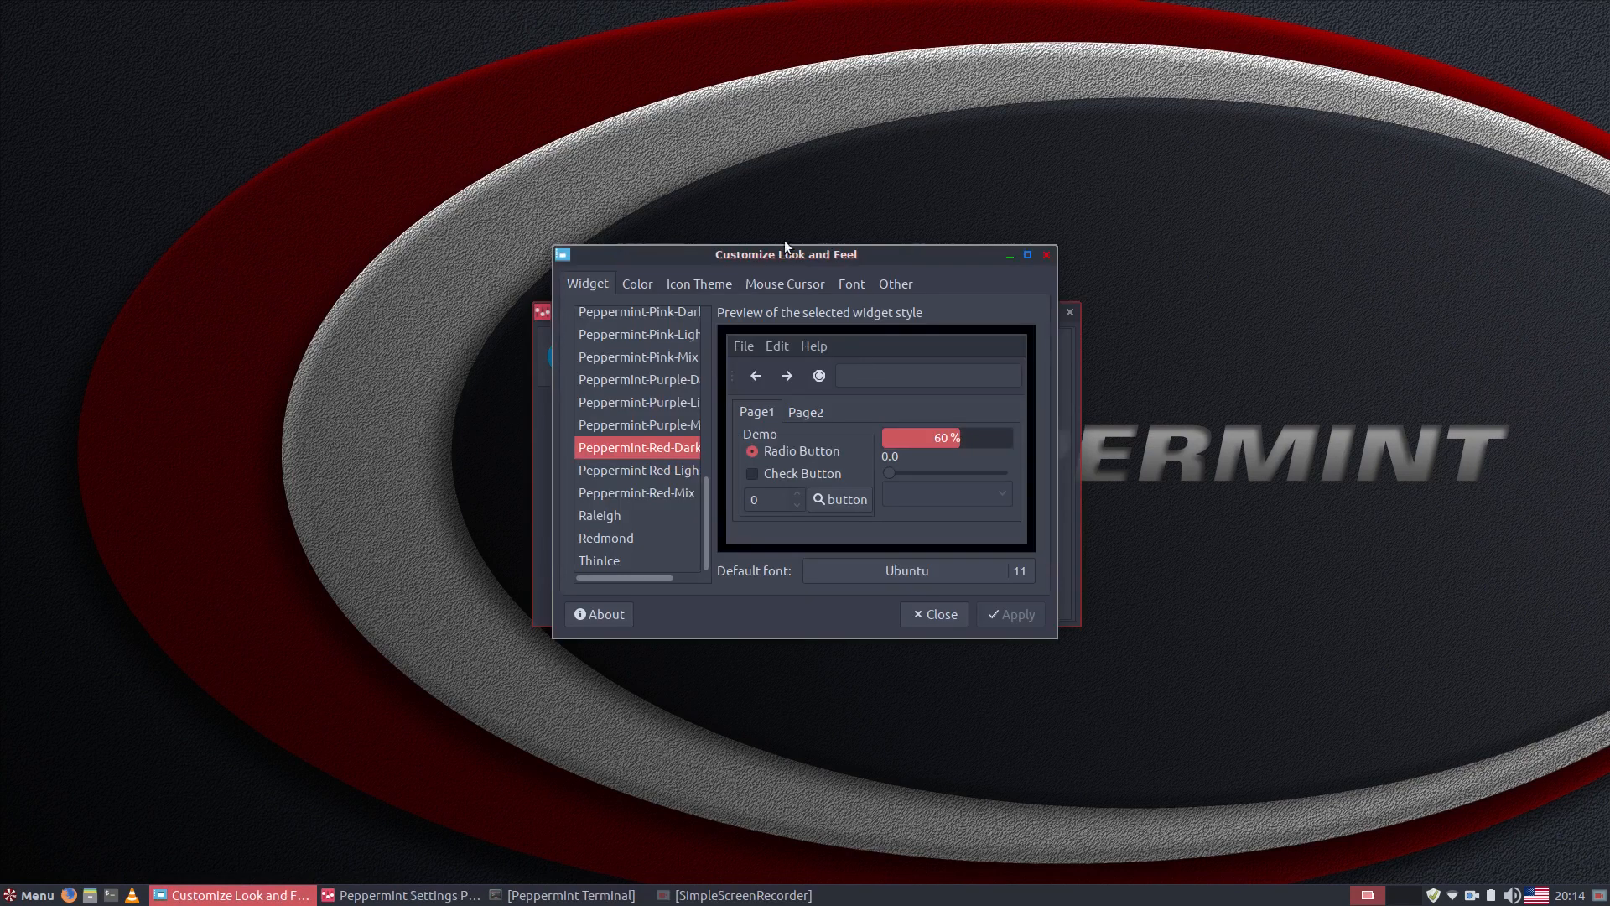
click(704, 284)
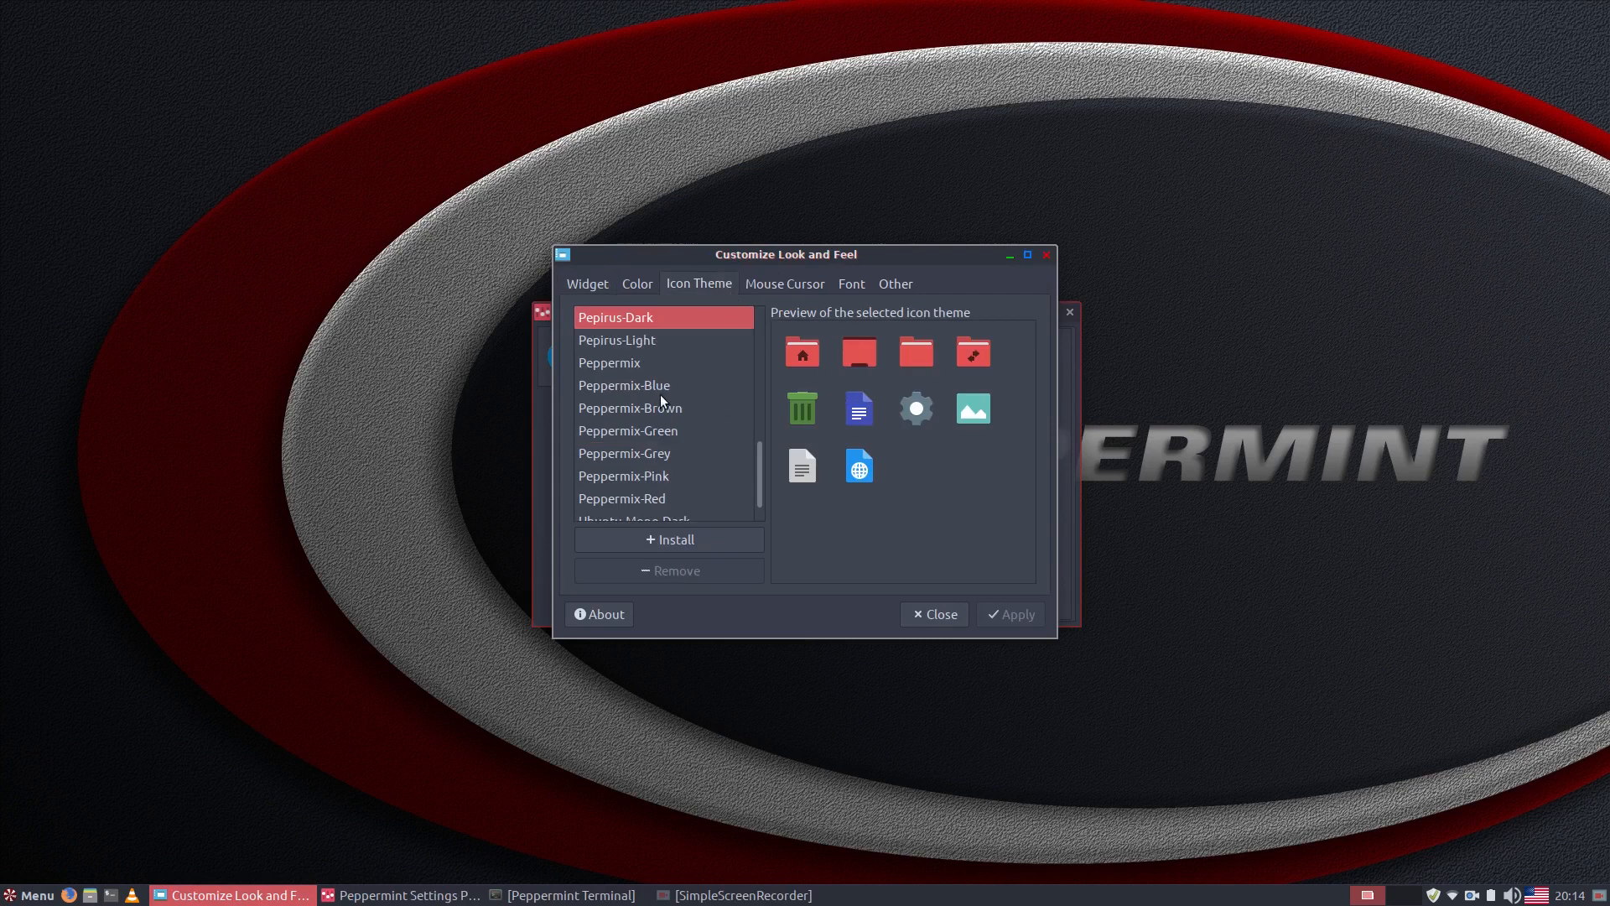
scroll(661, 395, down, 1)
scroll(661, 396, up, 4)
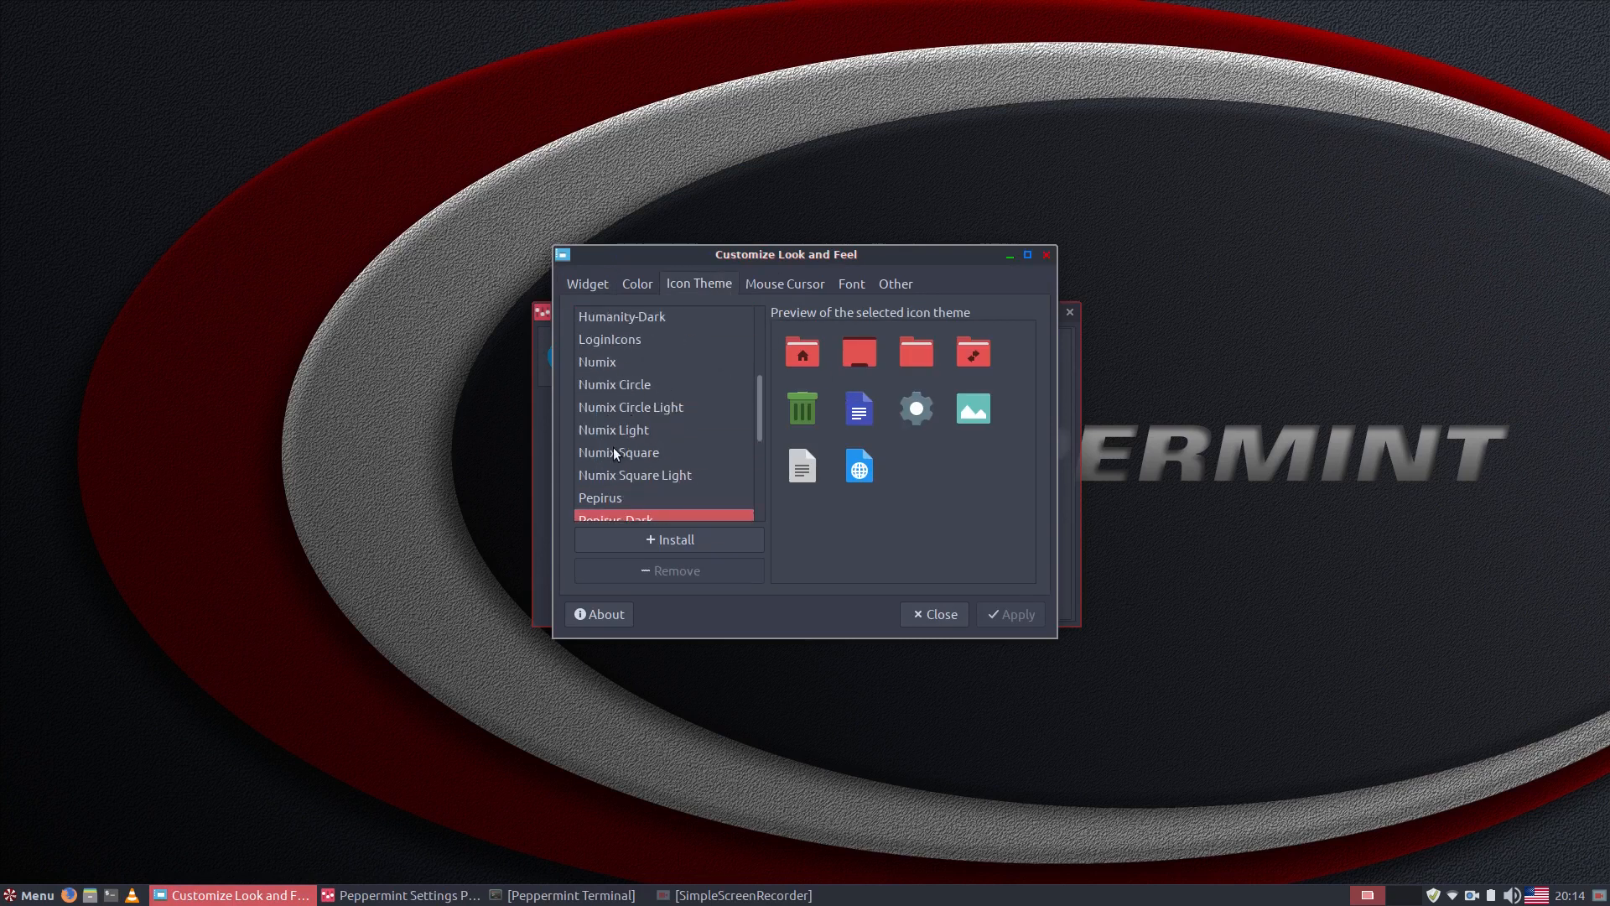
click(90, 895)
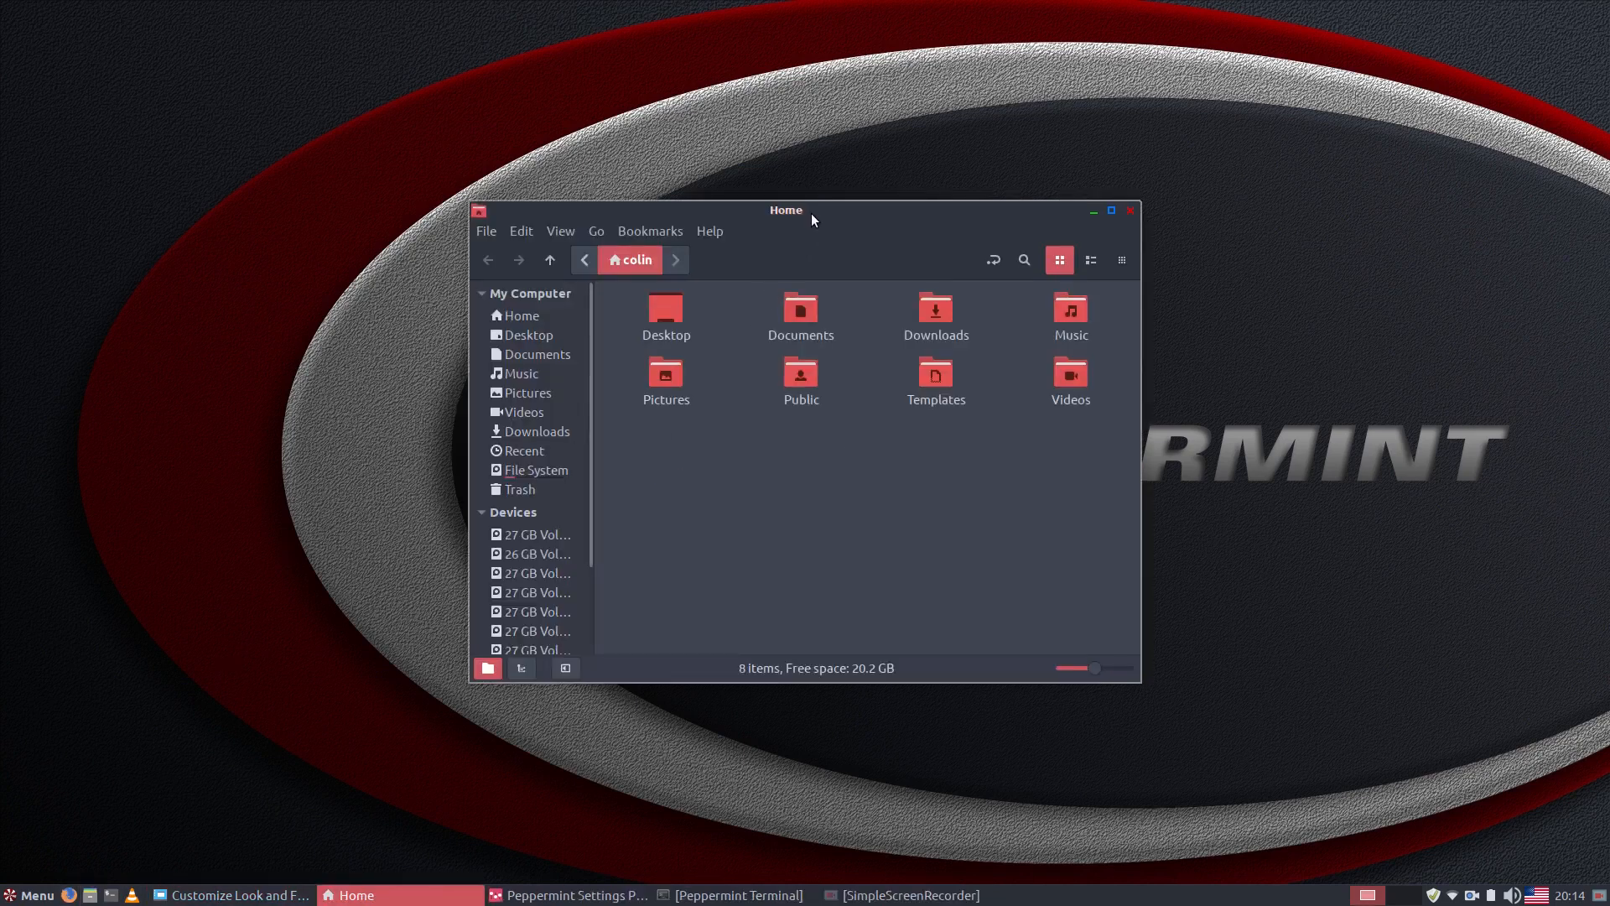
drag(812, 213, 411, 232)
drag(906, 255, 1191, 245)
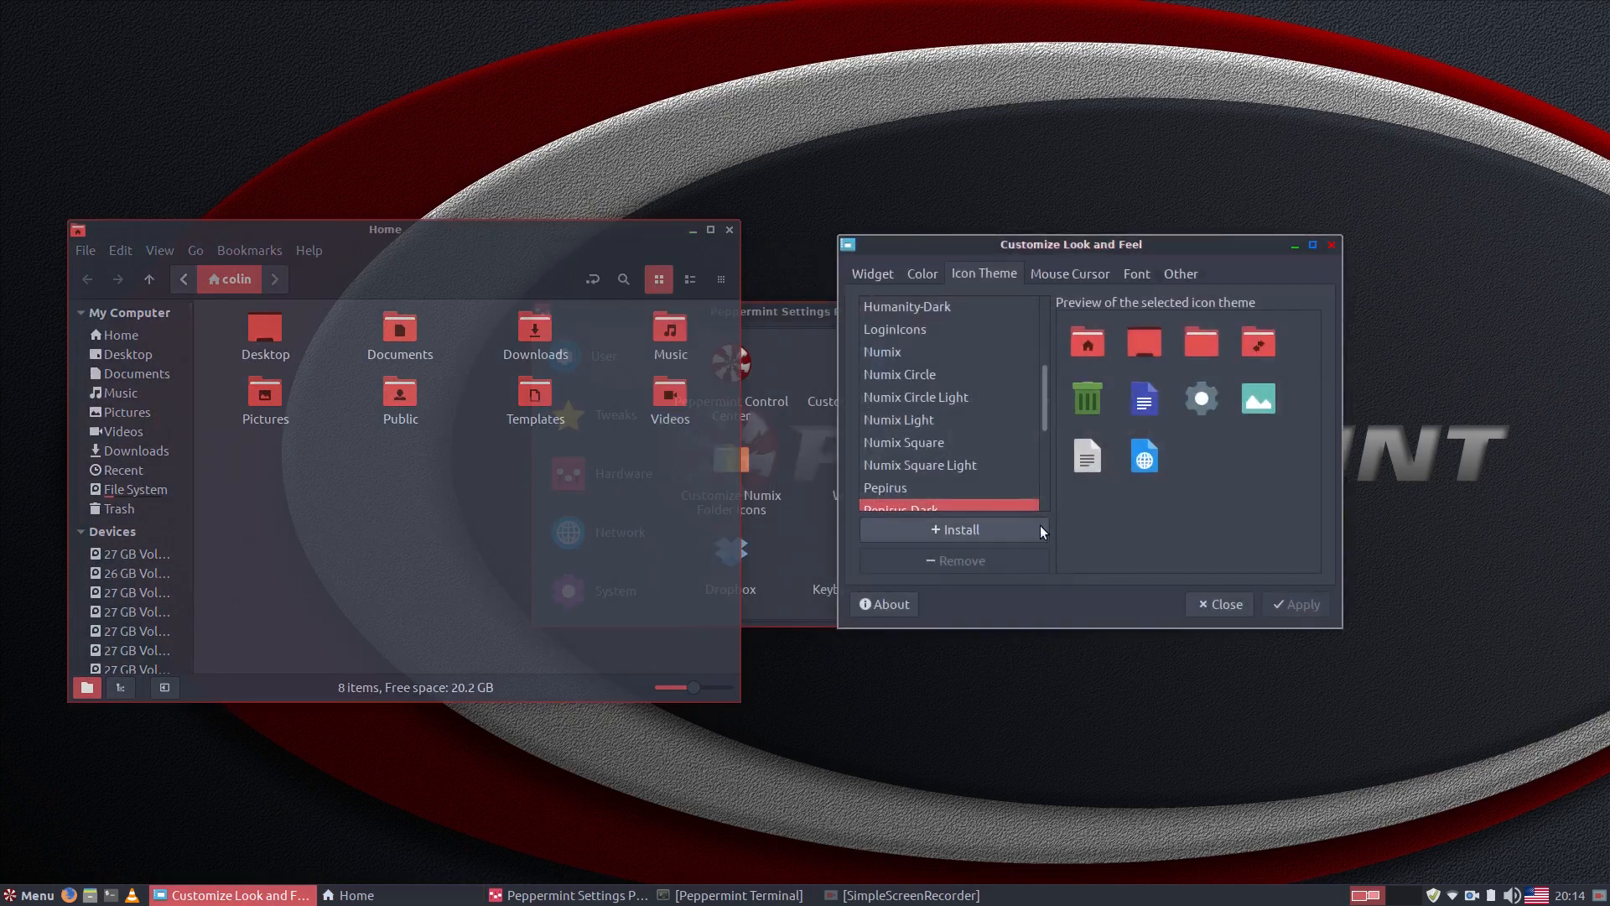
scroll(932, 450, down, 2)
scroll(969, 441, up, 4)
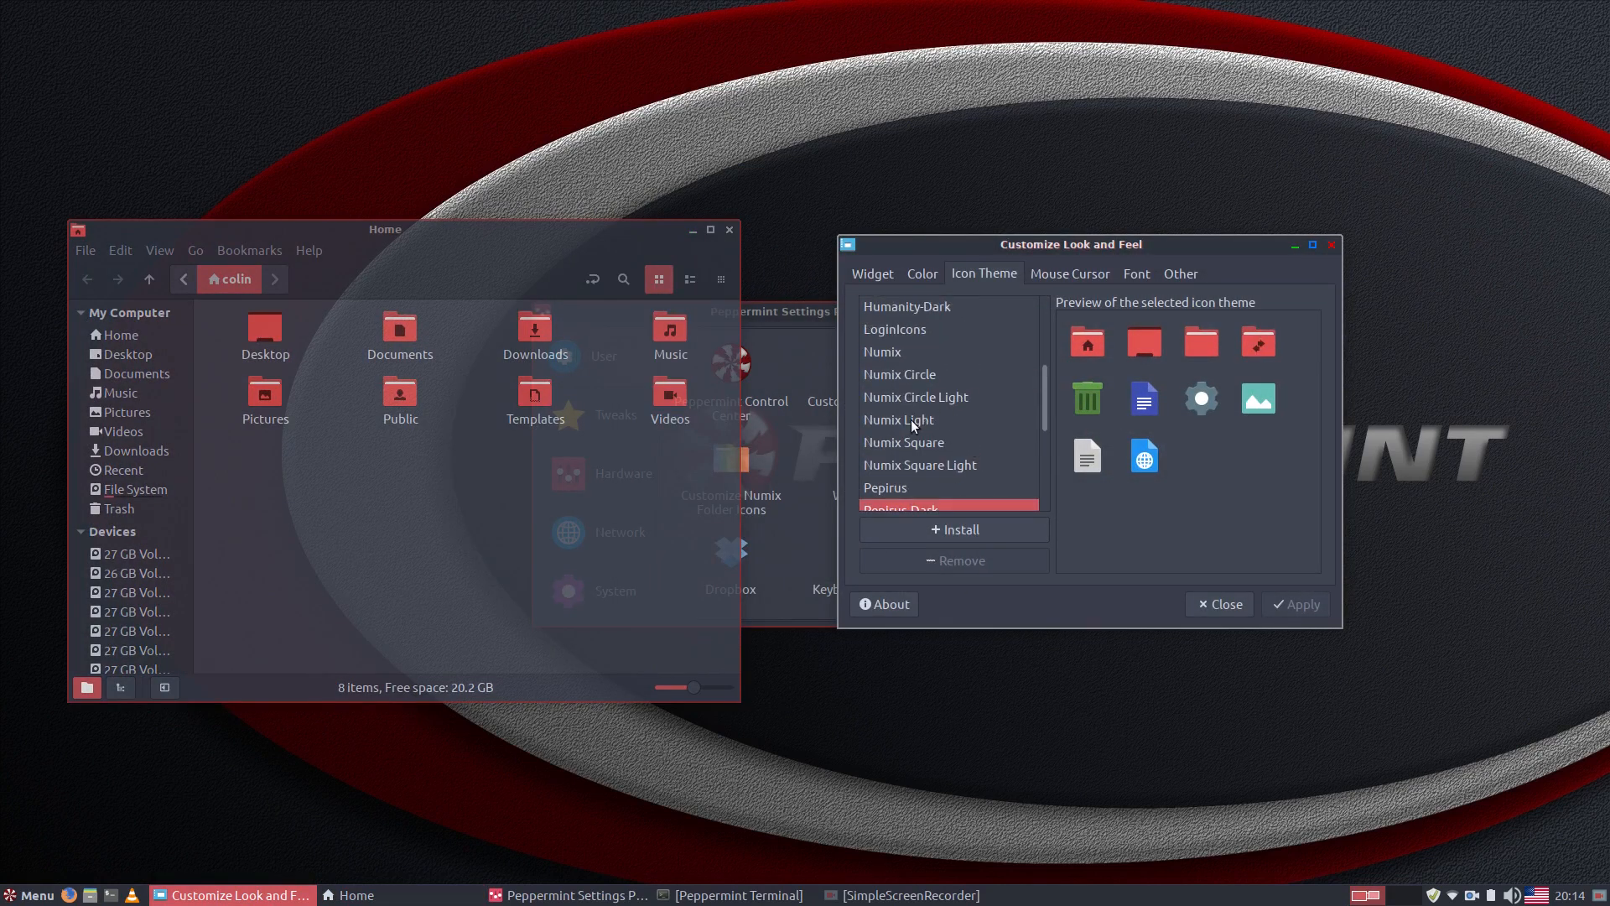
Apply the Numix Square icon theme, then reopen the Numix folder customiser
click(924, 445)
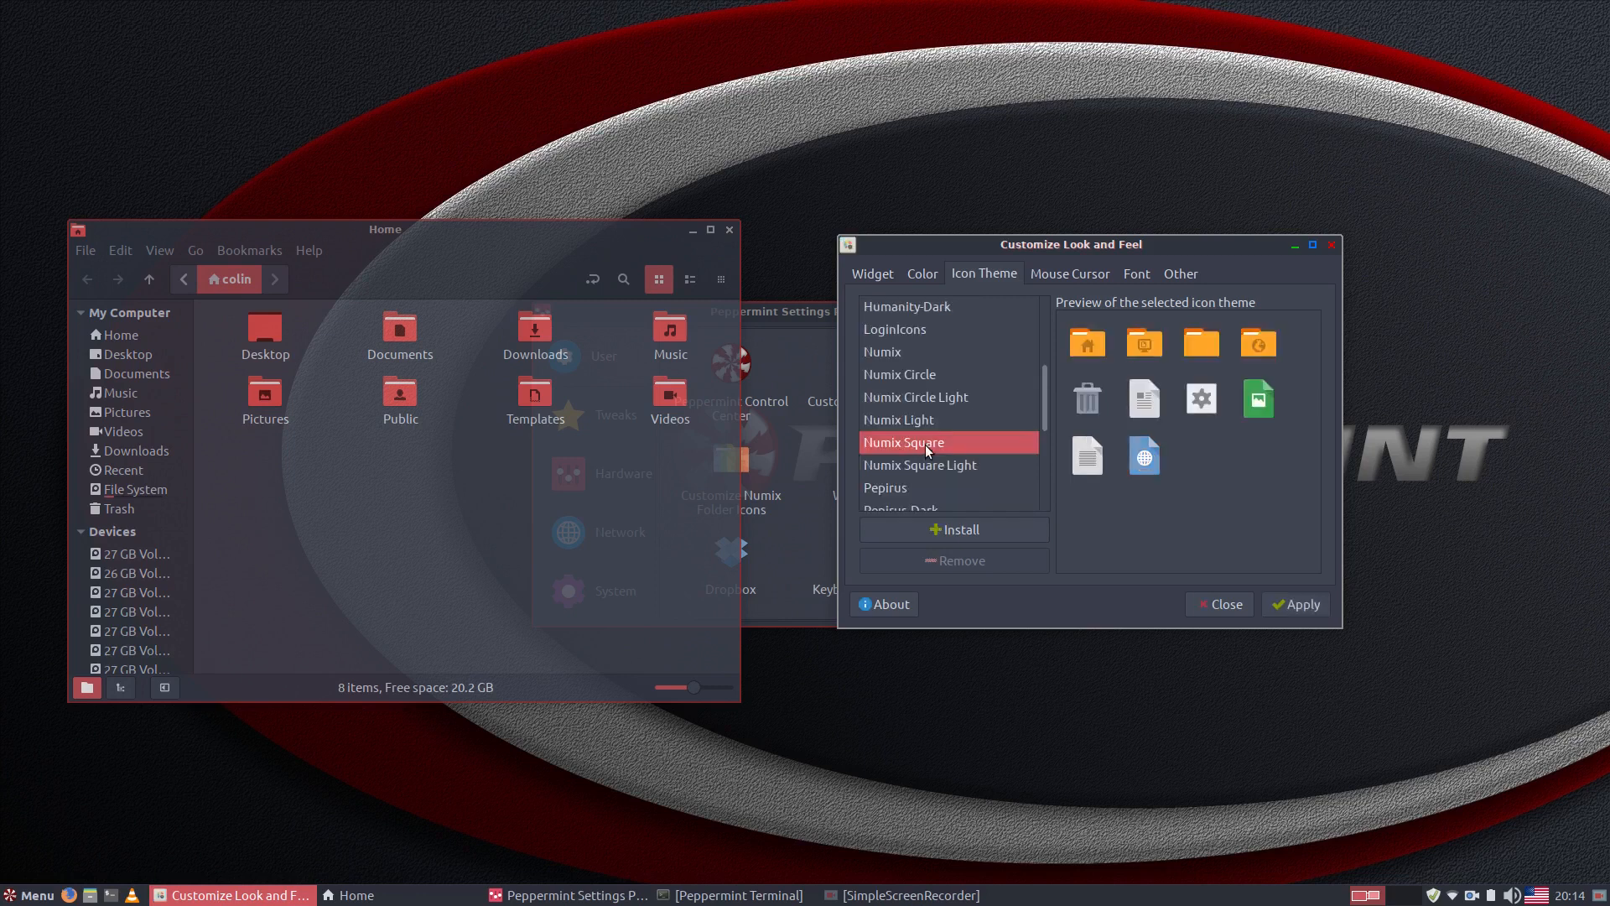
click(1296, 604)
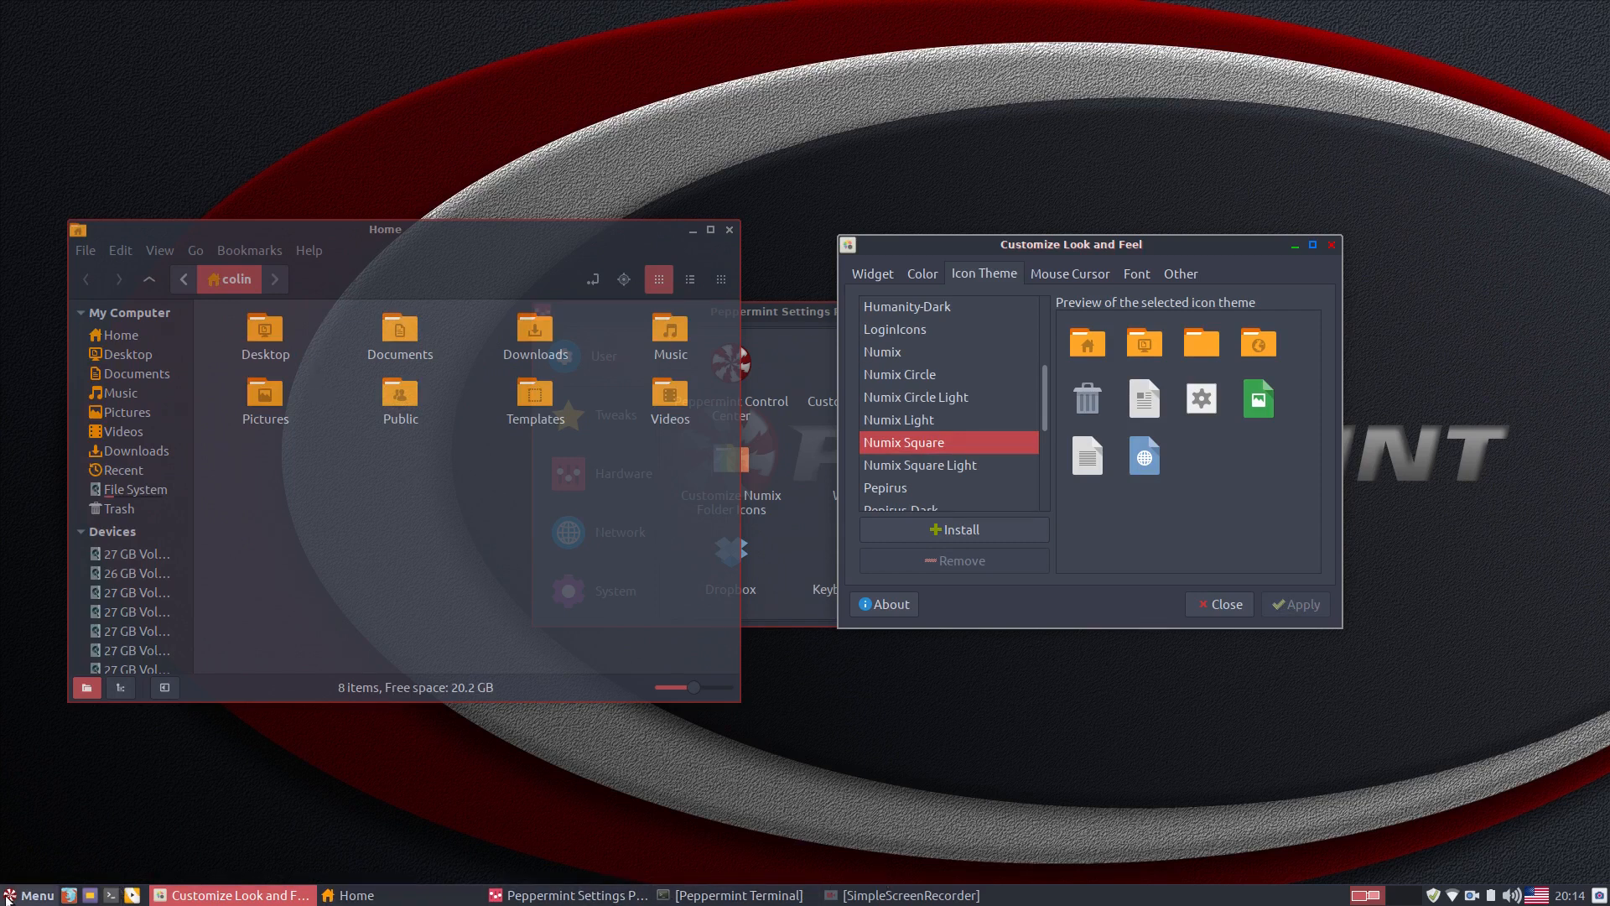
click(747, 469)
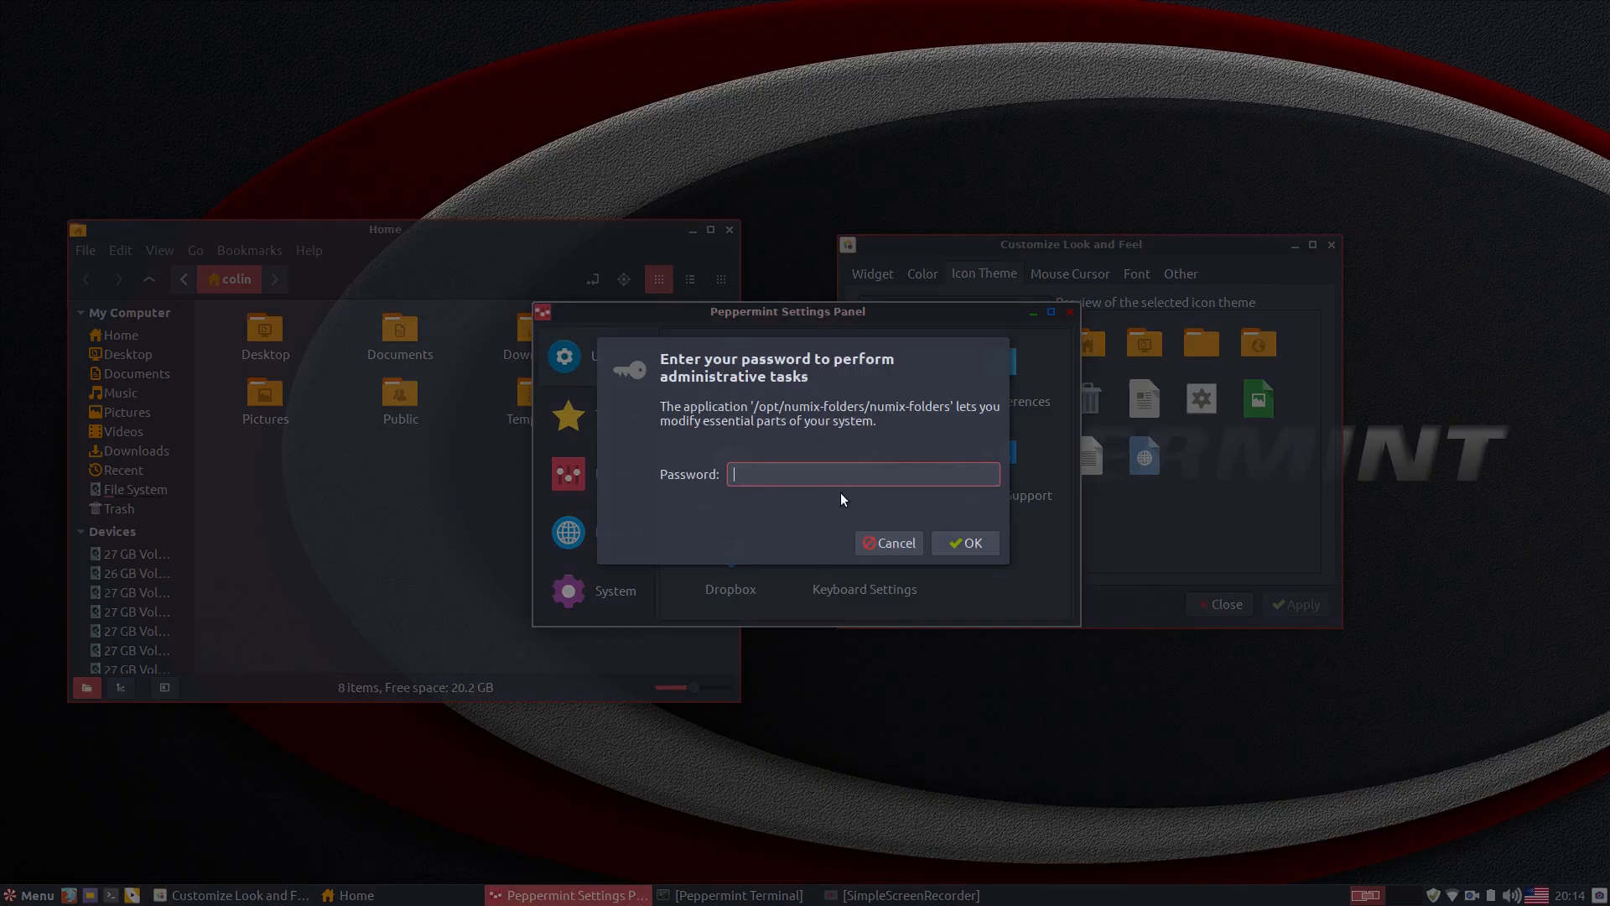
Authenticate the Numix folder tool, keep Style 6, and pick dark blue as primary colour
text(********)
key(Return)
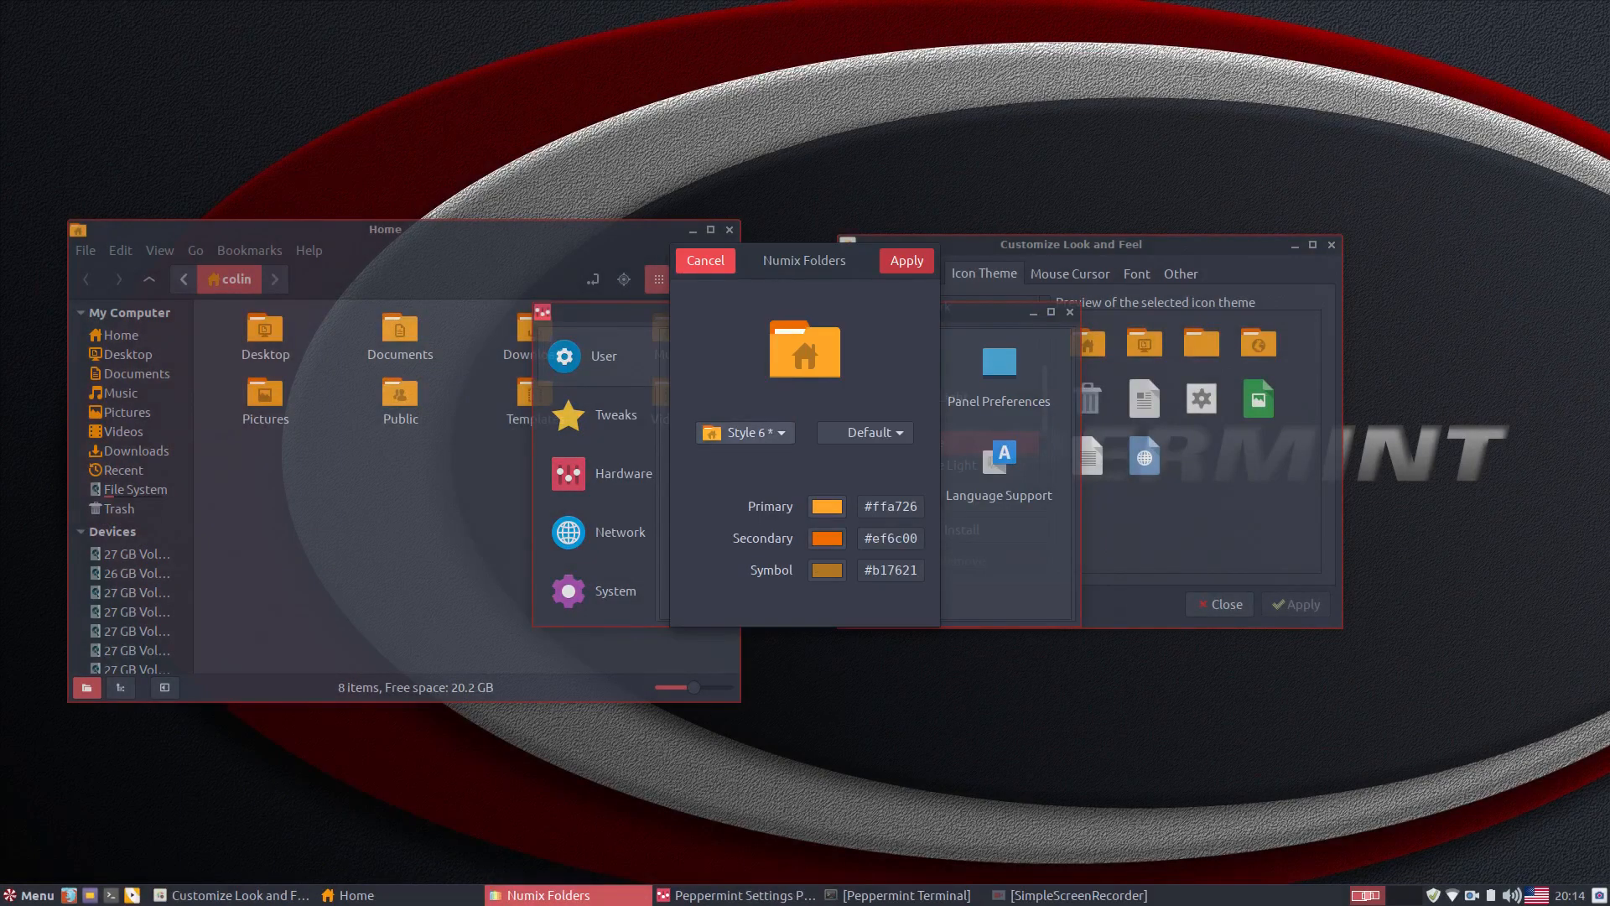
click(745, 432)
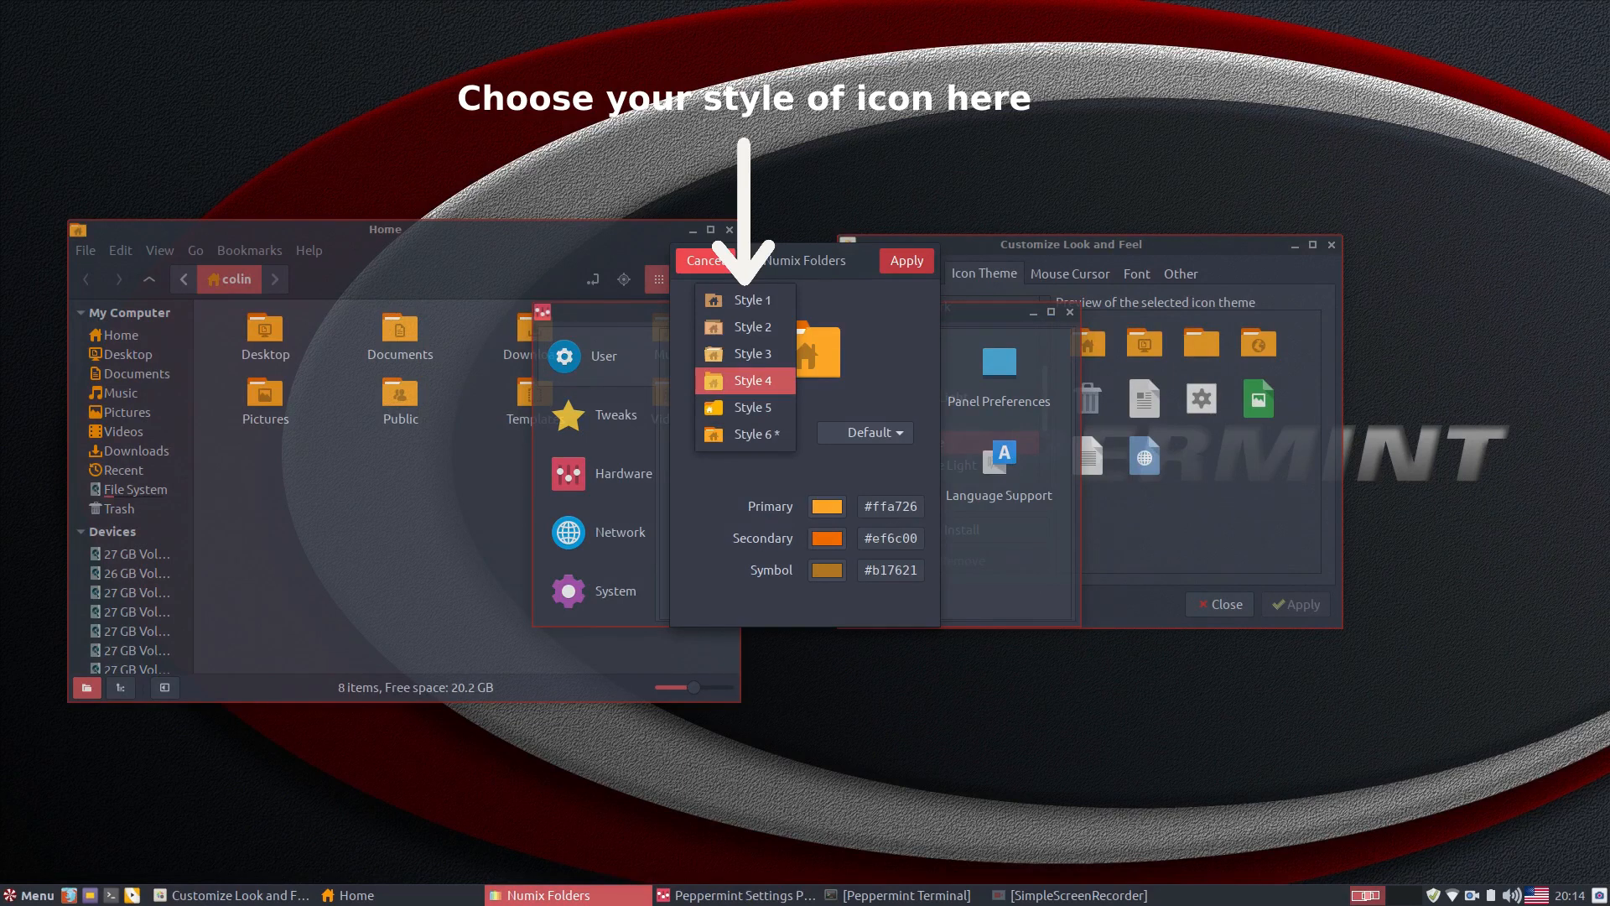
key(Escape)
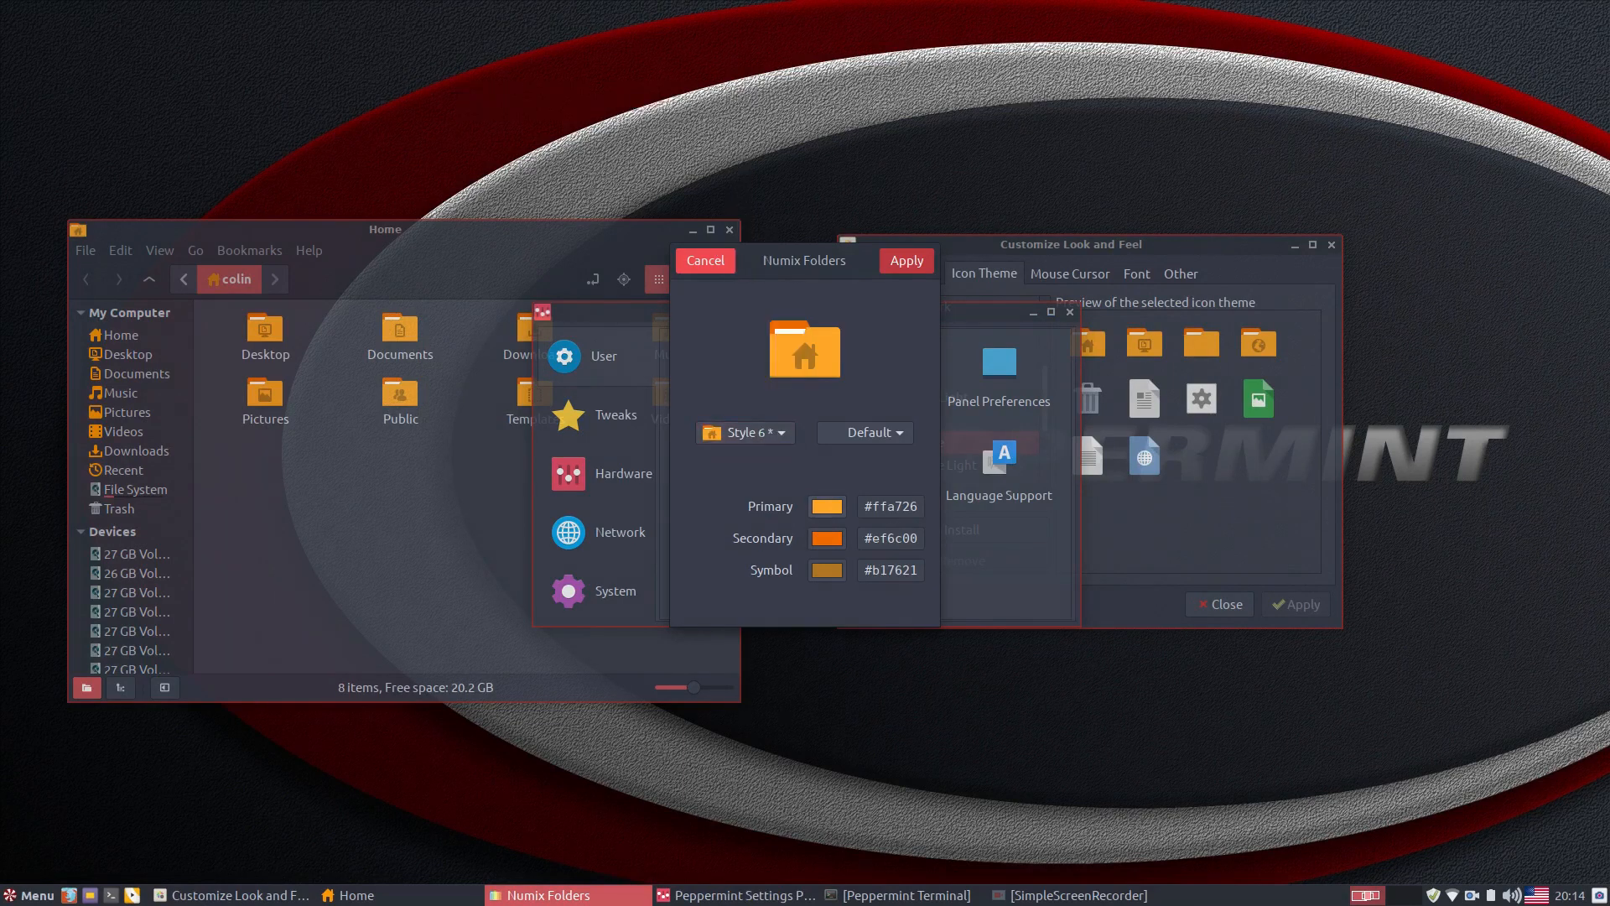
click(827, 506)
click(807, 428)
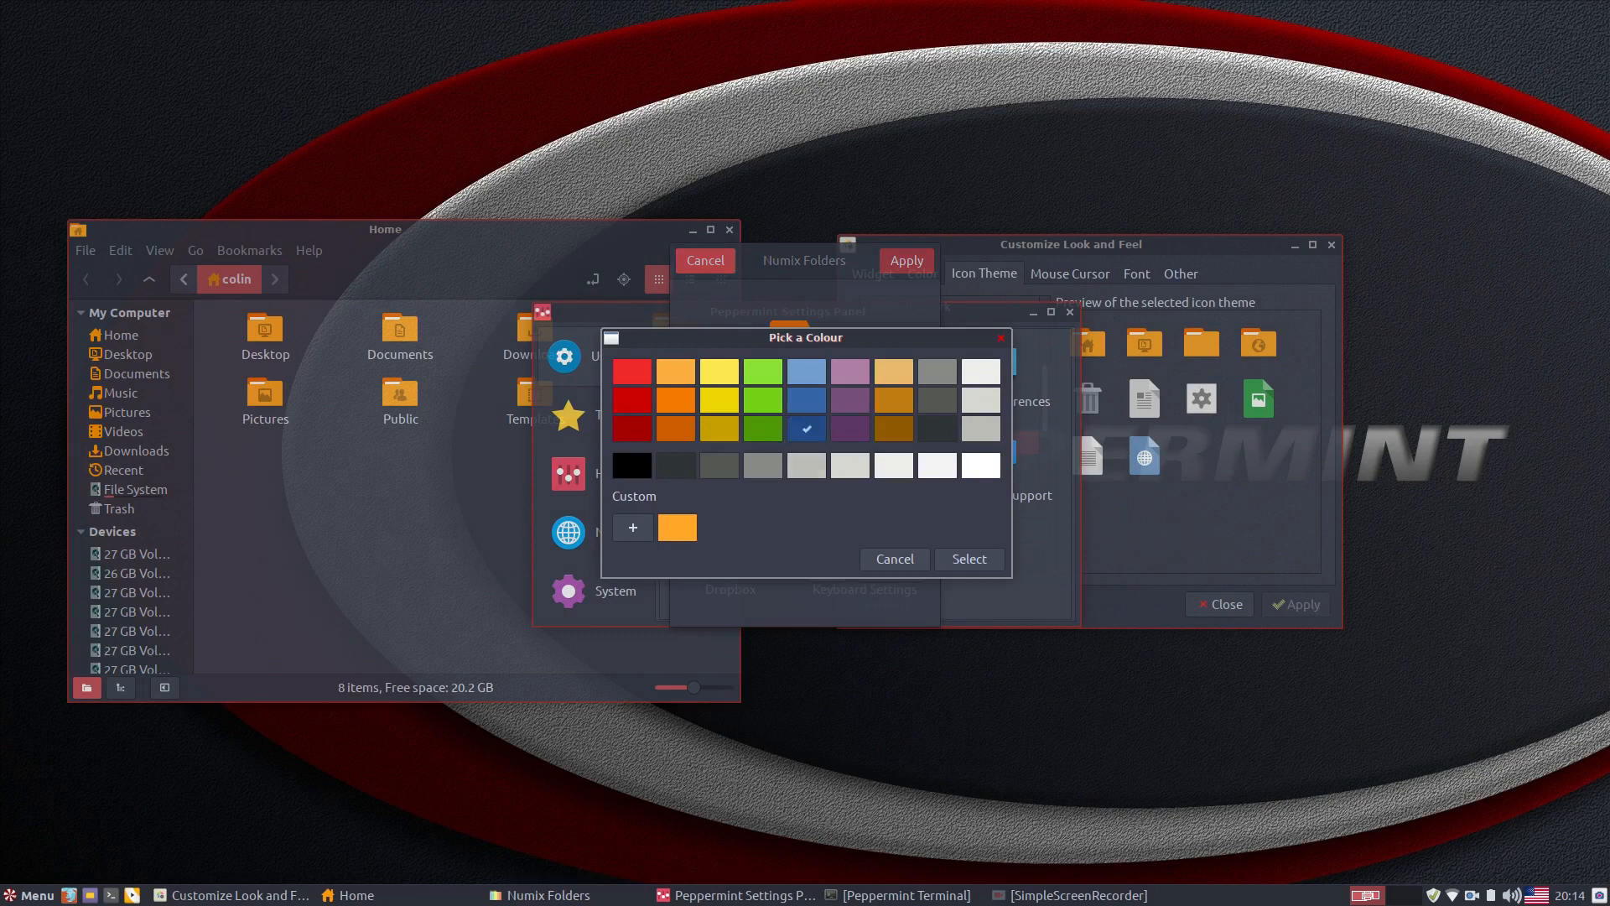
click(969, 559)
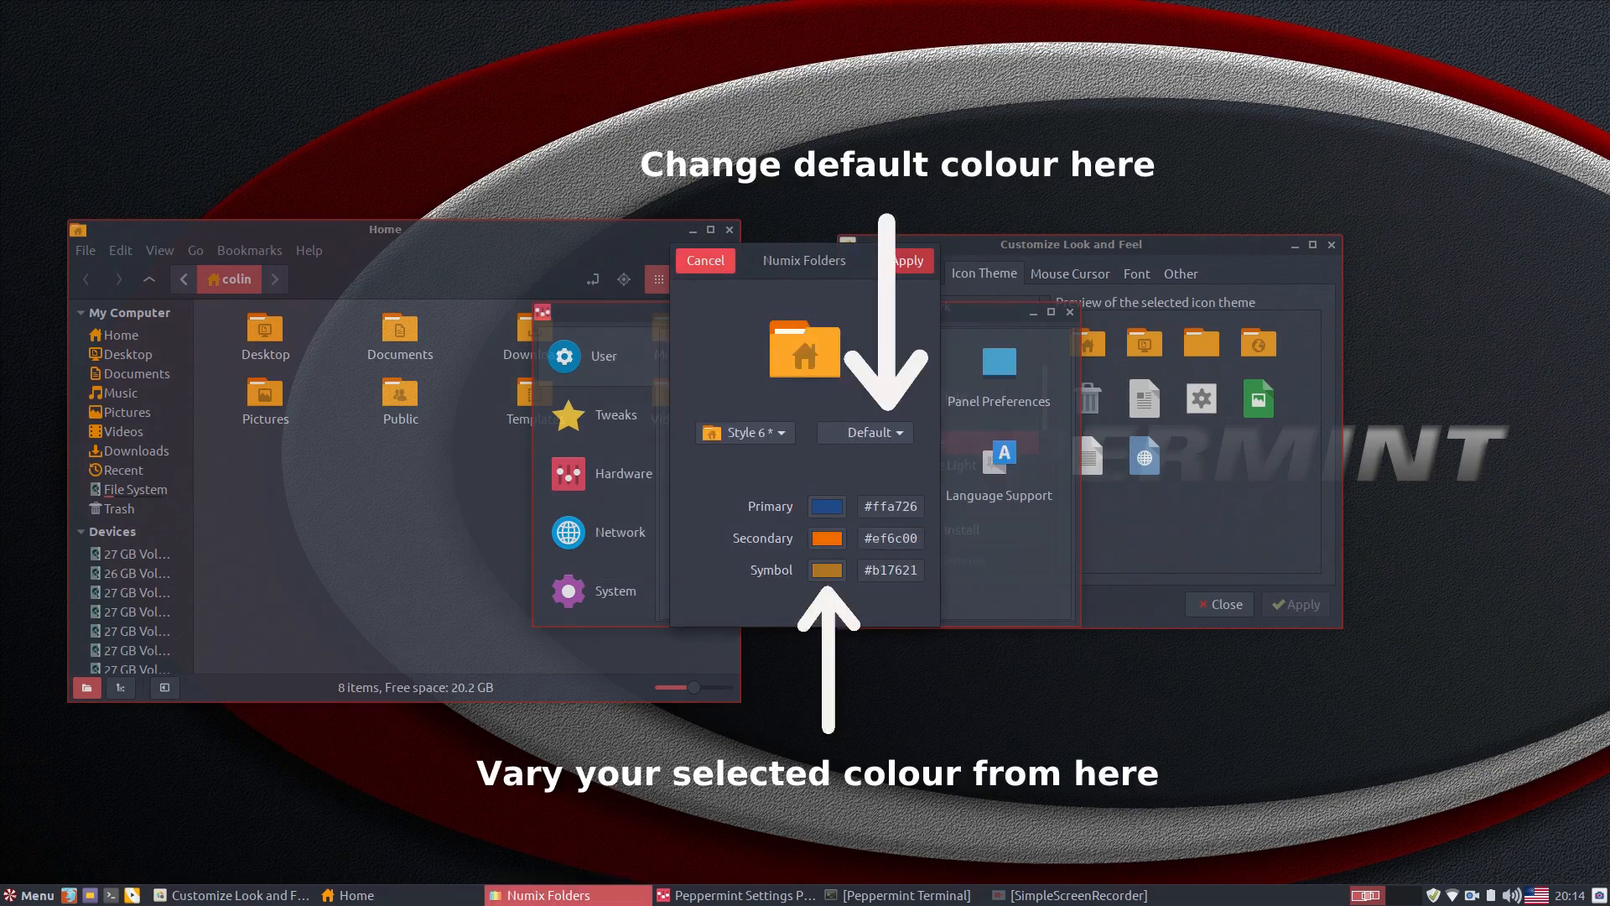
Select the Blue preset folder colour scheme and apply it
click(744, 433)
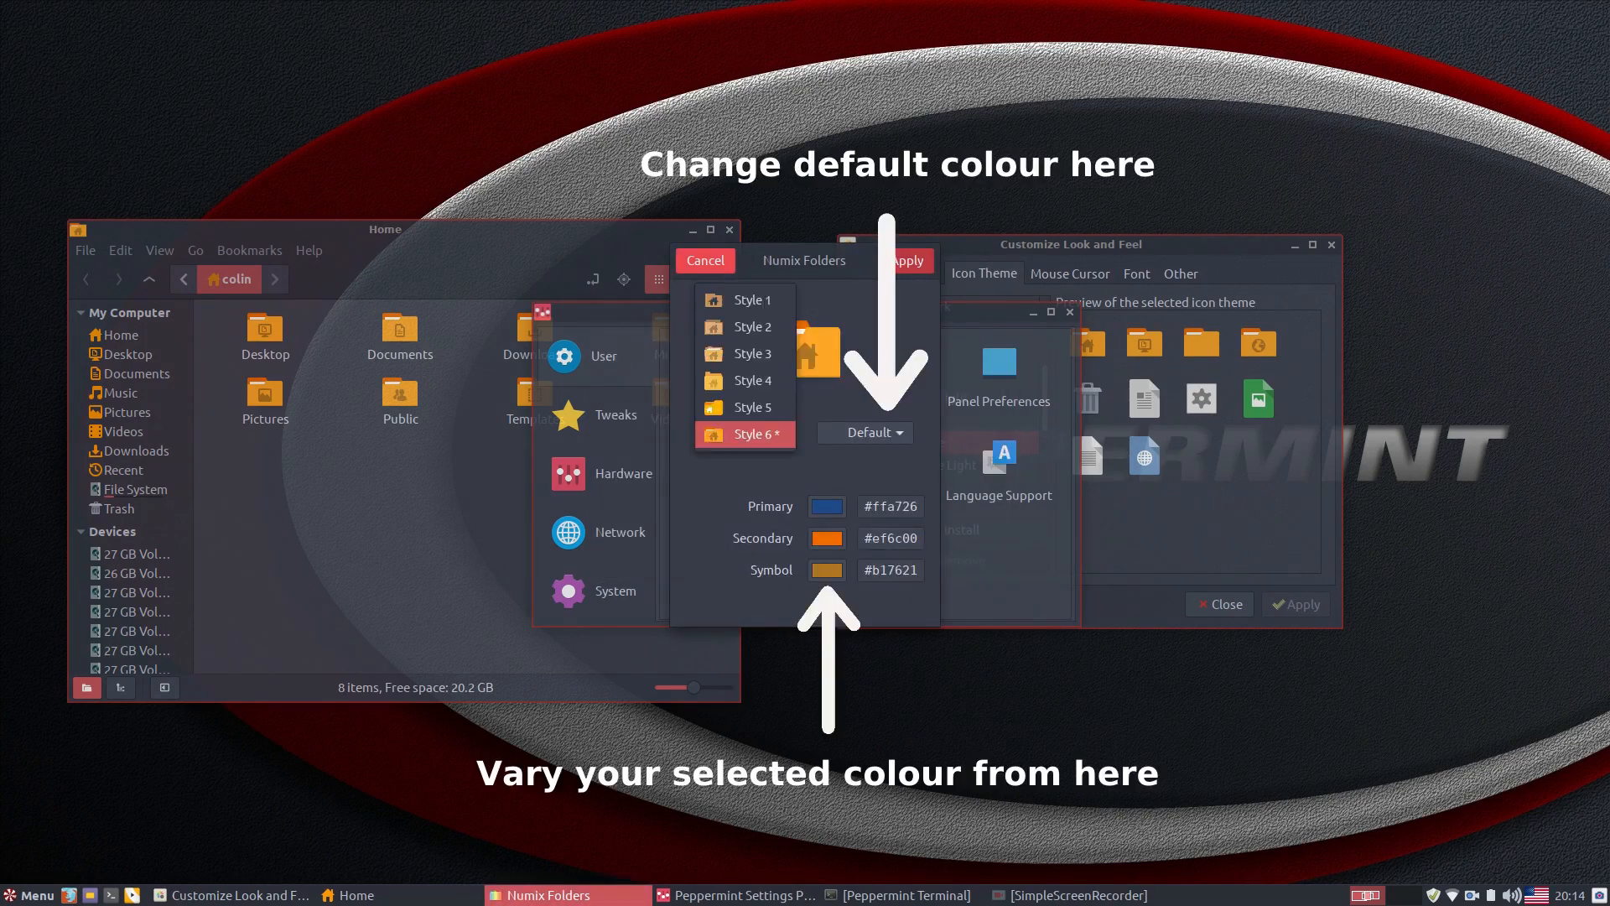
click(866, 433)
click(866, 433)
click(868, 461)
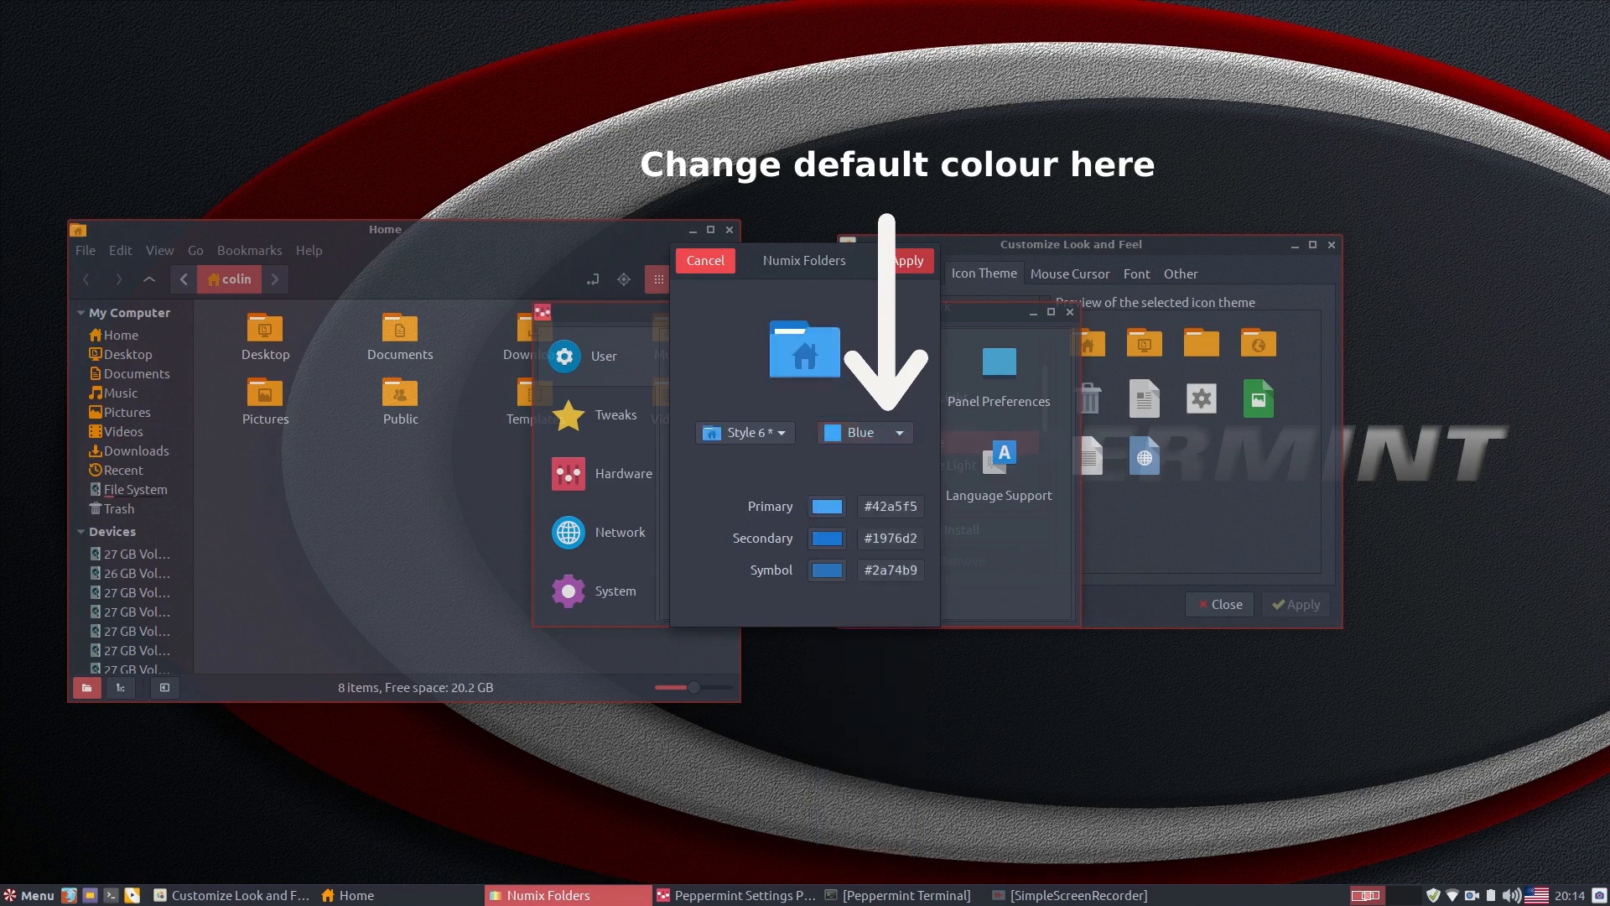
click(907, 261)
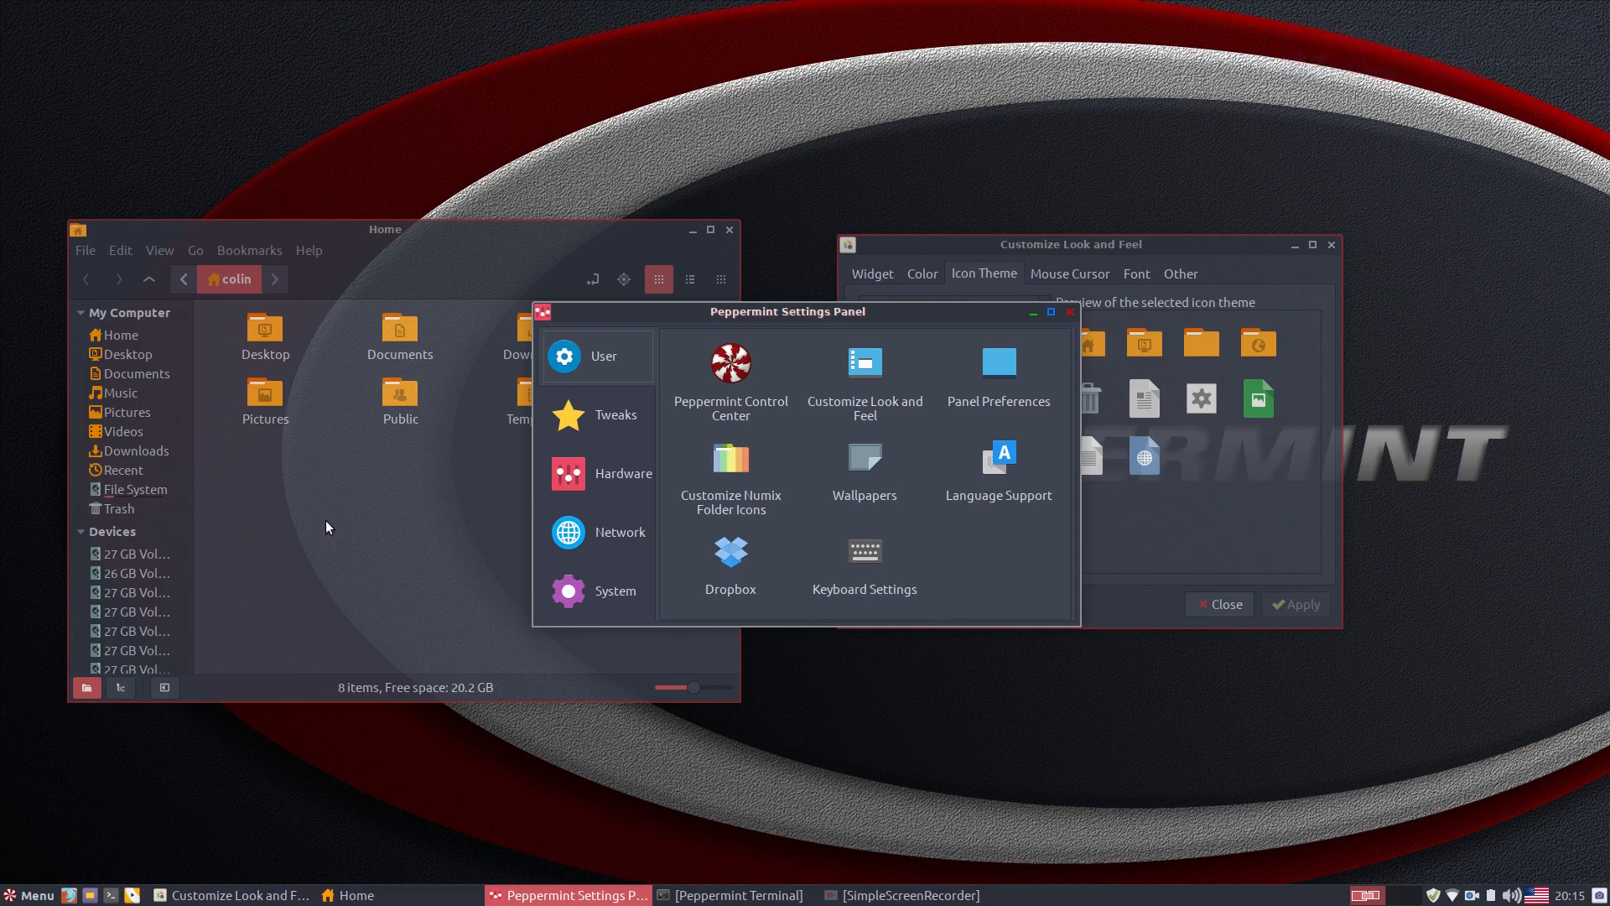
Rearrange the Home, Settings Panel and Look and Feel windows side by side
click(435, 511)
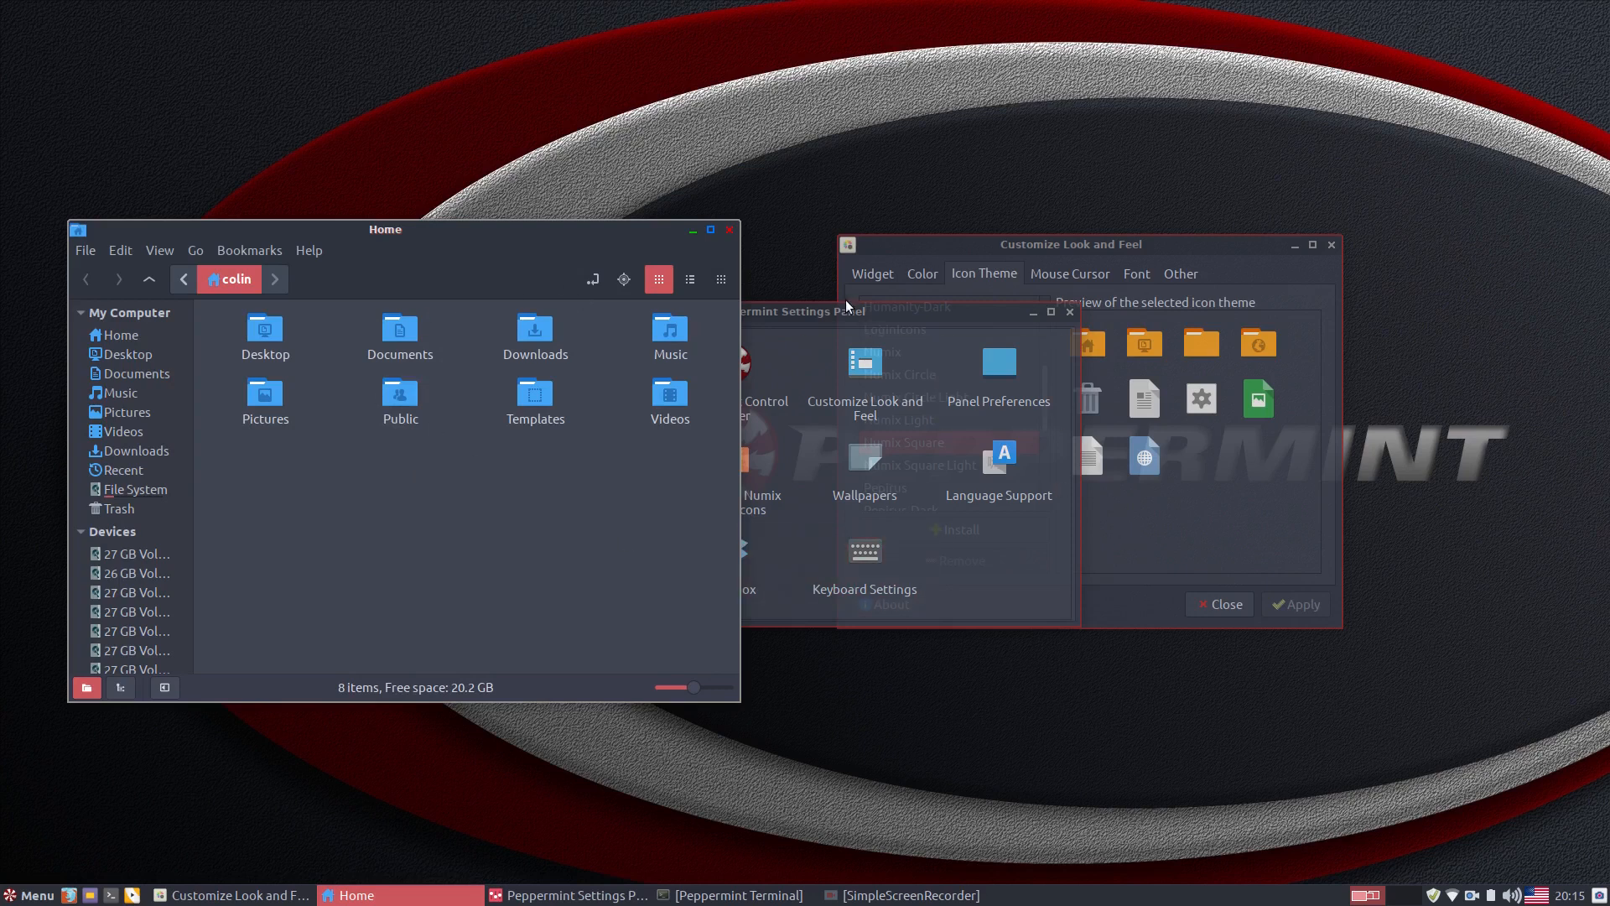
drag(847, 314, 1083, 307)
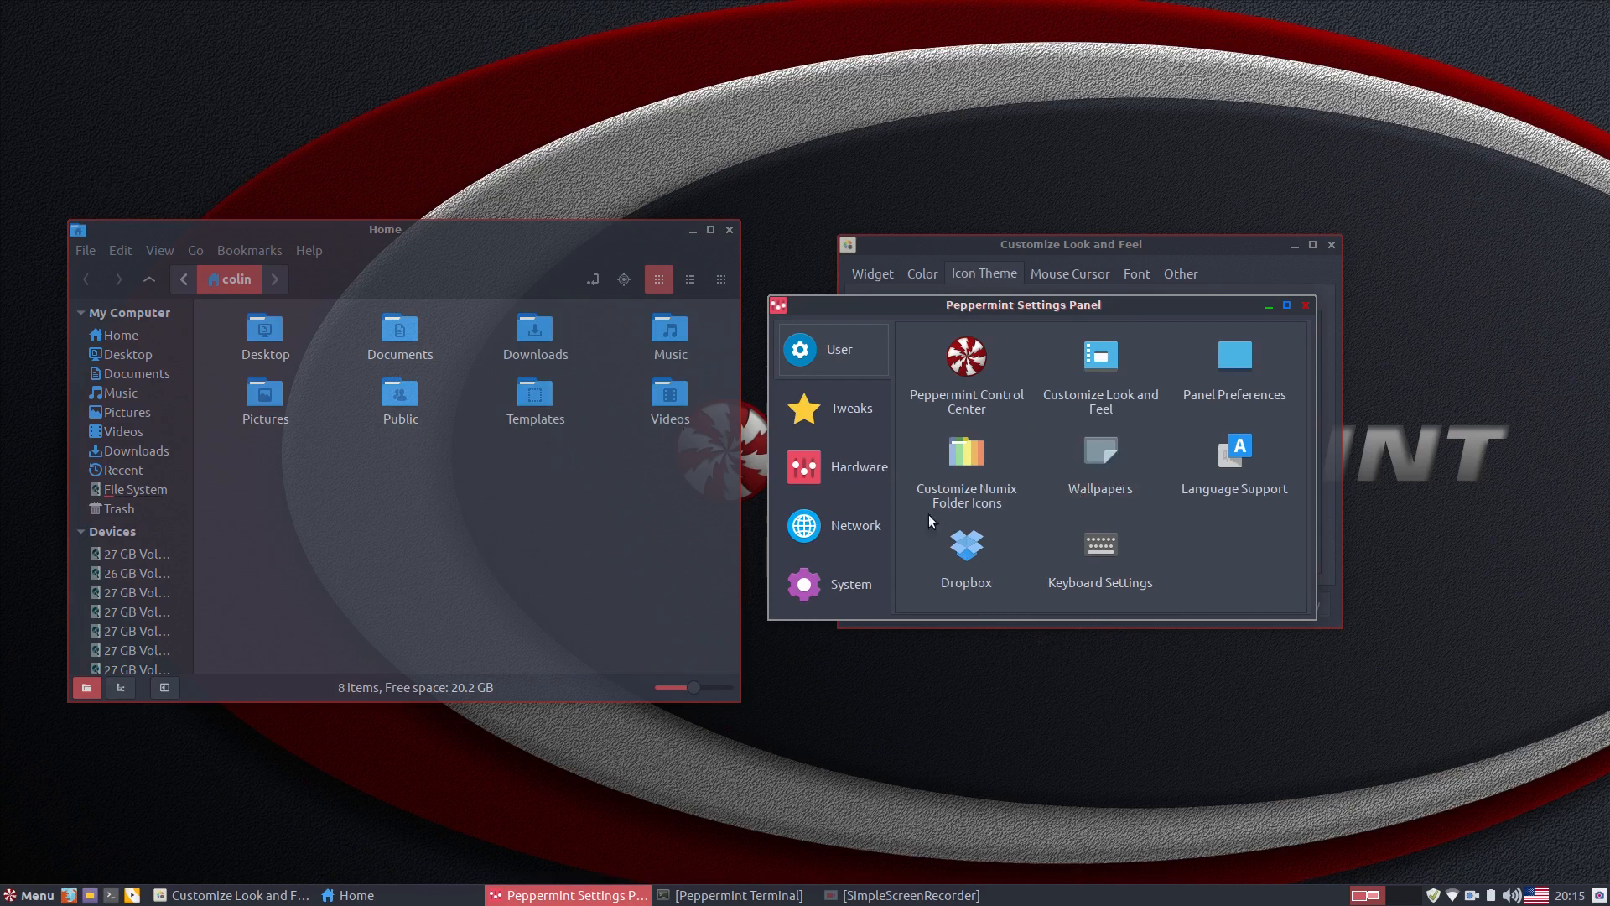
click(1112, 241)
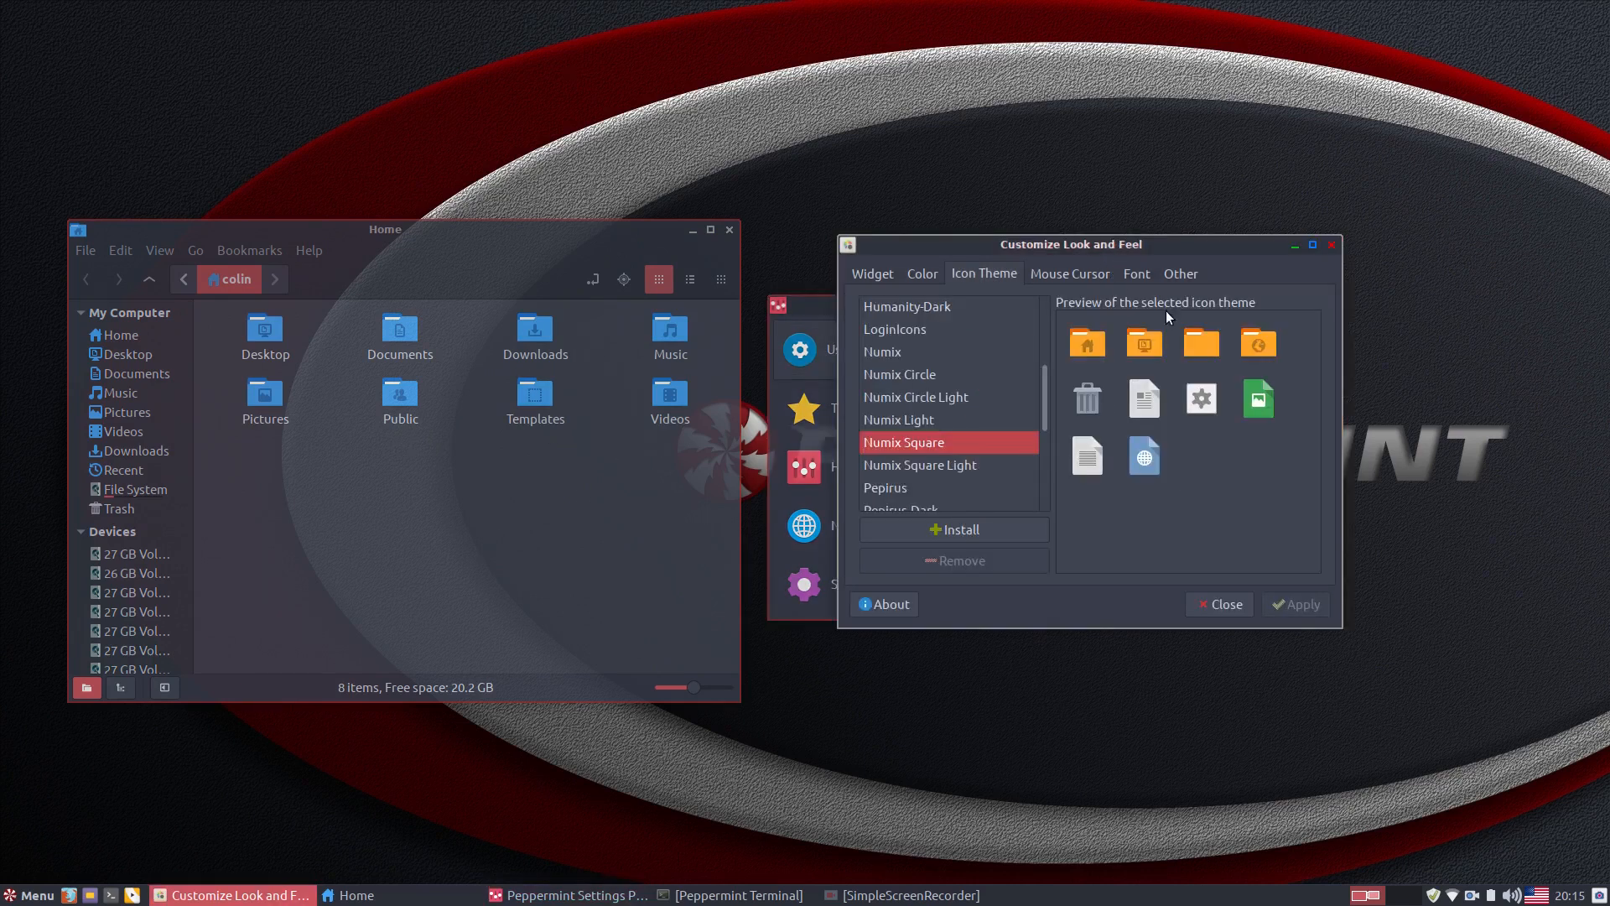
scroll(948, 461, down, 5)
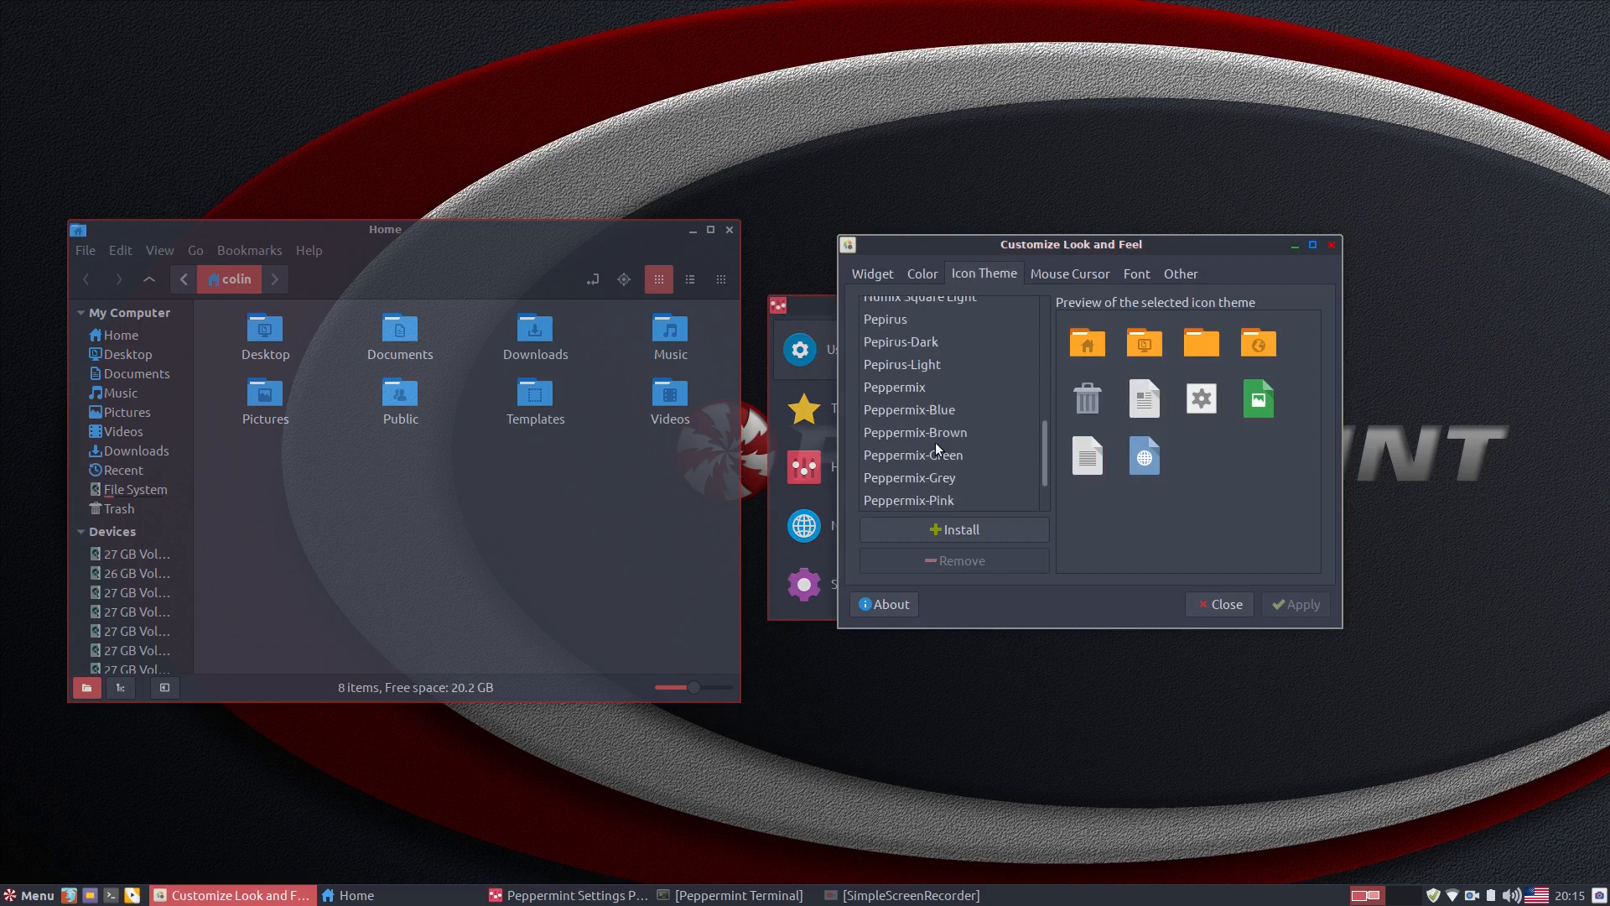
scroll(931, 443, up, 2)
Apply the Pepirus icon theme, then close Look and Feel and the Home window
click(879, 386)
click(1311, 596)
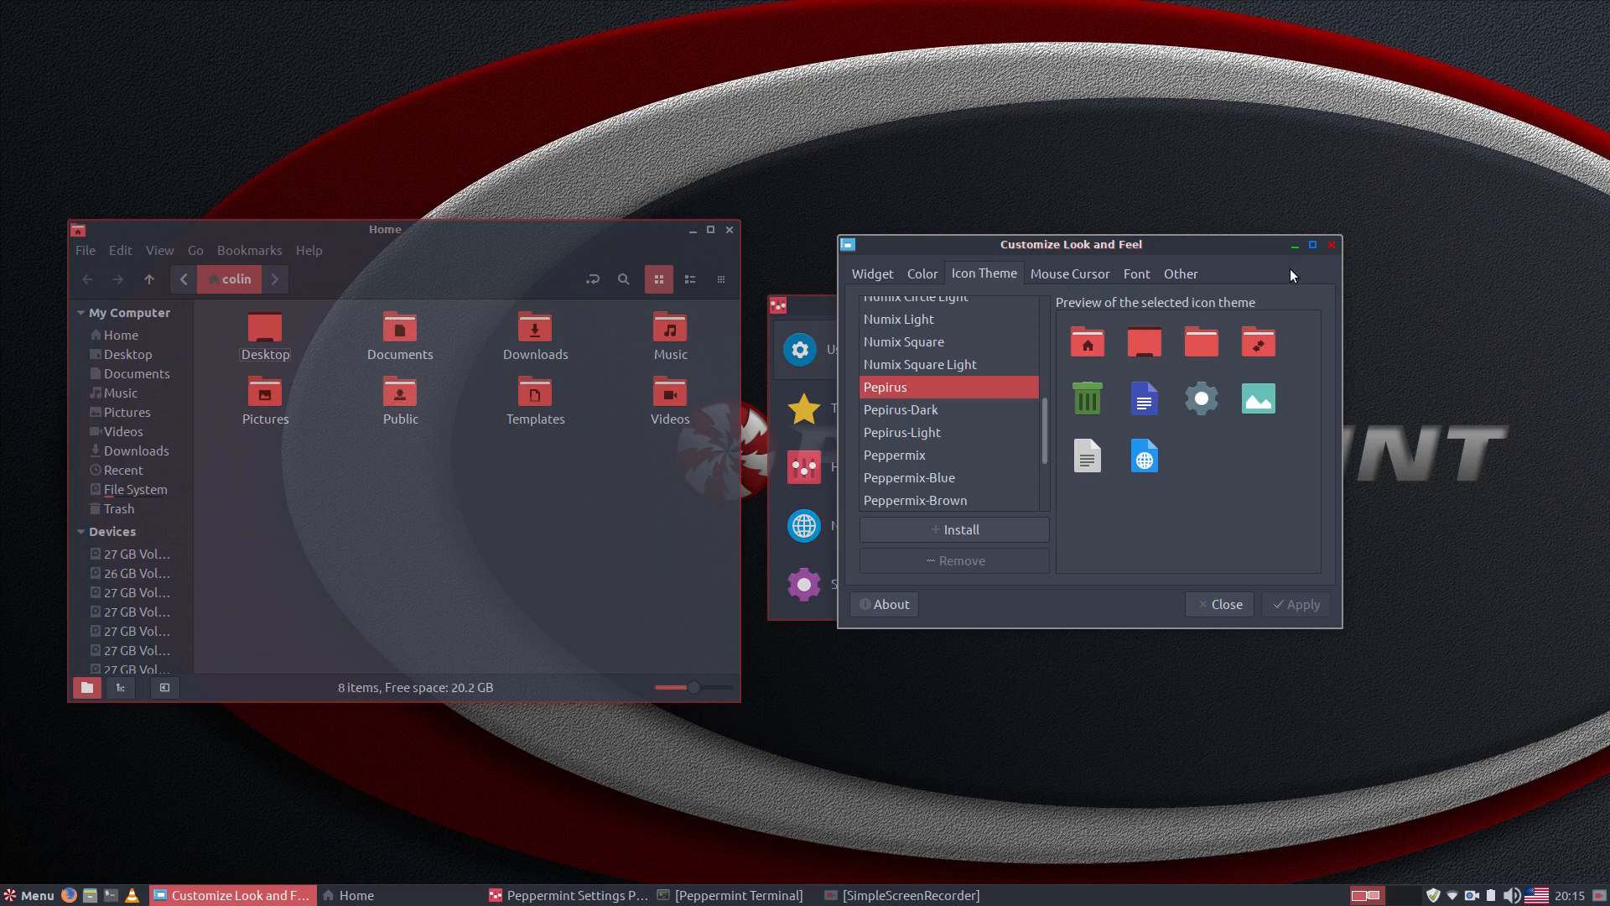
click(1199, 607)
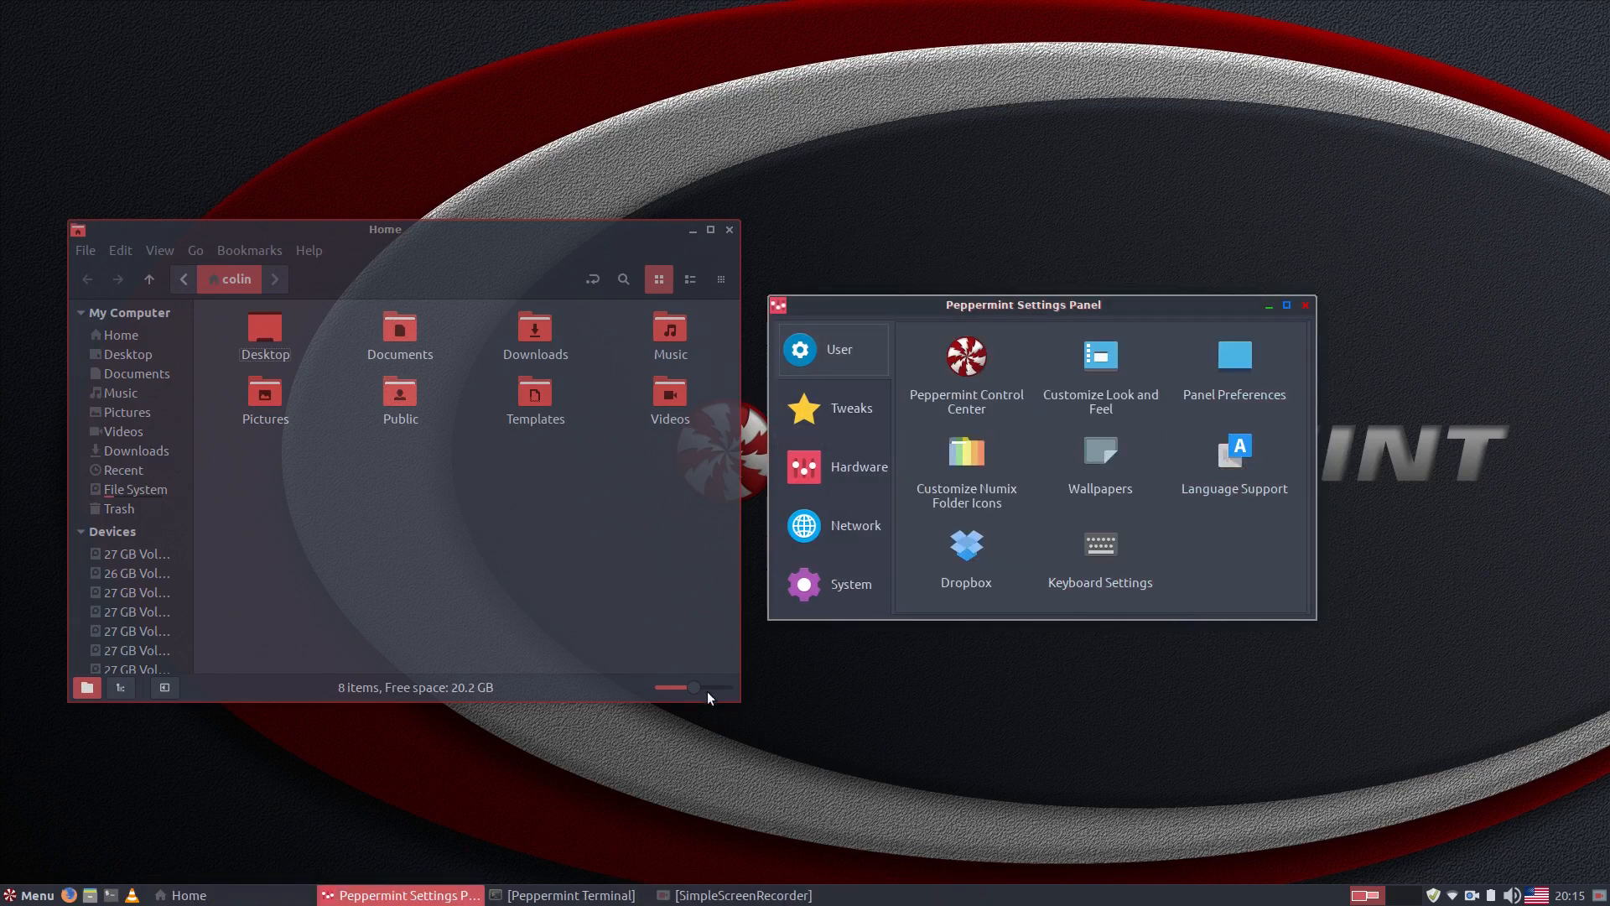
click(725, 230)
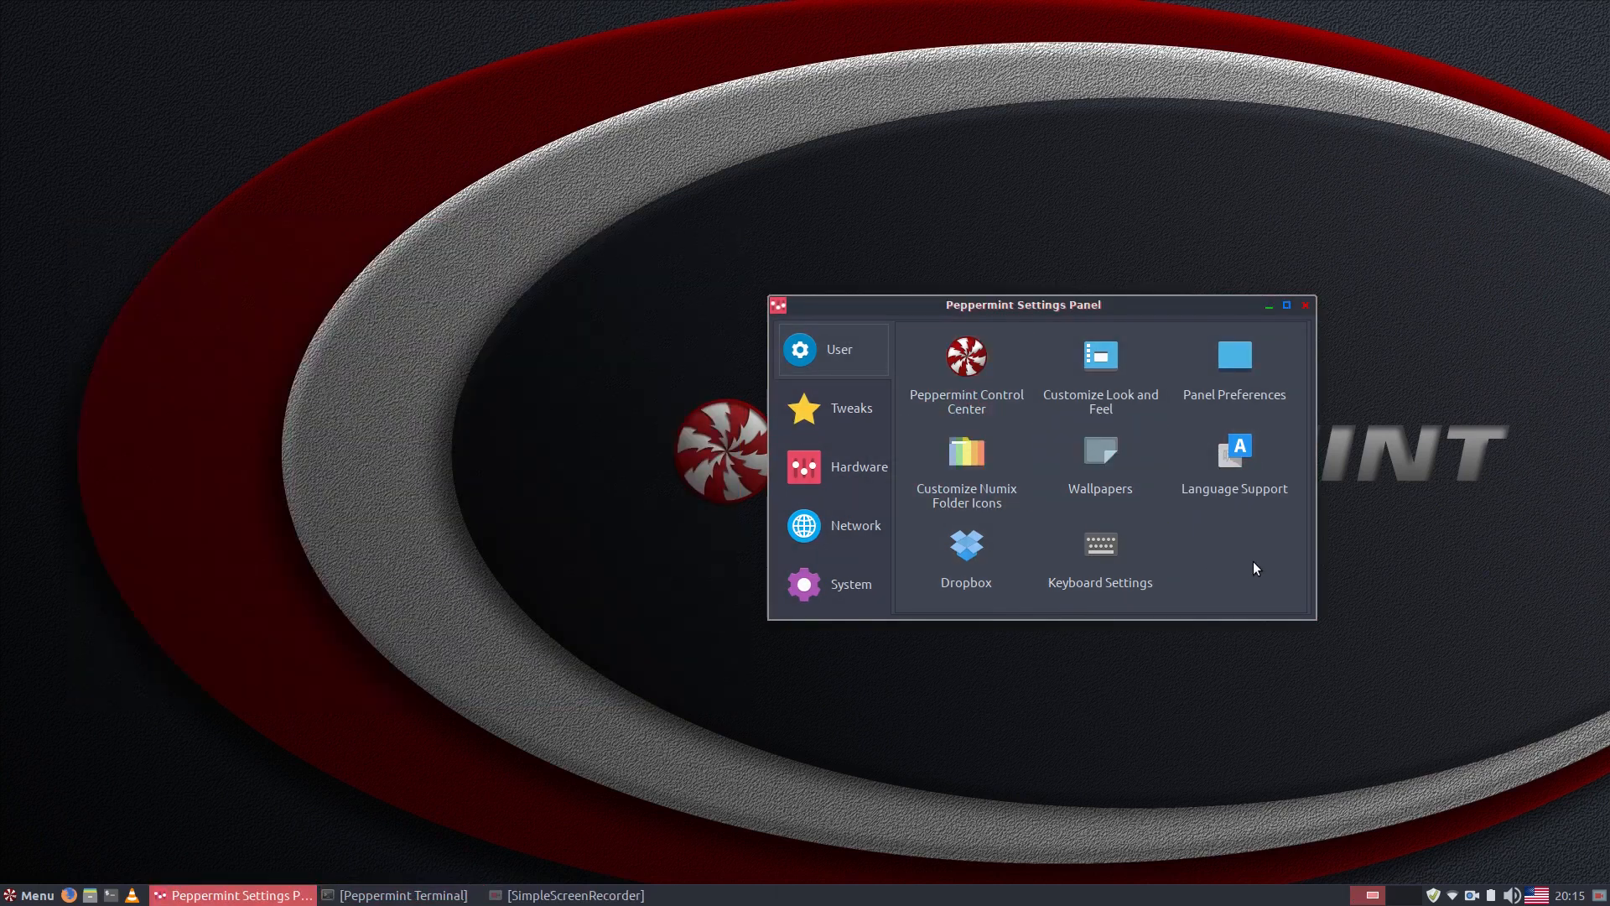
In Wallpapers, apply Peppermint-9-Alternative and then Peppermint-9.jpg as the background
click(1095, 458)
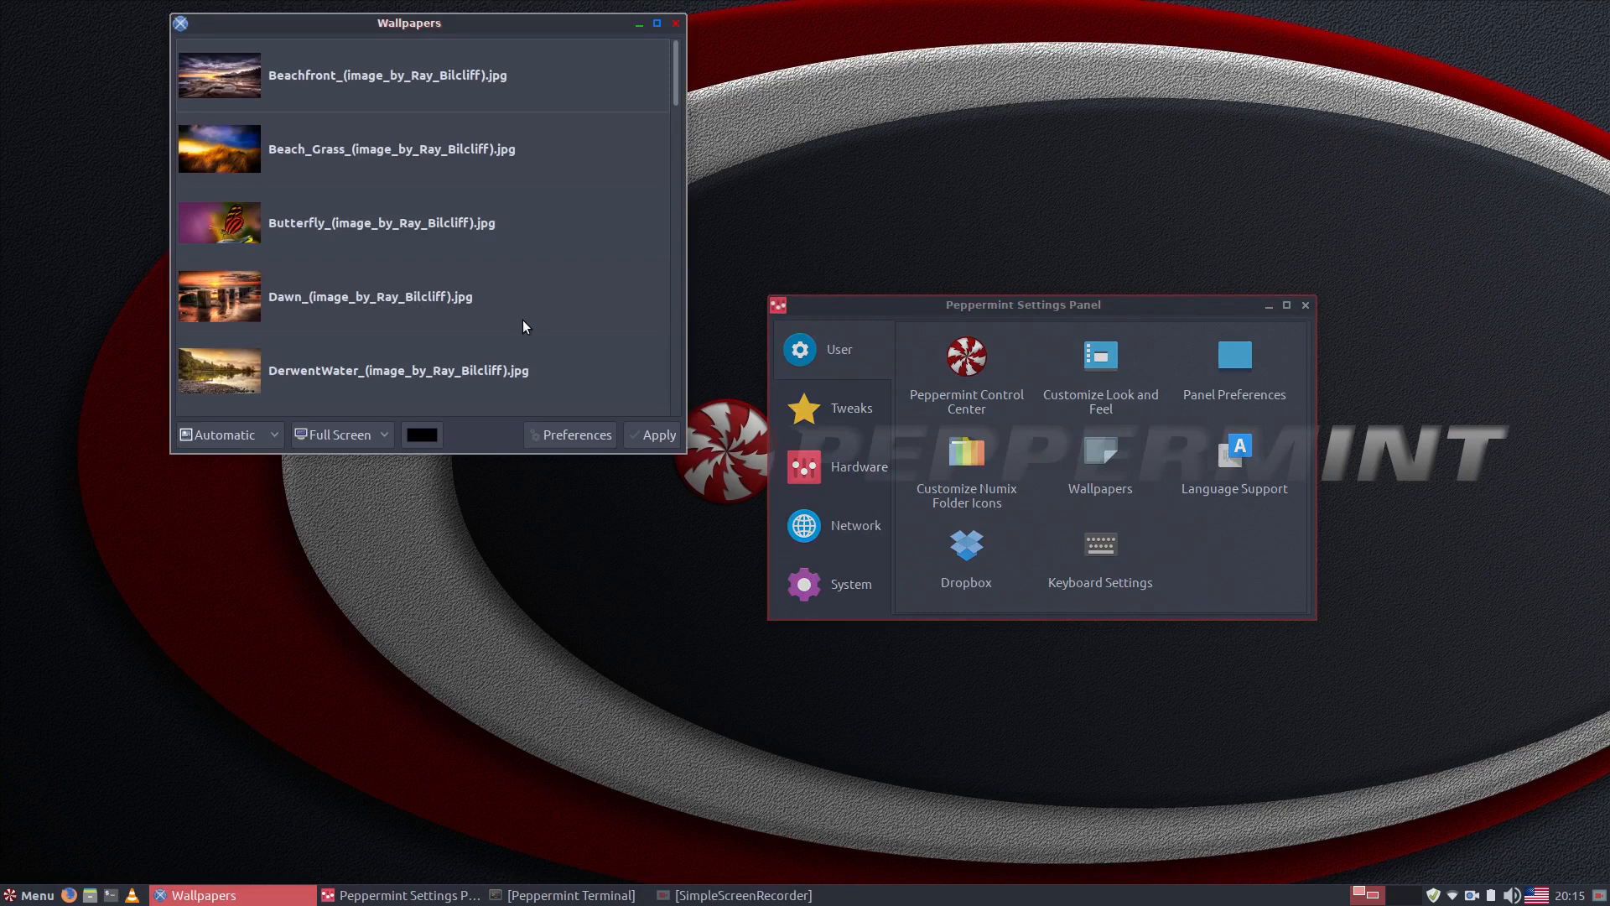
scroll(354, 248, down, 12)
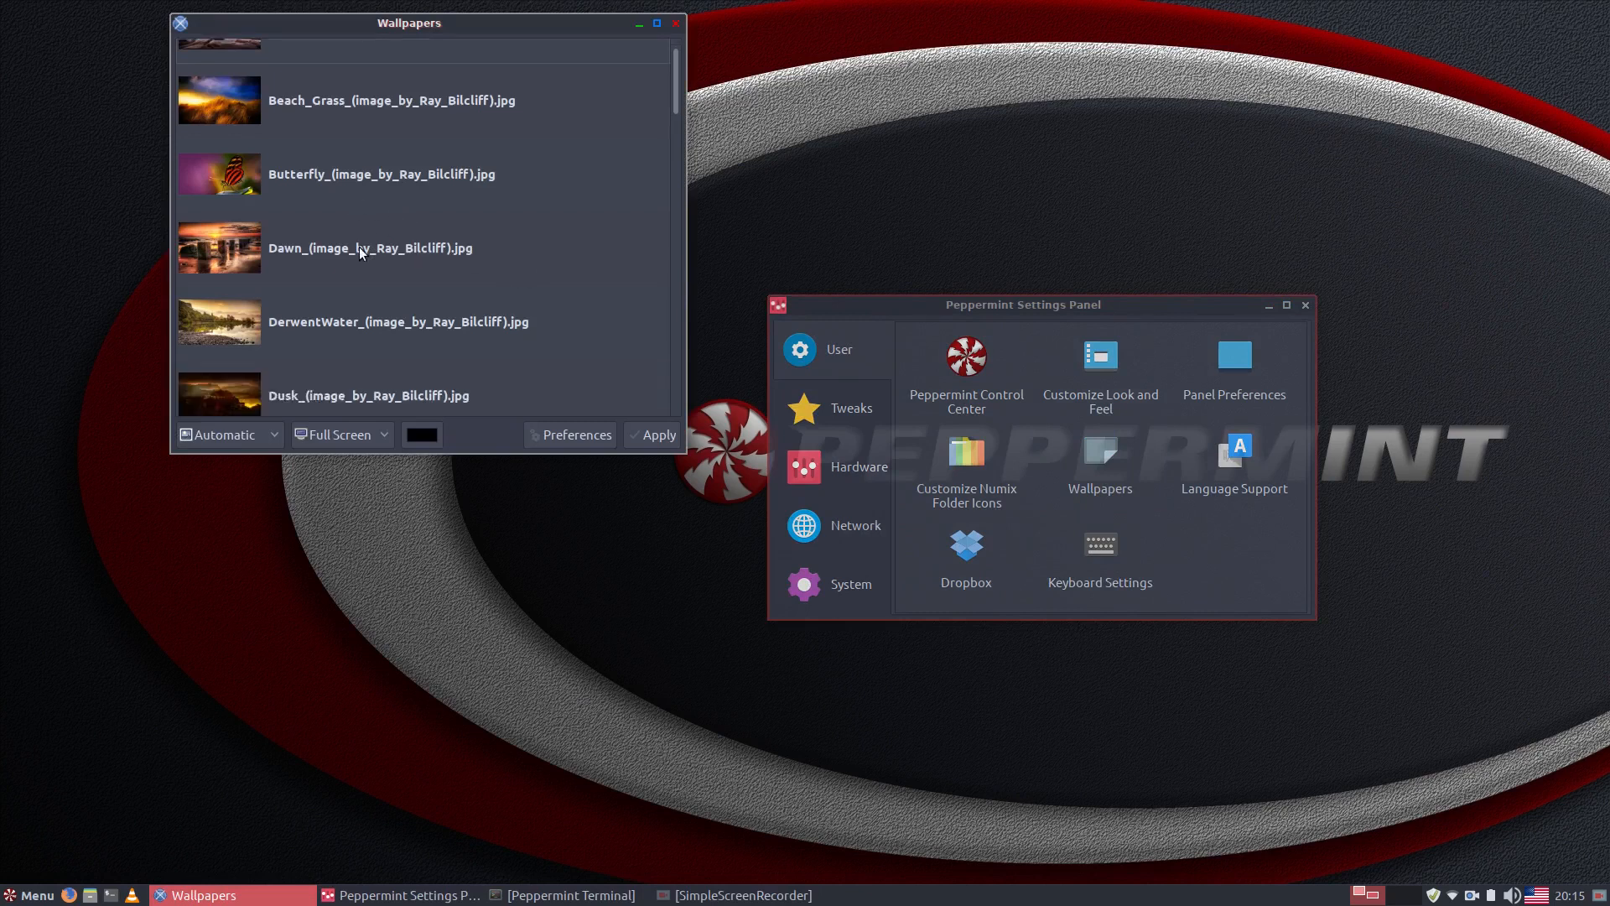
scroll(483, 262, down, 15)
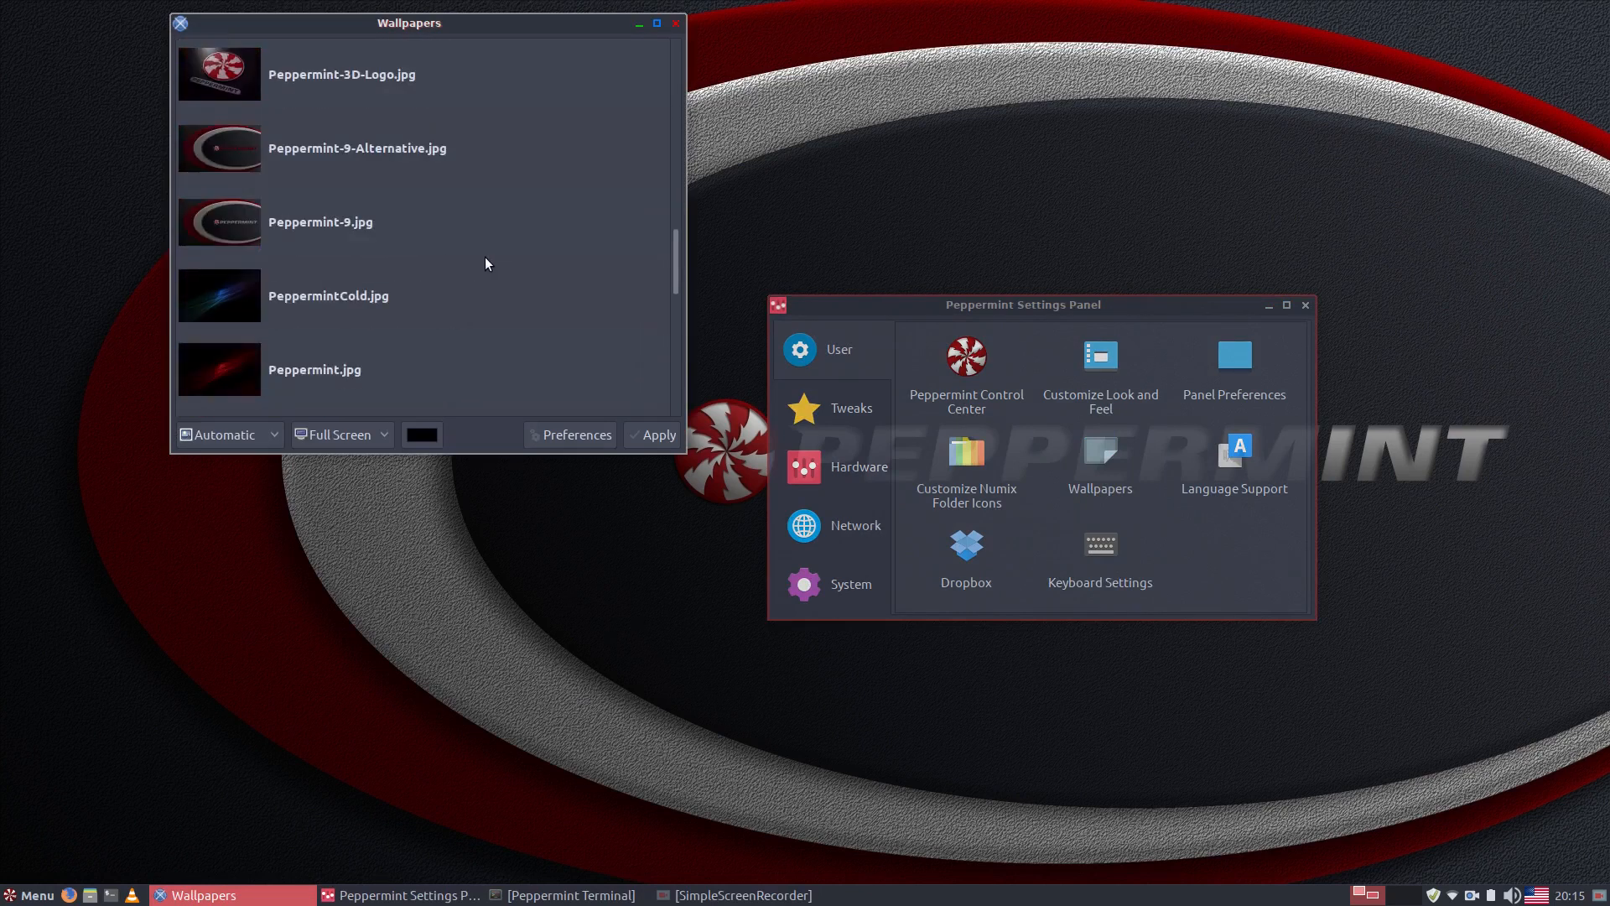
scroll(394, 265, up, 8)
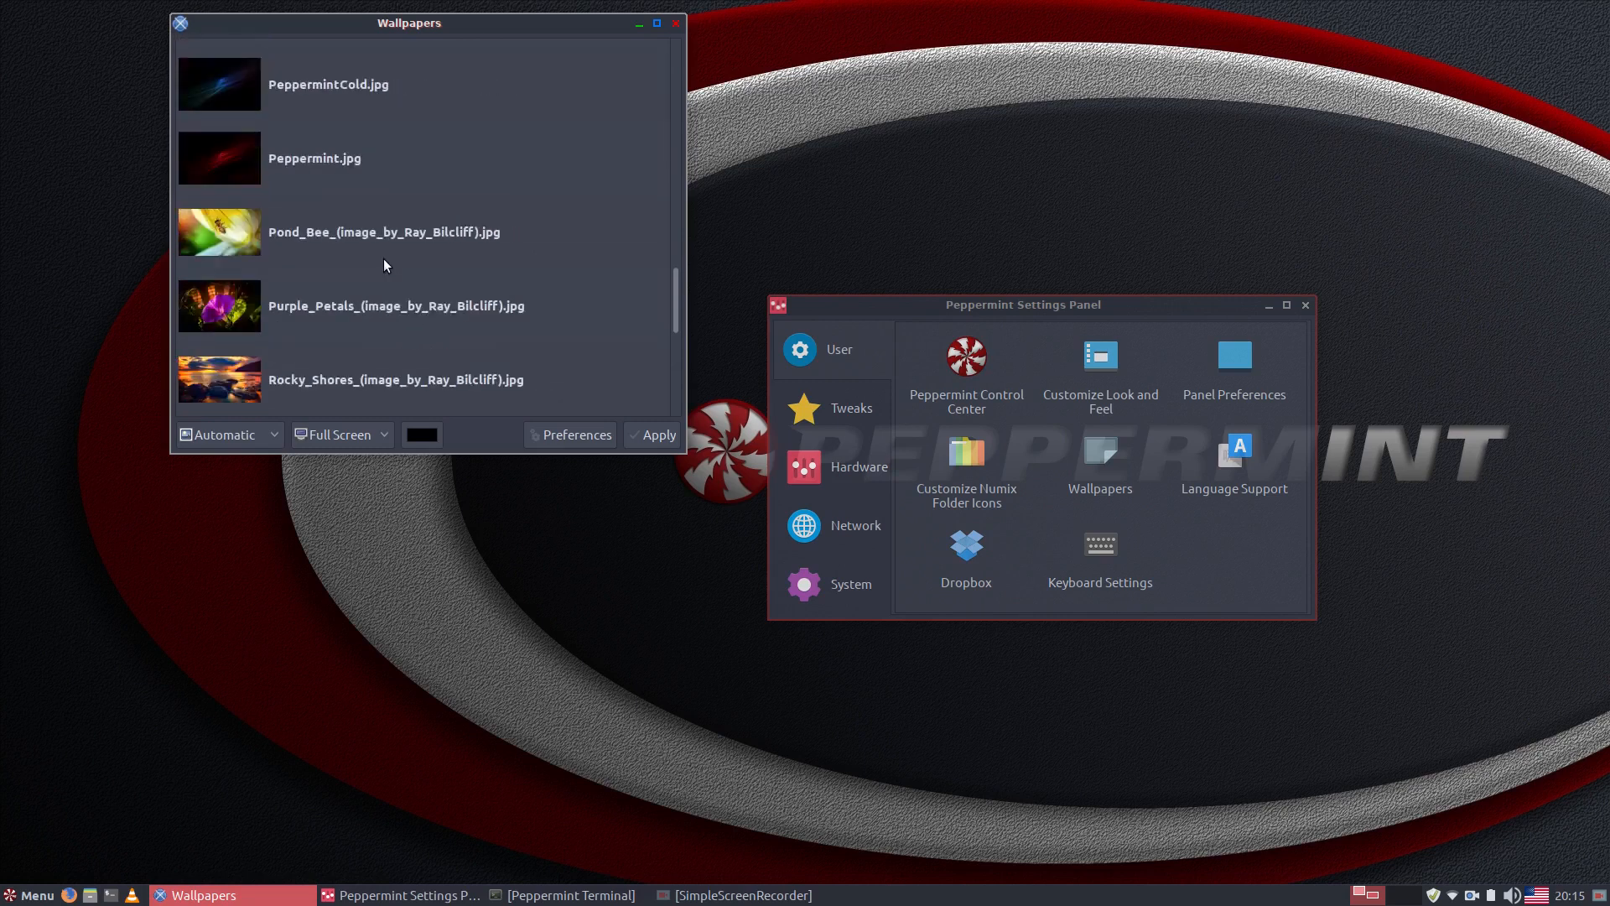
click(212, 98)
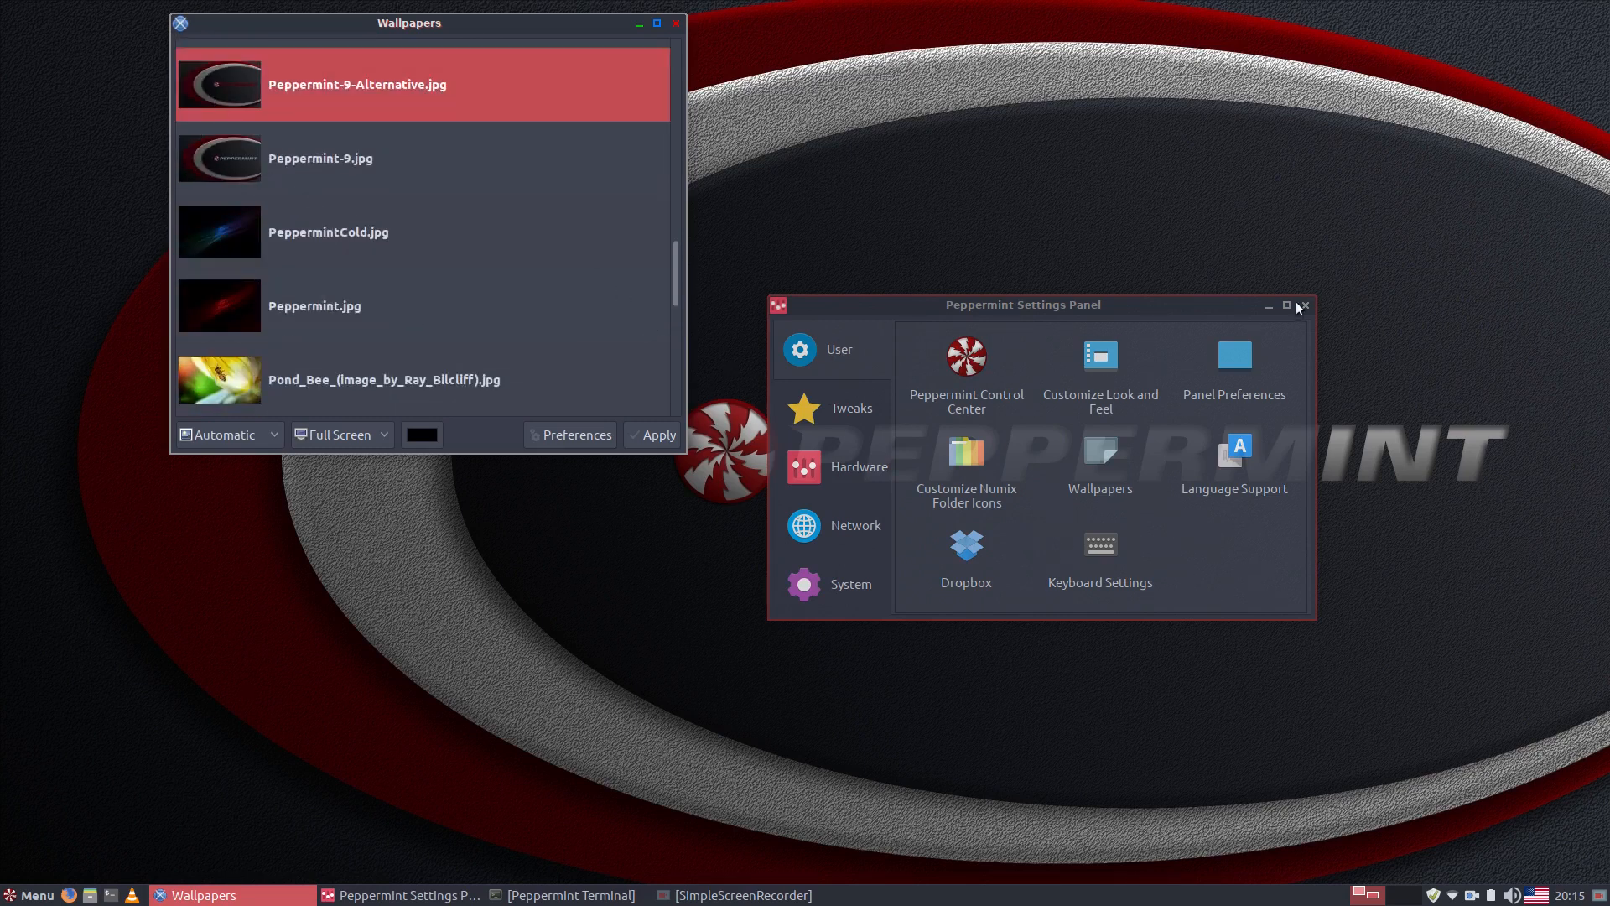
click(1269, 309)
click(641, 437)
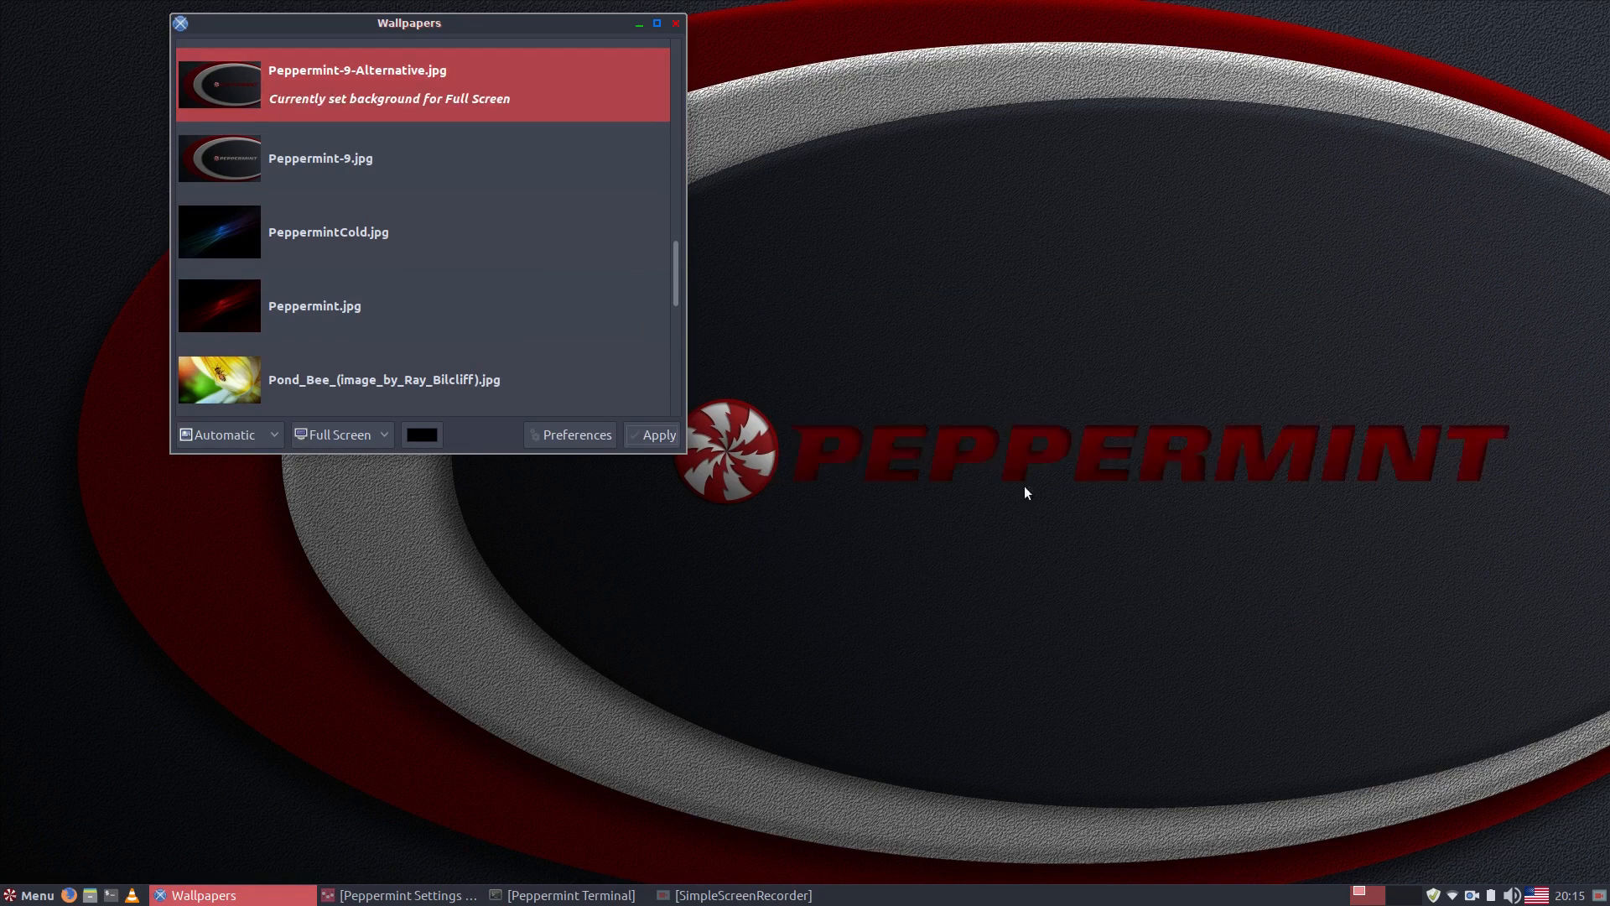
click(376, 175)
click(639, 434)
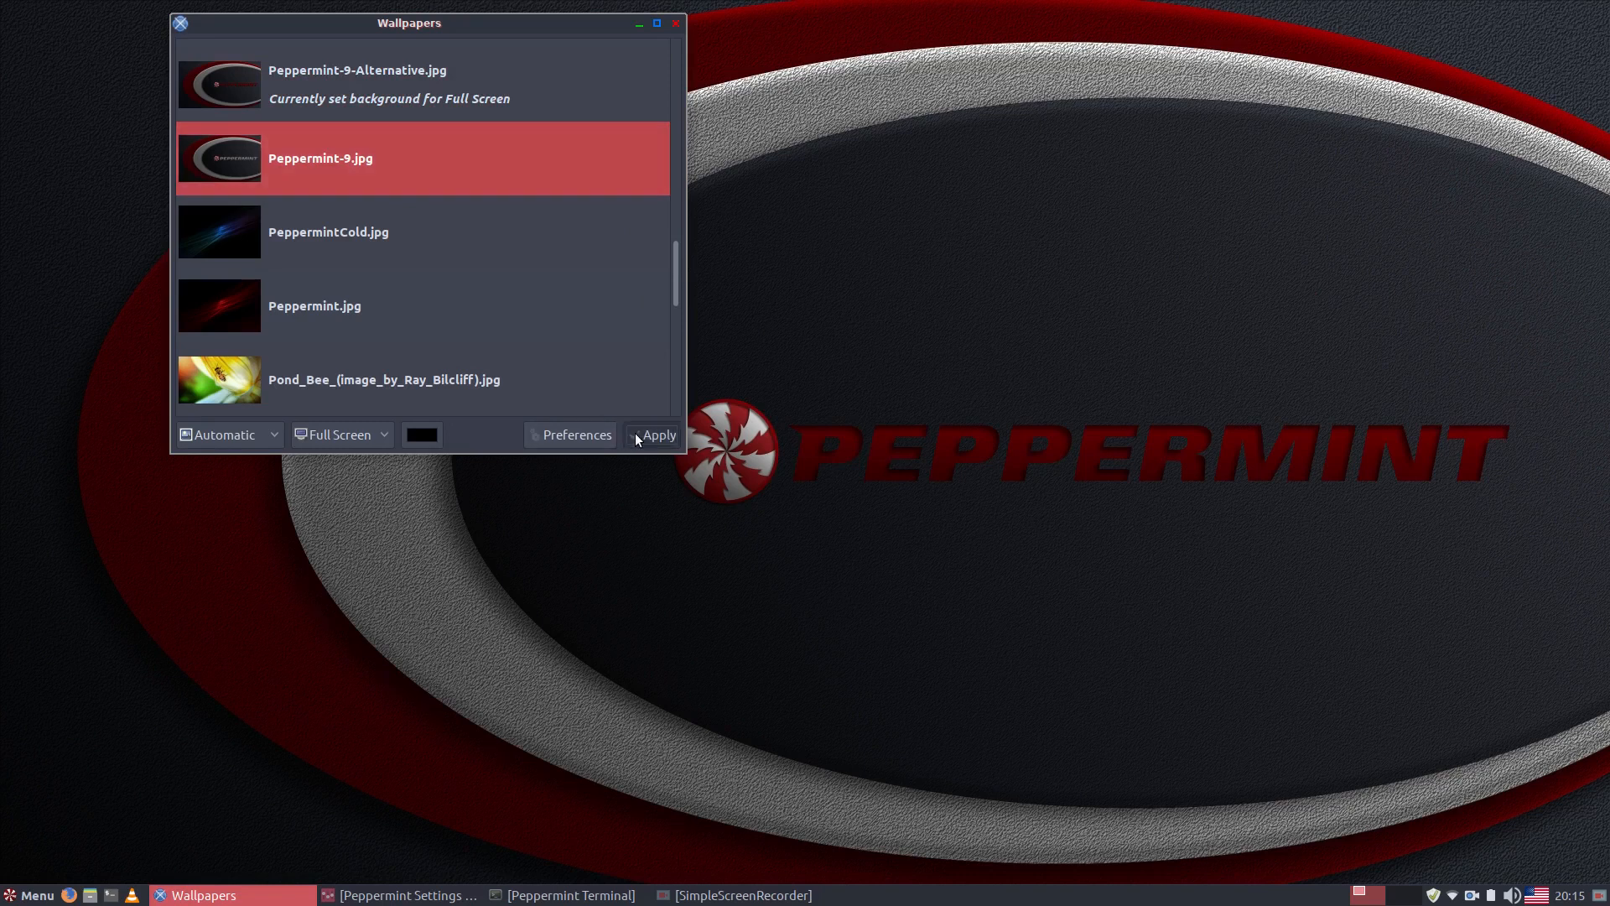
Apply PeppermintCold.jpg, Peppermint.jpg and Rocky Shores as the background in turn
click(403, 252)
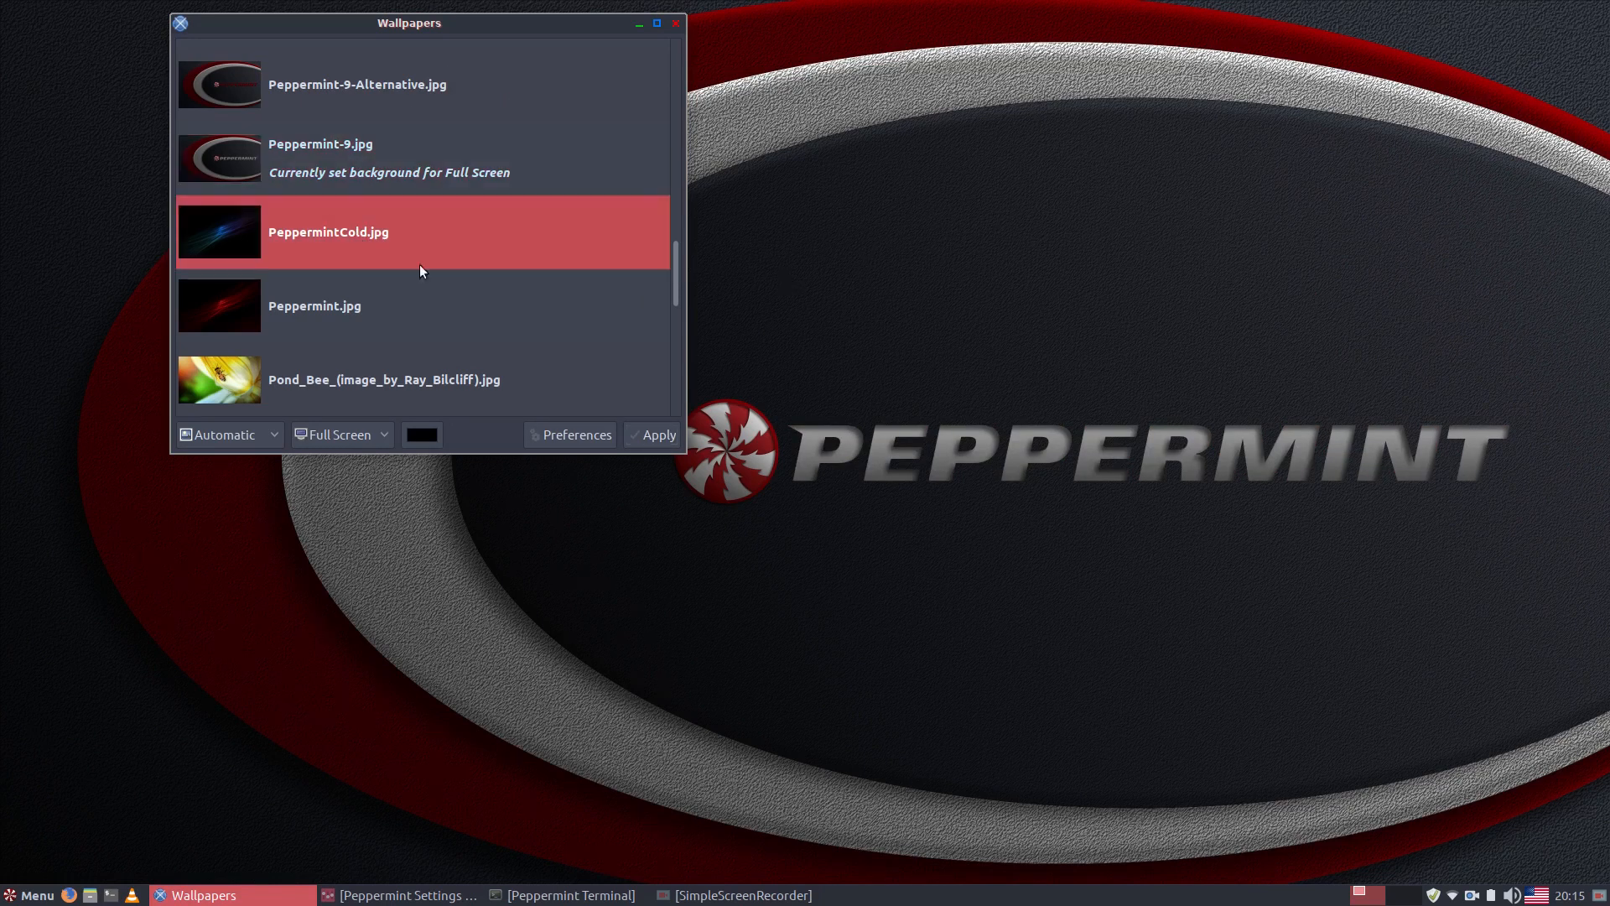
click(665, 441)
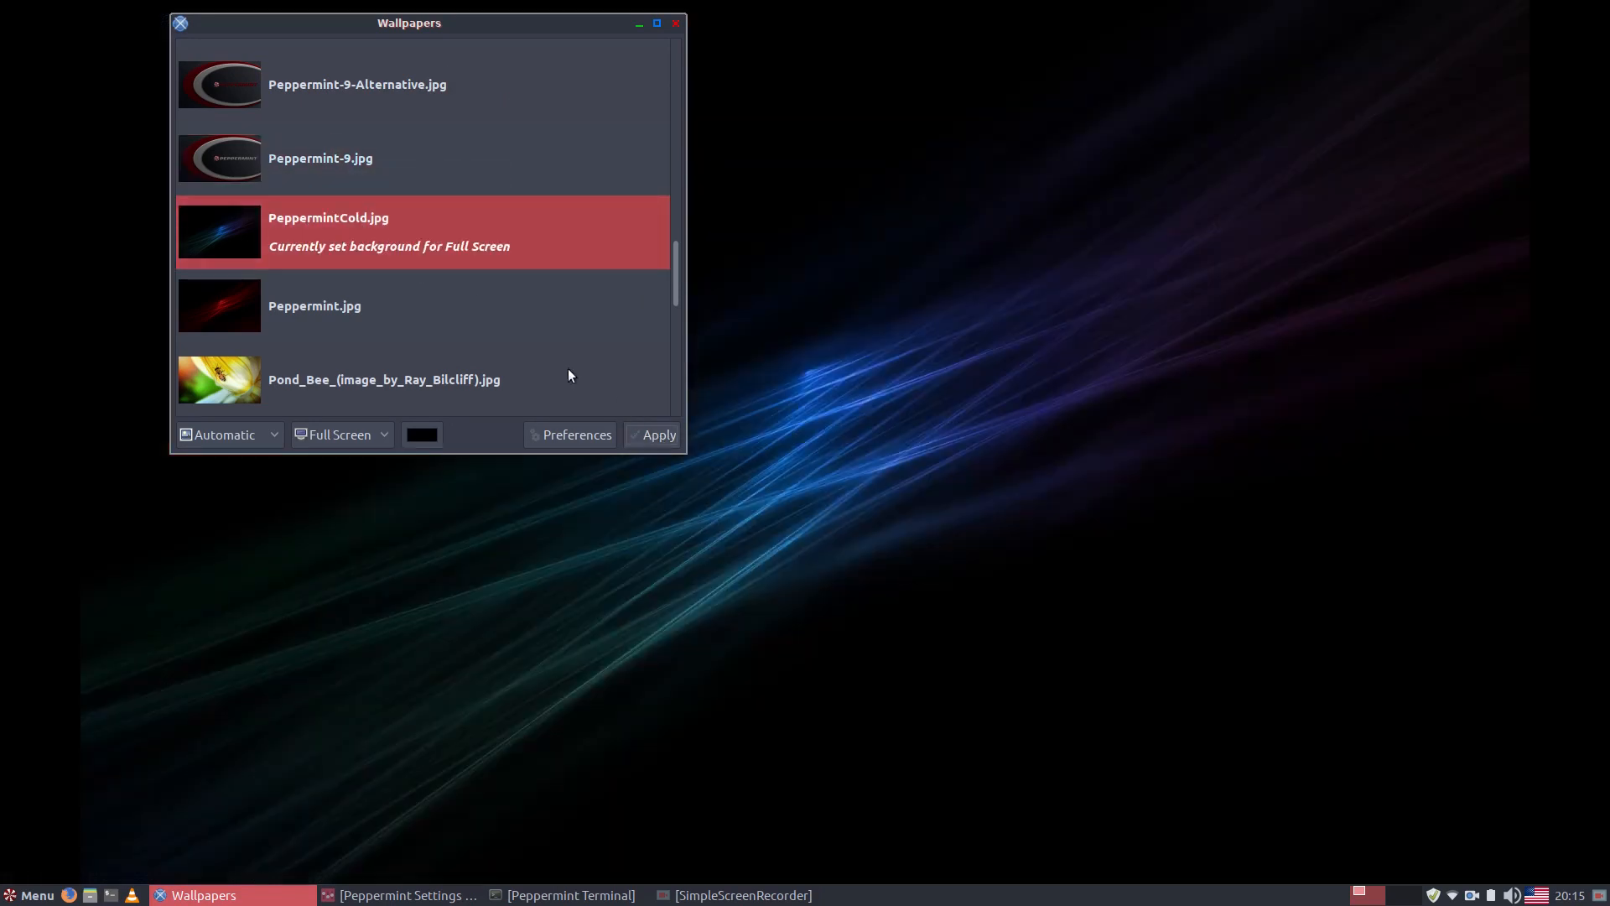
click(350, 294)
click(669, 441)
scroll(369, 287, down, 3)
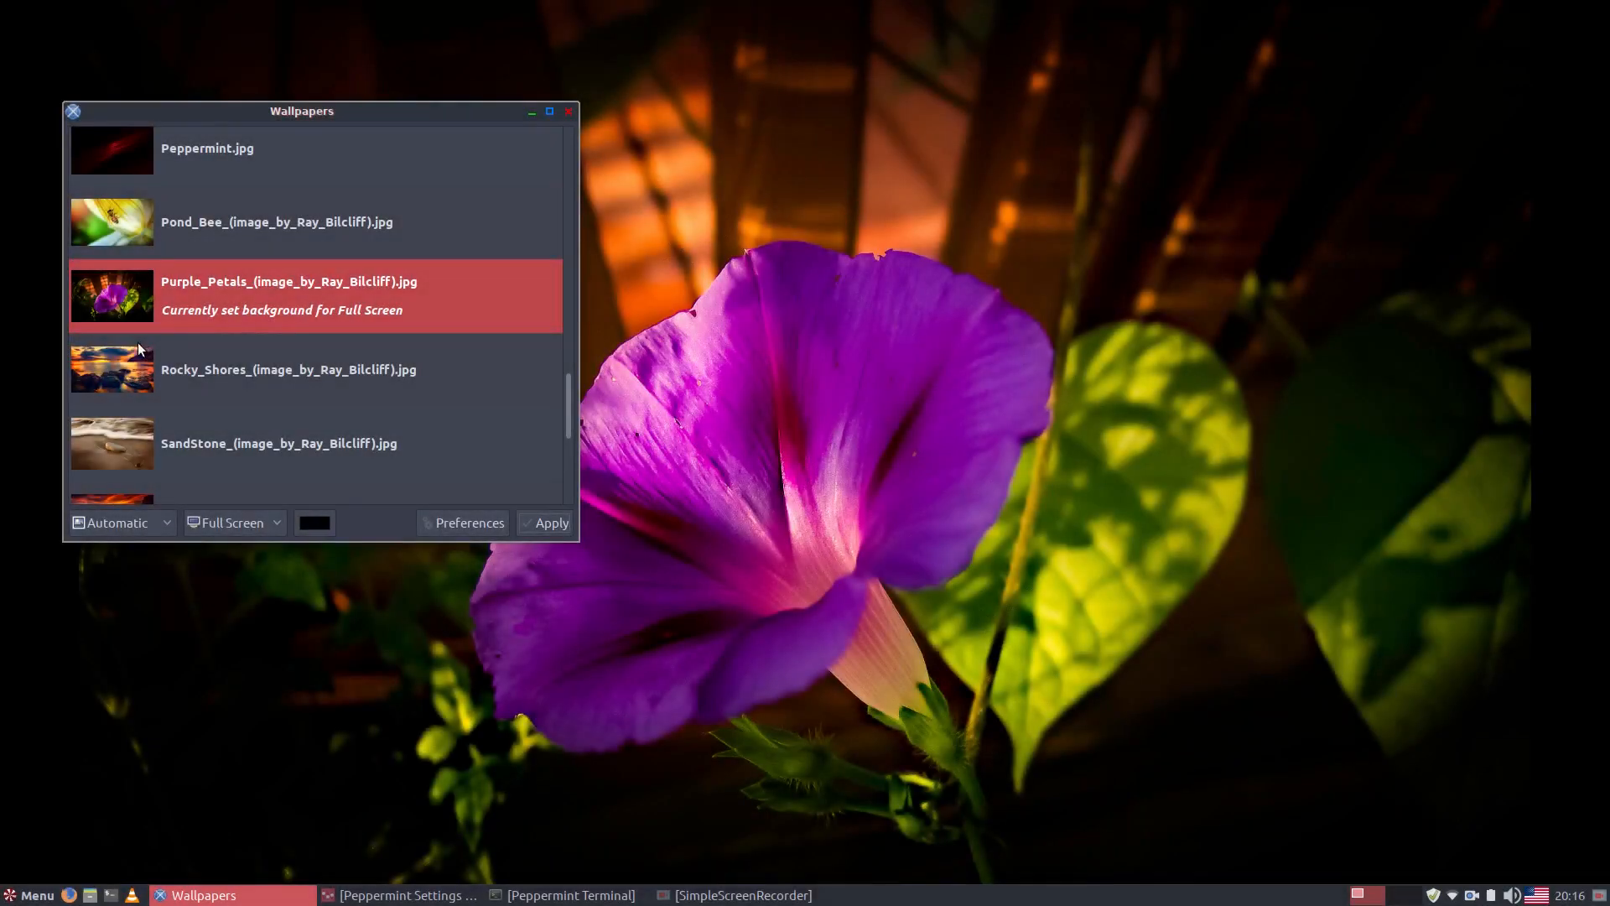
click(363, 398)
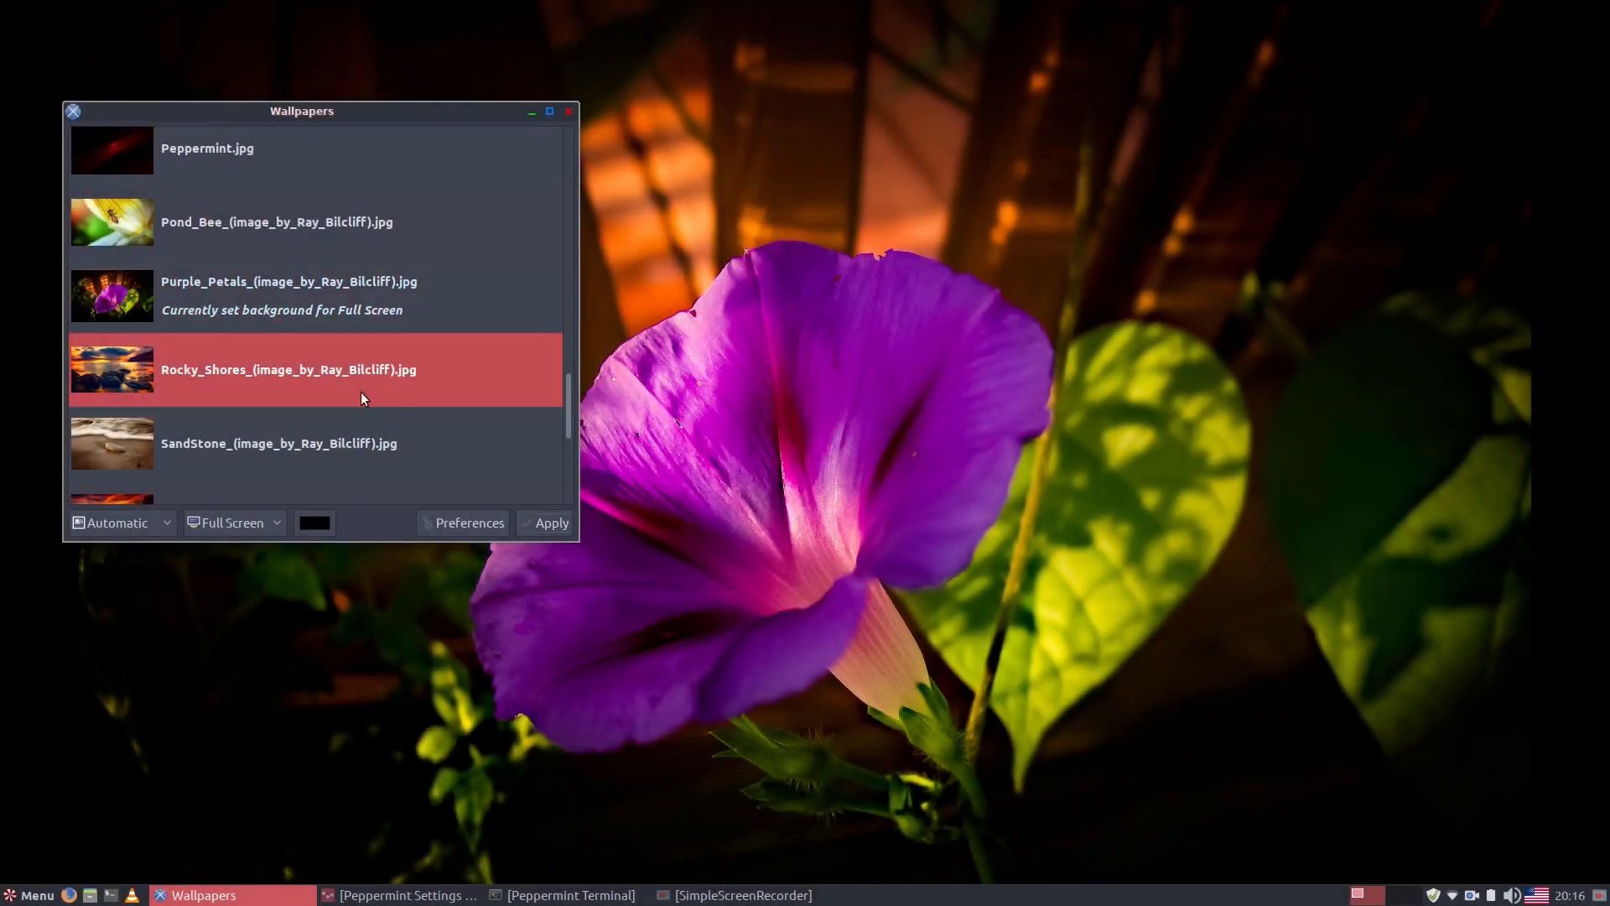
click(552, 522)
Apply the Squirrel and then the Snail wallpapers as the background
scroll(294, 357, down, 5)
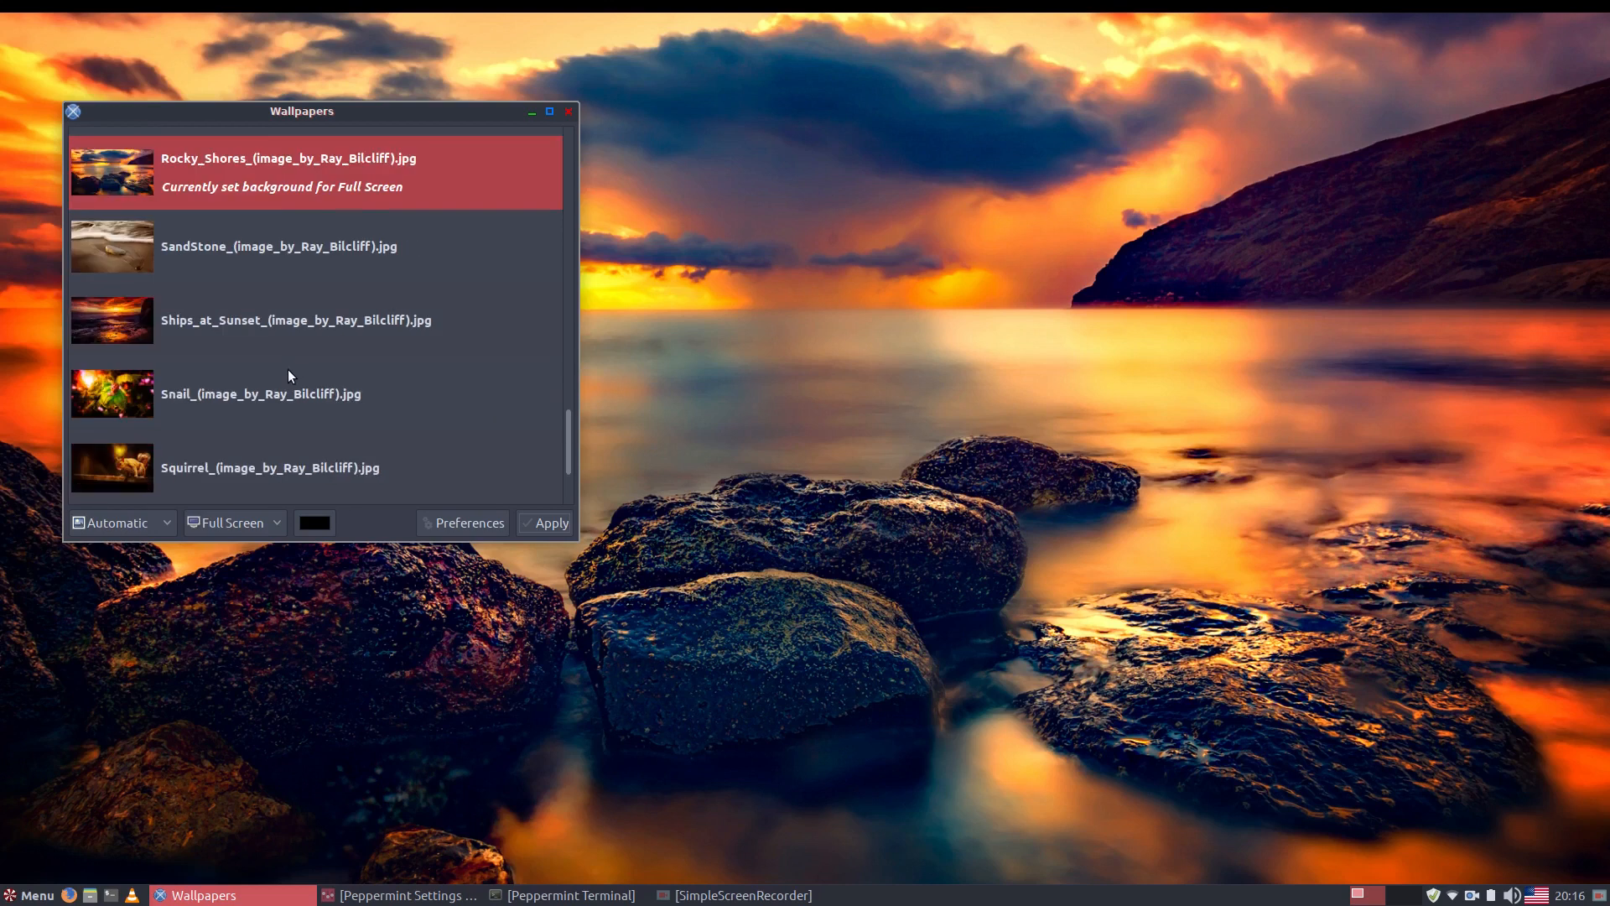
click(139, 450)
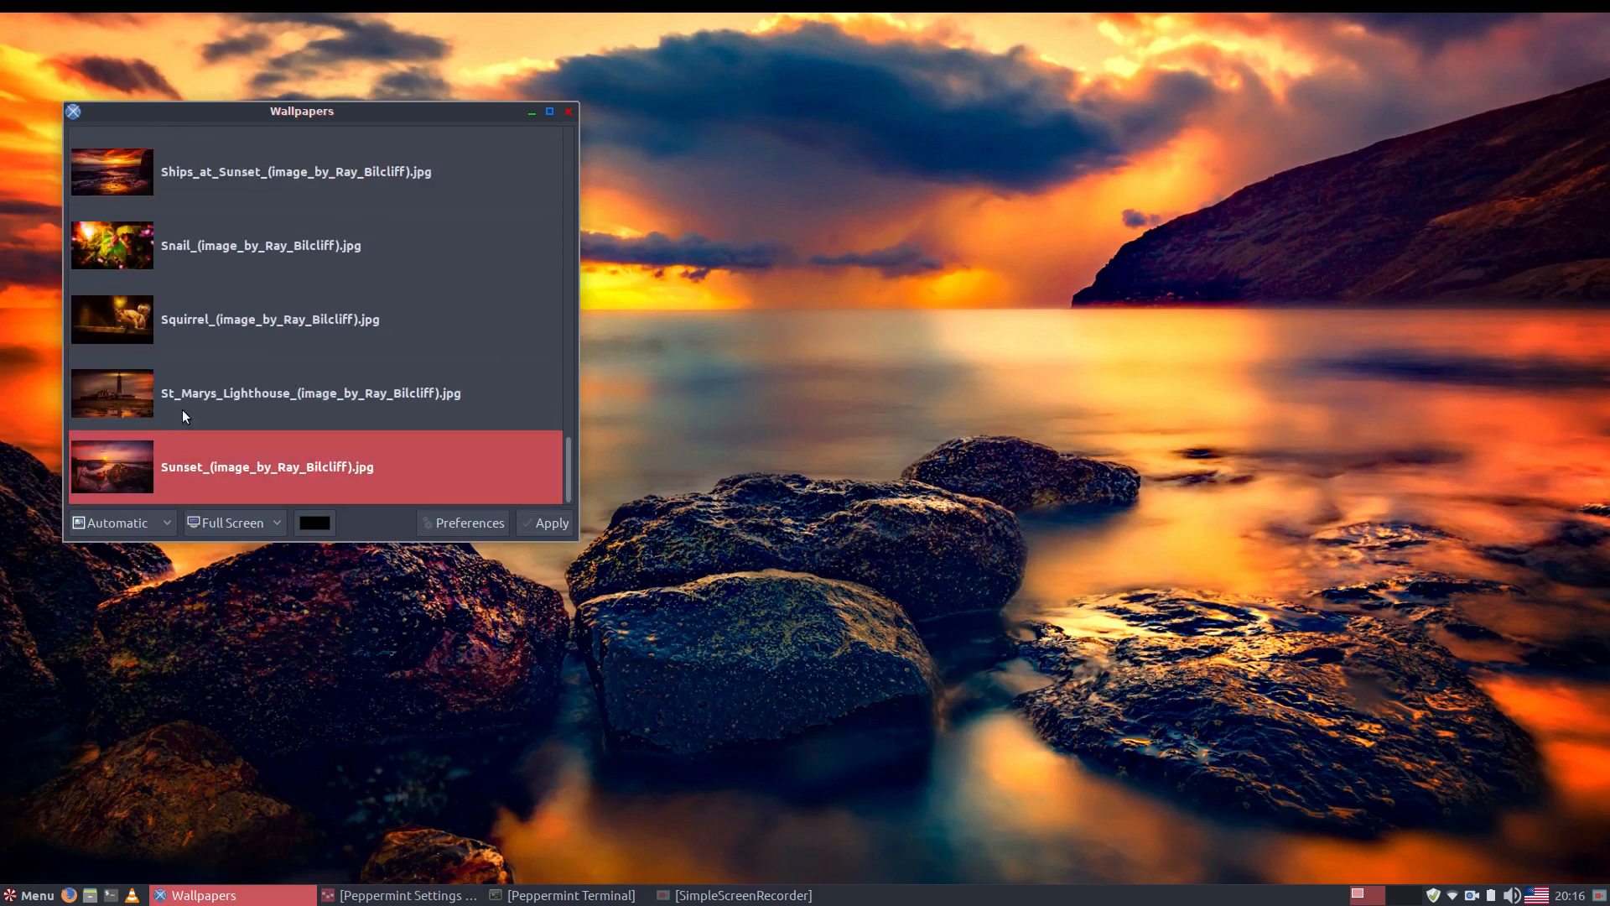
click(143, 322)
click(545, 523)
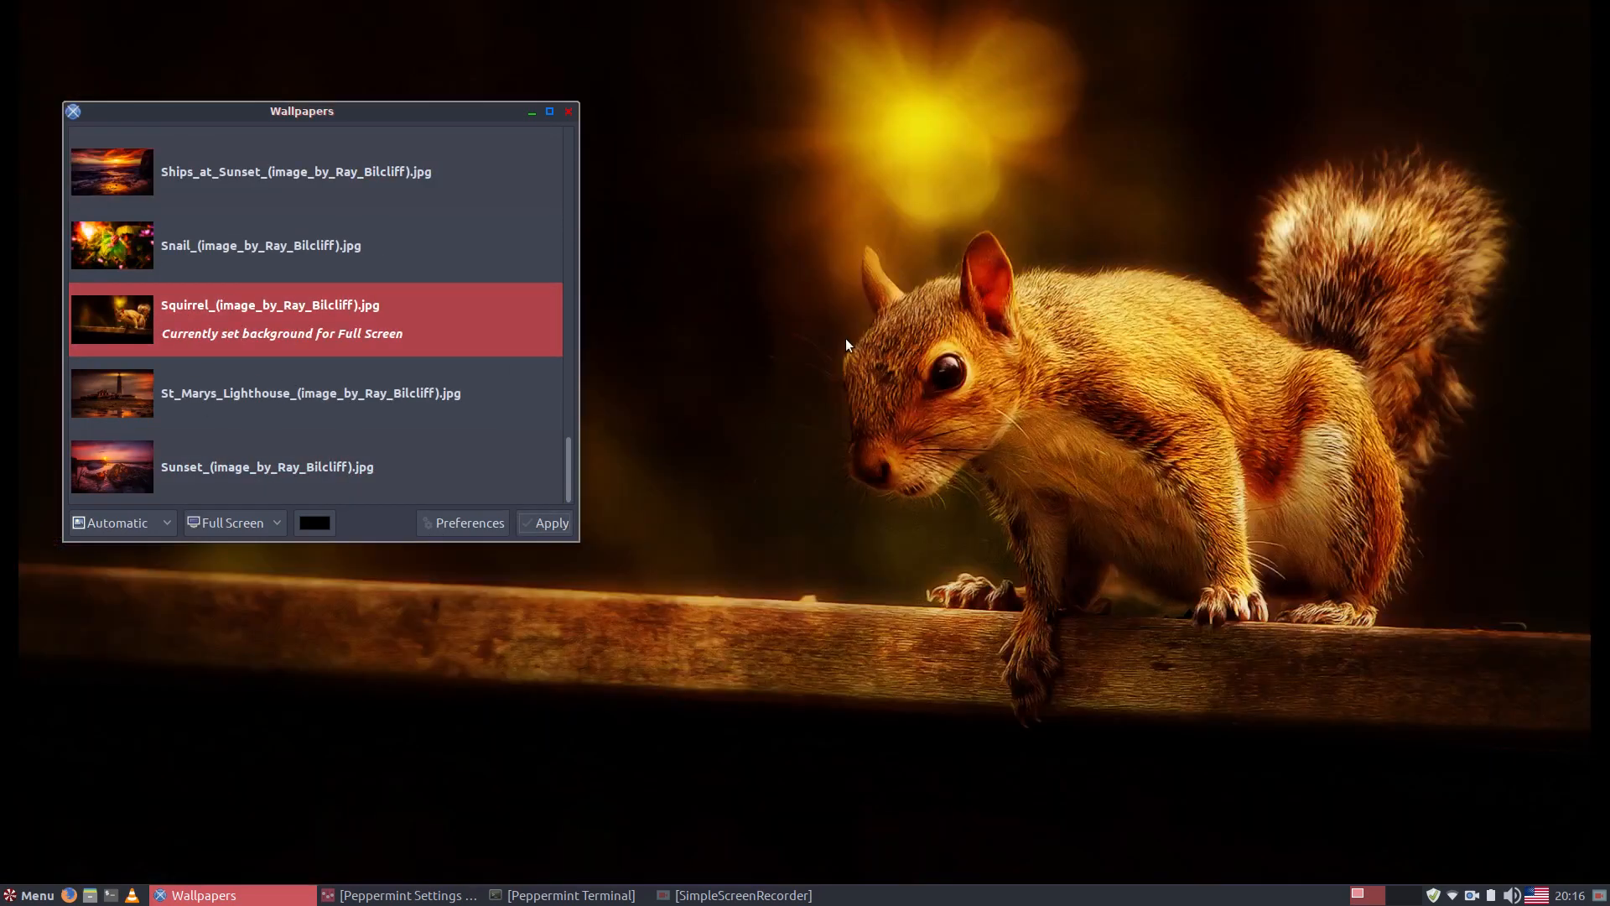
click(144, 250)
click(528, 523)
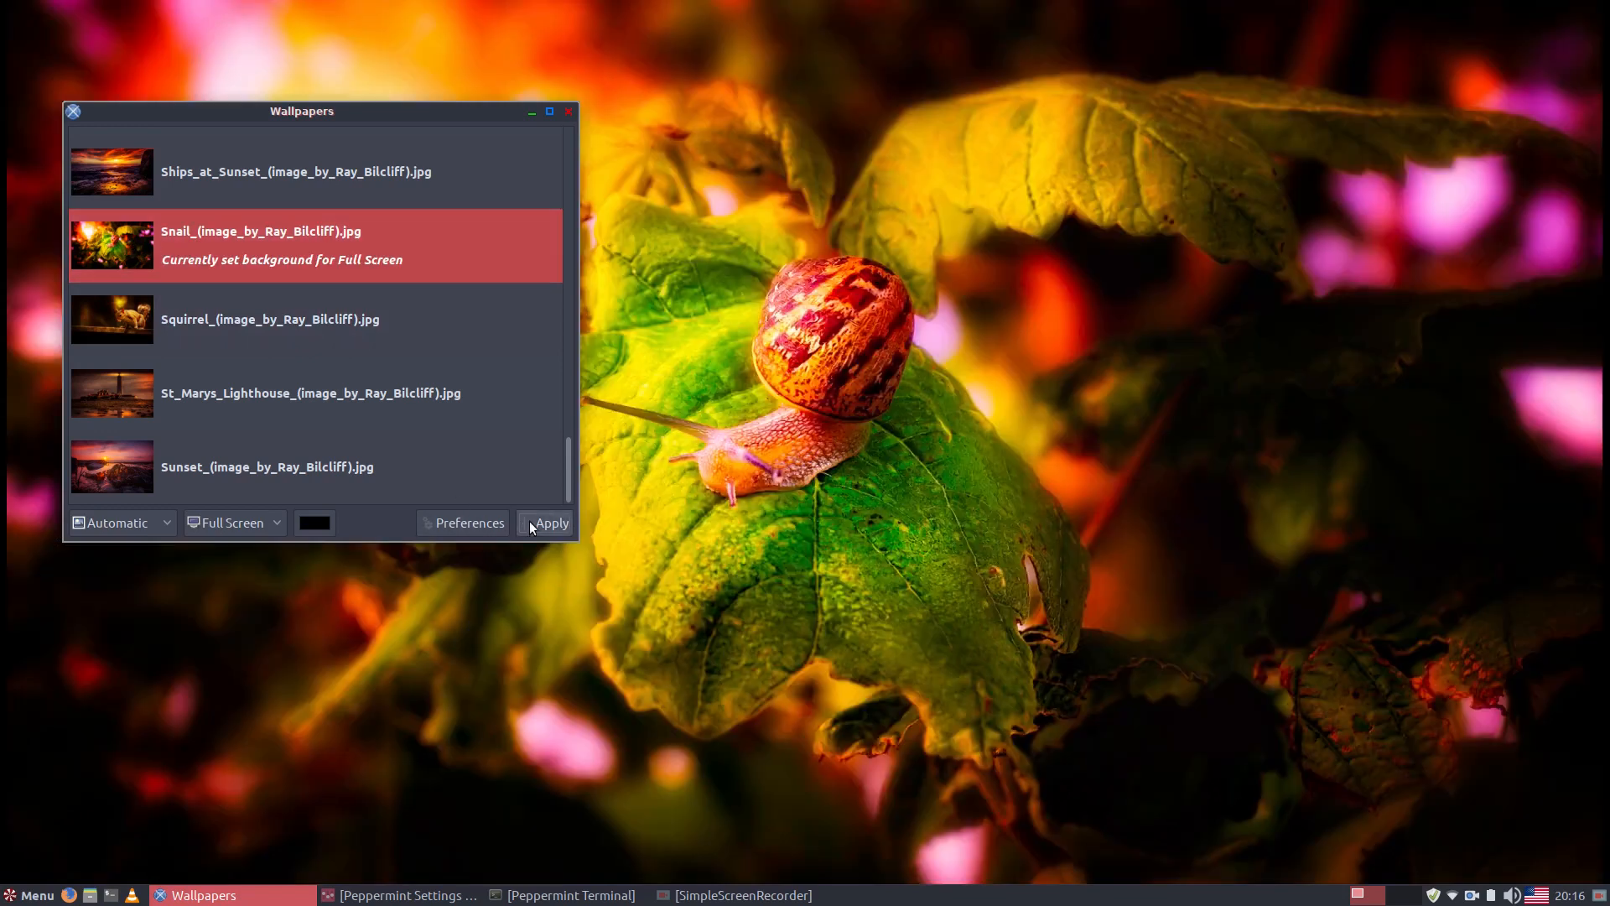
scroll(365, 299, up, 10)
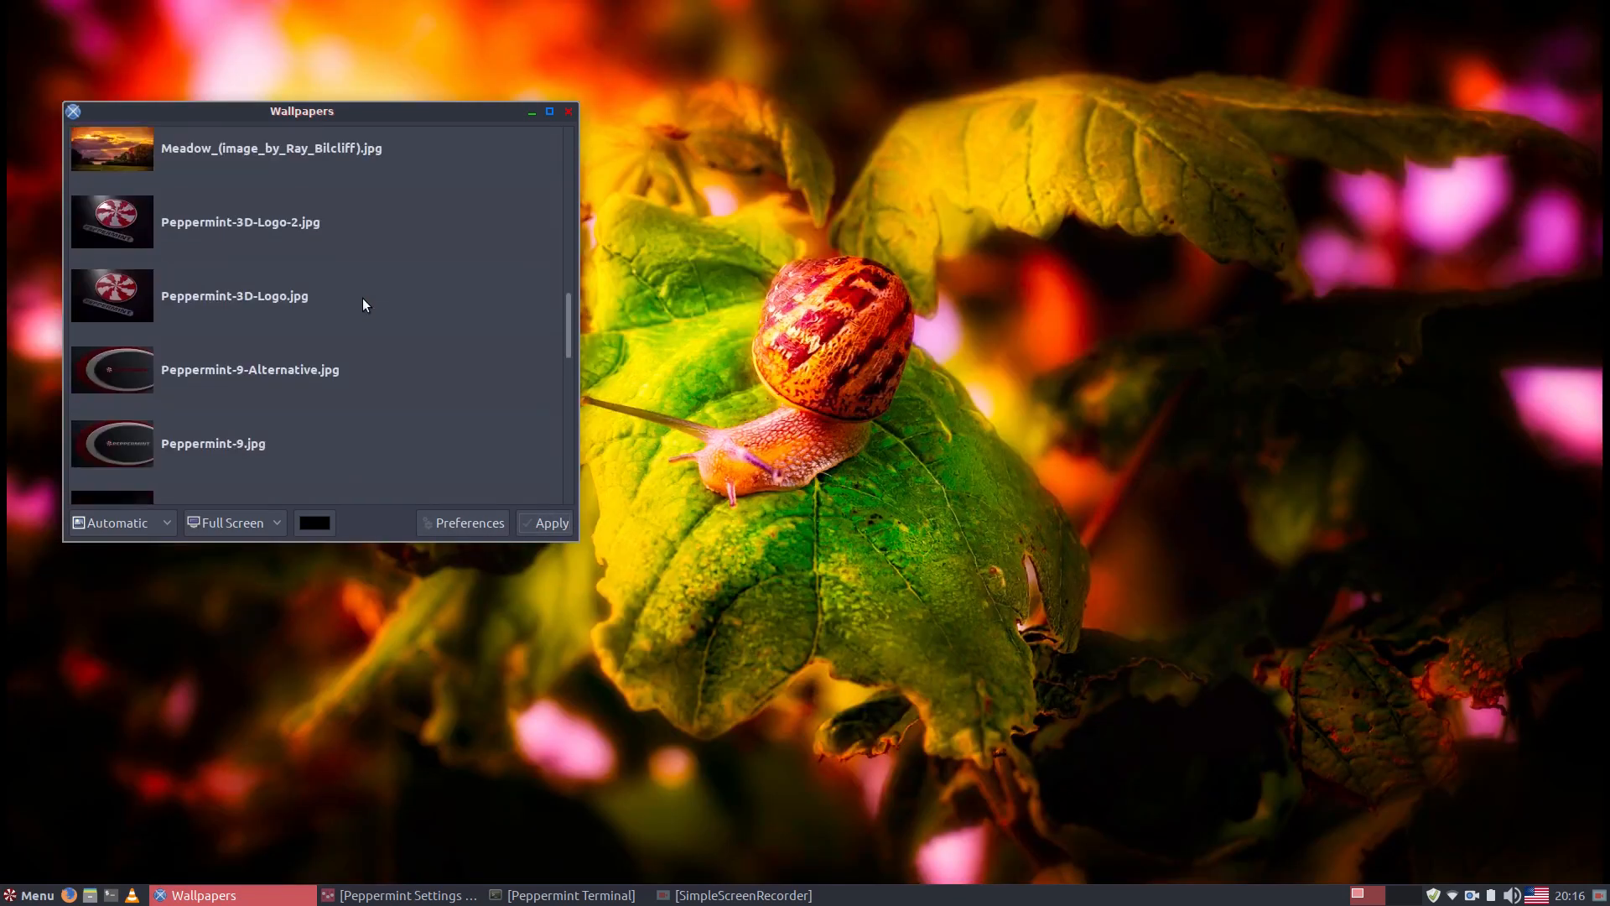
scroll(339, 324, down, 2)
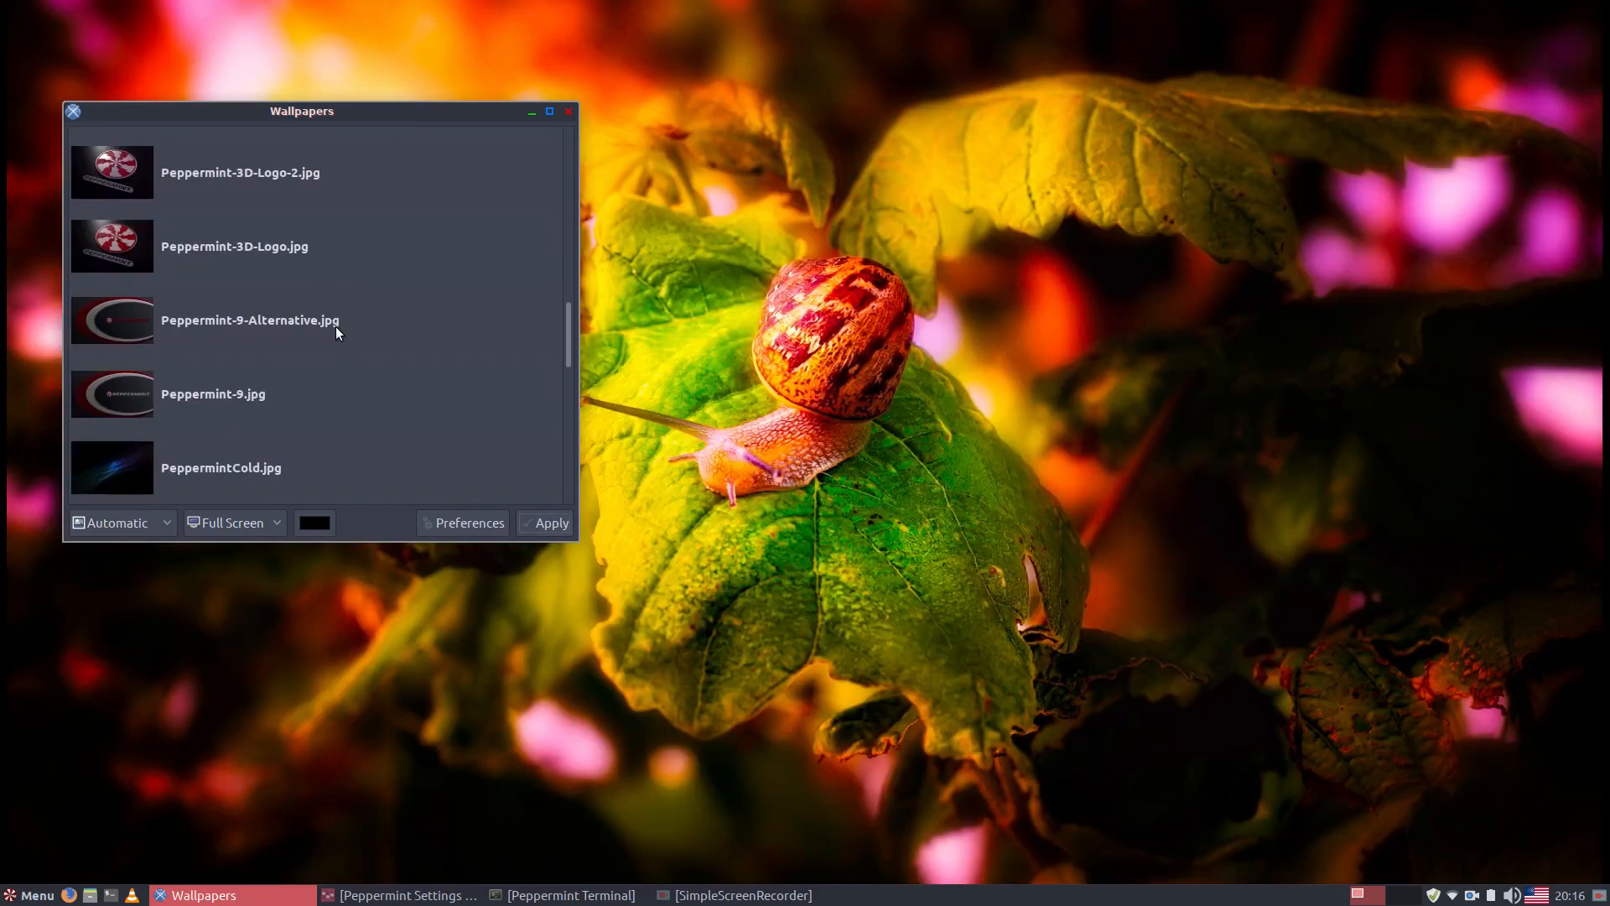
Try Peppermint-3D-Logo-2.jpg and Peppermint-3D-Logo.jpg, then restore Peppermint-9.jpg
click(205, 202)
click(536, 523)
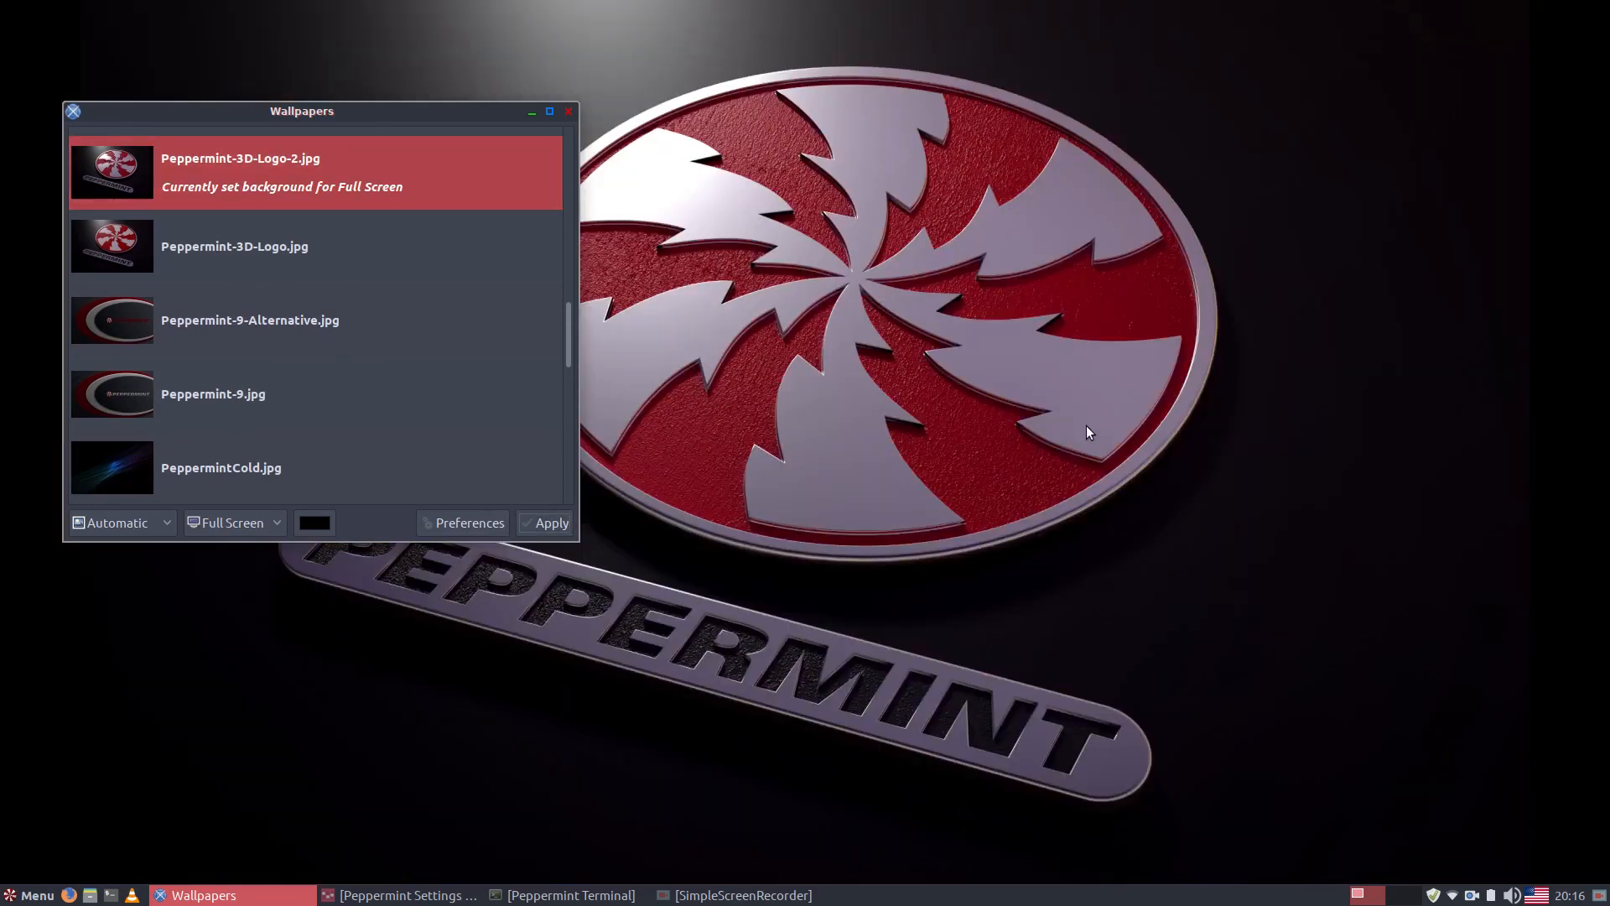
click(259, 249)
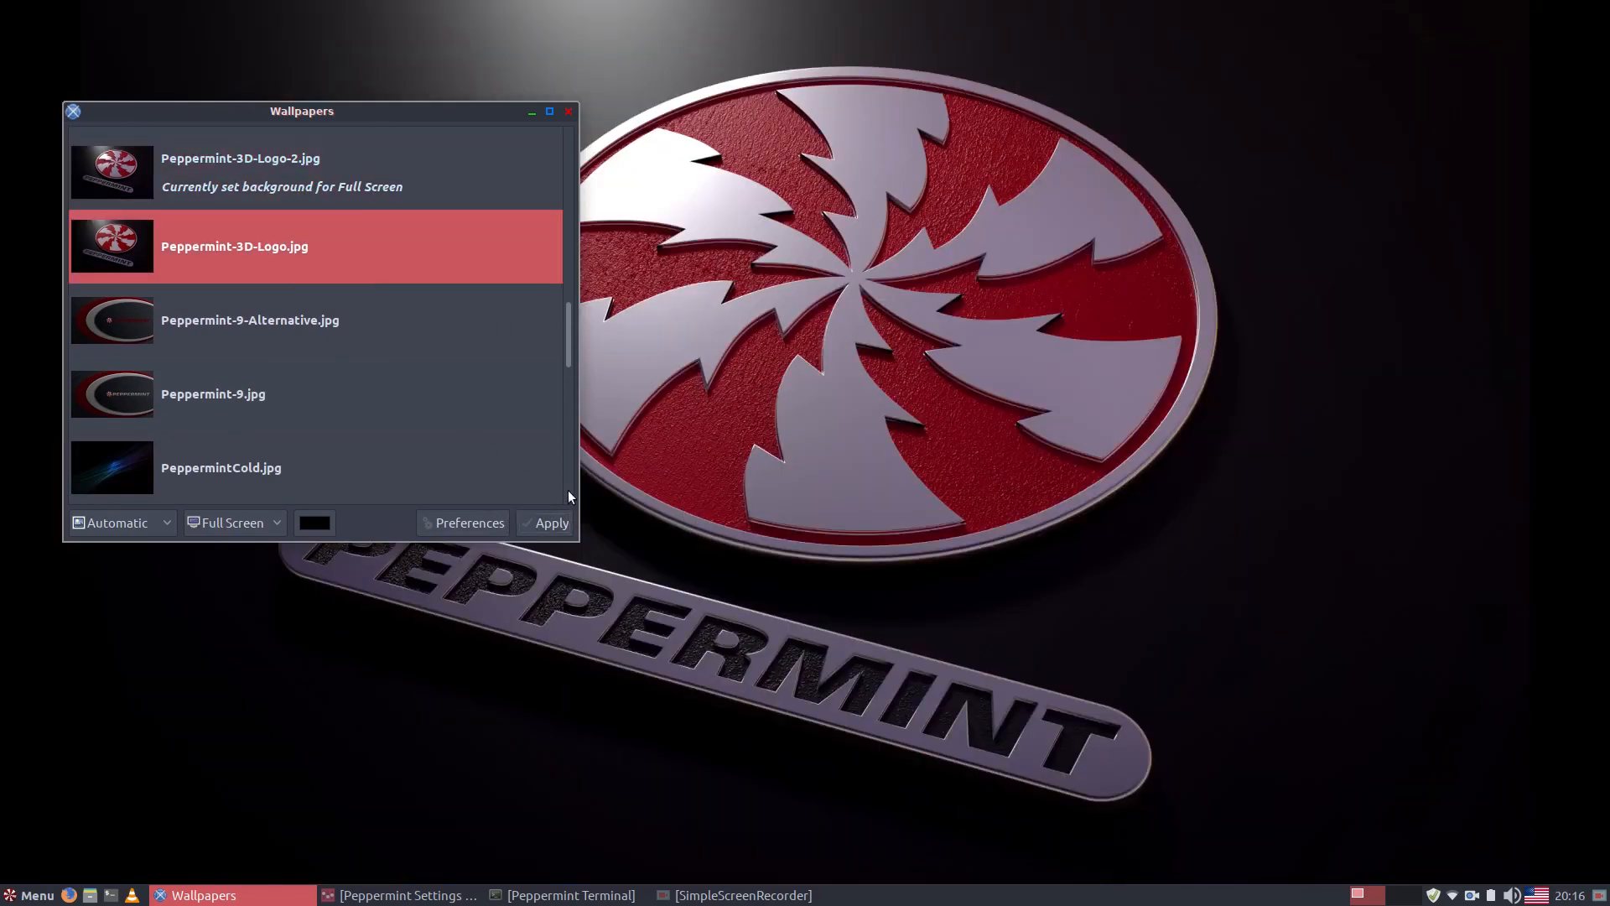
click(559, 525)
click(185, 328)
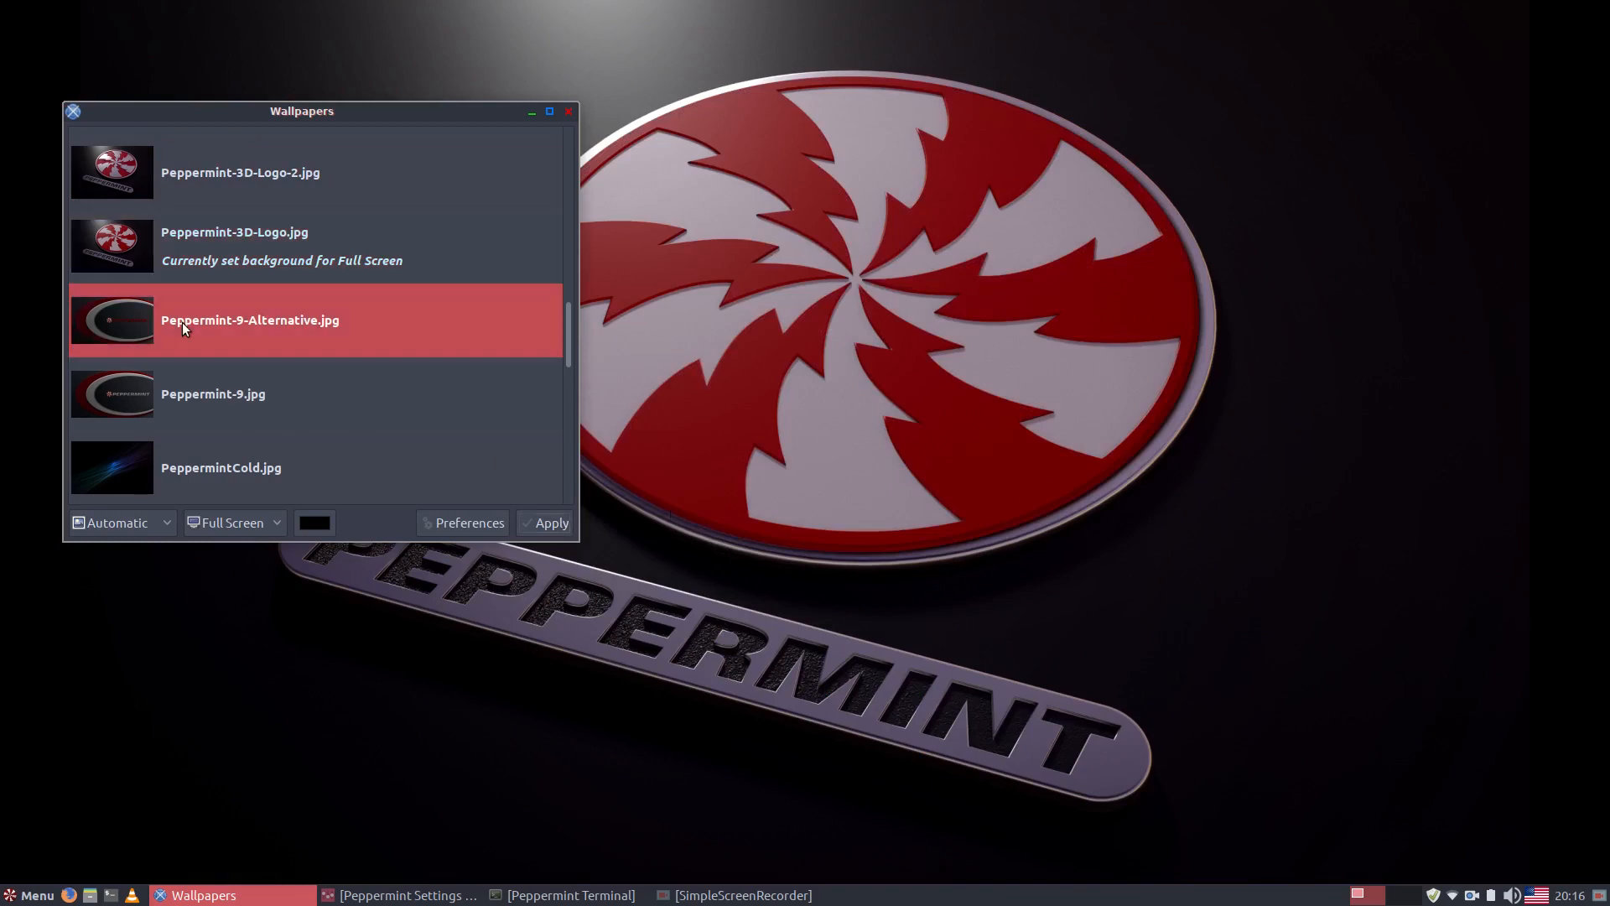
click(158, 414)
click(552, 520)
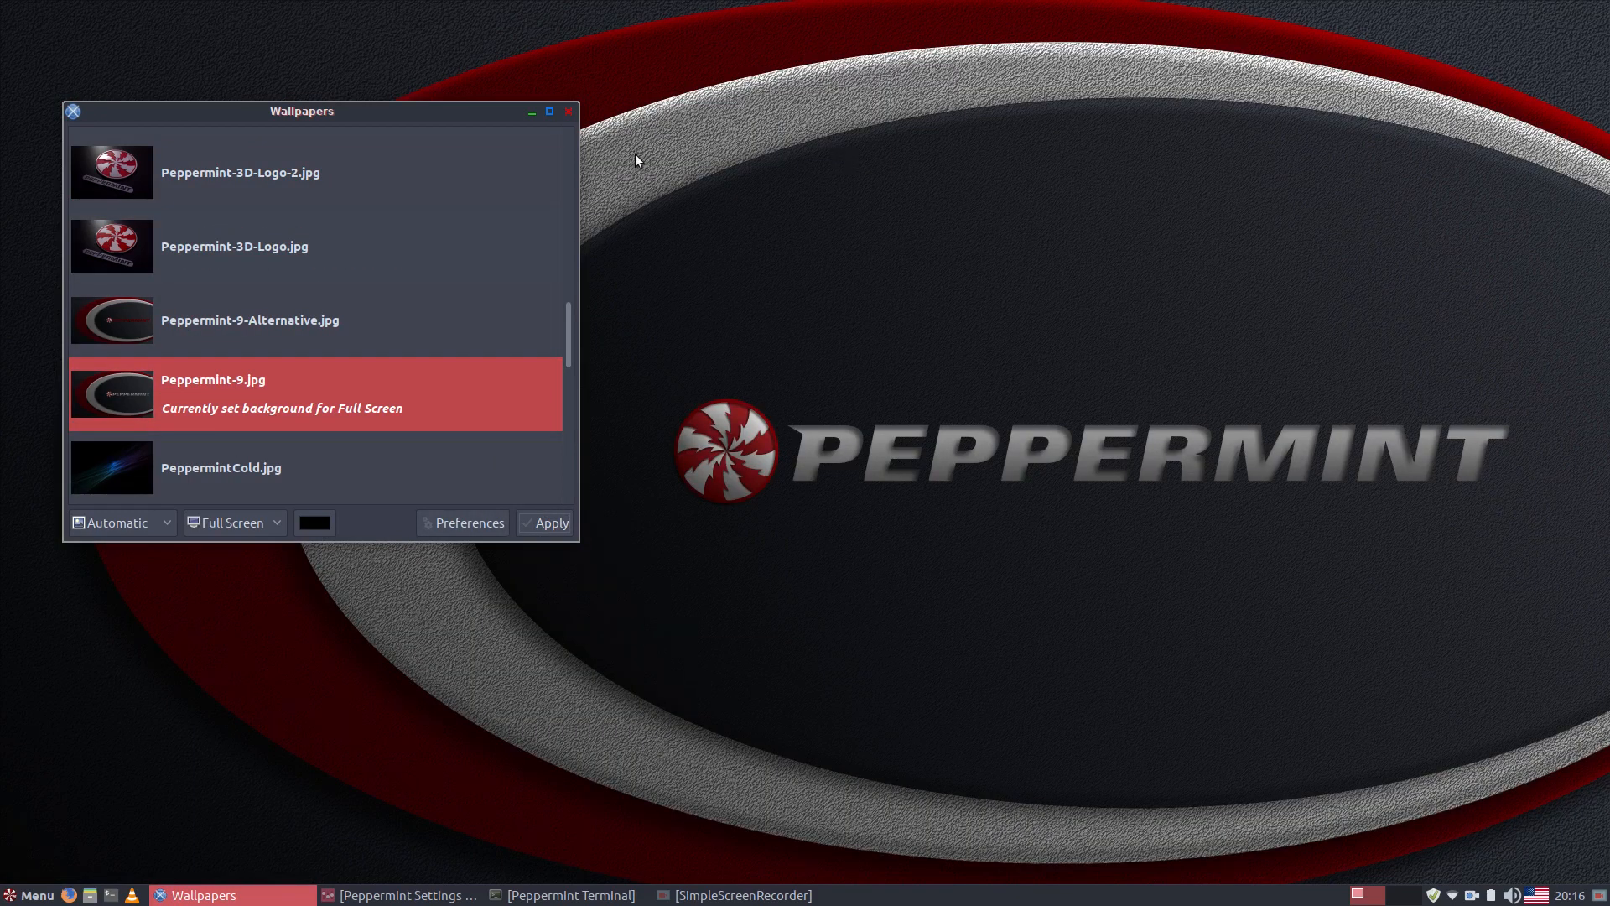
Close Wallpapers, cancel a panel reset under Tweaks, and open Notification Settings
click(568, 112)
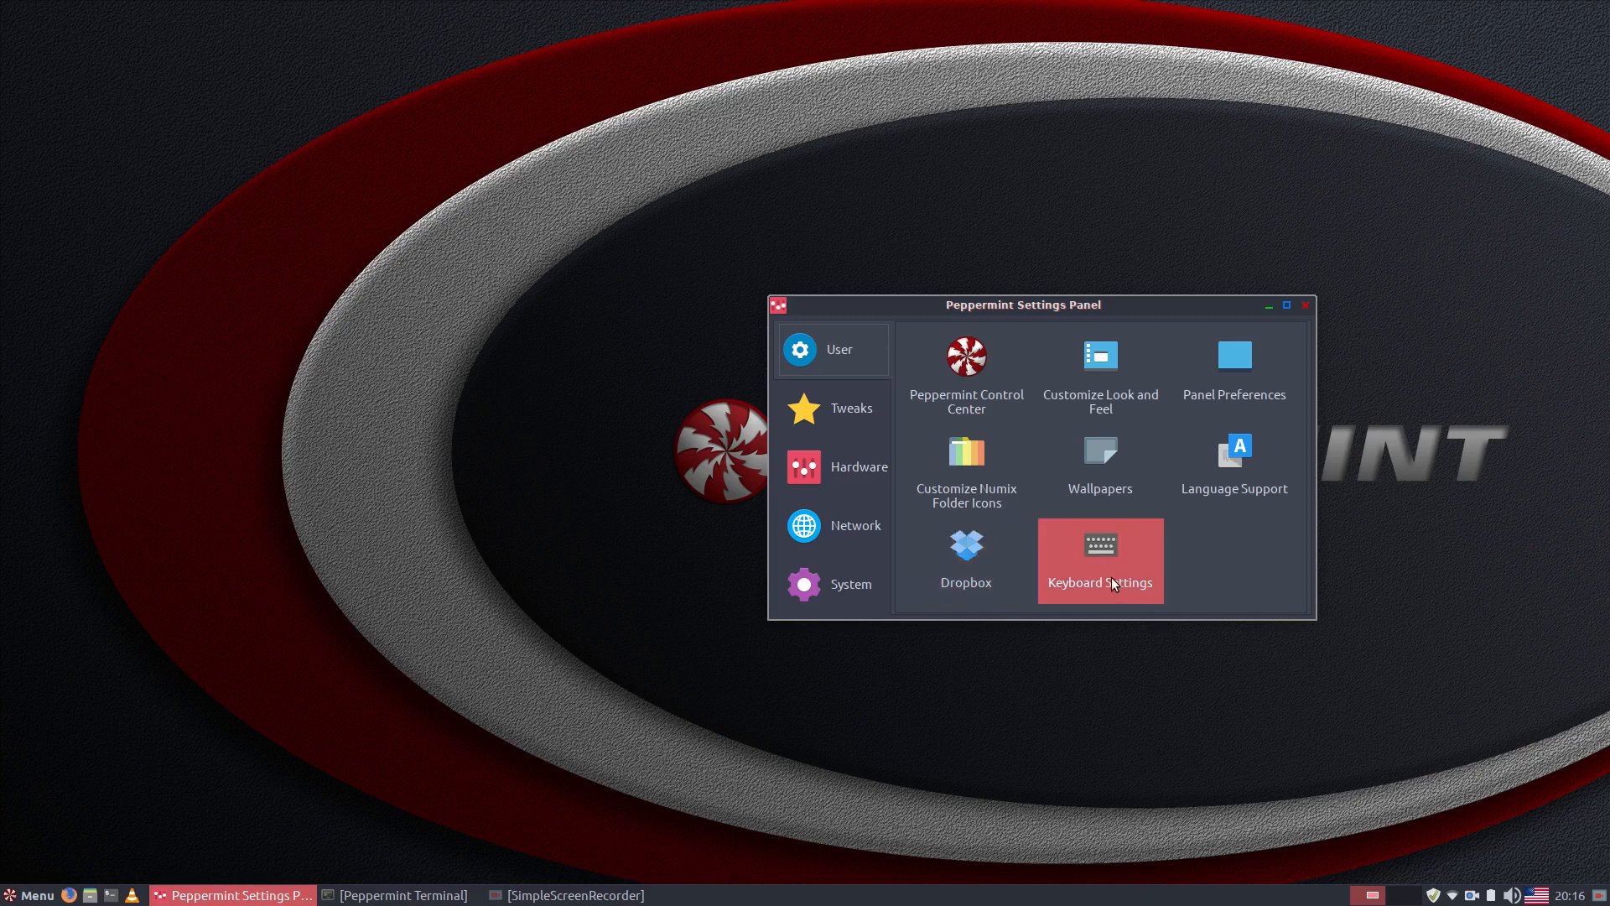
click(832, 411)
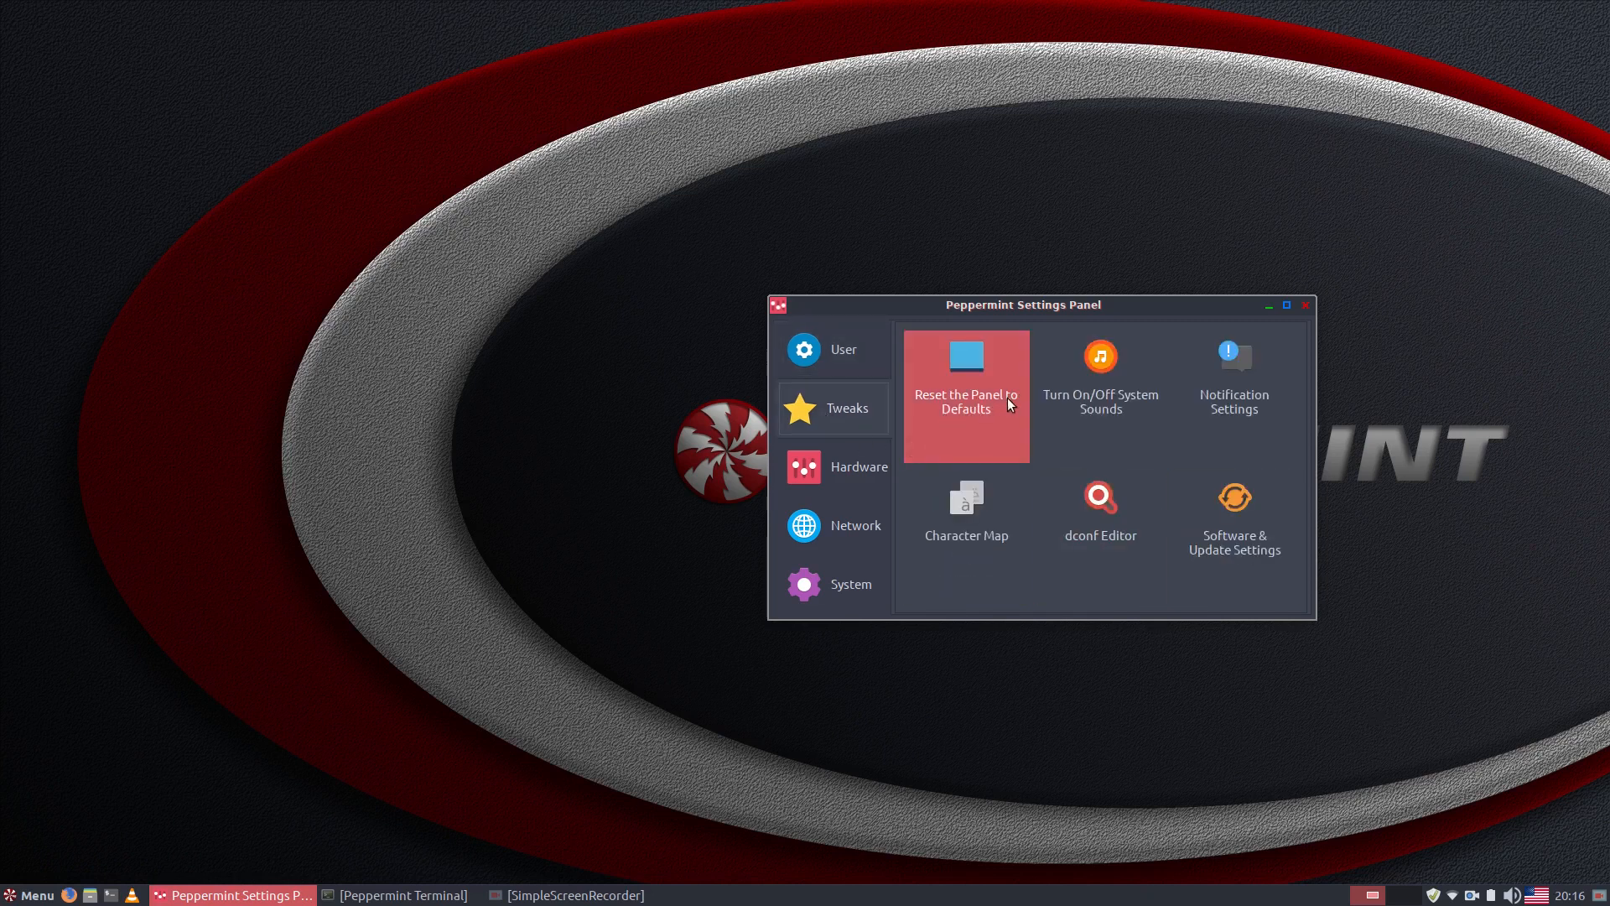
click(968, 394)
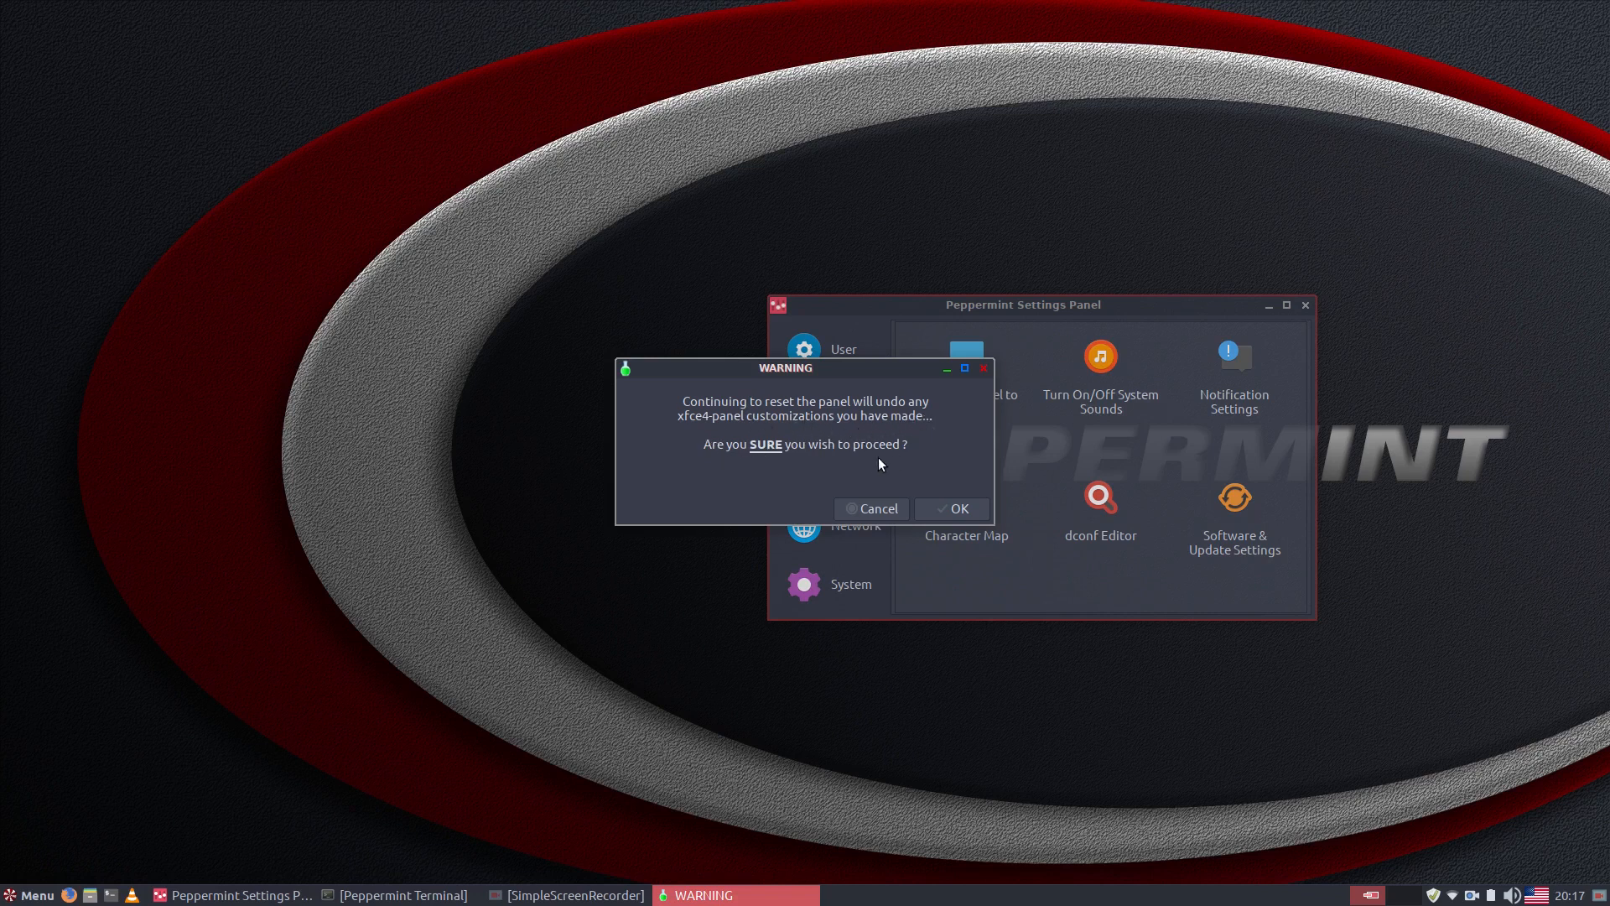
click(881, 509)
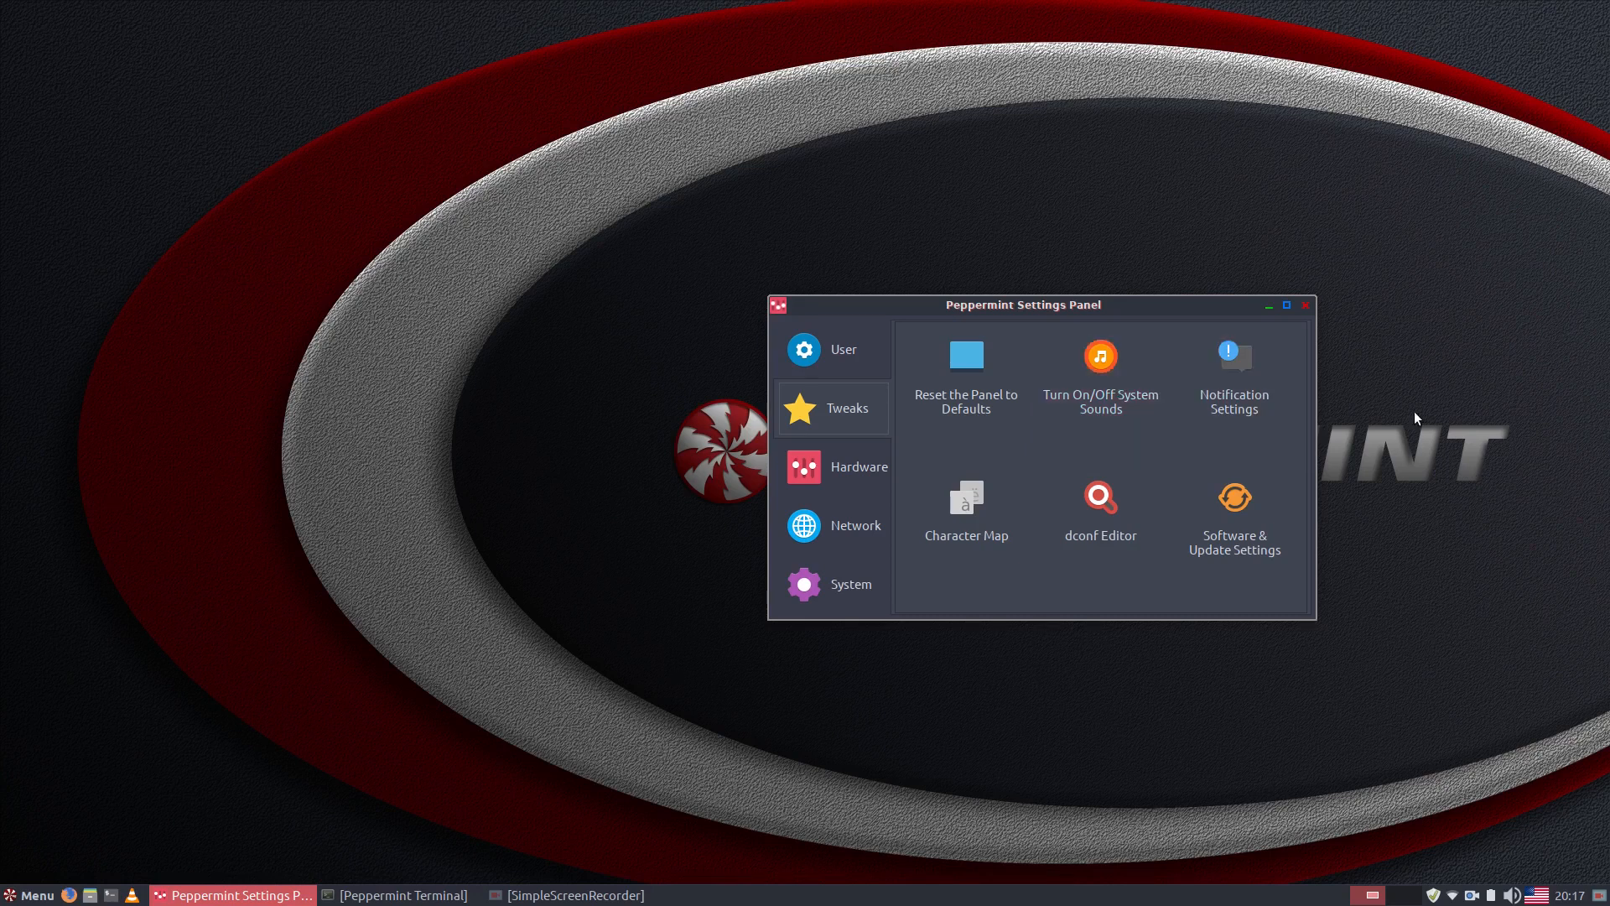
click(1243, 371)
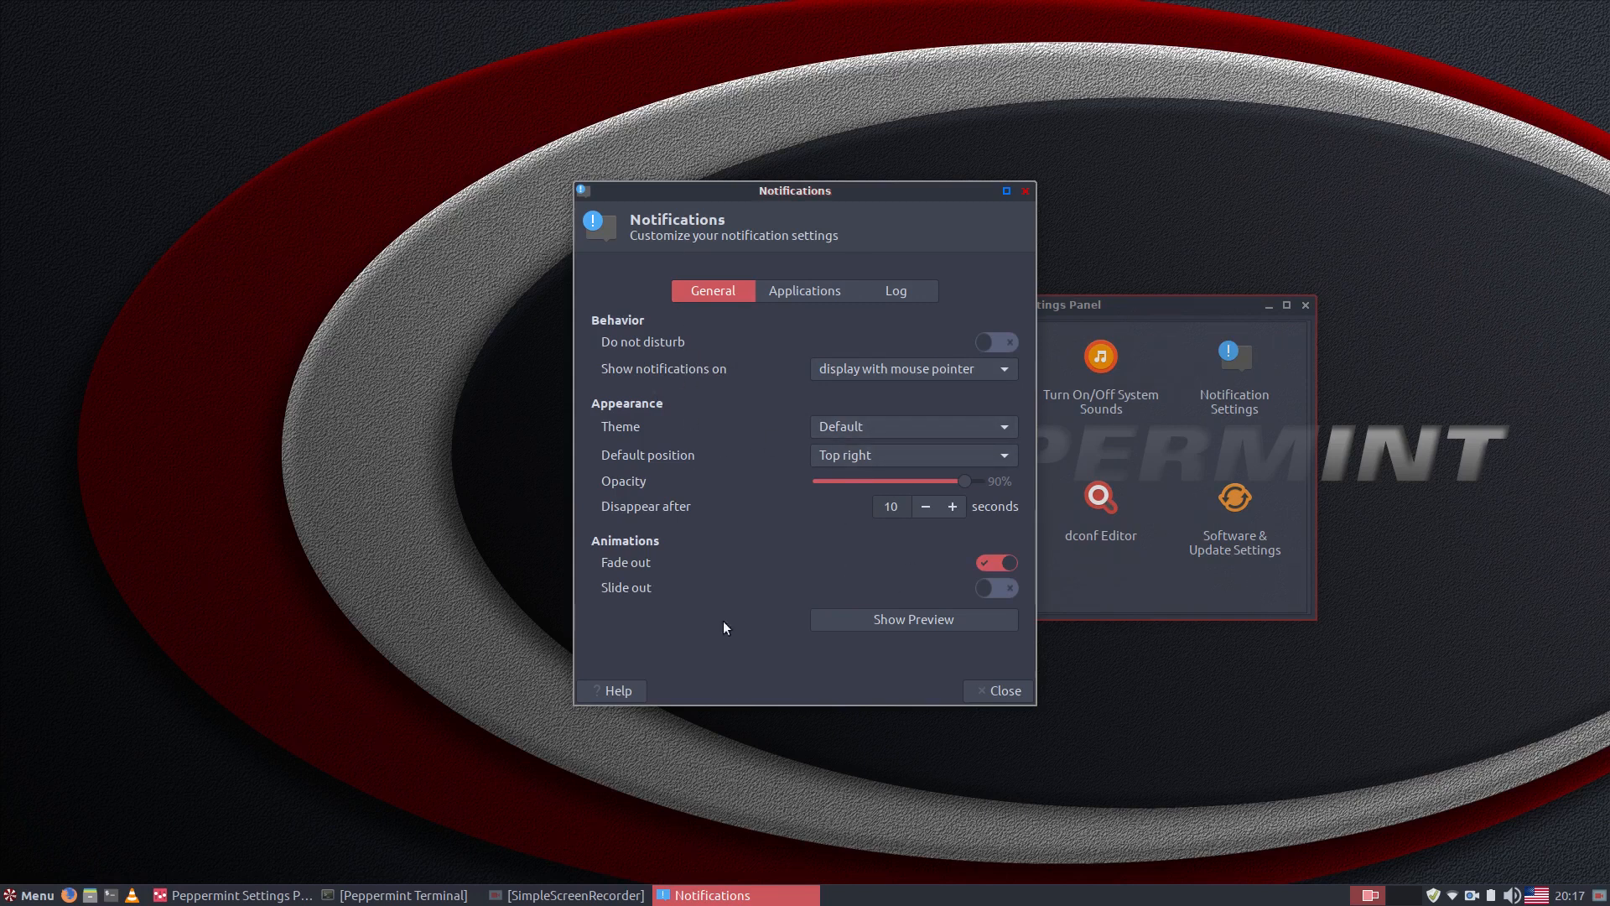
click(1008, 690)
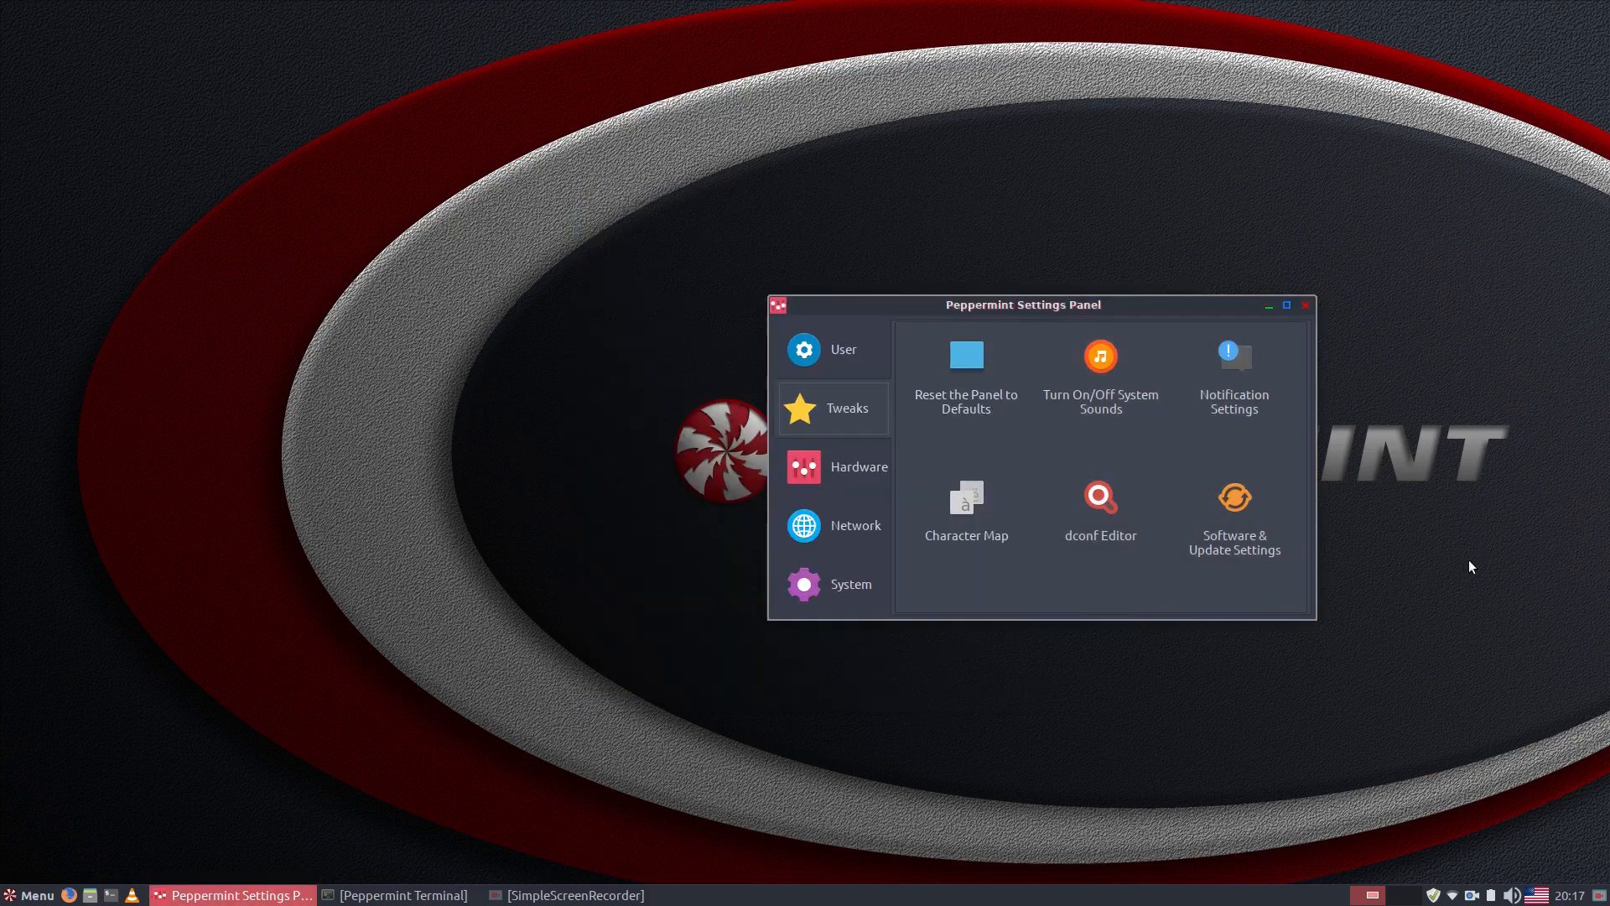
click(974, 550)
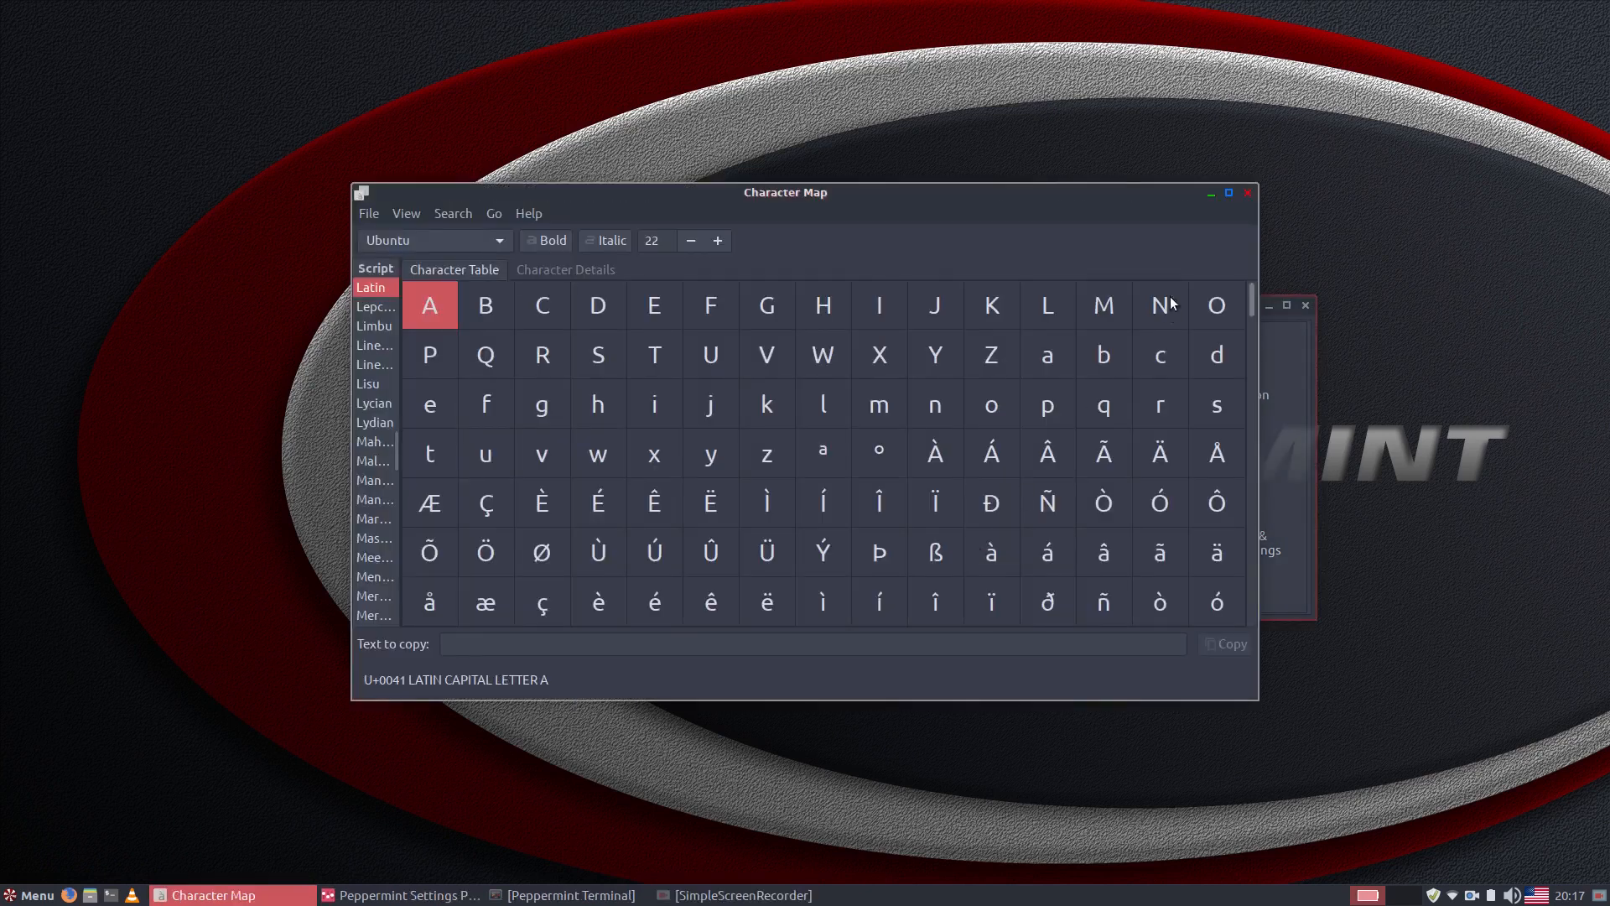
click(1248, 194)
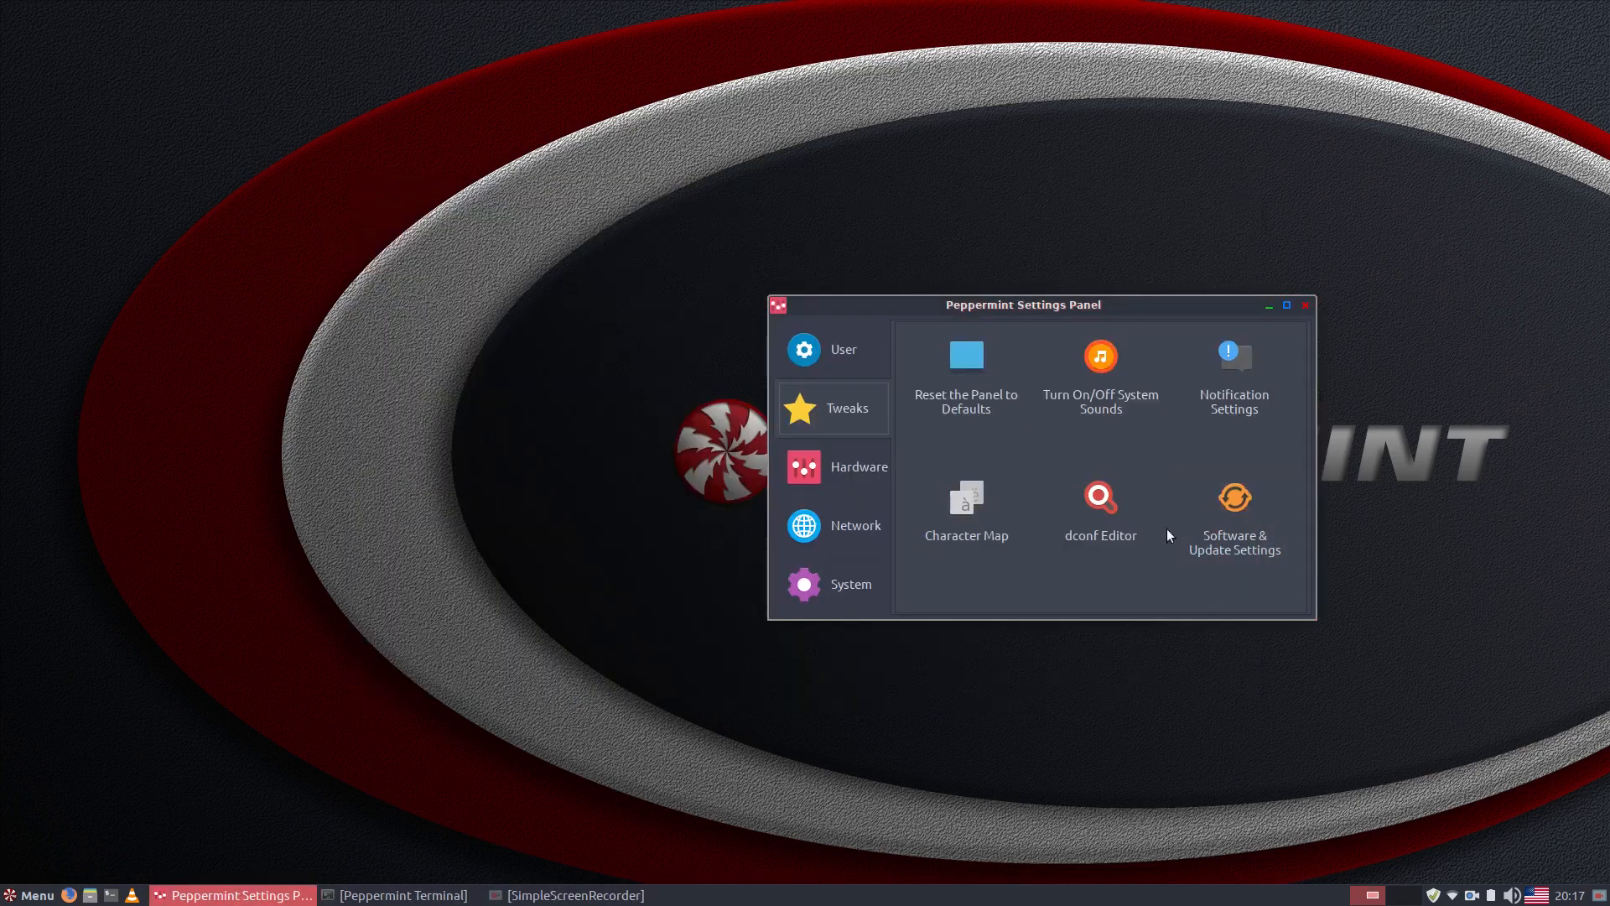
click(1112, 504)
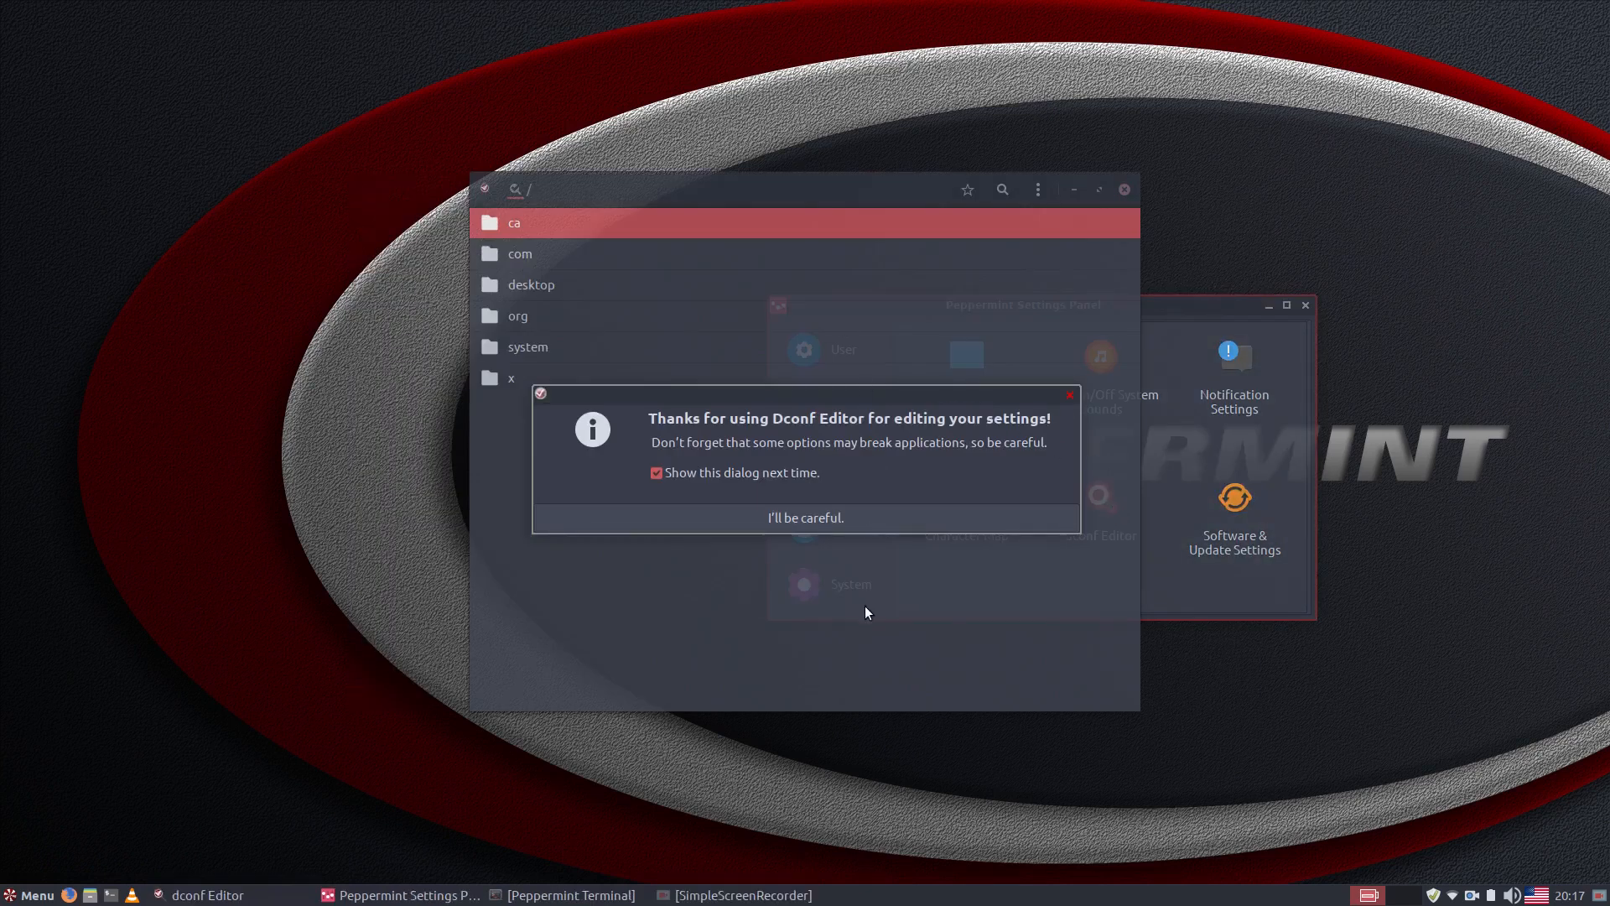
click(833, 517)
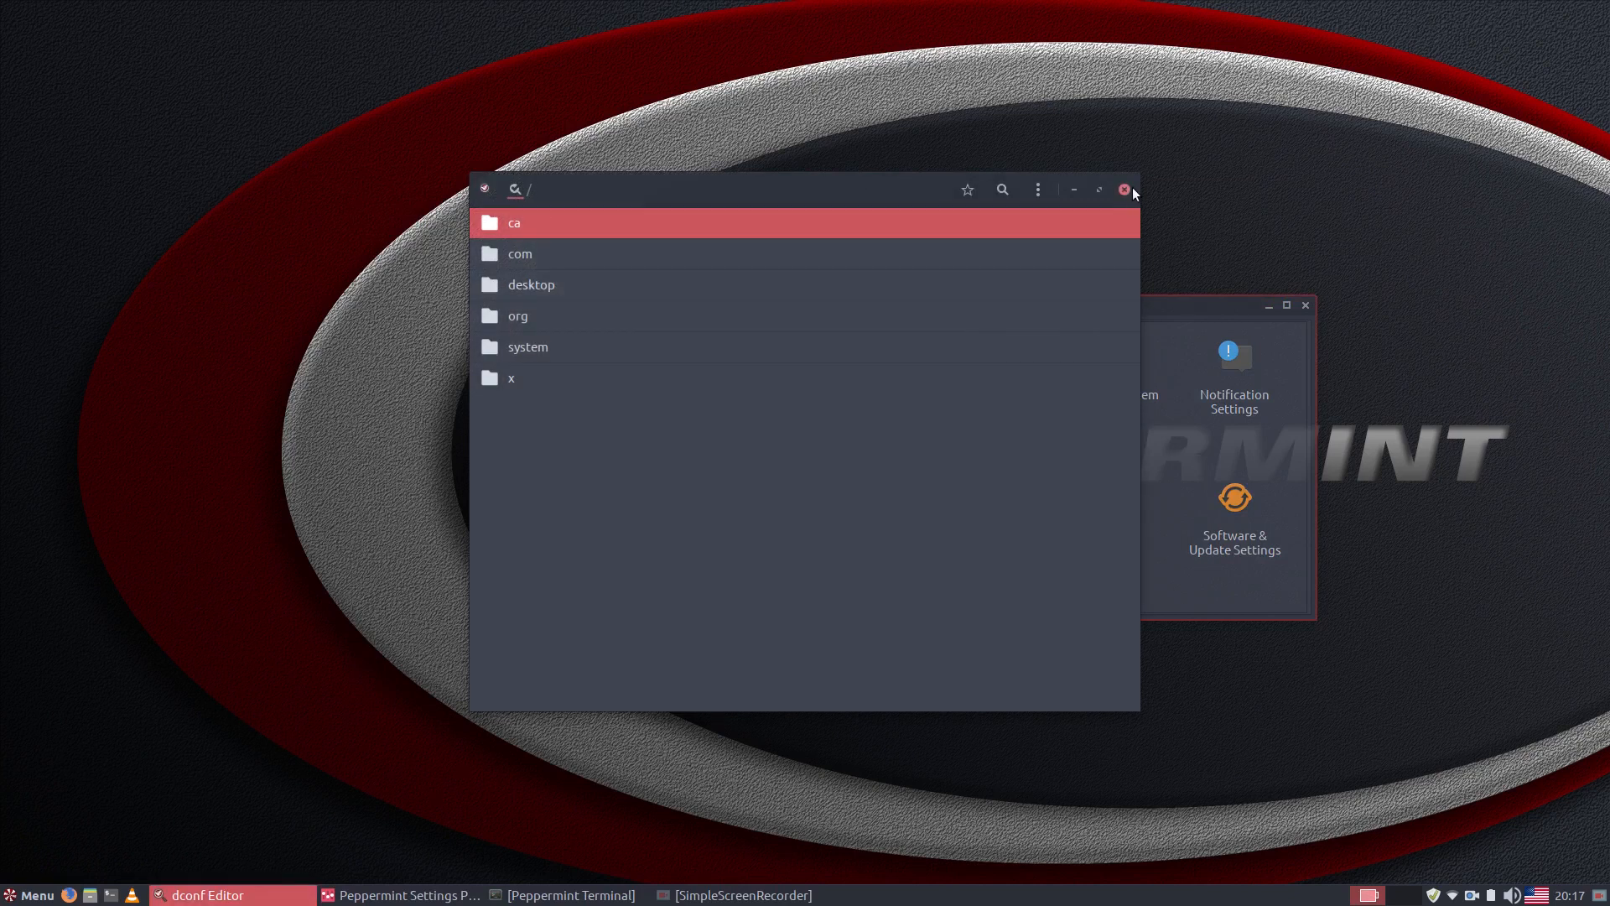
click(1124, 189)
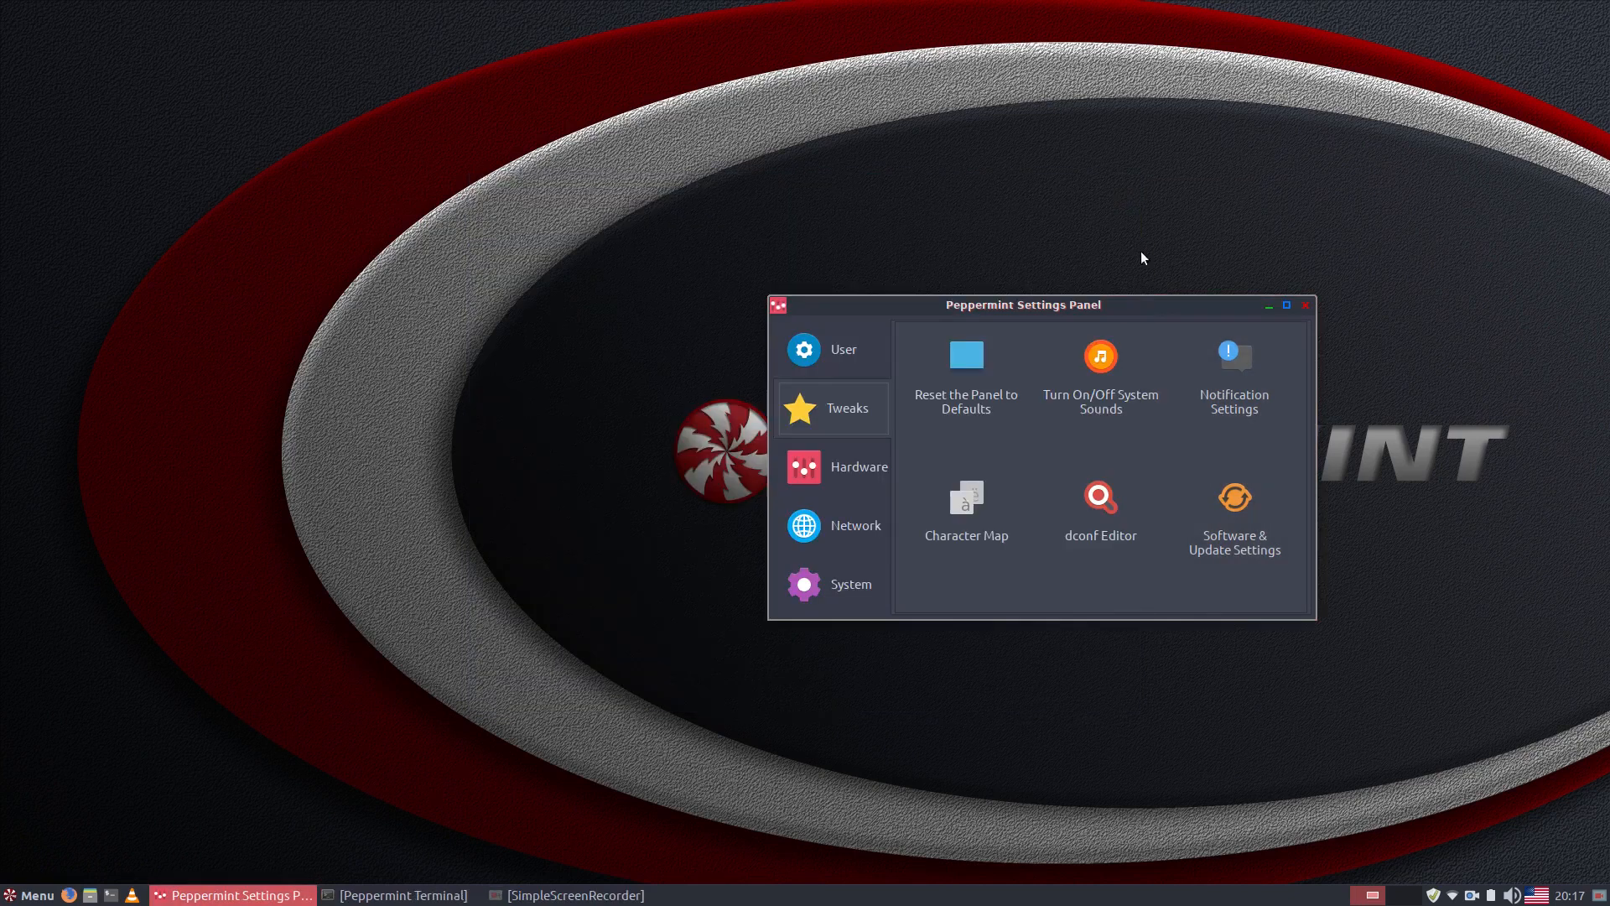
Enable the Canonical Partners source with the admin password, close, and reload package information
click(1246, 530)
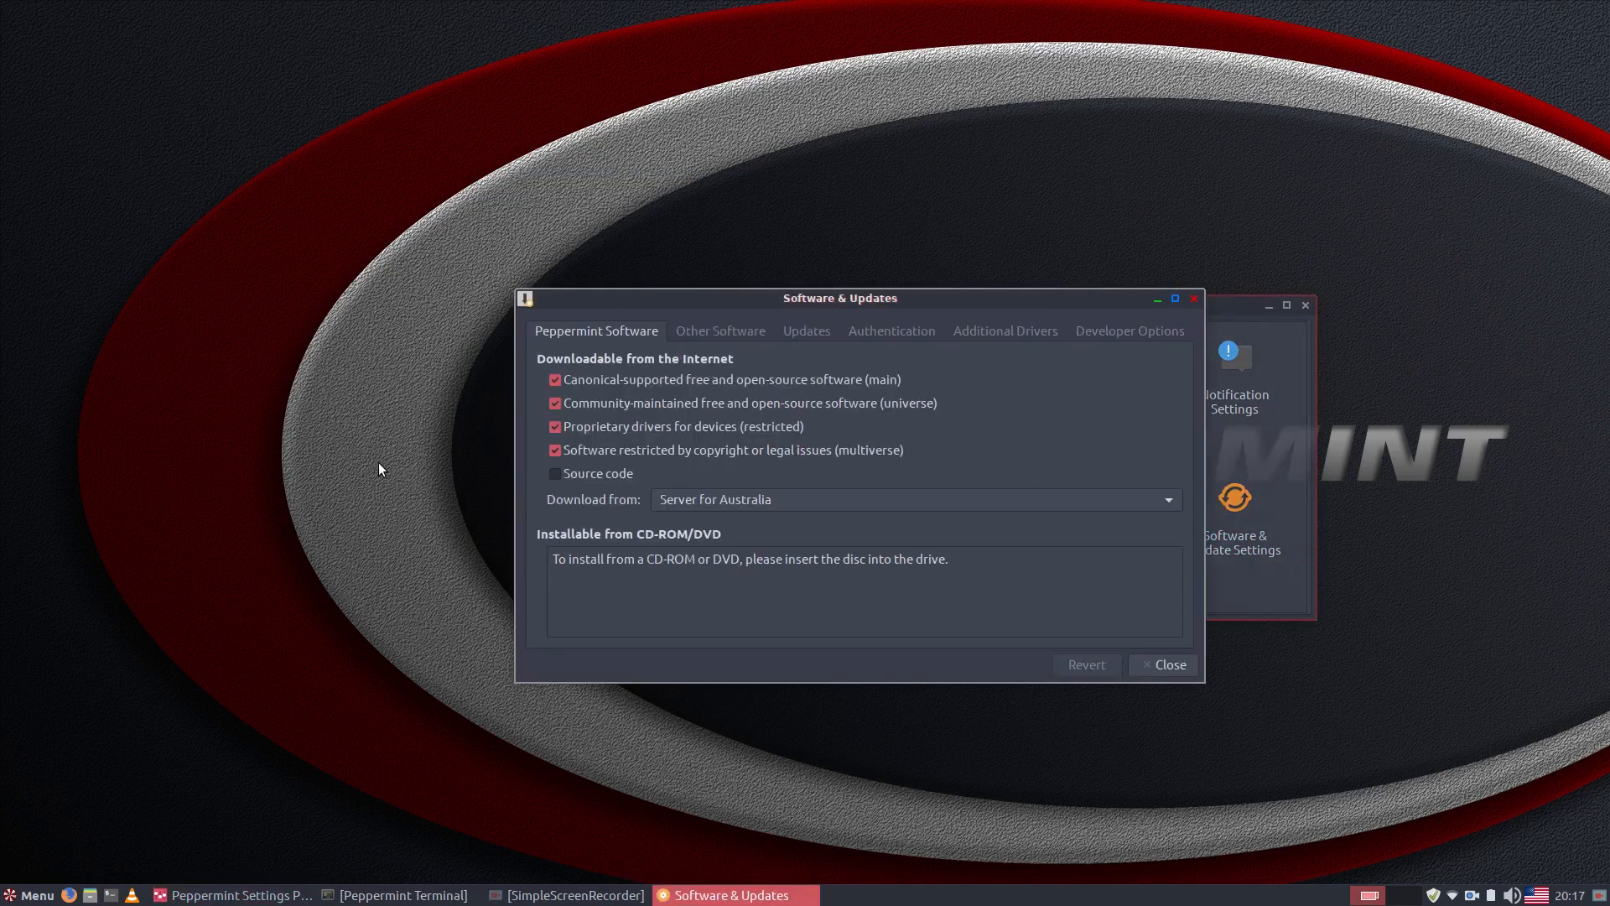
click(706, 331)
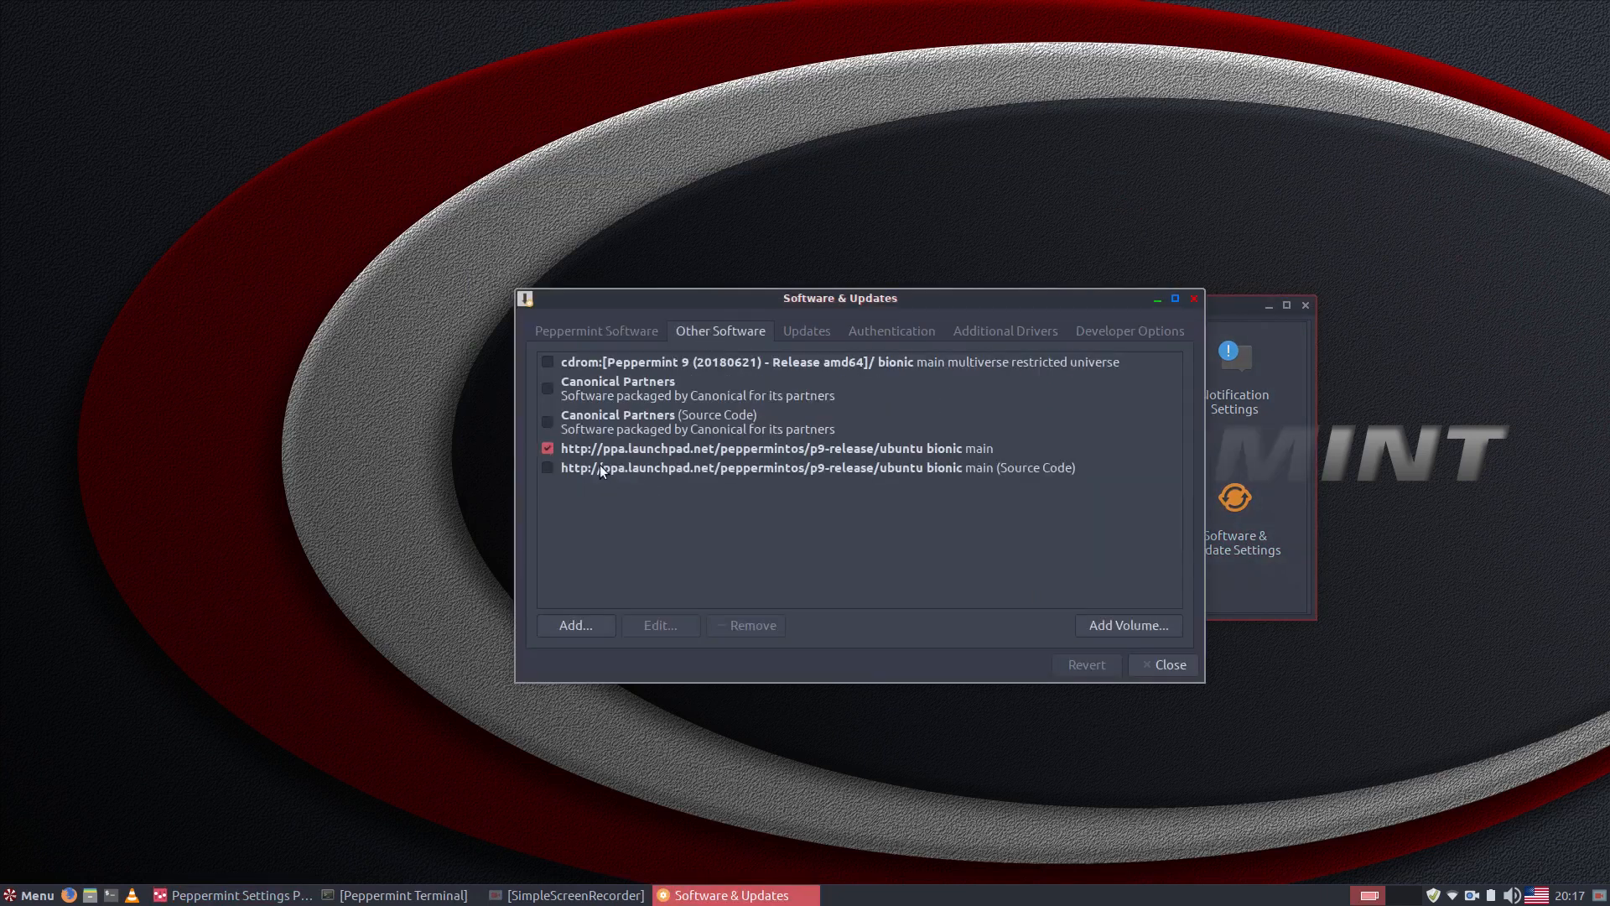
click(547, 389)
text(•••••)
key(Return)
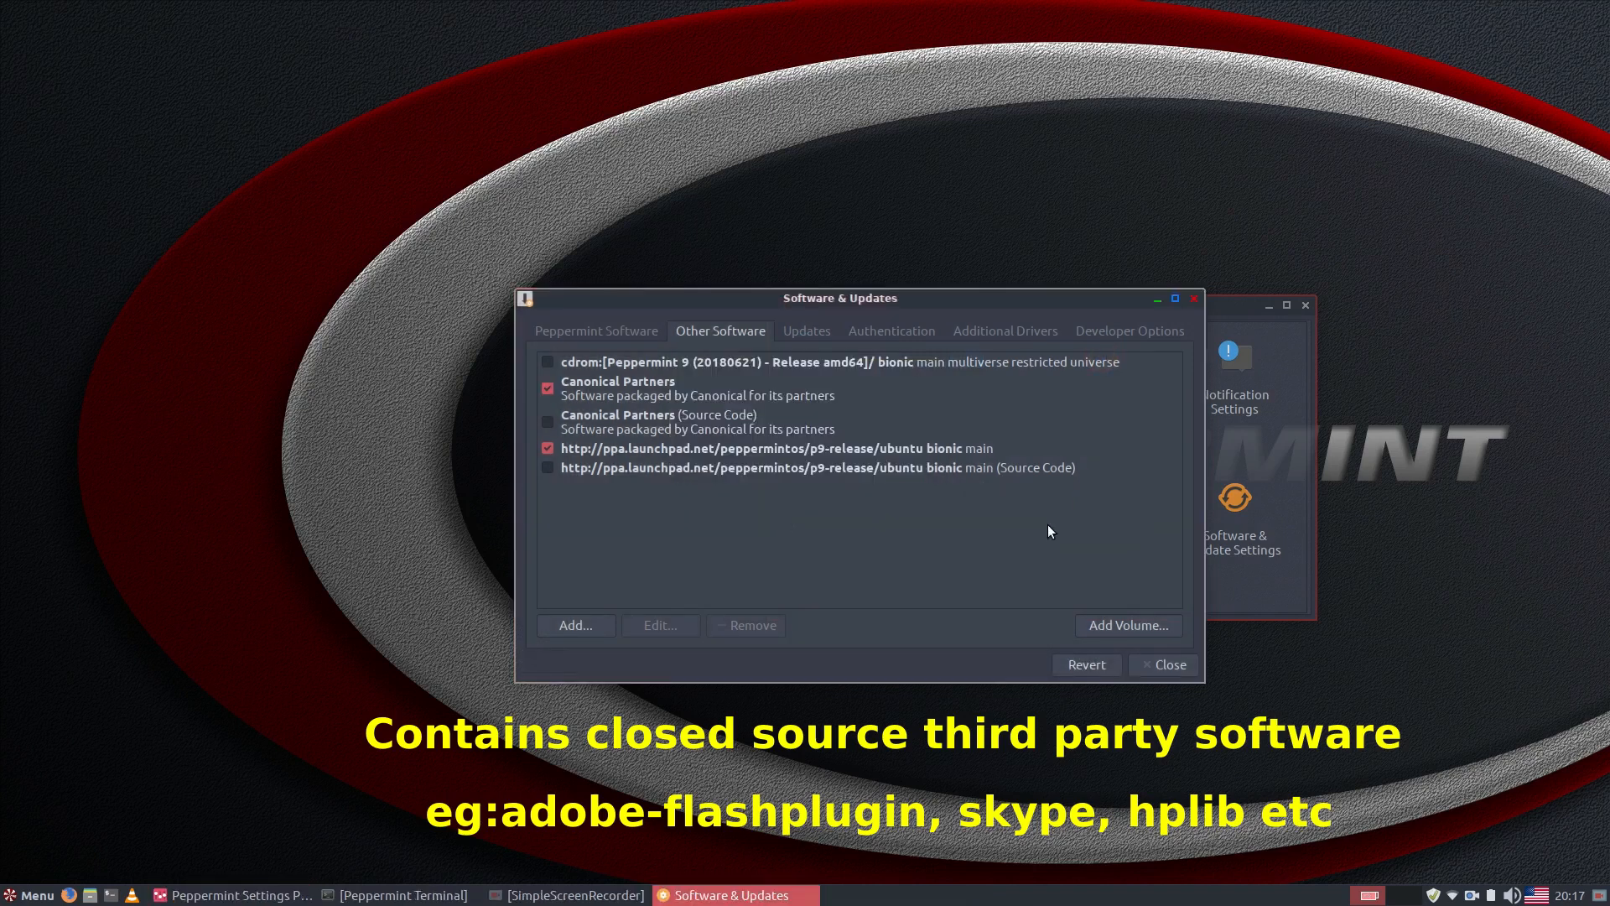
click(1170, 662)
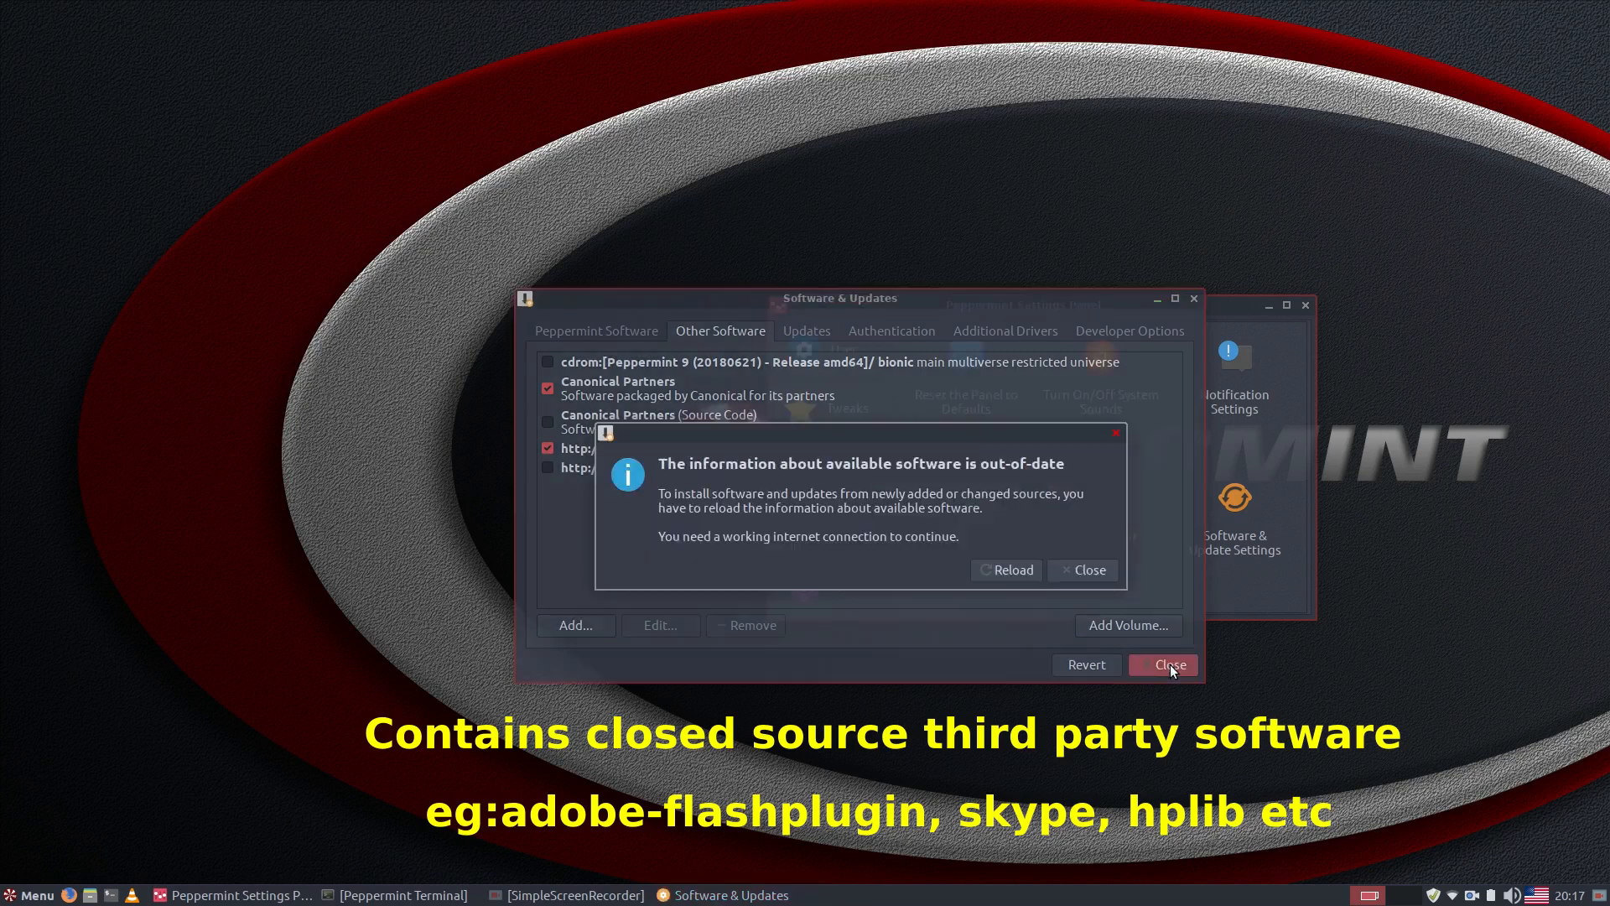
click(1012, 570)
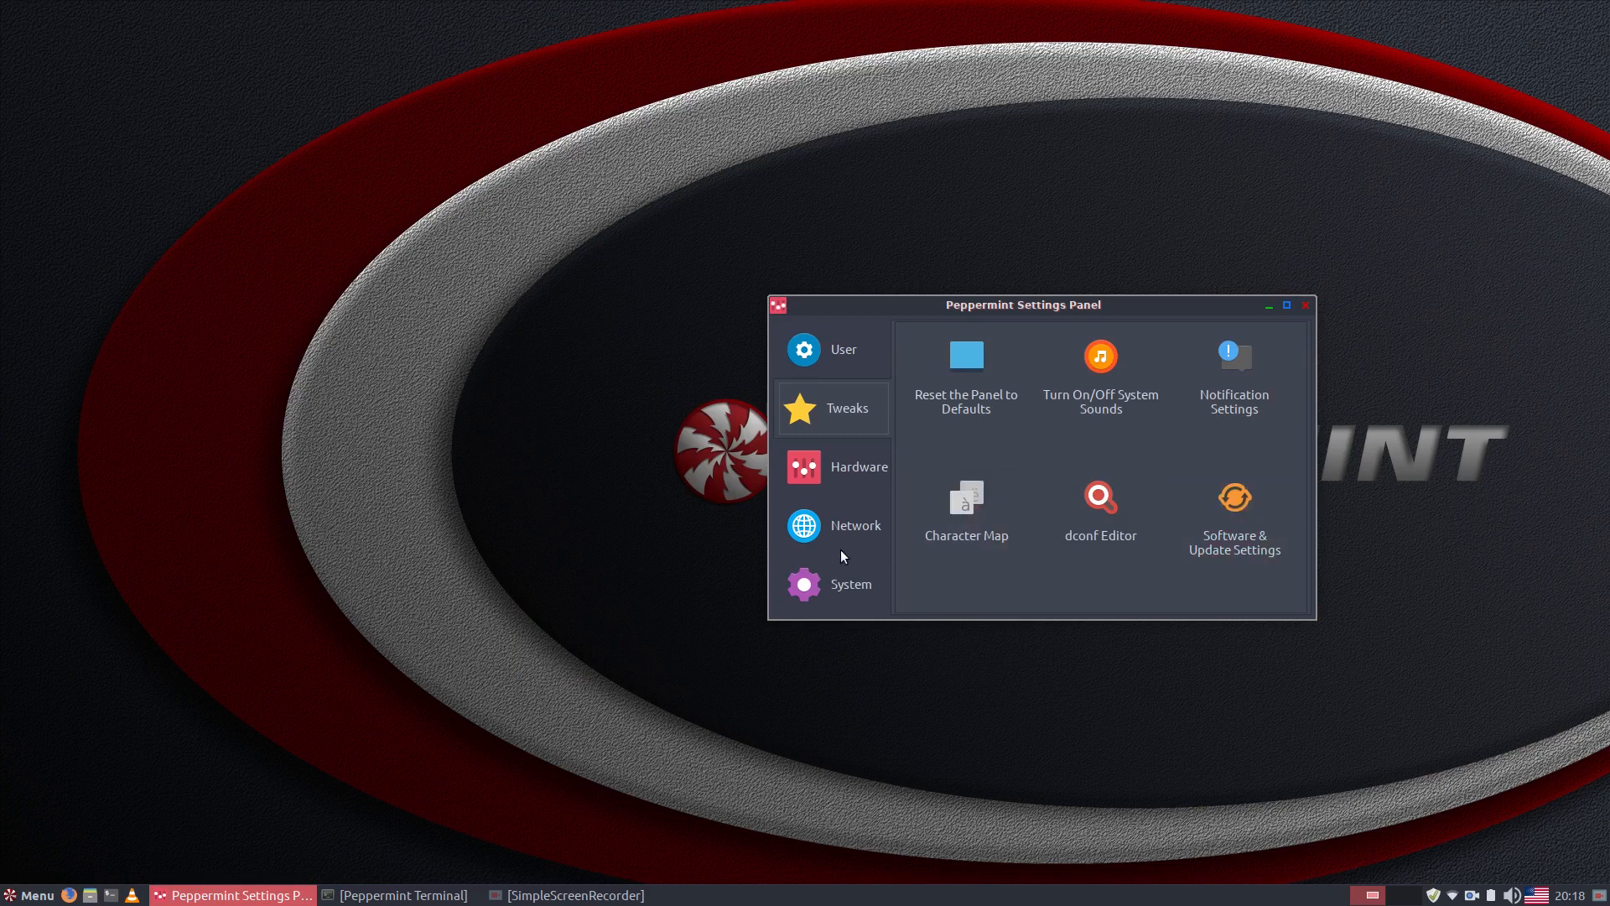
Under Hardware, open and close ARandR and Display settings, then open Power Manager
click(826, 466)
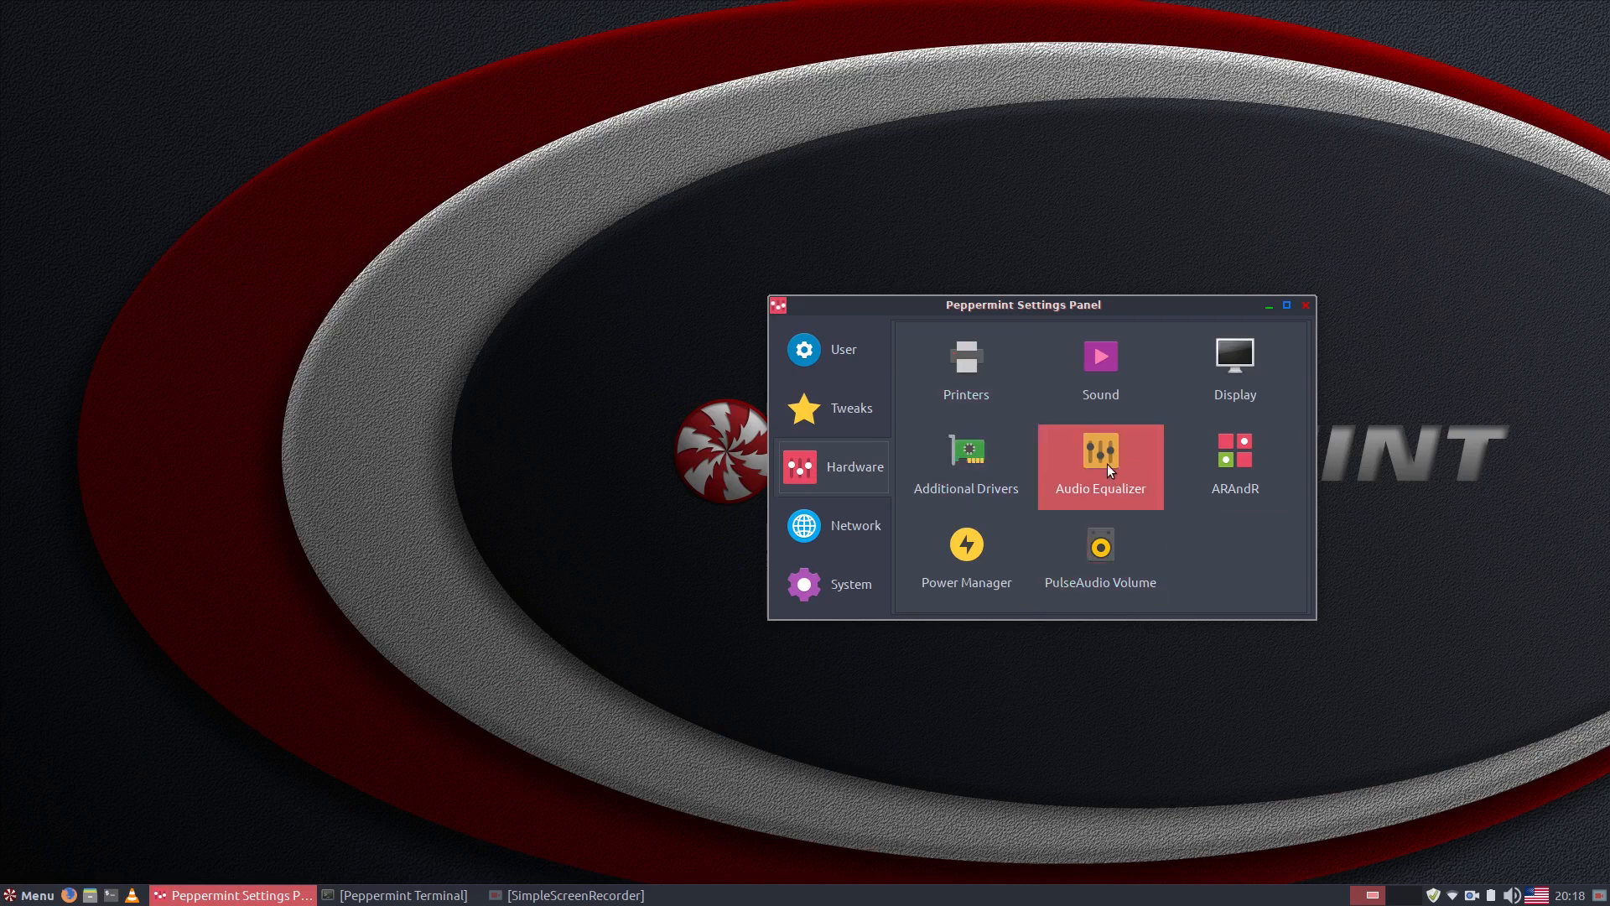
click(1243, 446)
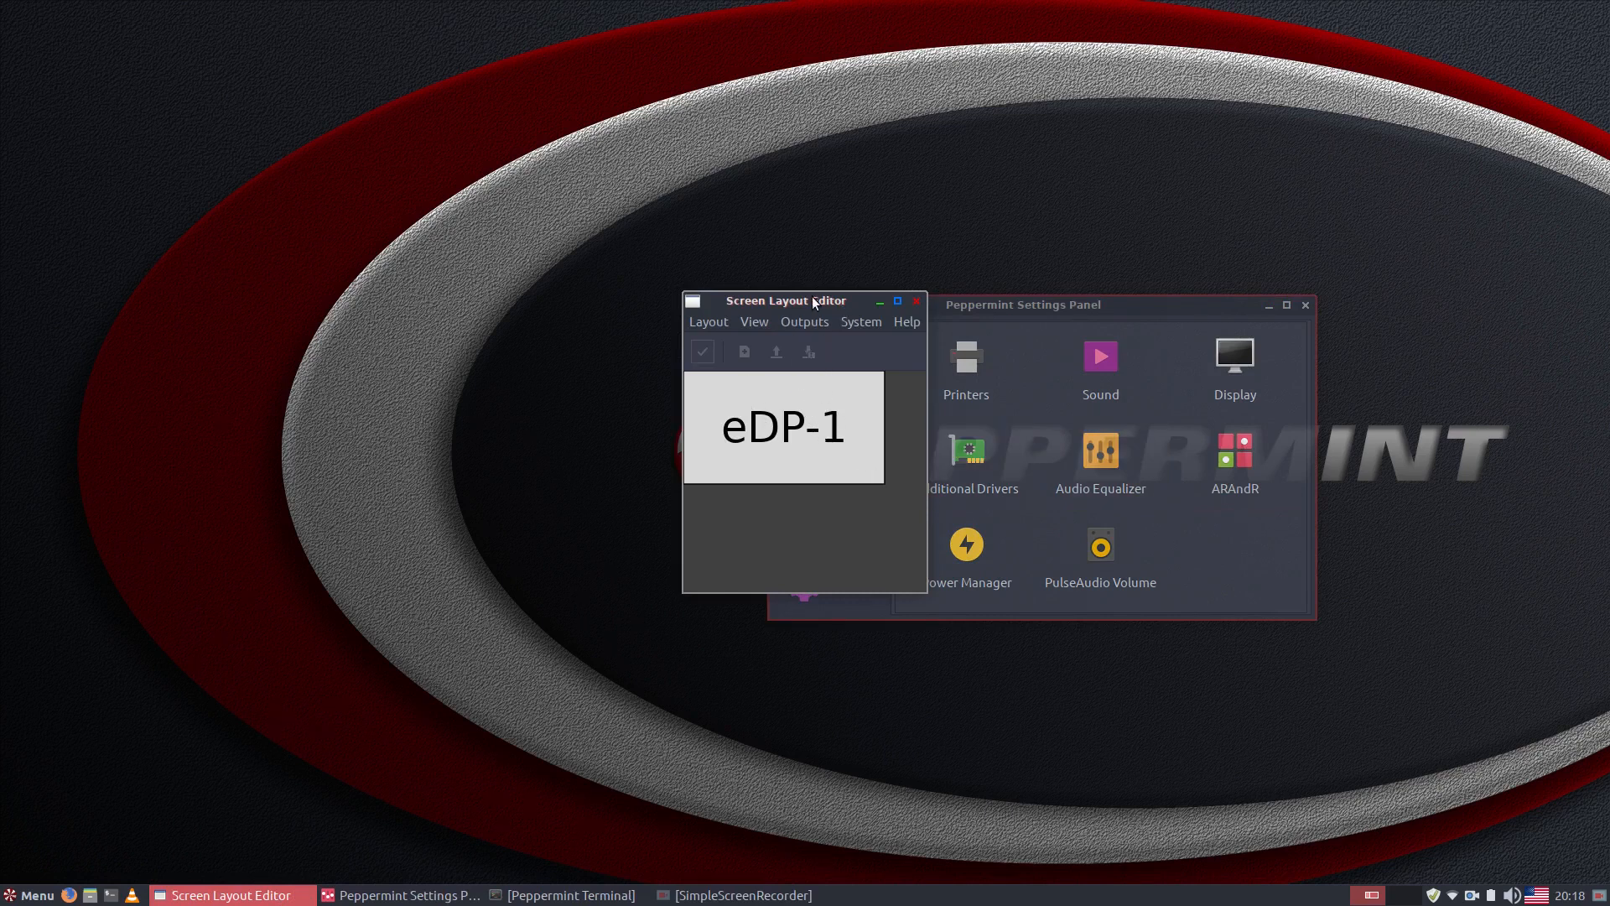
click(917, 301)
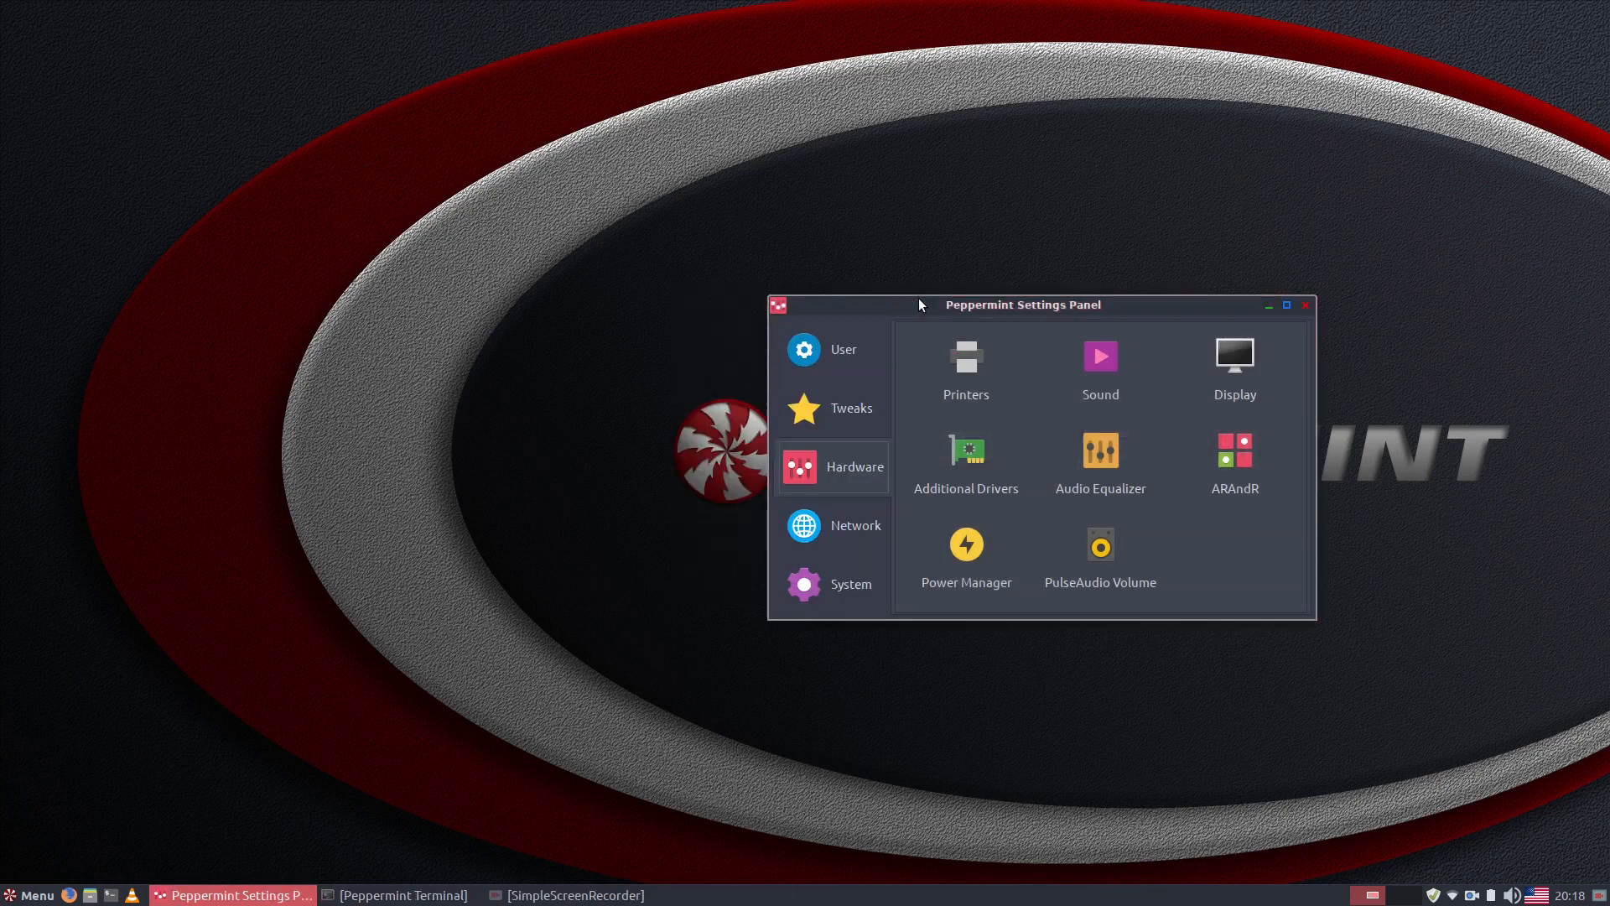
click(1229, 353)
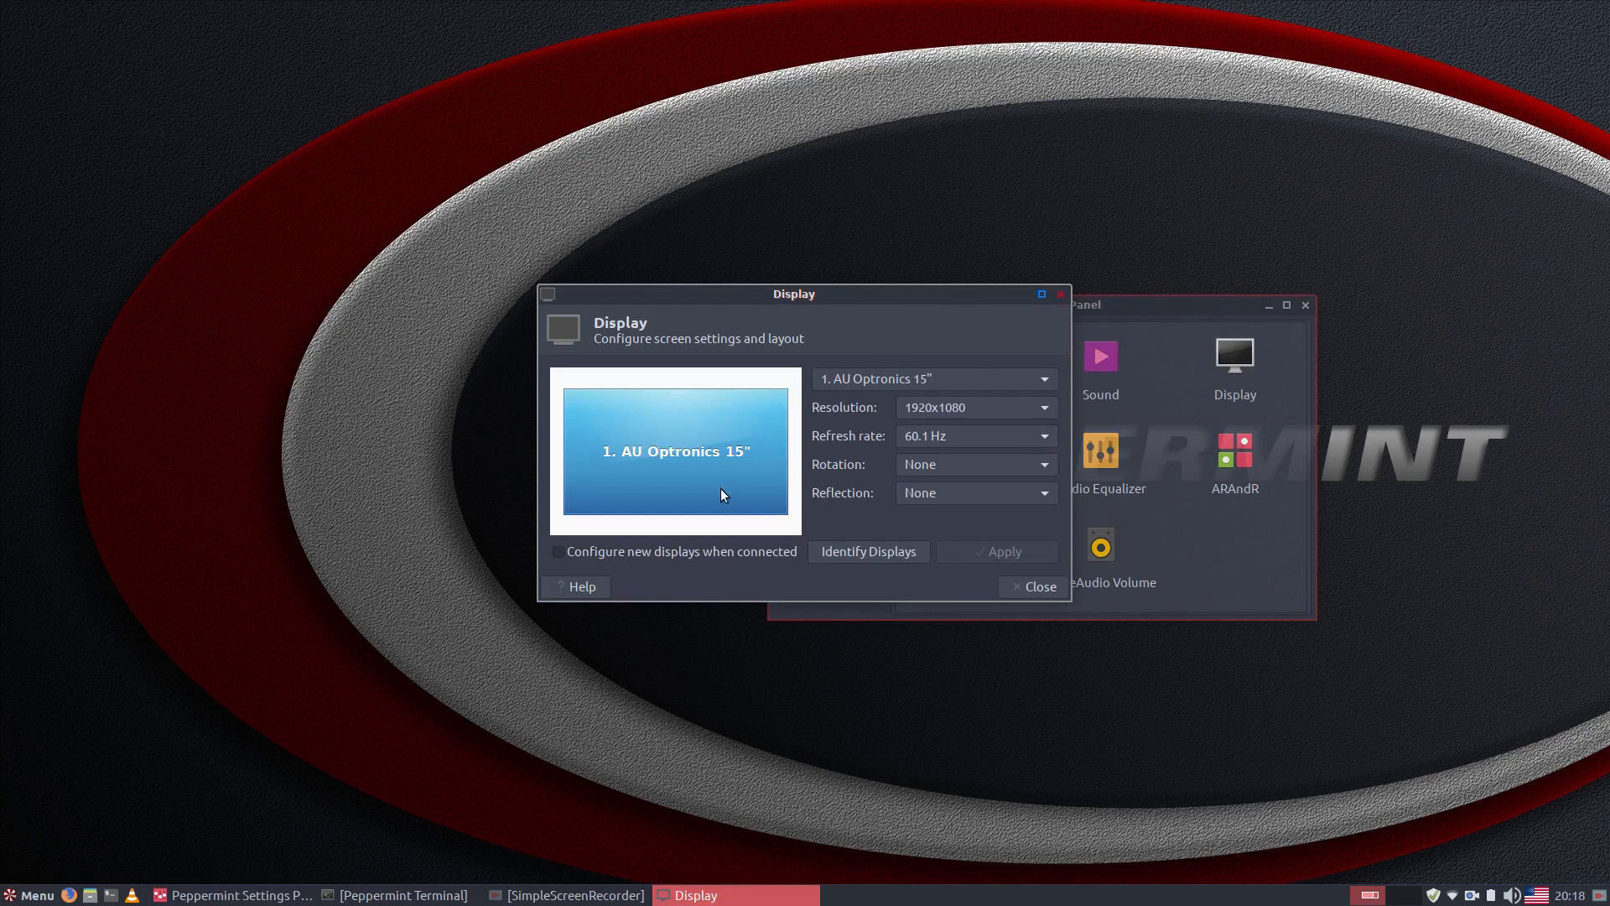
click(1061, 295)
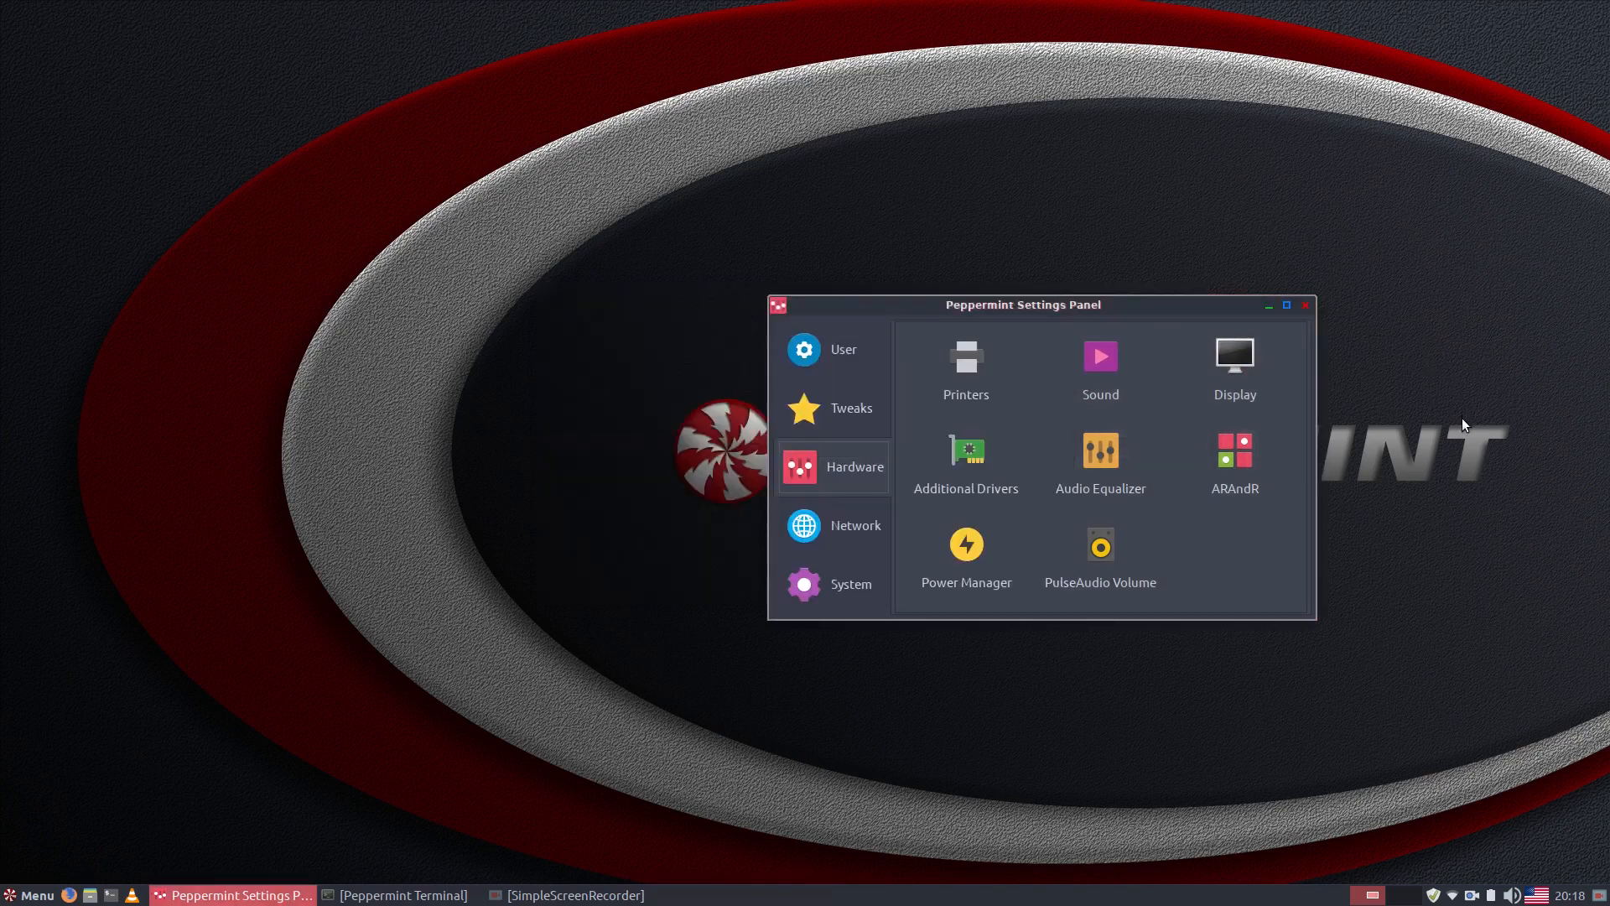
click(1228, 463)
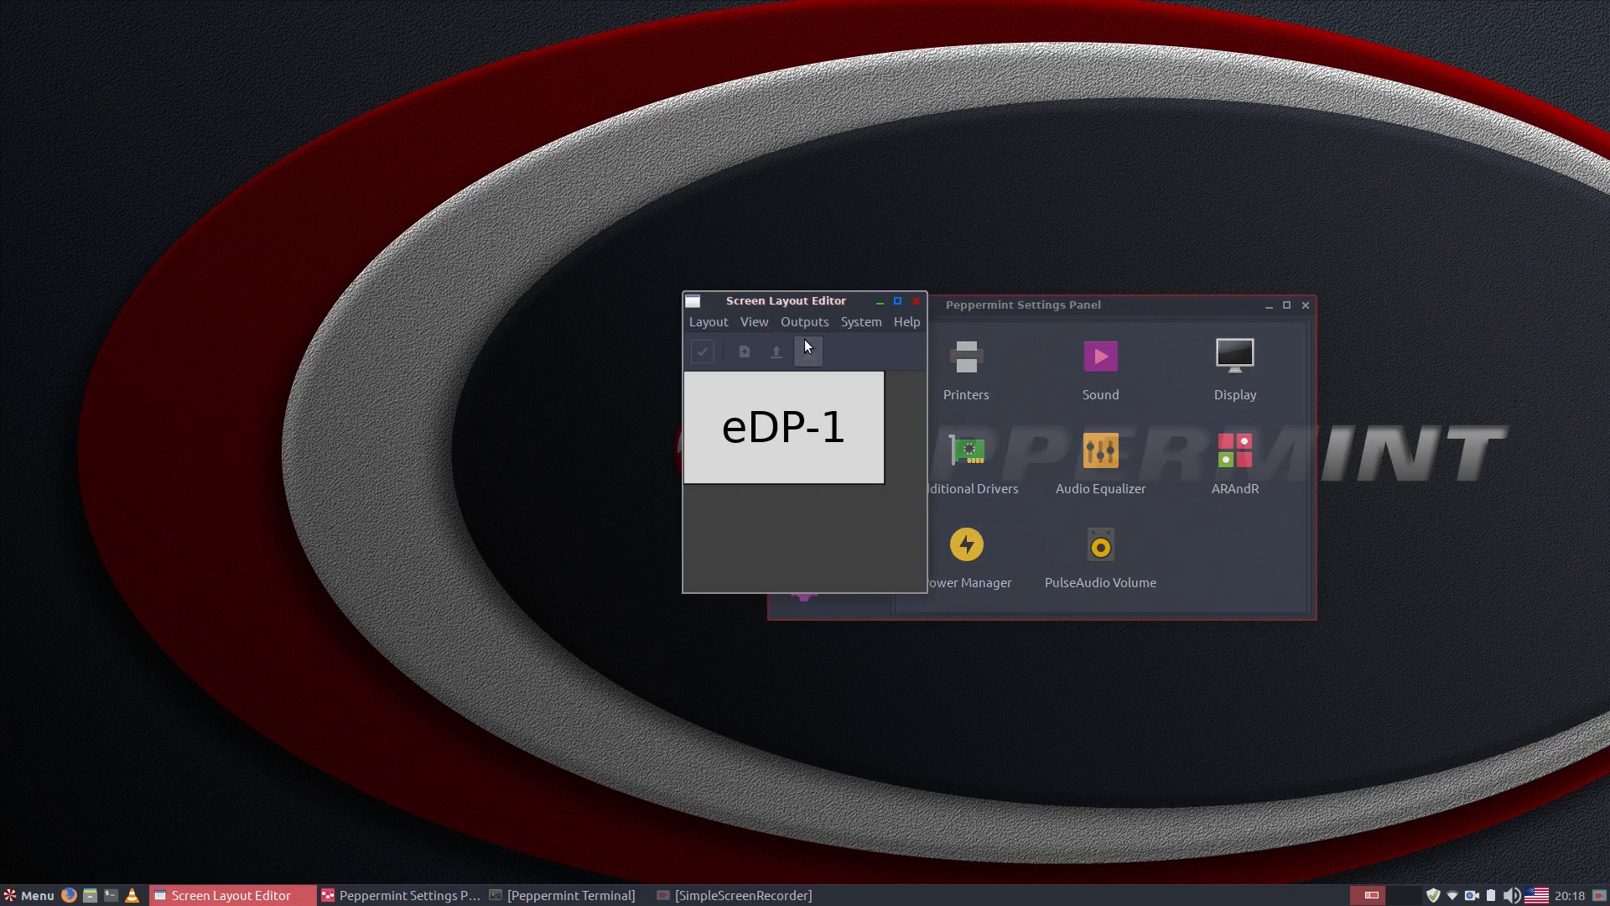
click(917, 300)
click(960, 546)
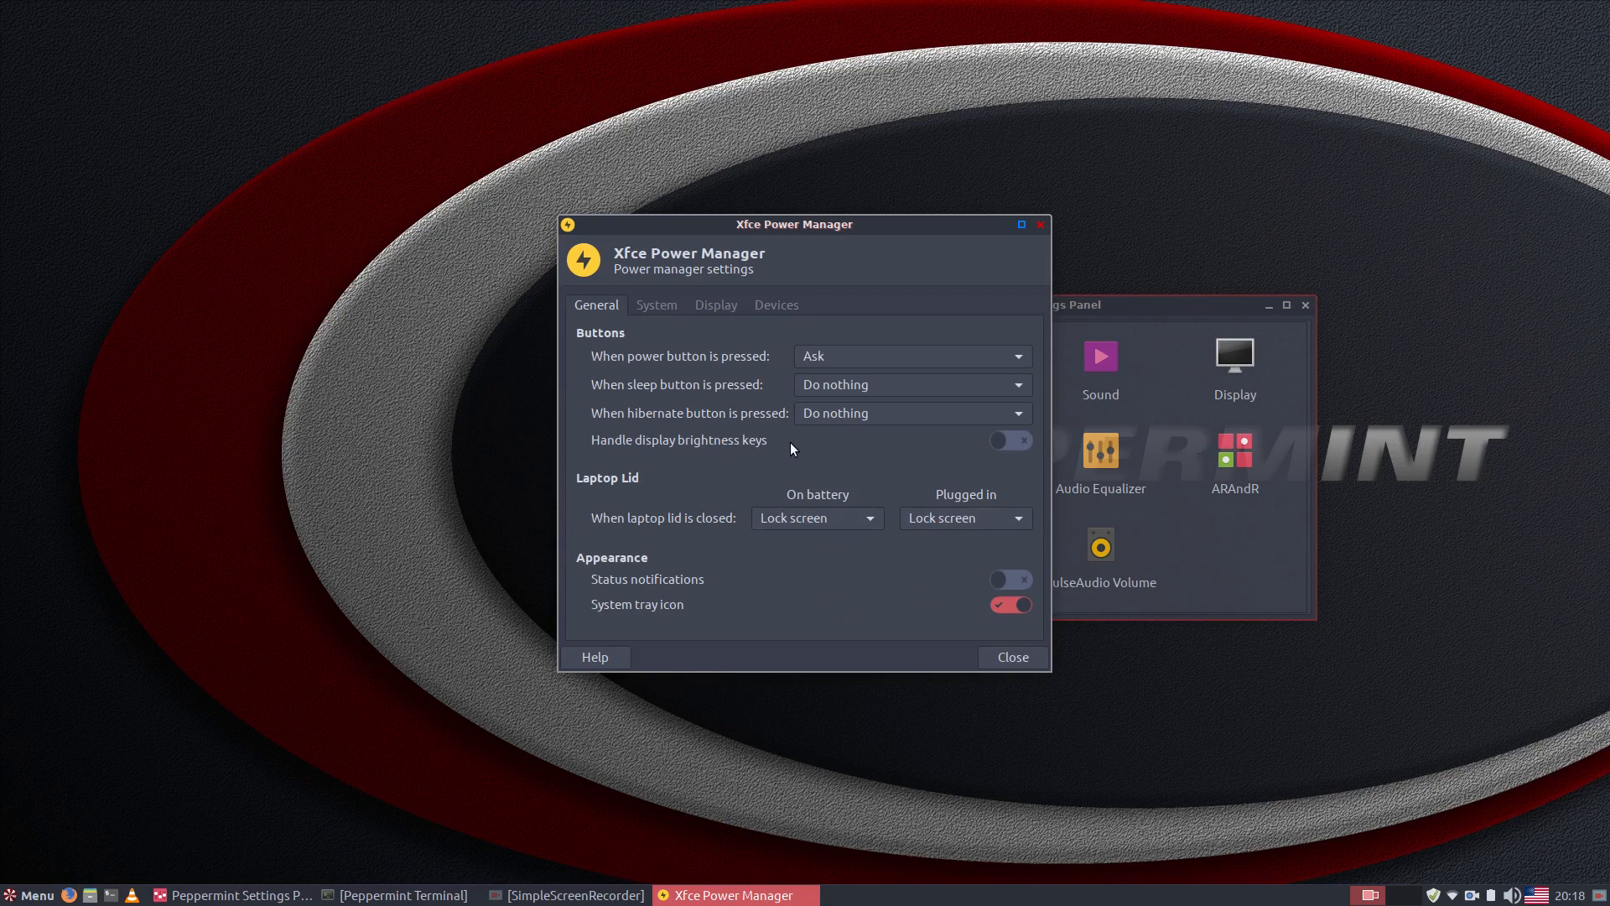
Set the on-battery display blanking and switch-off sliders to Never
click(663, 309)
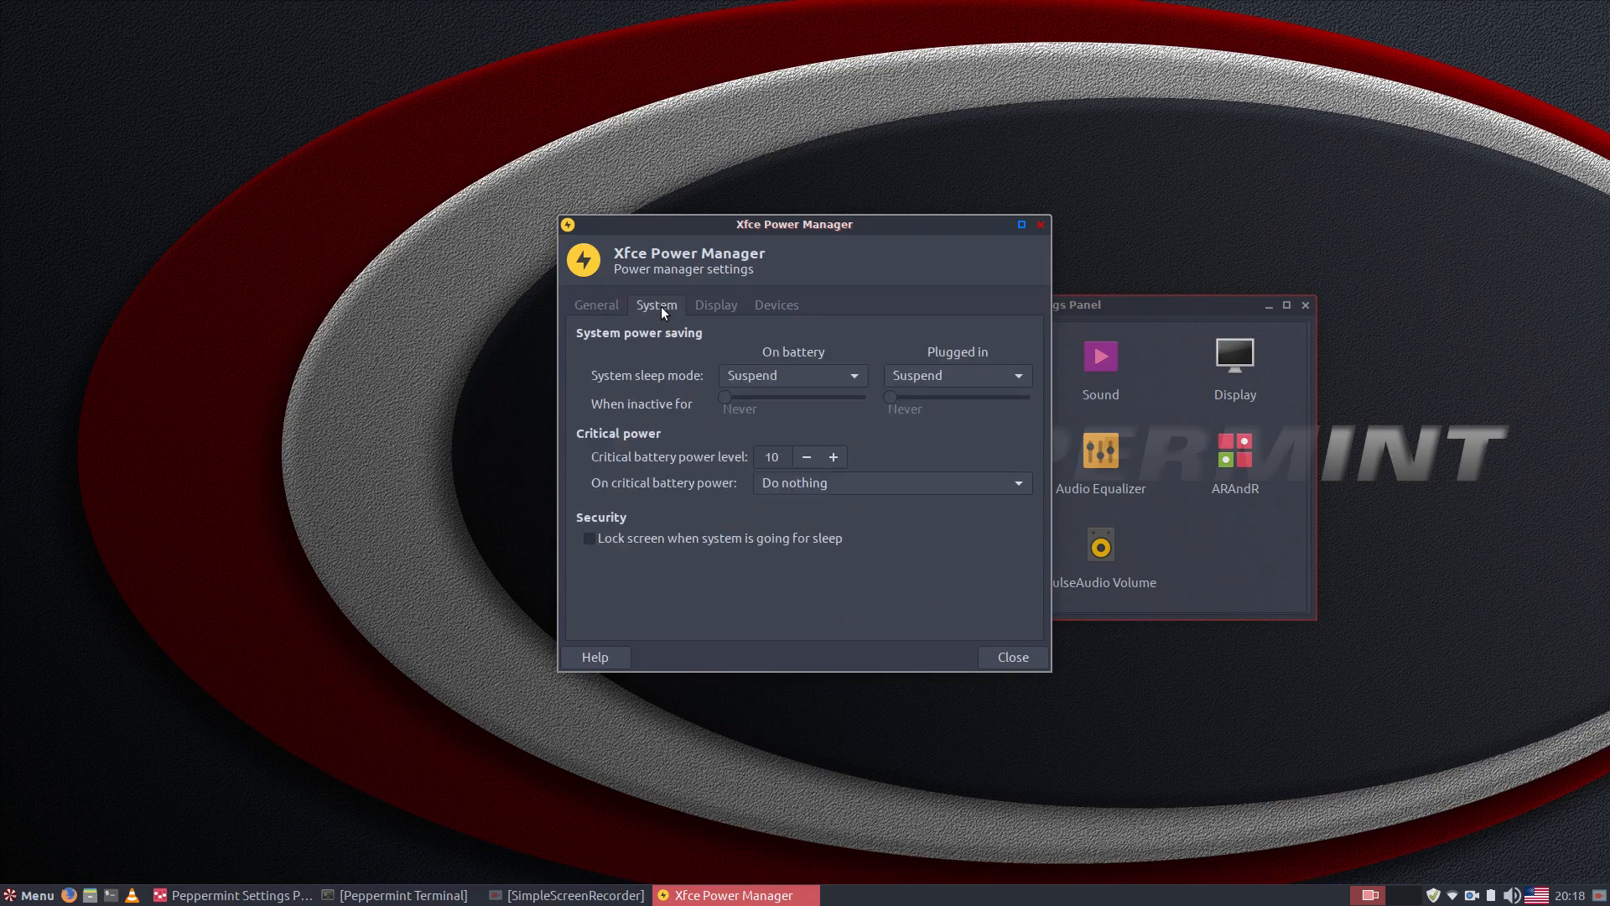
click(721, 305)
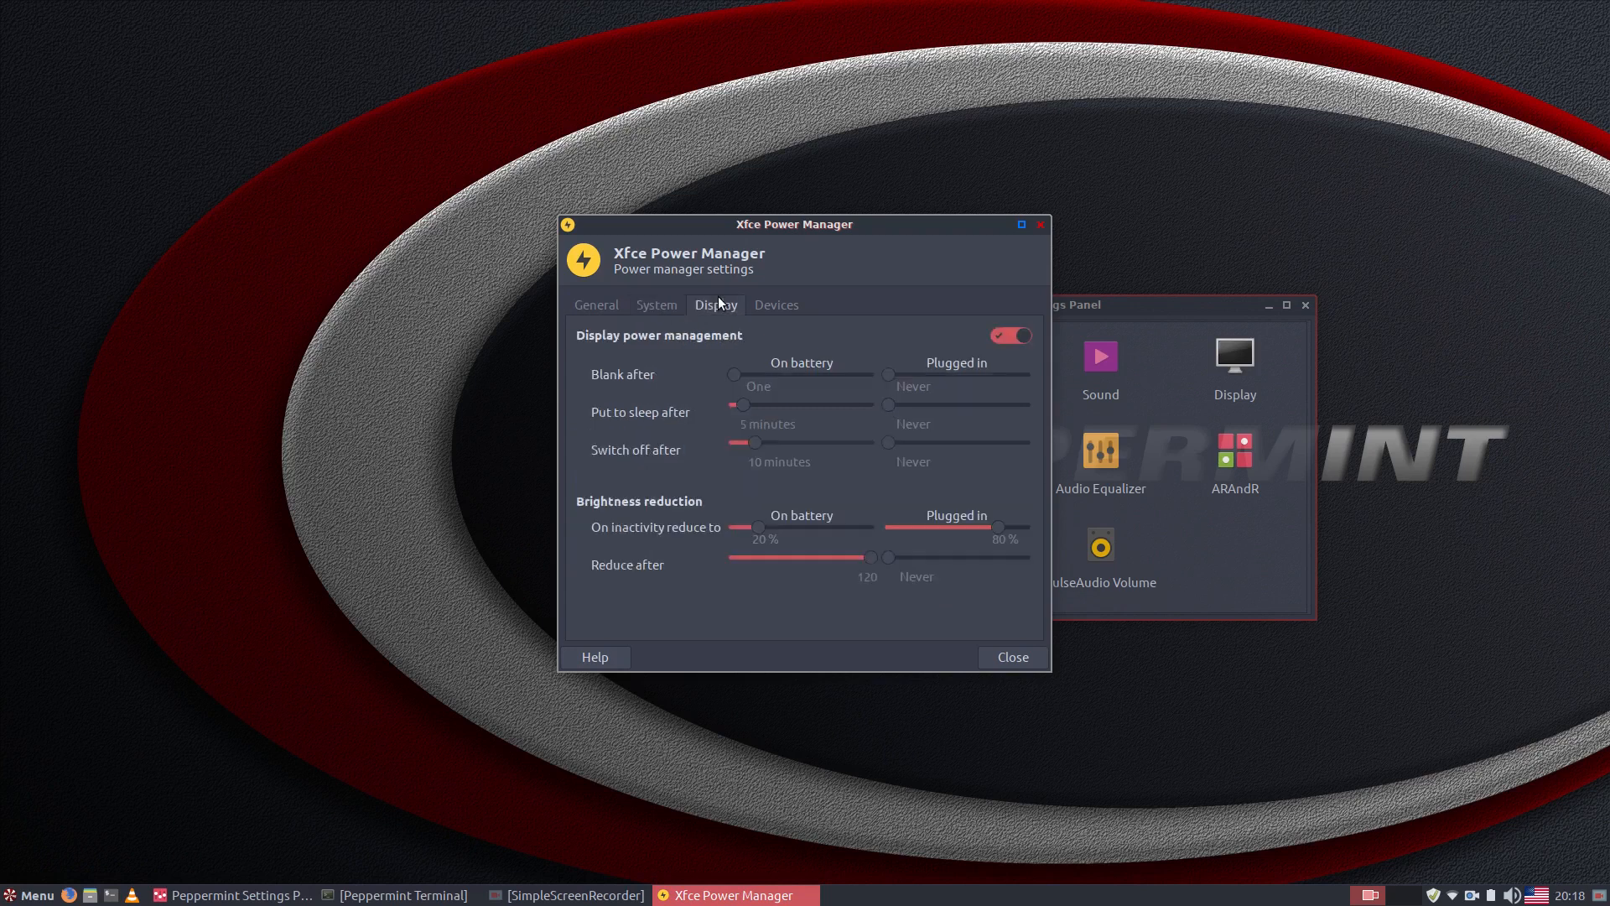
click(773, 307)
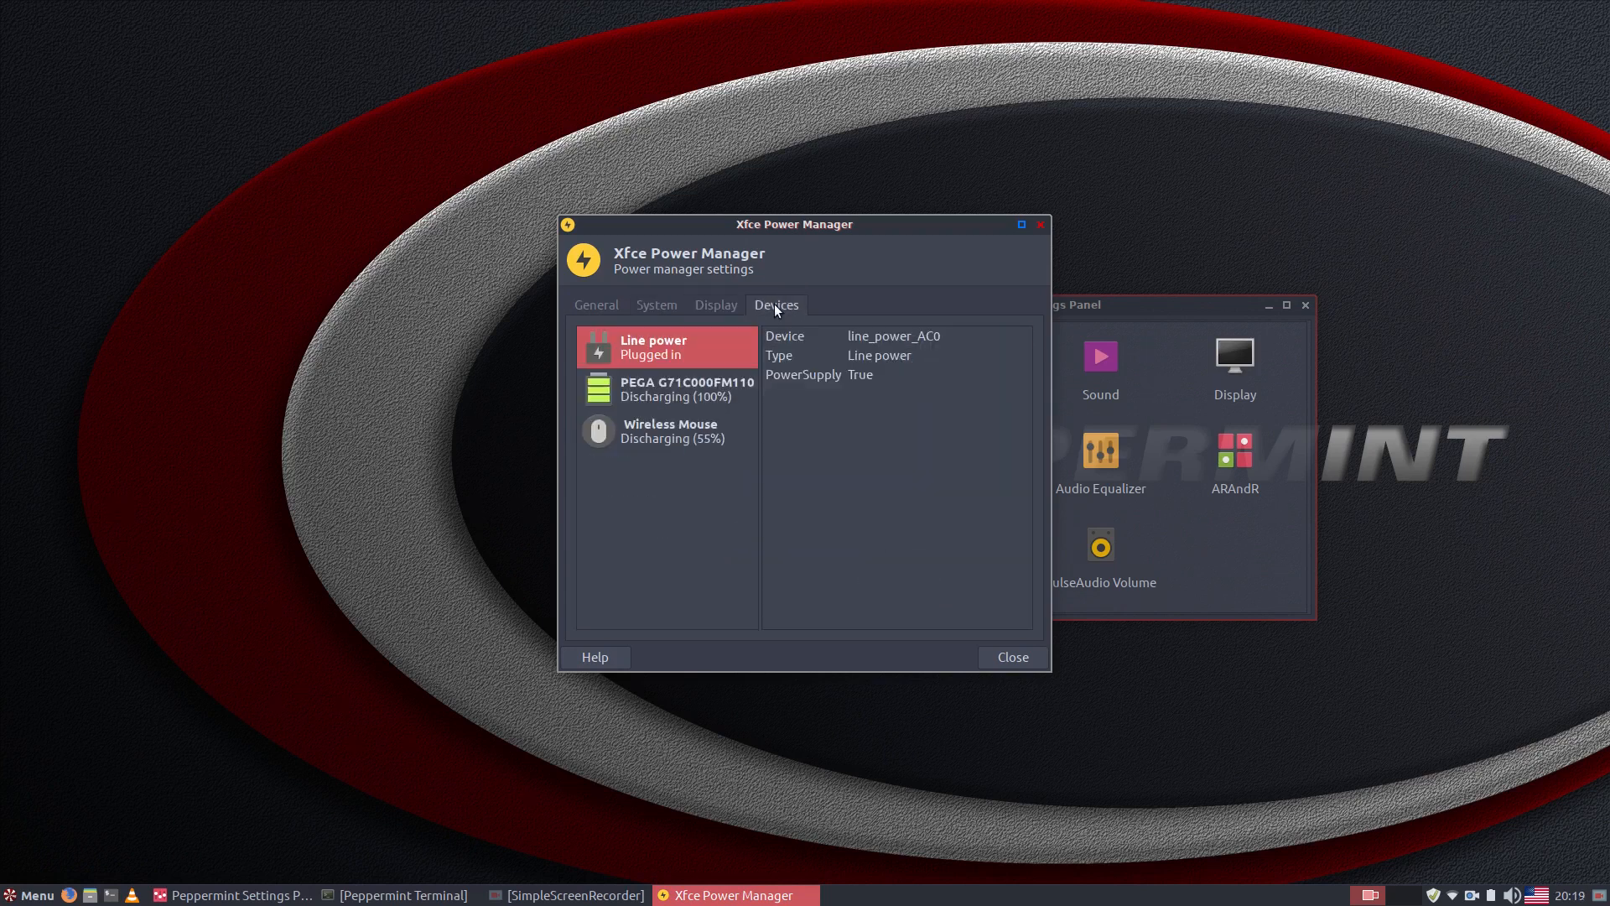
click(726, 314)
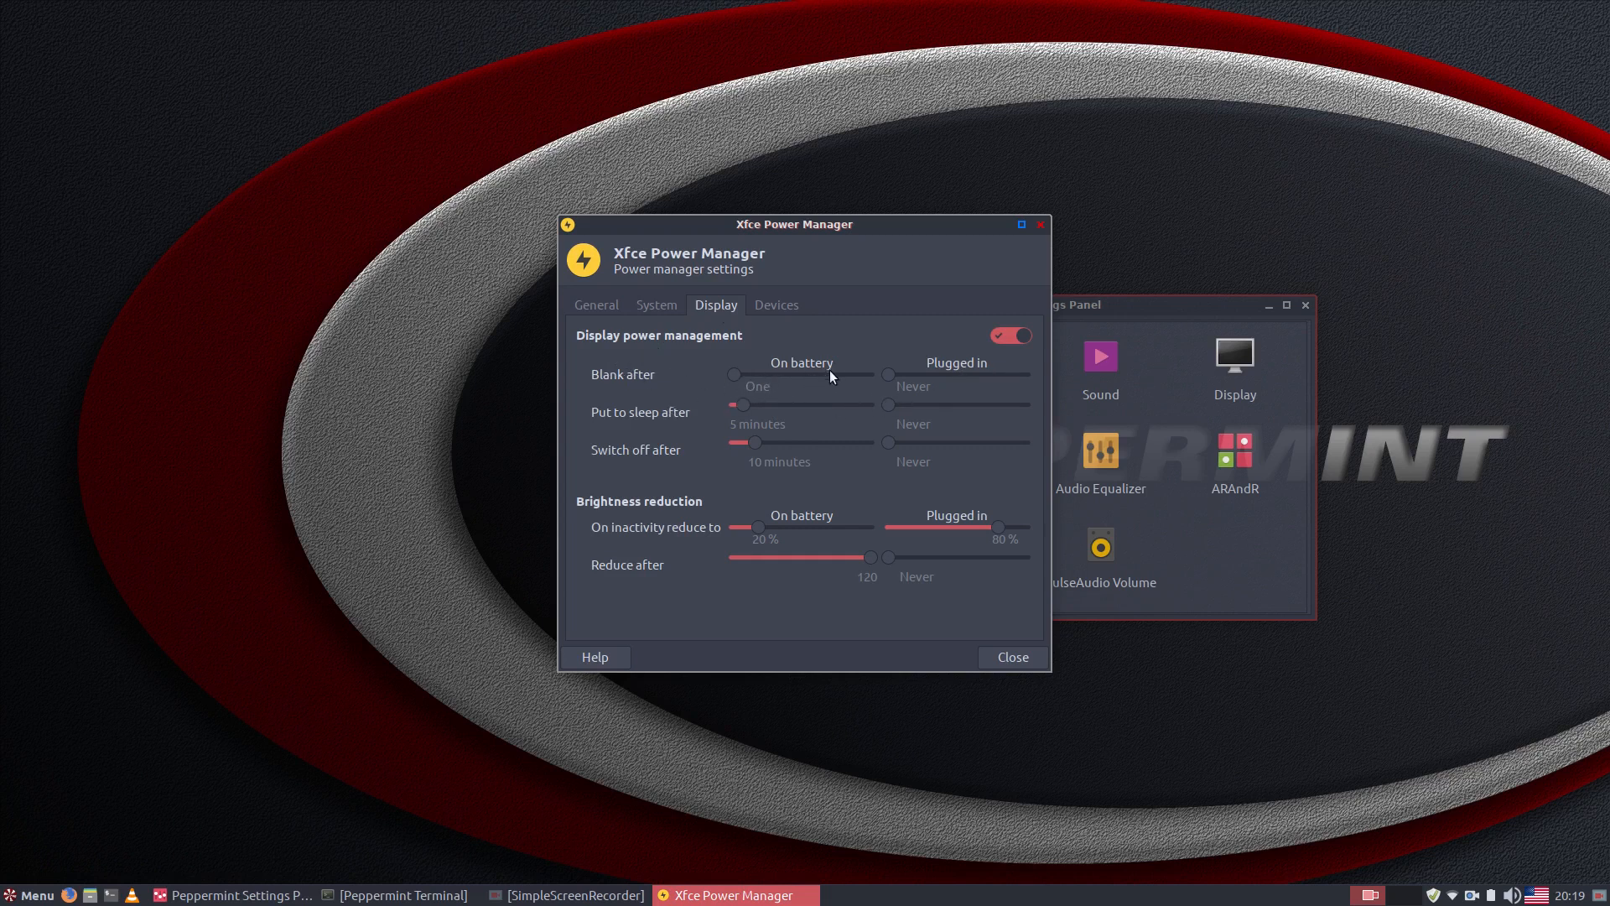
drag(753, 379, 706, 369)
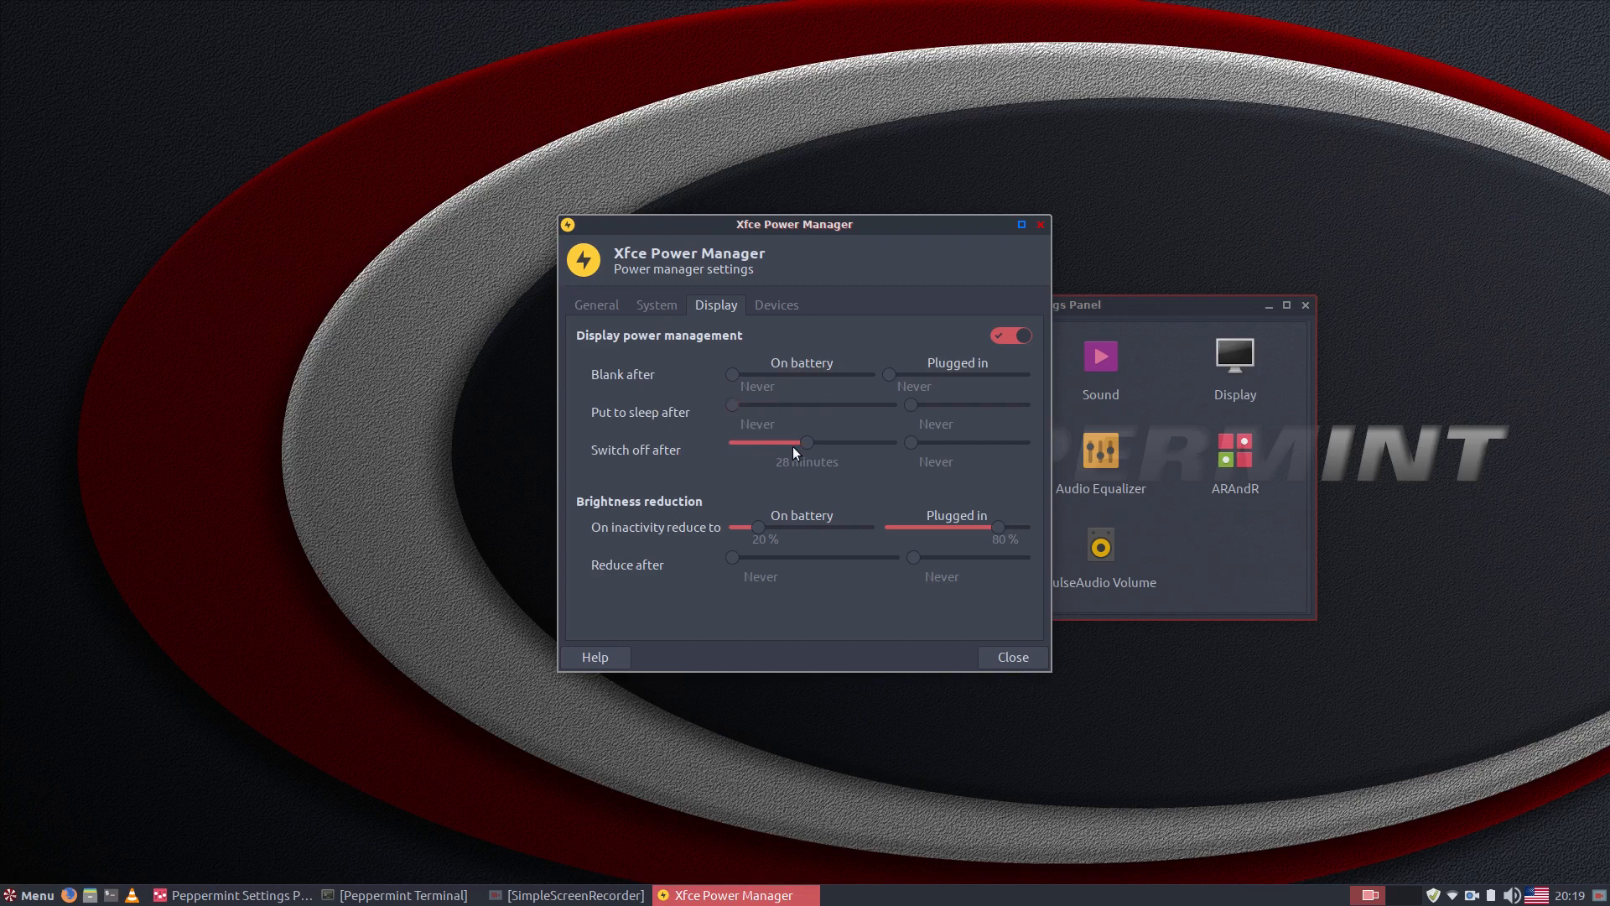
drag(804, 442, 544, 446)
Review the battery and Wireless Mouse details under Devices, then close Power Manager
click(792, 310)
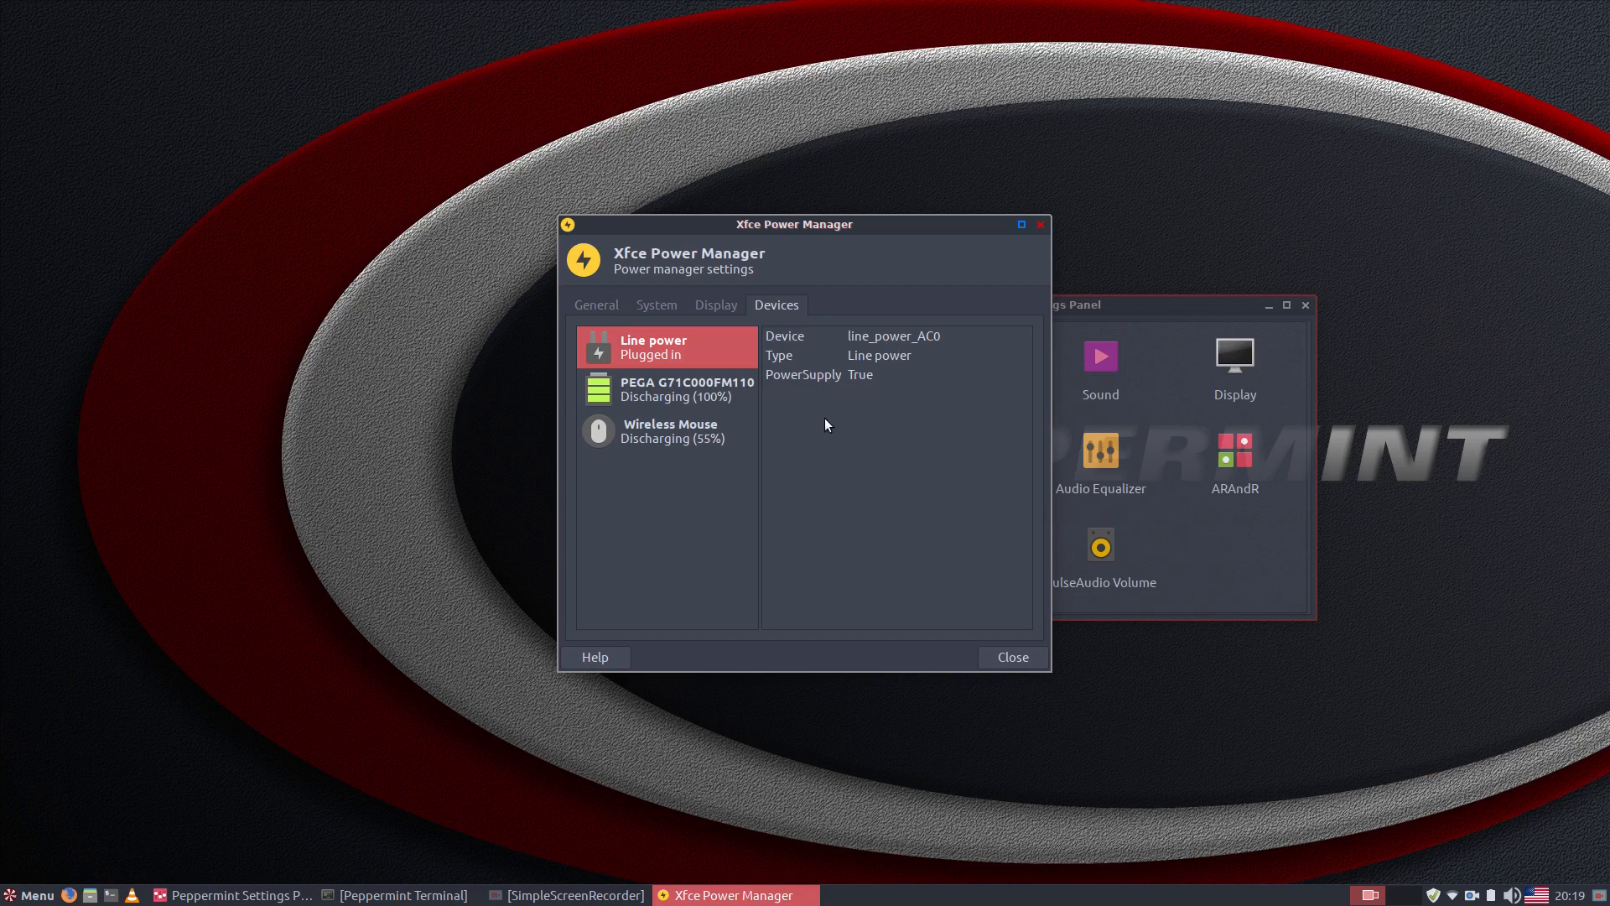
click(655, 393)
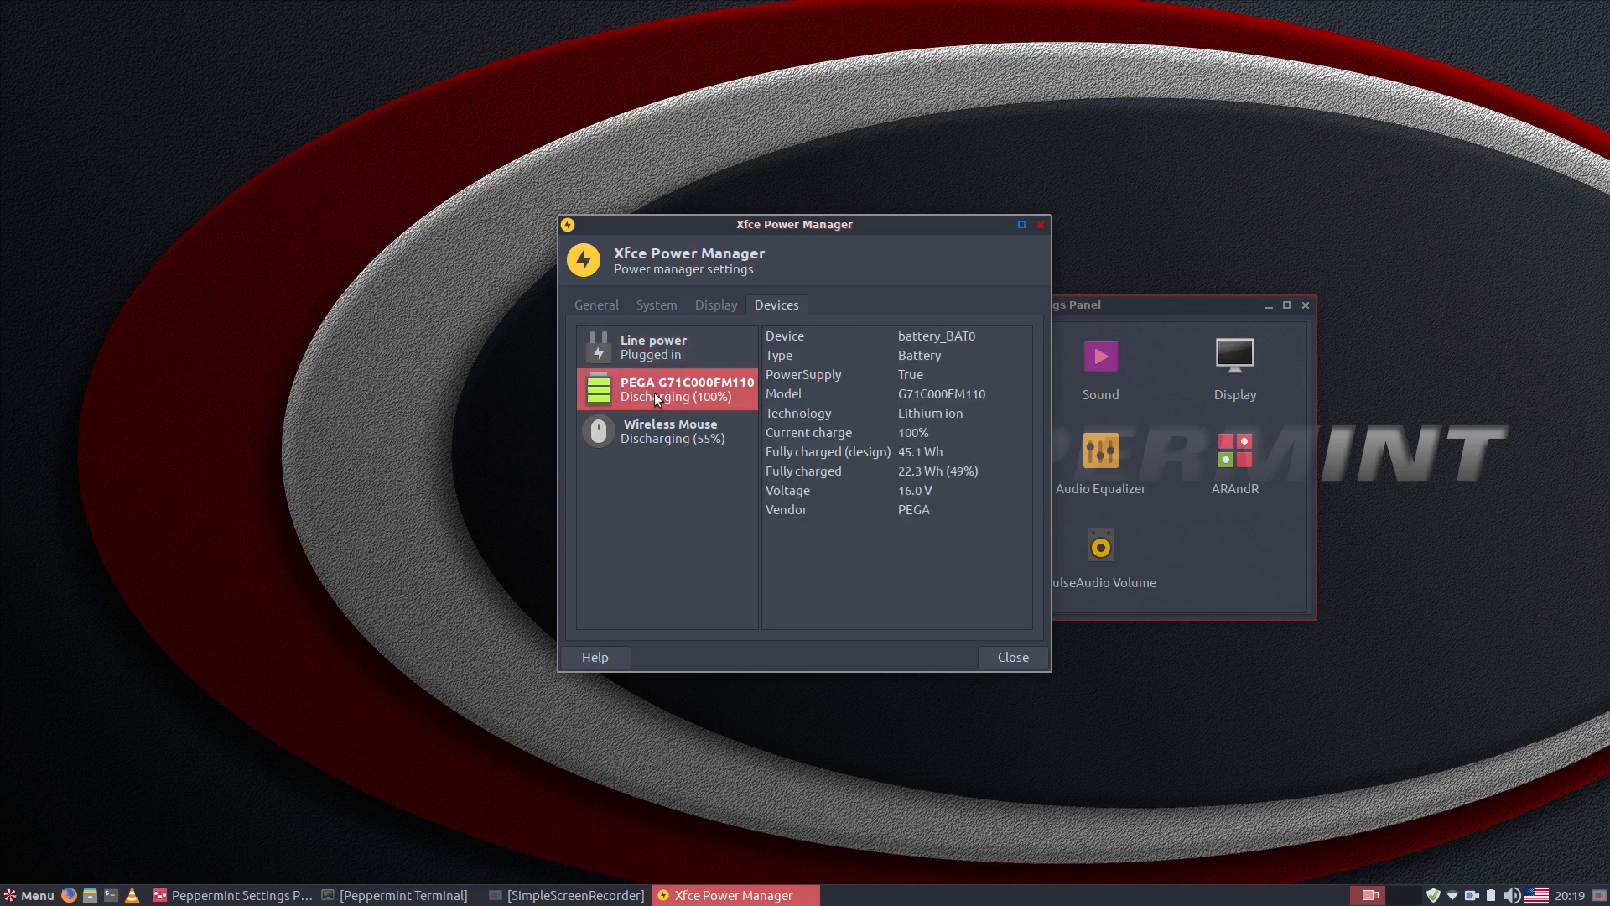
click(666, 443)
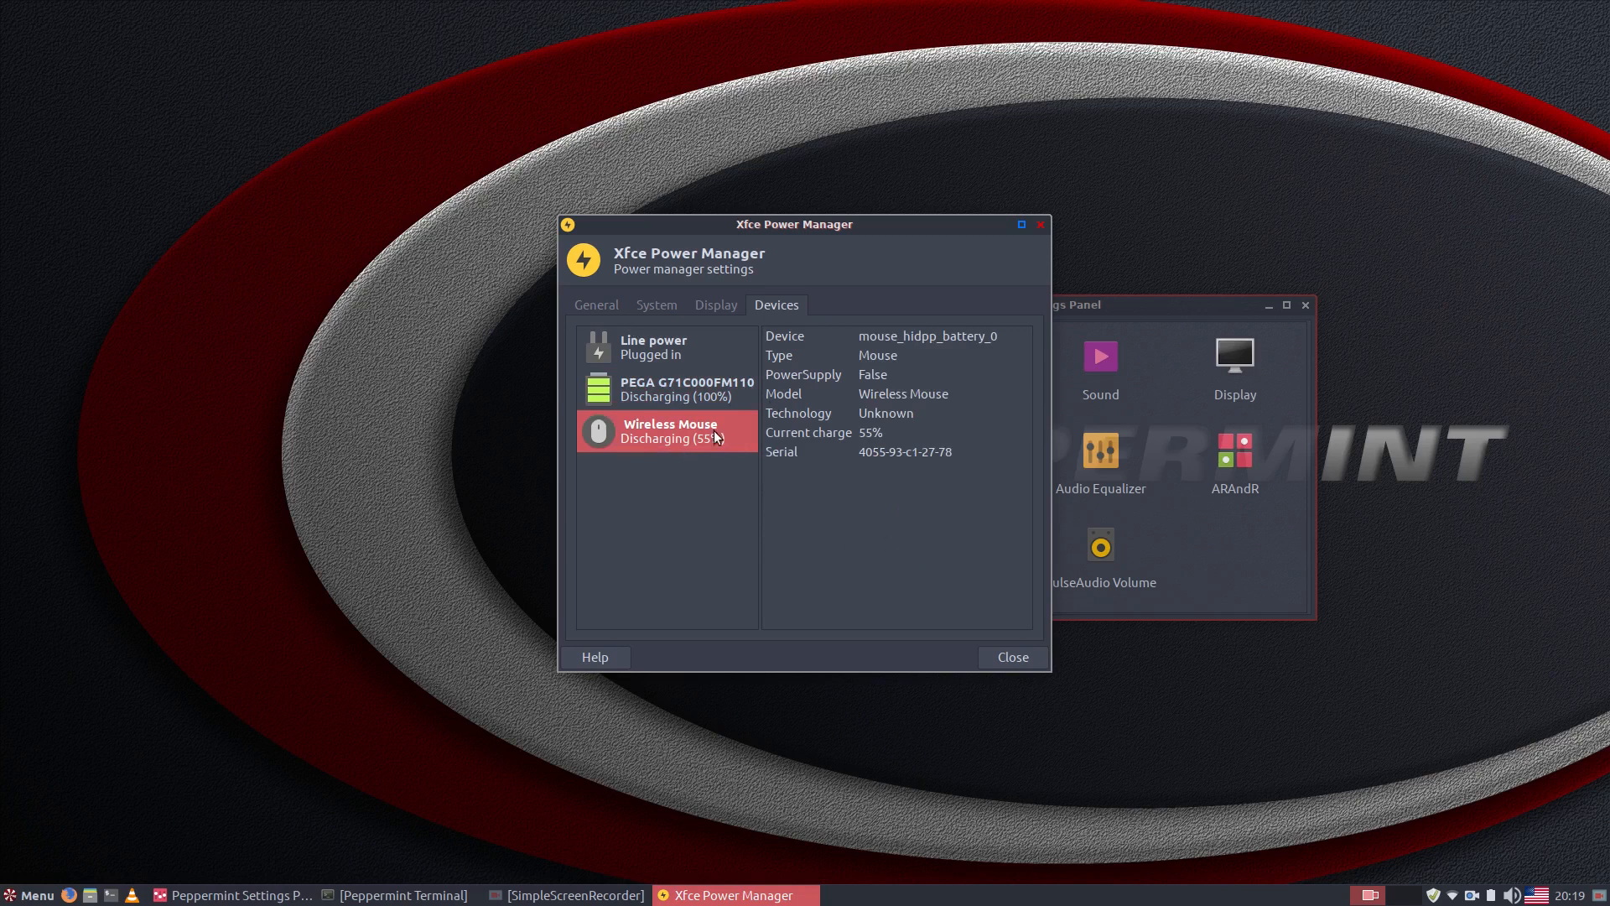
click(1026, 655)
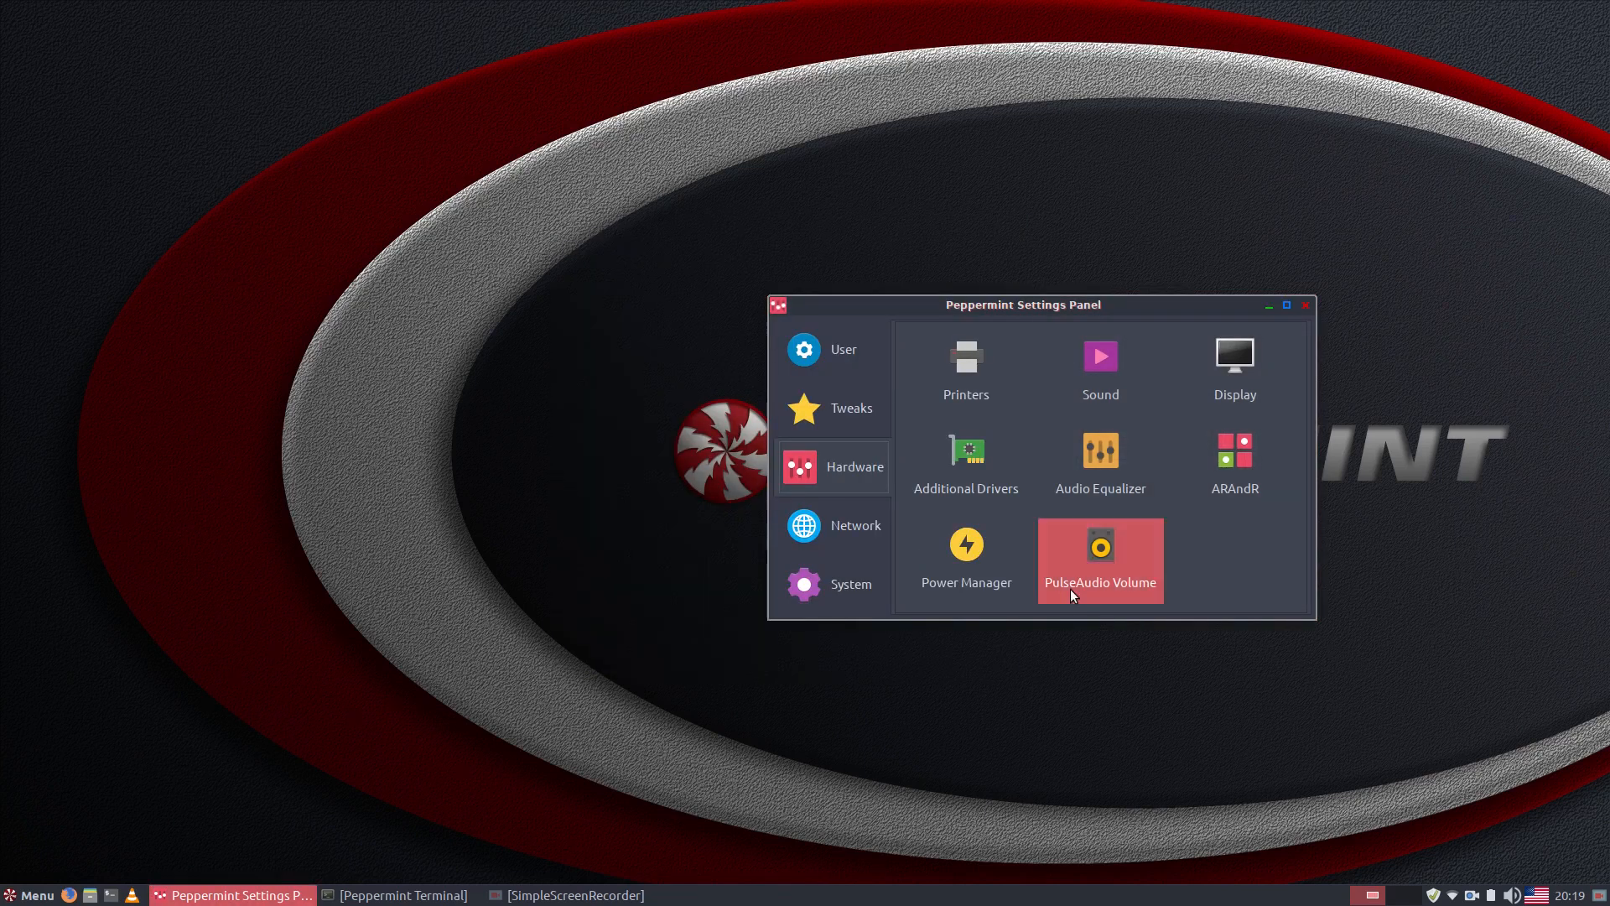
Switch to the Network tools and open the Ice SSB manager, then close it
click(802, 527)
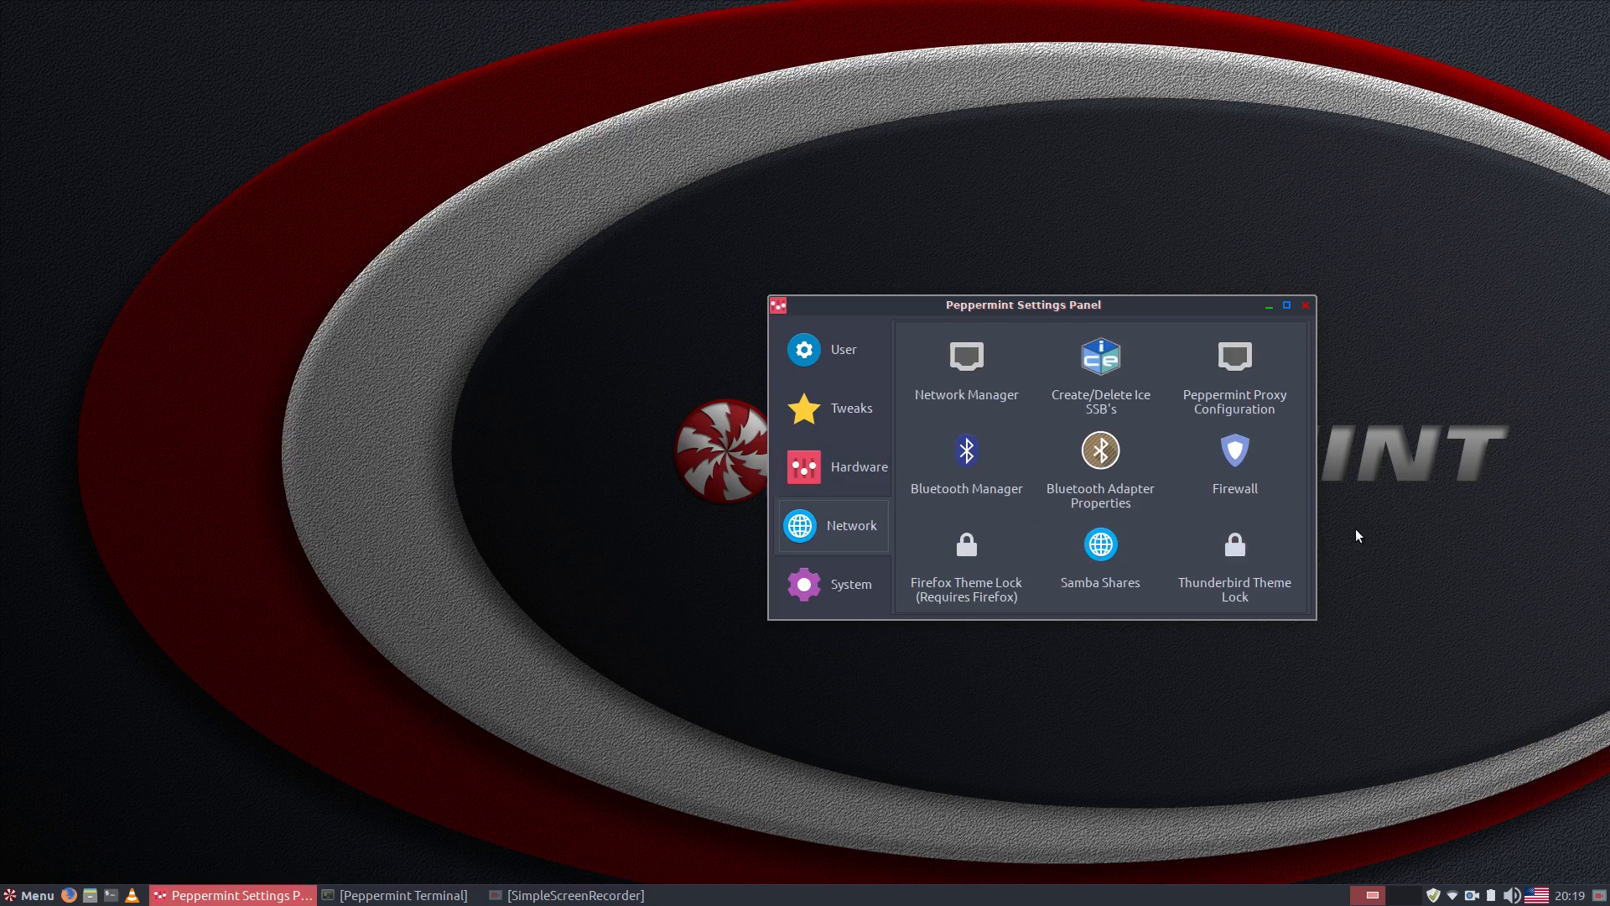
click(1121, 374)
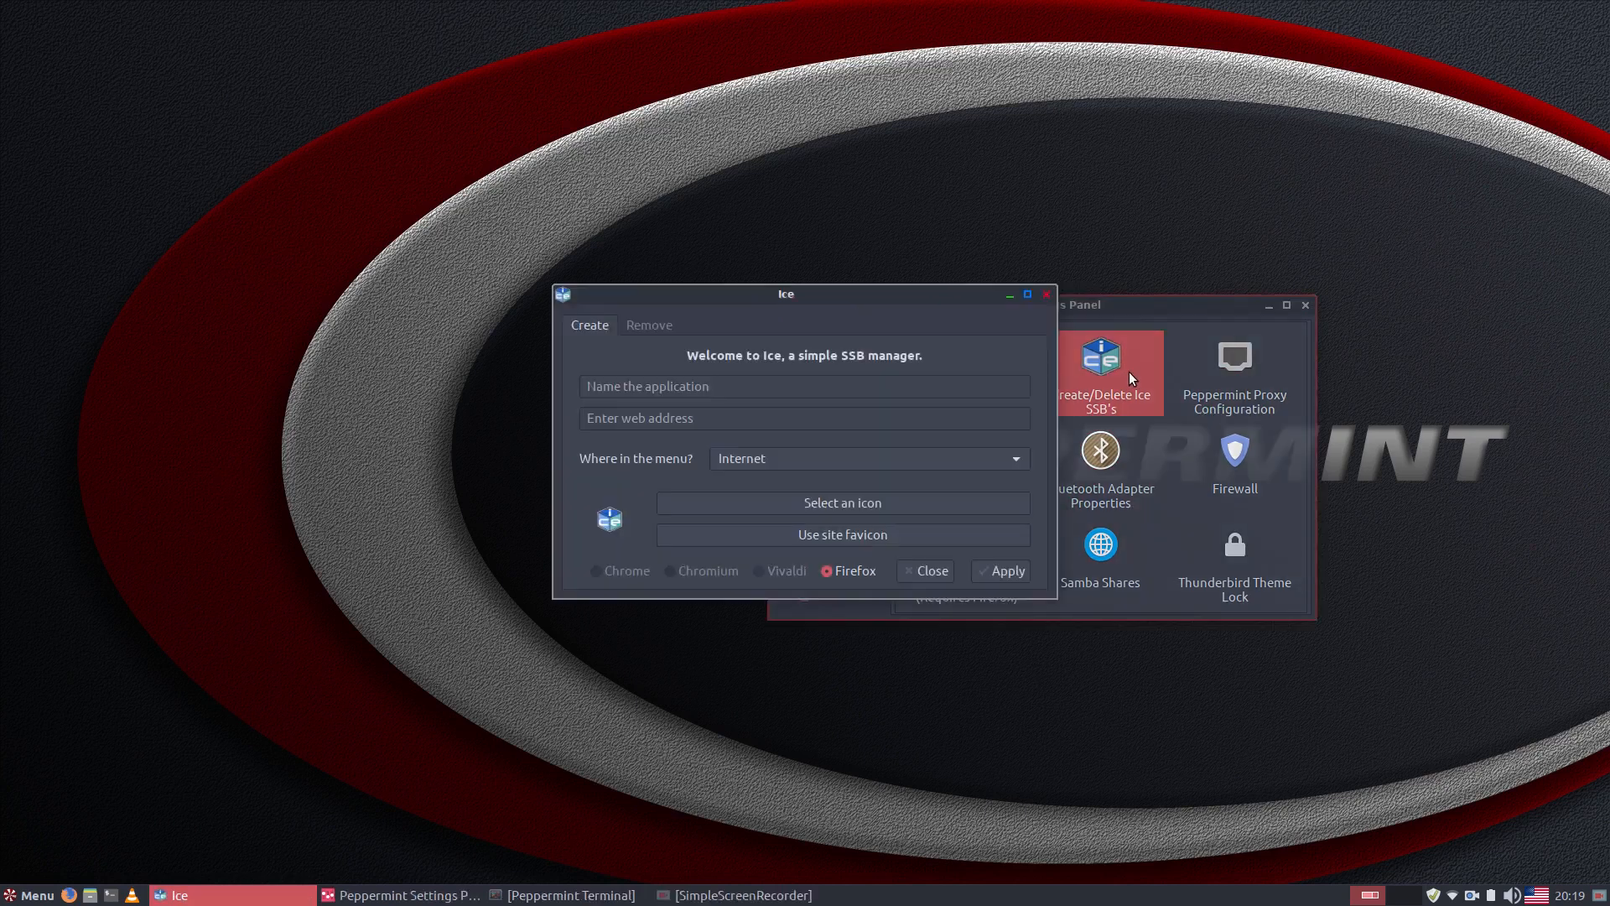
click(939, 575)
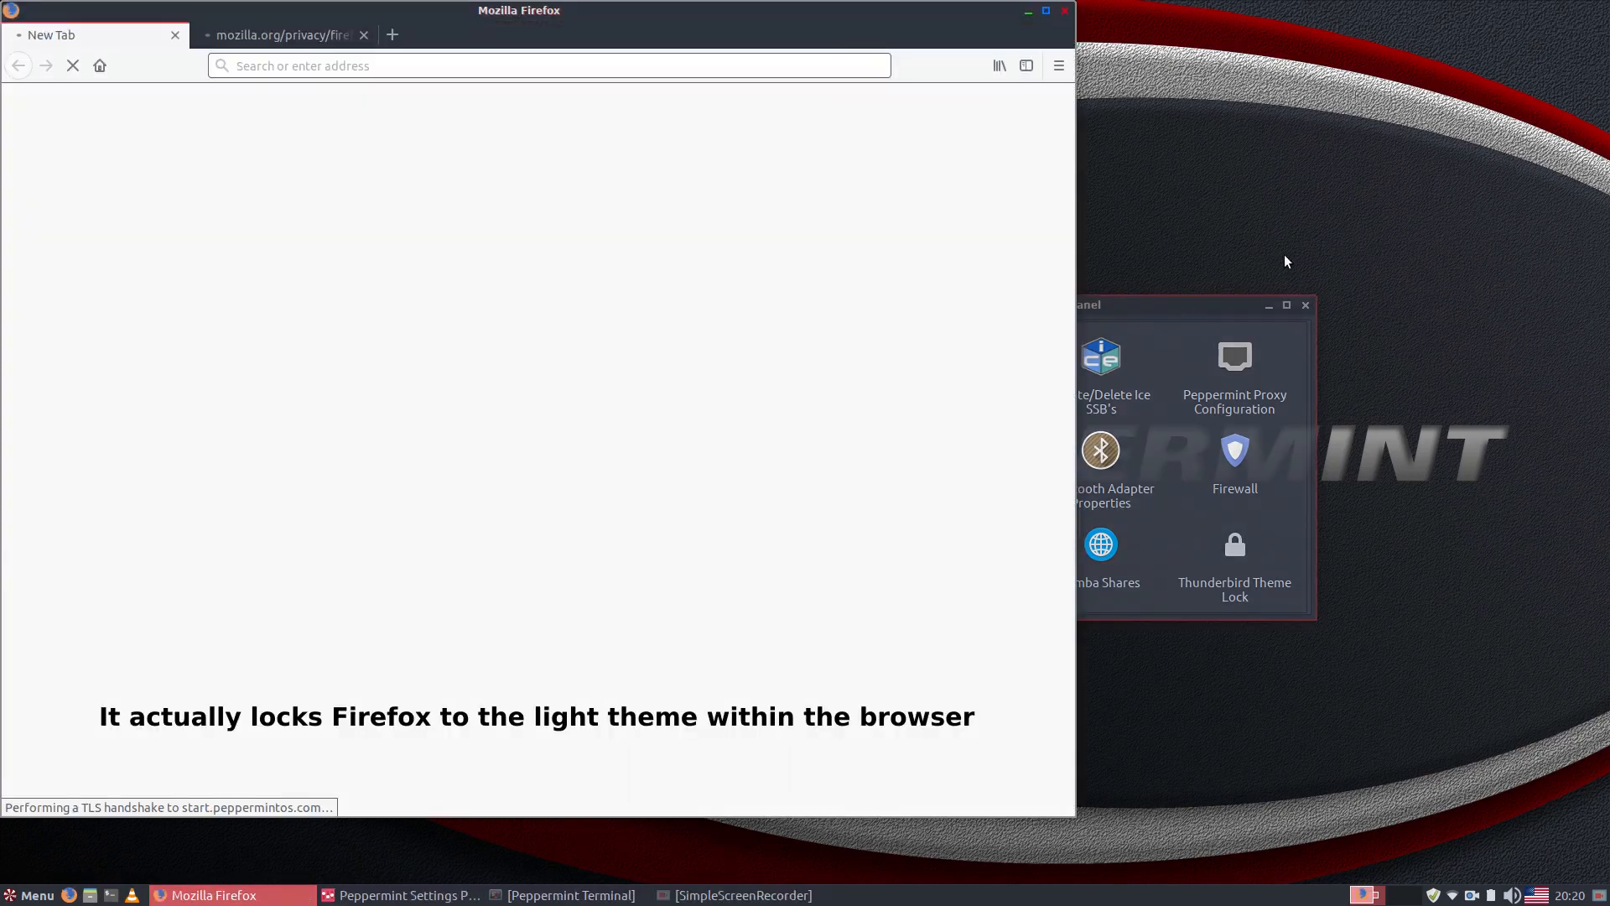
Launch Firefox Theme Lock from the Settings Panel, authorizing it with the administrator password
click(1205, 308)
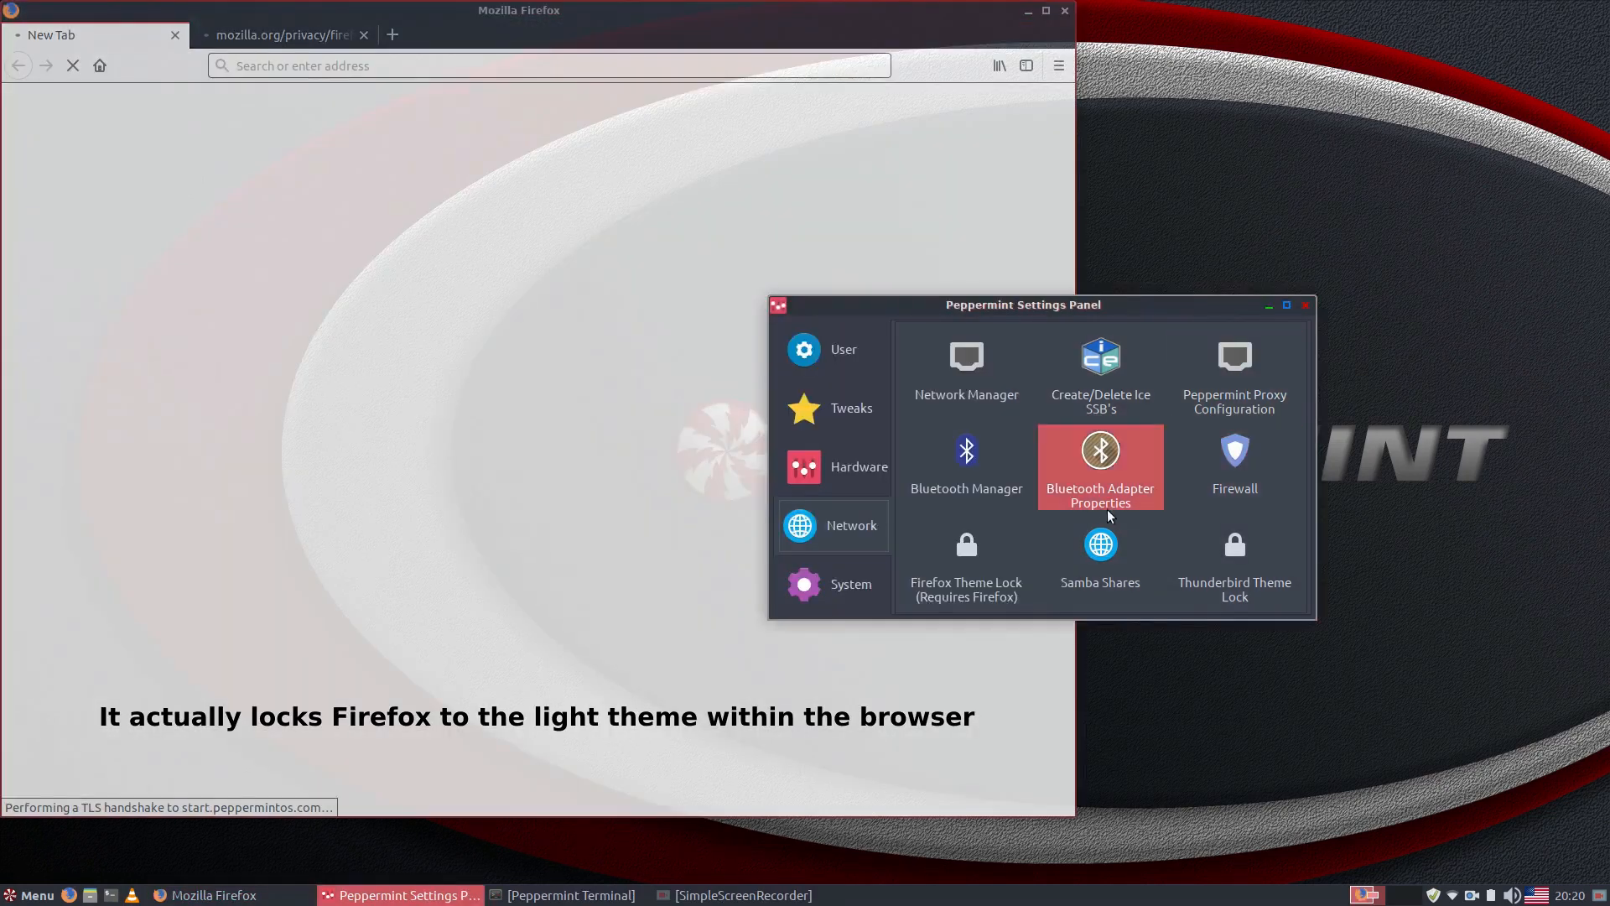
click(961, 558)
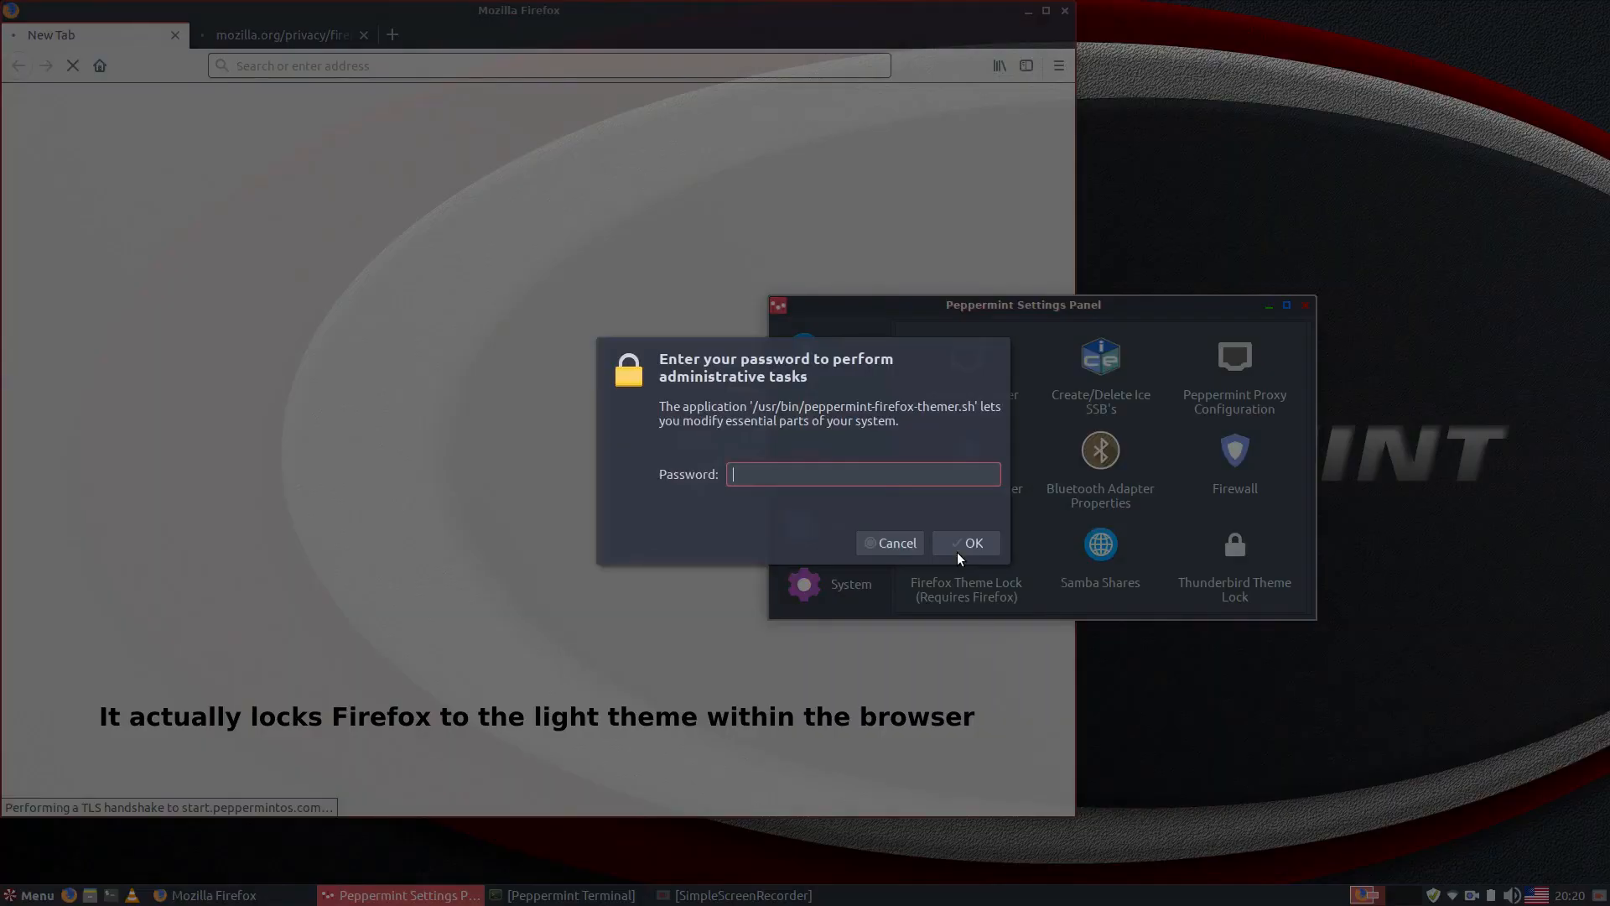
text(••••••)
click(965, 544)
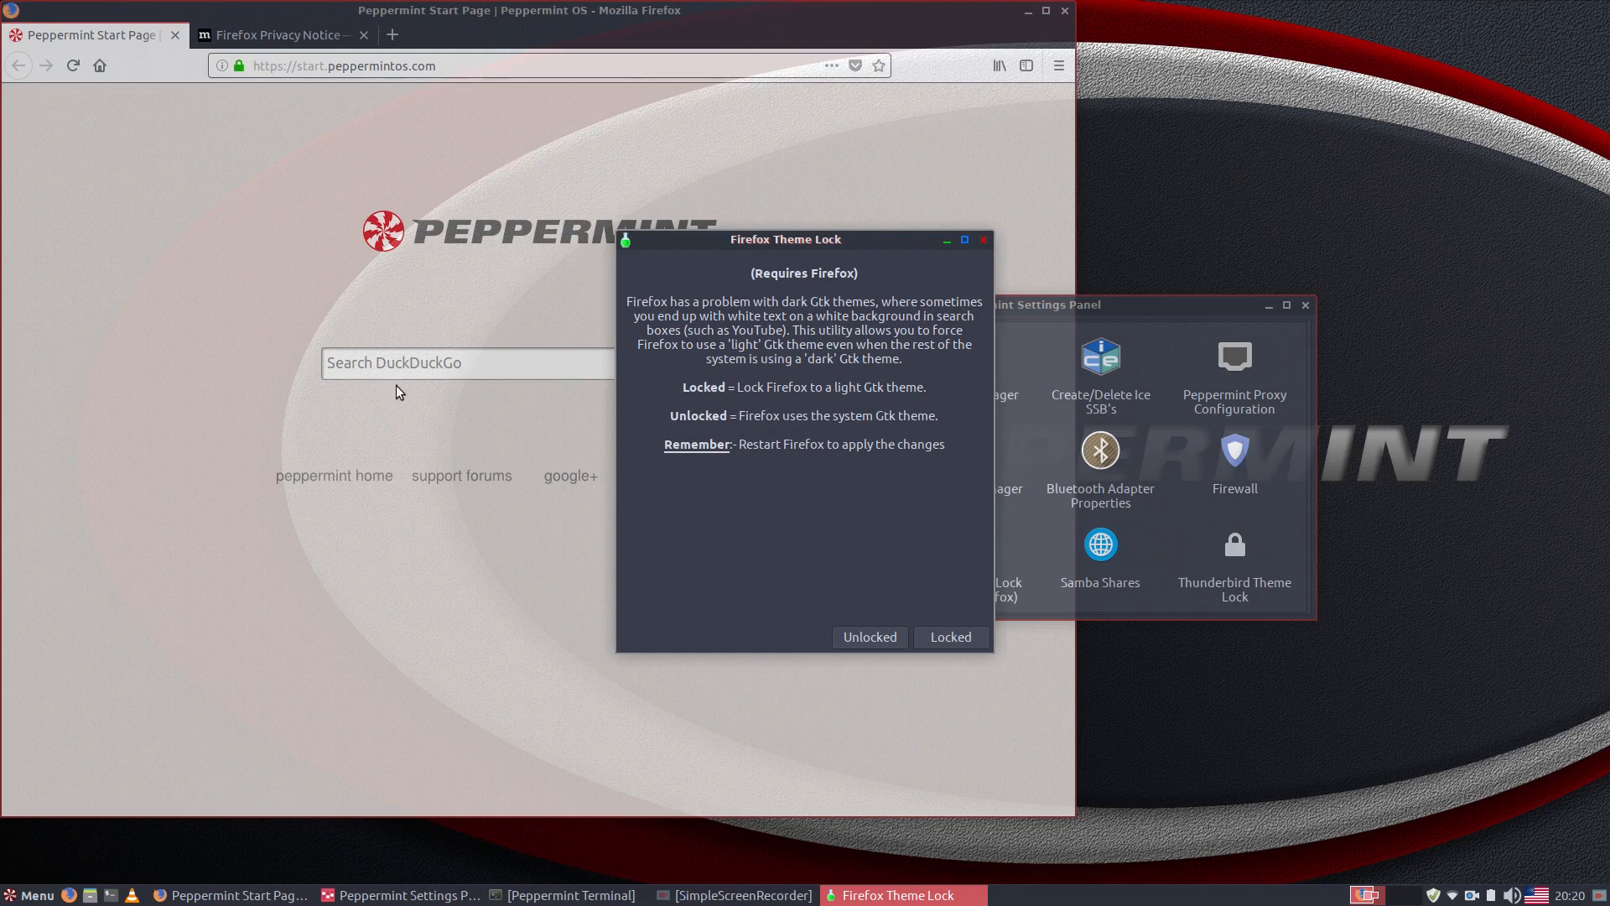
Type test text into the DuckDuckGo search box, delete it, then close Firefox's two tabs
click(412, 359)
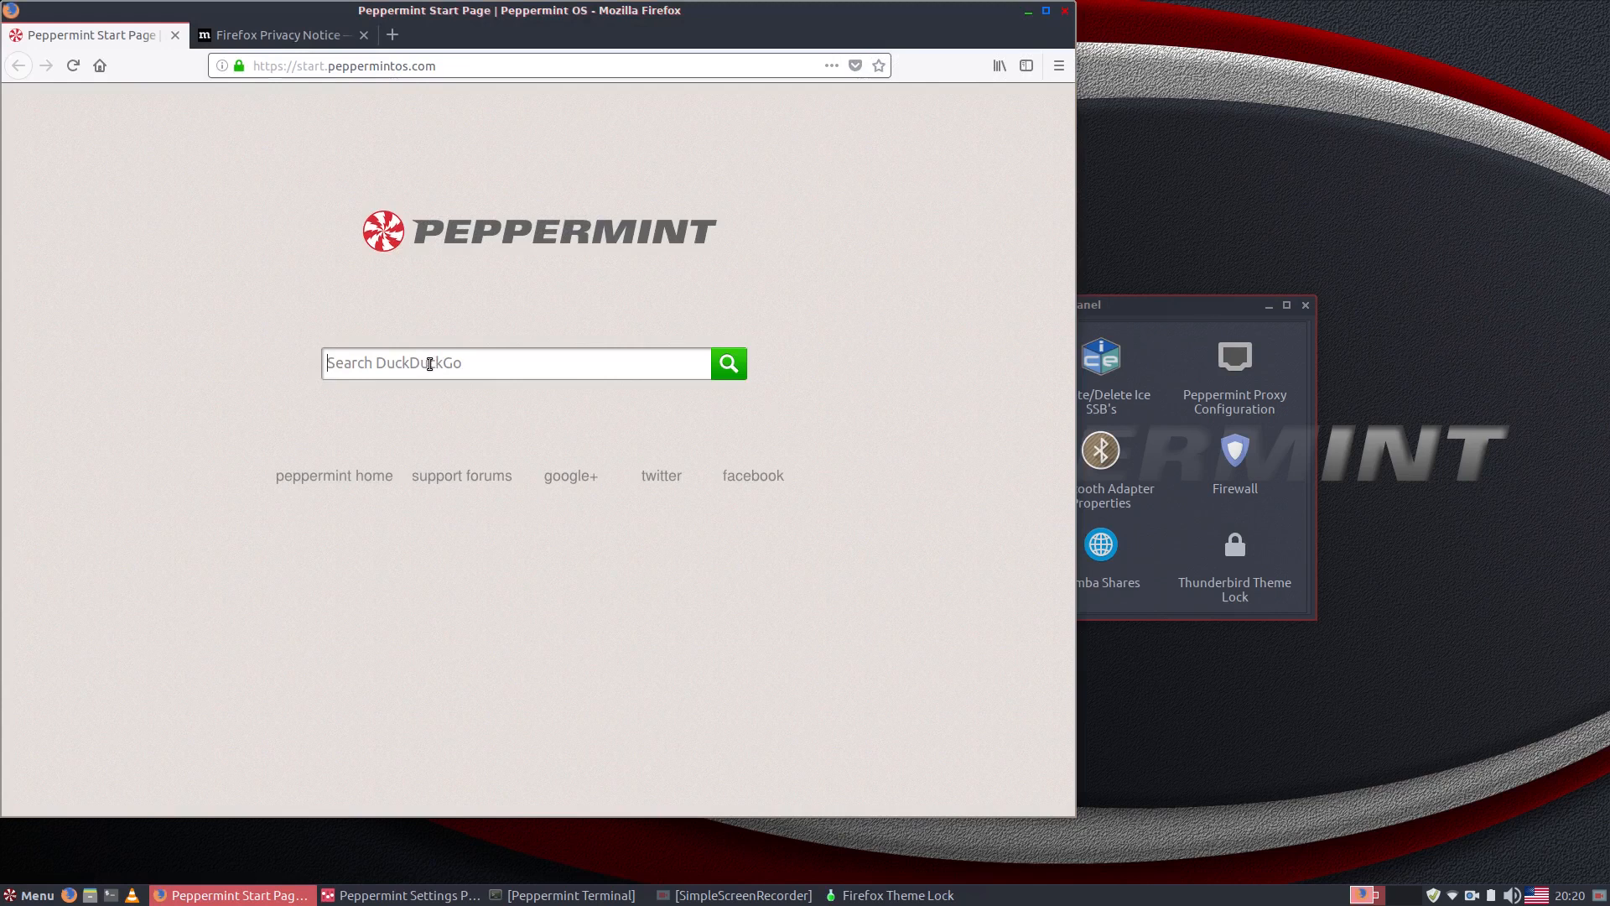
text(wd;sk;jss)
drag(435, 360, 194, 355)
key(BackSpace)
click(1065, 12)
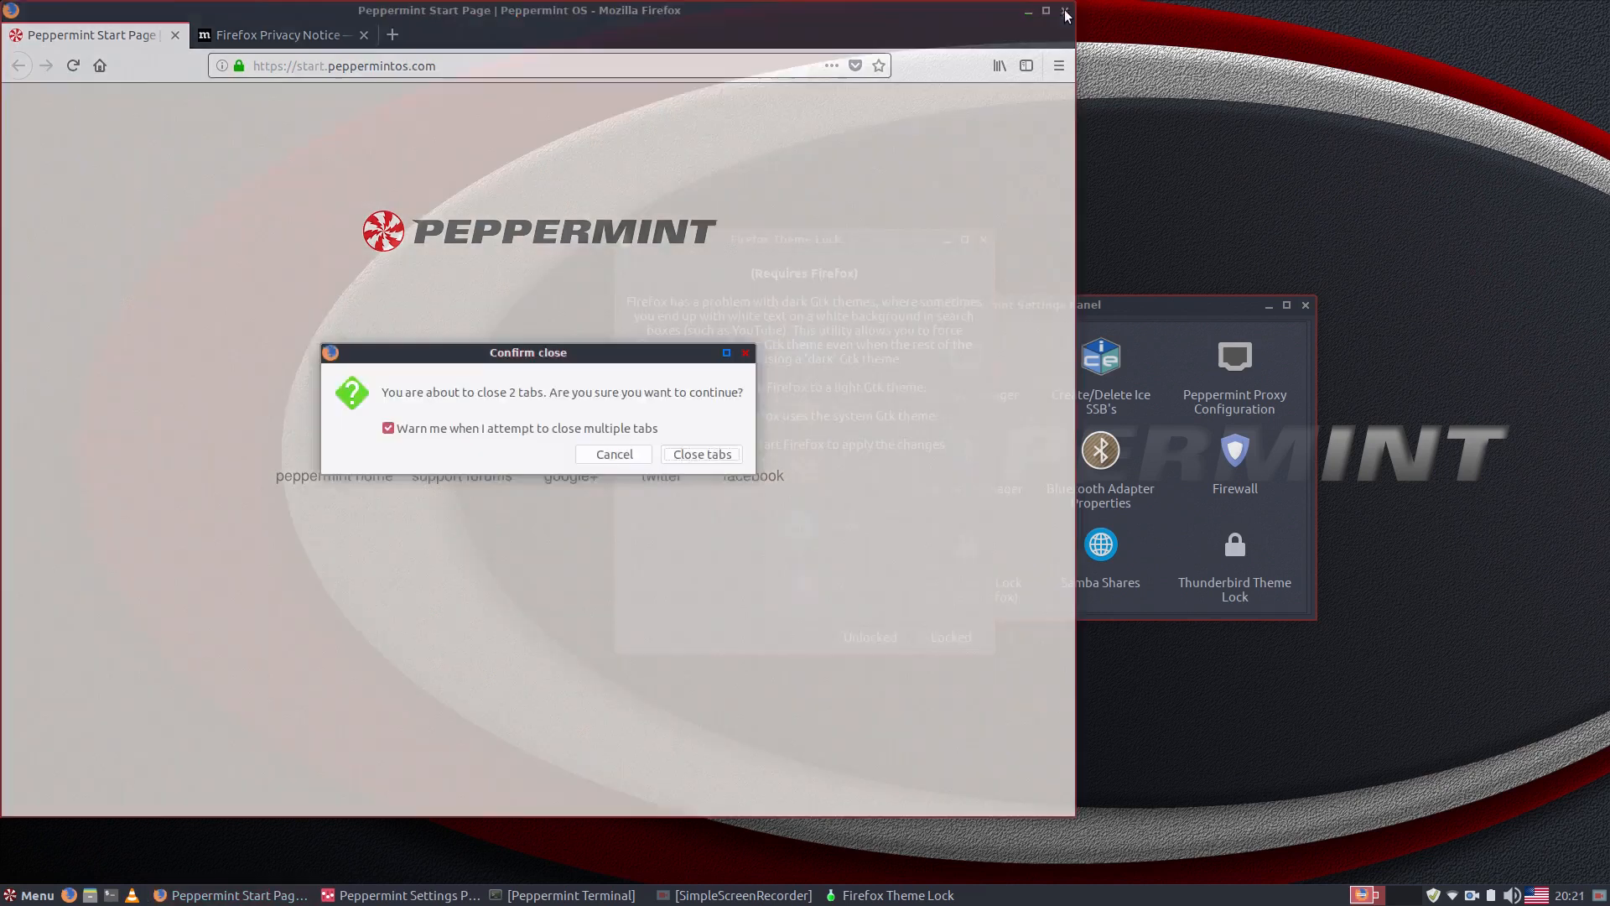
click(703, 454)
Close Firefox Theme Lock and show the Settings Panel's System tools
click(887, 640)
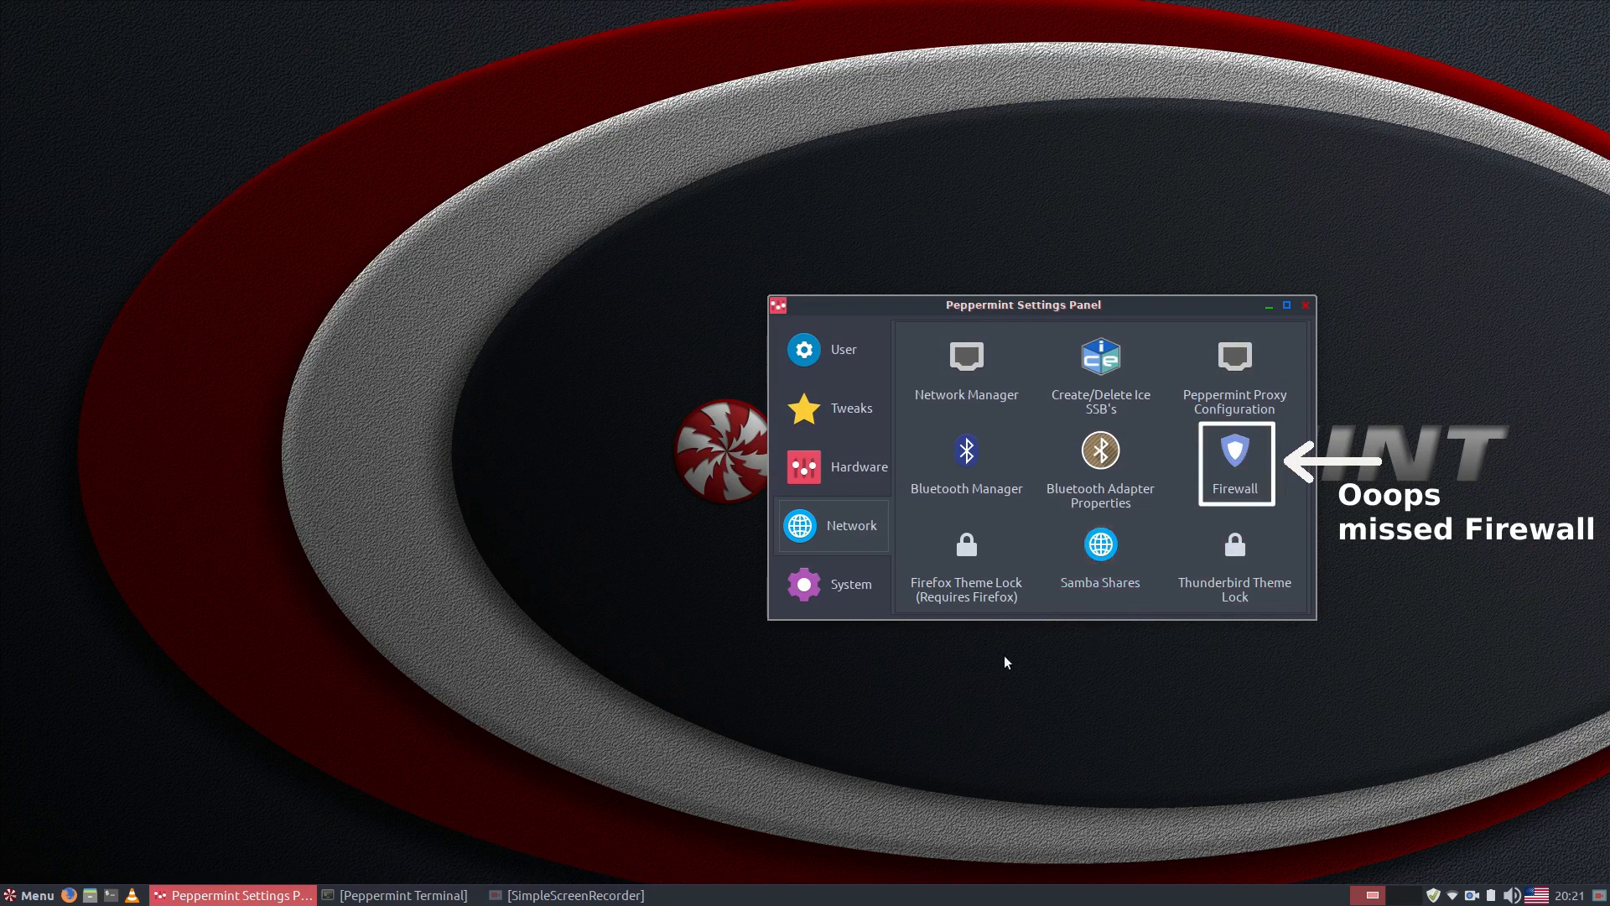
click(846, 597)
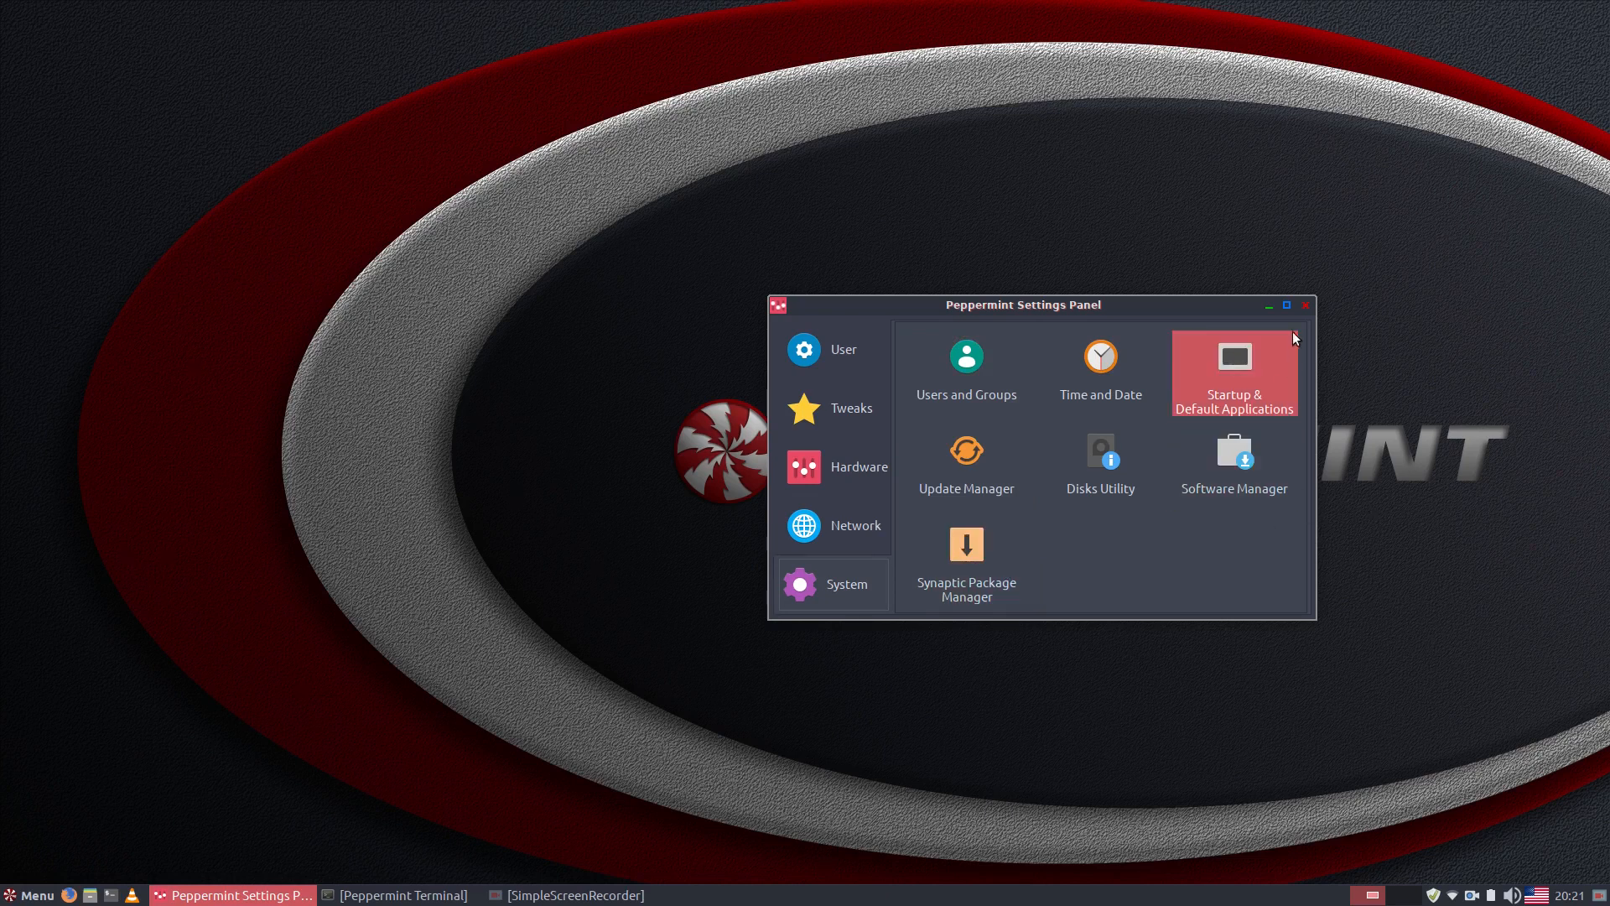
Close the Settings Panel and launch Software from Menu > System, past its welcome screen
click(1305, 306)
click(32, 895)
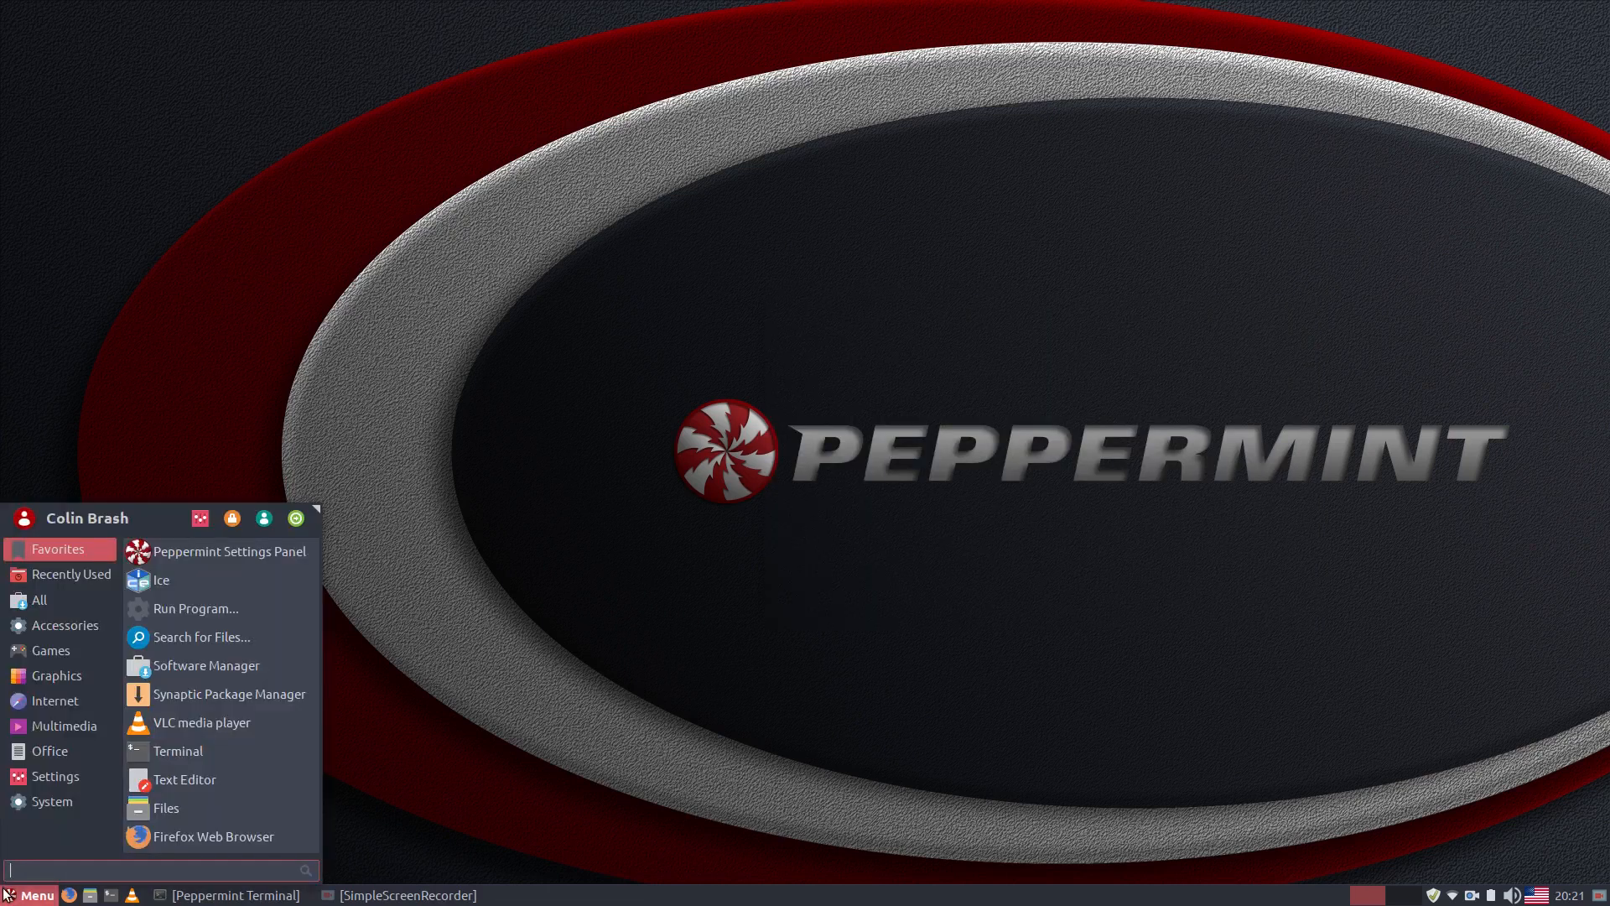
click(39, 600)
click(56, 776)
click(48, 802)
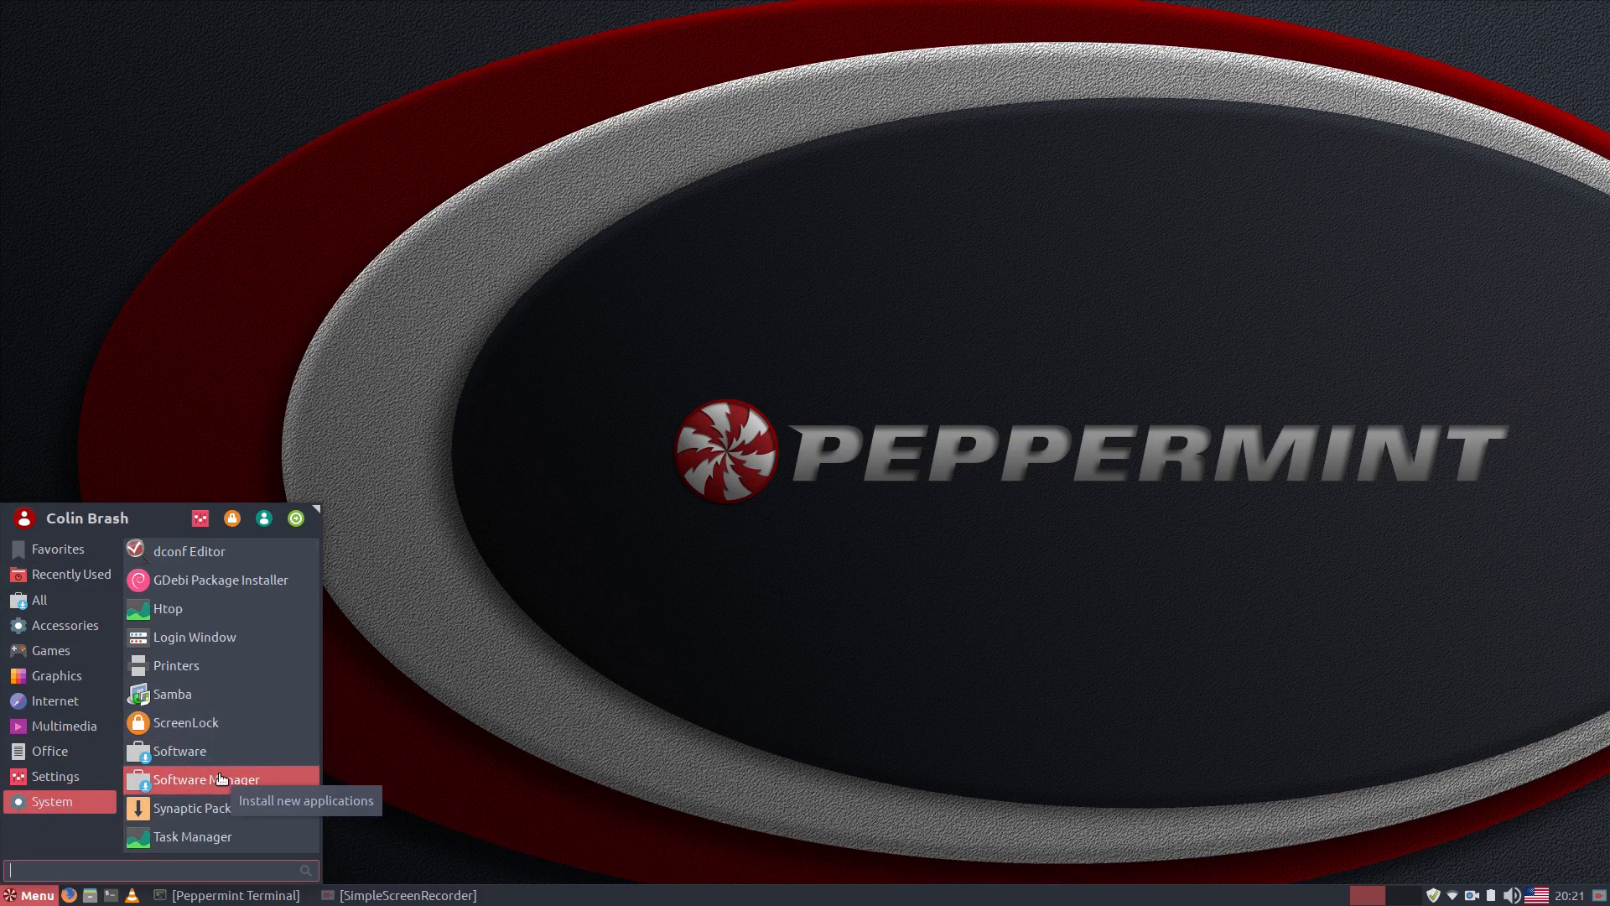
click(159, 765)
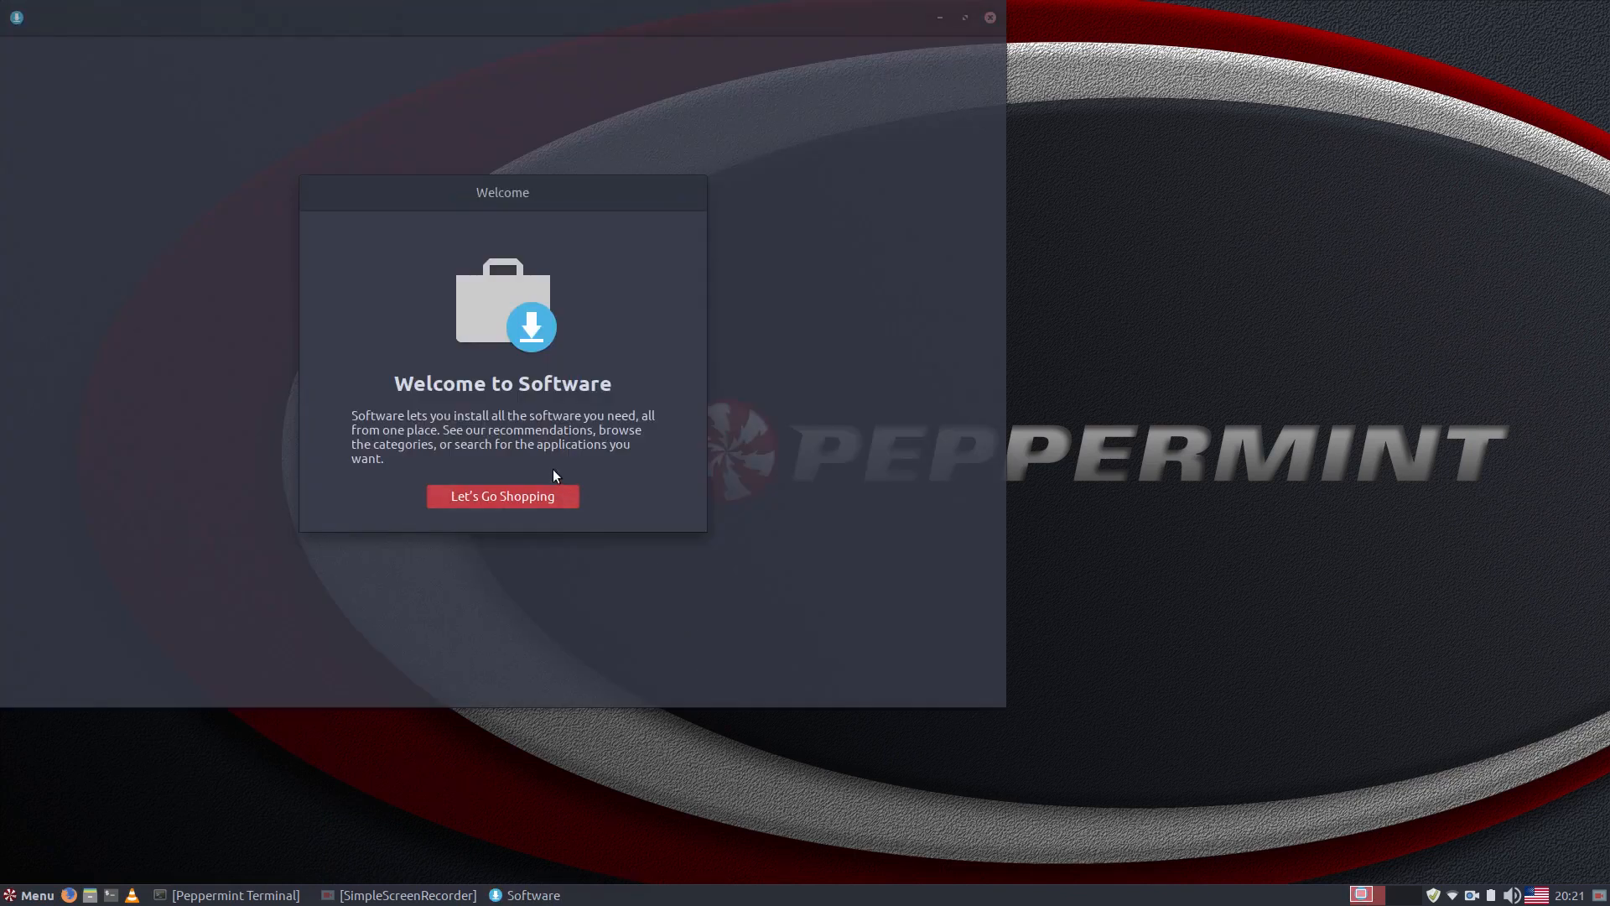
click(526, 497)
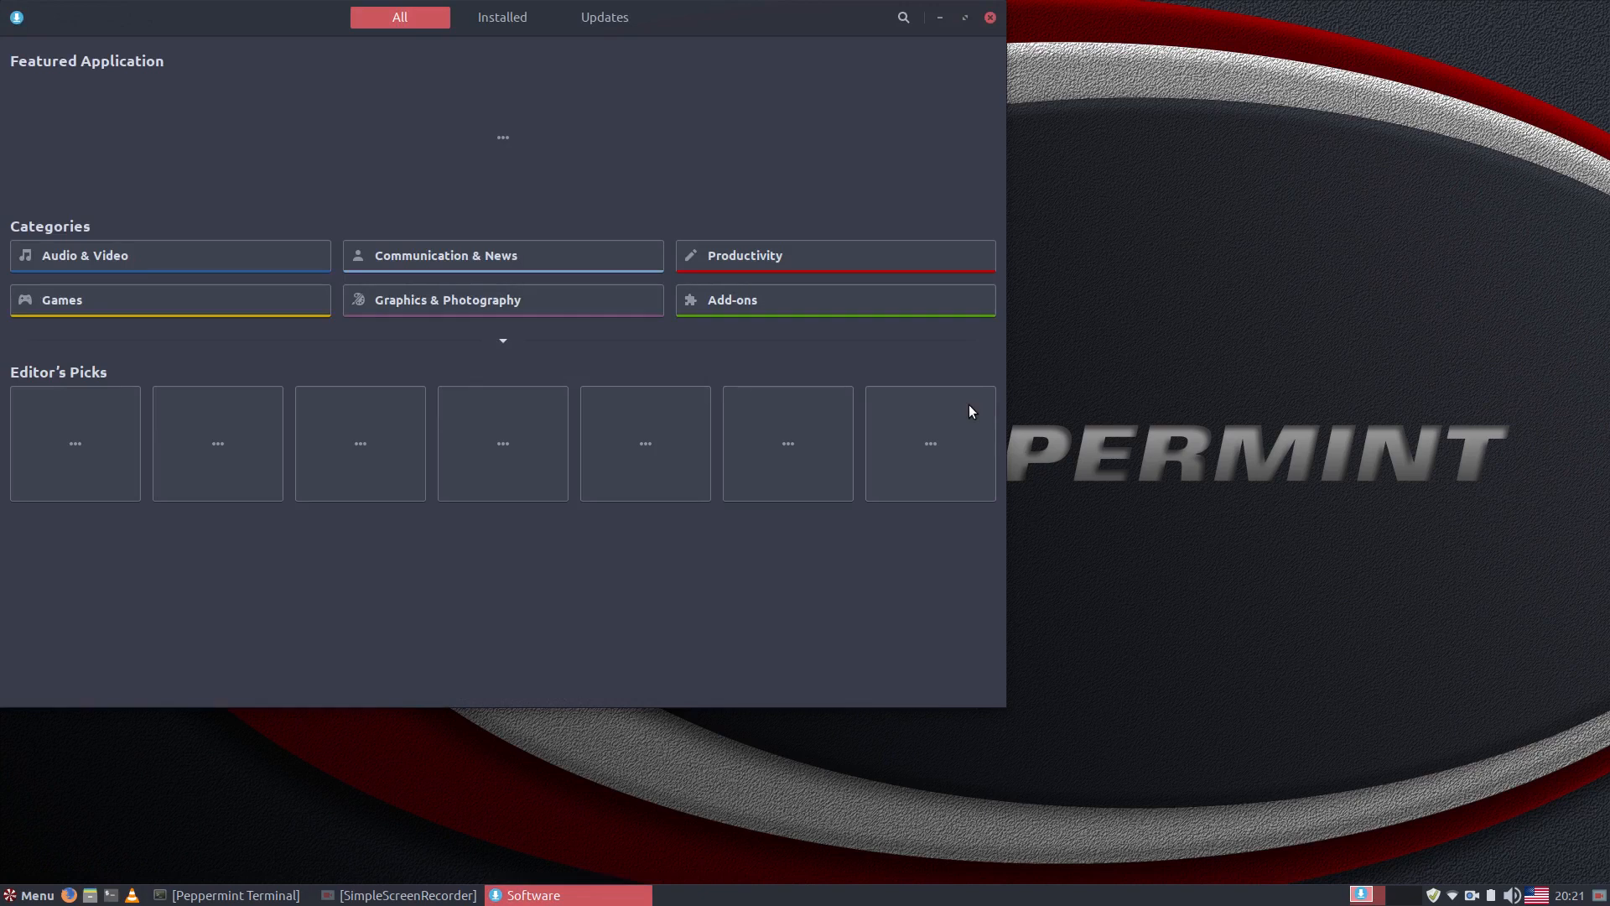
Check Software's Updates page, which shows everything up to date, then close the store
drag(745, 26, 1021, 88)
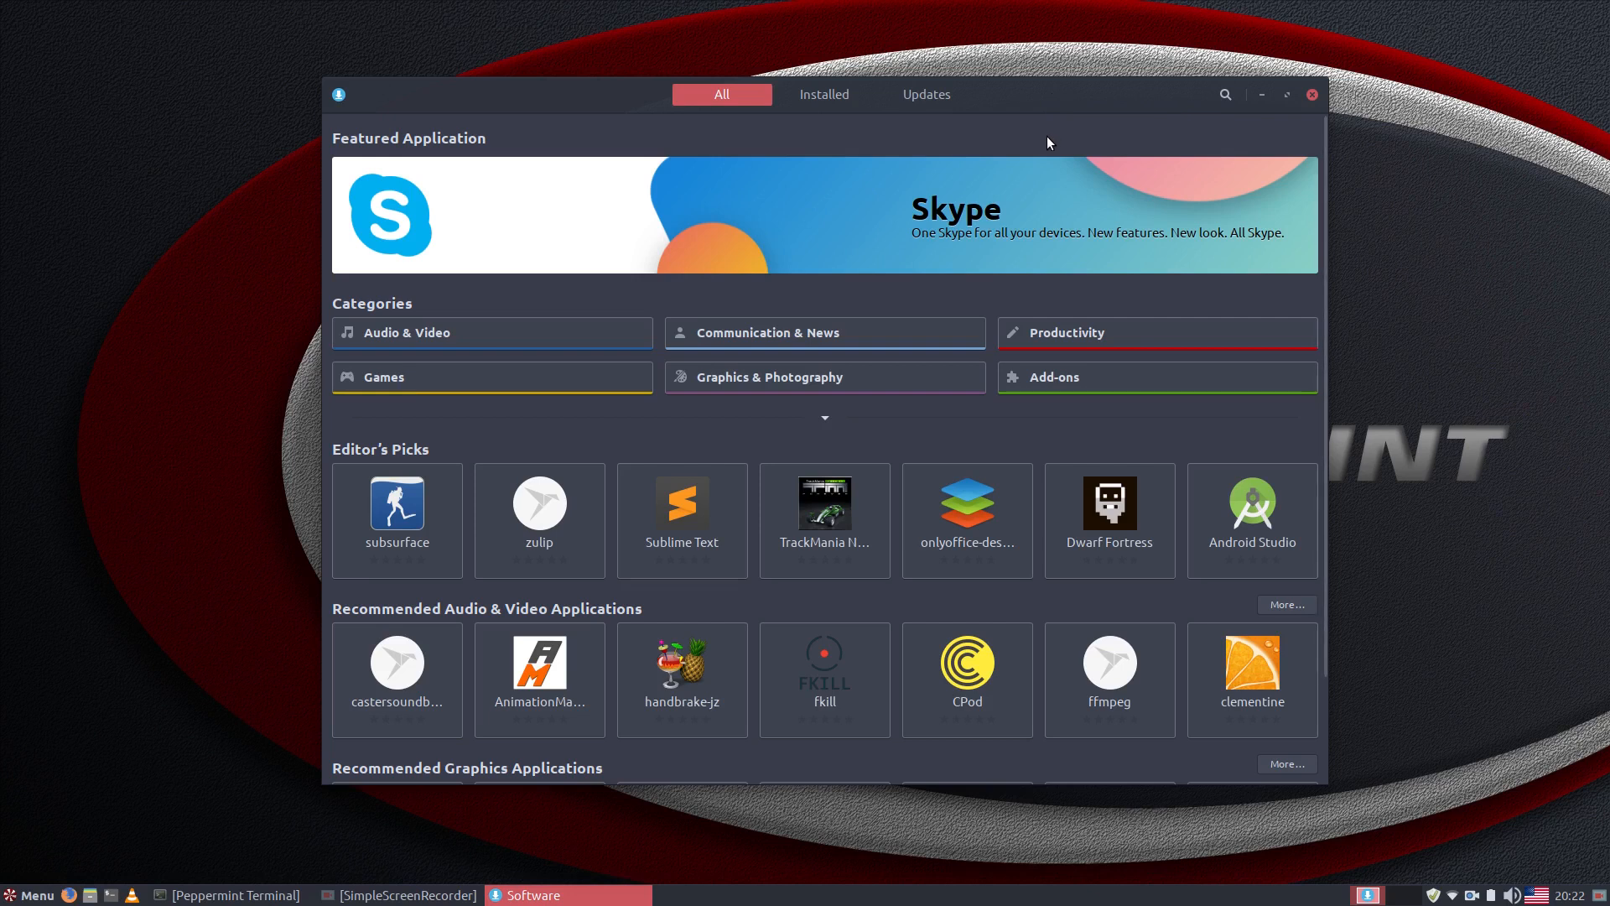
click(909, 97)
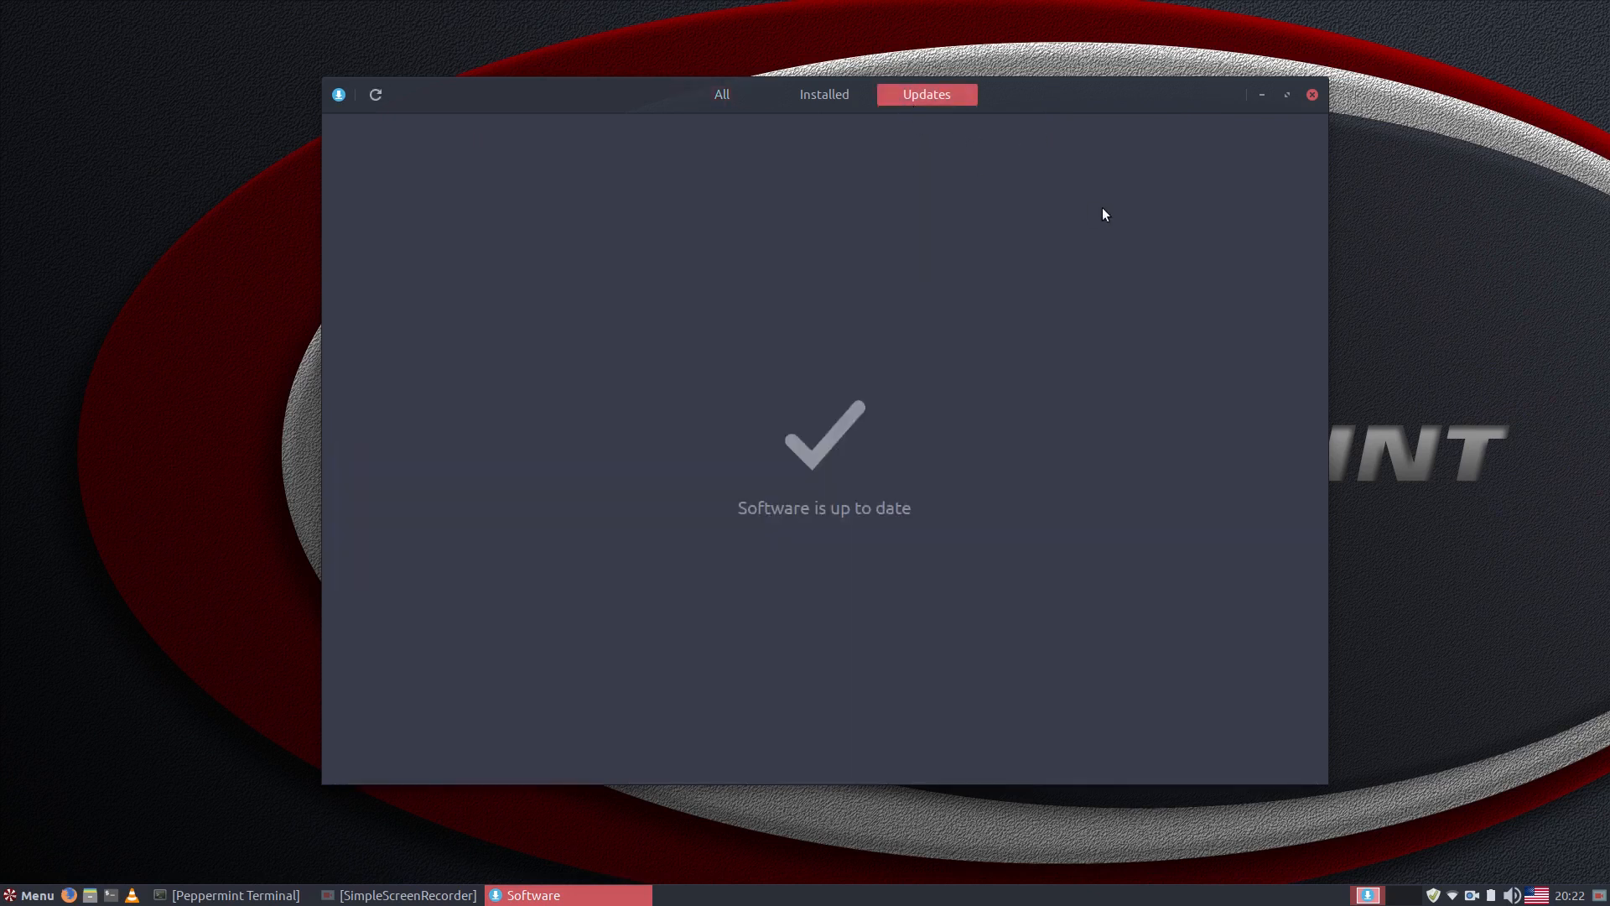
click(1313, 95)
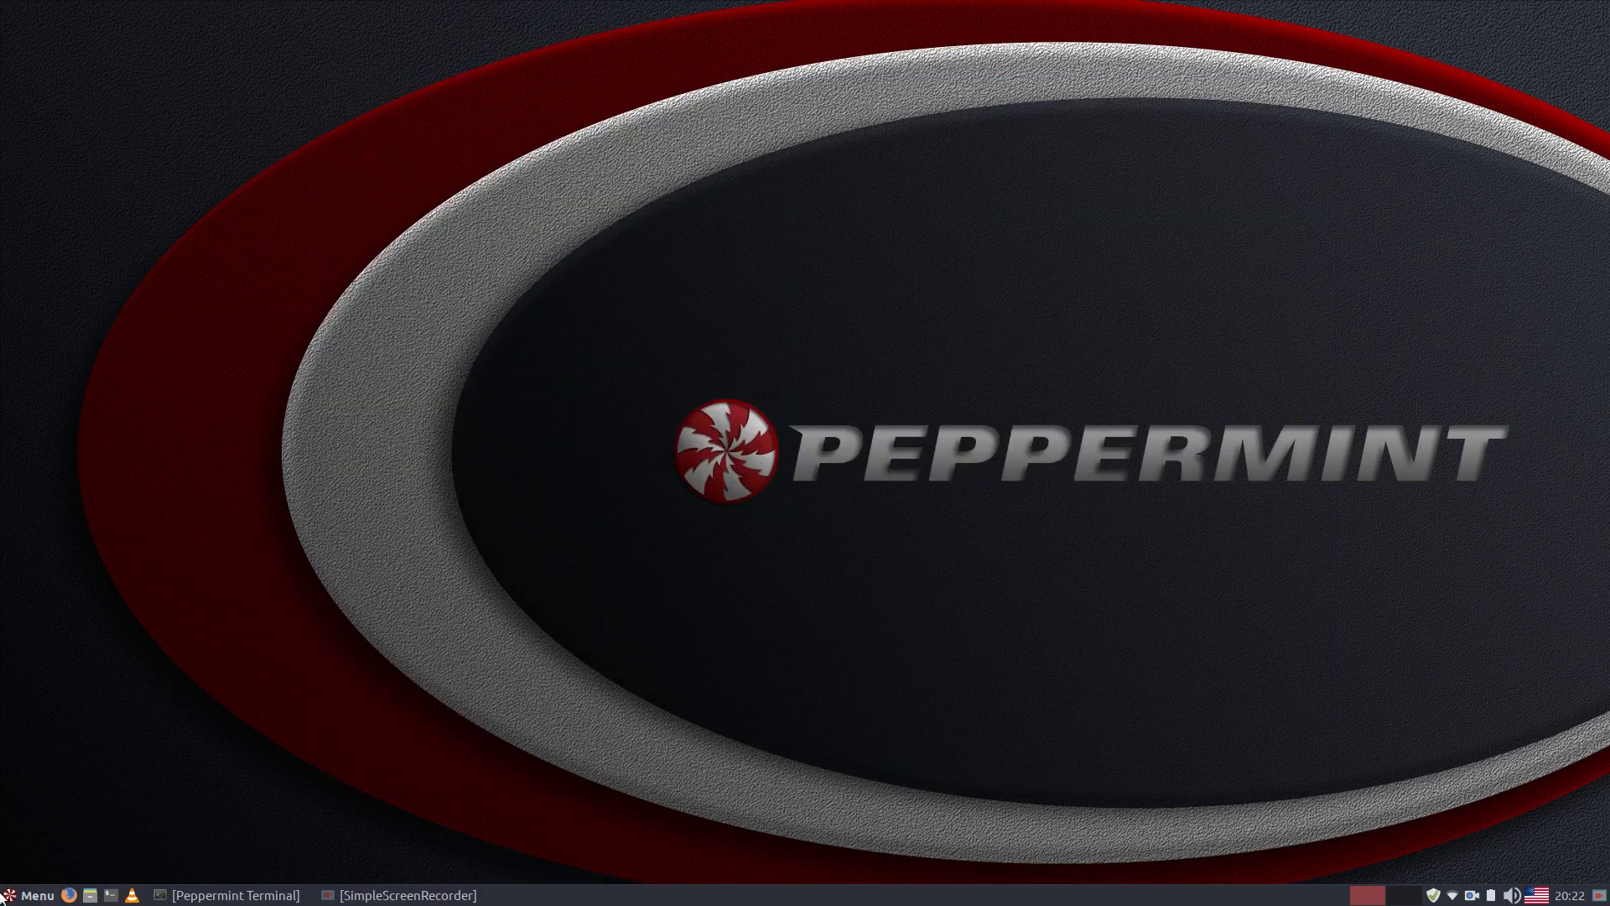
click(27, 896)
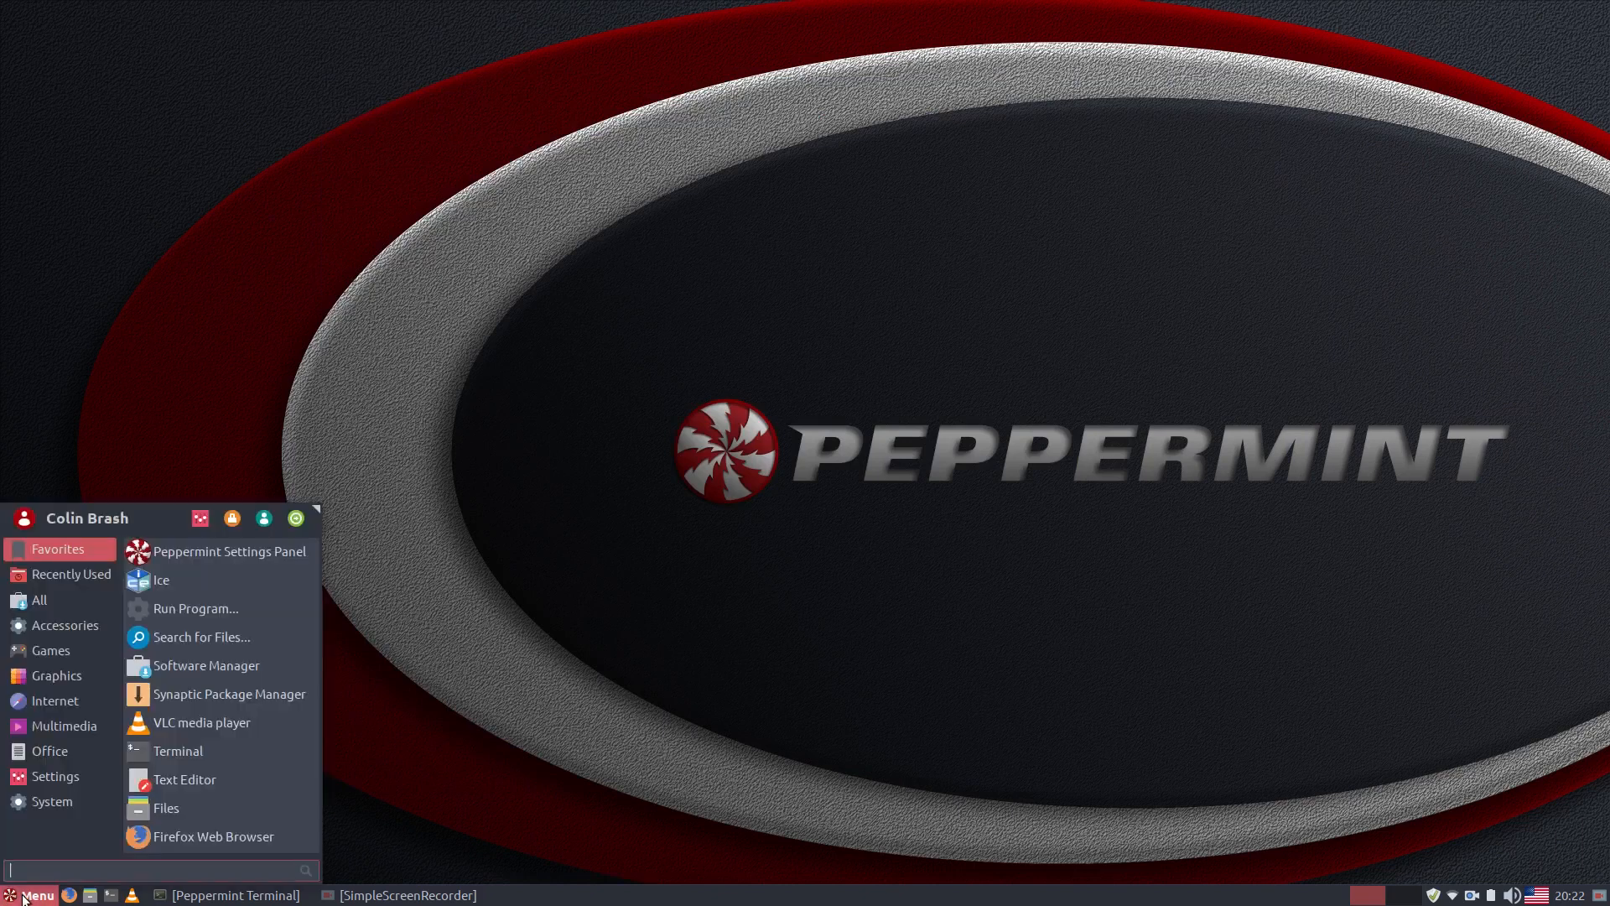
Launch Software Manager with the administrator password, reposition its window, and reopen Menu > System
click(63, 807)
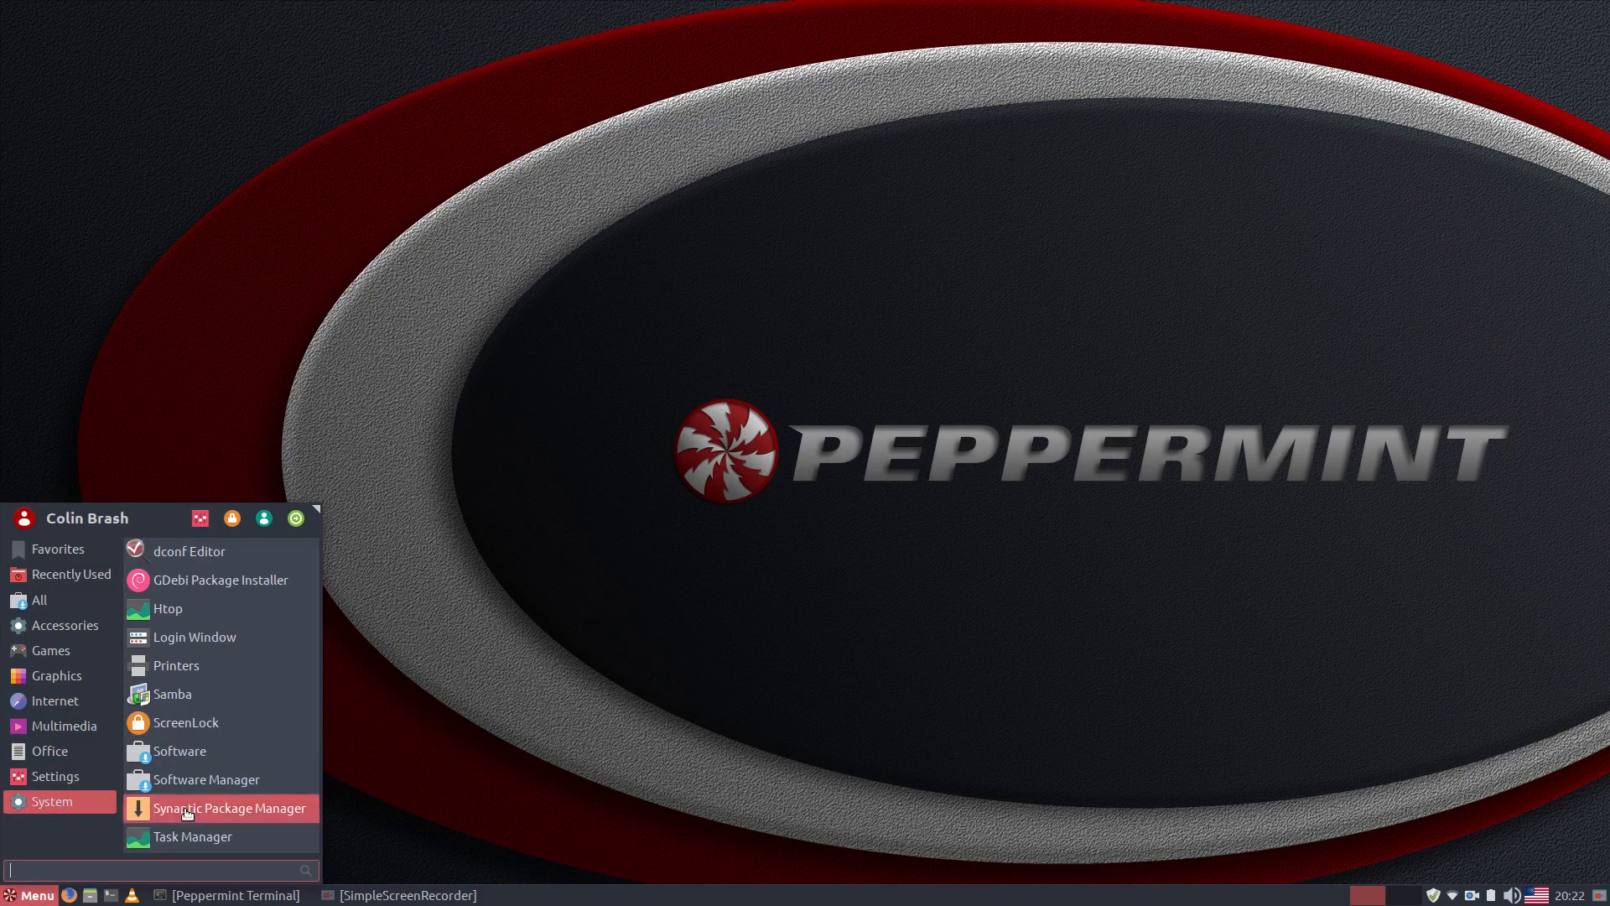
click(214, 779)
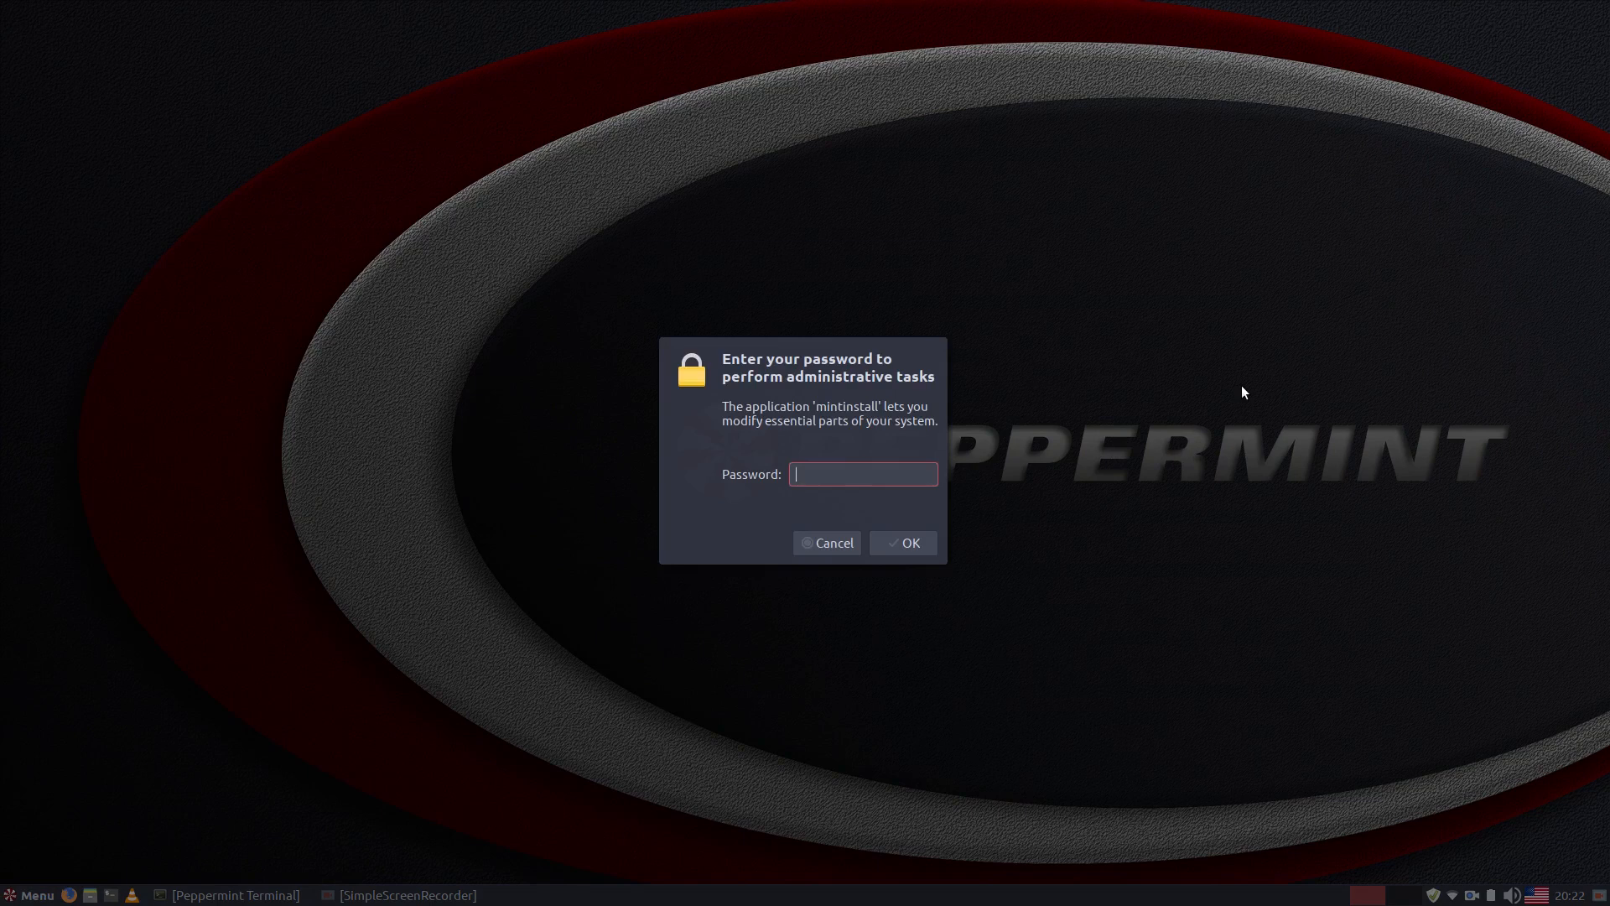
text(********)
key(Return)
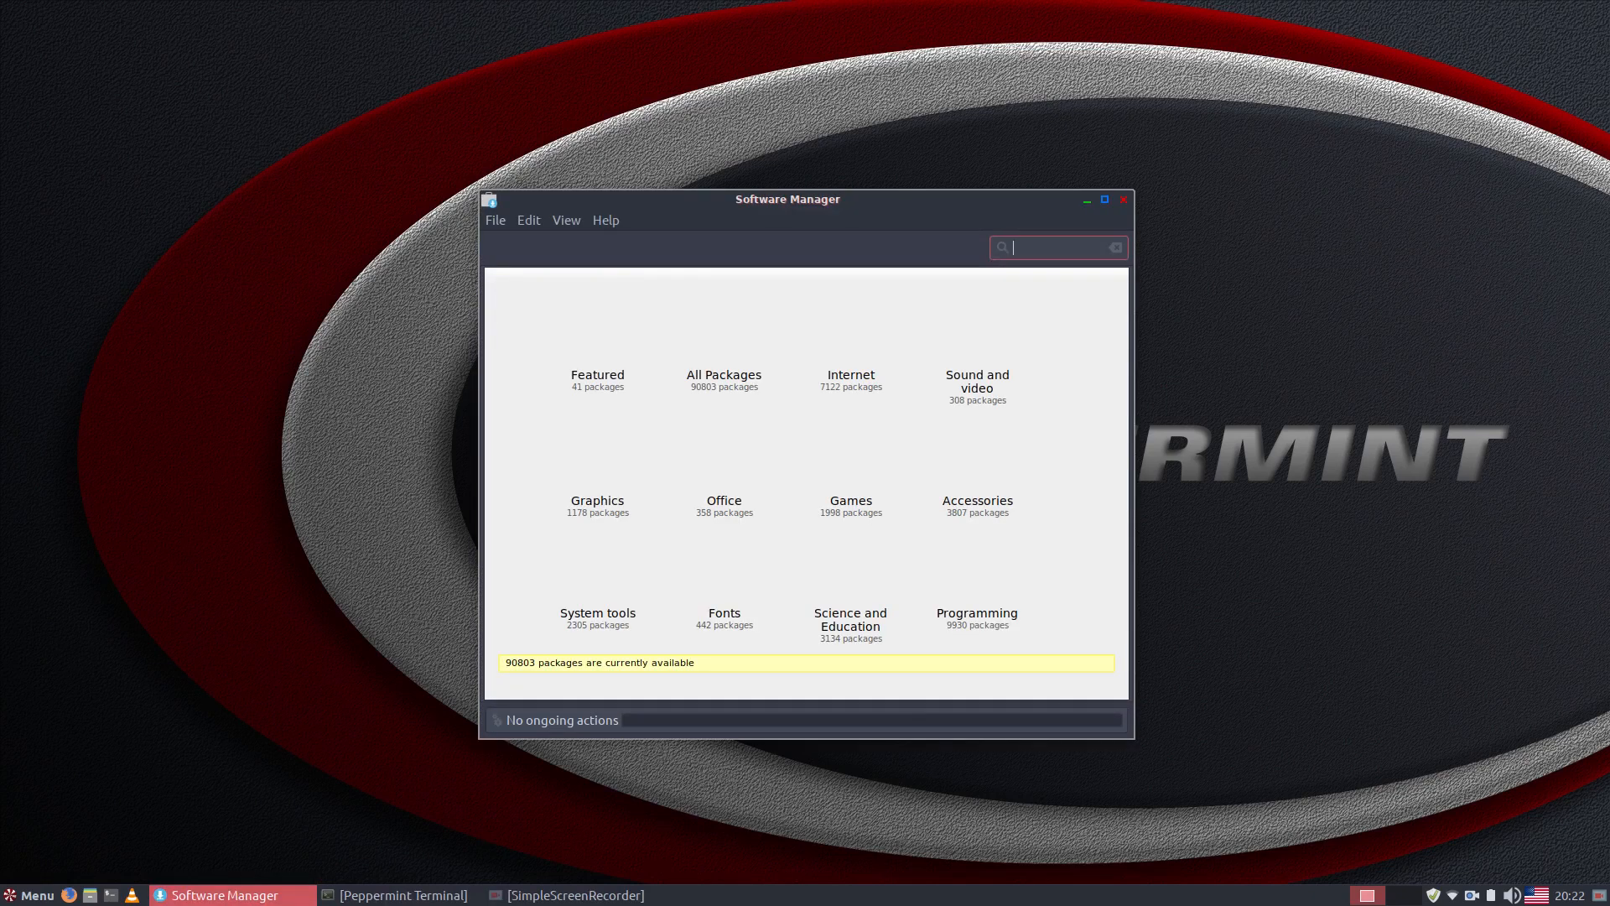
drag(833, 202, 755, 192)
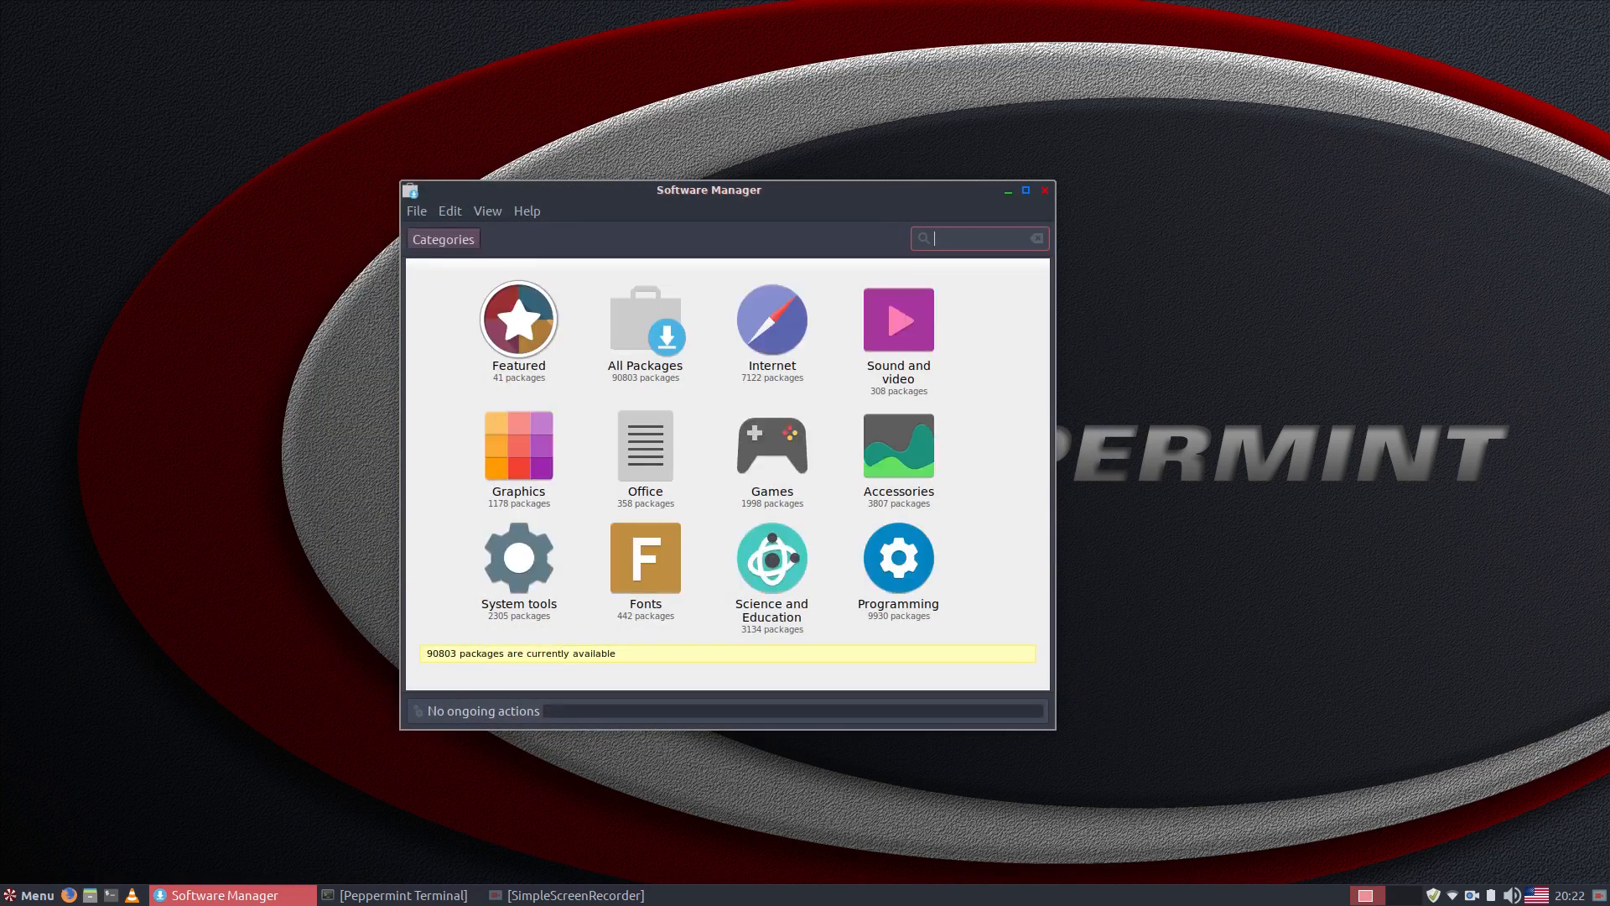
drag(755, 192, 860, 187)
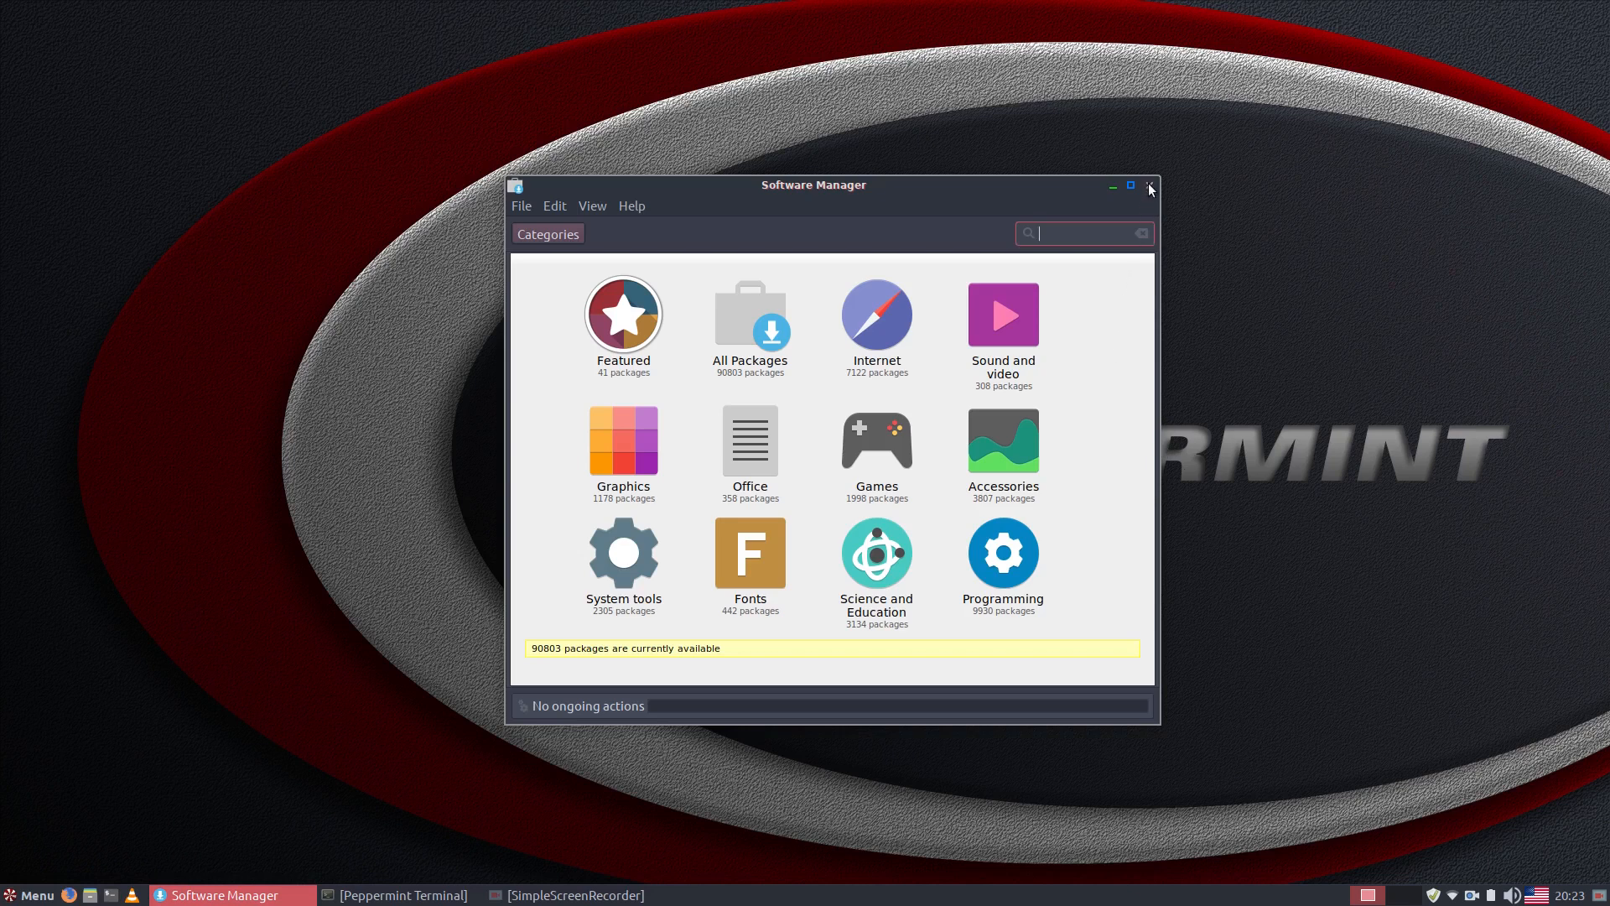
click(31, 895)
click(52, 802)
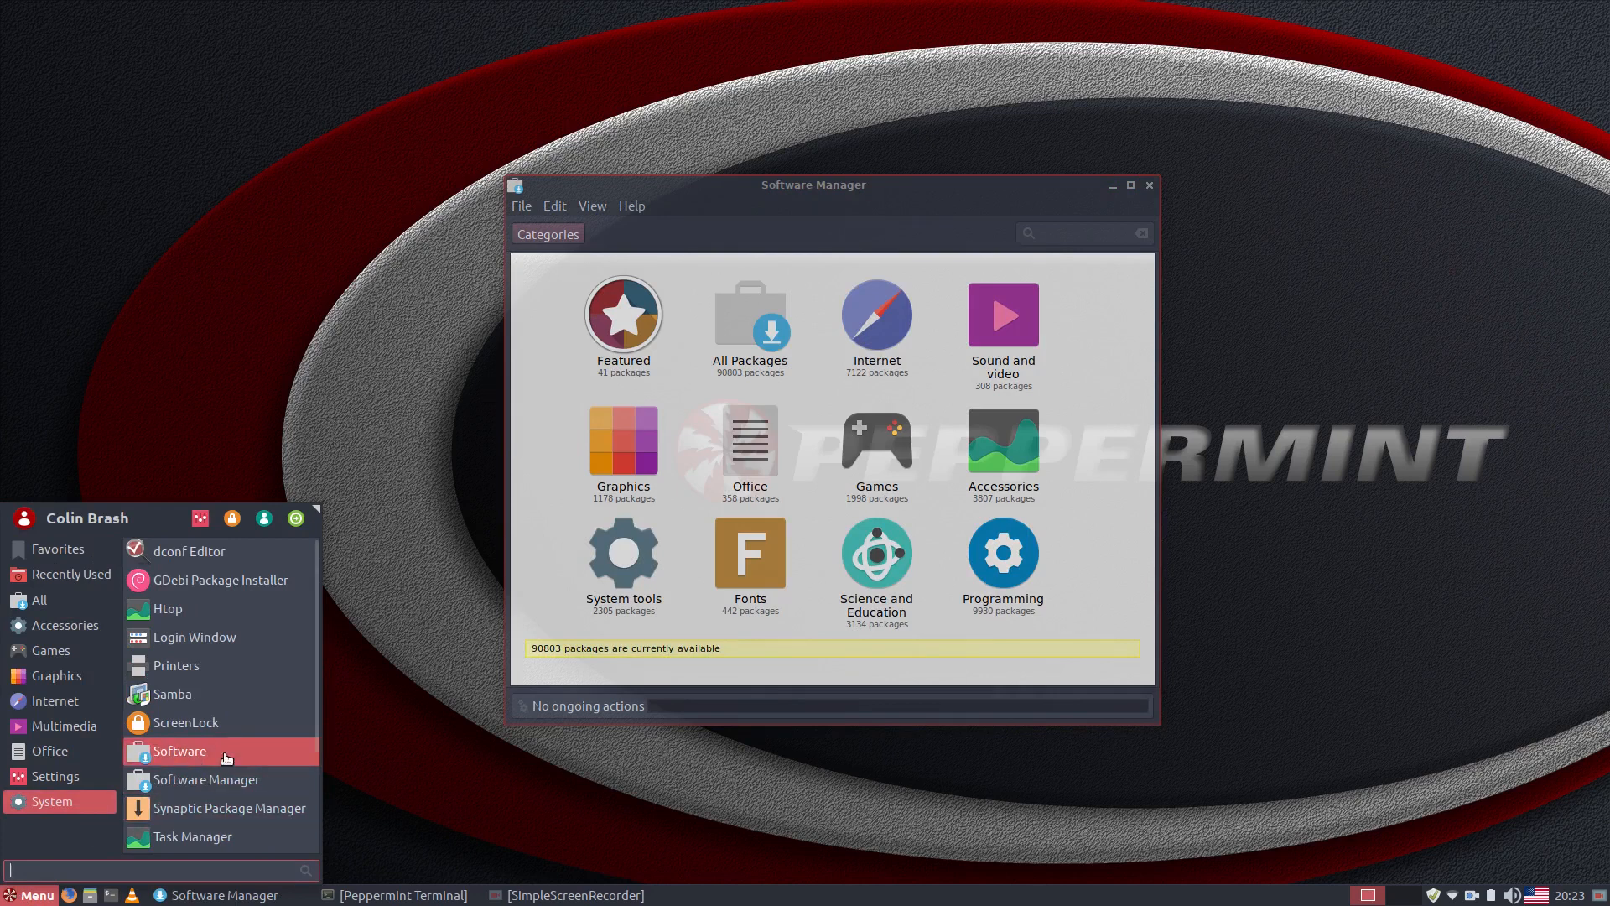
View GIMP's listing under Software's Graphics & Photography, then return to the main page's search field
click(245, 753)
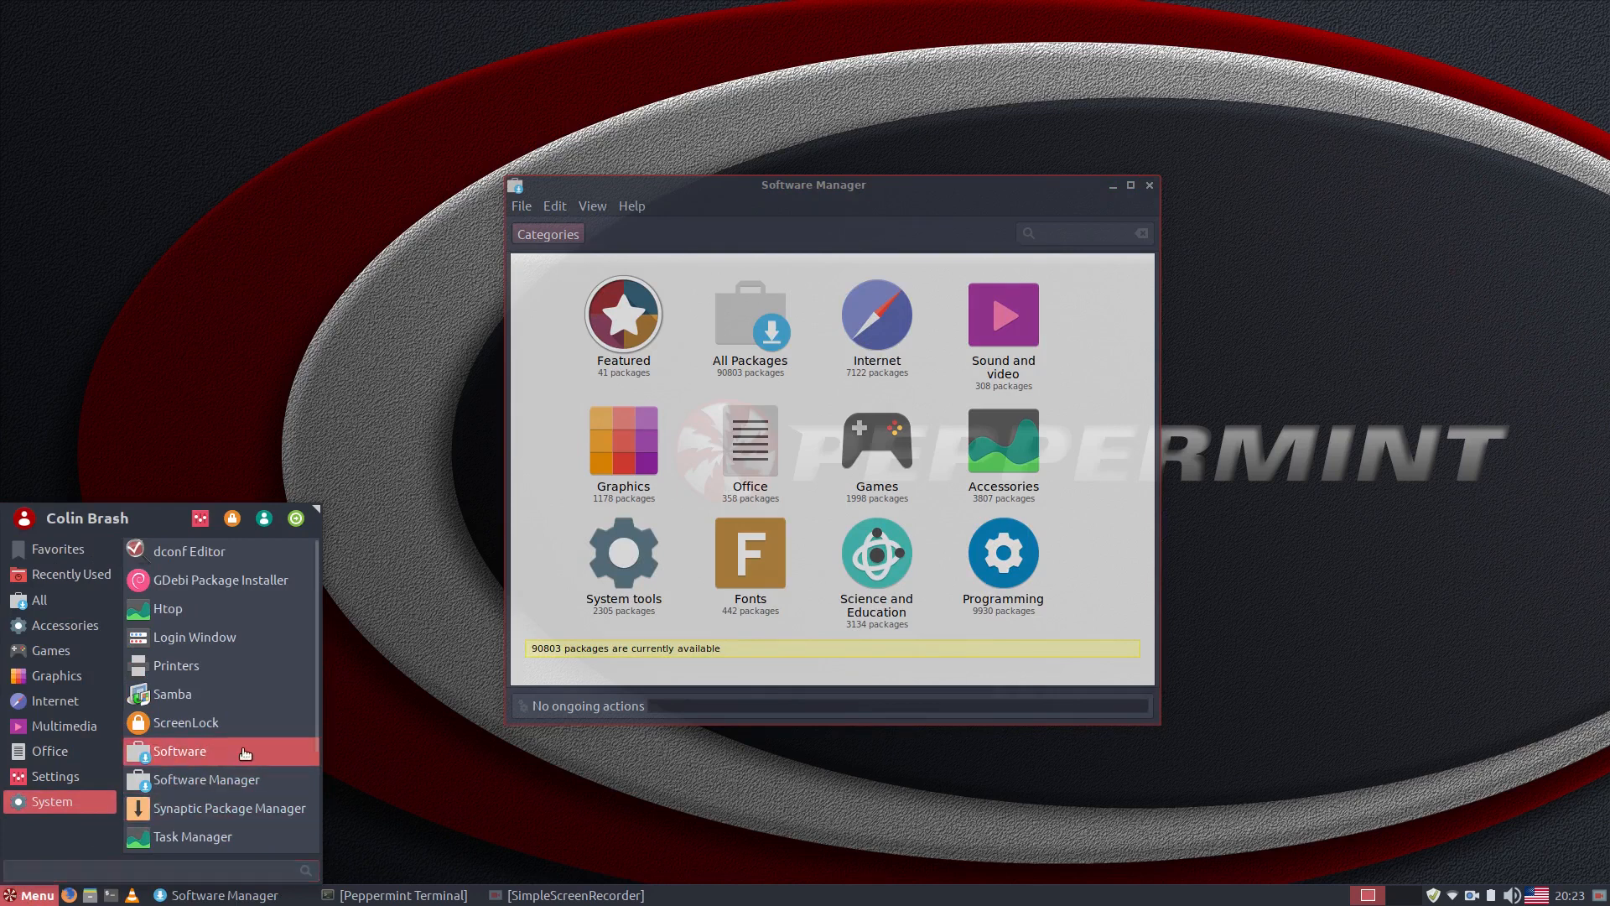
drag(651, 18, 790, 86)
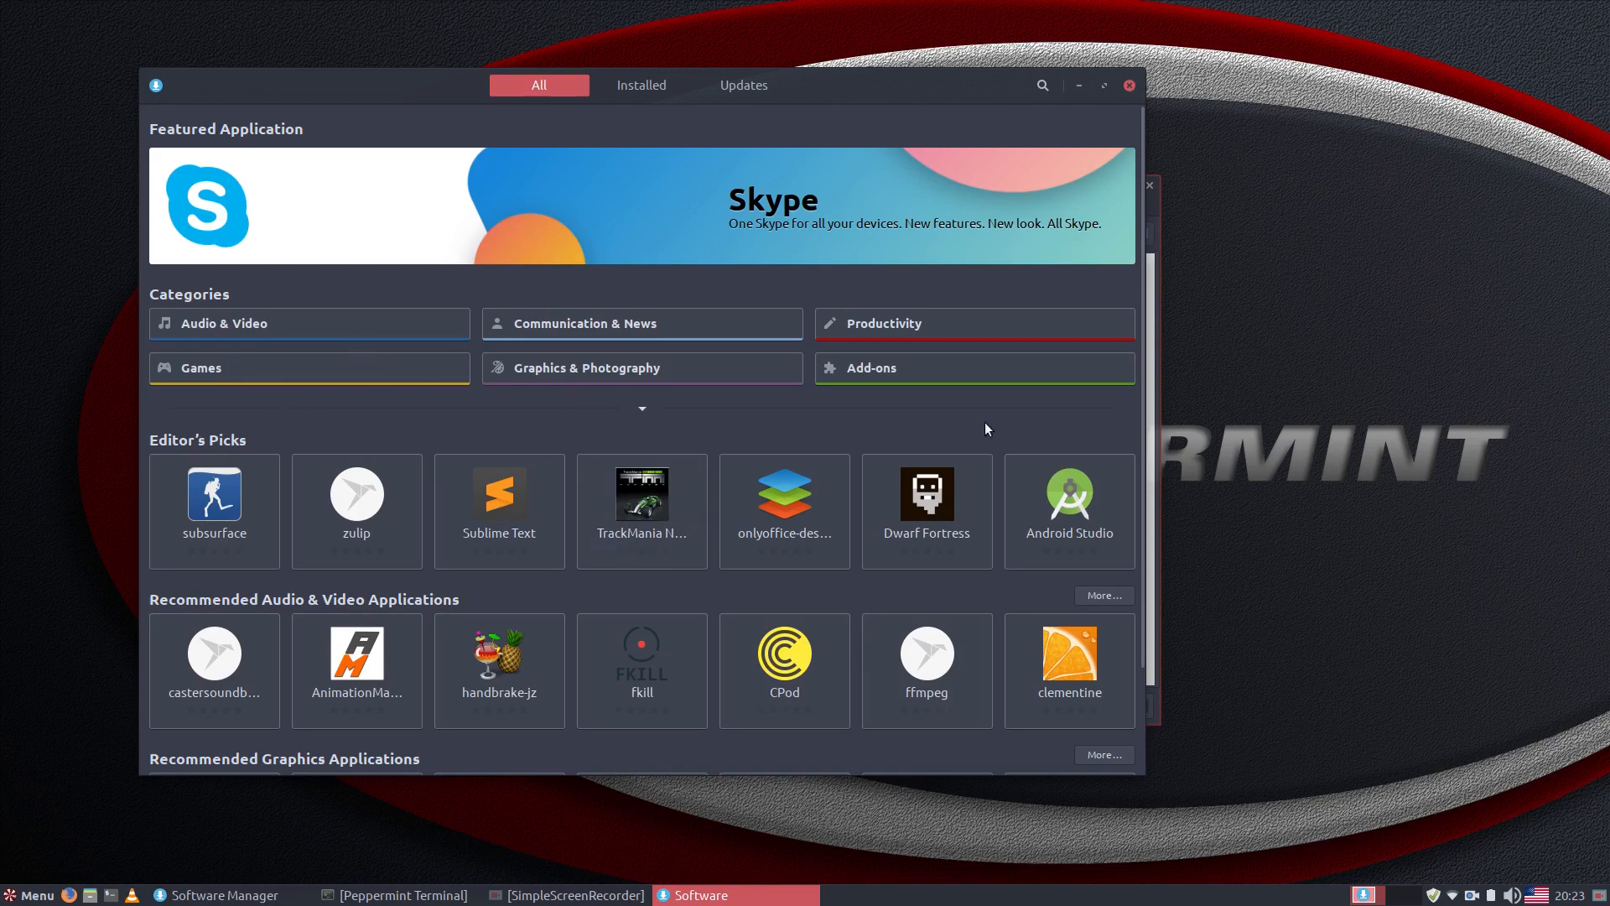
click(659, 375)
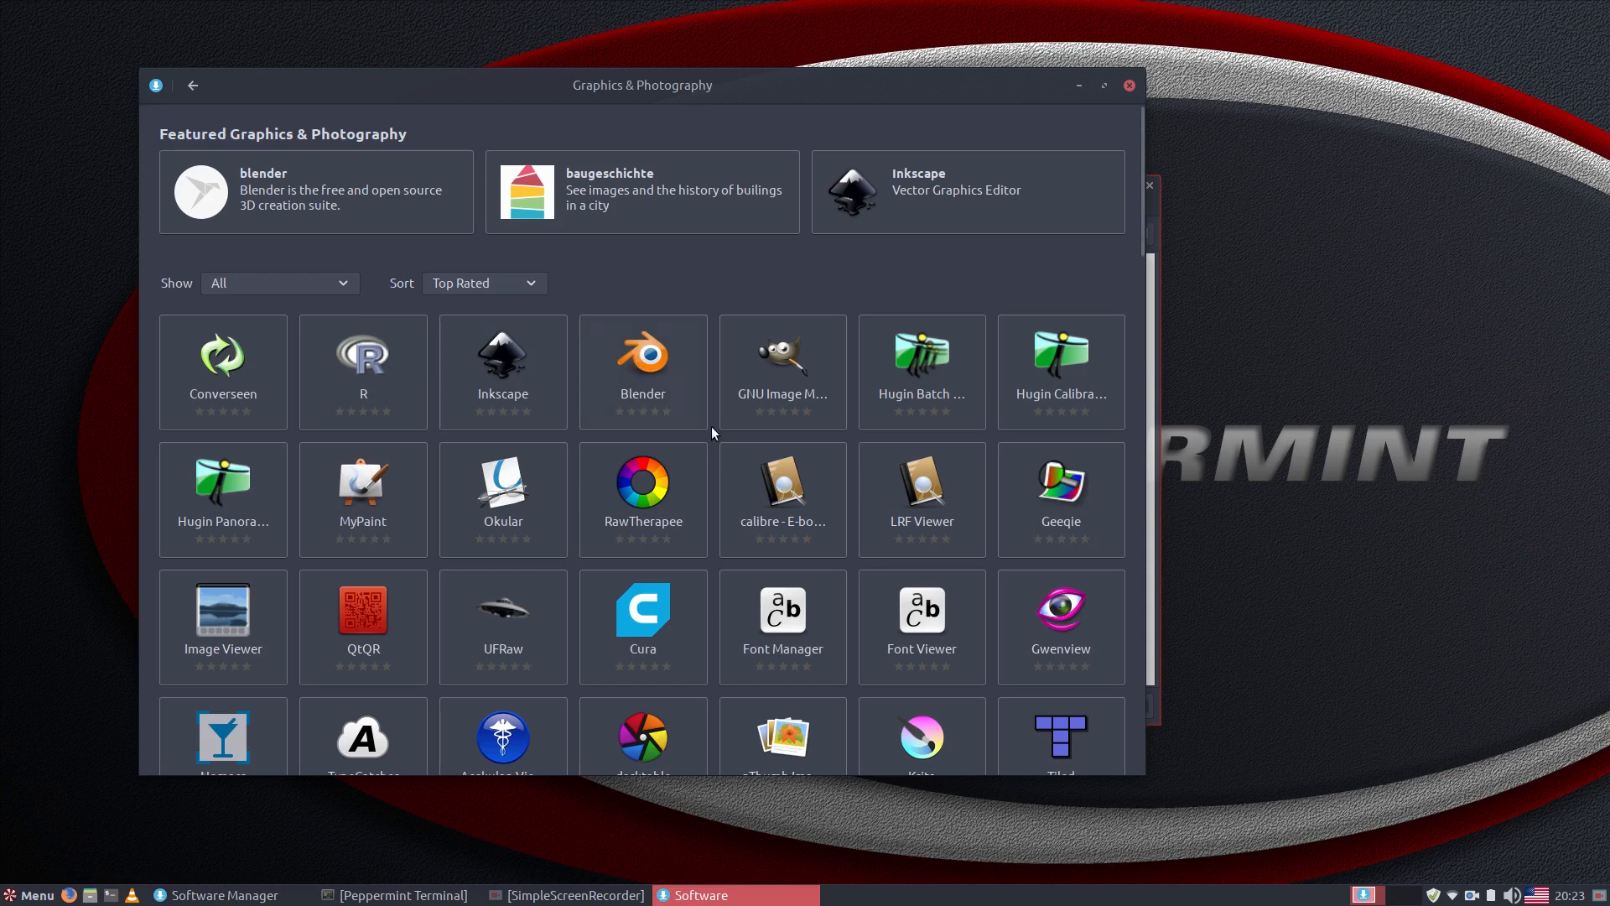
click(777, 377)
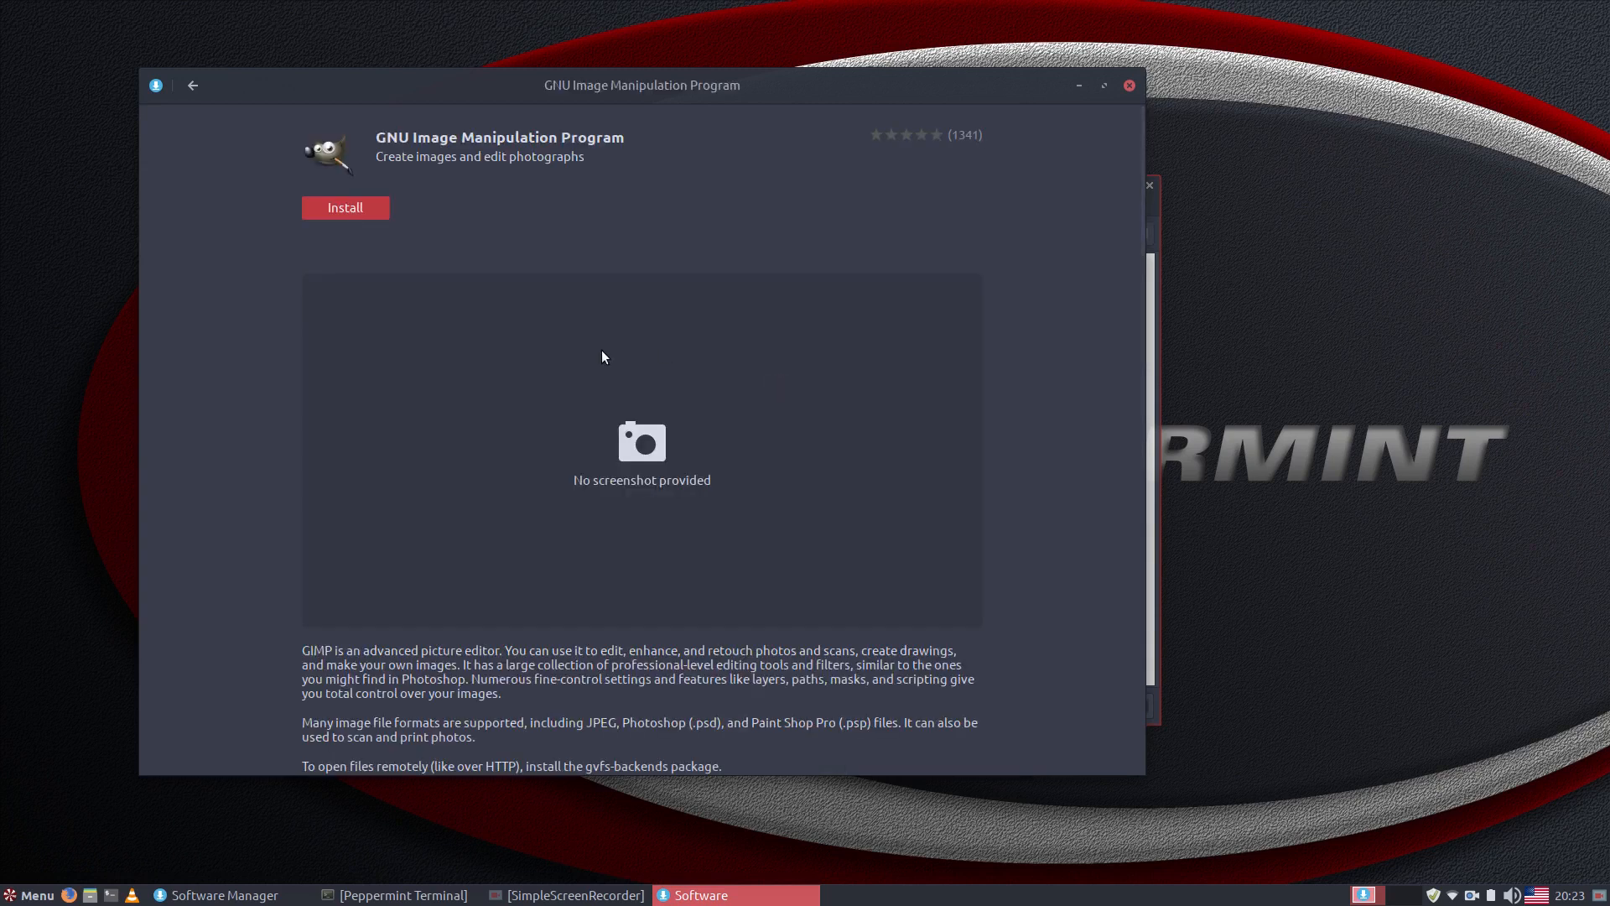
click(189, 88)
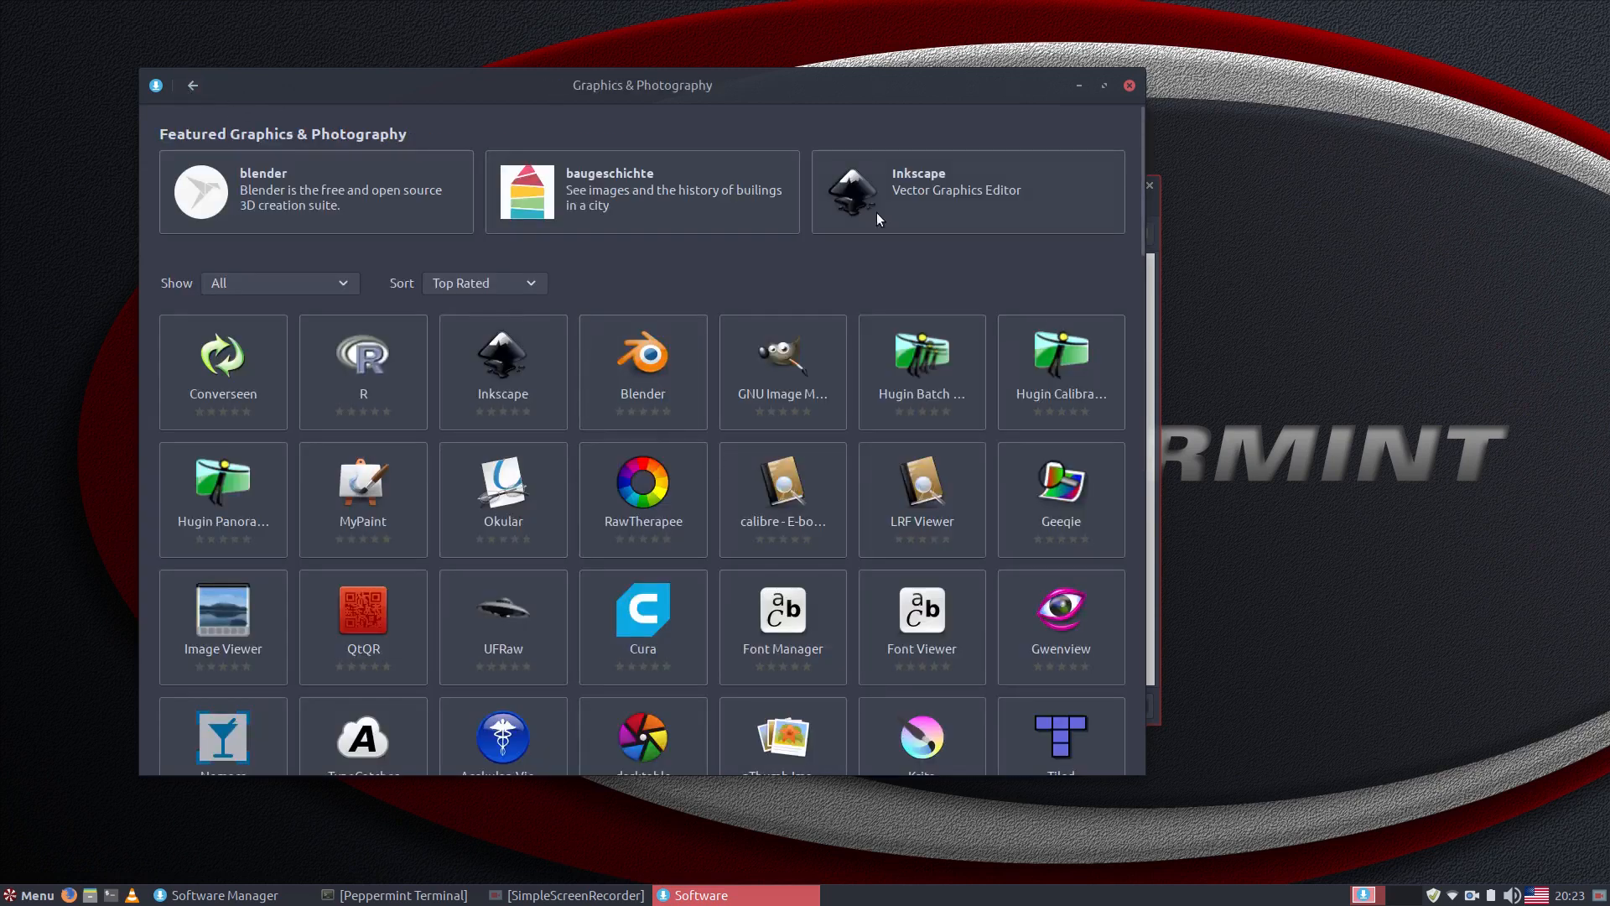
click(193, 85)
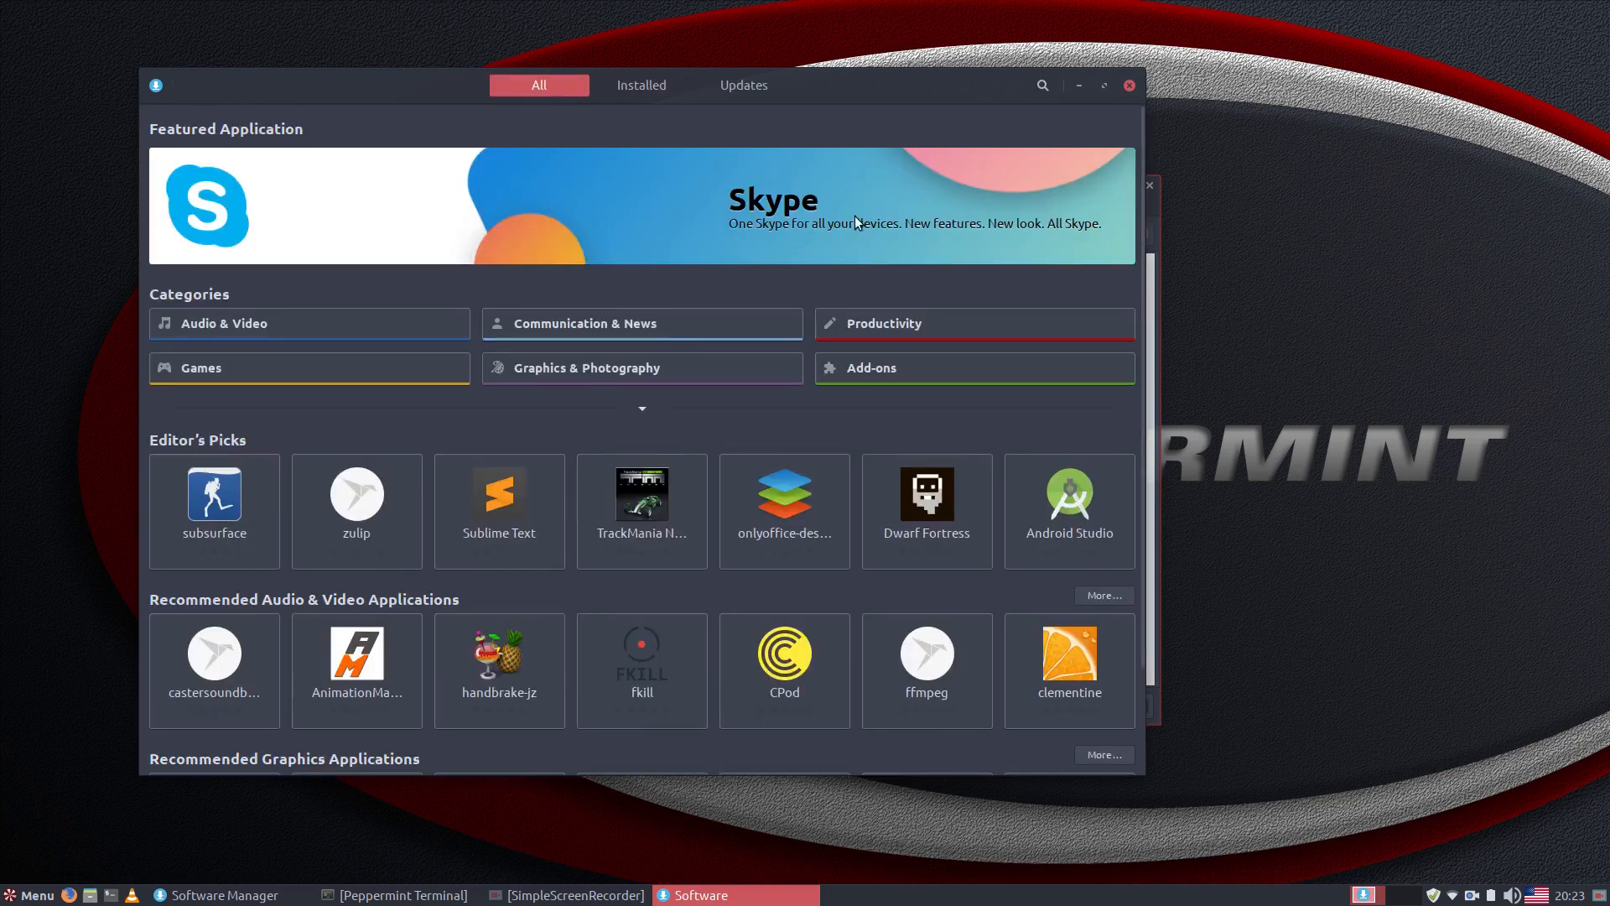
click(1037, 85)
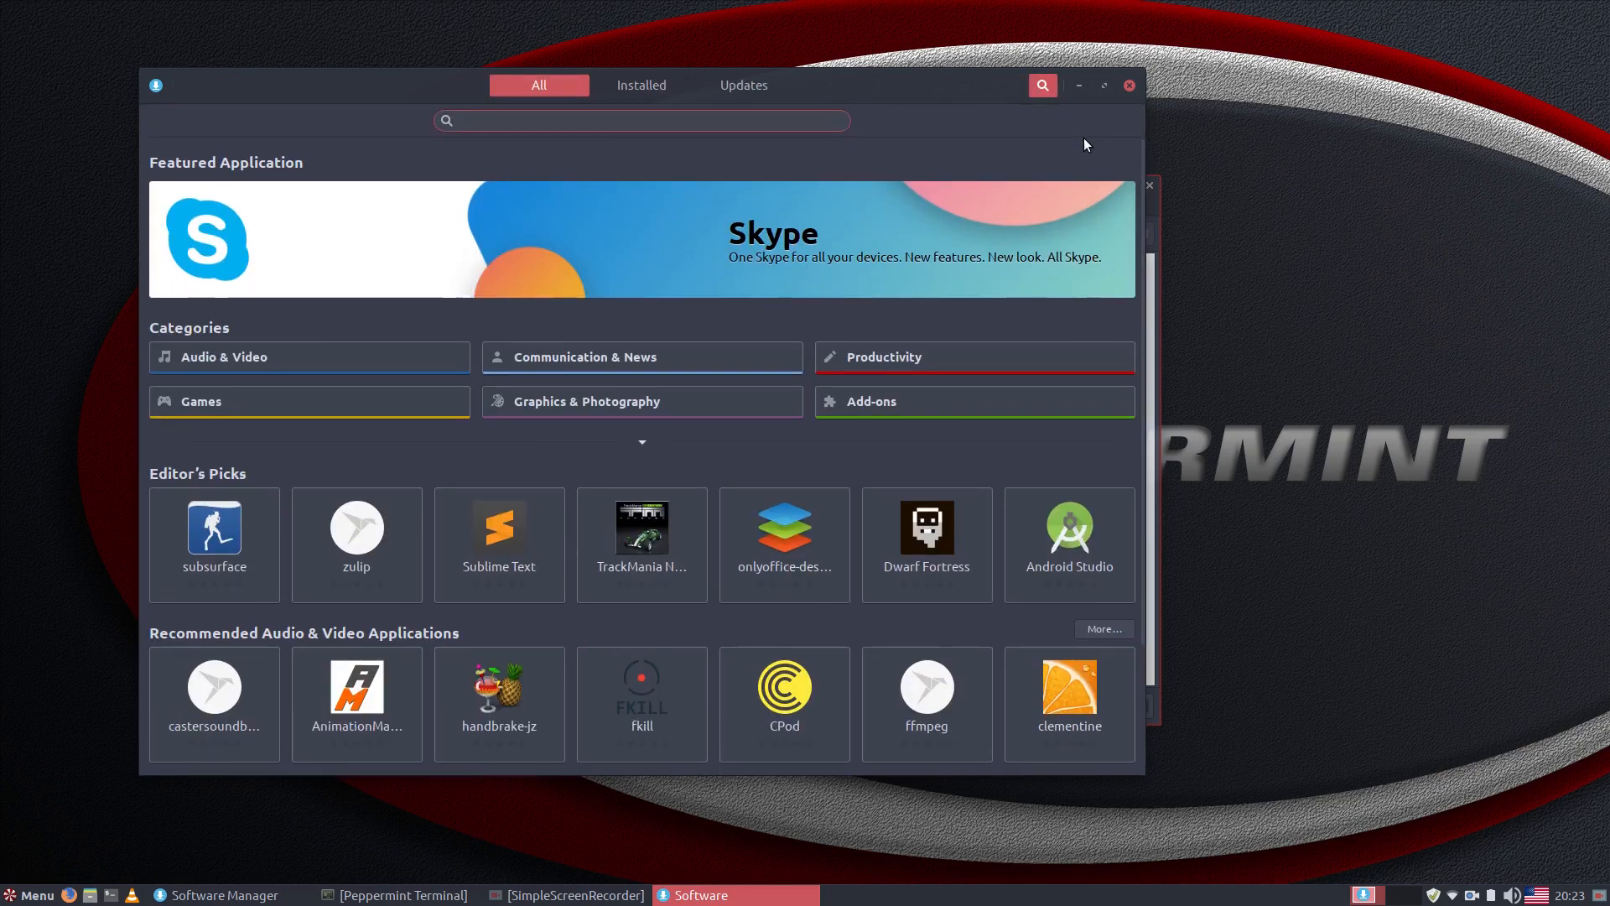
text(giom)
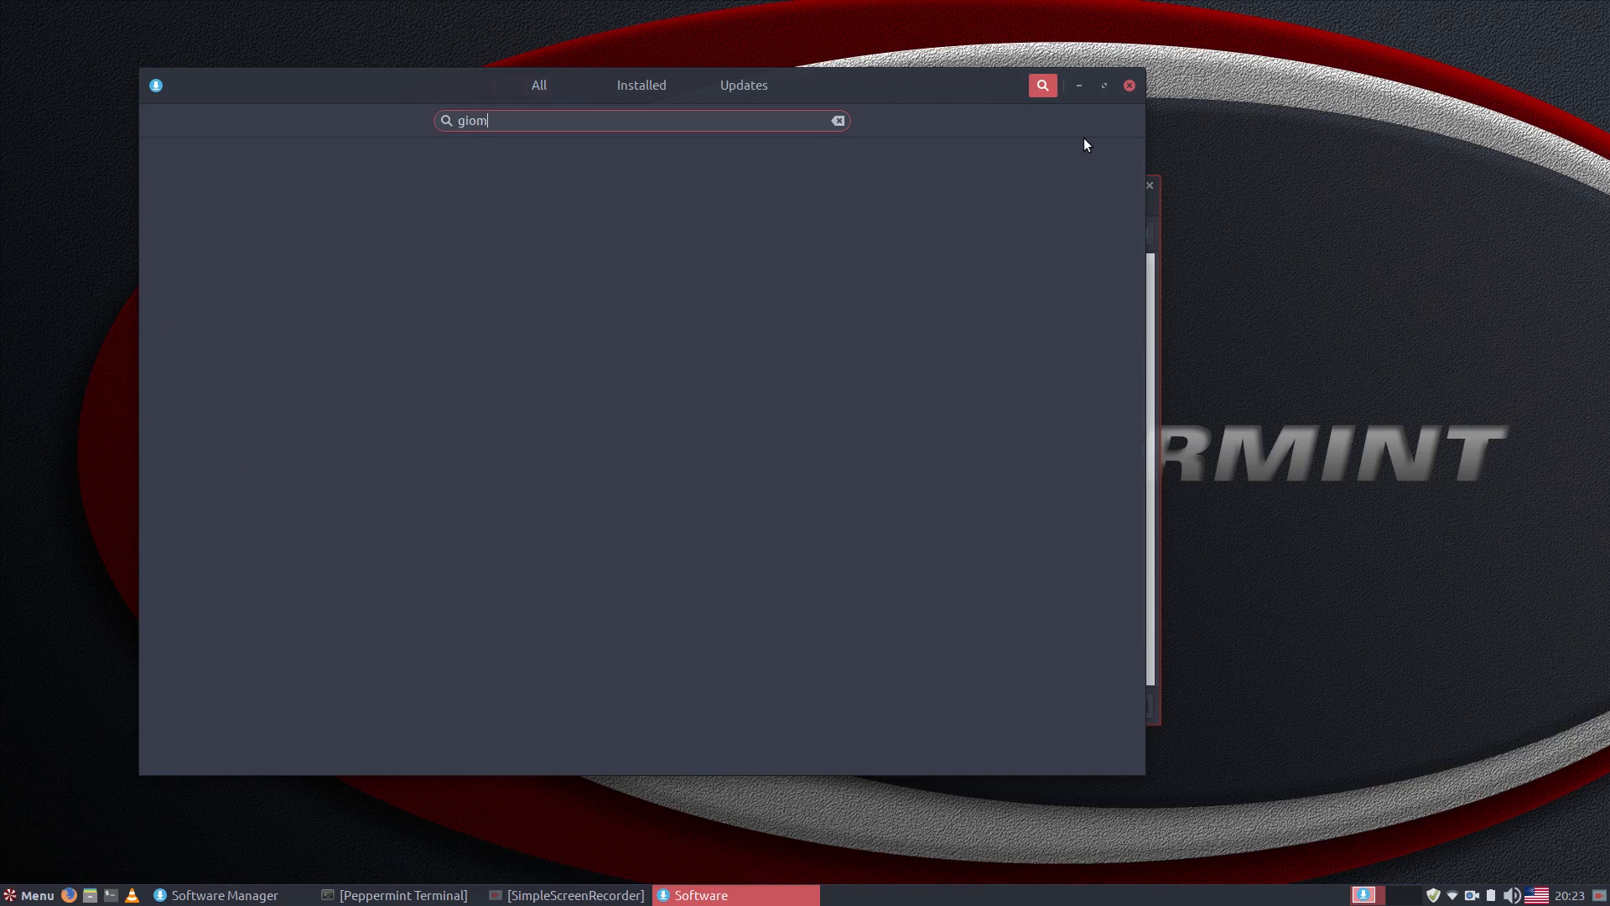
key(BackSpace)
key(BackSpace)
text(mp)
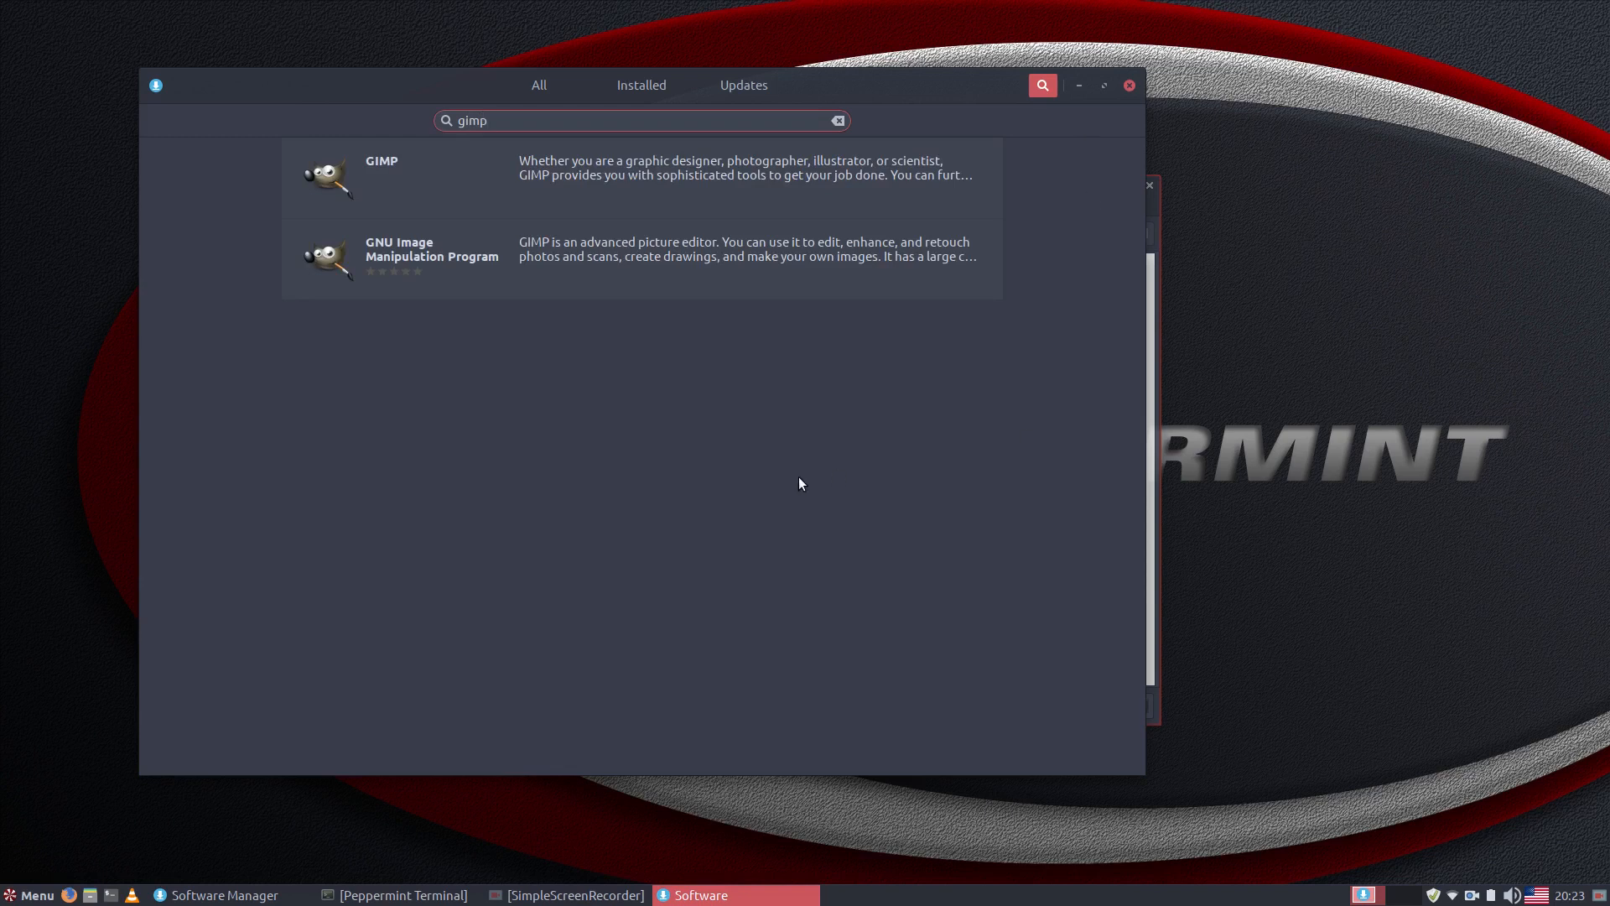
click(426, 209)
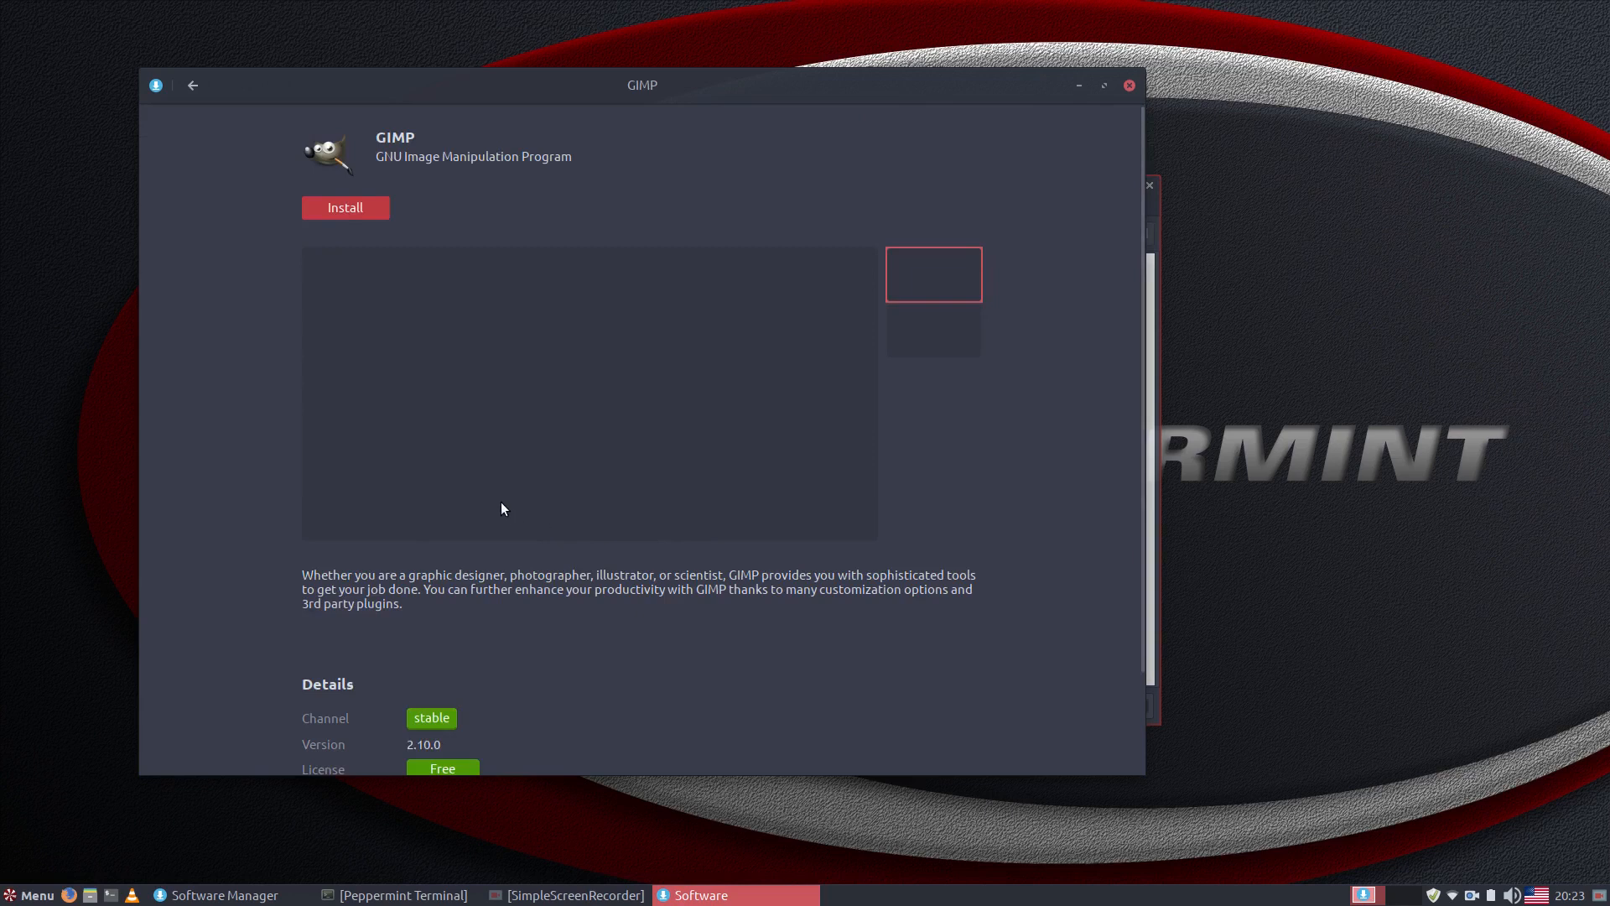
scroll(502, 508, down, 3)
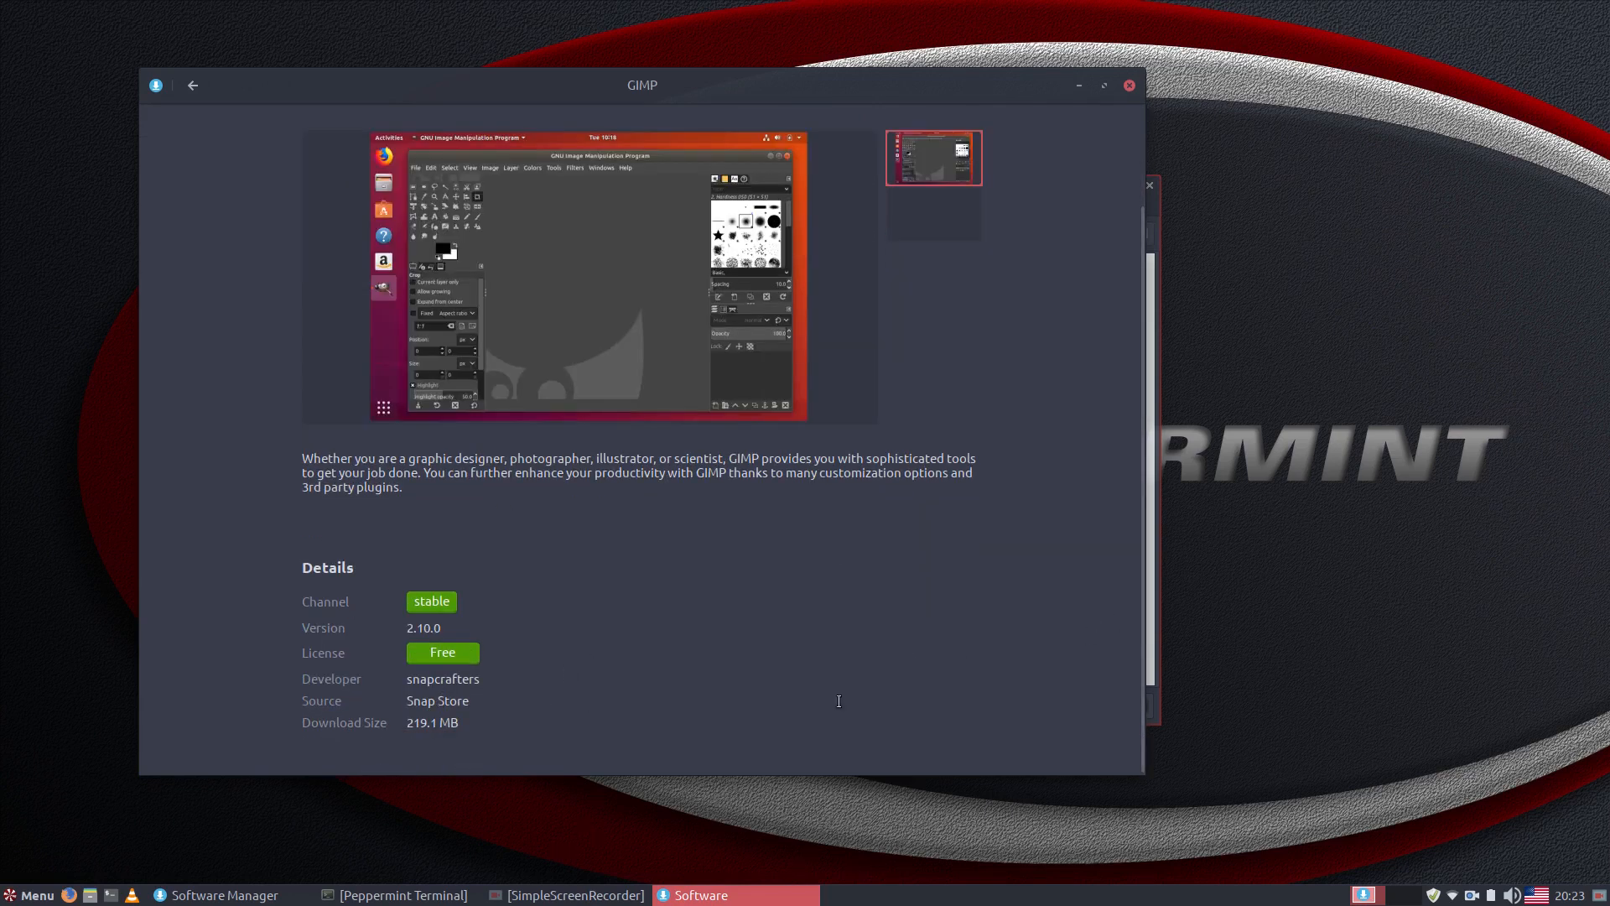
click(192, 85)
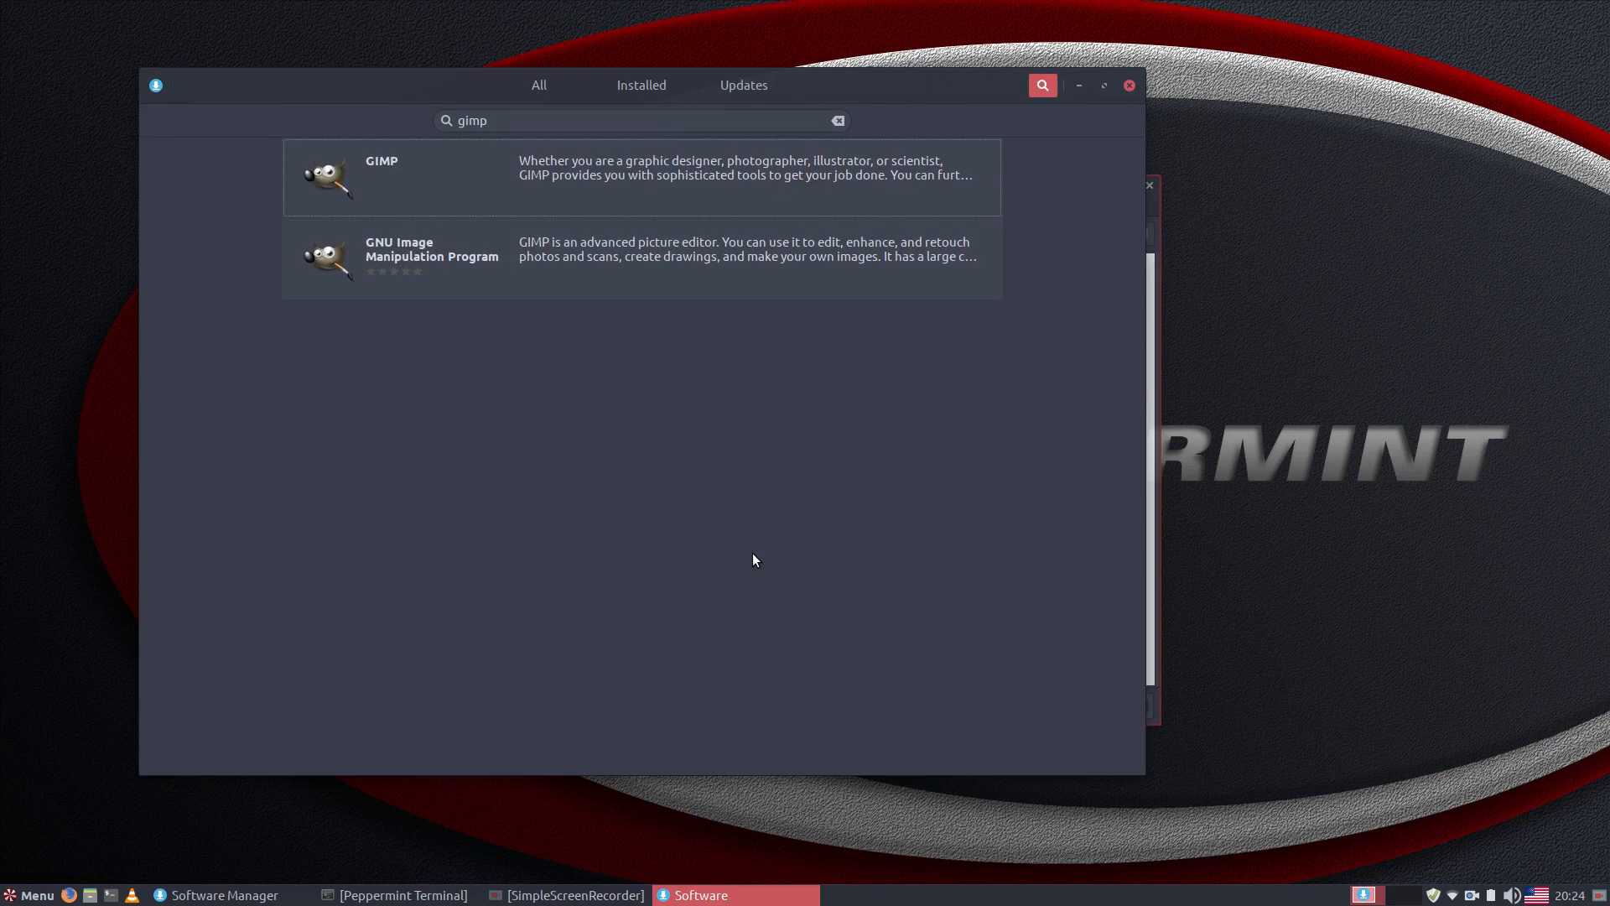
click(599, 269)
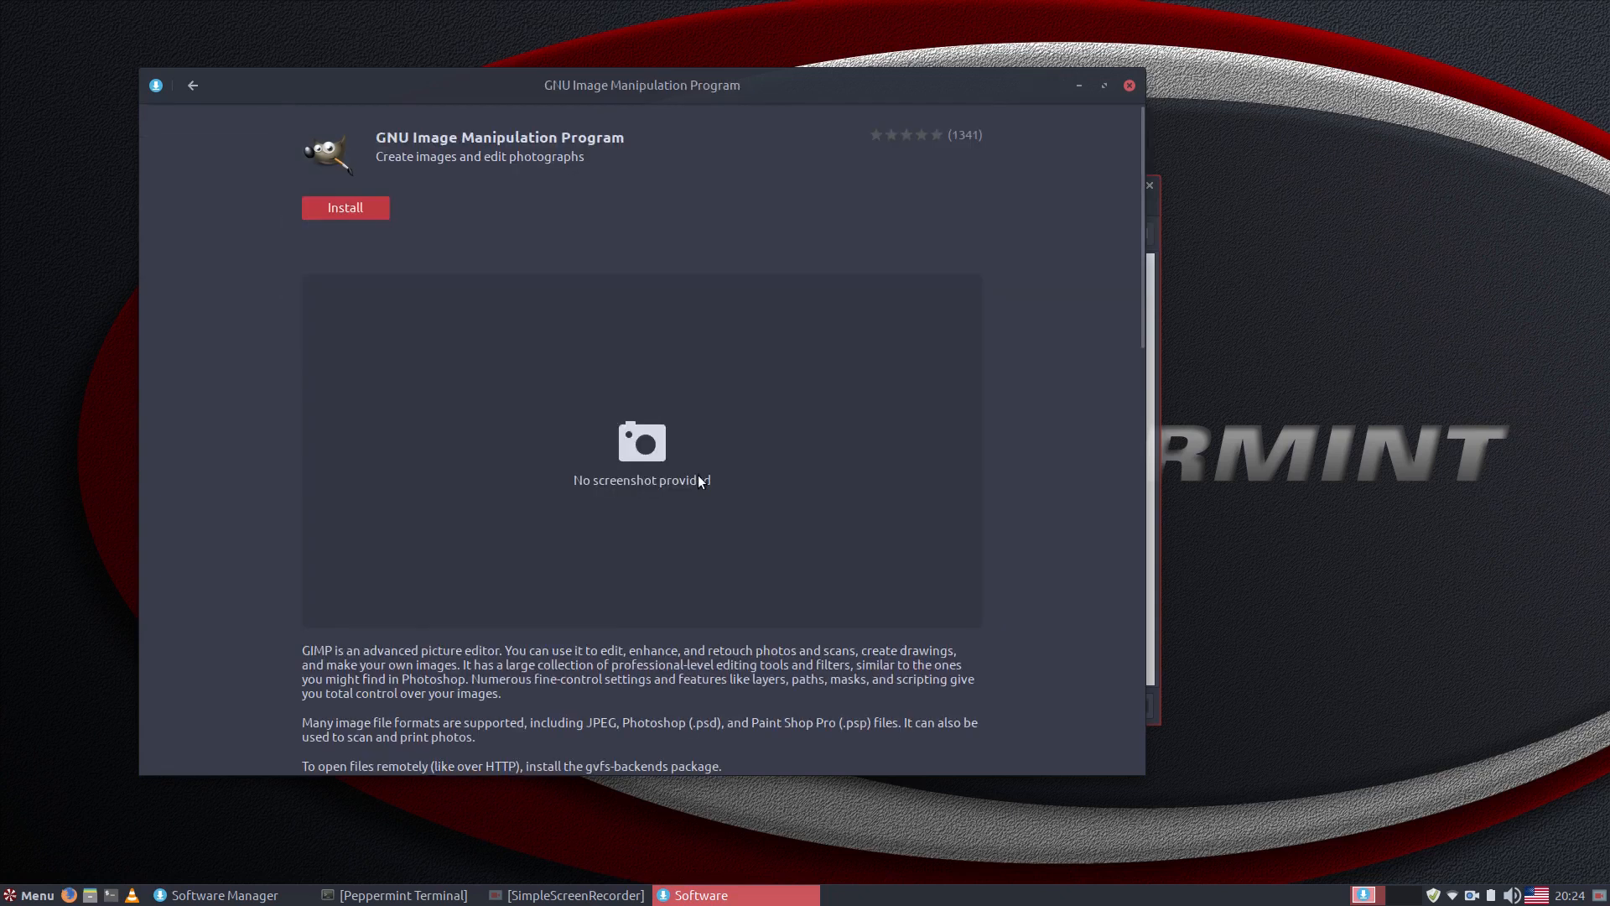
scroll(517, 454, down, 10)
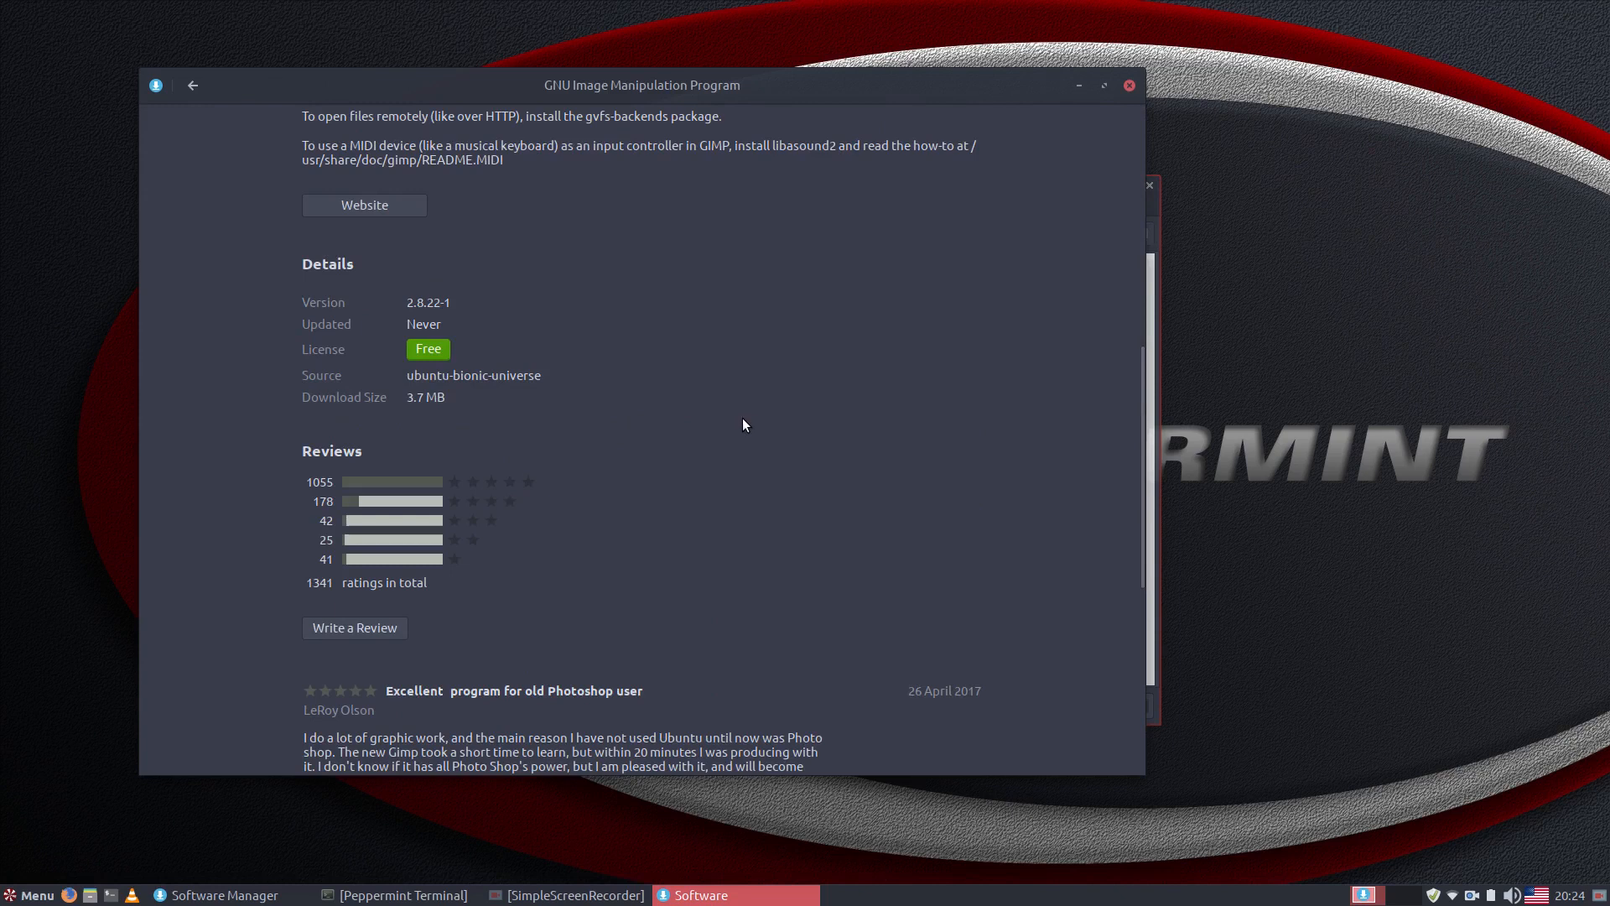
scroll(743, 419, up, 5)
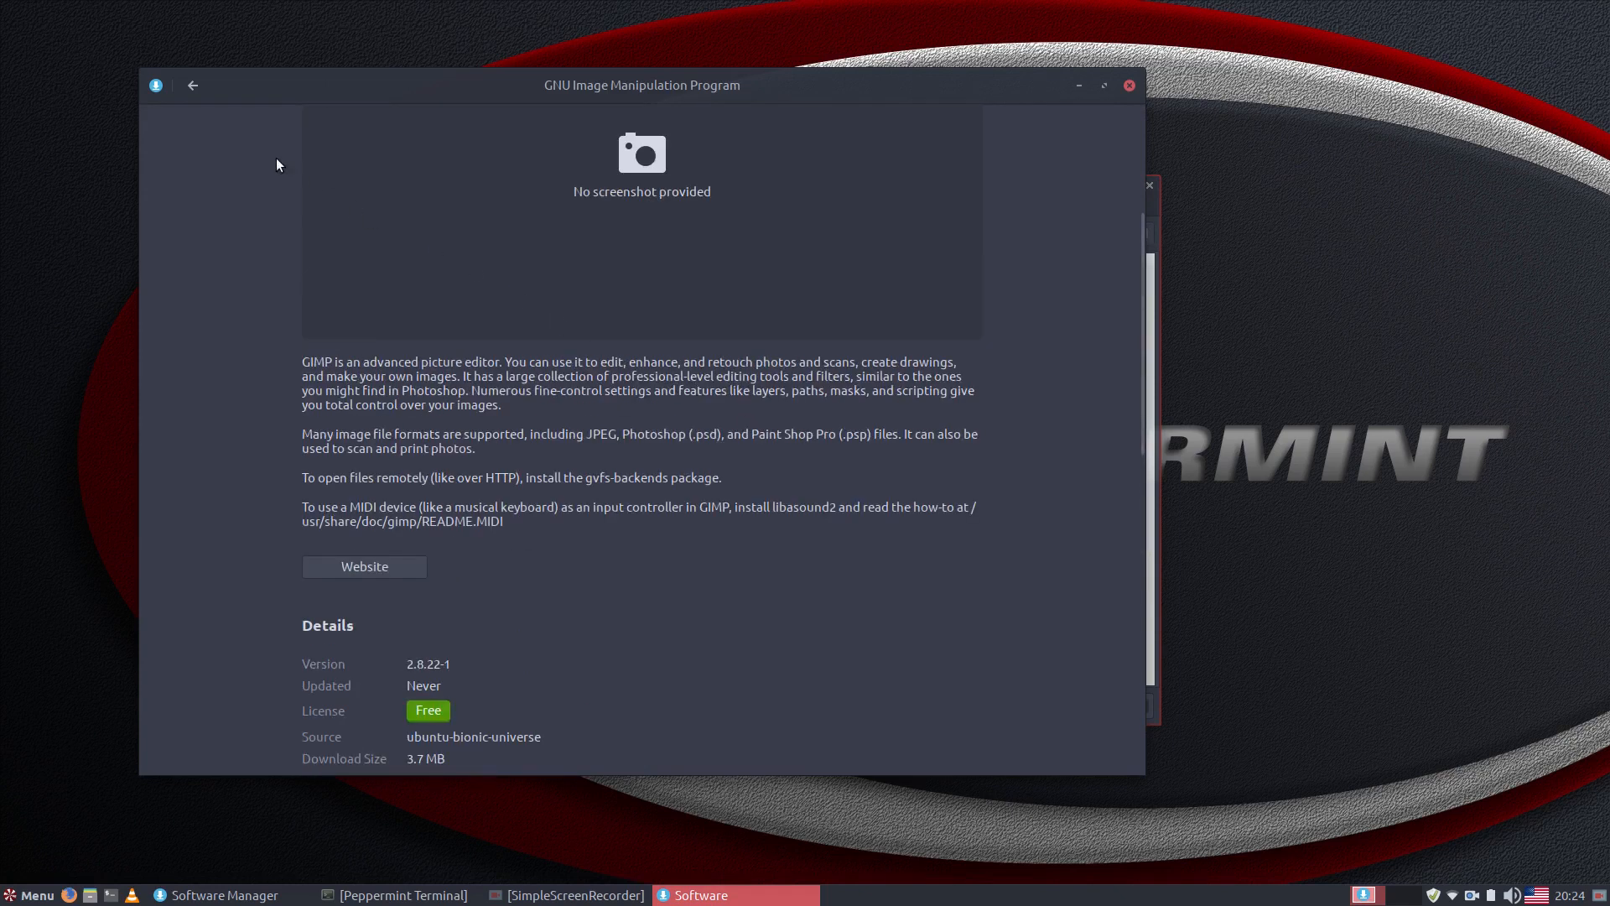
click(191, 87)
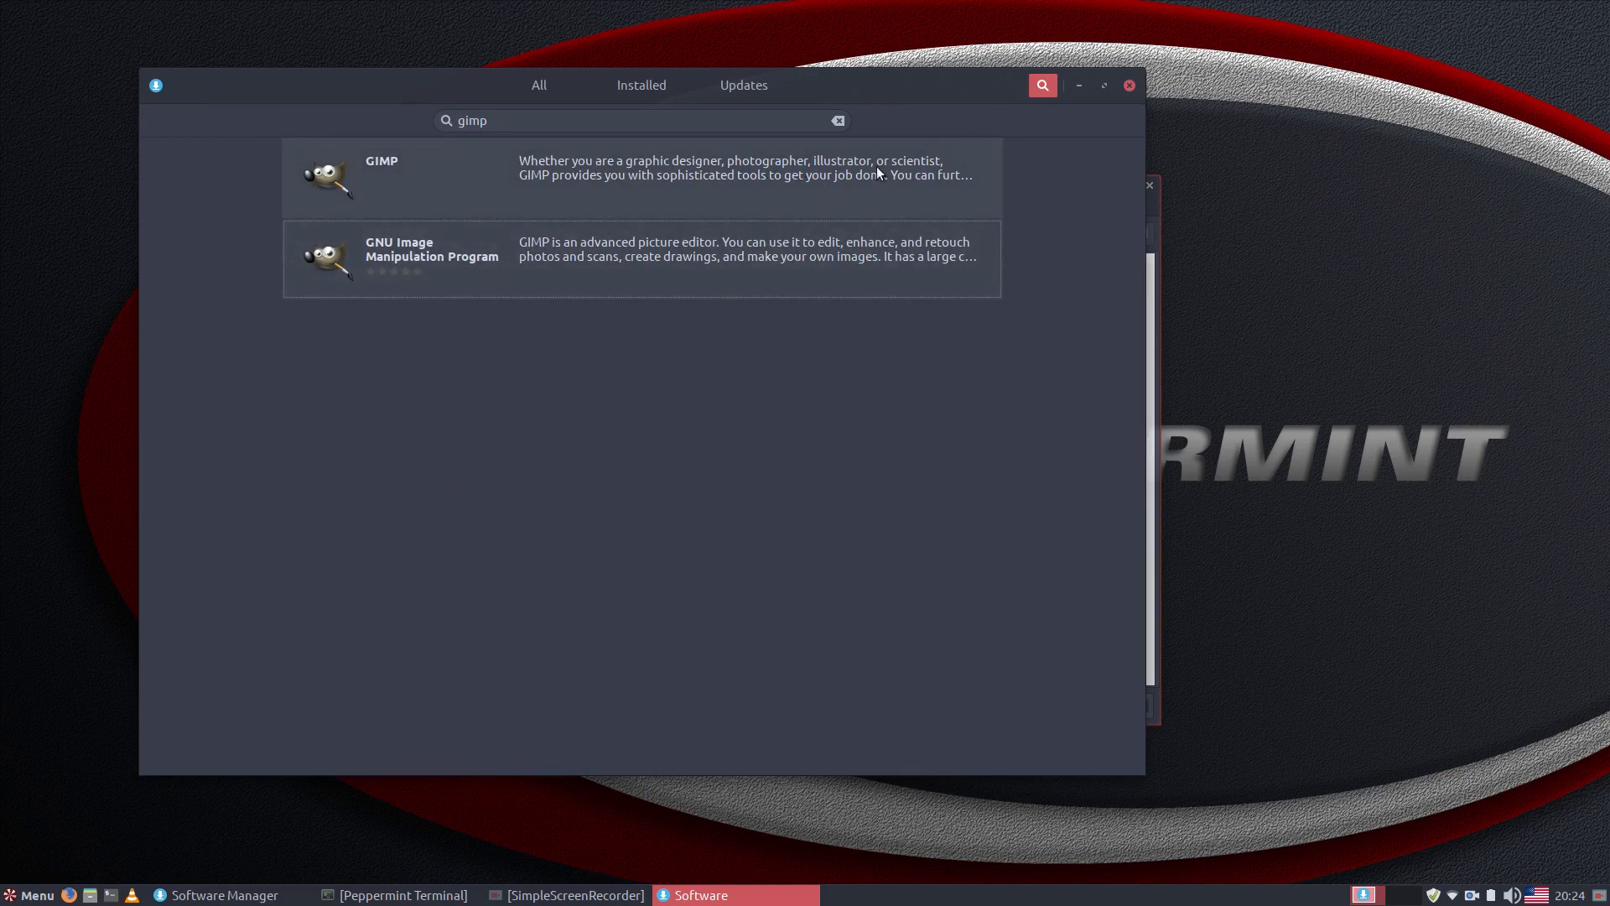
double_click(508, 119)
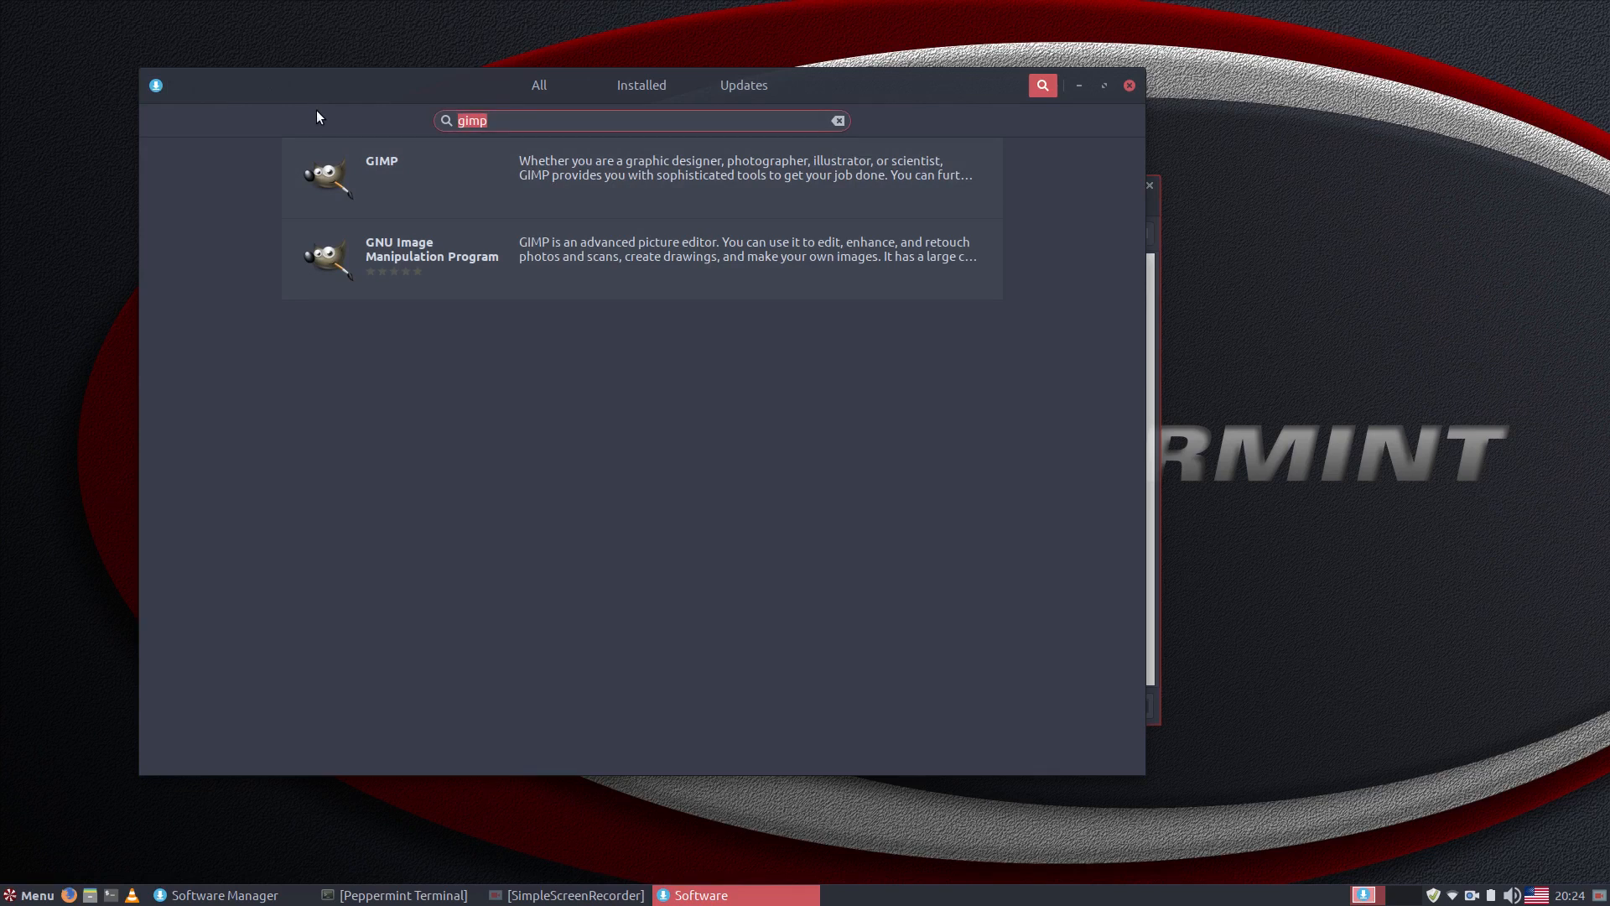
Search Software for 'telegram' and review the telegram-sergiusens details
text(telegram)
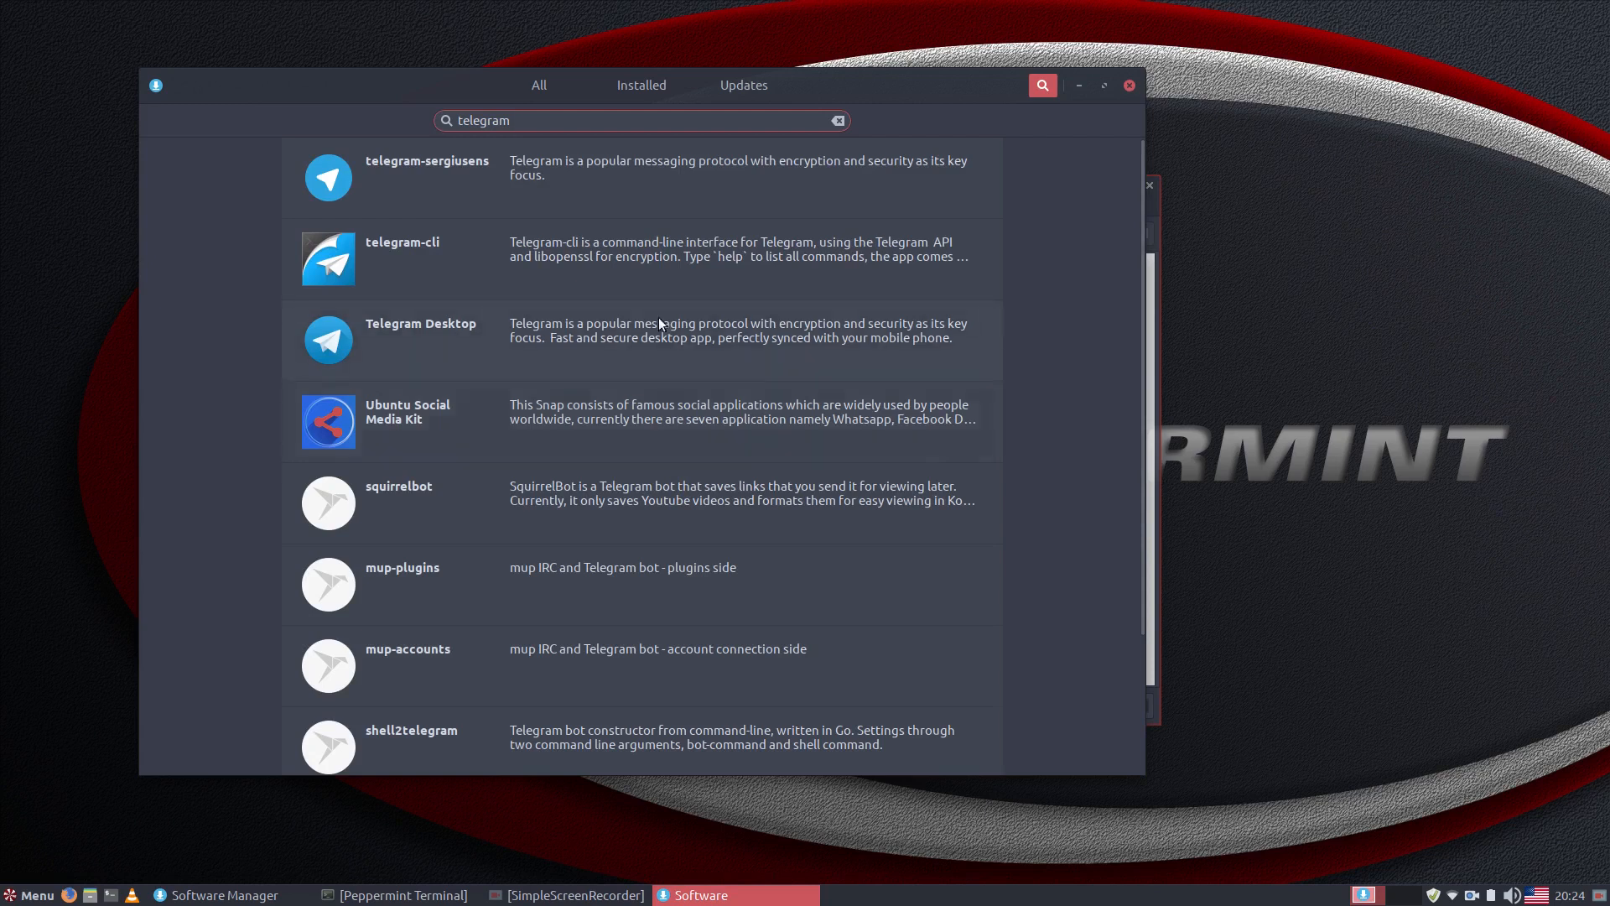
click(553, 189)
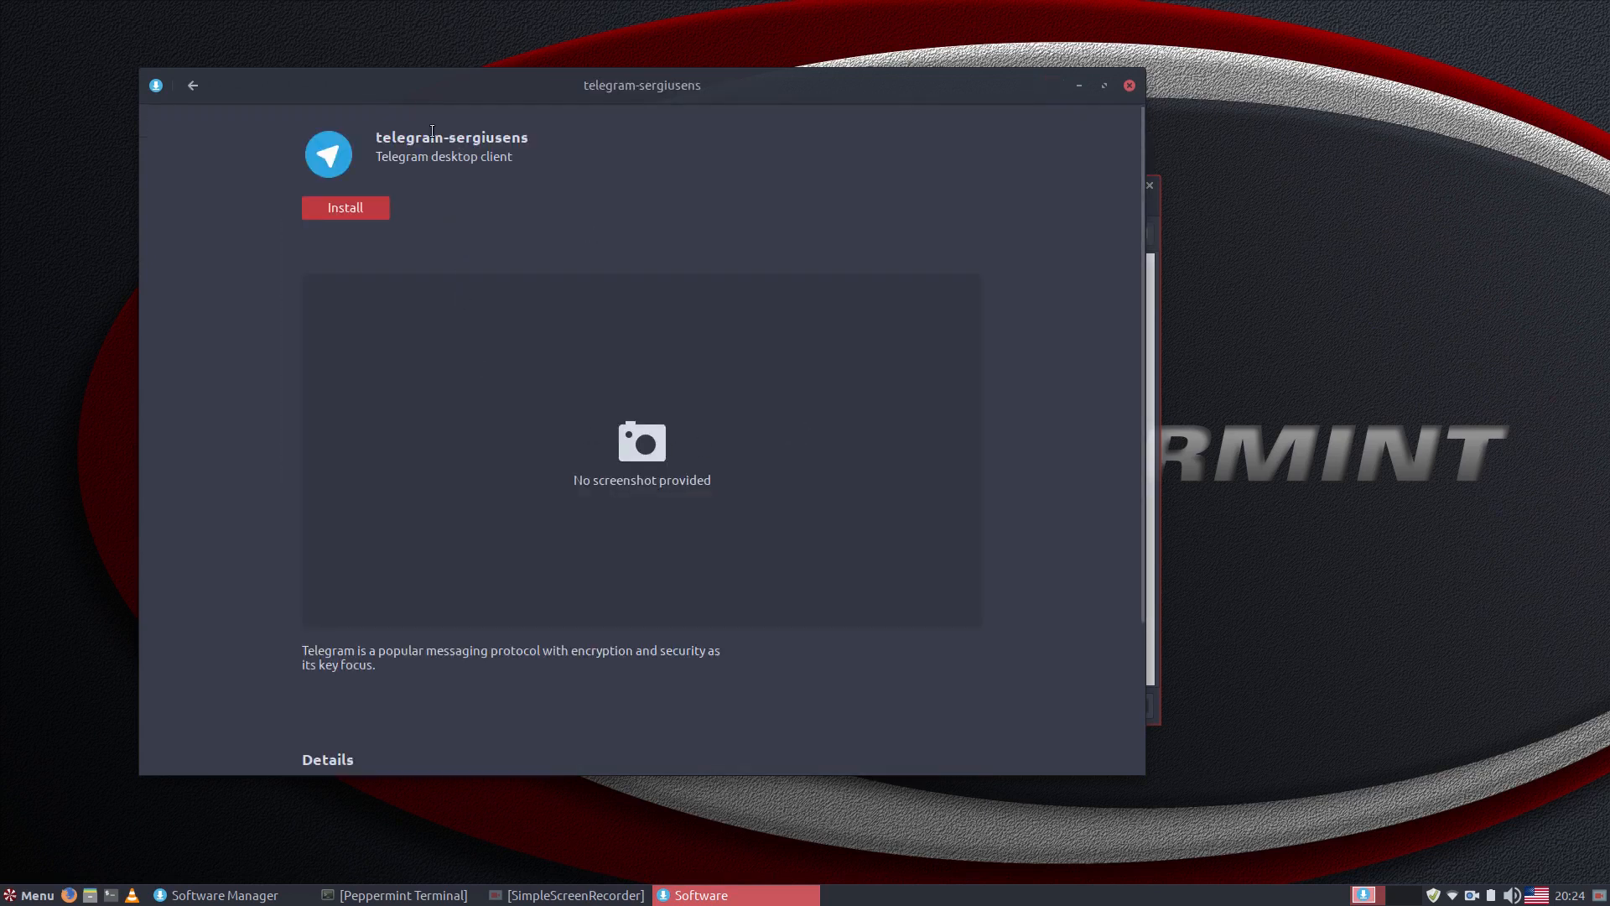
scroll(531, 204, down, 3)
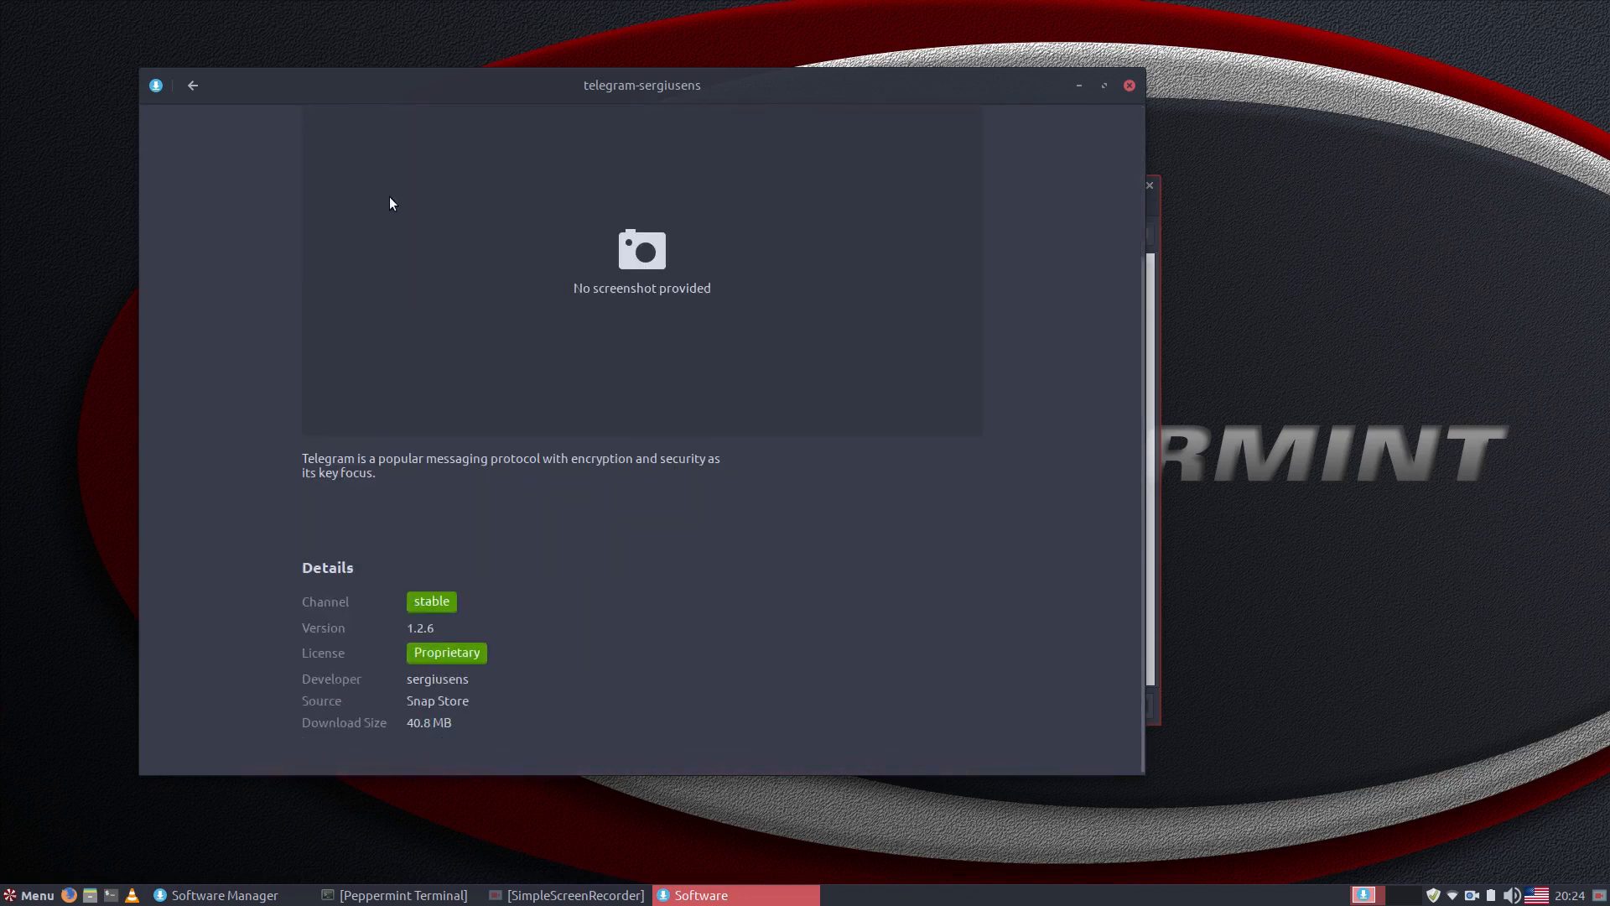
scroll(388, 205, up, 3)
click(192, 86)
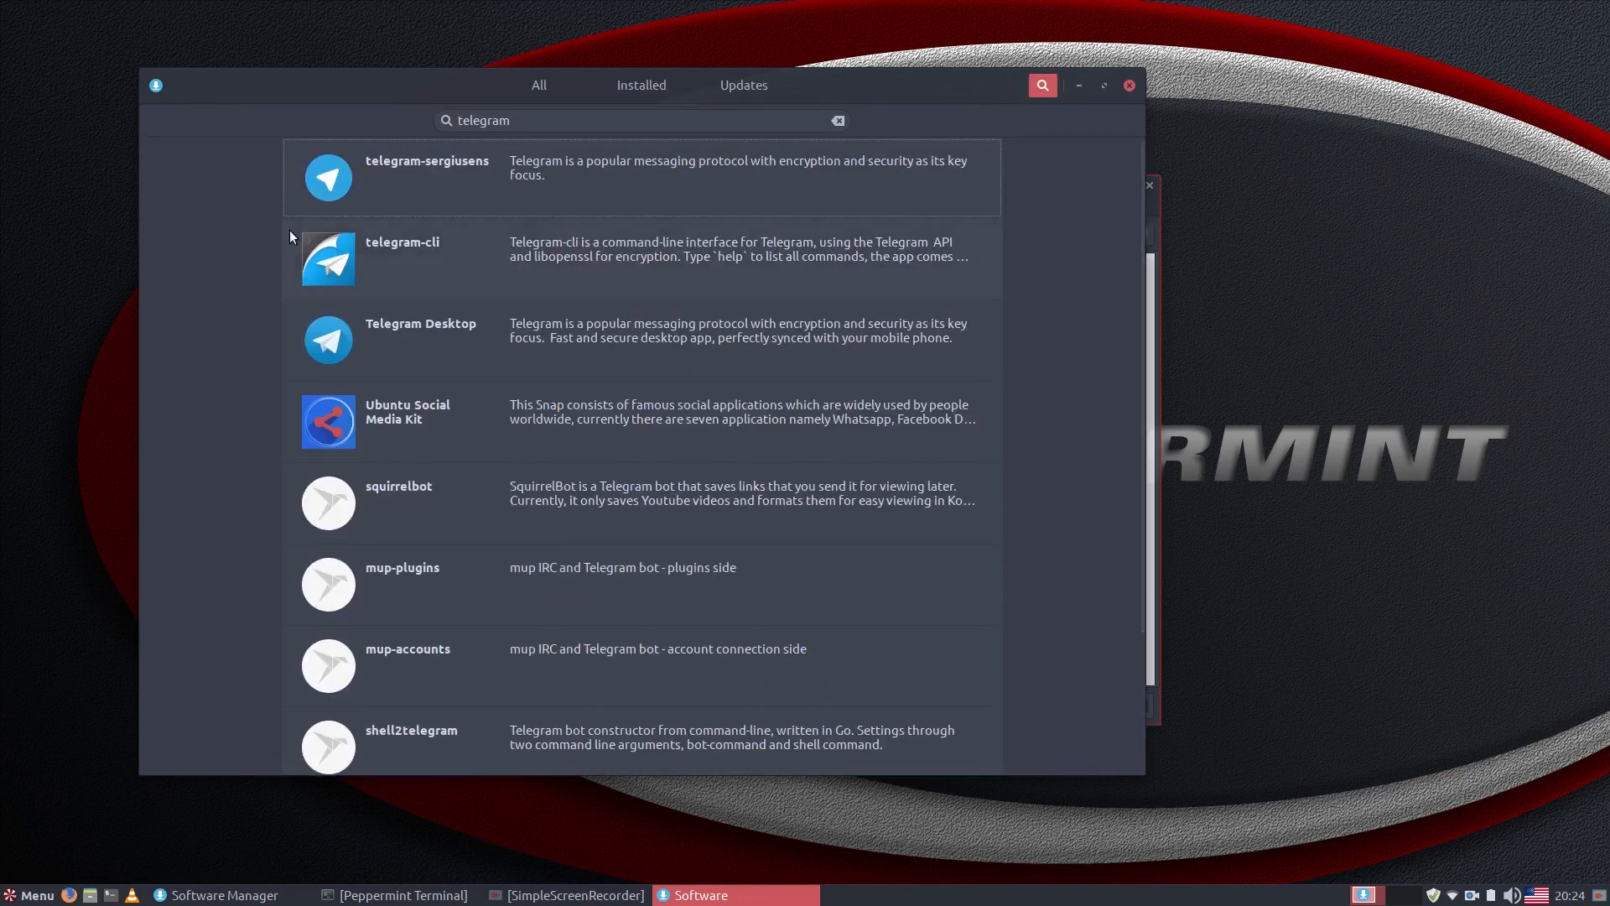
Review the telegram-cli and Telegram Desktop details, then return to the All overview
click(564, 248)
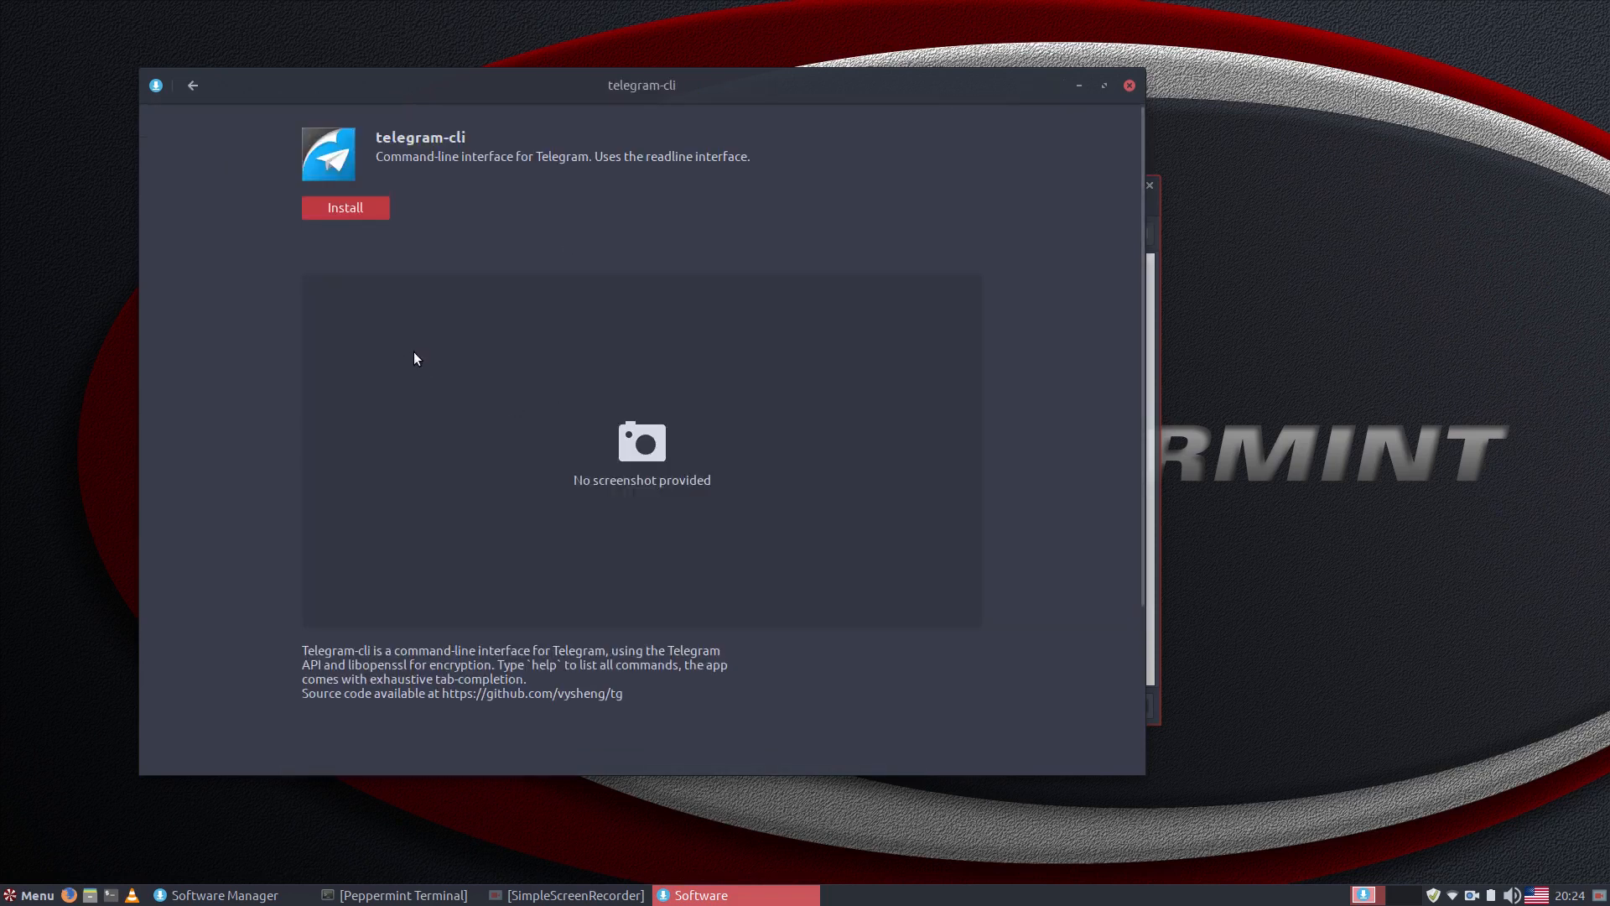
scroll(414, 359, down, 3)
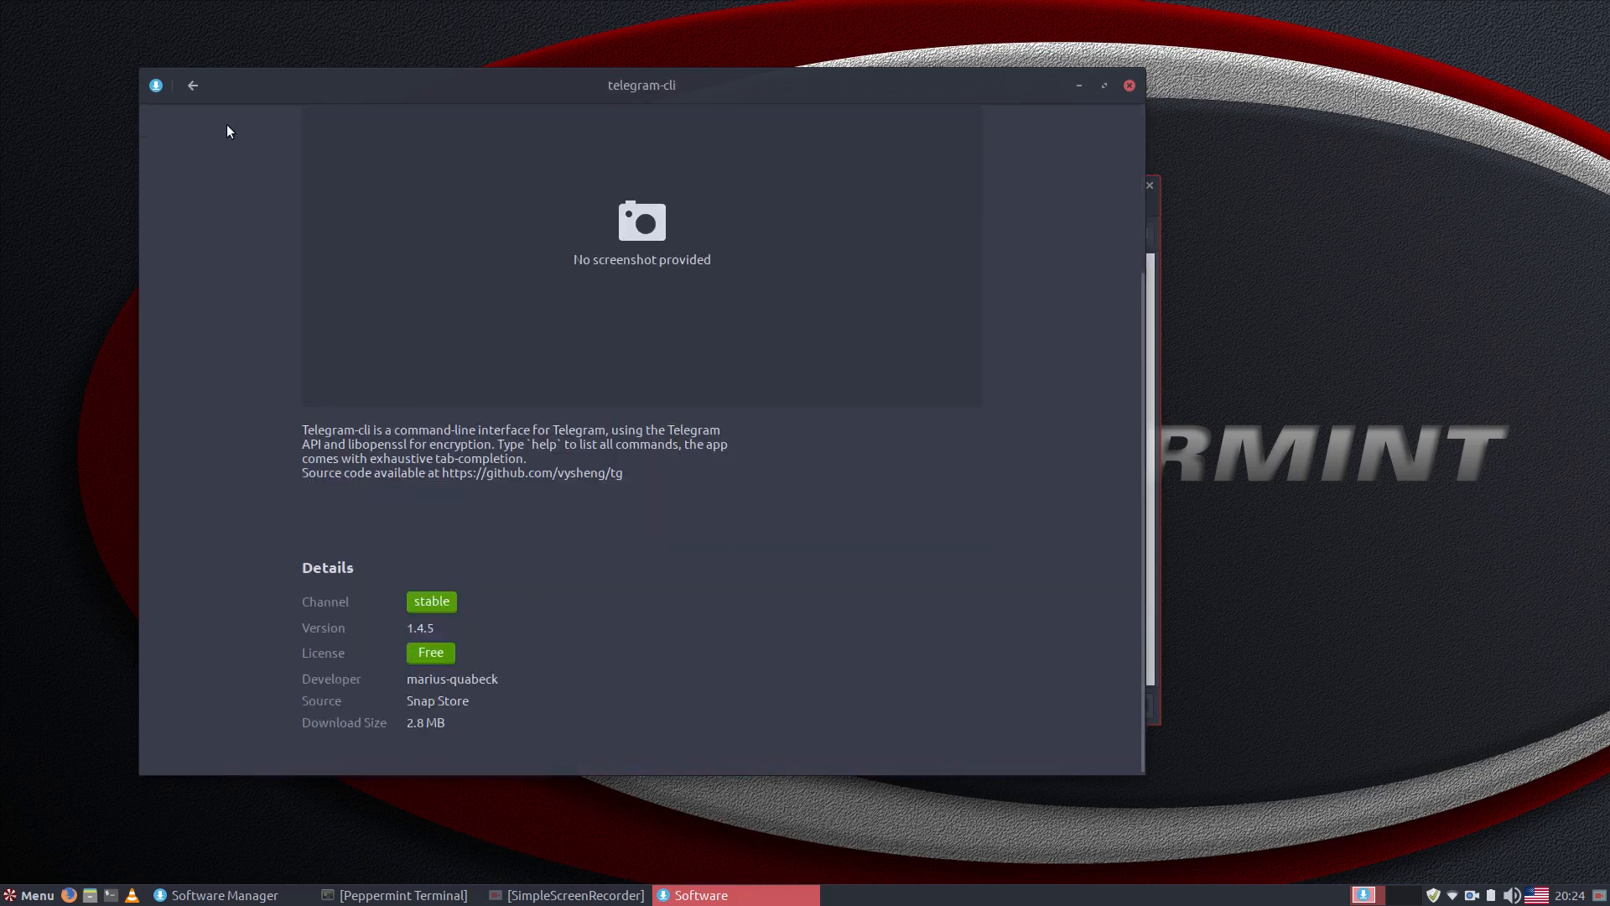
click(192, 86)
click(572, 346)
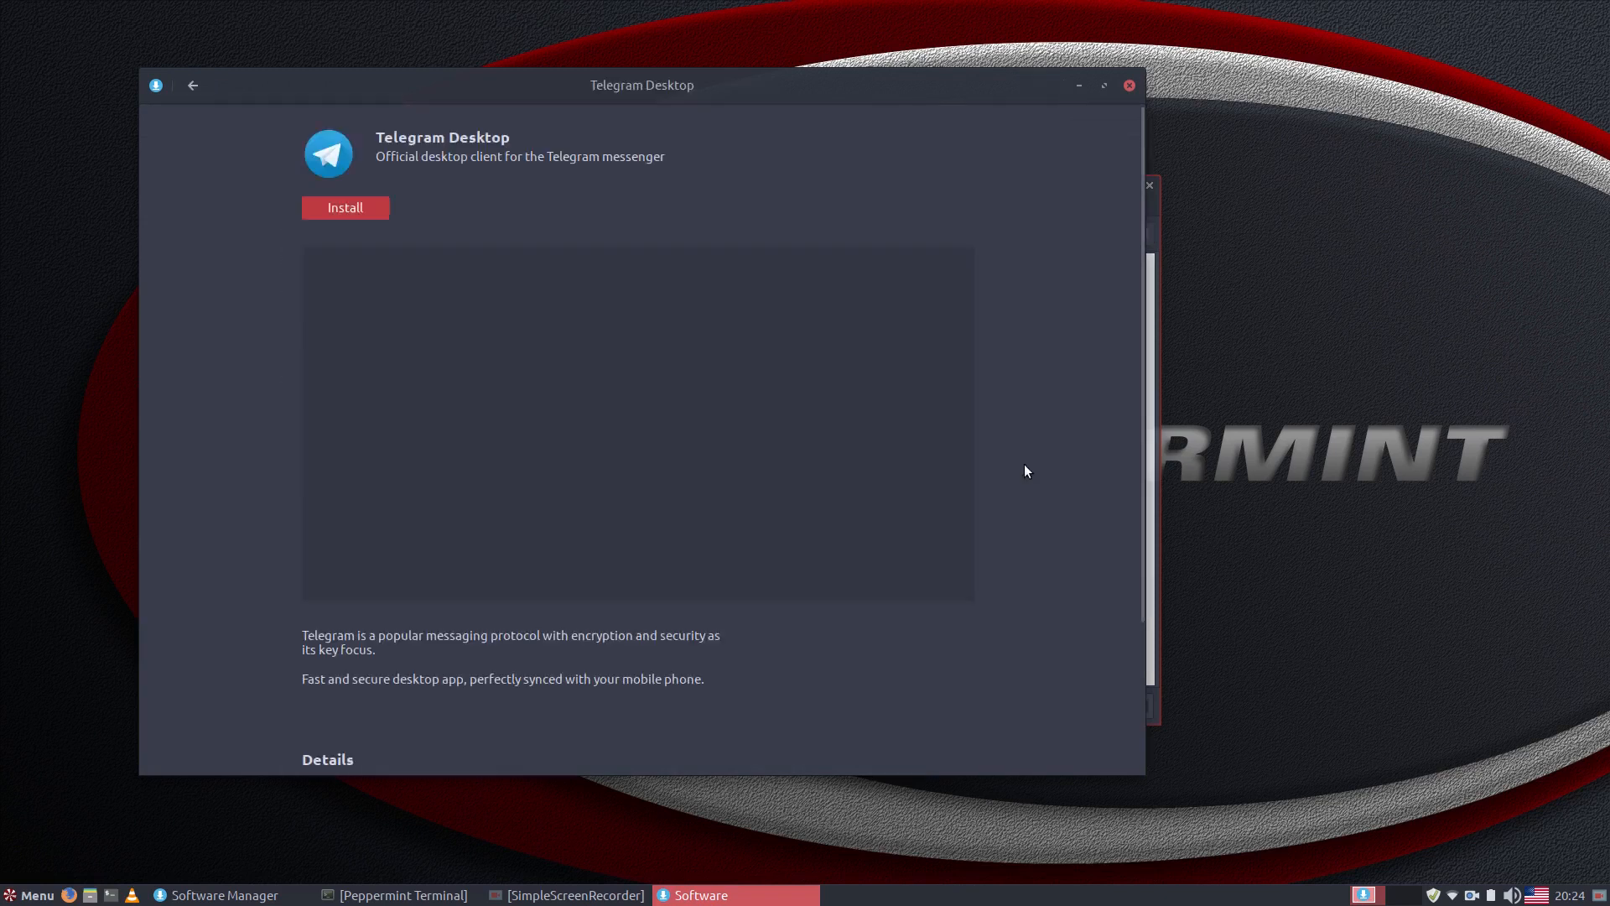
scroll(527, 533, down, 3)
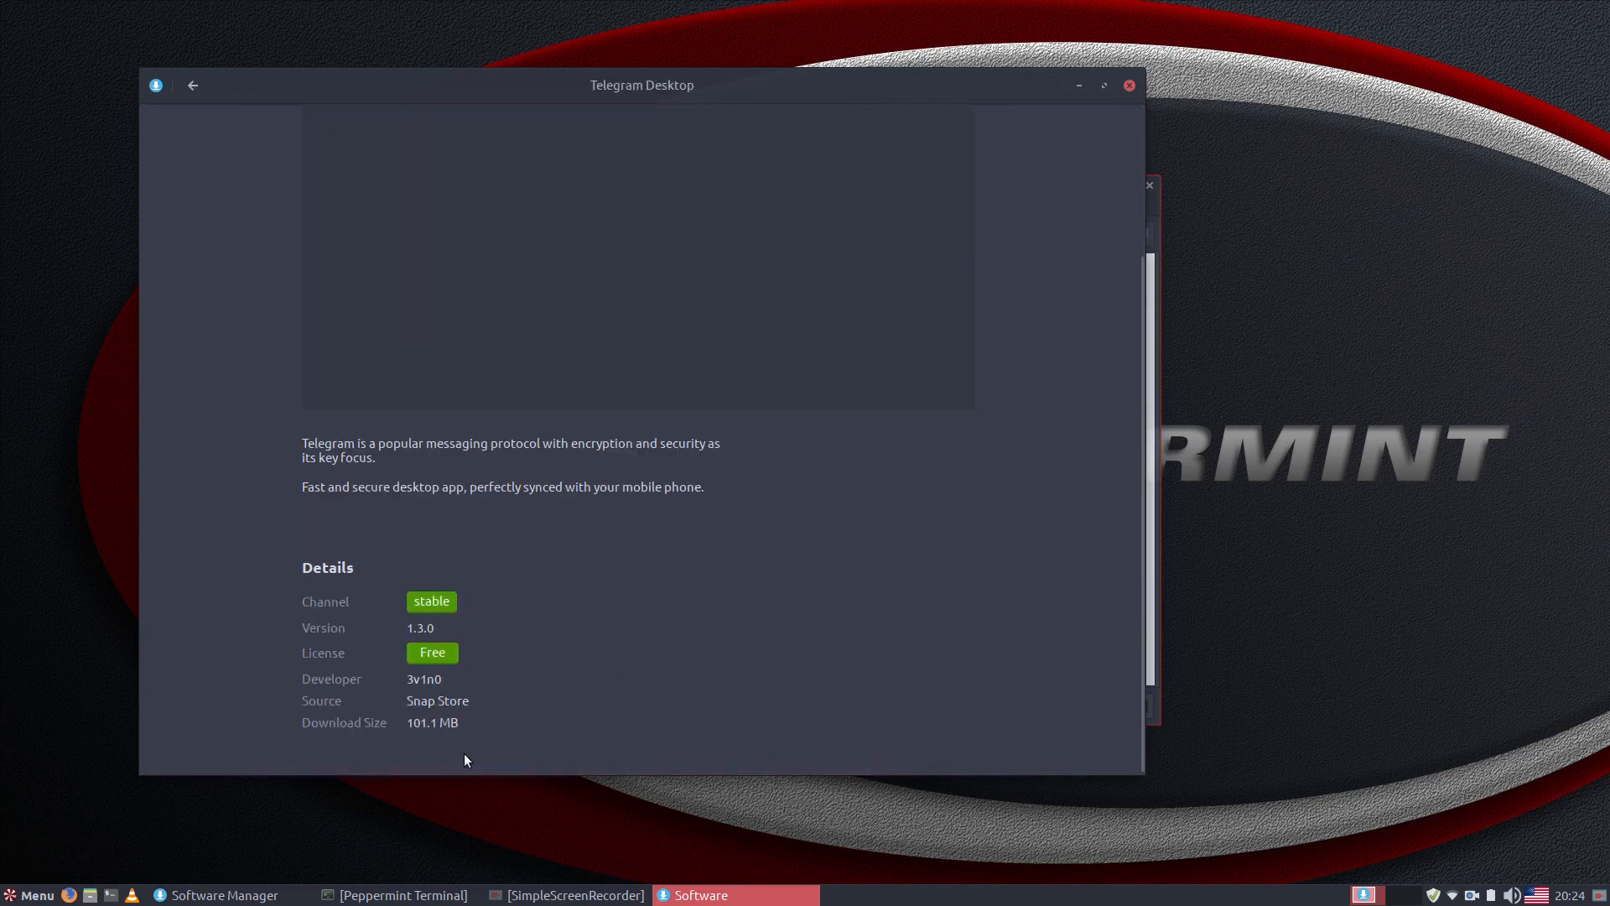
scroll(345, 369, up, 3)
click(193, 85)
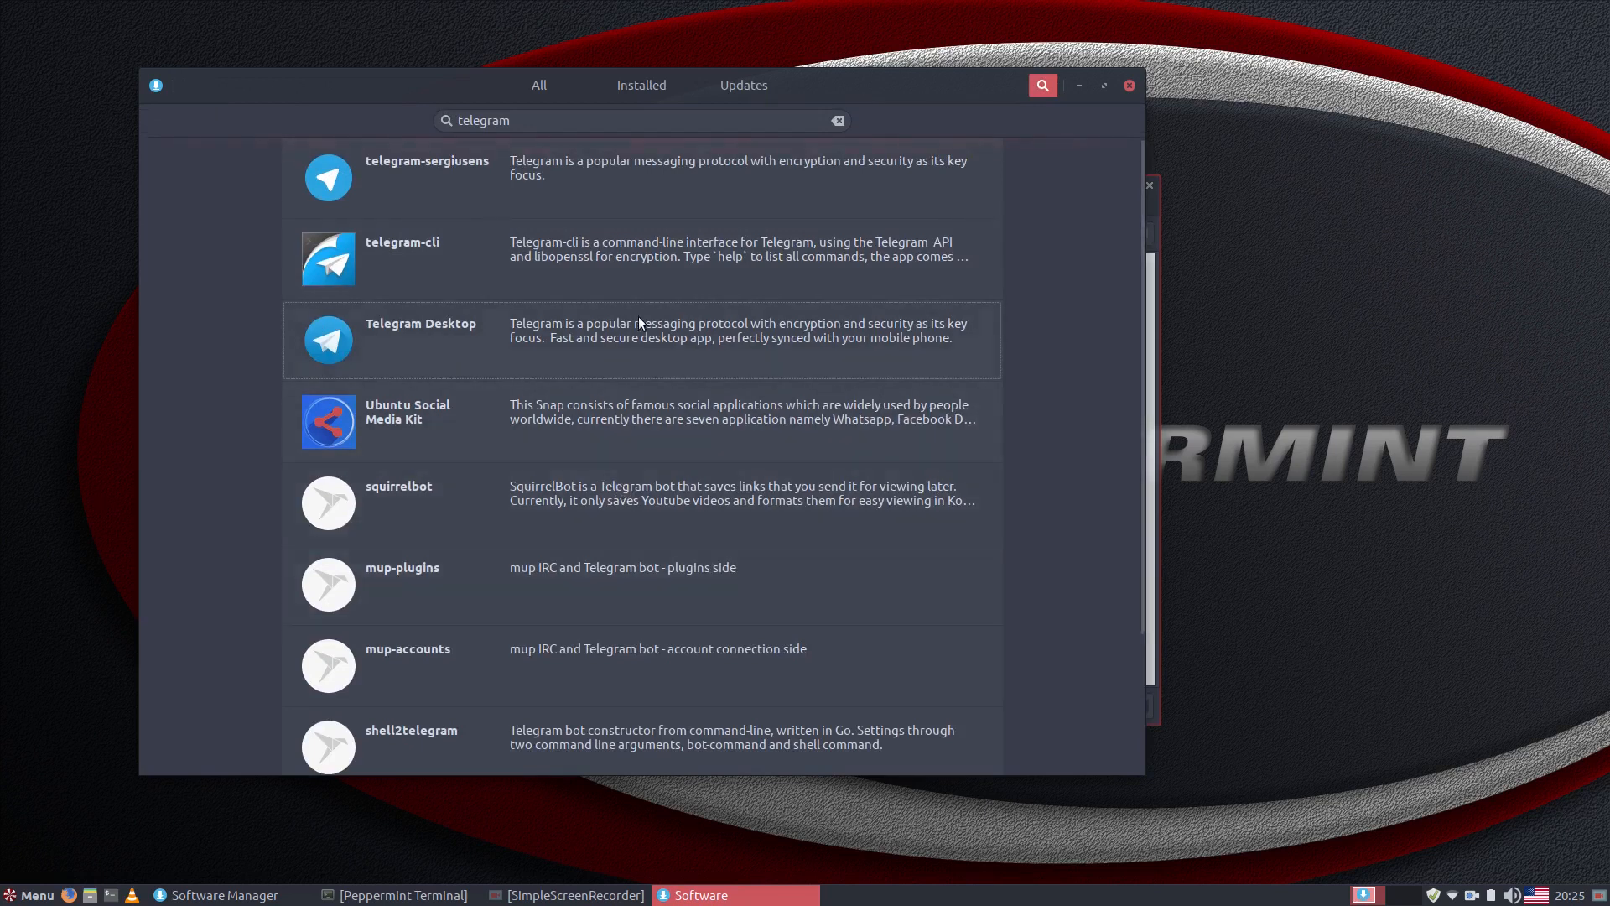
scroll(628, 314, down, 3)
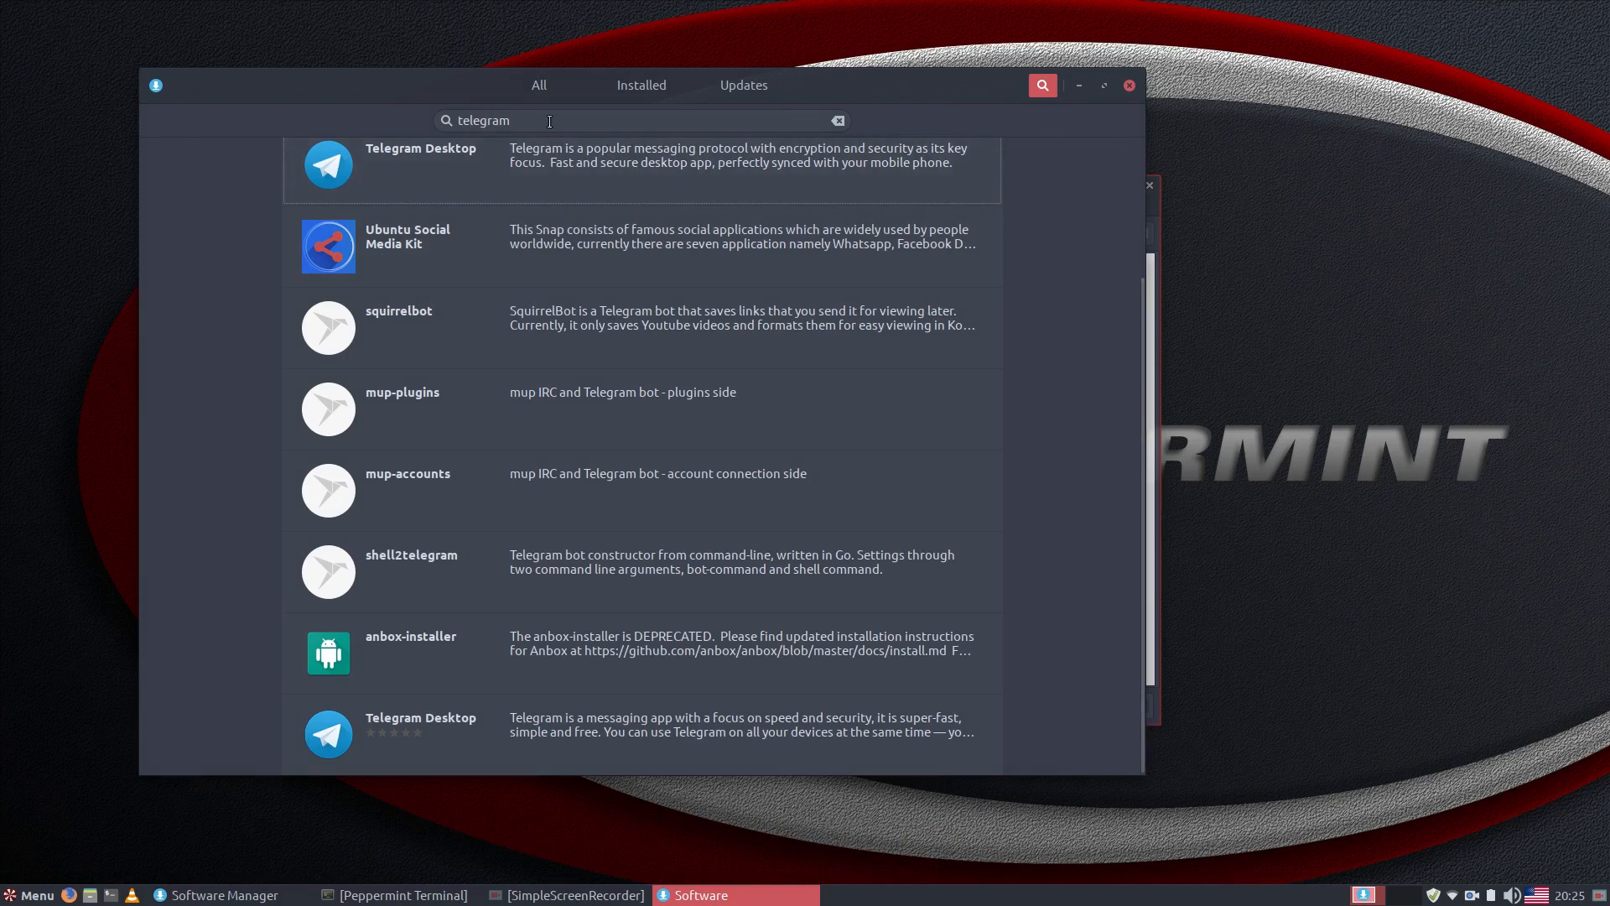
click(540, 90)
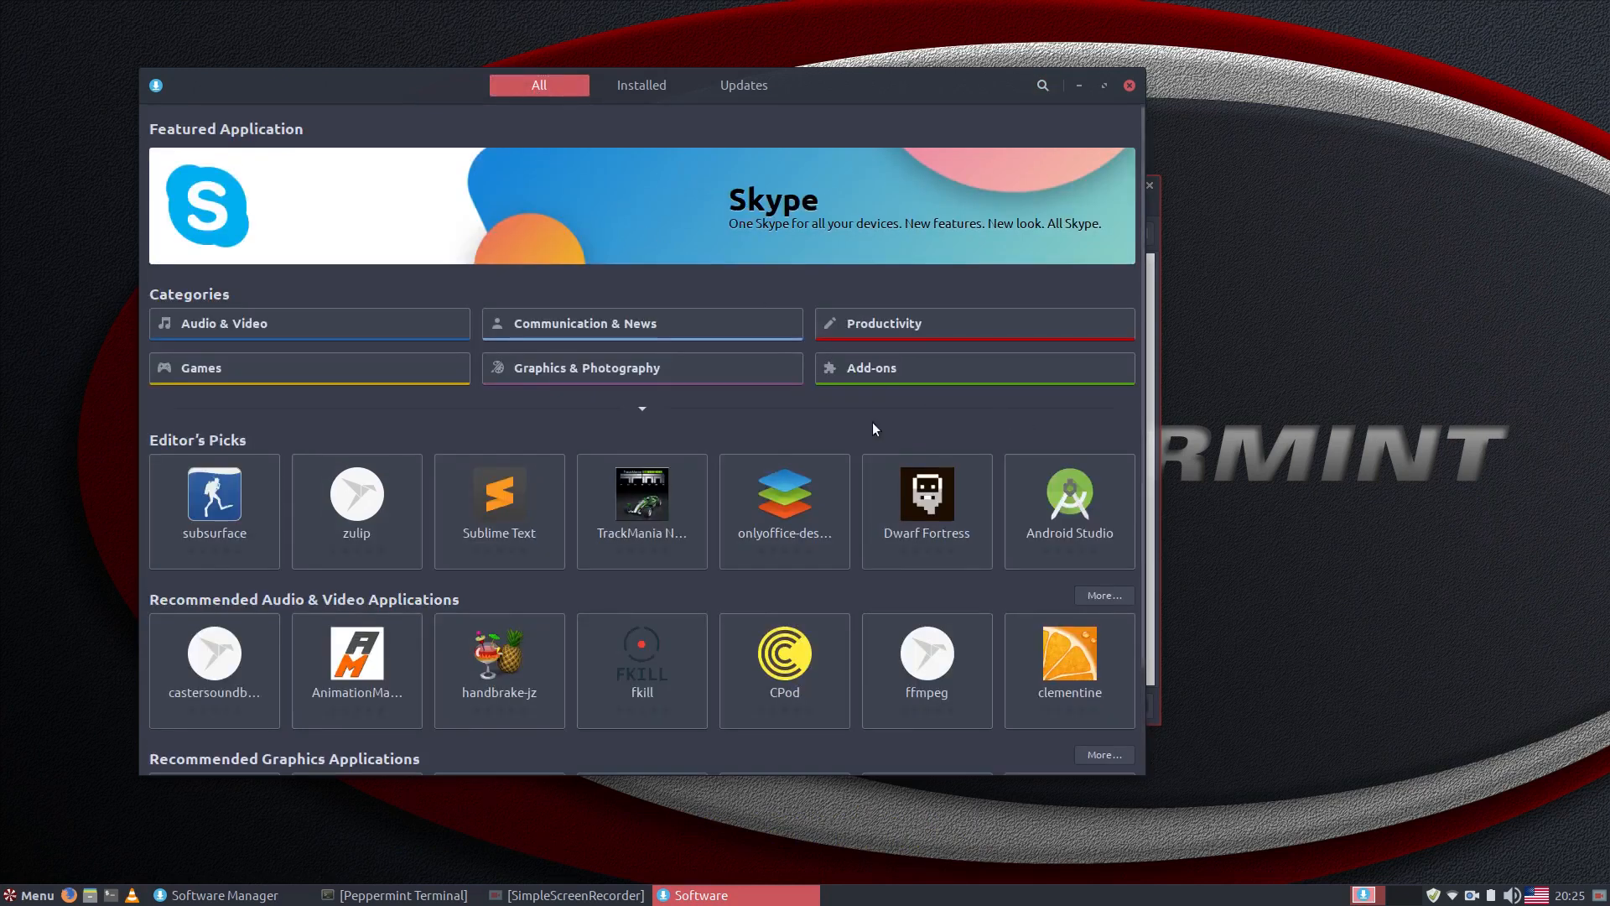
Expand all categories and review GIMP's details in Graphics & Photography
scroll(560, 447, down, 3)
scroll(560, 449, up, 3)
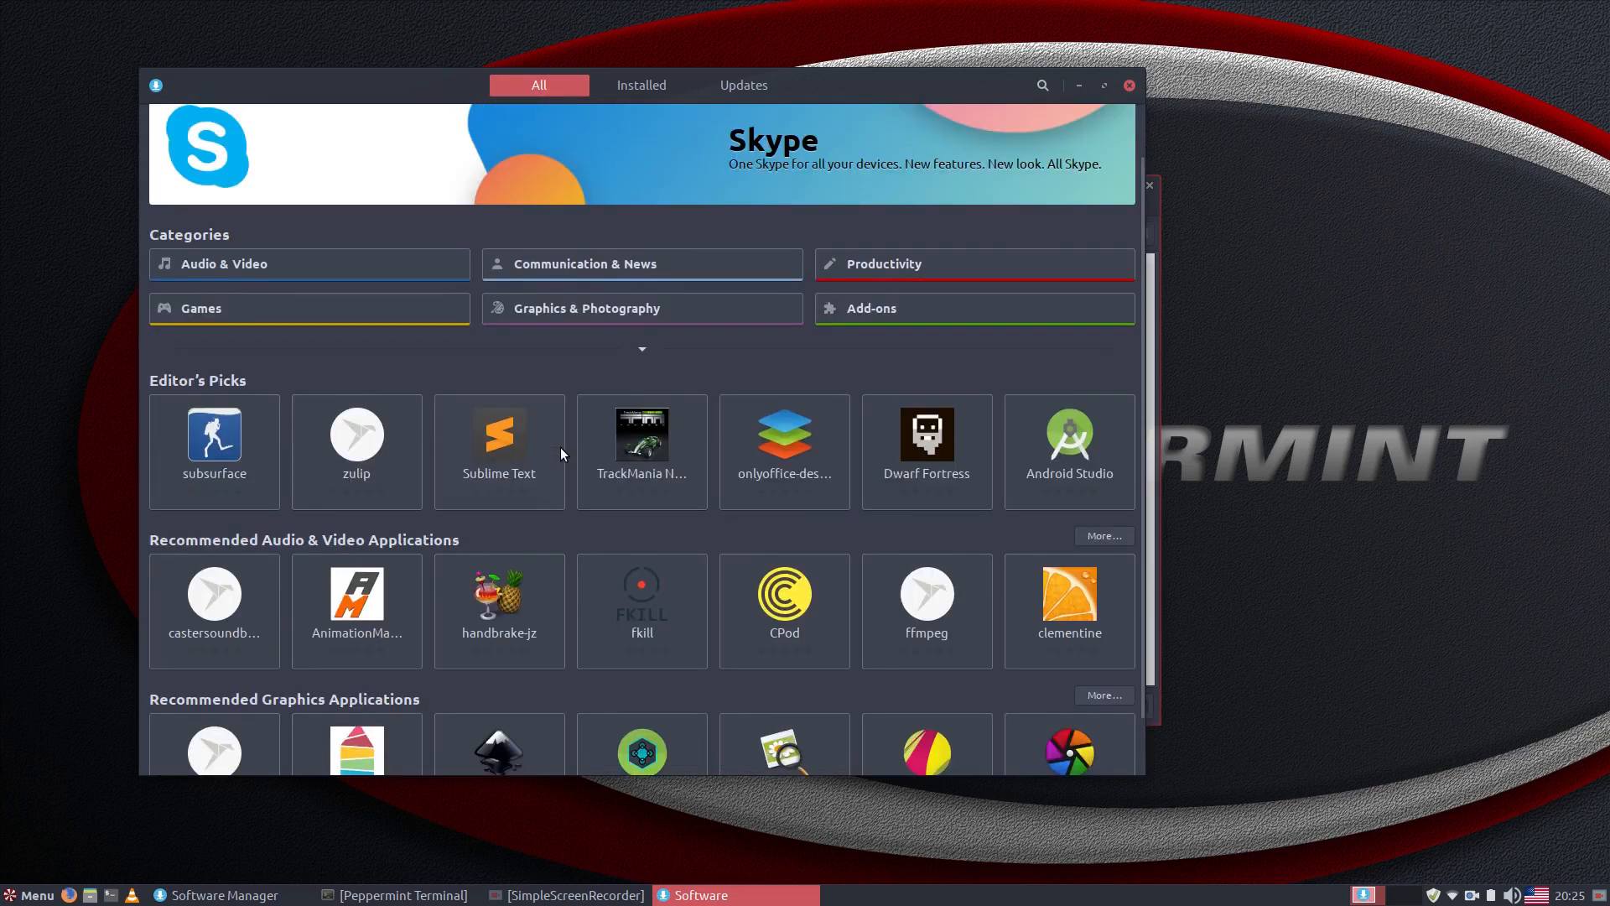
scroll(561, 454, down, 3)
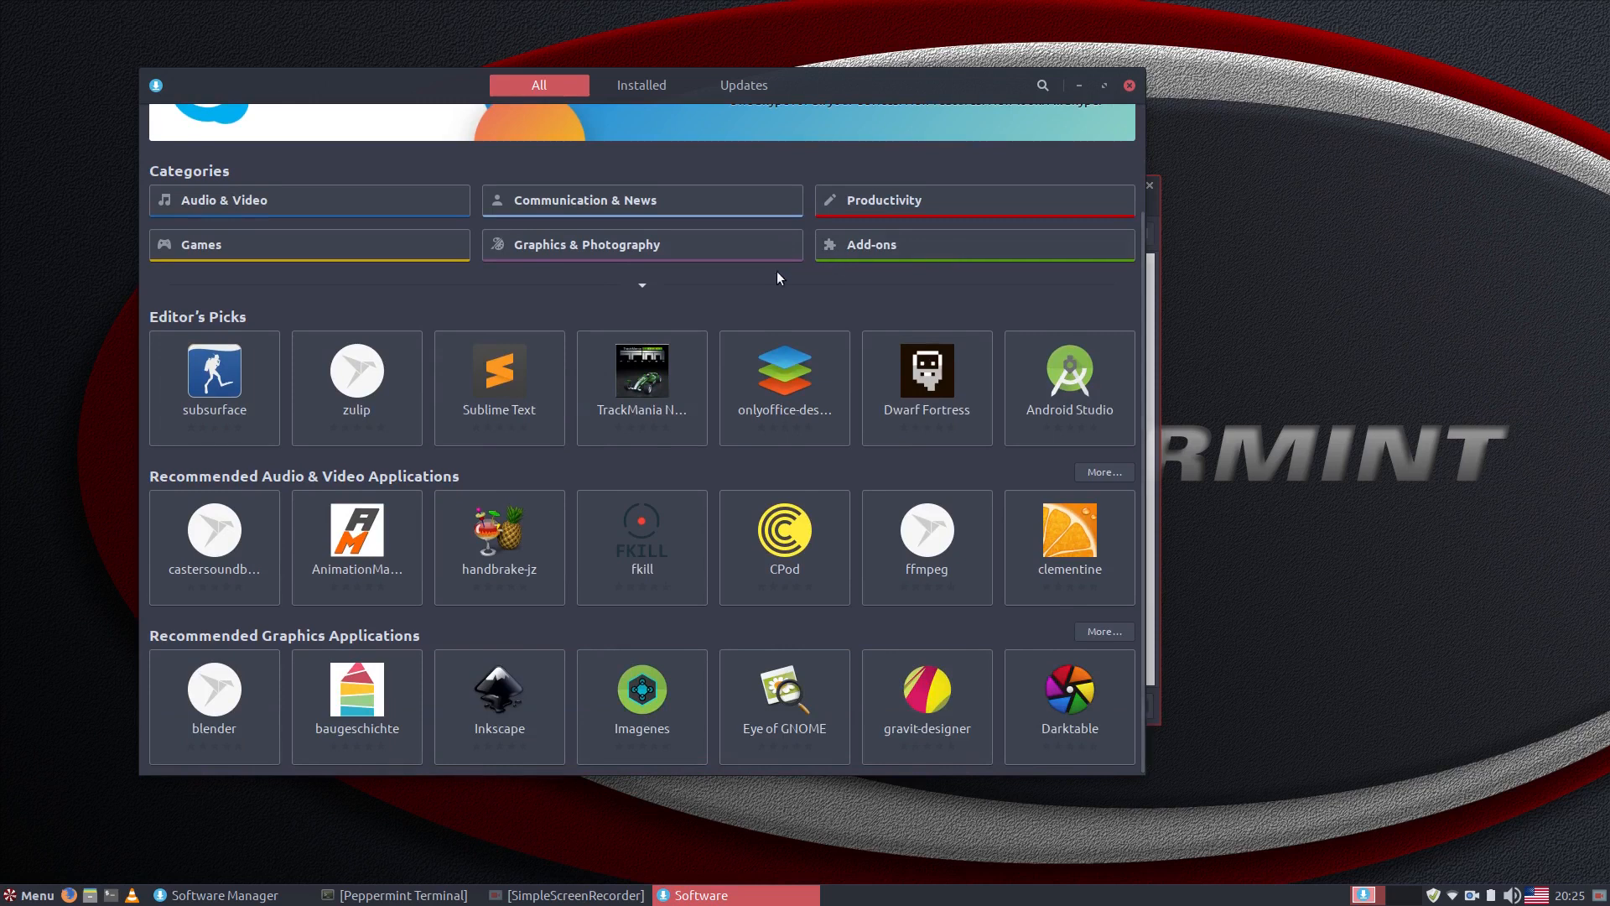
click(635, 287)
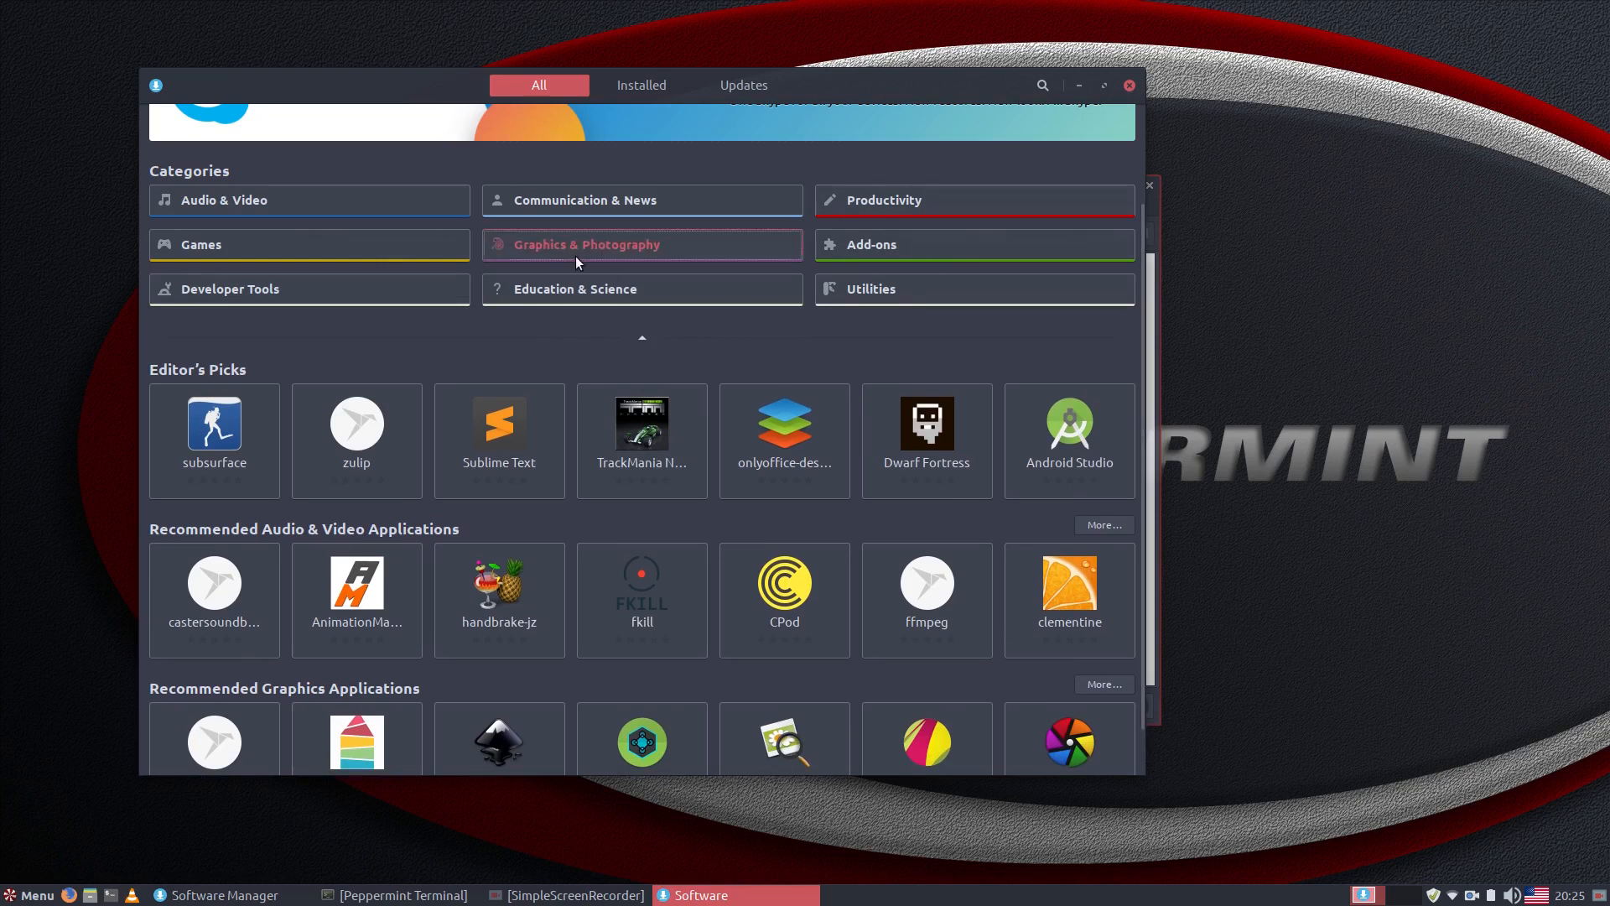
click(629, 251)
scroll(612, 394, down, 5)
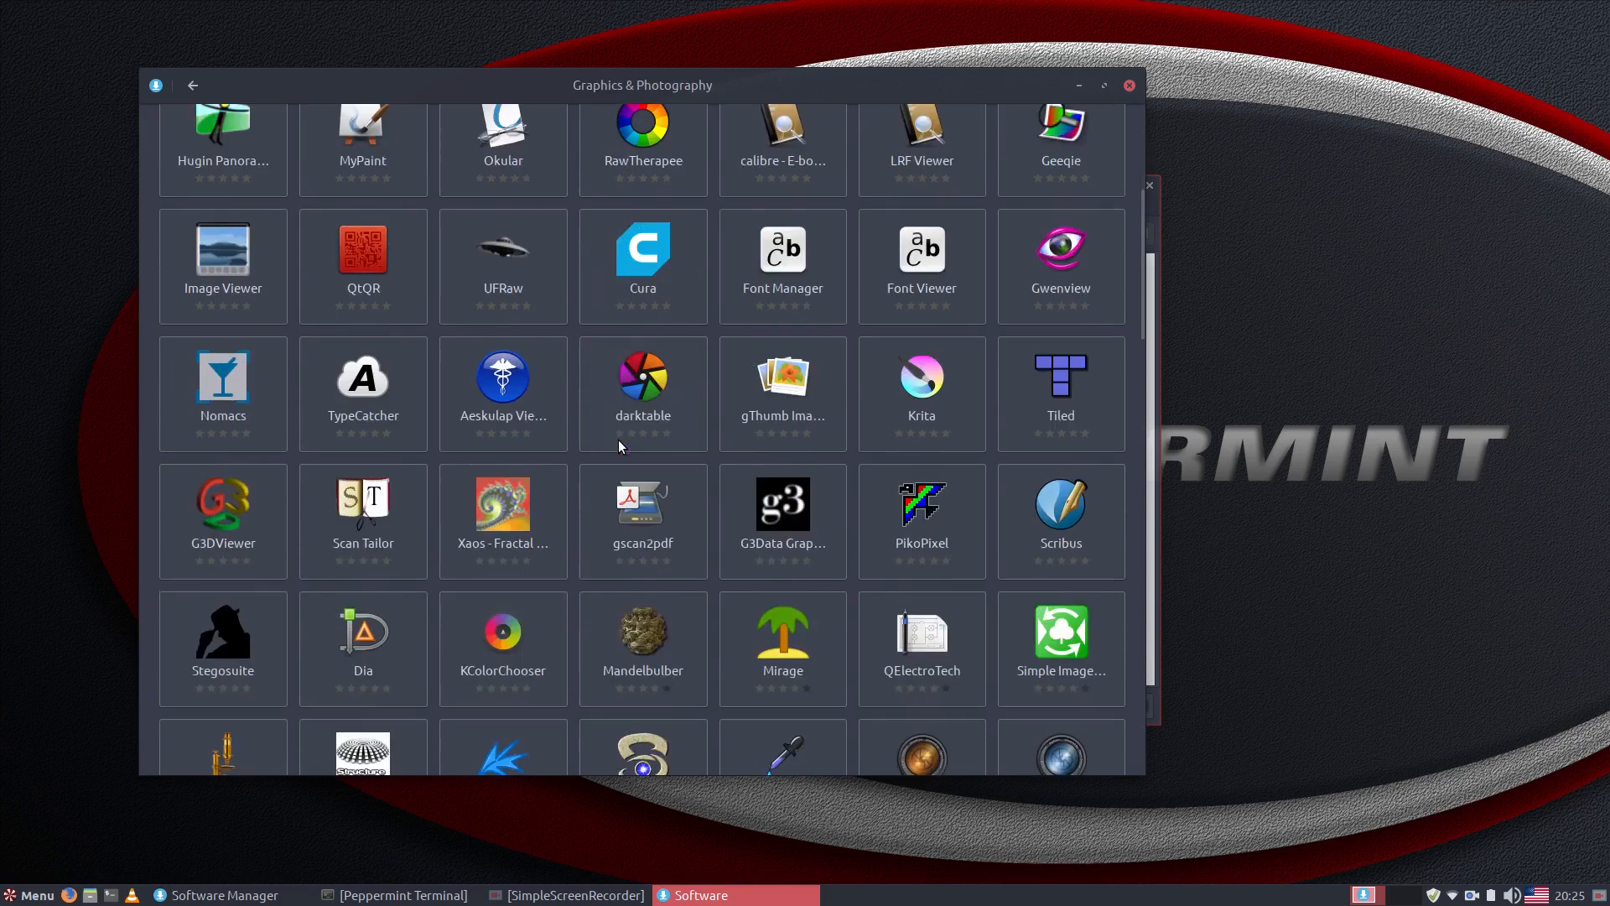
scroll(617, 439, up, 5)
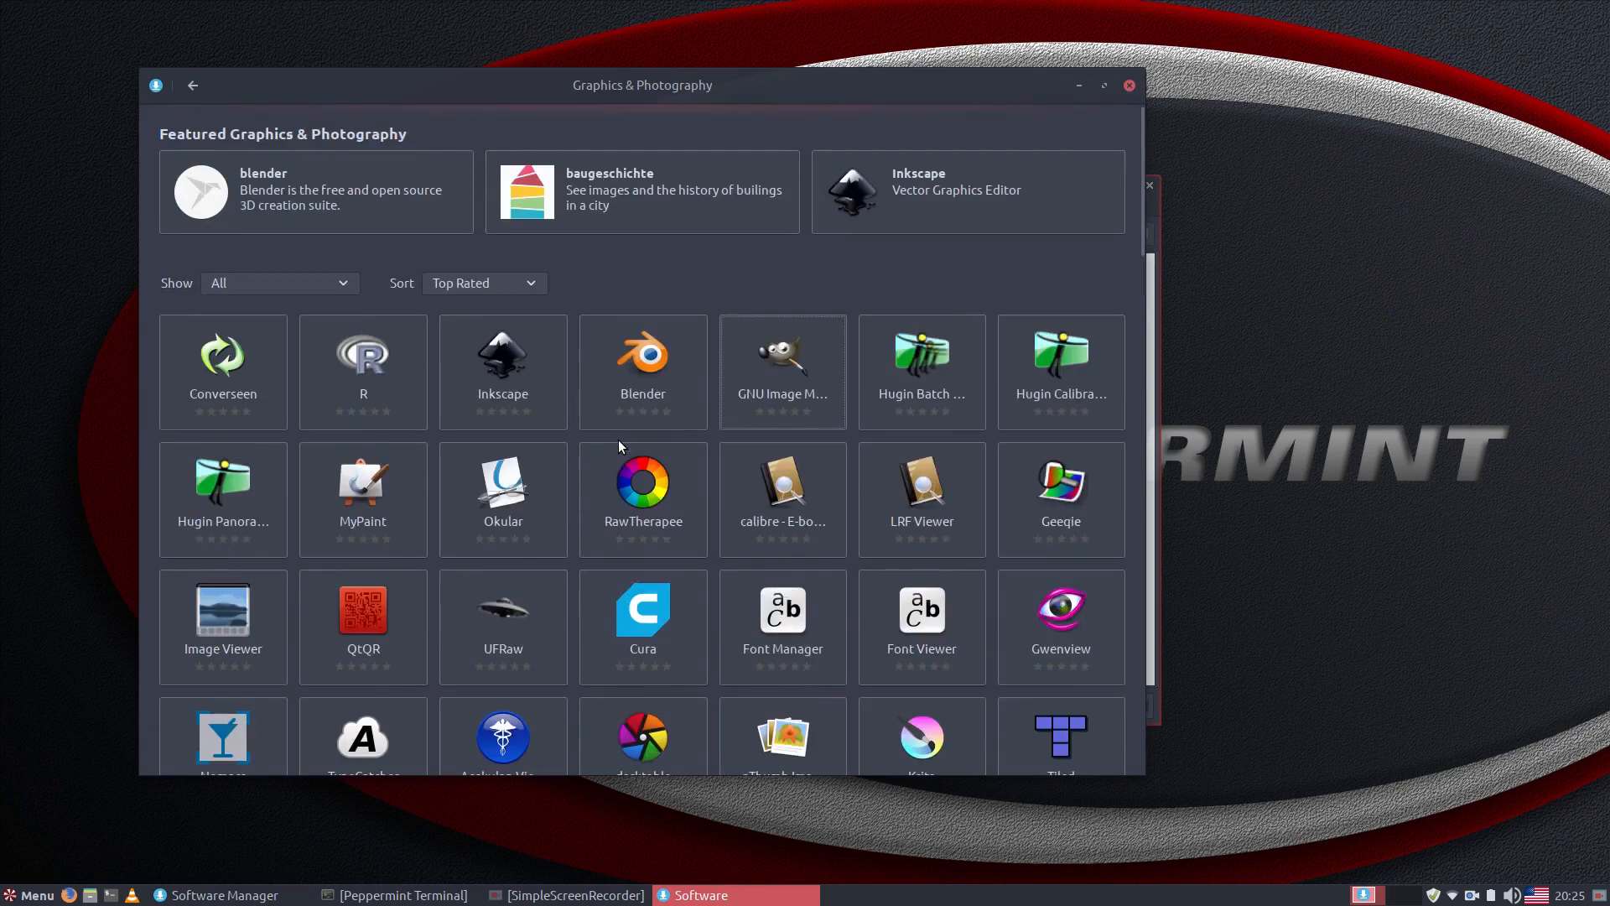
click(818, 354)
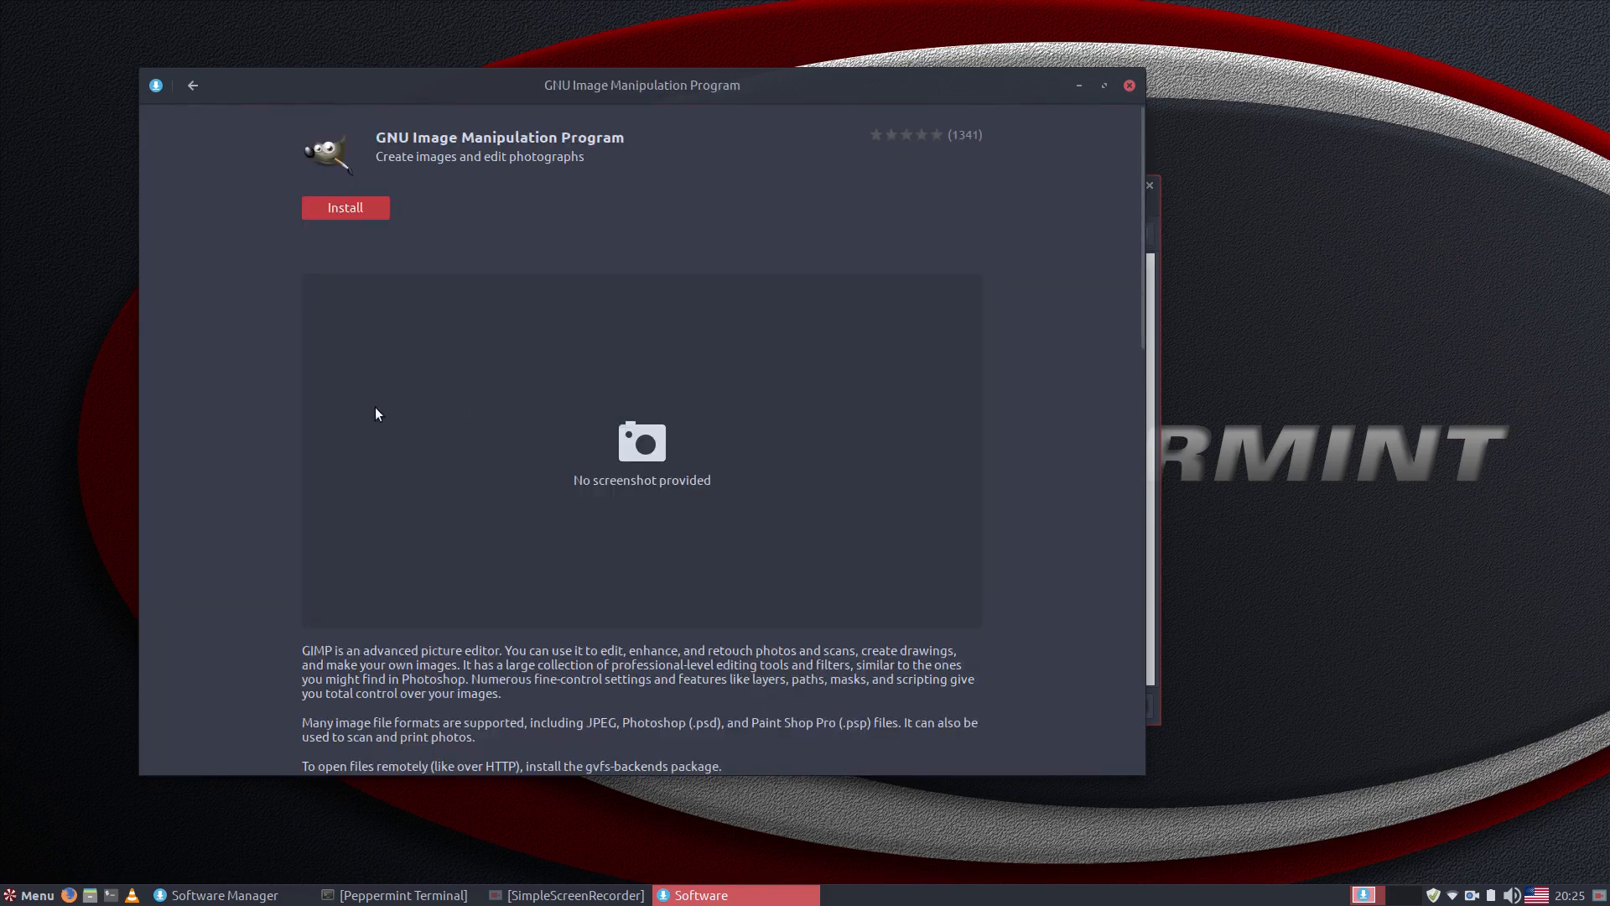
scroll(377, 411, down, 5)
scroll(379, 414, down, 1)
scroll(379, 415, up, 7)
click(194, 86)
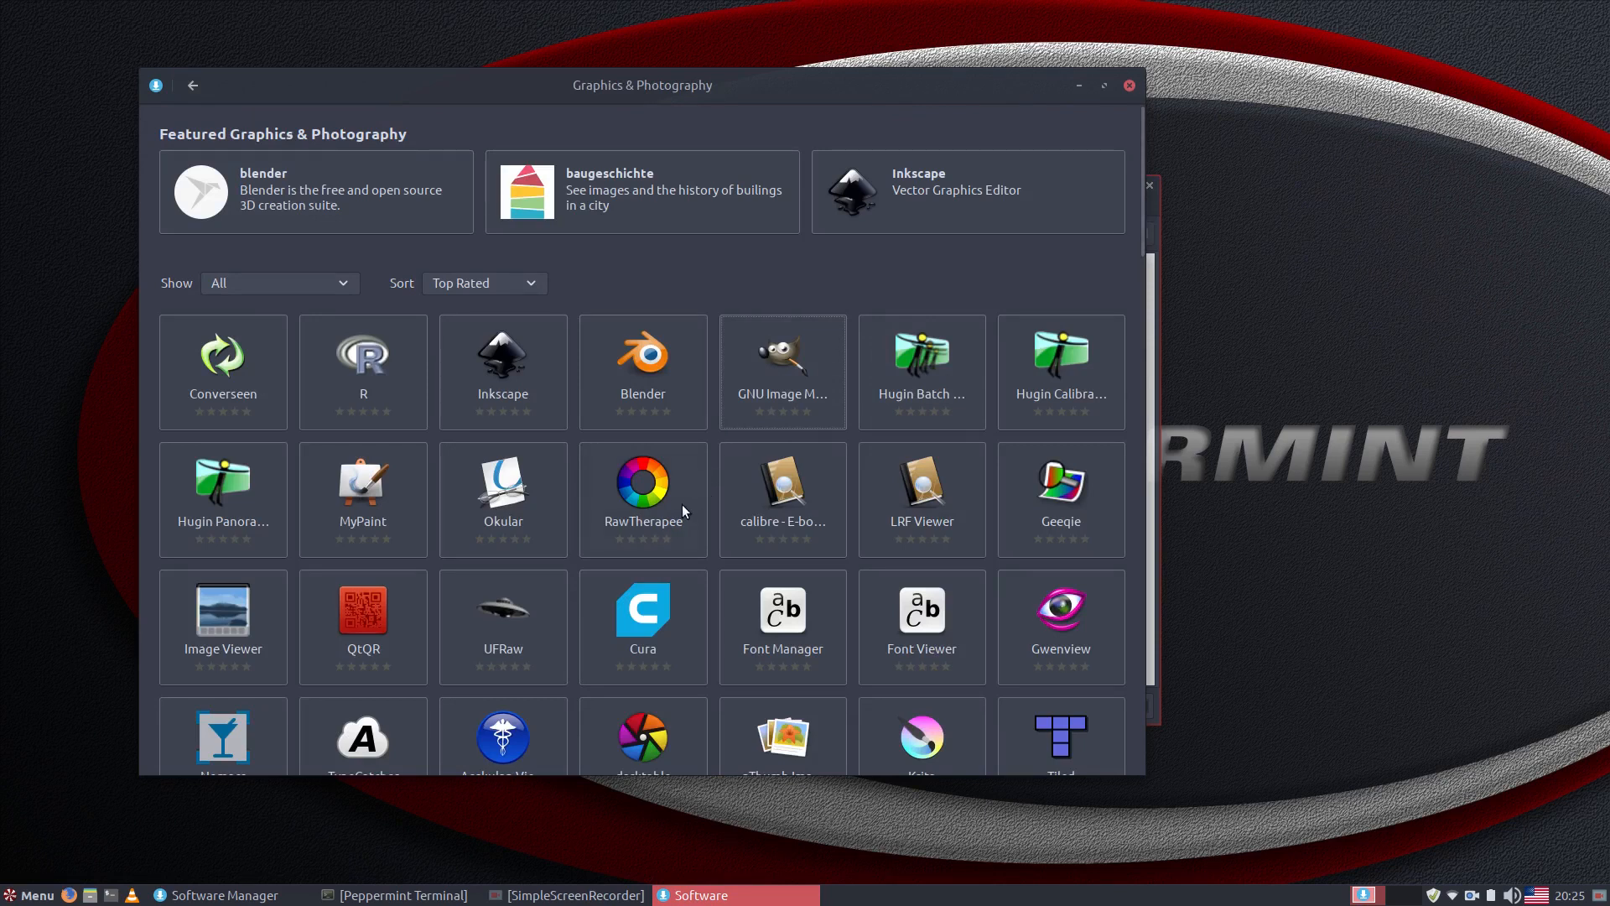
Return to the main page and check Updates, which reports everything up to date
scroll(682, 505, down, 6)
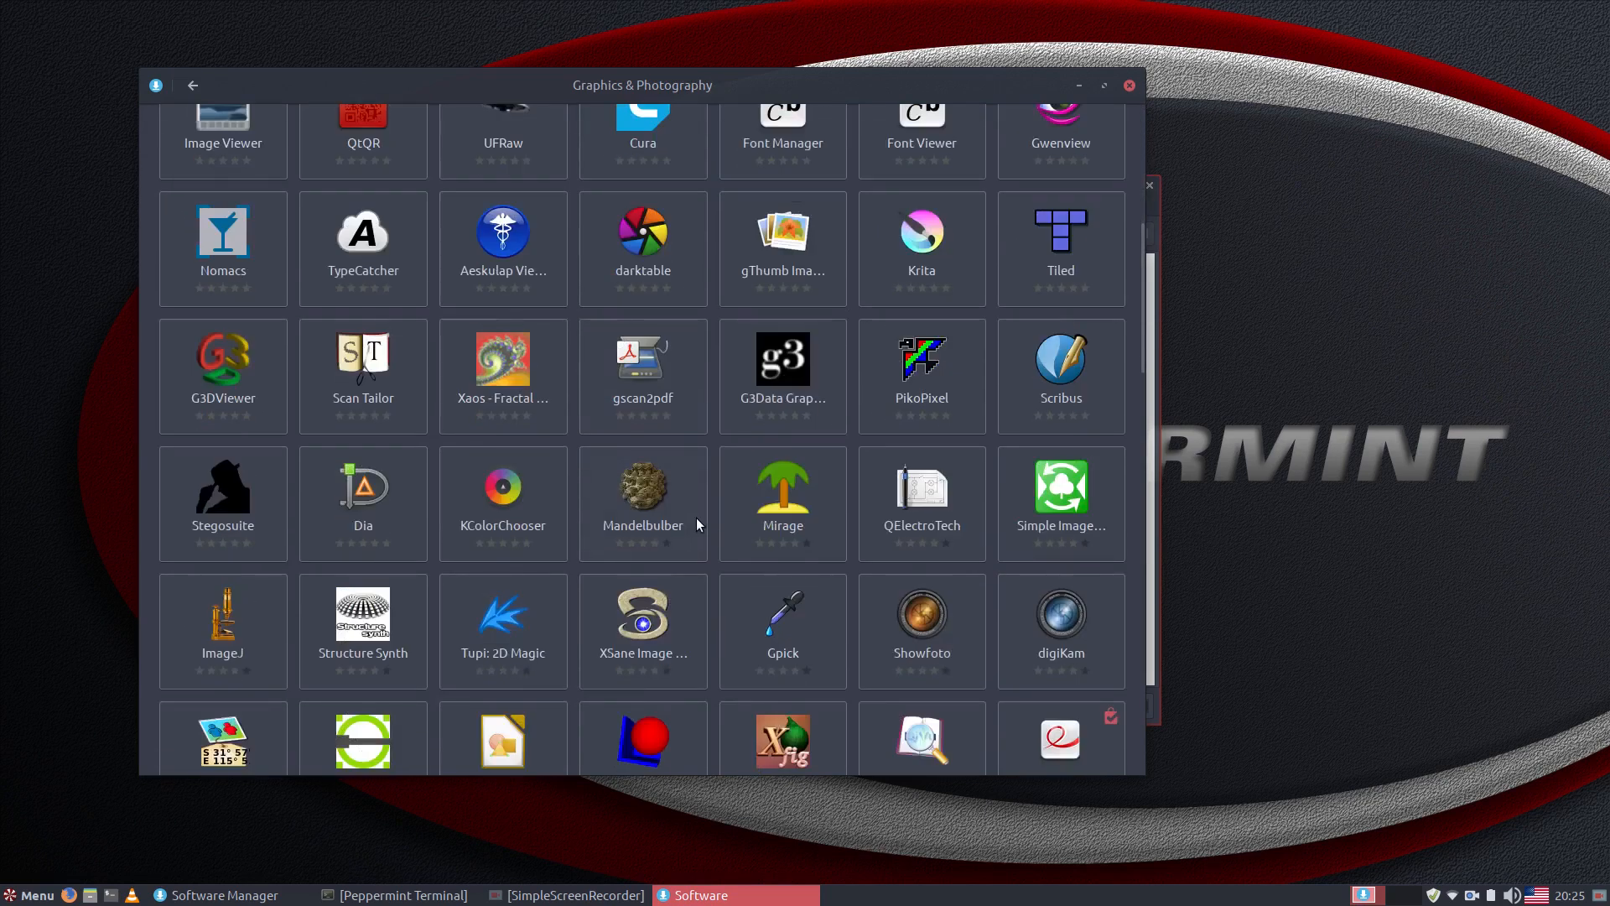
scroll(696, 516, down, 7)
scroll(676, 490, down, 4)
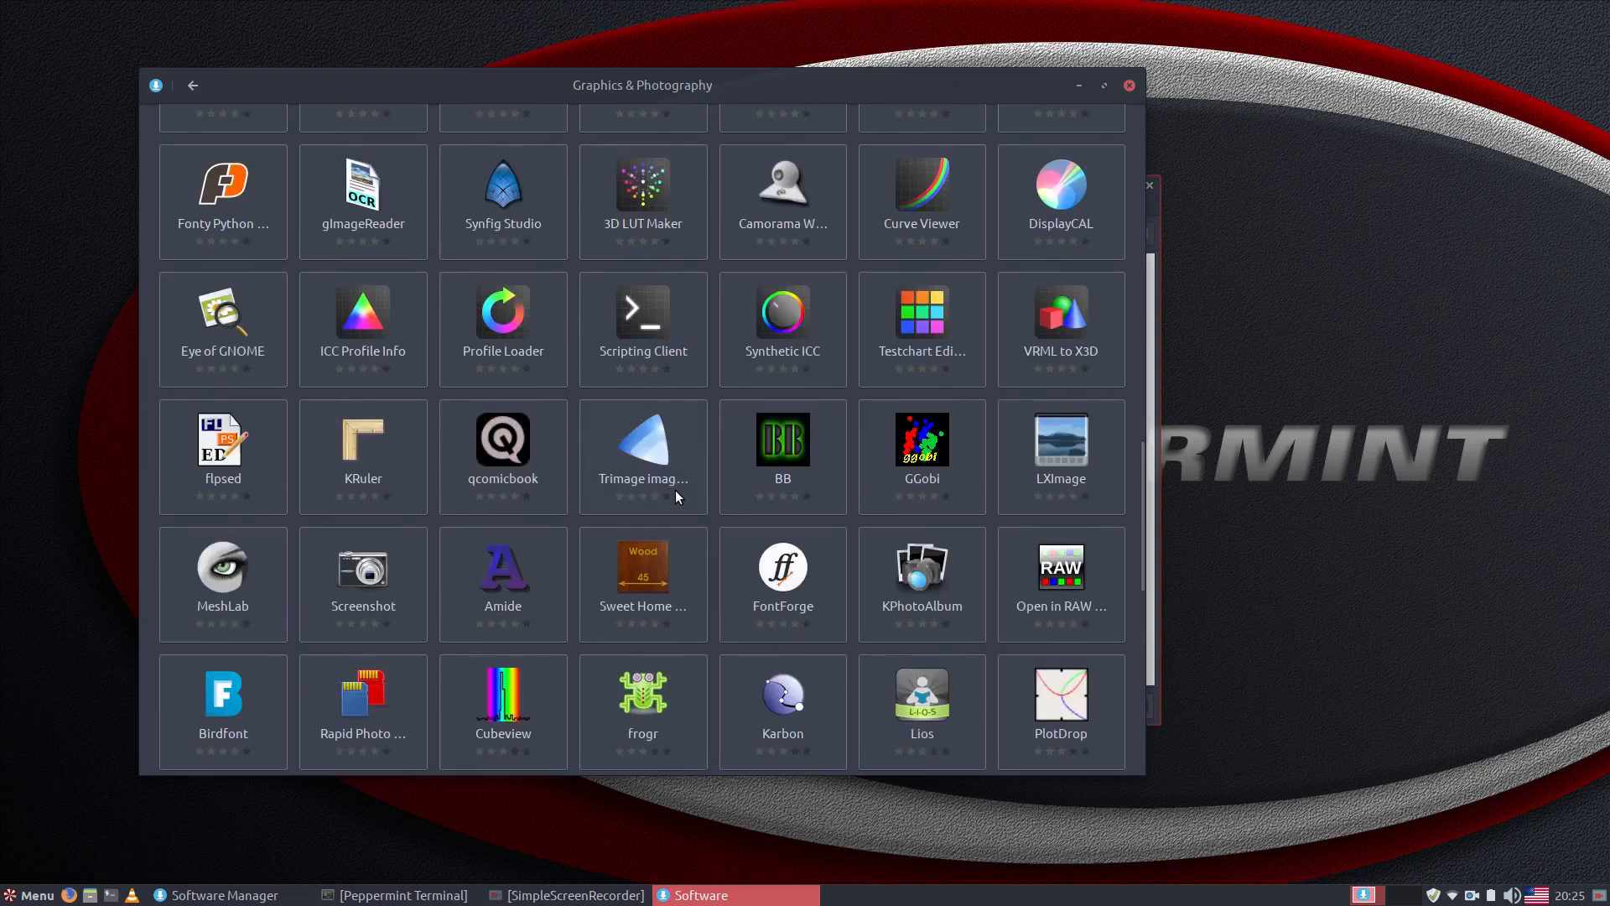
scroll(676, 490, down, 8)
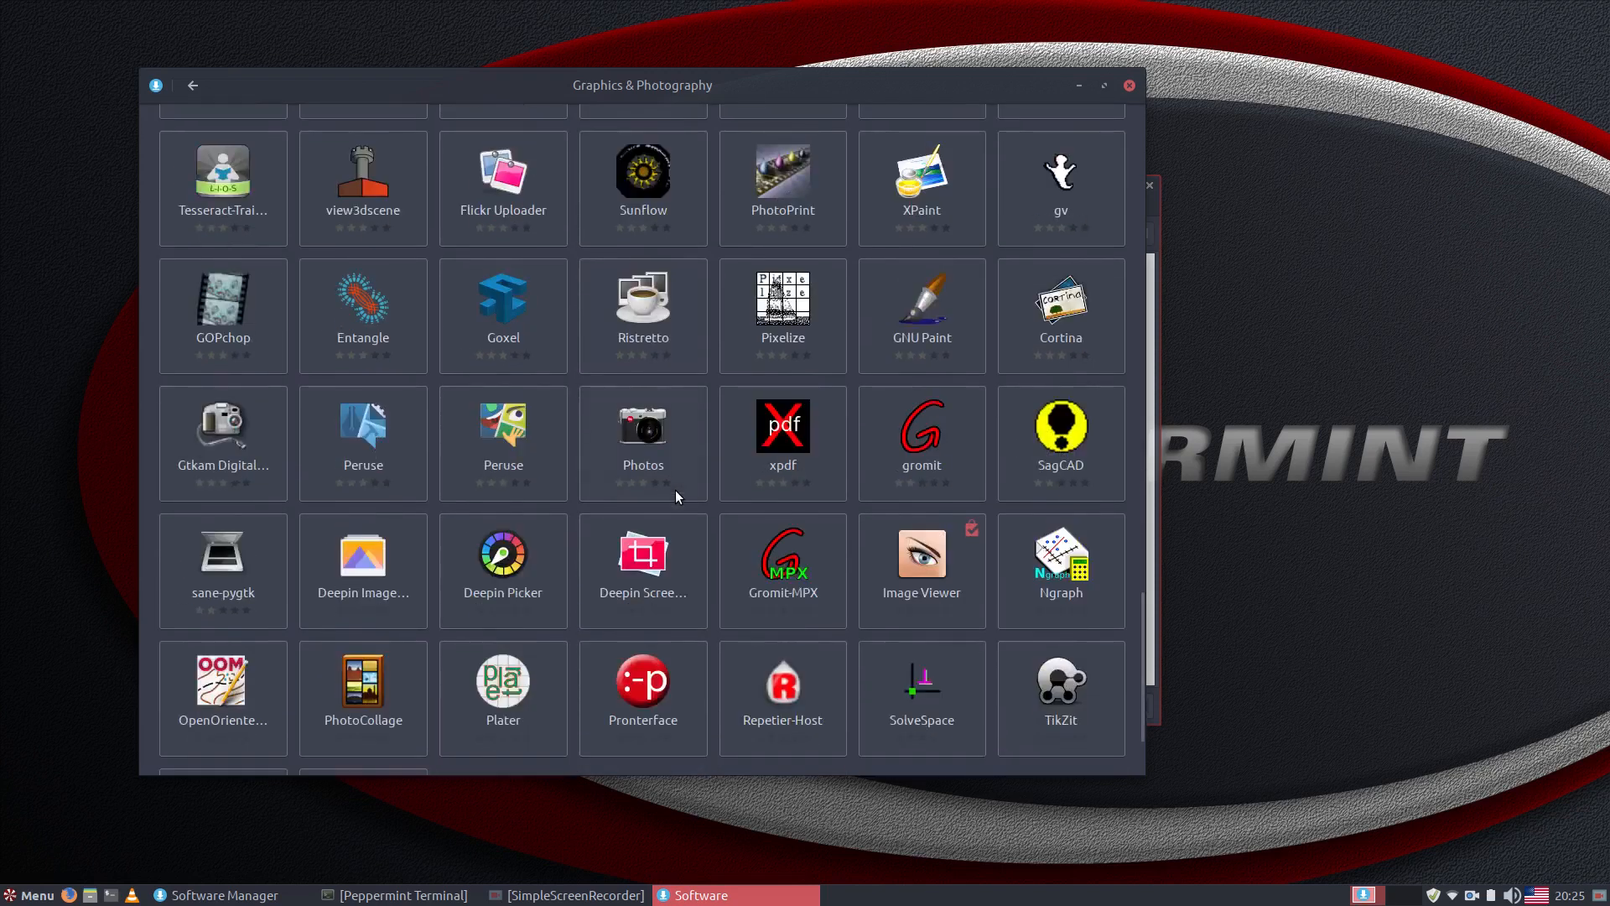
scroll(676, 490, up, 12)
scroll(676, 490, up, 8)
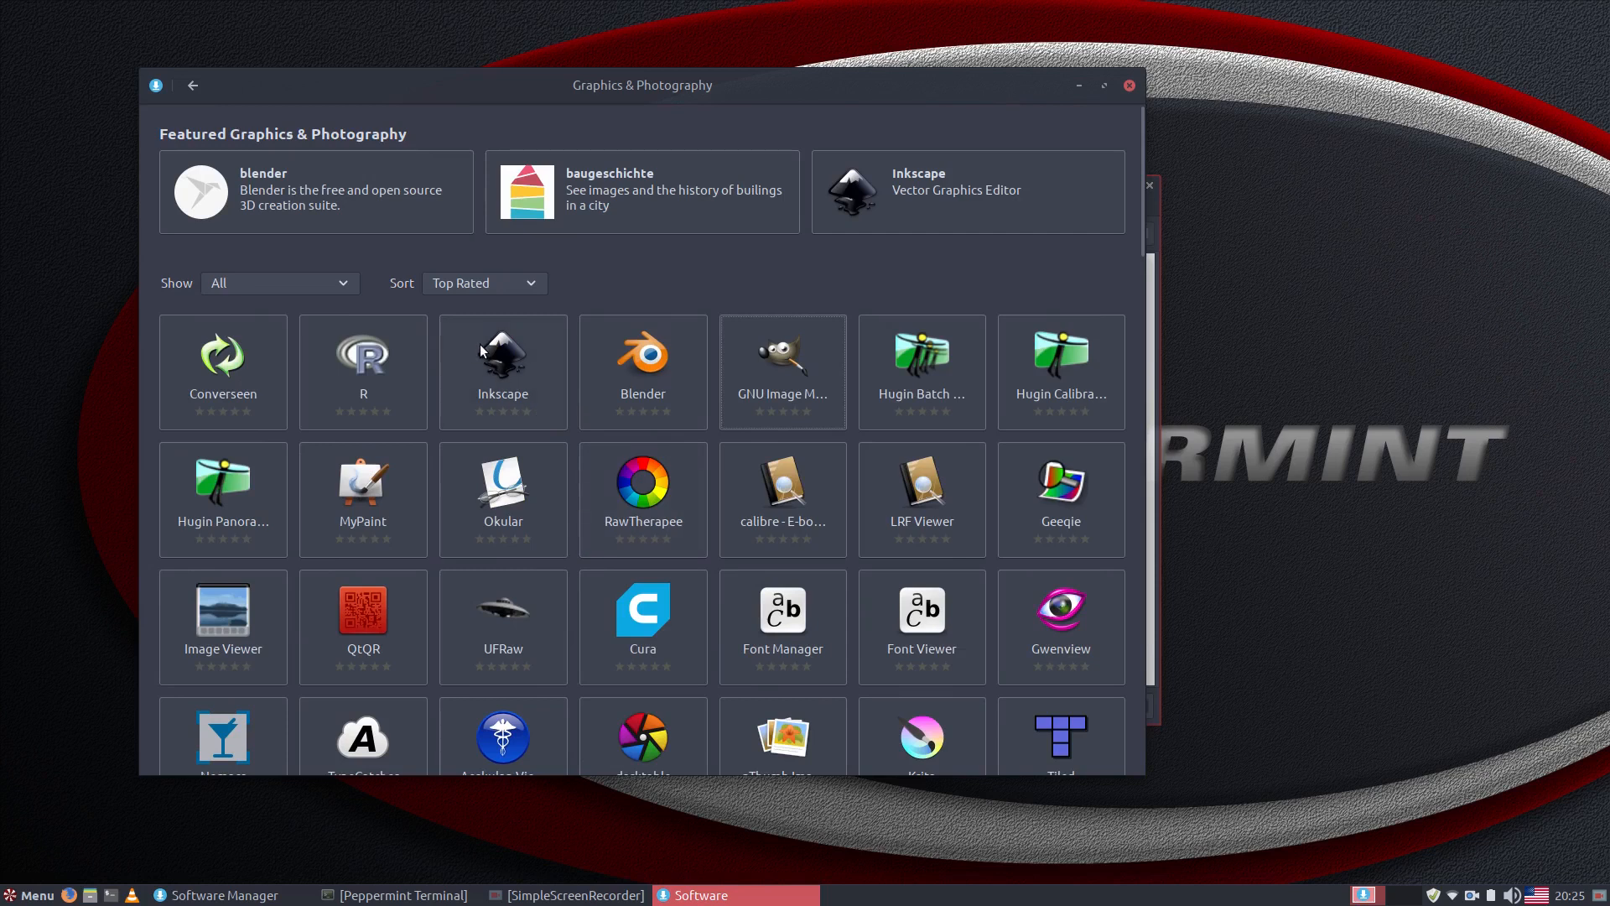
click(191, 86)
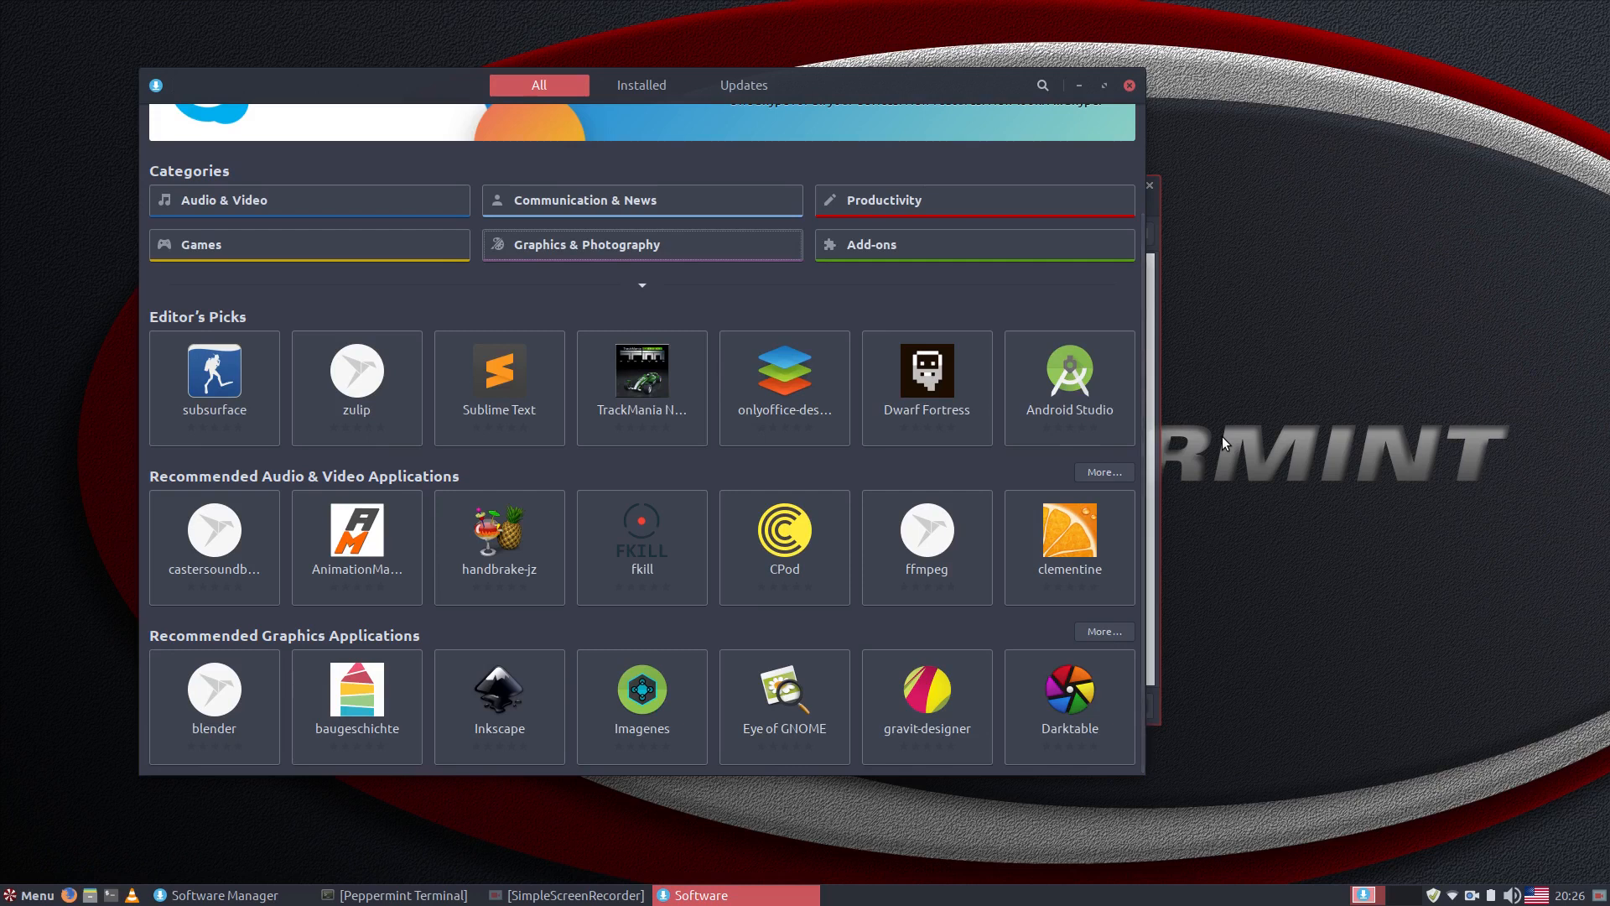
click(725, 94)
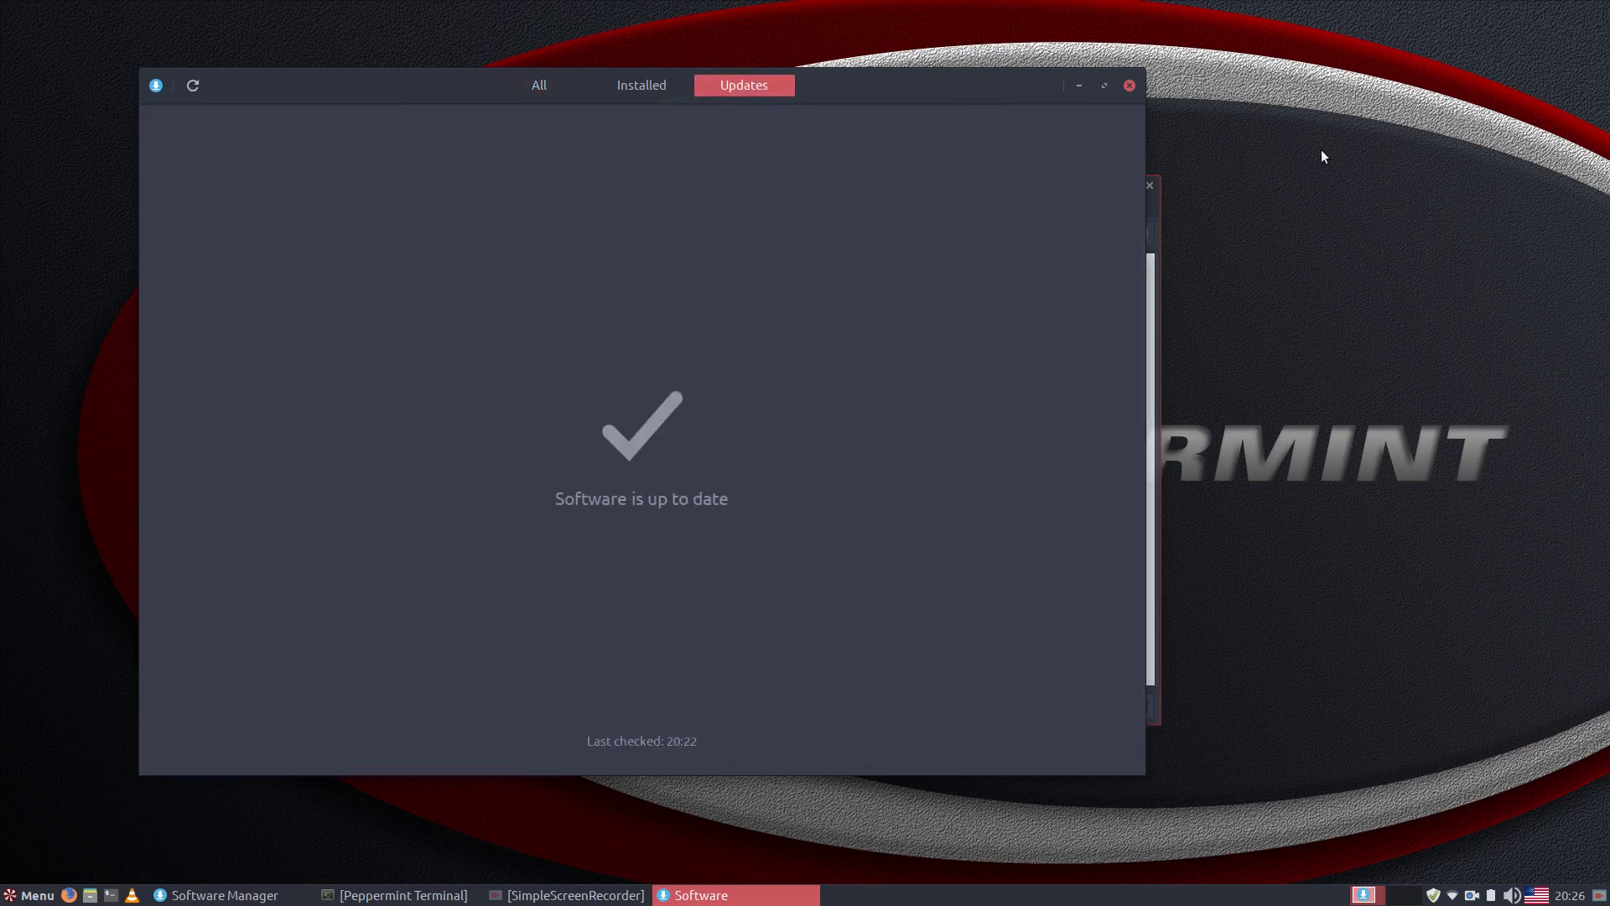
Close Software, search Software Manager for 'gimp', and review the uninstalled gimp 2.8.22-1 package details
click(1133, 85)
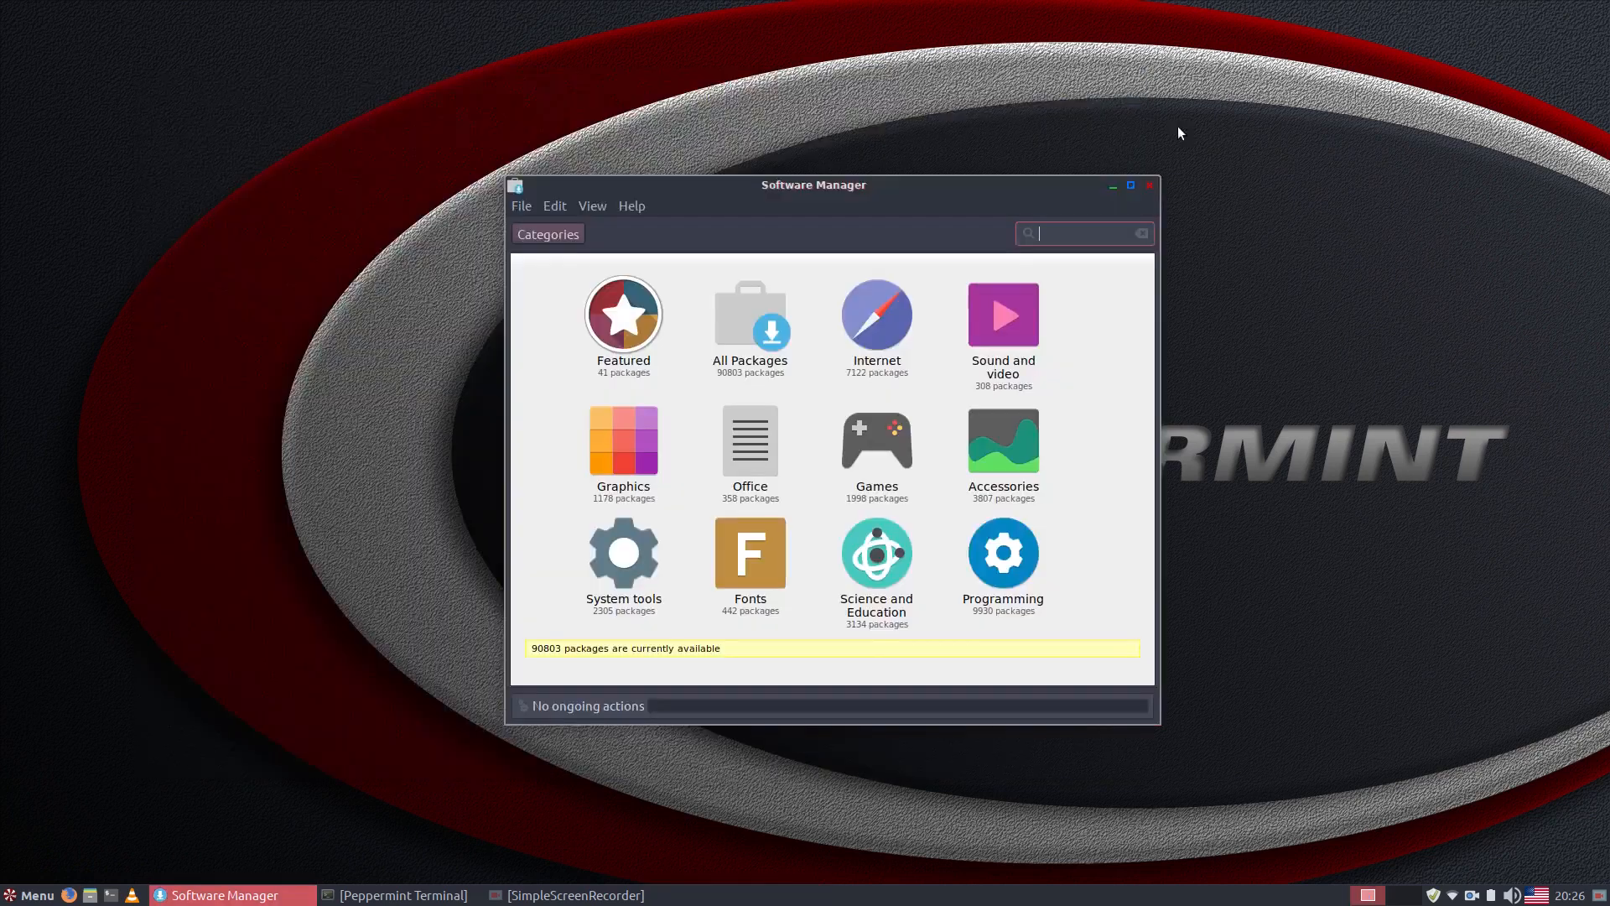
drag(954, 198, 787, 156)
text(gimp)
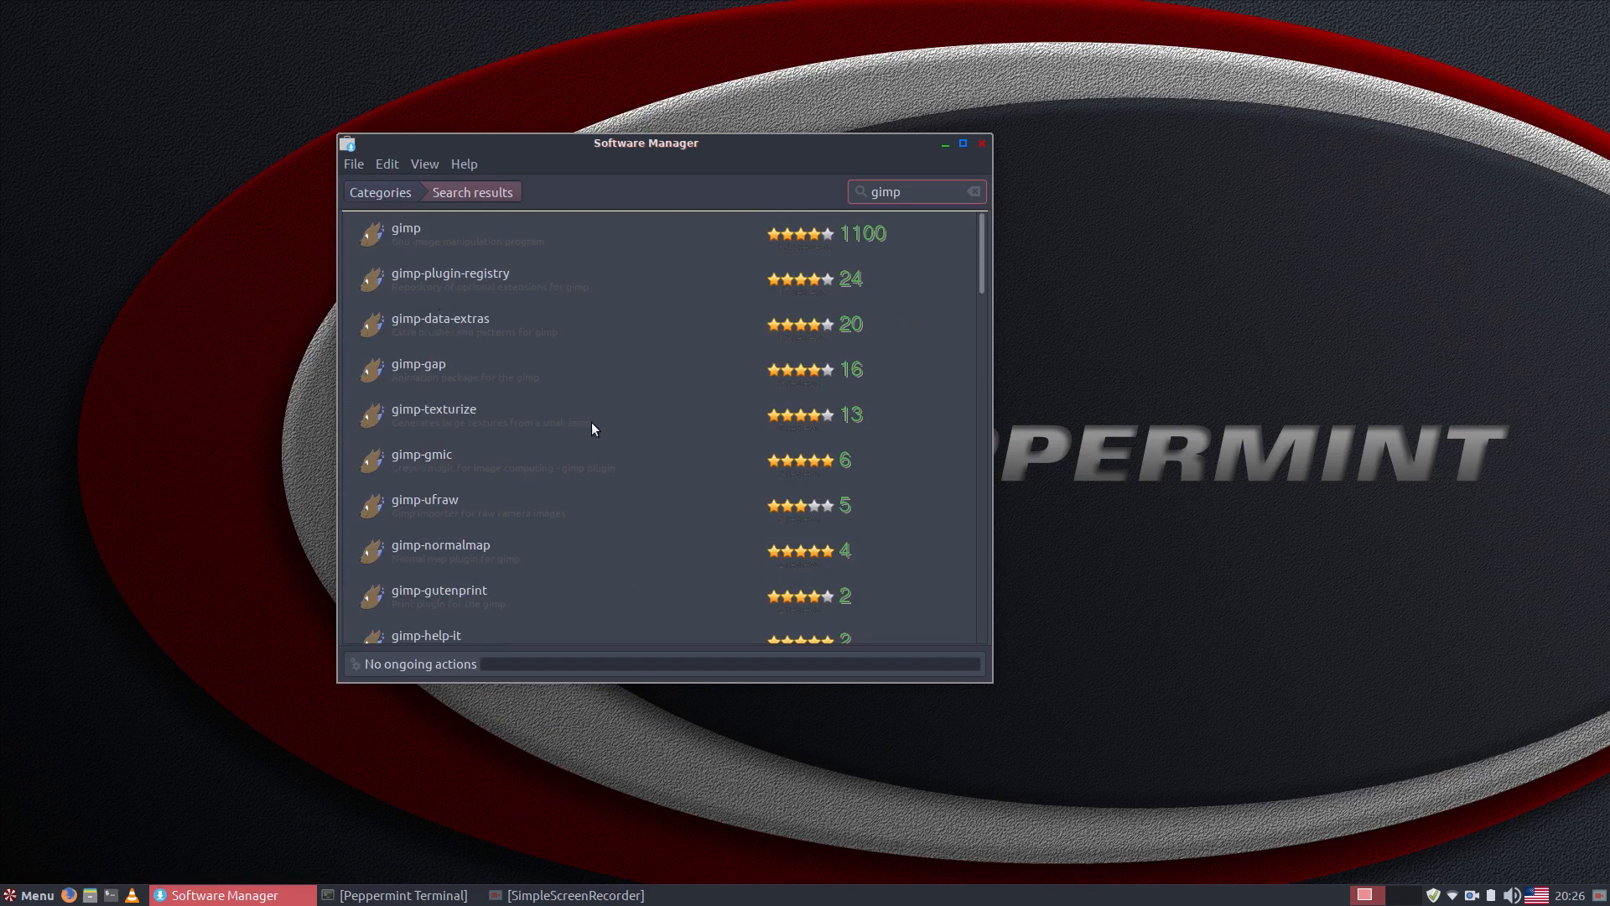
click(434, 242)
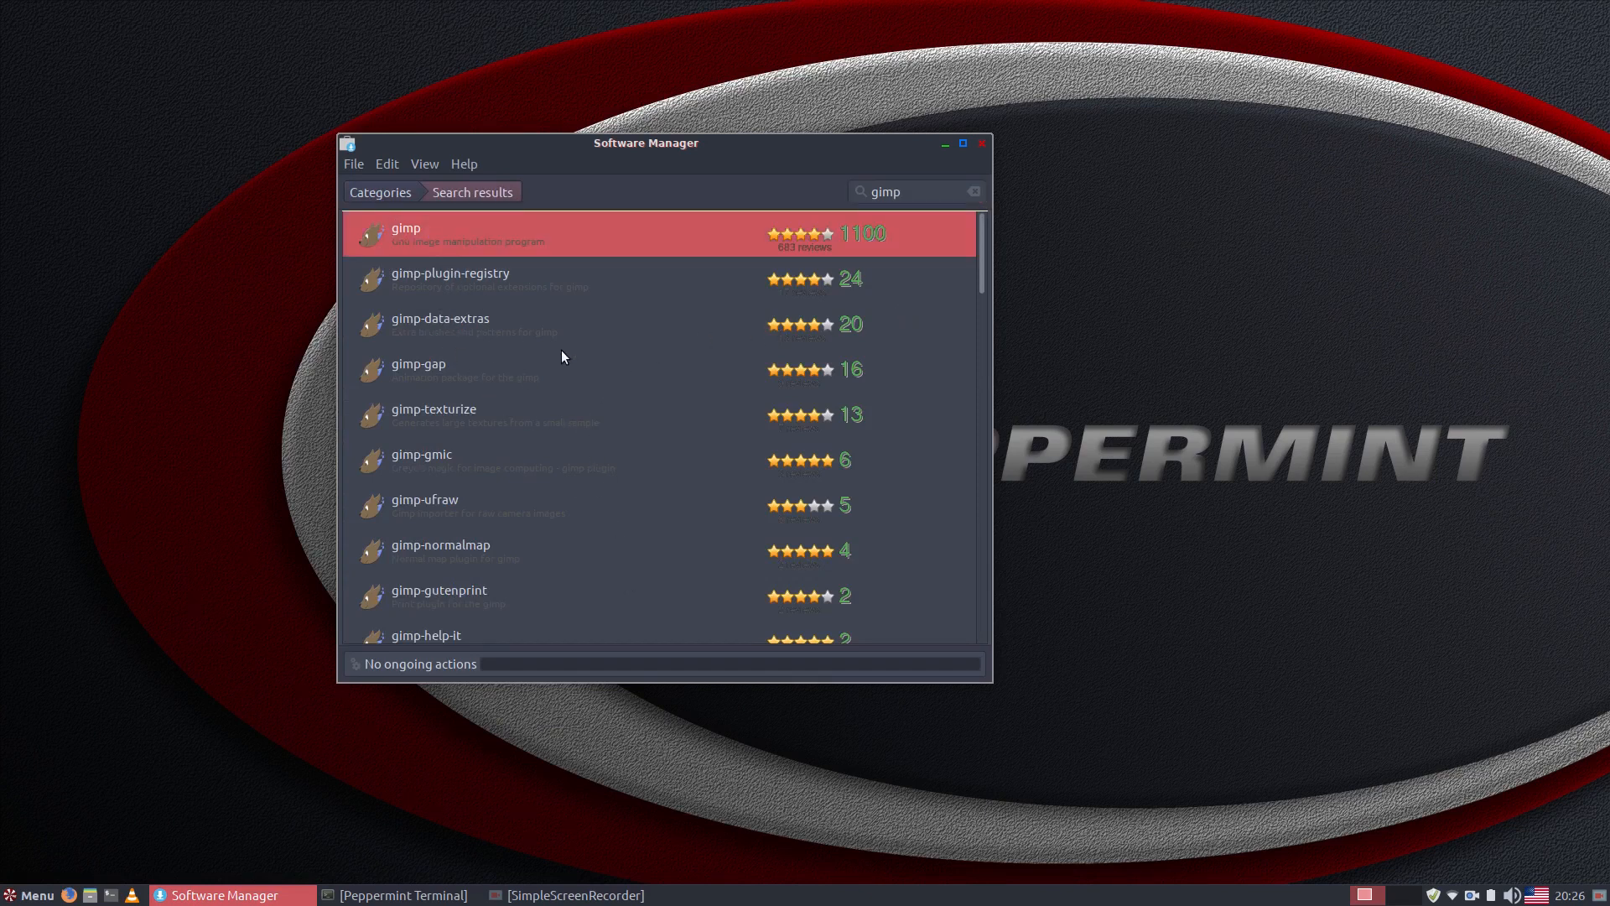
double_click(451, 240)
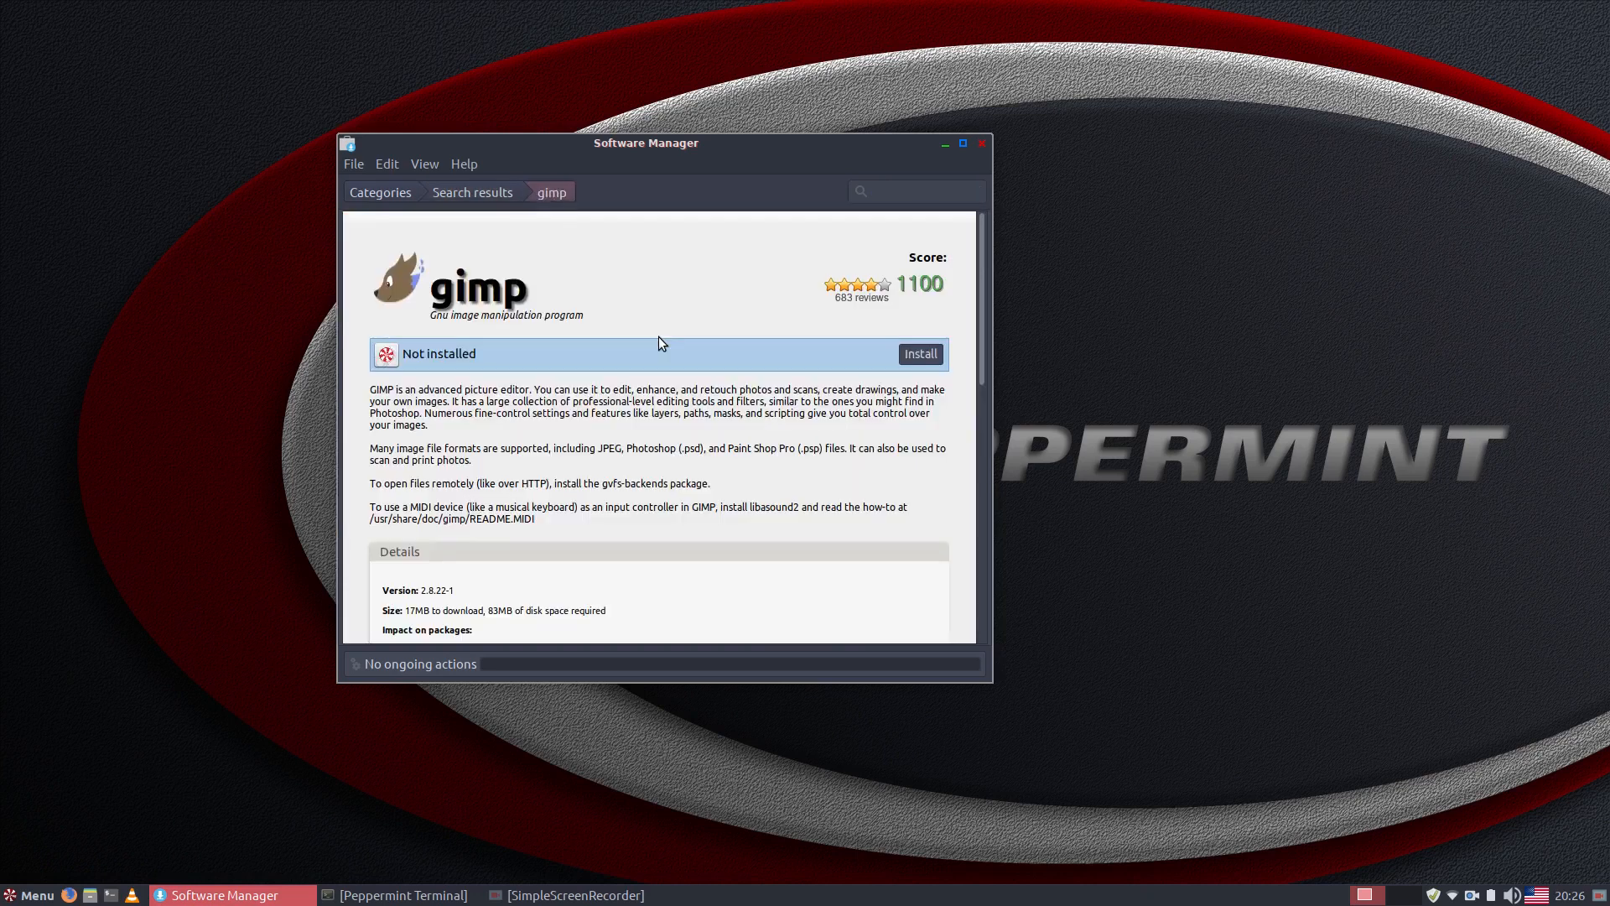
scroll(540, 351, down, 5)
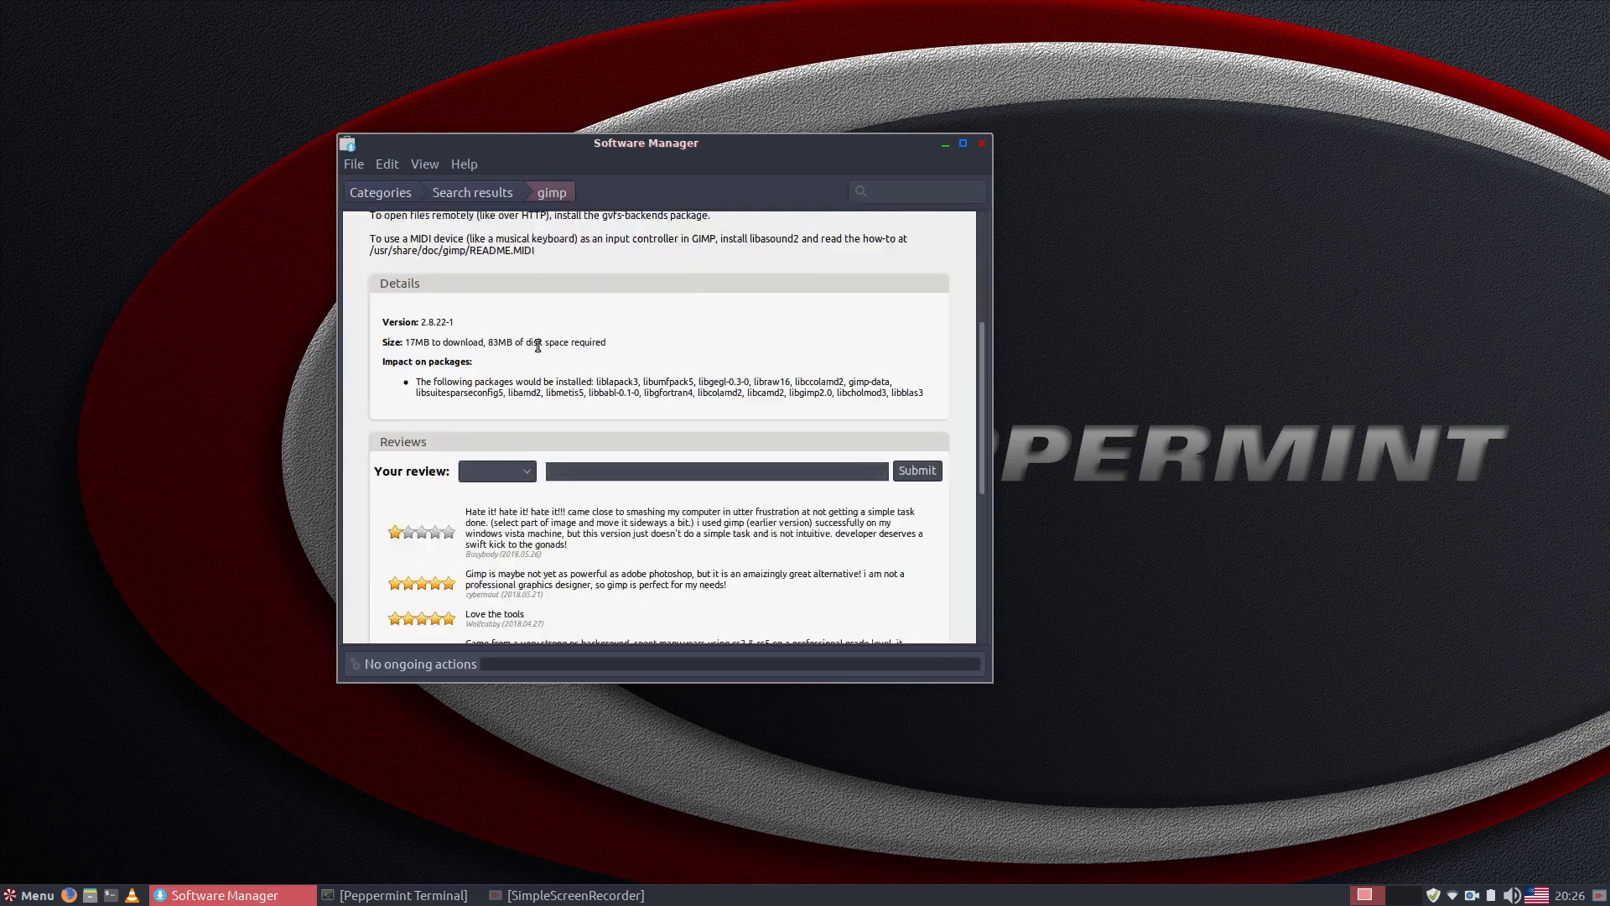
scroll(540, 351, up, 2)
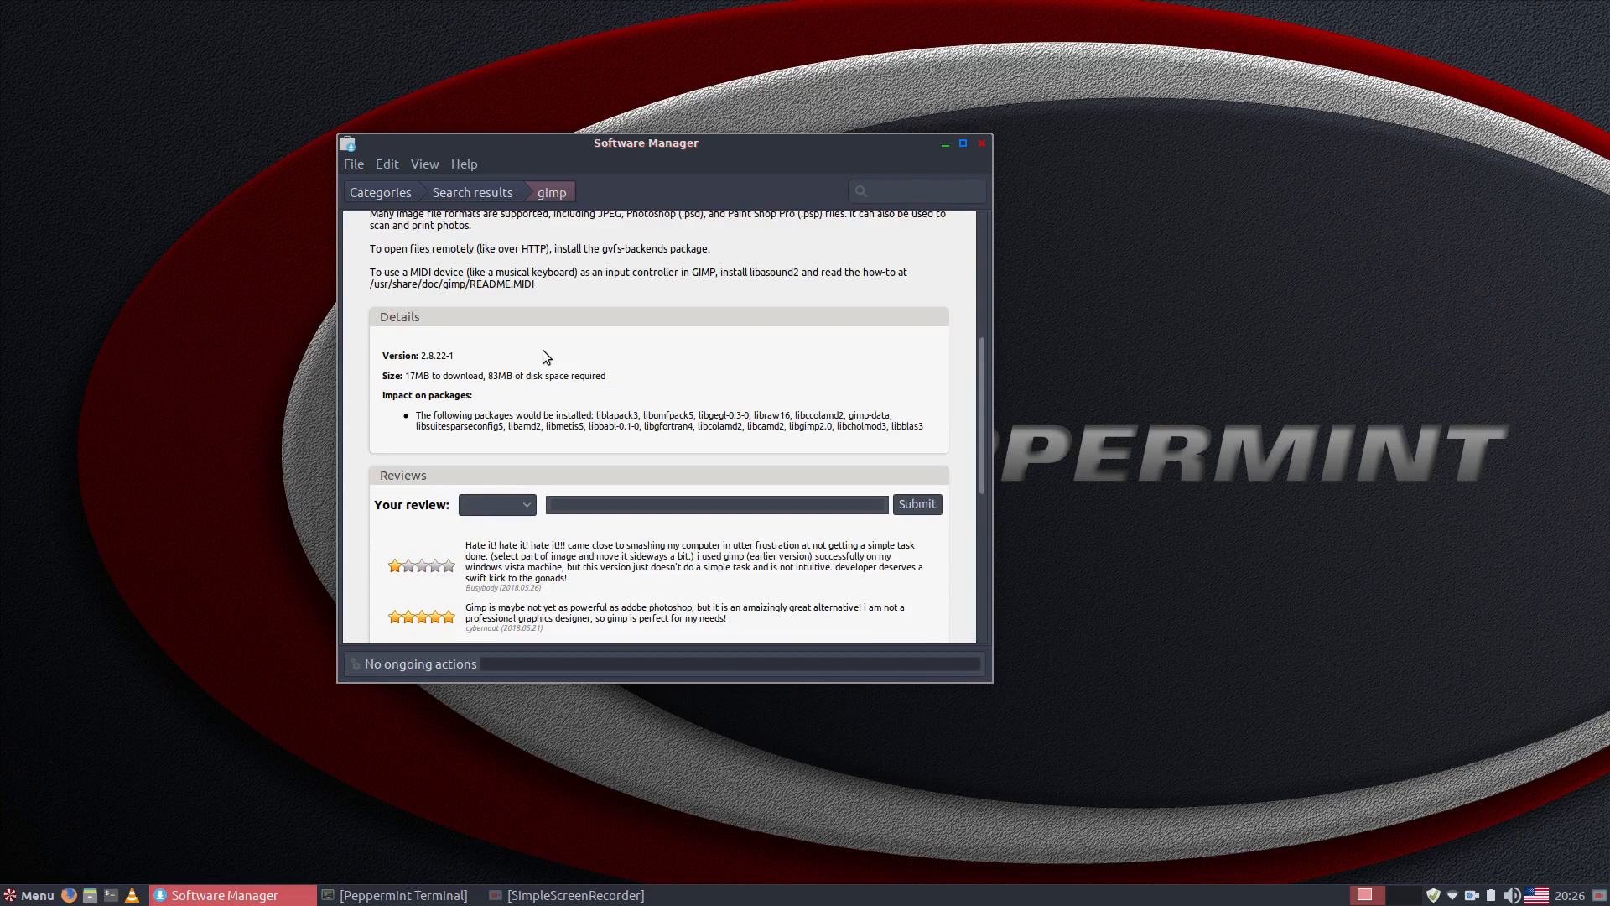
scroll(542, 350, up, 1)
scroll(541, 349, down, 3)
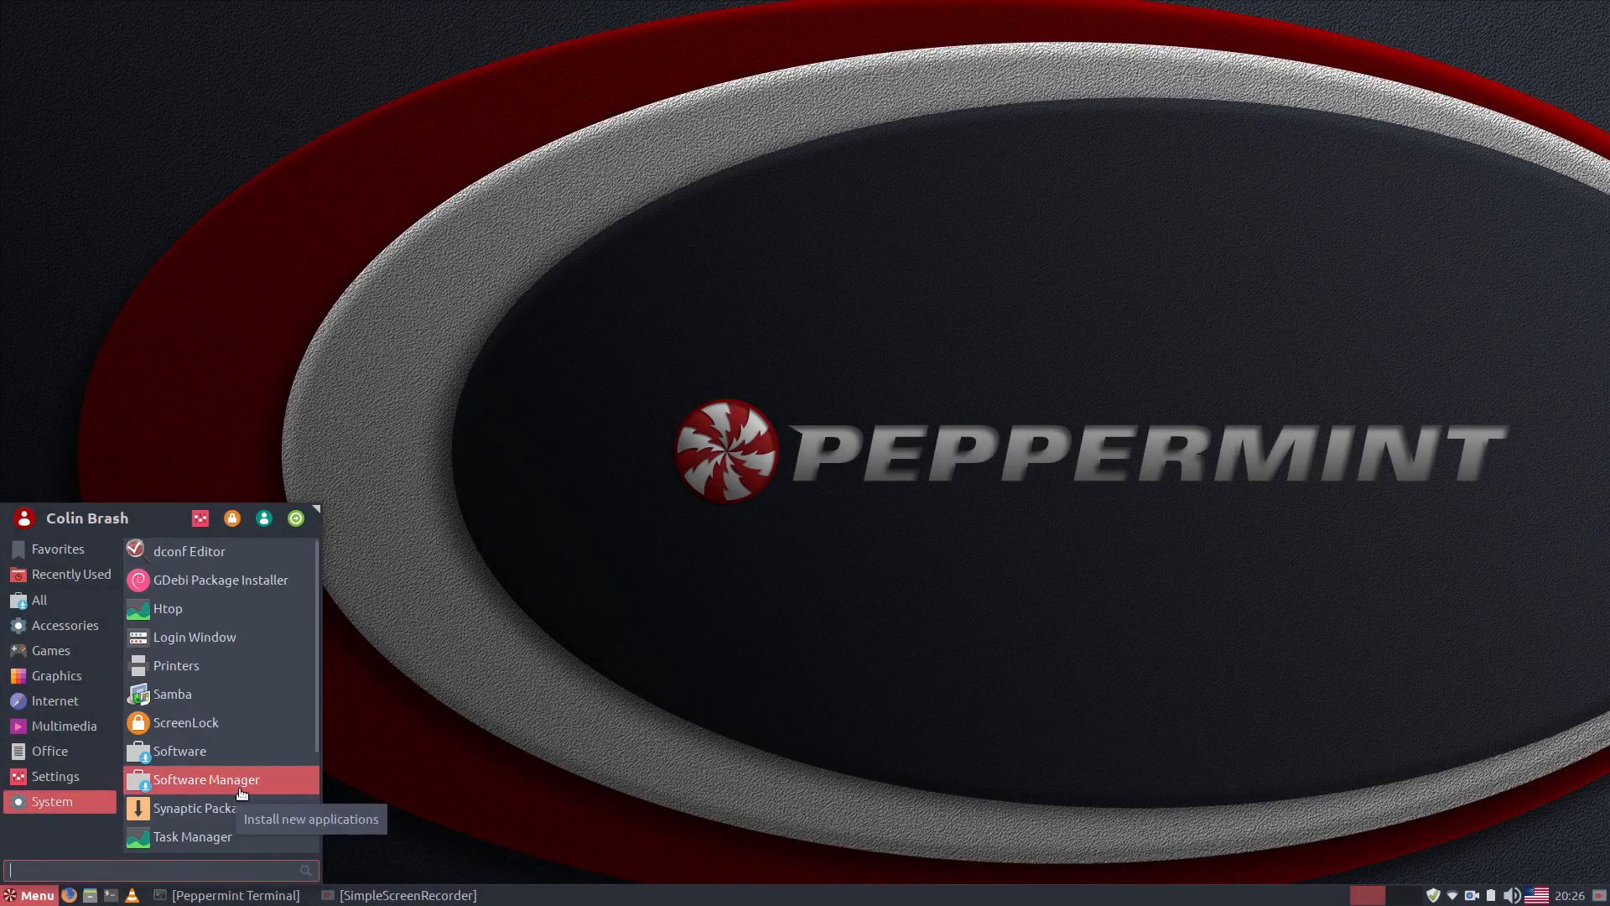
Launch Synaptic with the administrator password, dismiss its Quick Introduction, and briefly browse the System menu
click(238, 809)
text(•••••••)
key(Return)
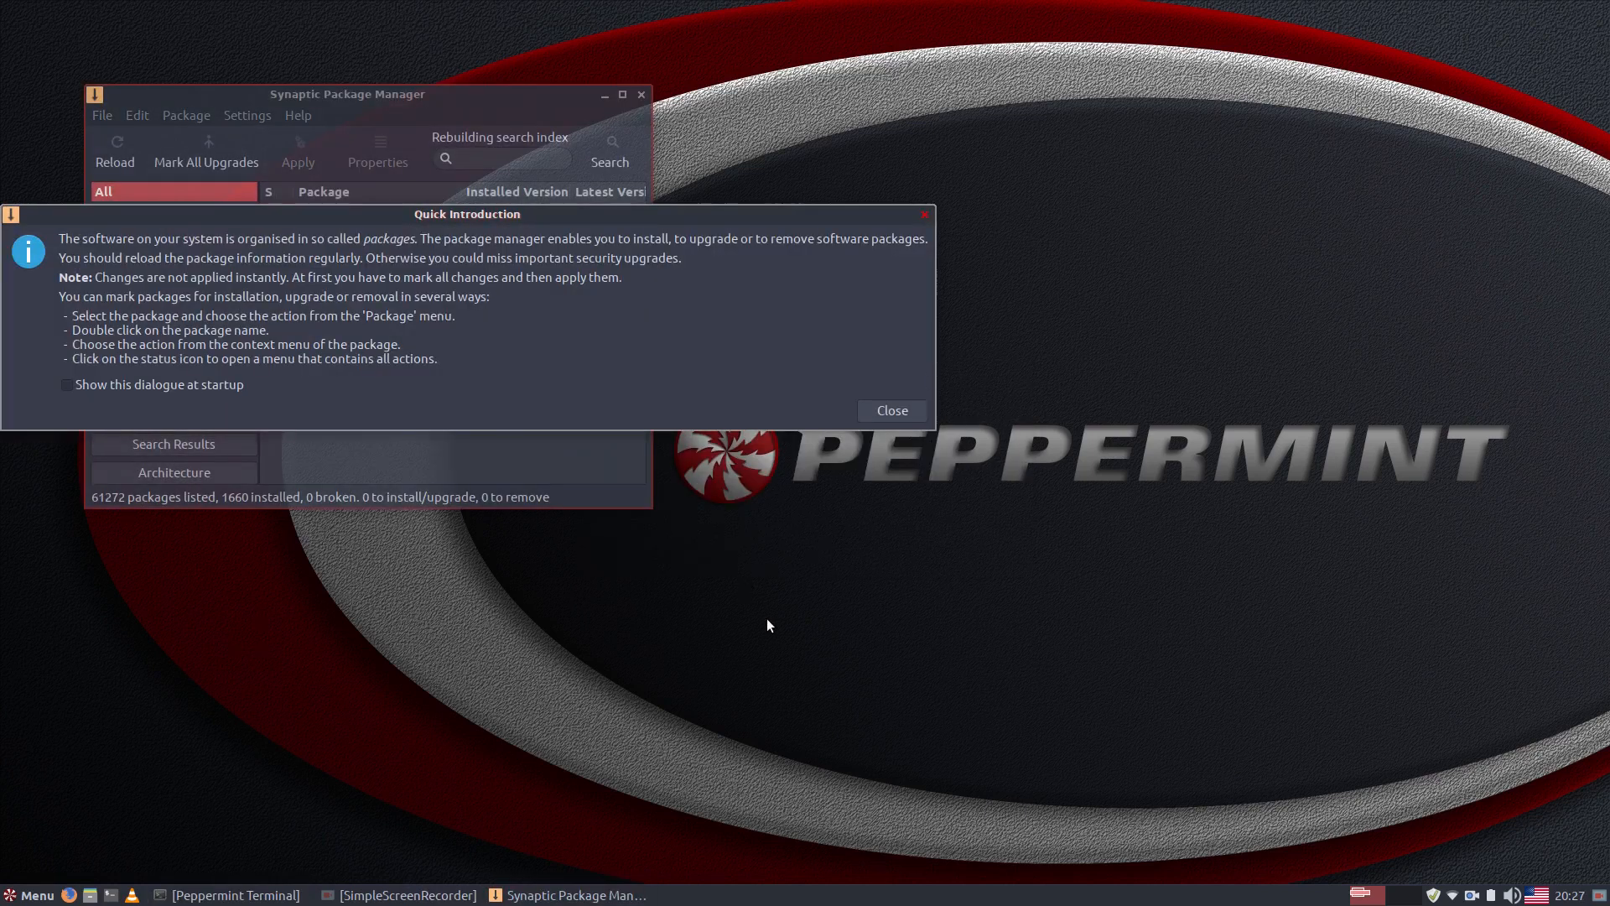
click(895, 418)
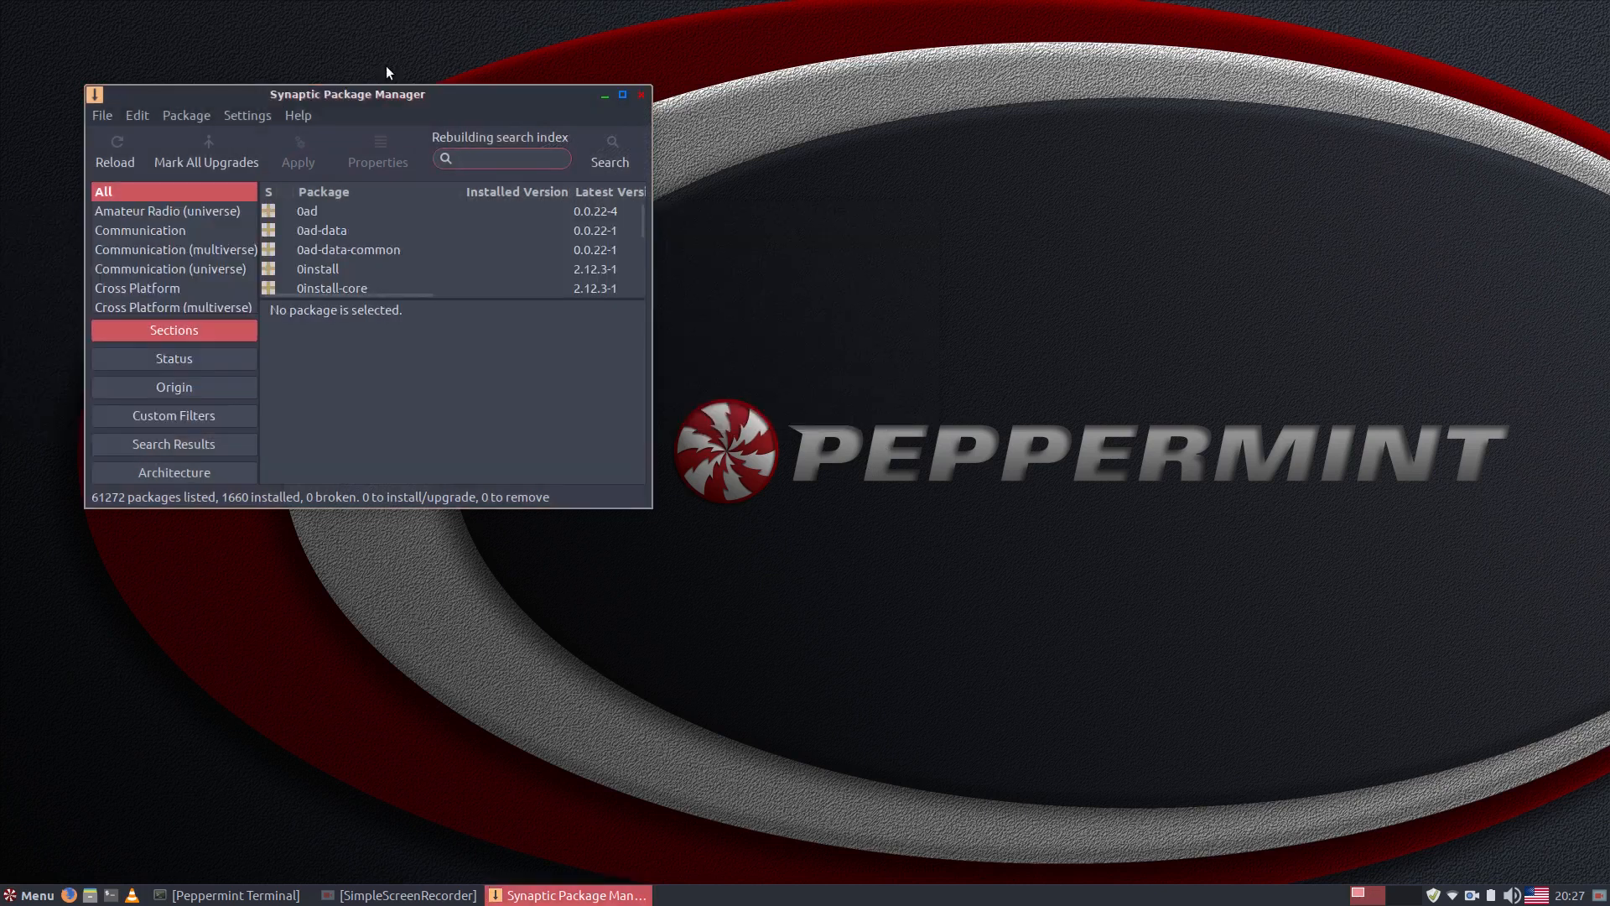
drag(394, 93, 744, 113)
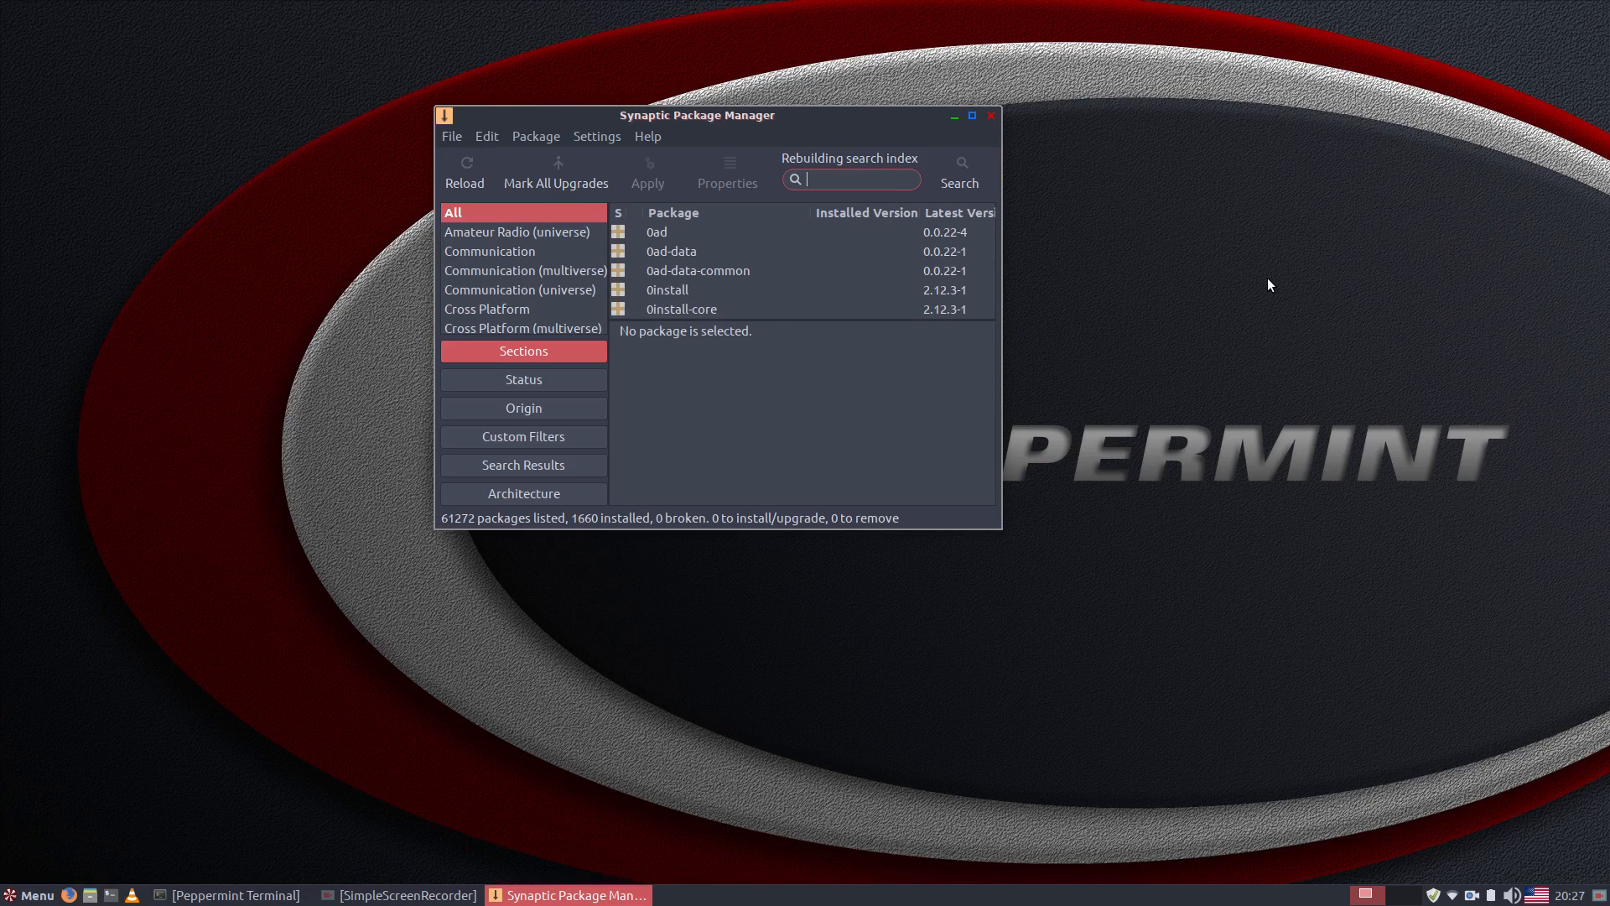
click(34, 895)
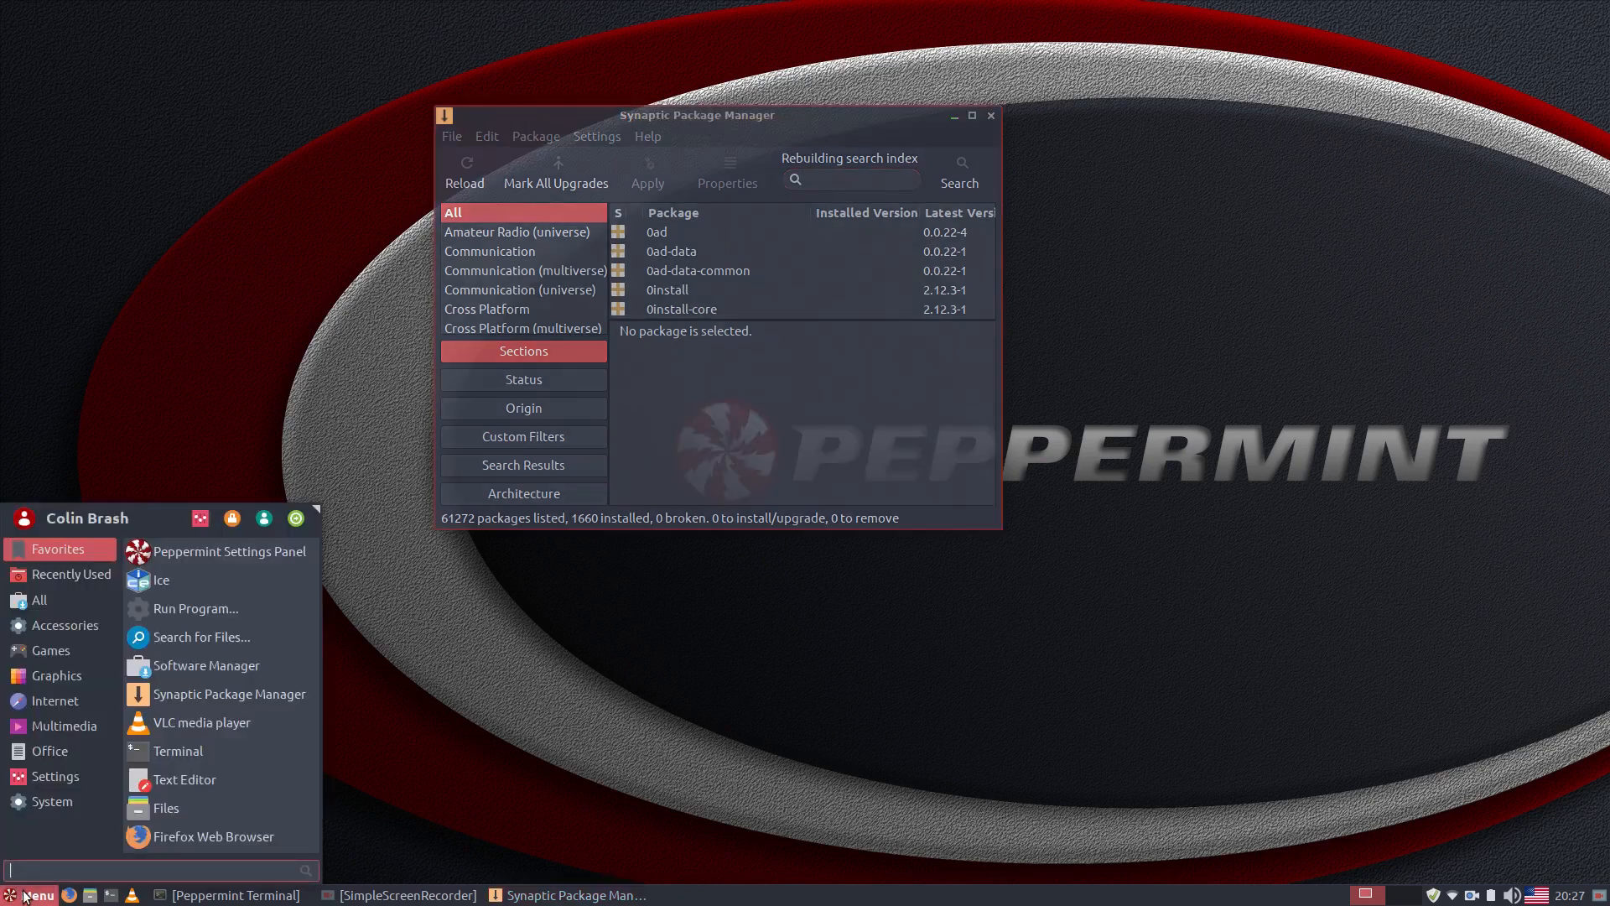
click(52, 777)
click(52, 801)
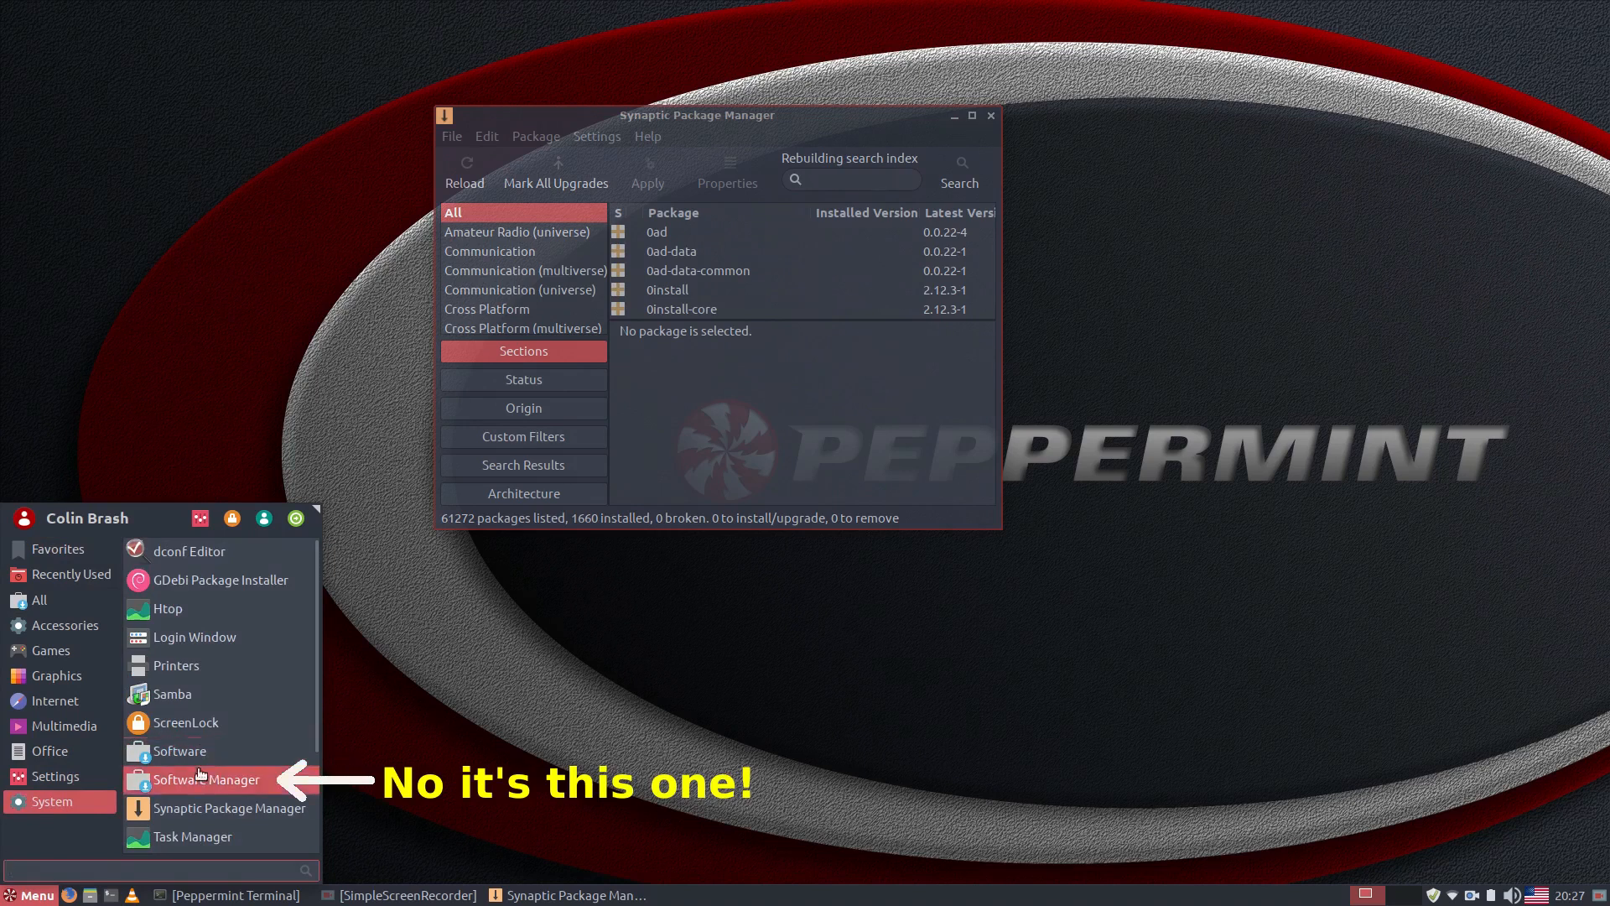
click(25, 896)
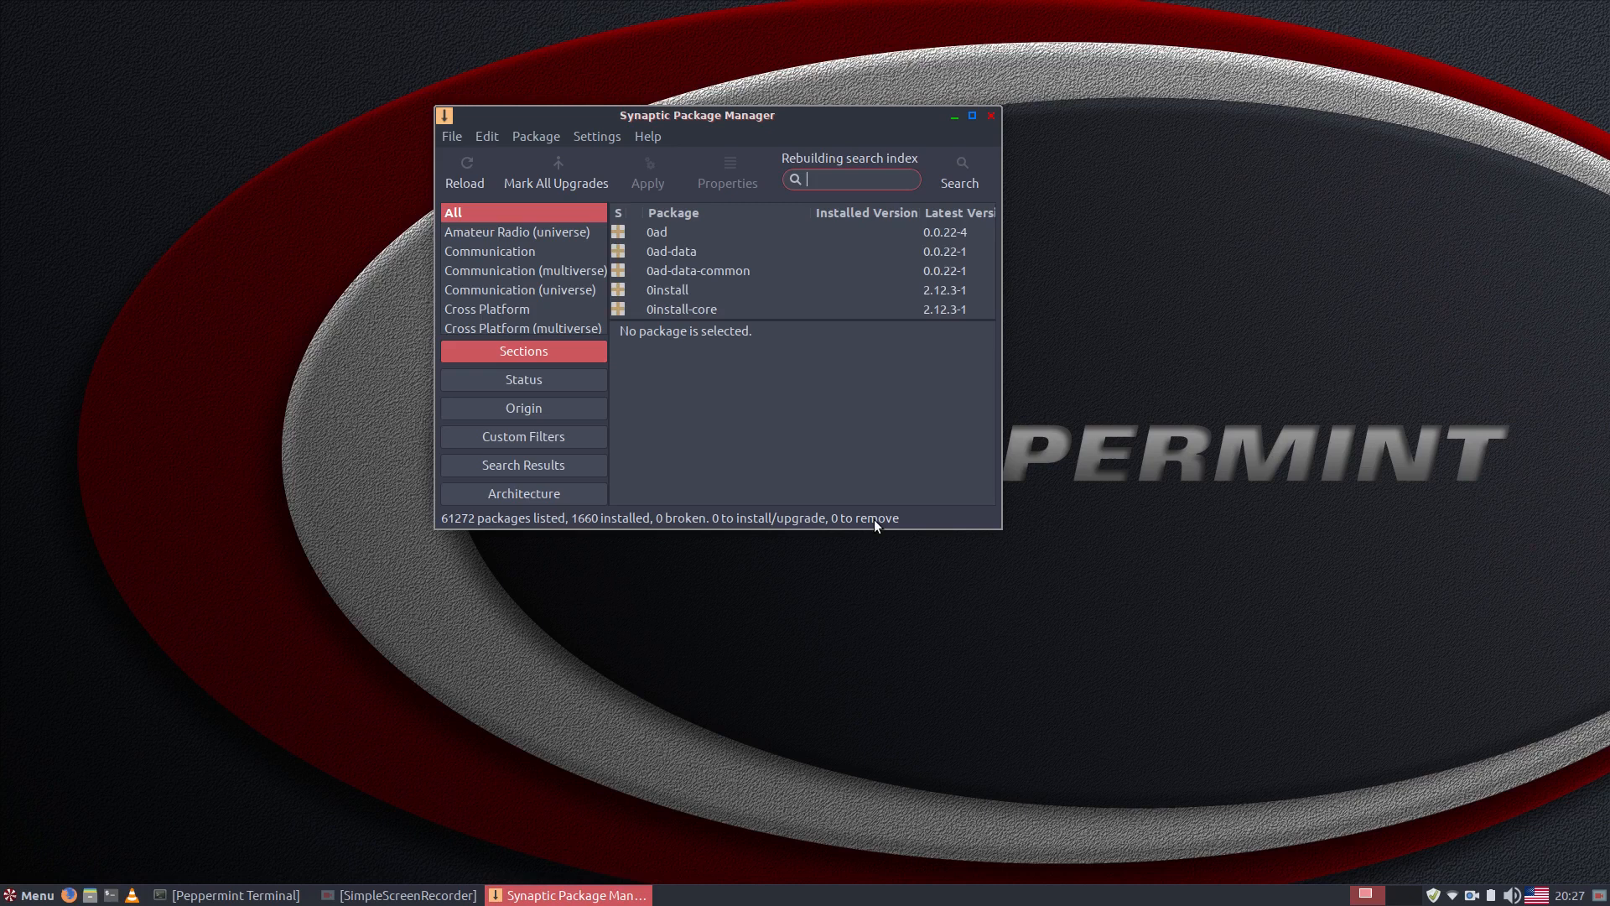
click(32, 895)
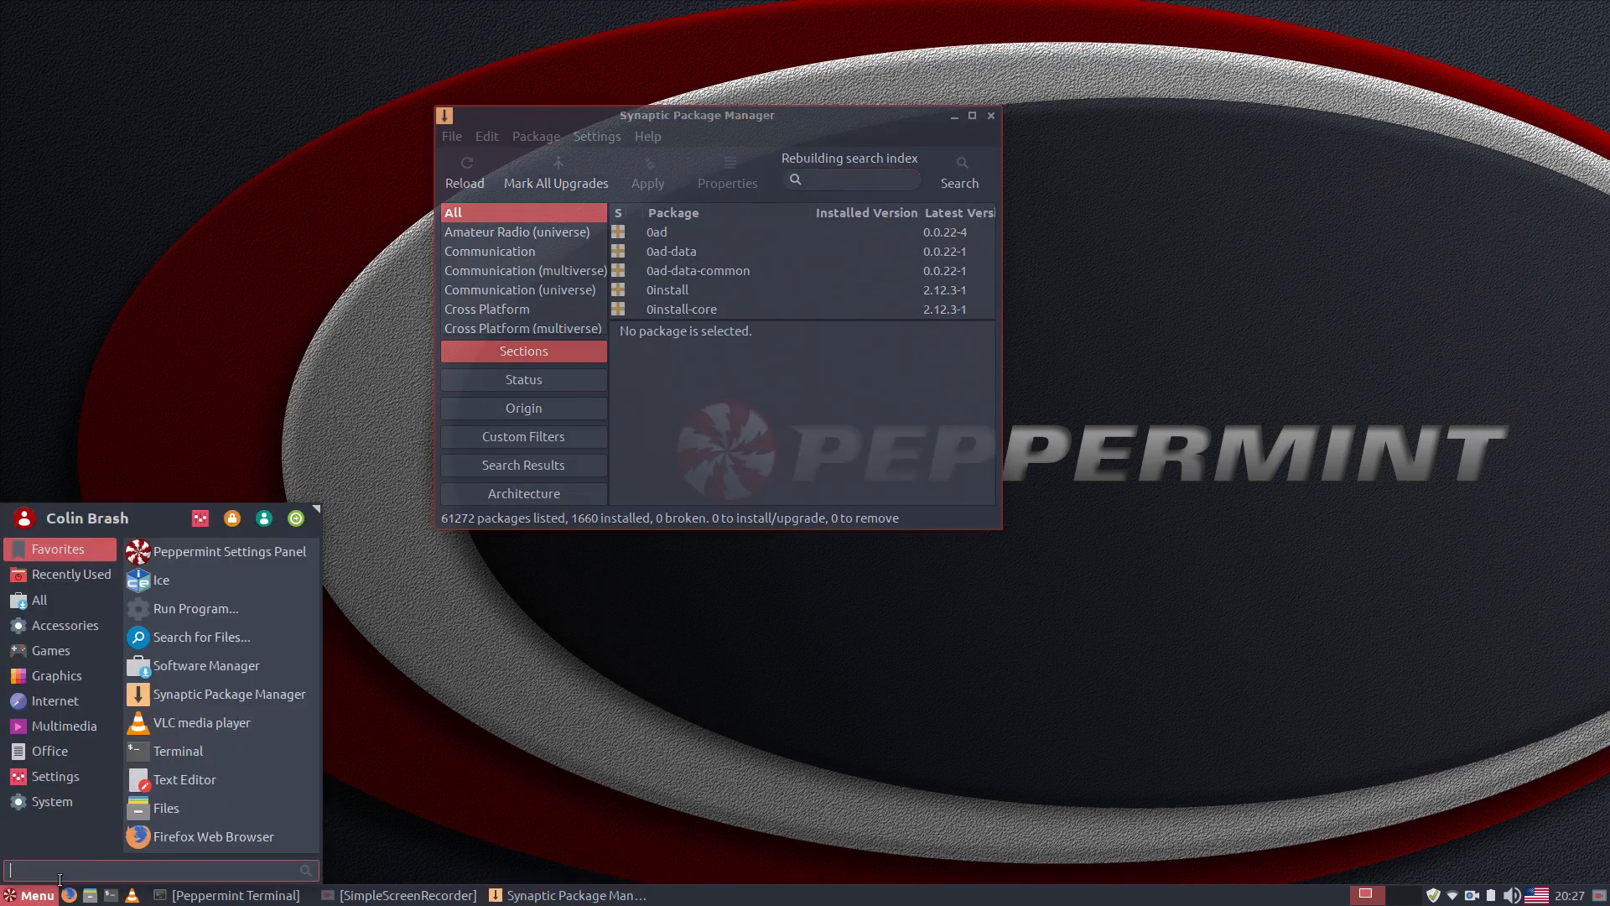
click(54, 898)
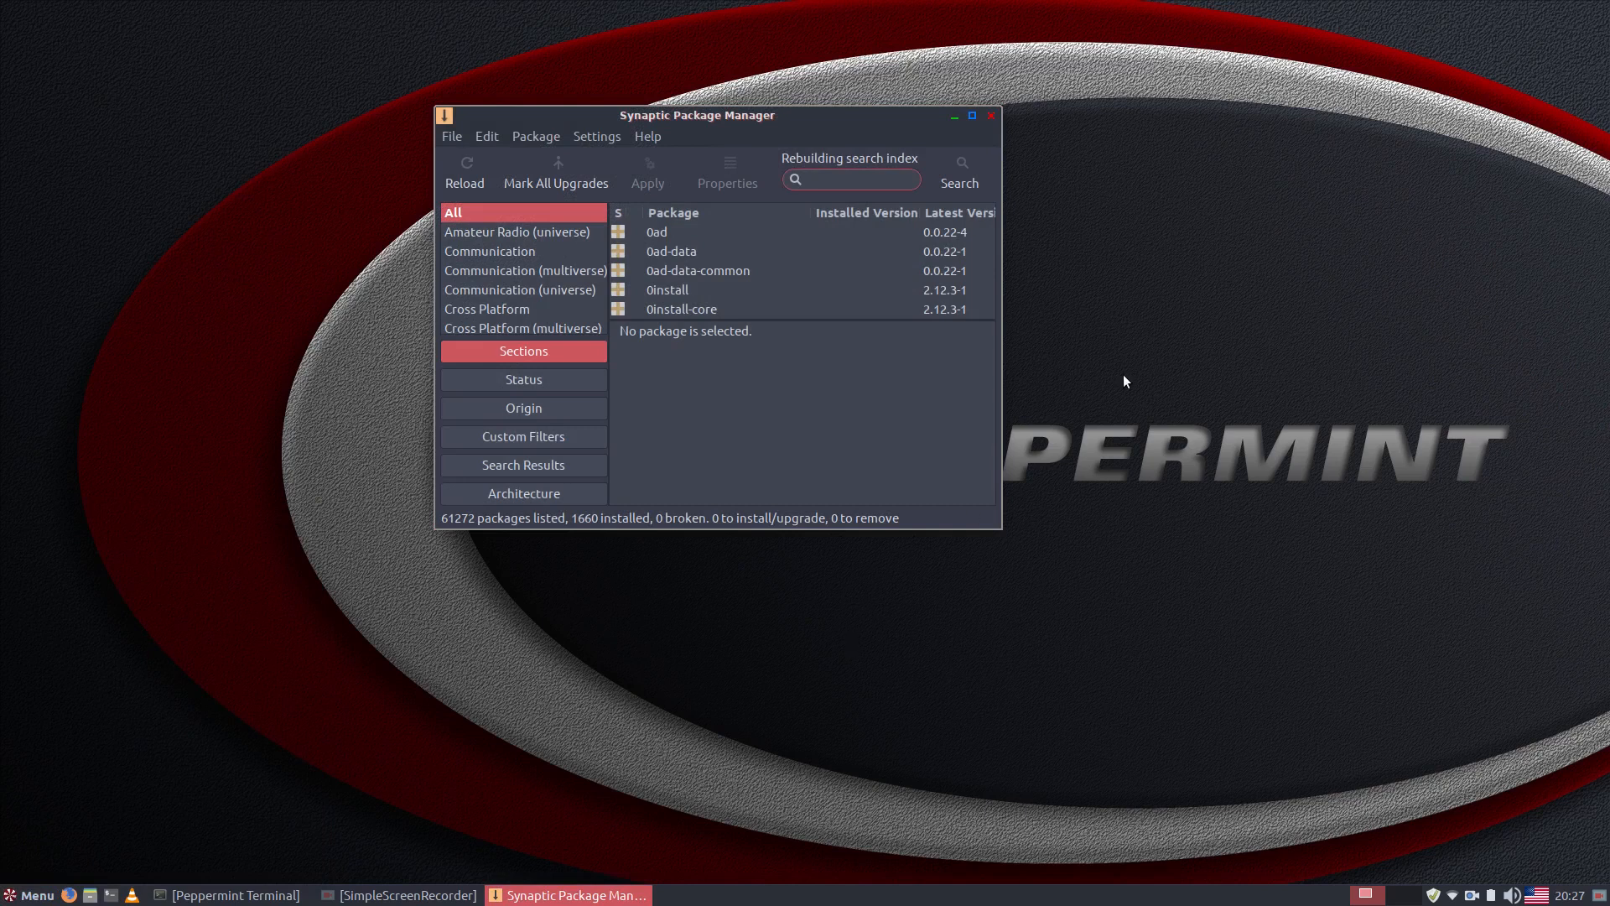
Search Synaptic for 'gimp', browse the 113 results including gimp 2.8.22-1, then close it
text(gimp)
click(965, 191)
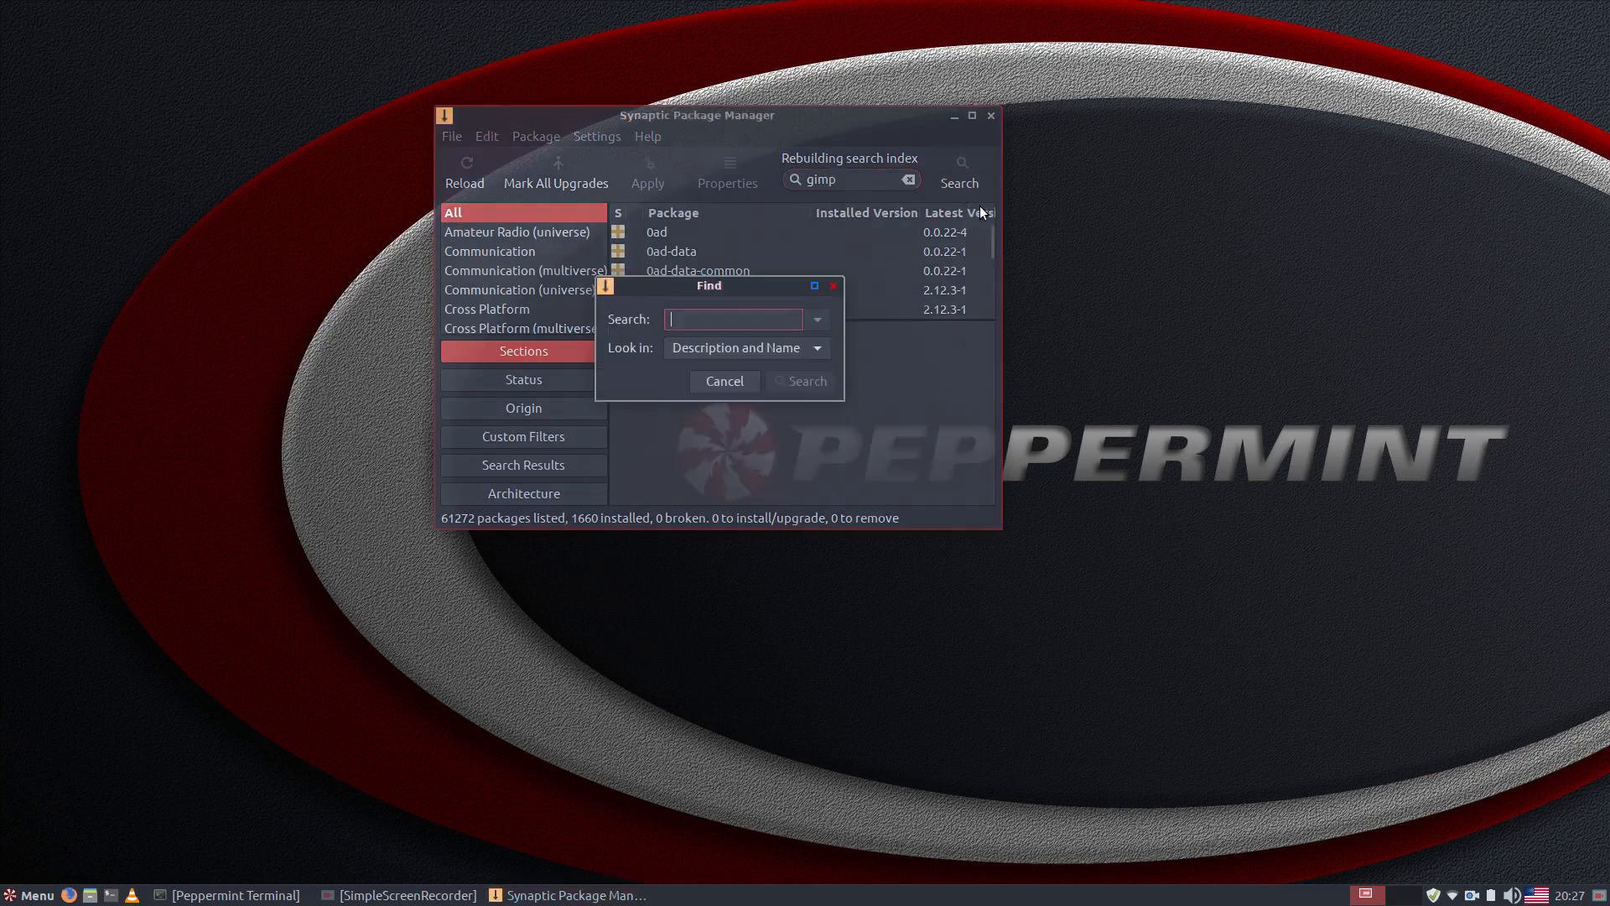
text(gimp)
key(Return)
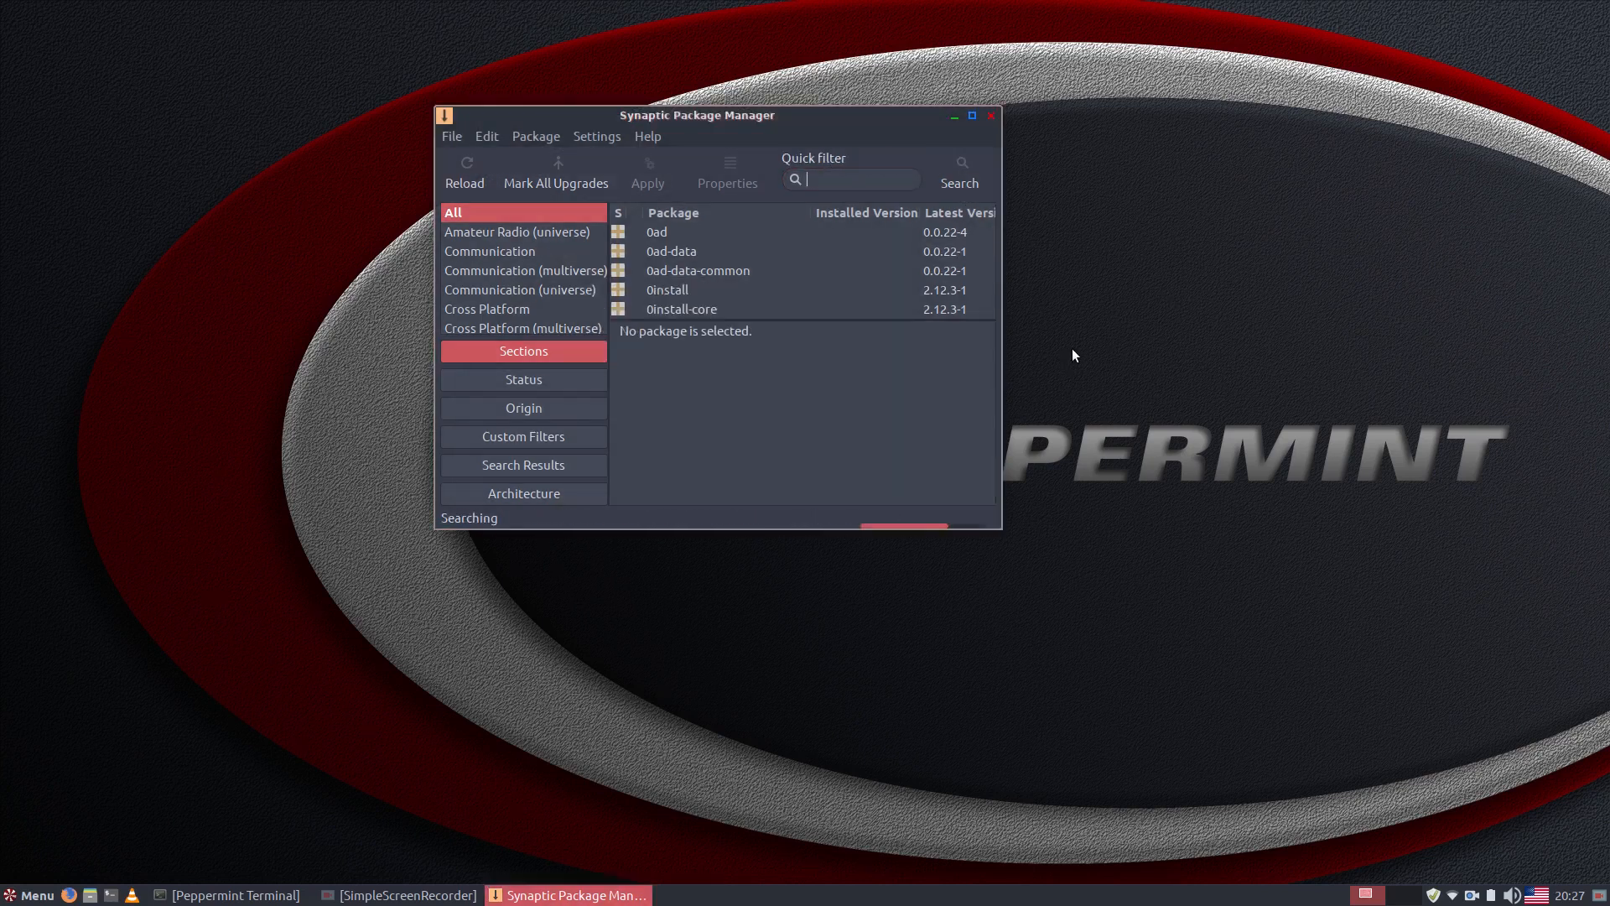
scroll(698, 274, down, 6)
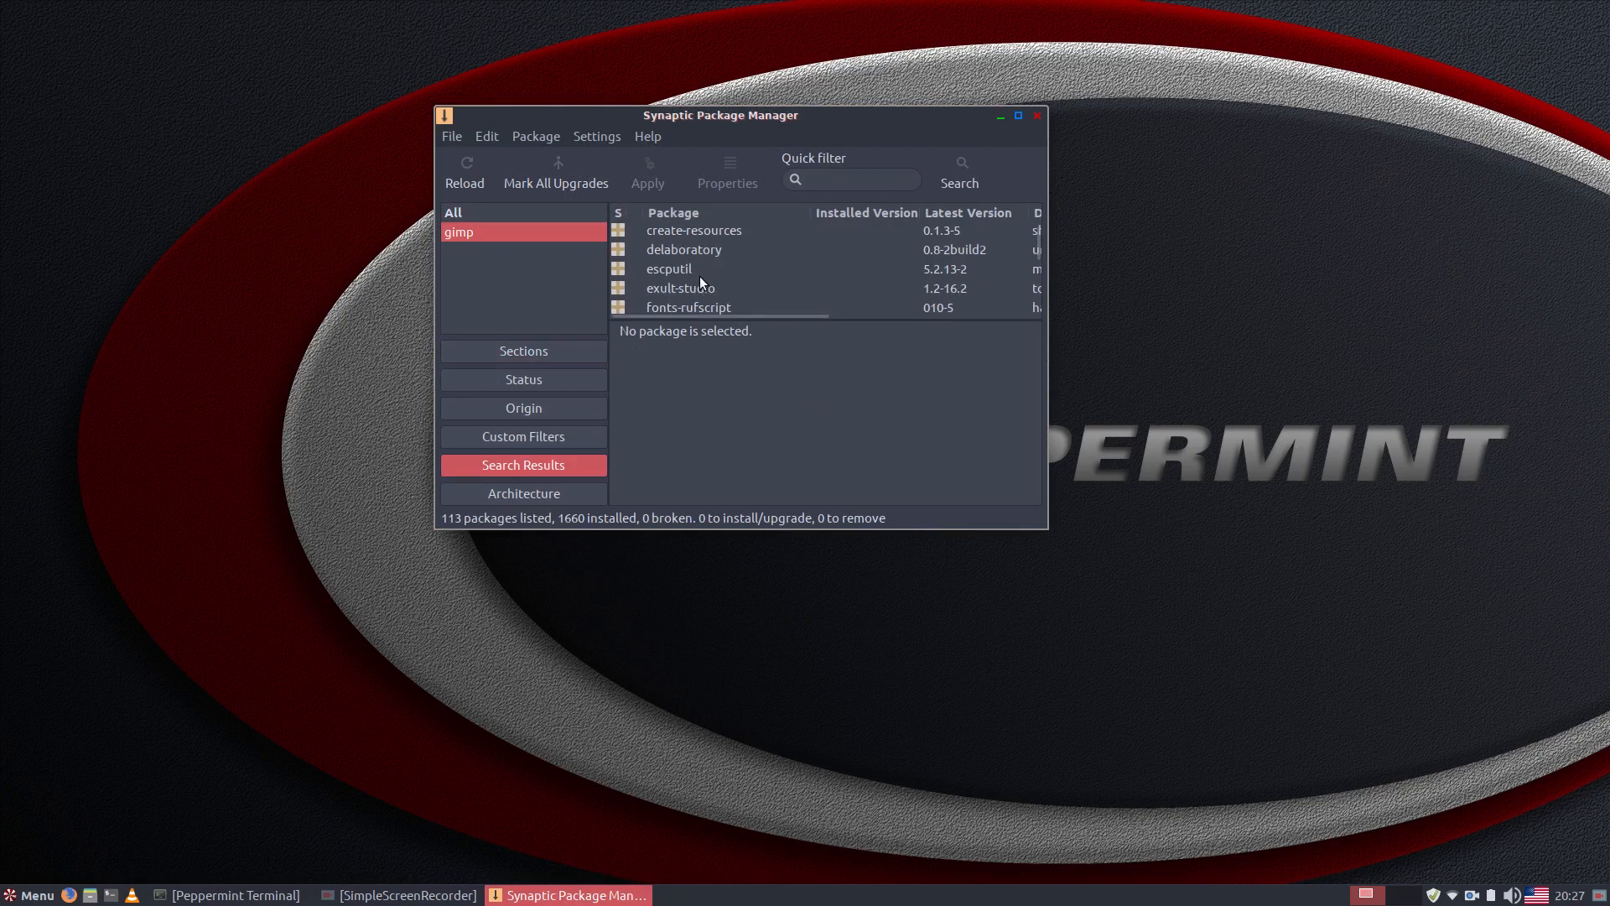
scroll(715, 273, up, 5)
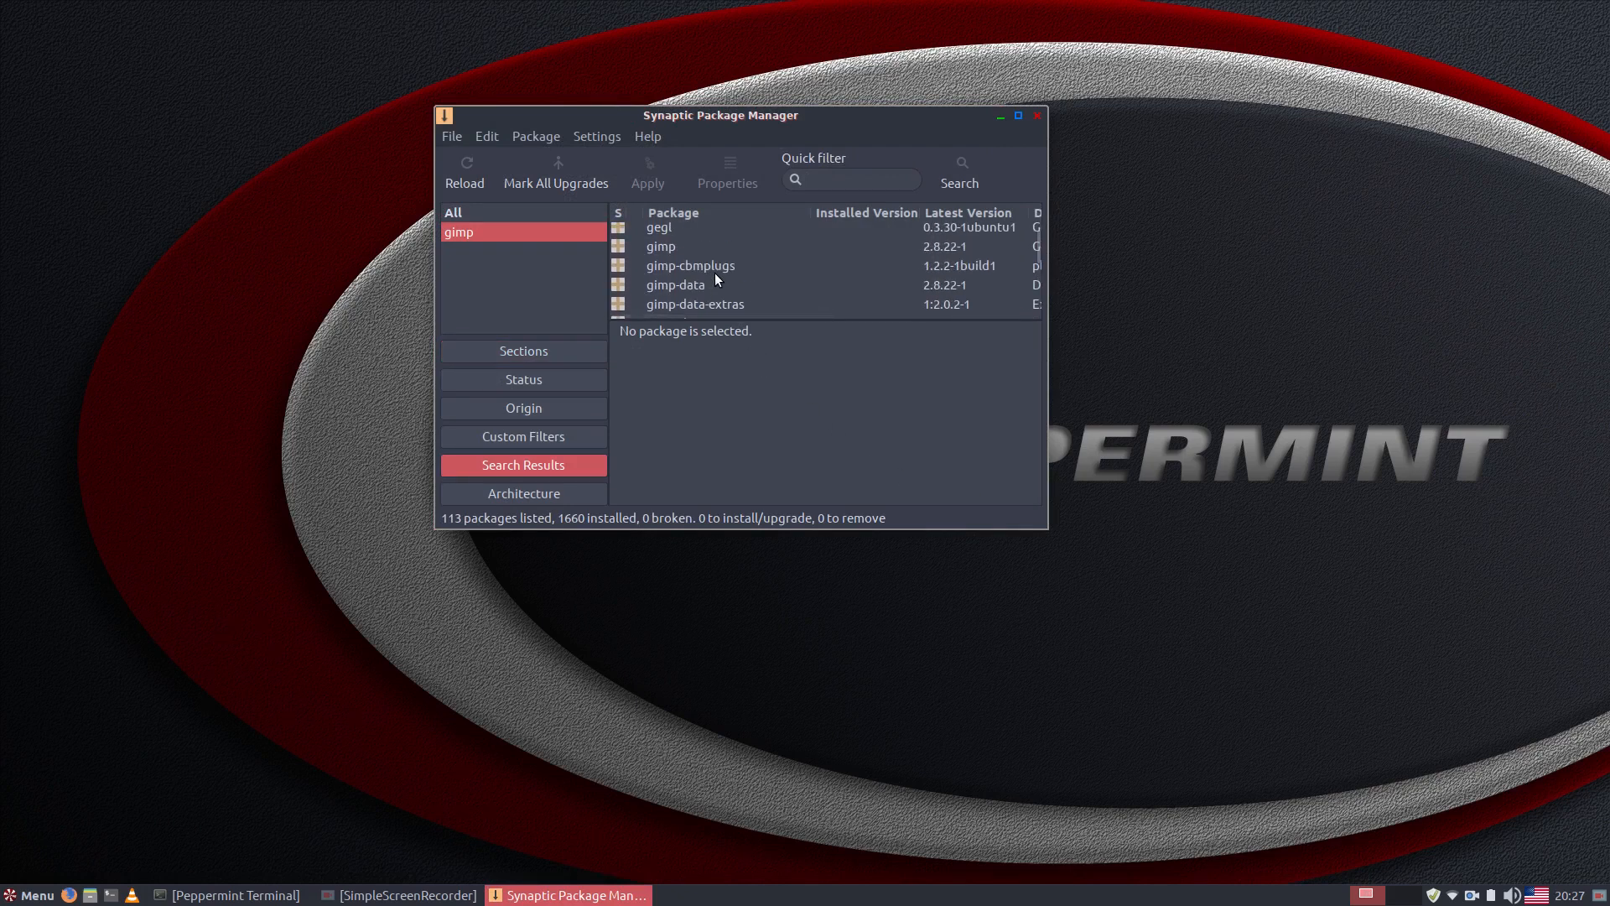
scroll(715, 274, down, 2)
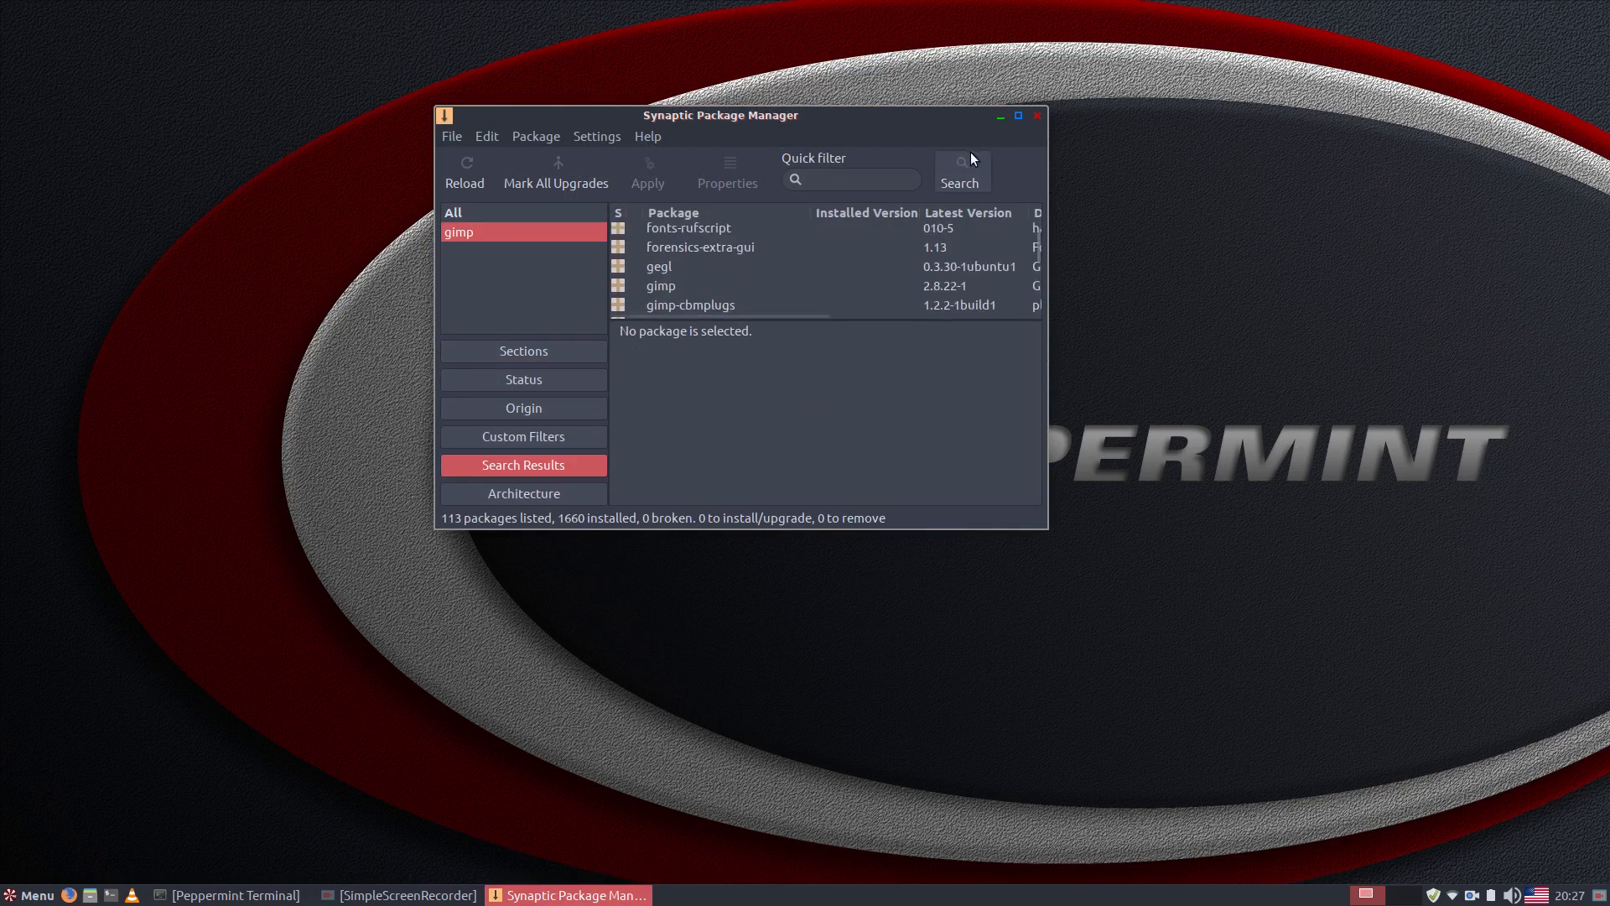
click(1038, 115)
Open the start menu's System category and scroll down to USB Stick Formatter and Users and Groups
click(38, 896)
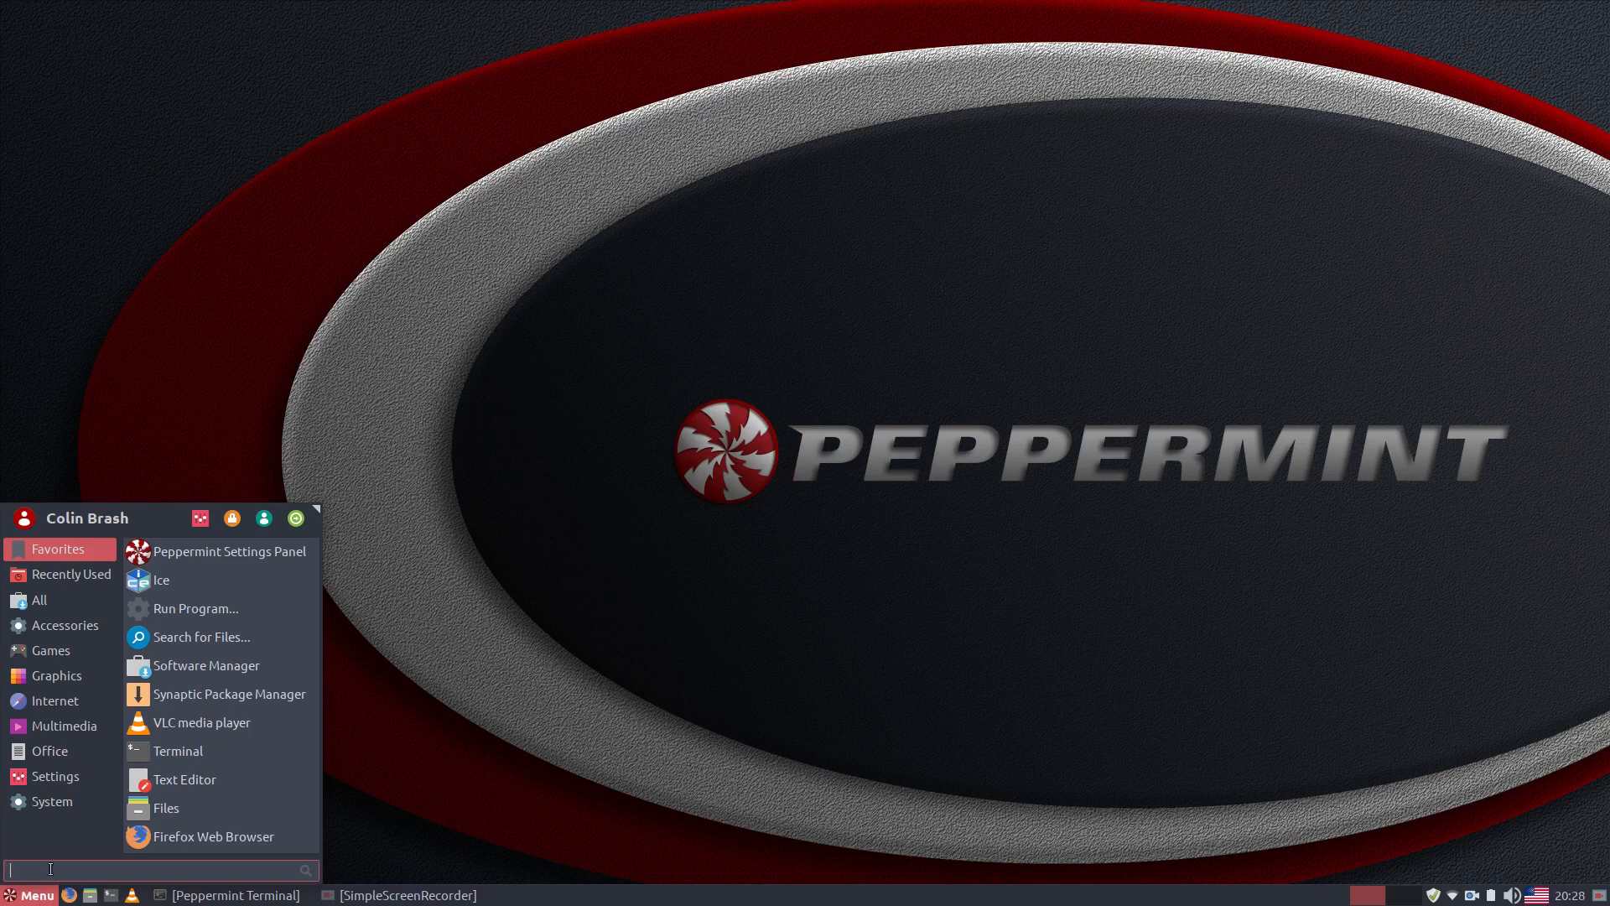
mouse_move(53, 777)
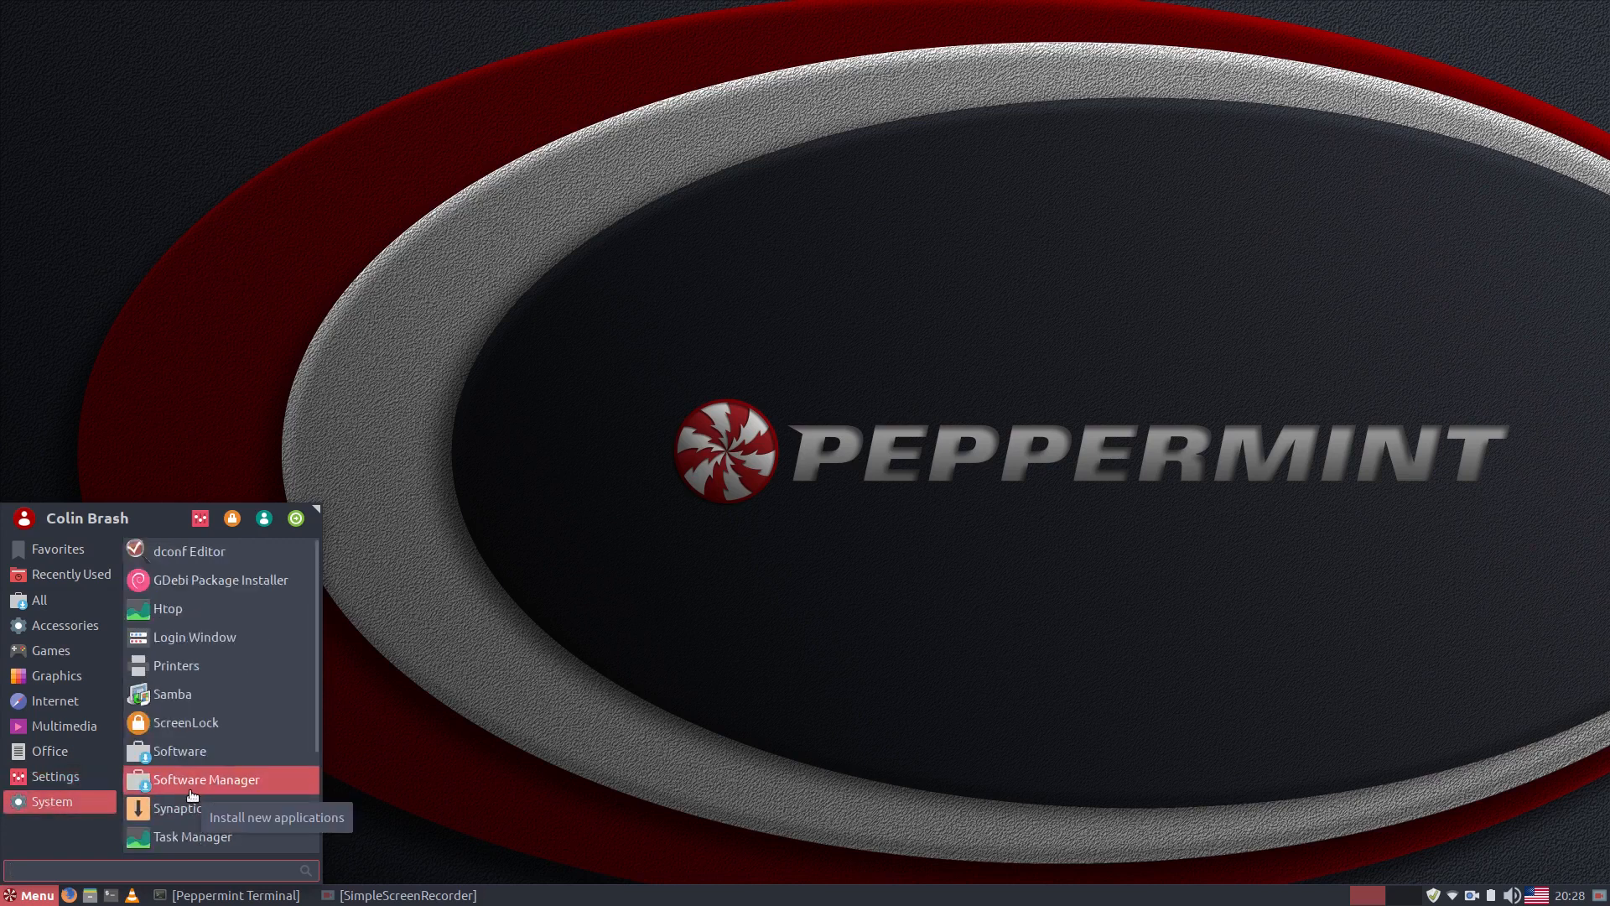
scroll(192, 795, down, 5)
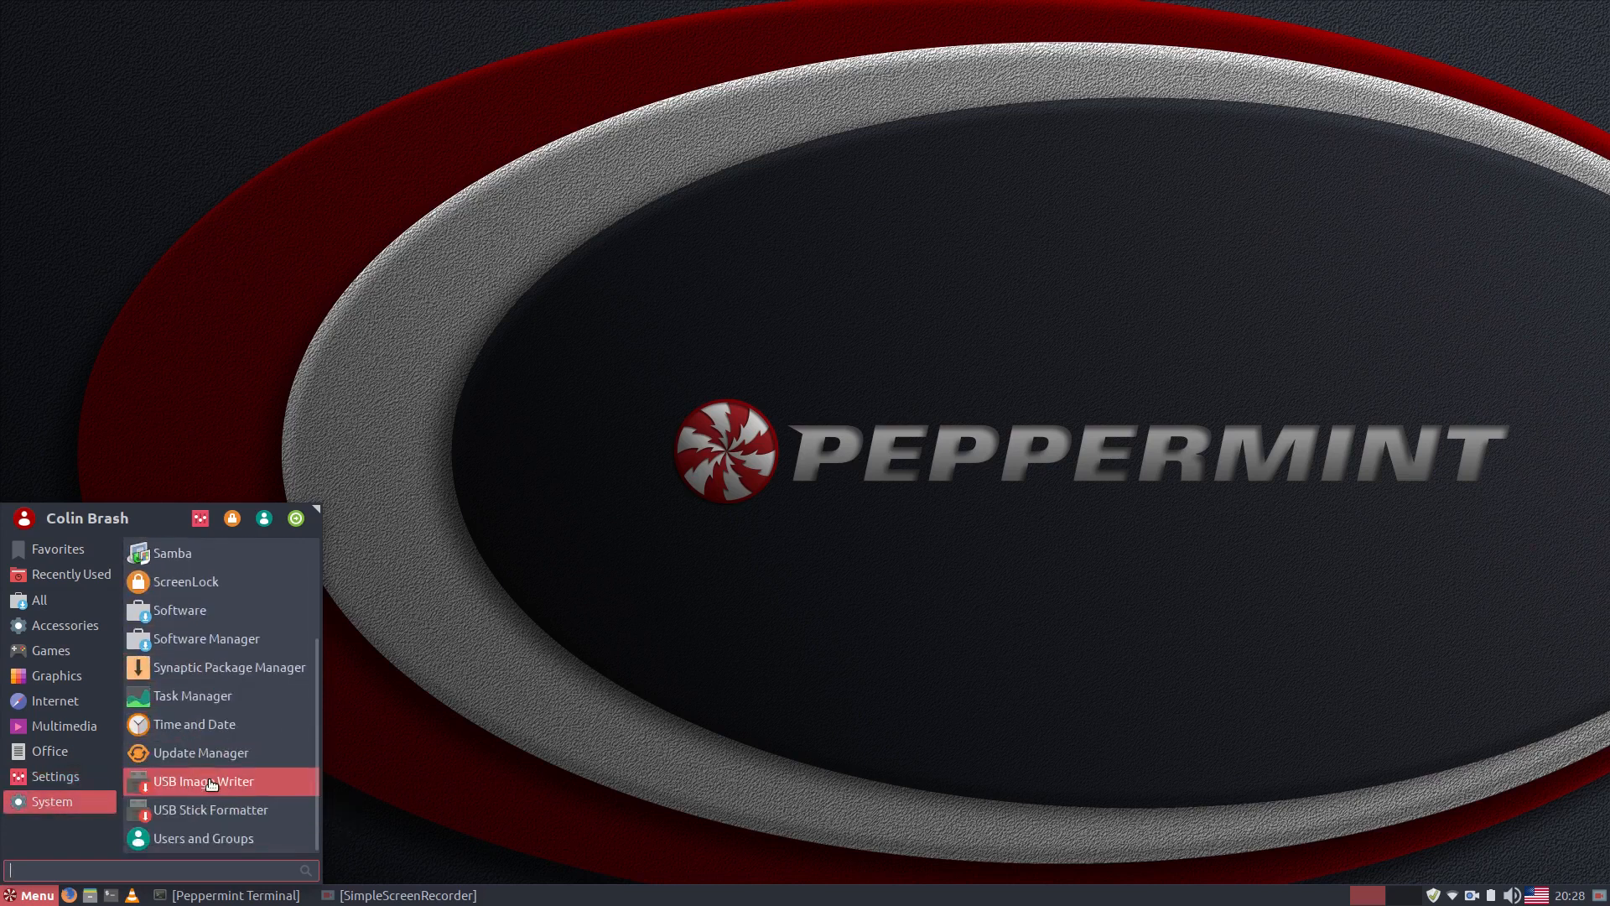
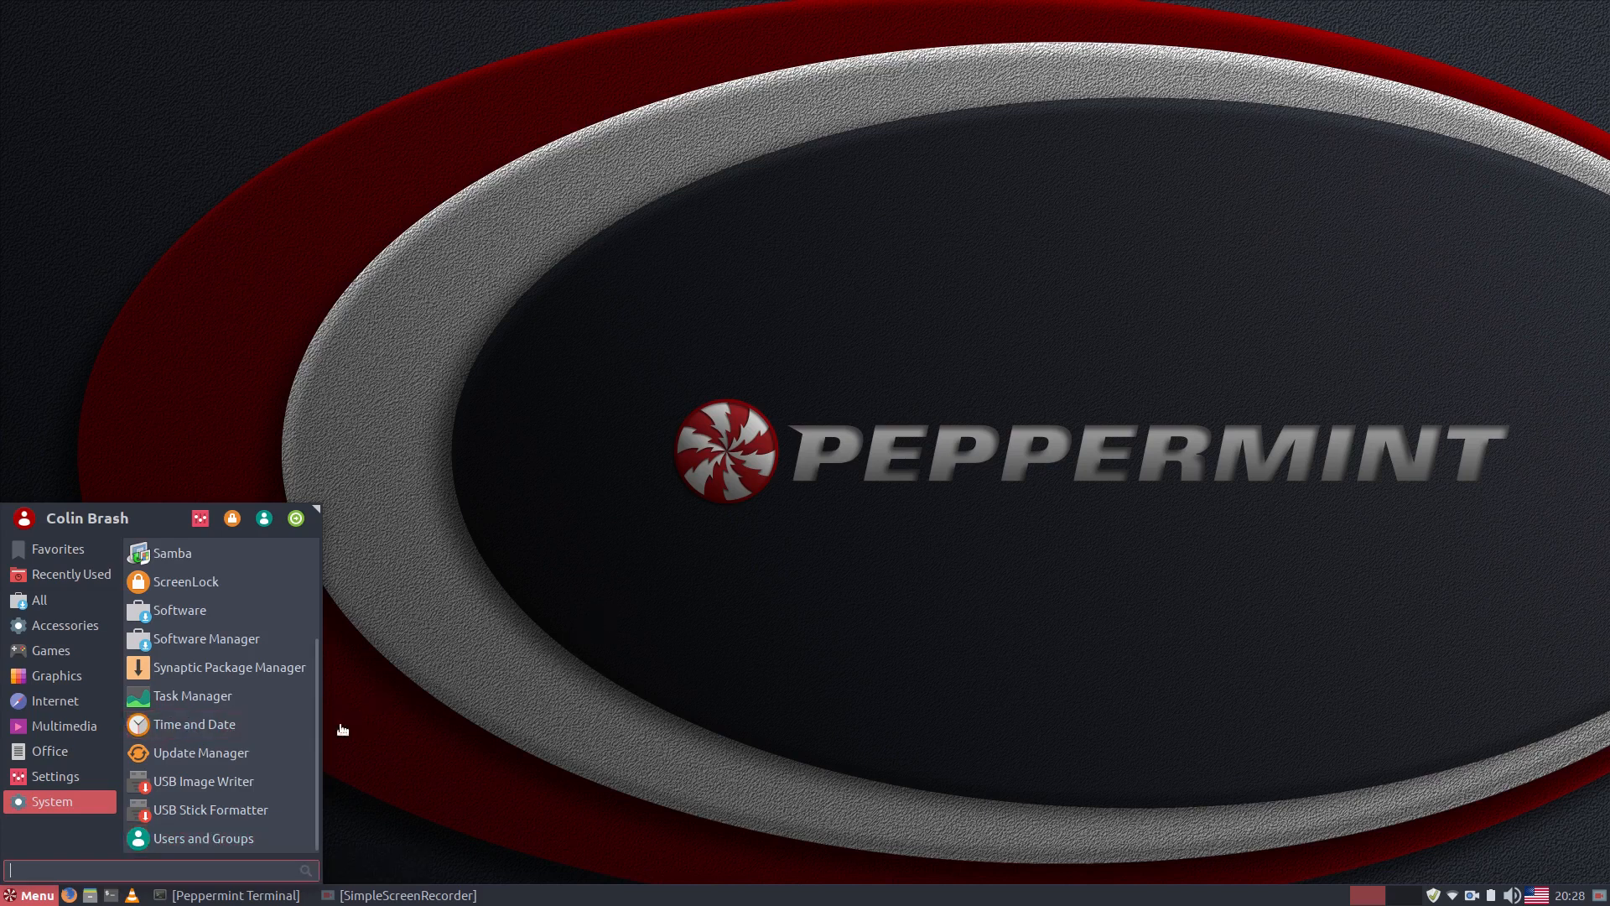
Close the application menu and briefly check the clock's calendar
click(340, 730)
click(1558, 897)
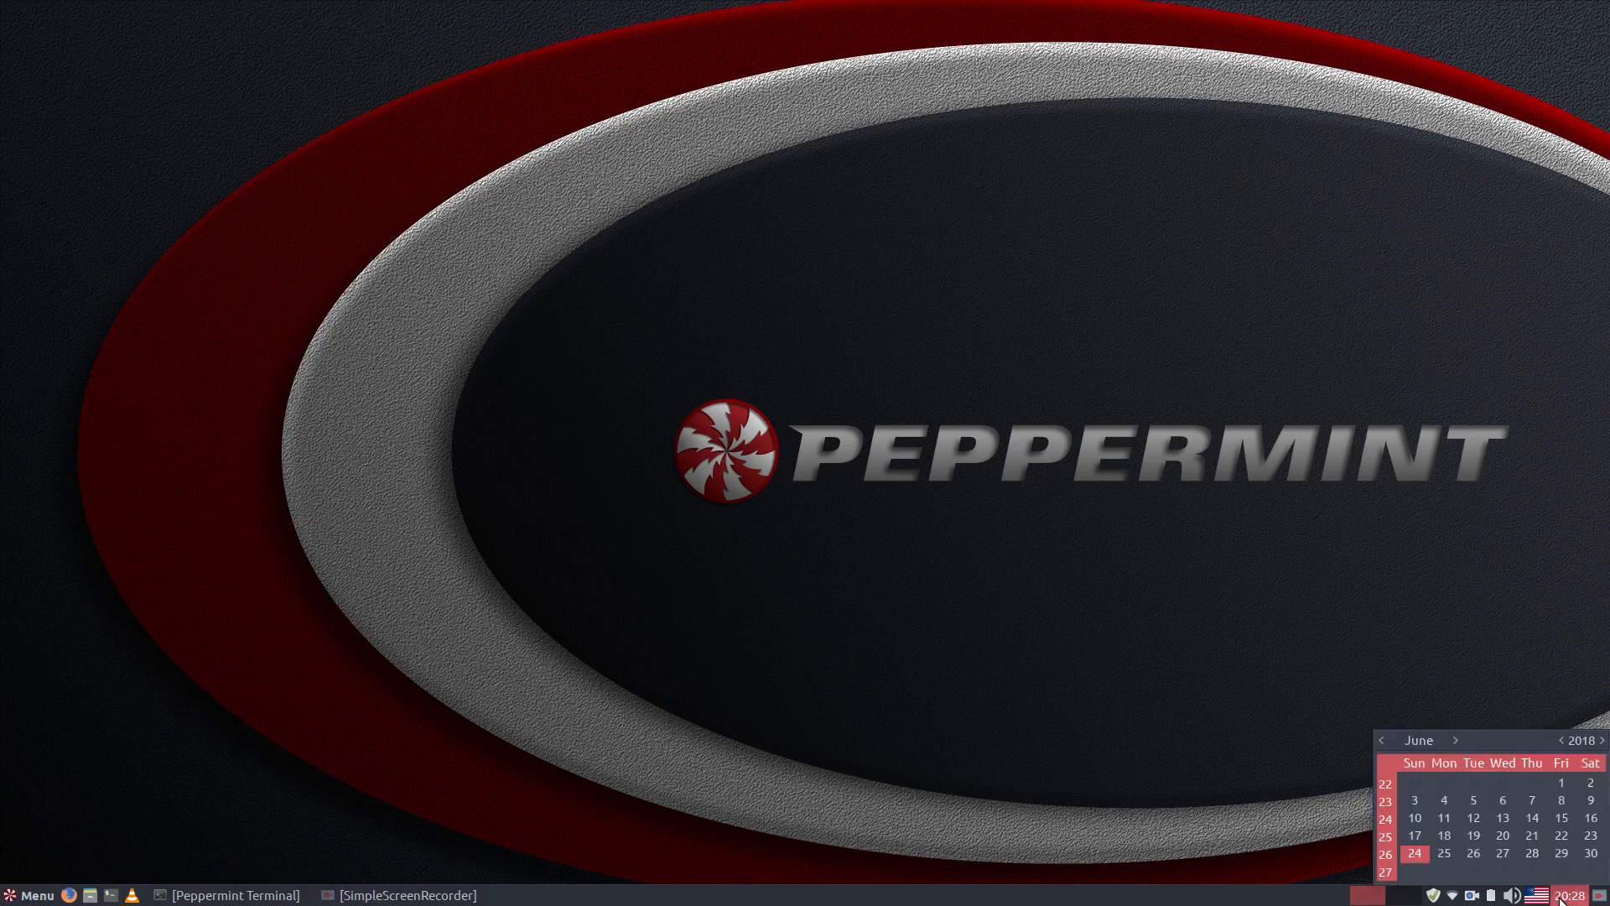
click(1560, 897)
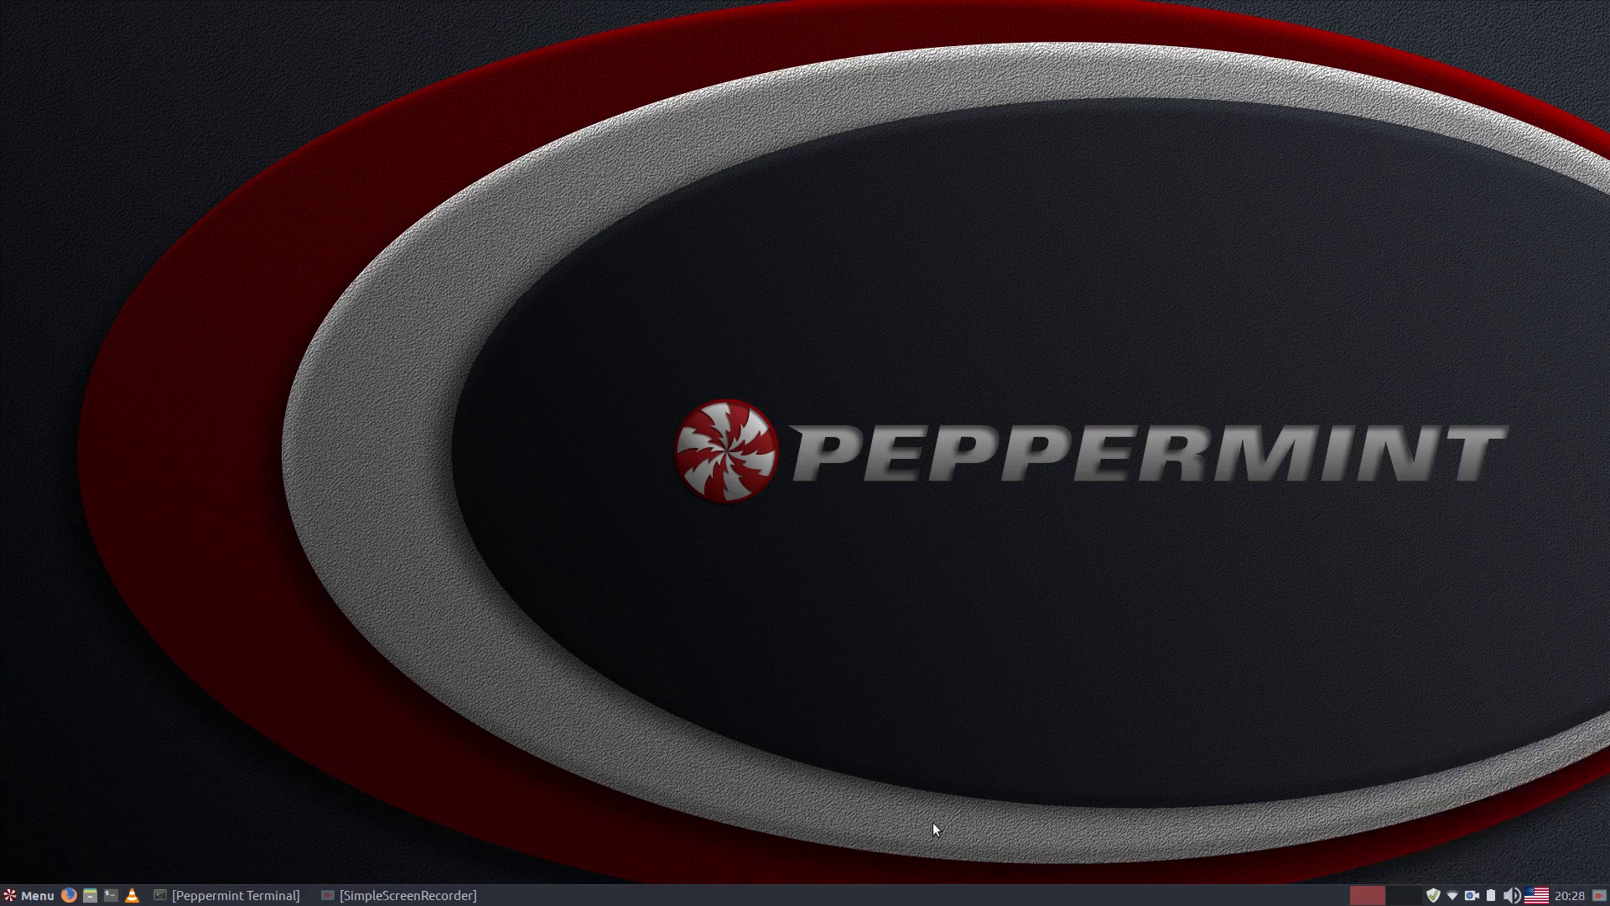
Open Panel Preferences from the panel's context menu, then close it again
right_click(681, 893)
mouse_move(713, 882)
click(864, 804)
click(934, 659)
Browse the panel's Add New Items plugin list and close it without adding anything
right_click(770, 895)
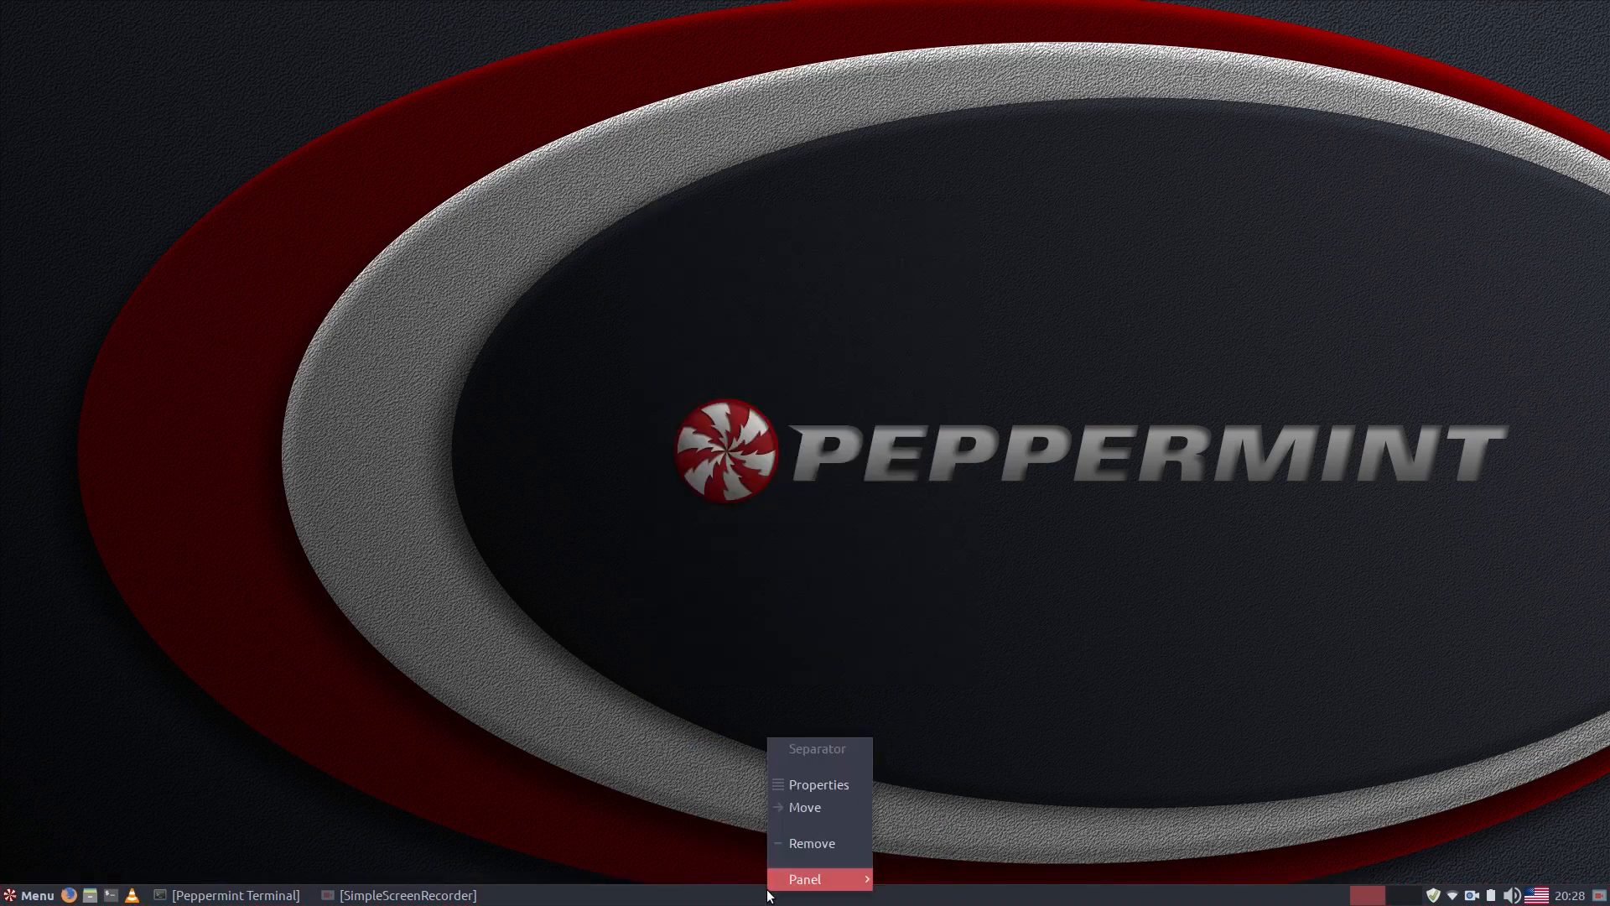
mouse_move(869, 886)
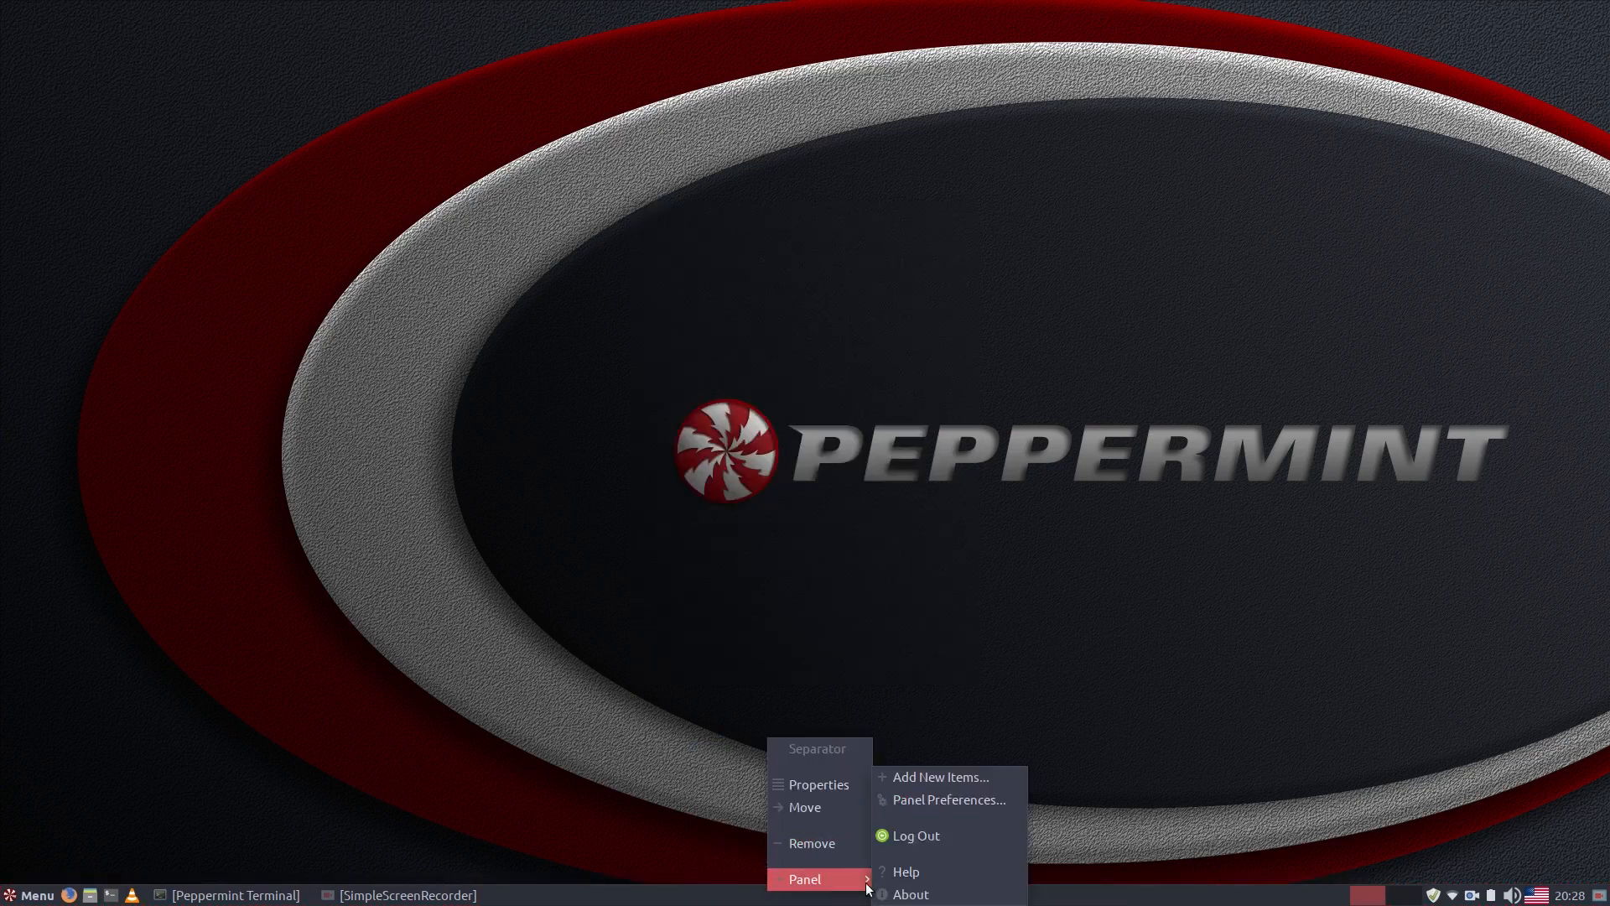
click(943, 778)
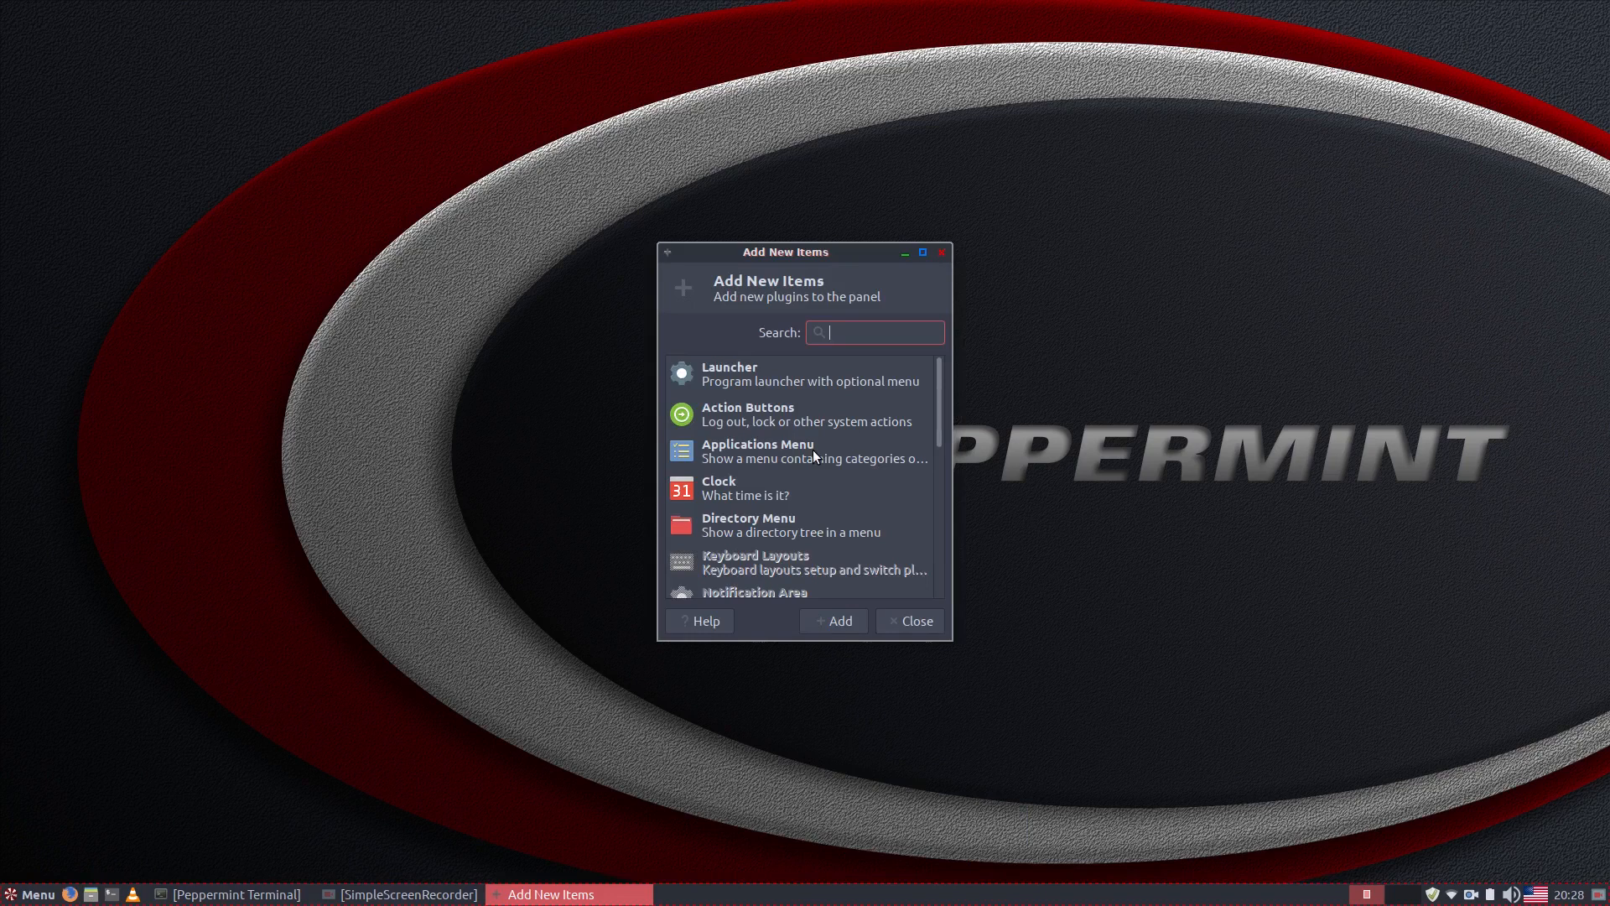
scroll(812, 451, down, 2)
scroll(813, 451, up, 2)
scroll(813, 452, down, 2)
scroll(812, 451, down, 4)
scroll(813, 451, up, 4)
scroll(813, 459, up, 2)
click(909, 631)
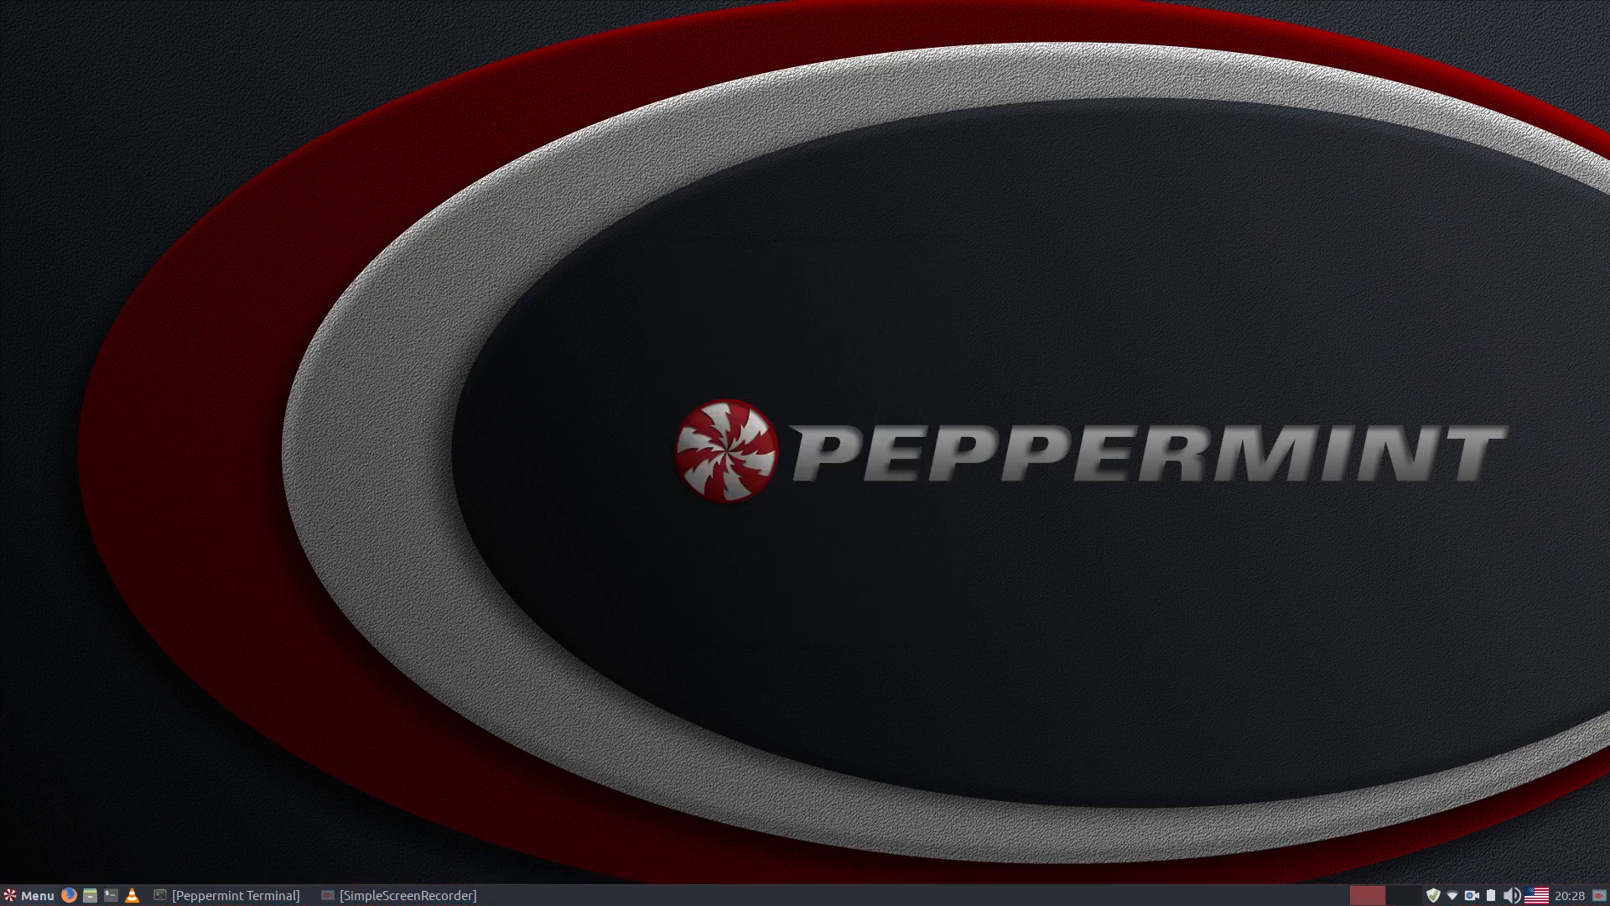
Launch Synaptic via the menu search 'syn' and search its packages for 'xfce'
click(31, 896)
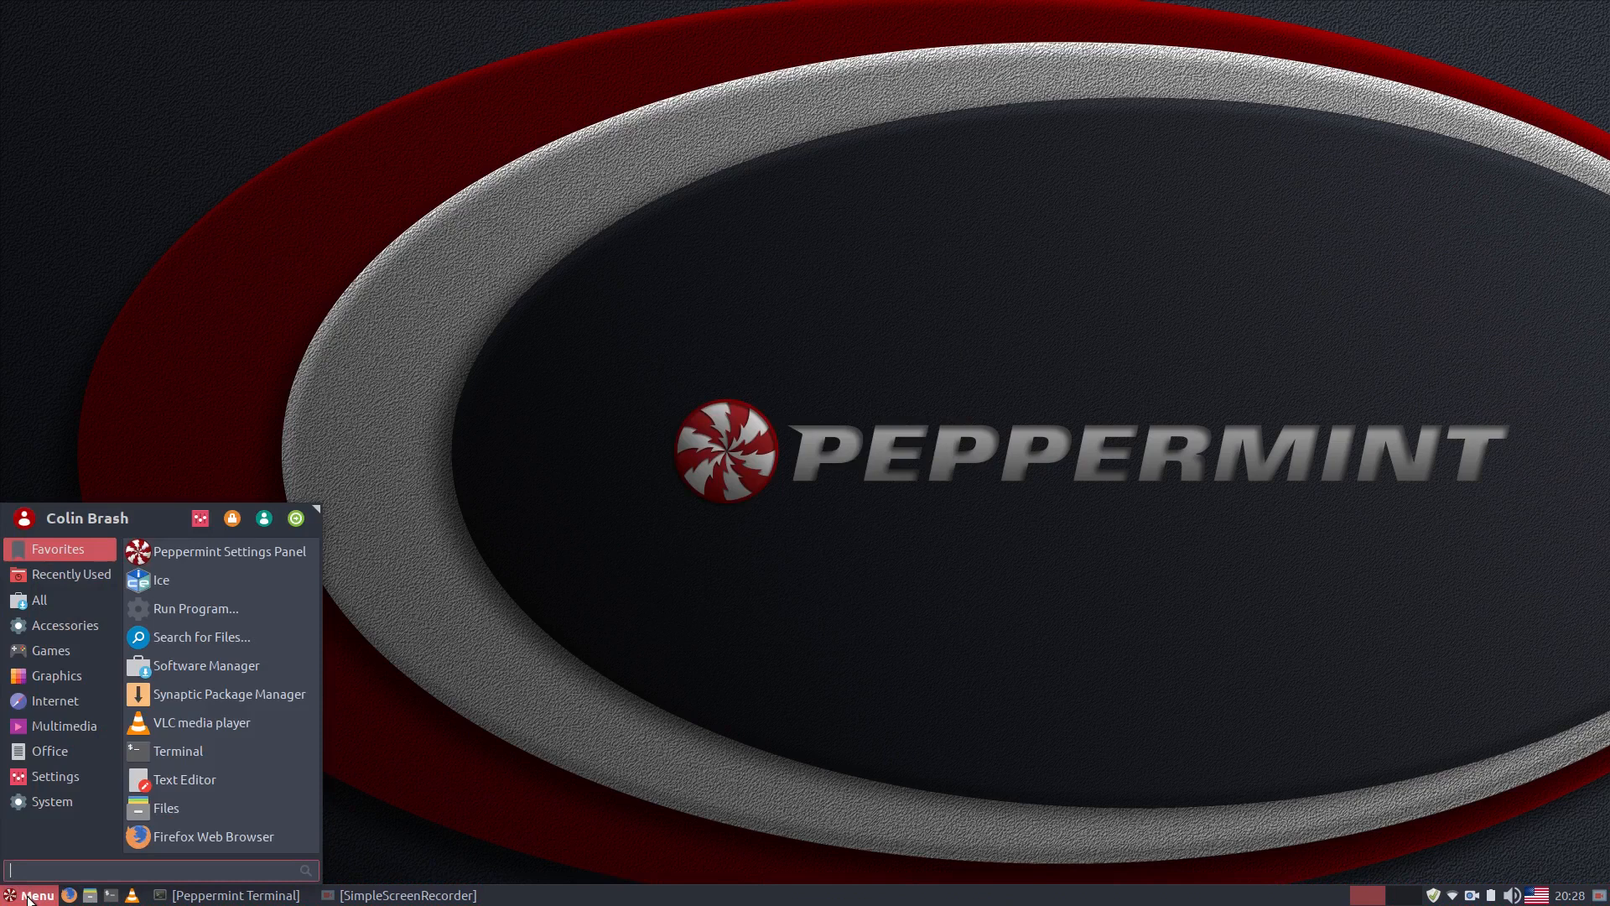
text(syn)
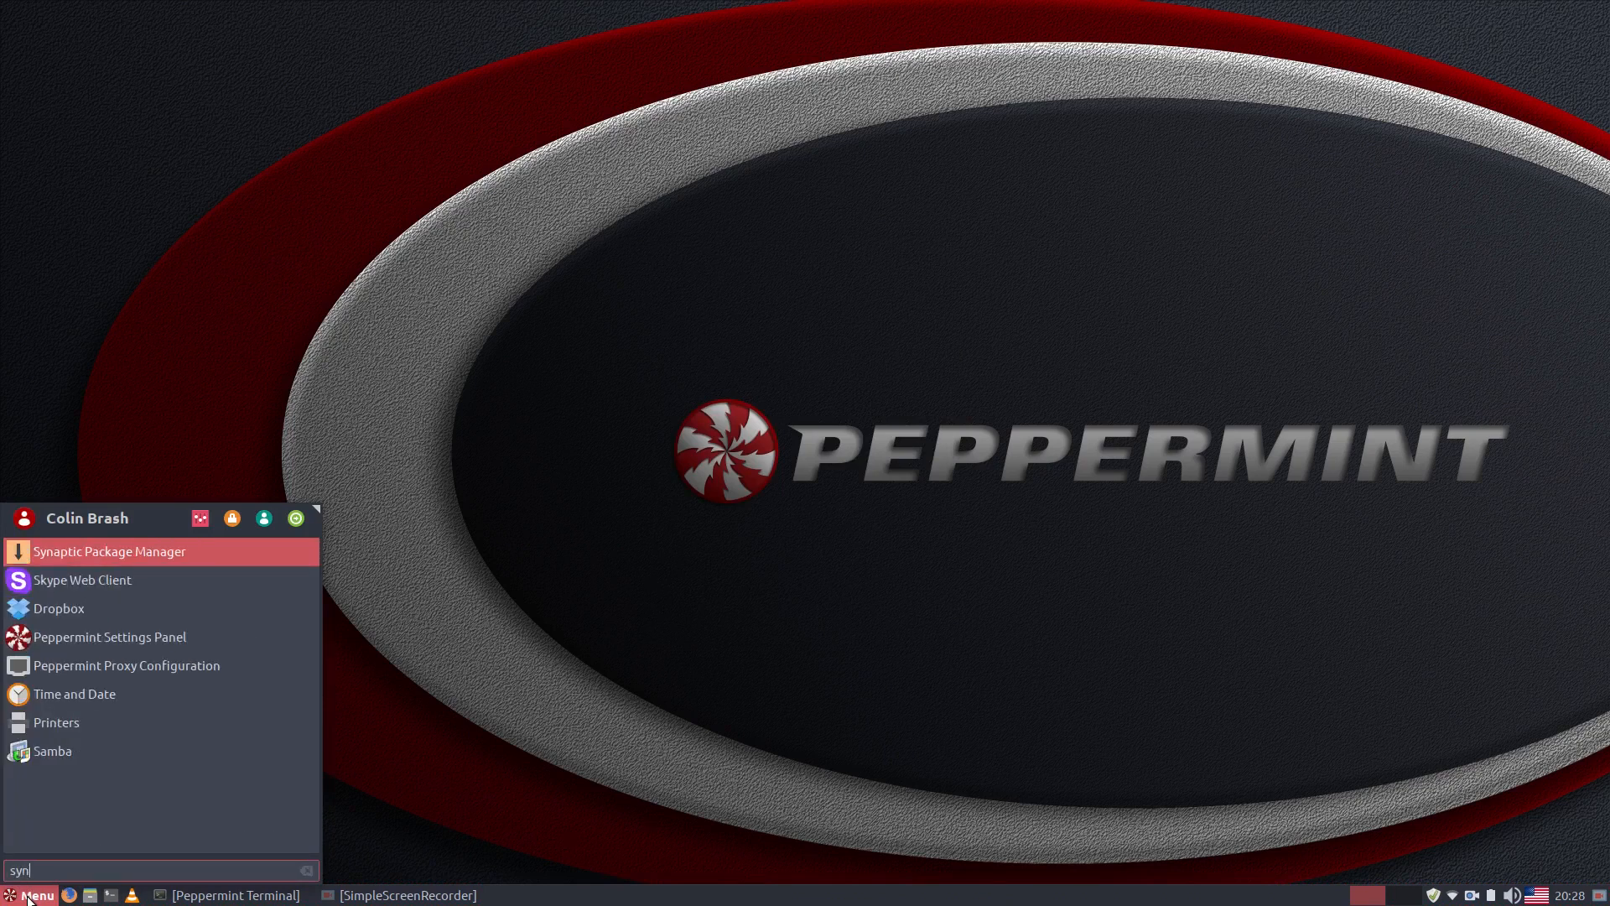
key(Return)
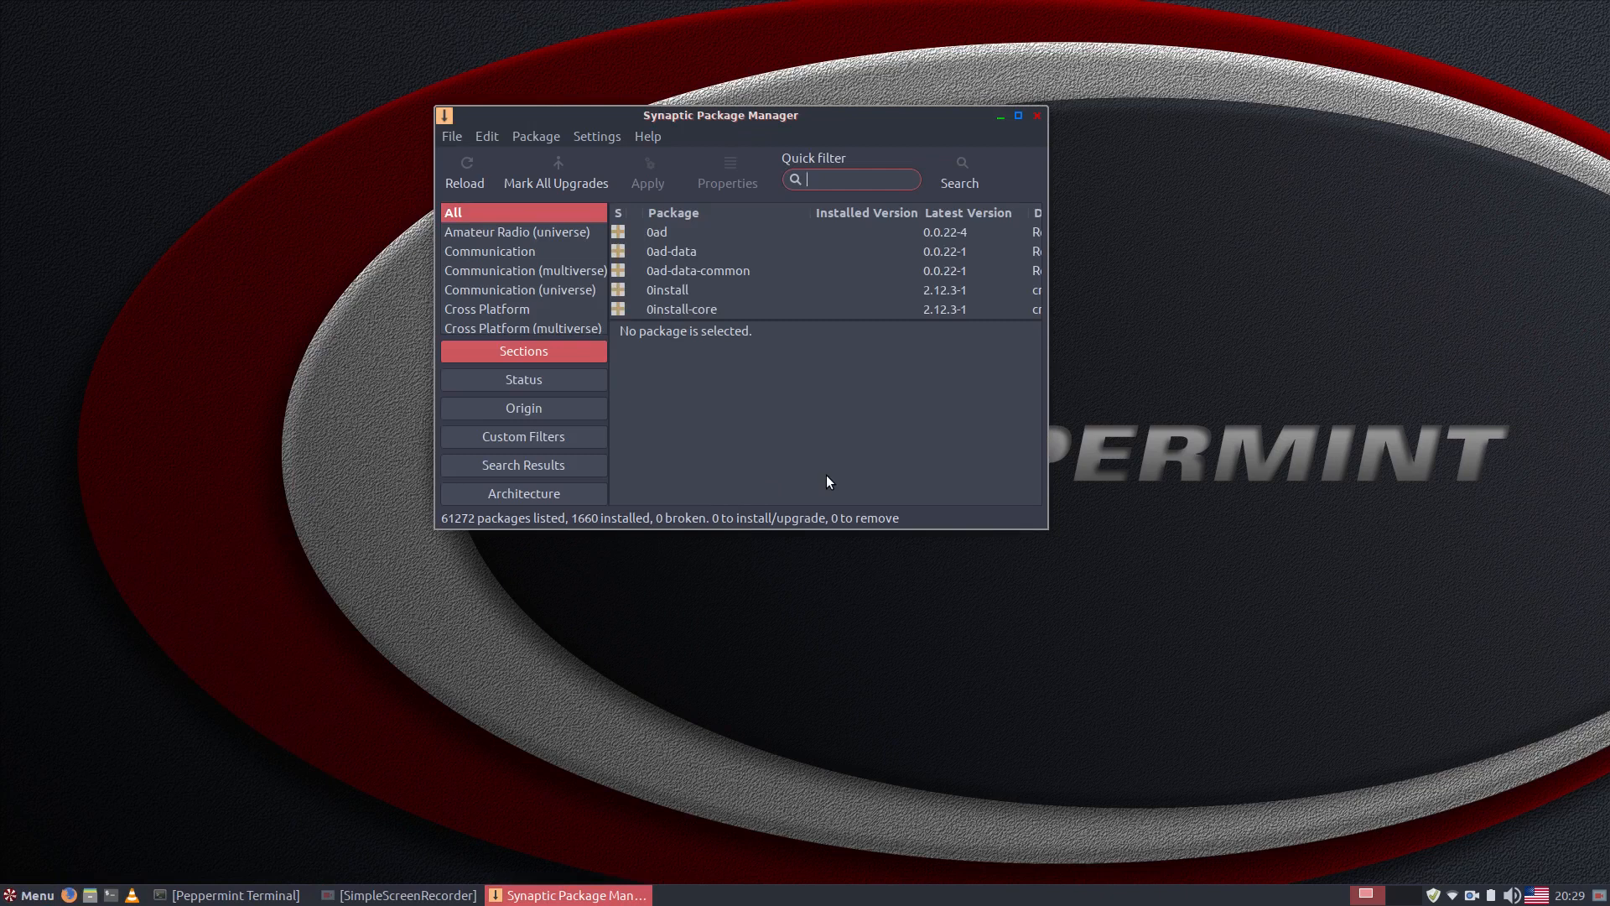
text(xfce)
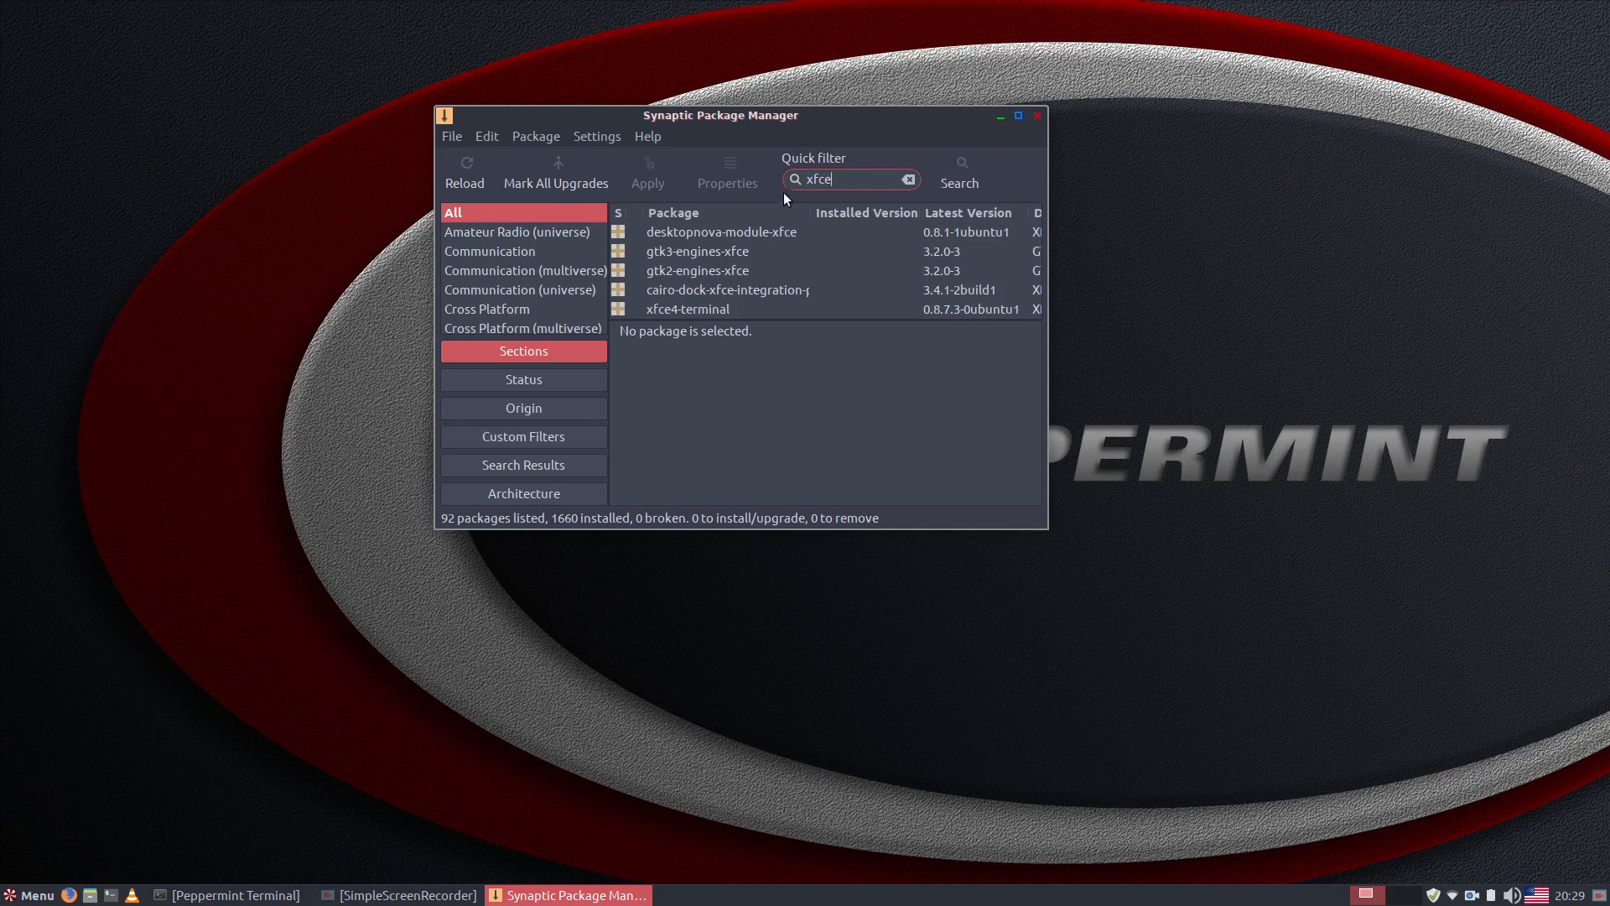
click(956, 176)
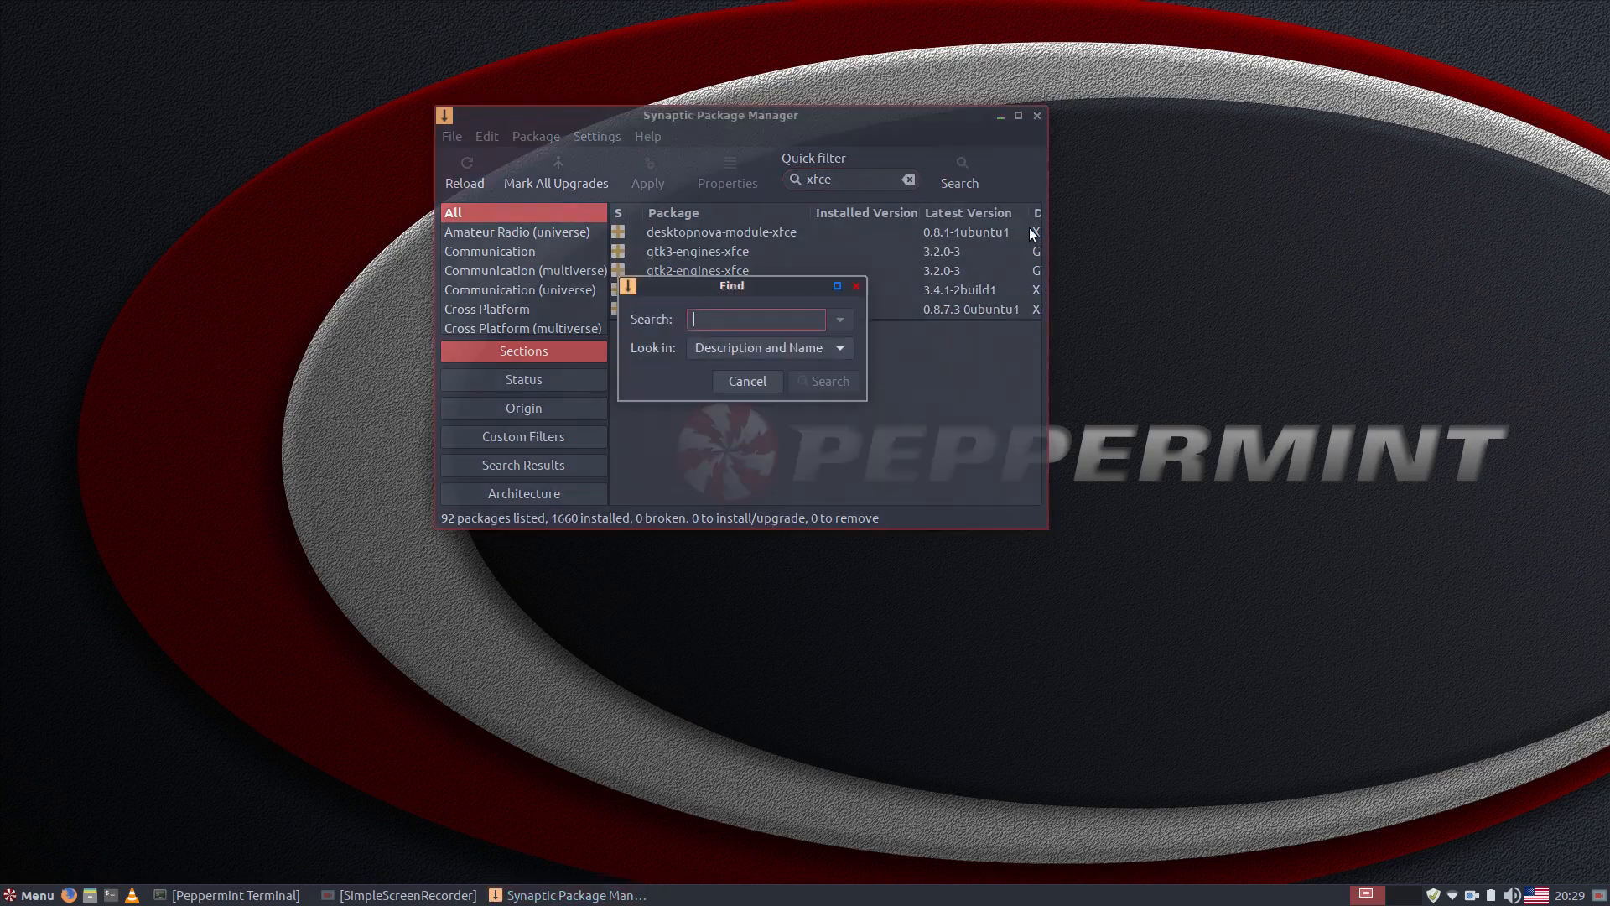
text(xfce)
key(Return)
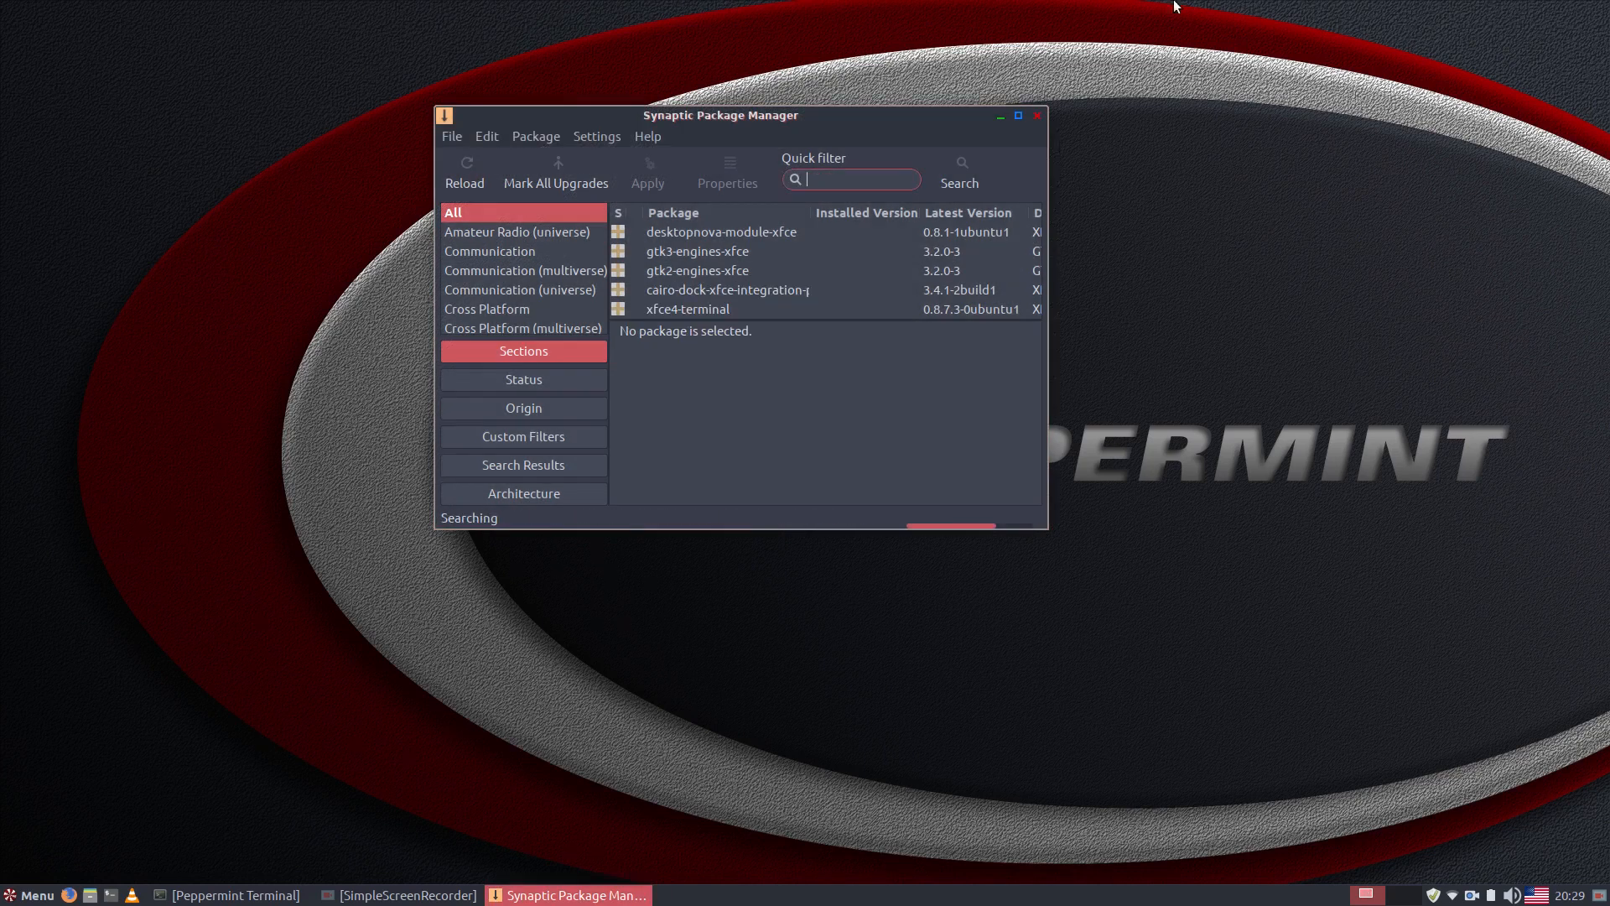
Mark xfce4-goodies and its dependencies for installation and review the 39-package summary
scroll(717, 259, down, 10)
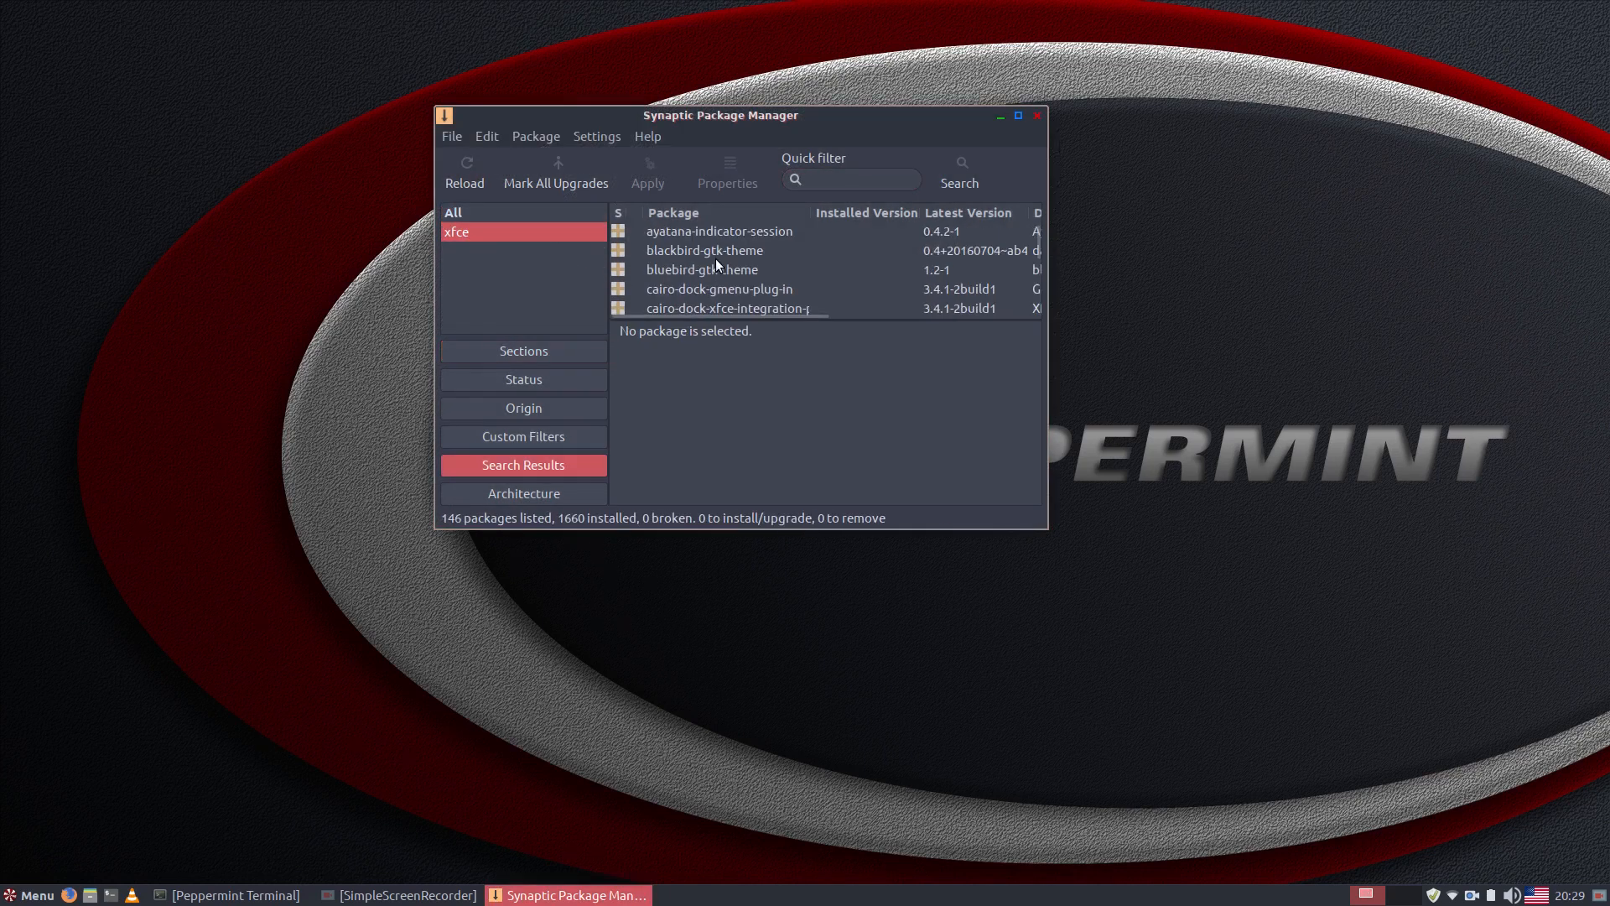
scroll(721, 252, down, 10)
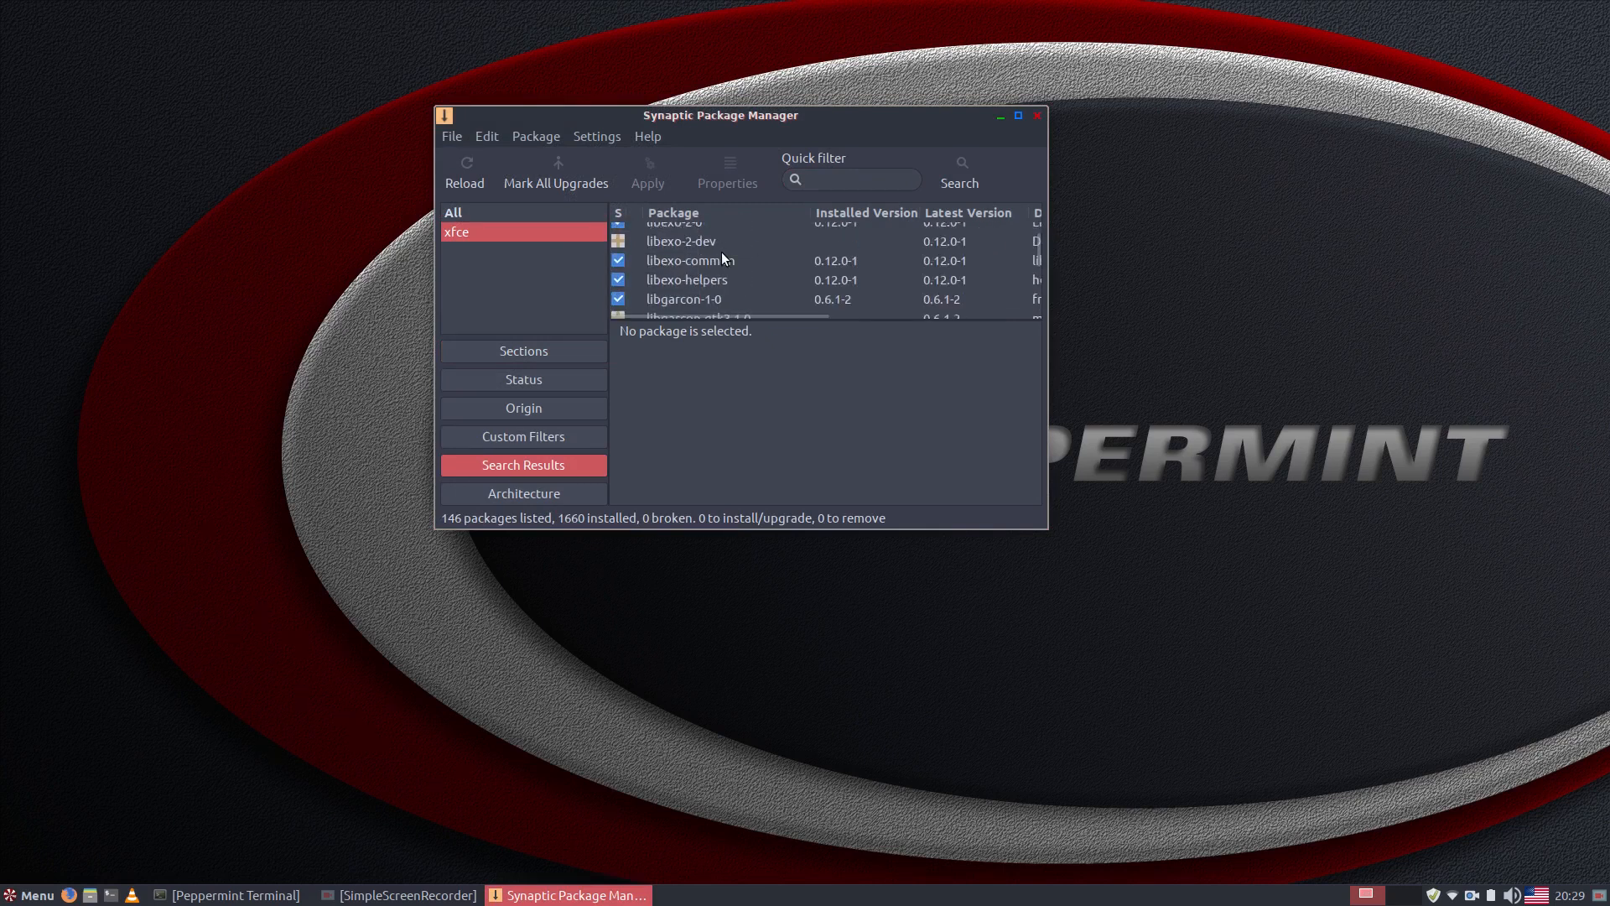
scroll(713, 246, down, 10)
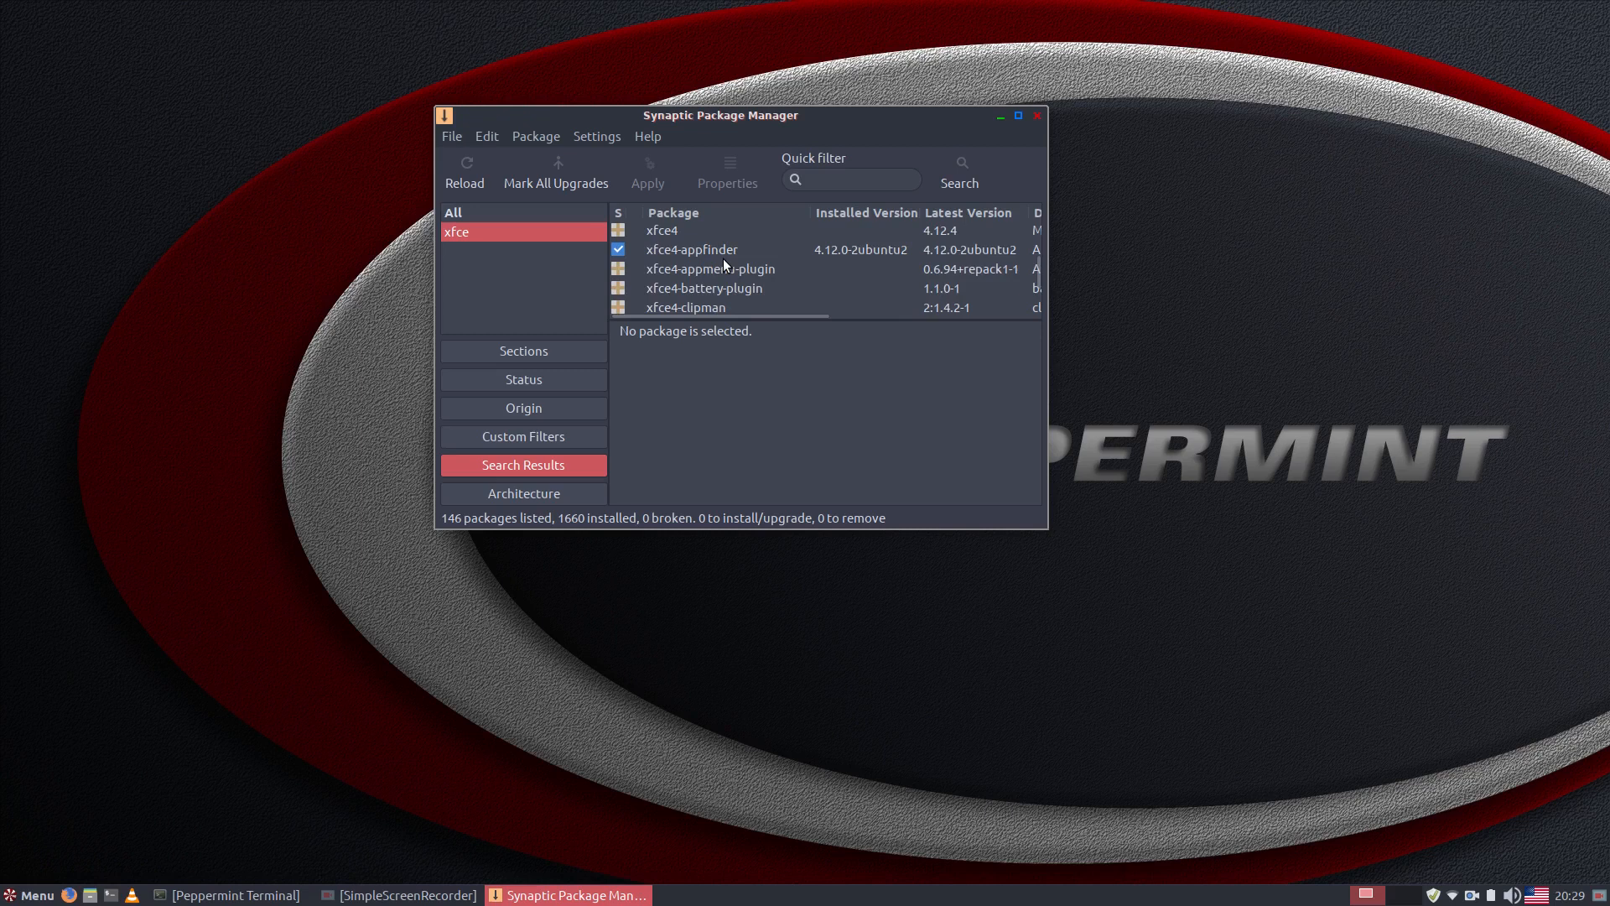
scroll(723, 258, down, 3)
scroll(726, 265, down, 1)
scroll(725, 264, down, 3)
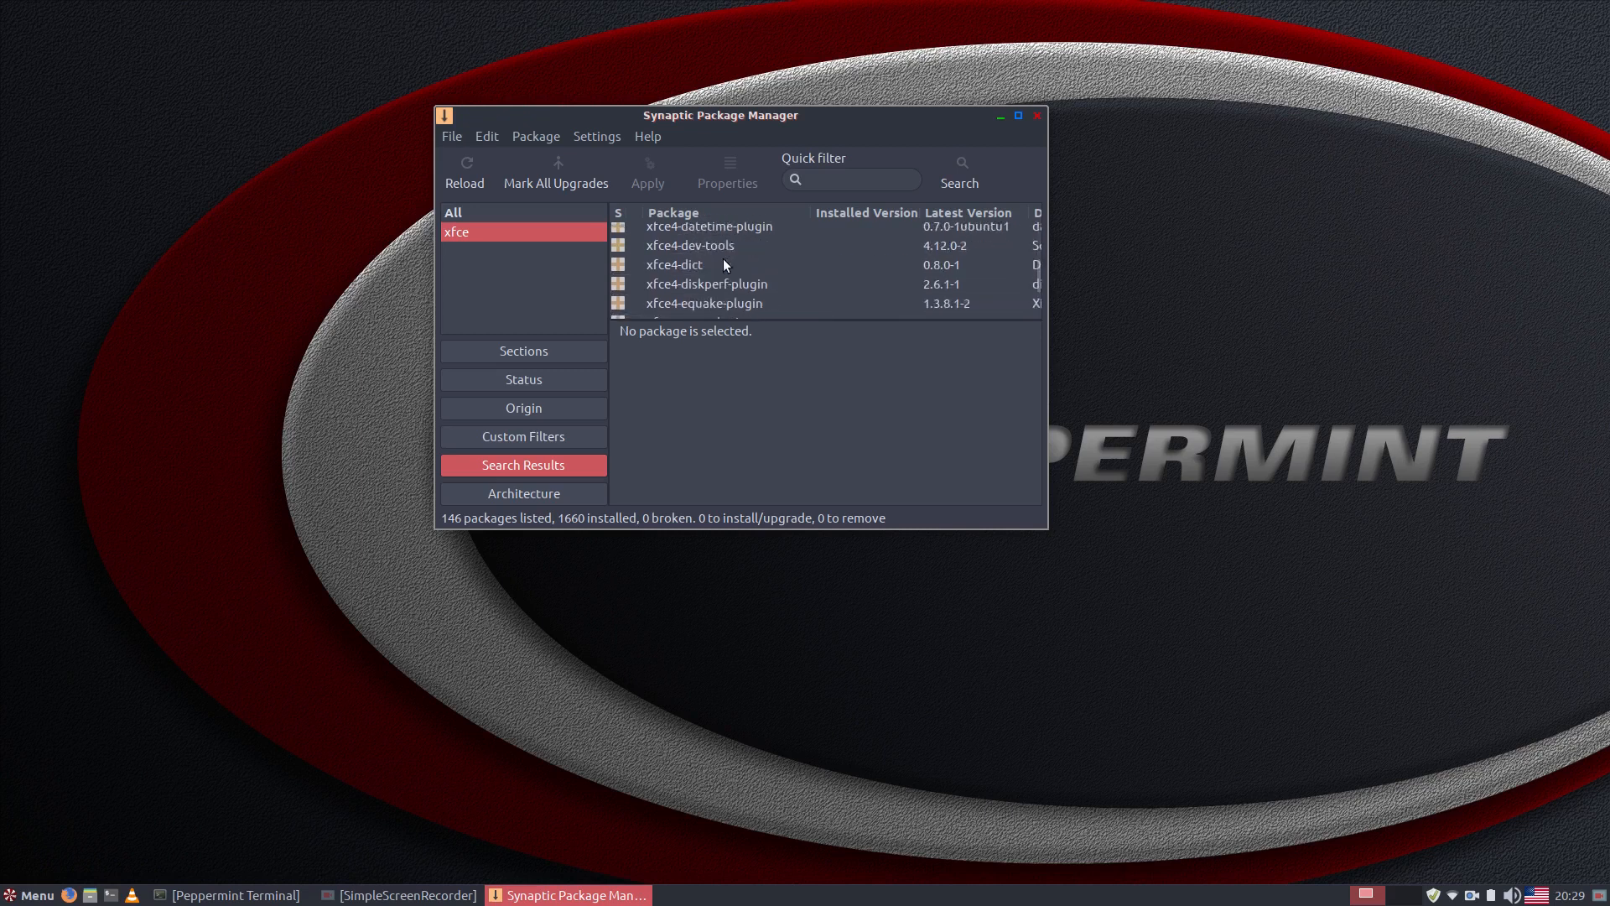
scroll(725, 265, down, 1)
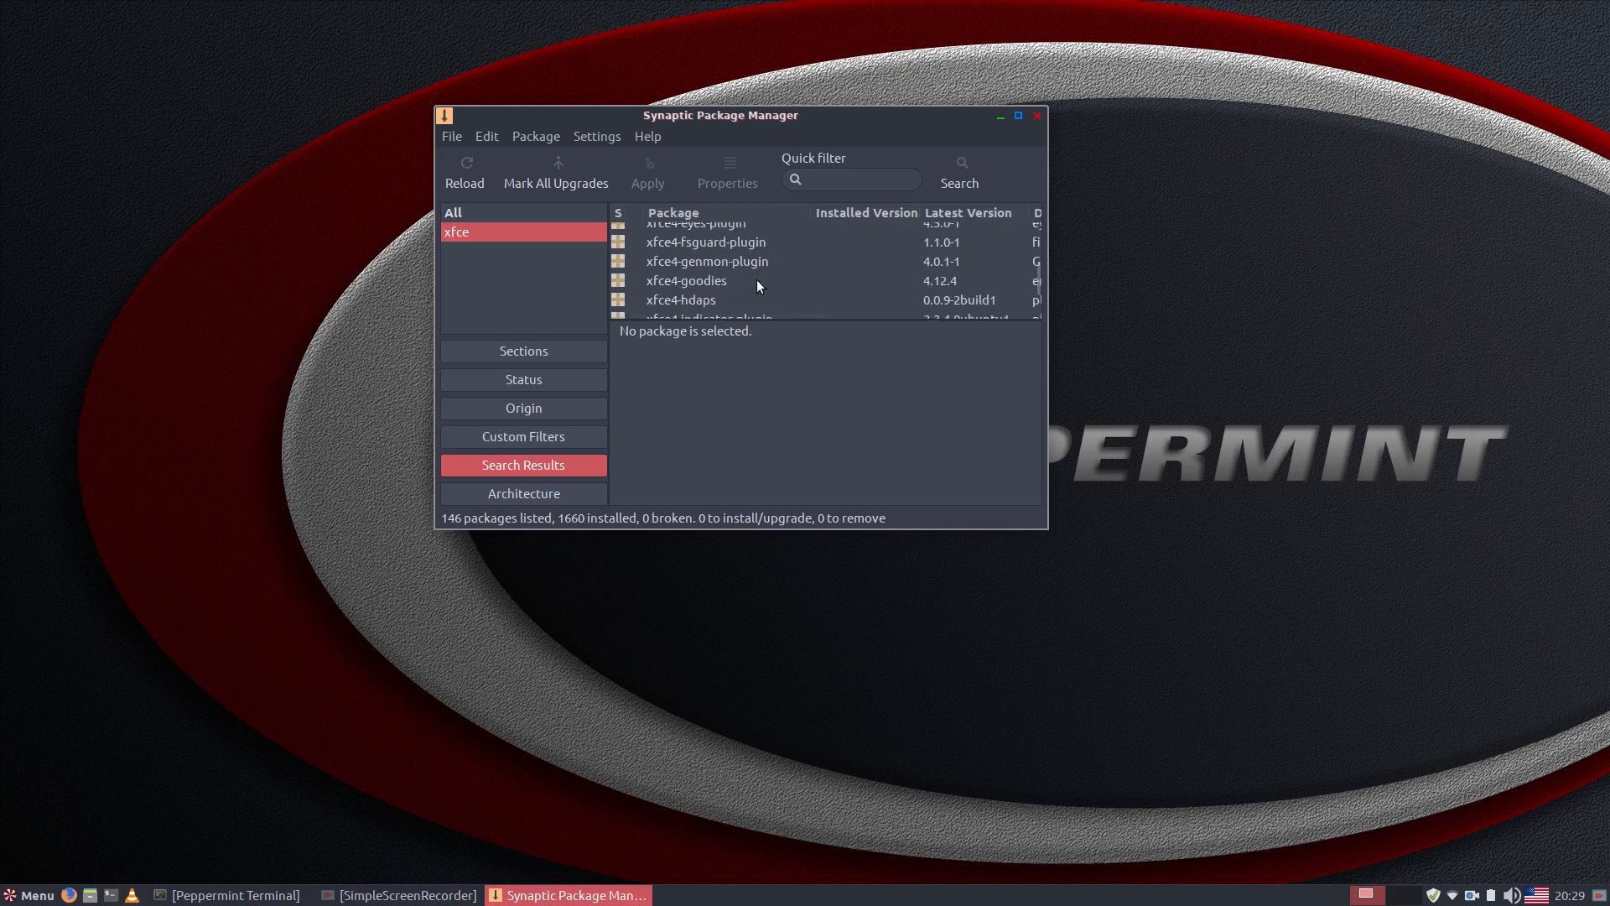
click(622, 280)
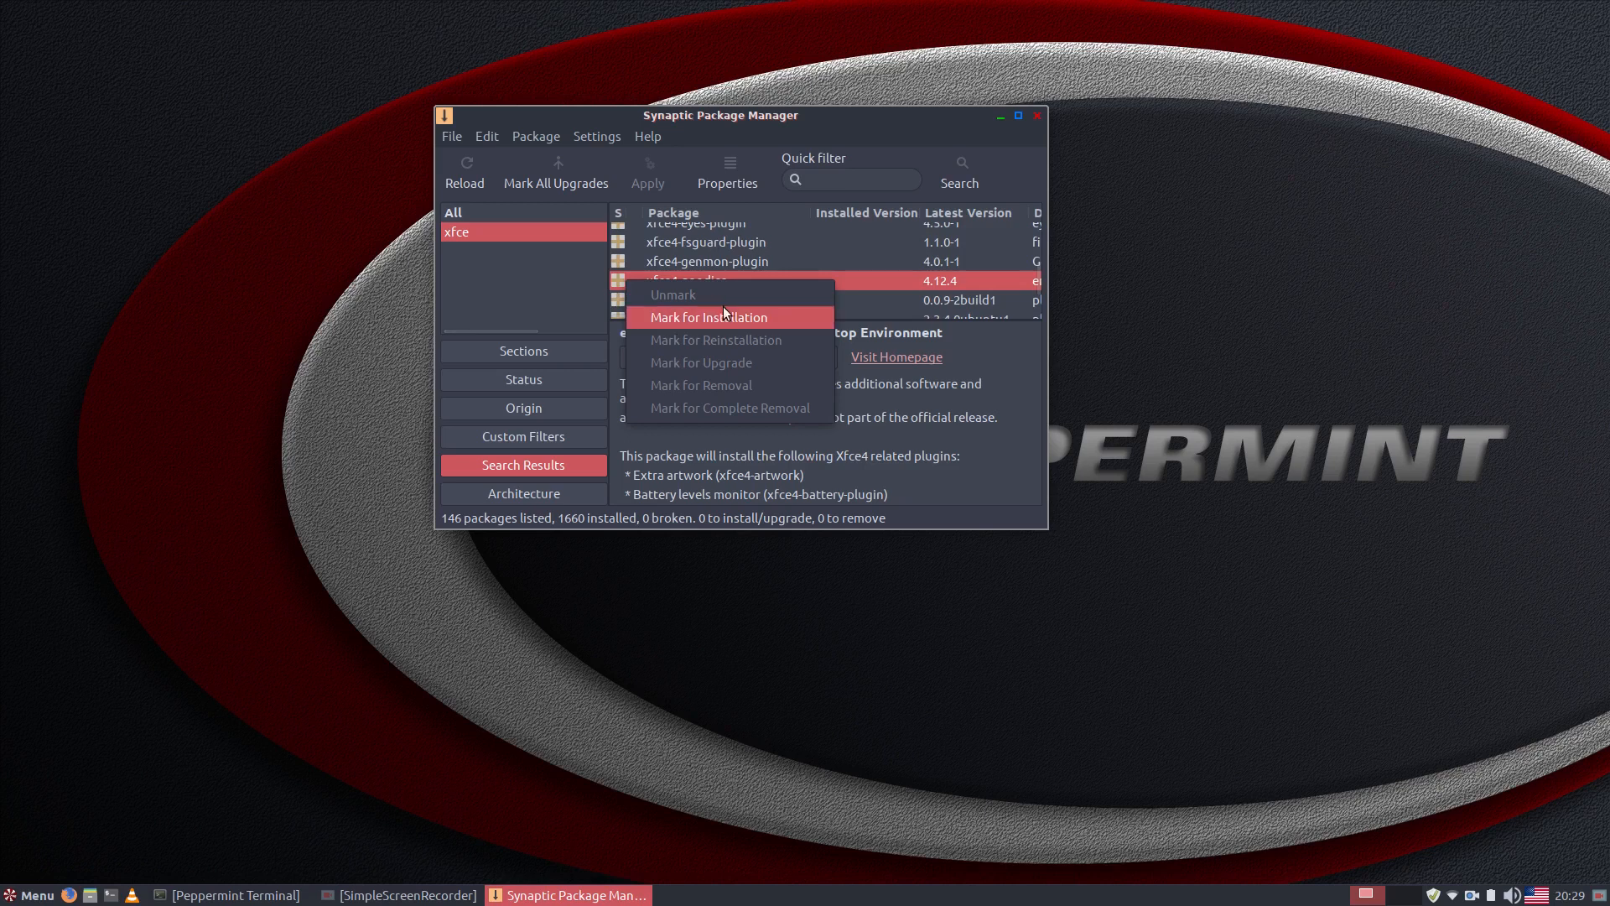
click(742, 319)
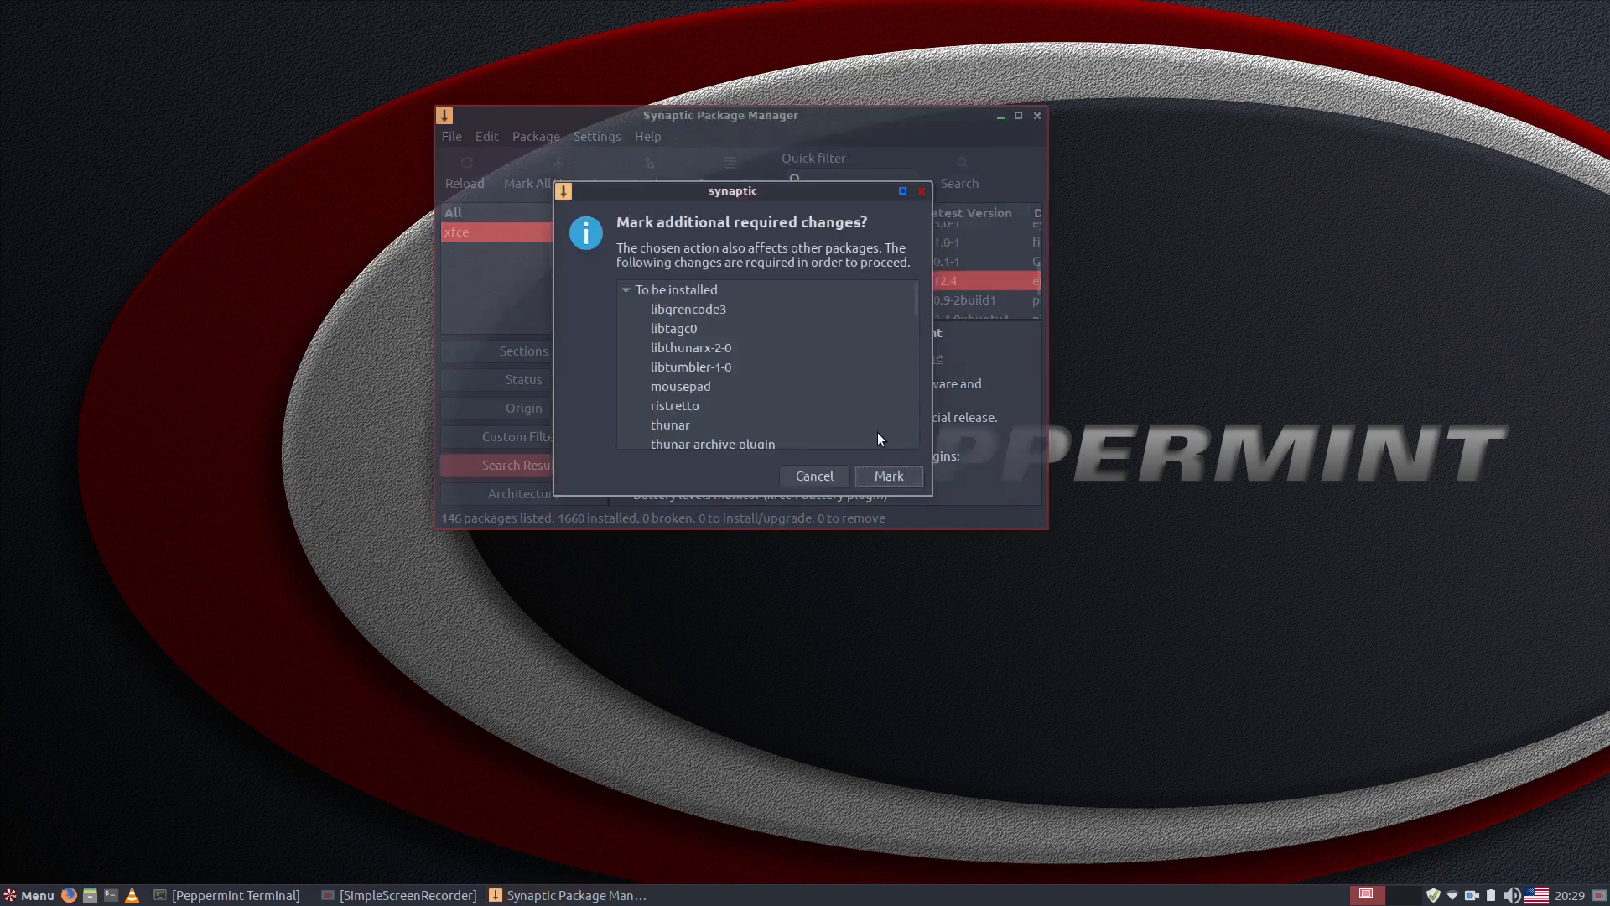
click(889, 477)
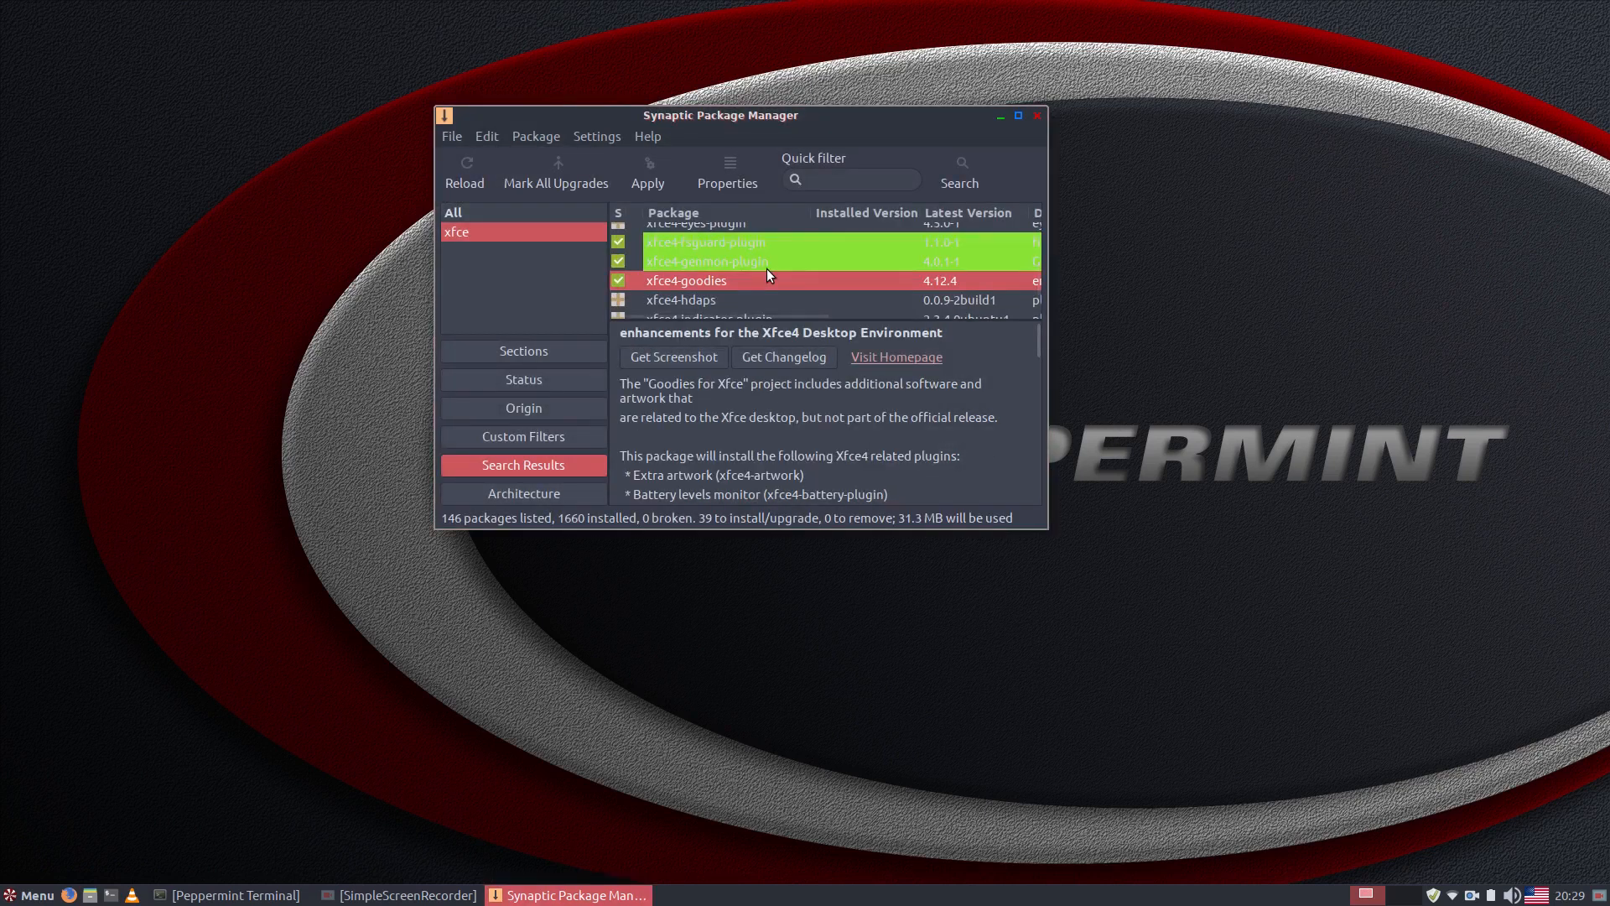
click(647, 166)
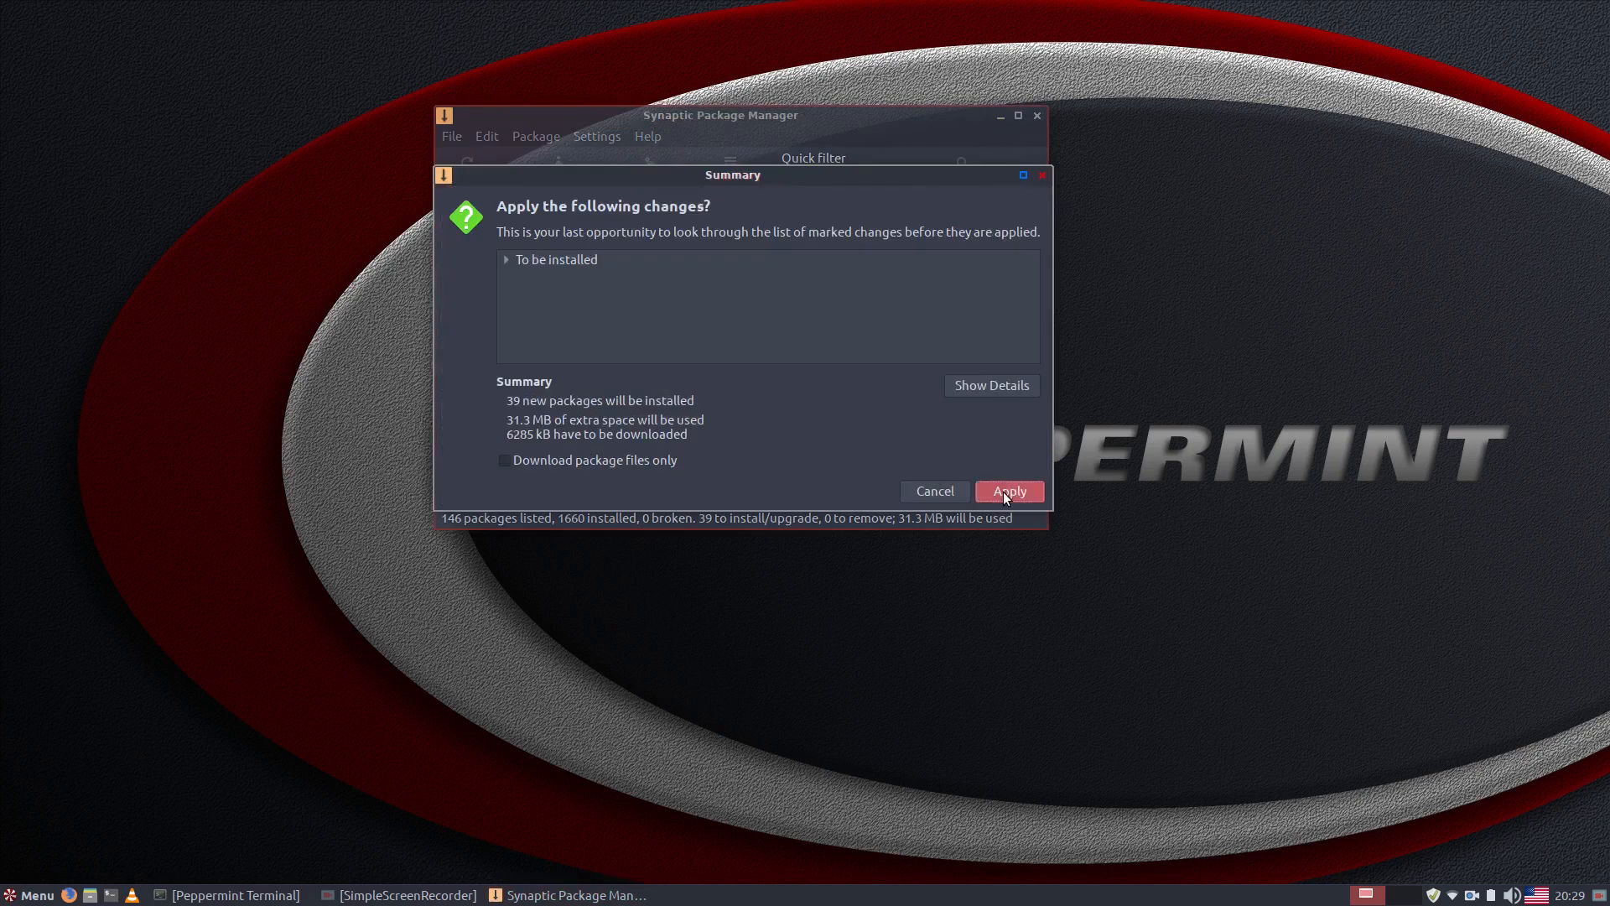
Apply the xfce4-goodies installation and close the Changes applied dialog once it finishes
click(1006, 492)
click(1570, 895)
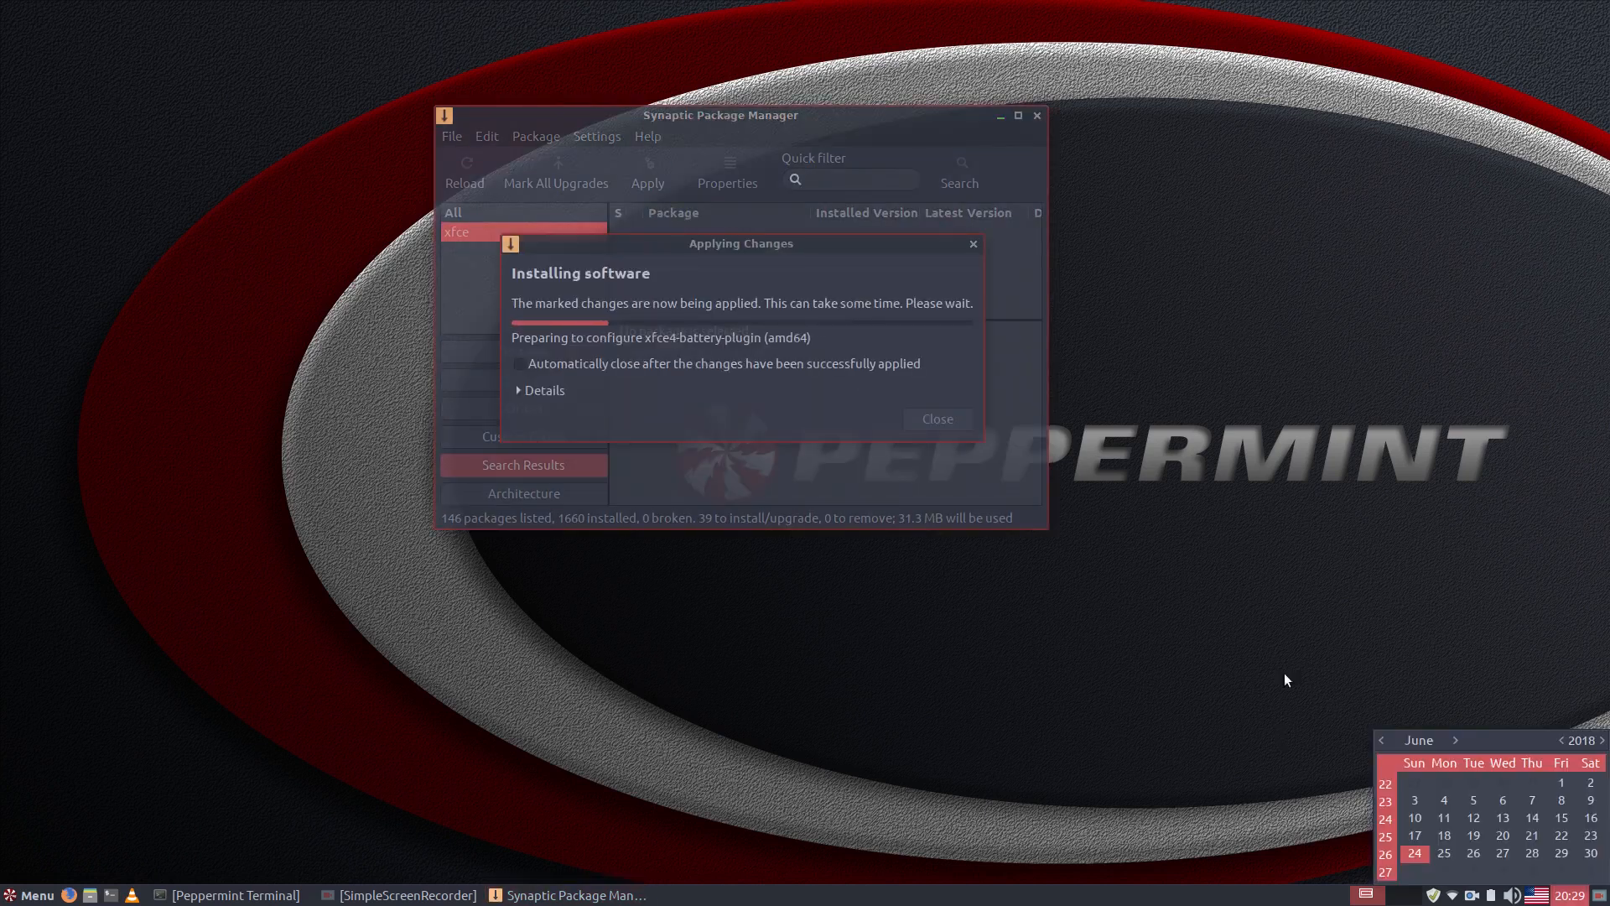
click(1571, 895)
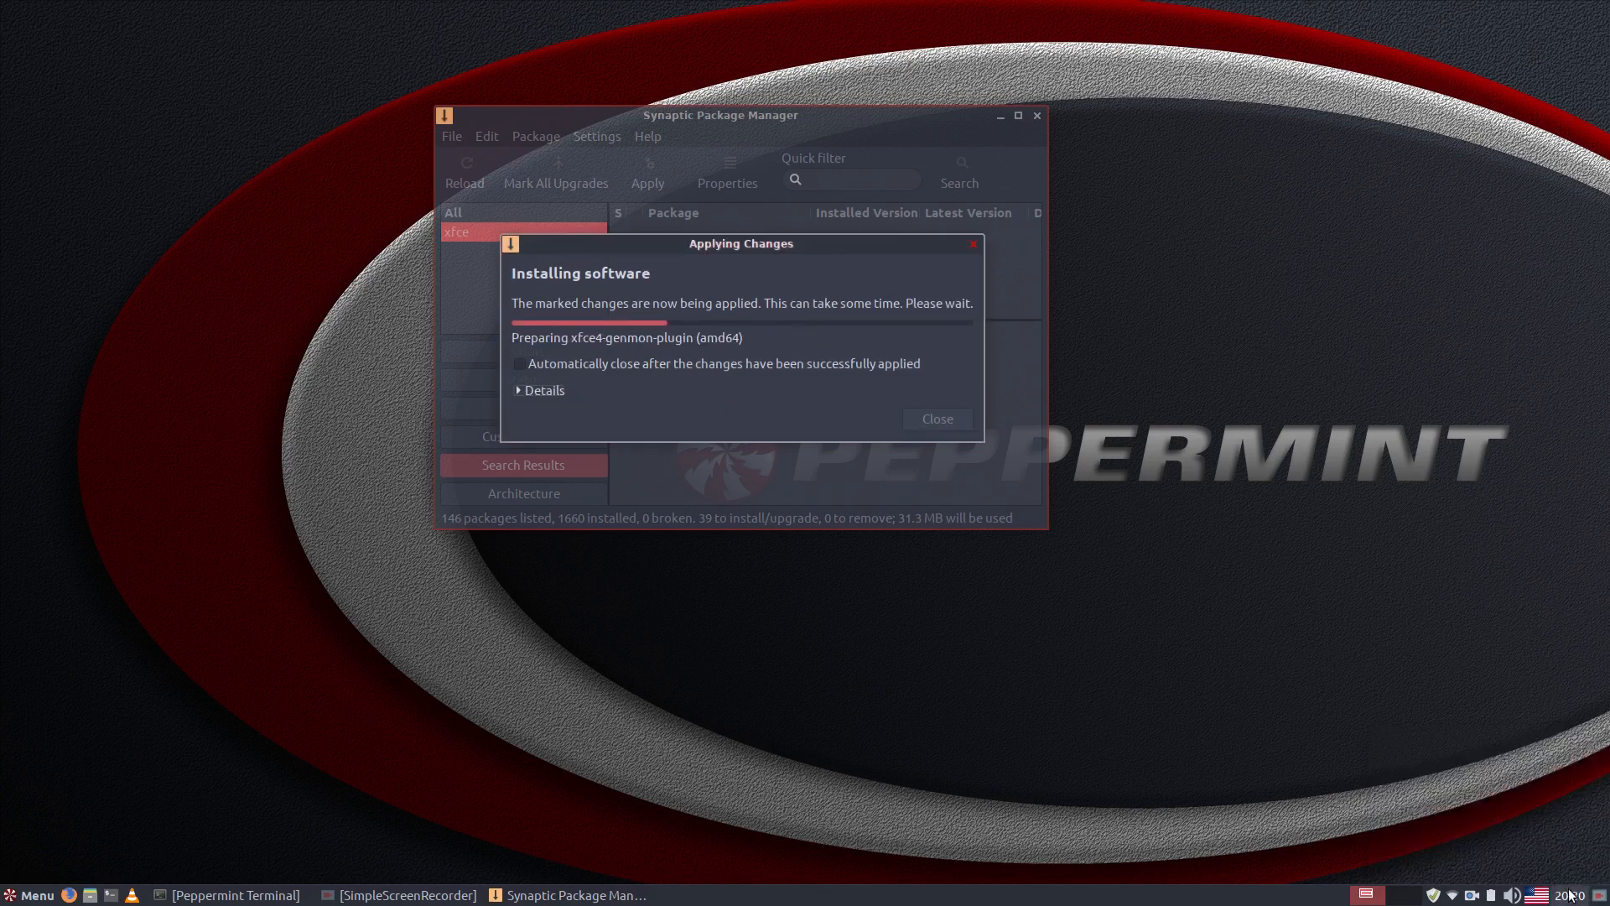
click(1571, 895)
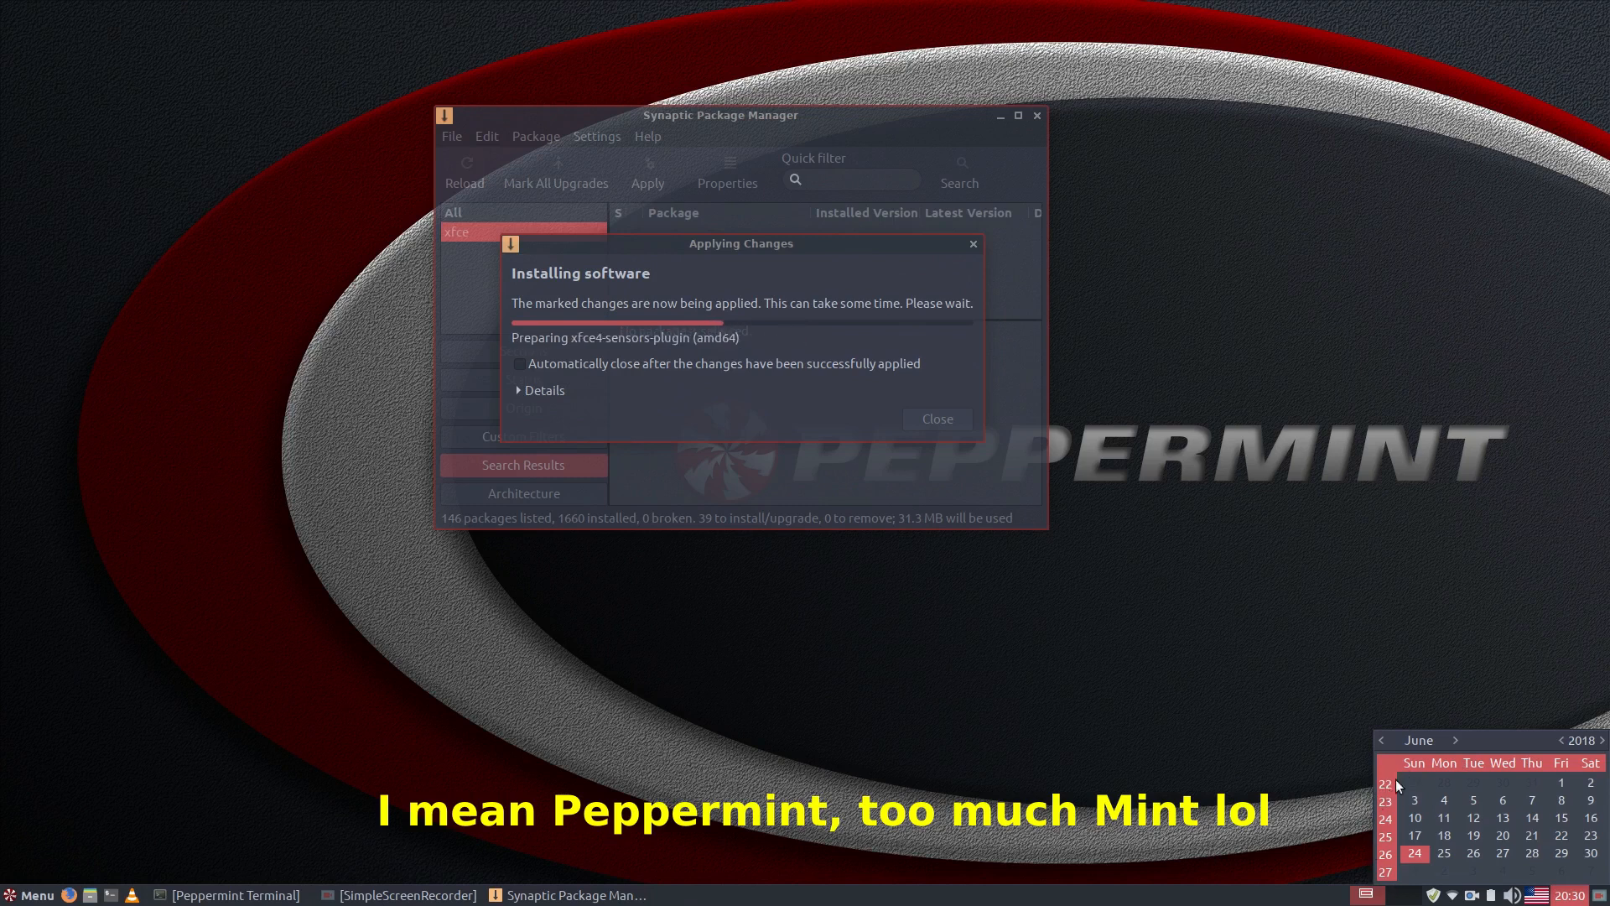
click(1281, 732)
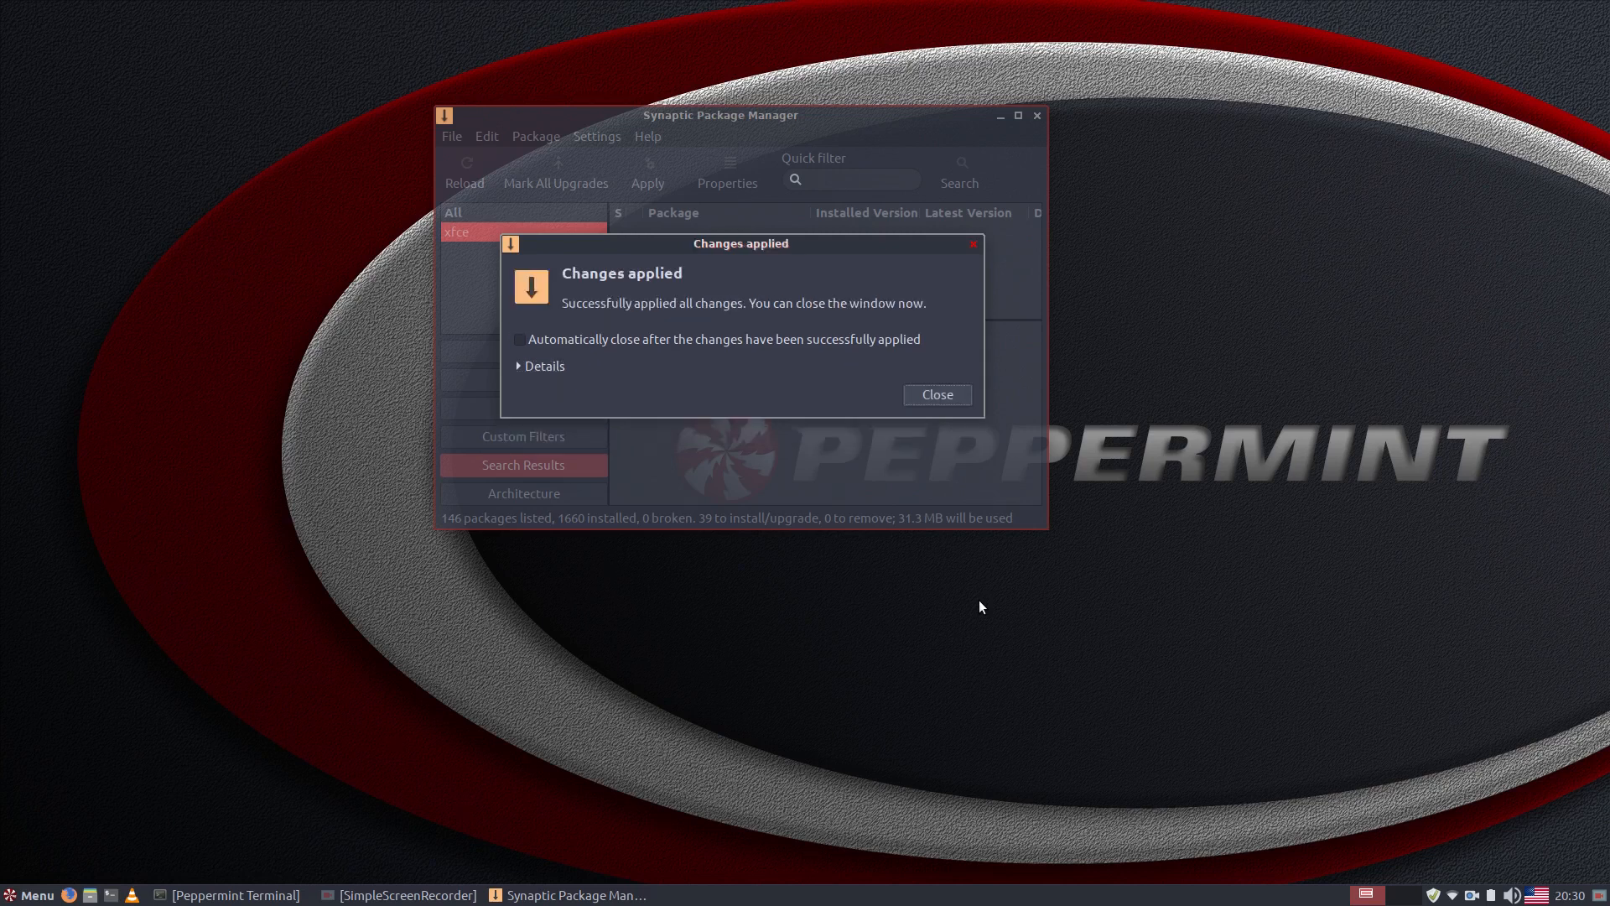
click(938, 395)
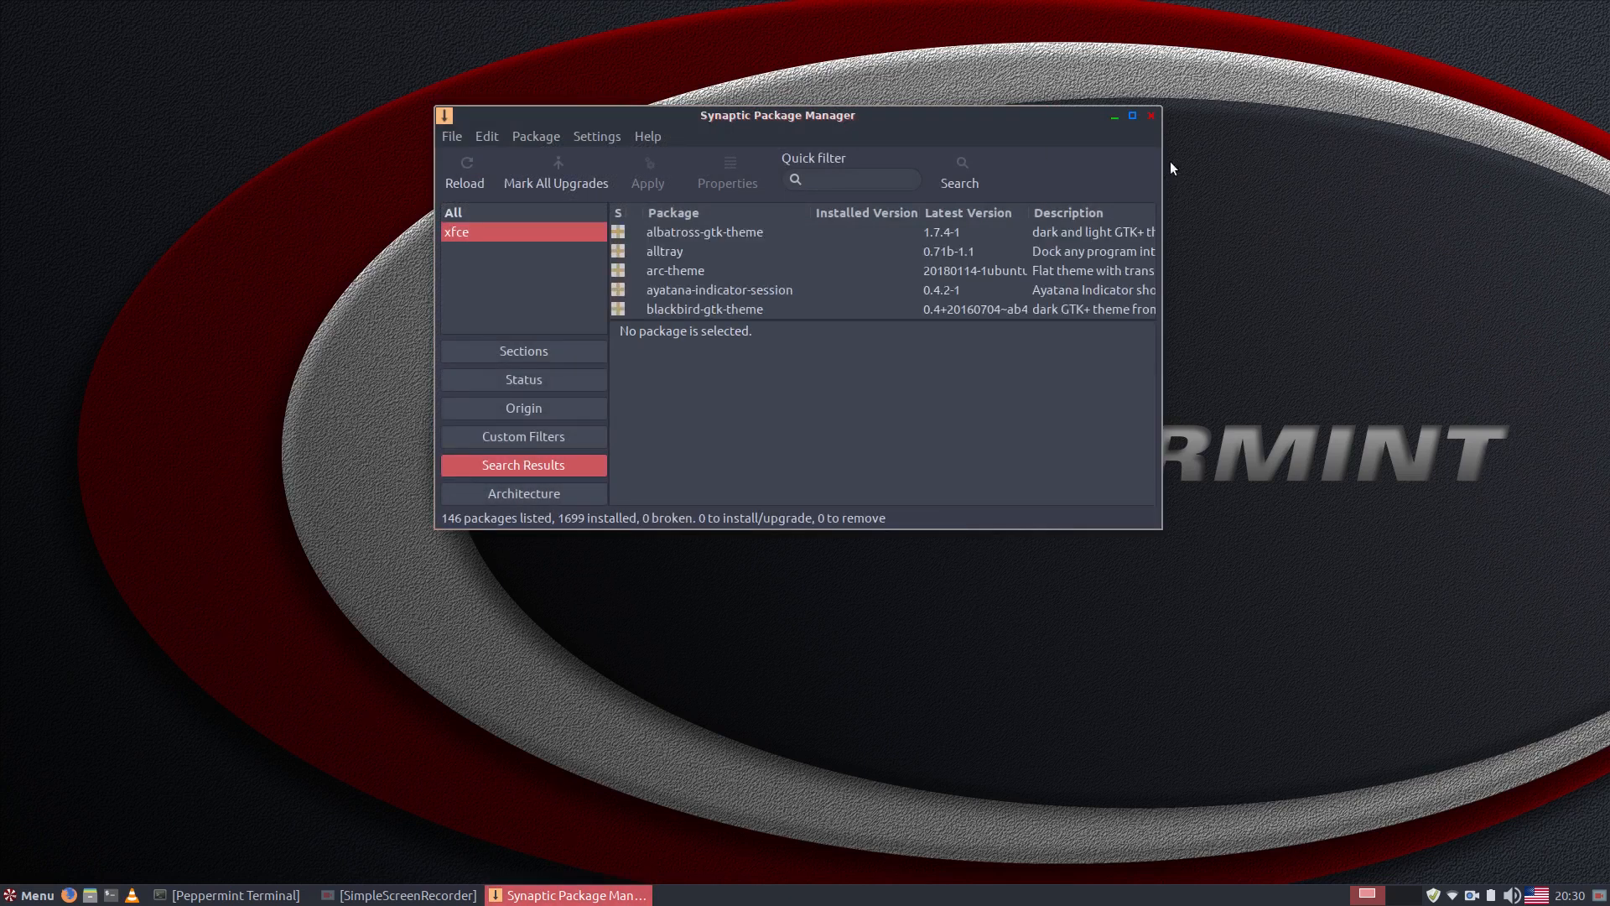
Close Synaptic and add the DateTime plugin to the panel from Add New Items
click(1150, 115)
right_click(667, 894)
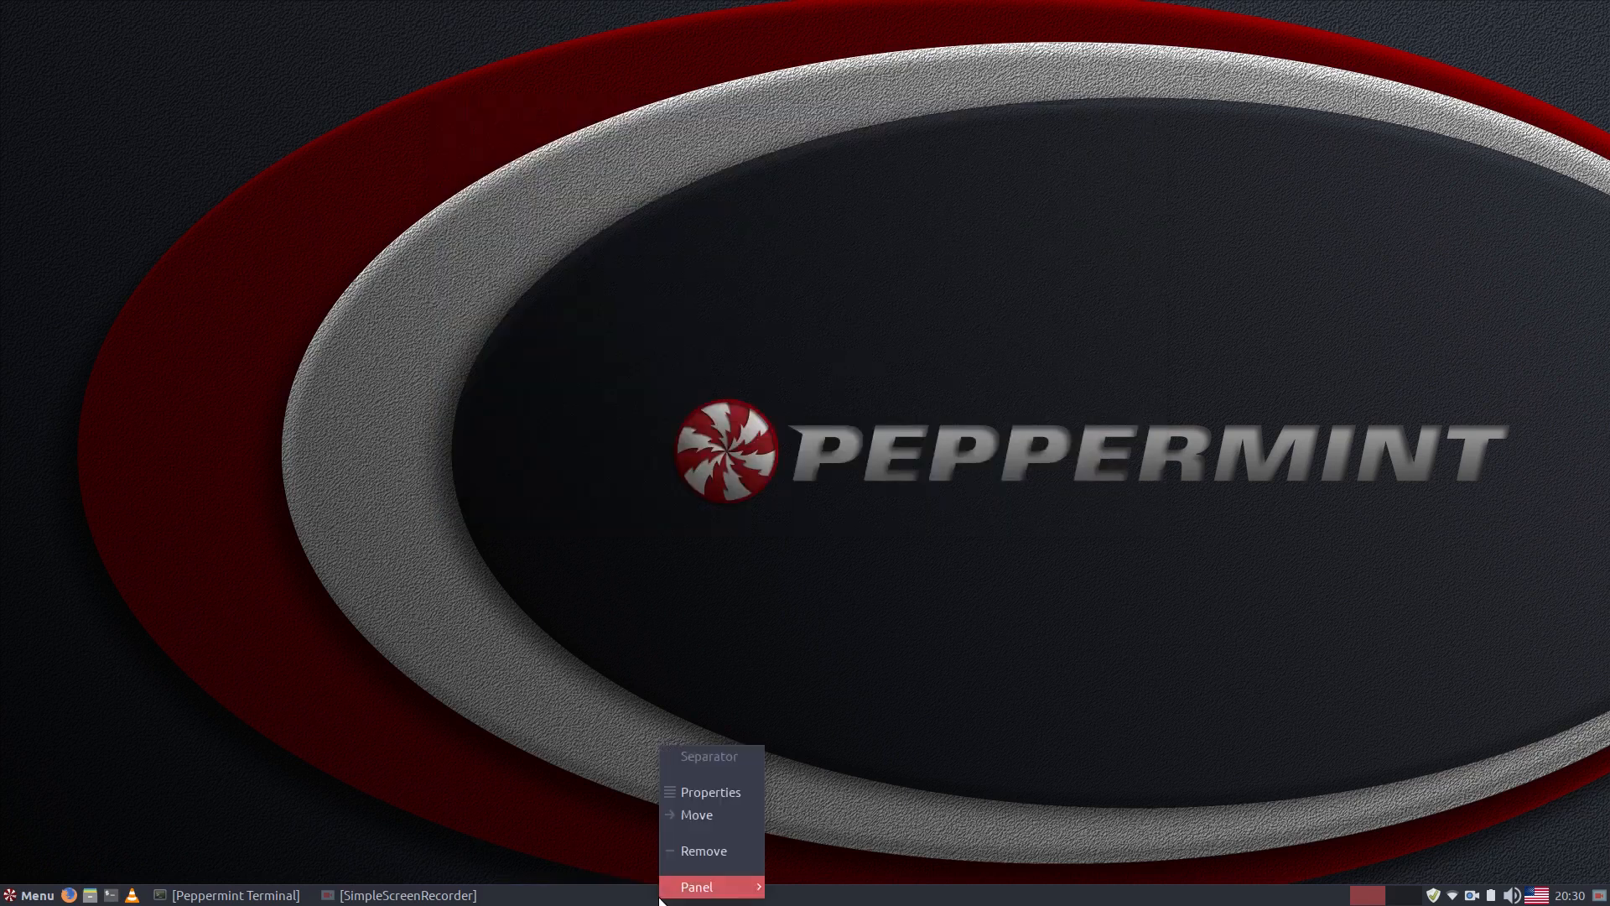
mouse_move(696, 886)
click(808, 776)
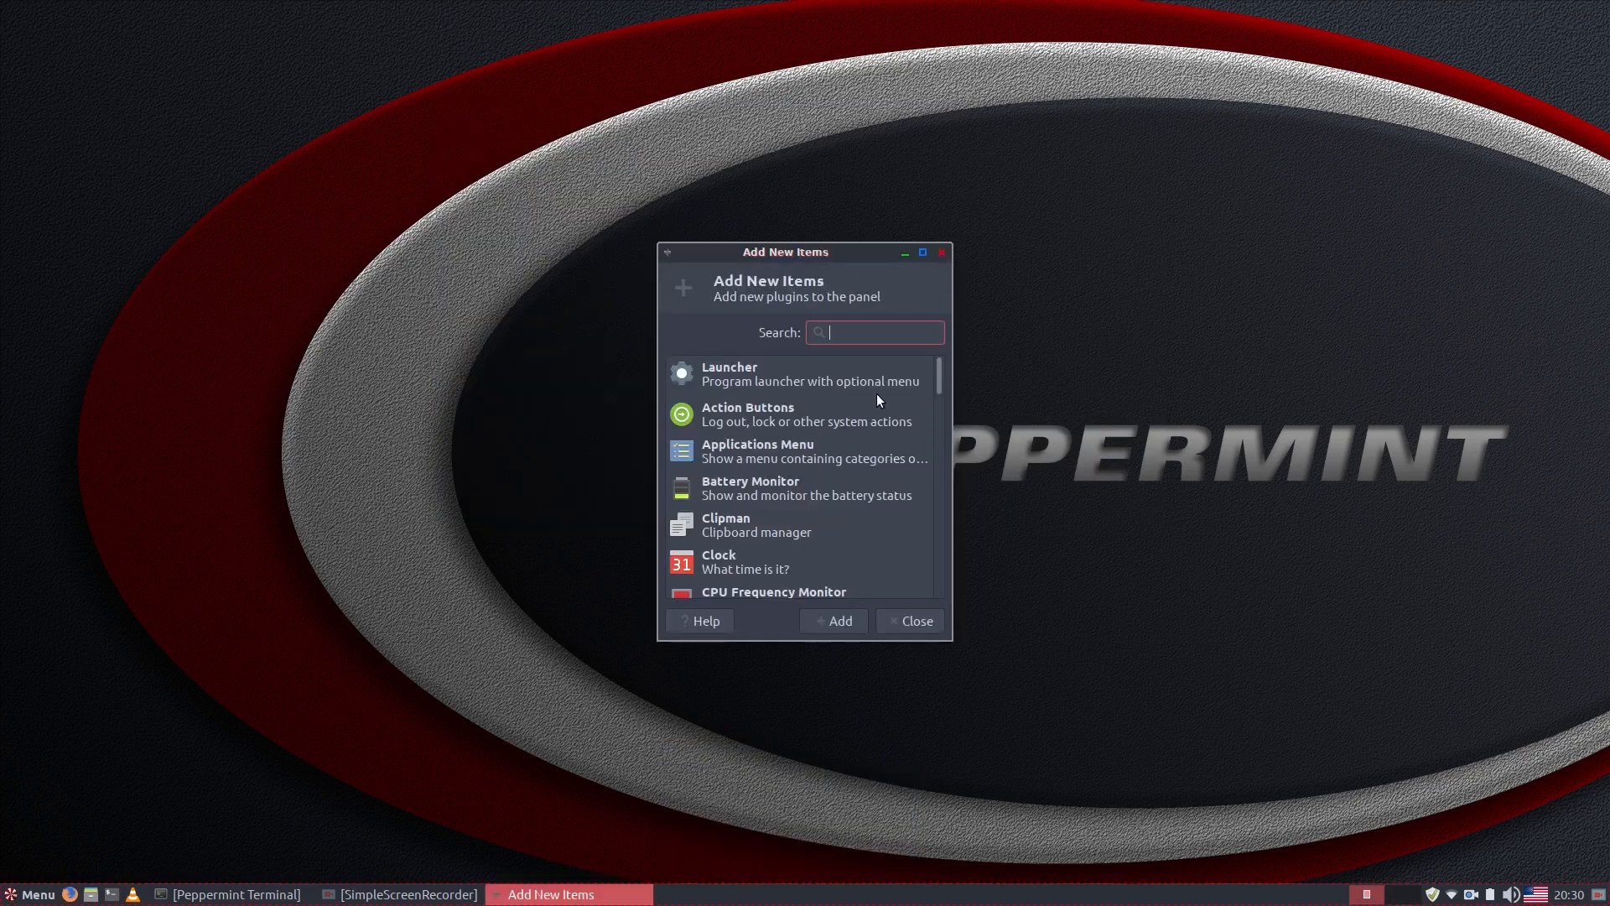
scroll(778, 478, down, 5)
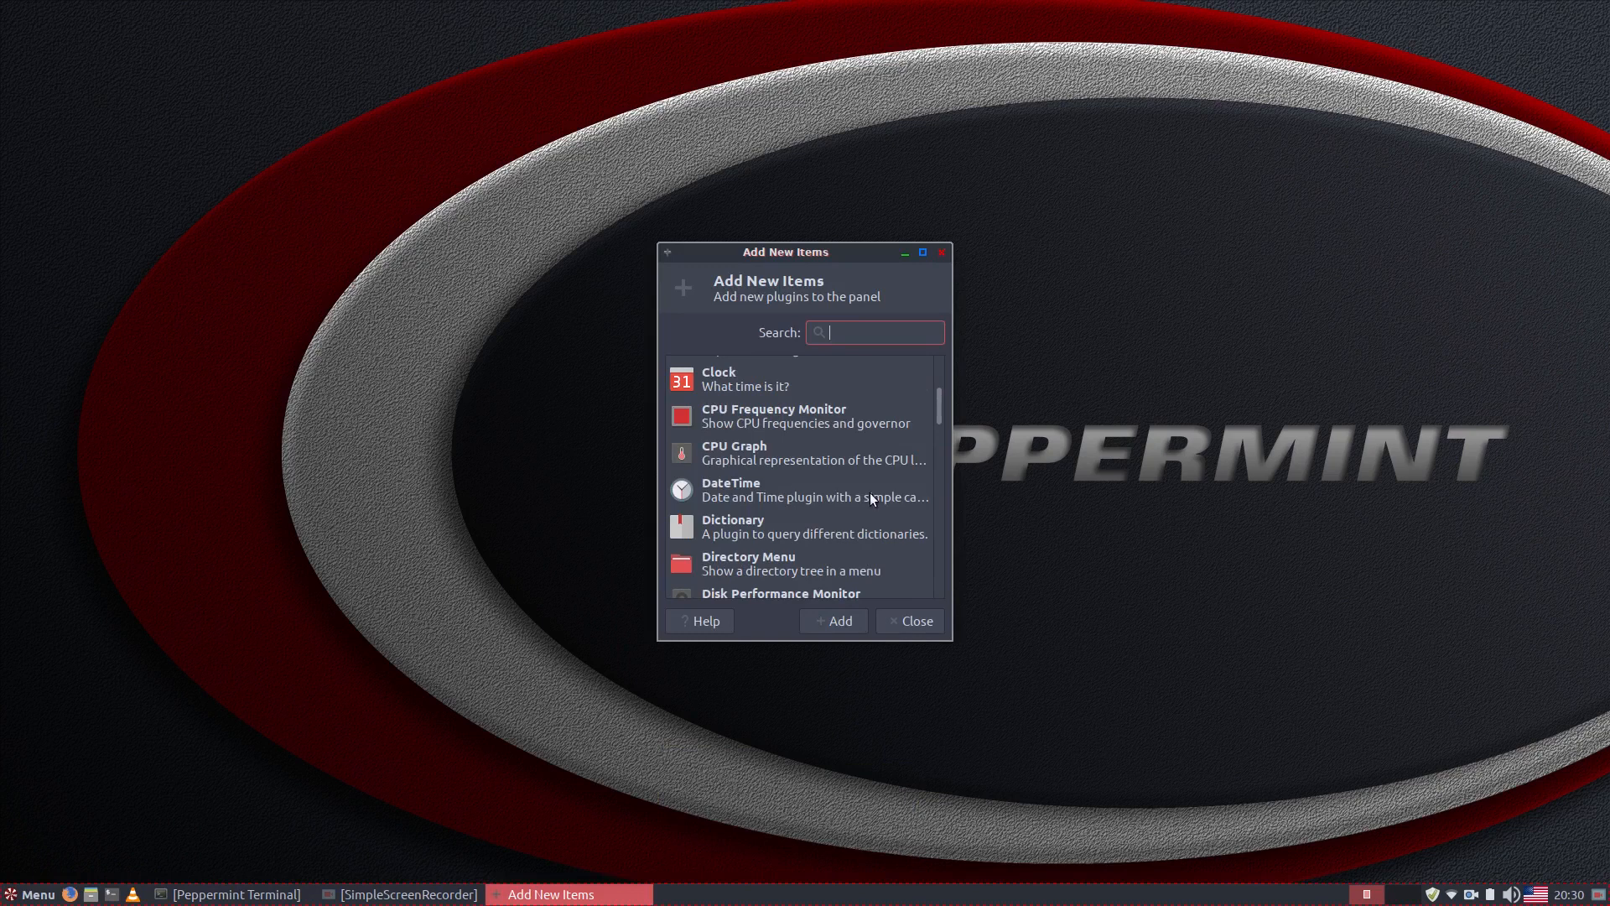
click(755, 493)
click(850, 617)
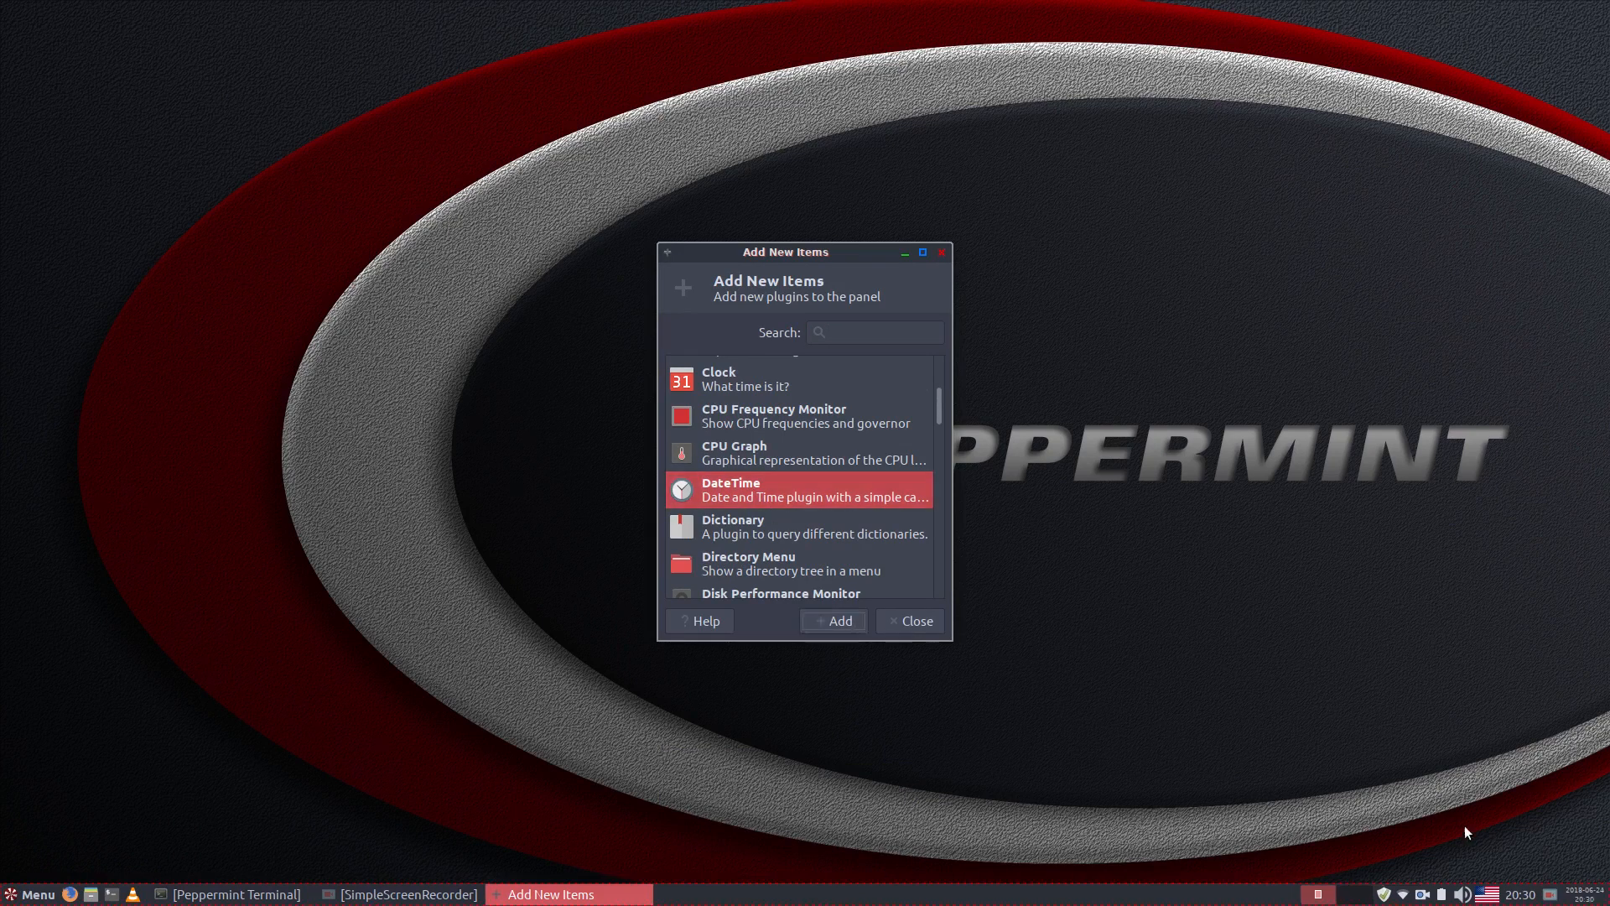
click(923, 621)
Compare the DateTime plugin's calendar with the original clock's calendar
click(1594, 896)
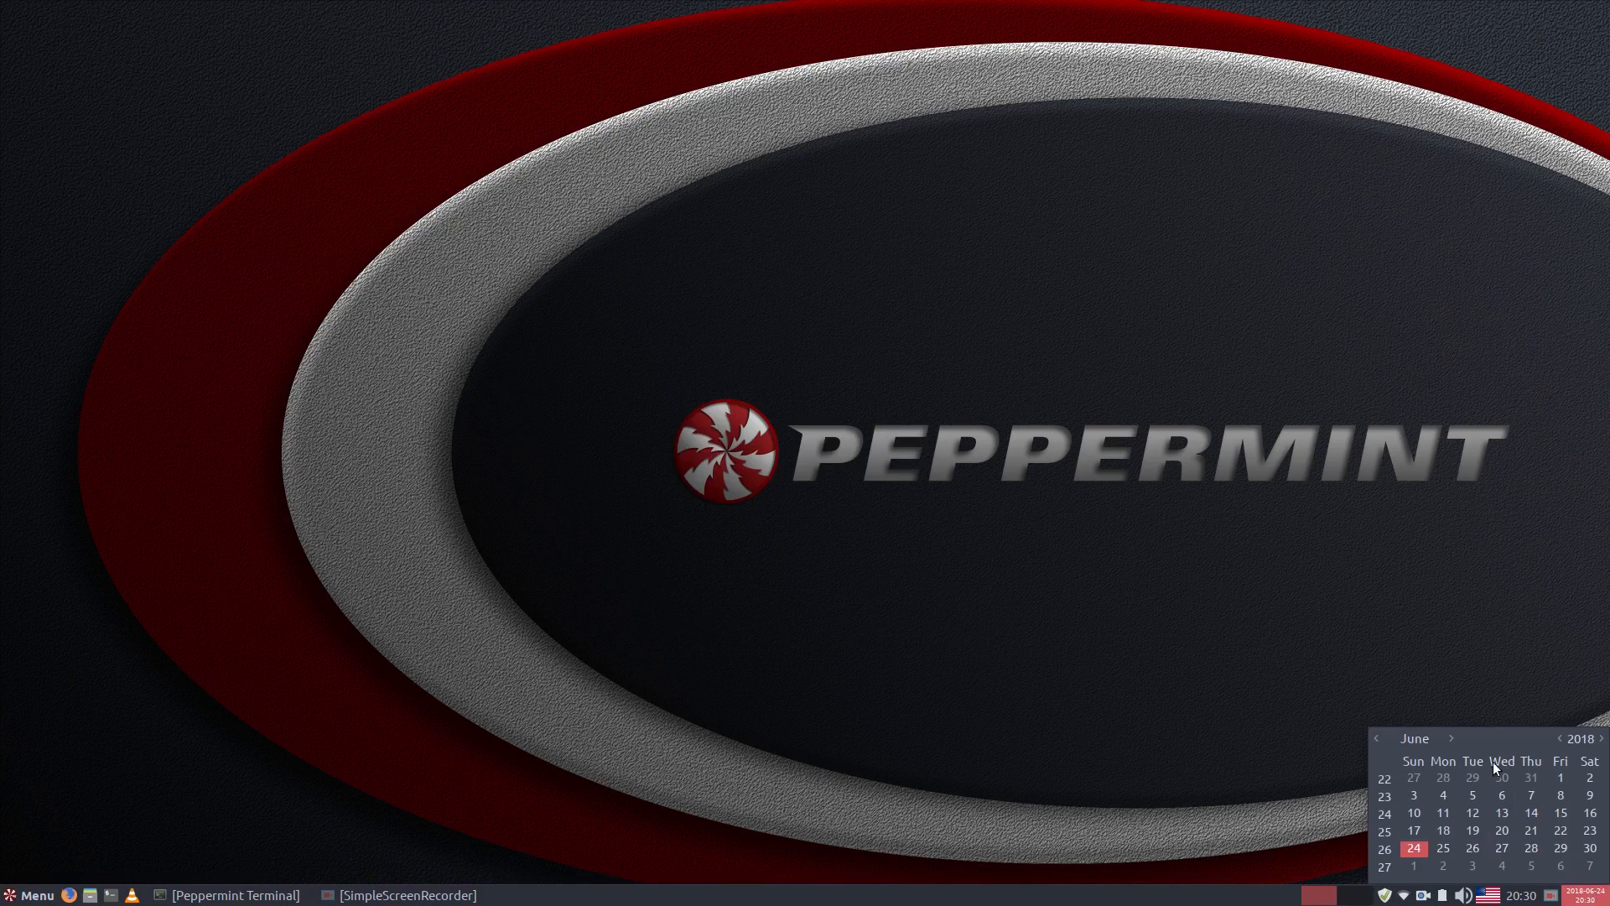
click(1520, 896)
click(1594, 895)
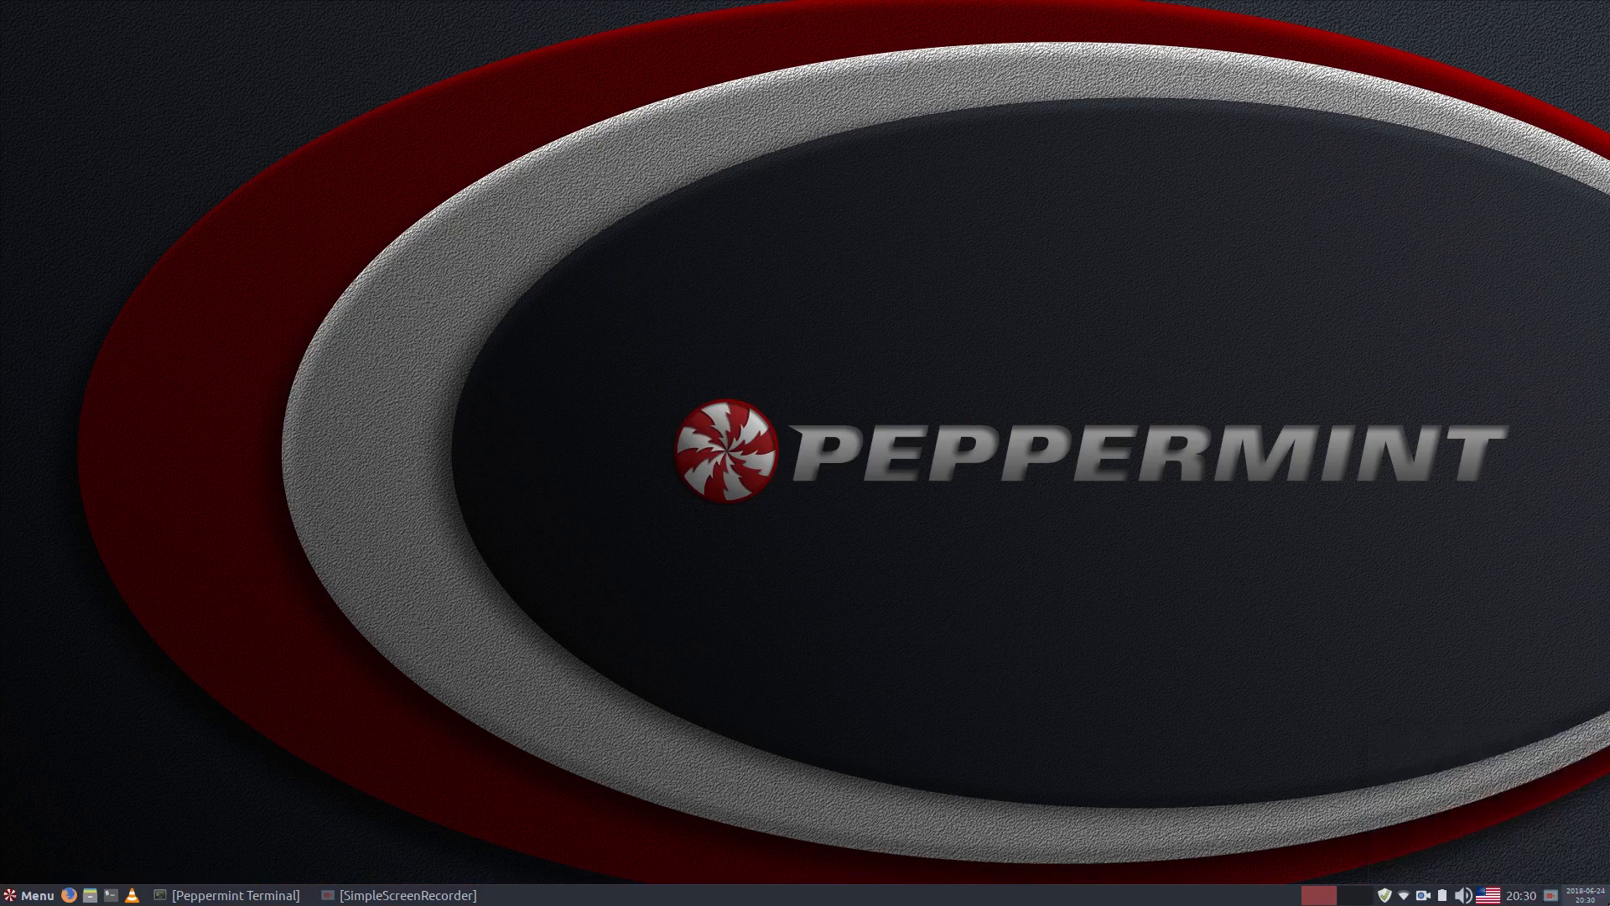
click(1596, 896)
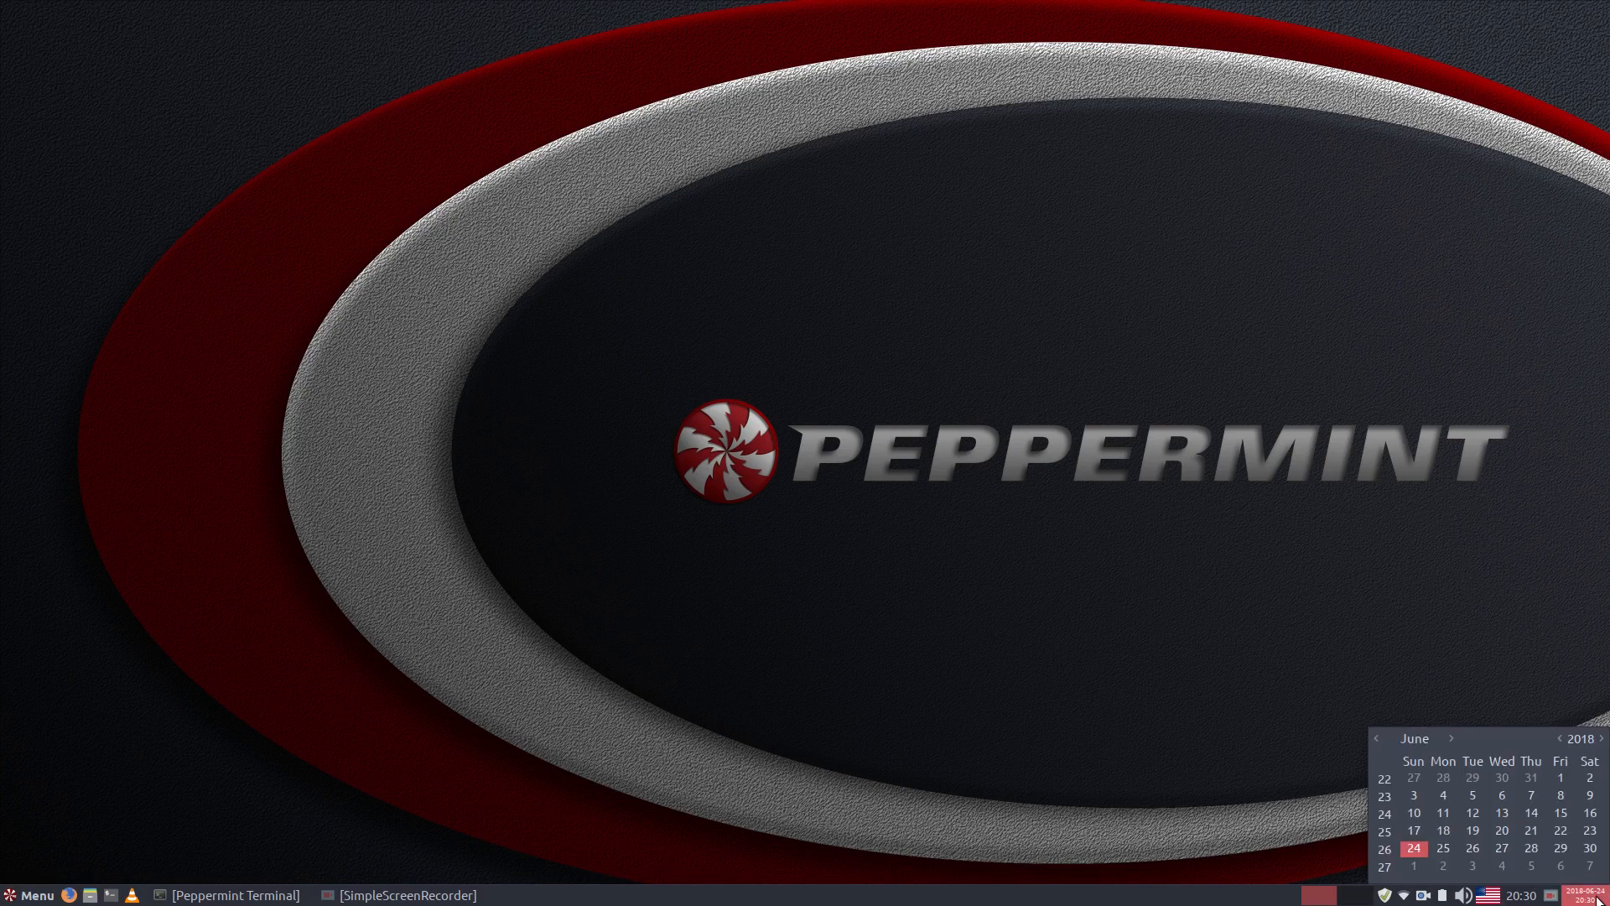
click(1597, 897)
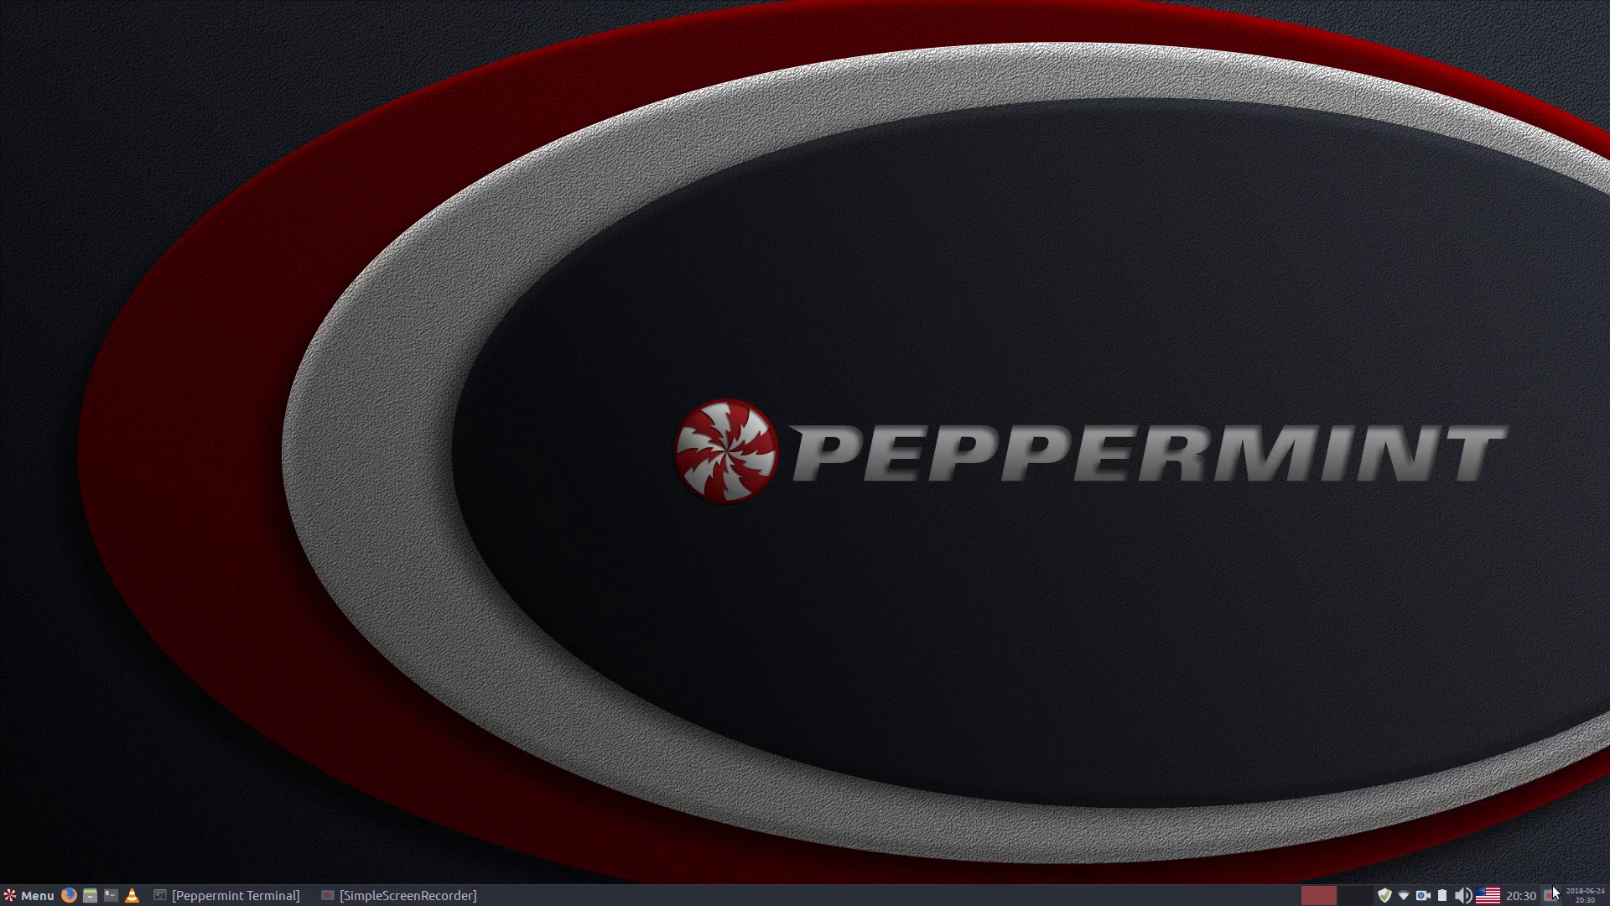
click(1514, 896)
click(1514, 896)
click(1579, 899)
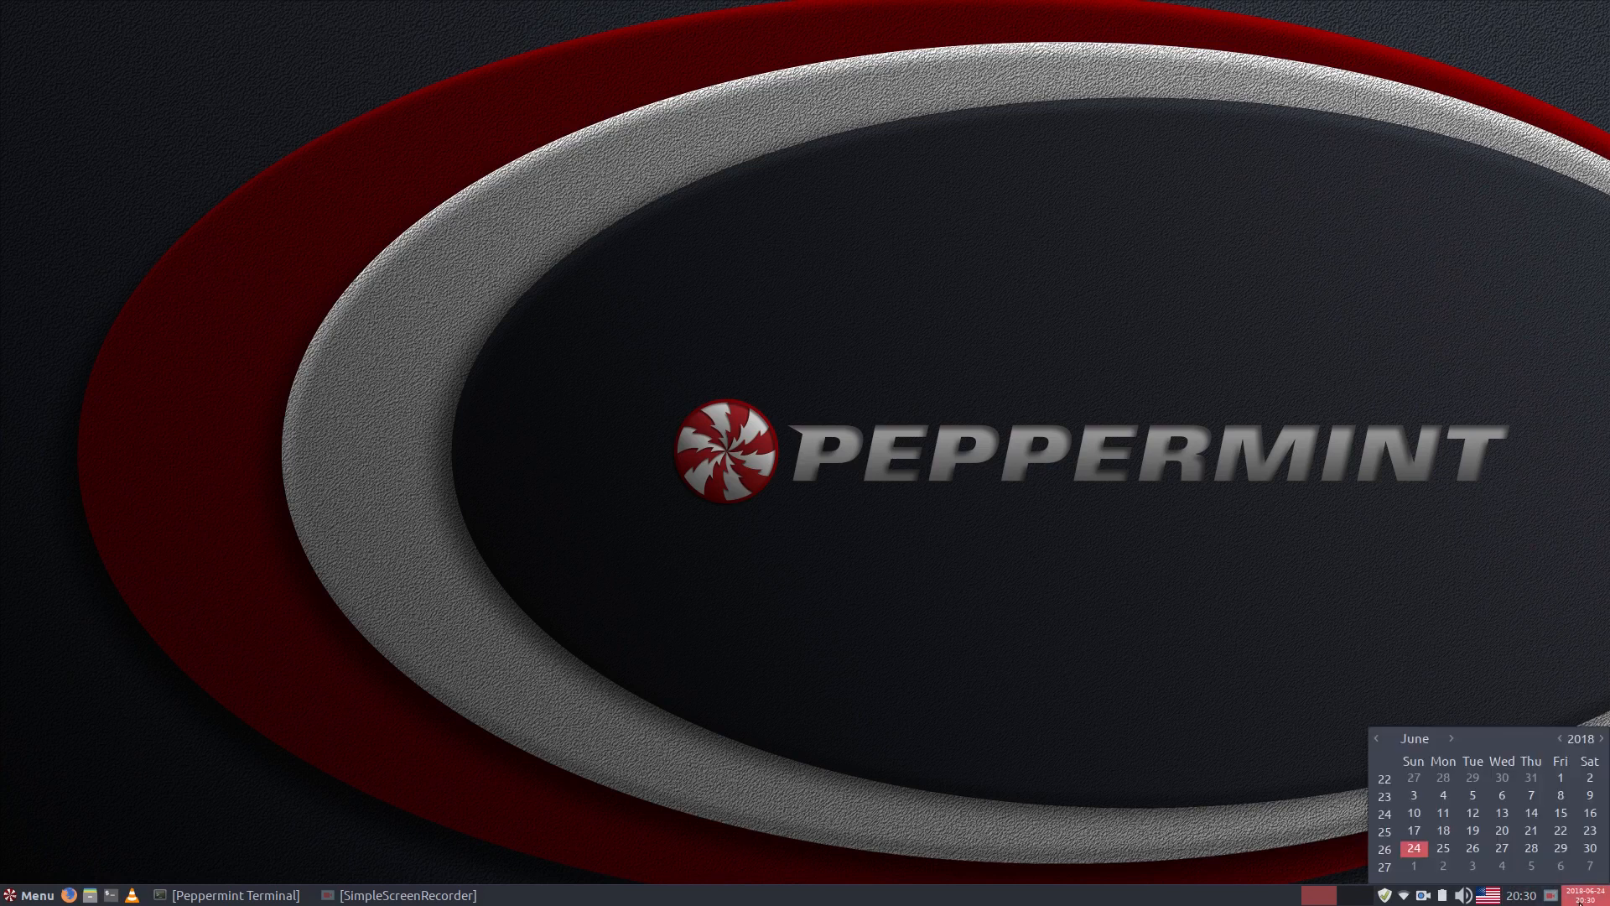
click(1595, 896)
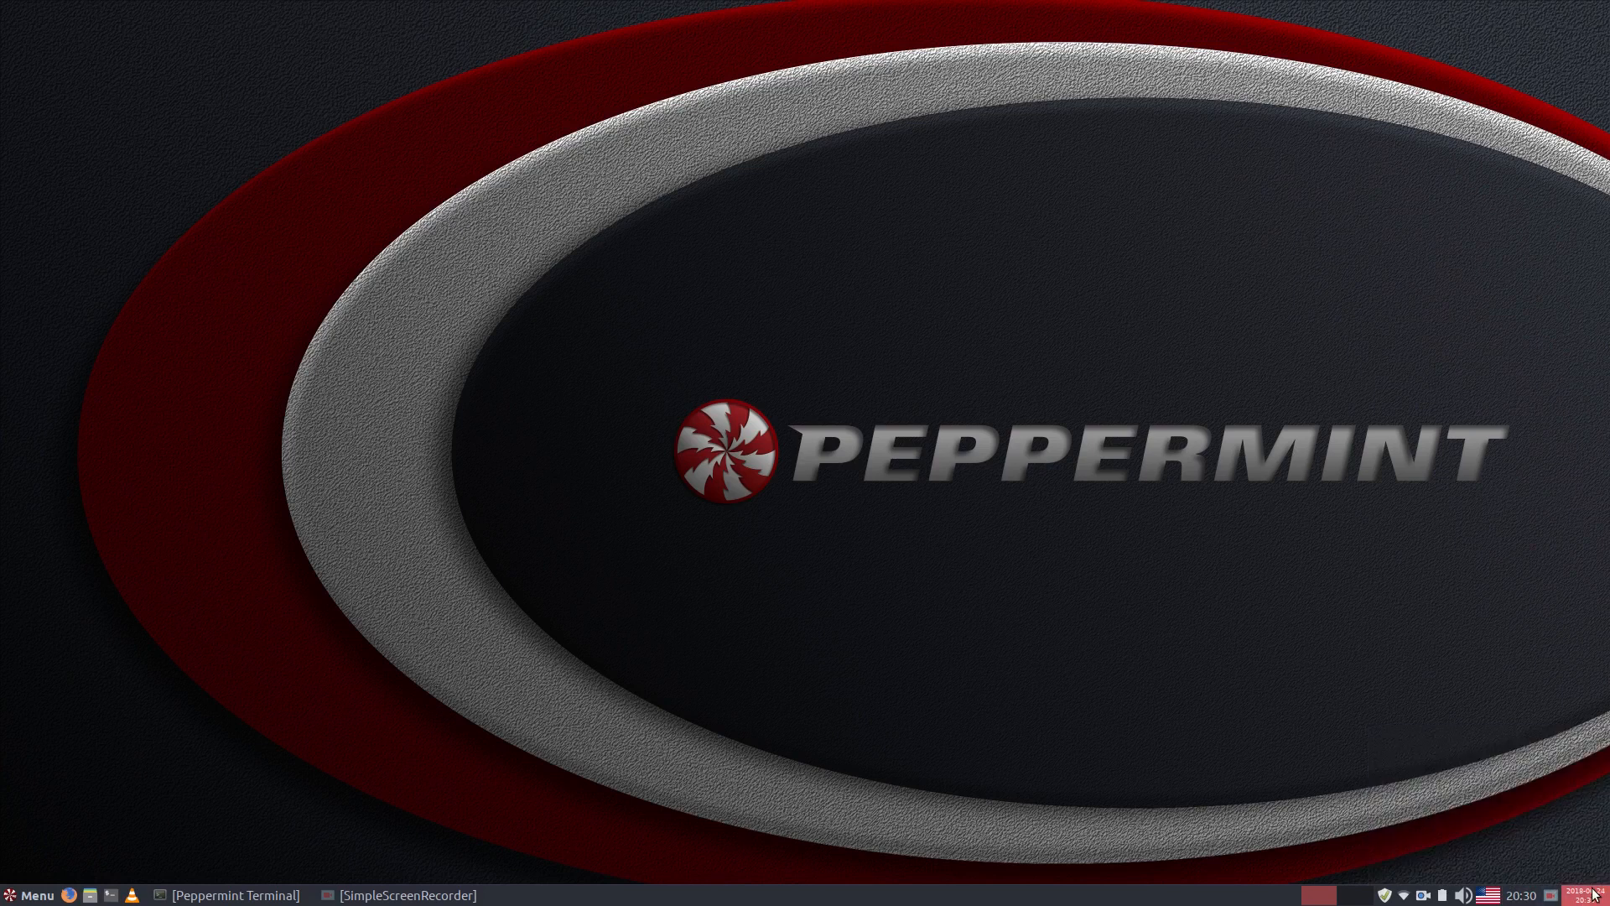
right_click(1595, 896)
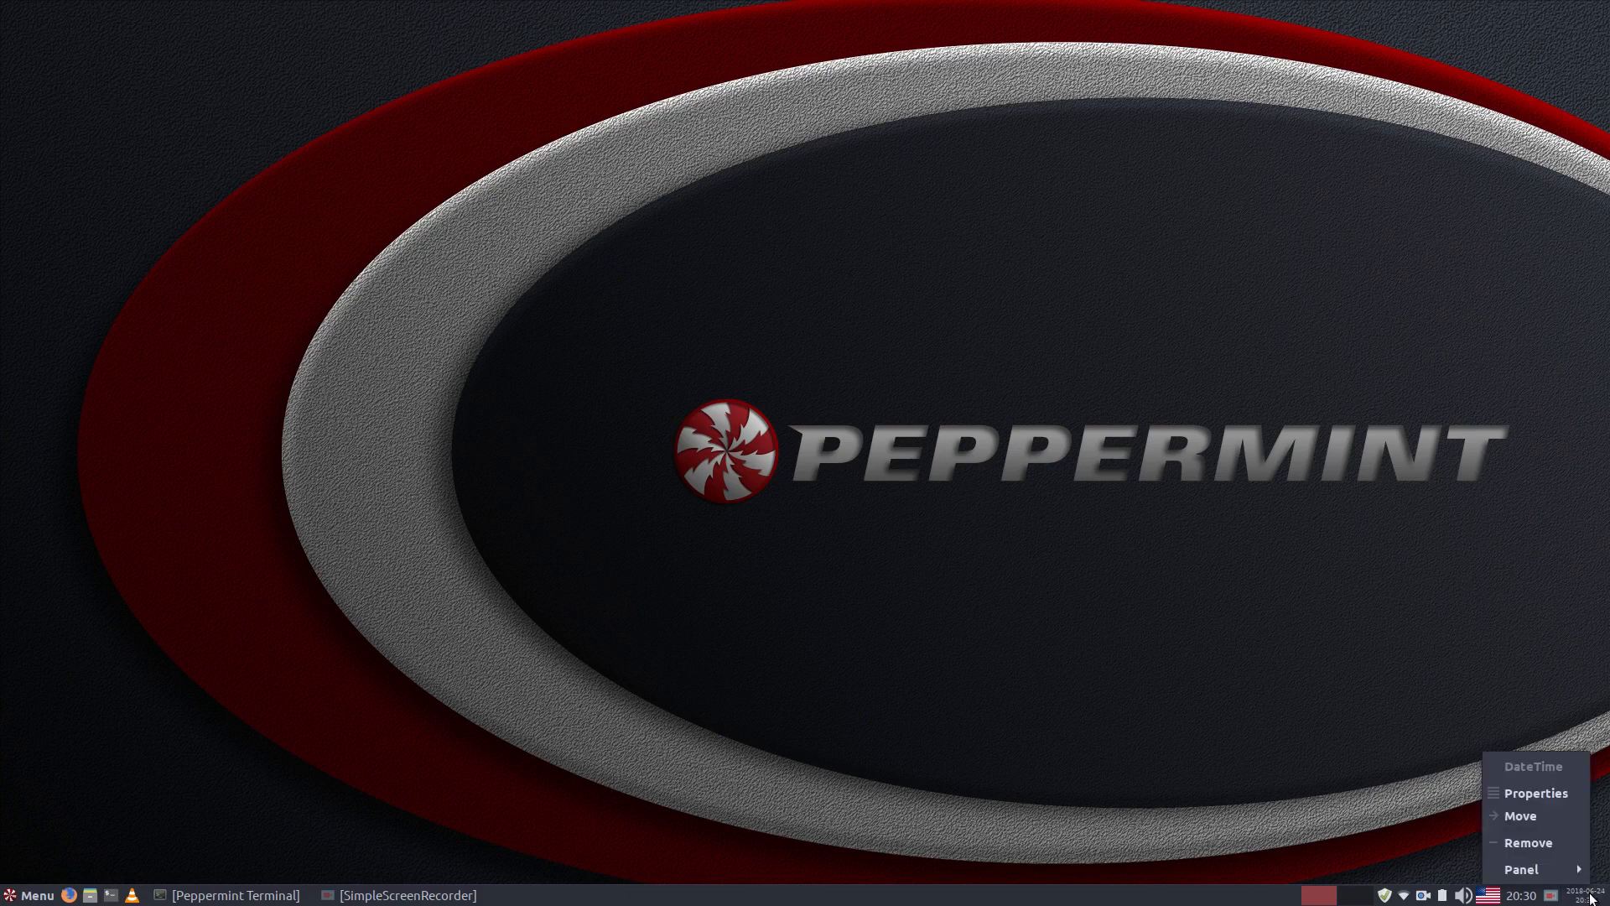
click(1527, 801)
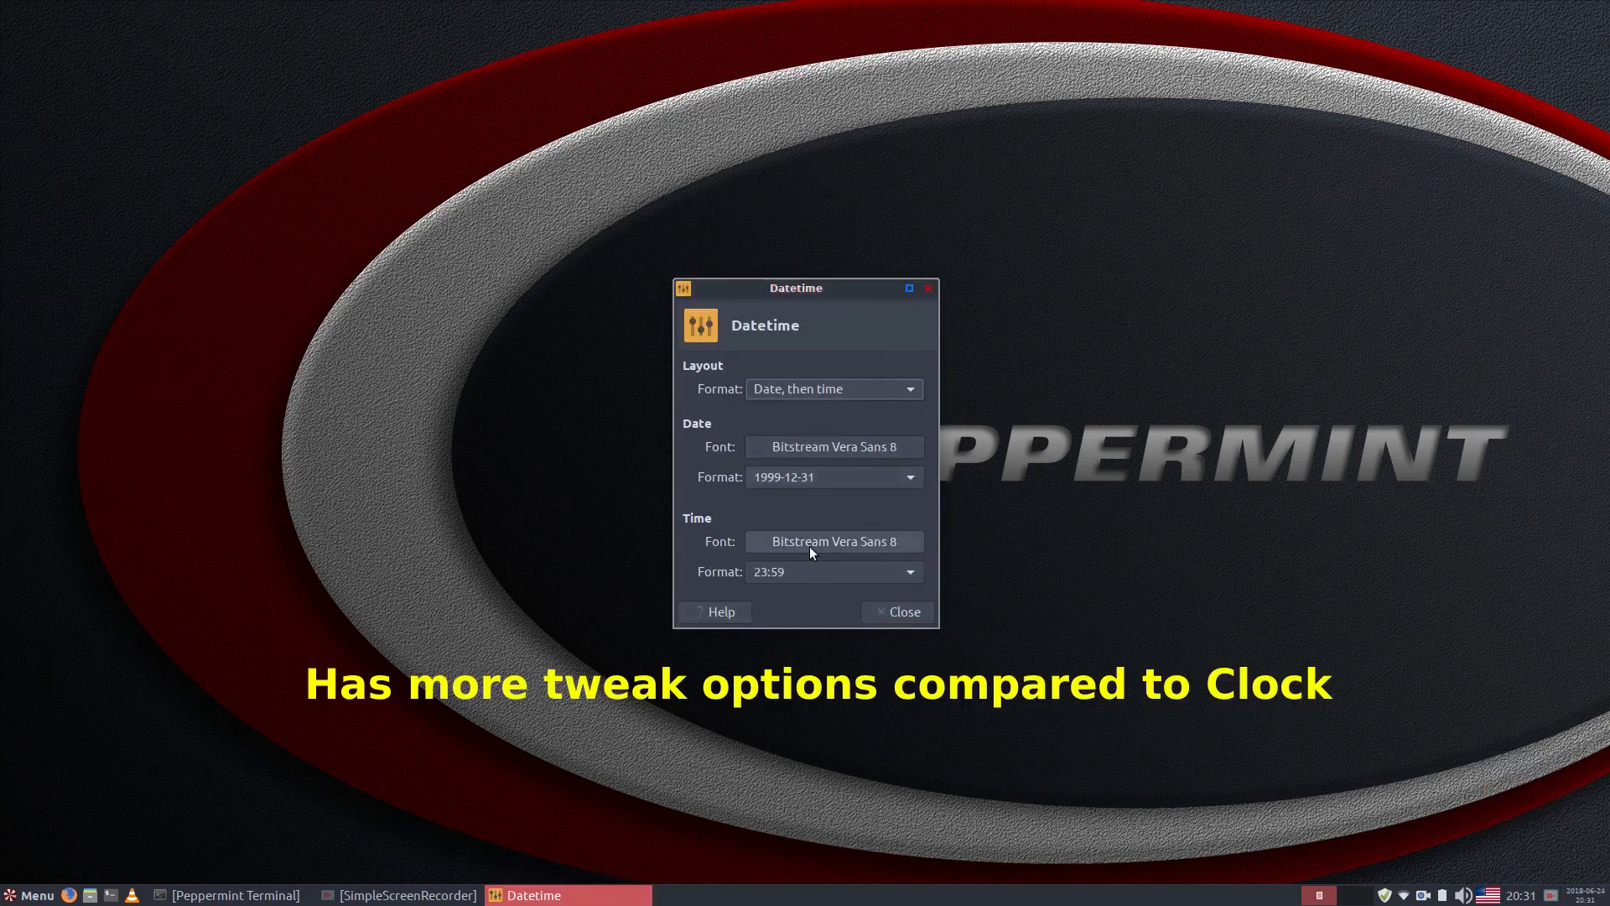
click(892, 614)
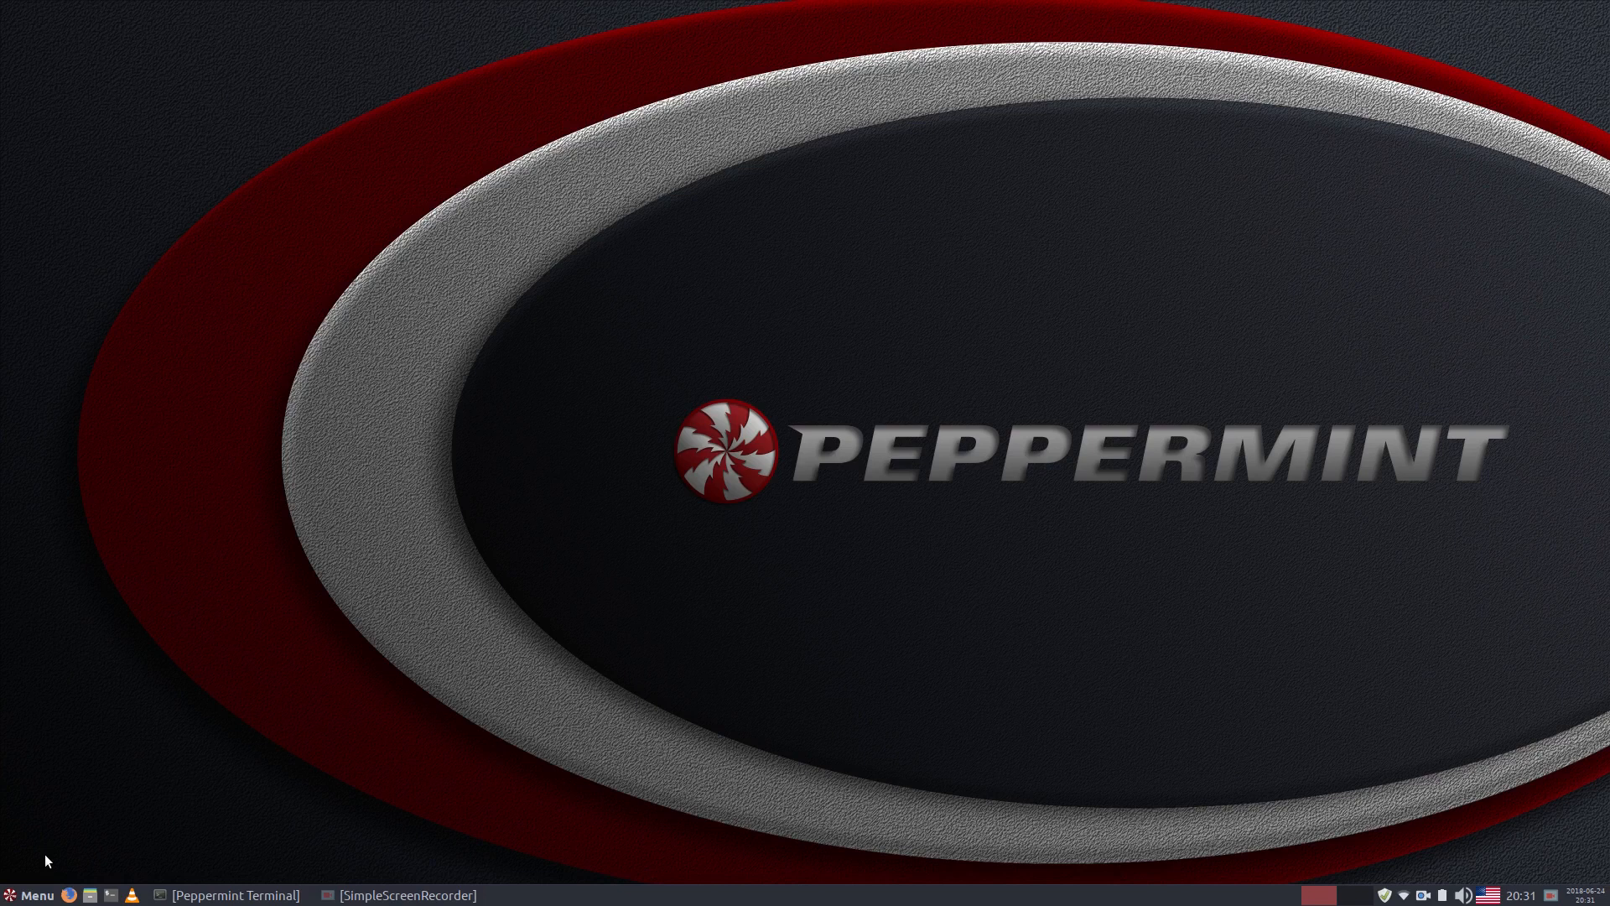
Launch Thunar File Manager from the System category, view its About box, and close it
click(17, 898)
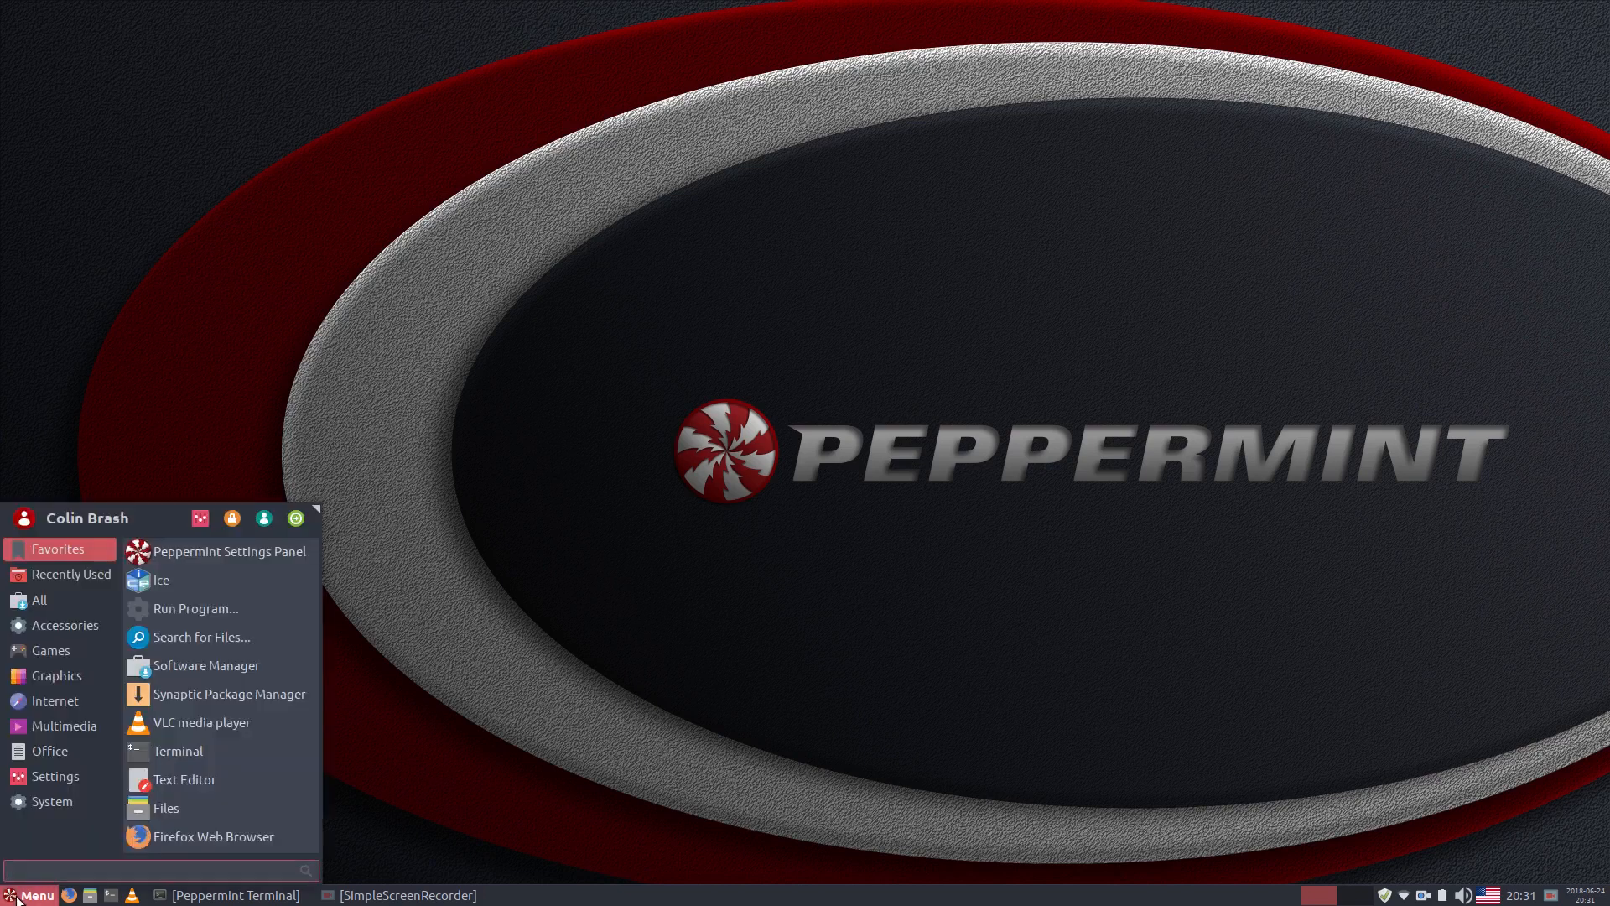
click(52, 801)
scroll(213, 789, down, 3)
scroll(213, 792, down, 2)
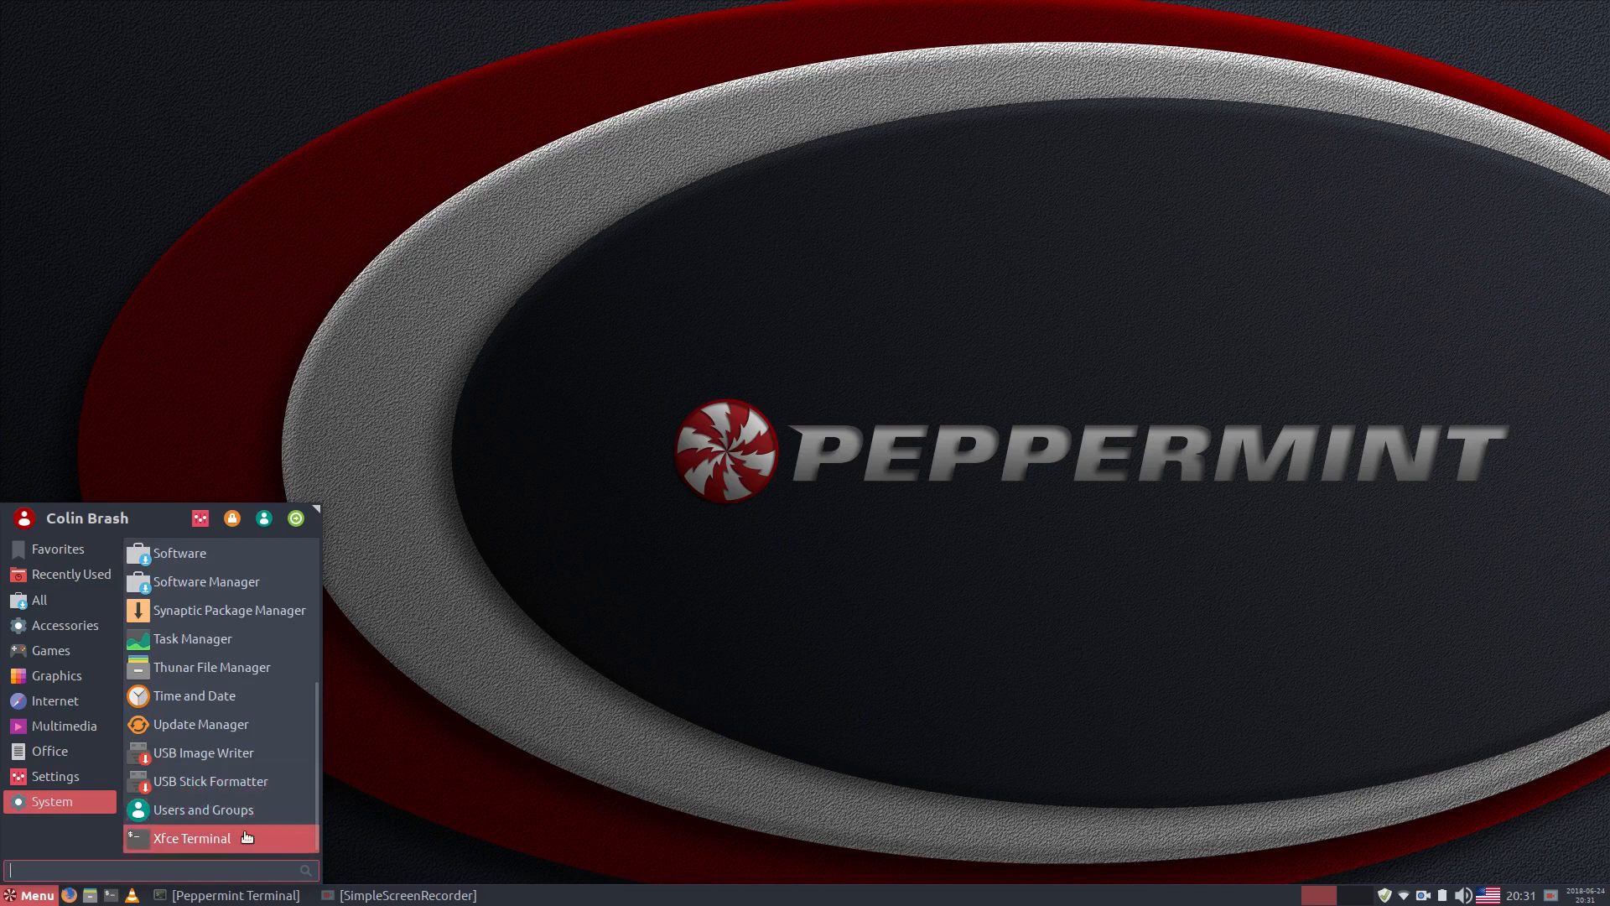
click(201, 668)
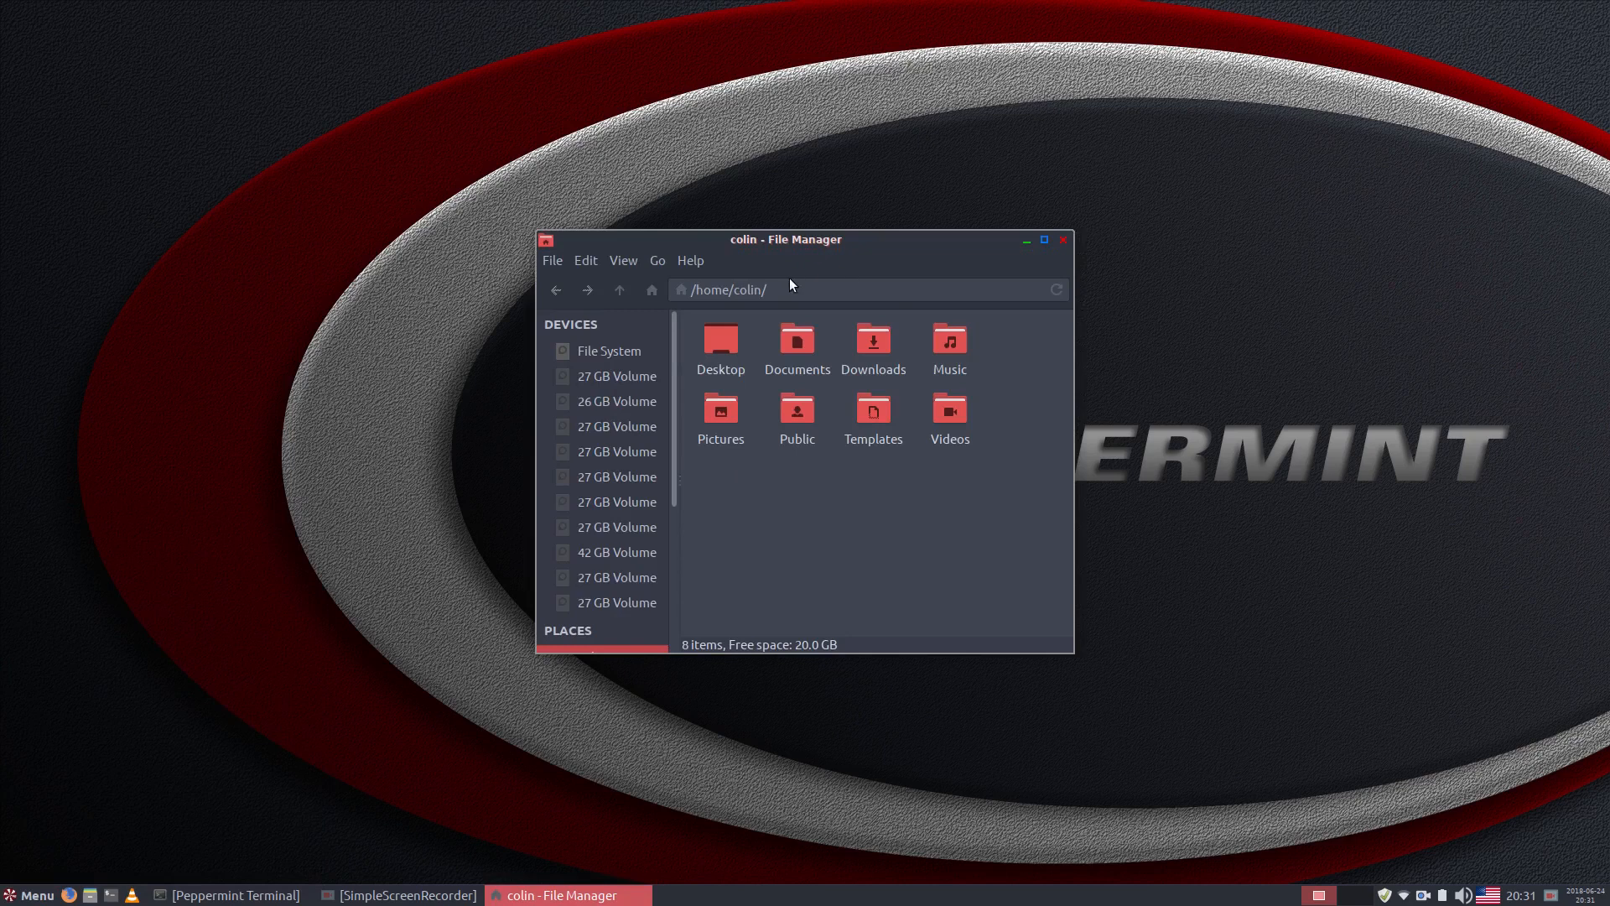
click(684, 262)
click(698, 289)
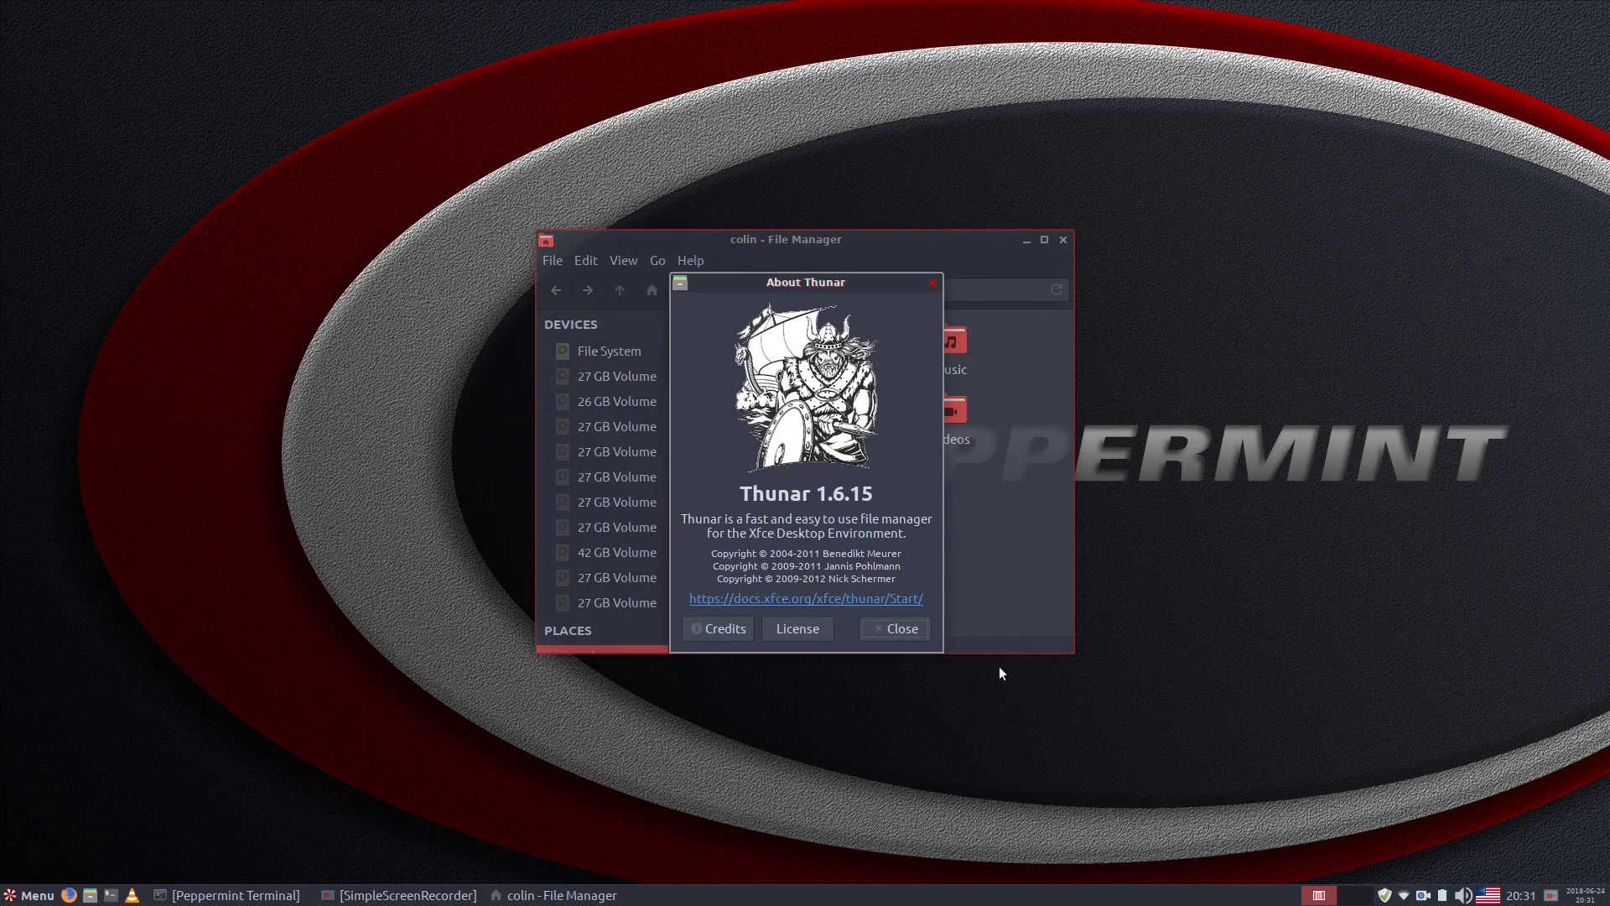
click(891, 629)
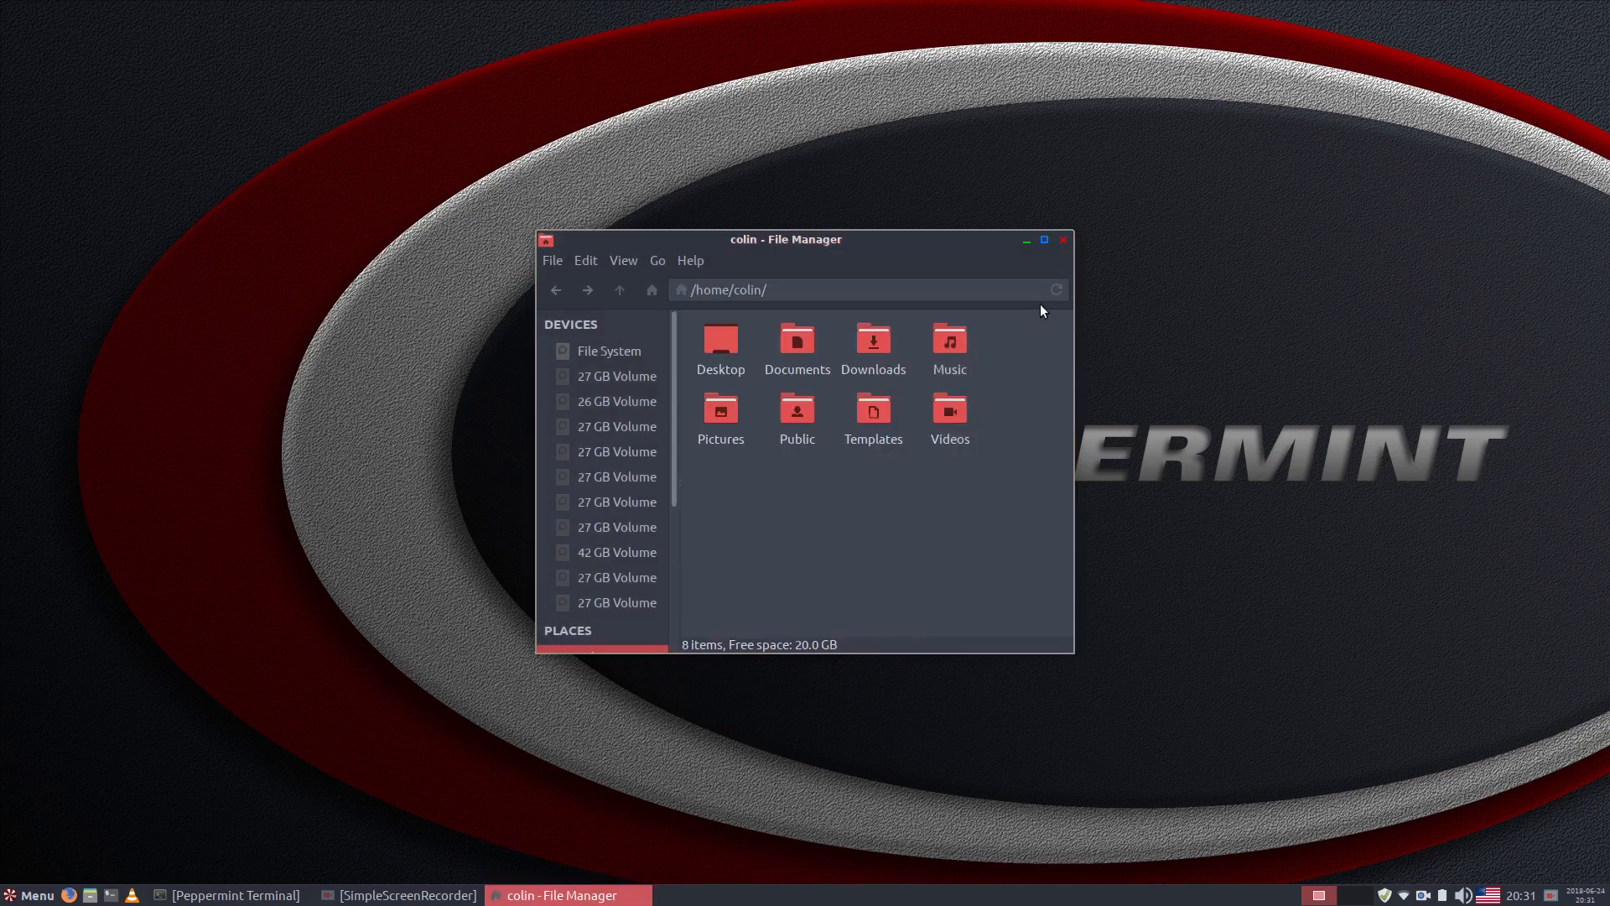
click(1062, 241)
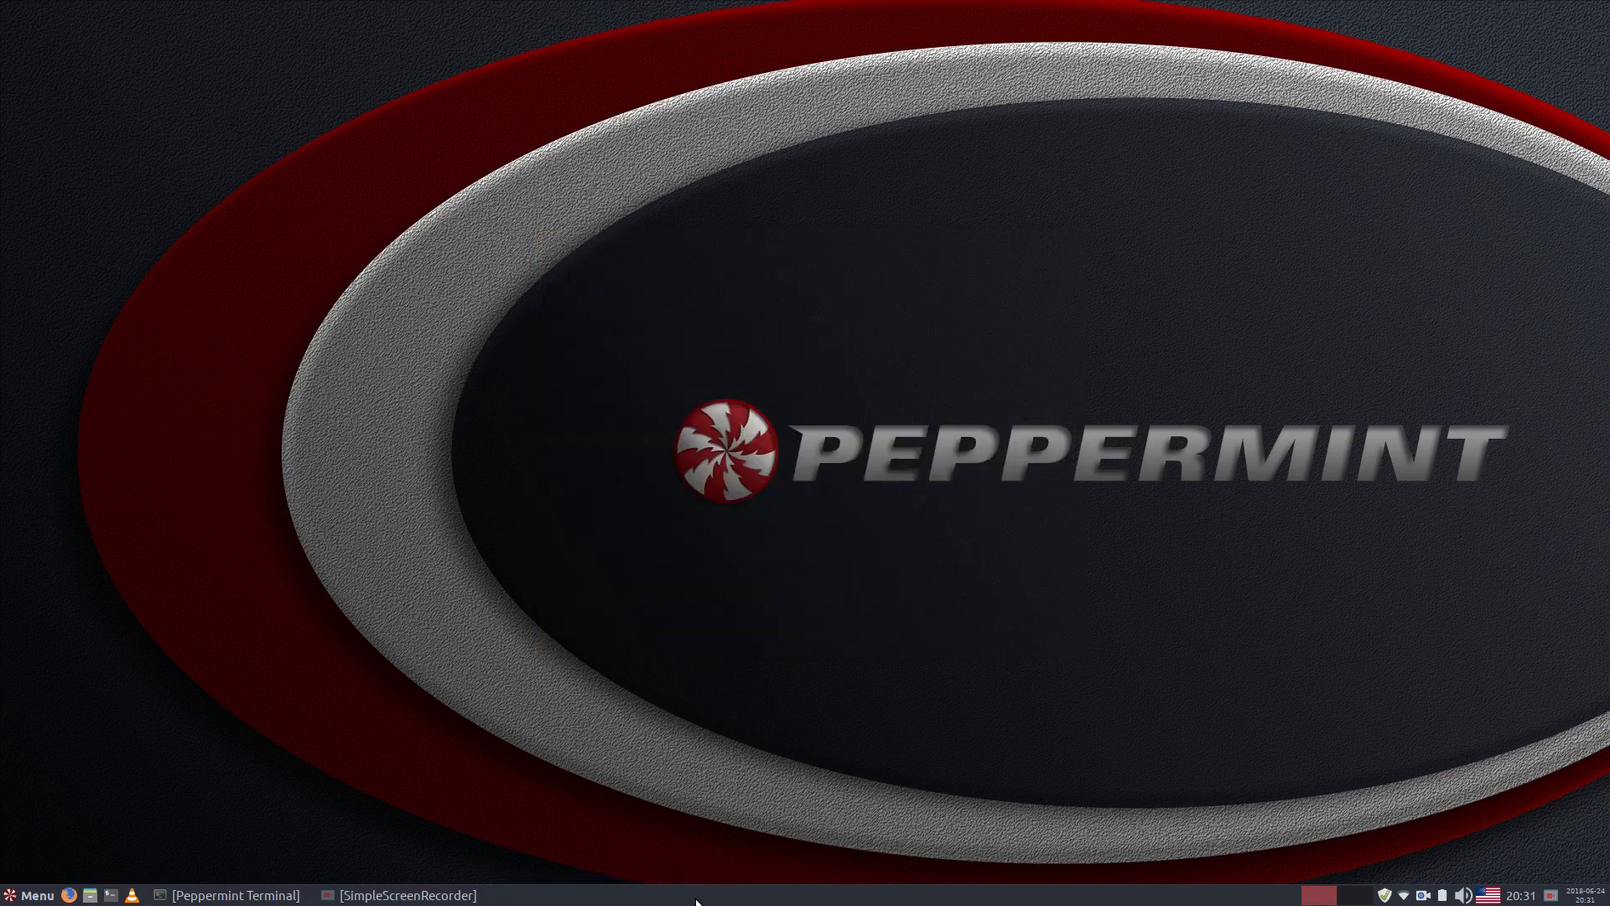
Open the Home folder with the panel's file manager launcher
click(23, 898)
click(23, 897)
click(89, 895)
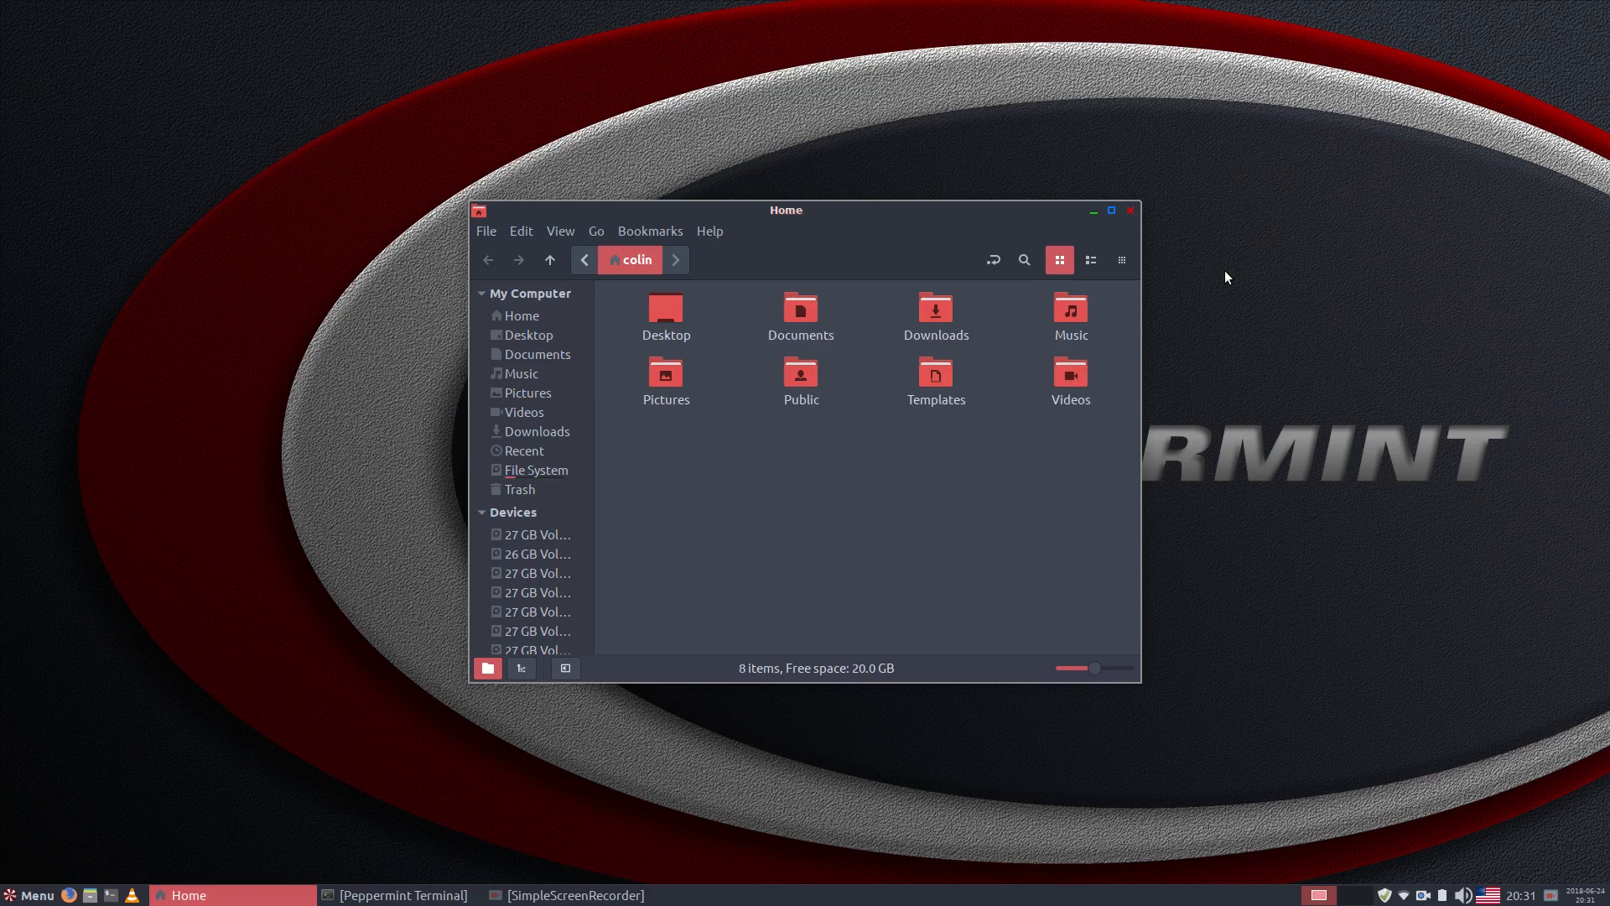
Reopen Home, confirm the panel launcher opens Nemo 3.6.5, close it, and open the menu search
click(1130, 211)
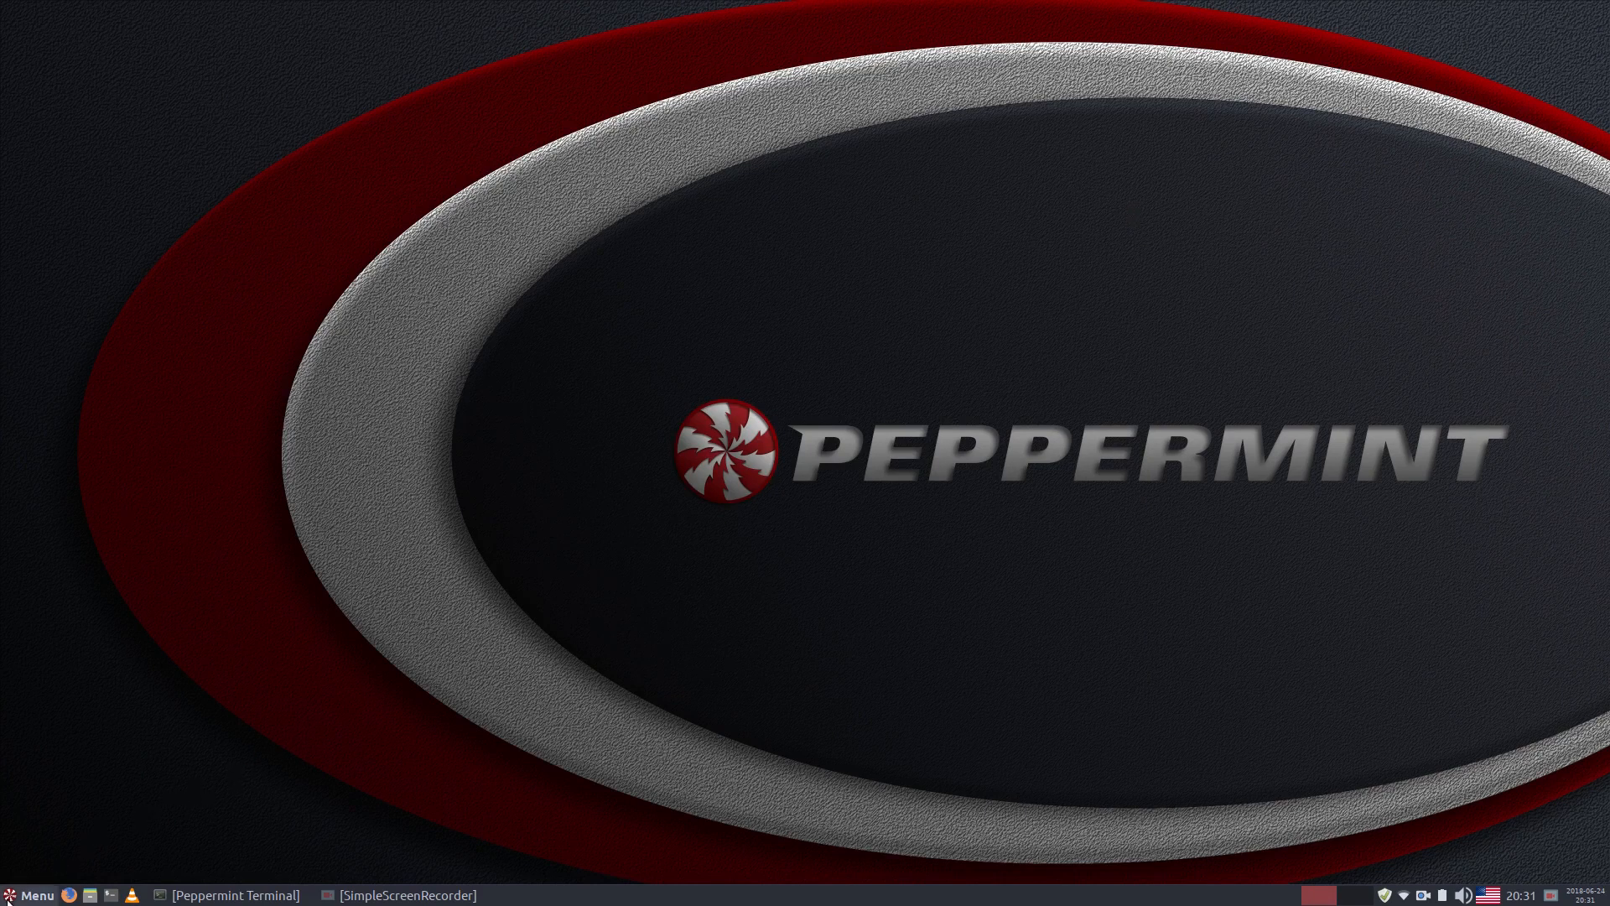
click(90, 895)
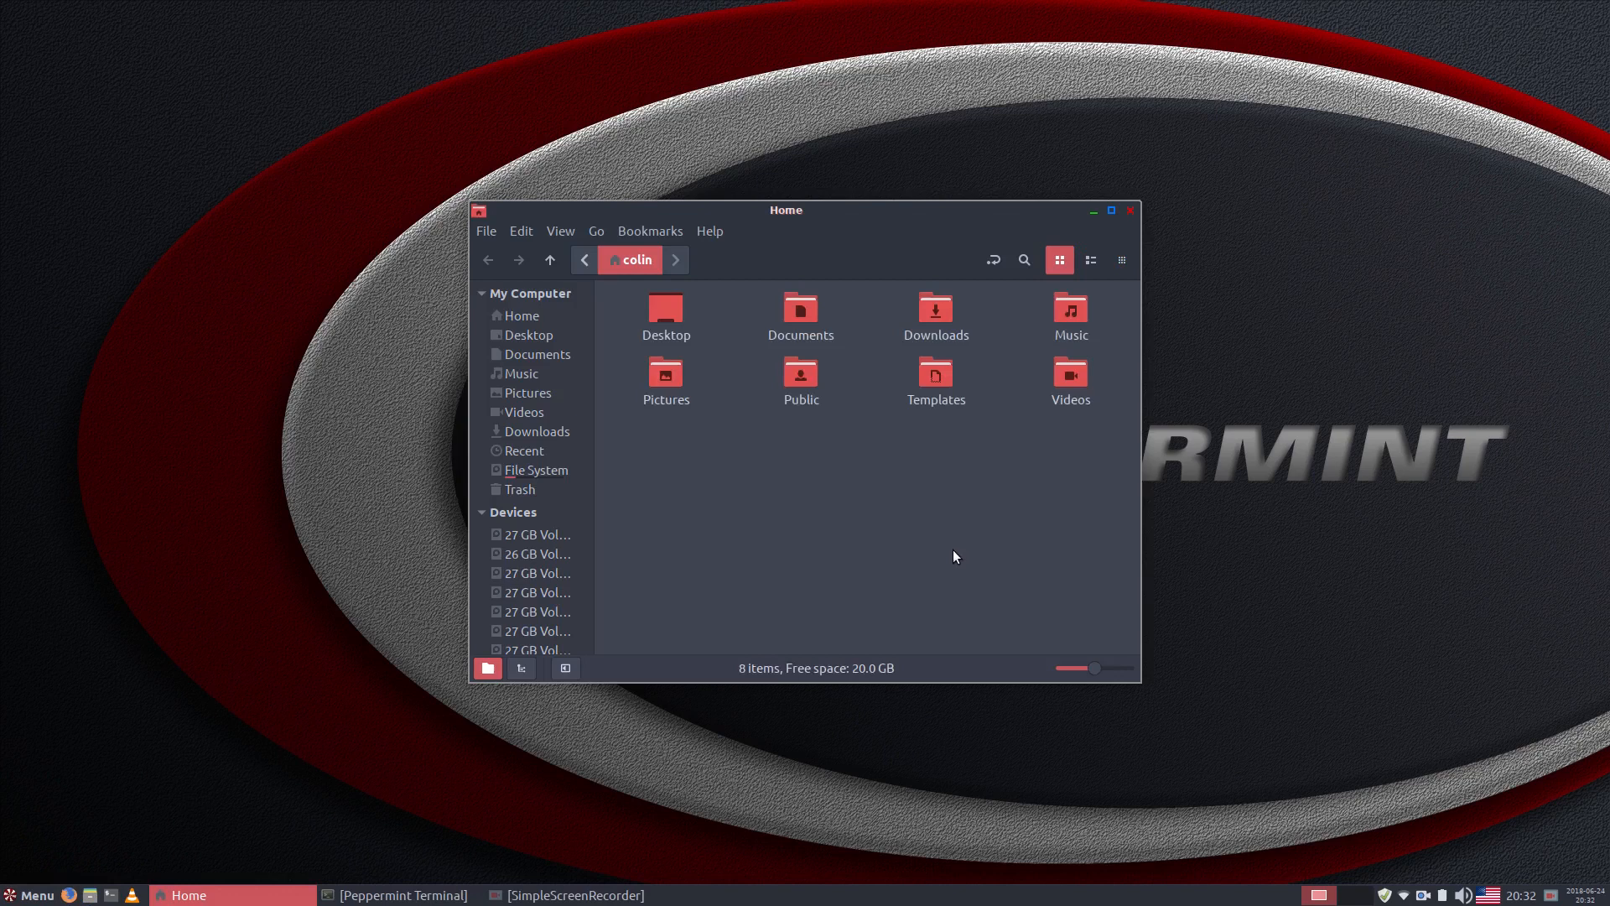
click(709, 234)
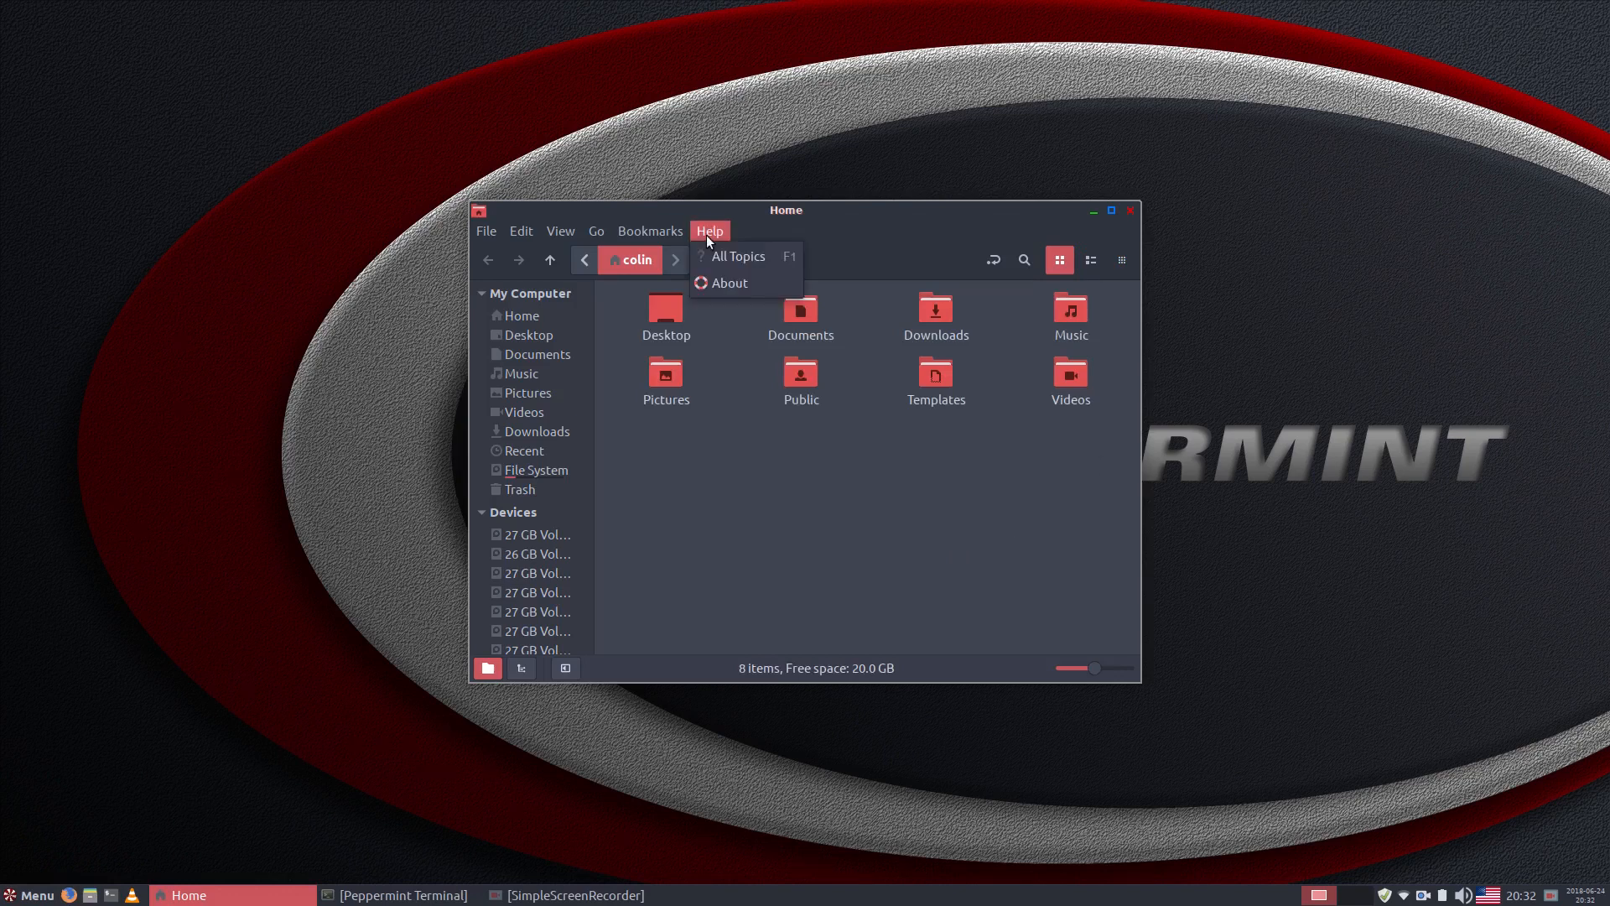
click(726, 282)
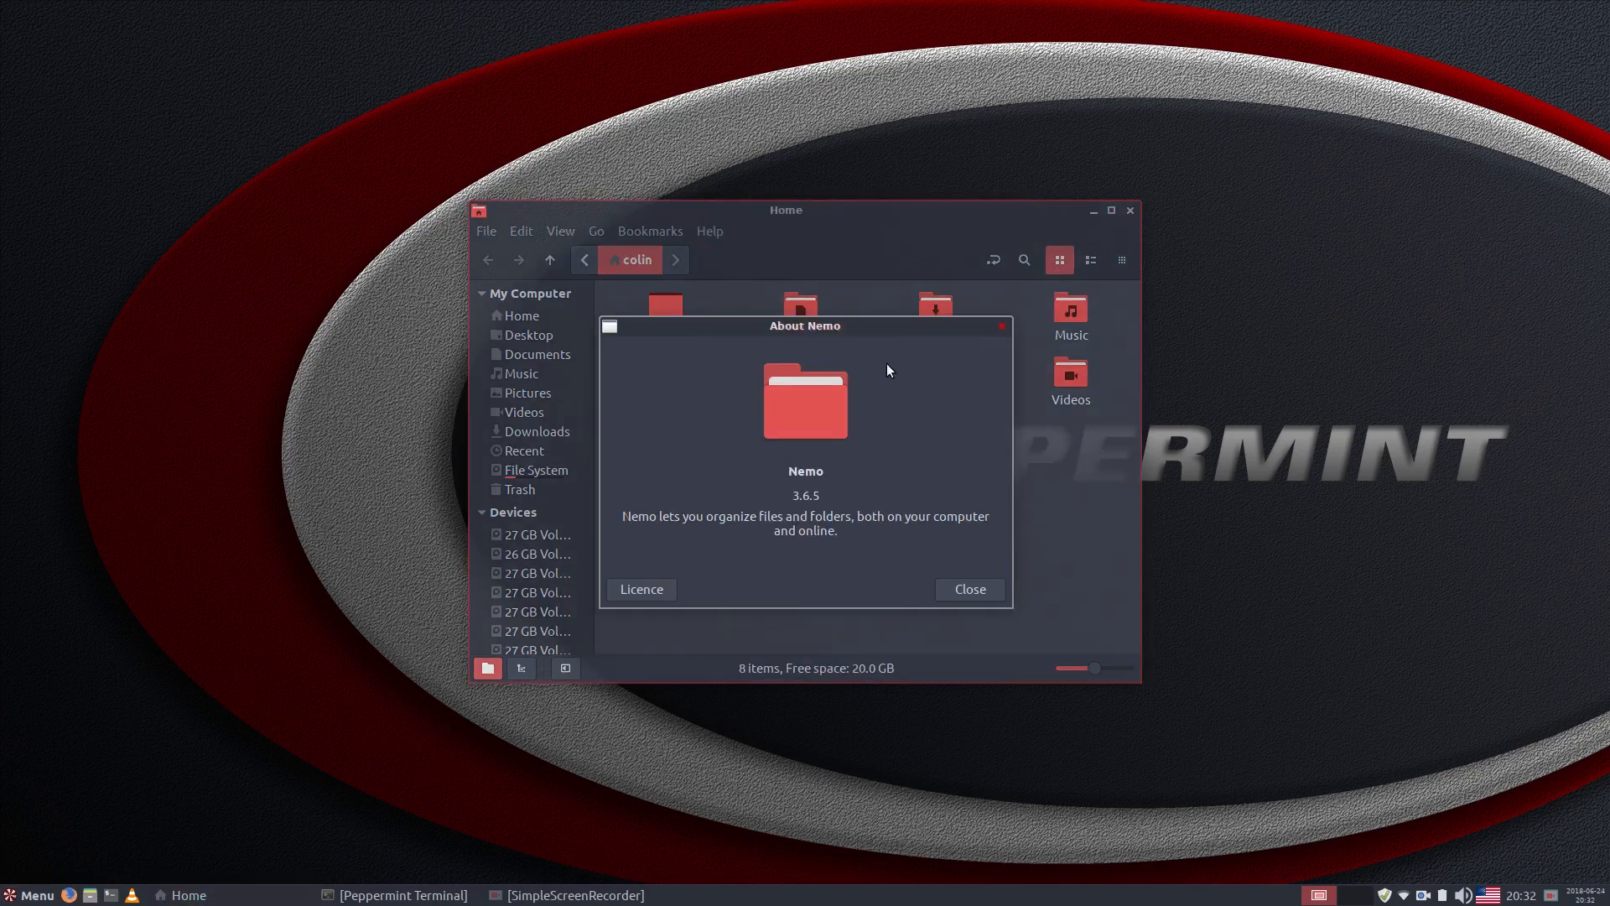
click(968, 589)
click(1130, 210)
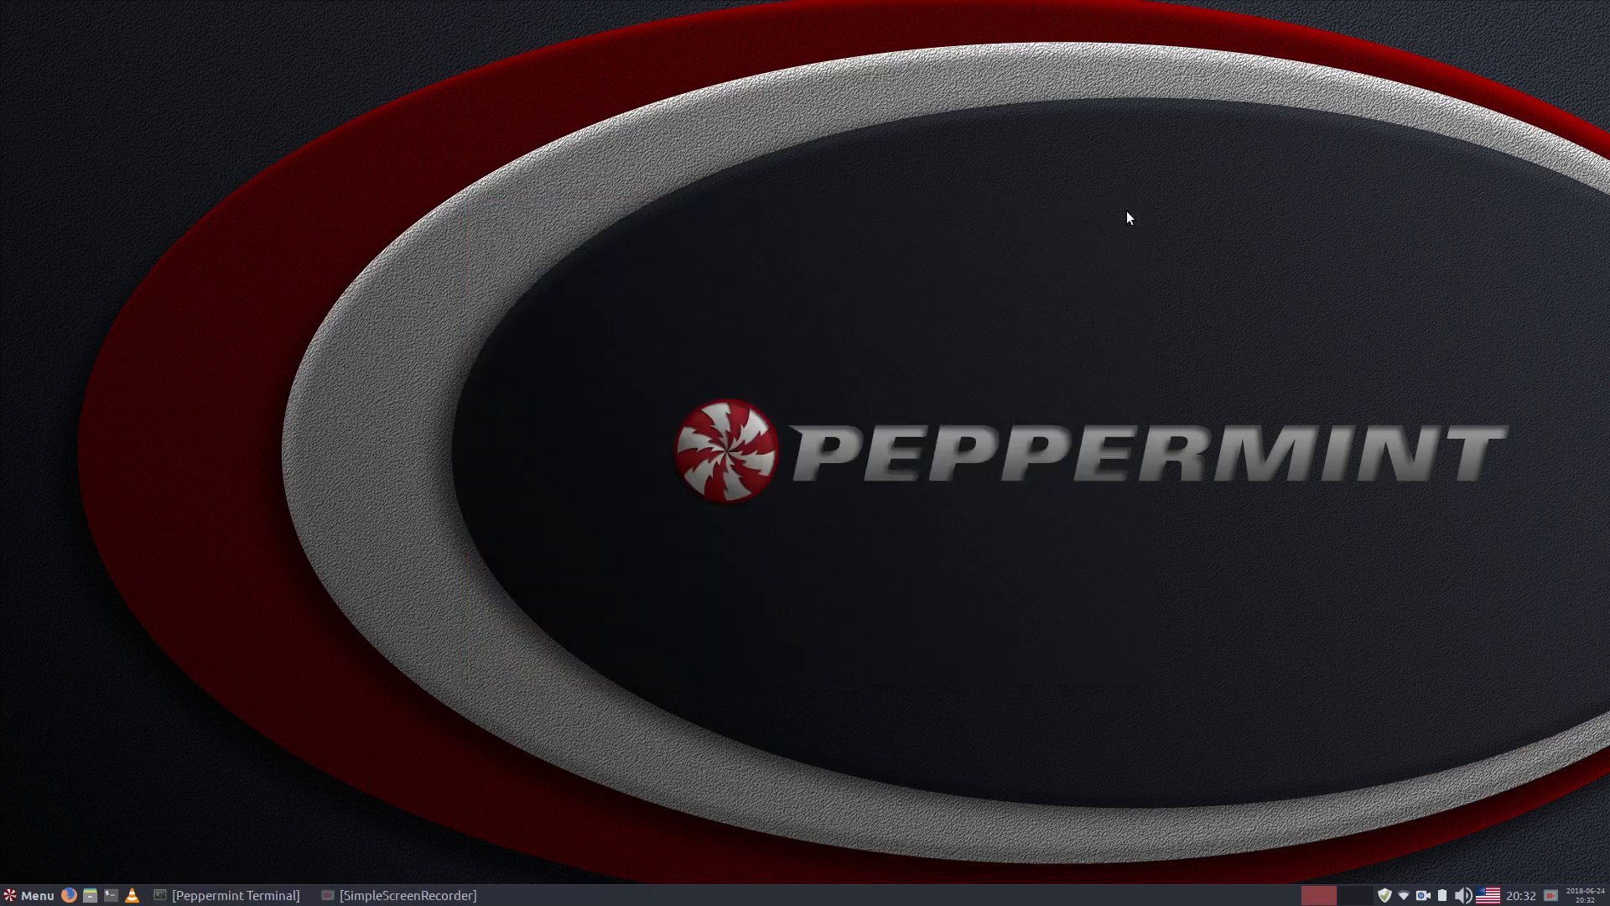
key(super)
Launch Thunar by searching 'thun' and confirm it is version 1.6.15
text(thun)
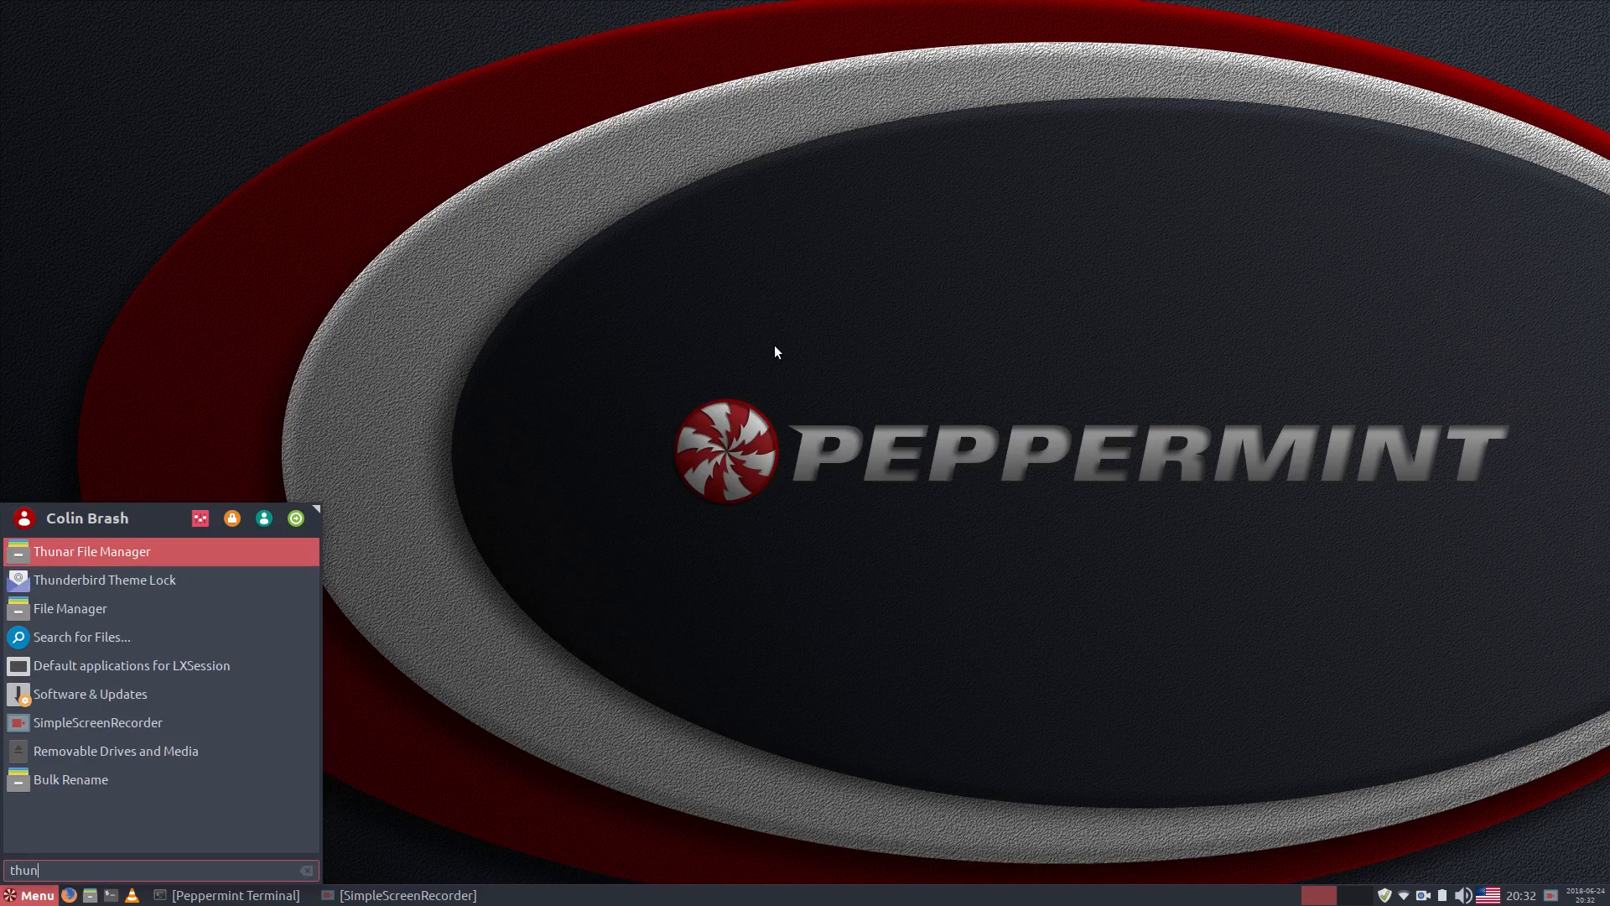
key(Return)
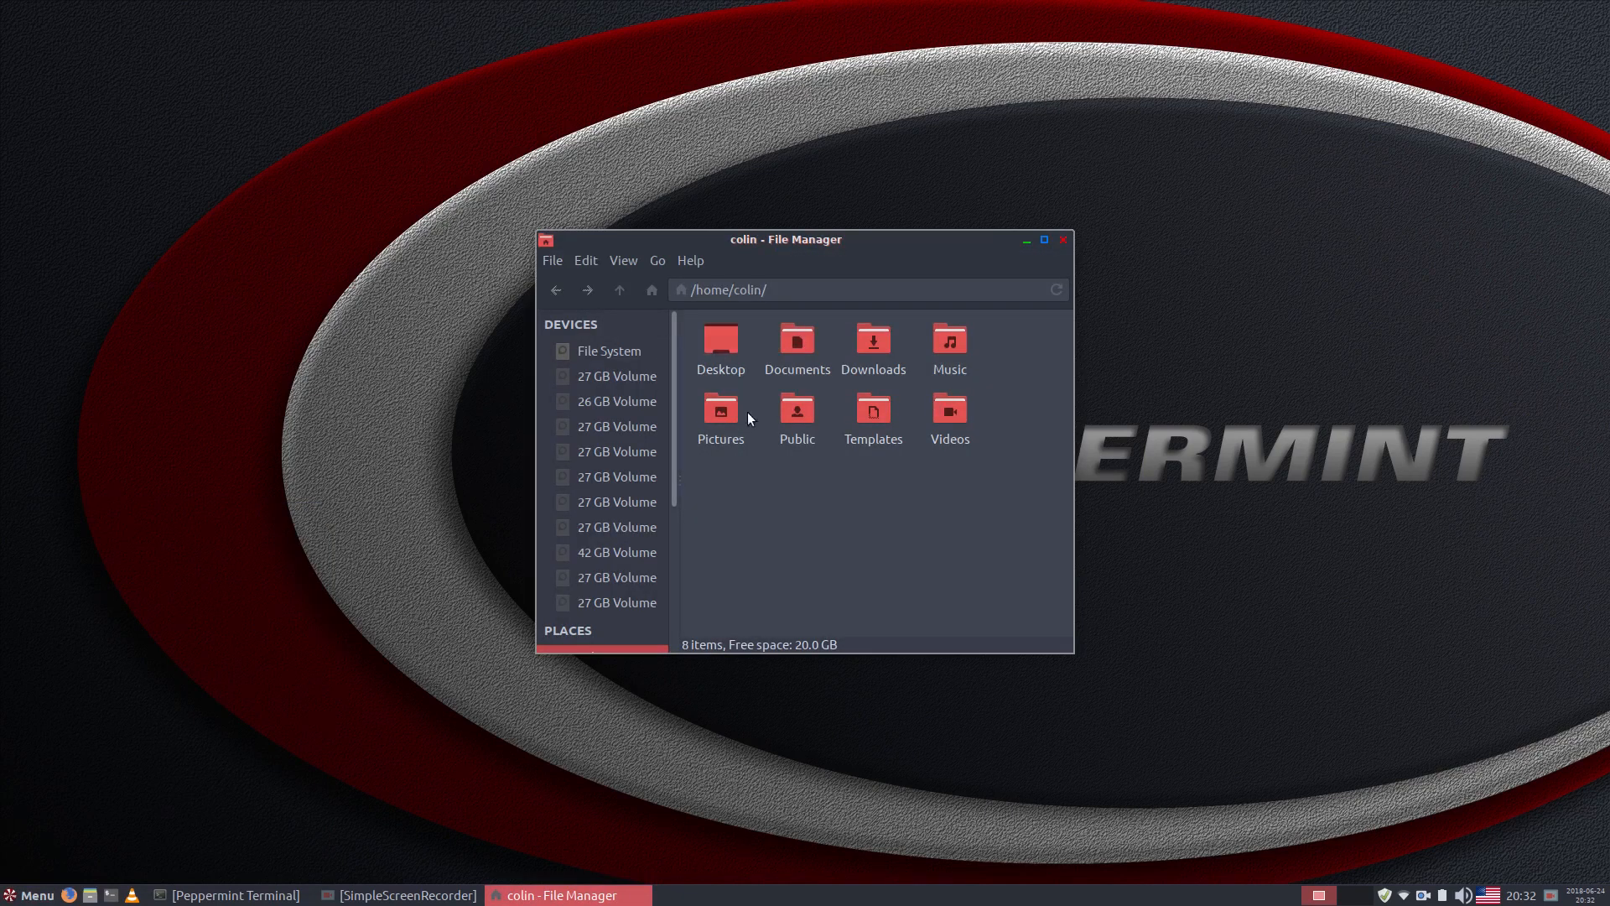
click(691, 261)
click(714, 302)
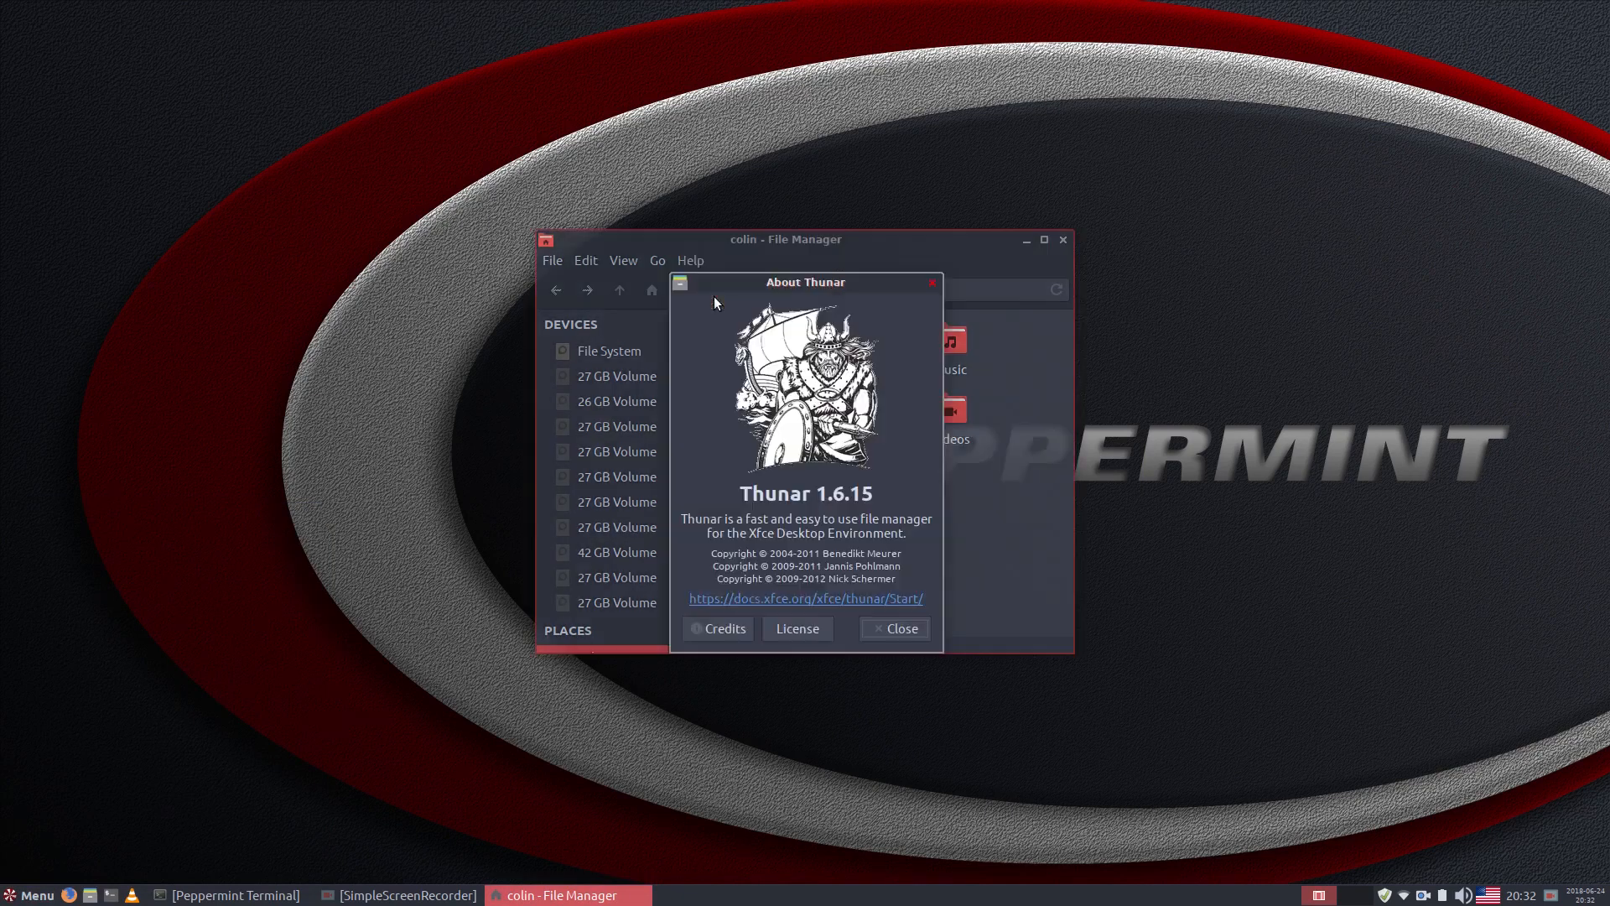
click(894, 635)
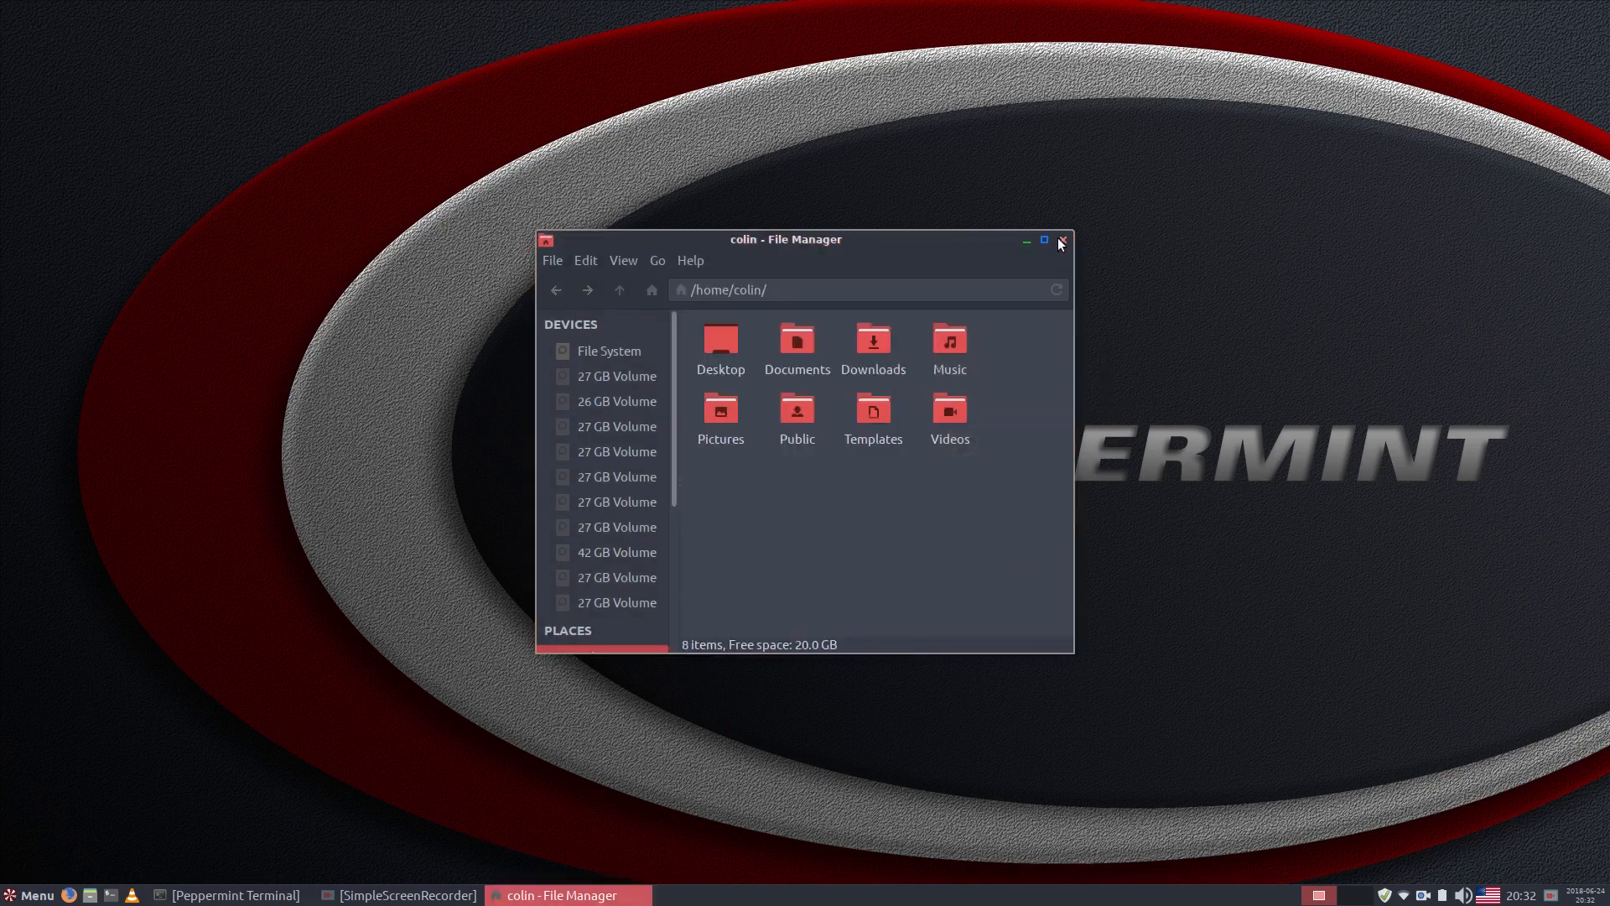
Check the Documents folder's context menu, close Thunar, and reopen the application menu
right_click(804, 340)
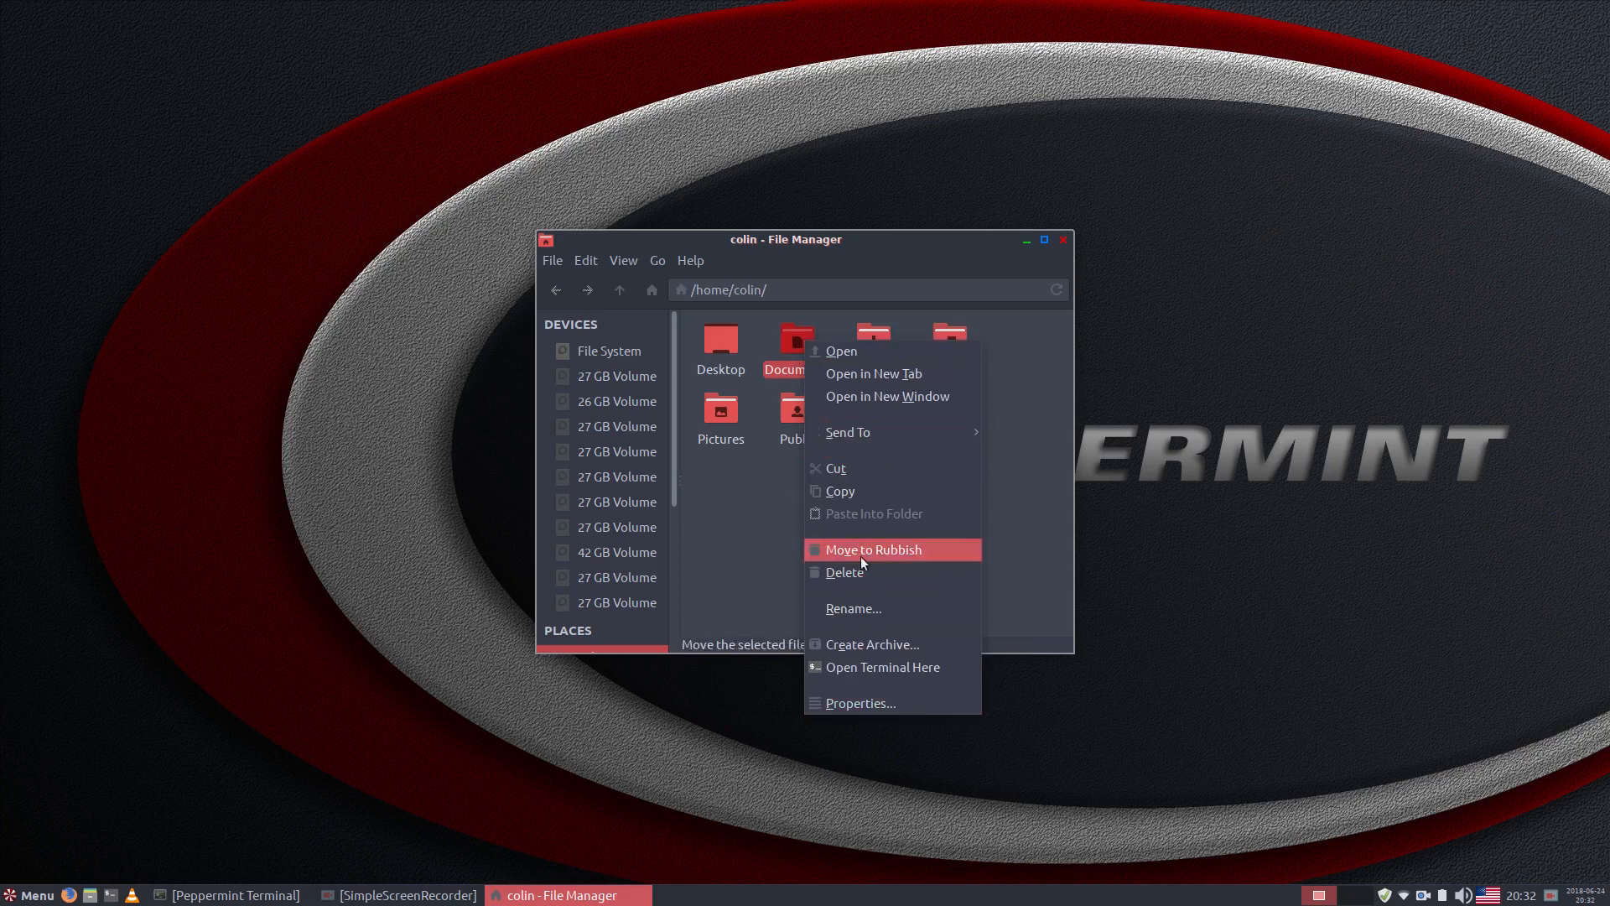
click(752, 554)
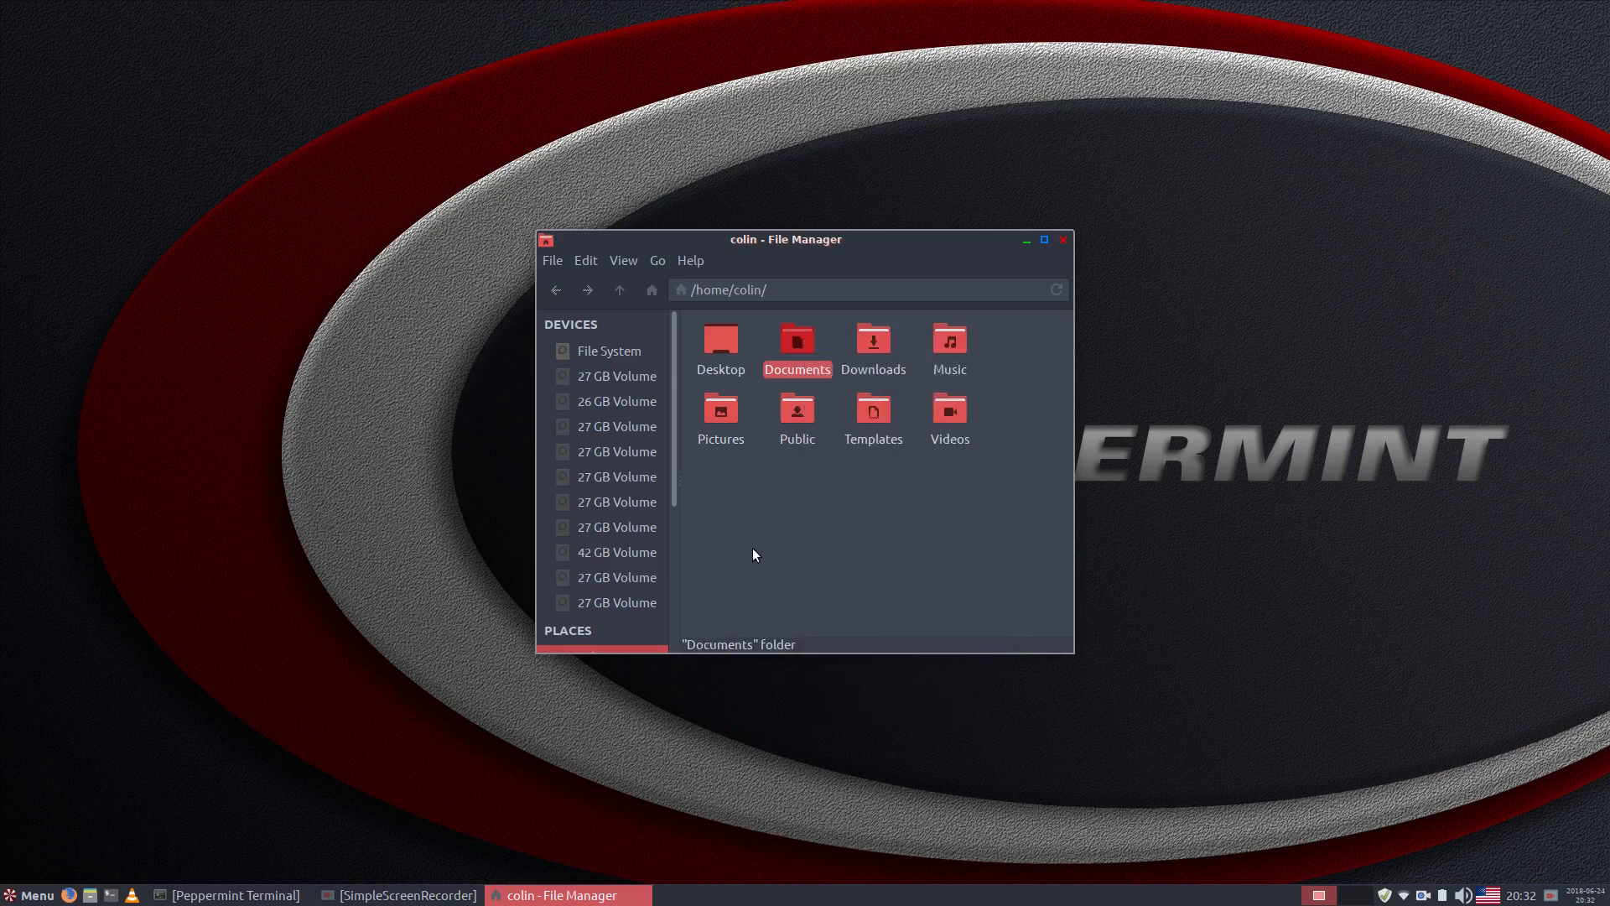
click(1064, 241)
click(23, 896)
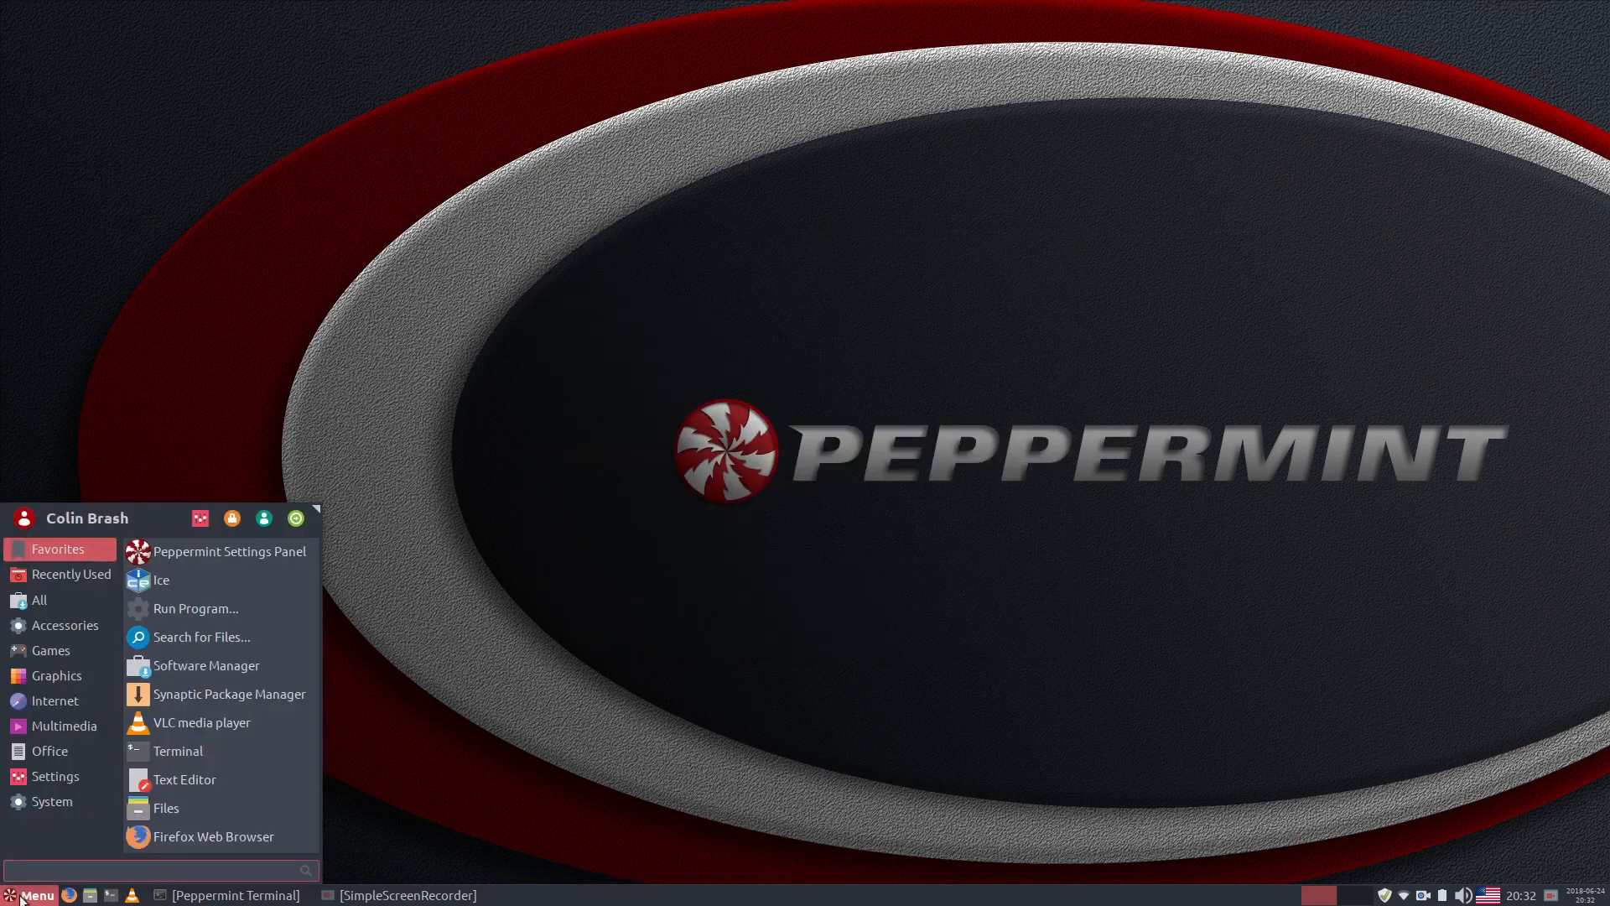
Open a Nemo Home window, move it to the upper left, and launch Firefox
click(22, 897)
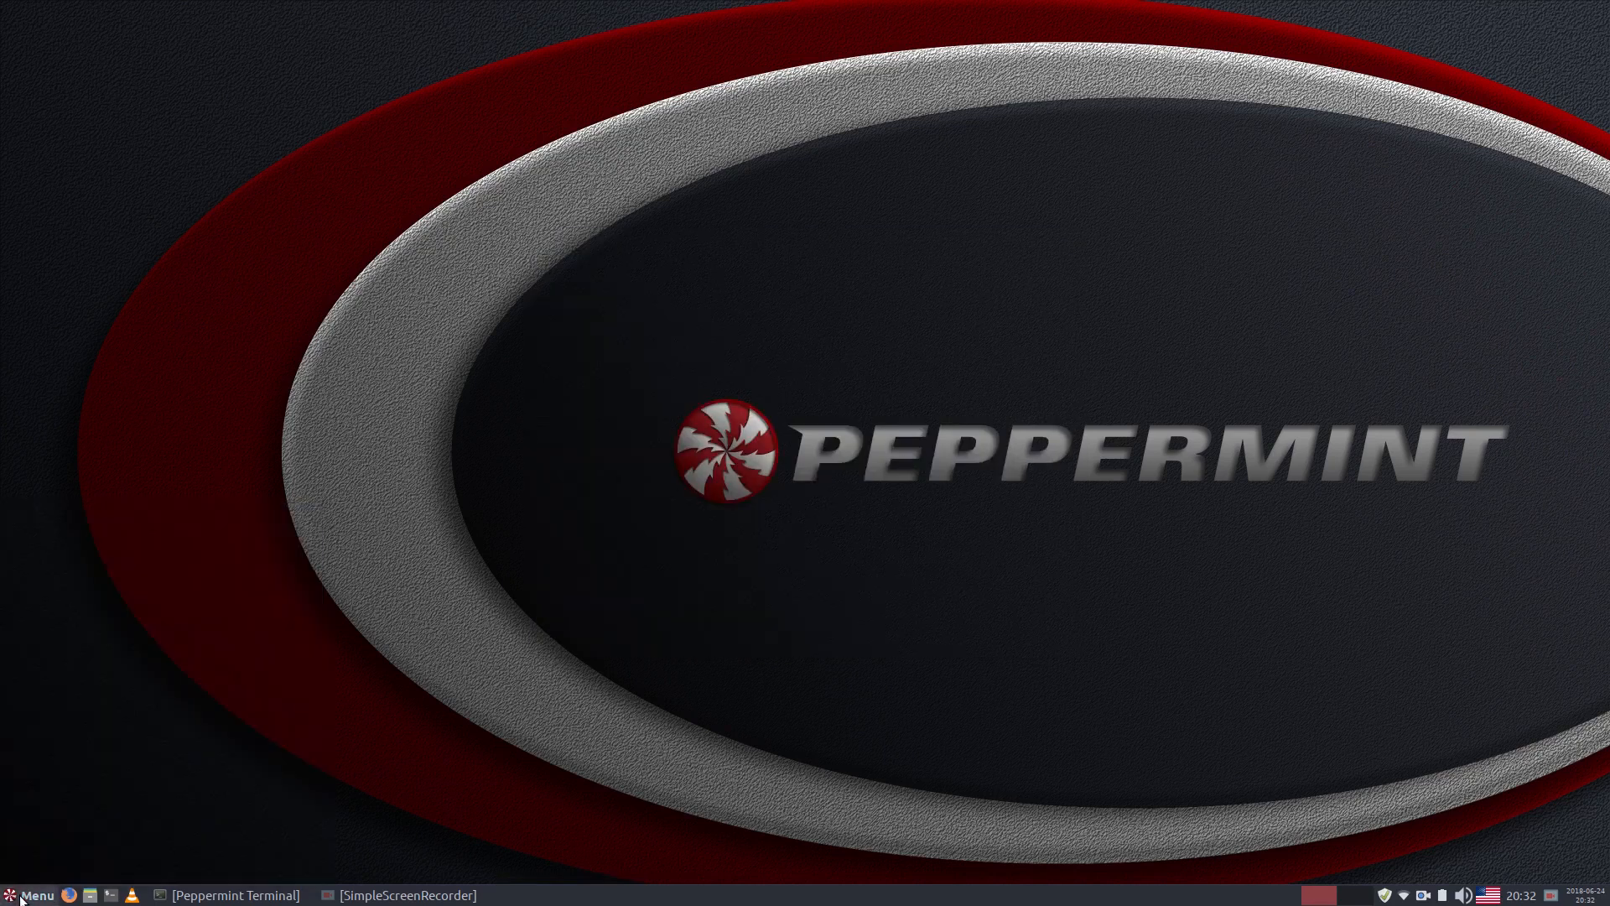
click(90, 896)
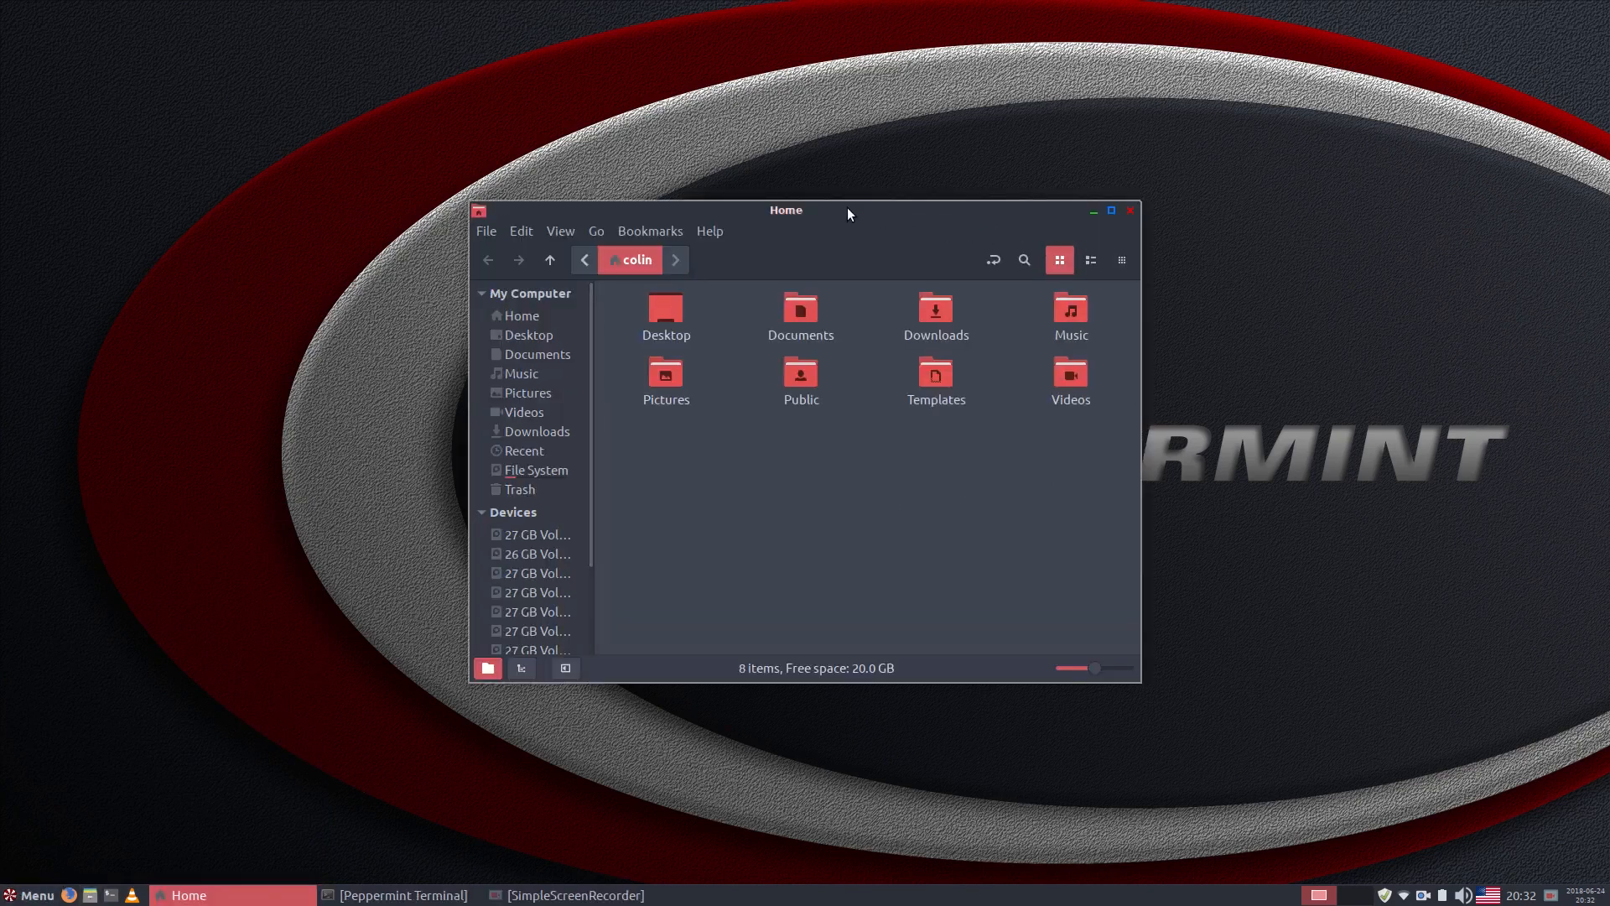
drag(847, 208, 1014, 174)
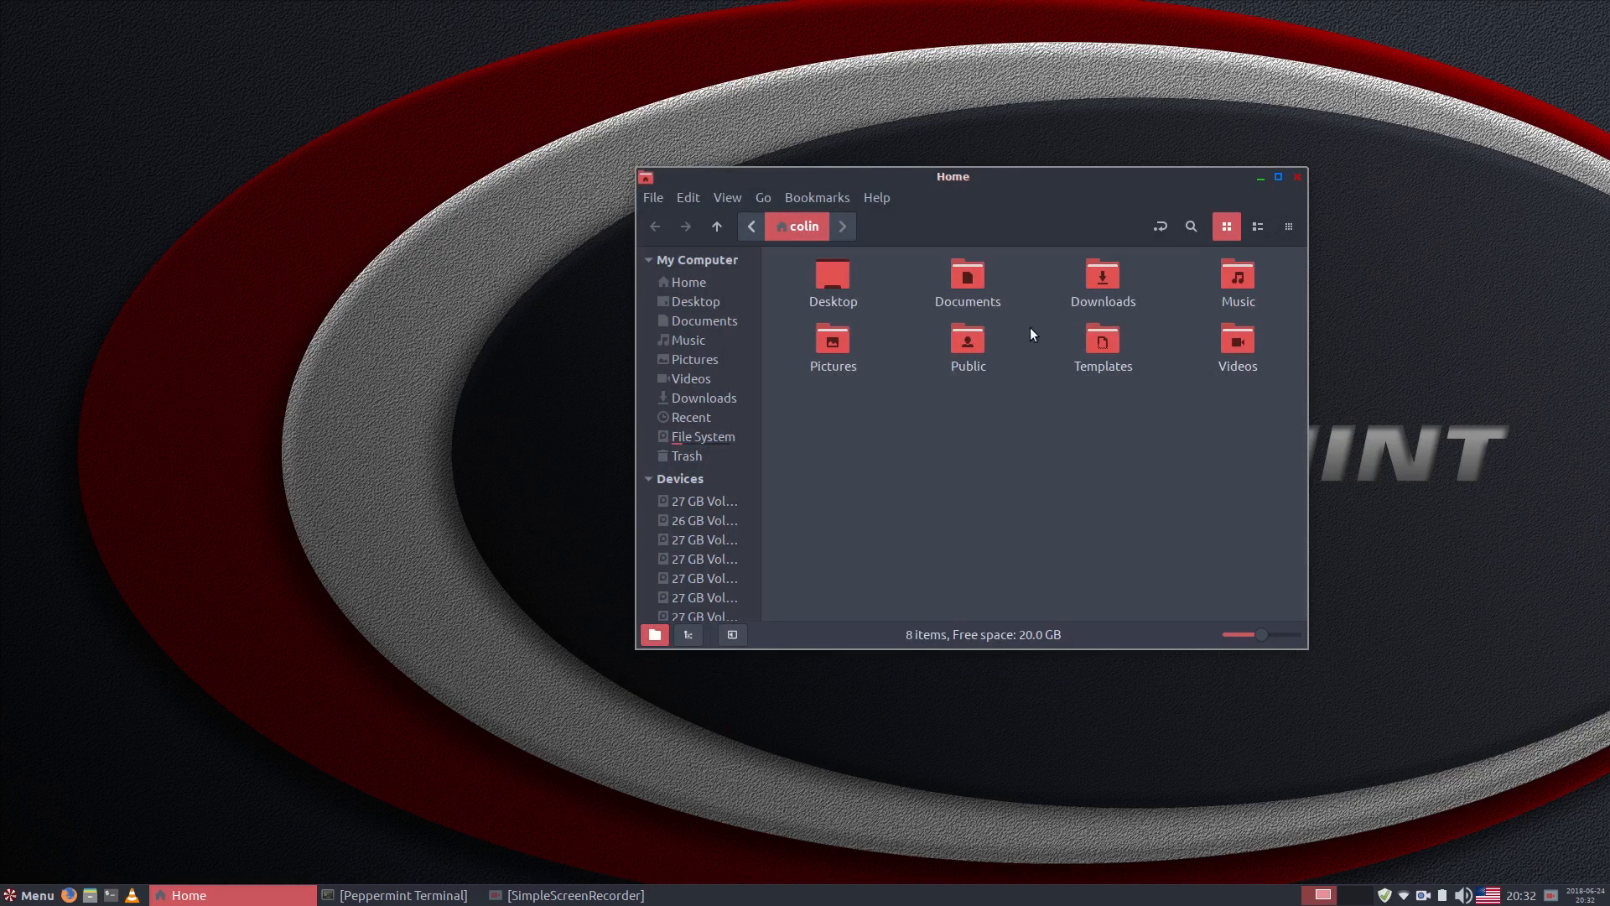
right_click(973, 270)
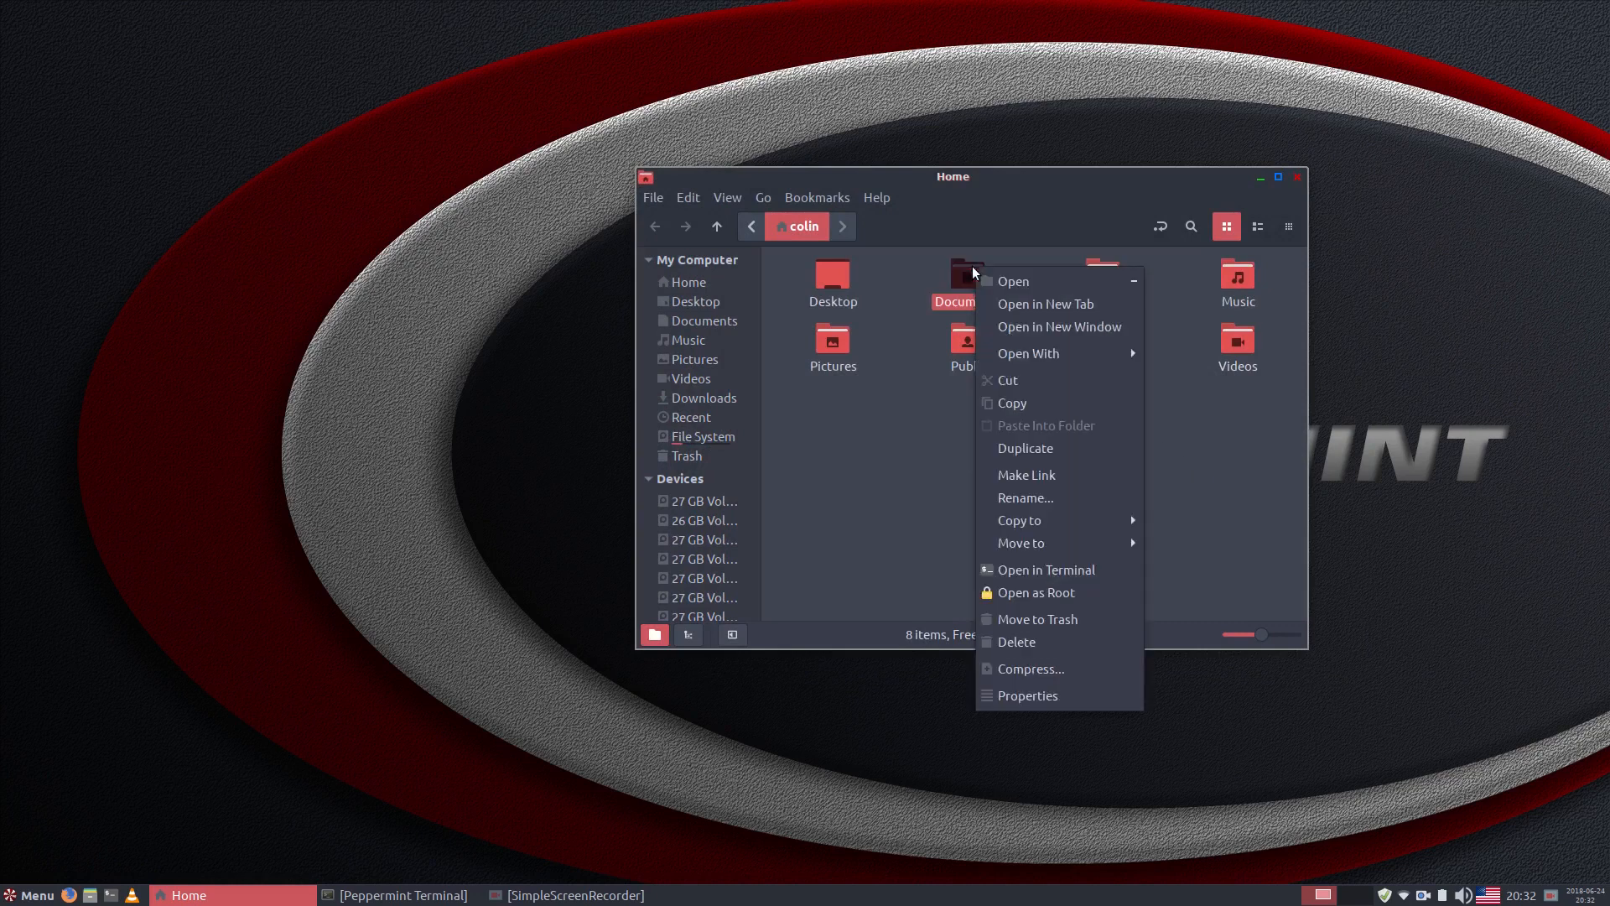
click(864, 528)
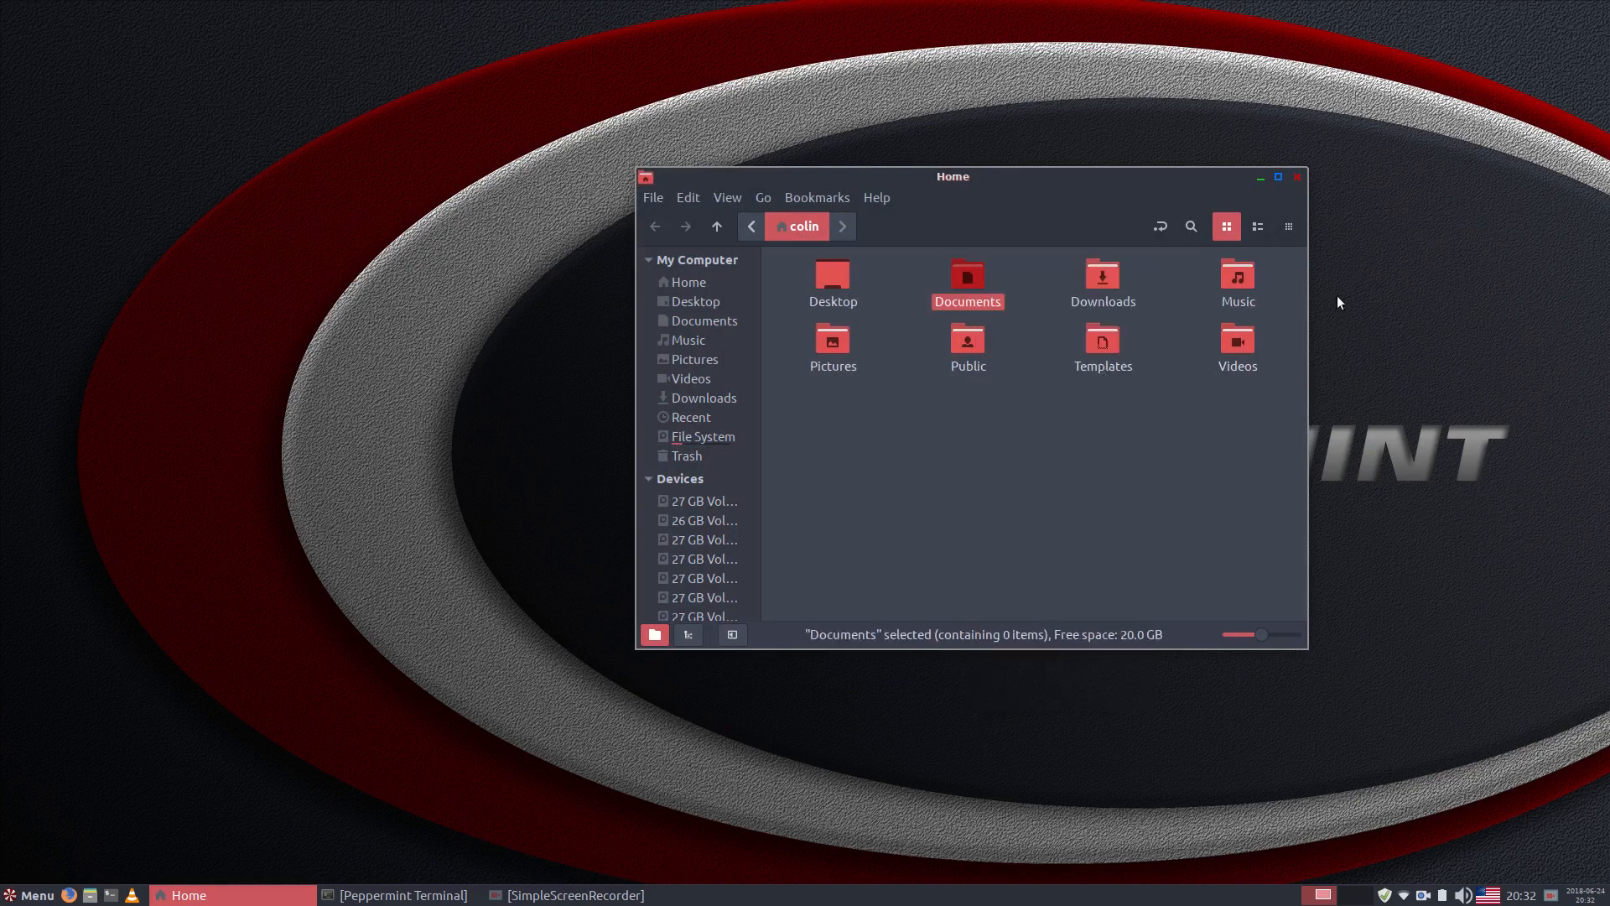
click(1298, 177)
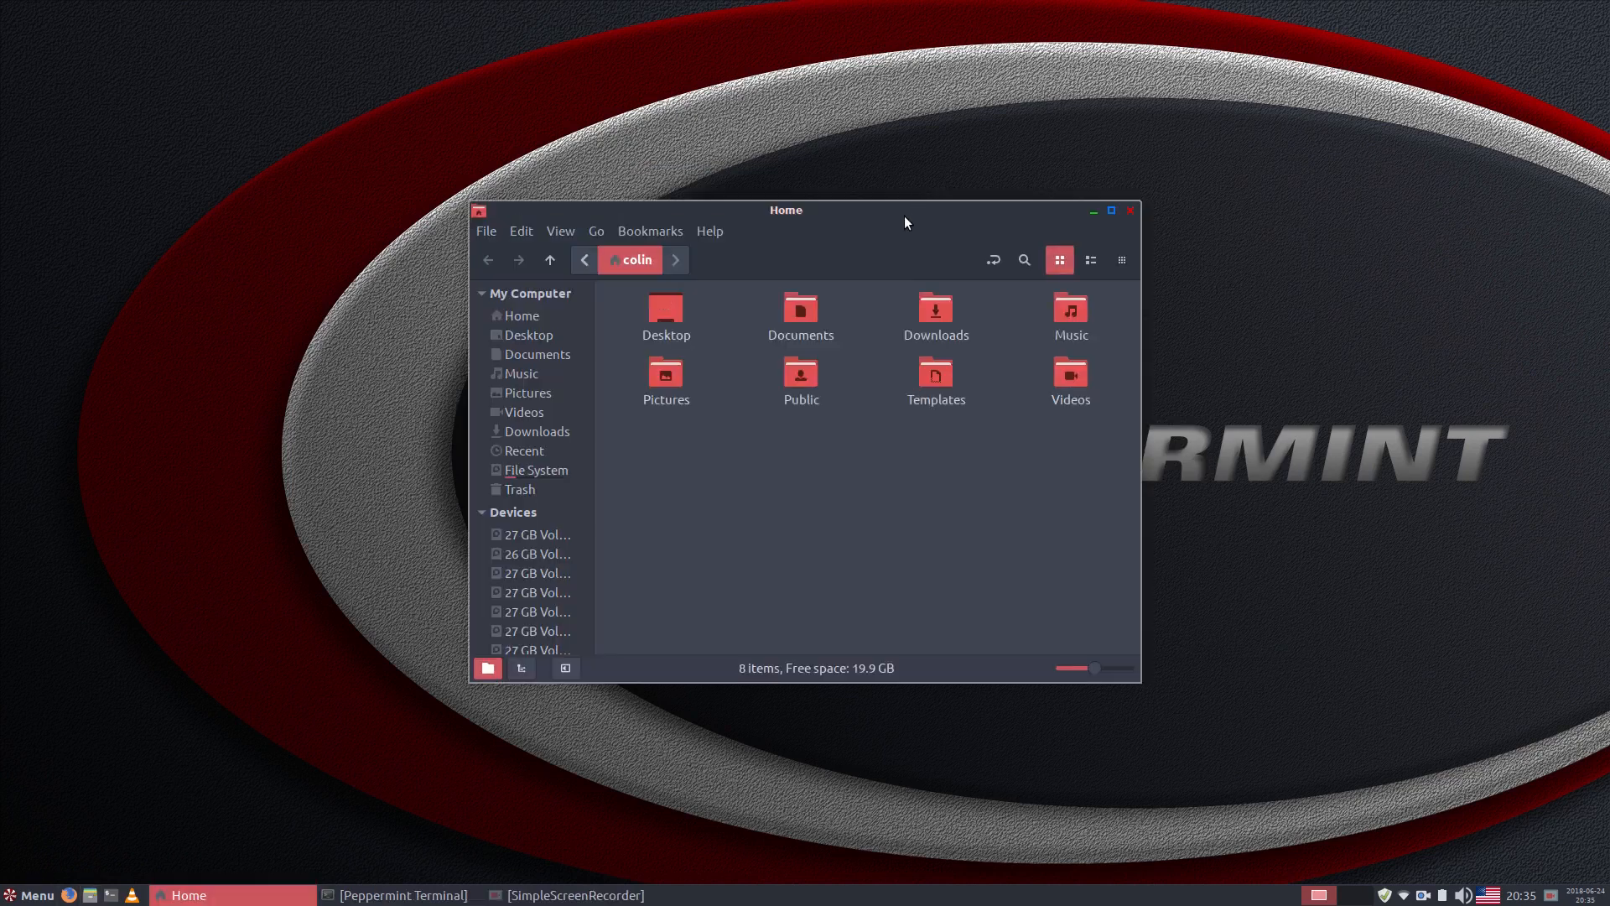
drag(904, 222, 521, 181)
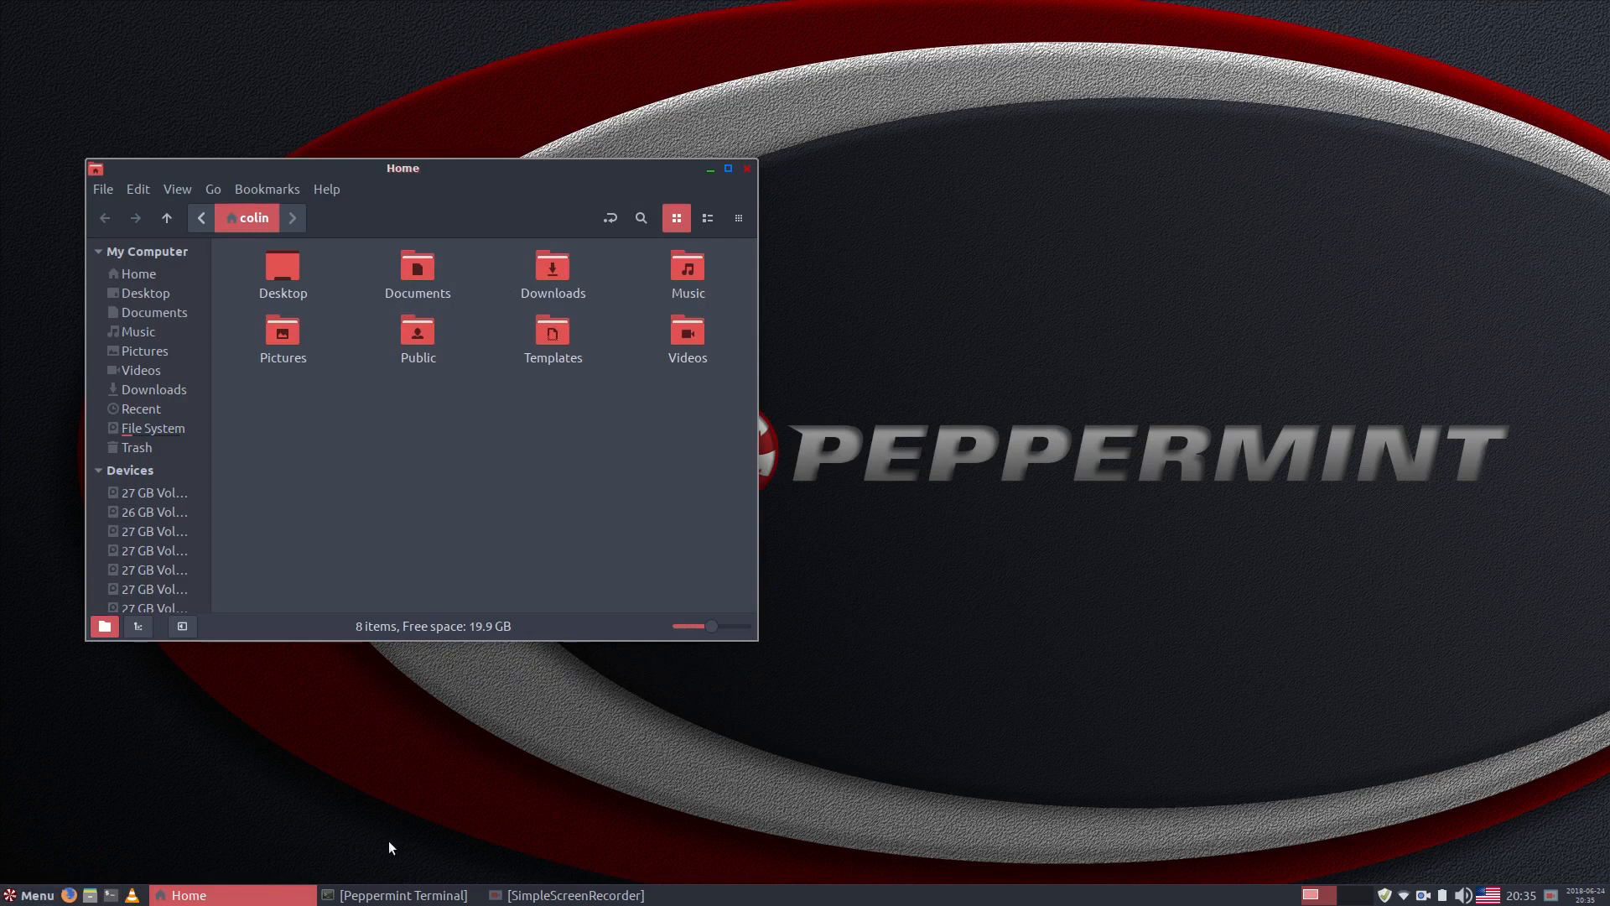
click(69, 895)
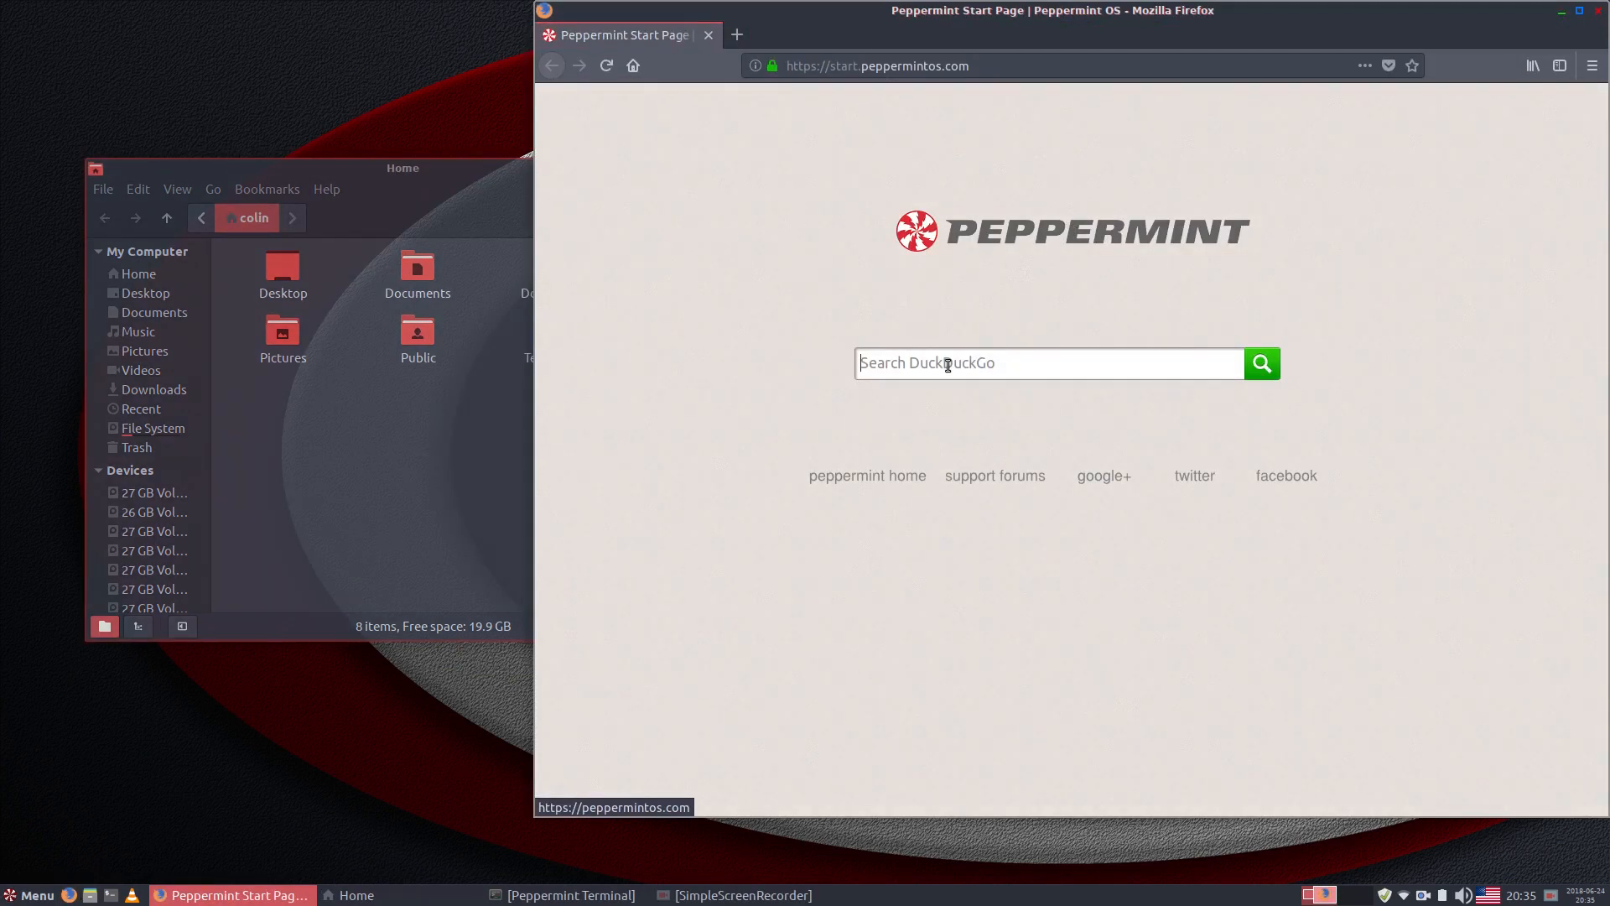
Search DuckDuckGo for 'gnomelook', maximize Firefox, and open the gnome-look.org Gnome result
click(947, 366)
text(gn)
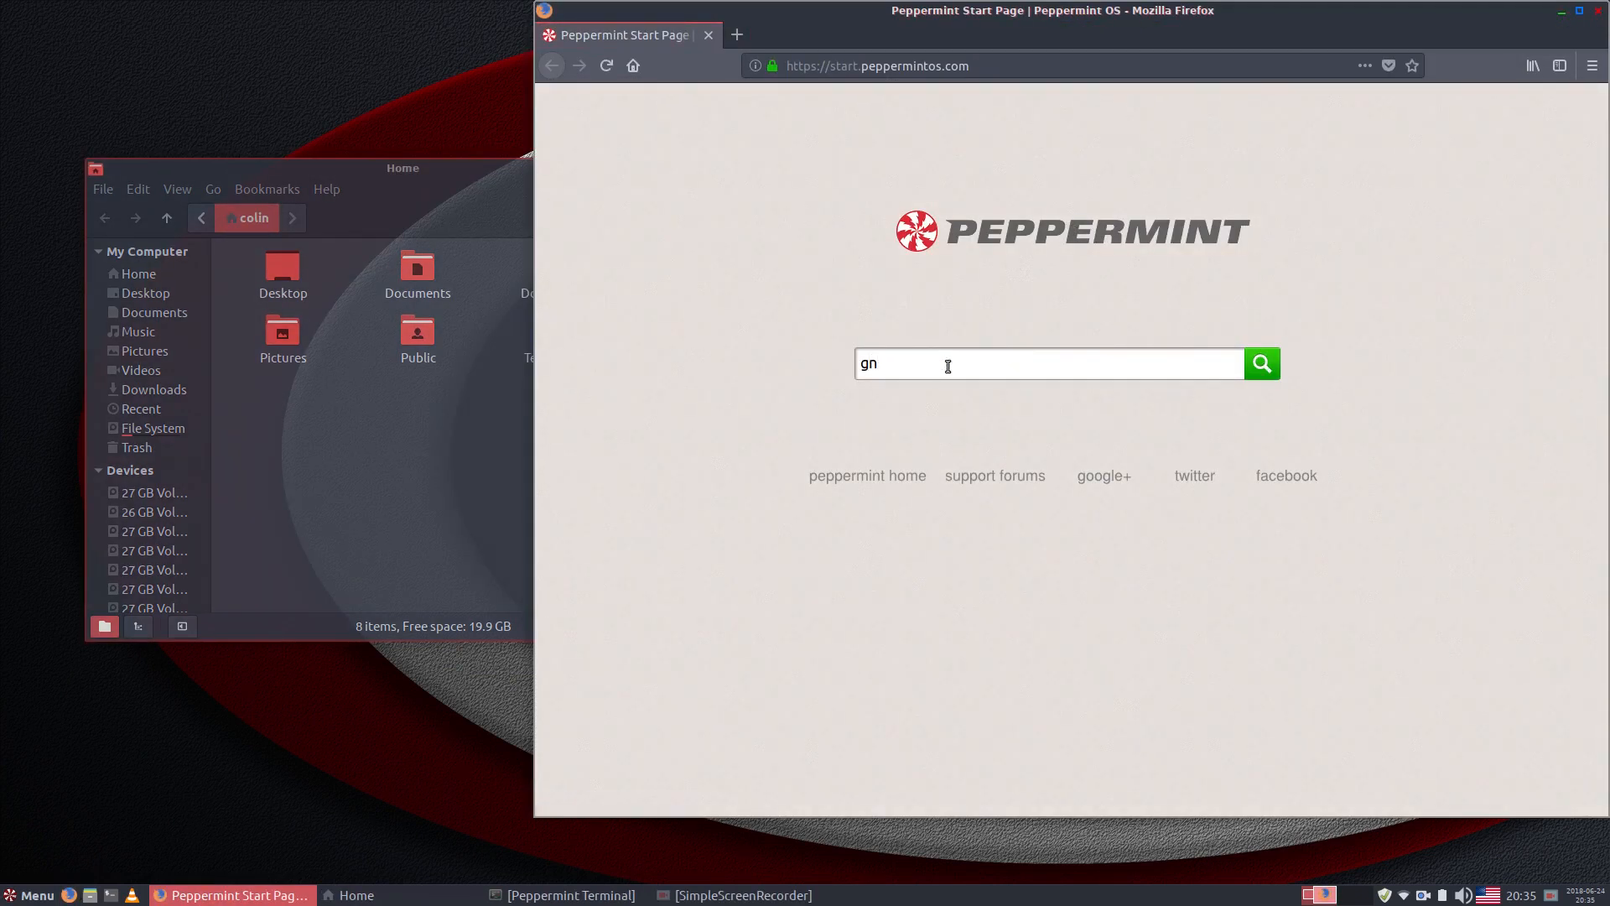
text(omelook)
key(Return)
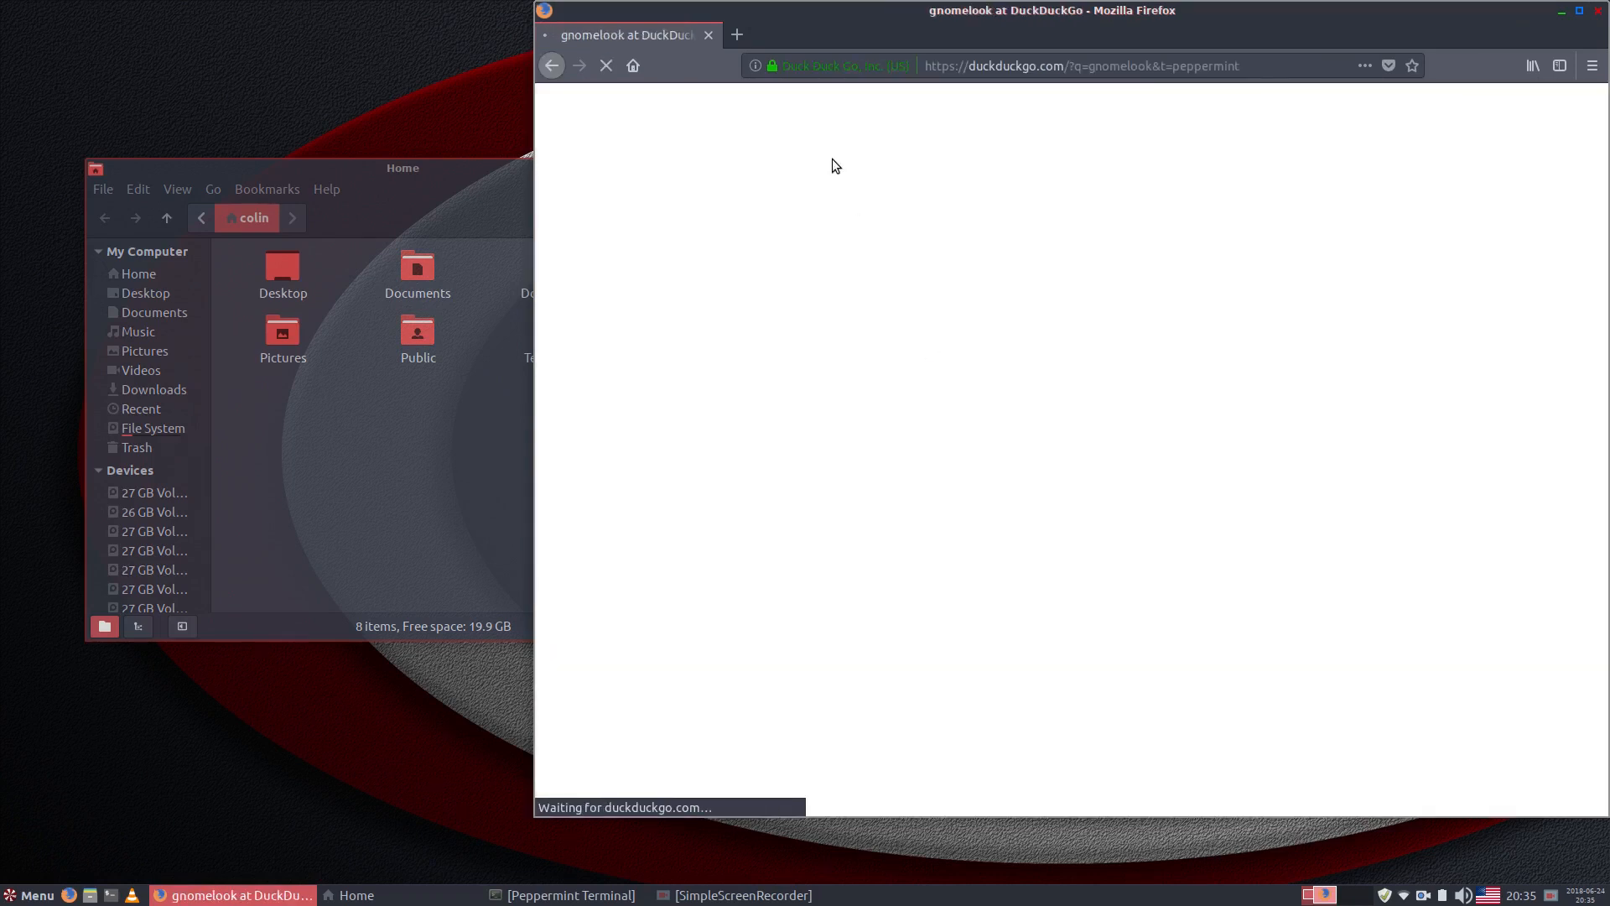
double_click(1079, 10)
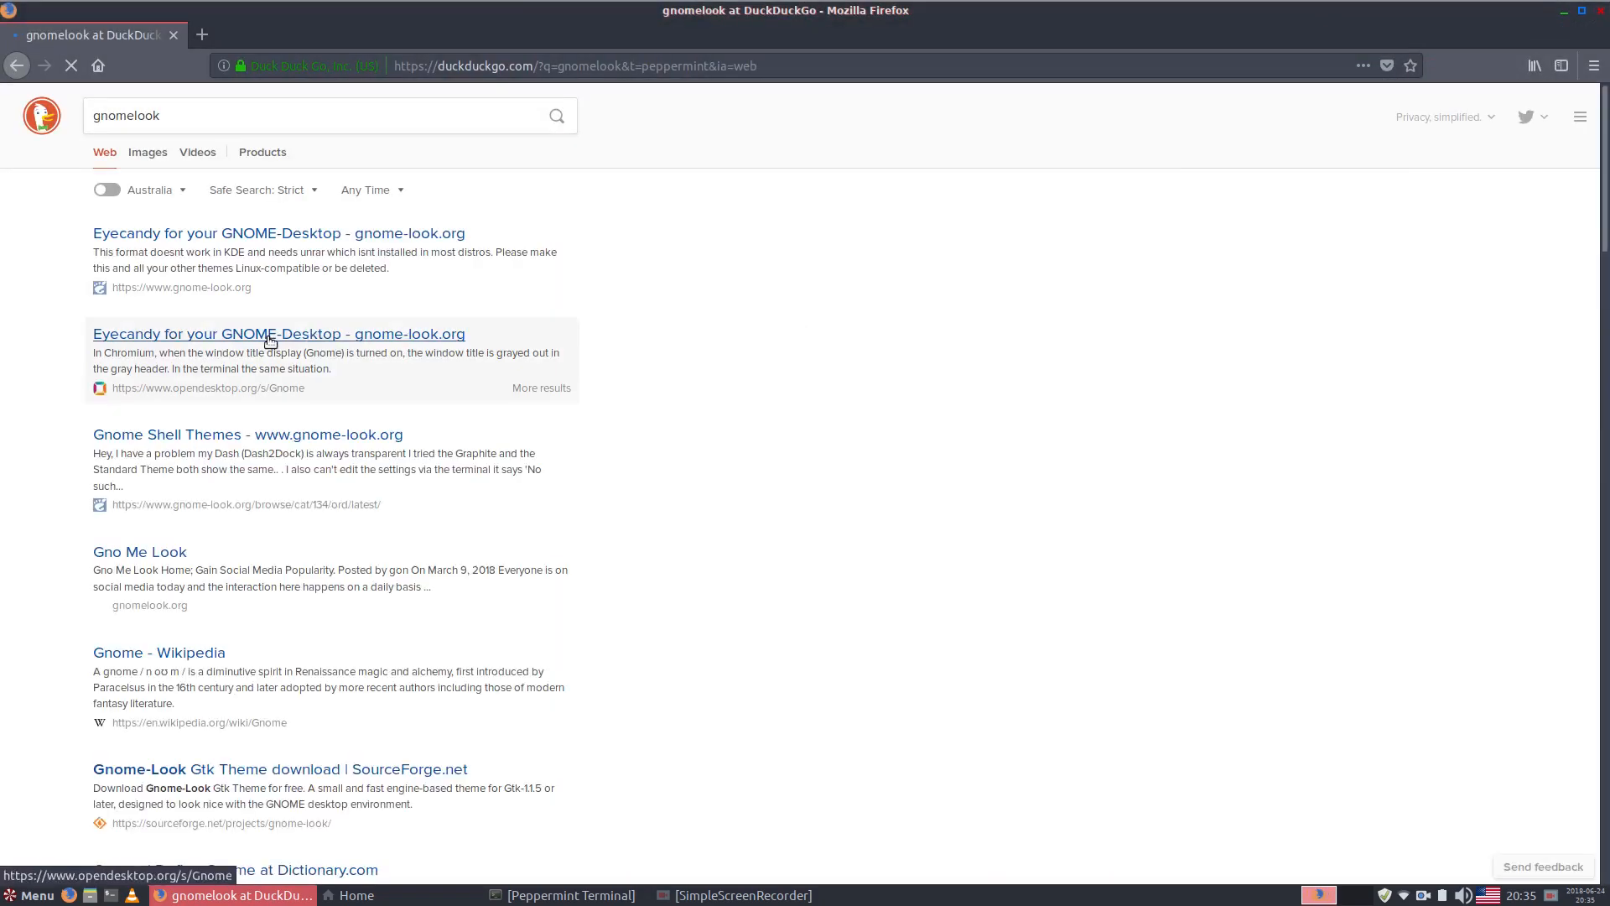
click(289, 338)
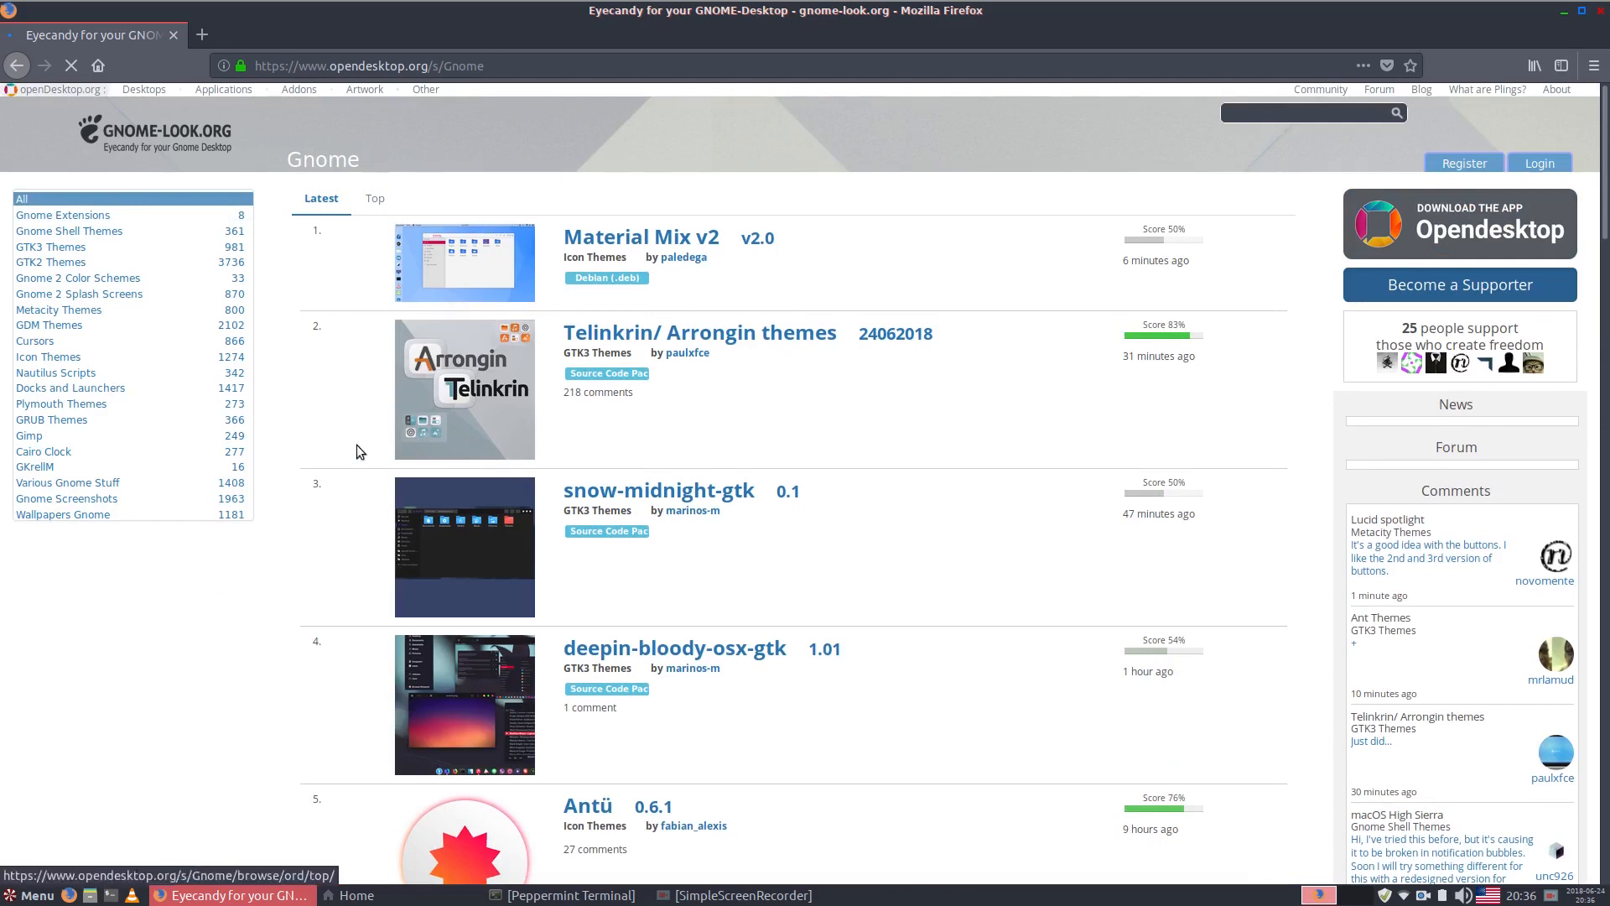
Filter gnome-look.org to GTK3 Themes and browse for the Windows 10 Transformation Pack
click(48, 248)
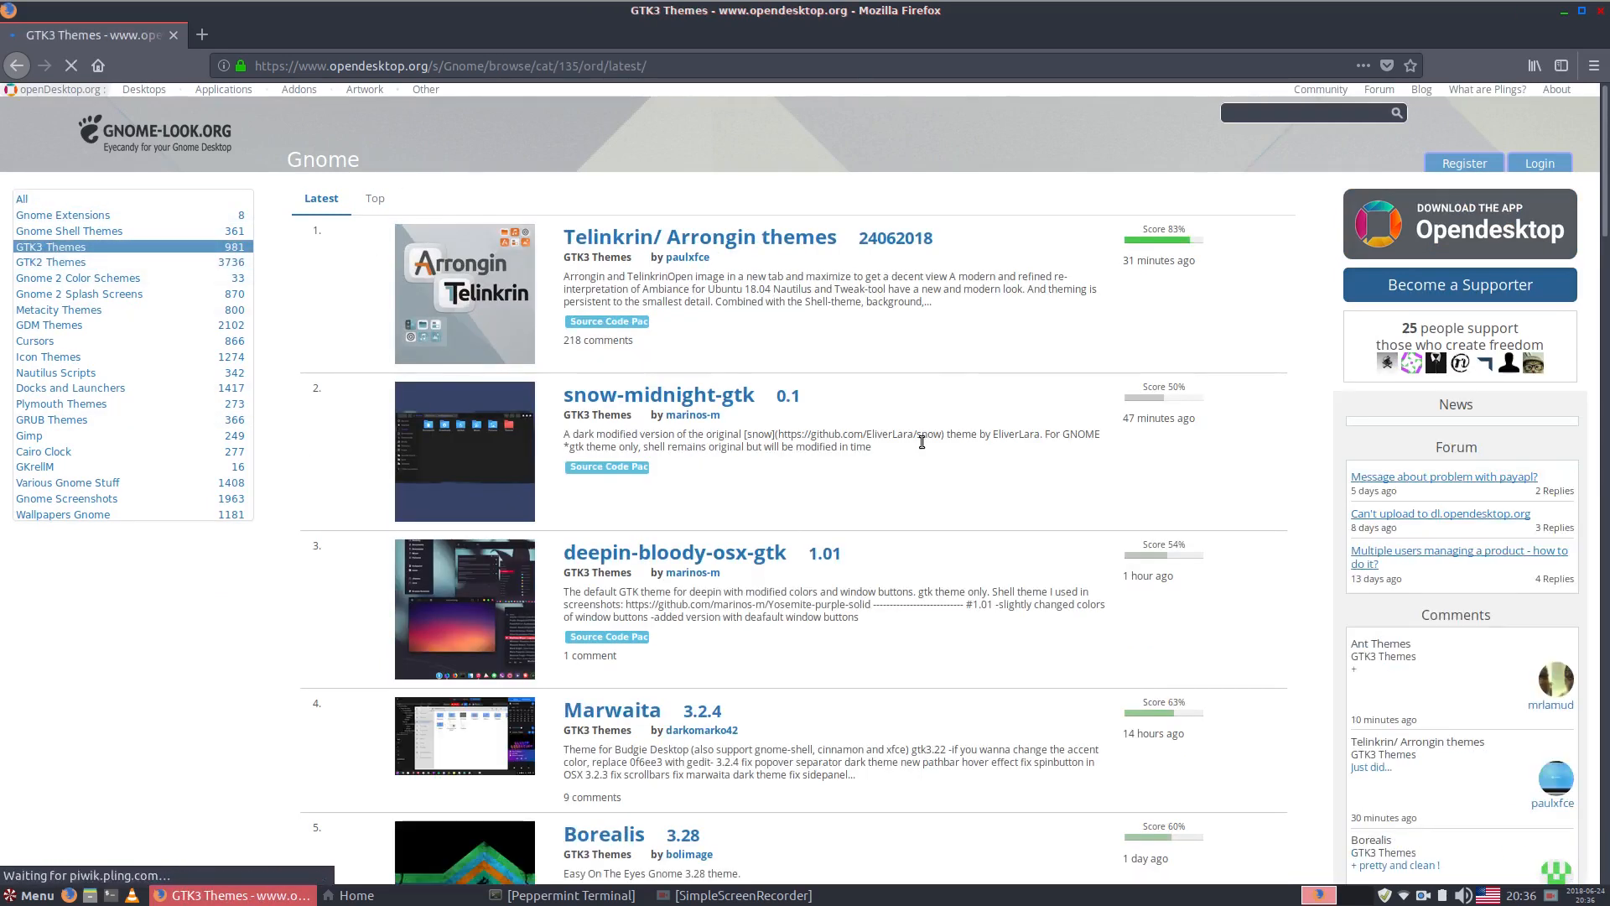
scroll(792, 475, down, 2)
scroll(792, 475, down, 7)
scroll(792, 476, up, 7)
scroll(792, 477, up, 1)
scroll(792, 476, down, 14)
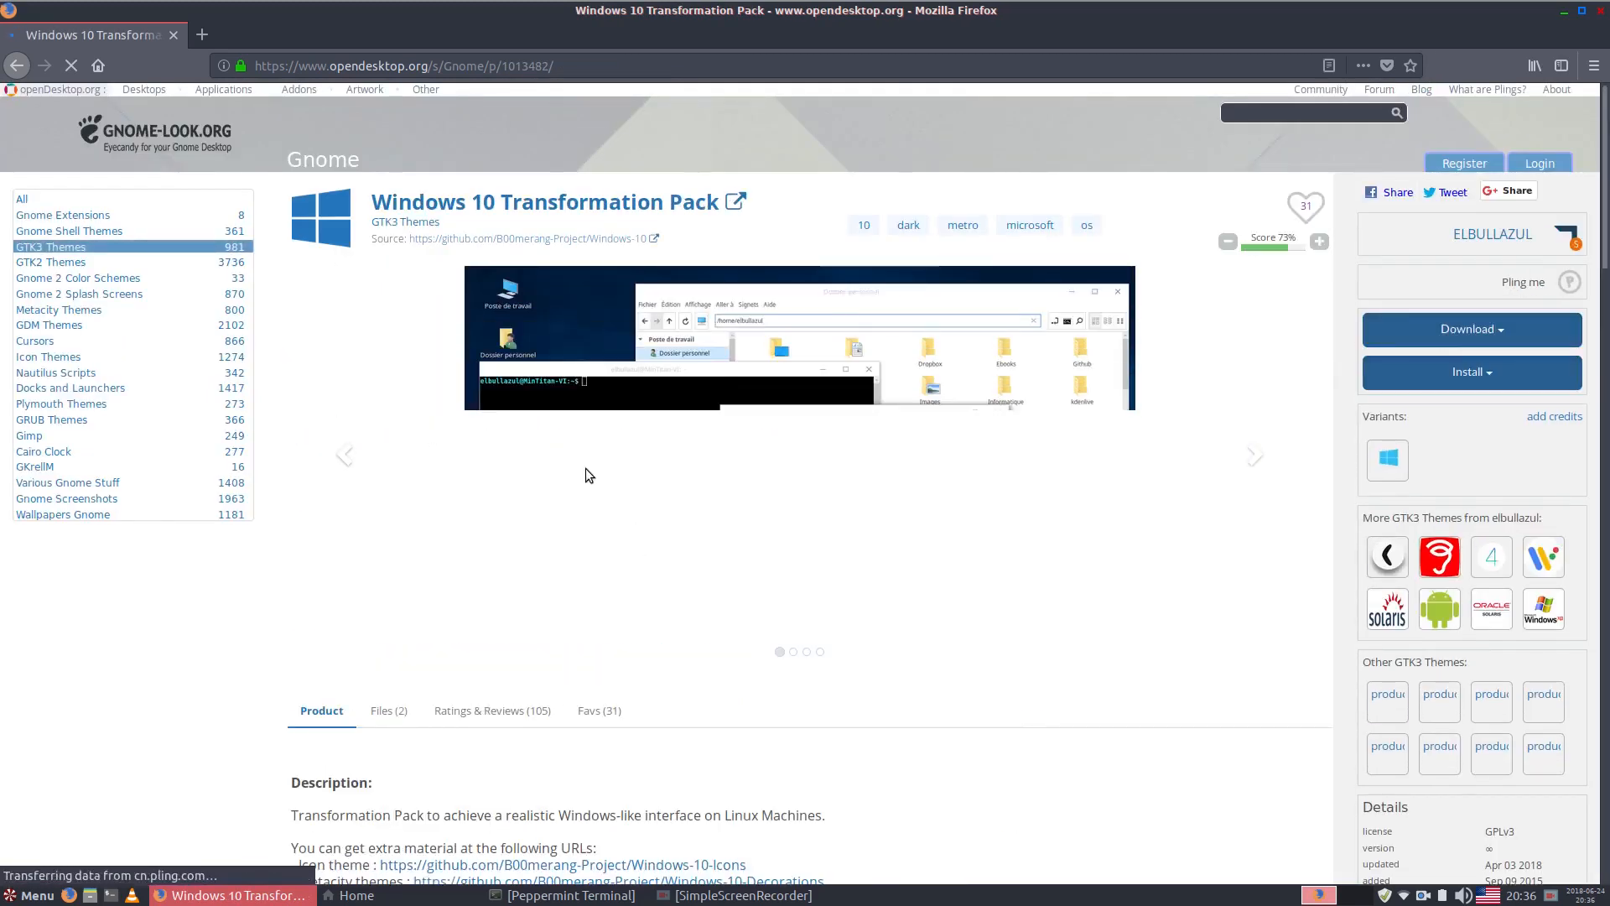
Save Windows-10-Dark-master.zip from the pack's Files list, then open a Home file manager window
click(388, 711)
scroll(387, 696, down, 3)
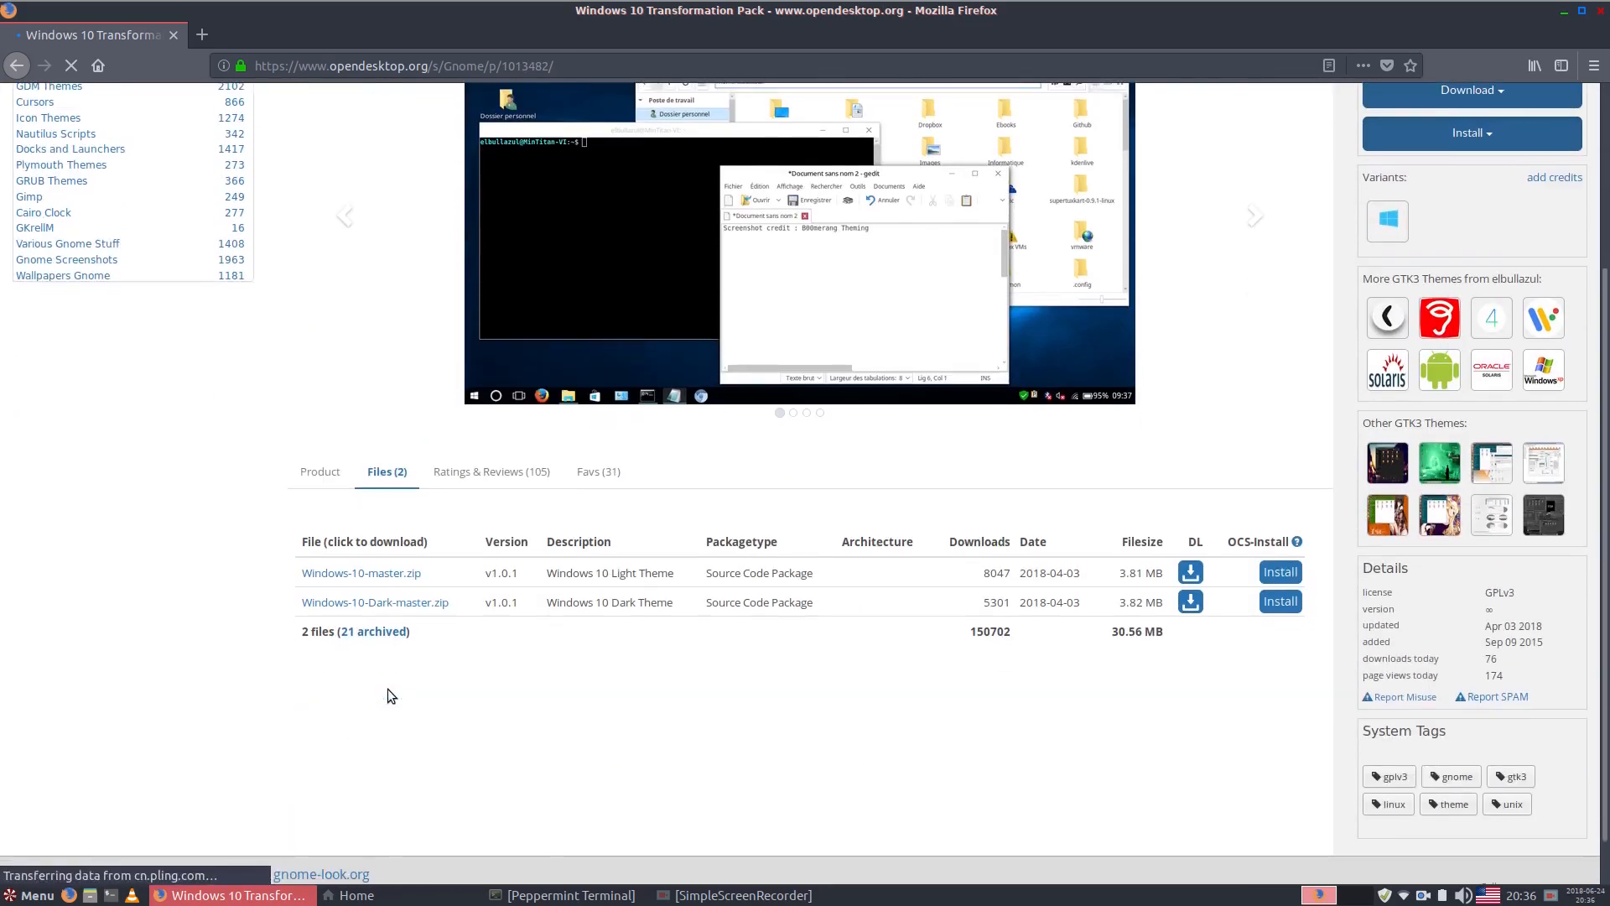
click(390, 604)
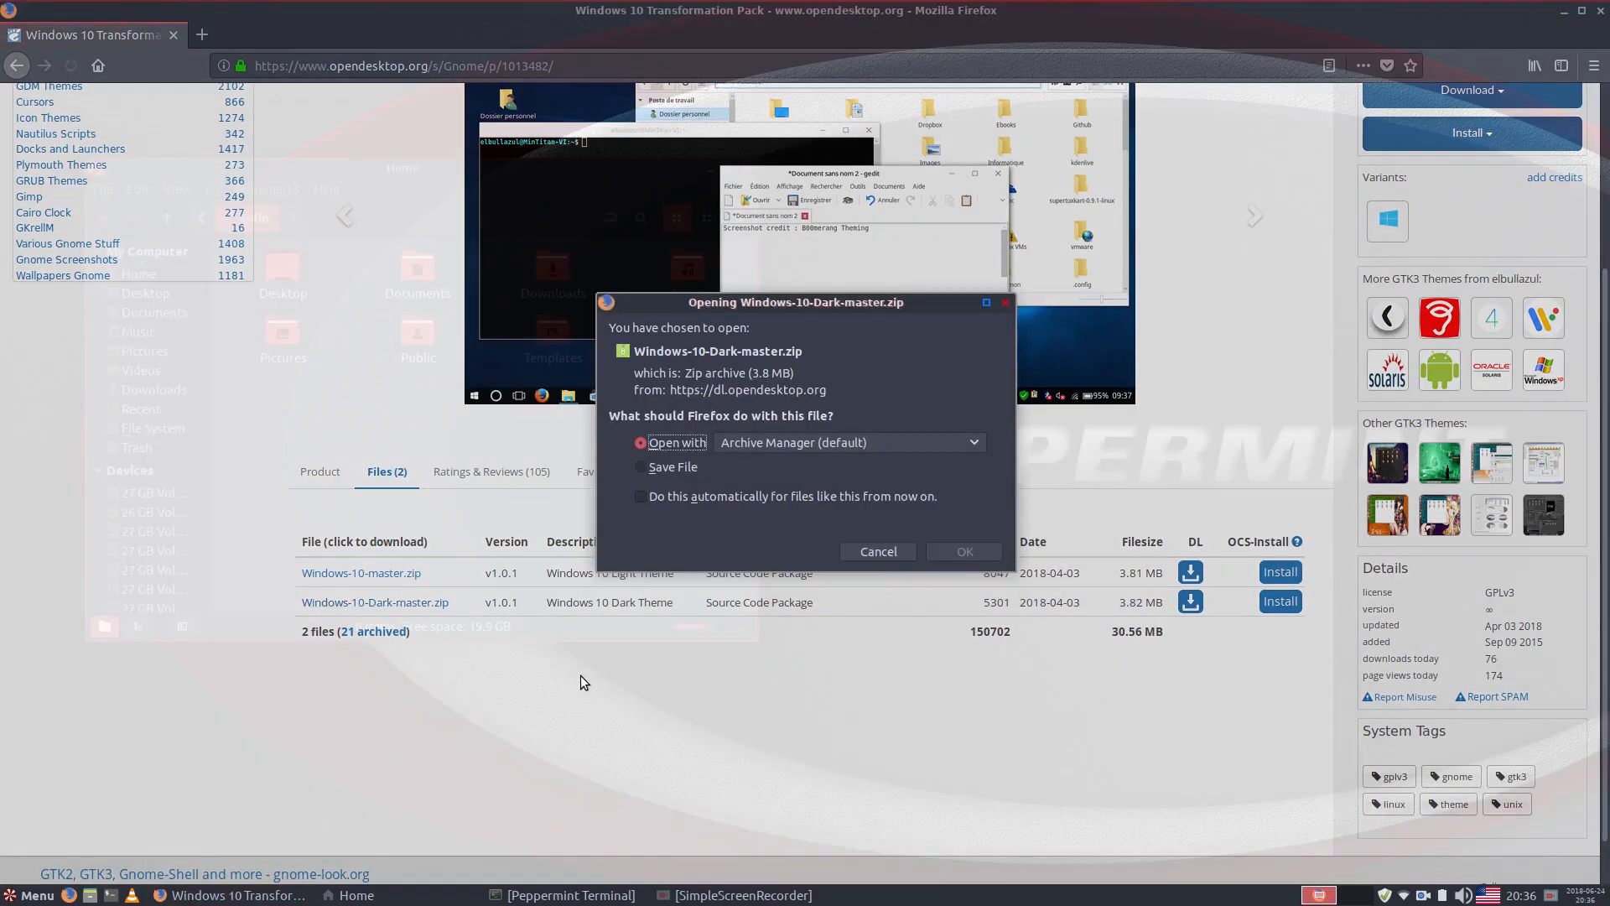
click(641, 464)
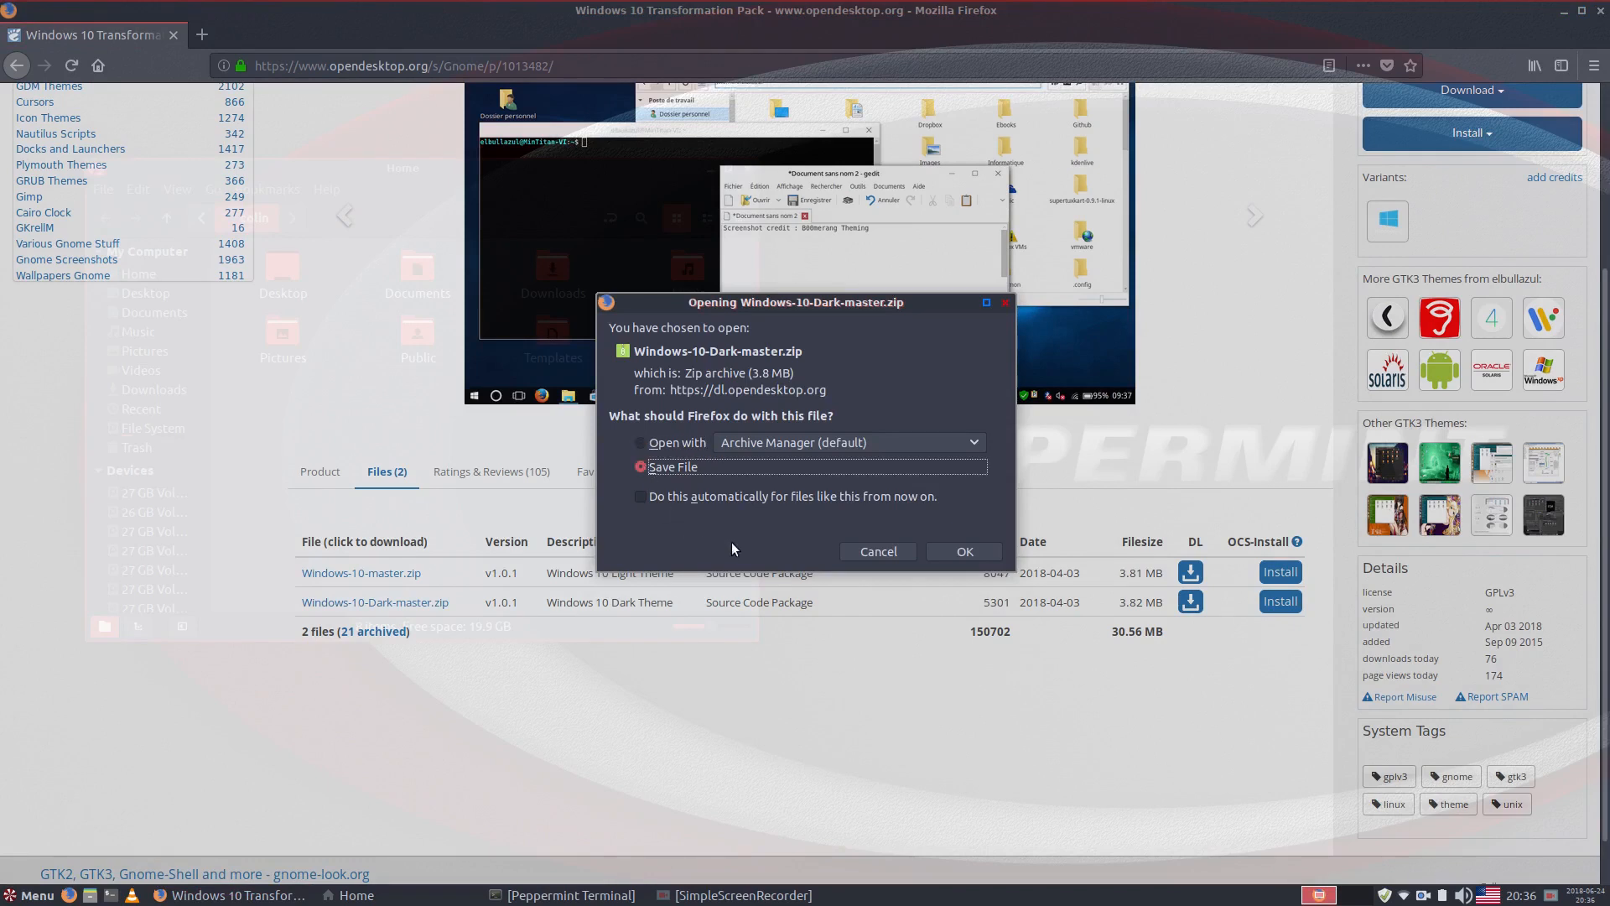
click(967, 551)
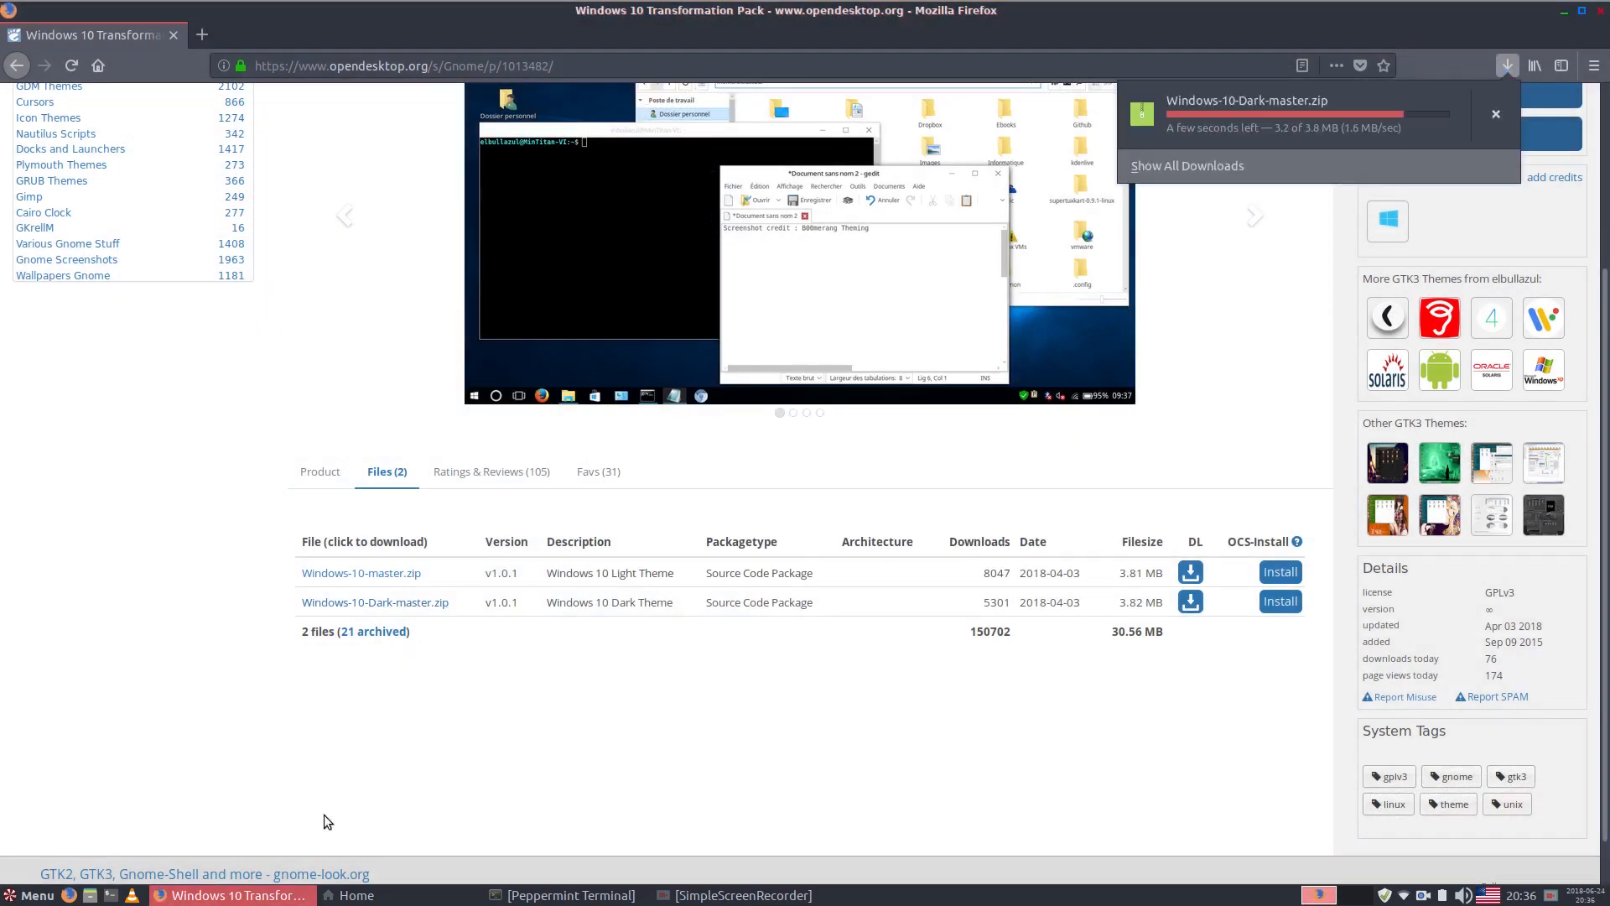
click(89, 895)
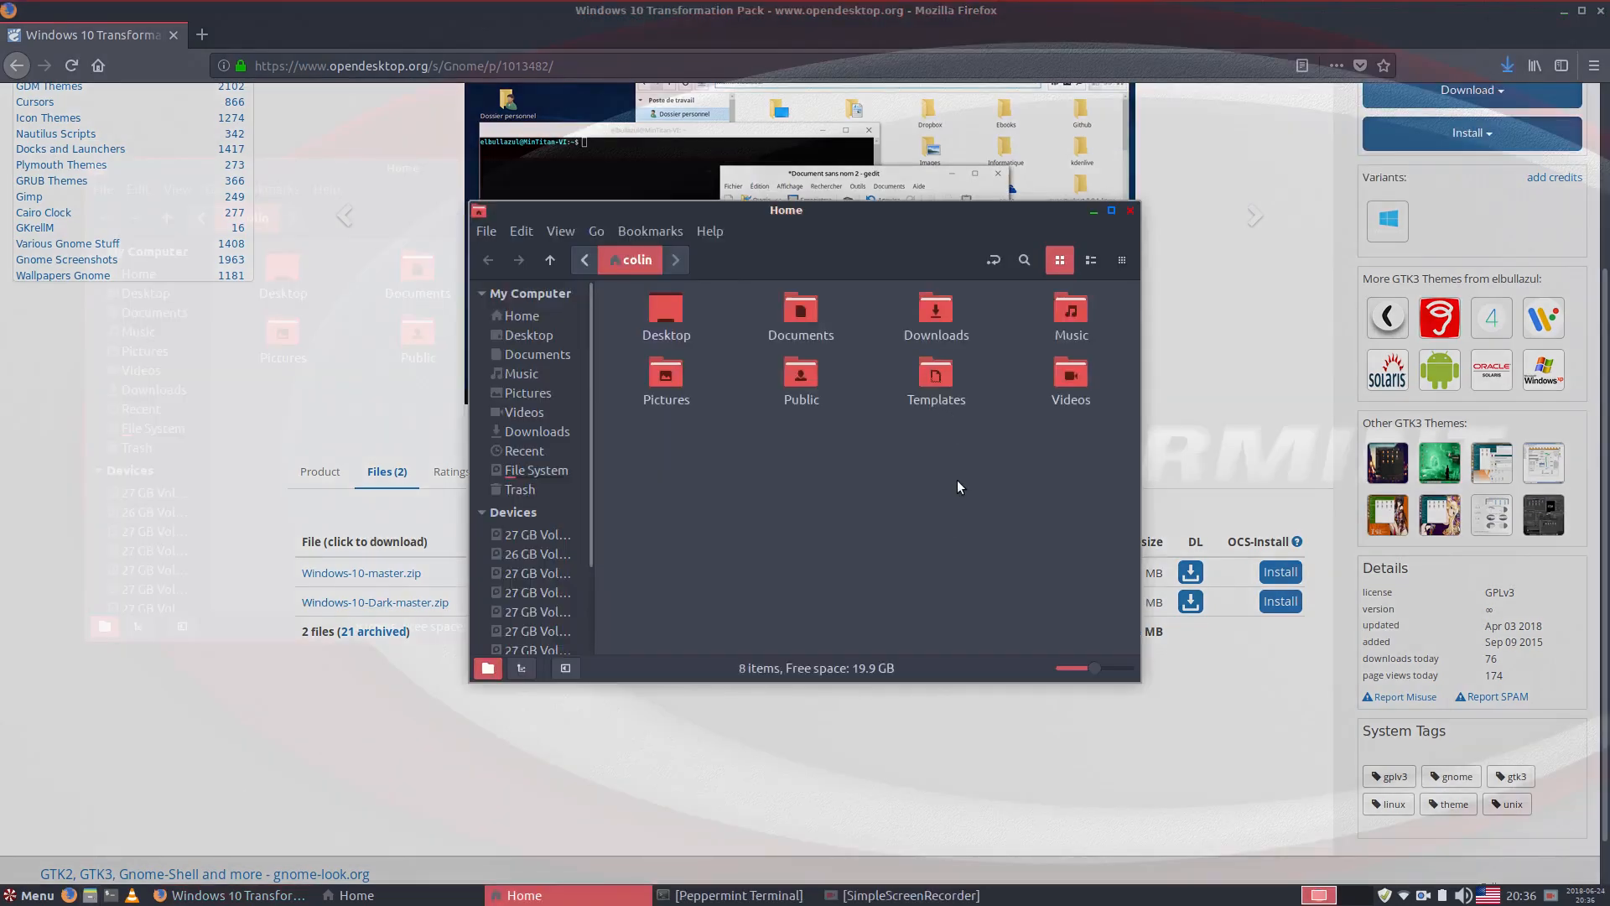
Cut Windows-10-Dark-master.zip out of the Downloads folder
double_click(936, 310)
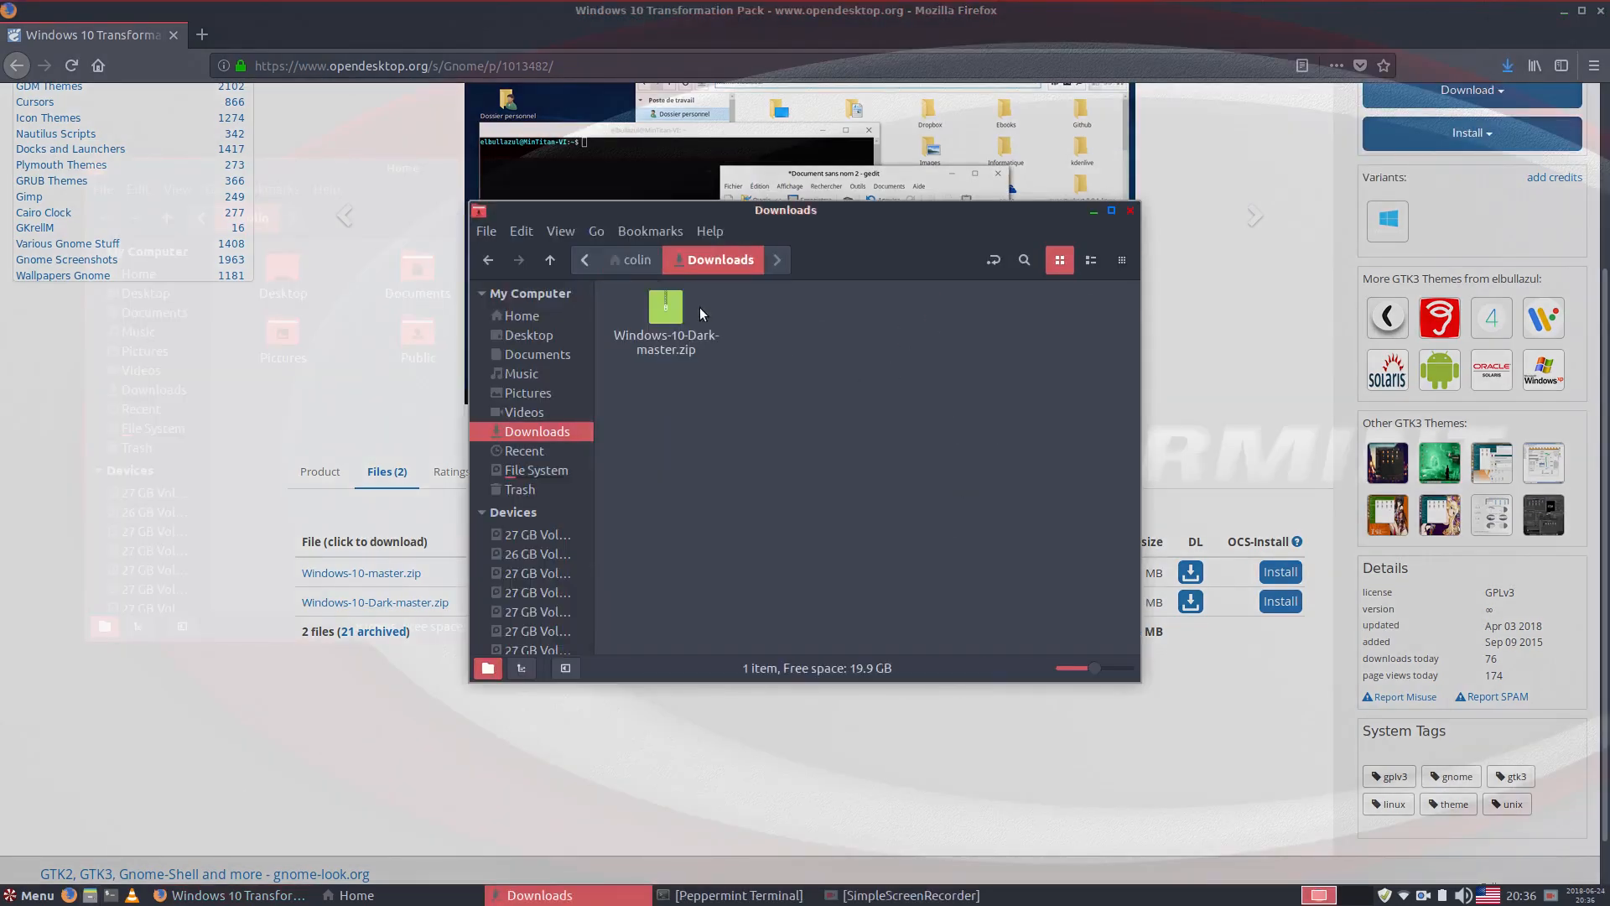
right_click(666, 302)
click(722, 456)
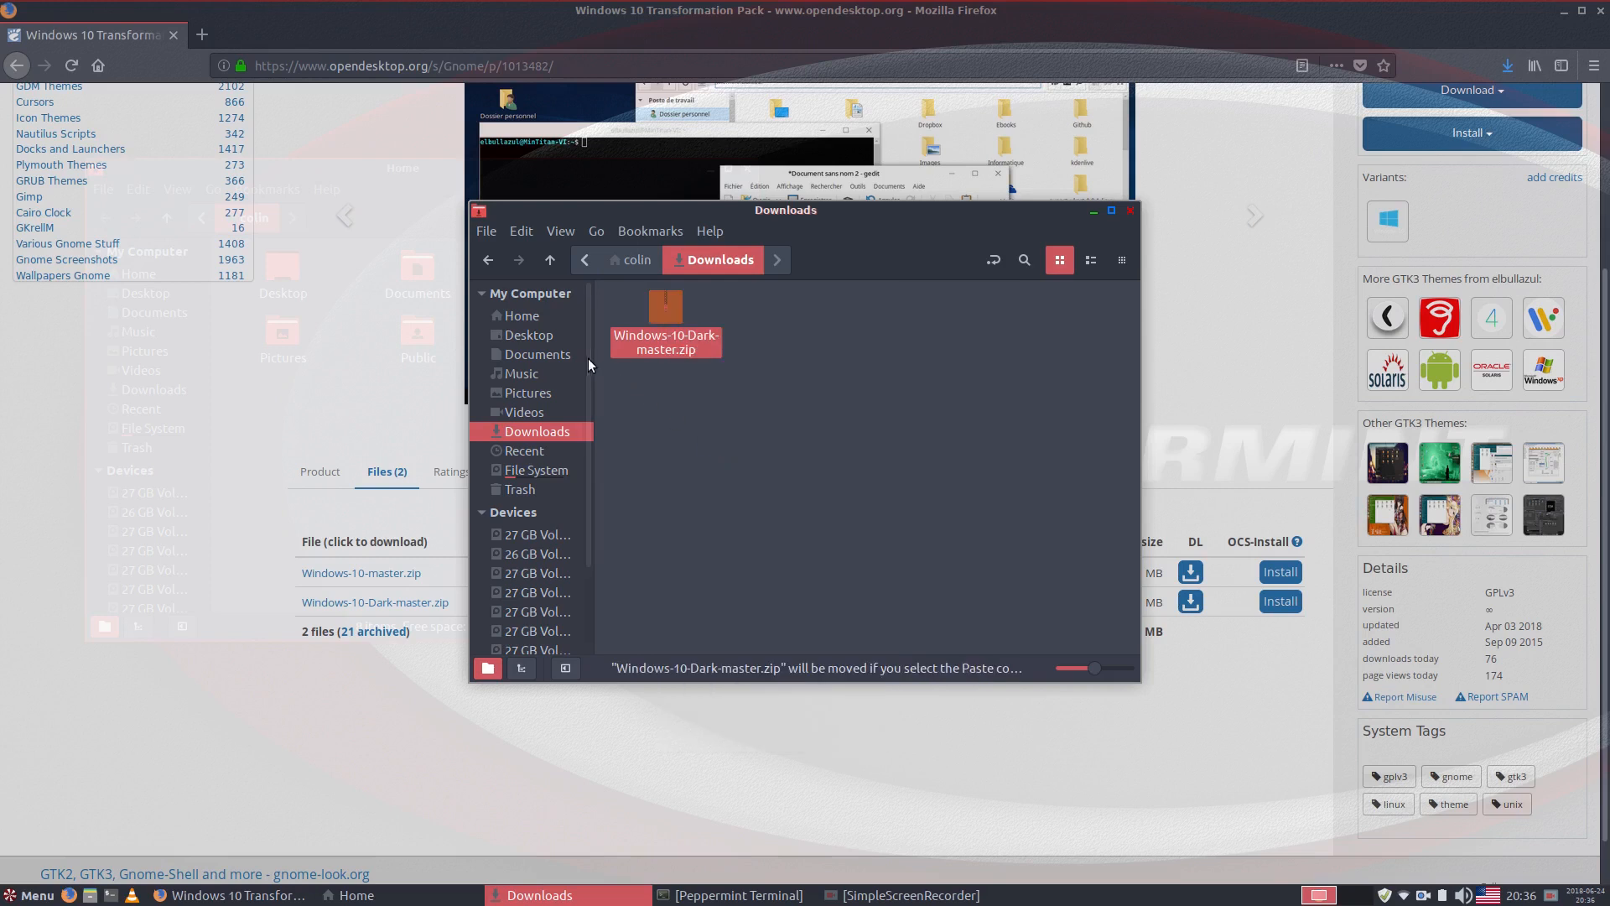
click(510, 316)
Show hidden files in Home and create a new folder named .themes
right_click(818, 485)
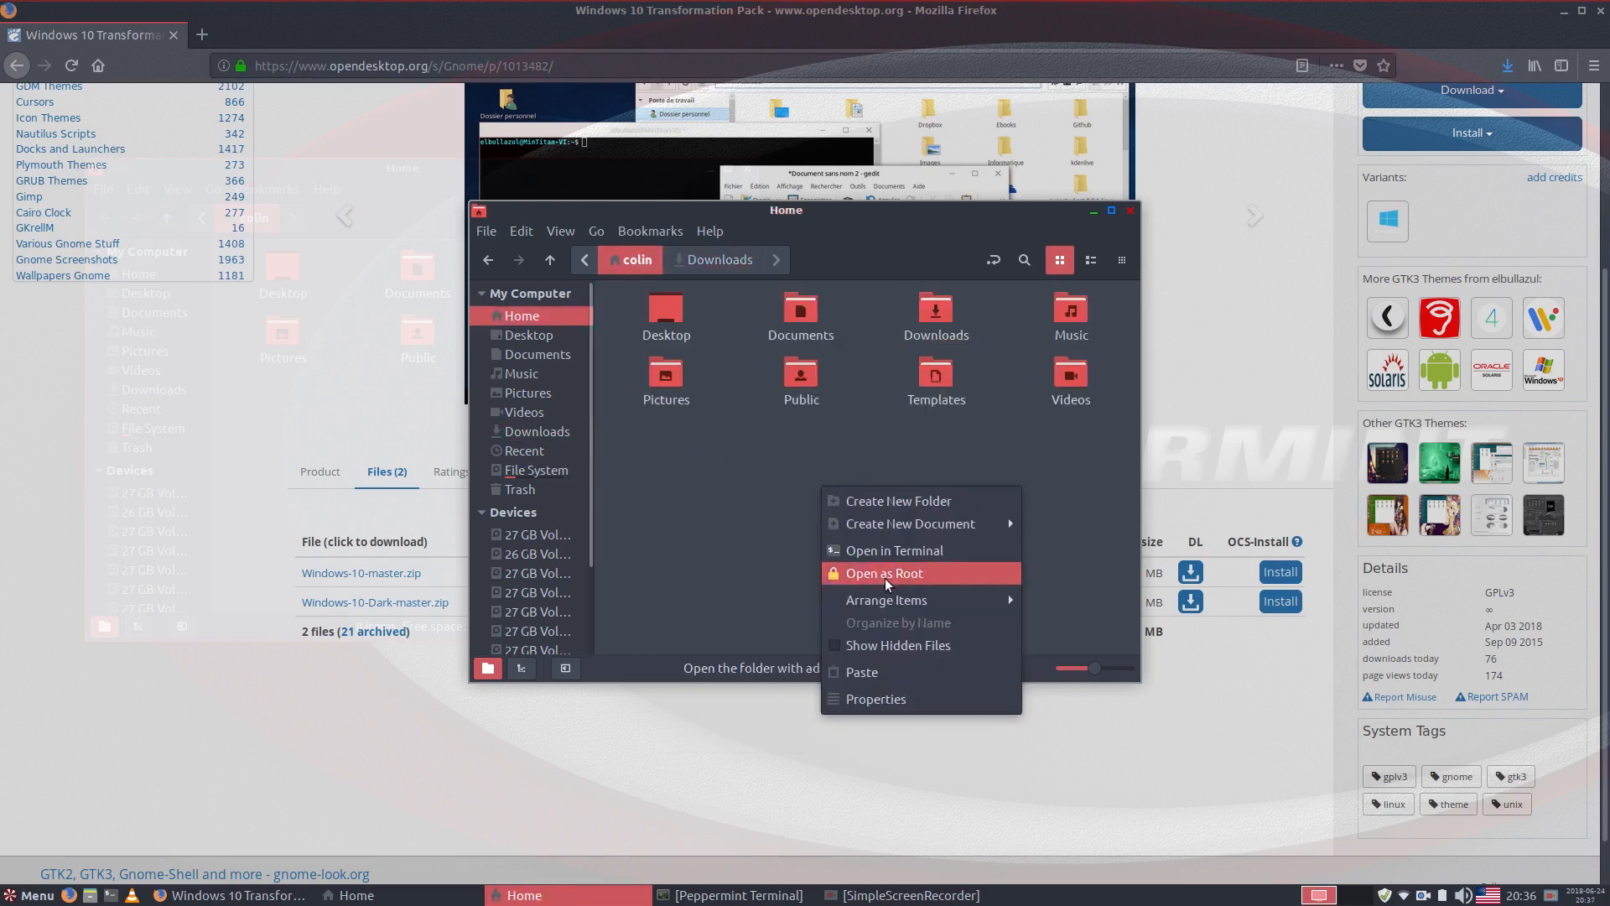
click(897, 645)
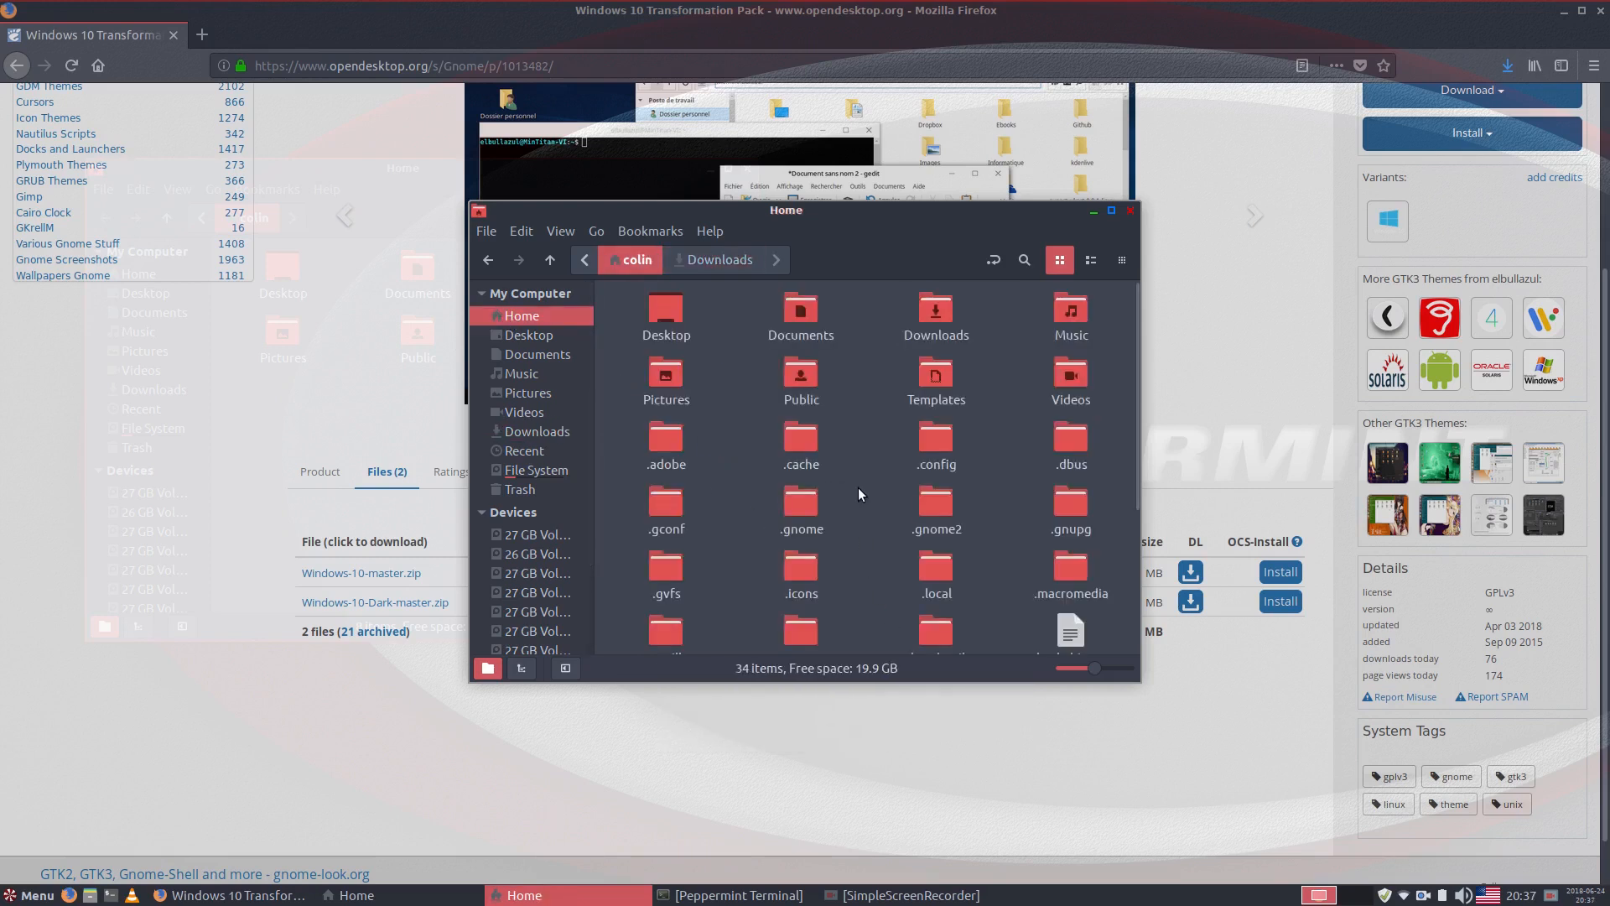
scroll(858, 493, down, 2)
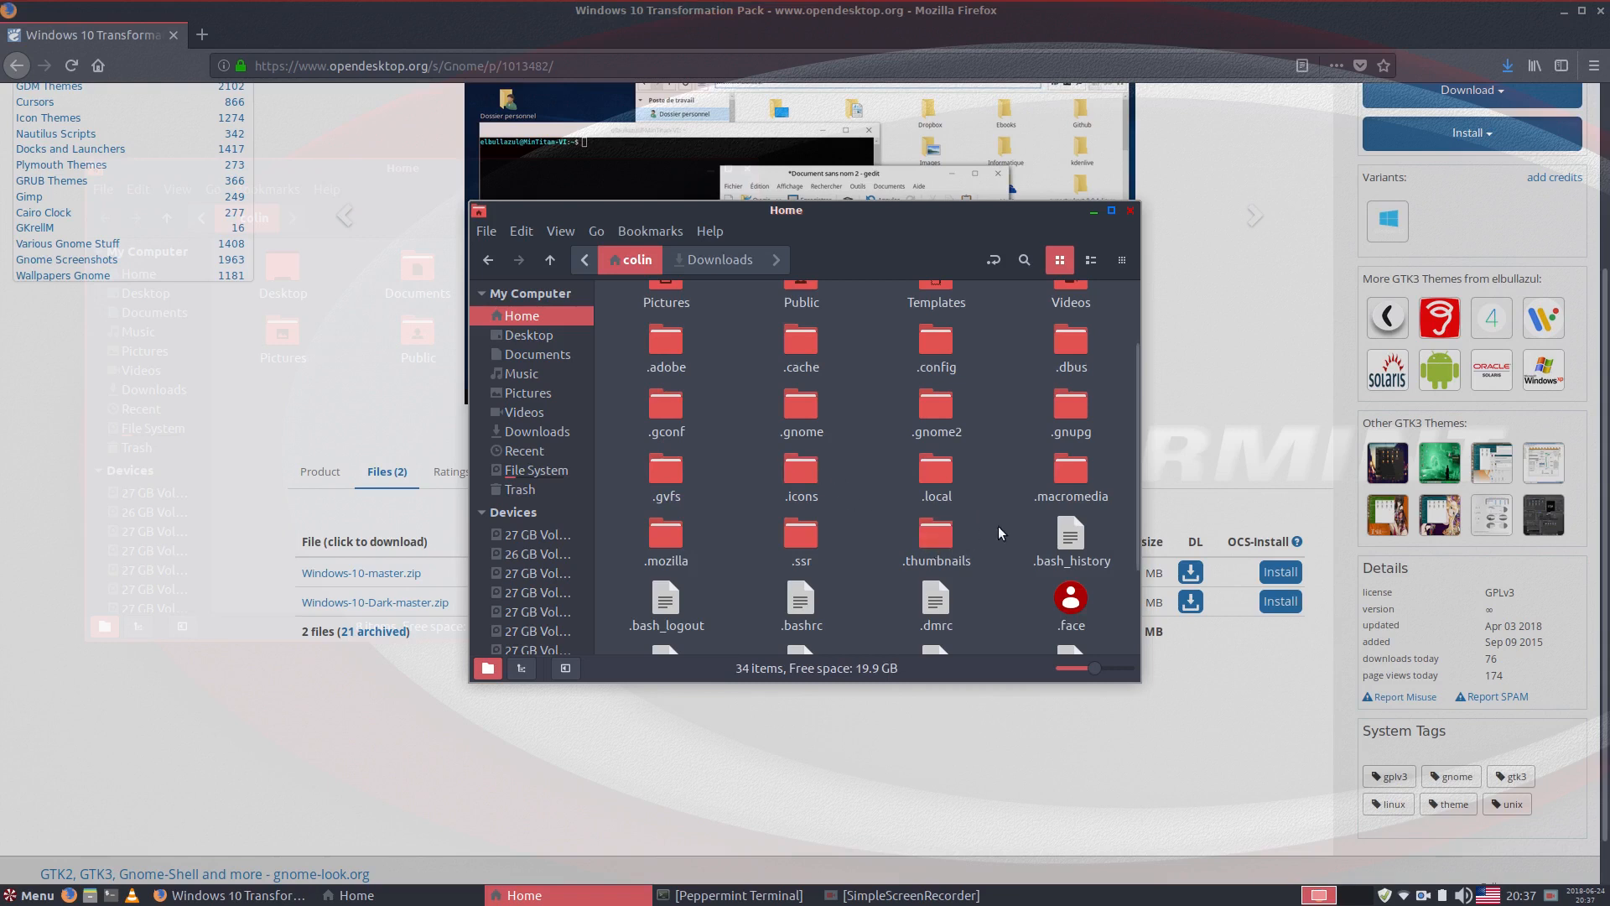
right_click(869, 496)
click(929, 501)
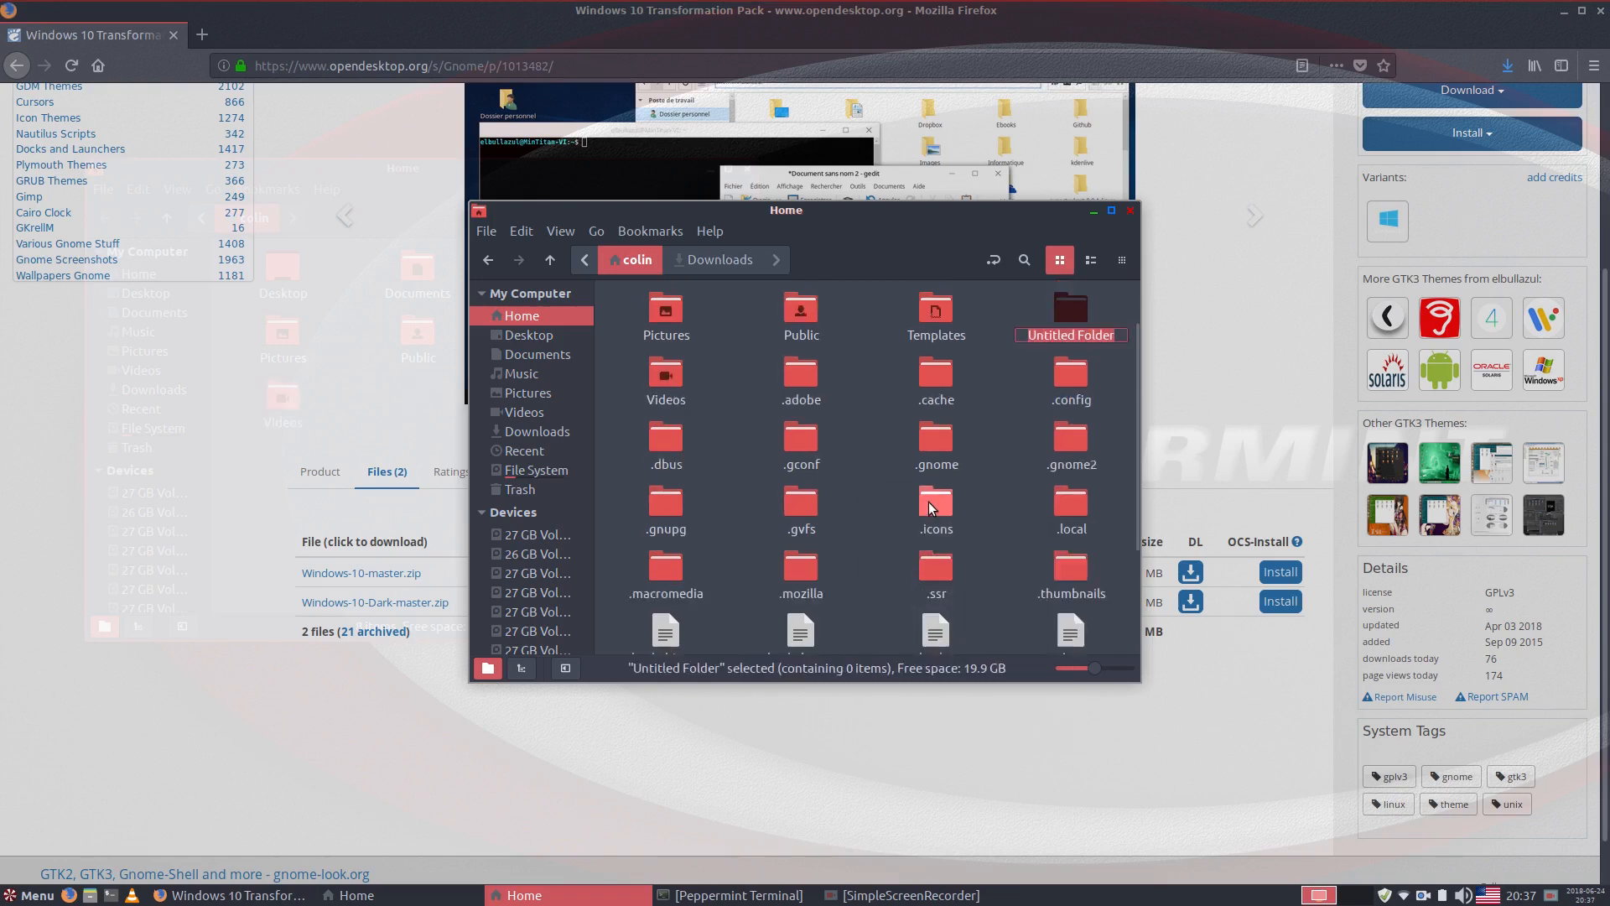
text(.themes)
key(Return)
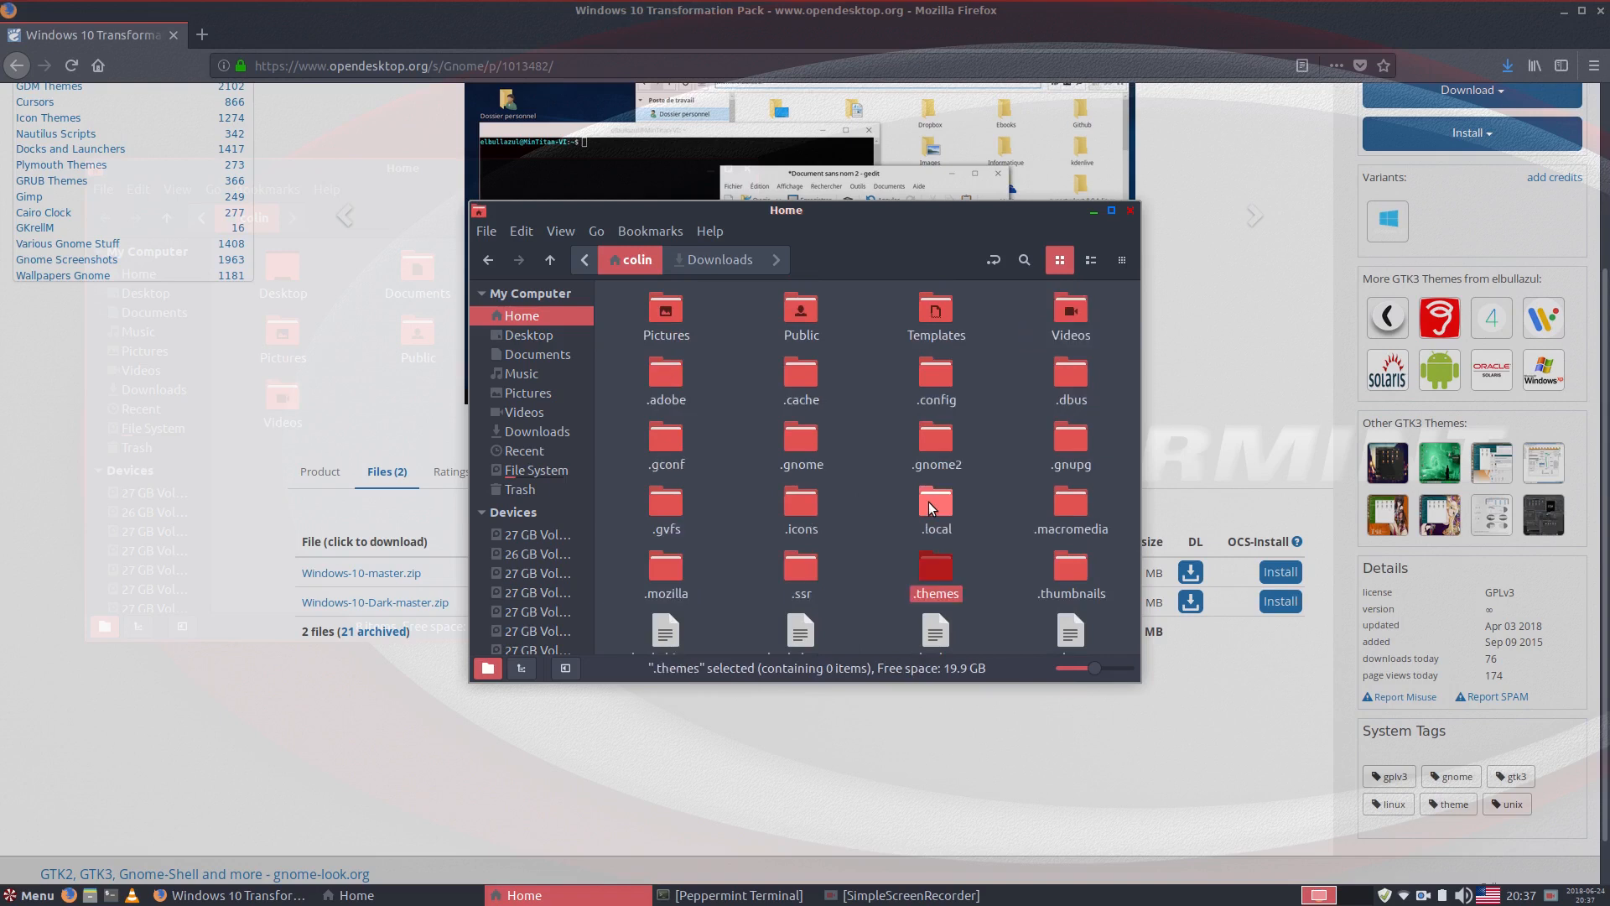
Paste the zip into .themes and extract it there
double_click(934, 565)
right_click(718, 334)
click(755, 521)
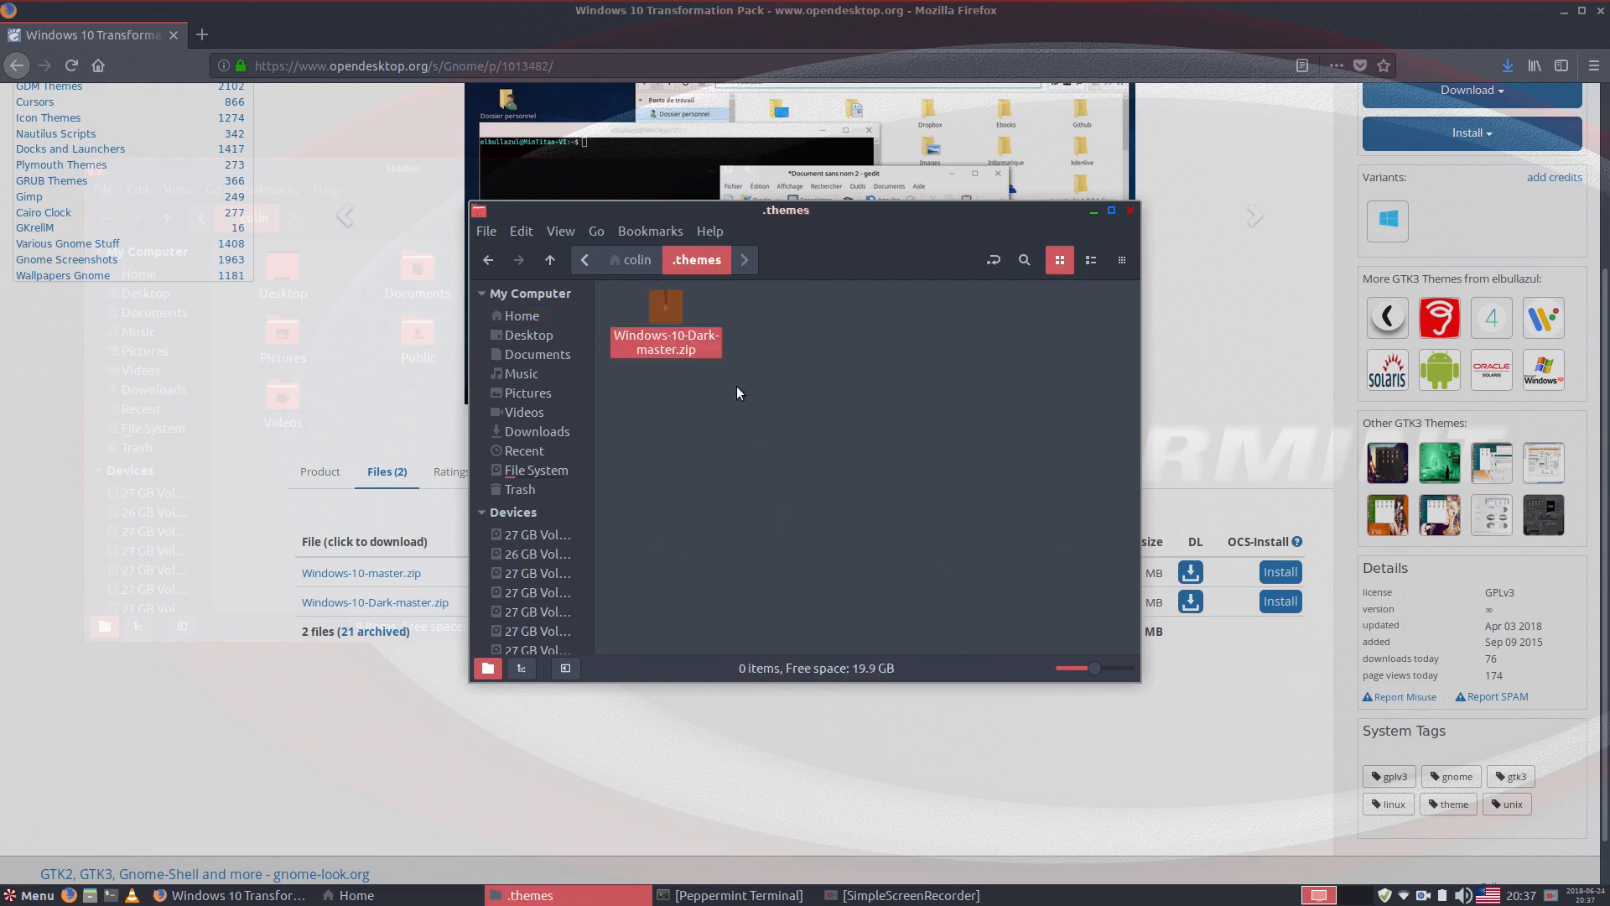
right_click(659, 300)
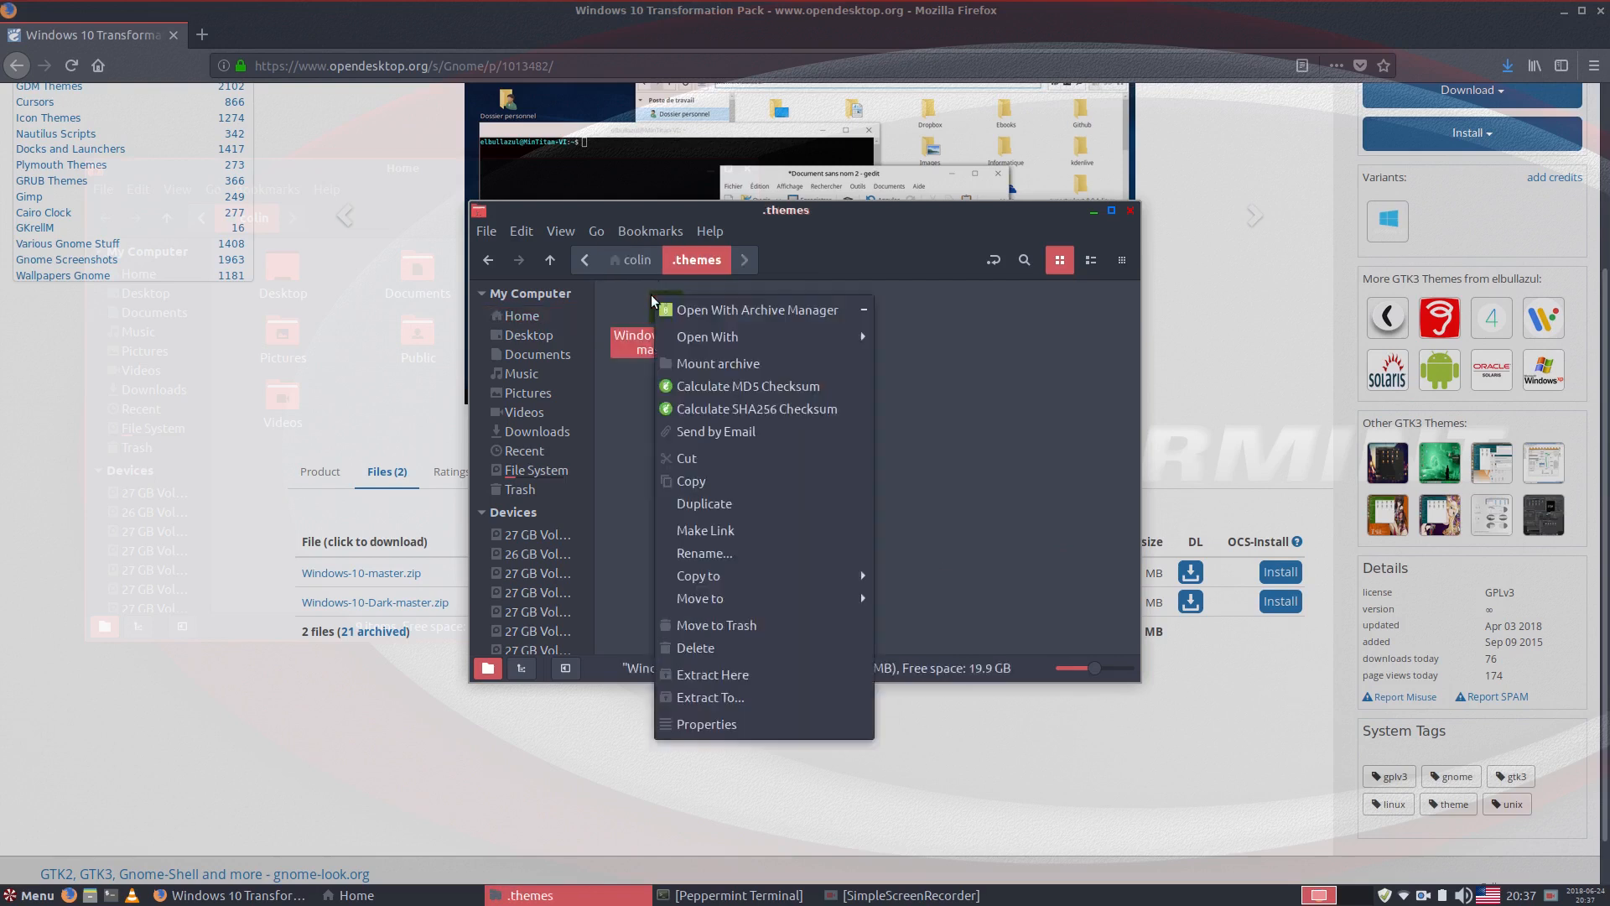
click(738, 679)
Open the extracted Windows-10-Dark-master folder to inspect it, then close the window
right_click(791, 441)
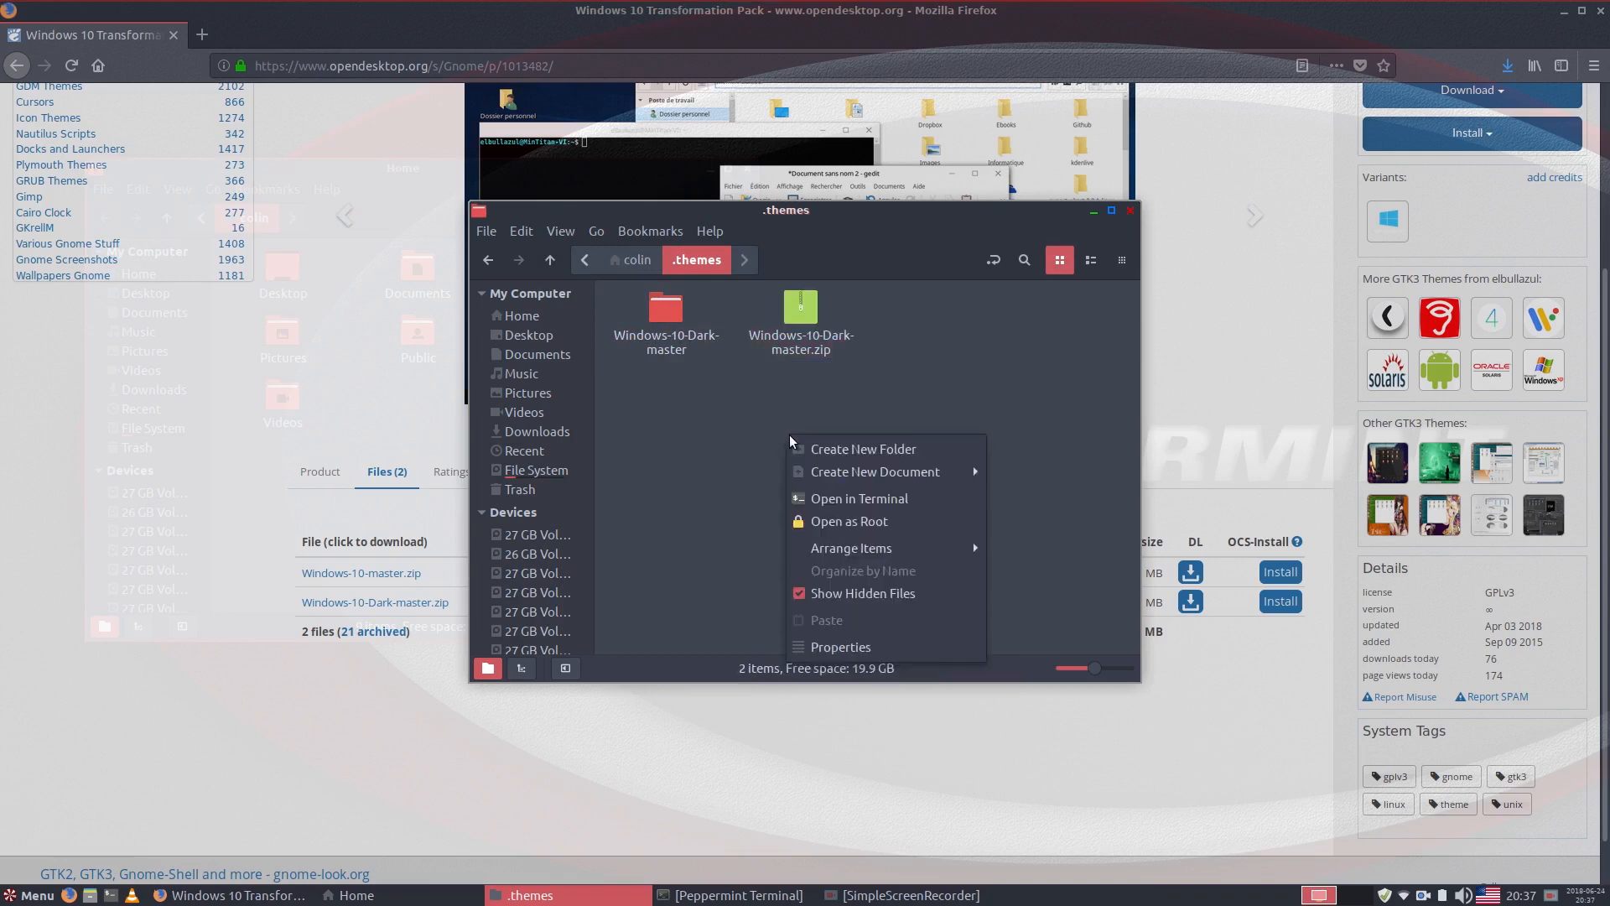
click(713, 369)
right_click(671, 323)
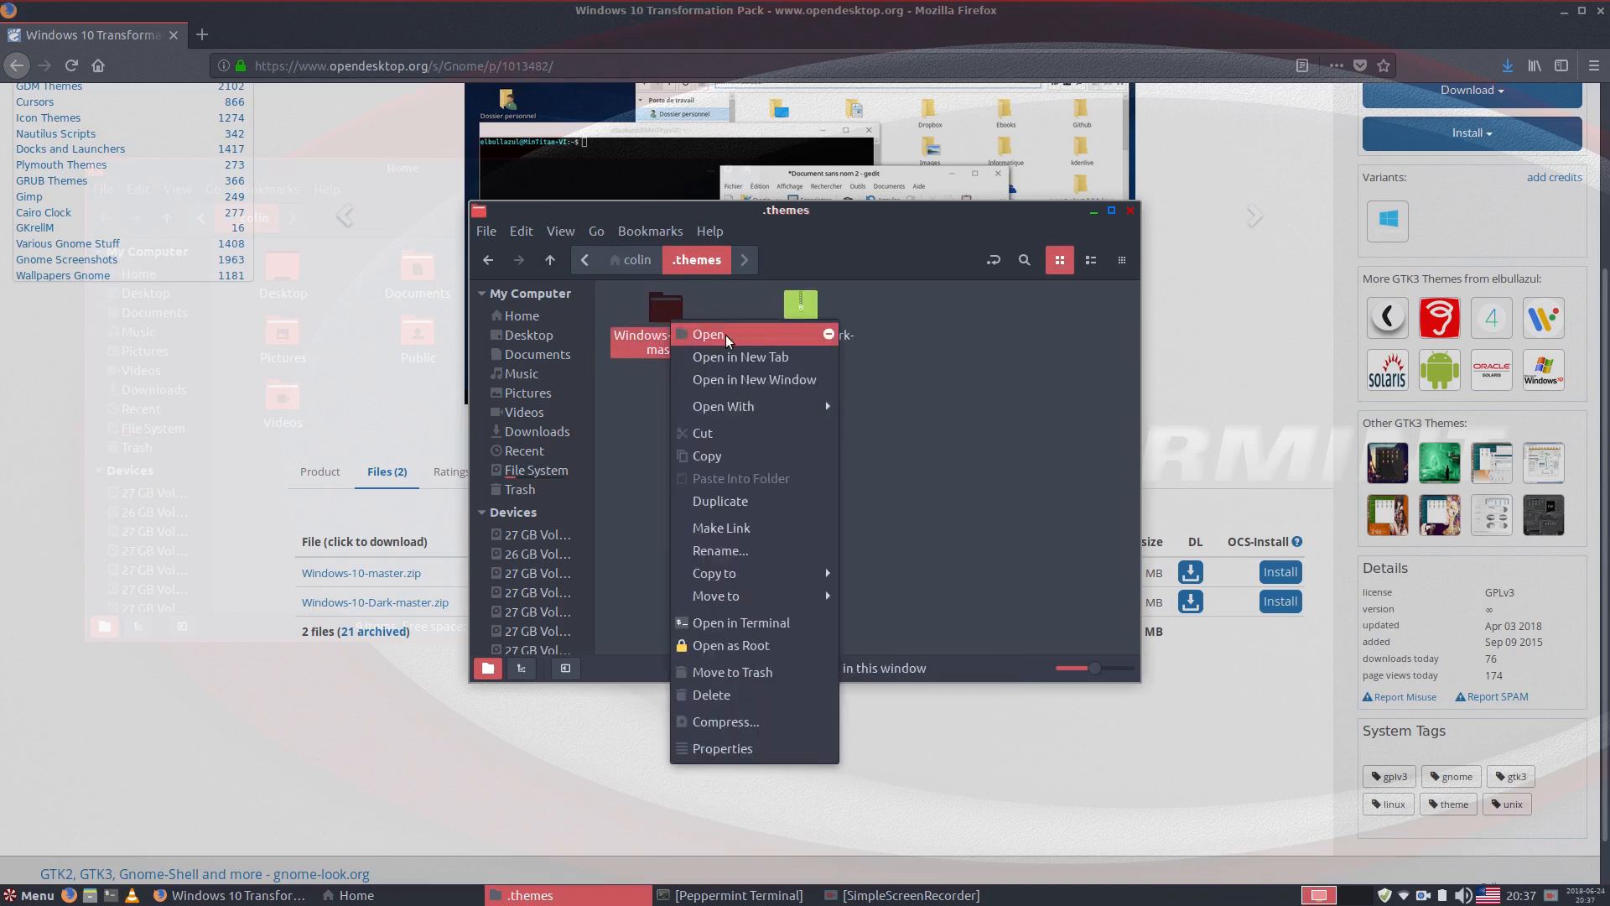
click(828, 334)
click(829, 334)
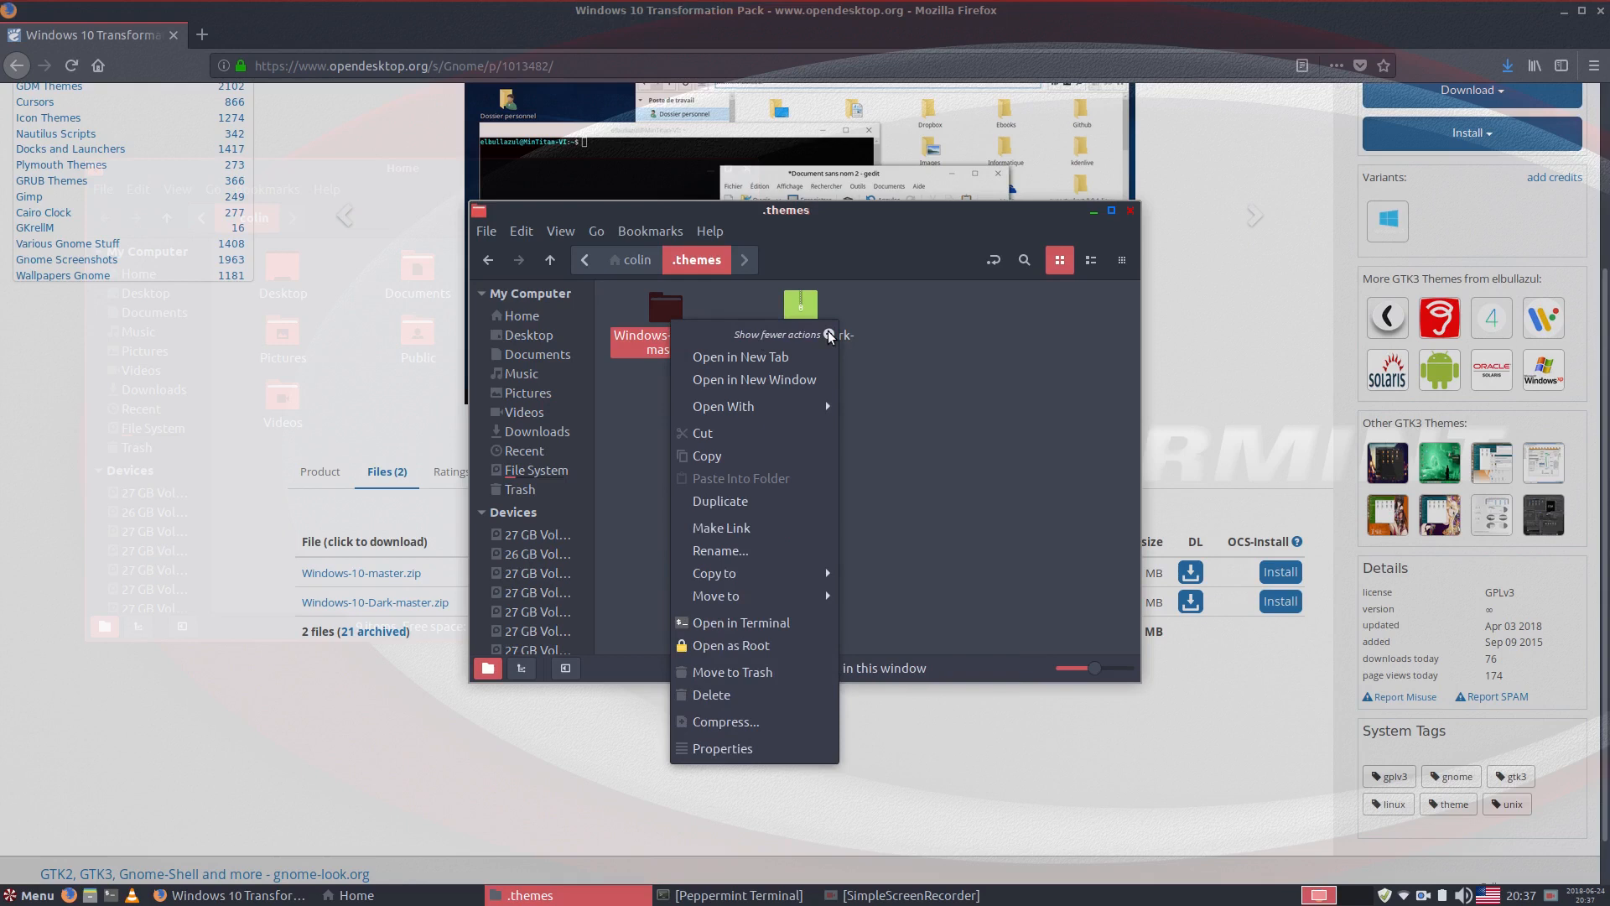
click(964, 429)
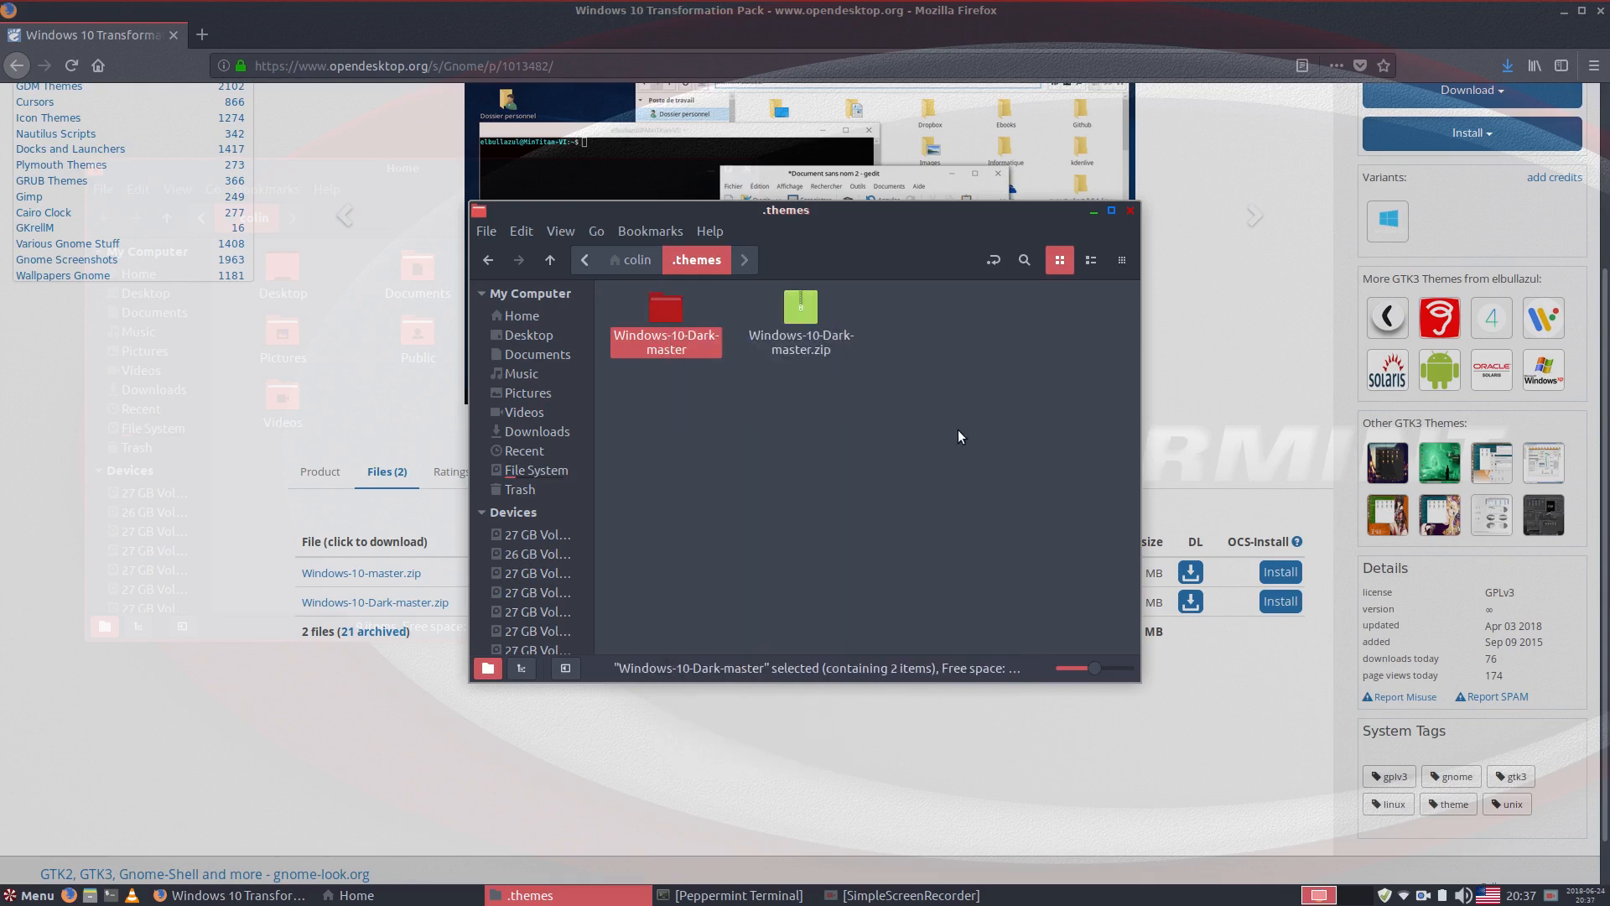
double_click(677, 309)
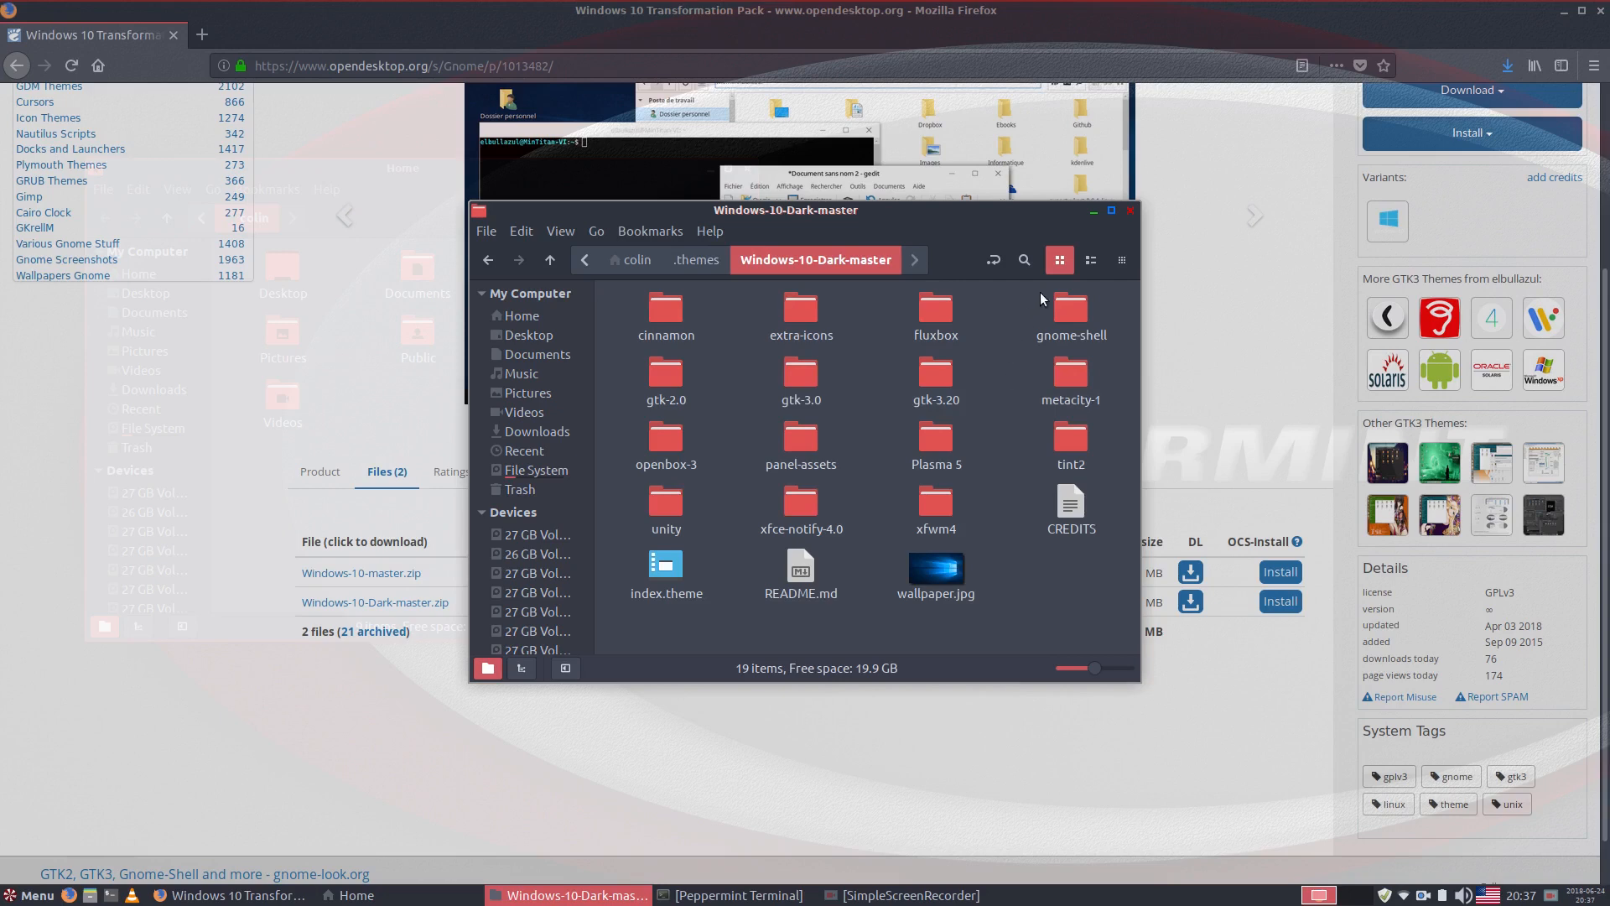
click(1131, 216)
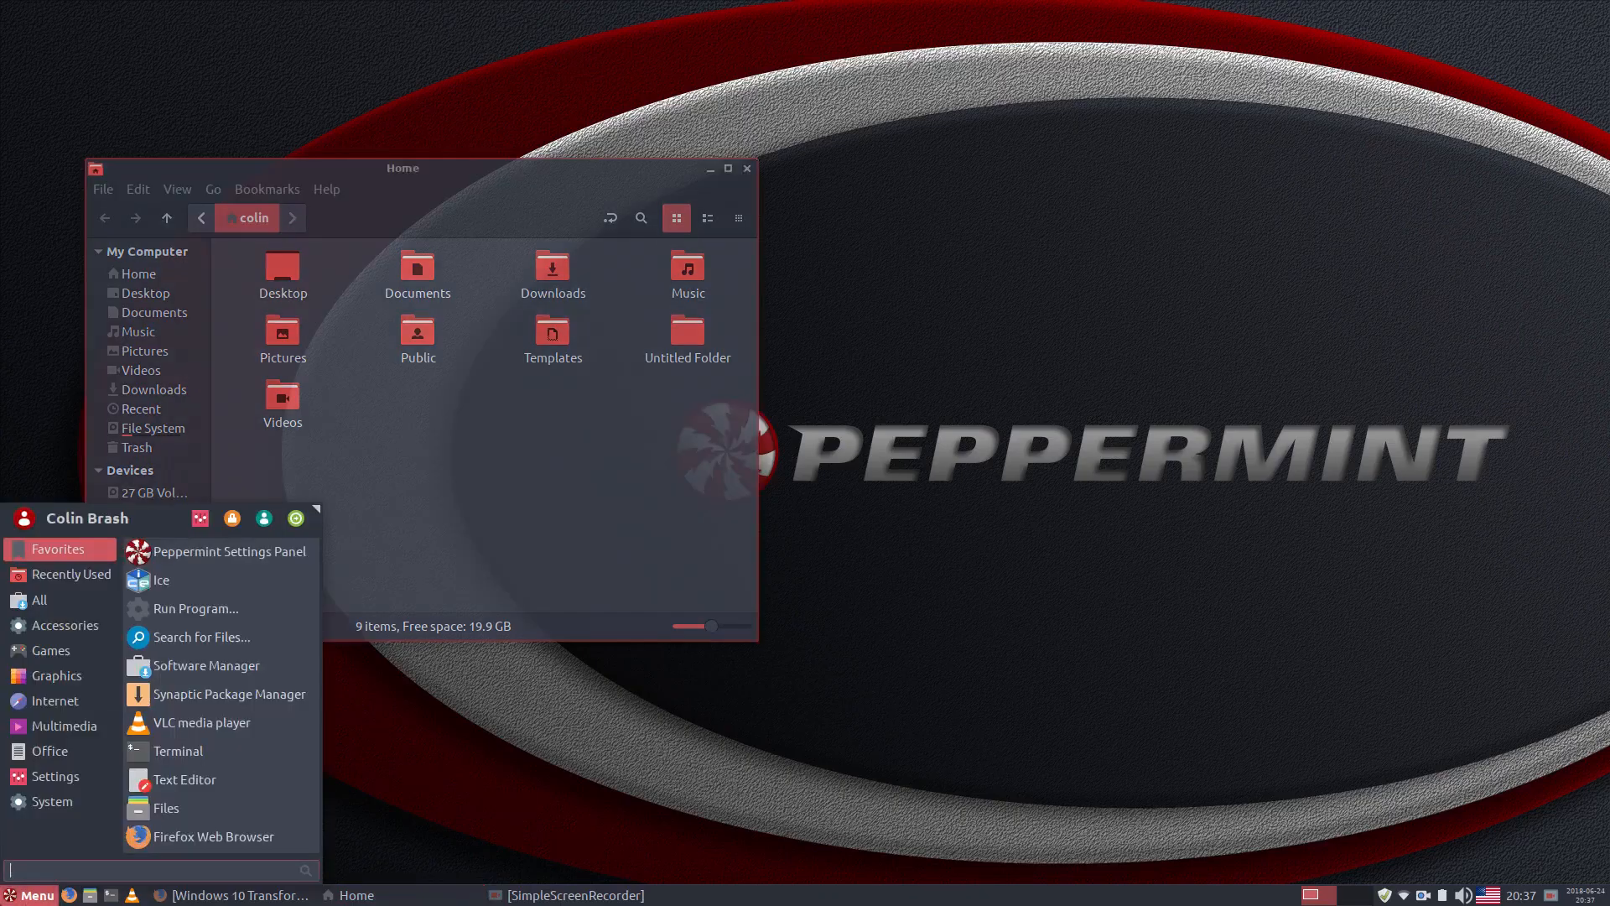
Preview Windows-10-Dark-master in Customize Look and Feel's widget list, then close without applying
click(237, 551)
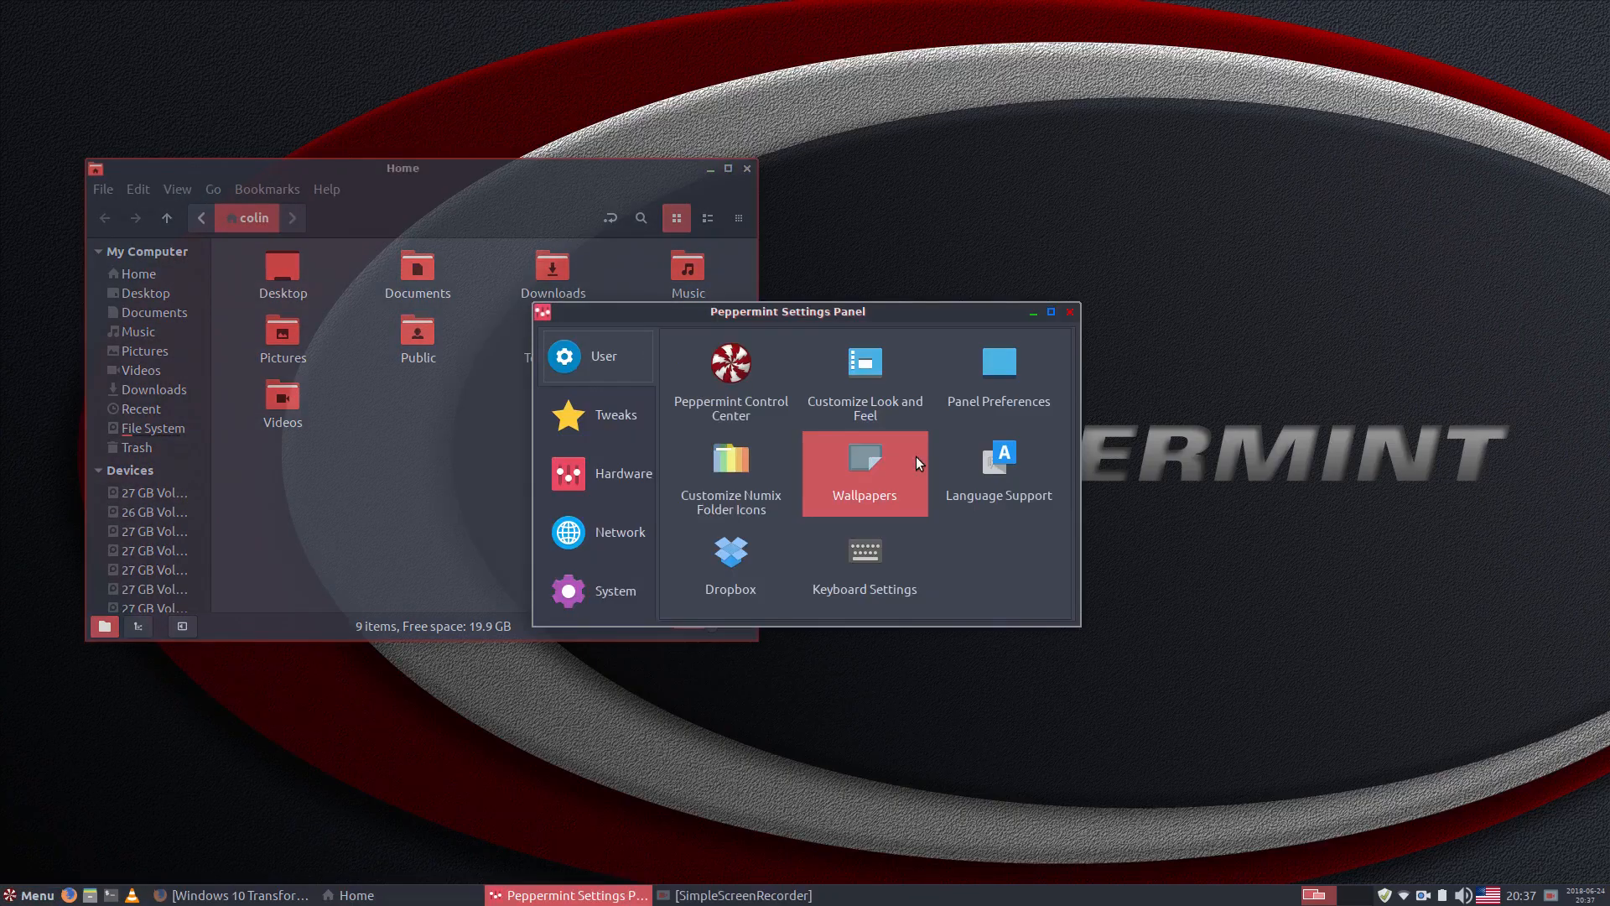
click(890, 394)
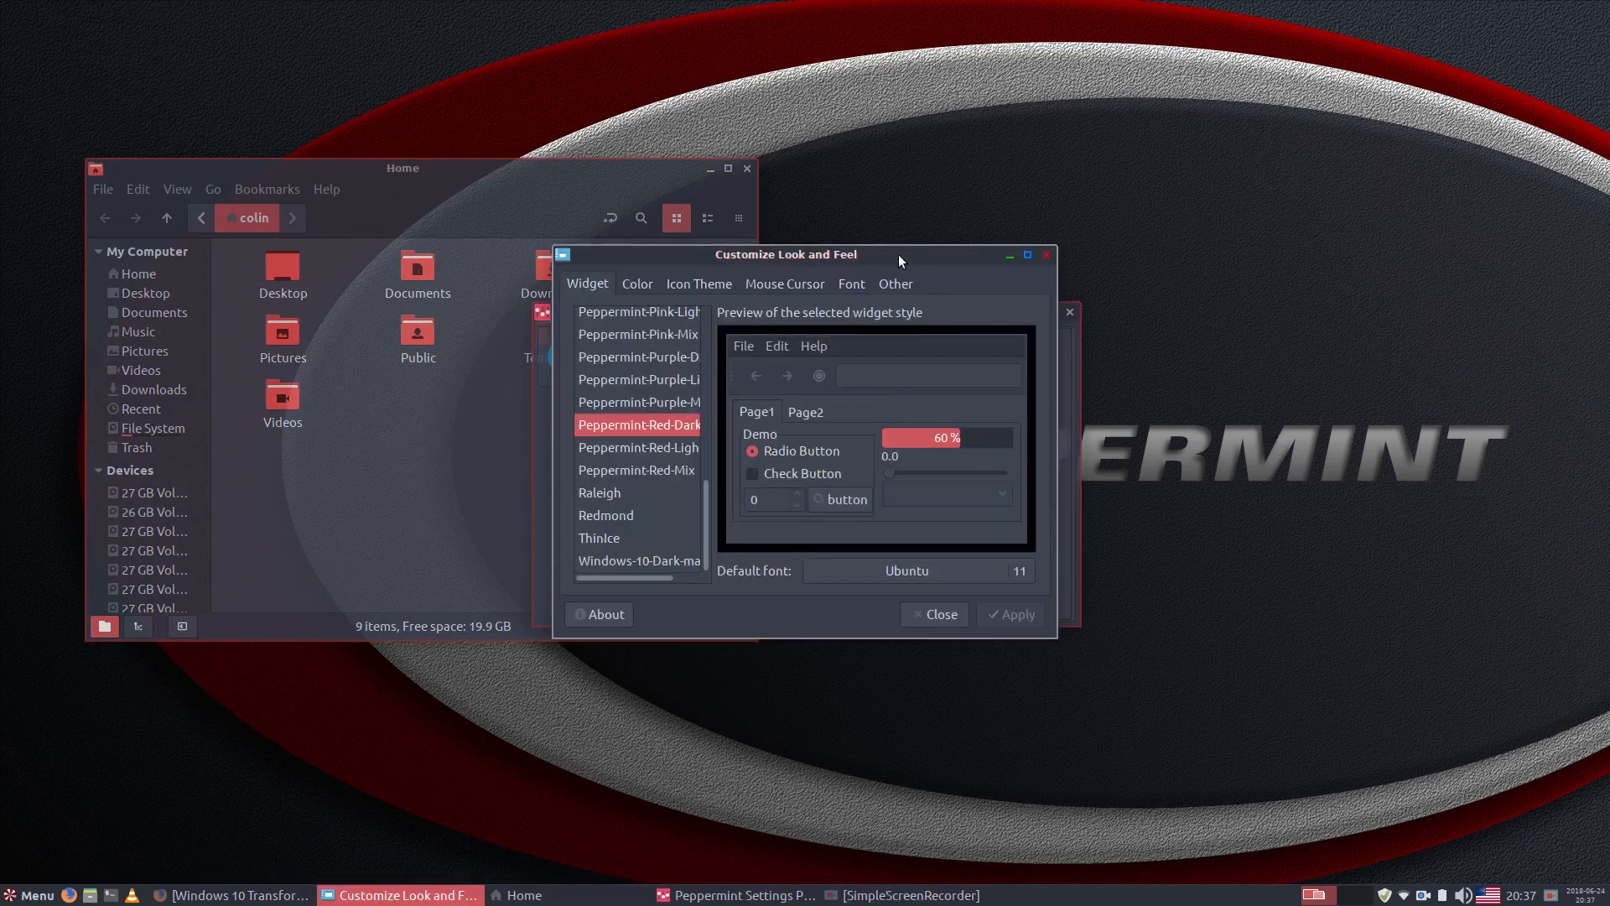
drag(898, 255, 1169, 182)
drag(708, 310, 1094, 601)
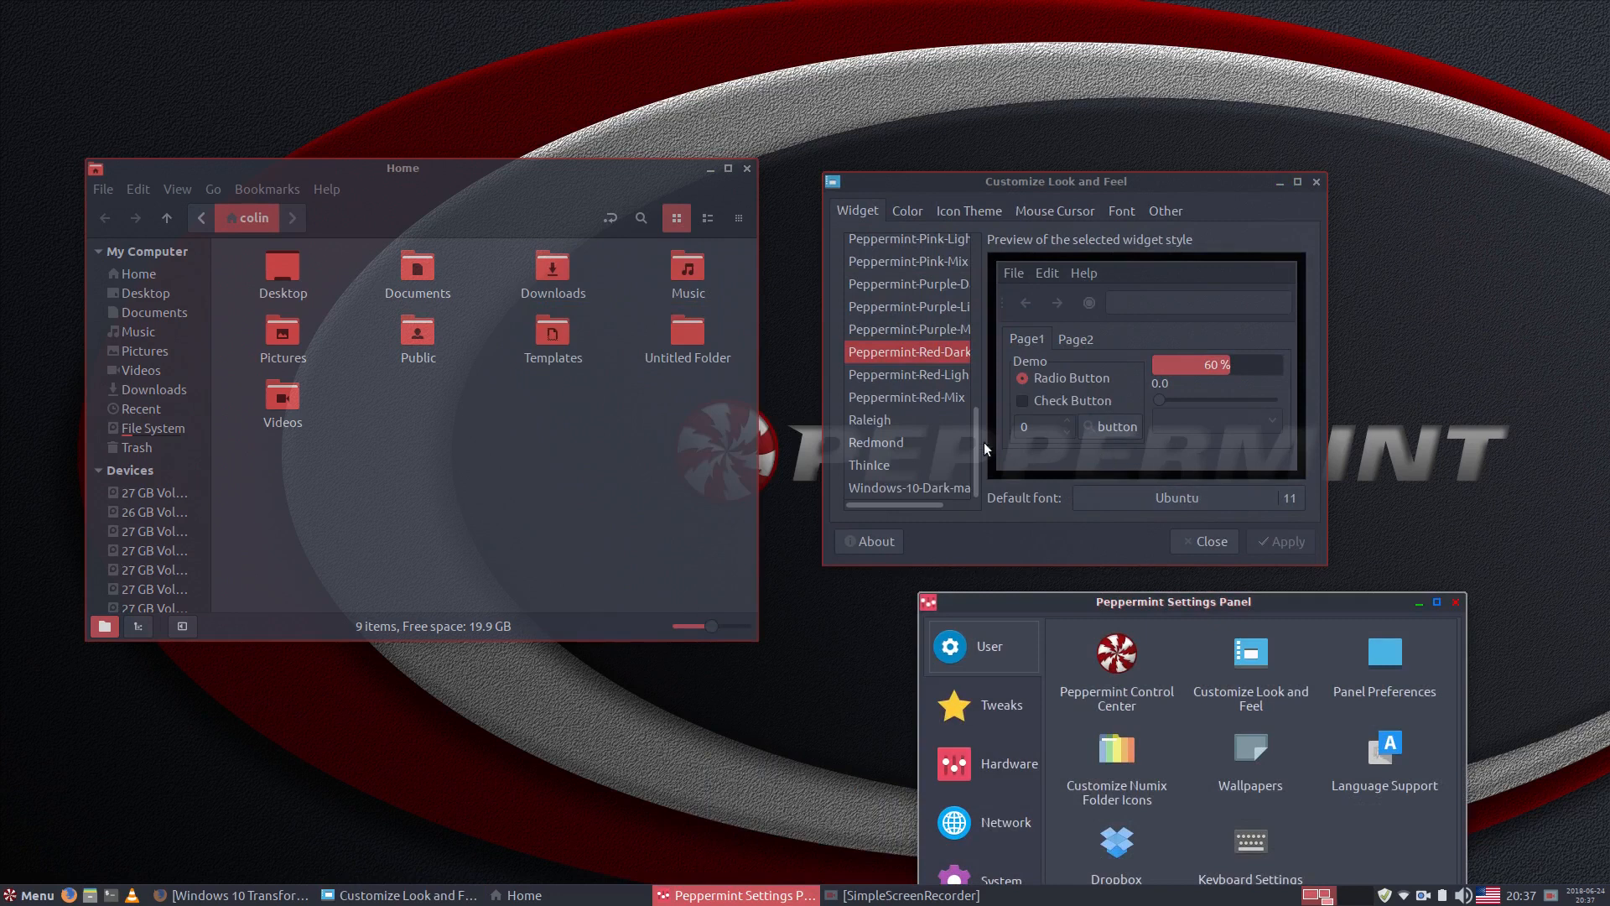
click(884, 489)
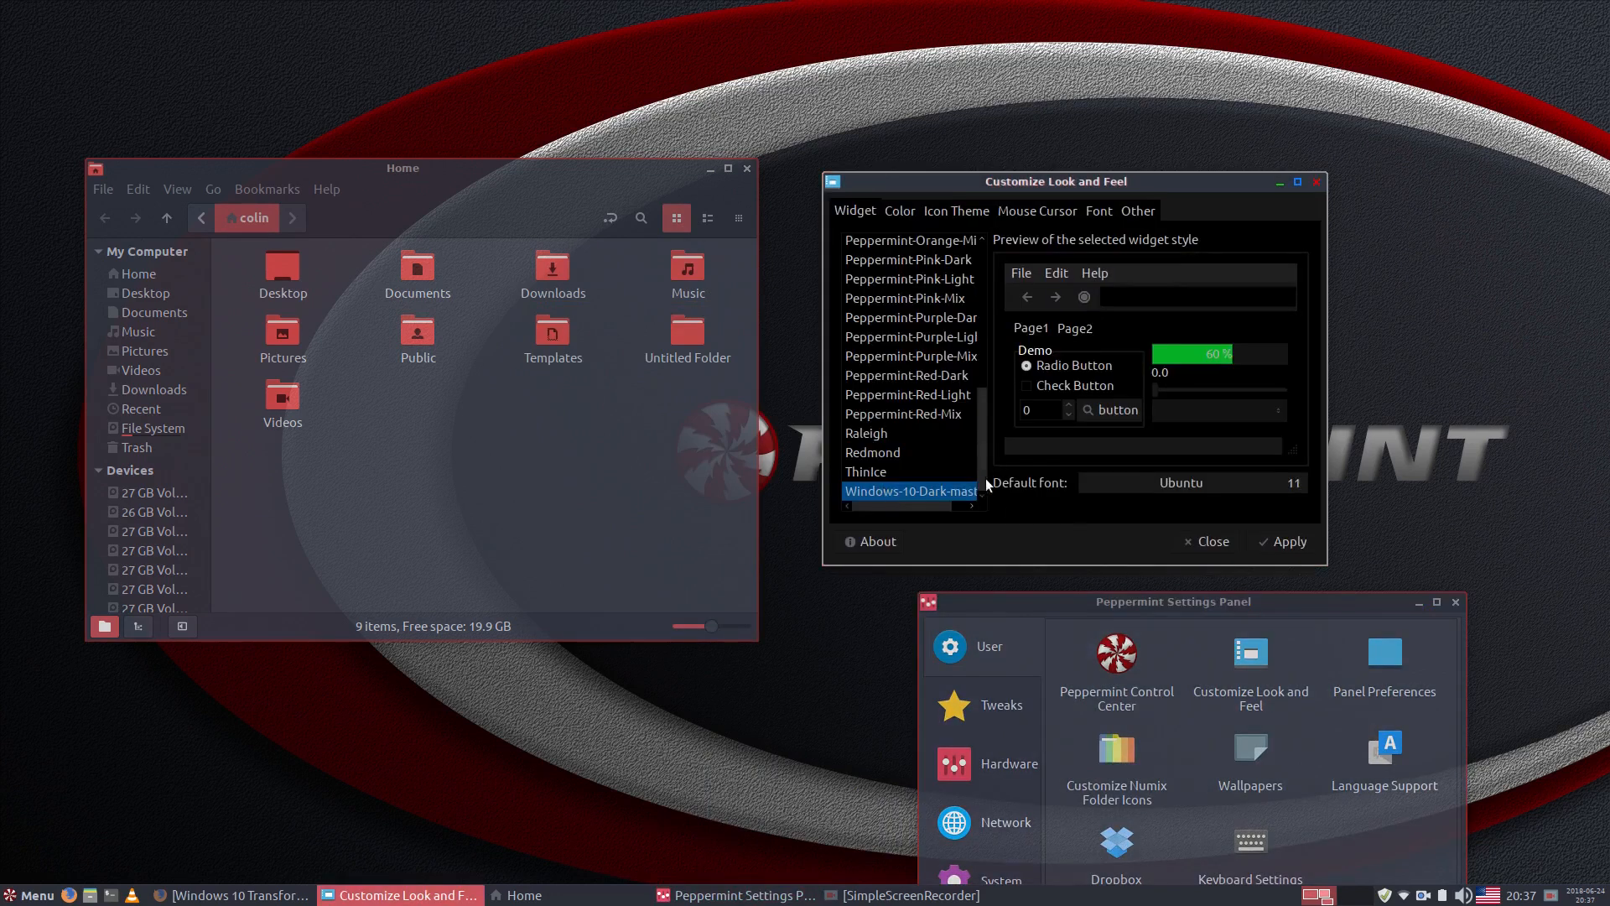
click(1213, 541)
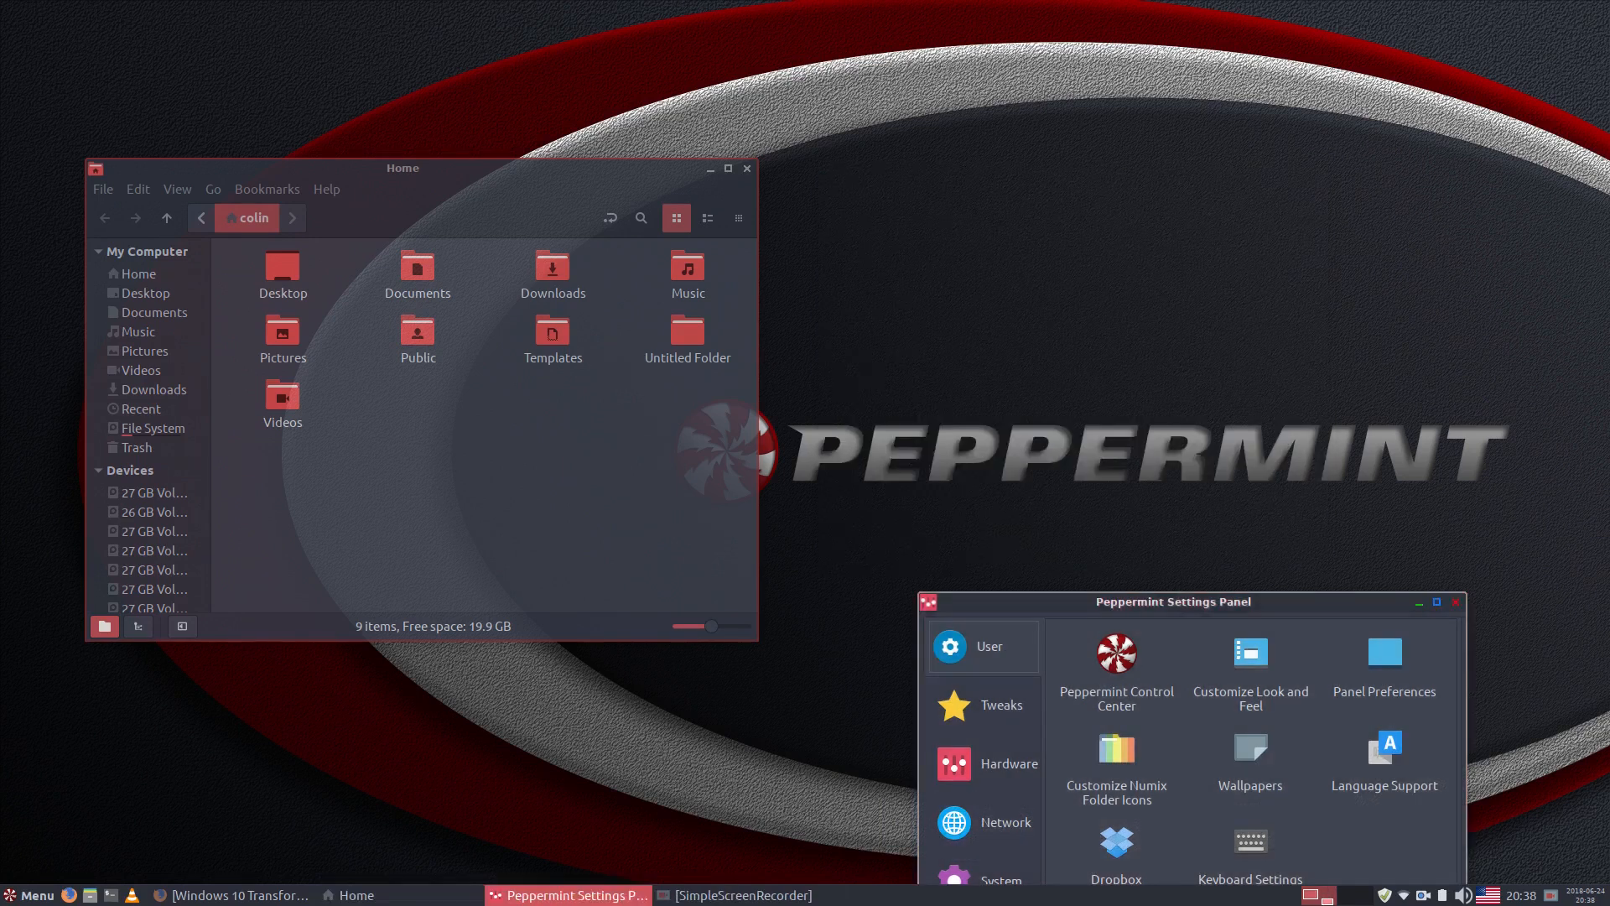
drag(1174, 602, 1176, 290)
Set the Control Center's window manager theme to Windows-10-Dark-master and close it
click(1124, 325)
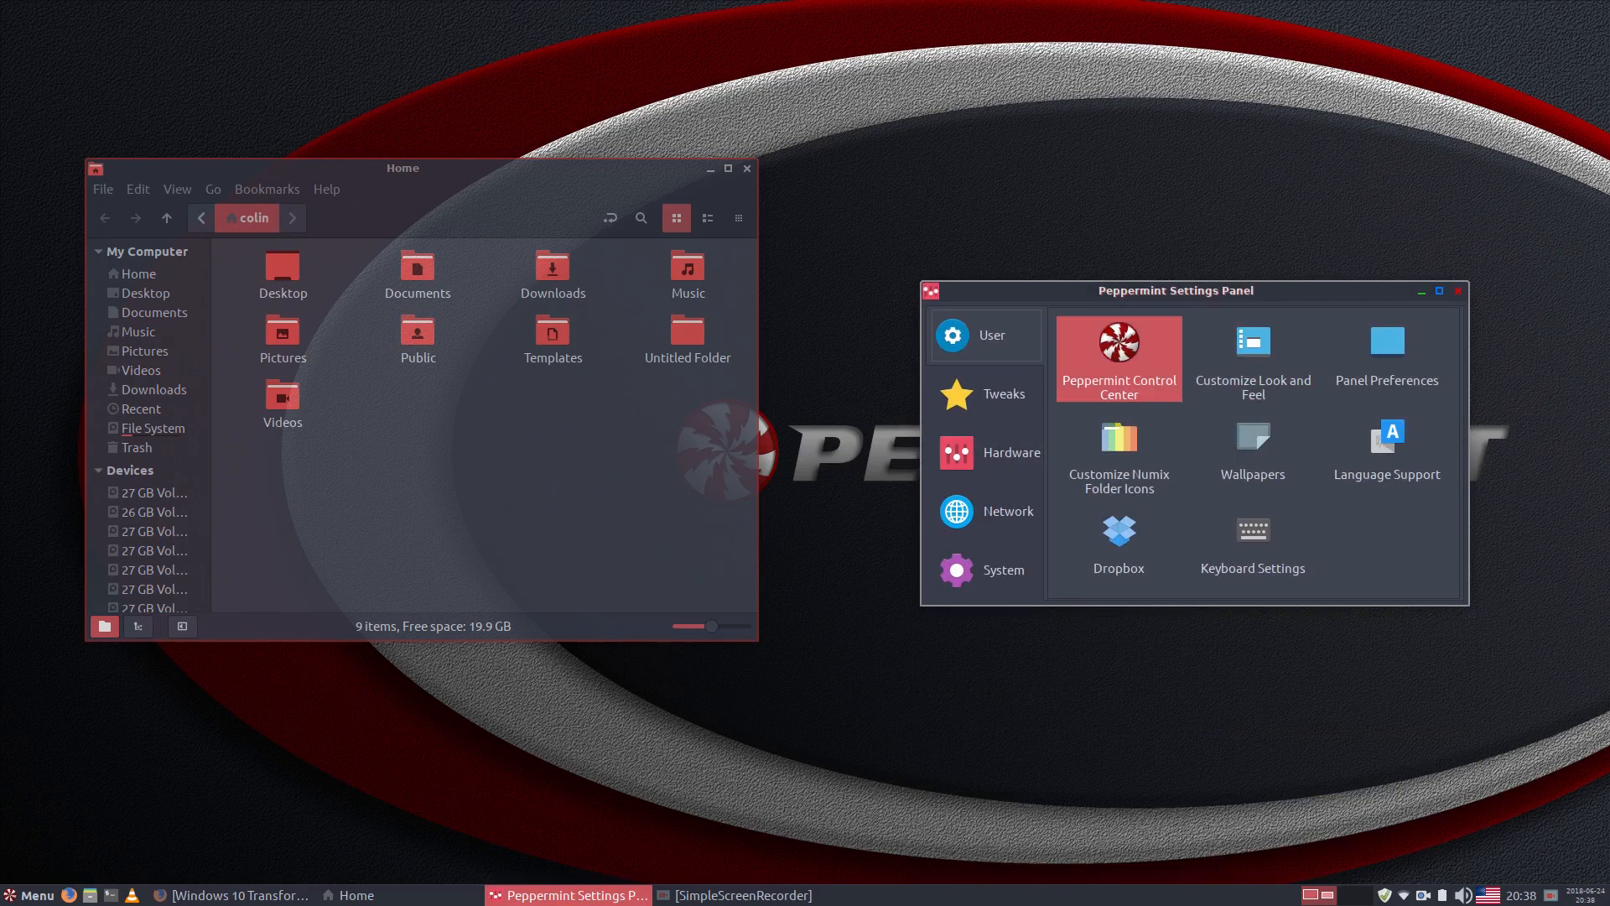
drag(914, 233, 1247, 226)
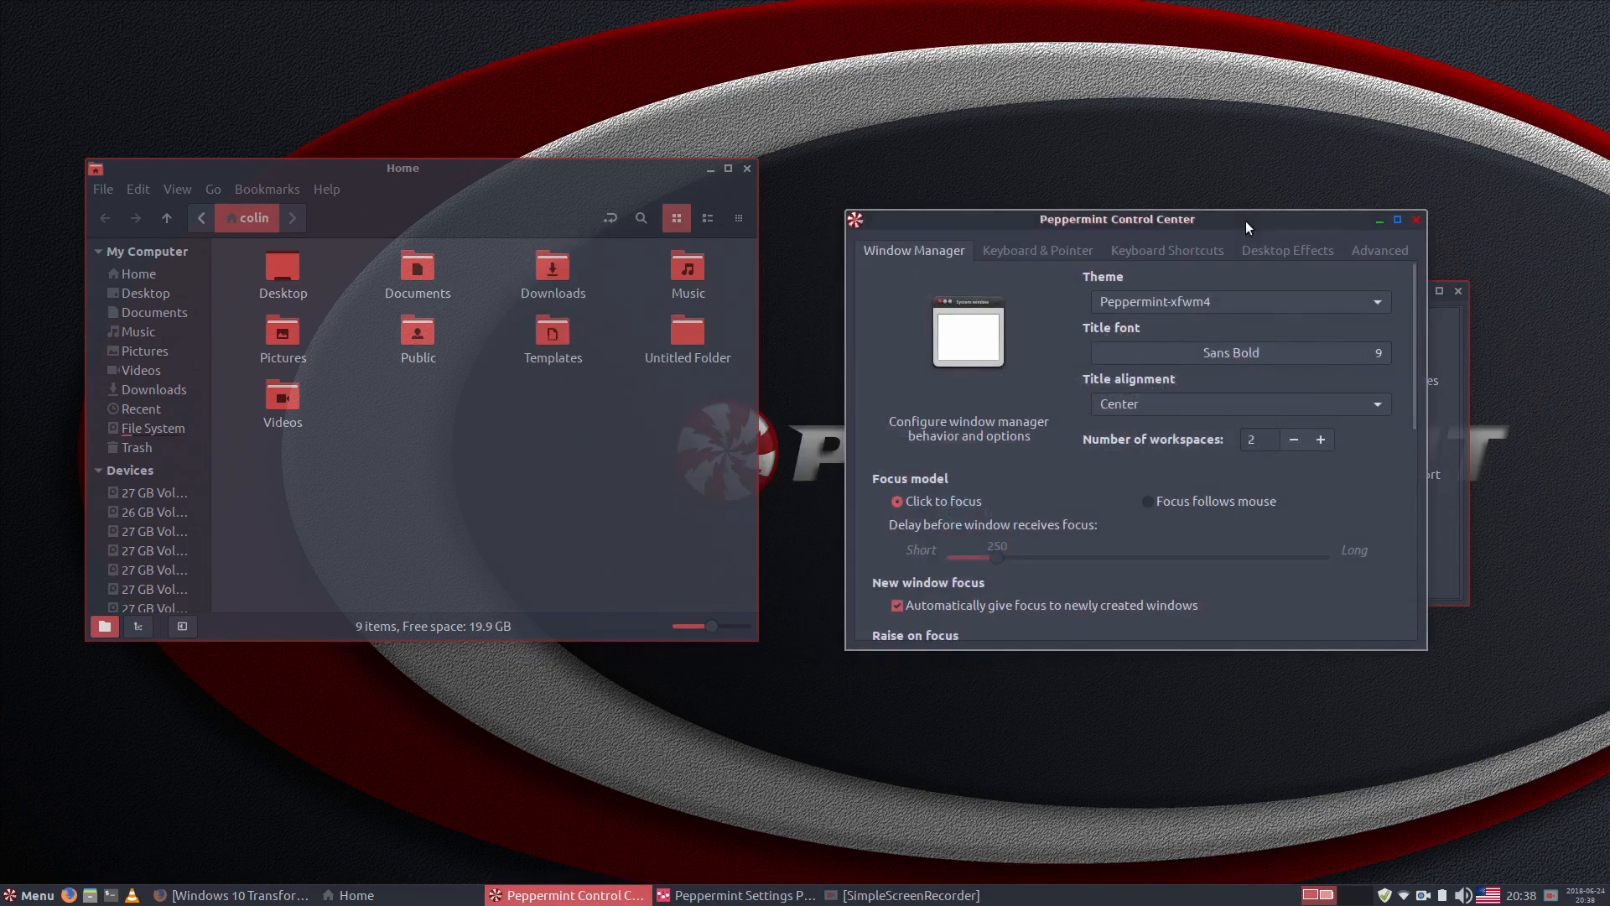
click(1245, 303)
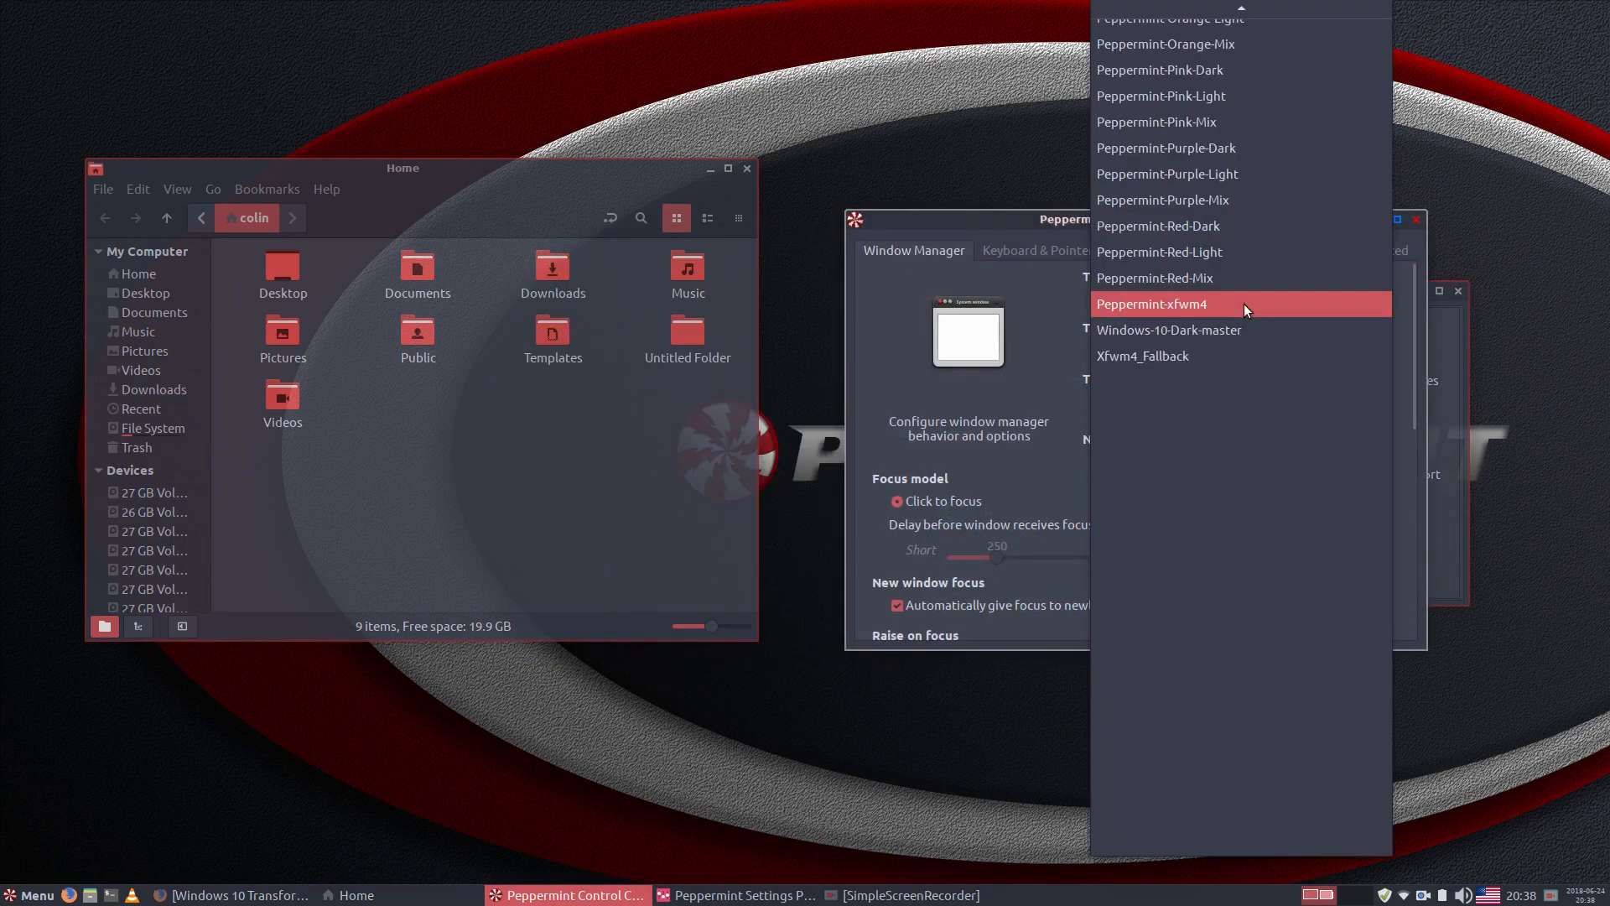
click(1233, 334)
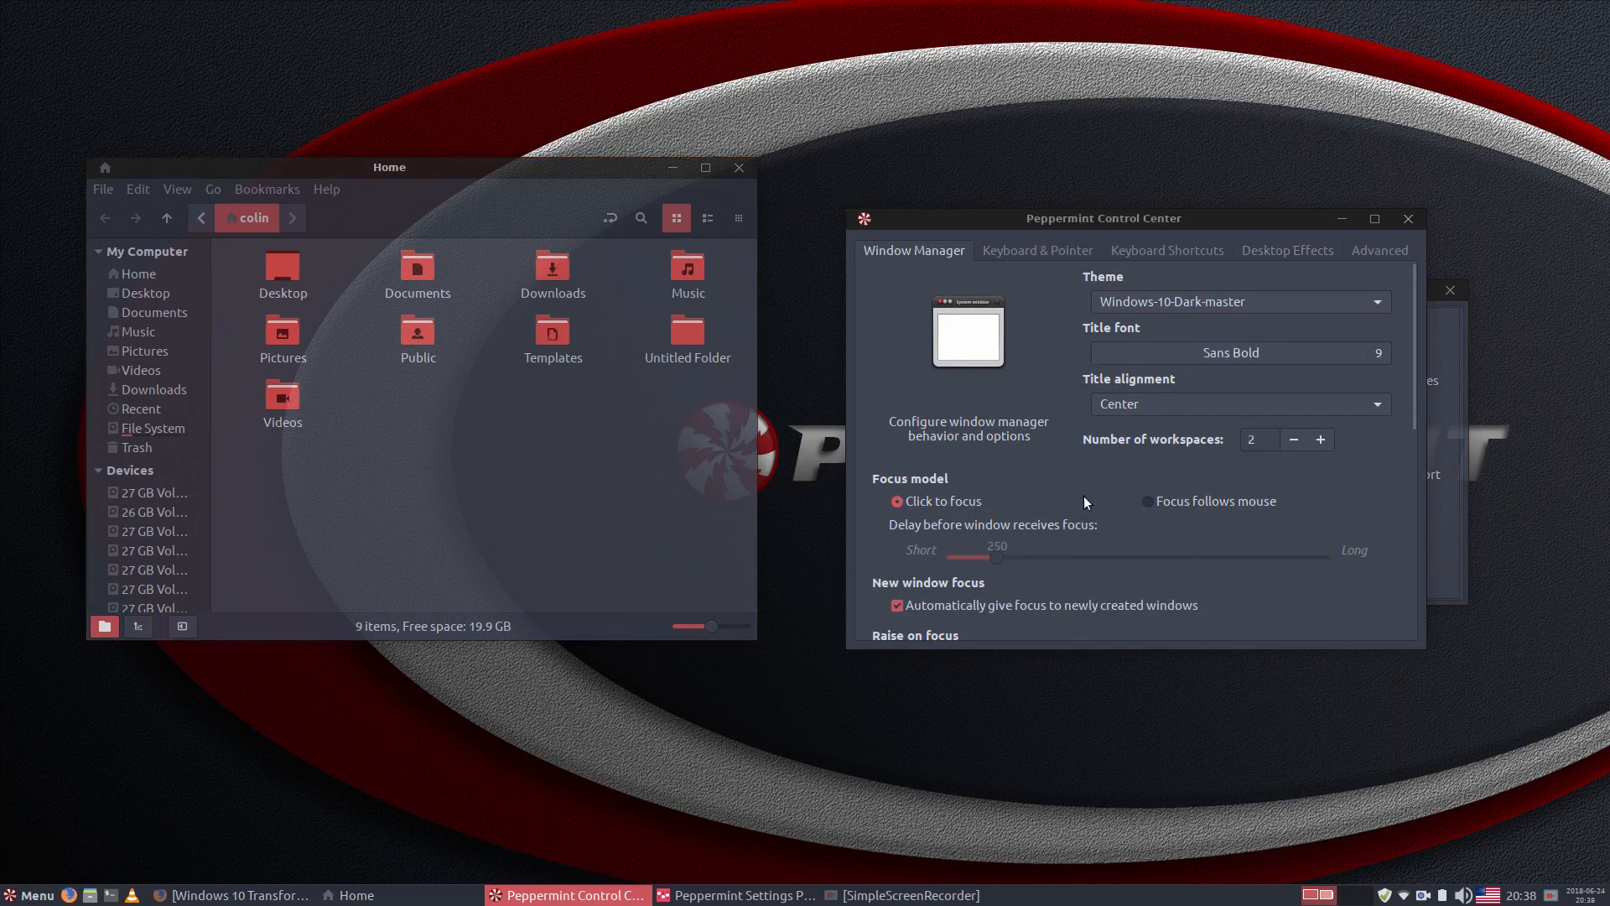
click(1409, 221)
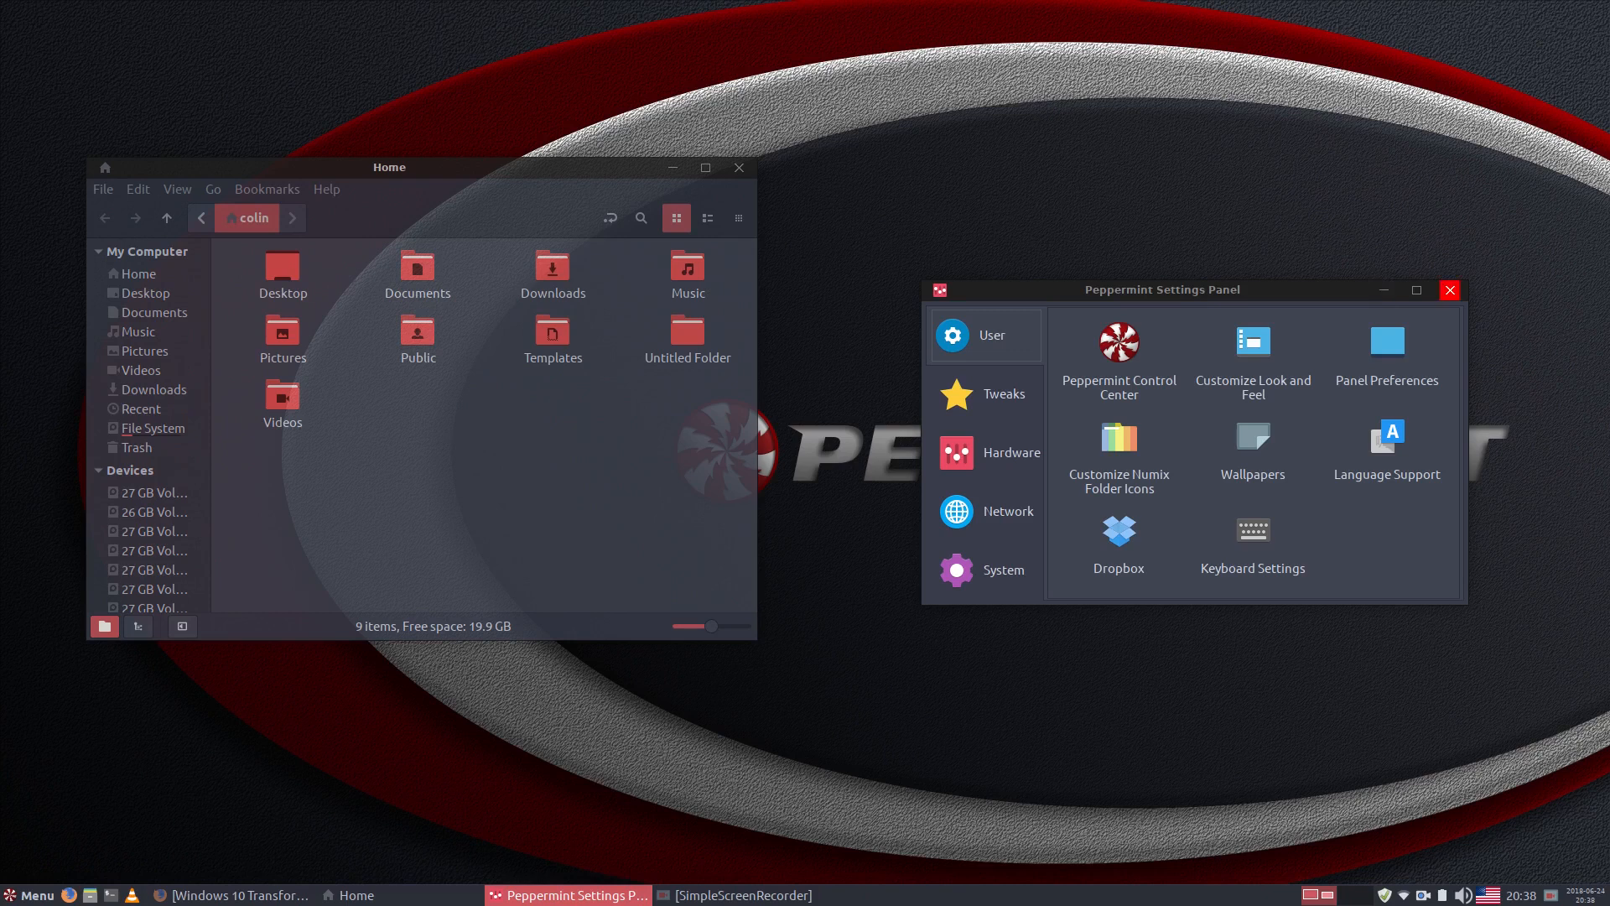
Select and apply the Windows-10-Dark-master widget theme, then close Customize Look and Feel
drag(1307, 281, 1243, 186)
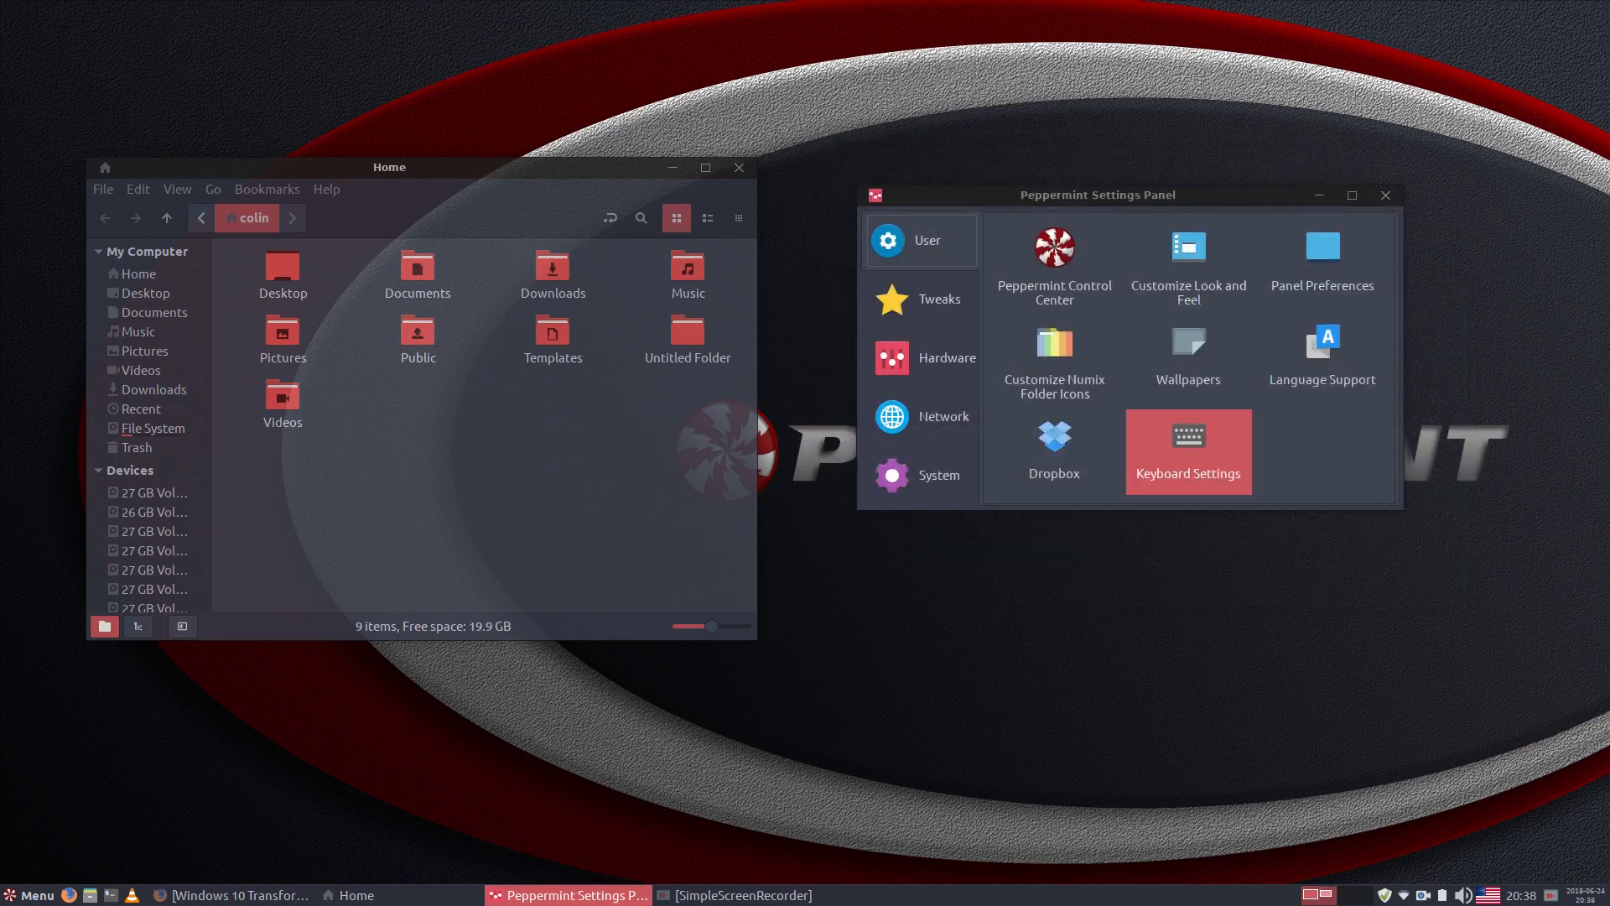
click(1201, 258)
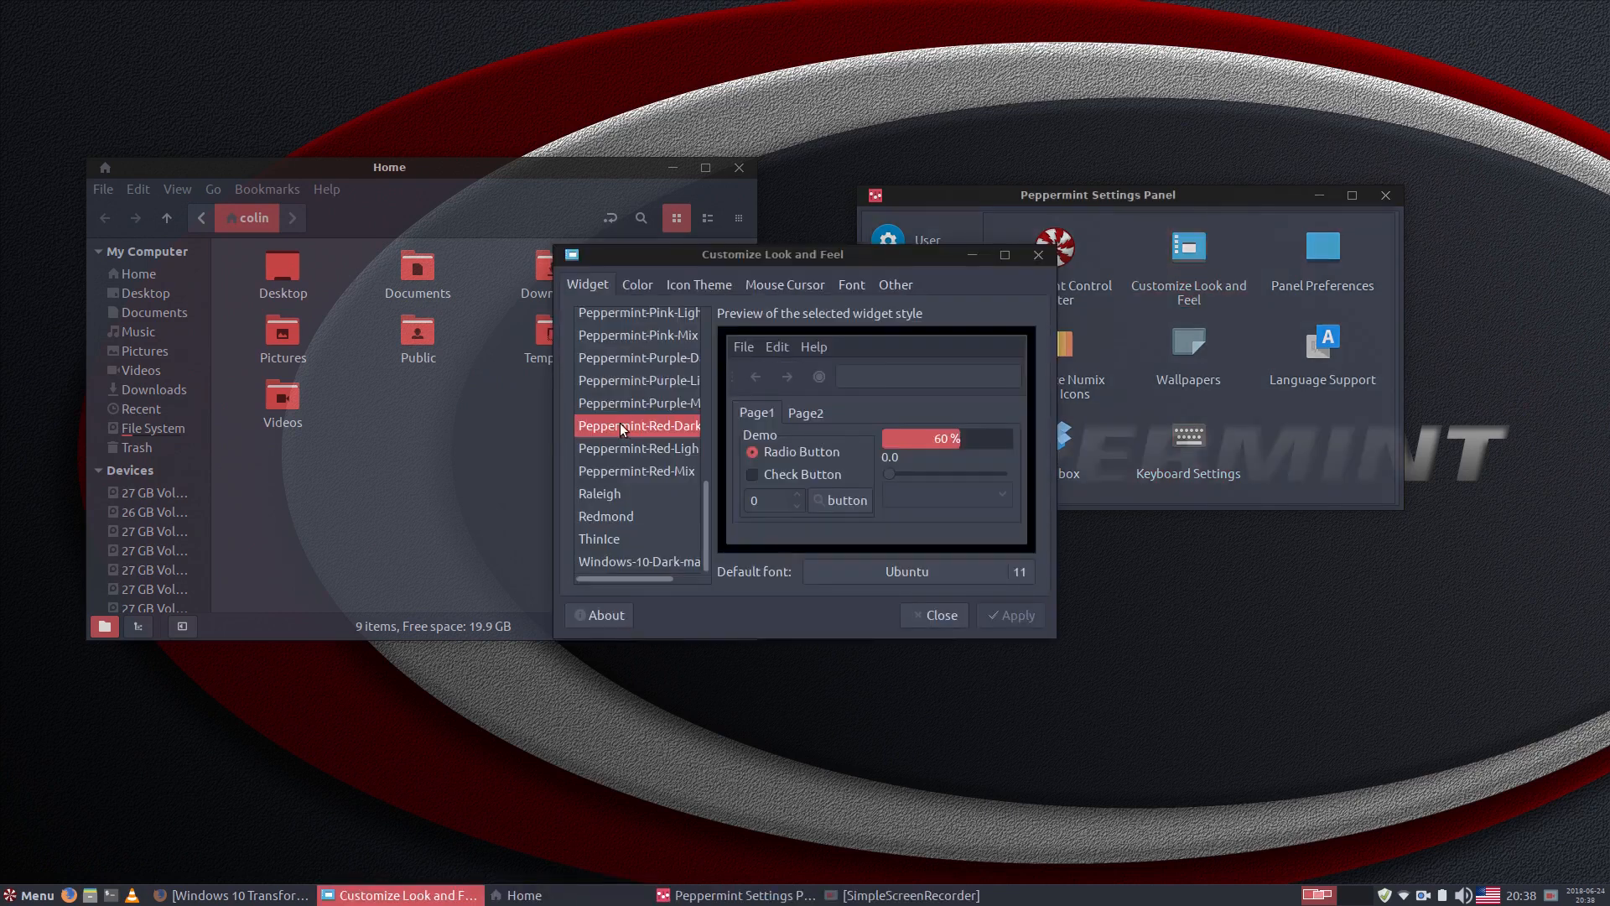
drag(771, 264, 1023, 262)
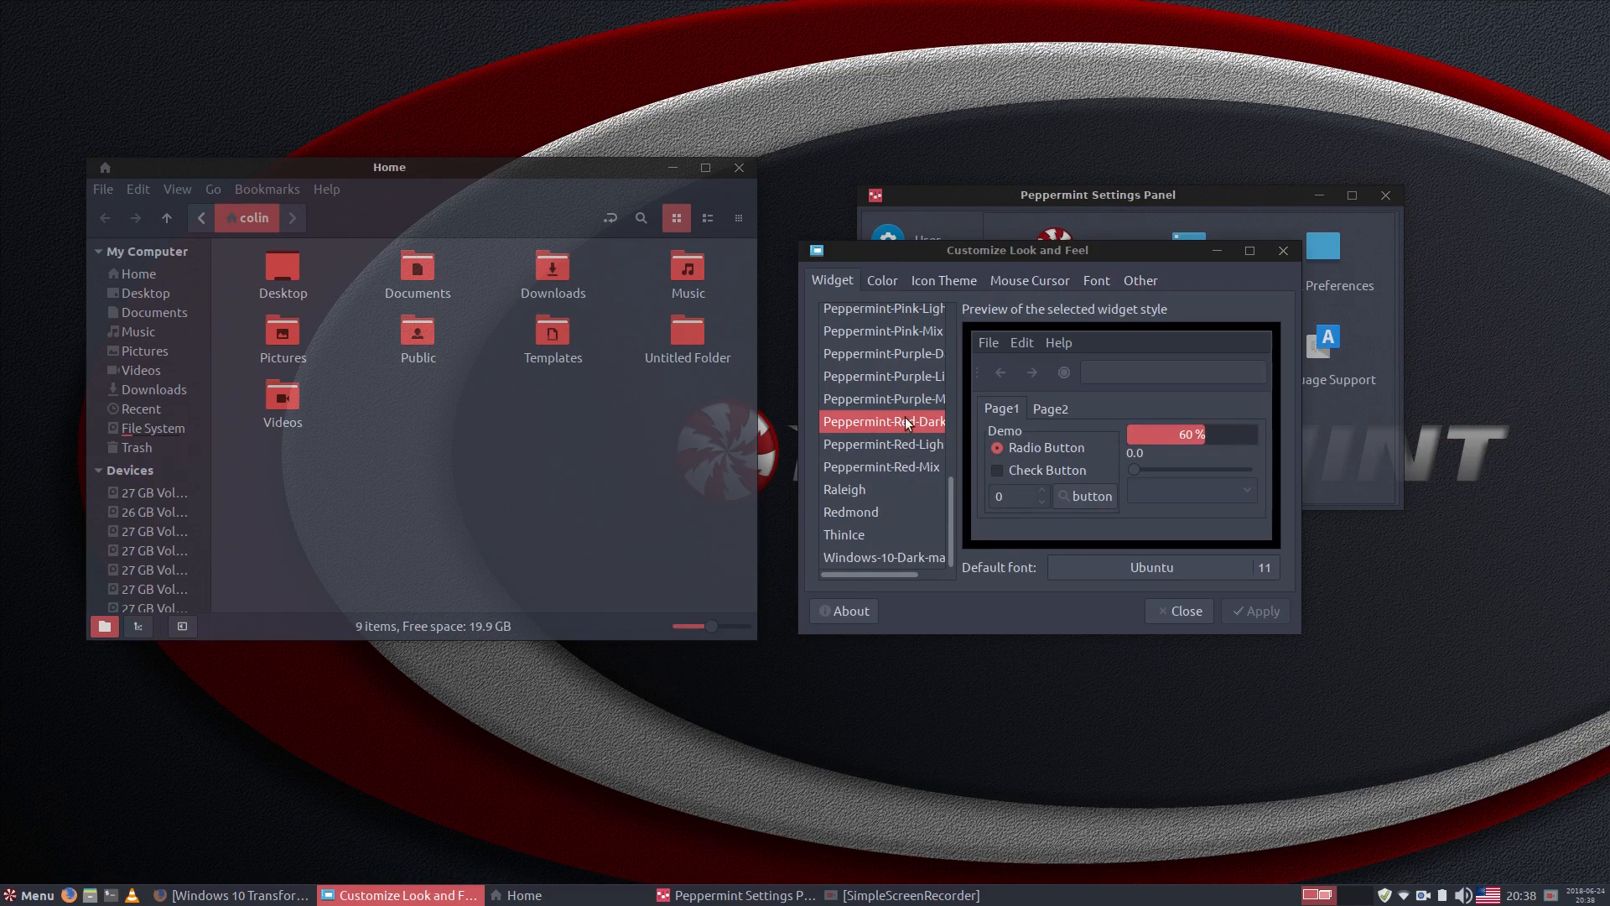
click(945, 280)
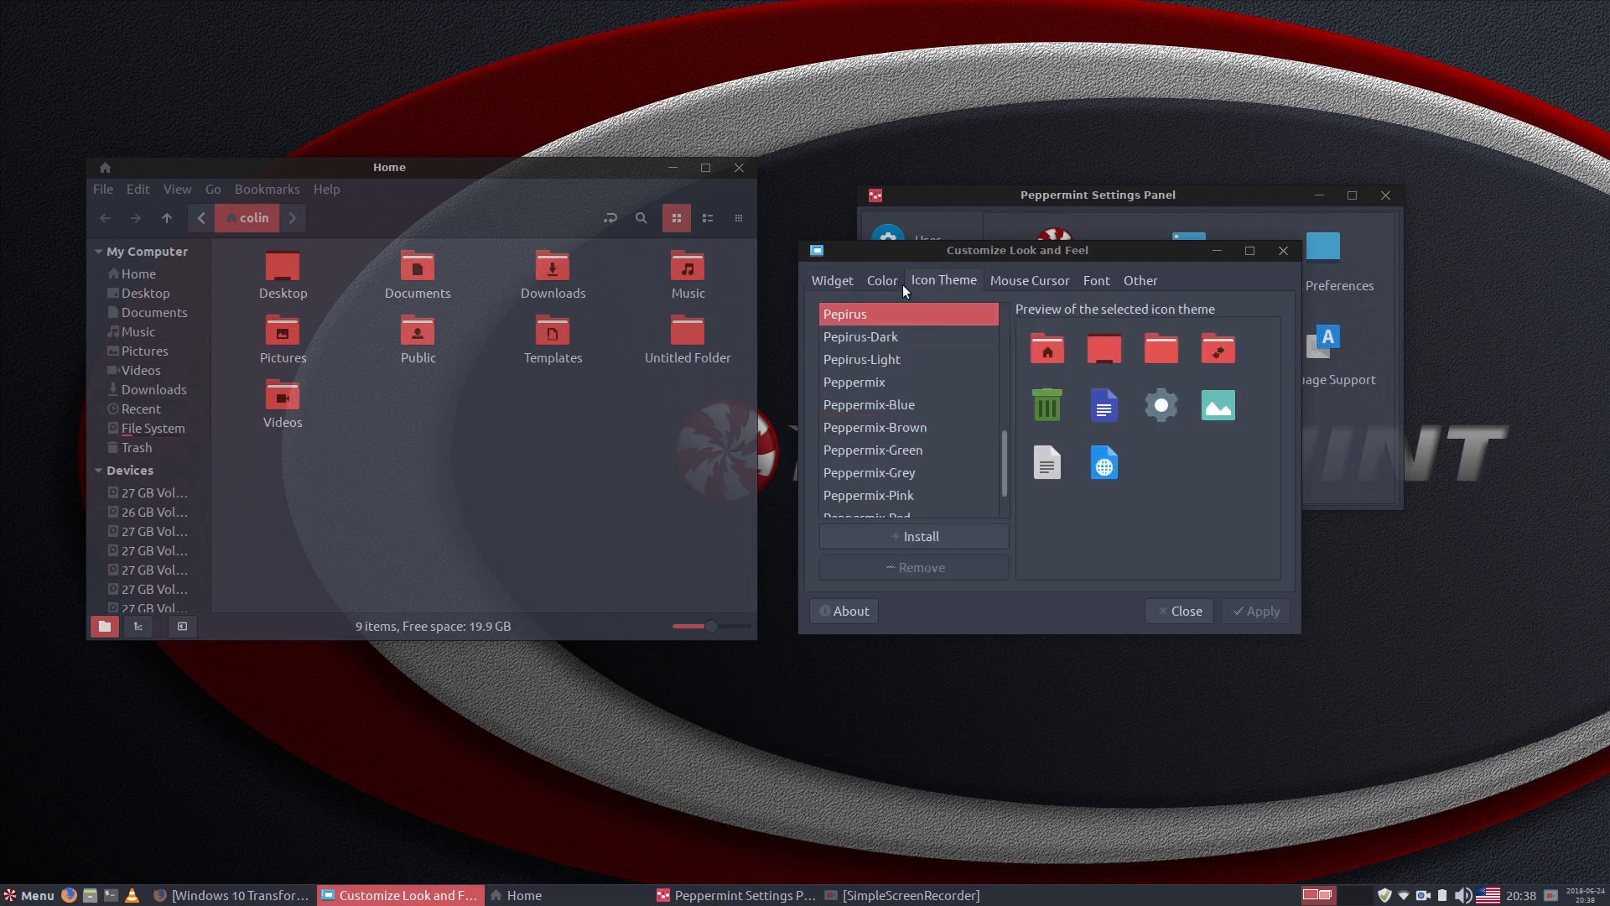
click(832, 282)
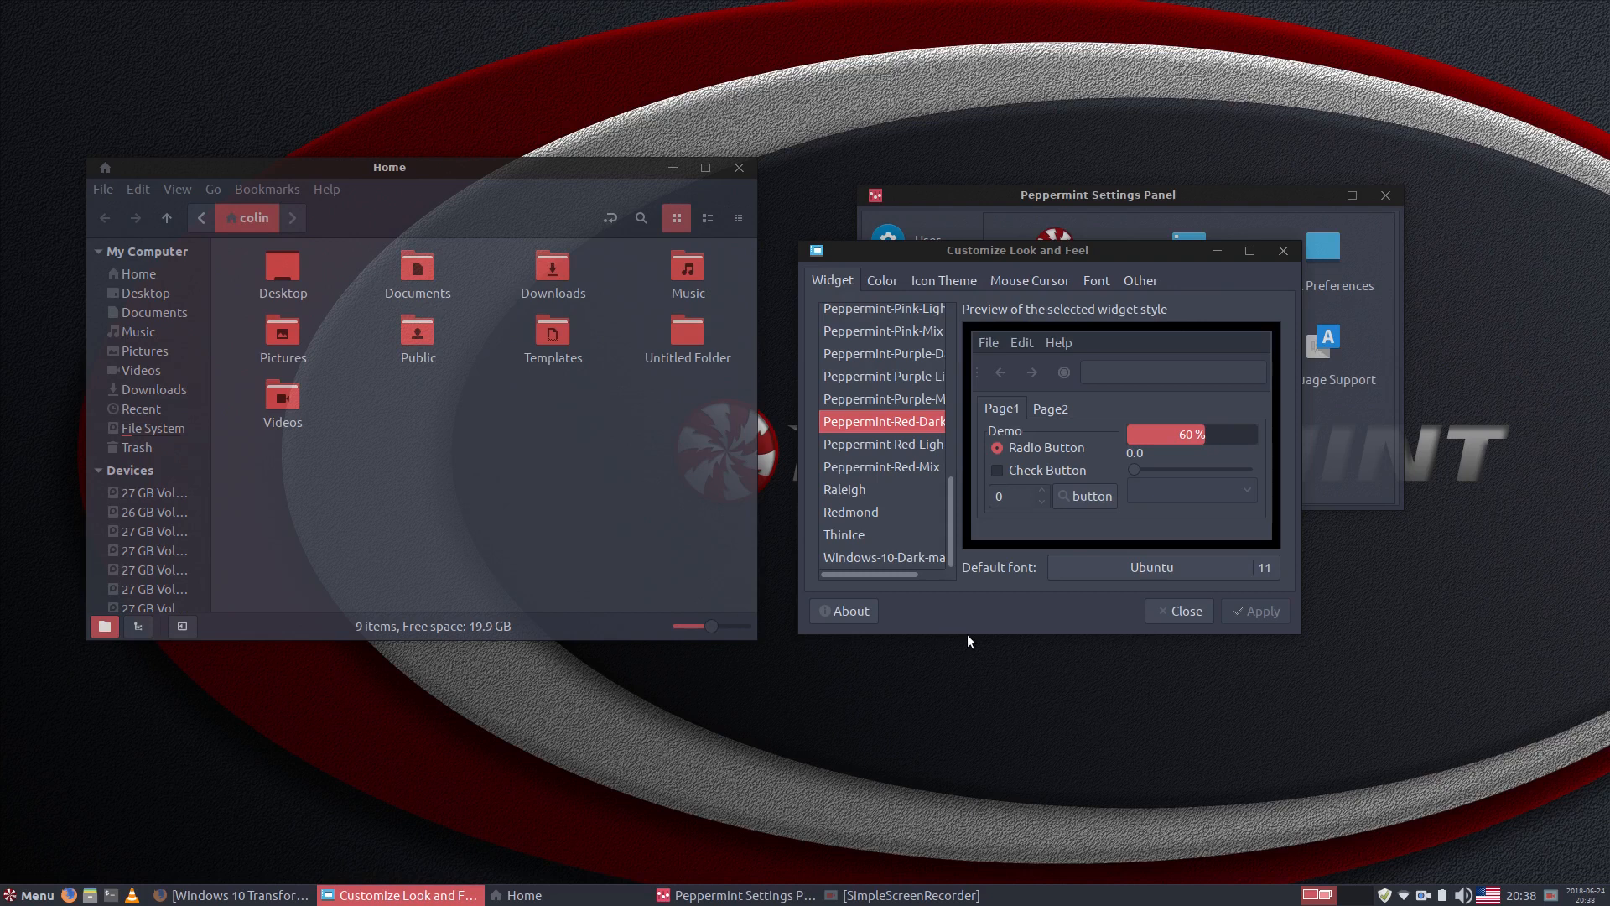
click(868, 558)
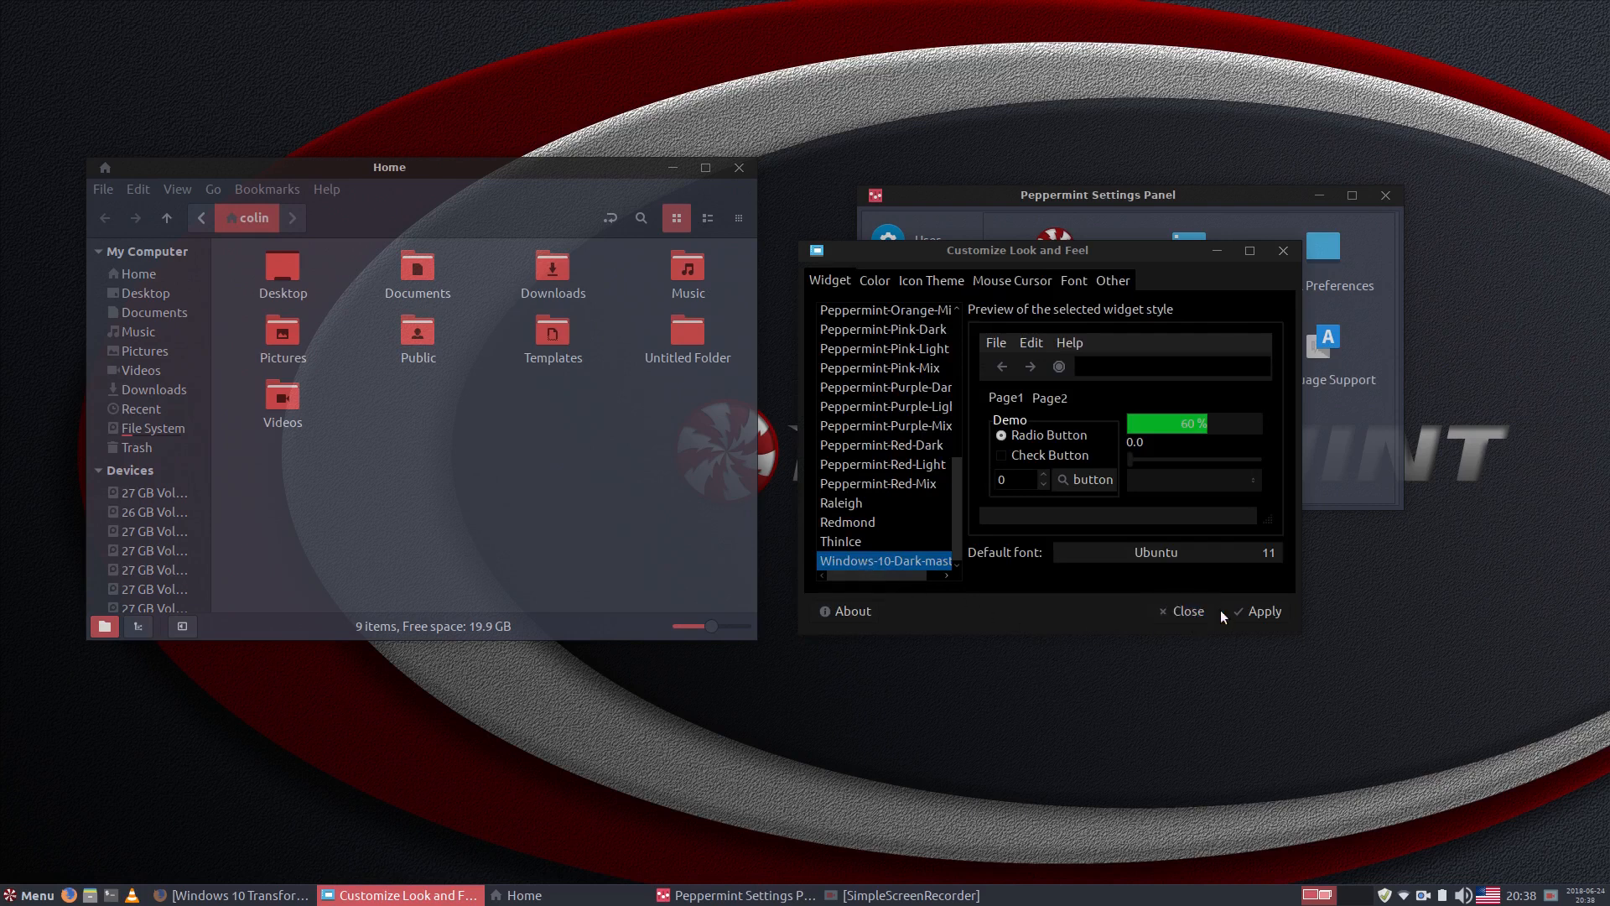
click(1255, 605)
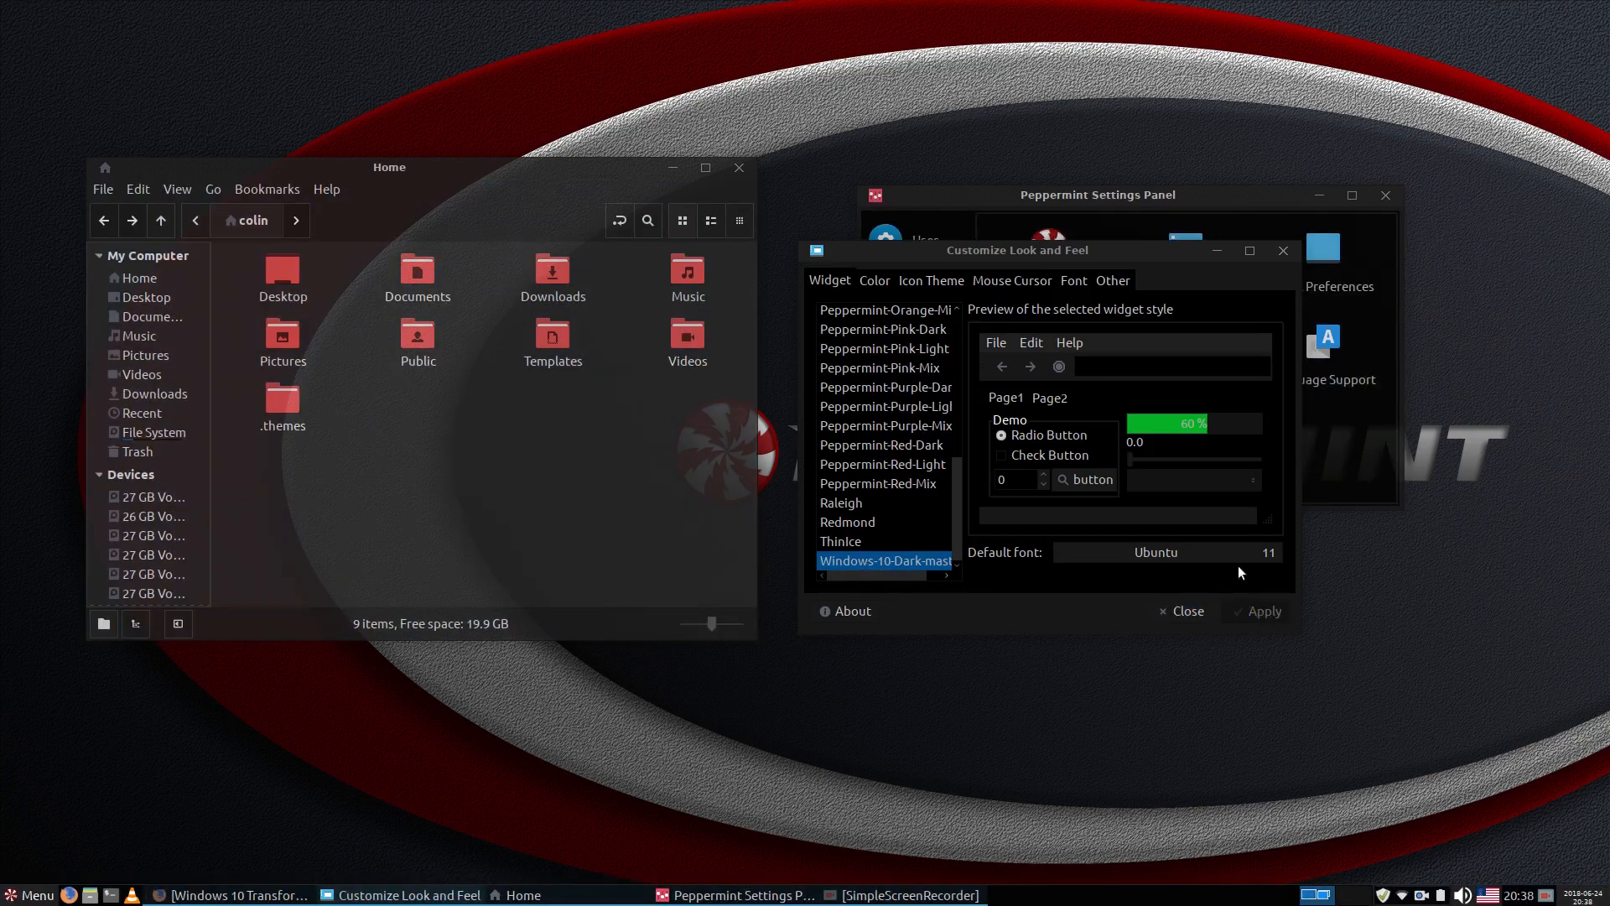
click(1184, 611)
drag(1222, 199, 1167, 248)
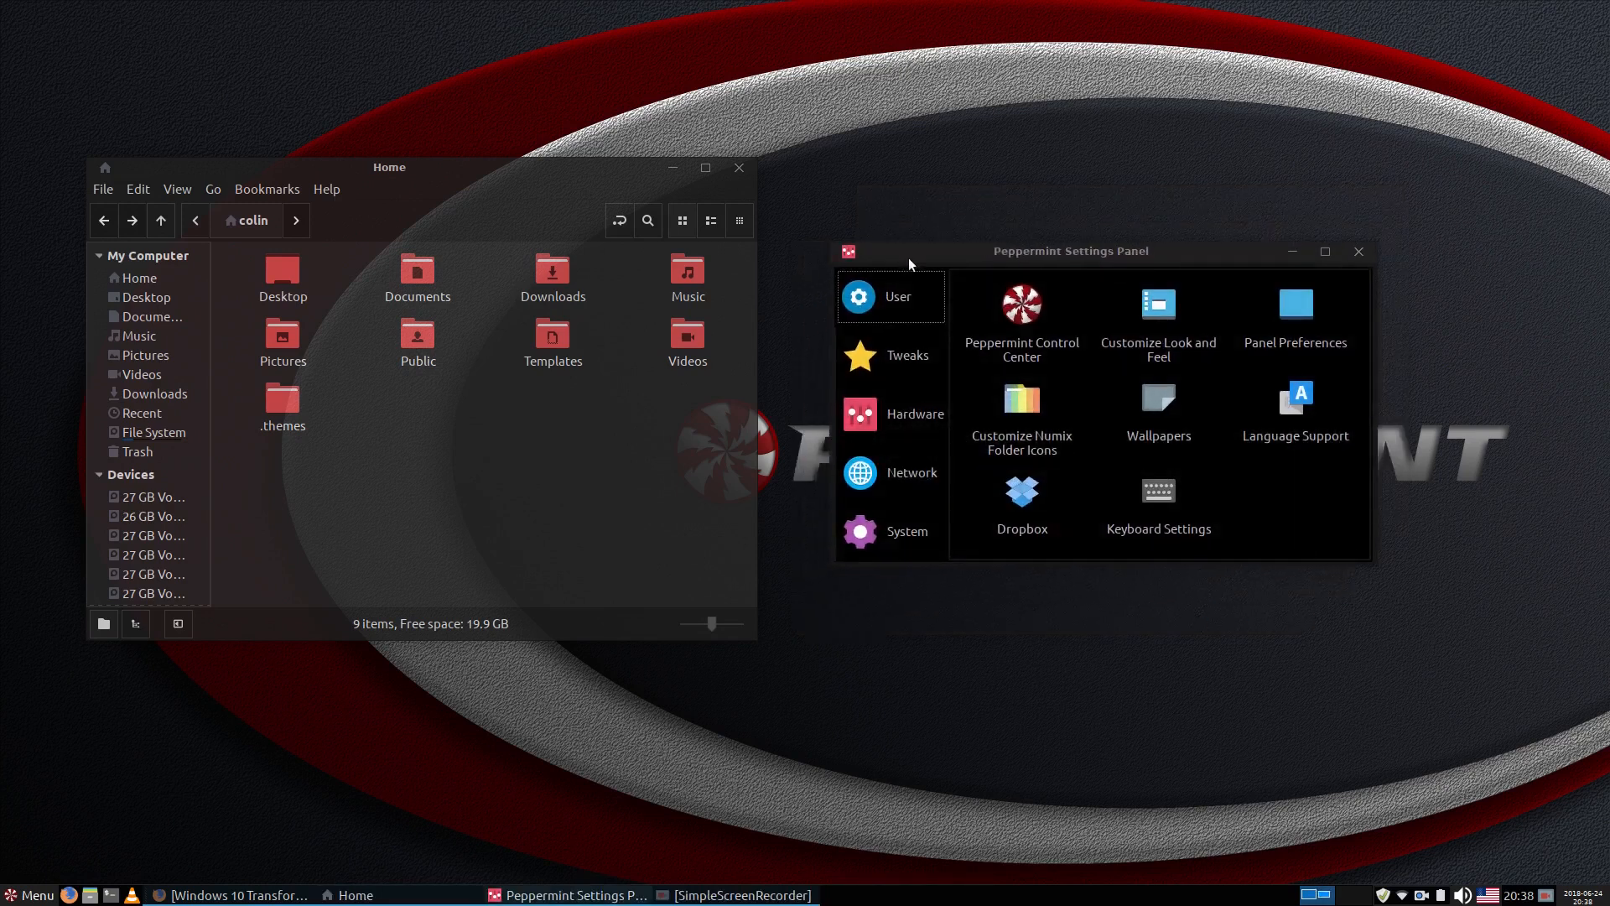
Apply the Peppermint-Red-Dark widget theme after previewing Peppermint-Red-Mix, then close the window
mouse_move(473, 174)
mouse_down()
mouse_move(583, 196)
mouse_move(496, 196)
mouse_up()
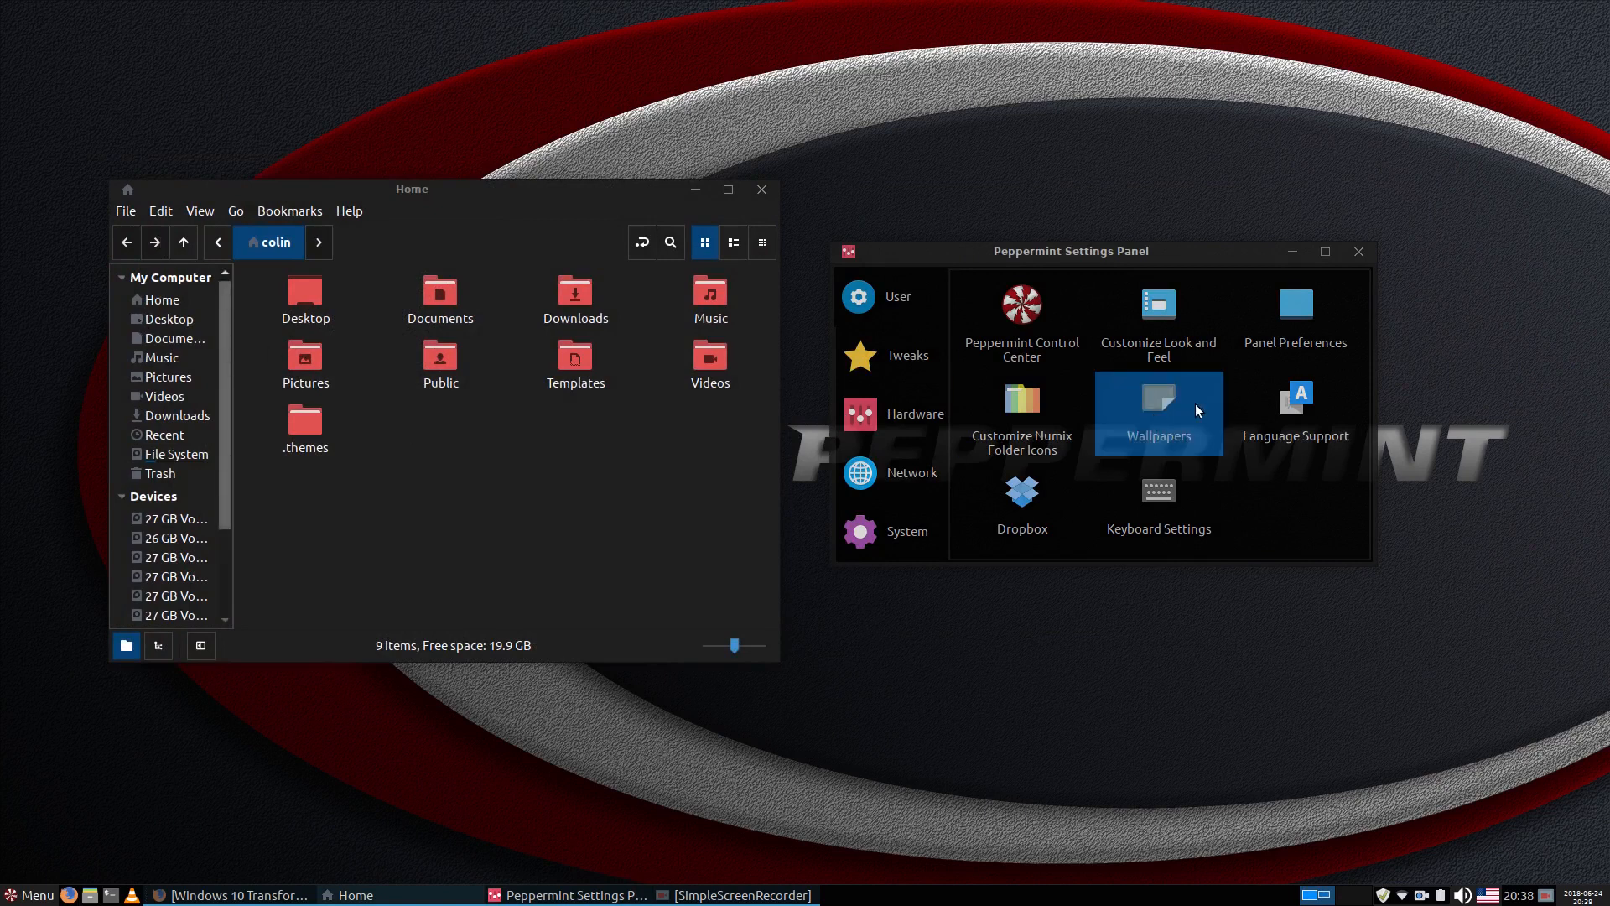
click(1185, 315)
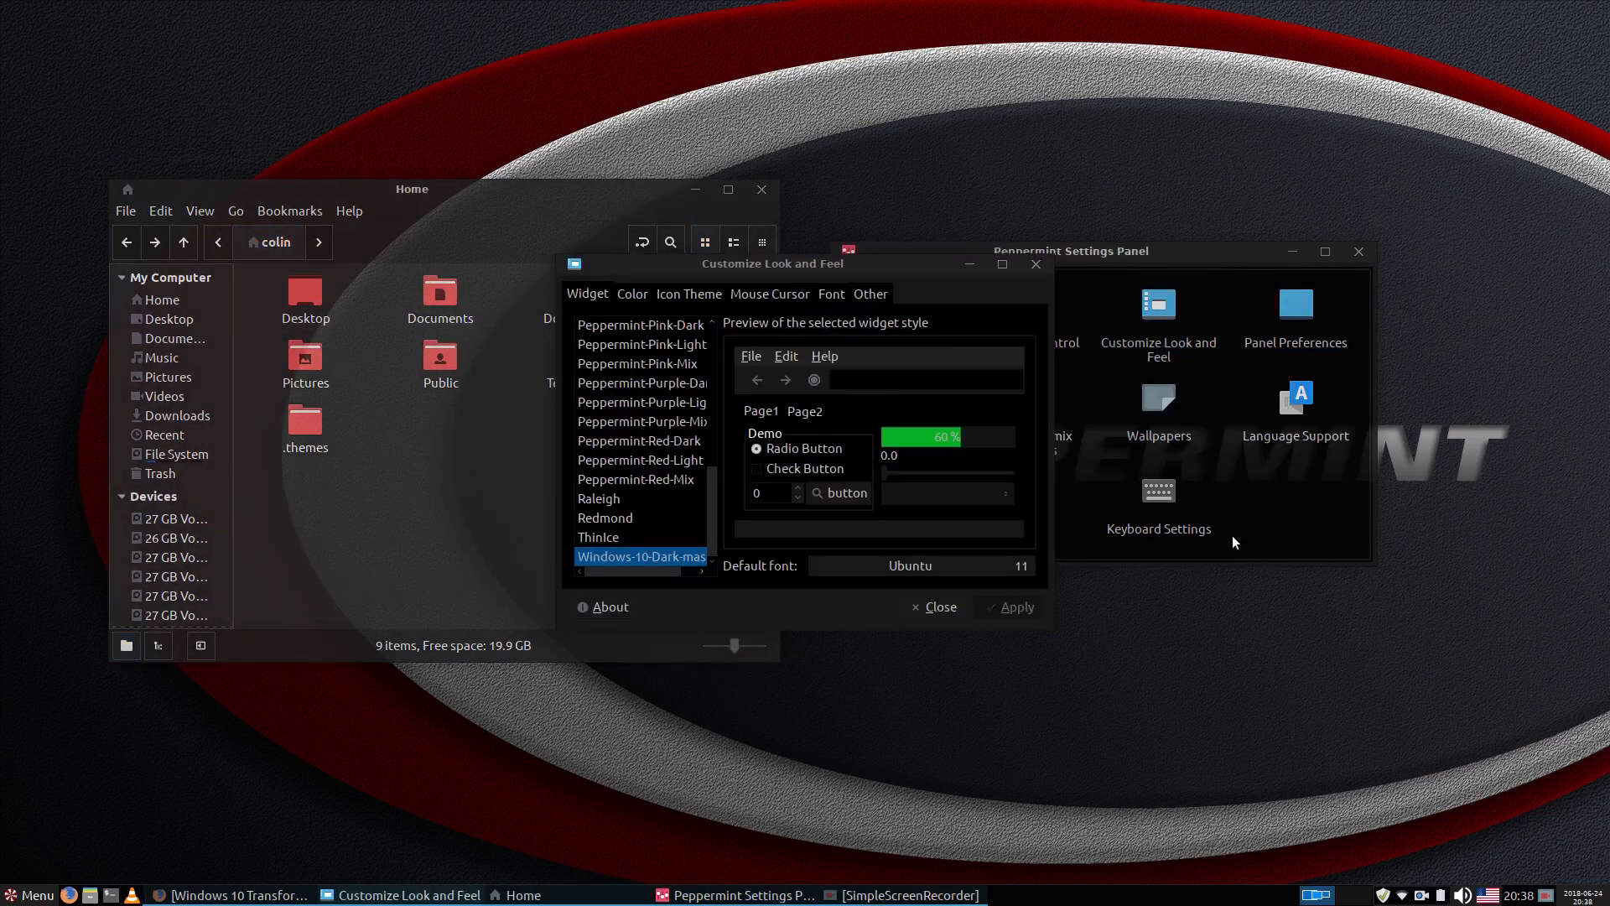
click(628, 479)
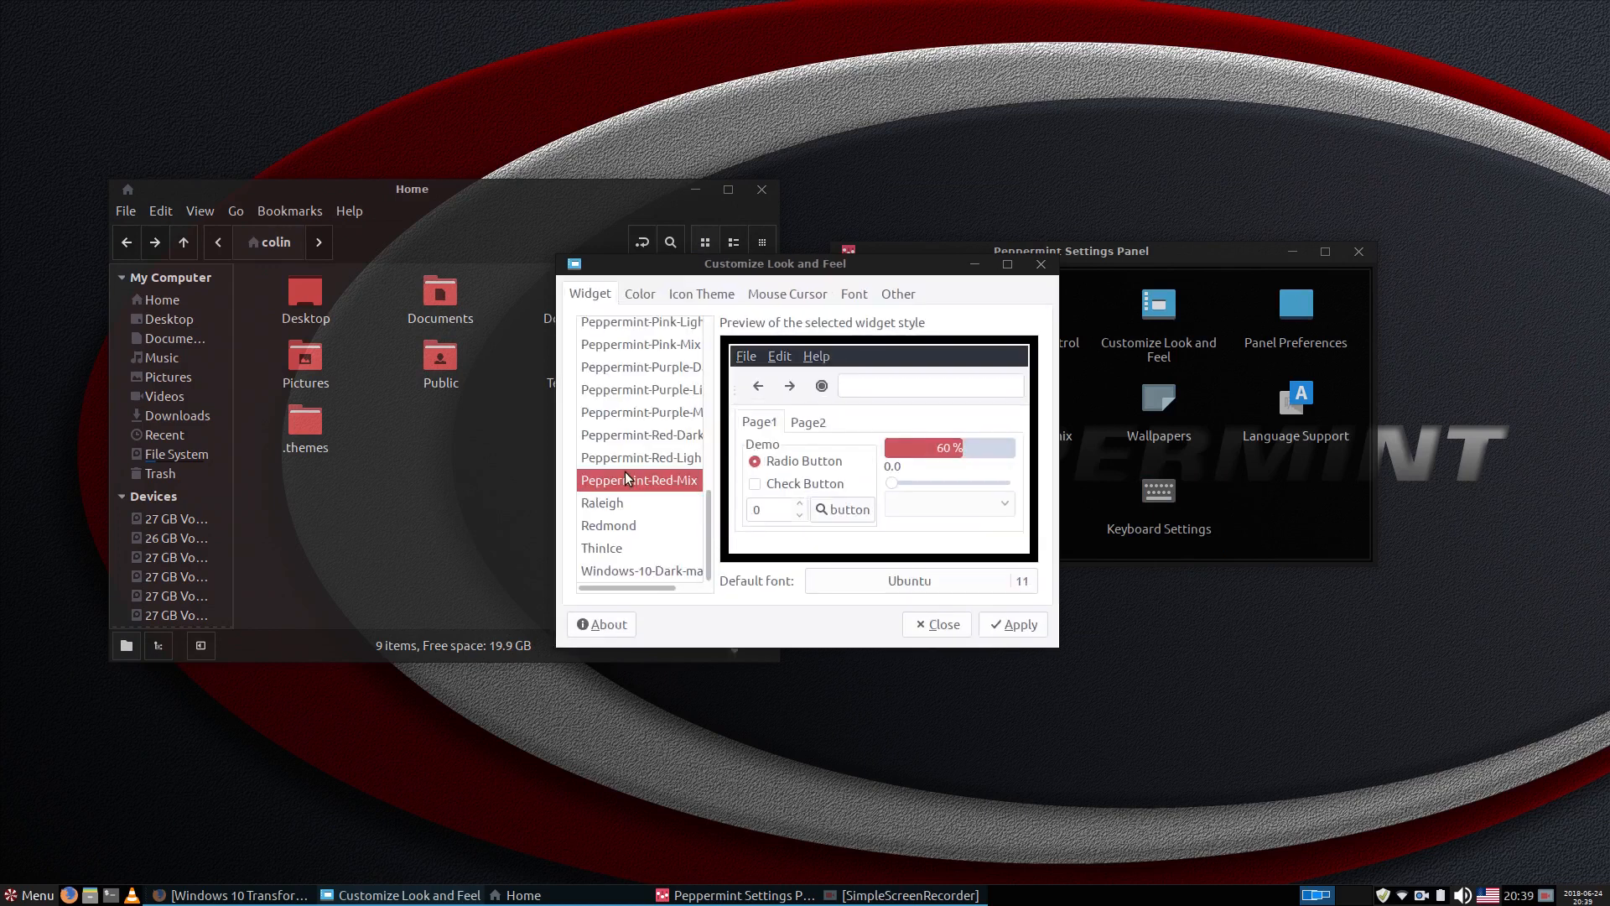
click(631, 436)
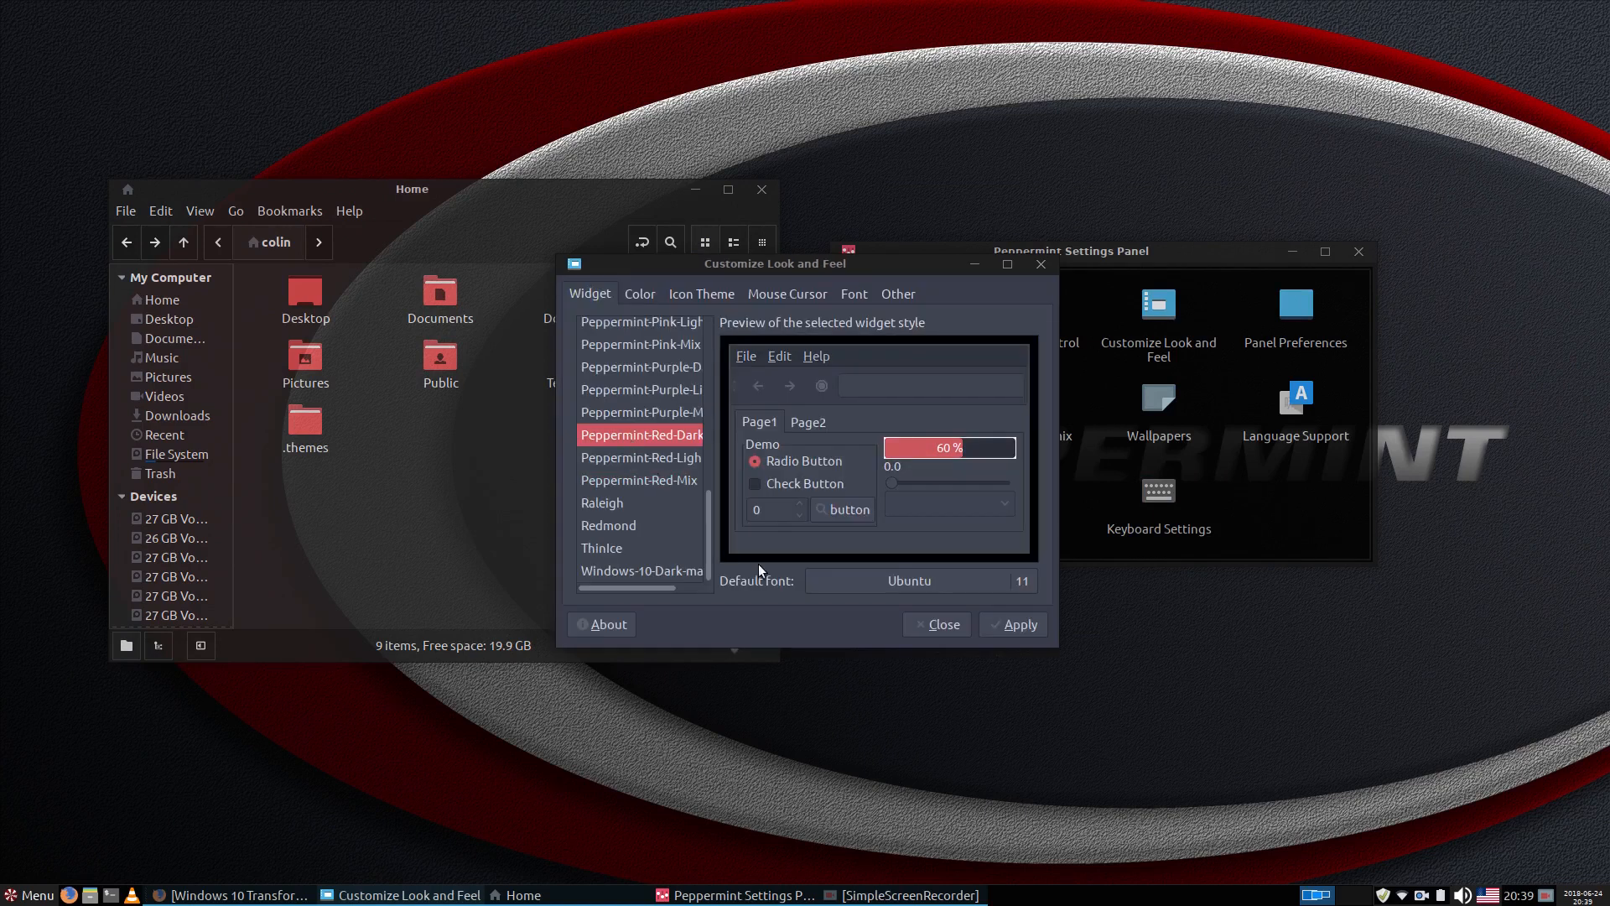
click(1019, 622)
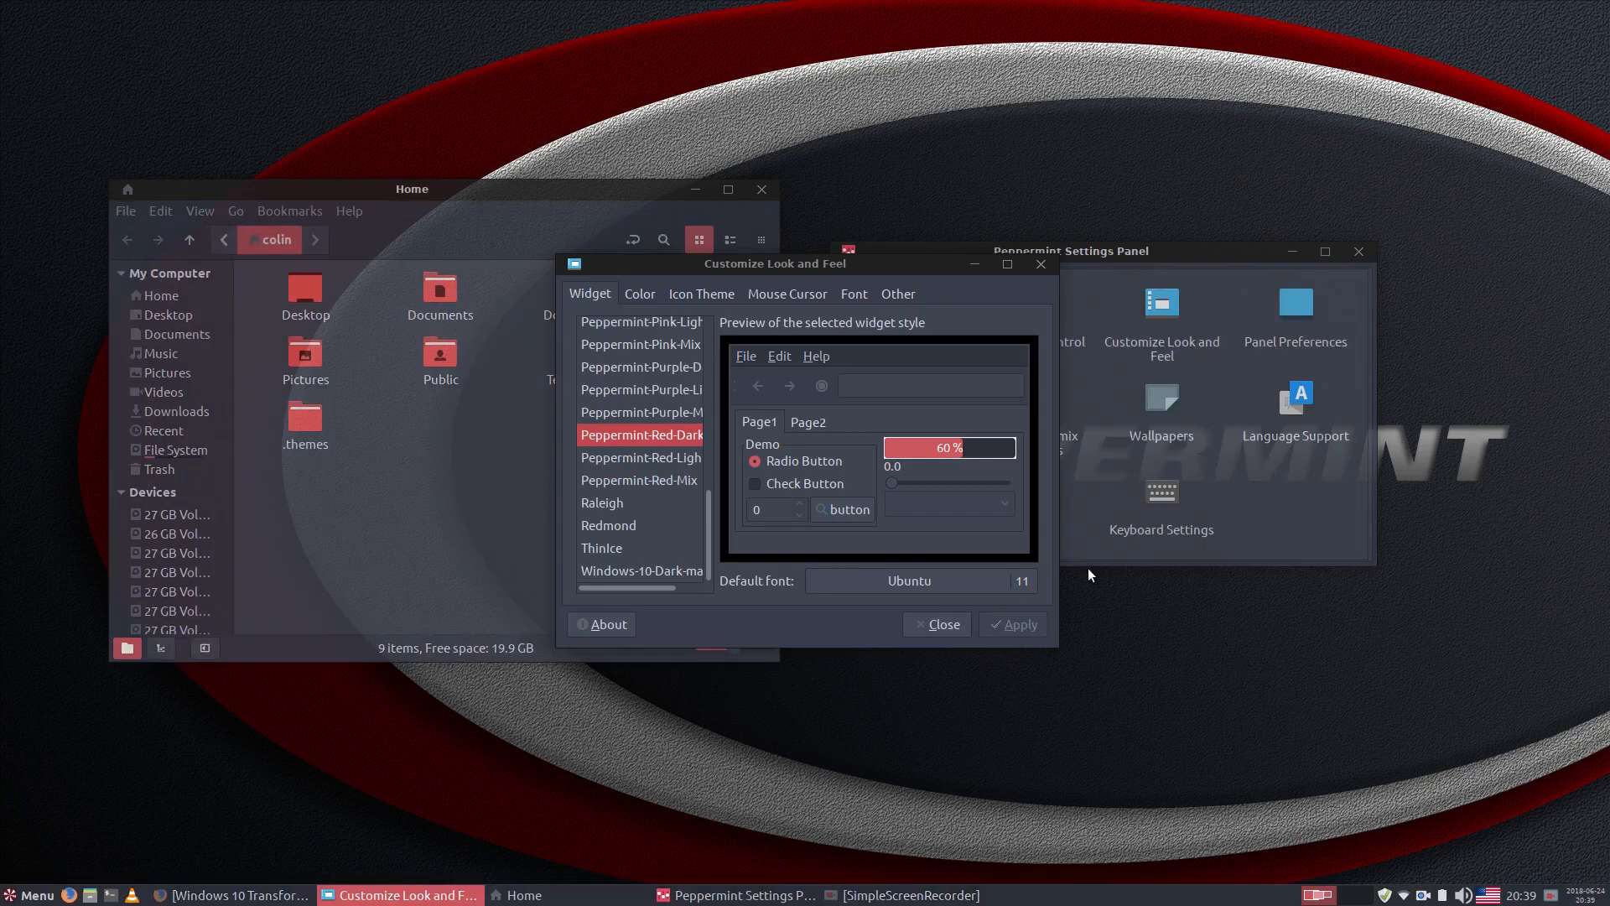
drag(844, 270, 1155, 331)
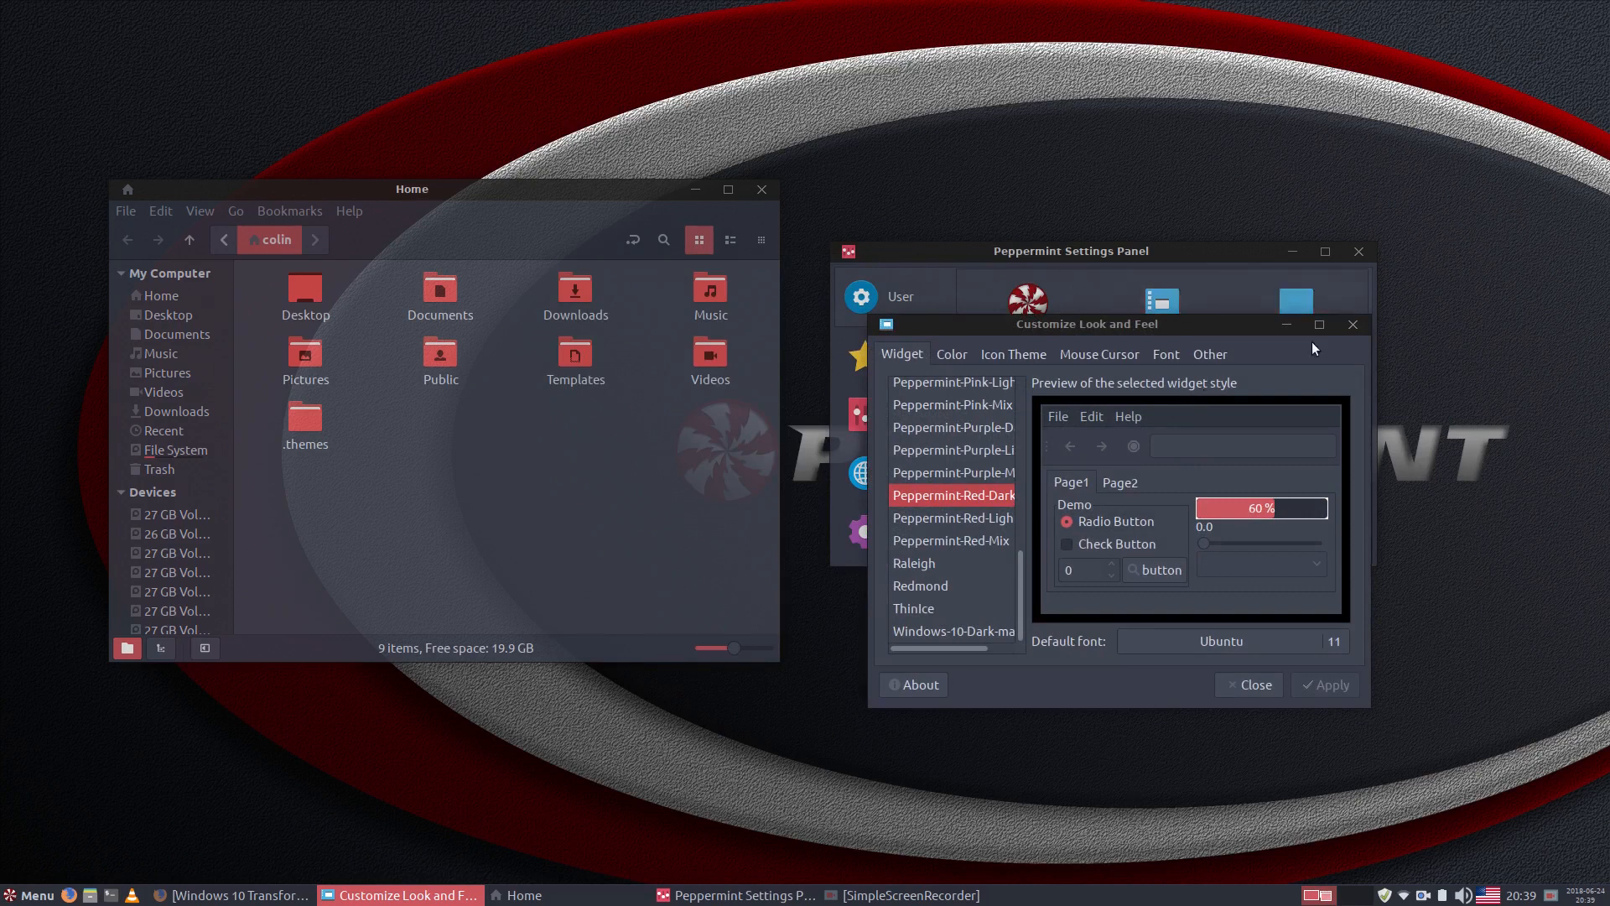
click(1353, 324)
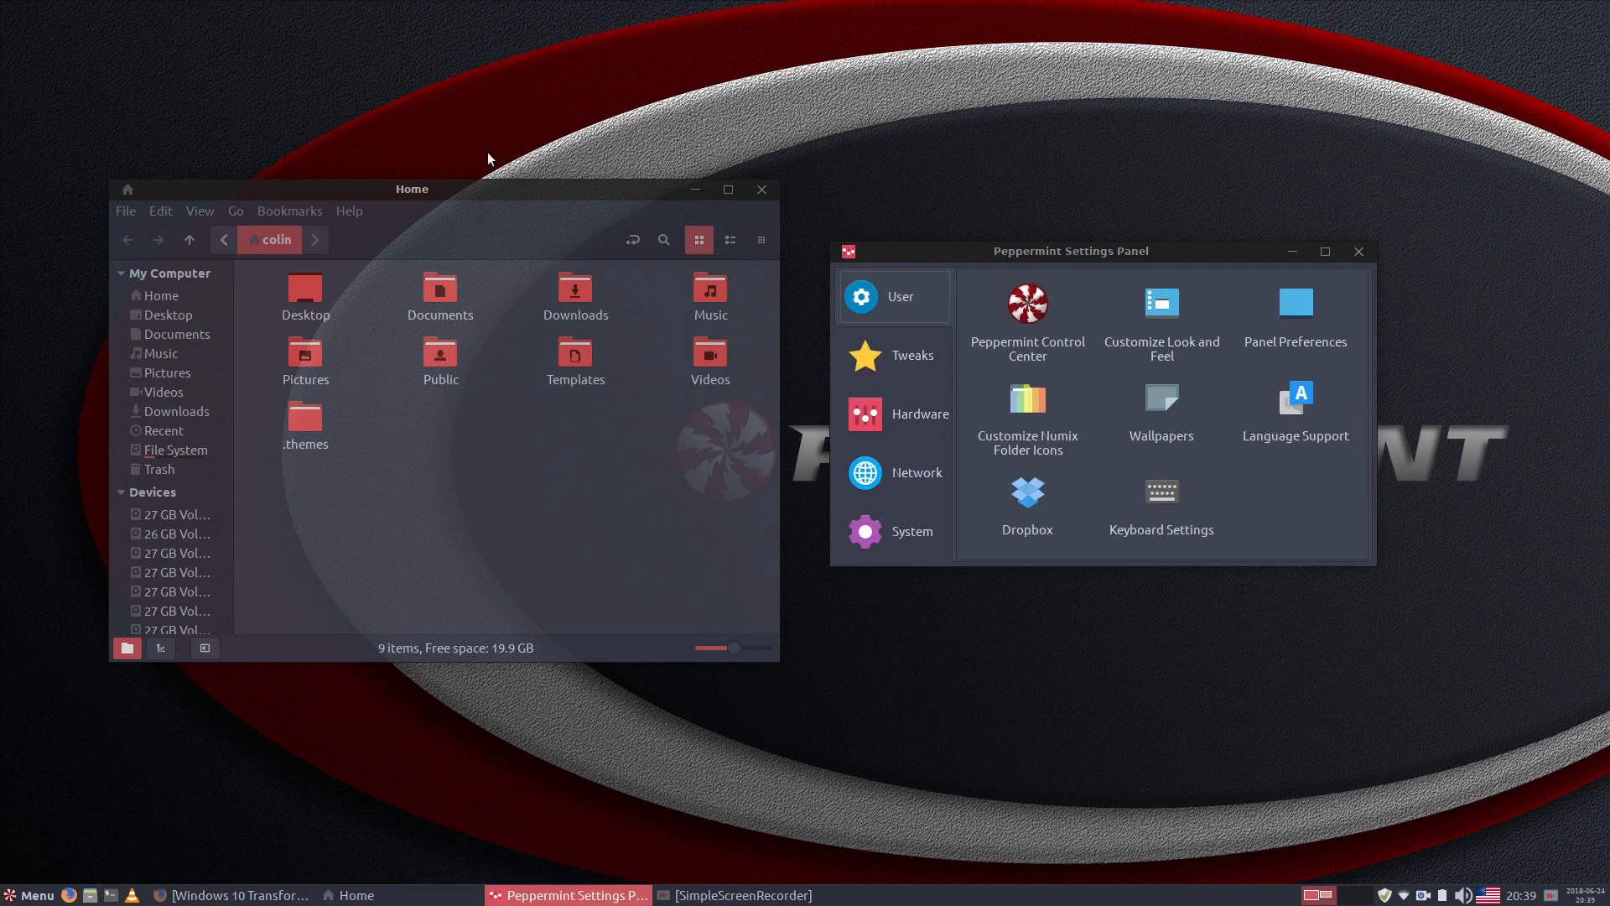
Close the Peppermint Settings Panel, the Home file manager and the restored Firefox window
mouse_move(1152, 255)
mouse_down()
mouse_move(1142, 184)
mouse_move(1186, 256)
mouse_move(1175, 276)
mouse_up()
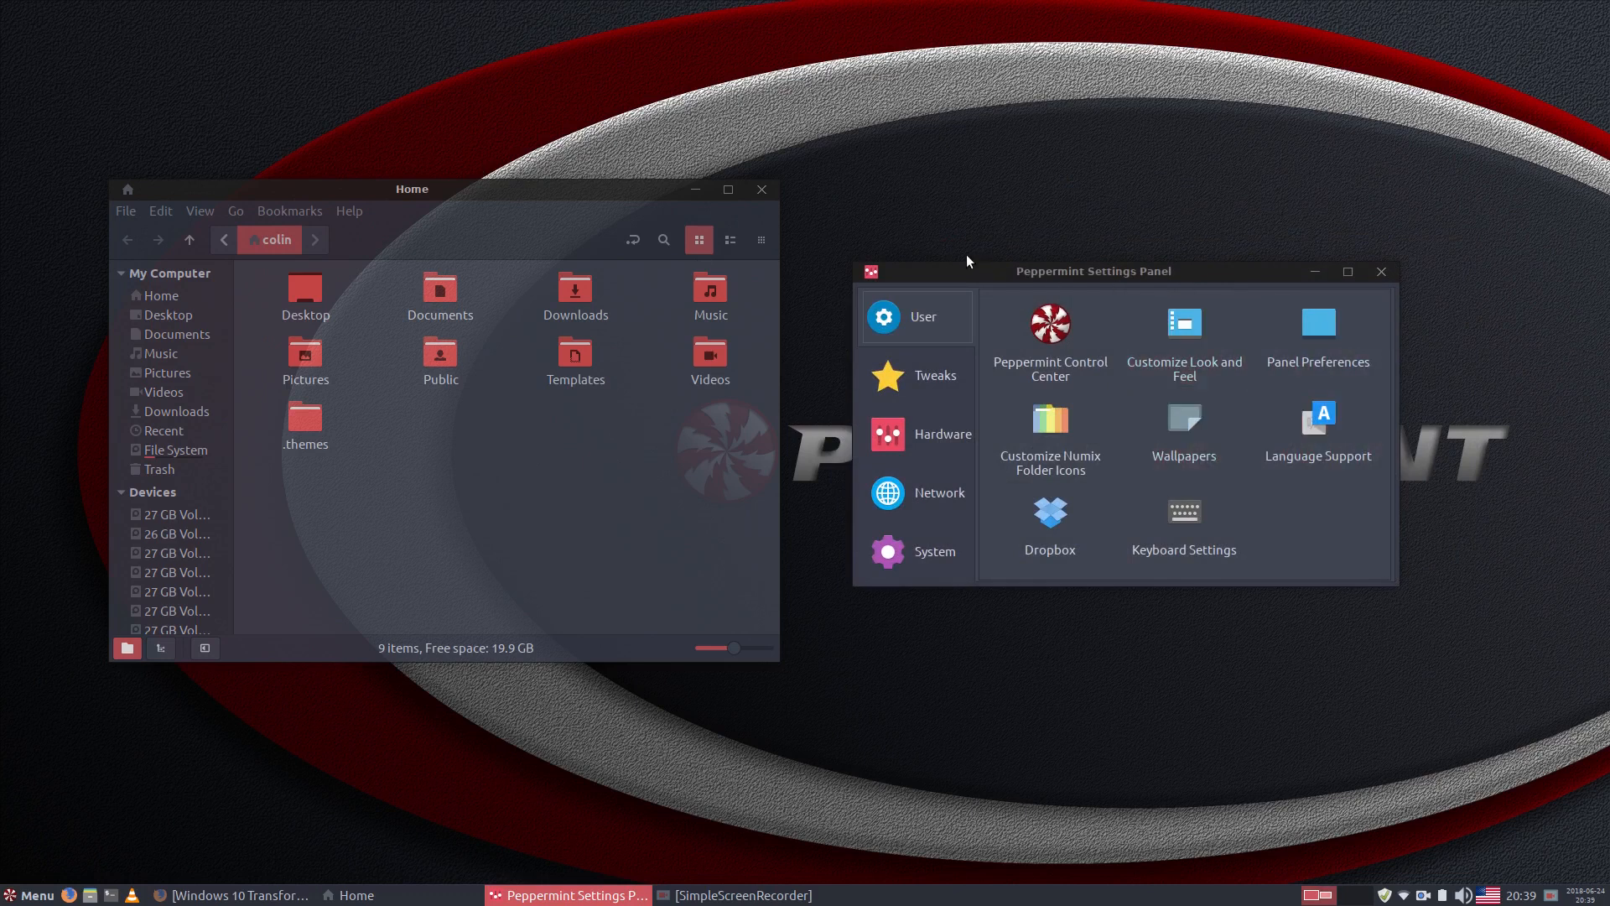
click(449, 196)
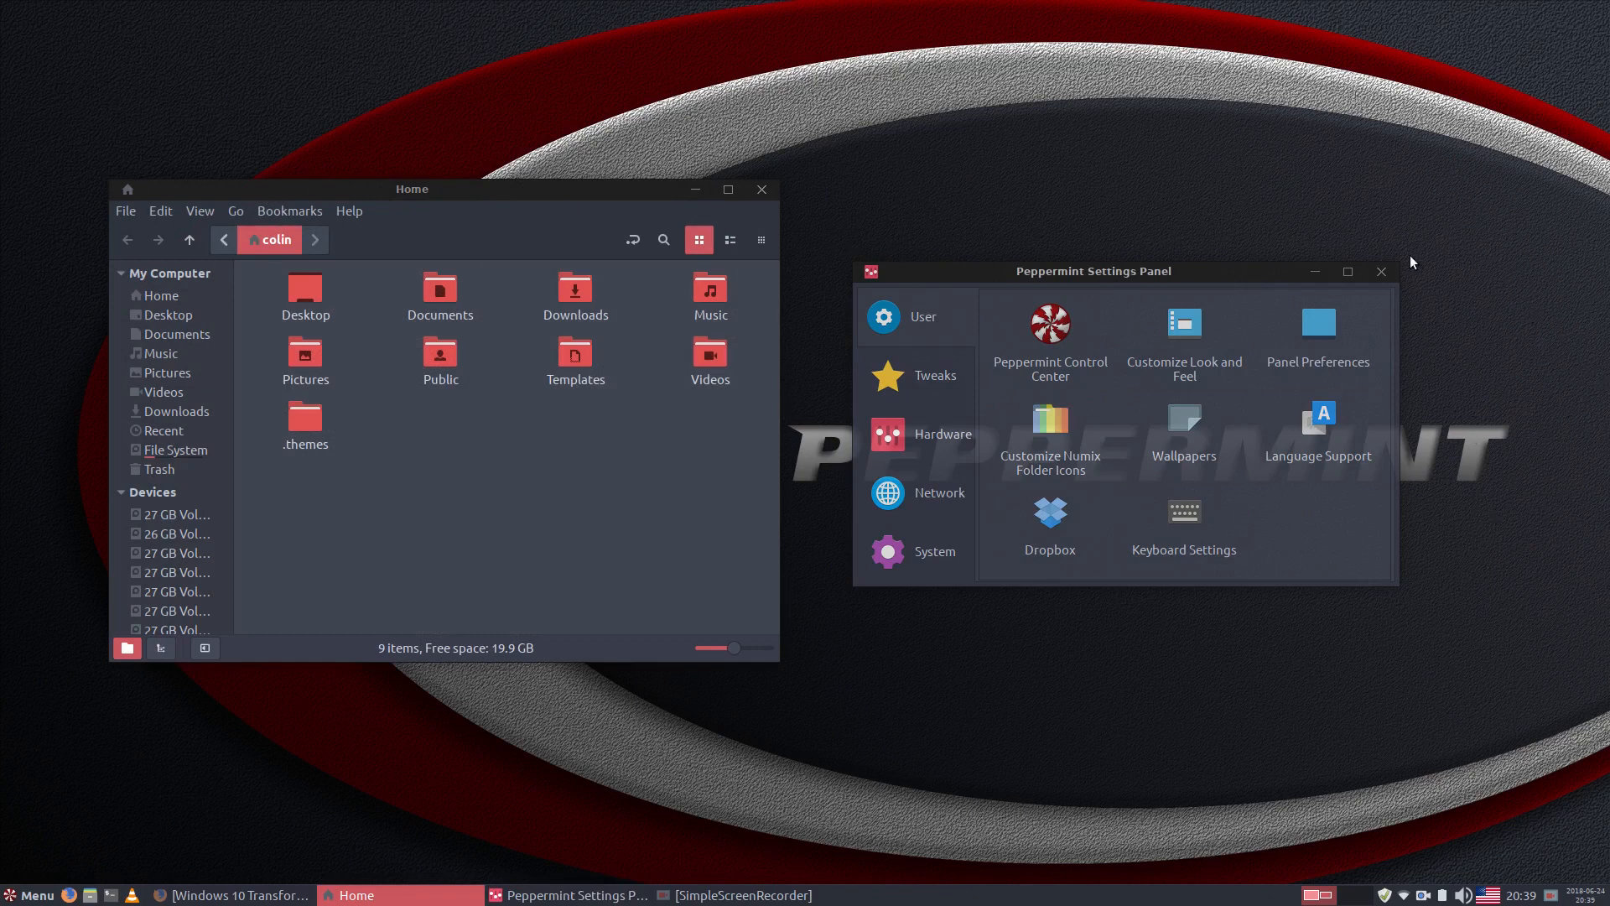
click(1382, 273)
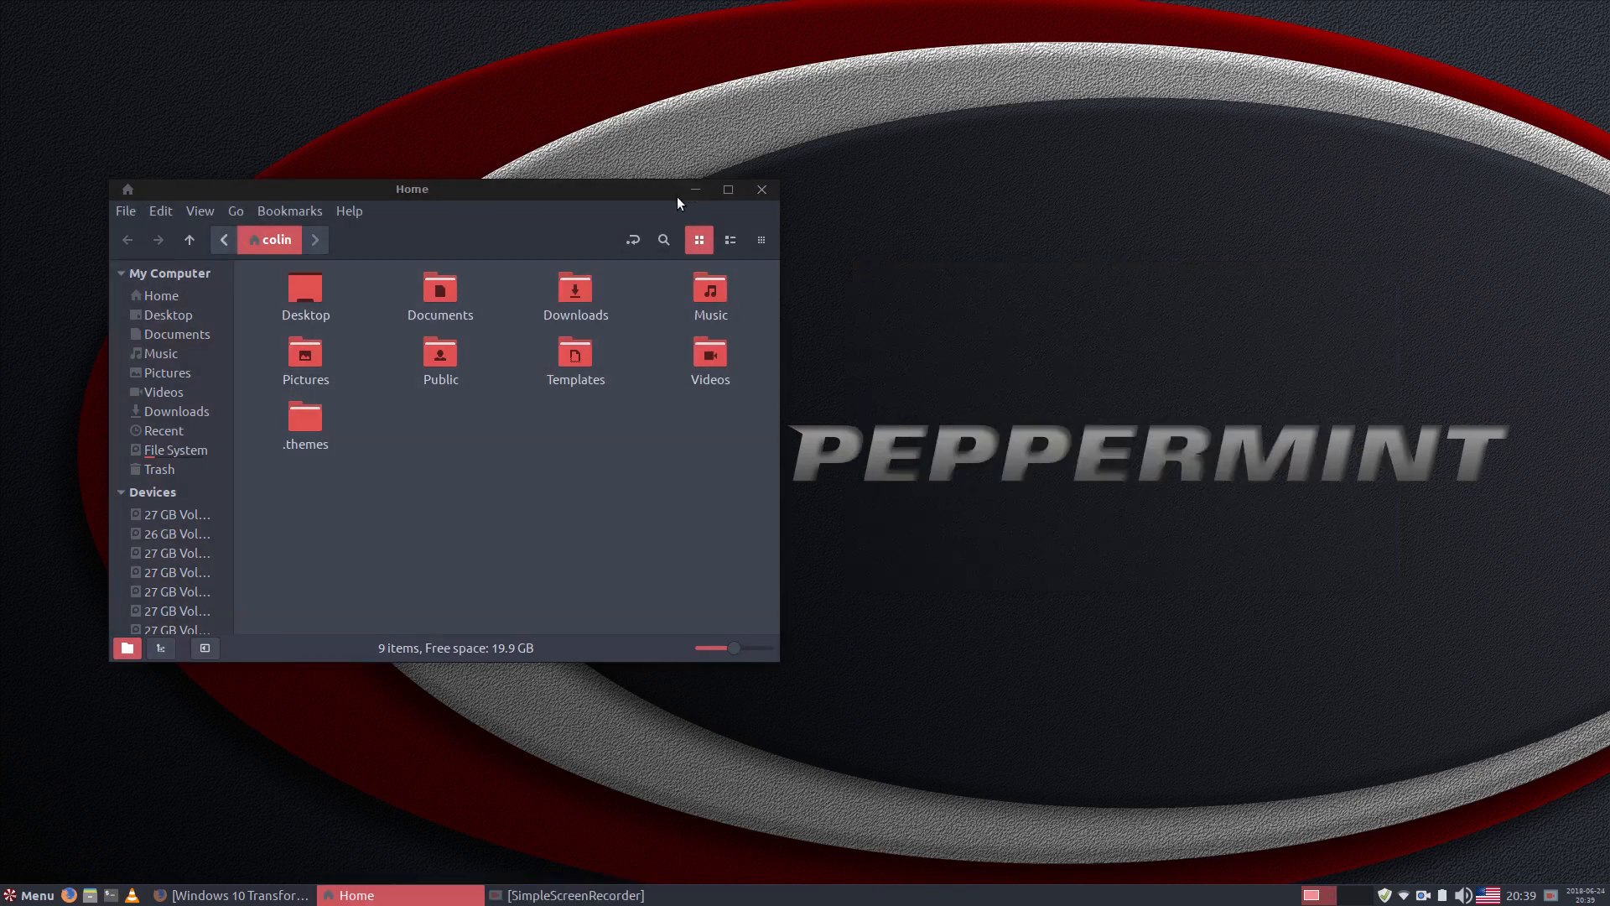
click(761, 190)
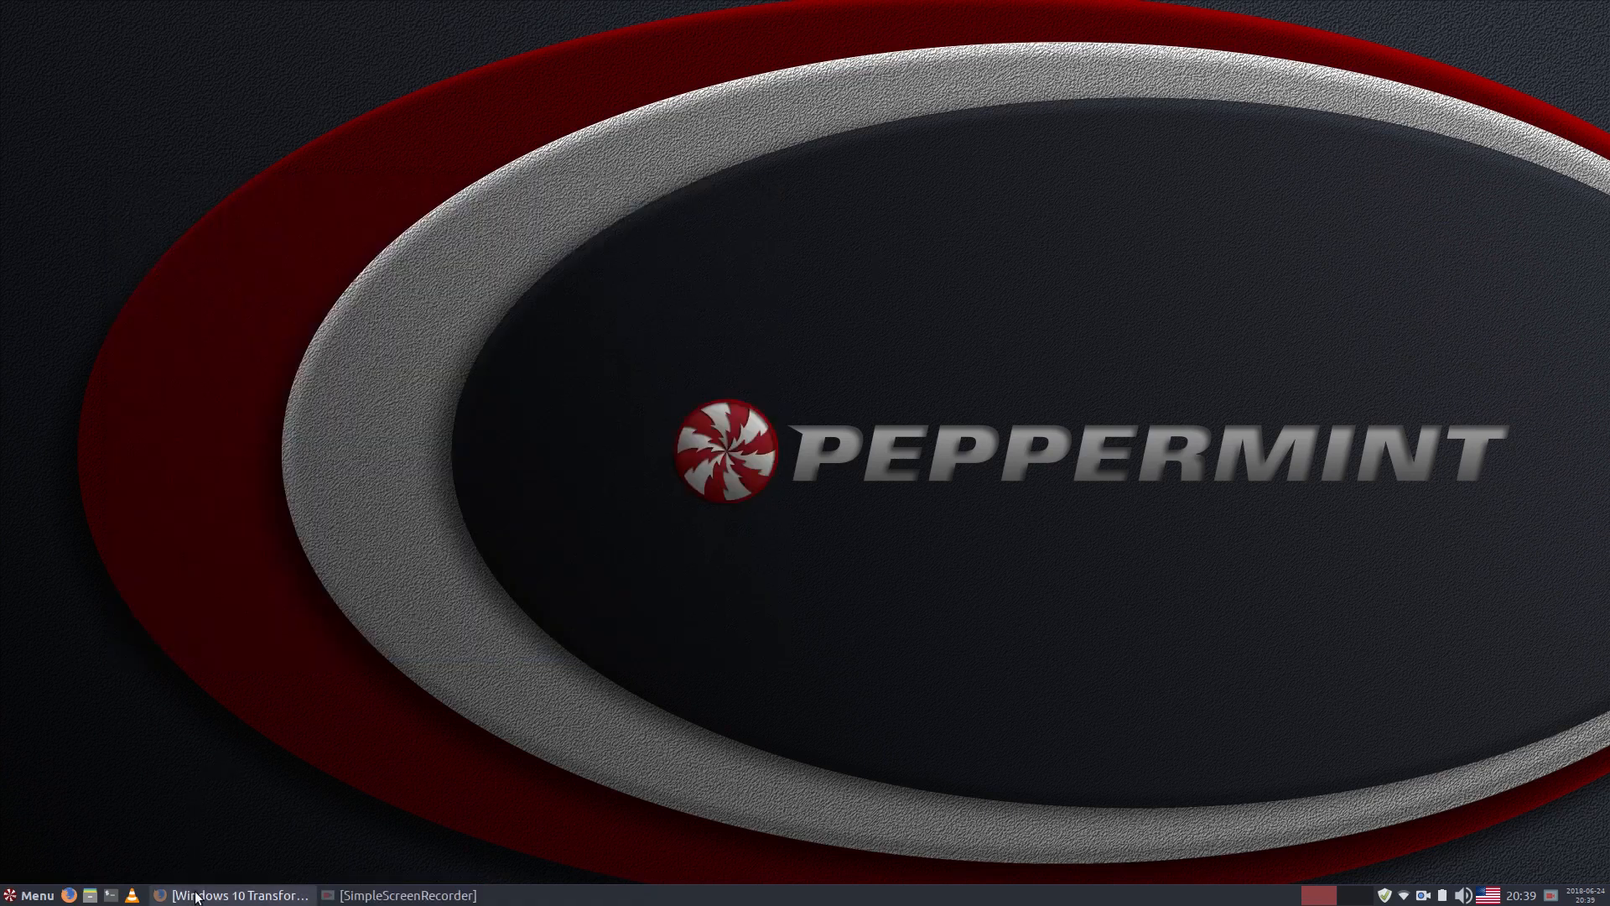
click(239, 895)
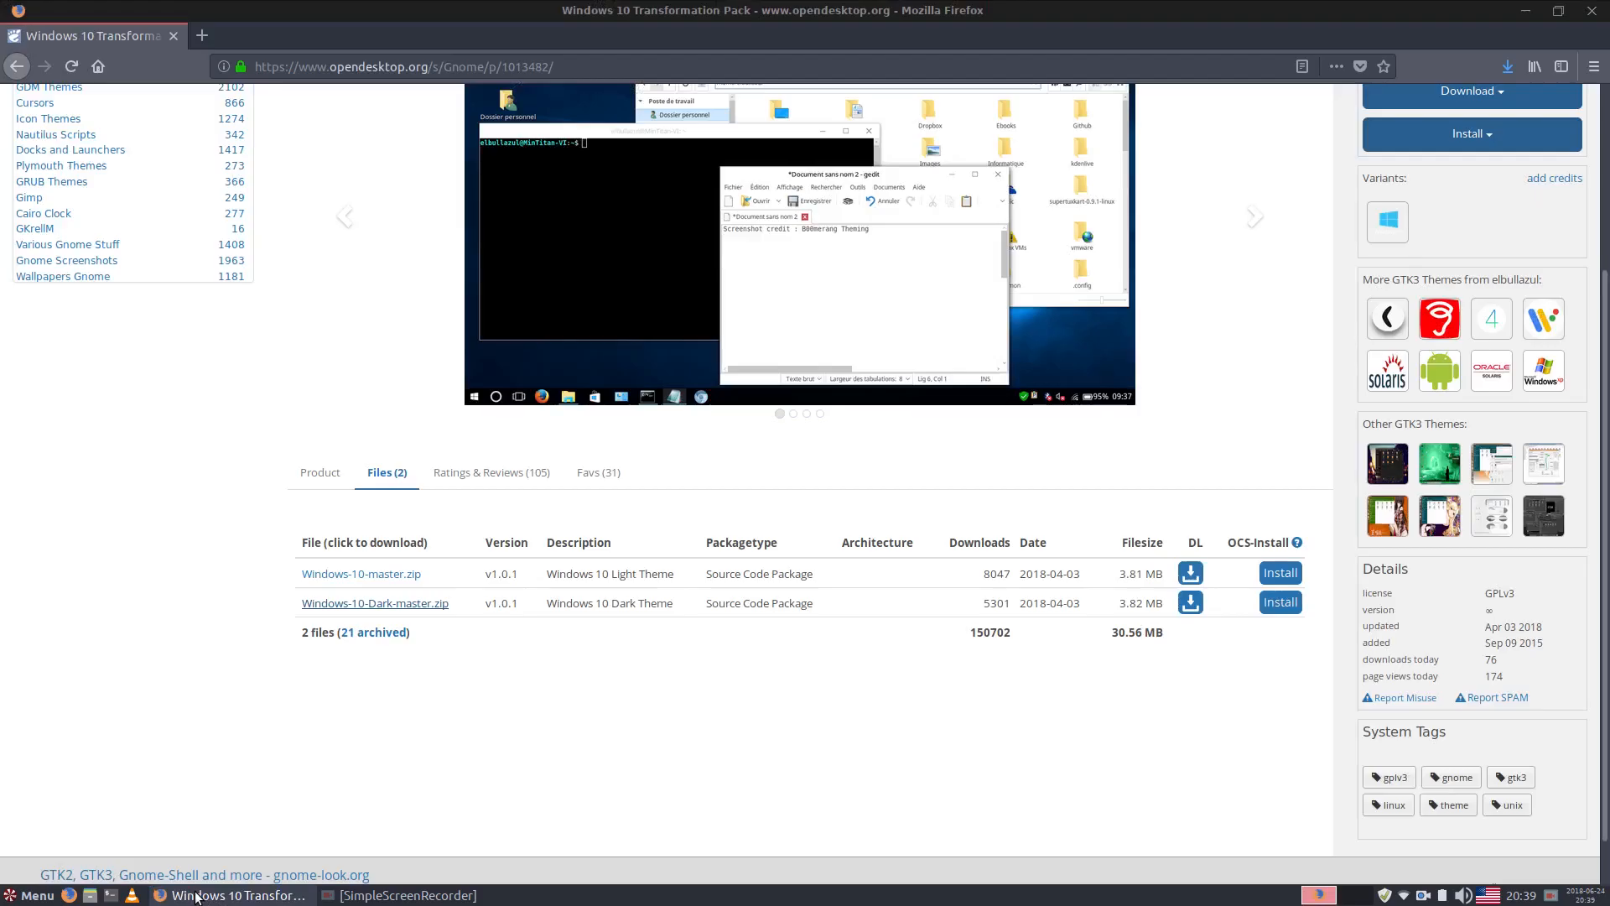
click(1591, 14)
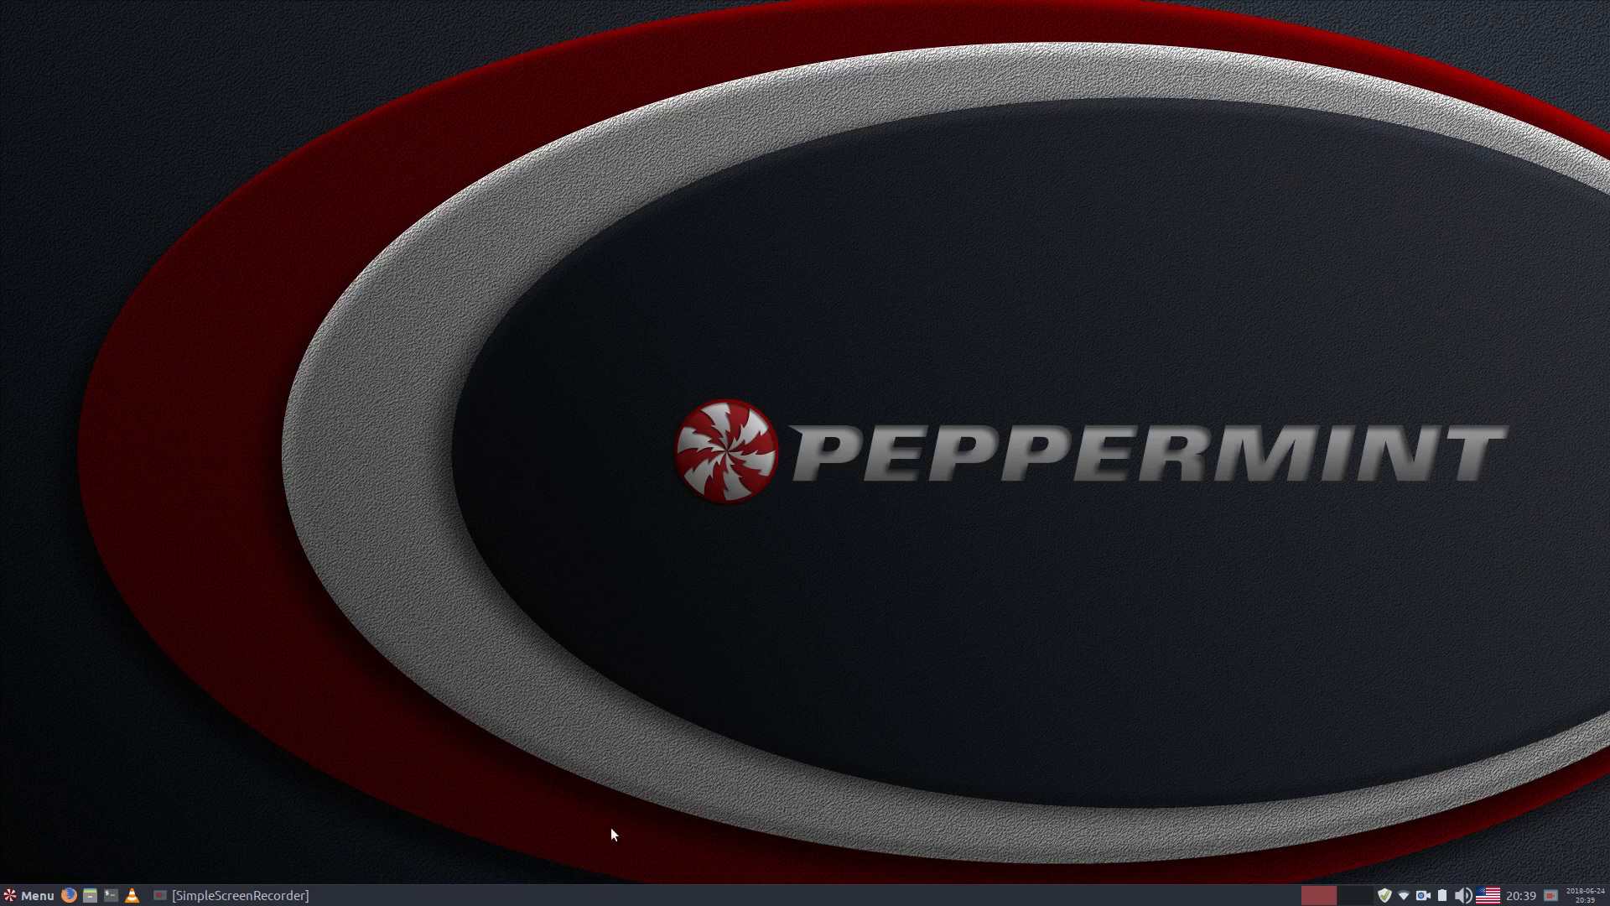
Browse the menu's All applications list, then launch Software from the System category
click(32, 895)
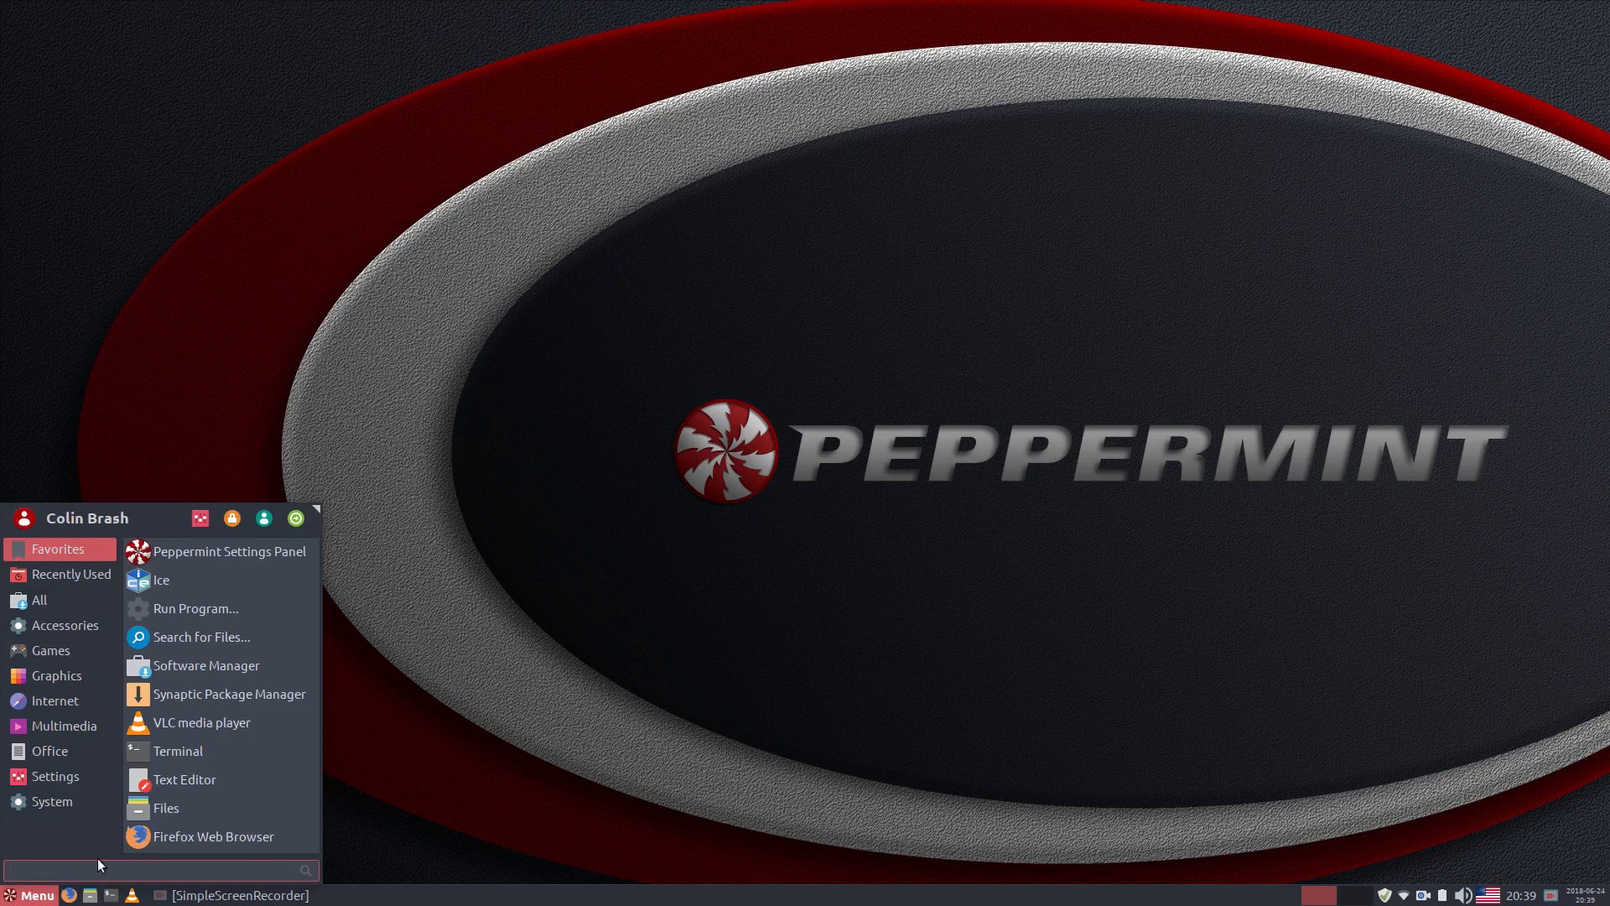
click(34, 601)
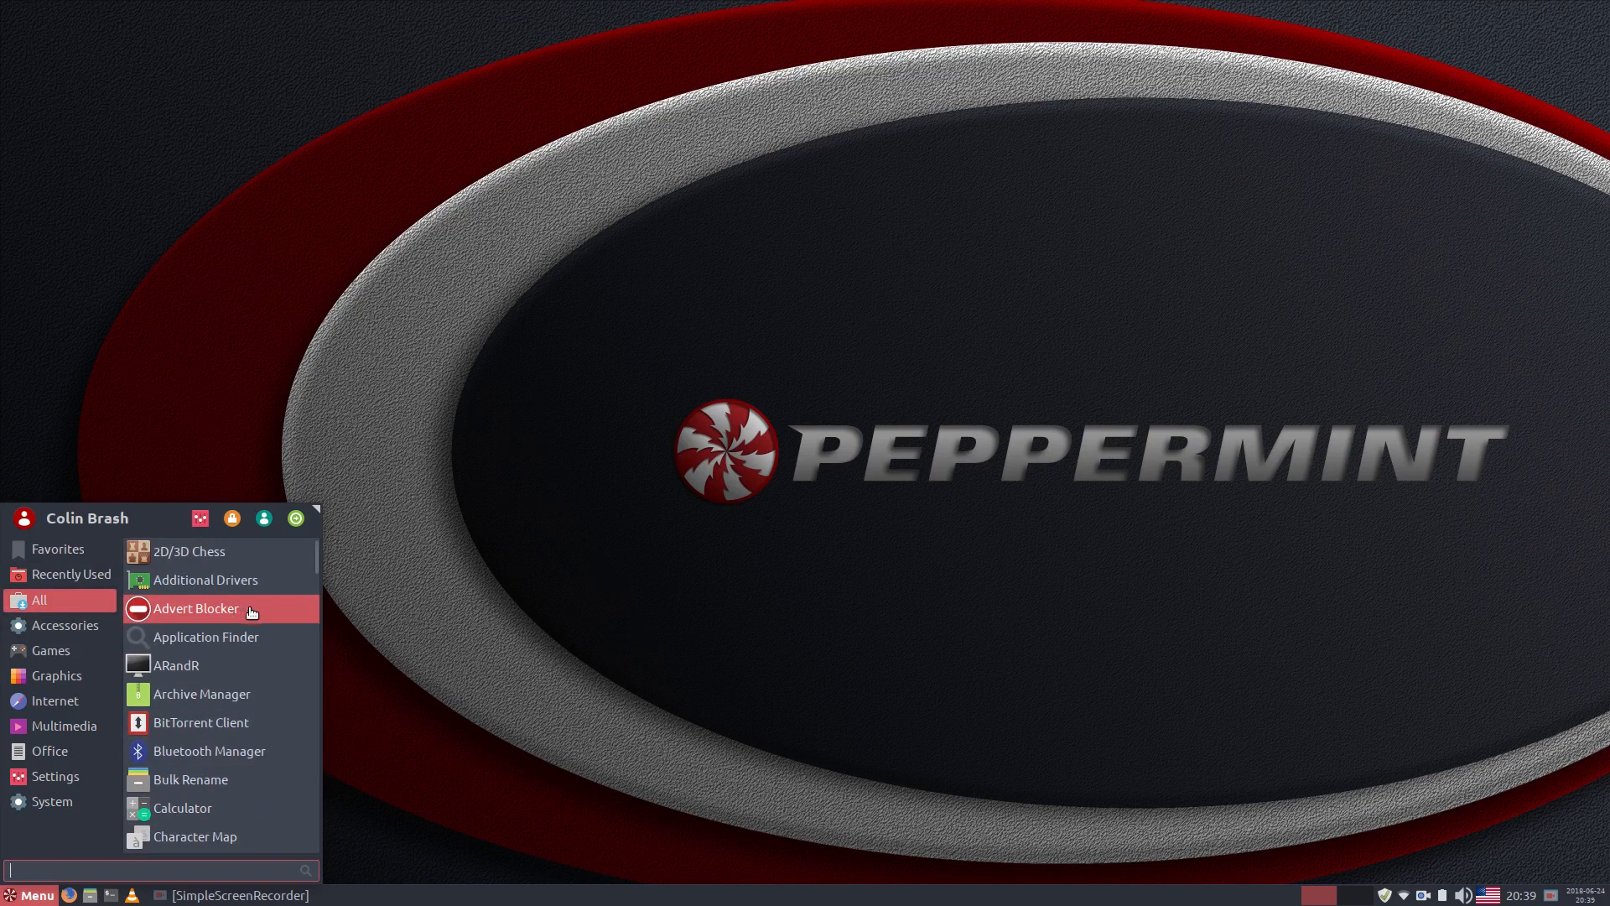
scroll(241, 612, down, 6)
scroll(250, 622, down, 10)
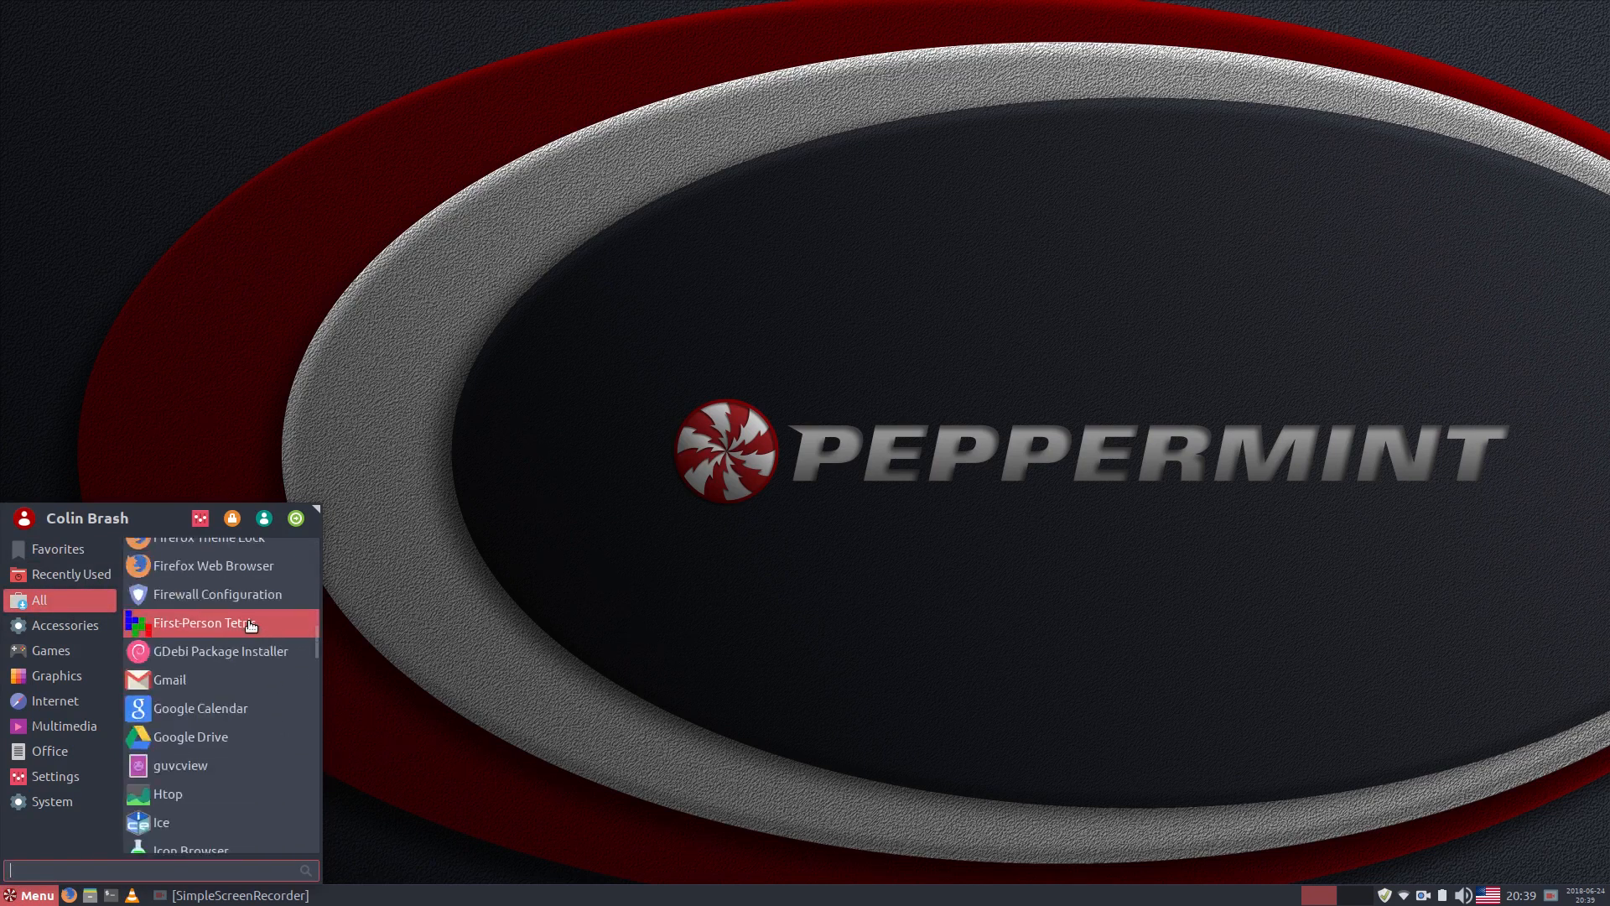
scroll(249, 658, down, 14)
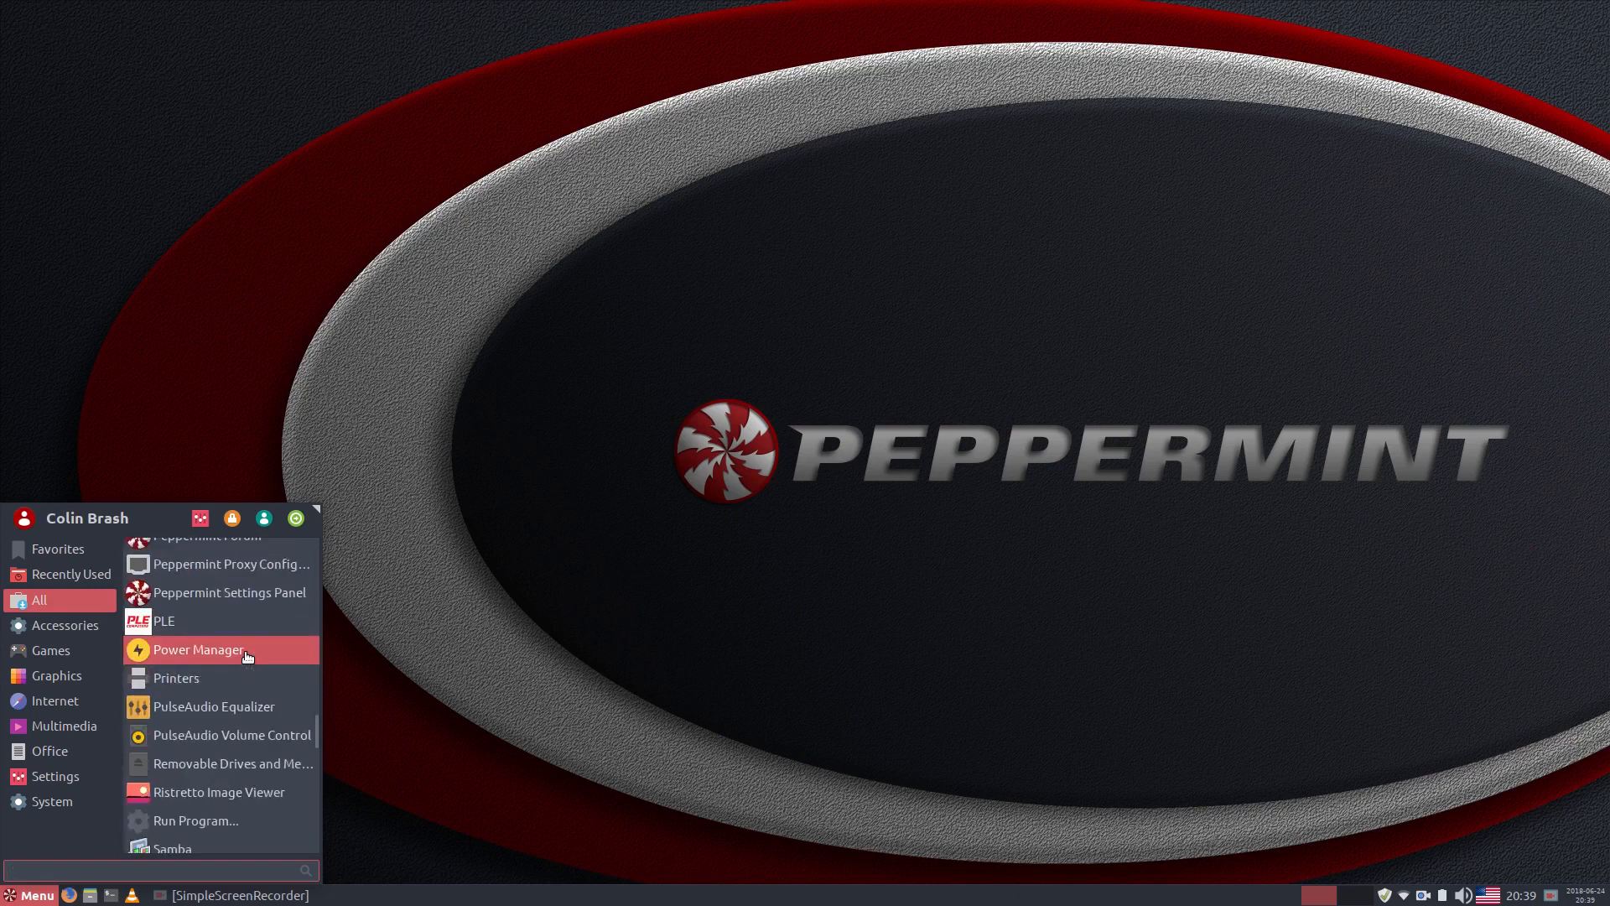
scroll(250, 662, down, 5)
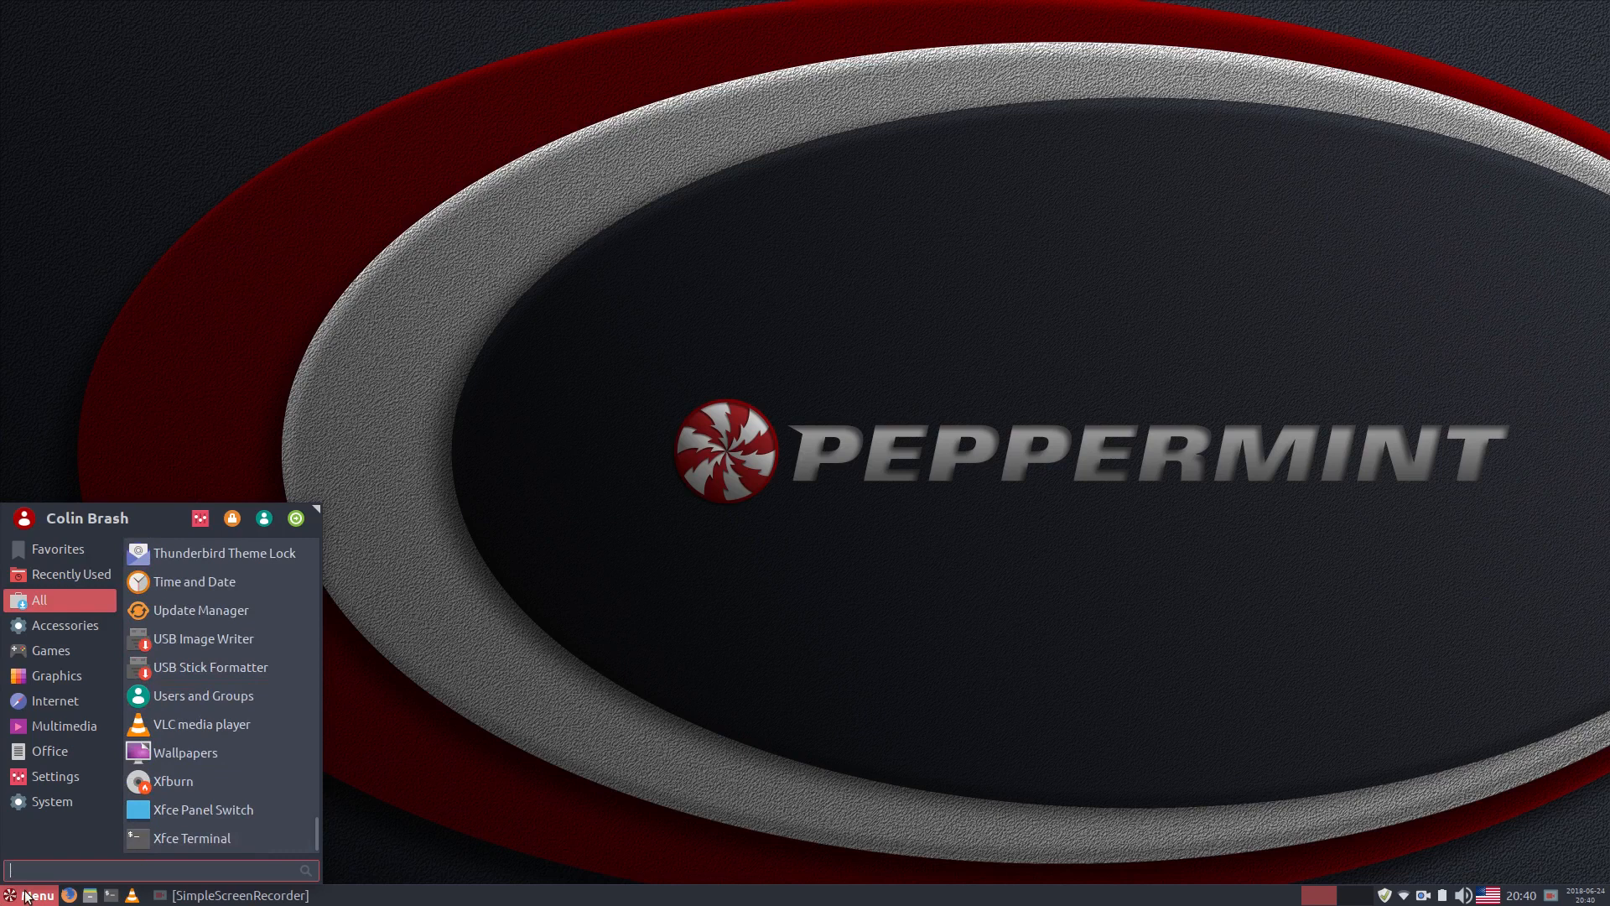
click(26, 896)
click(26, 895)
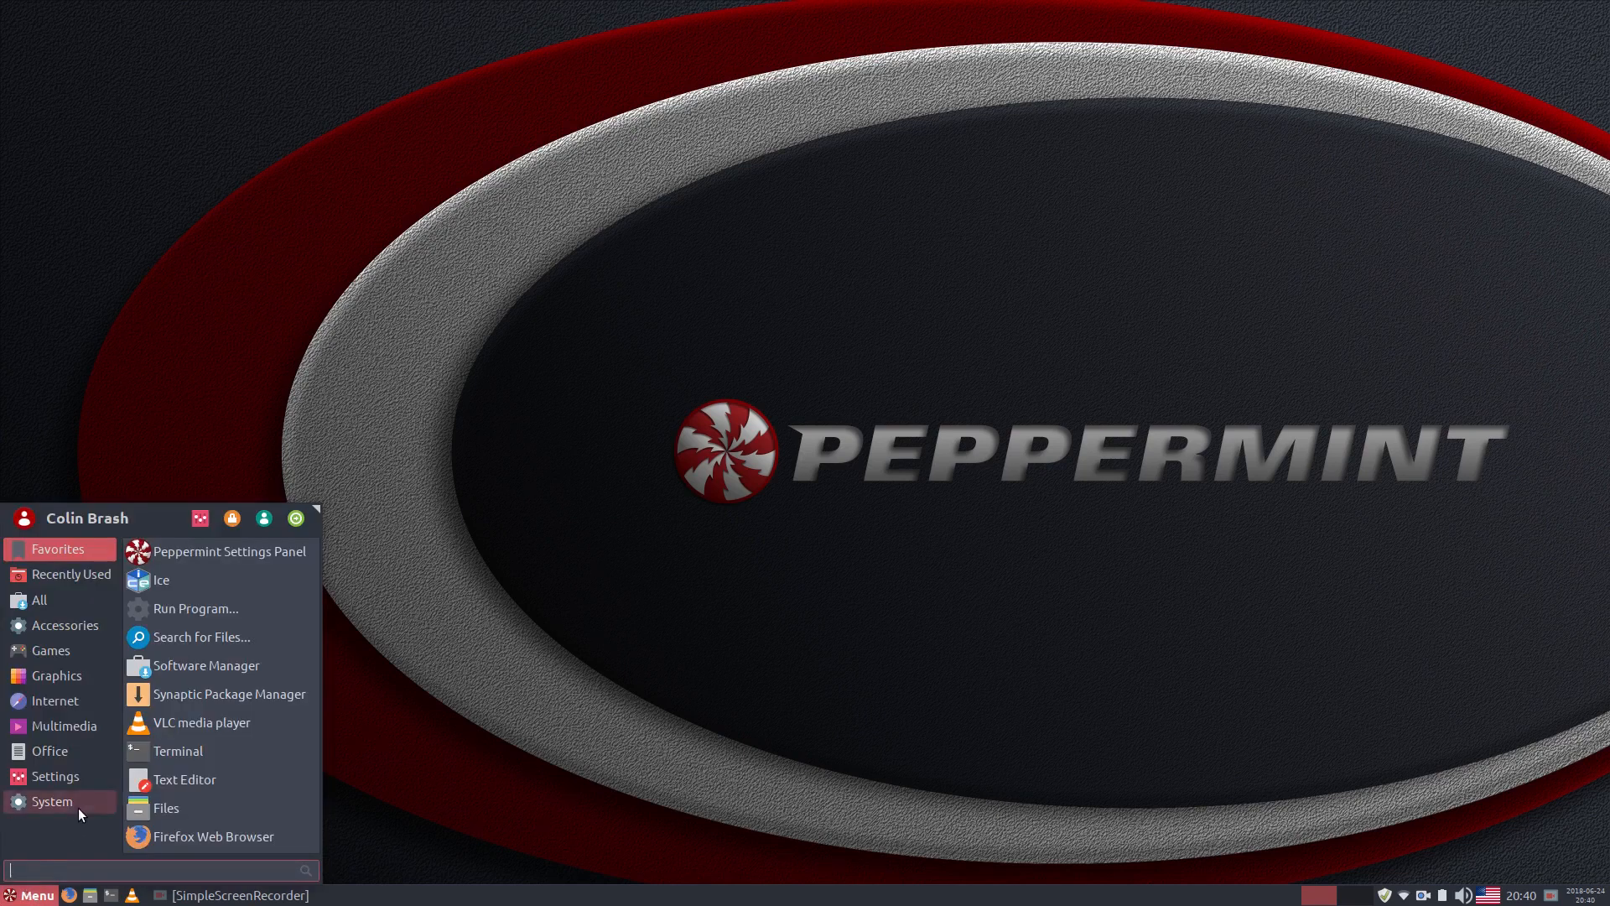
mouse_move(60, 791)
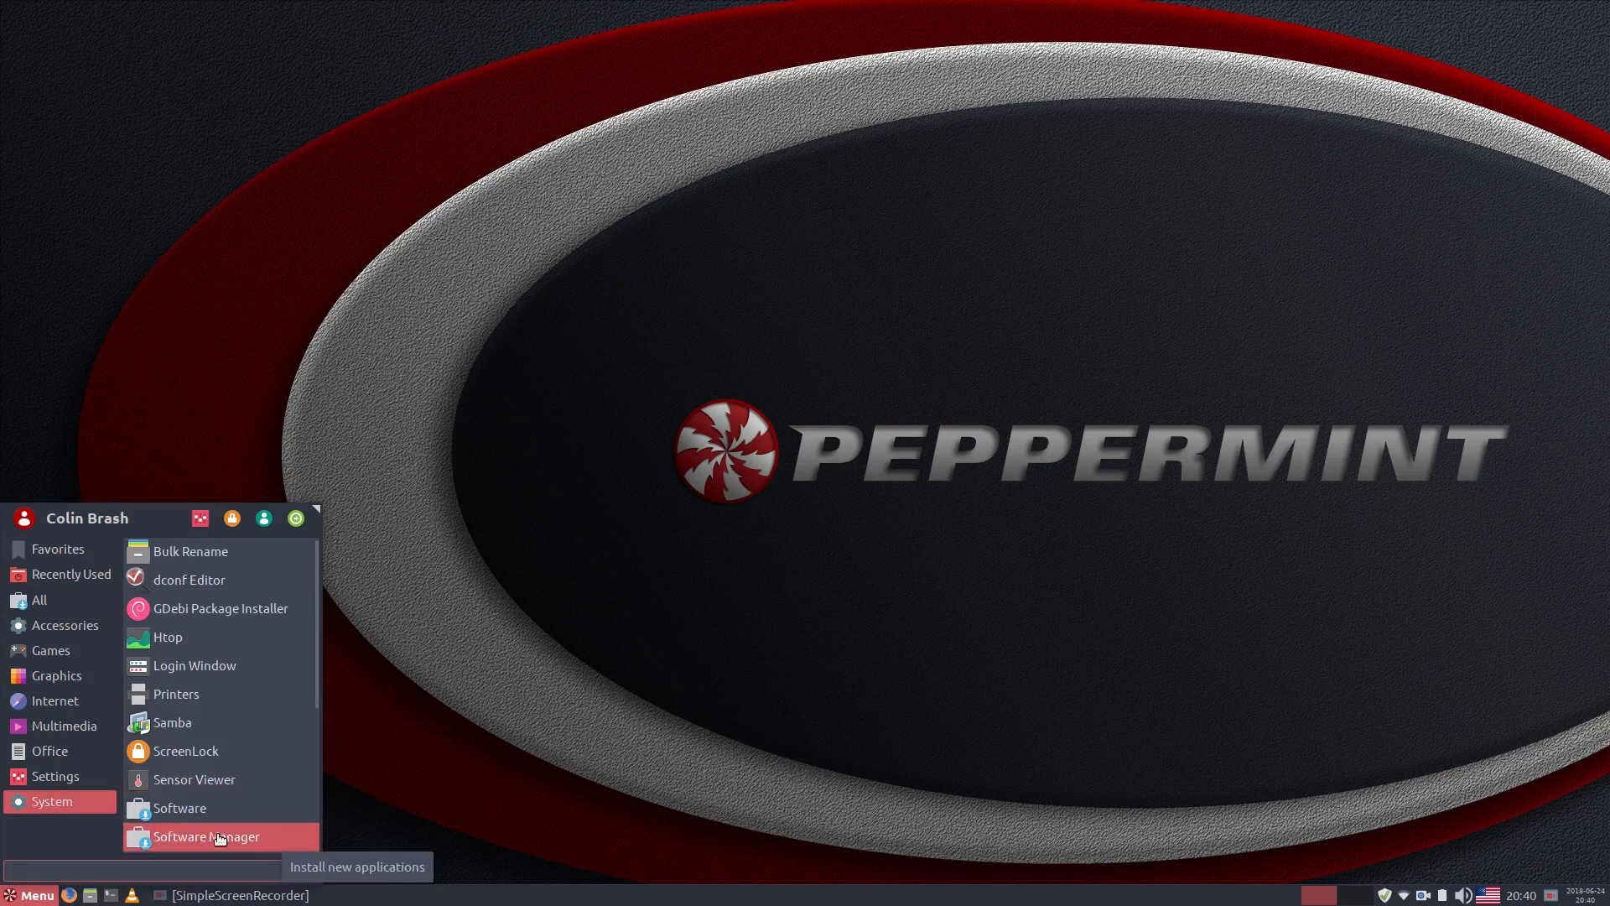
click(209, 806)
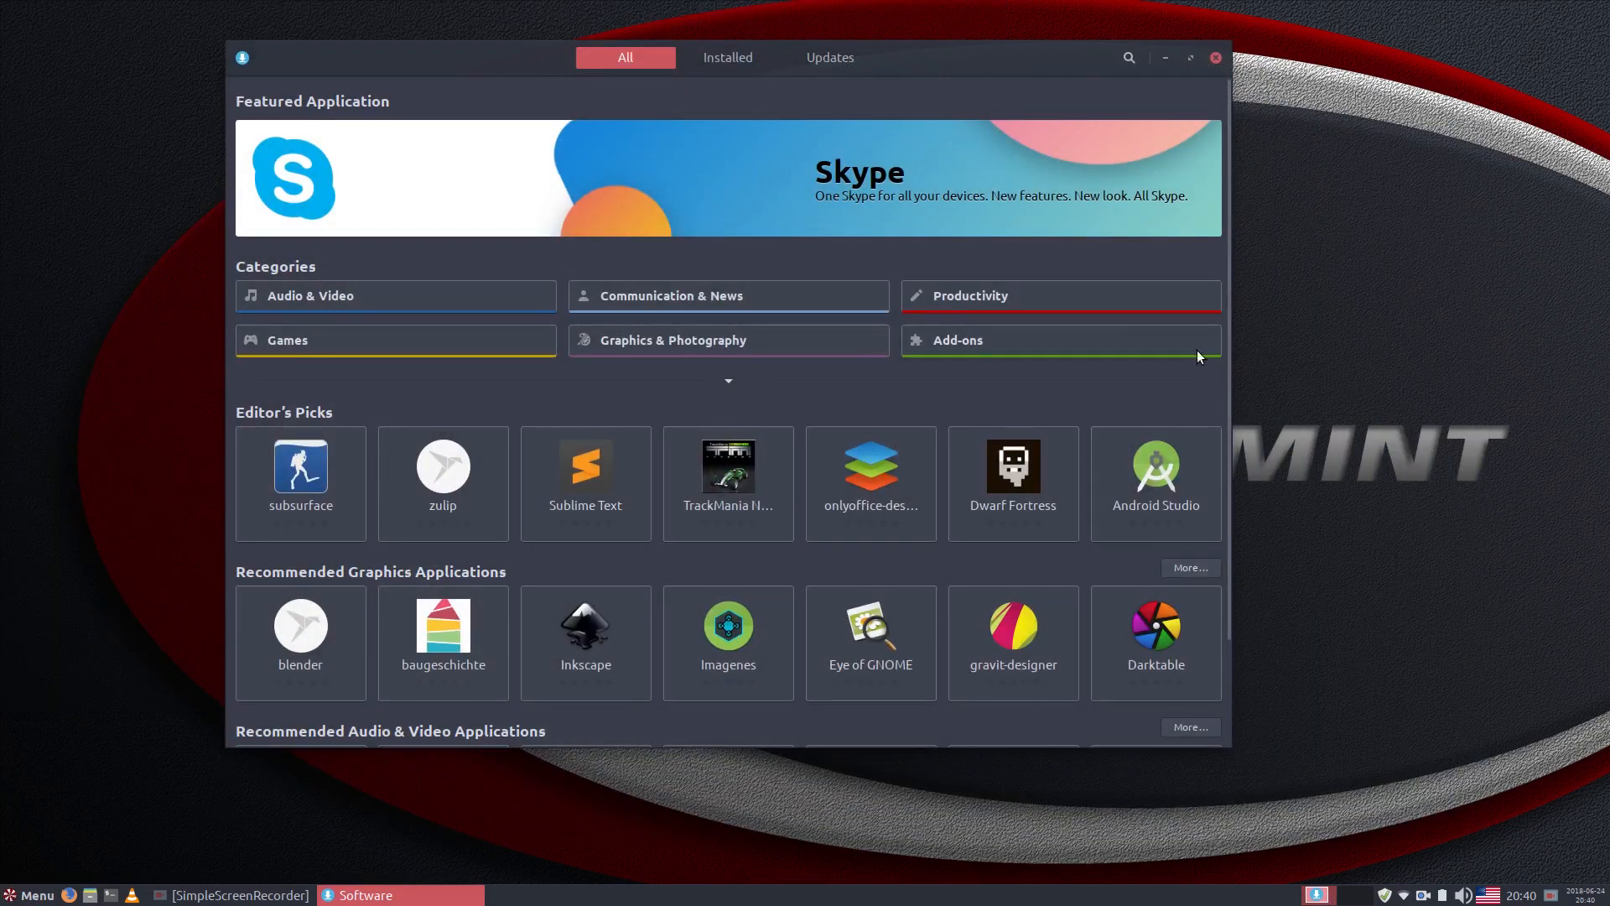
Search the store for libreoffice and review the libreoffice snap's details page
click(1124, 58)
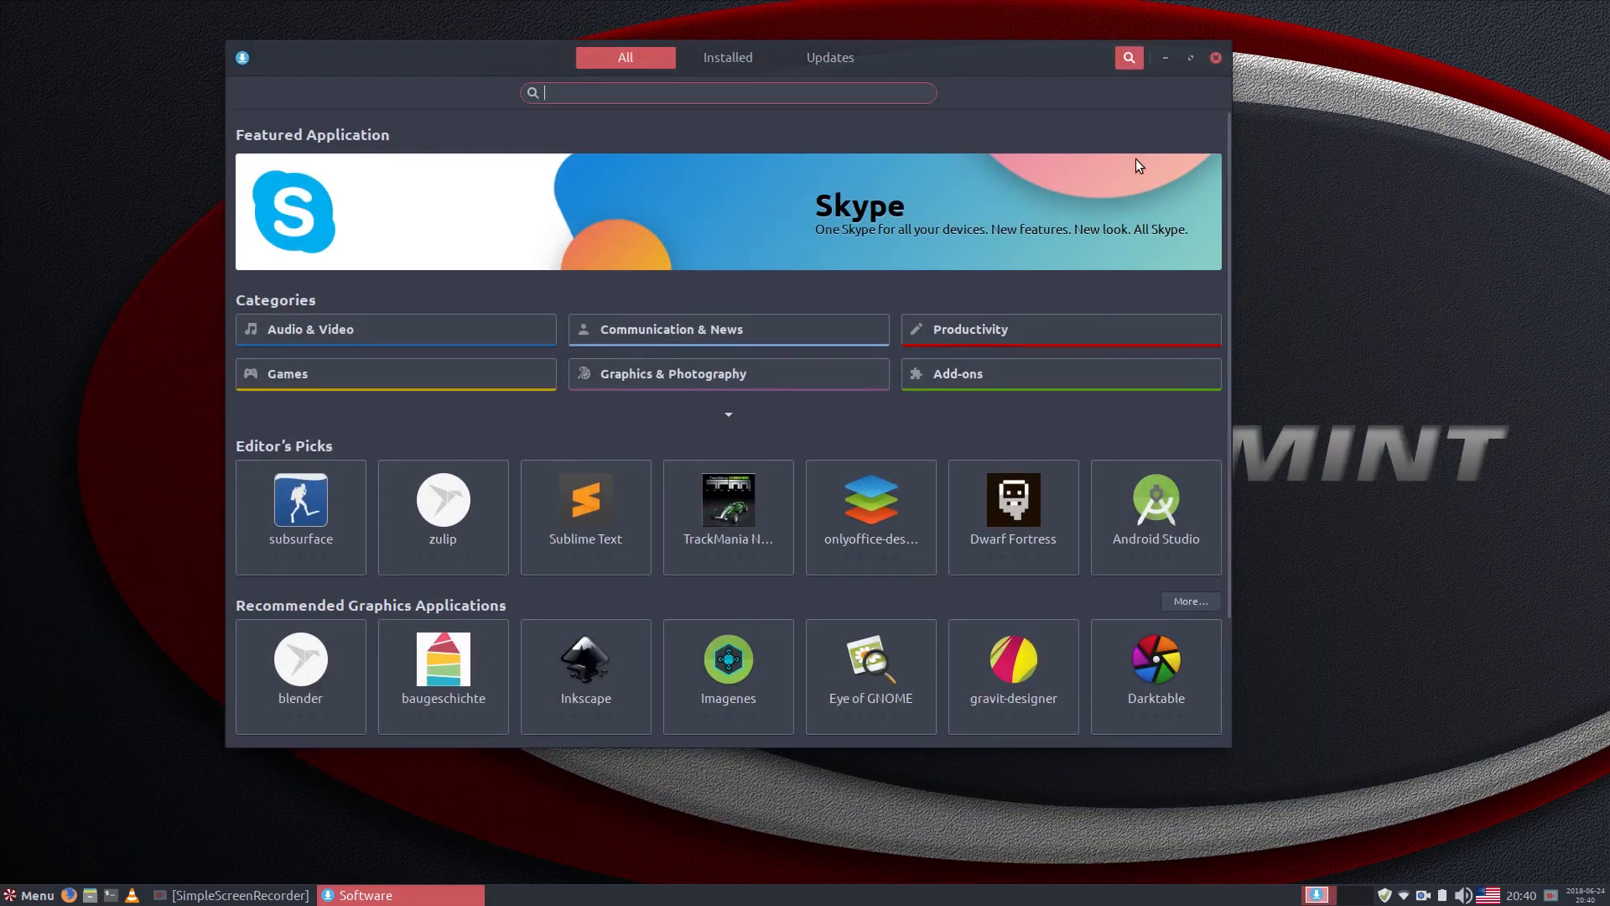
text(libr)
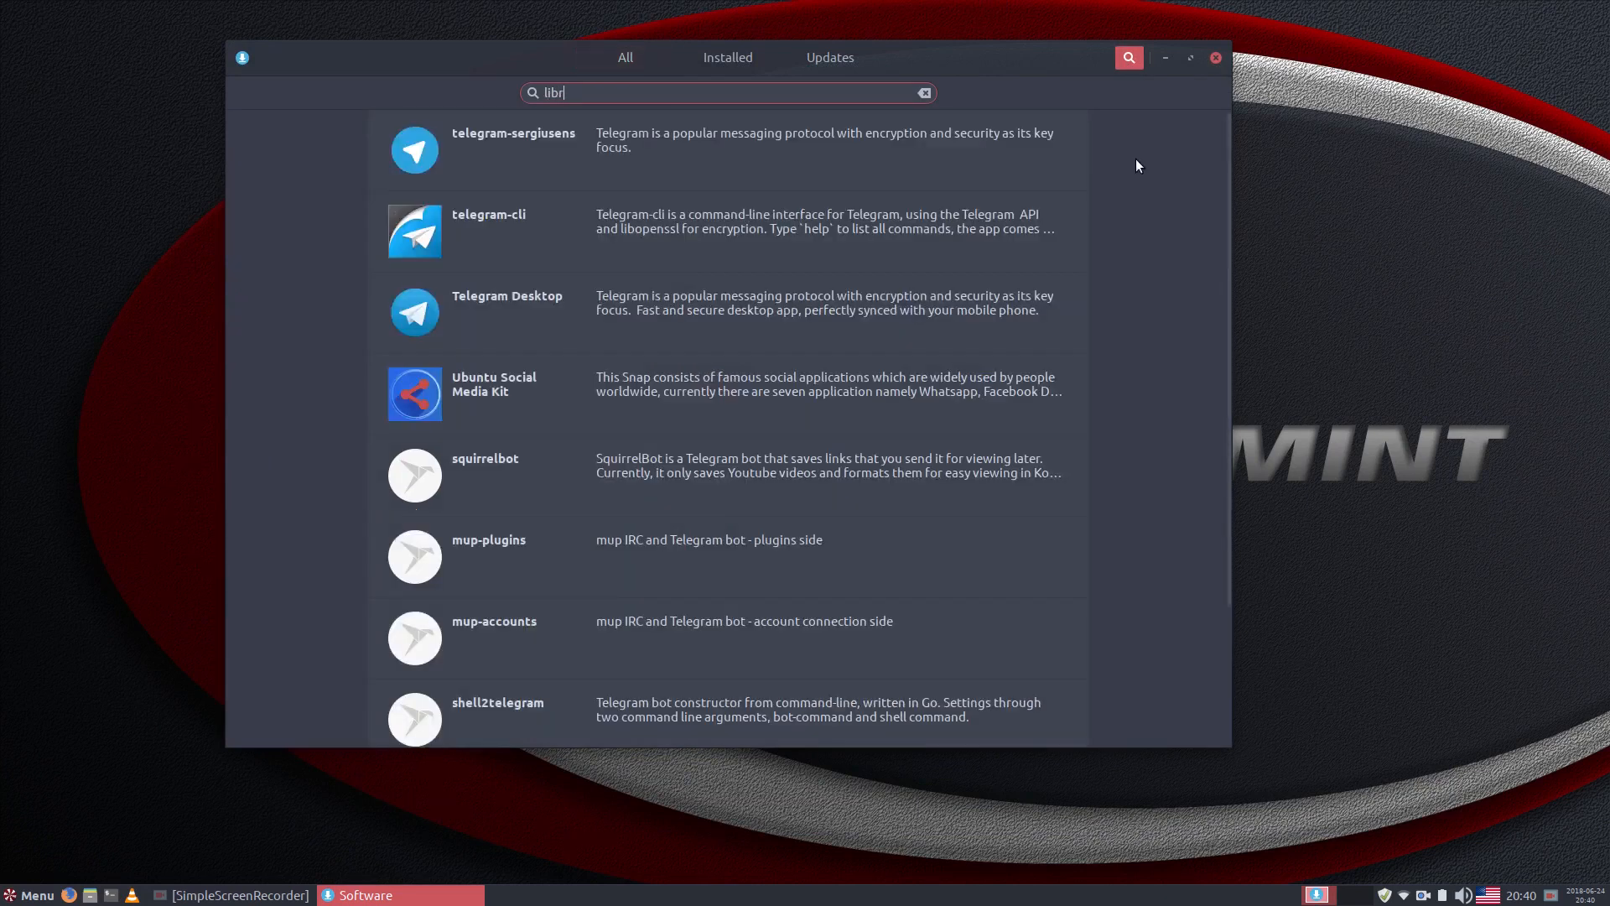
text(eoffice)
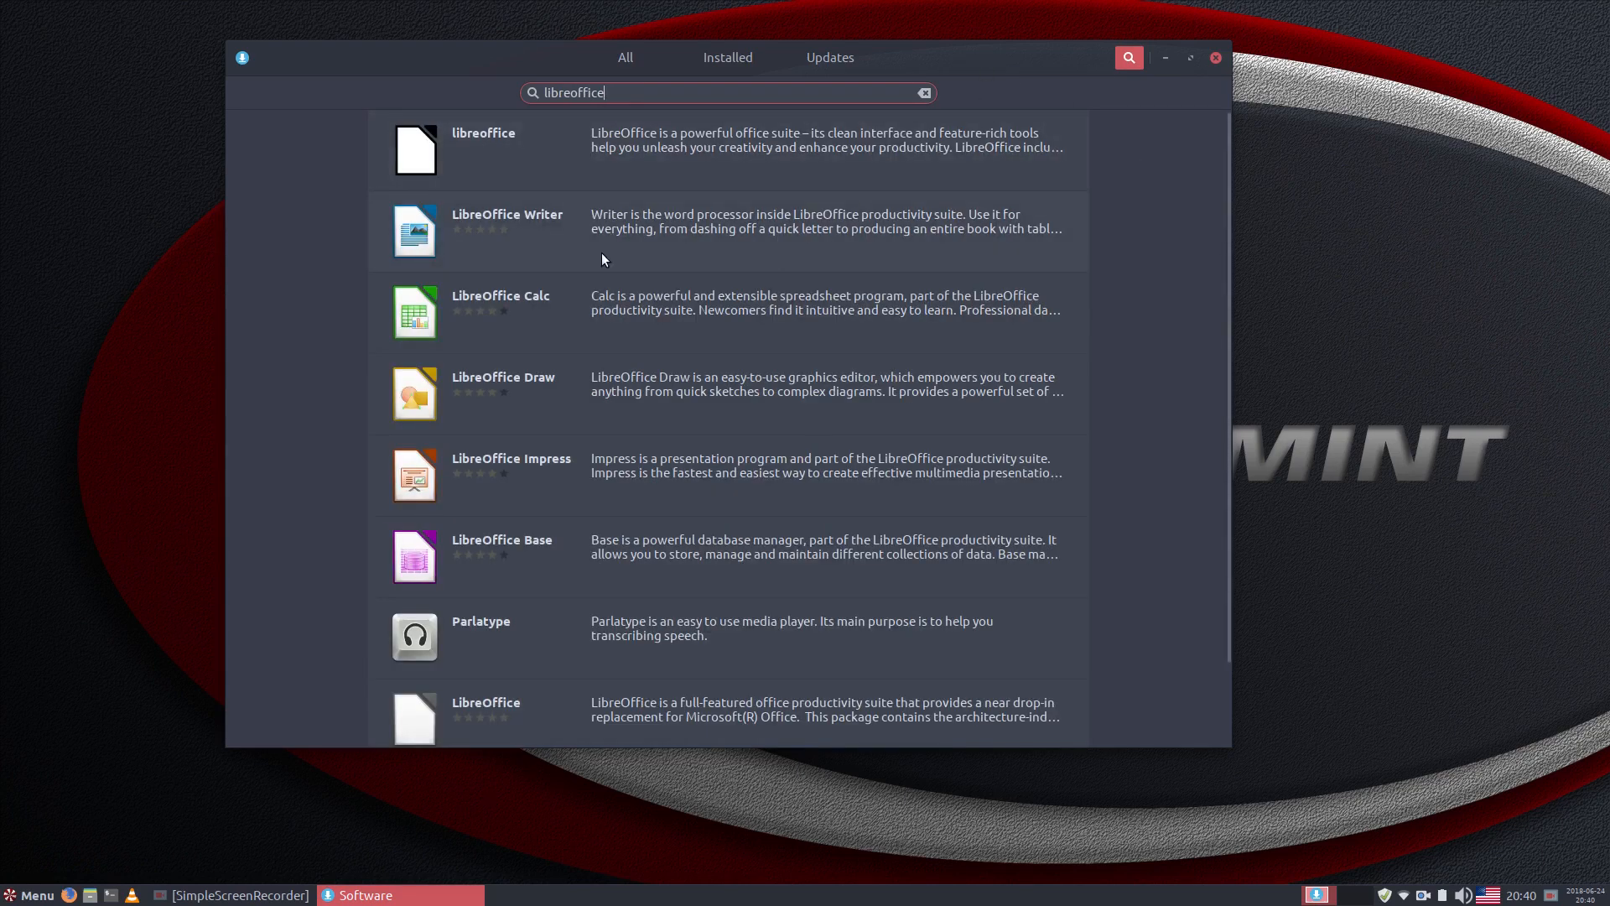
scroll(603, 254, down, 1)
scroll(734, 239, up, 1)
click(636, 160)
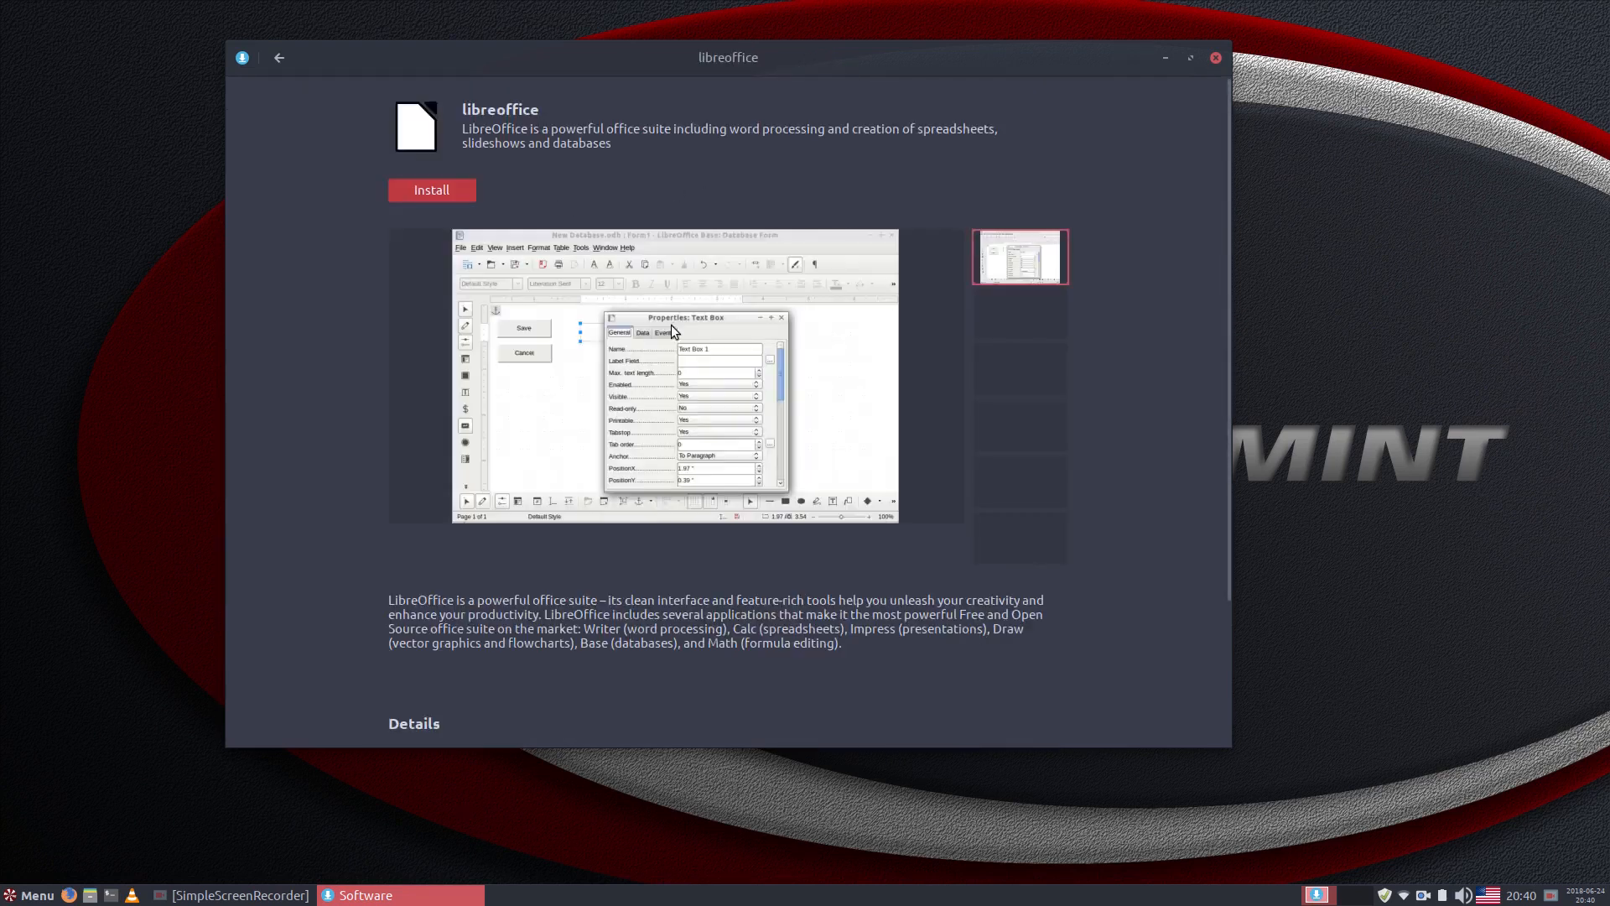
scroll(596, 345, down, 3)
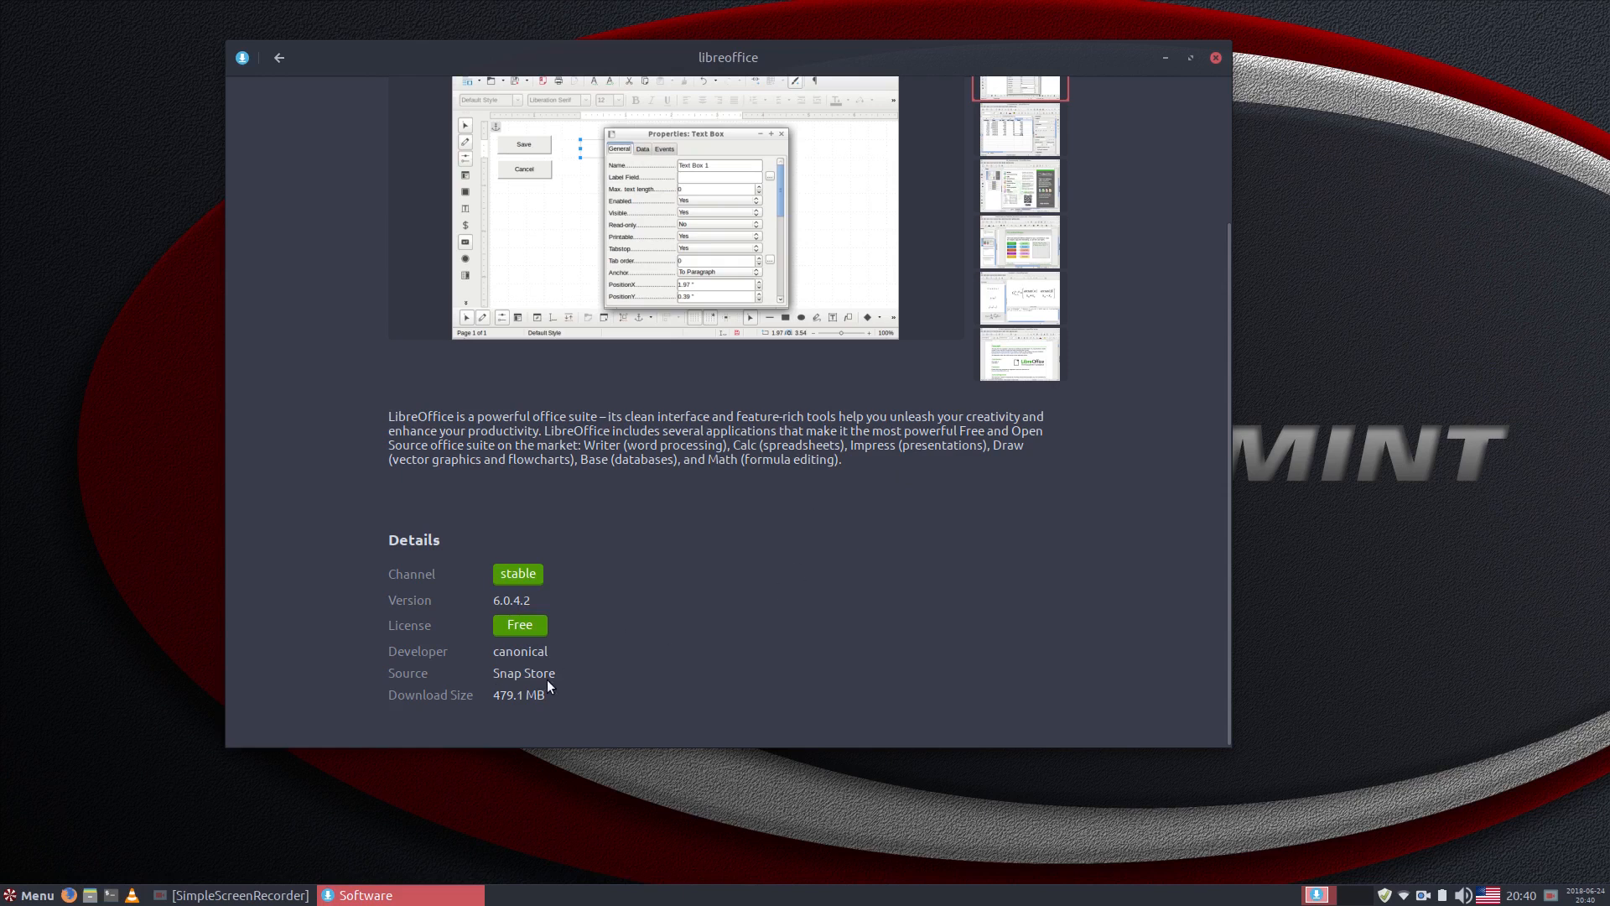
scroll(681, 622, up, 4)
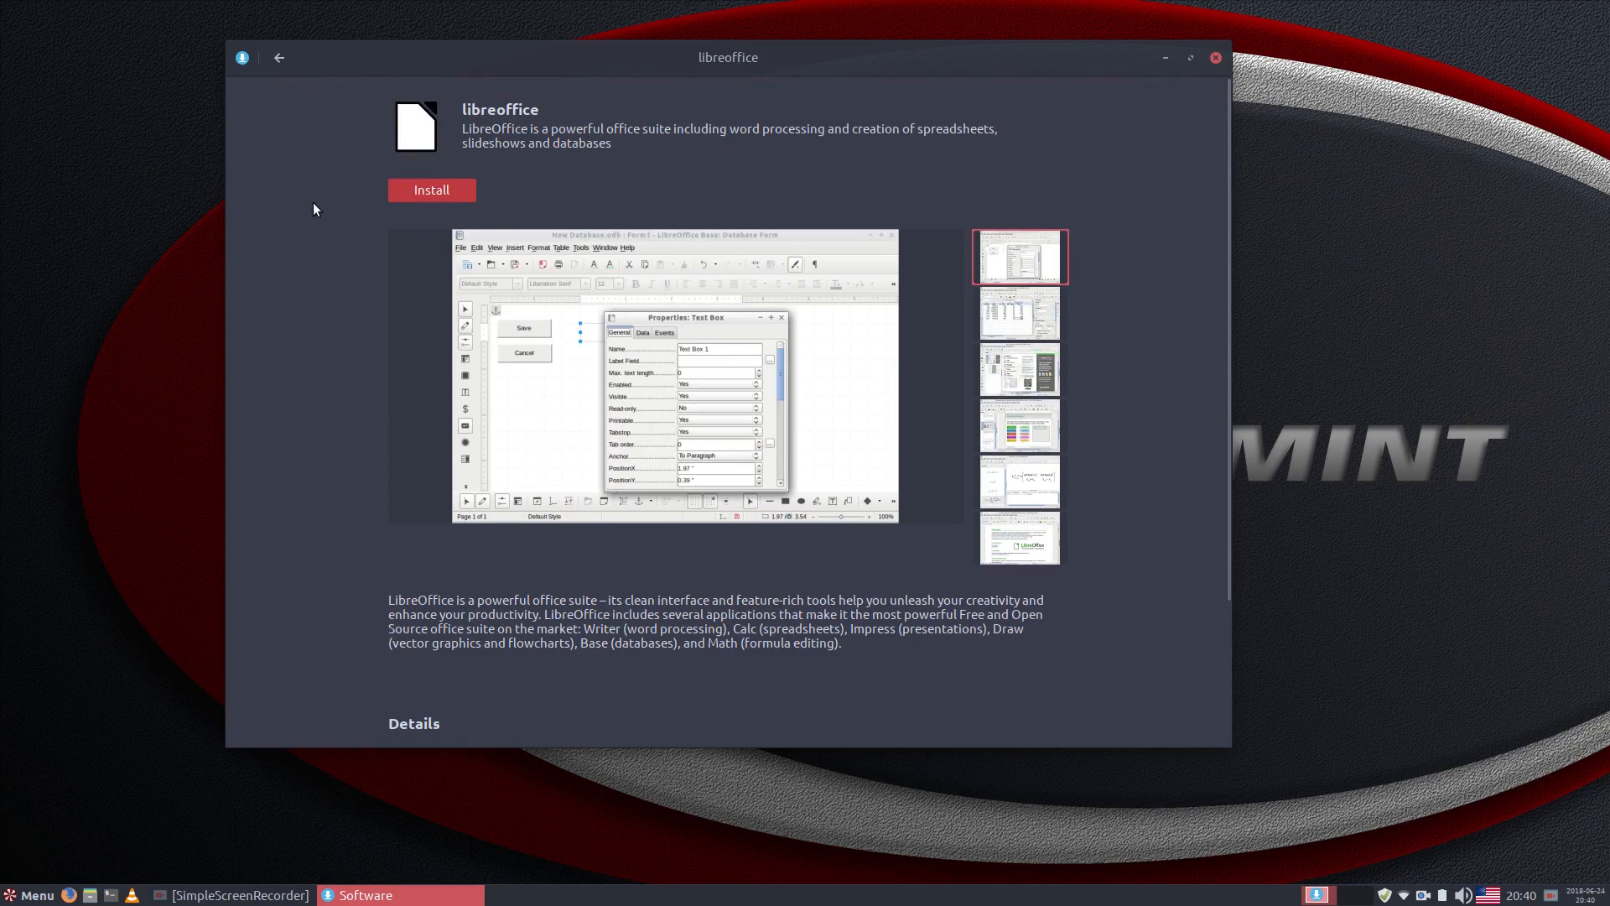
Start the libreoffice install, authorise with the account password, then dismiss the failure notice
click(436, 186)
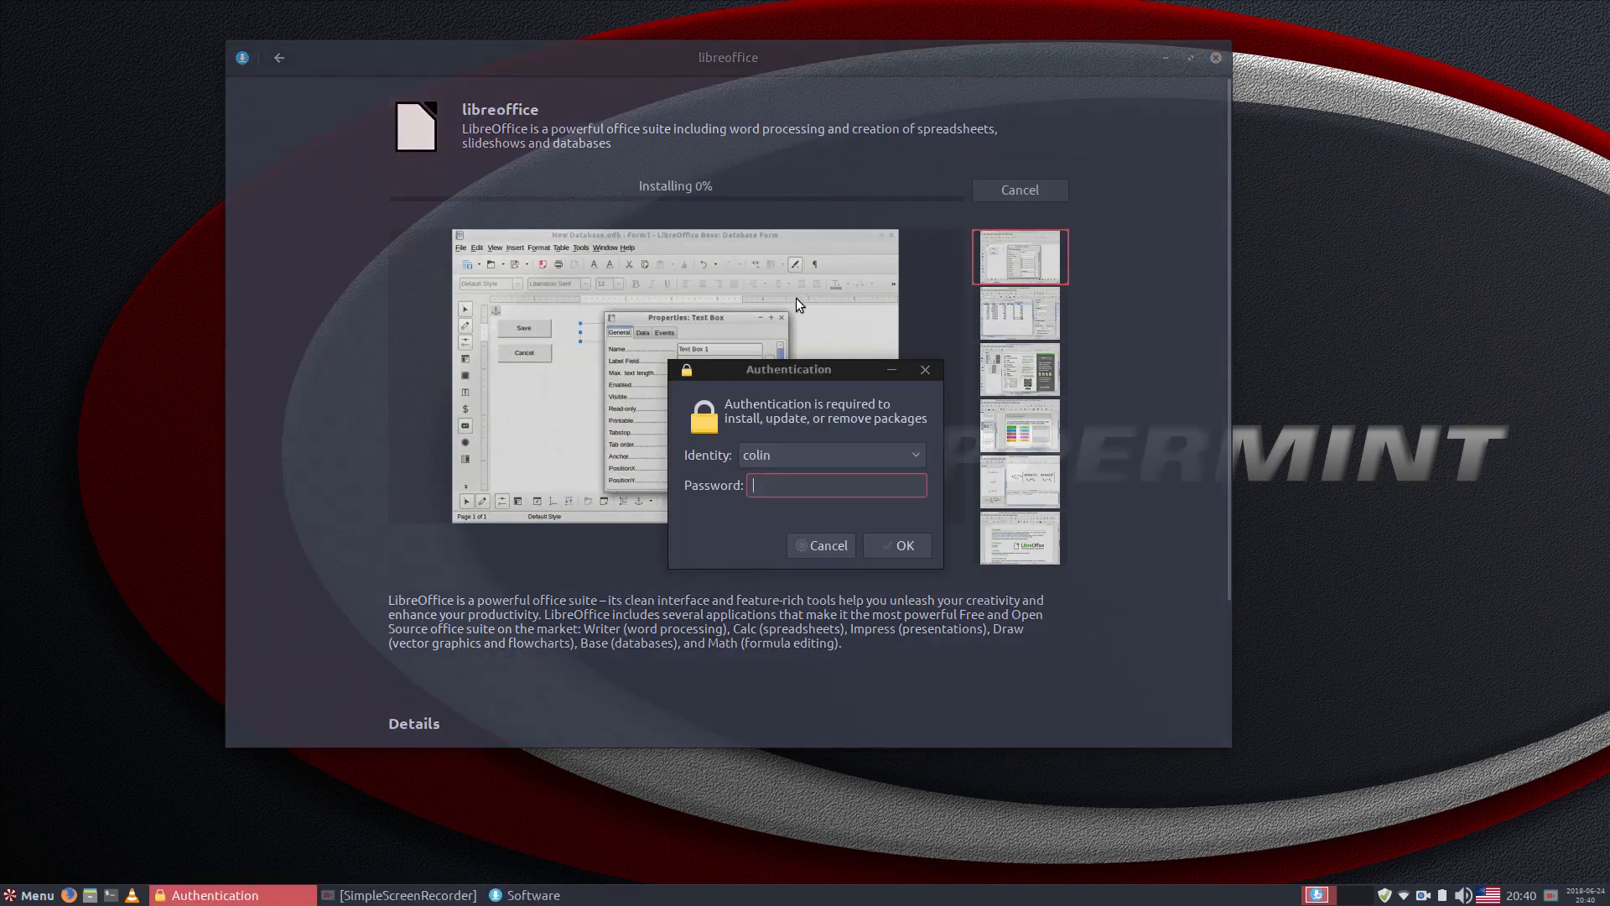
text(****)
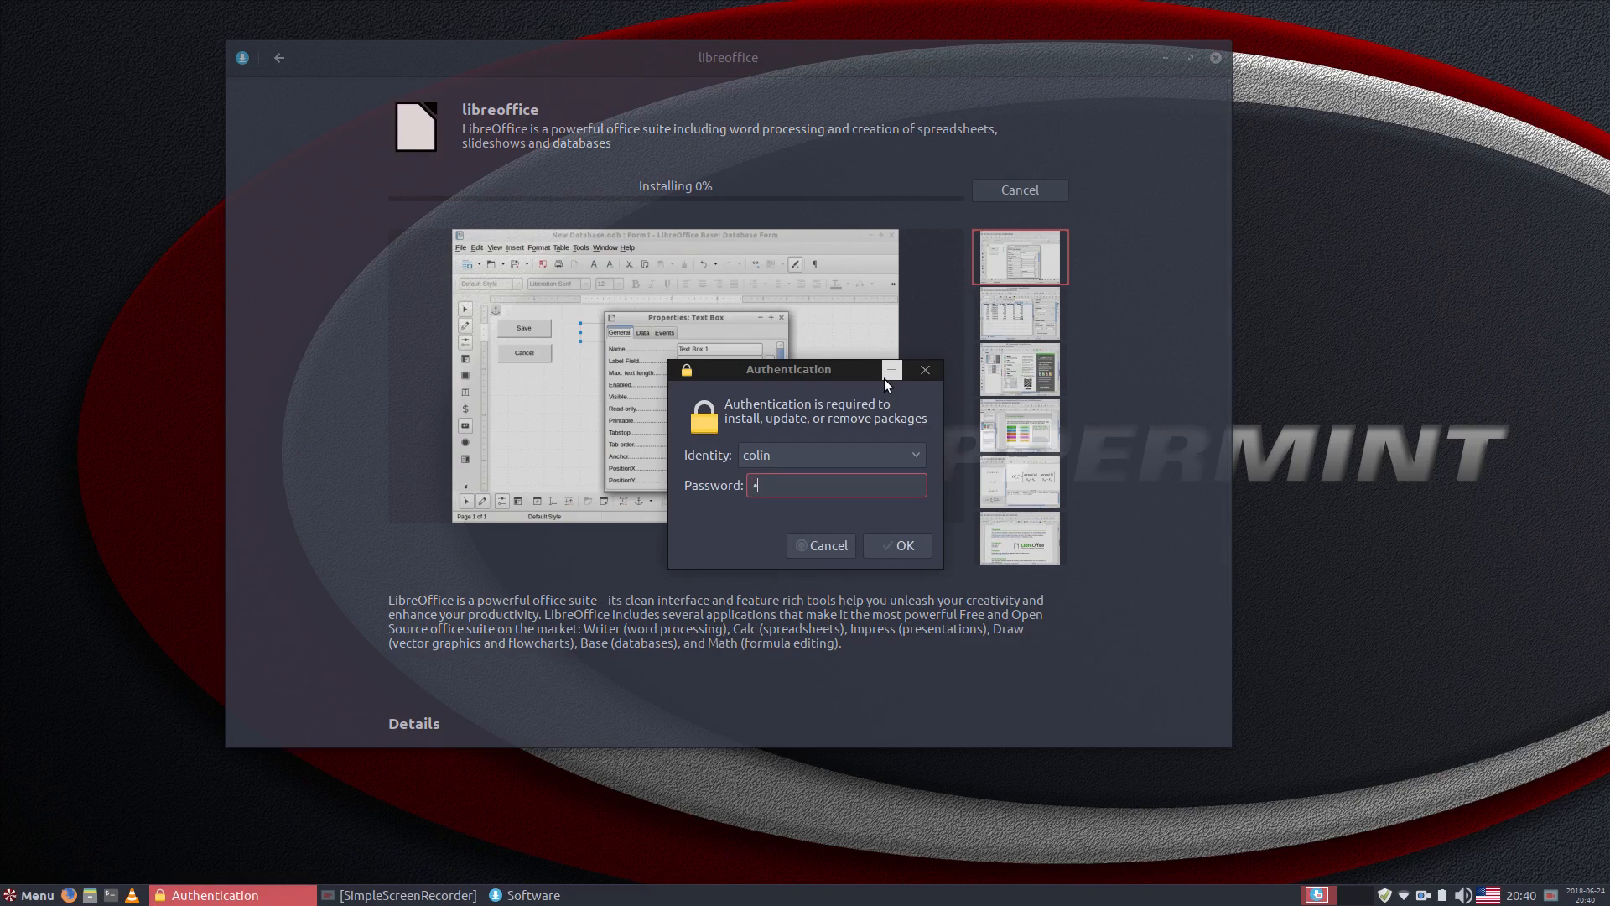
text(*)
key(Return)
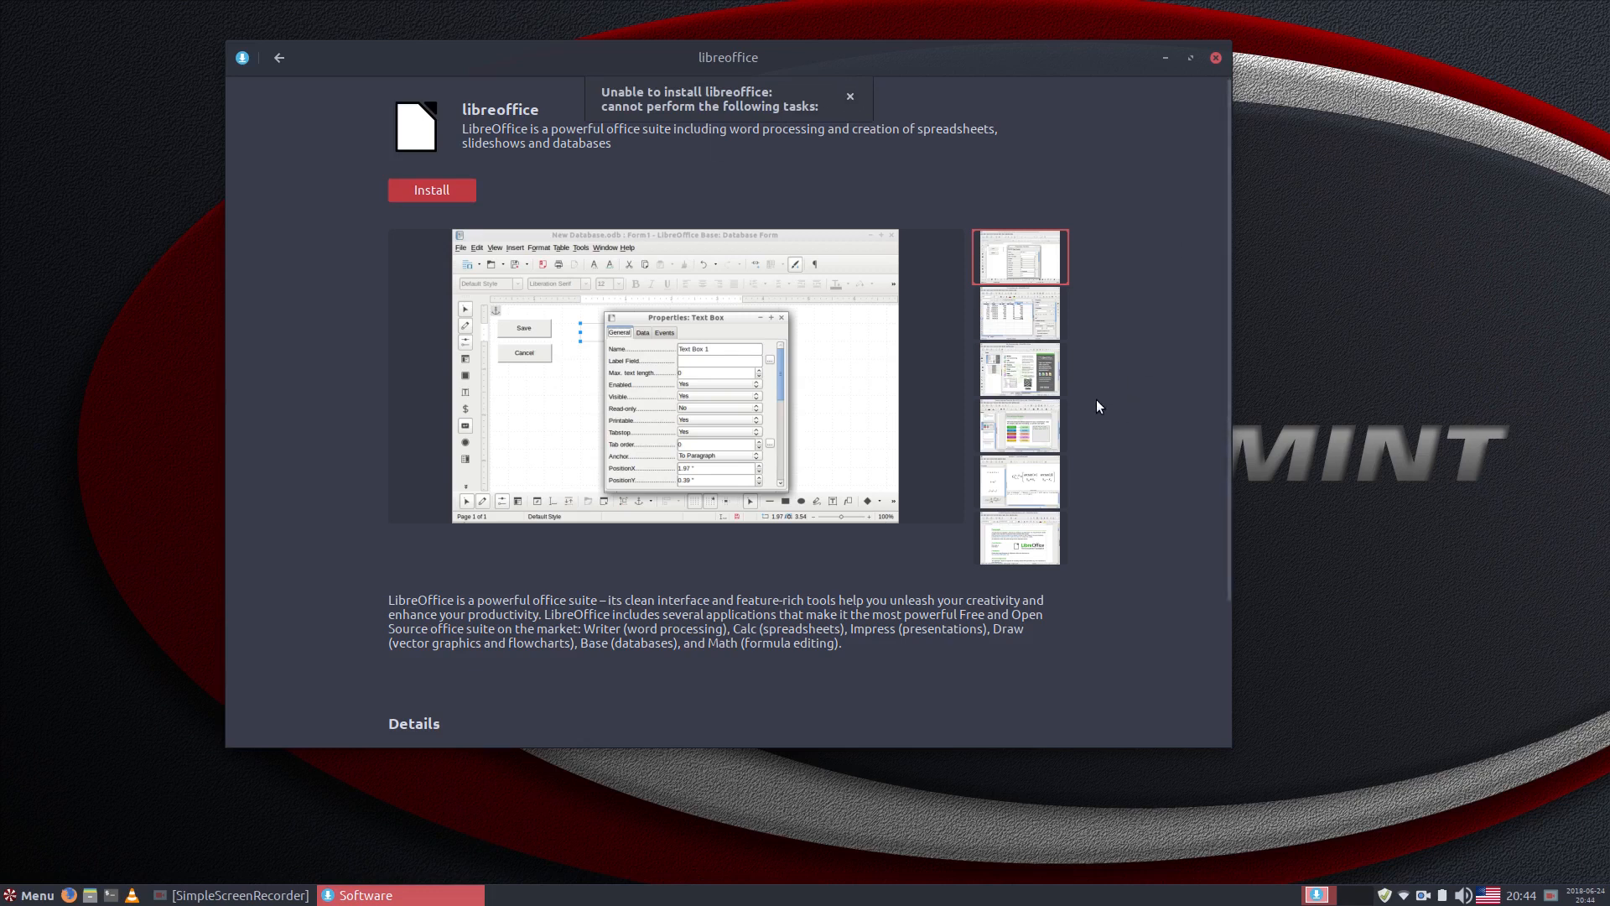
click(850, 95)
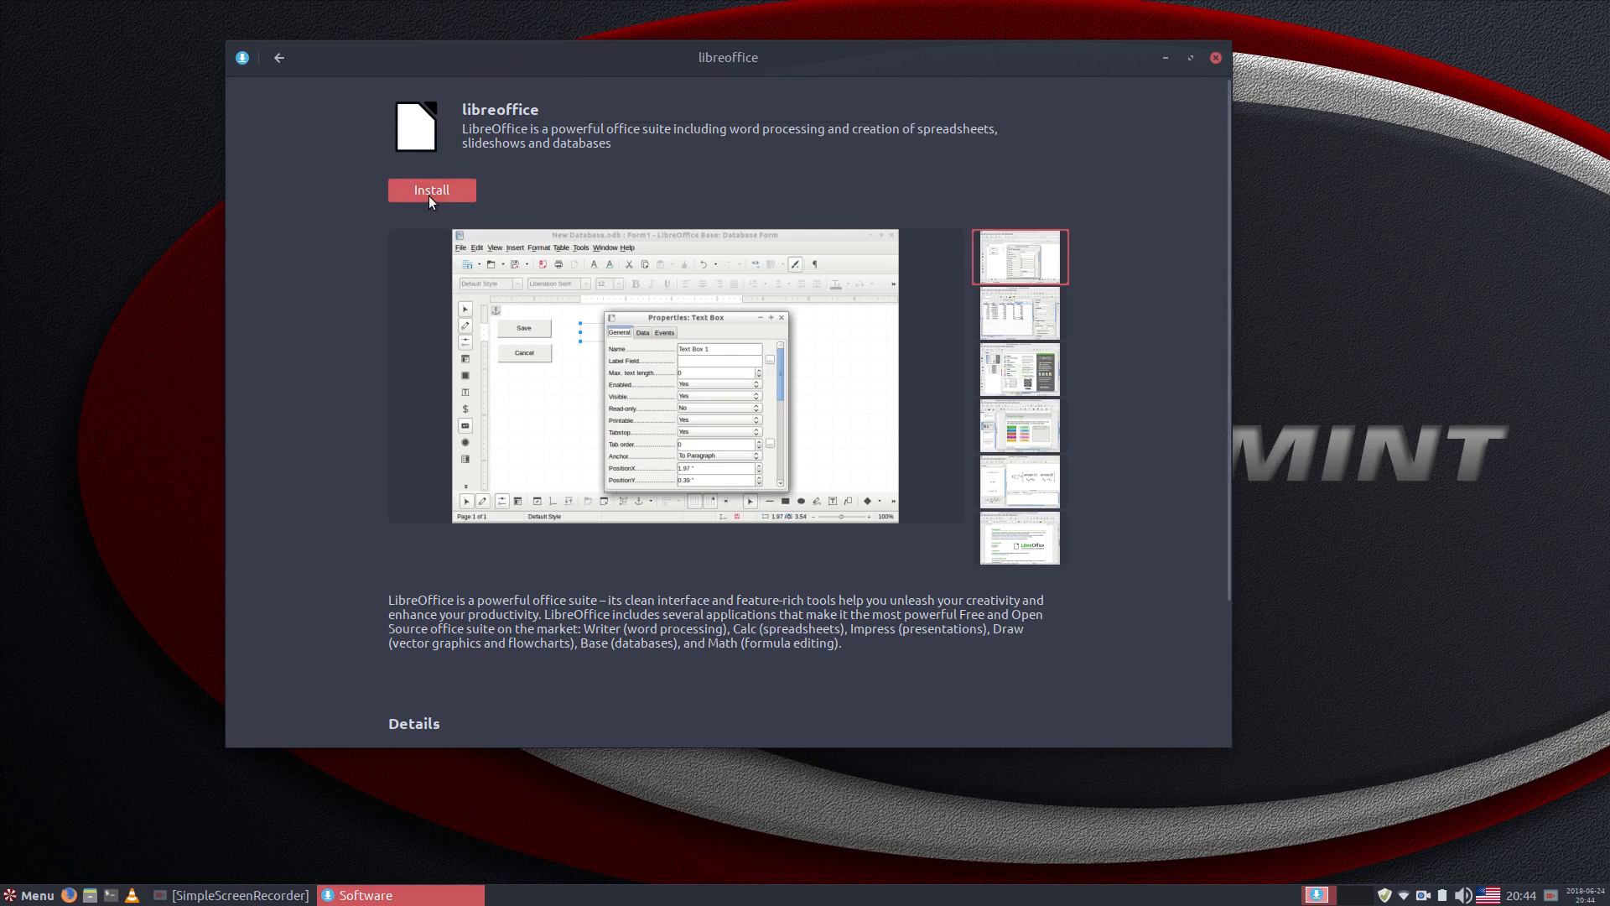
scroll(918, 366, down, 3)
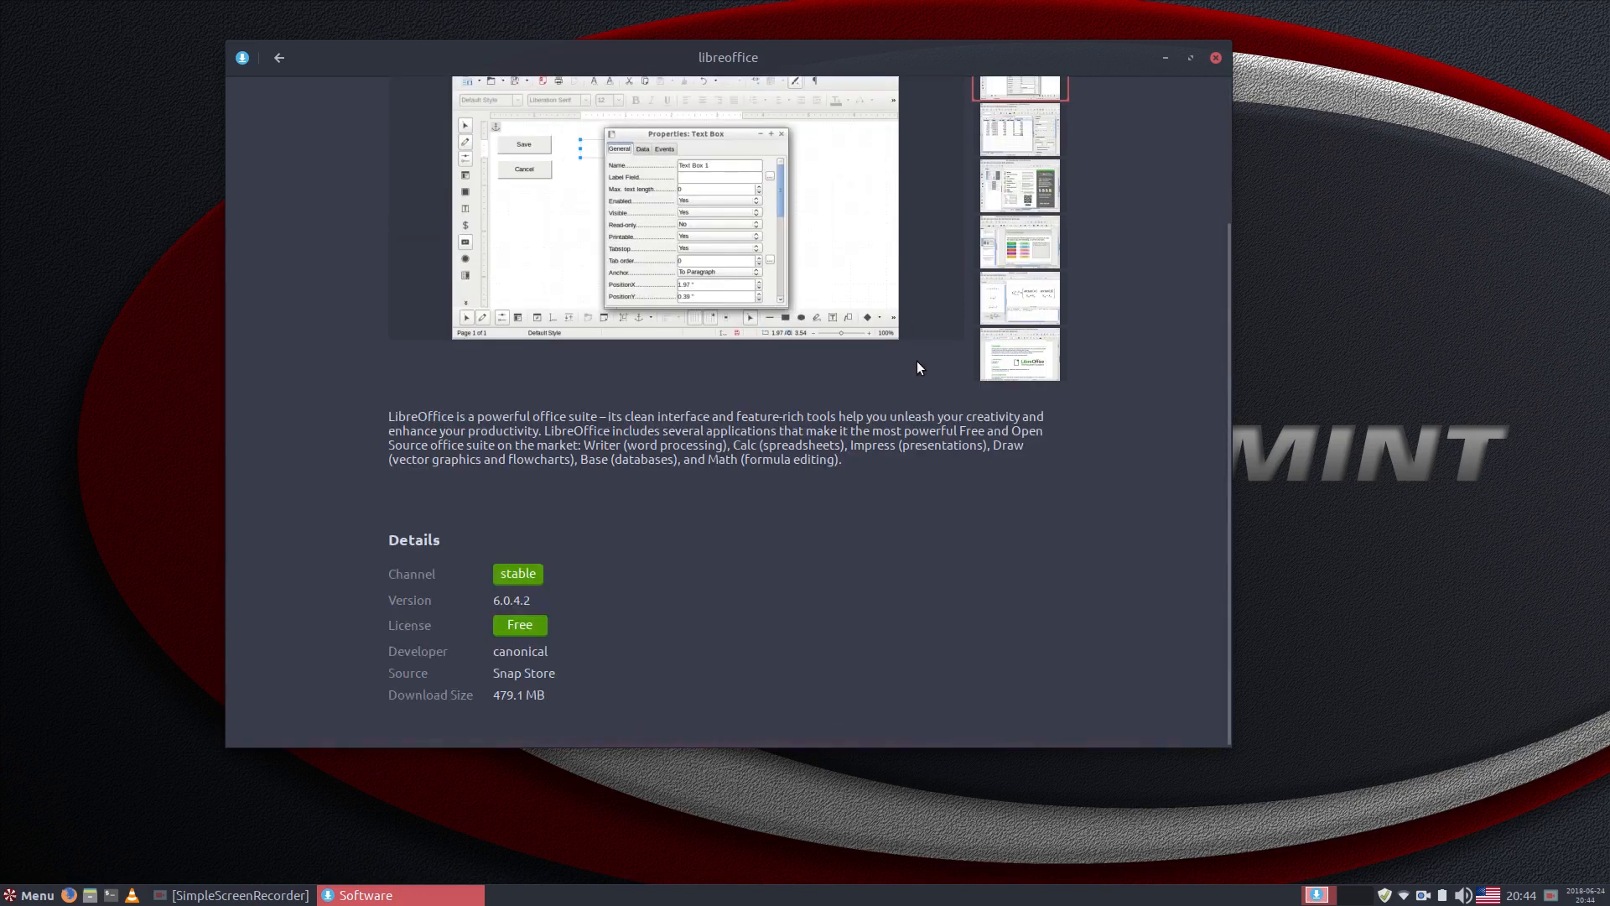
scroll(918, 368, up, 3)
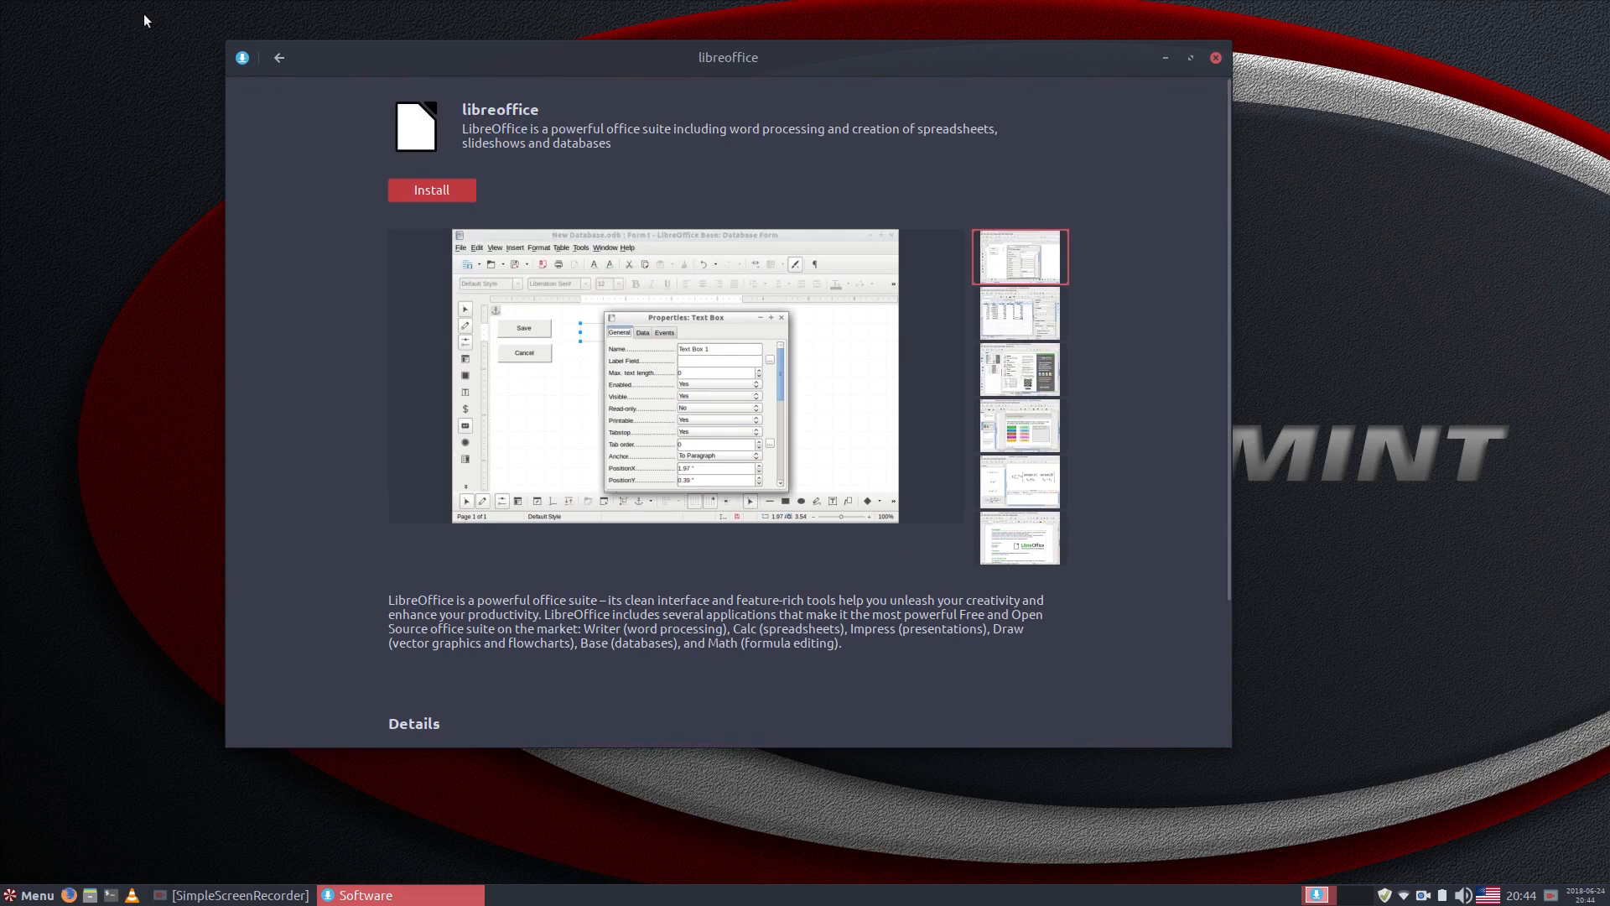
Reopen the libreoffice package from the search results, start installing it, then open a terminal
click(280, 57)
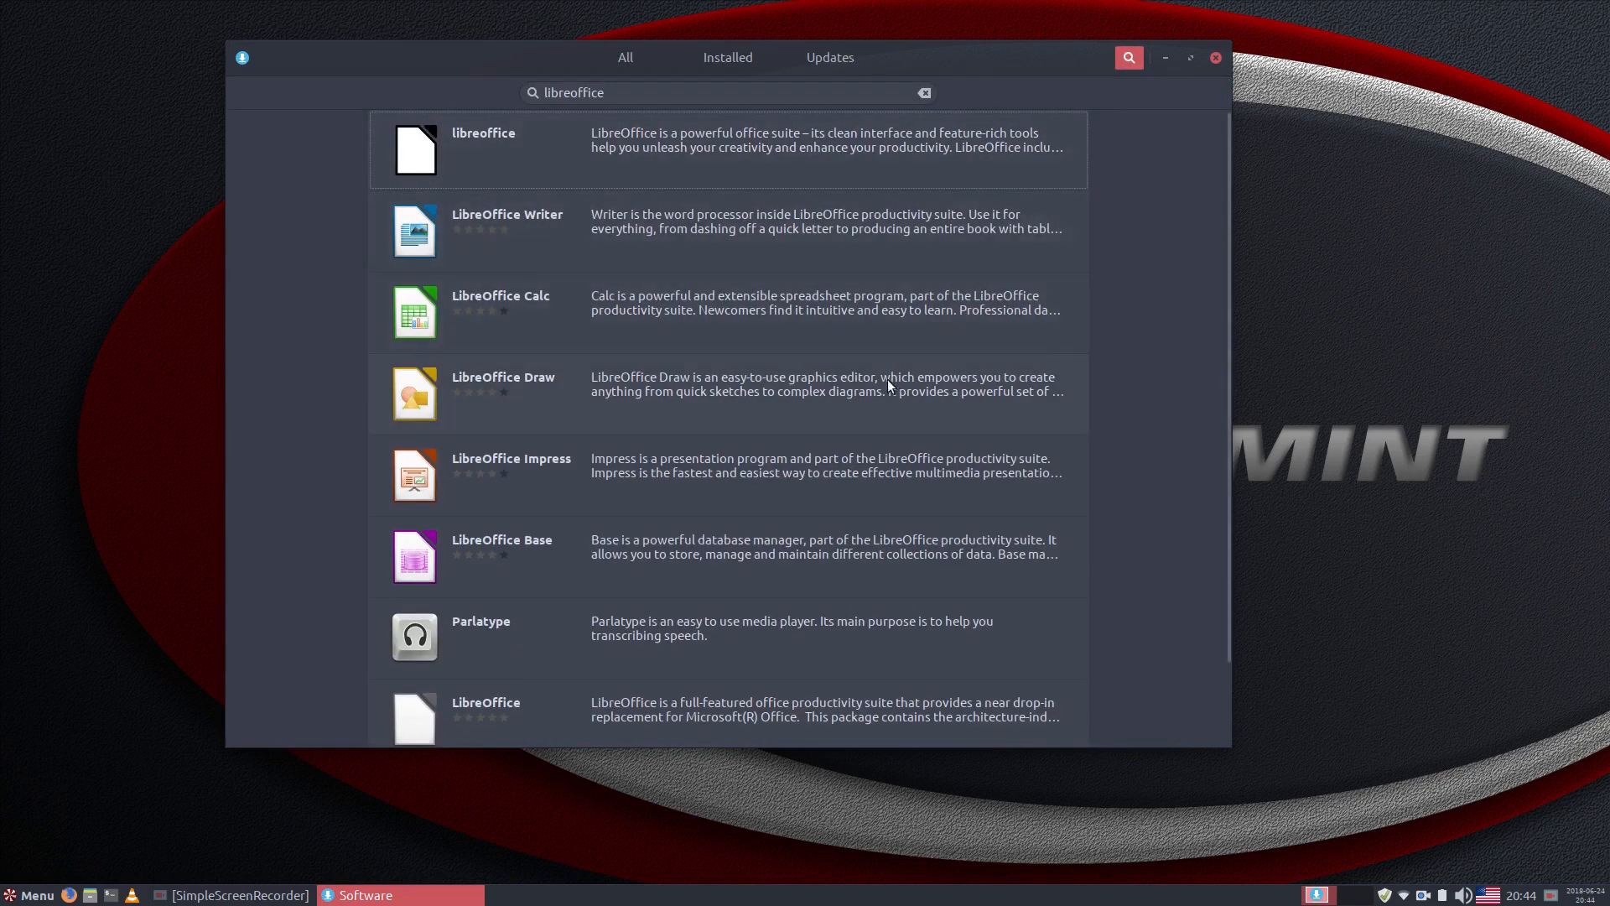
scroll(694, 392, down, 1)
scroll(695, 393, up, 1)
click(658, 171)
click(411, 195)
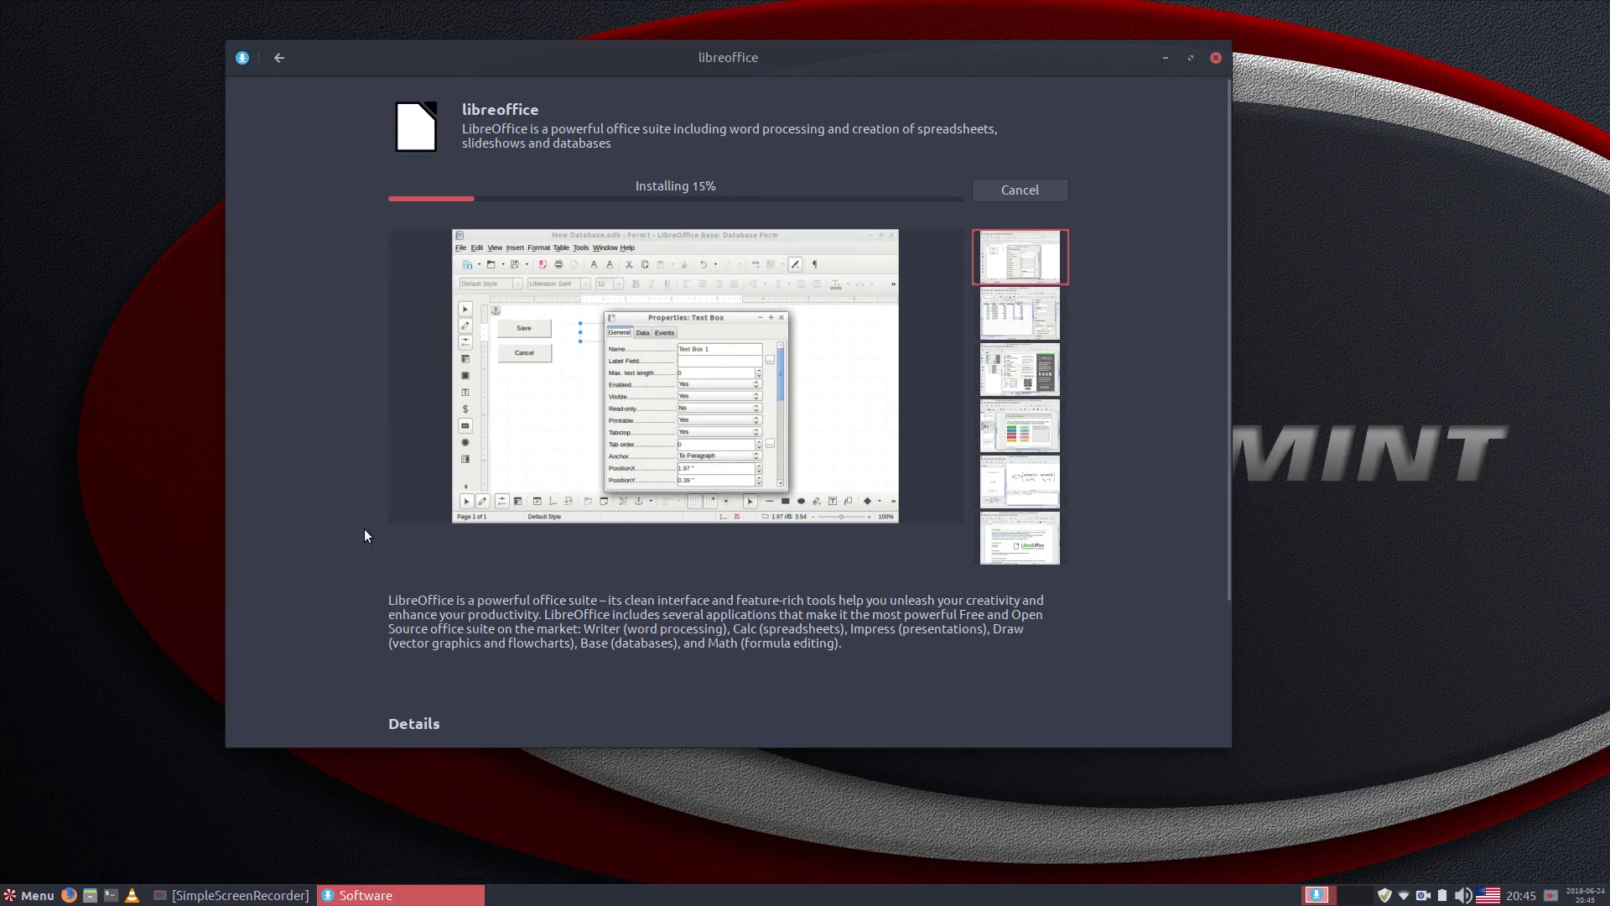
key(ctrl+alt+t)
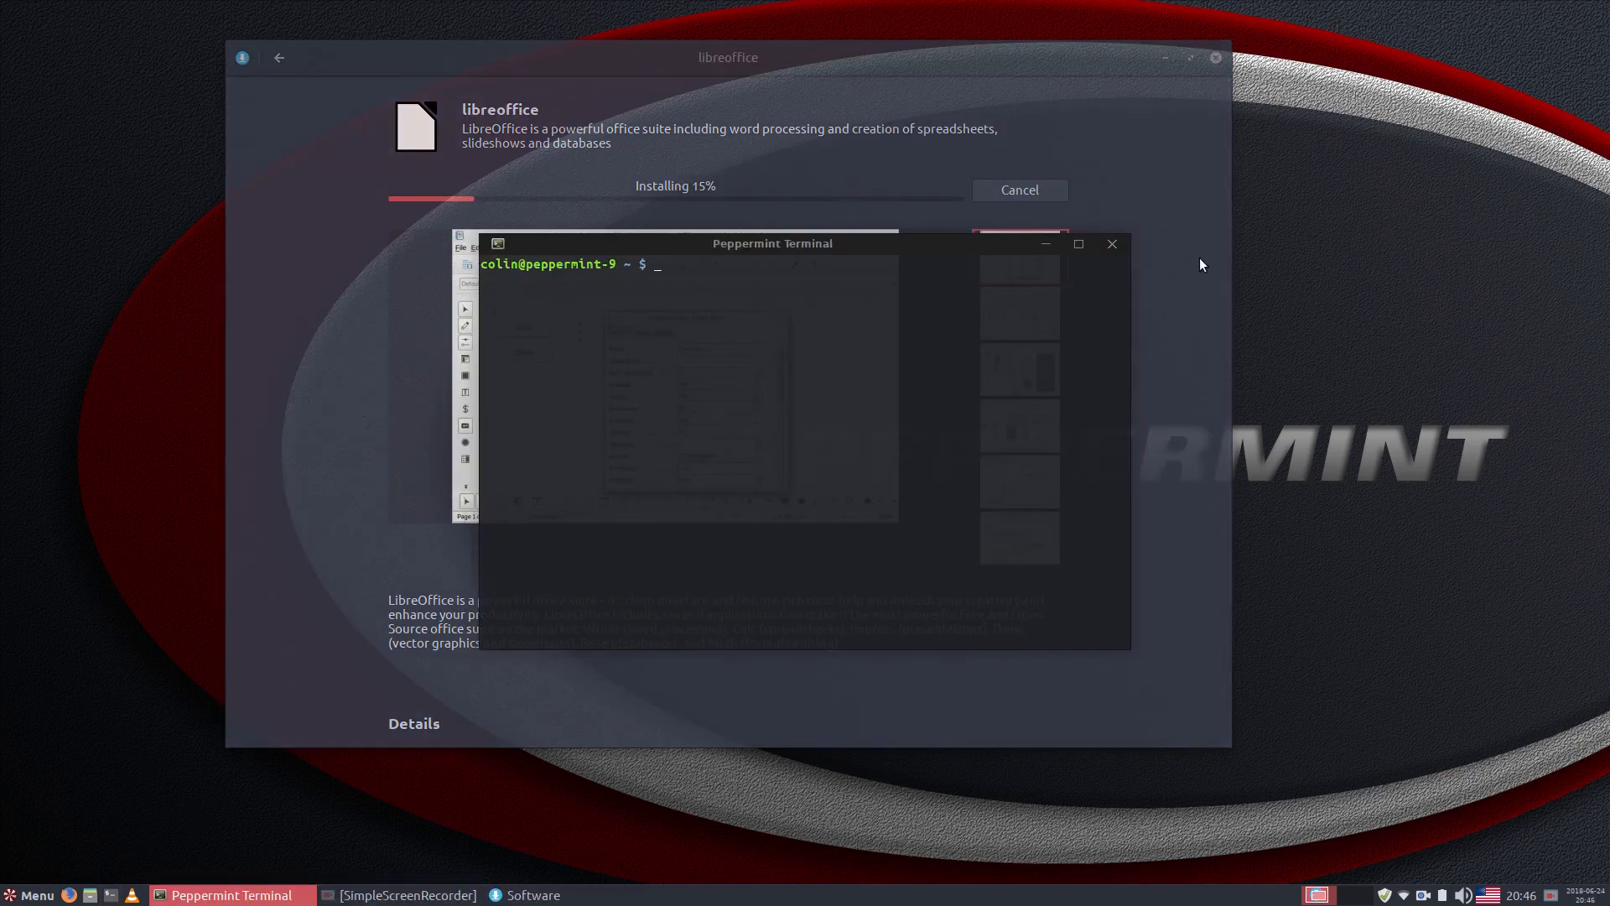
Run 'snap search gimp' (lists gimp 2.10.0 by snapcrafters), then close the terminal
text(snap search gimp)
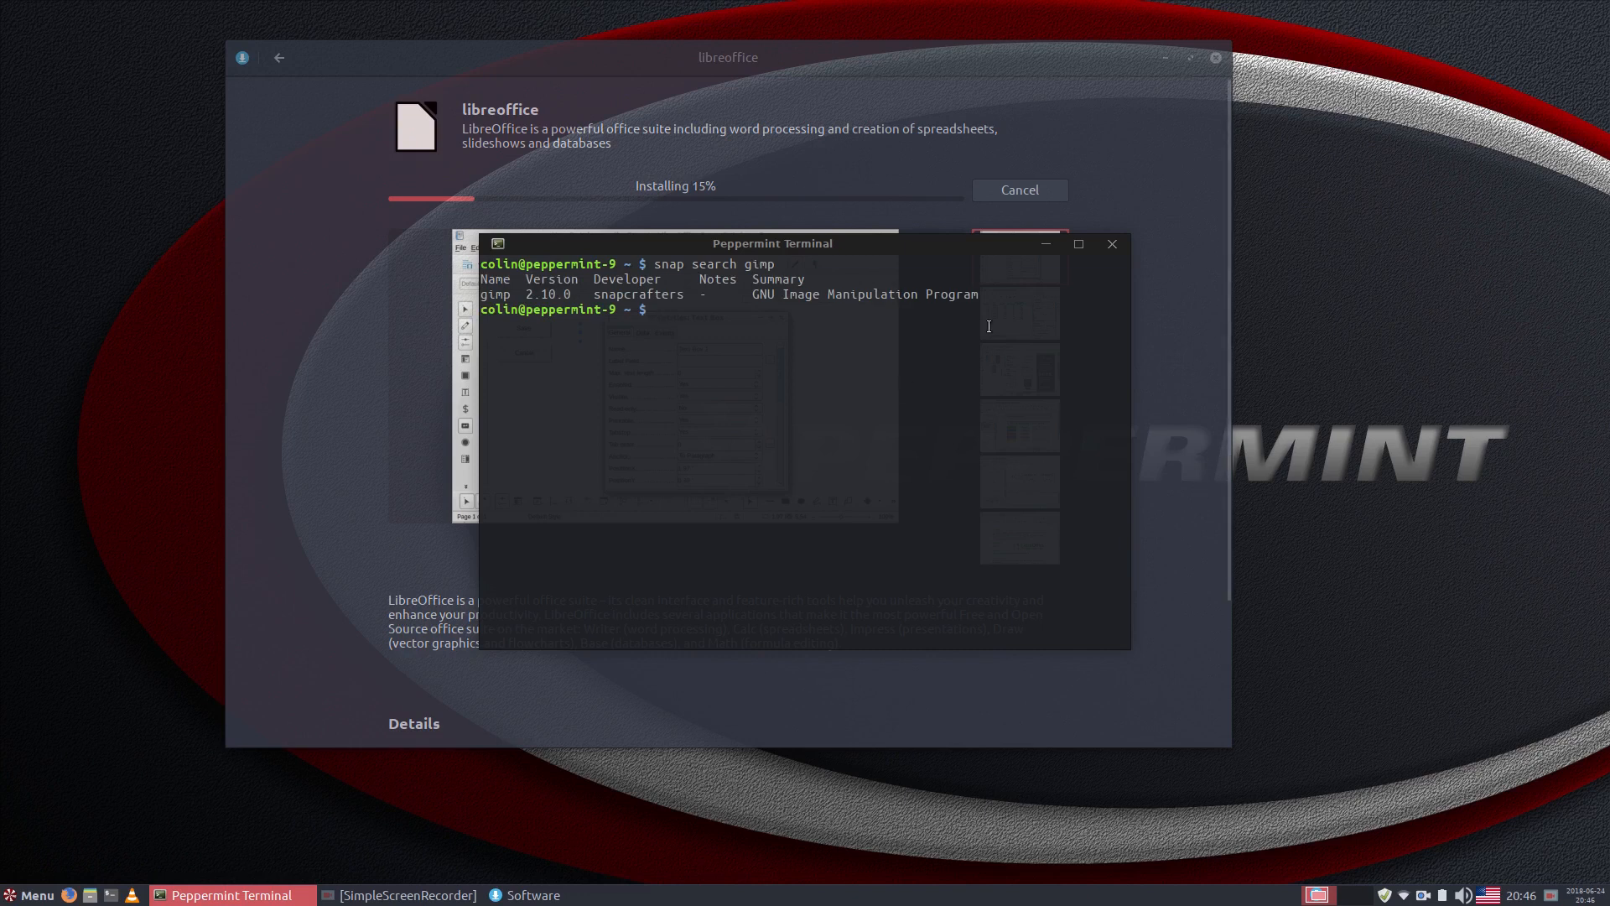
click(1115, 245)
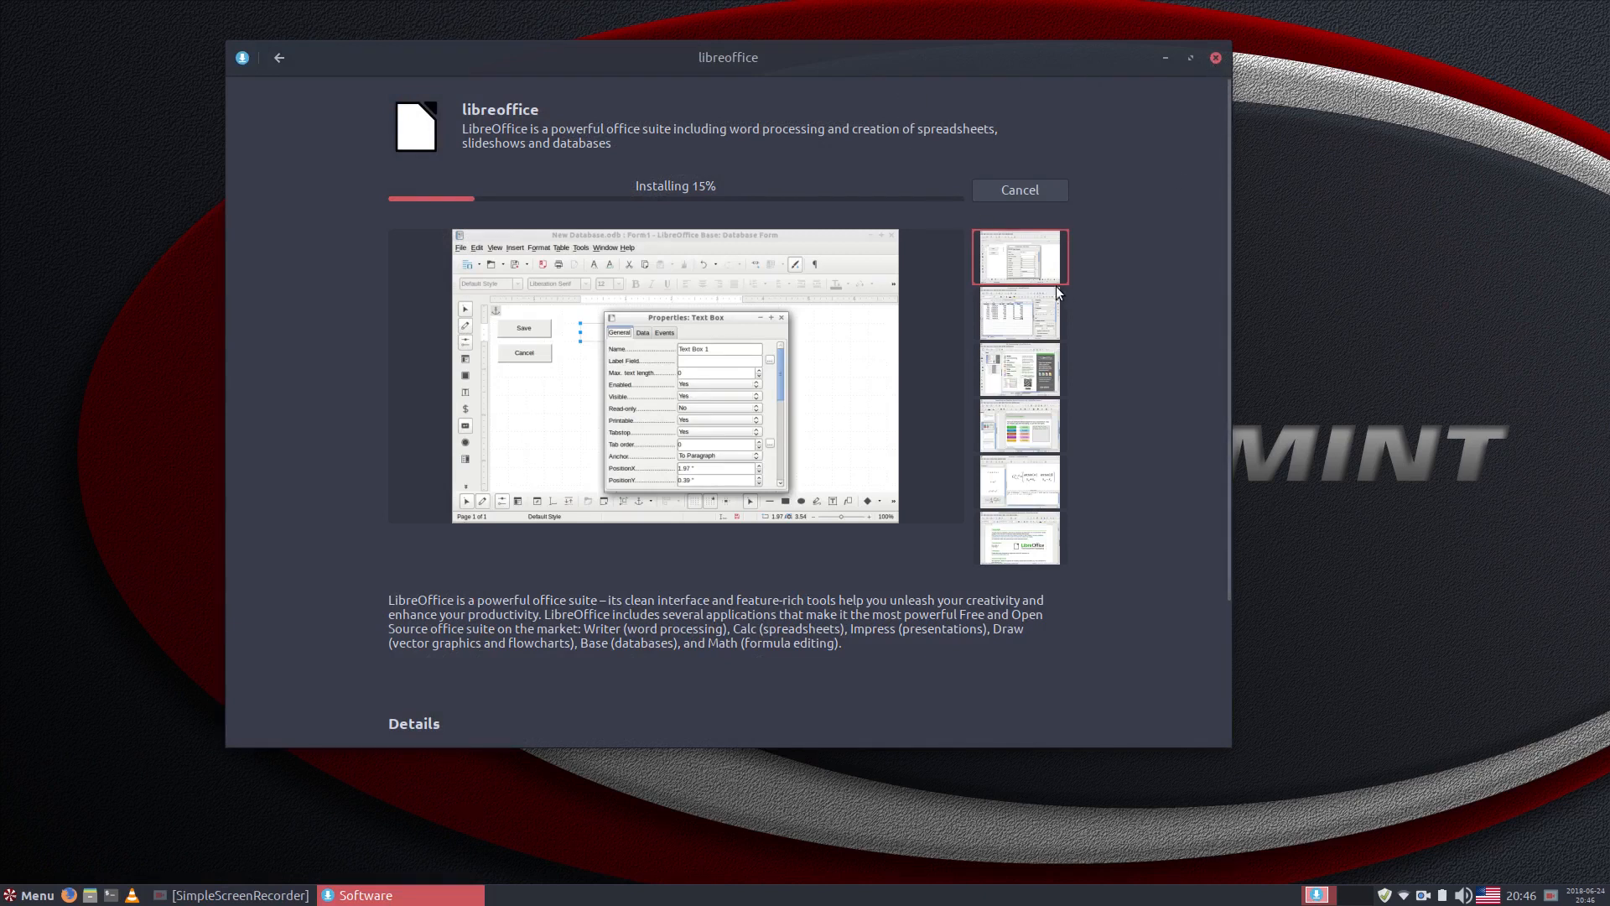
Cancel the 15% libreoffice install, authorising it with the account password
click(1040, 188)
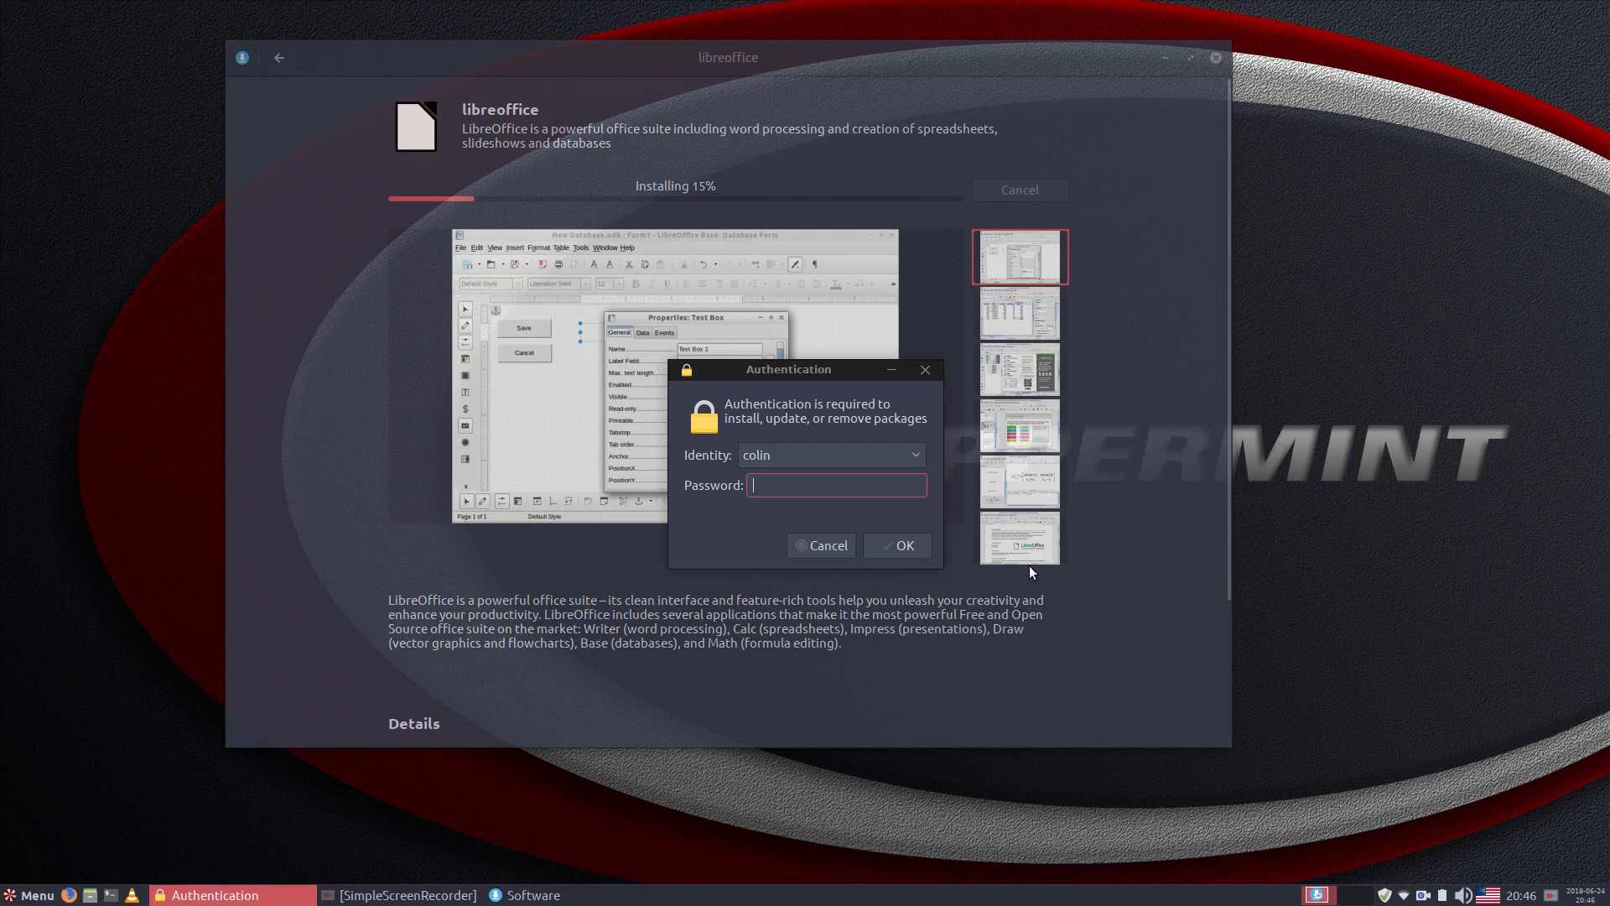
text(•••••••)
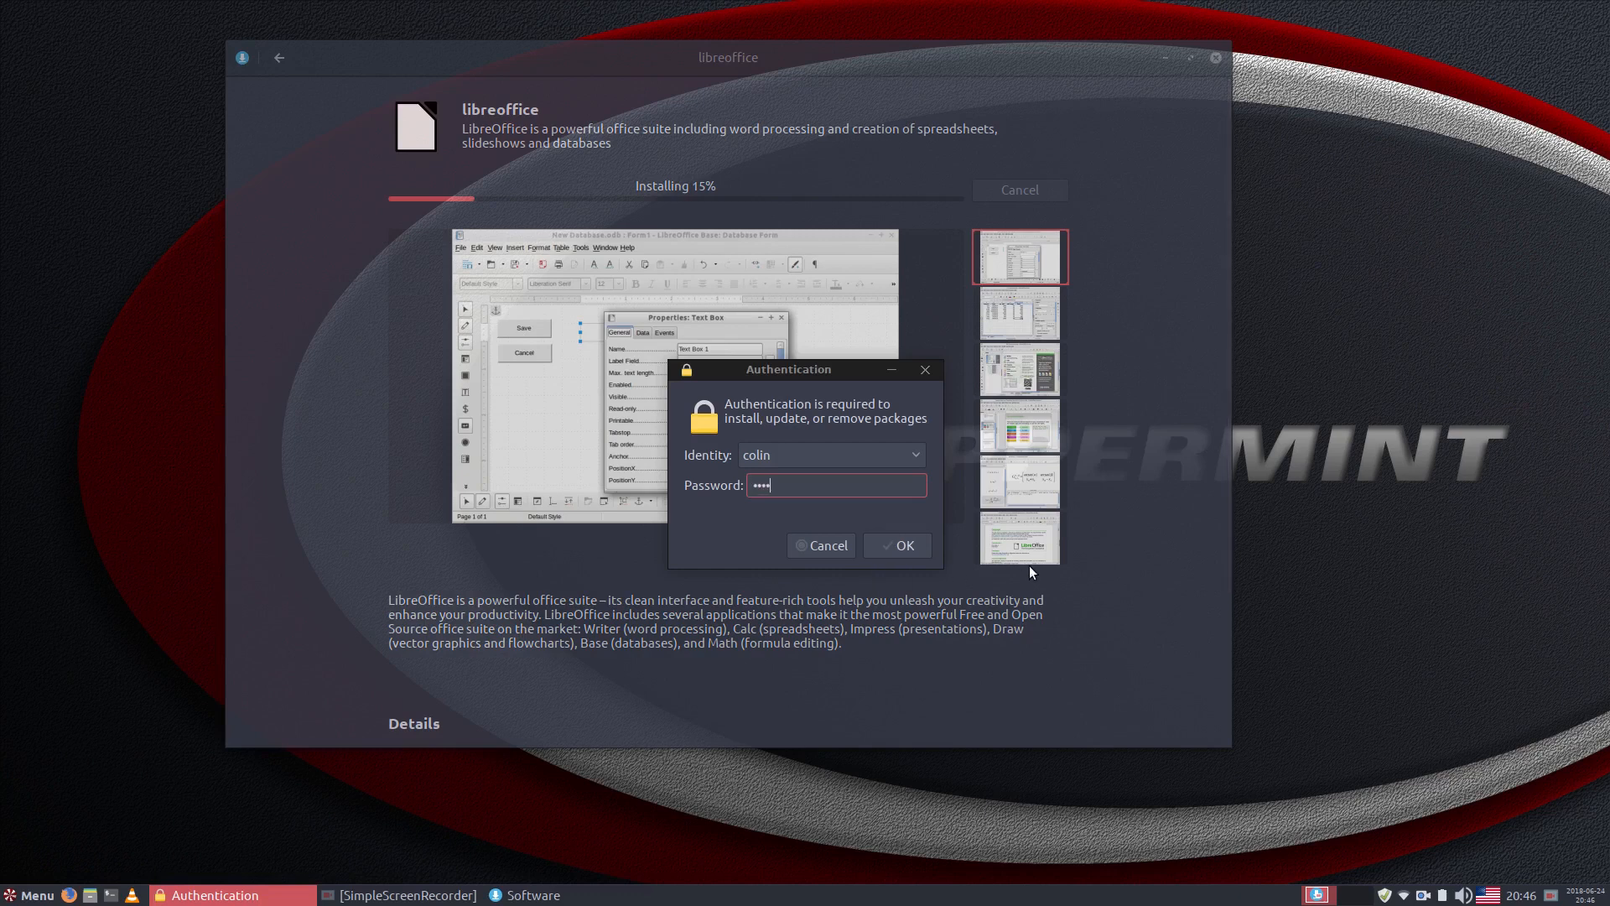
key(Return)
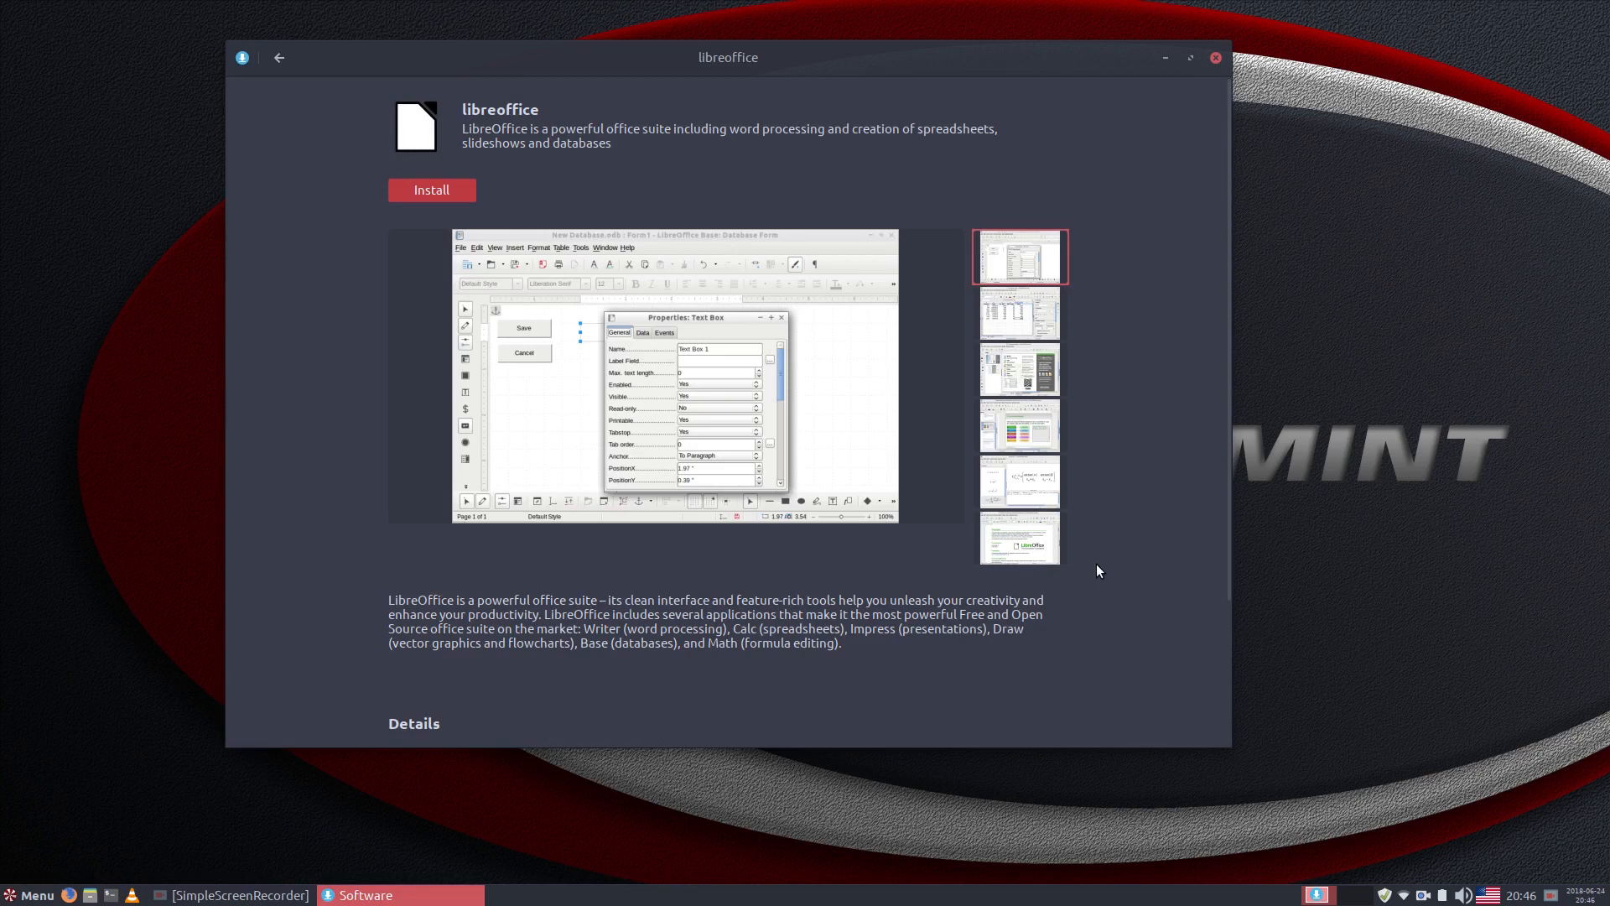
Close Software and relaunch it from the application menu
click(1215, 57)
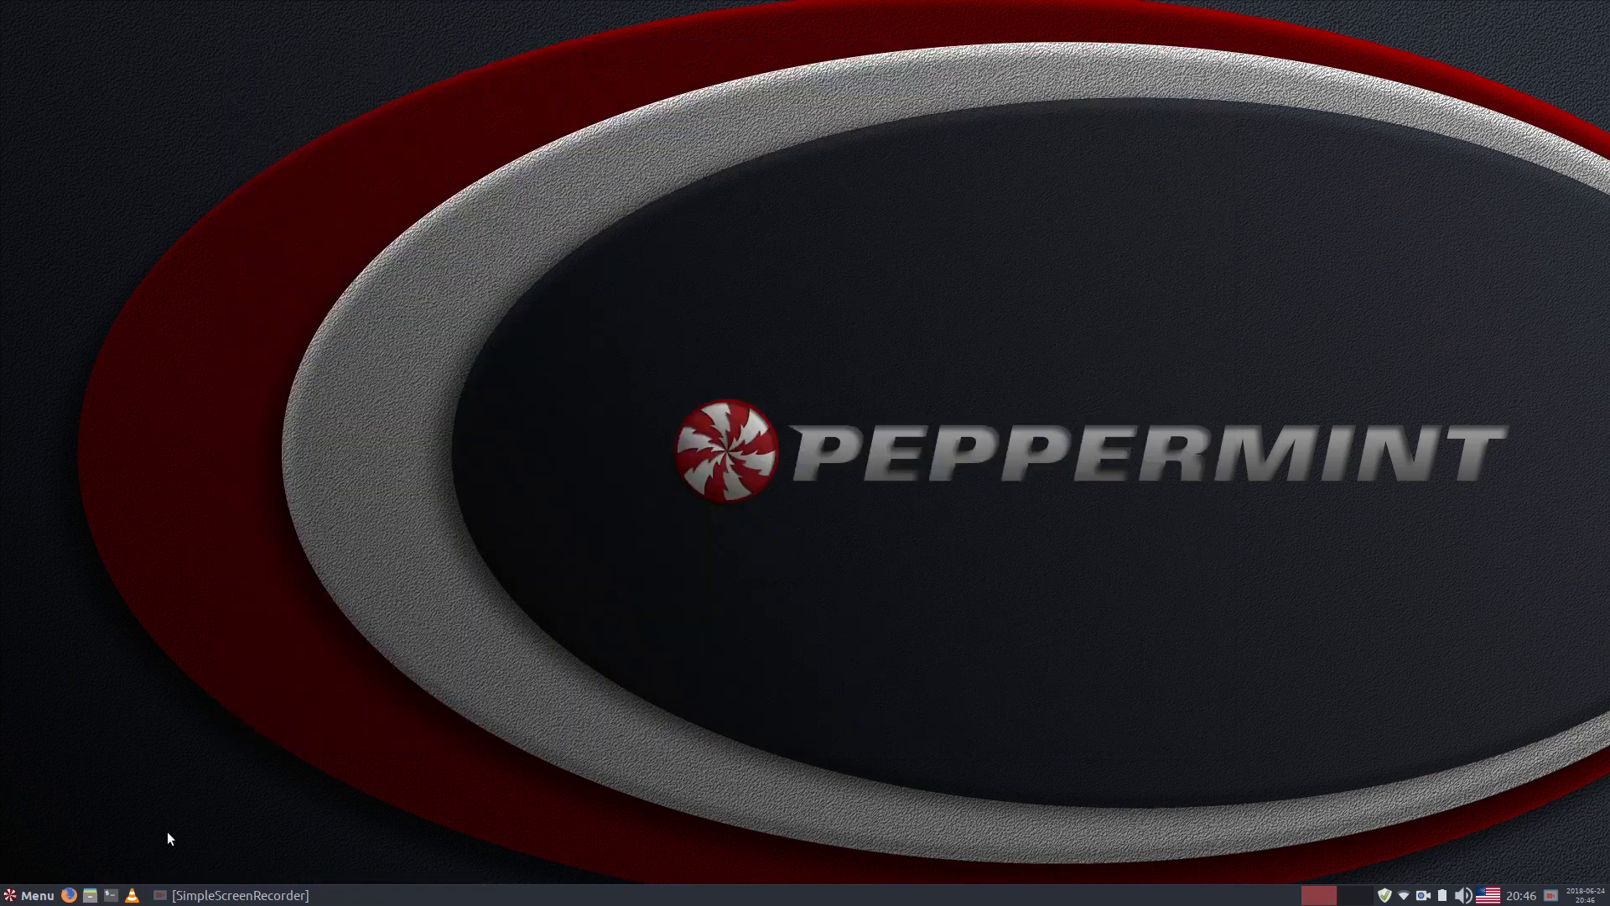
click(36, 895)
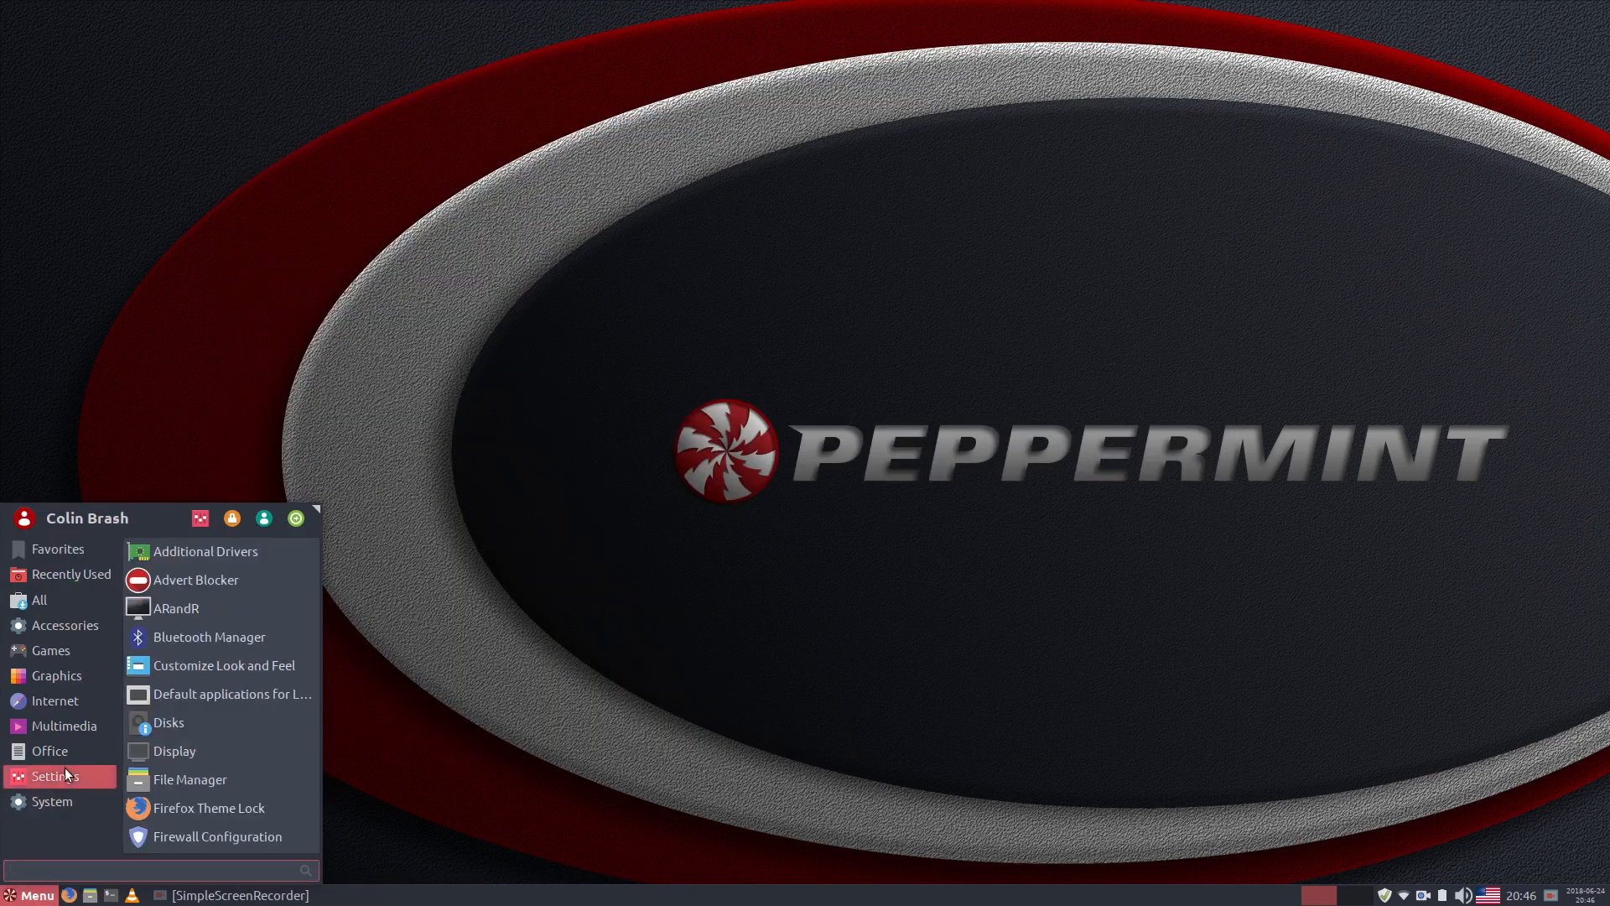
mouse_move(52, 801)
click(253, 801)
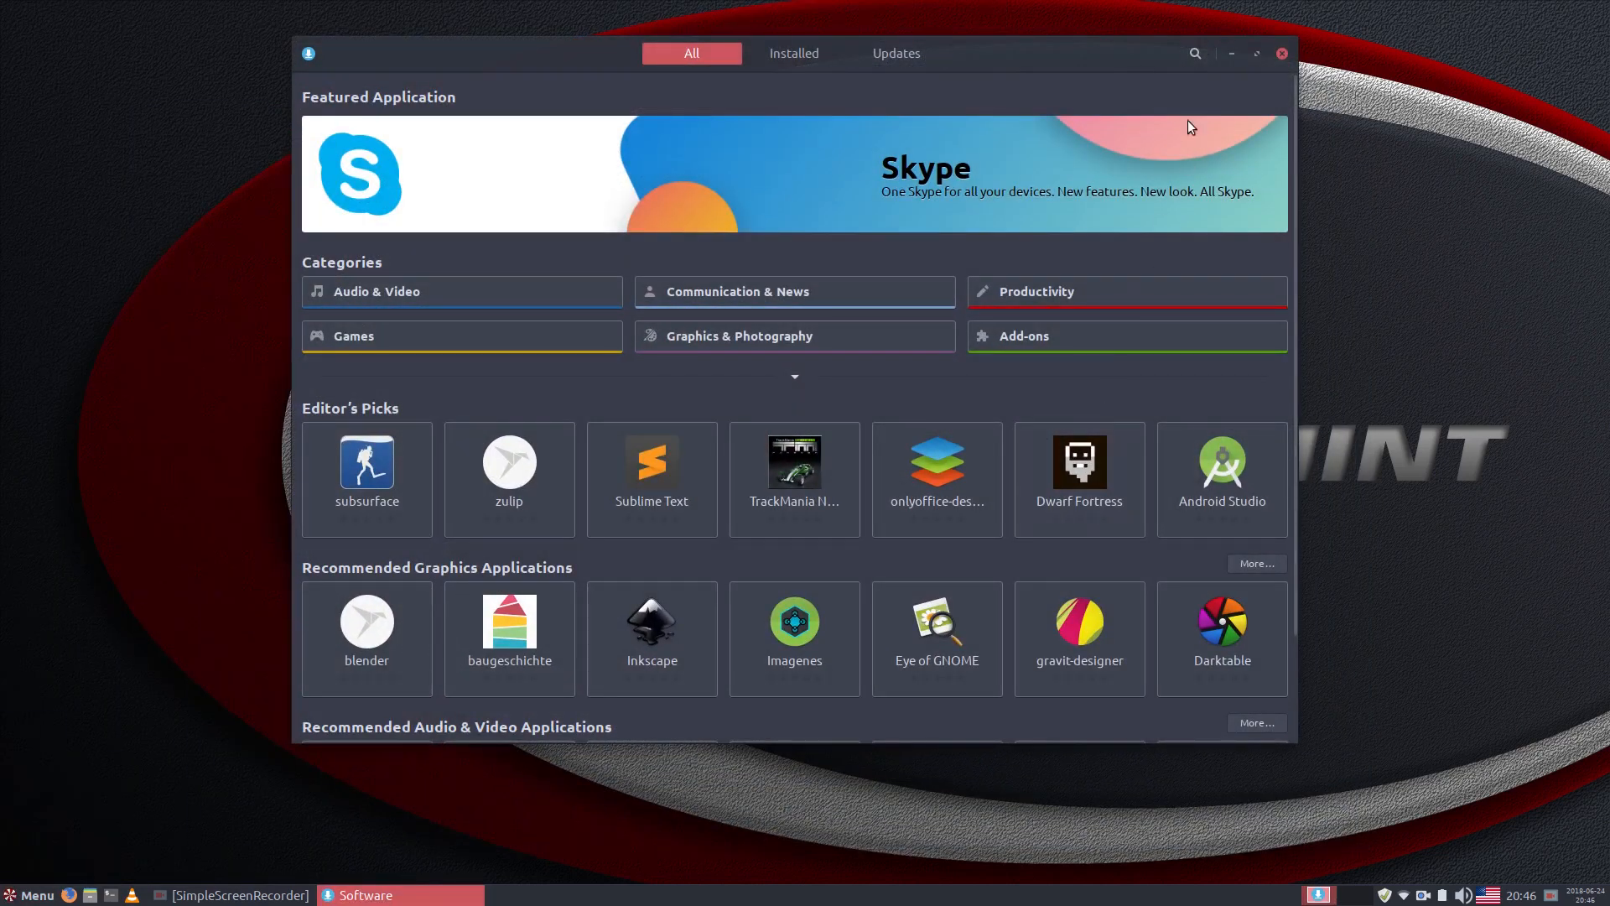
Search for 'gimp', start installing GIMP, then close the store window
click(1195, 53)
text(gimp)
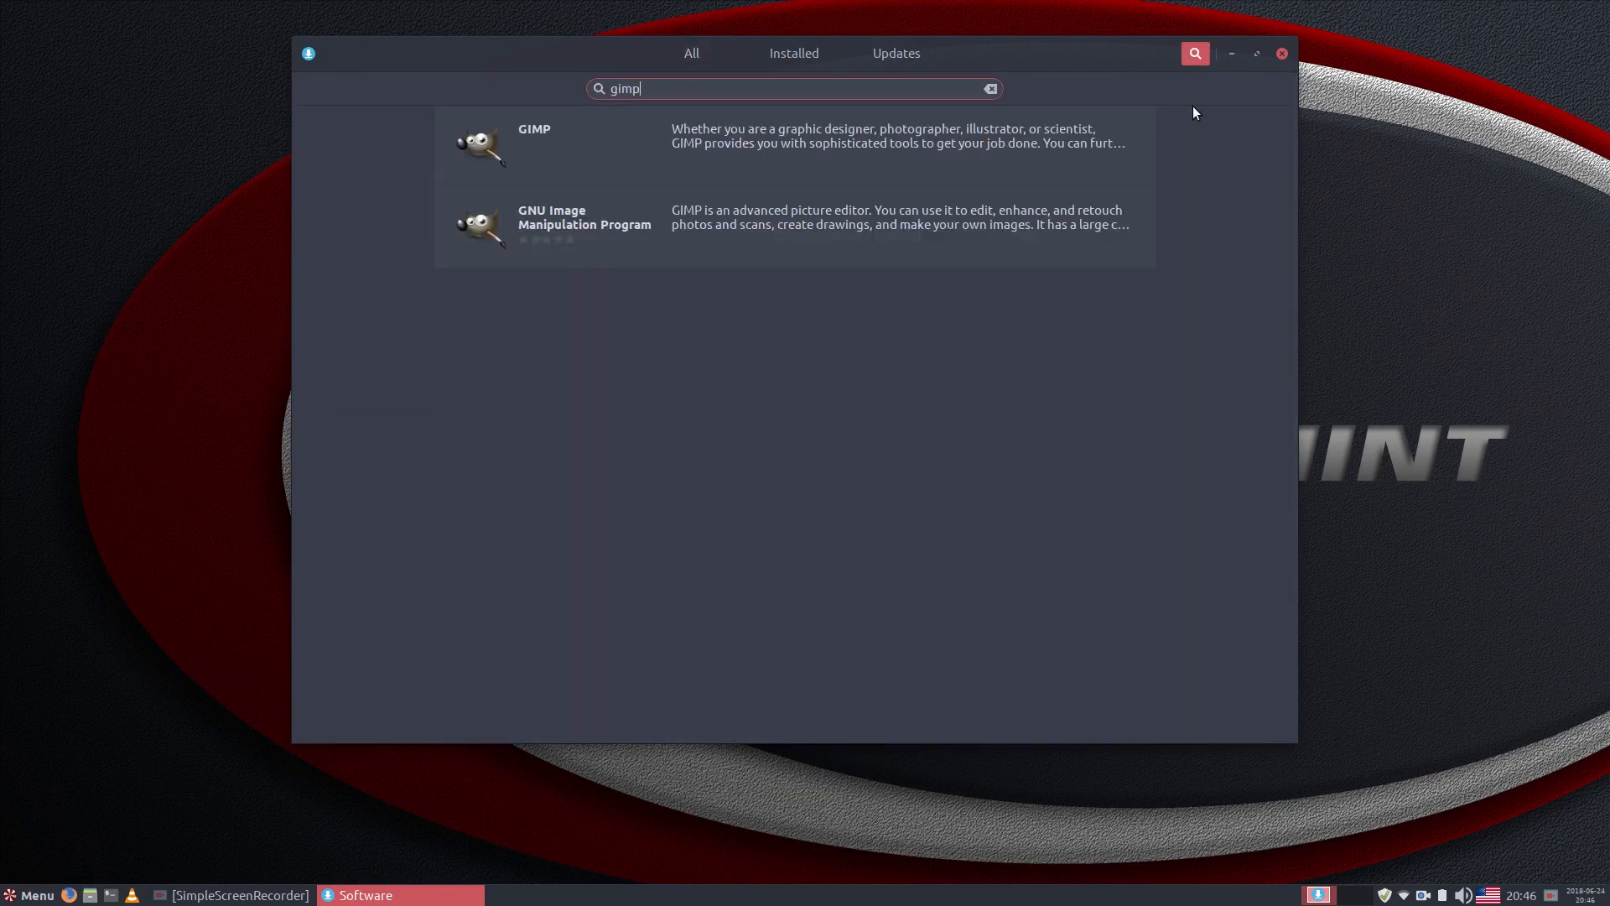
click(609, 176)
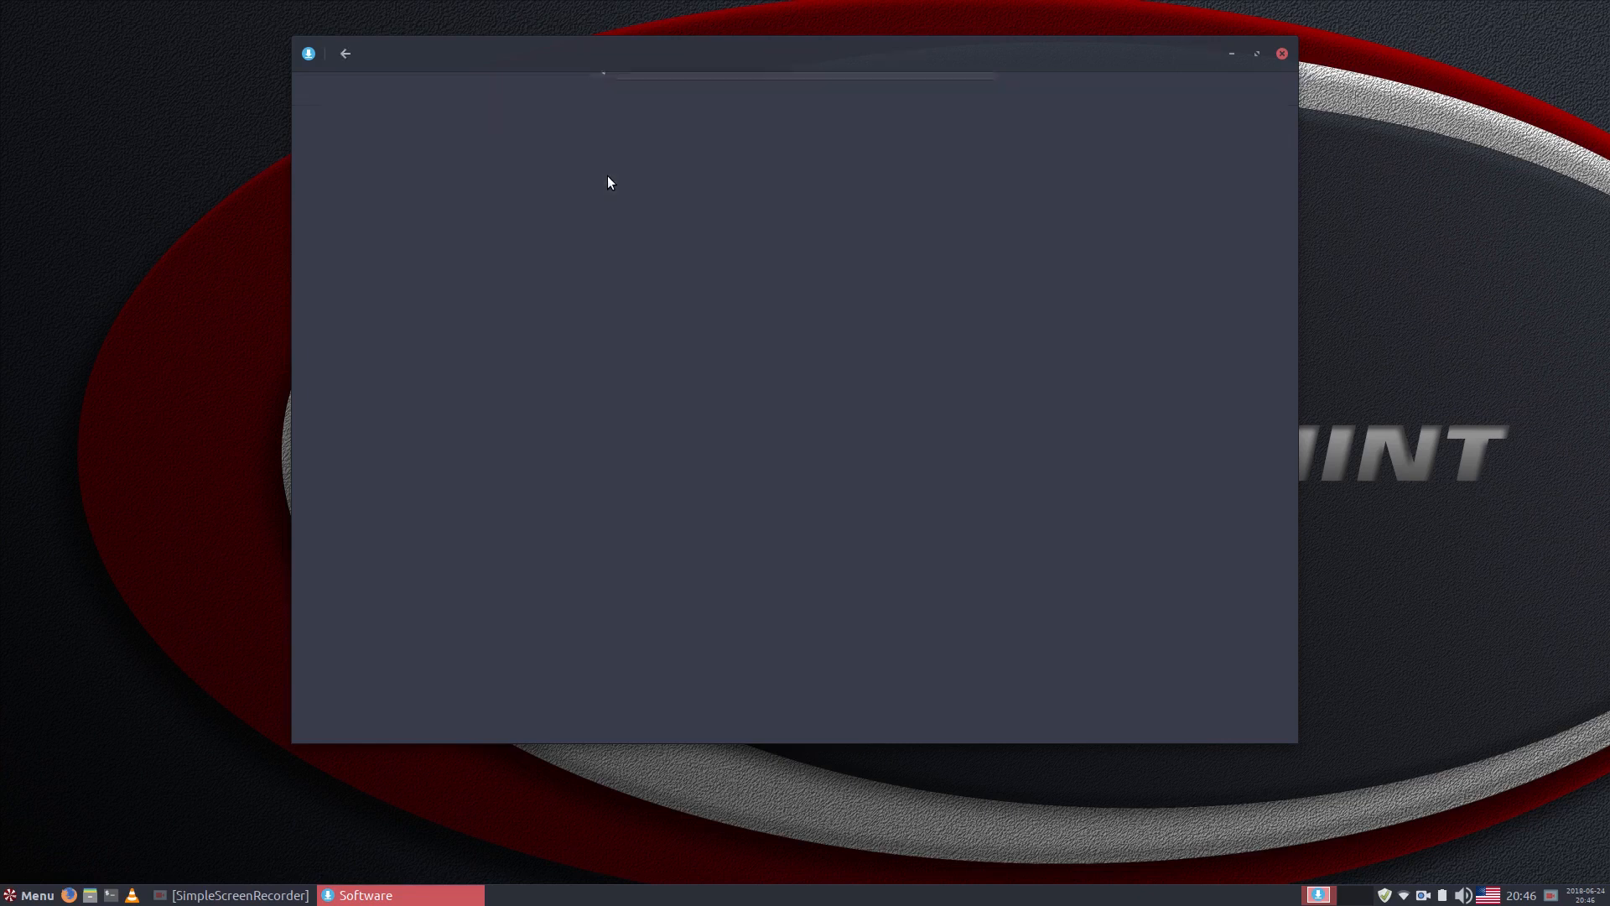
scroll(609, 520, down, 3)
scroll(609, 524, up, 3)
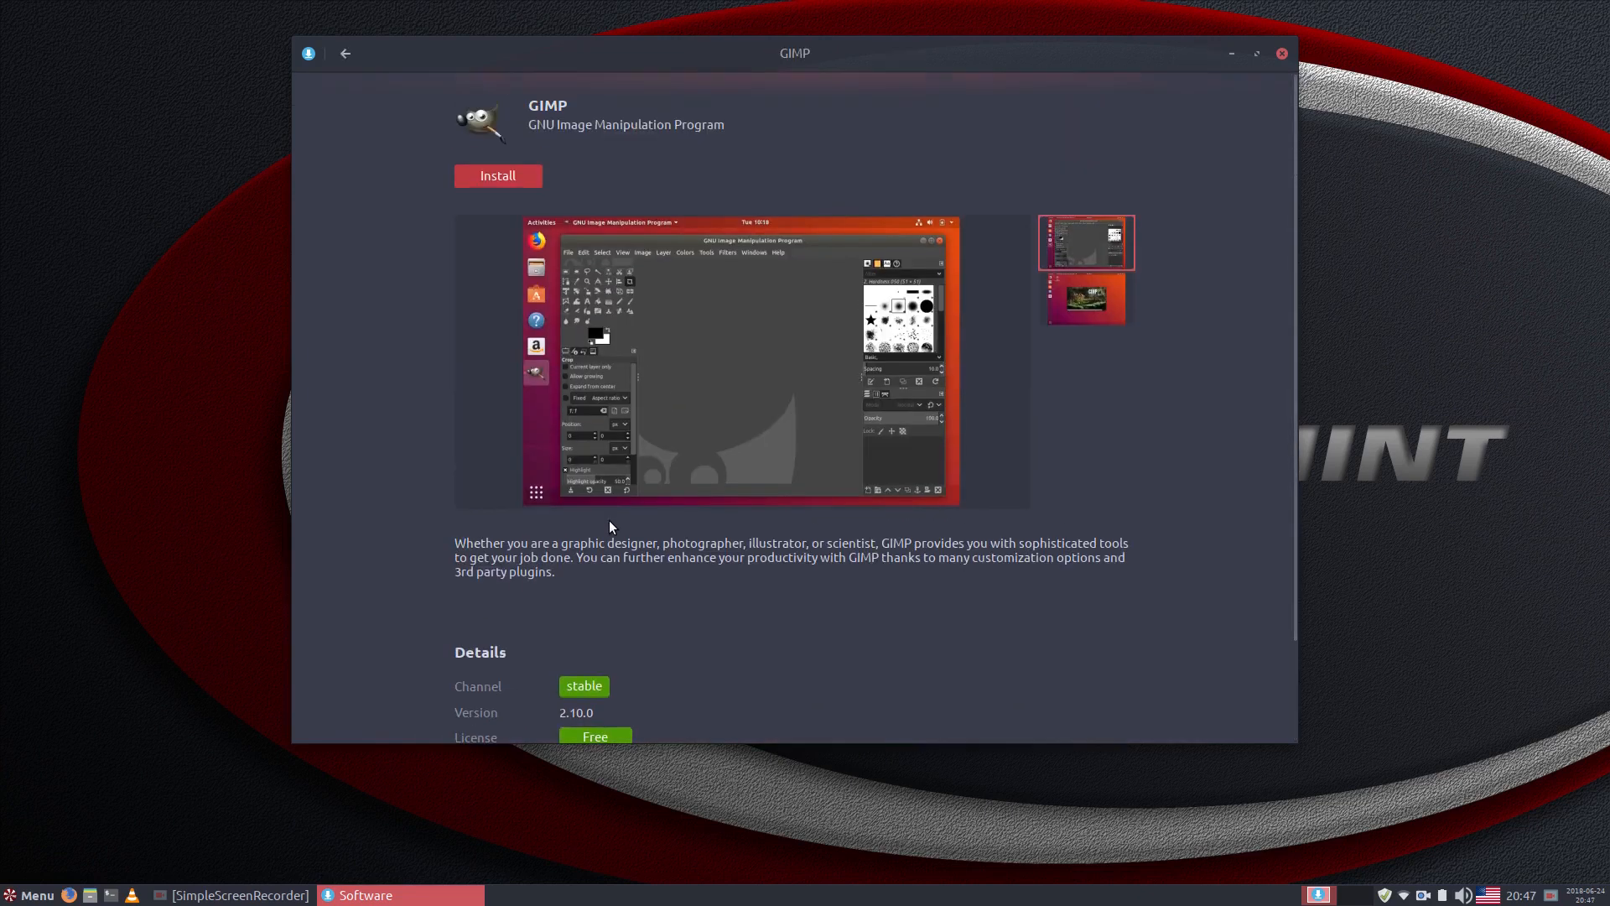
click(498, 175)
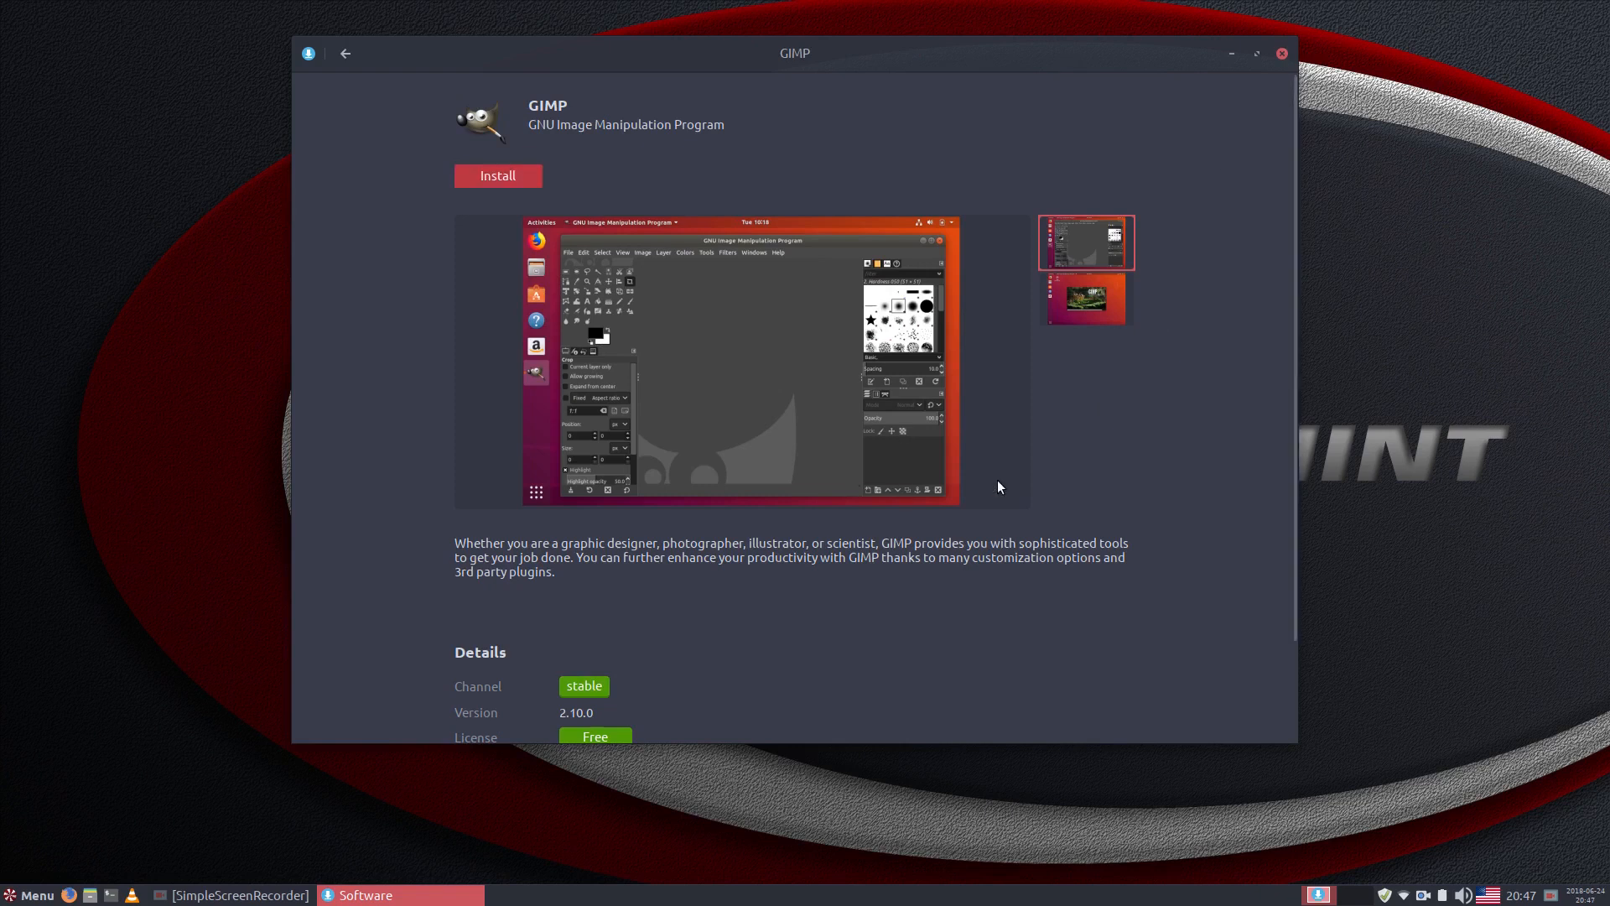
click(1282, 54)
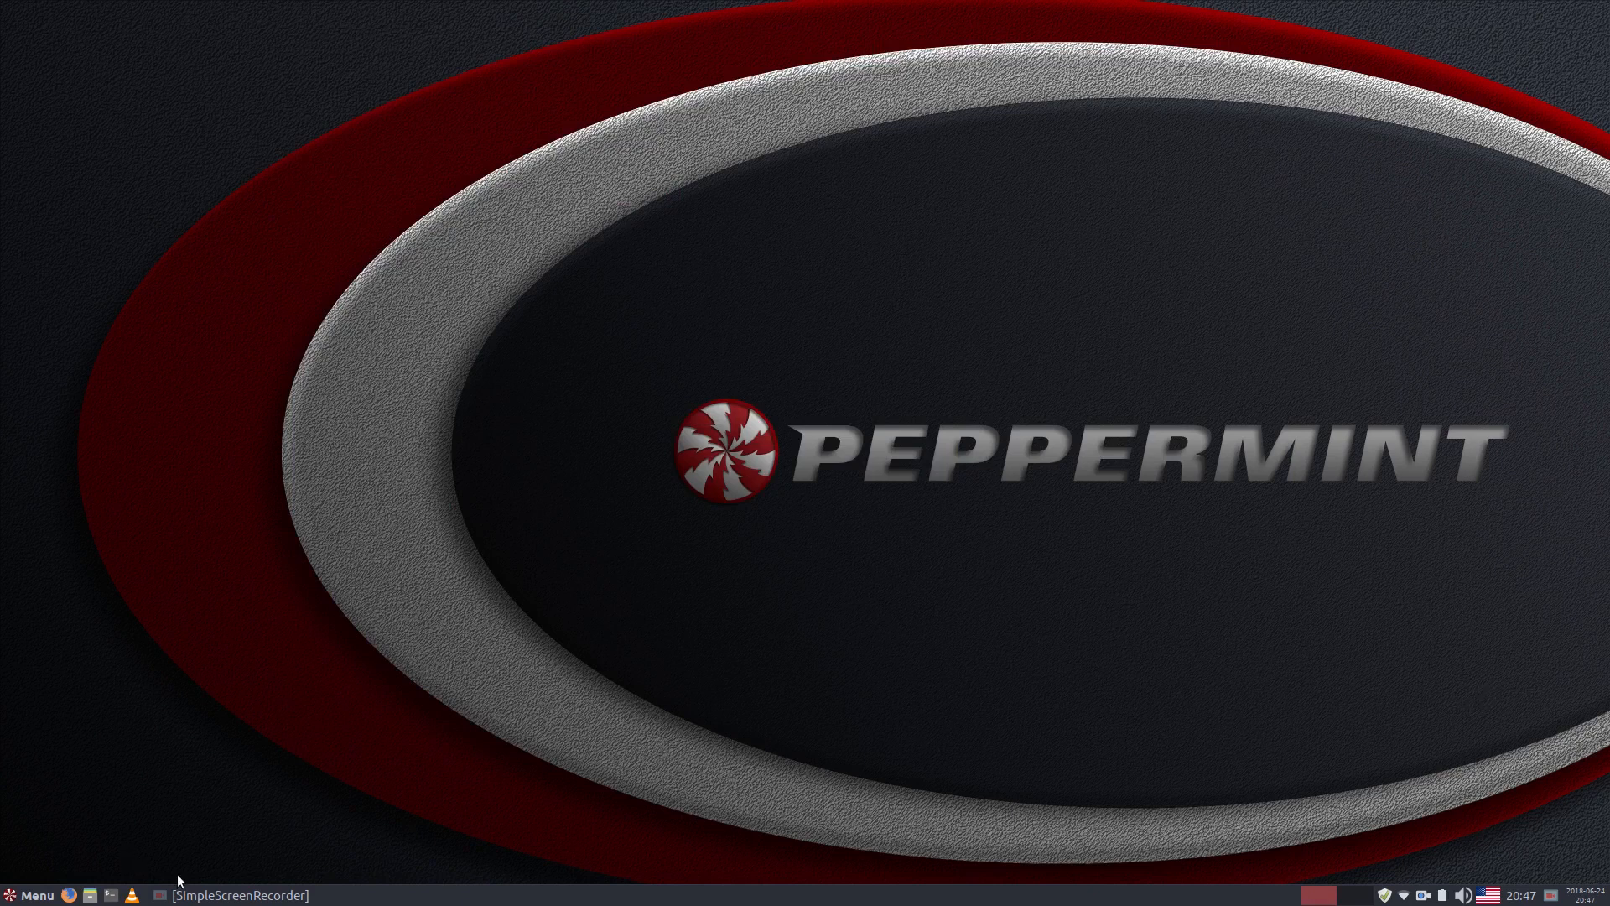
Restore SimpleScreenRecorder from the taskbar and save the recording
click(219, 895)
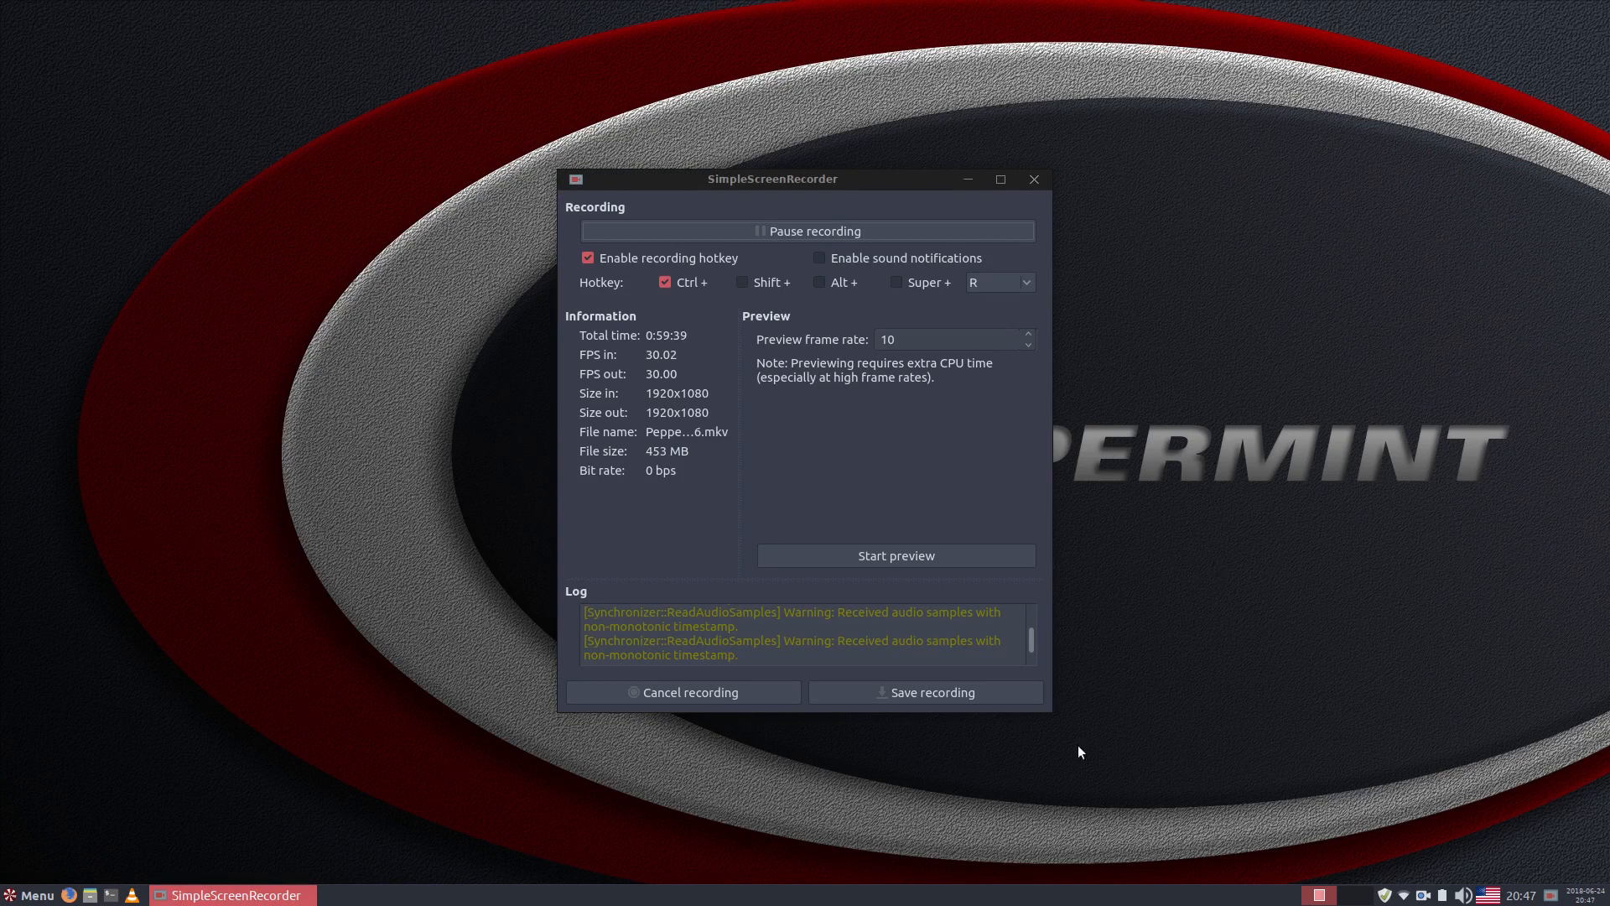
click(927, 692)
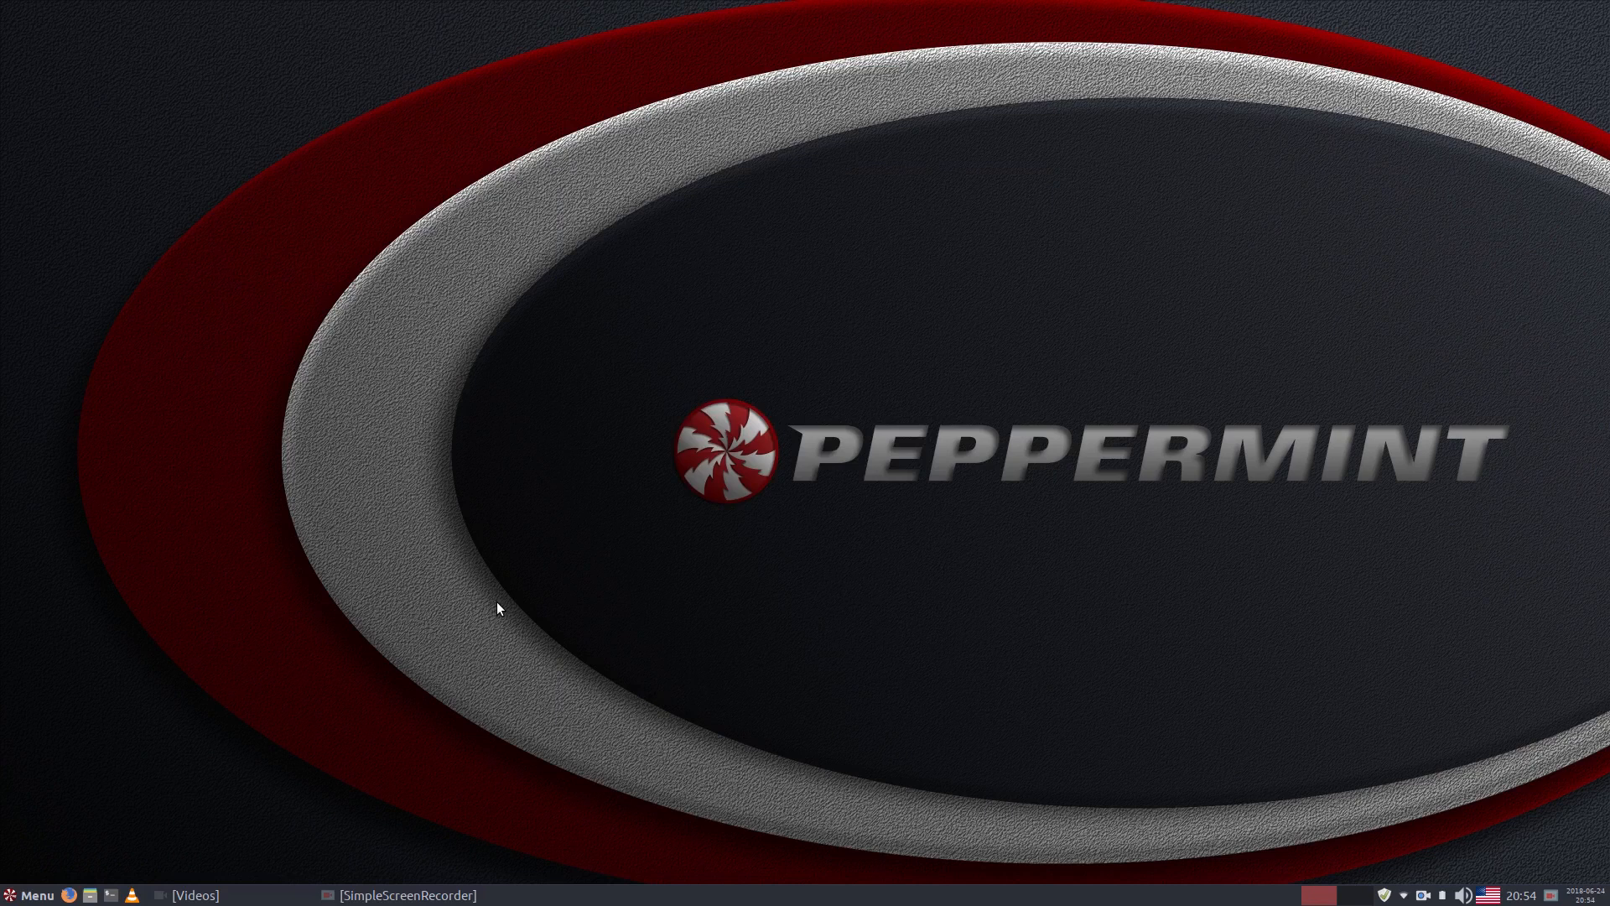
Relaunch the Software store from the menu, skip the password prompt, and centre the window
click(34, 895)
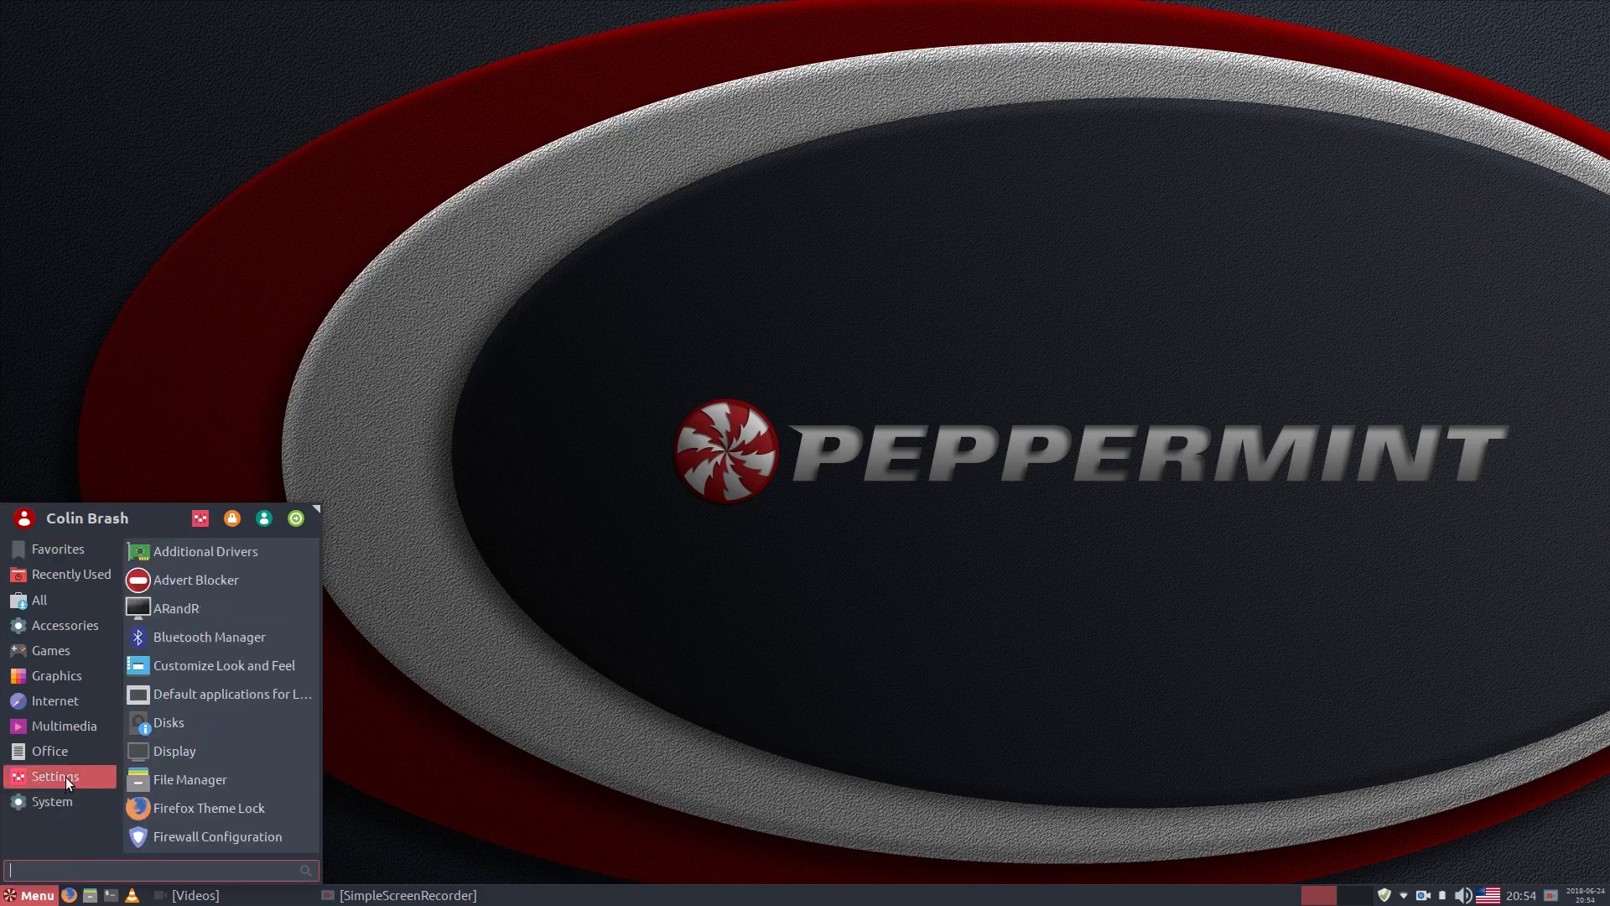
mouse_move(52, 801)
click(218, 830)
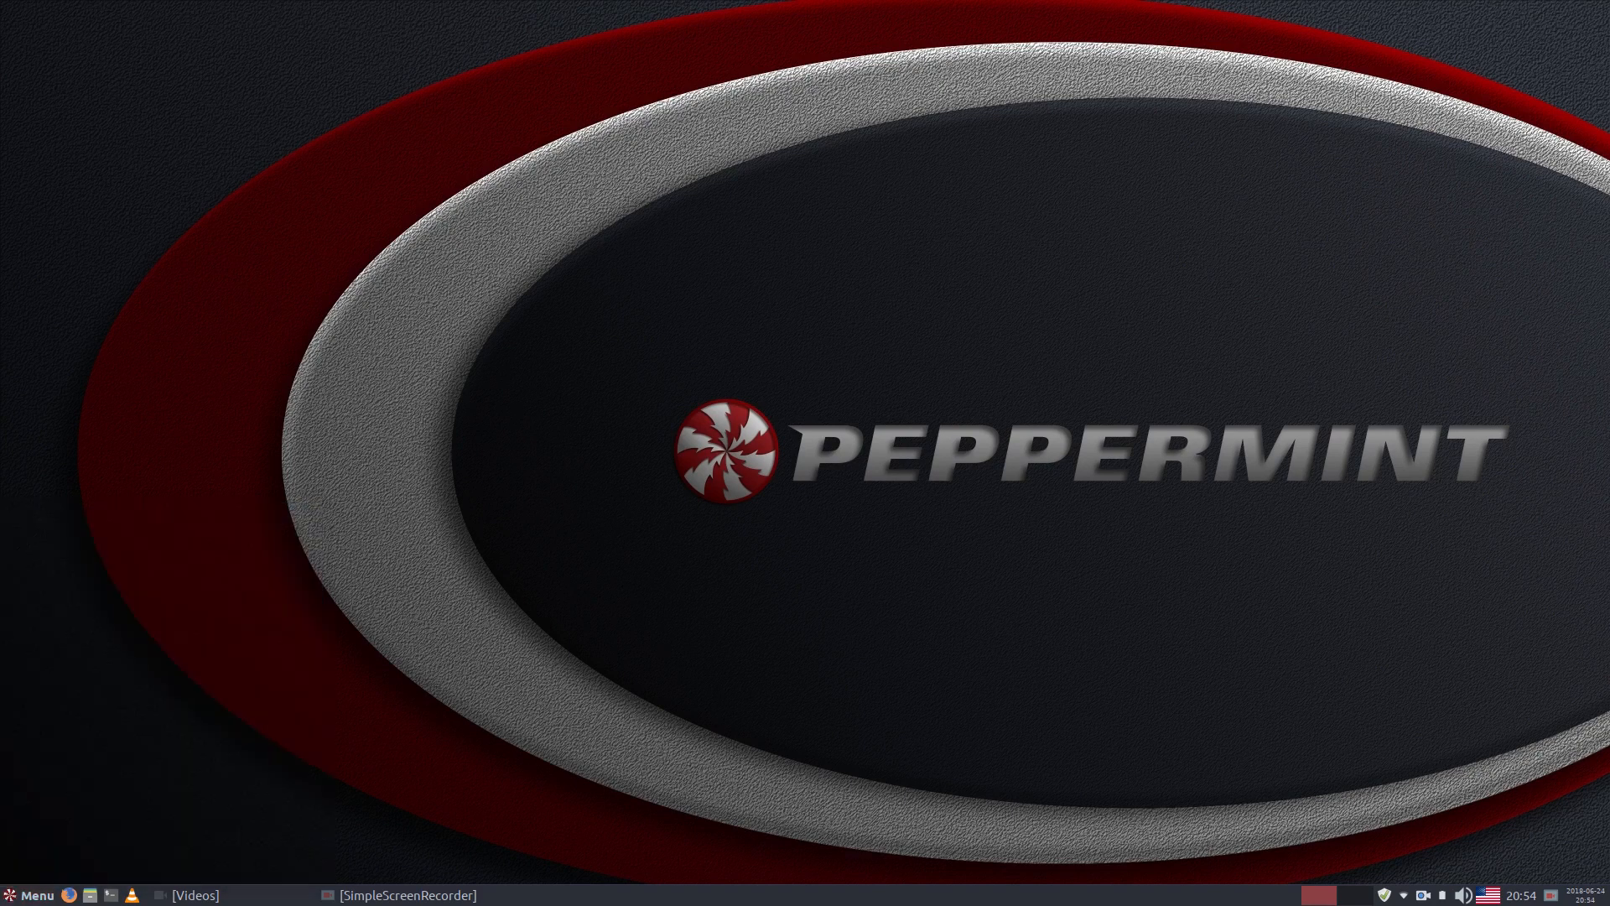
click(827, 544)
click(4, 894)
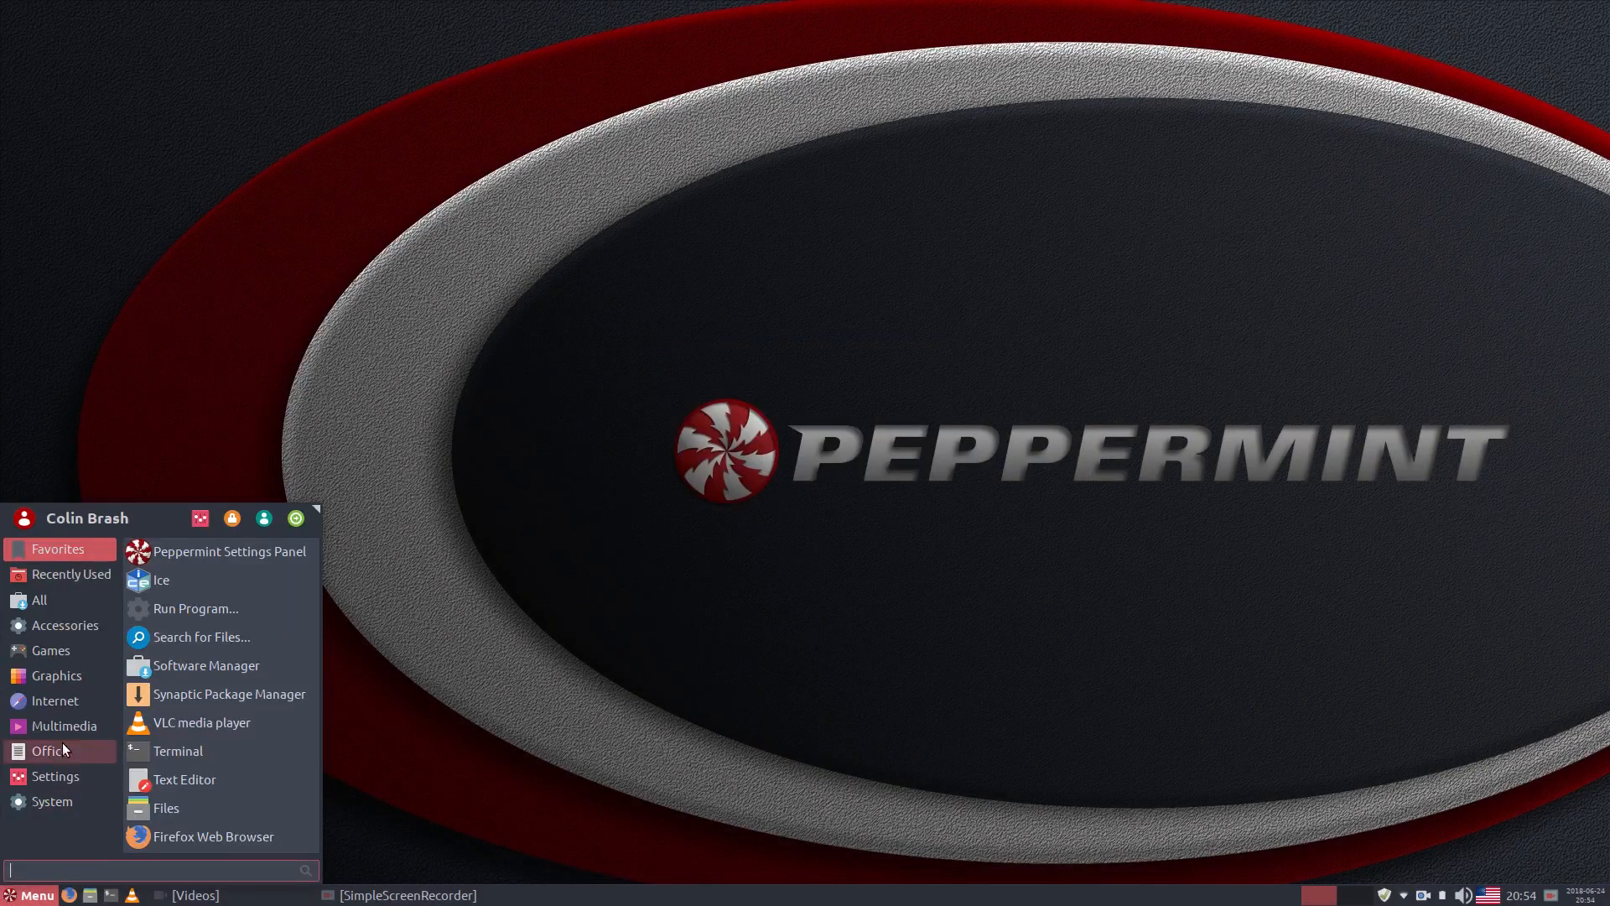
mouse_move(50, 801)
click(216, 810)
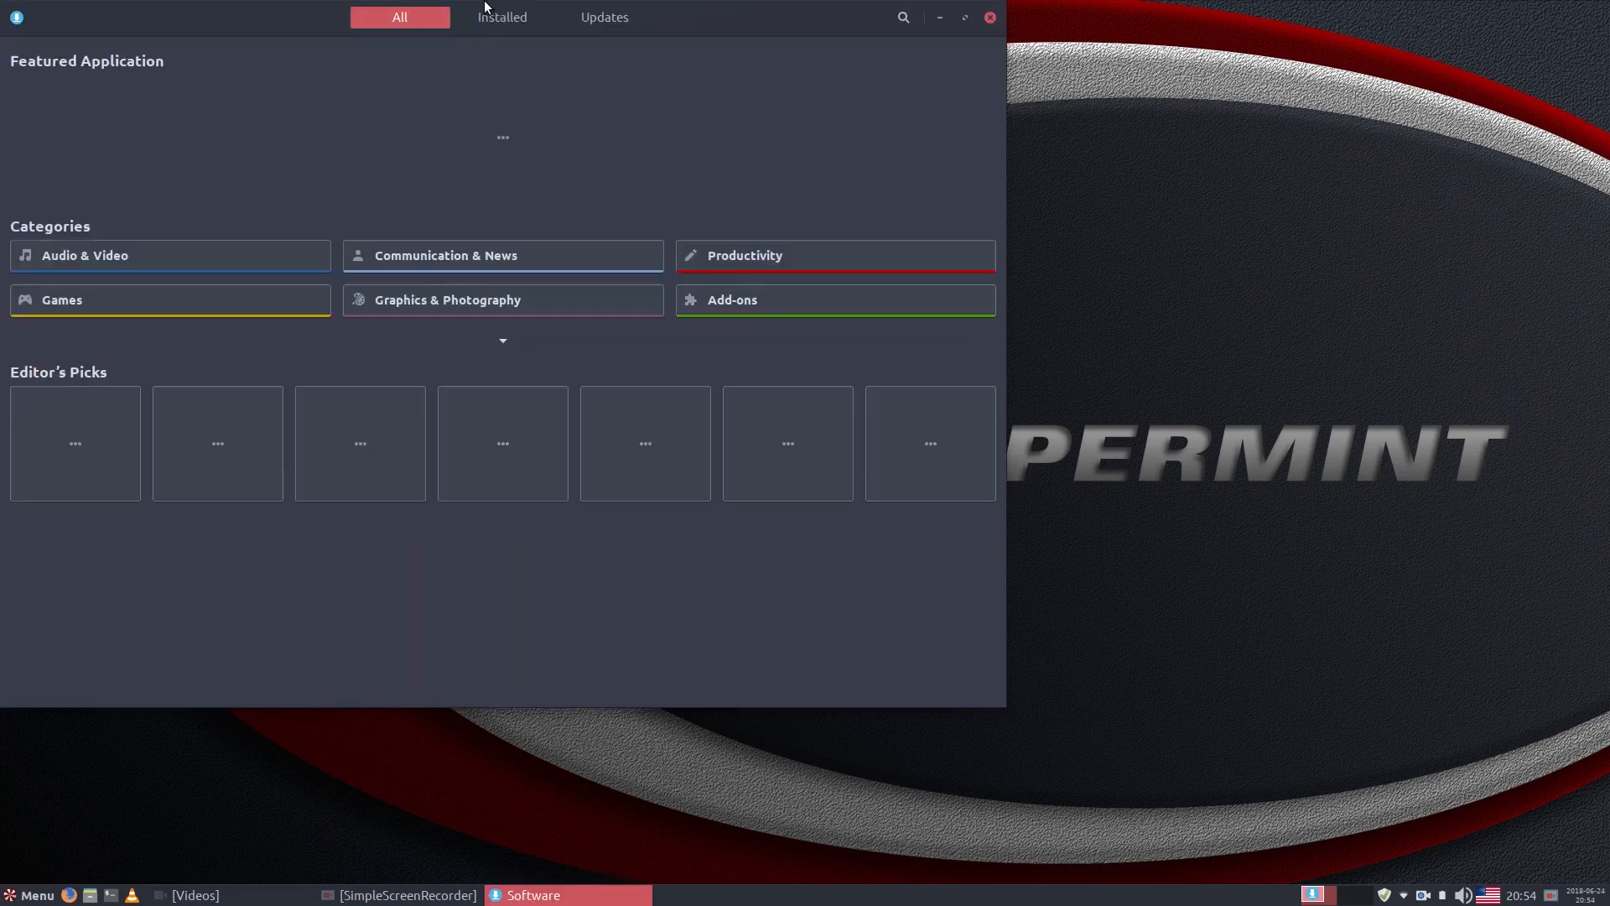
drag(707, 12, 997, 73)
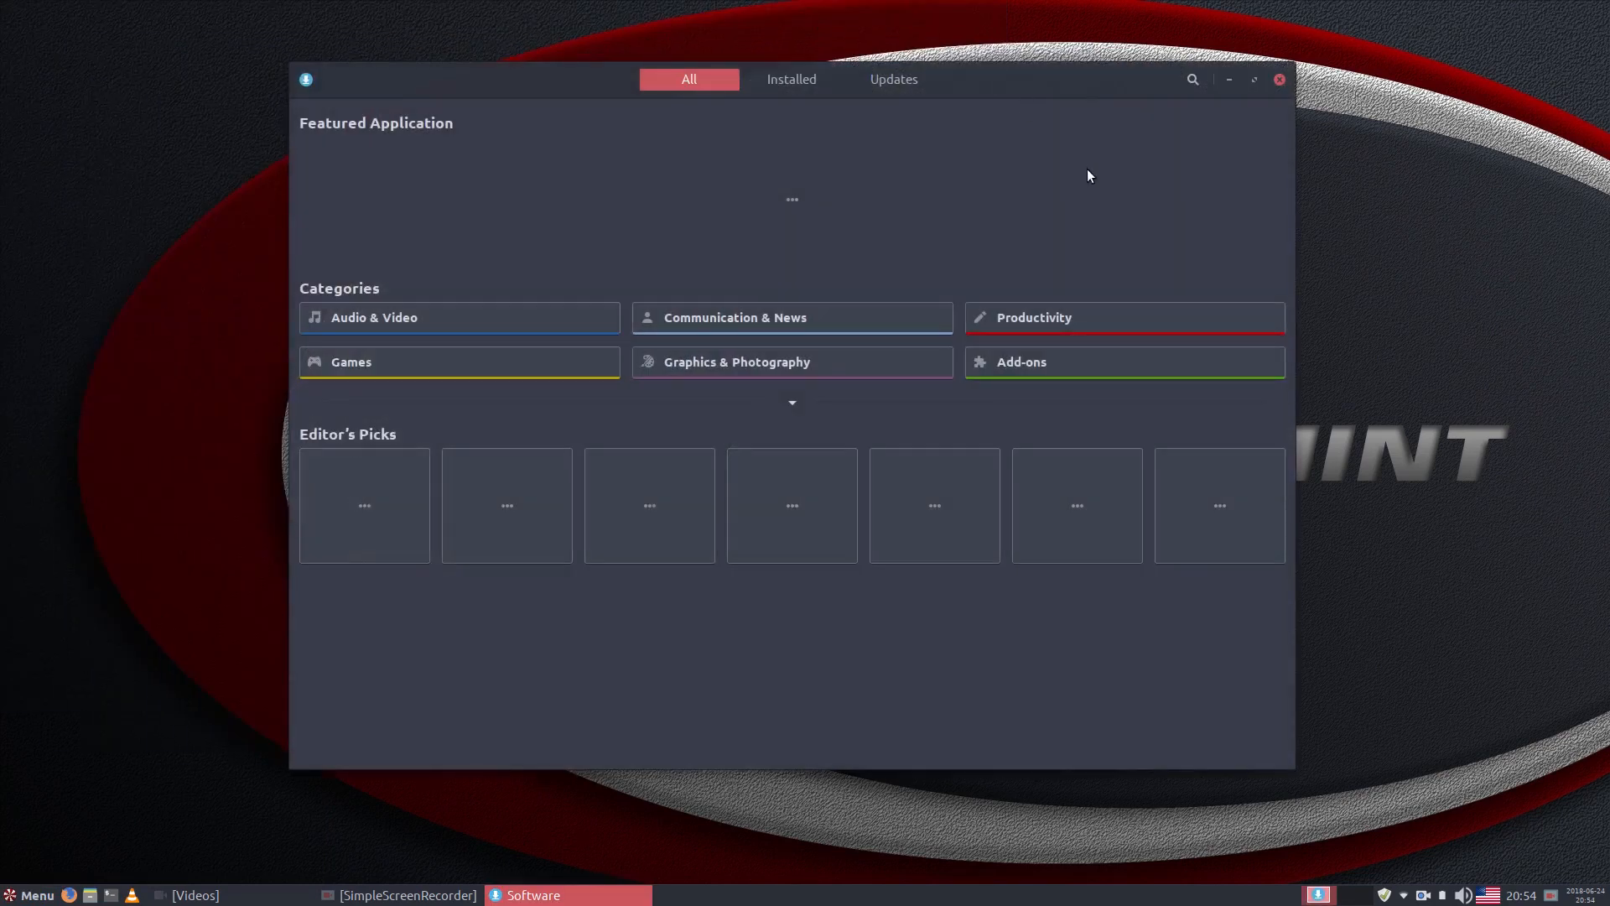
Search for 'libreoffice' and view the 24.7 MB ubuntu-bionic-main LibreOffice package
click(1197, 78)
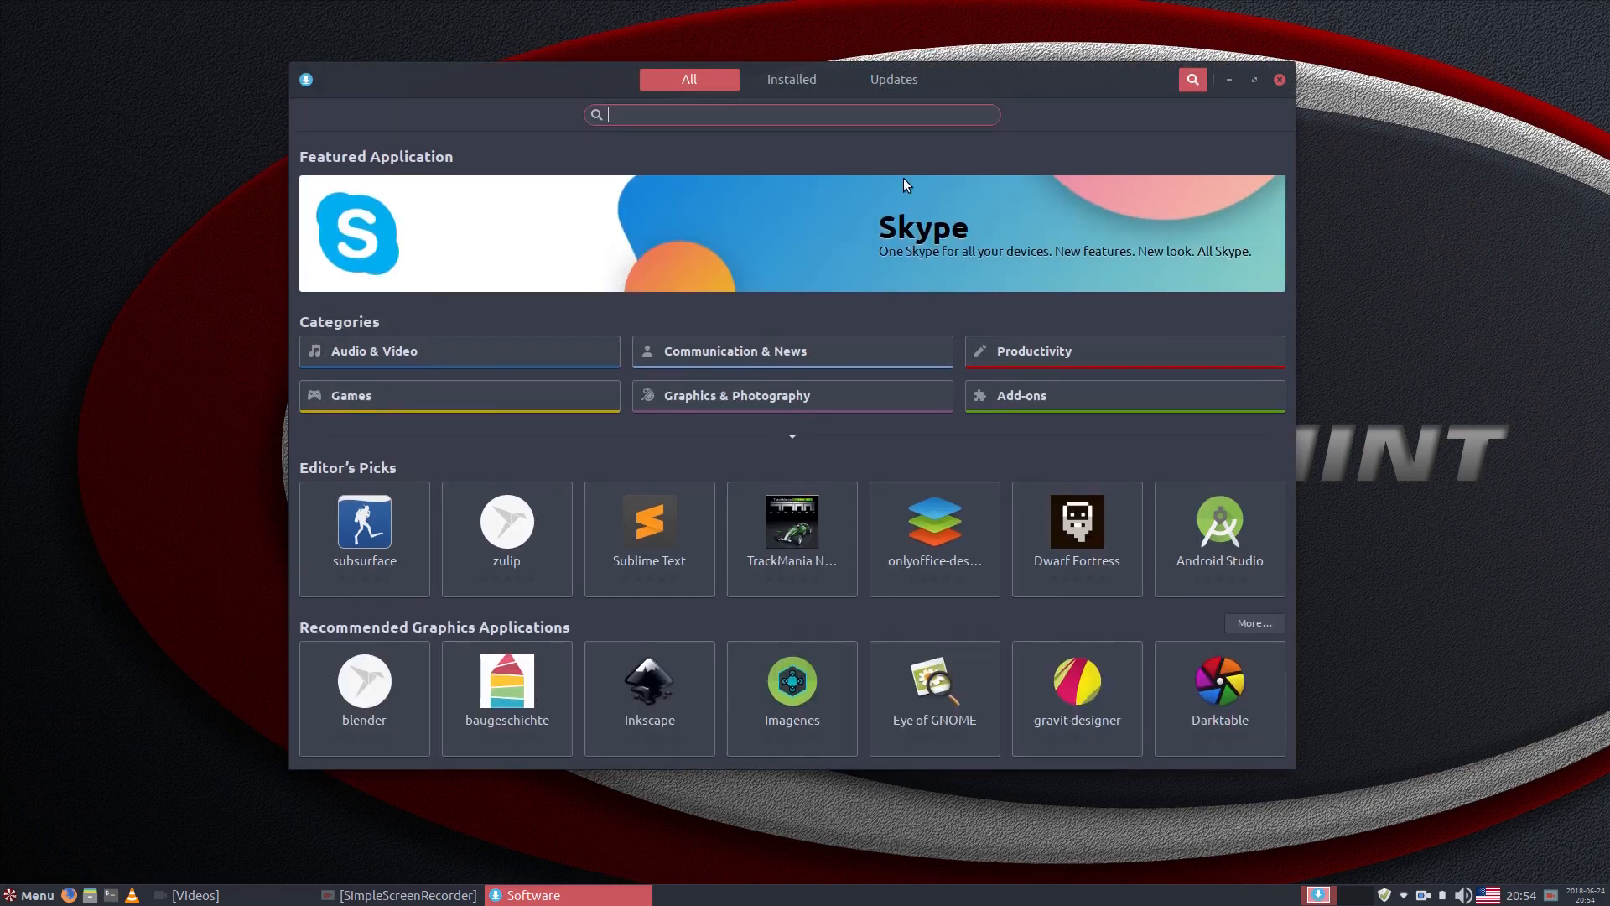
text(libr)
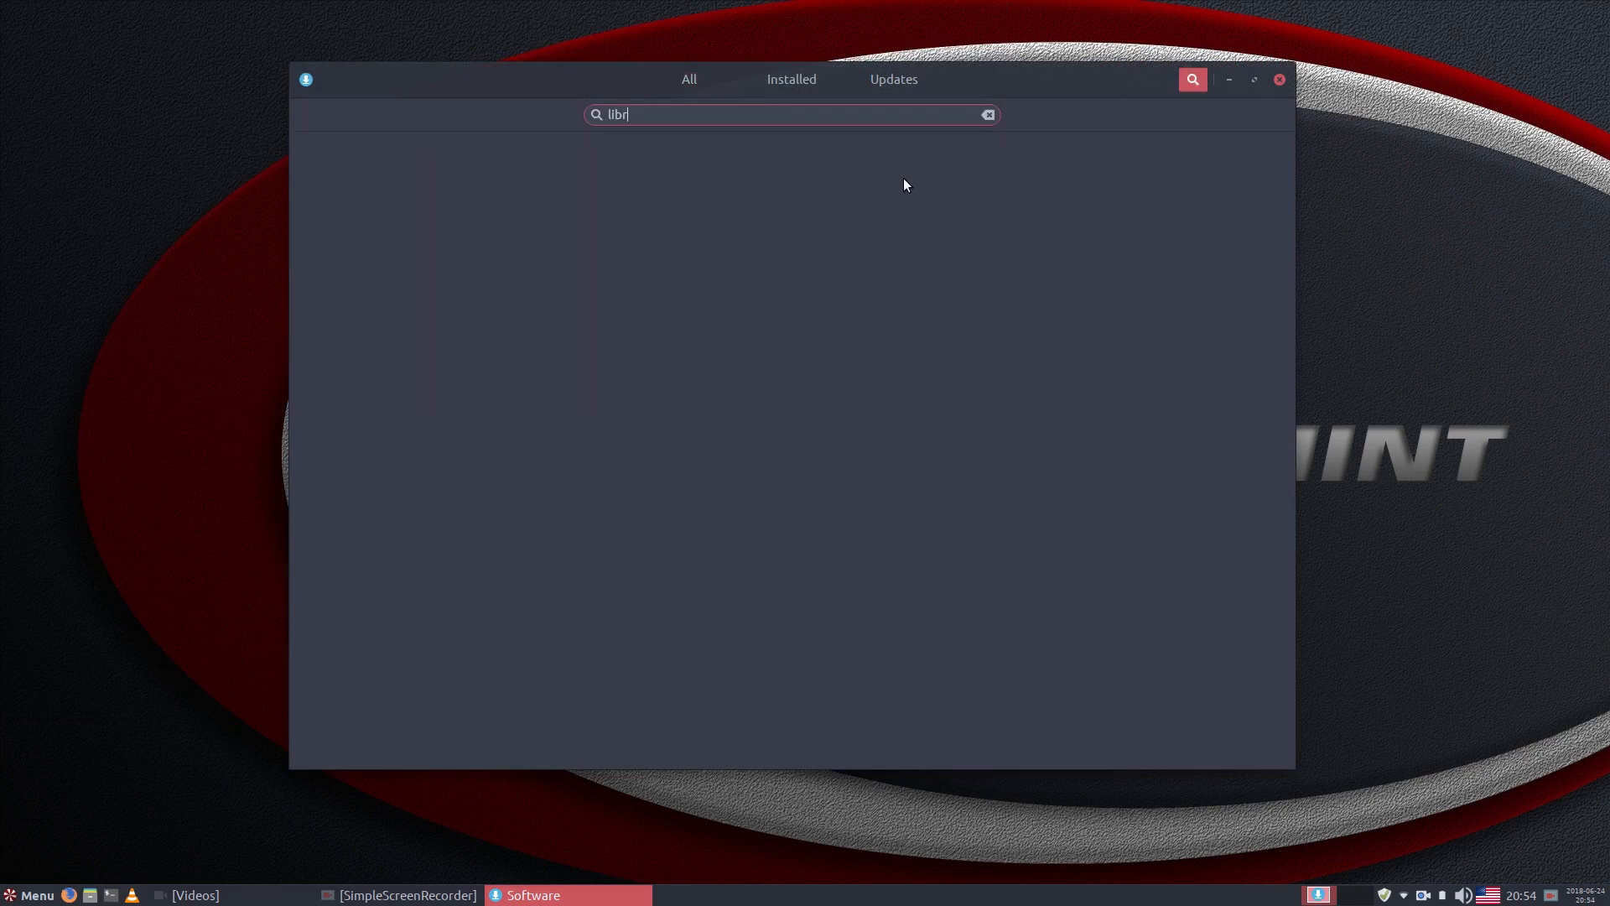
text(eoffice)
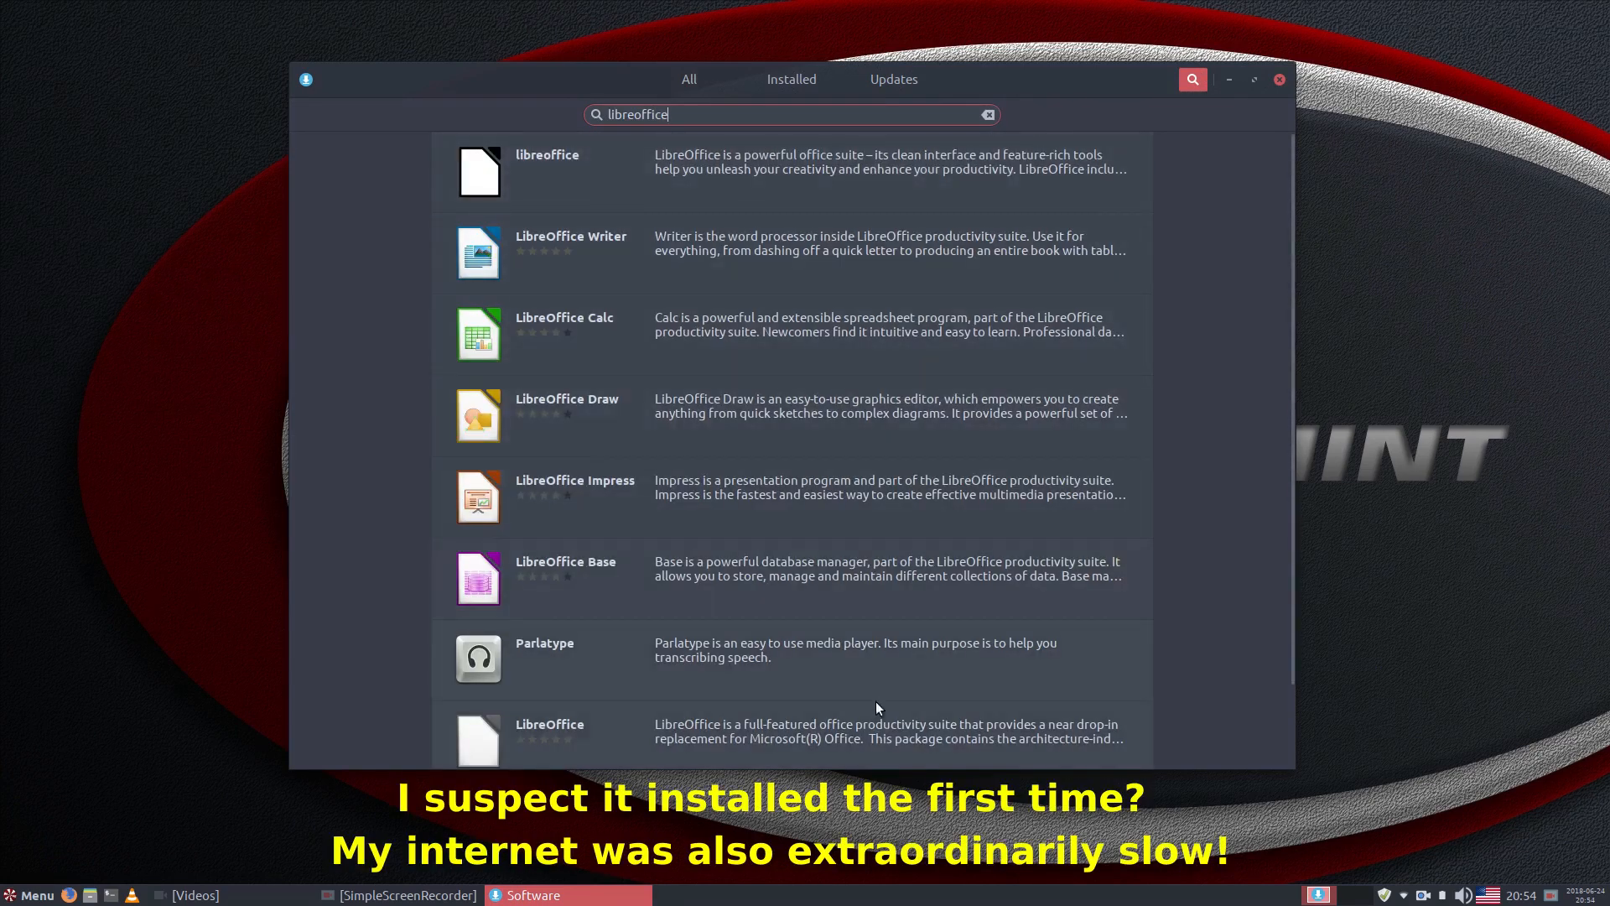
scroll(756, 557, down, 1)
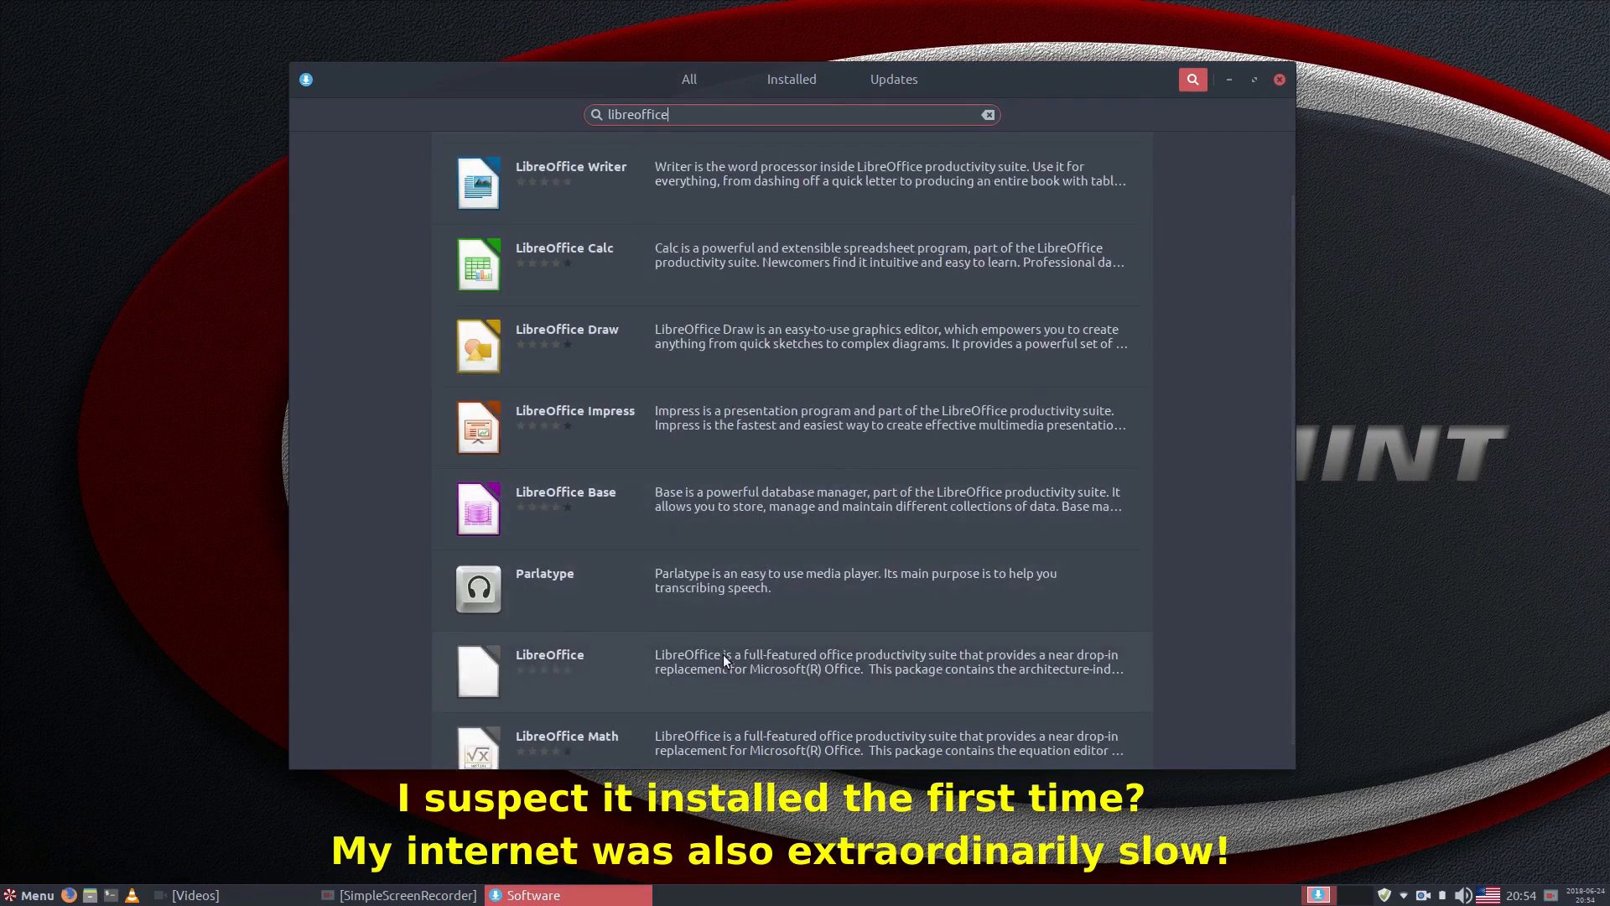
scroll(723, 654, down, 1)
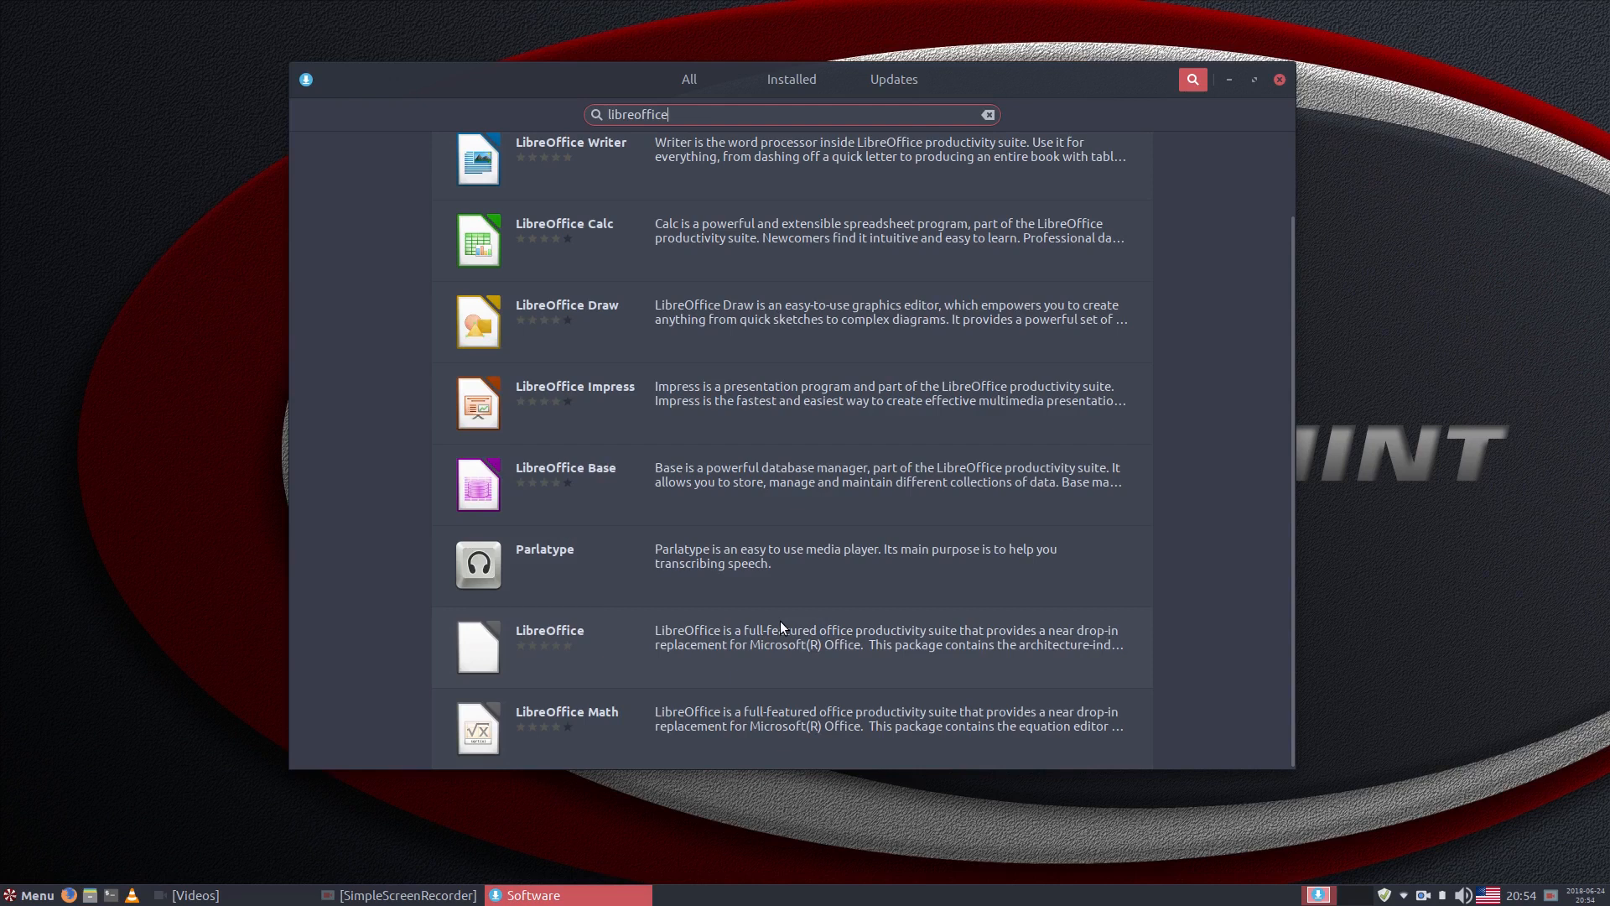
scroll(780, 623, up, 2)
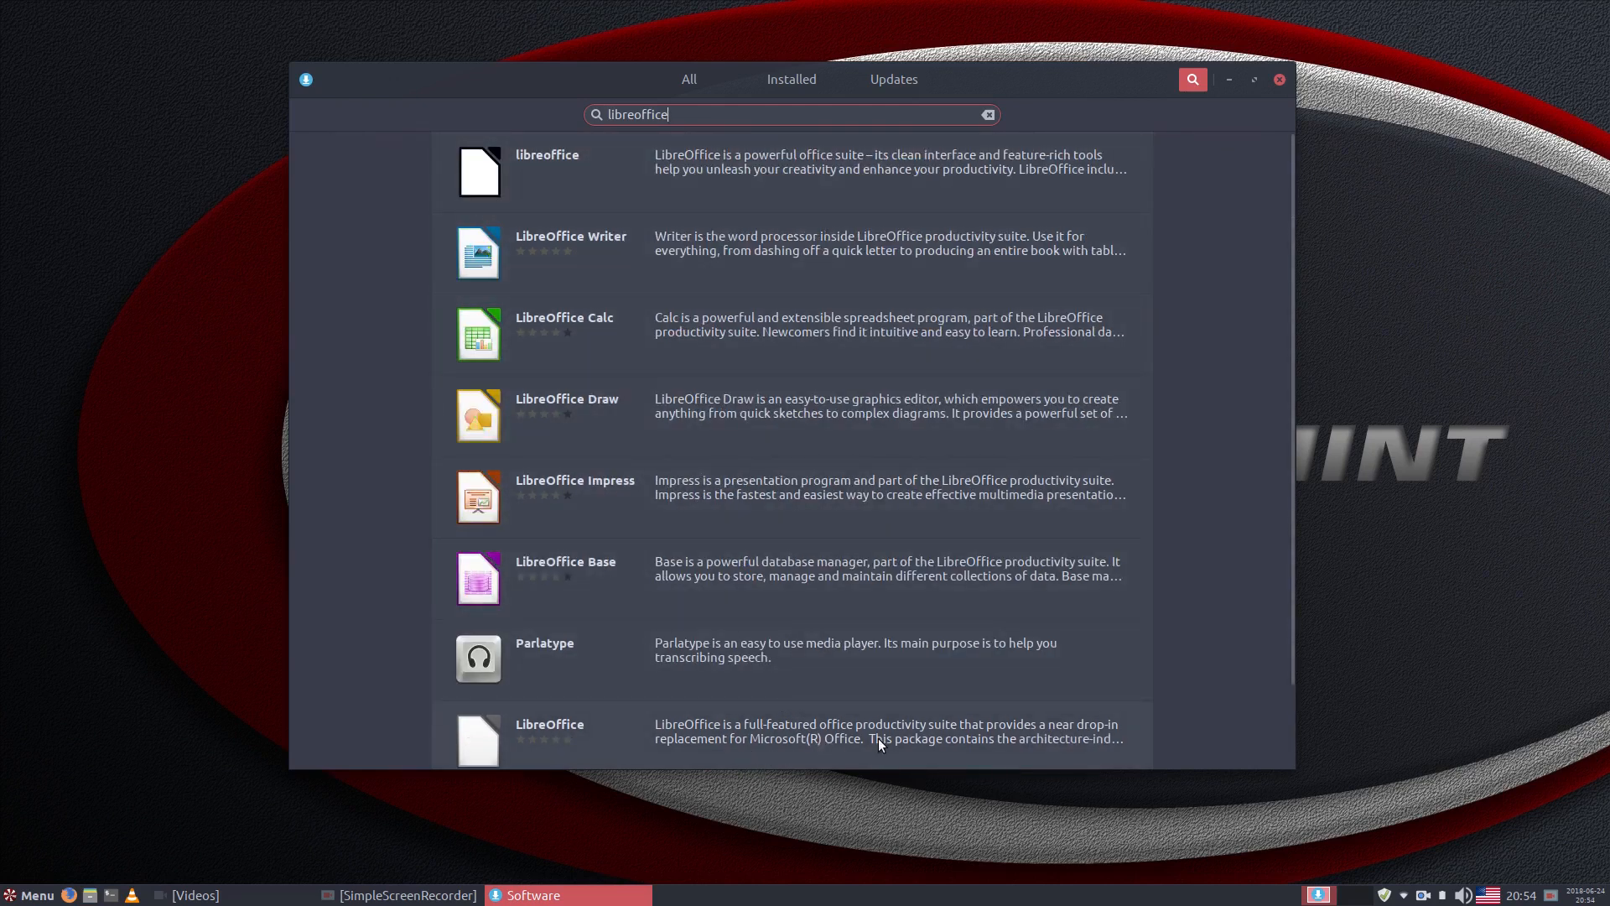
scroll(903, 729, down, 2)
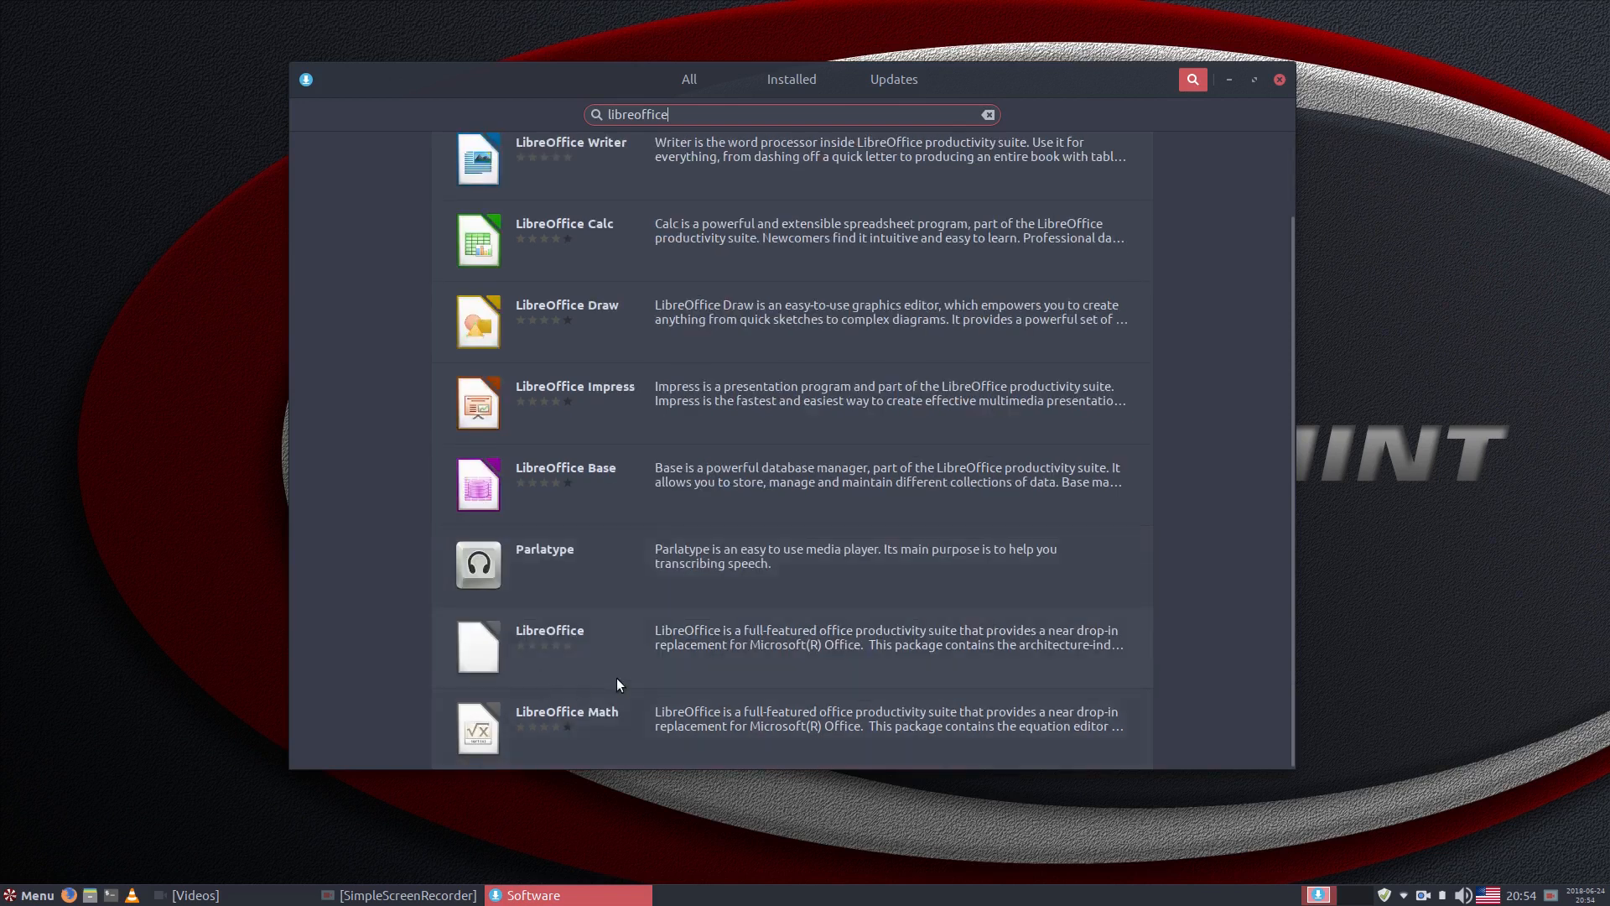
click(625, 636)
scroll(615, 506, down, 4)
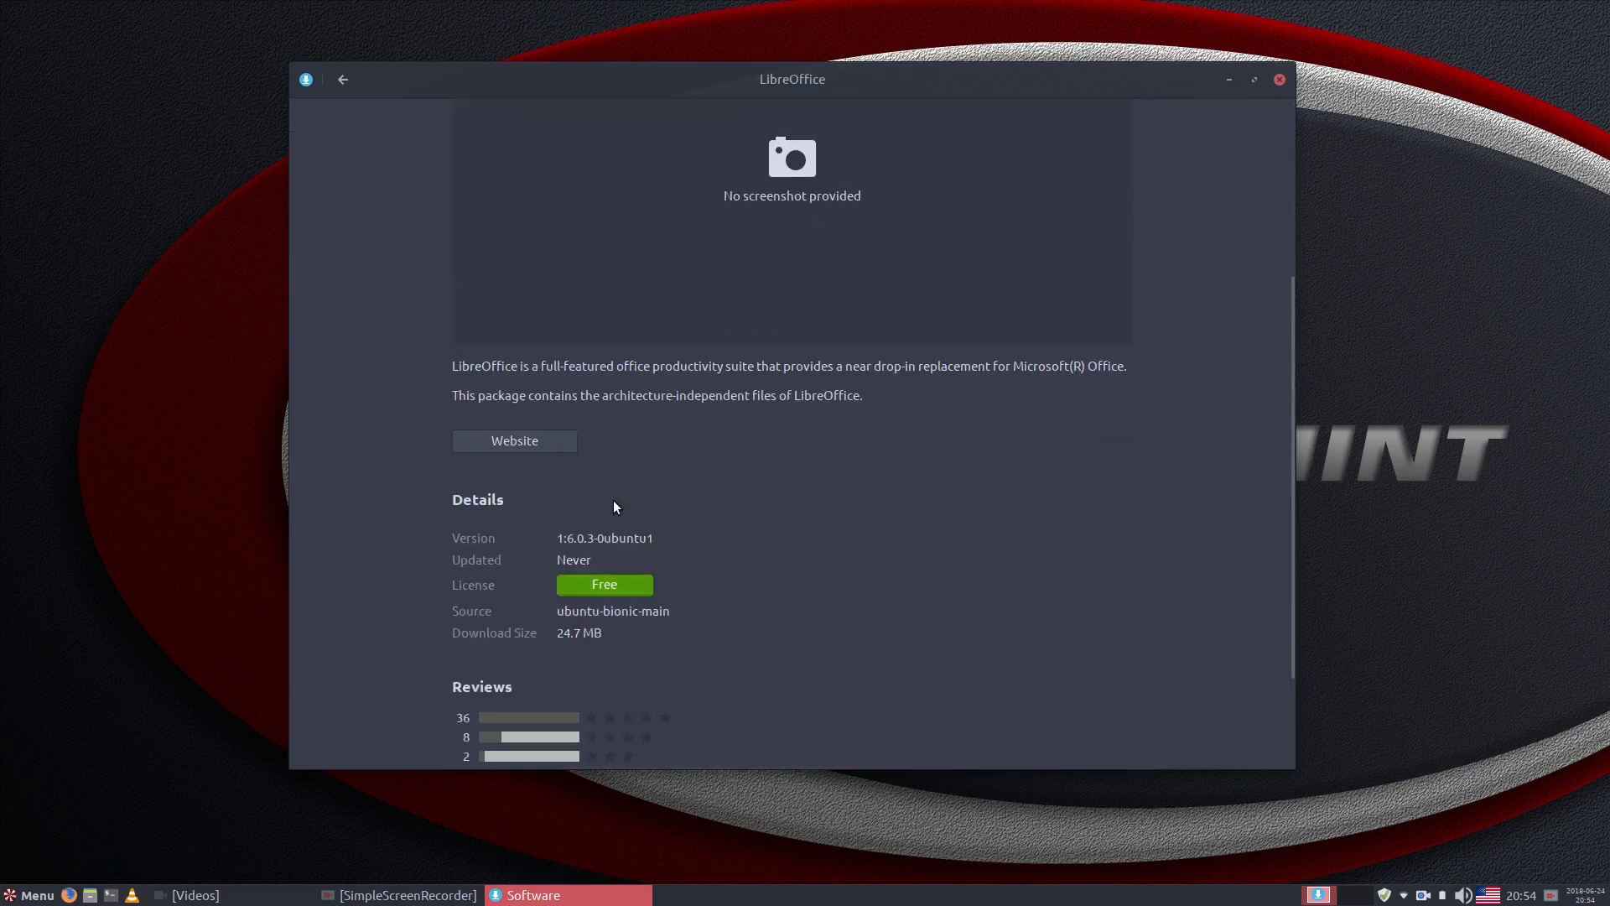
scroll(613, 502, up, 4)
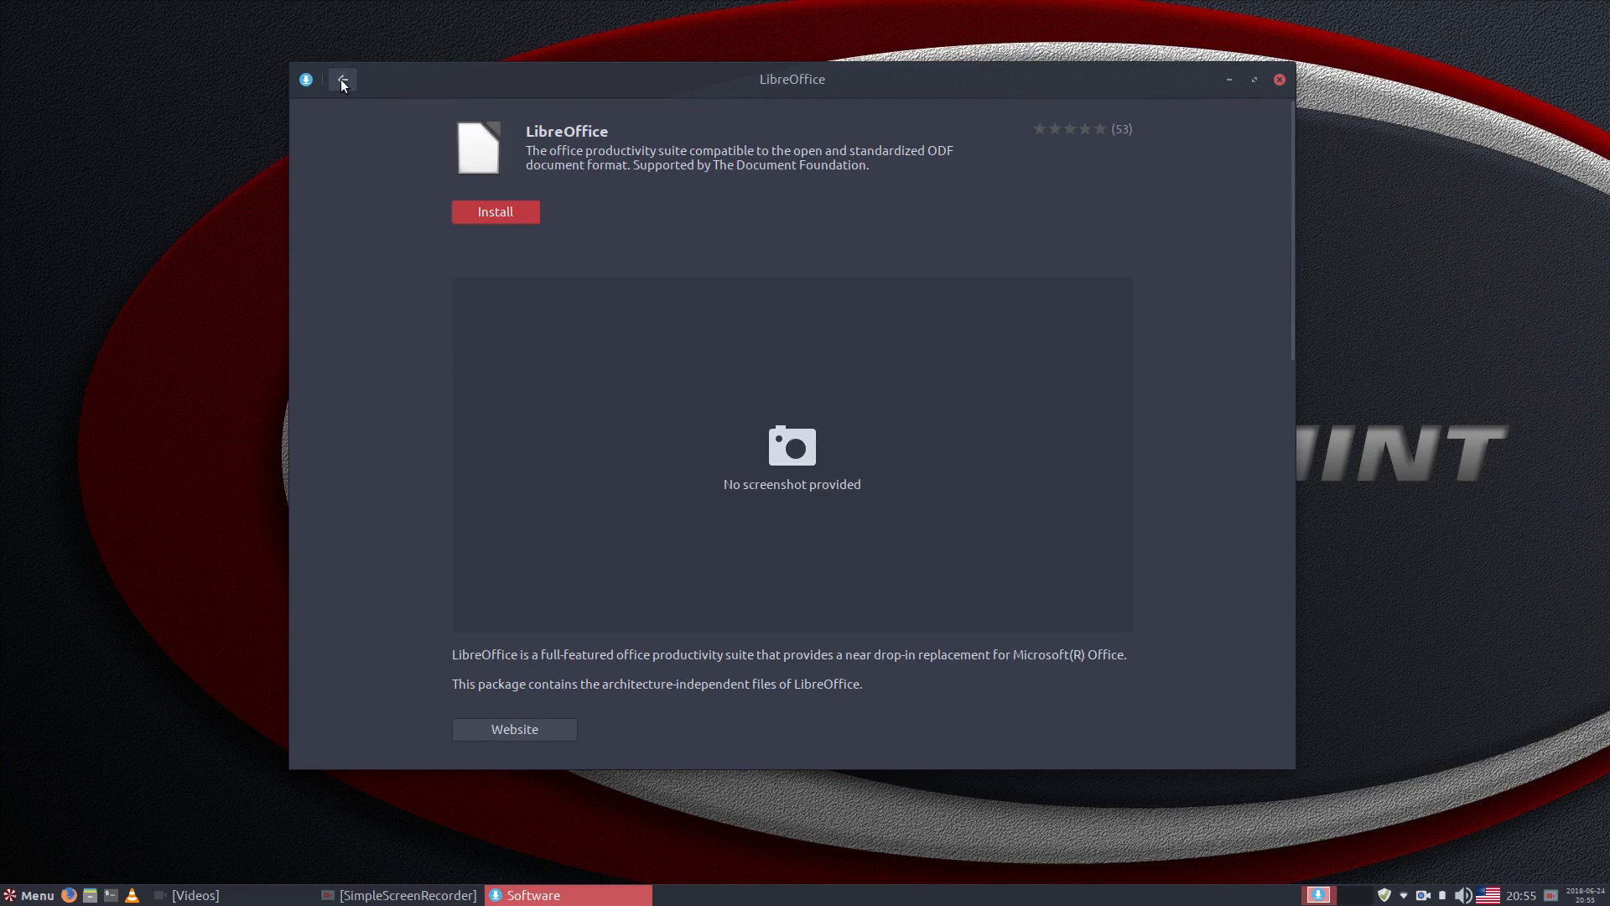
scroll(611, 453, down, 5)
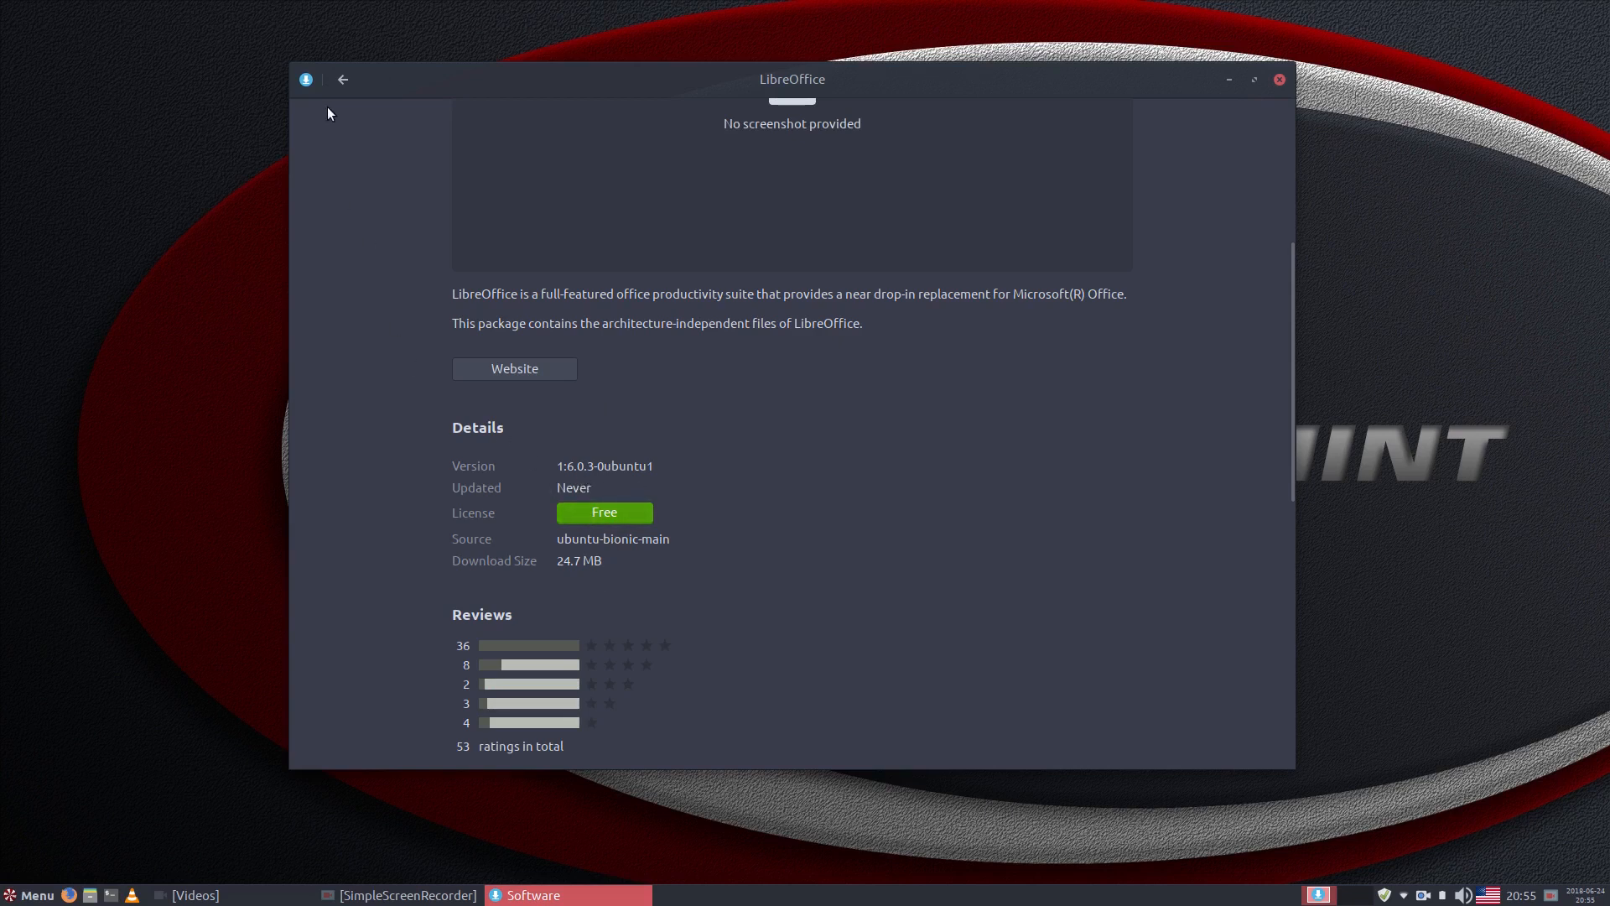
Go back and open the libreoffice snap page (6.0.4.2, Snap Store, 479.1 MB)
click(342, 80)
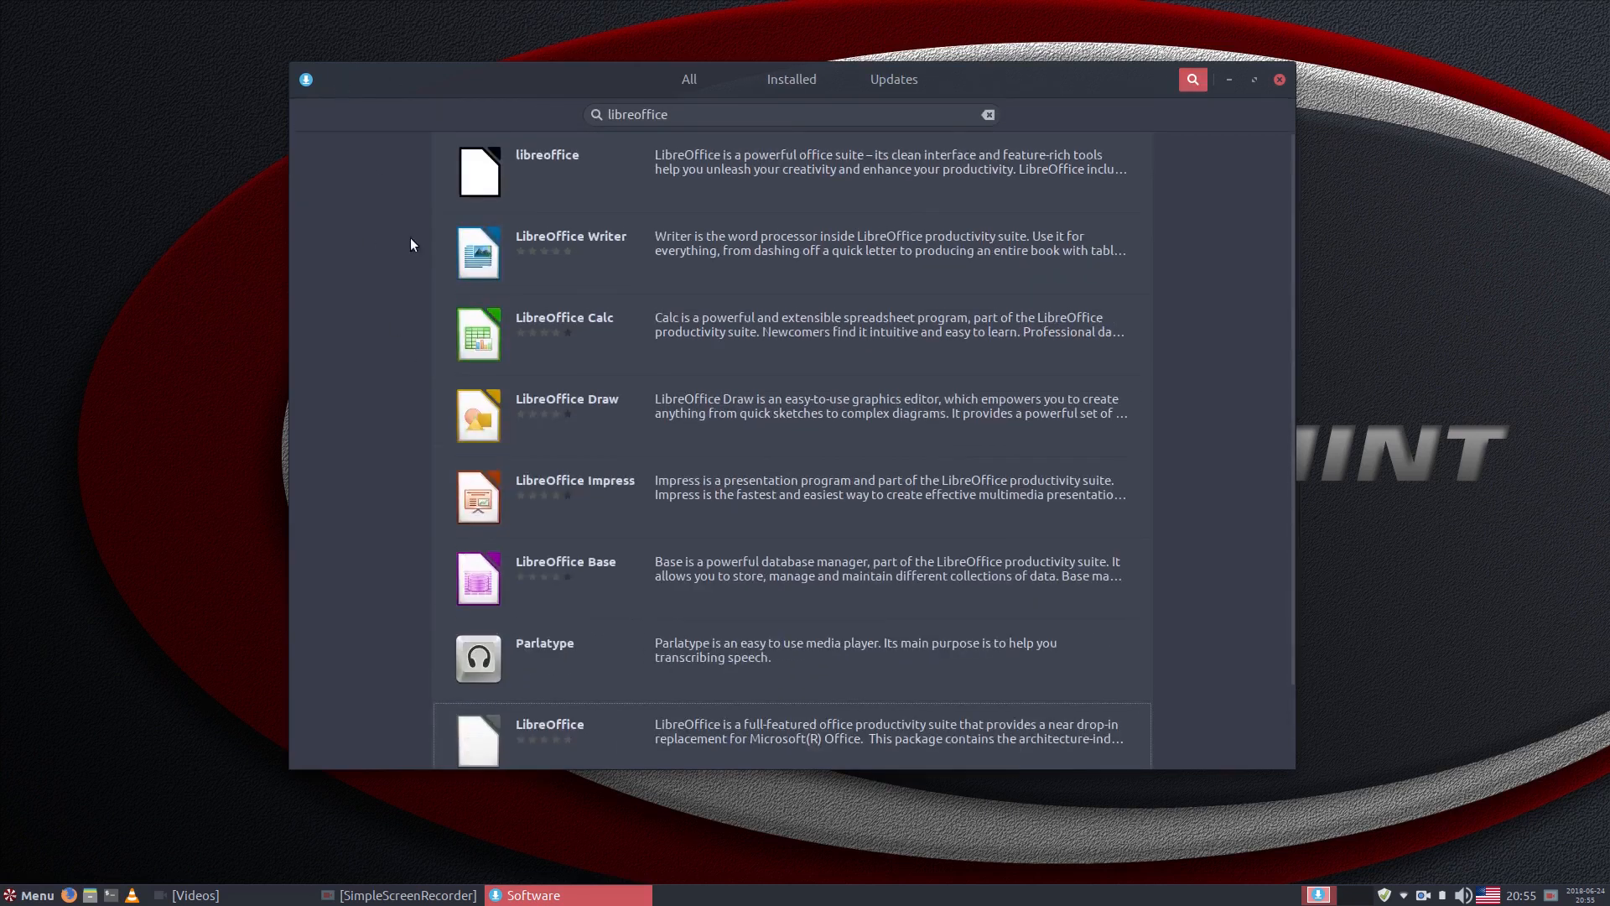
click(649, 169)
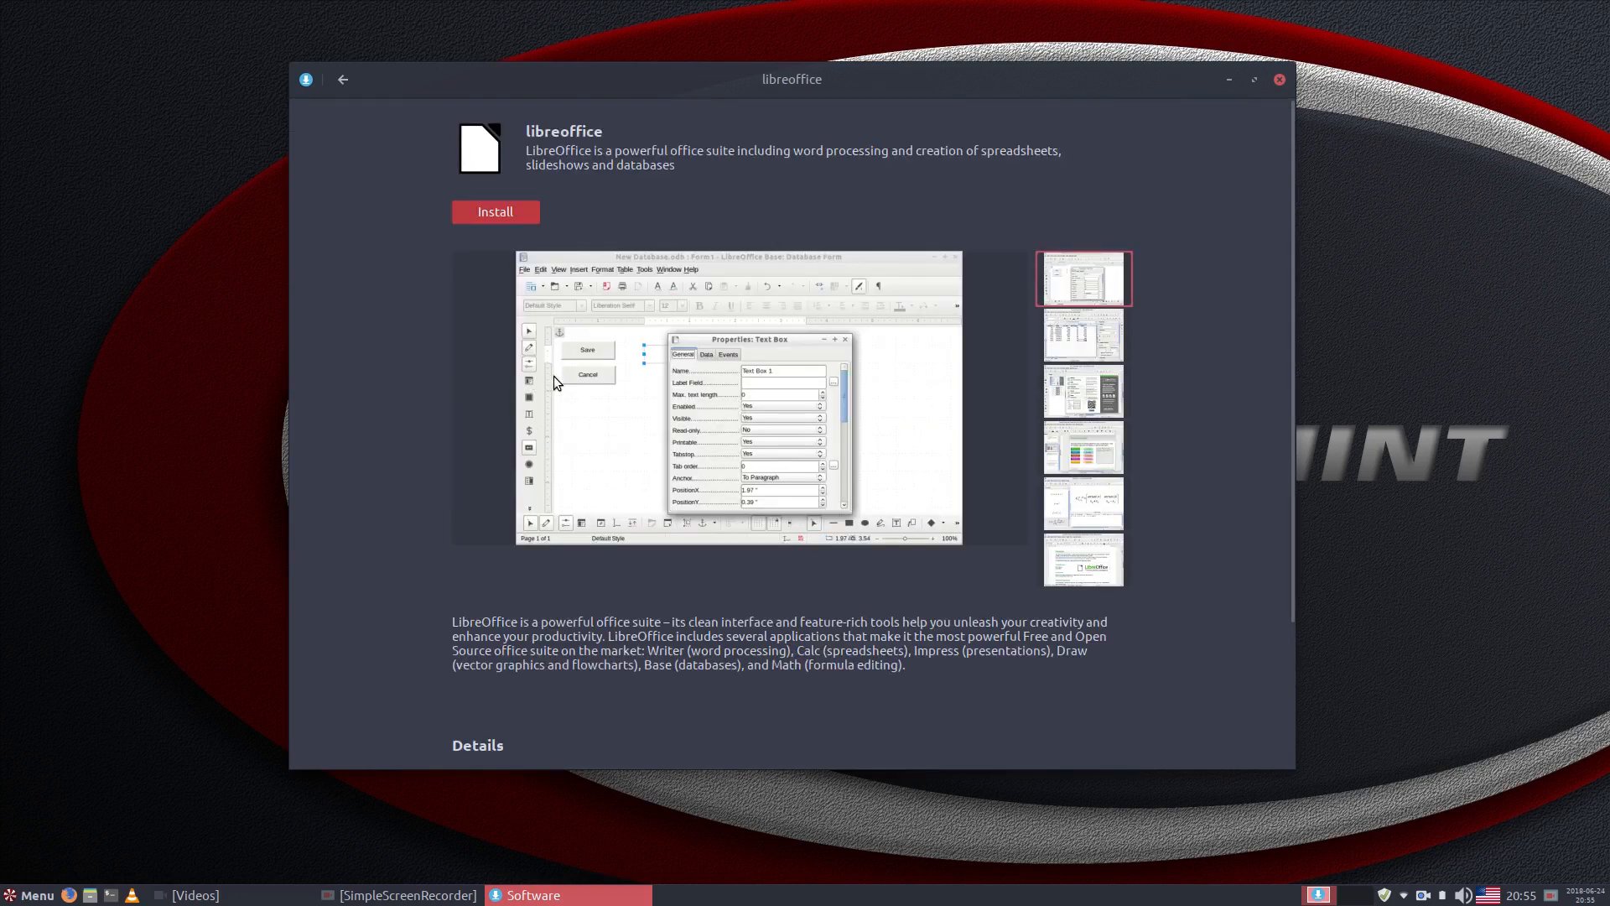
scroll(547, 369, down, 3)
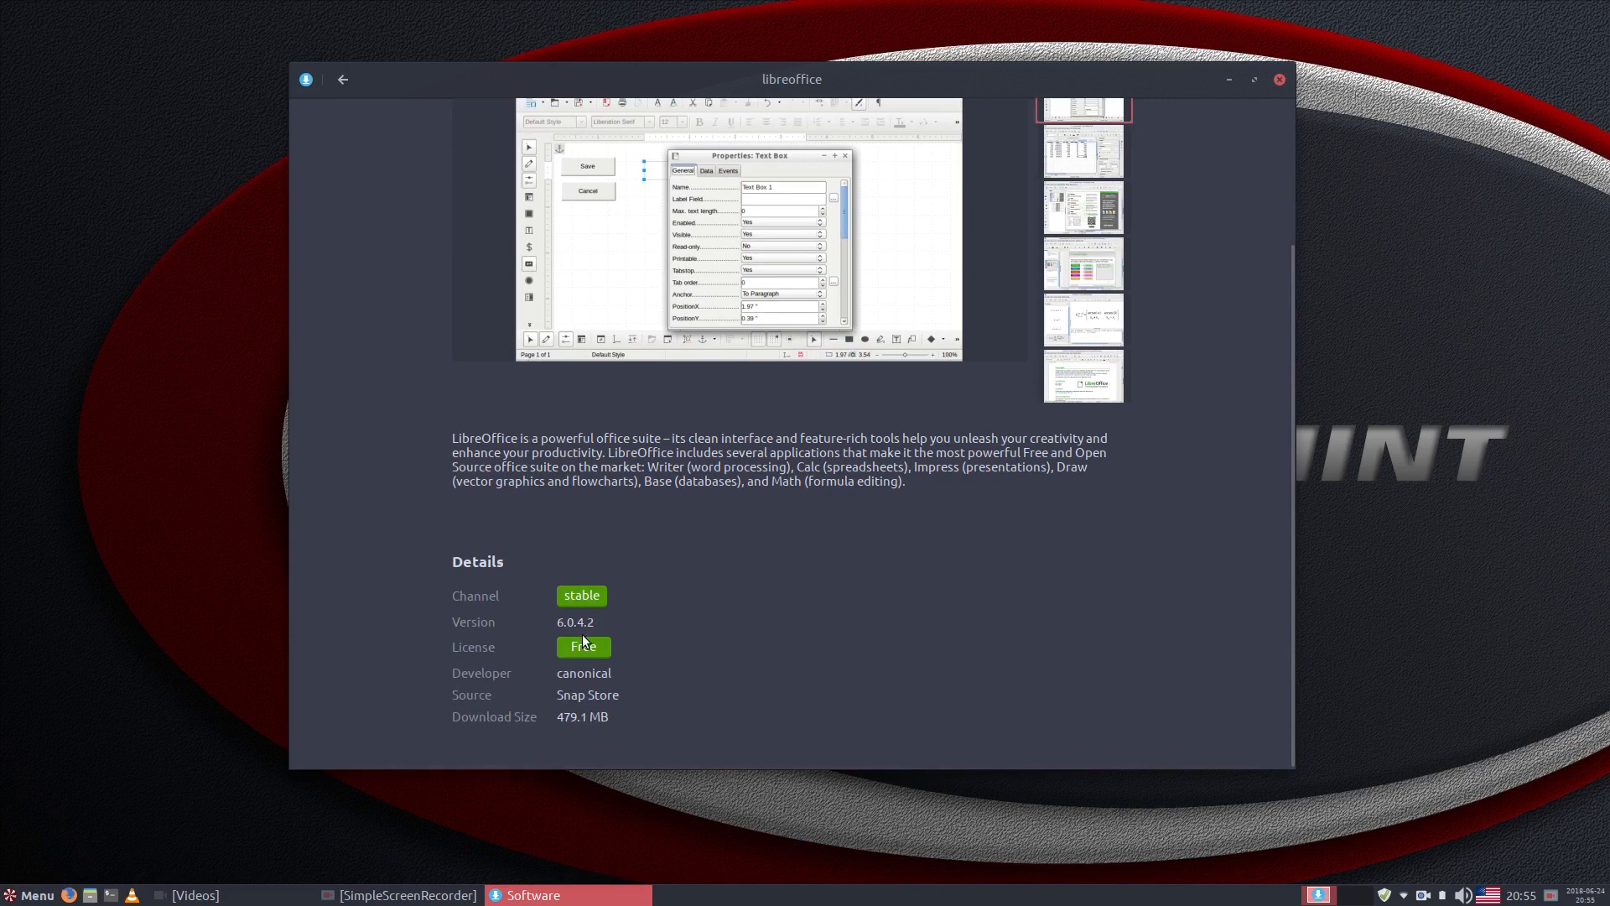
scroll(455, 322, up, 3)
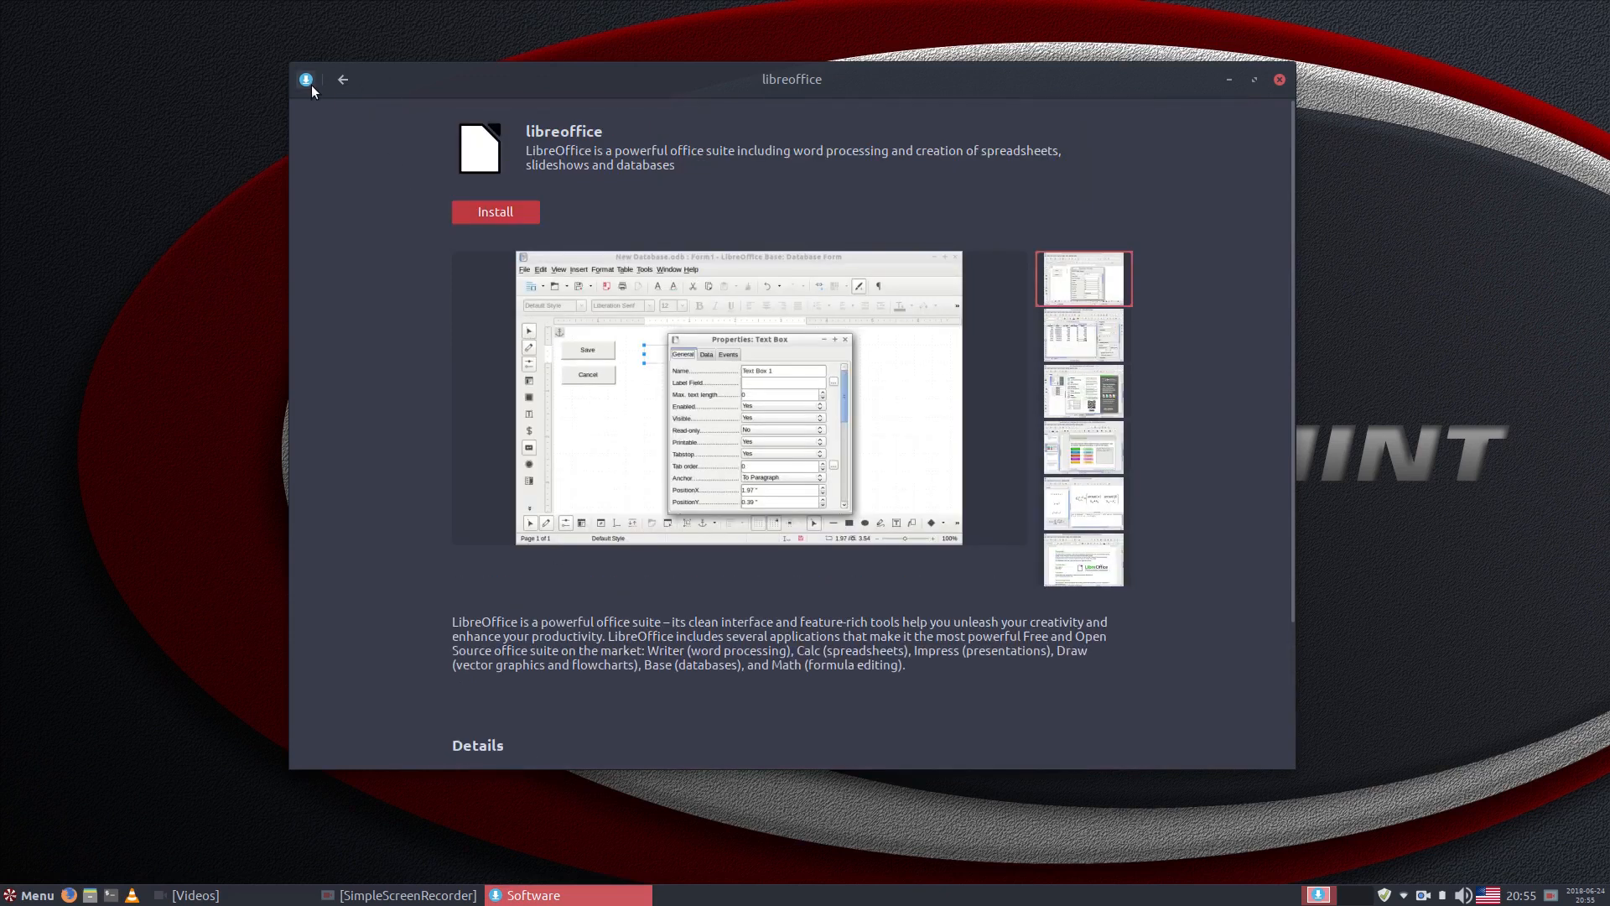
Start installing the libreoffice snap, authorising it with the account password
click(494, 212)
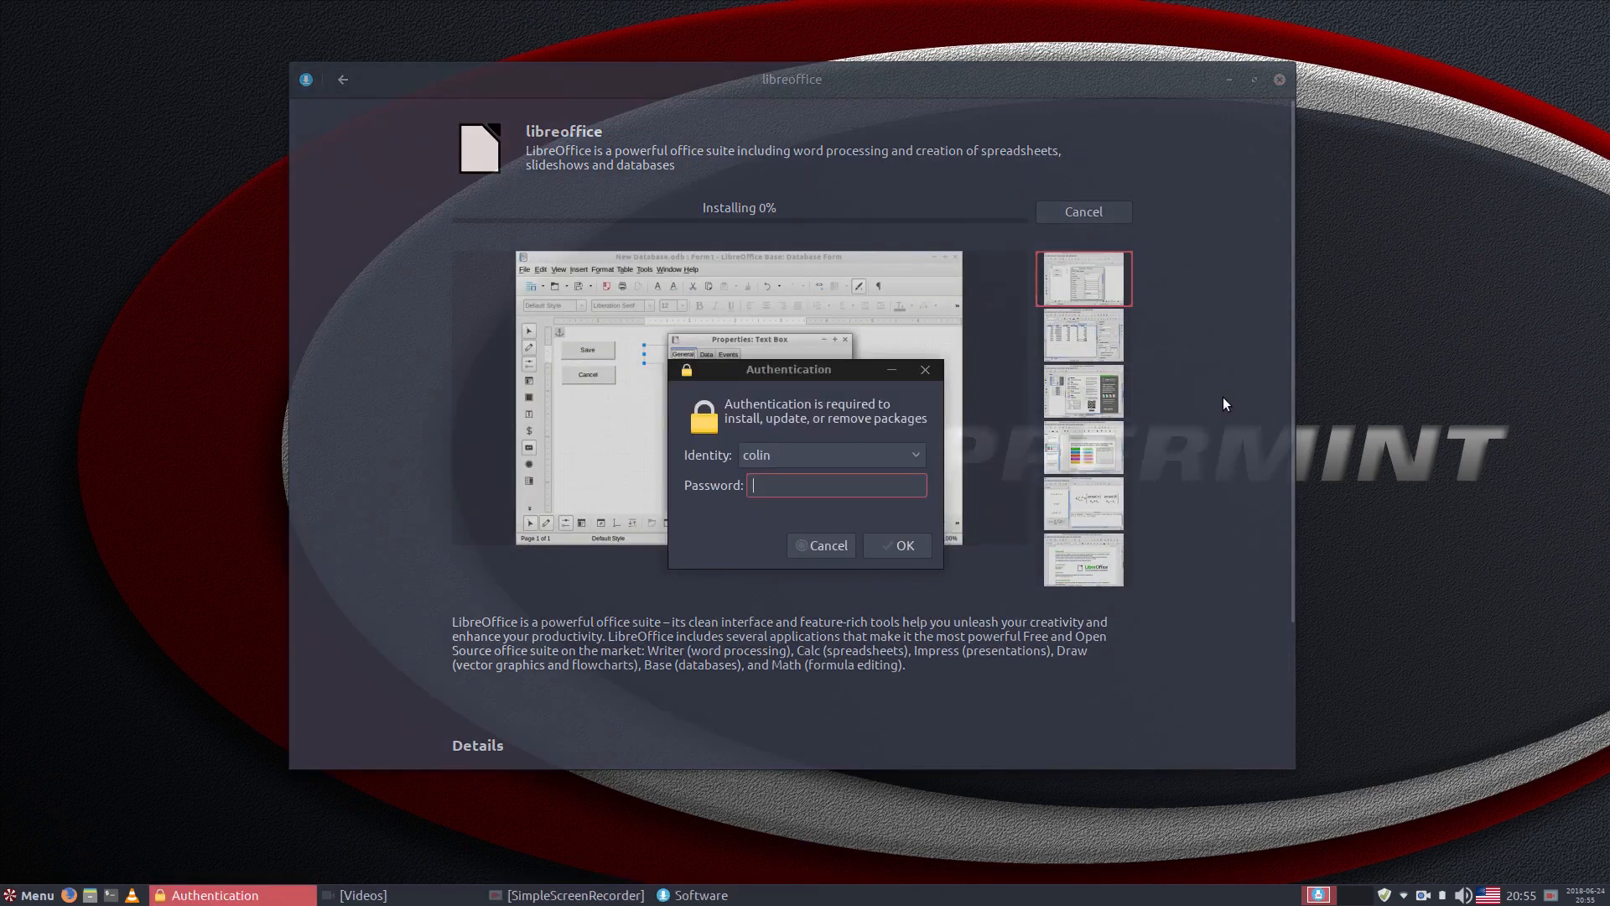
text(•••••••)
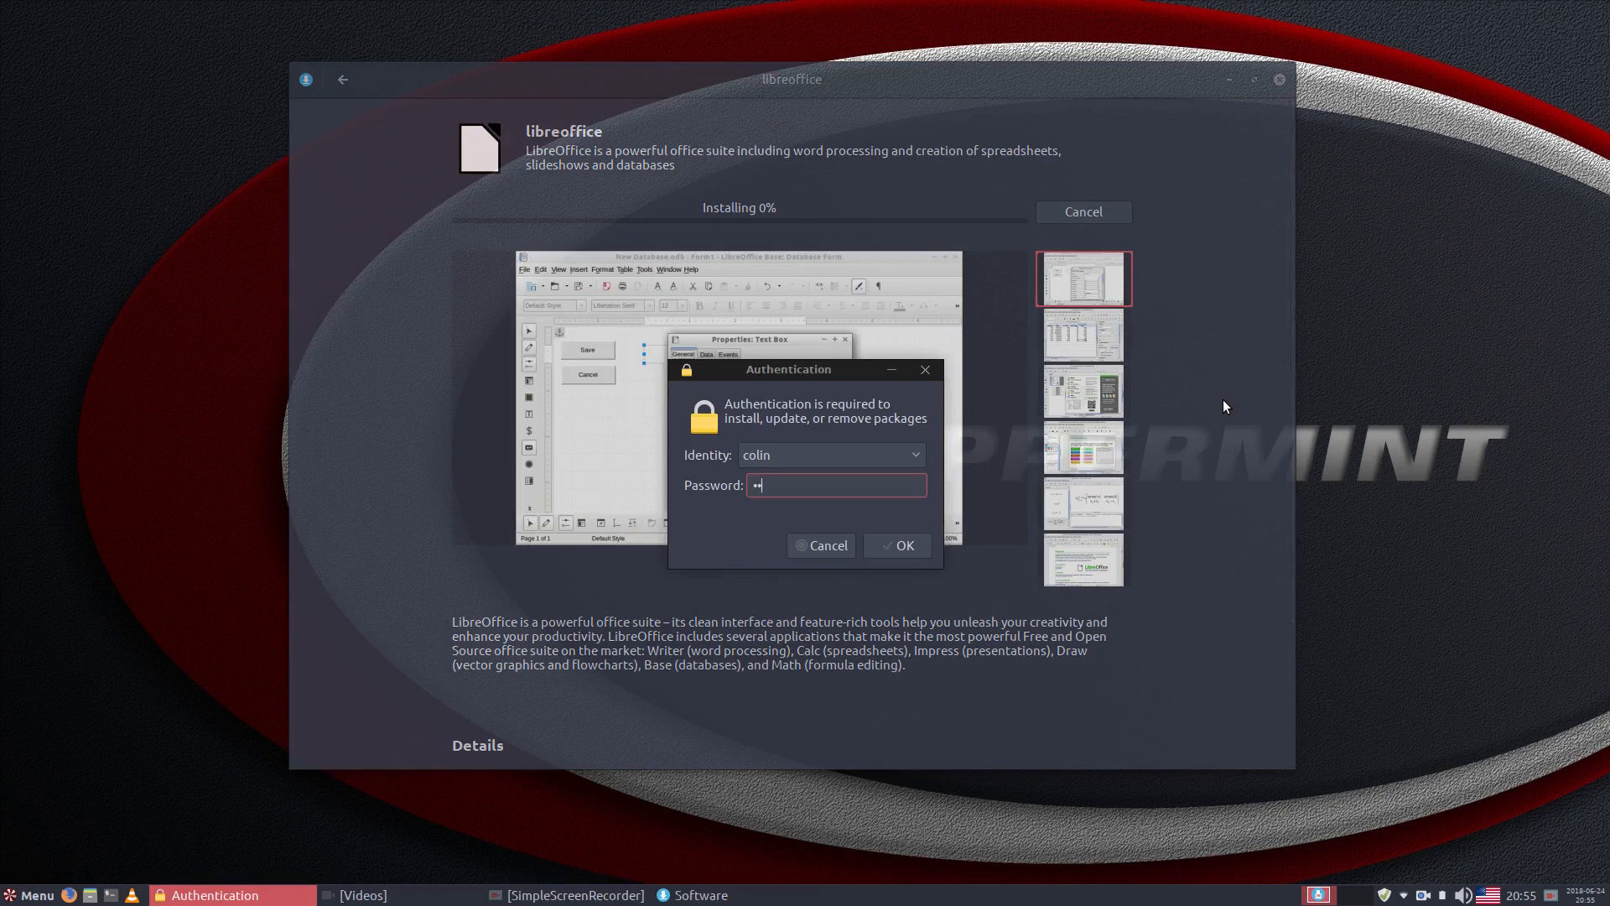
key(Return)
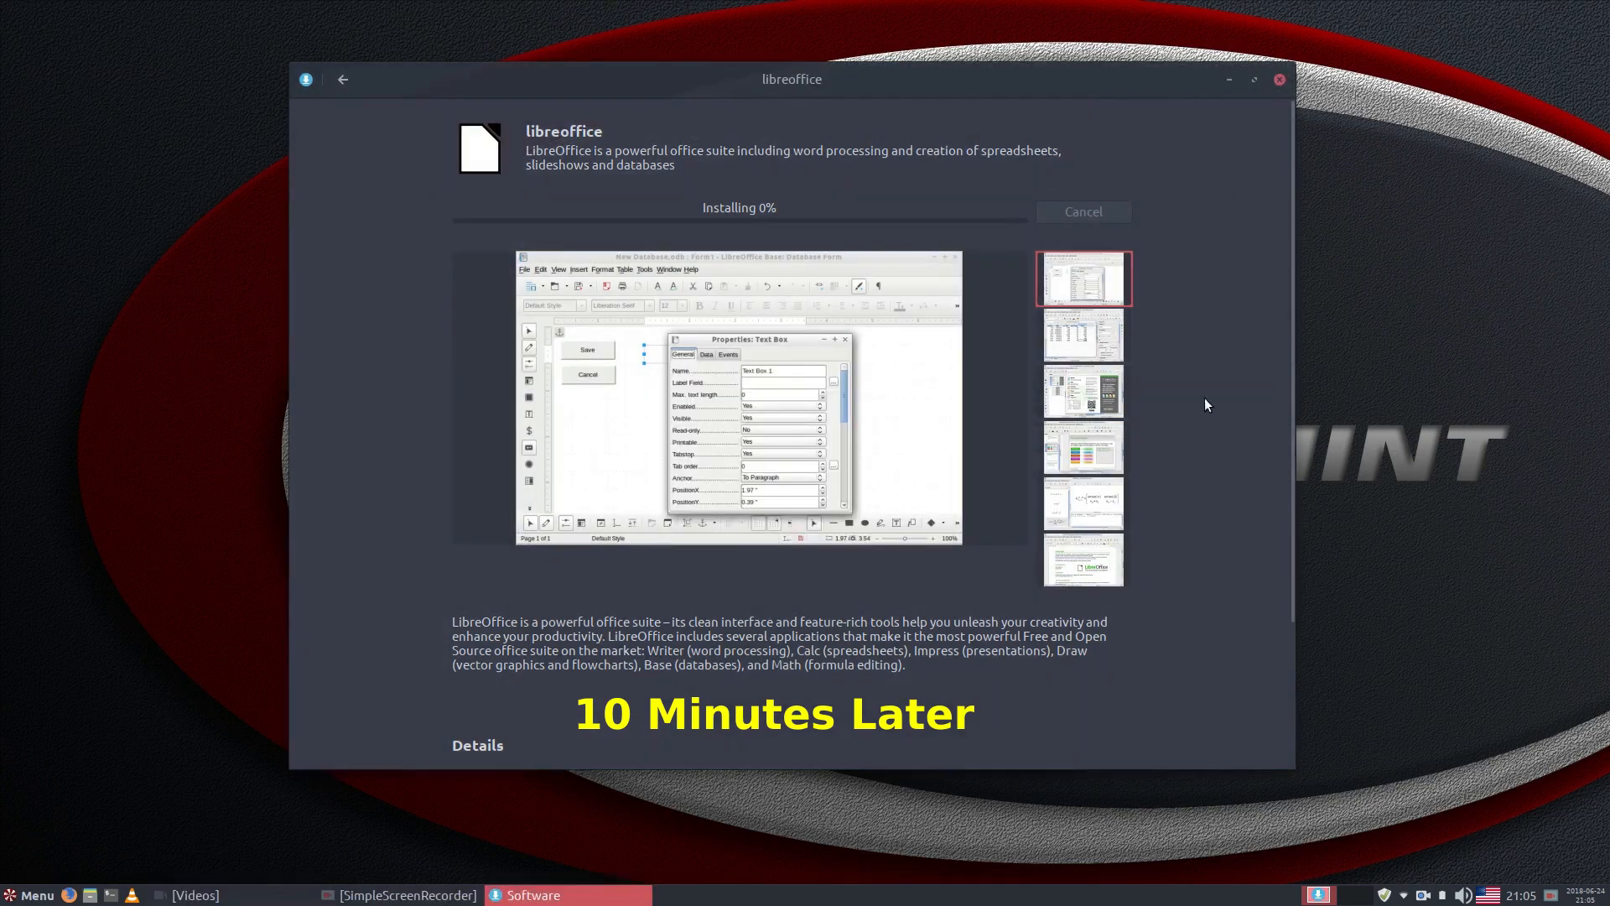
Close Software and relaunch it from the application menu
click(1279, 80)
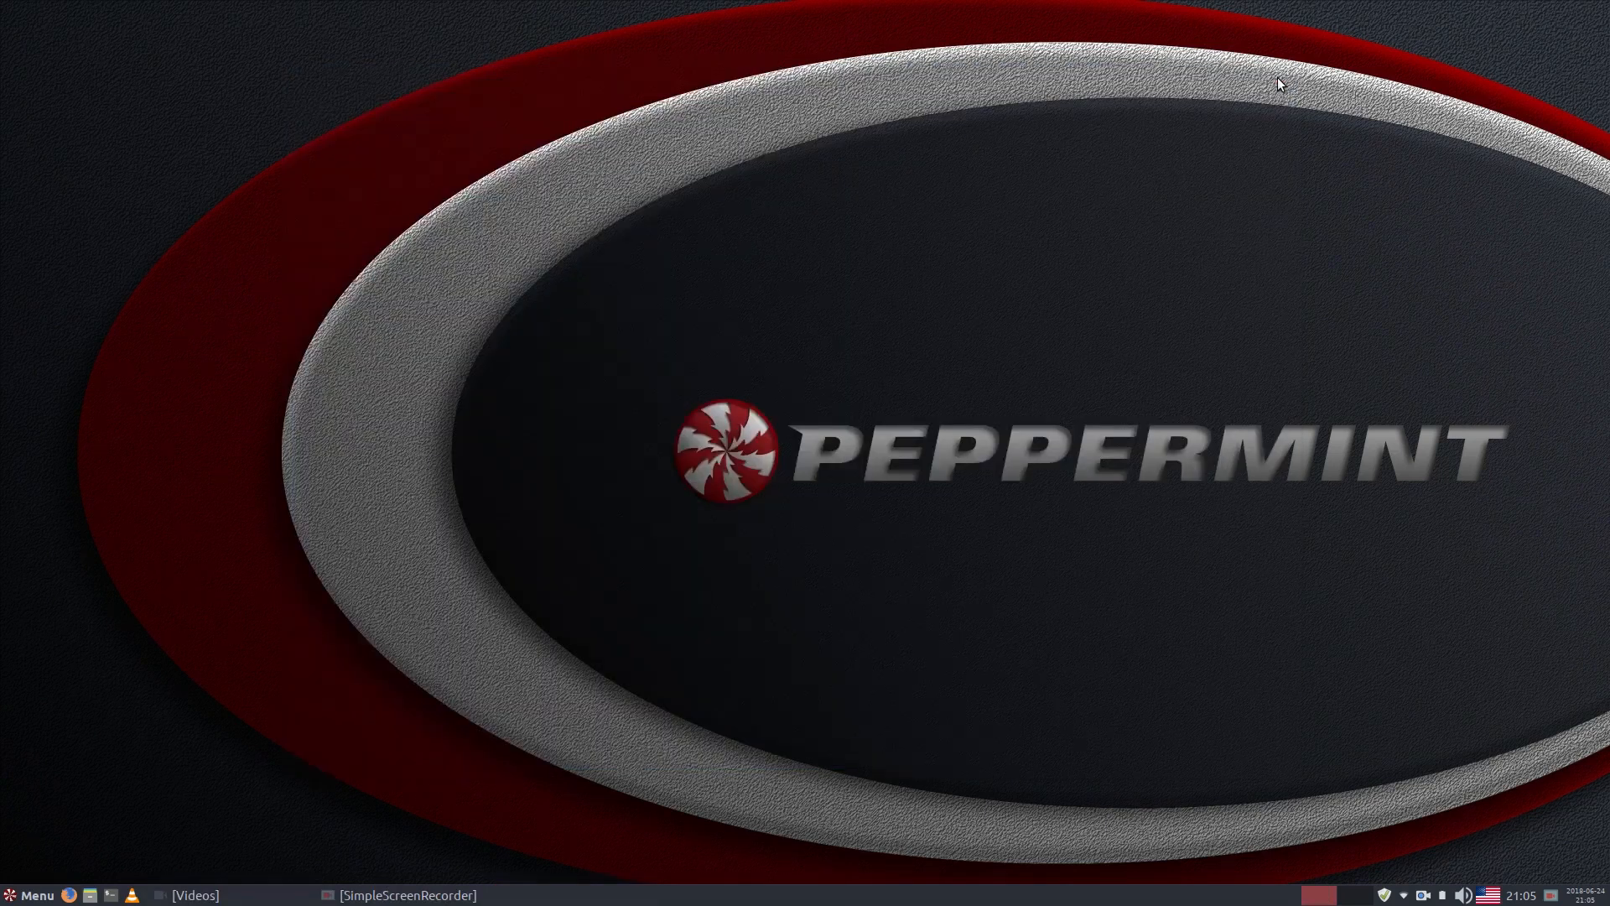
click(31, 895)
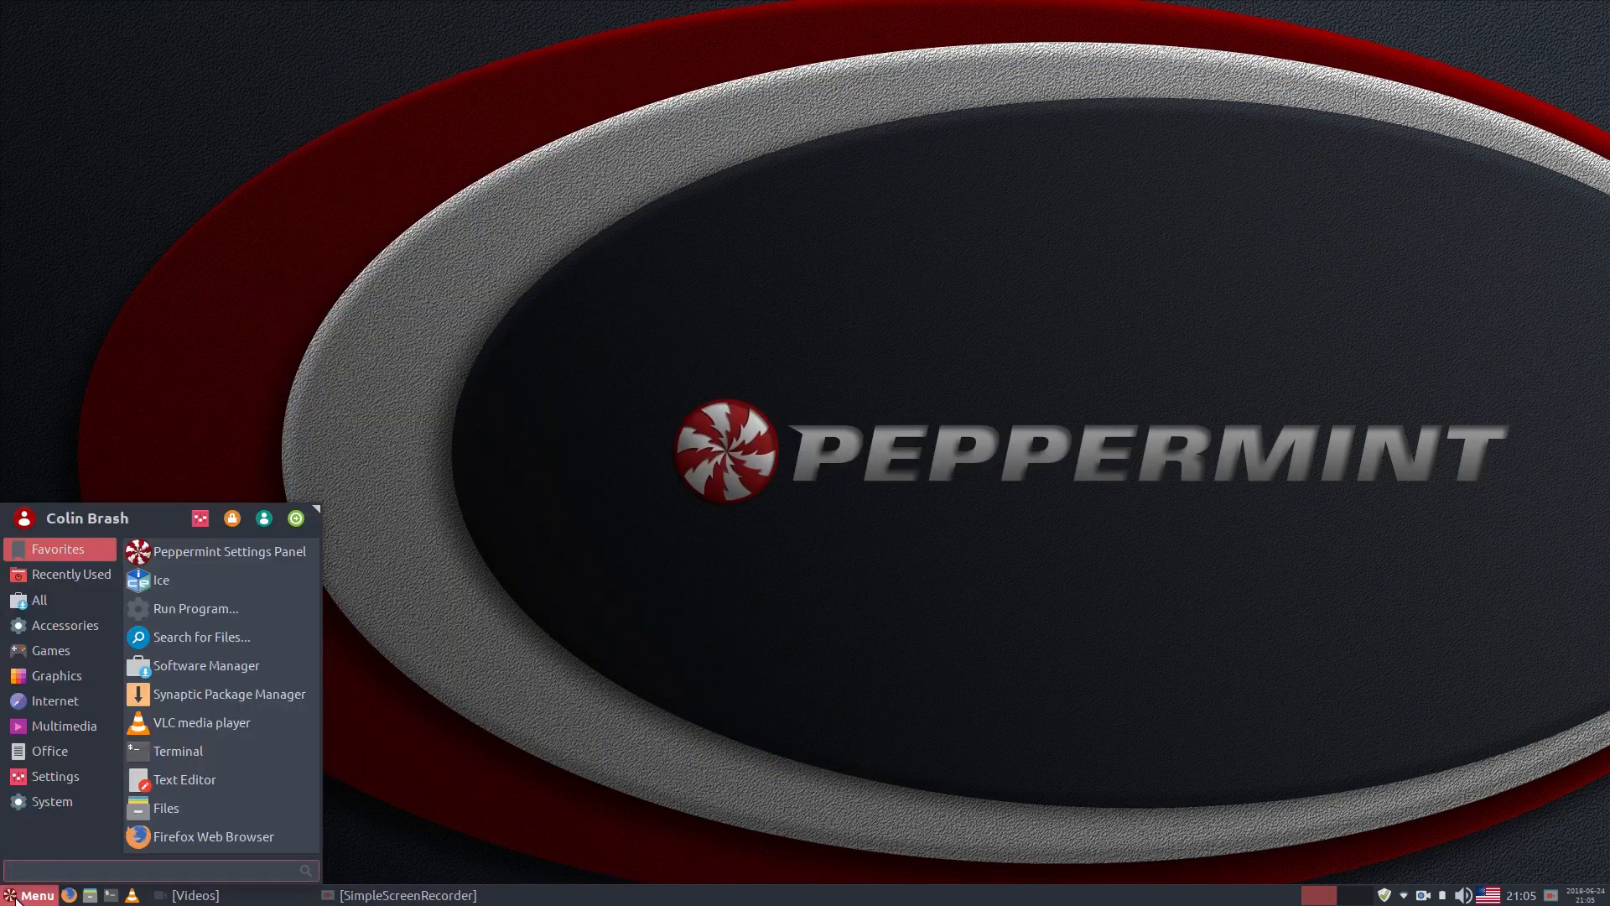
mouse_move(62, 802)
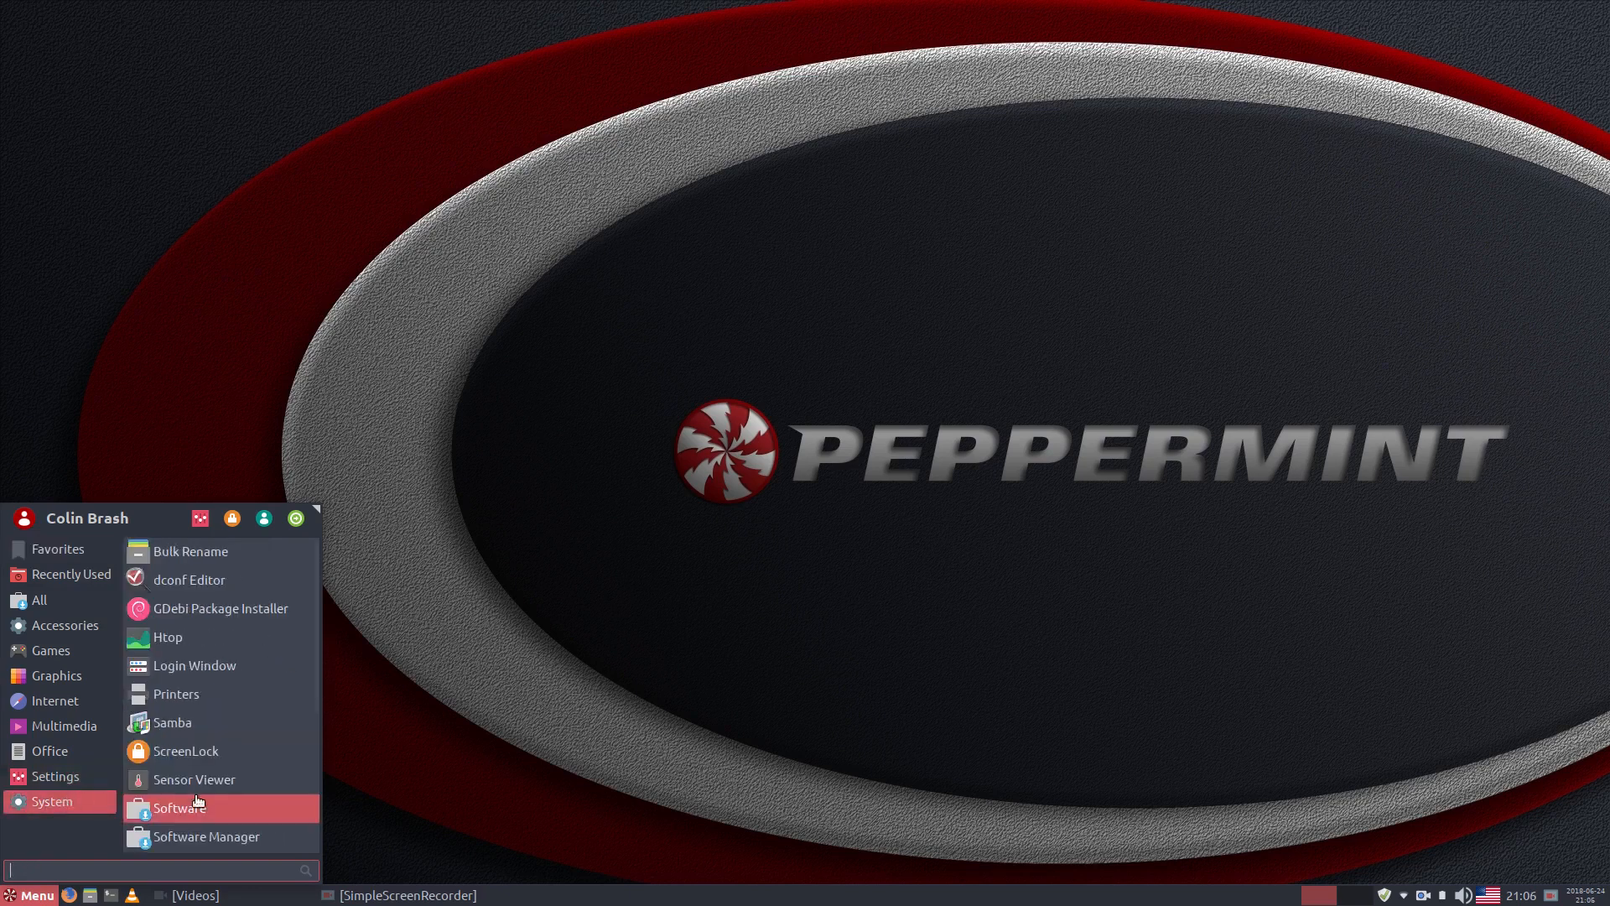
click(227, 808)
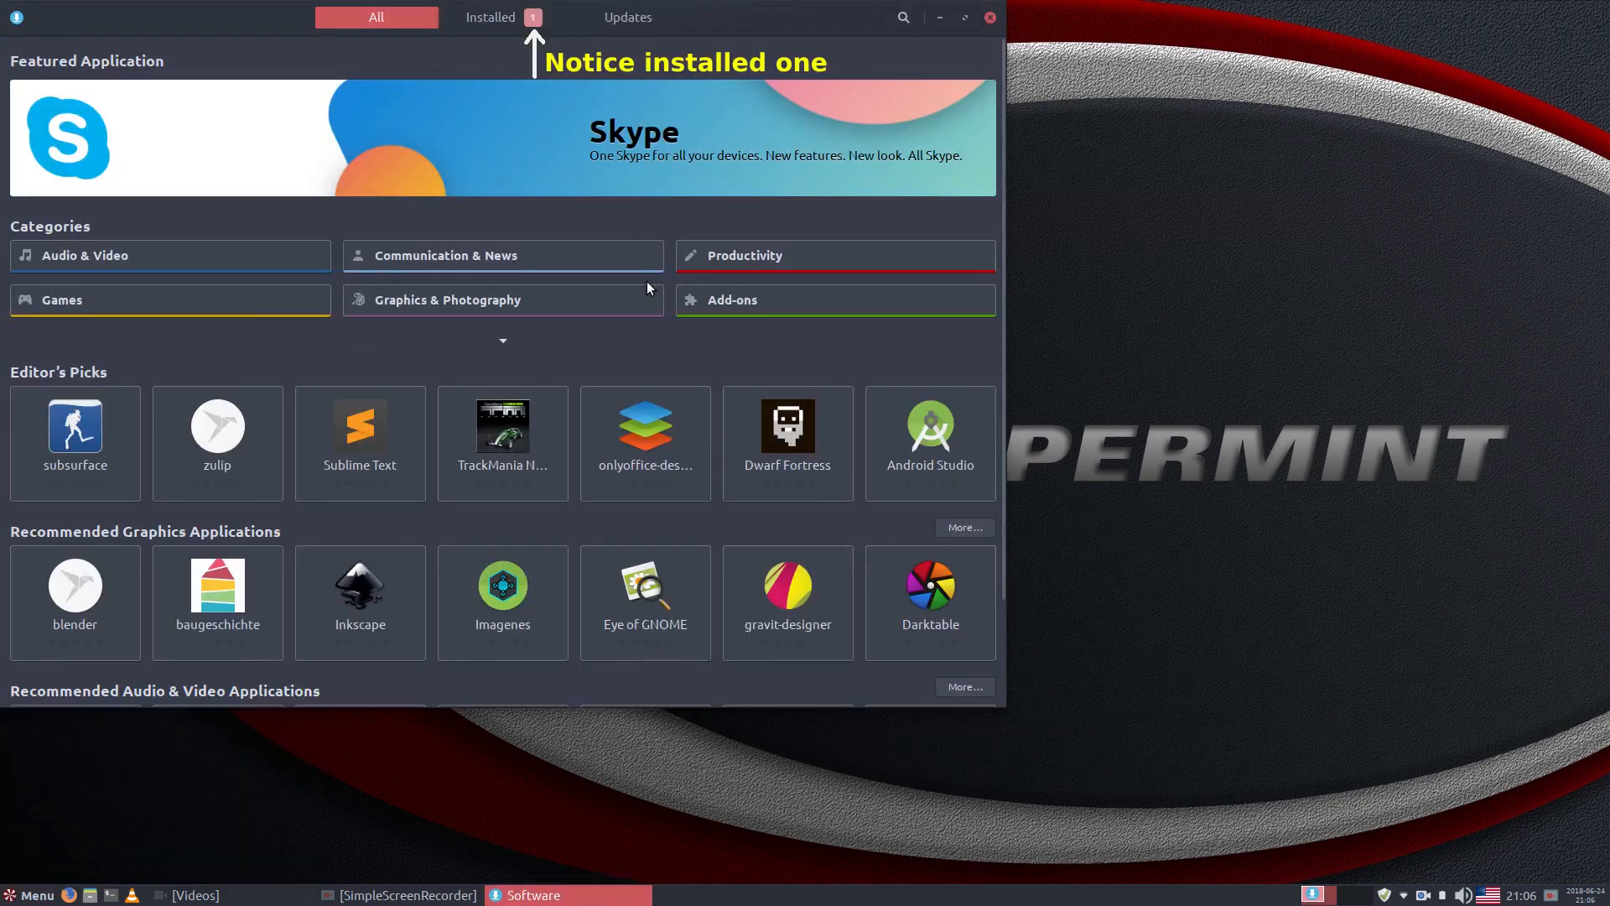
Search for 'gimp' and install GIMP 2.10.0 from its details page
click(899, 20)
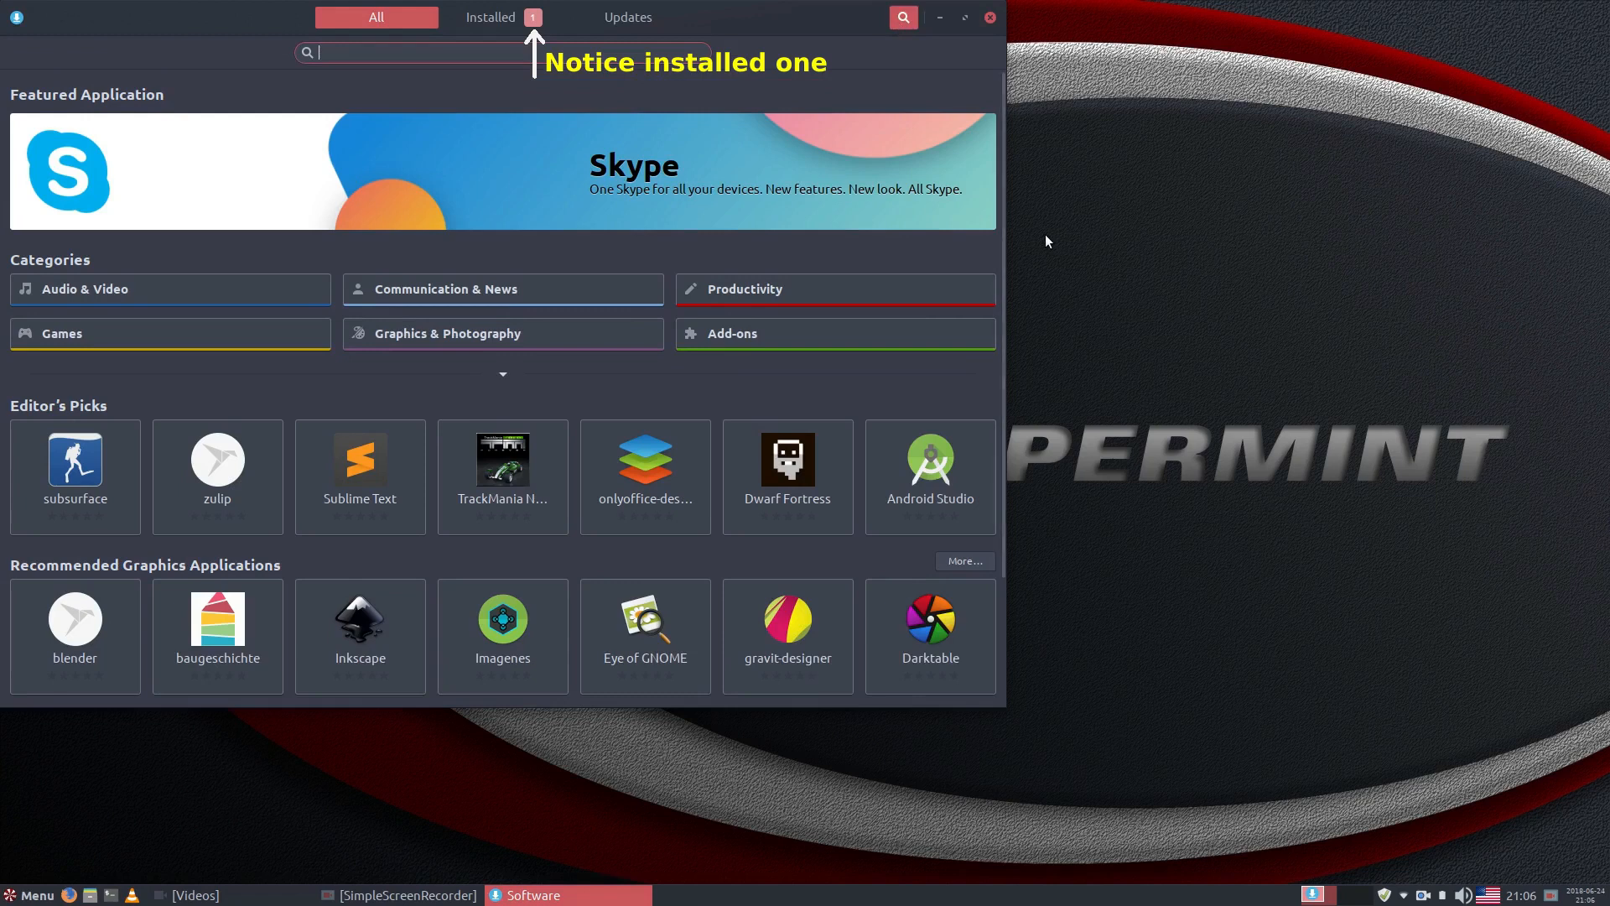
text(gimp)
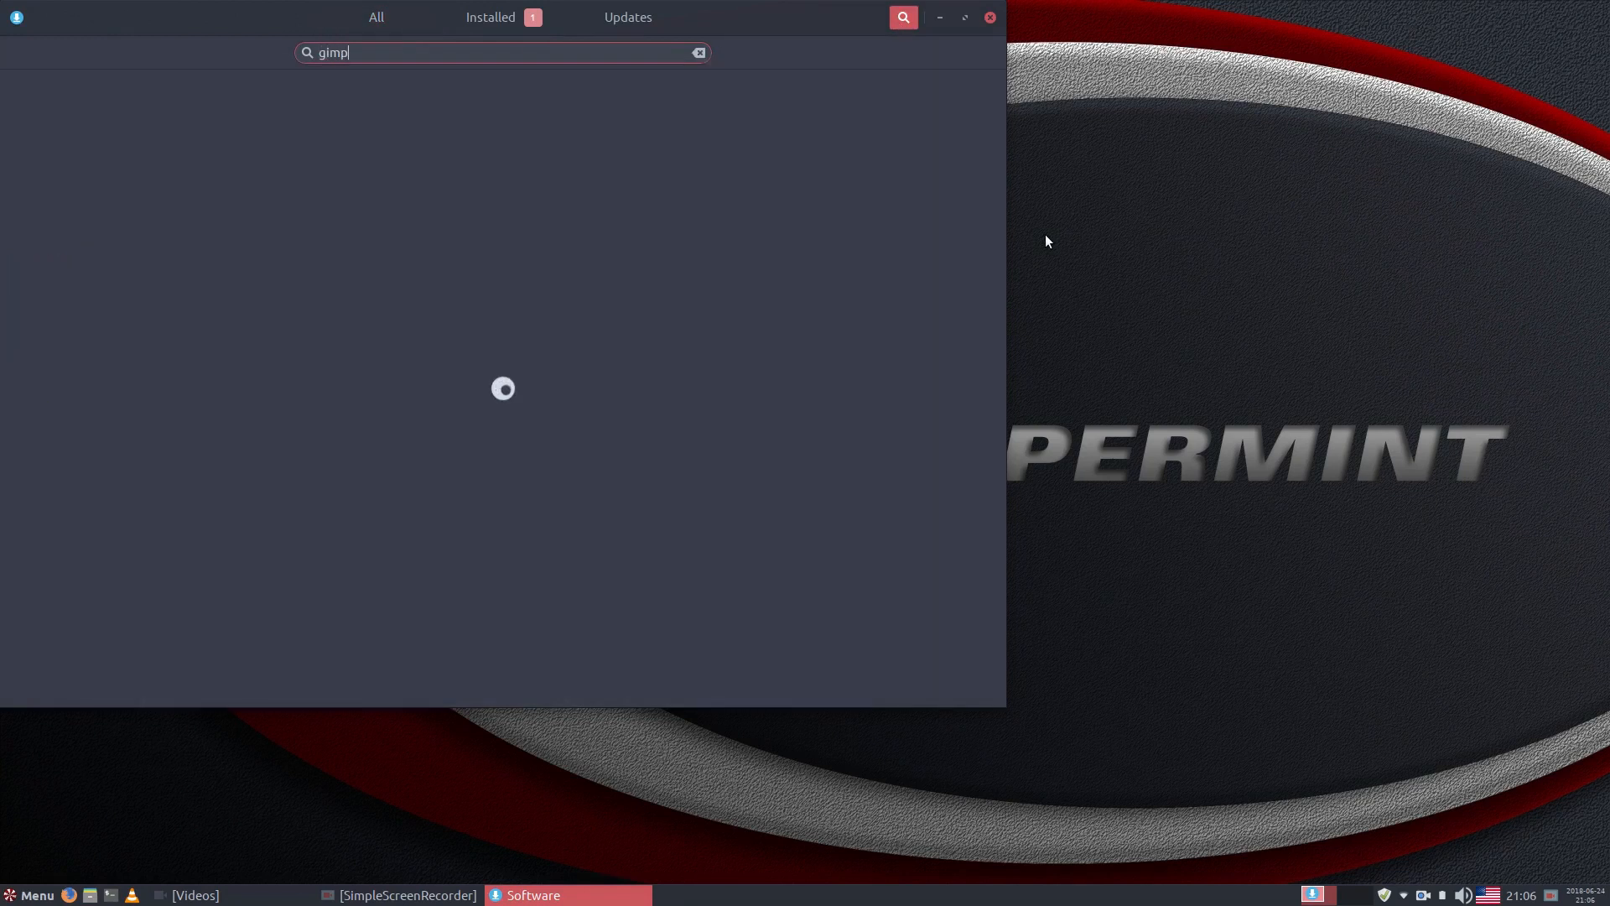
click(411, 123)
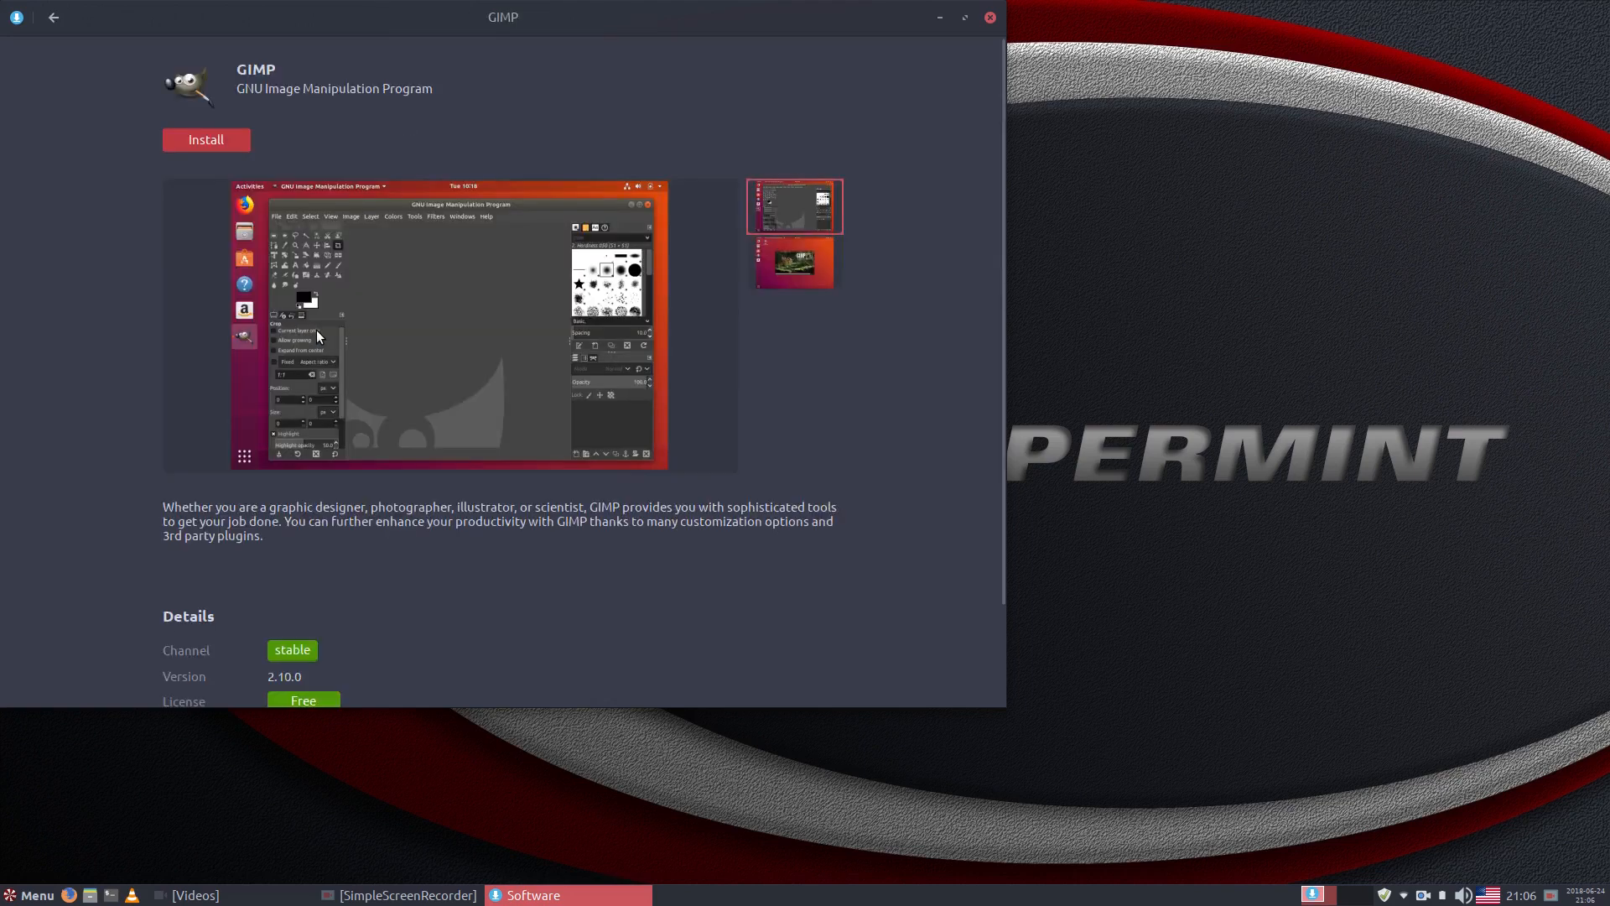
scroll(318, 334, down, 3)
scroll(316, 330, up, 3)
click(181, 136)
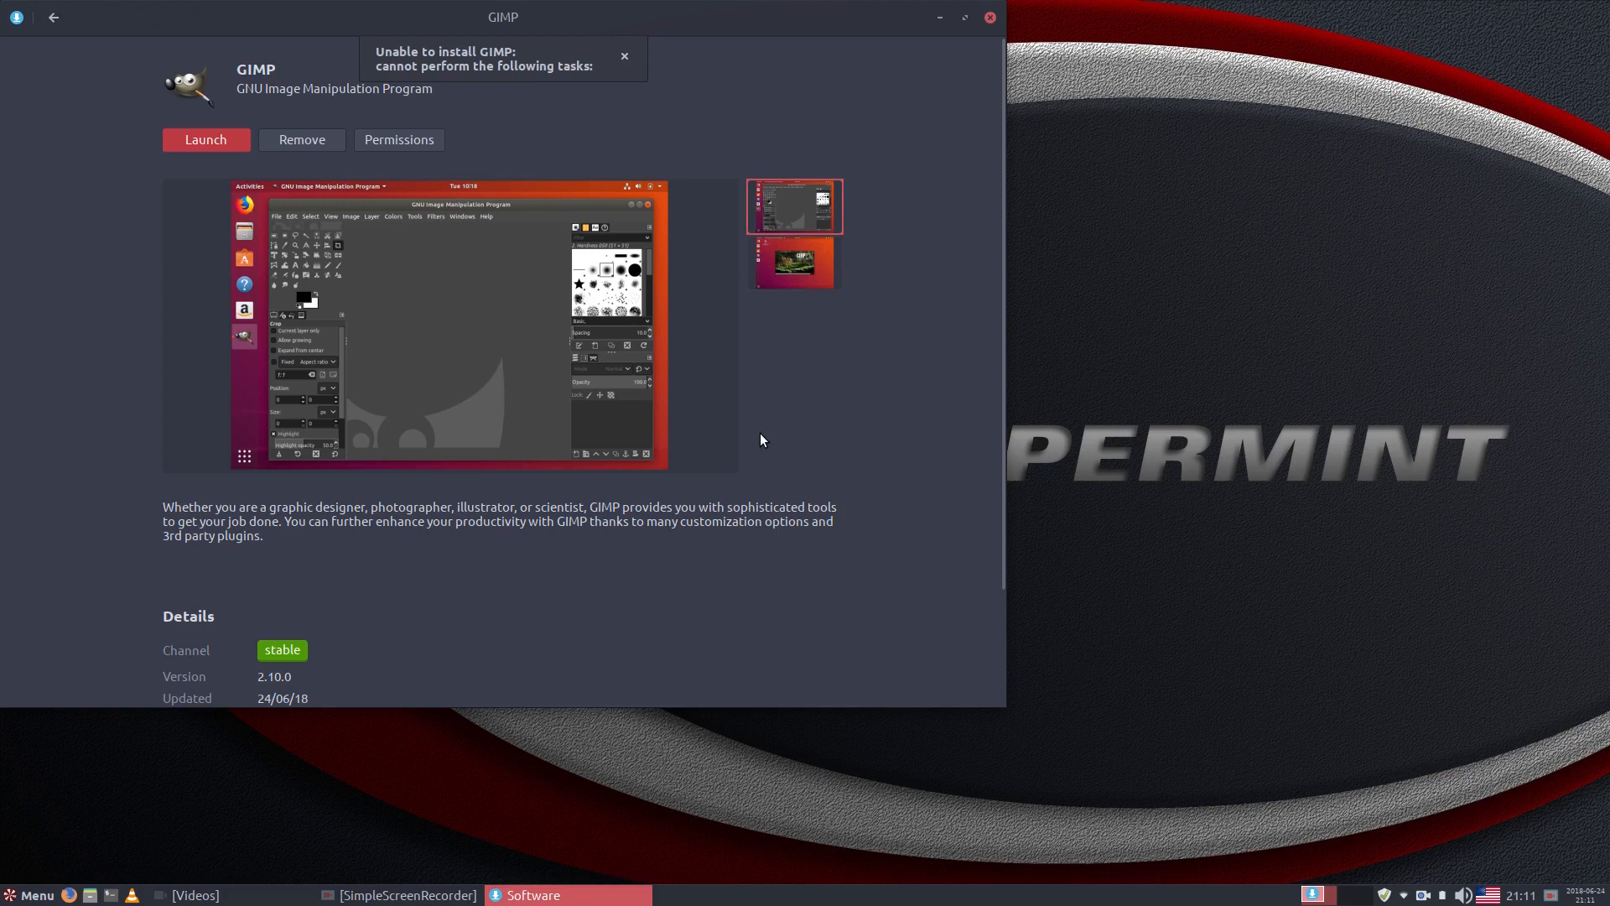
Check the application menu's Graphics category for GIMP, then close the menu
scroll(760, 433, down, 3)
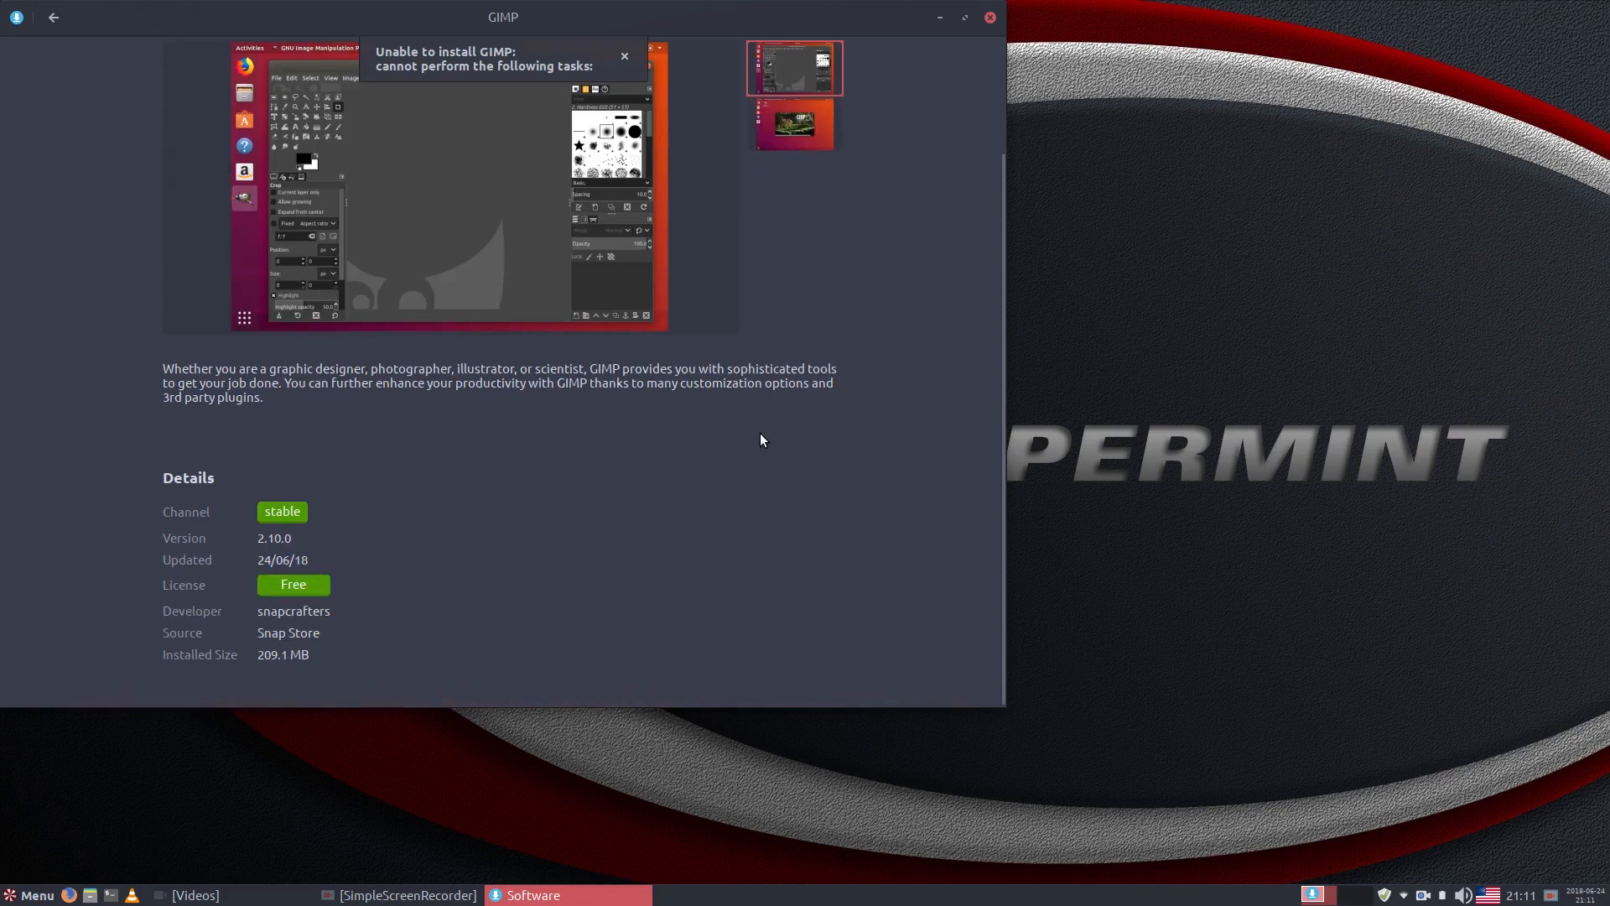
scroll(761, 434, up, 3)
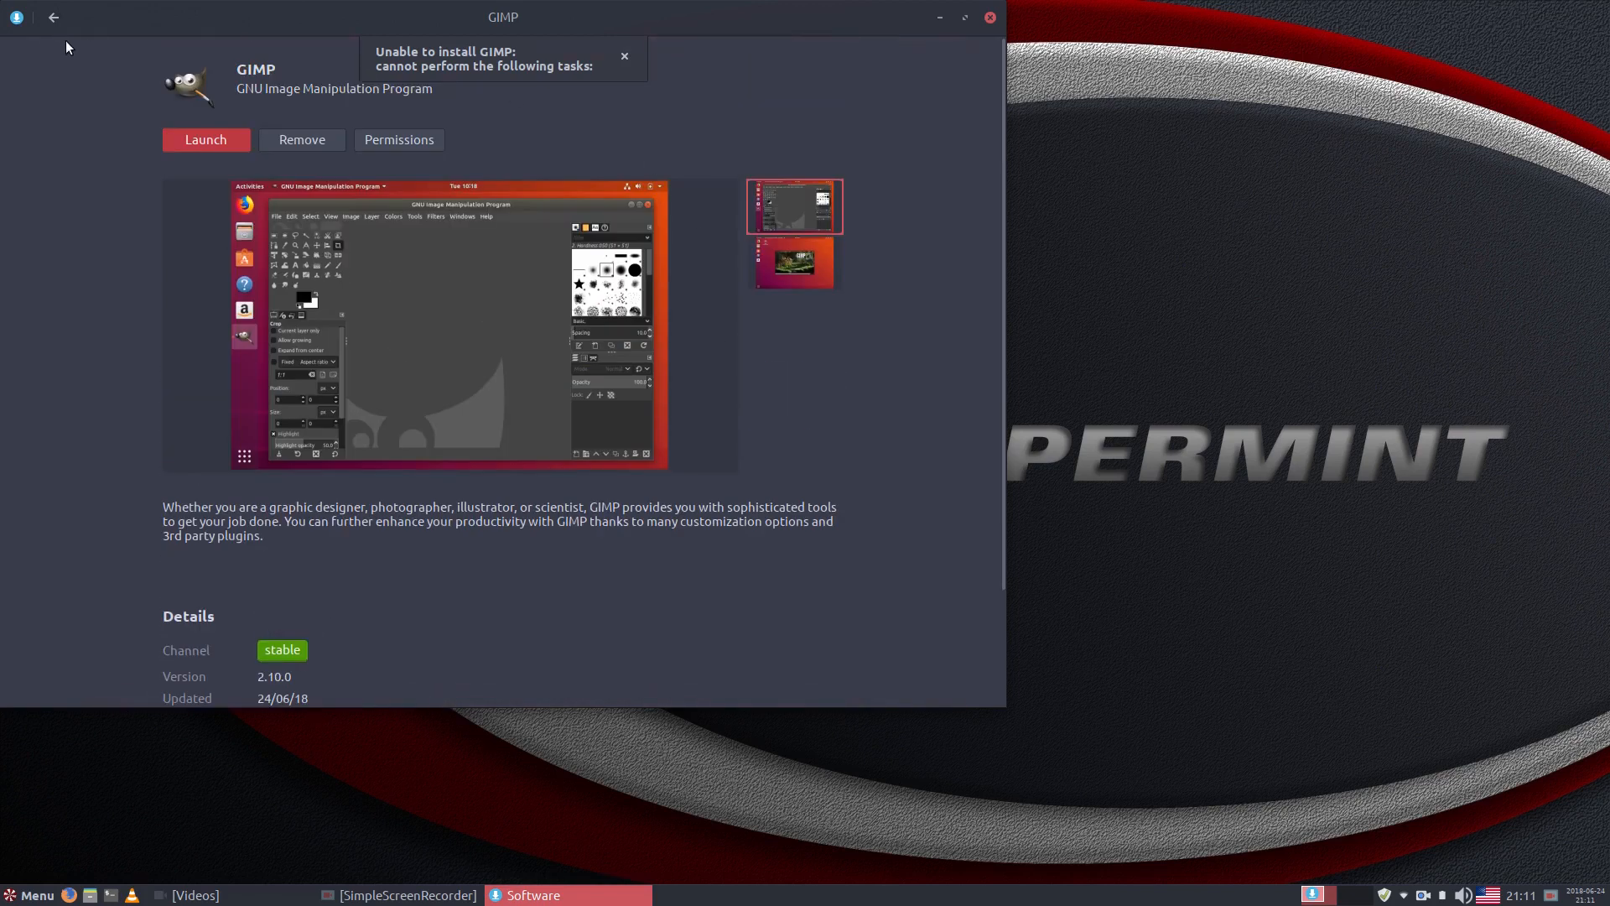
click(27, 895)
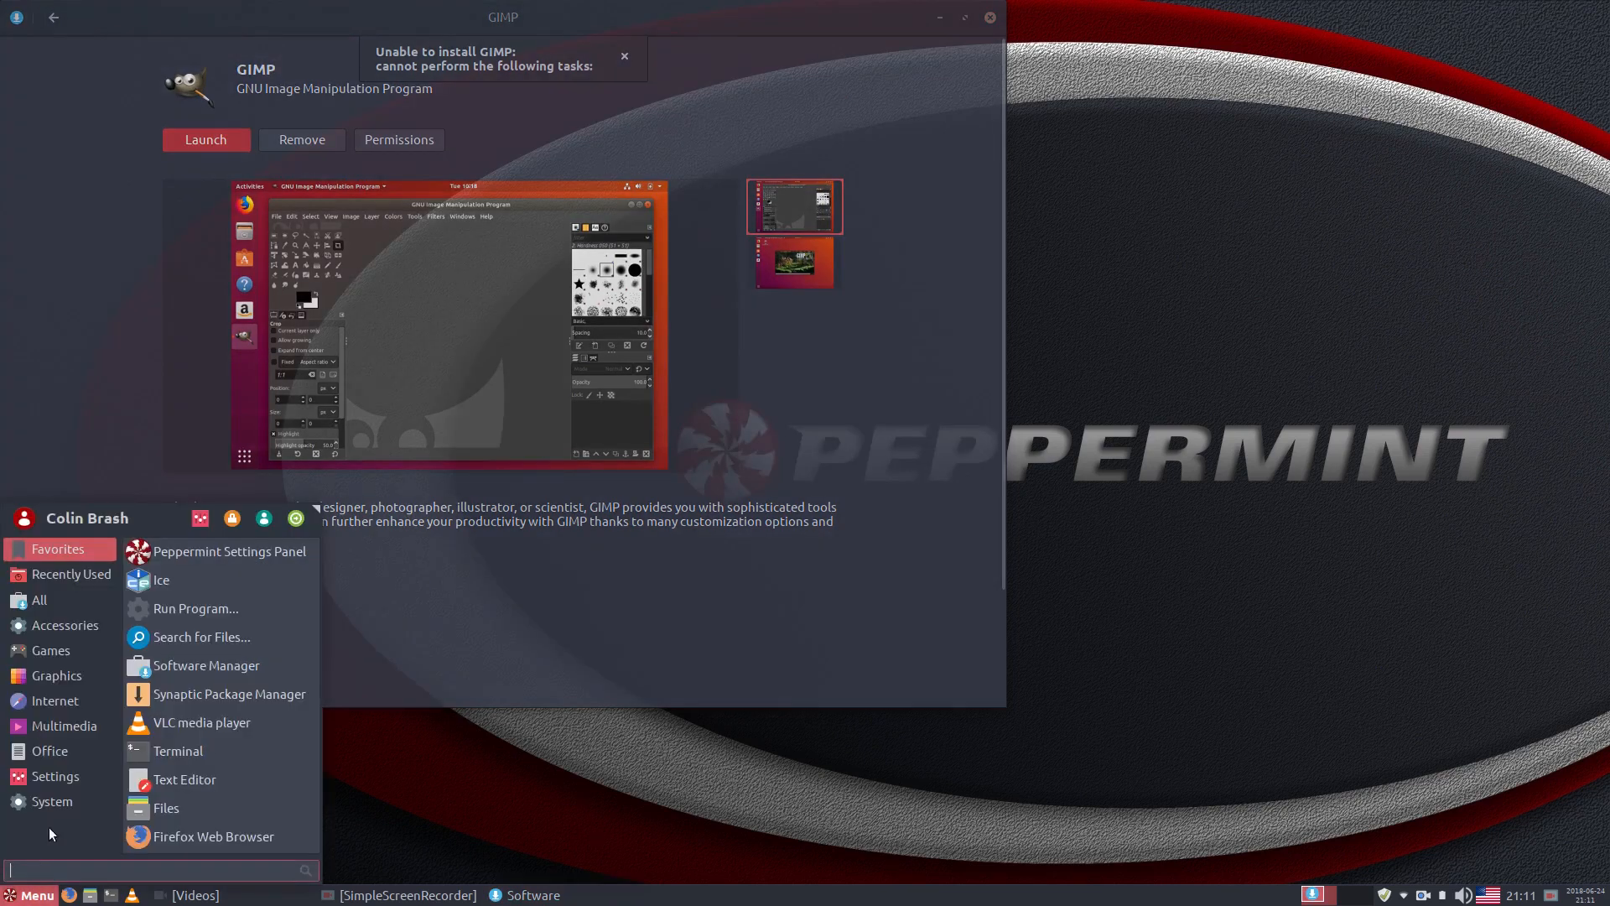
click(52, 674)
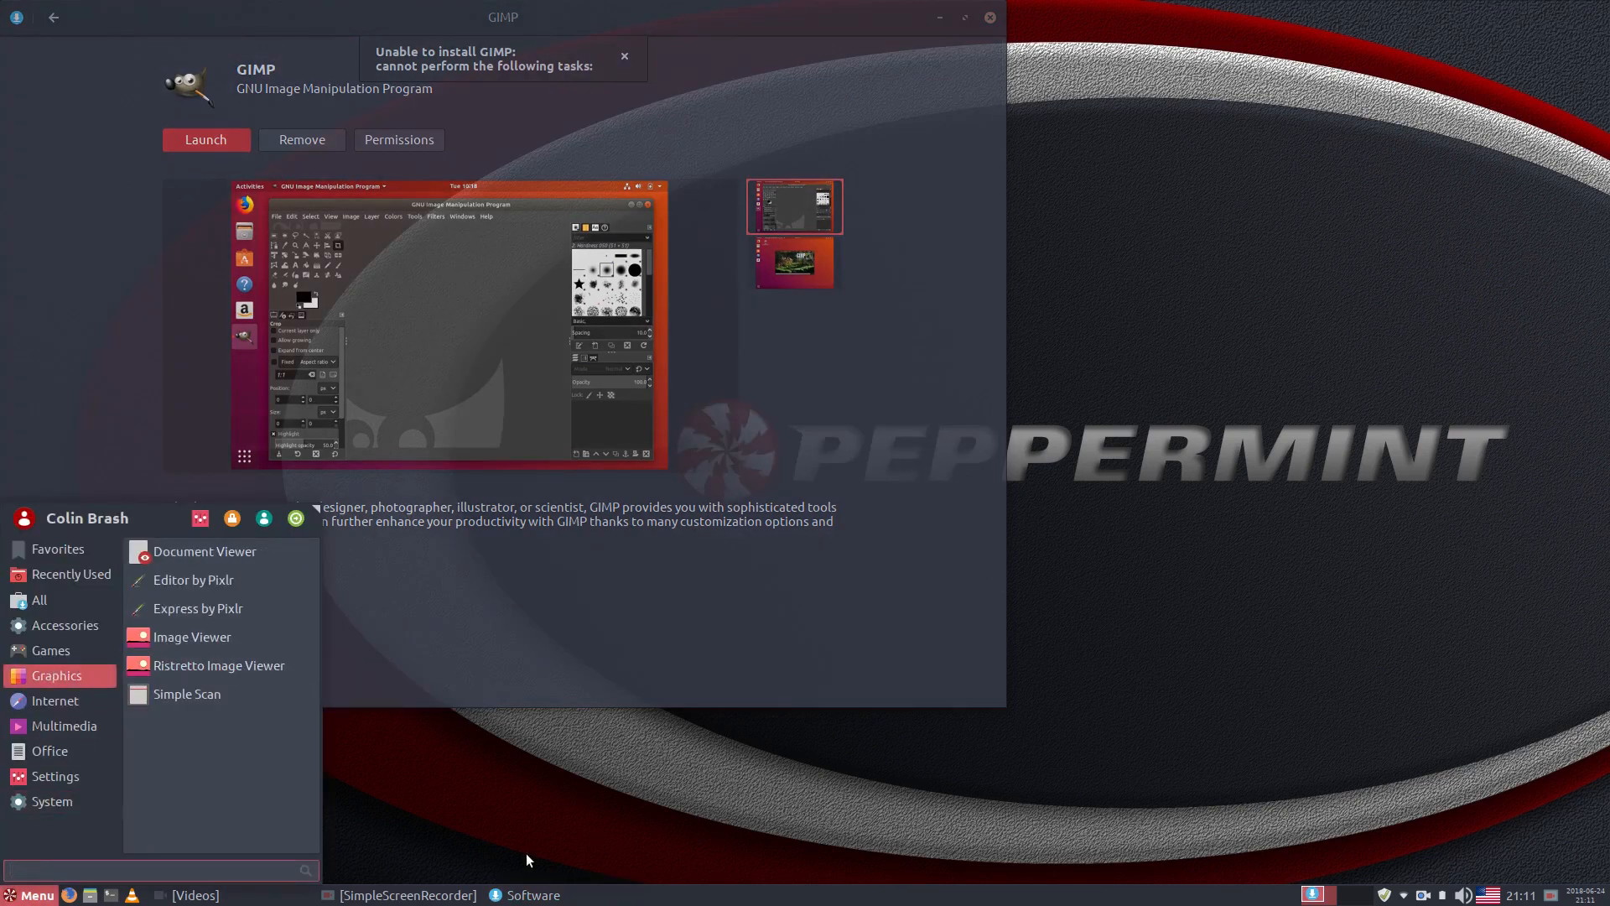
text(gim)
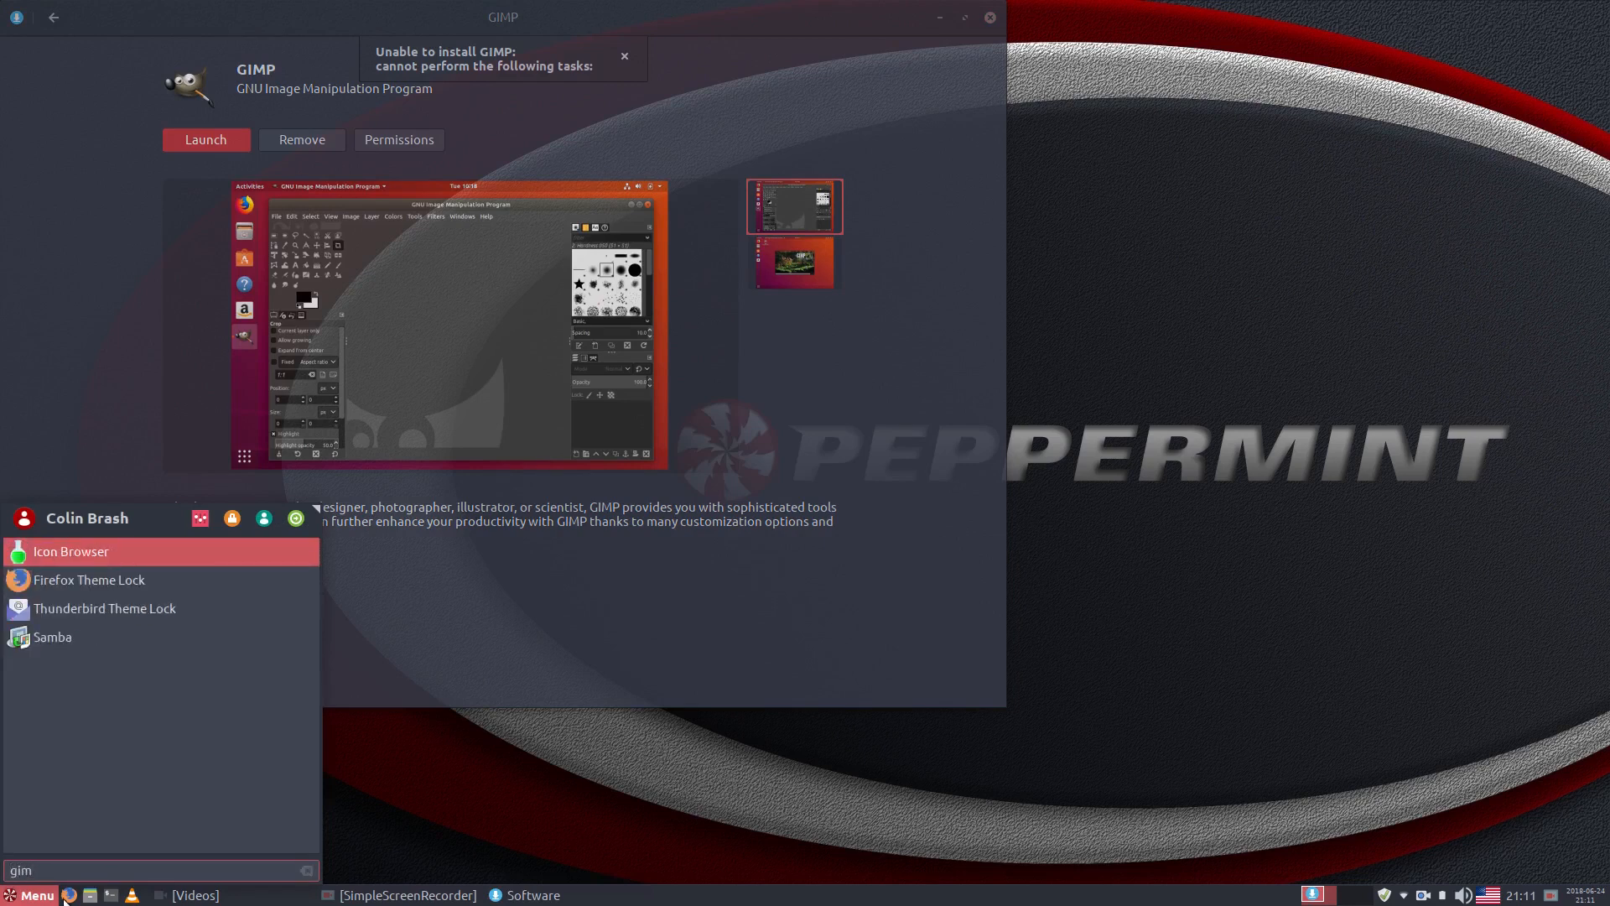
key(Escape)
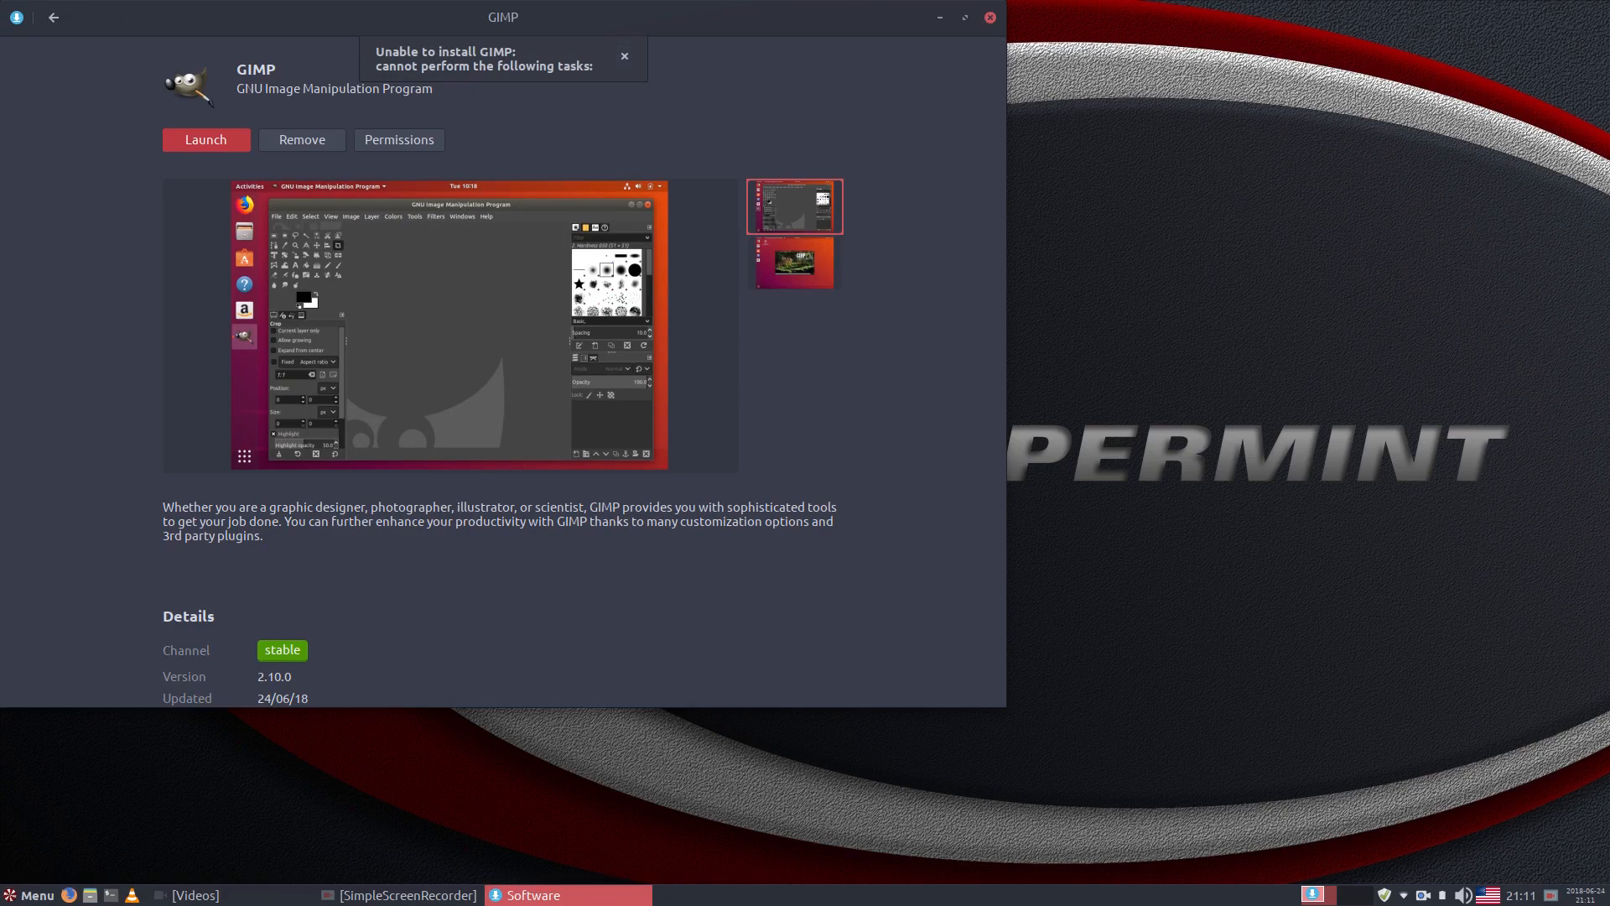
Dismiss the GIMP error notice, return to the gimp results, and use the Terminal panel launcher
click(625, 56)
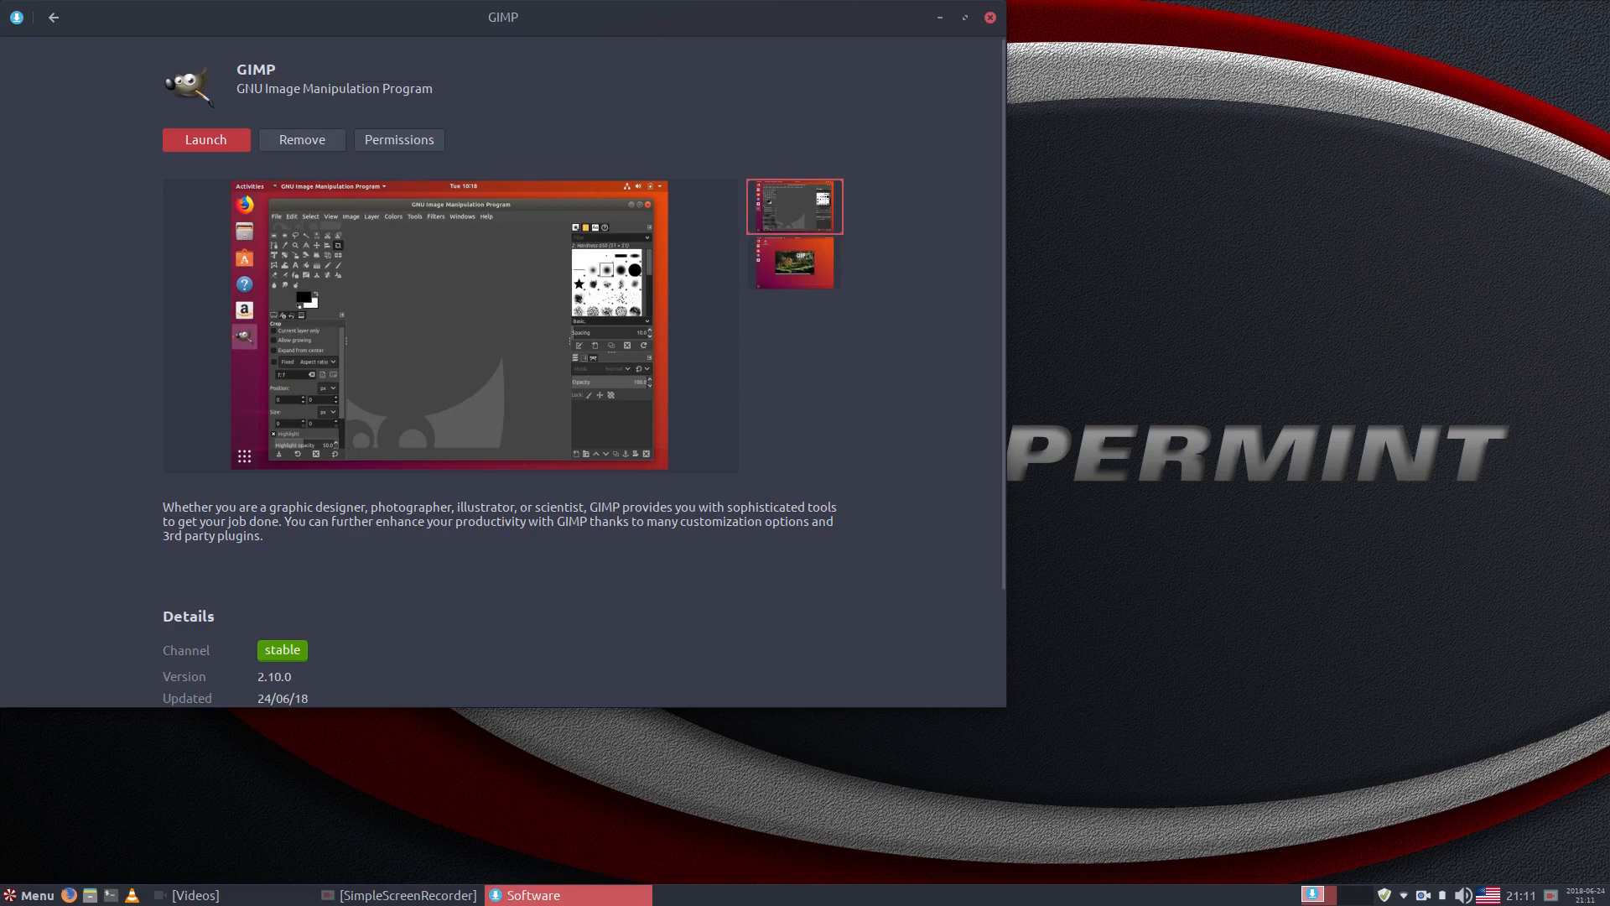
click(53, 17)
click(111, 895)
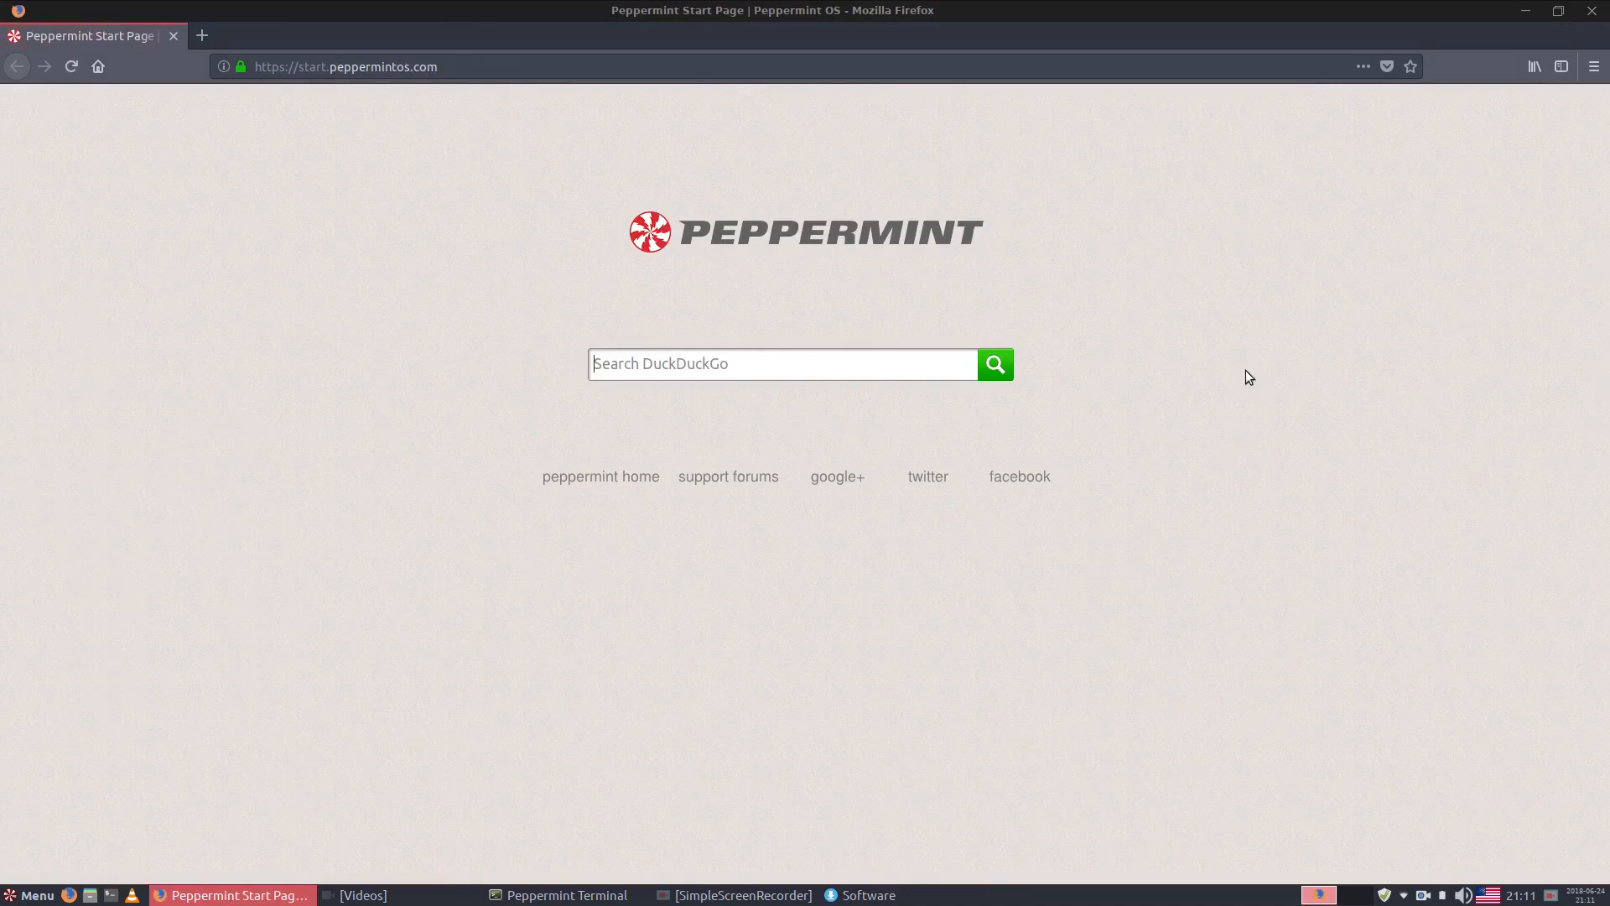
Close Firefox and edit the terminal command from gimp toward libreoffice
click(1592, 10)
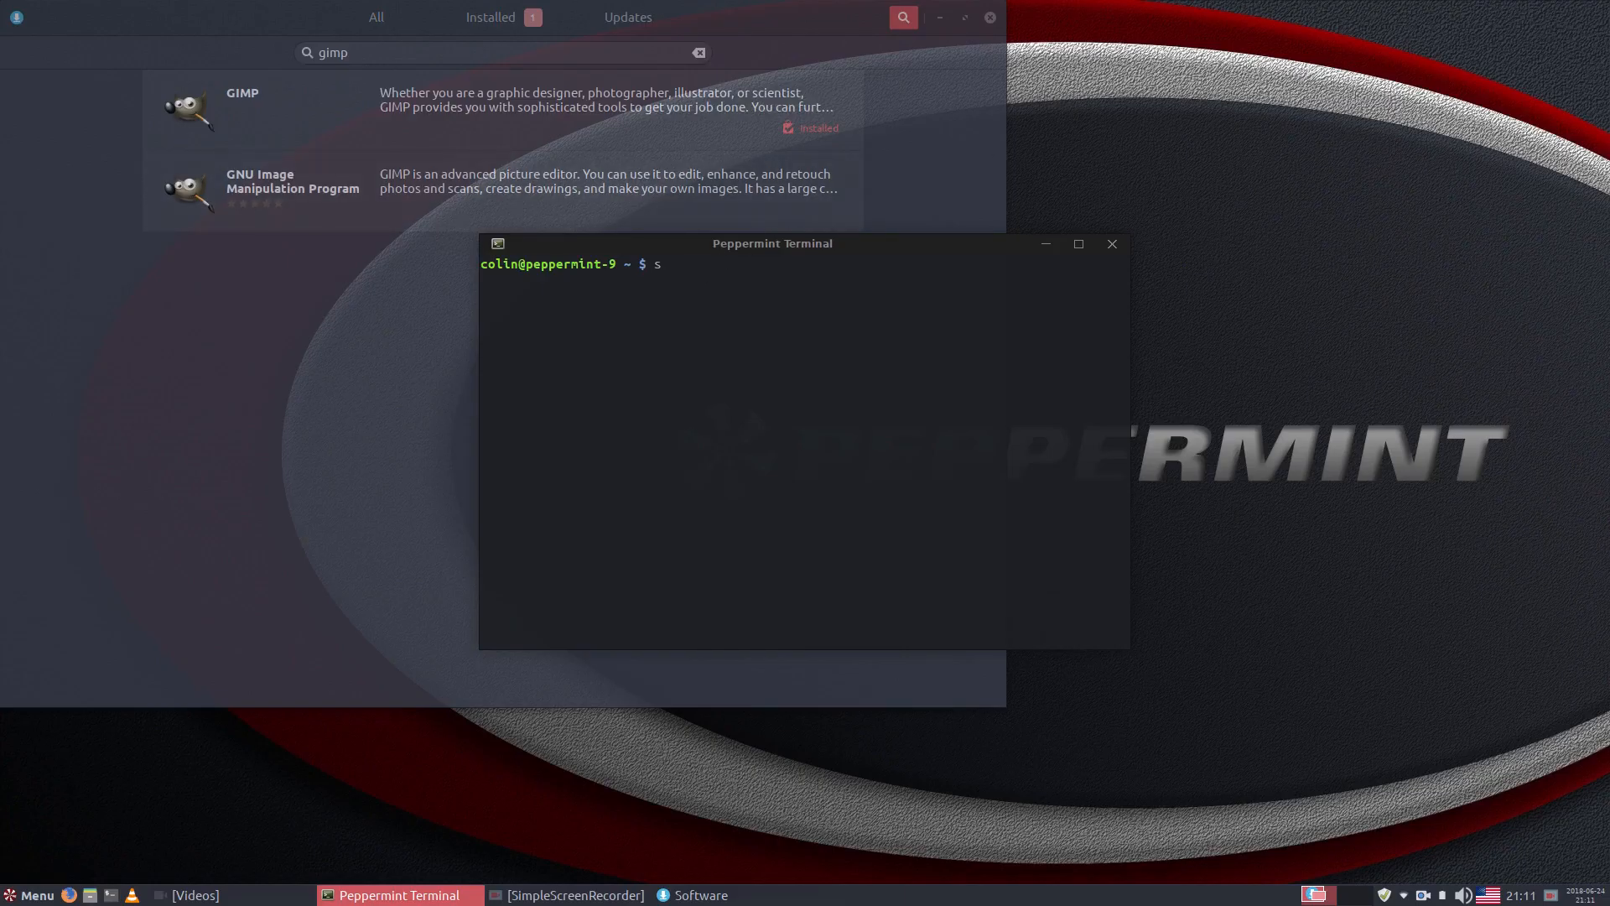
key(BackSpace)
text(snap search gimp)
key(BackSpace)
key(BackSpace)
key(BackSpace)
text(libreoffice)
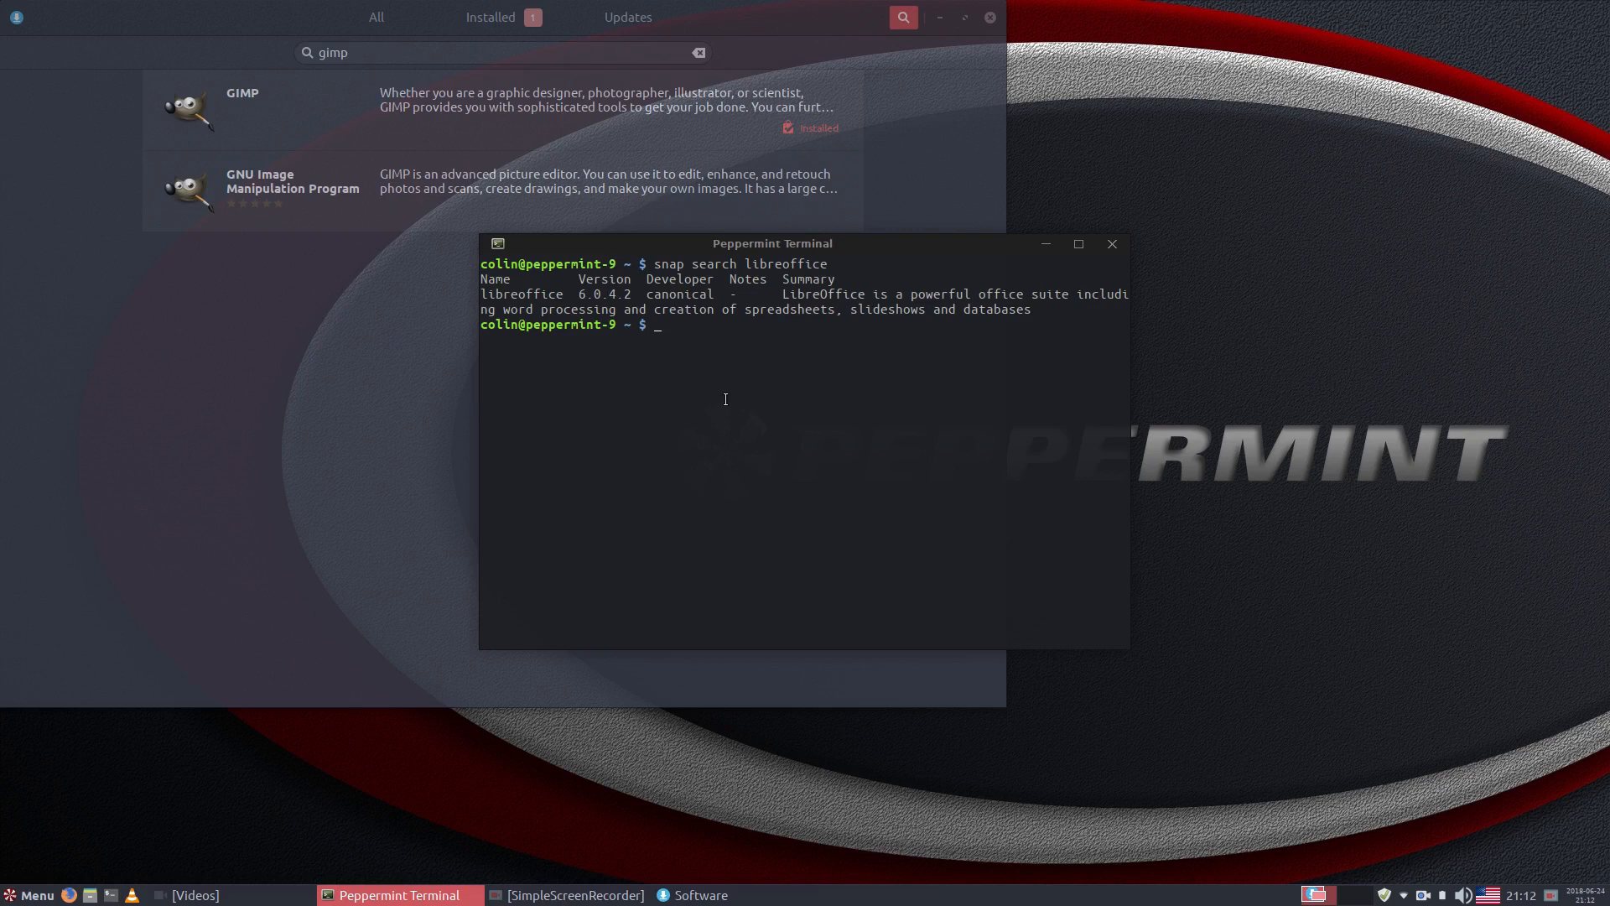
Run 'snap install libreoffice' with the password, see it's already installed, and close the terminal
text(snap install libreoffice)
key(Return)
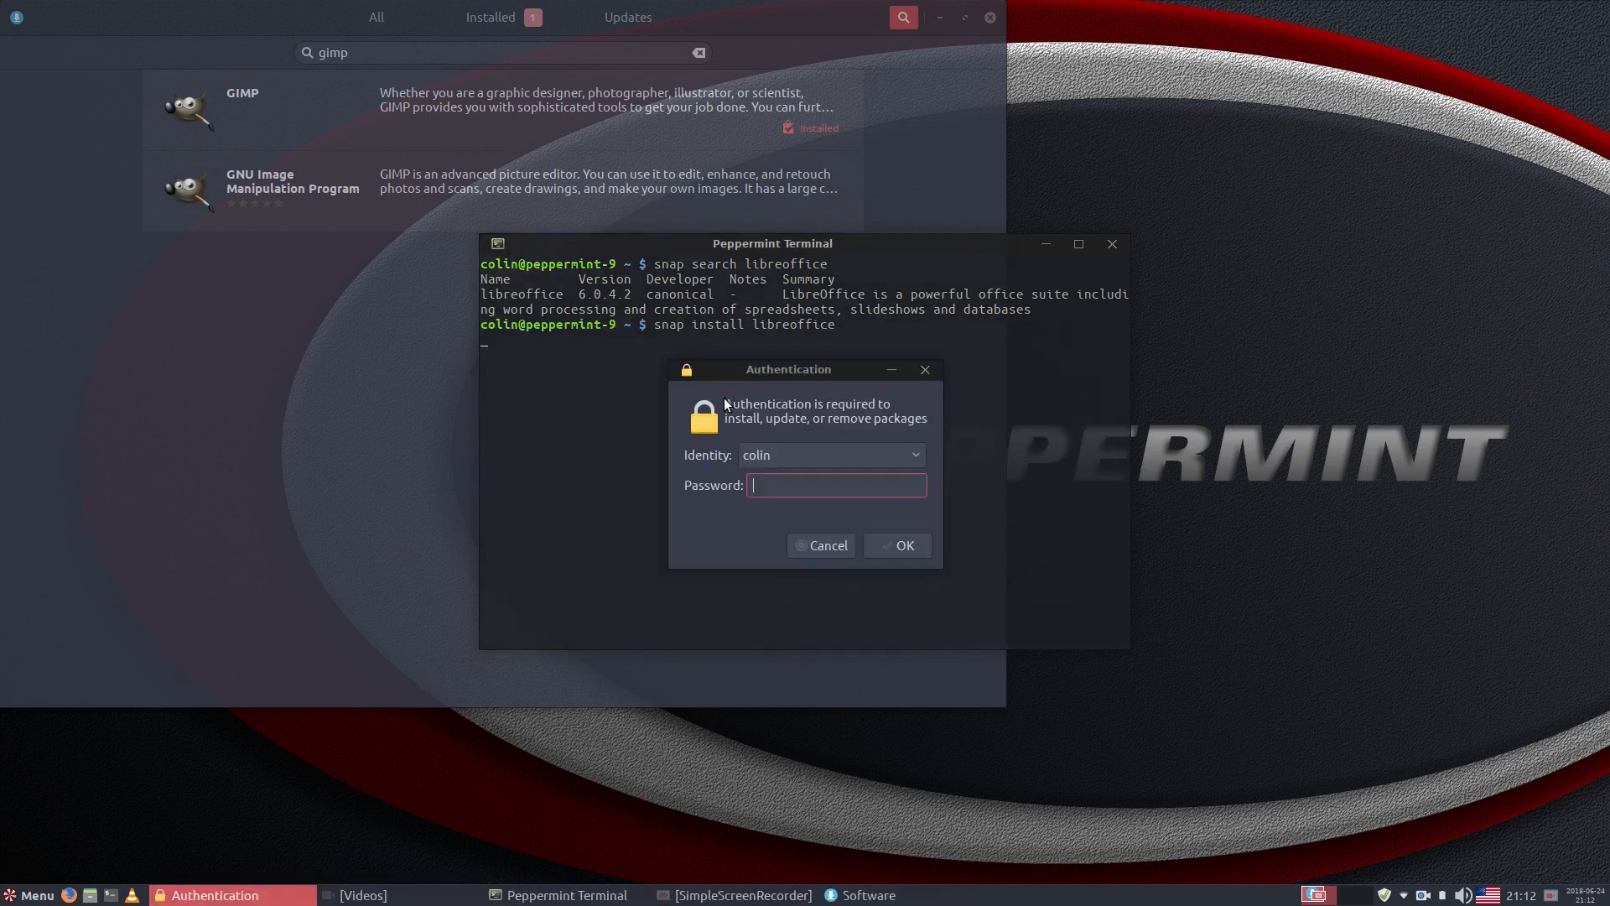
text(******)
key(Return)
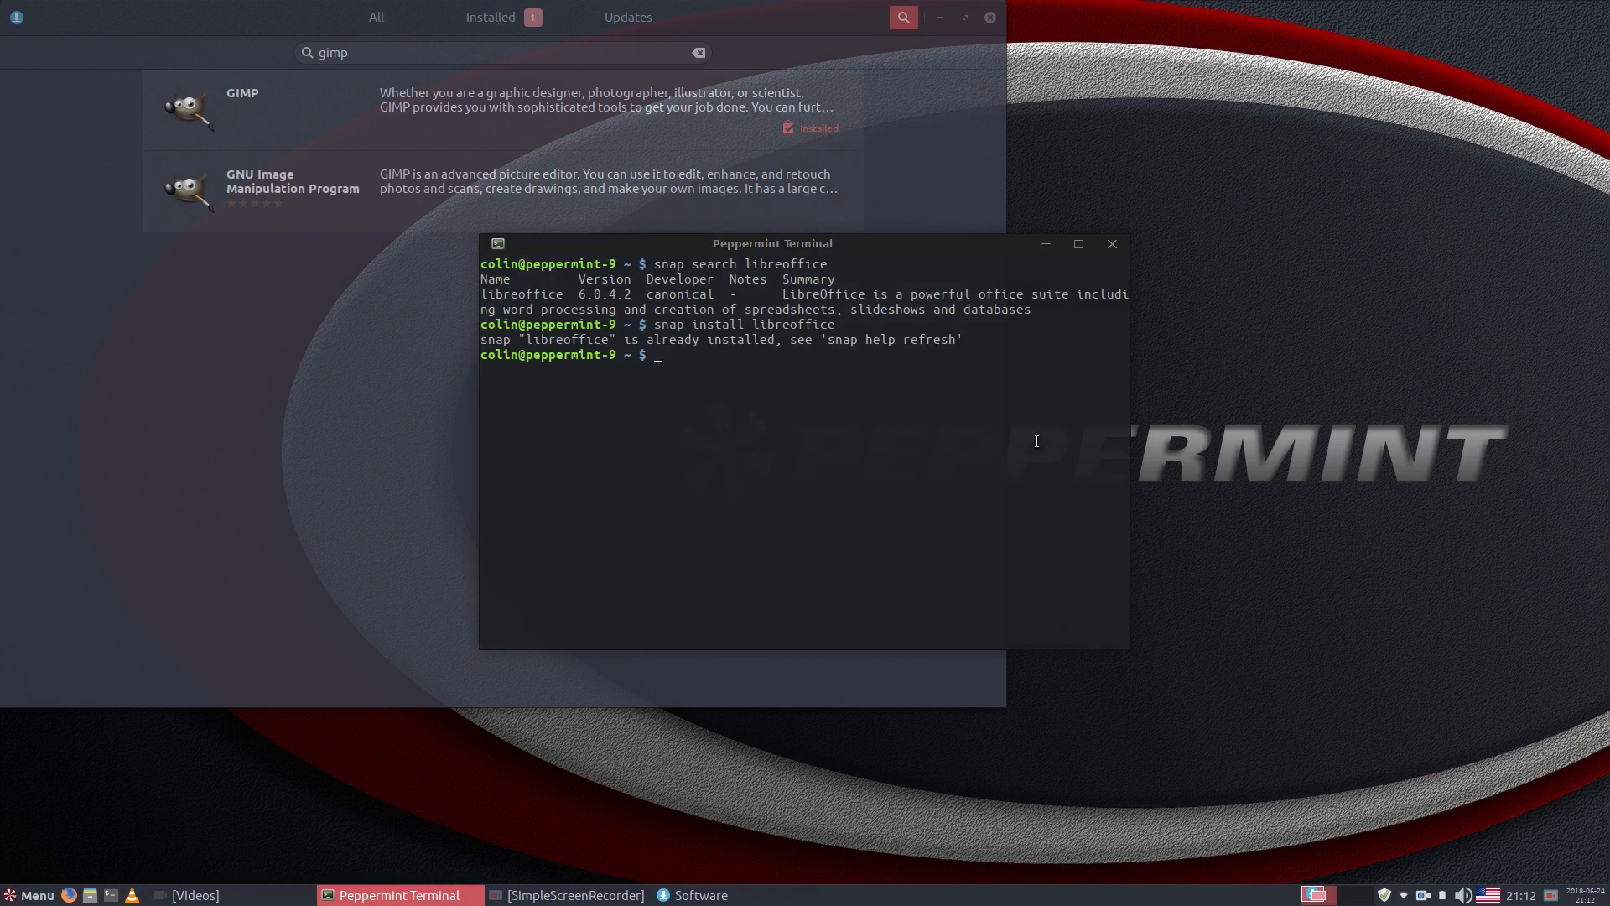
click(1111, 244)
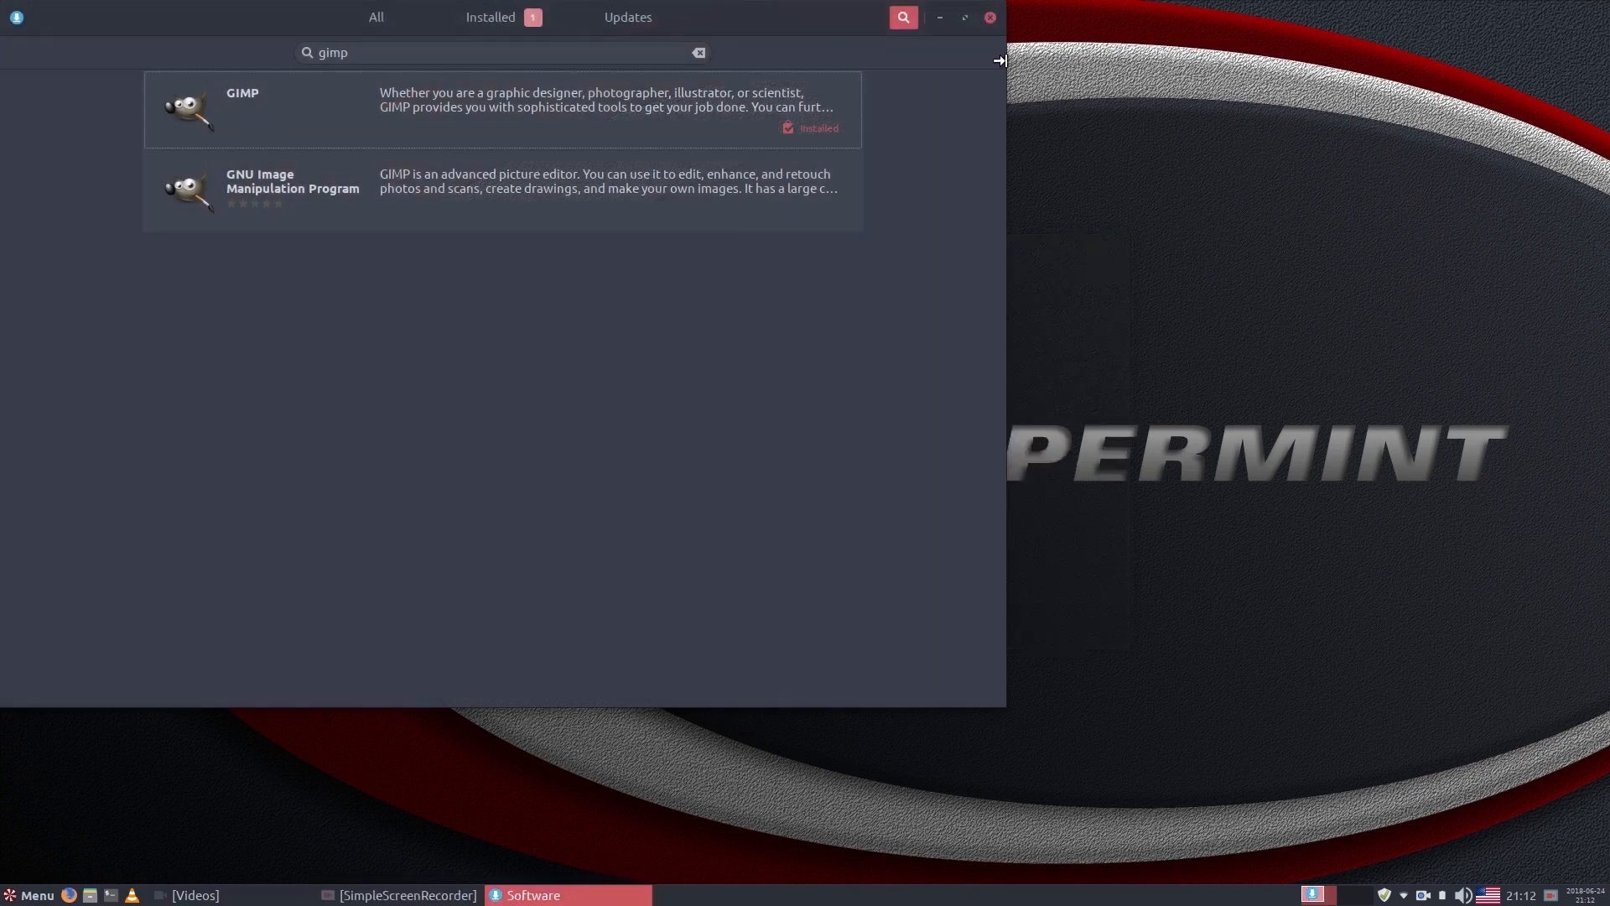
Close the Software store window and pause the SimpleScreenRecorder recording
click(990, 18)
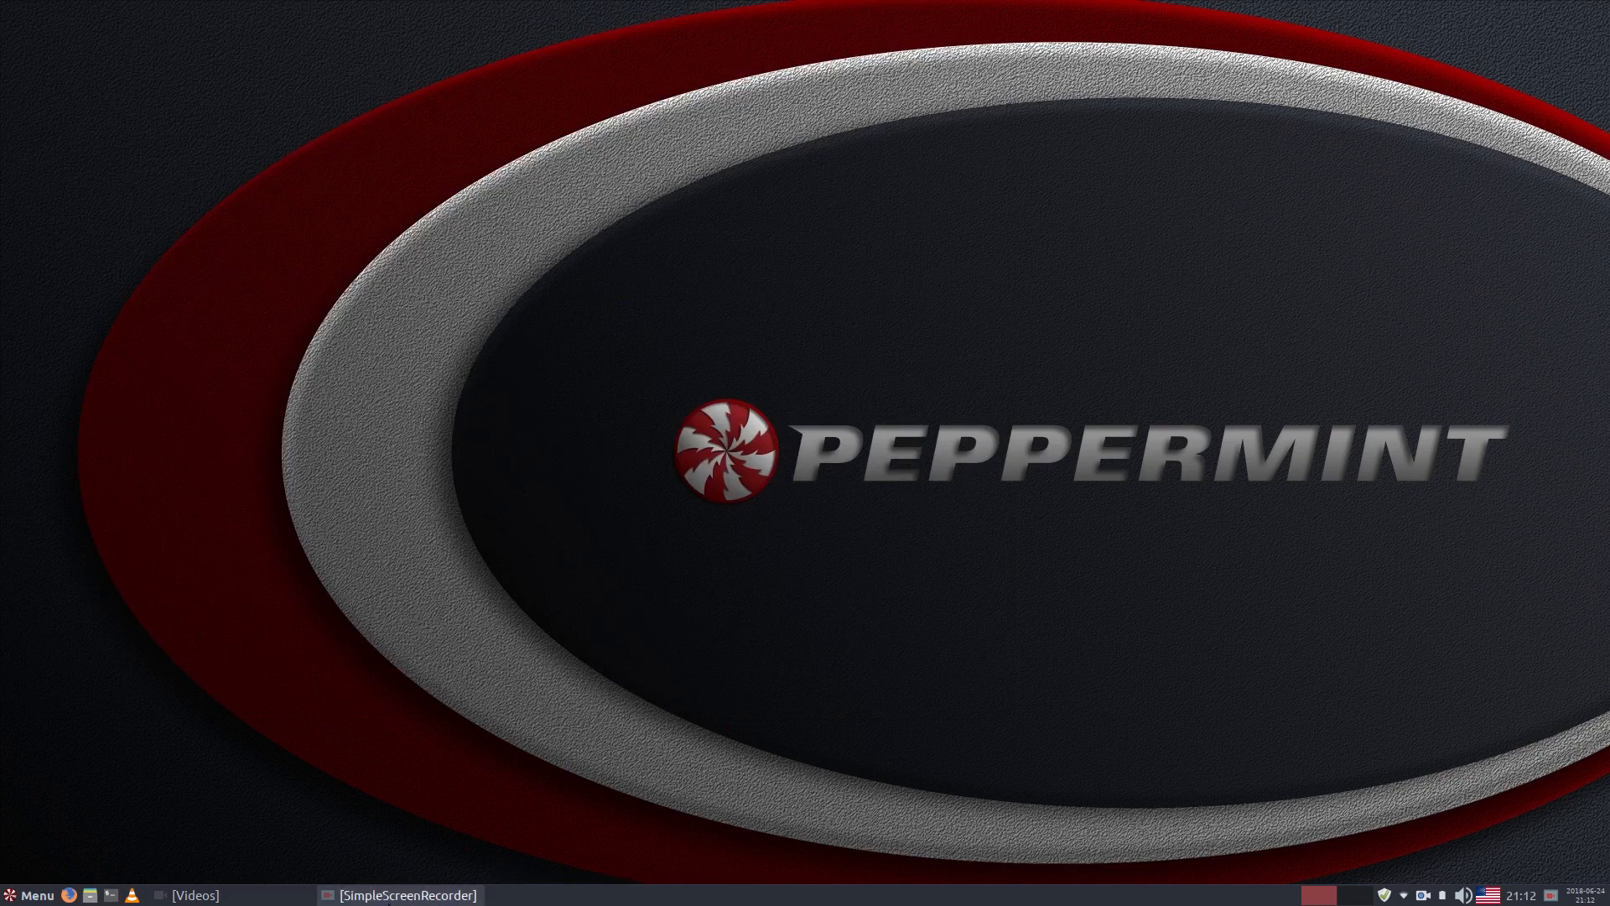
click(406, 896)
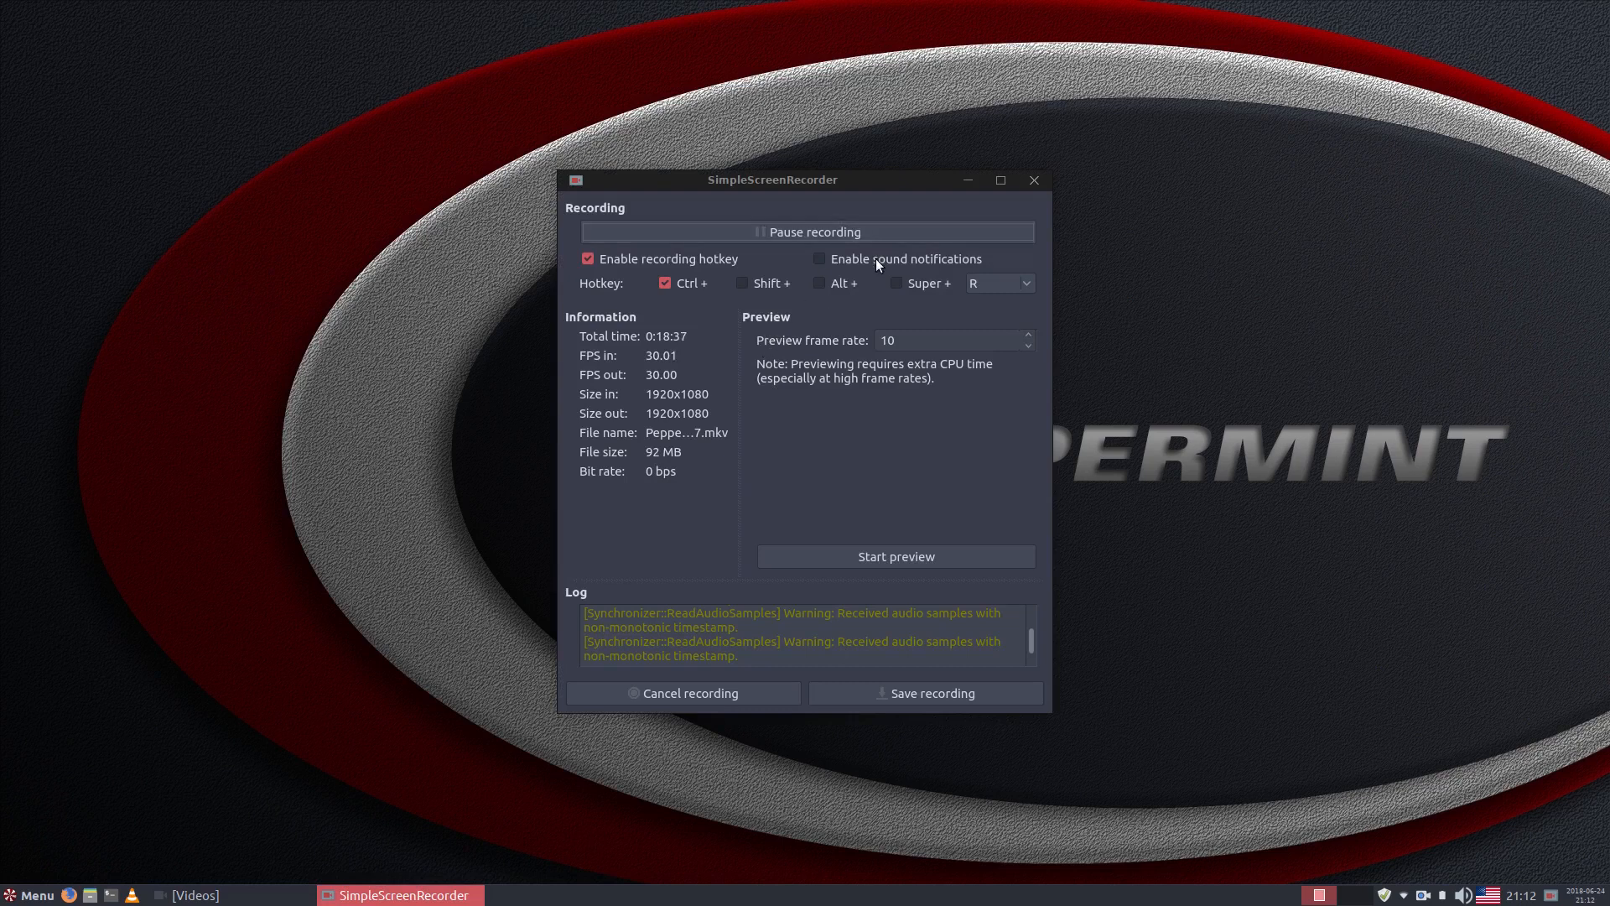
click(854, 232)
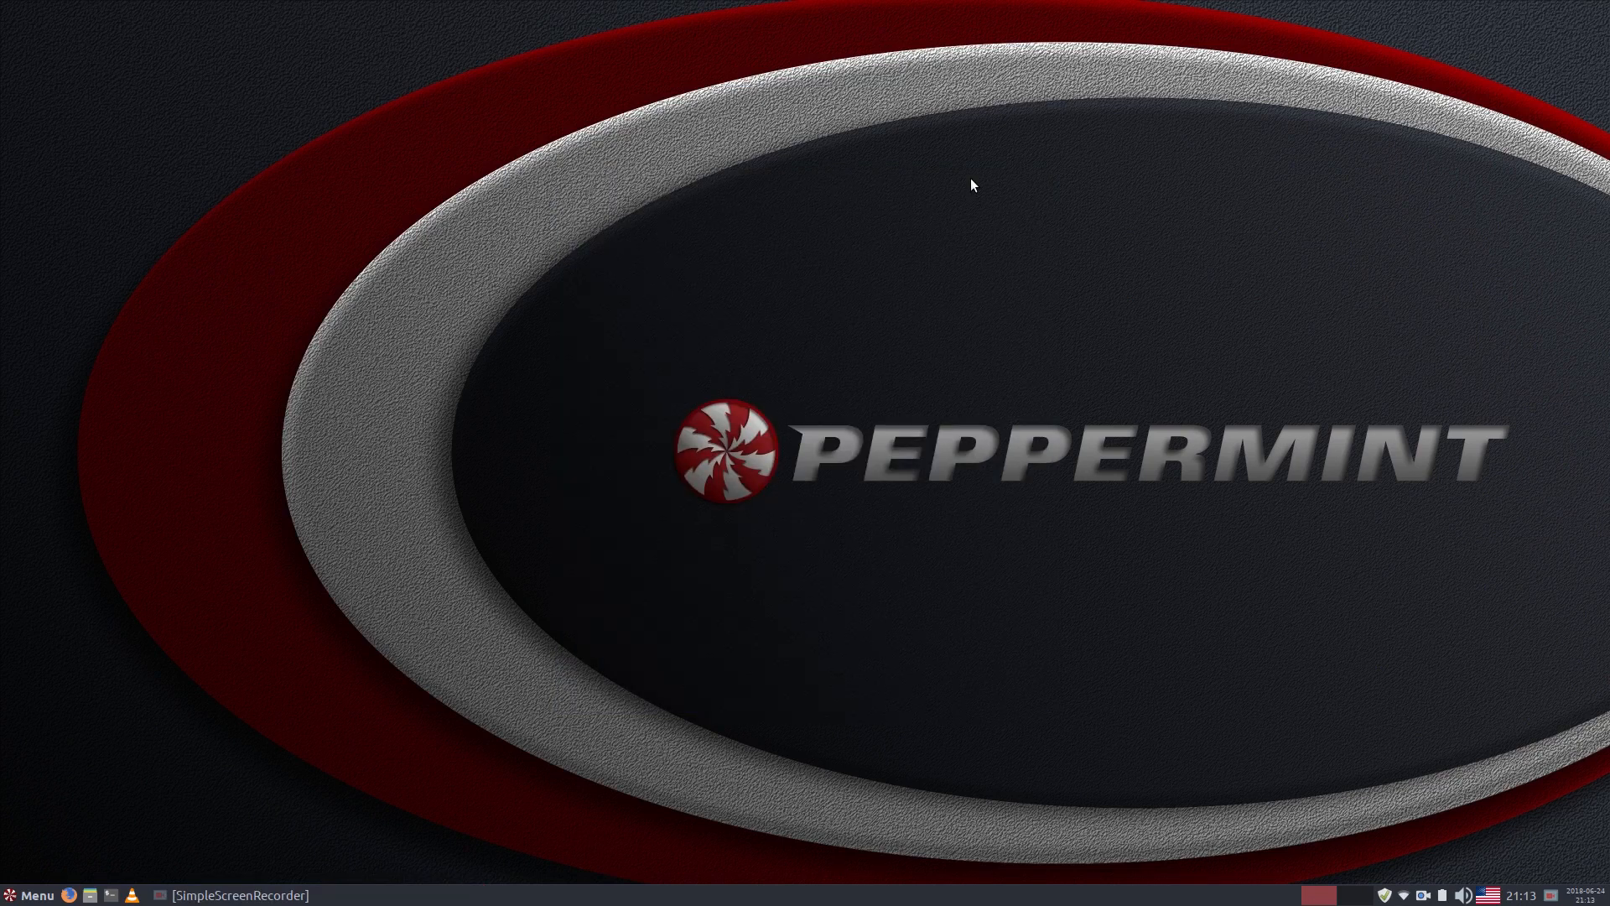
Launch GNU Image Manipulation Program from the Menu's Graphics category
click(14, 900)
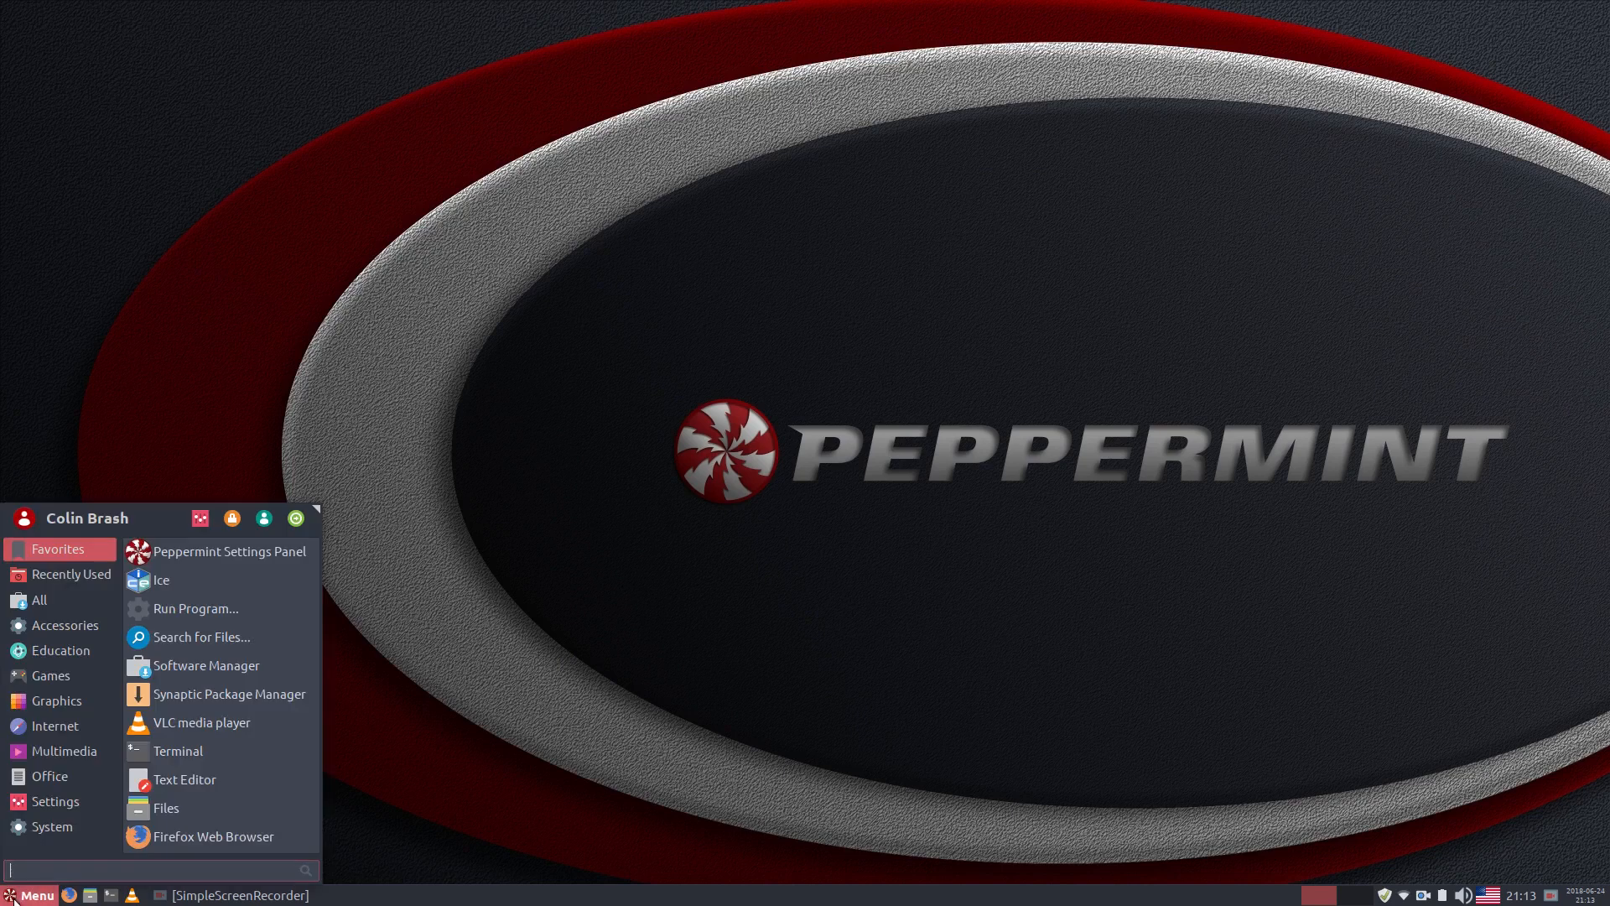
click(49, 776)
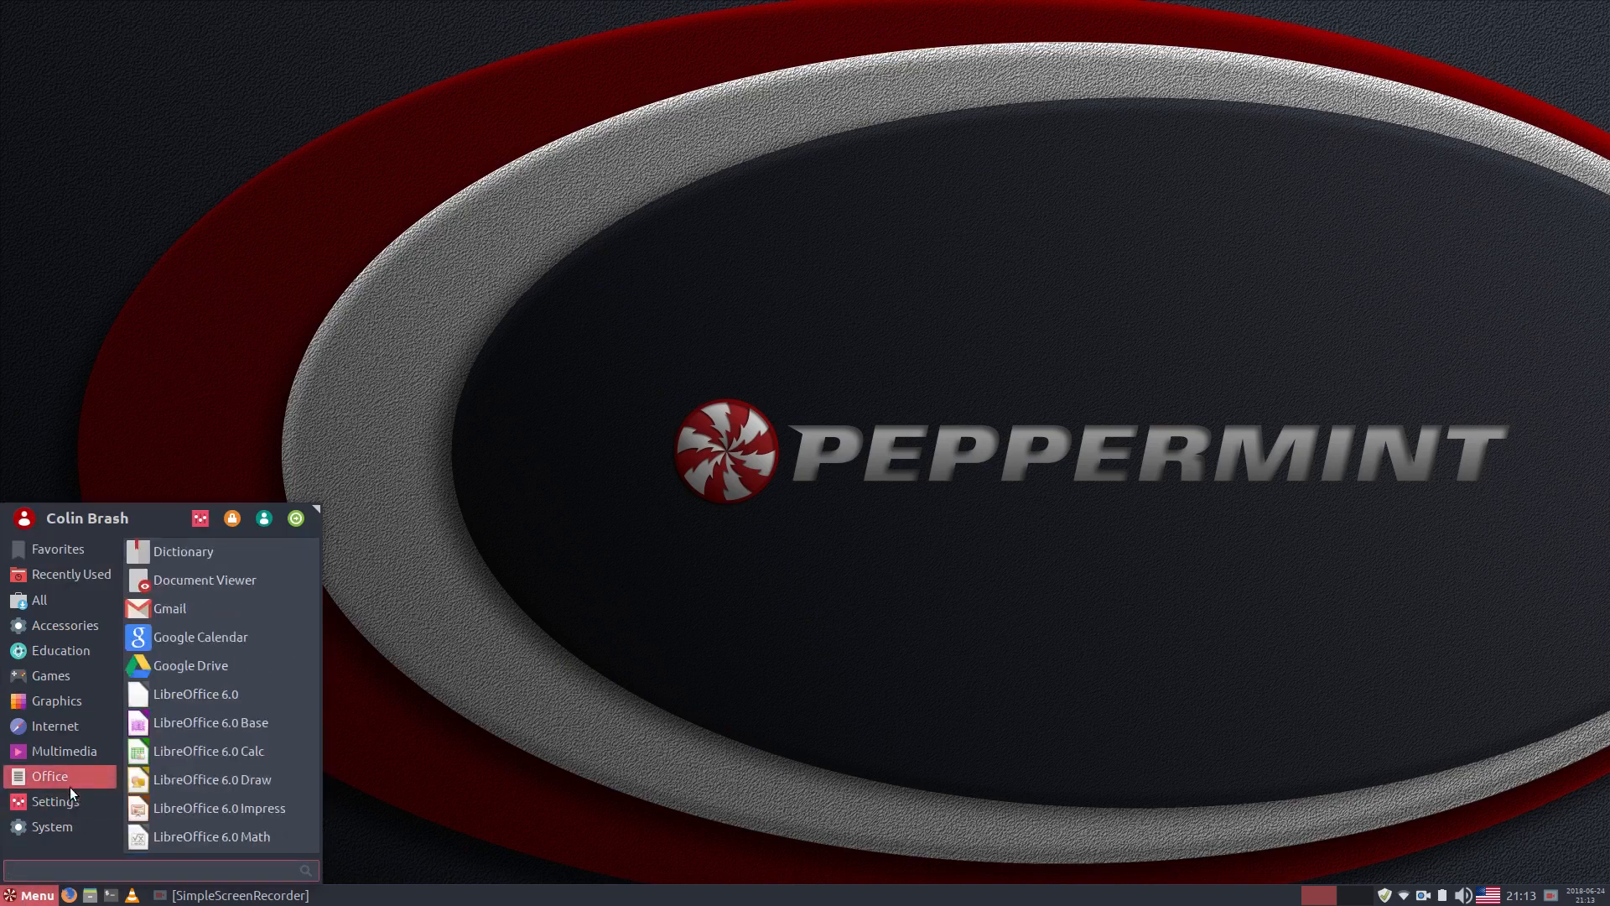
scroll(225, 742, down, 3)
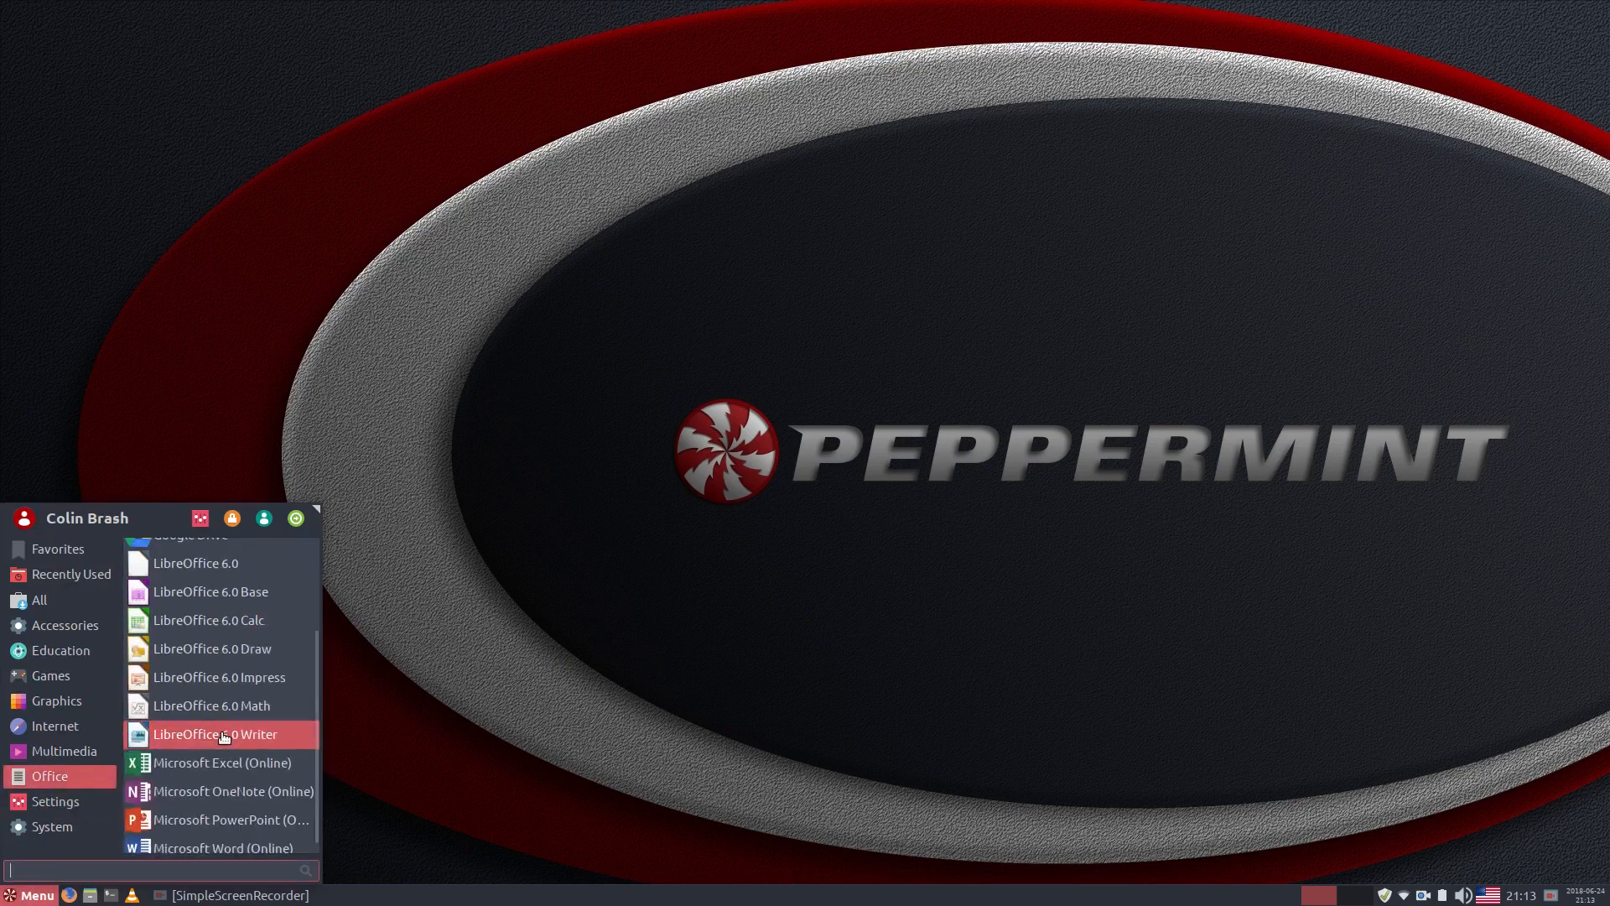
scroll(225, 738, up, 3)
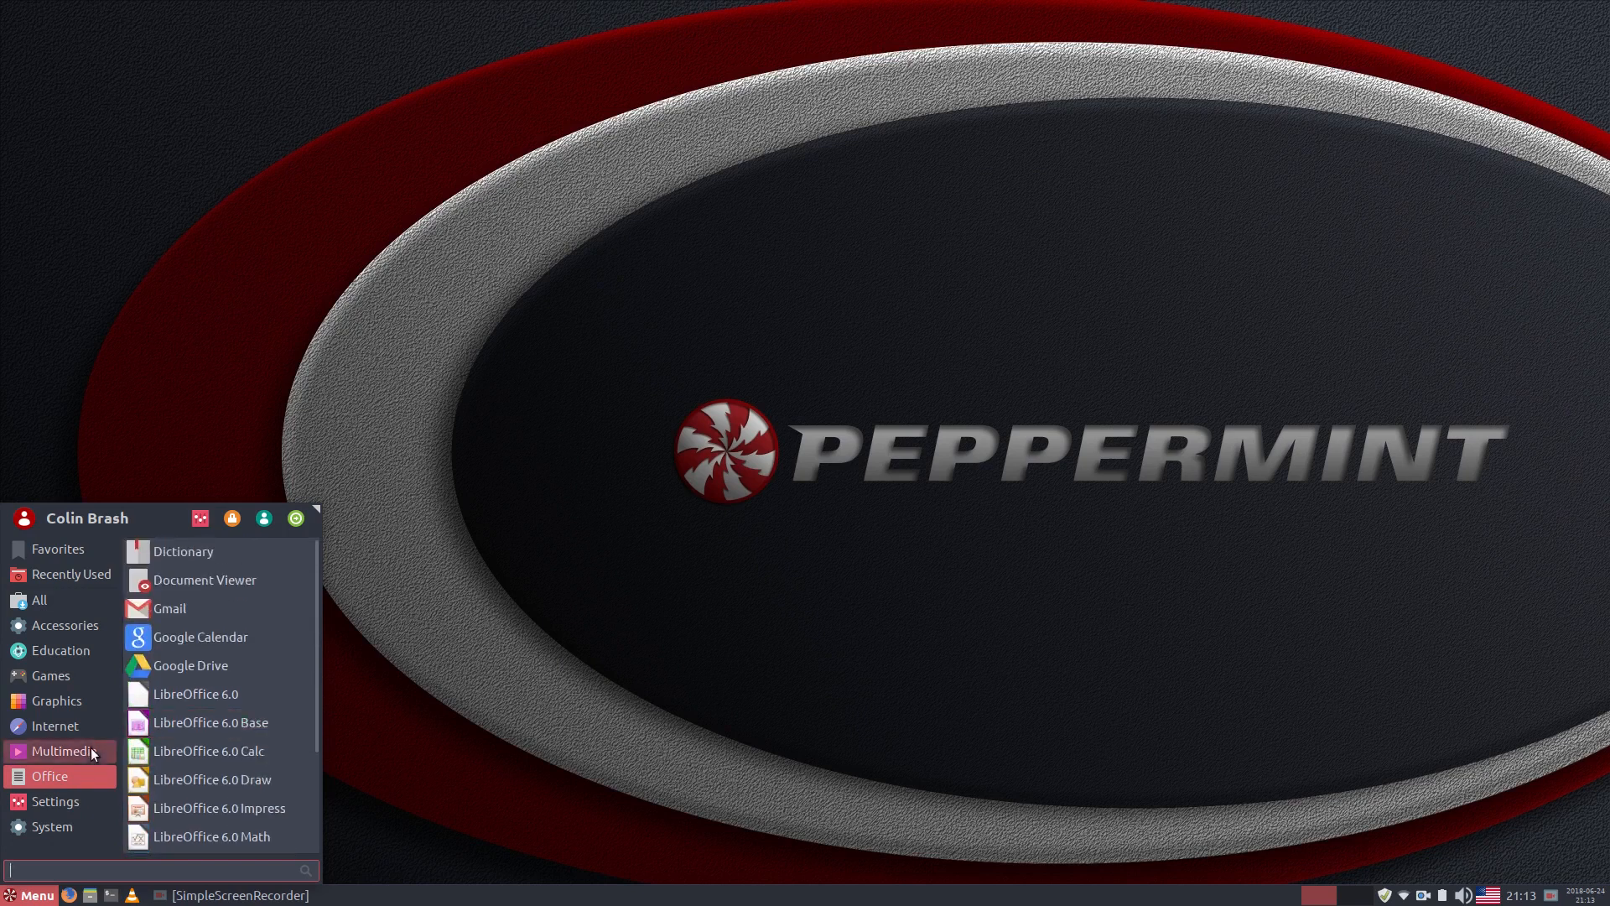
mouse_move(64, 678)
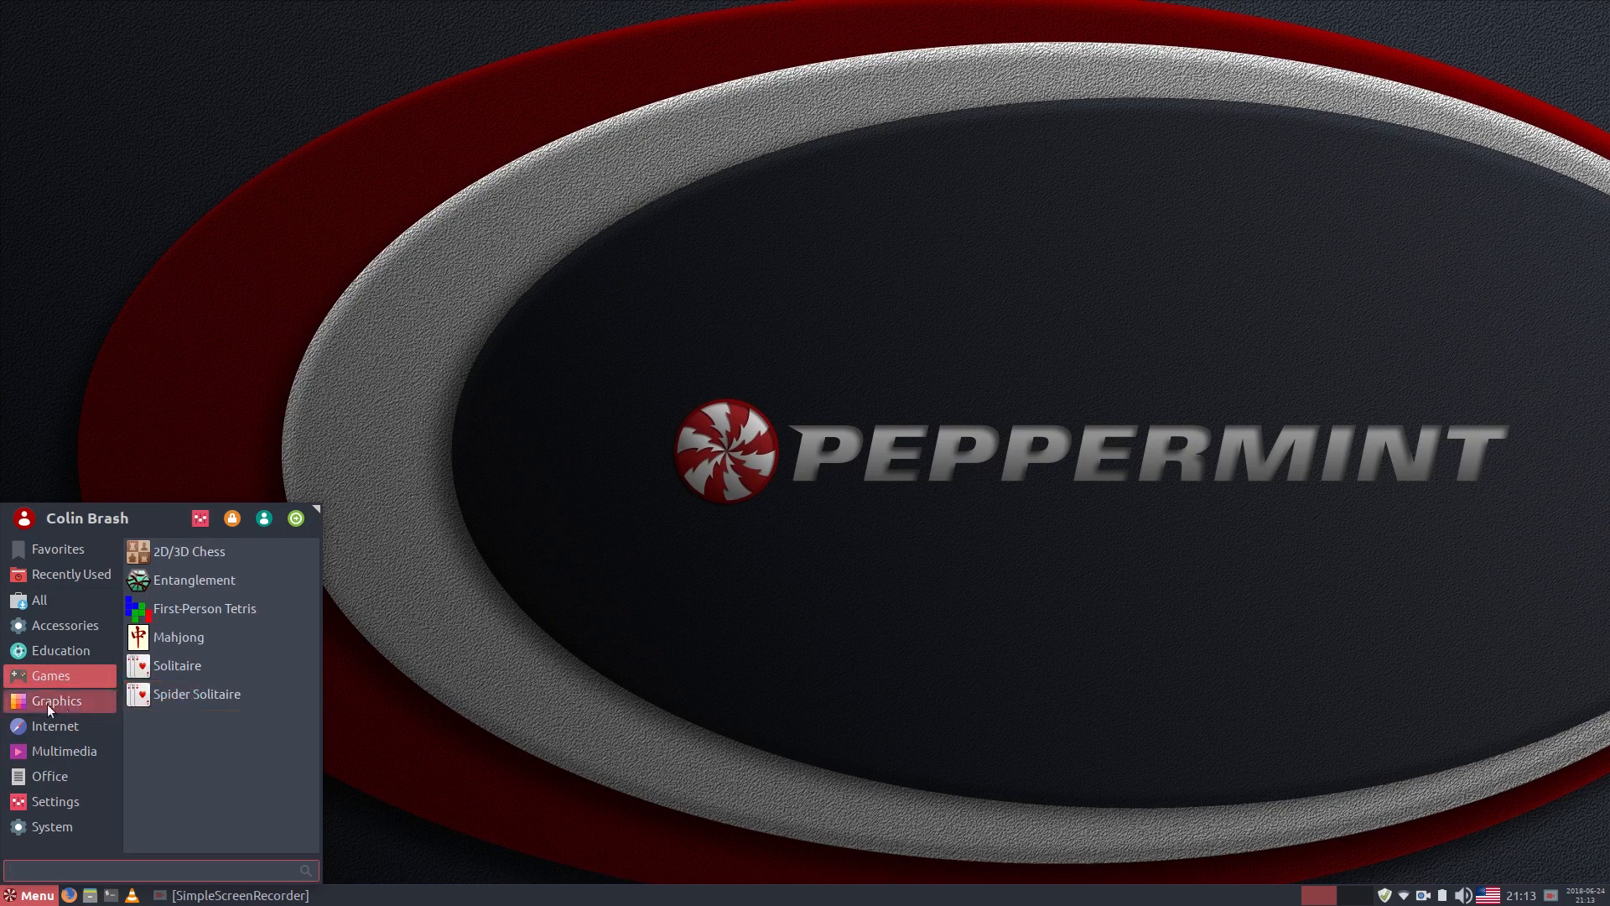
click(224, 637)
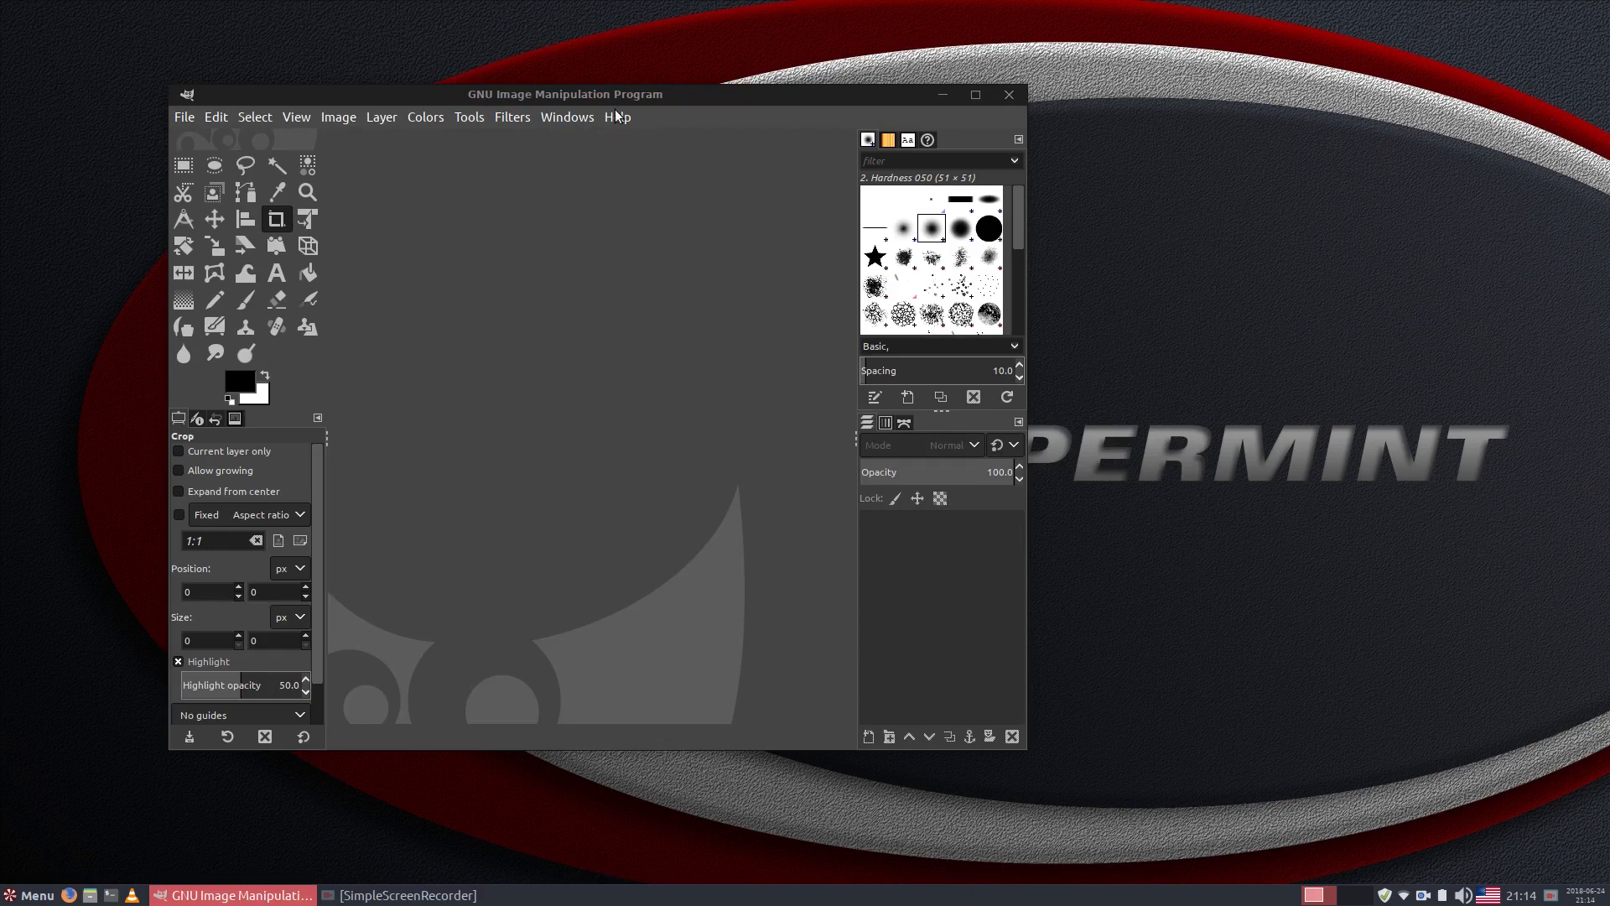
Look through GIMP's Help menu, then close GIMP
click(617, 117)
click(618, 116)
click(1009, 94)
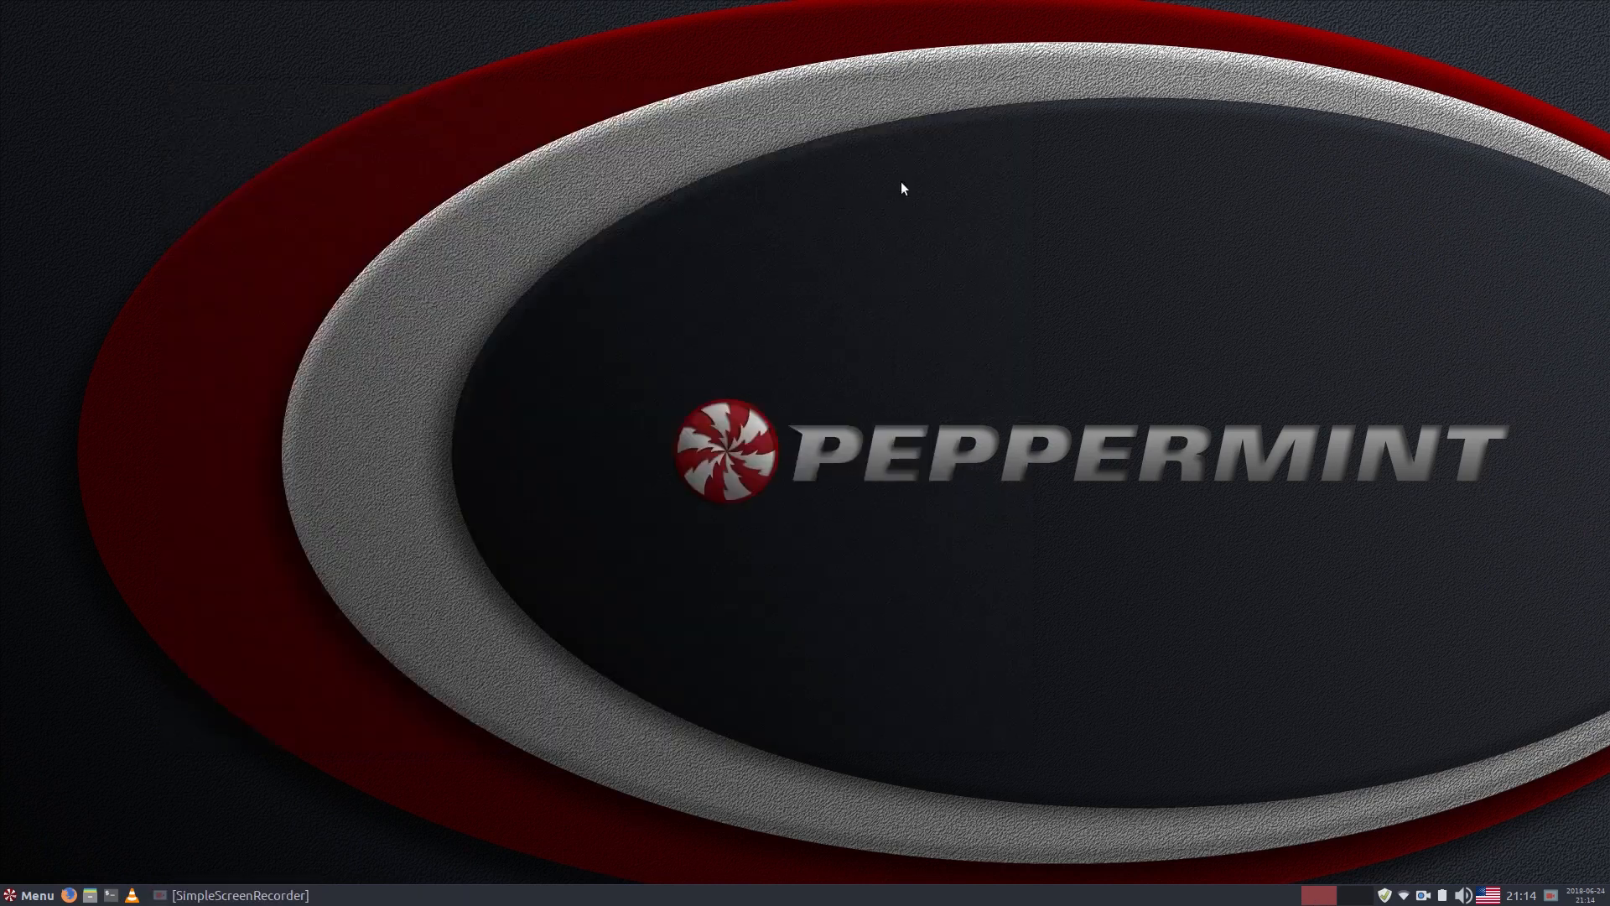
Launch LibreOffice 6.0 Calc from Office and view its About LibreOffice version details
click(31, 895)
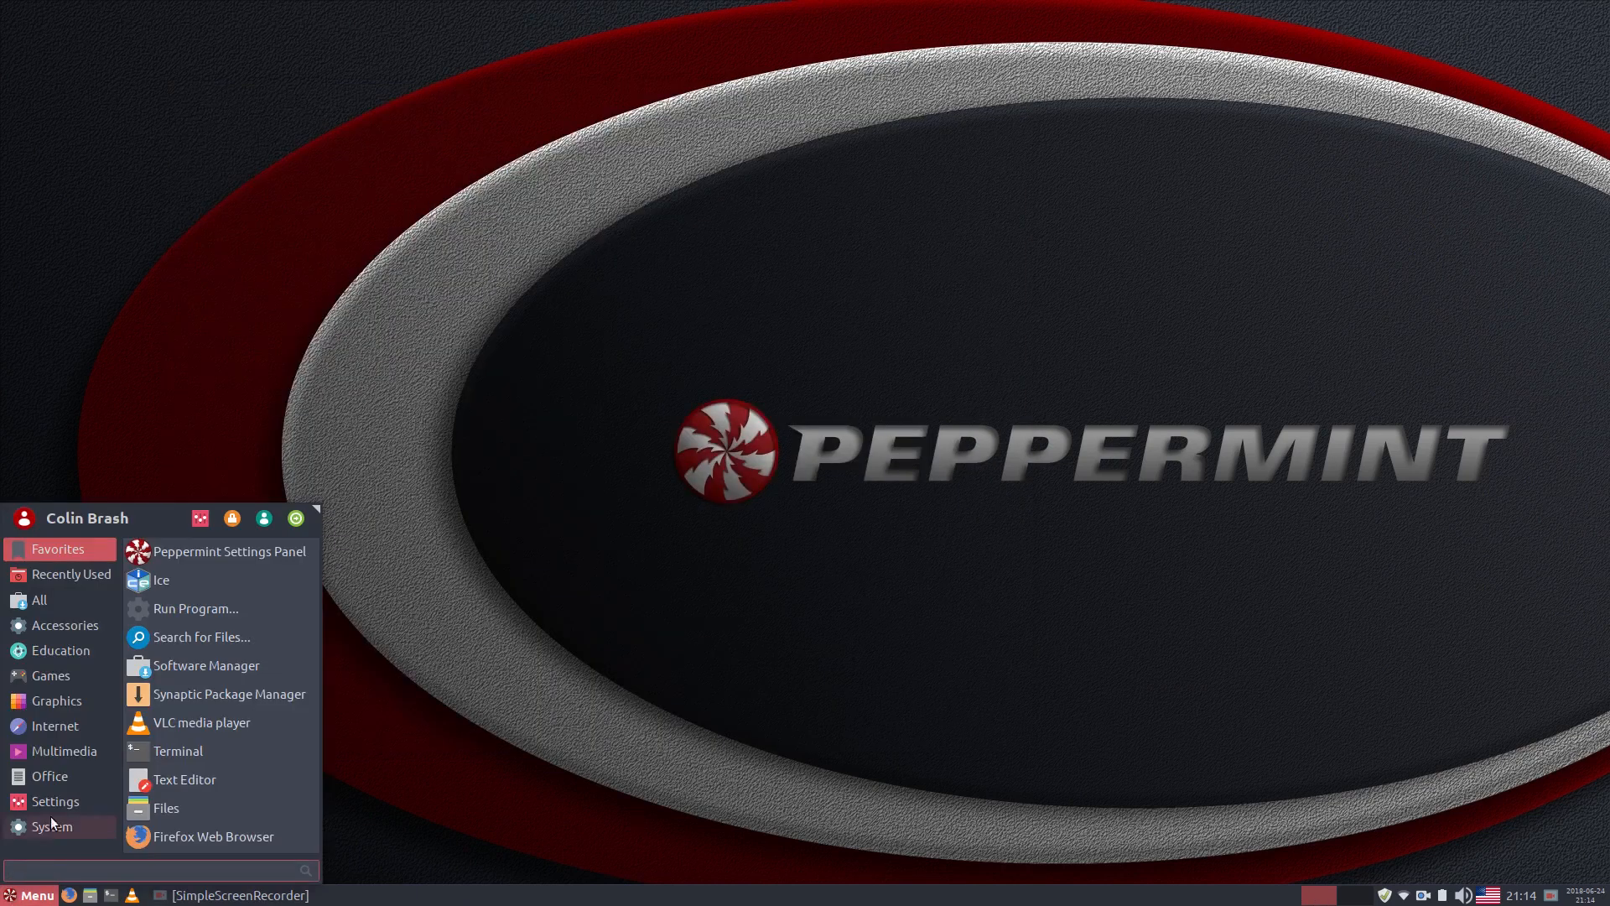
click(59, 777)
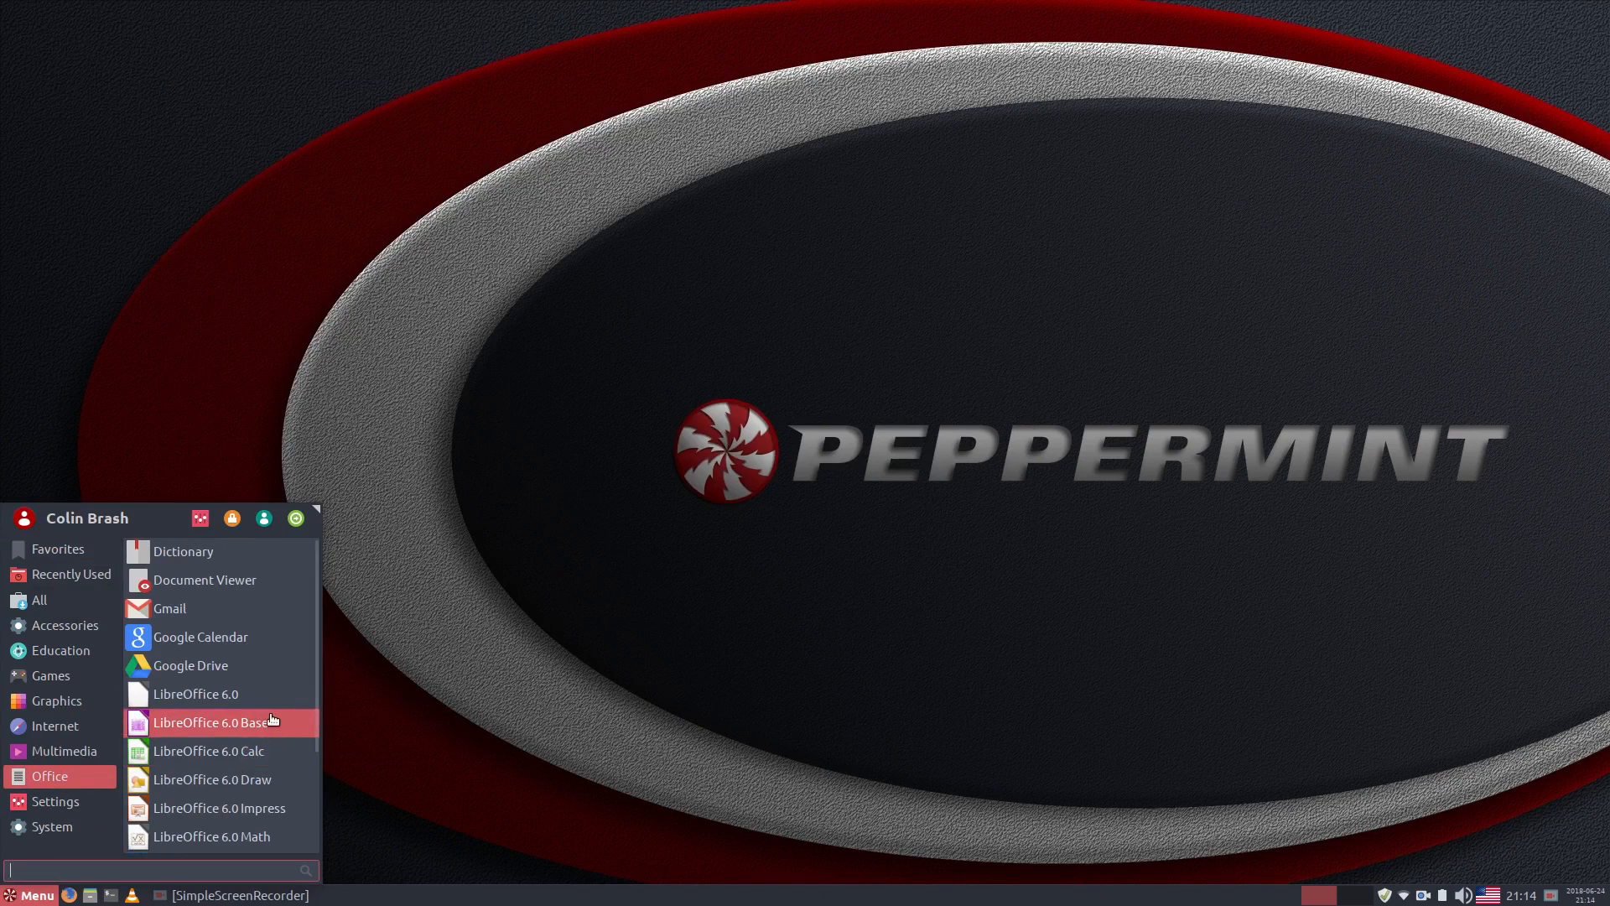
click(276, 752)
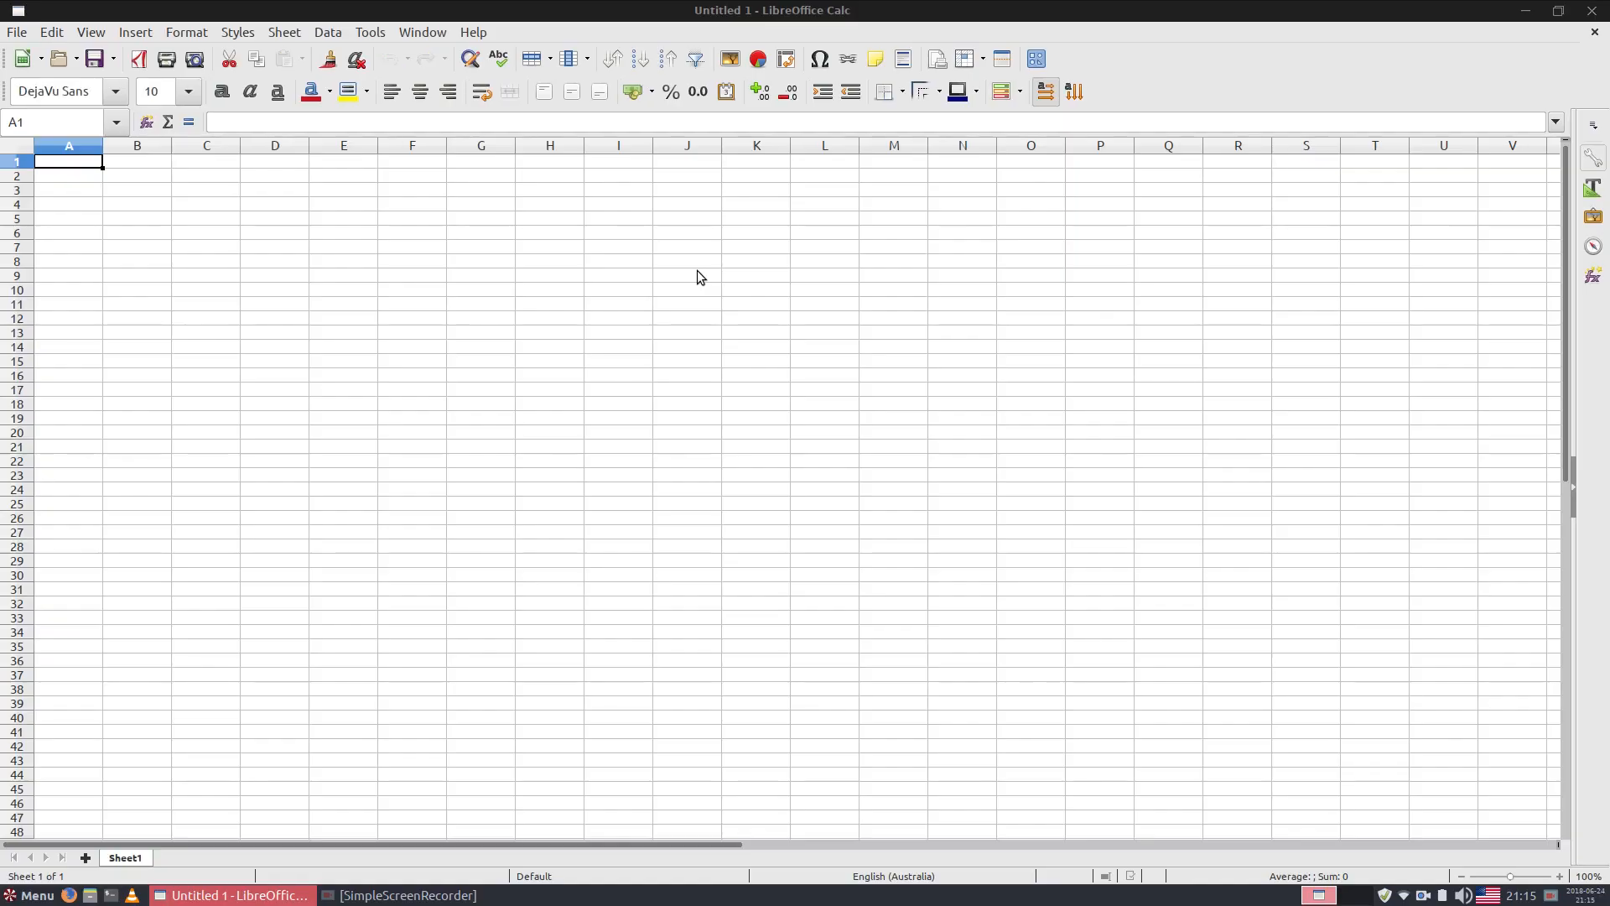
click(473, 33)
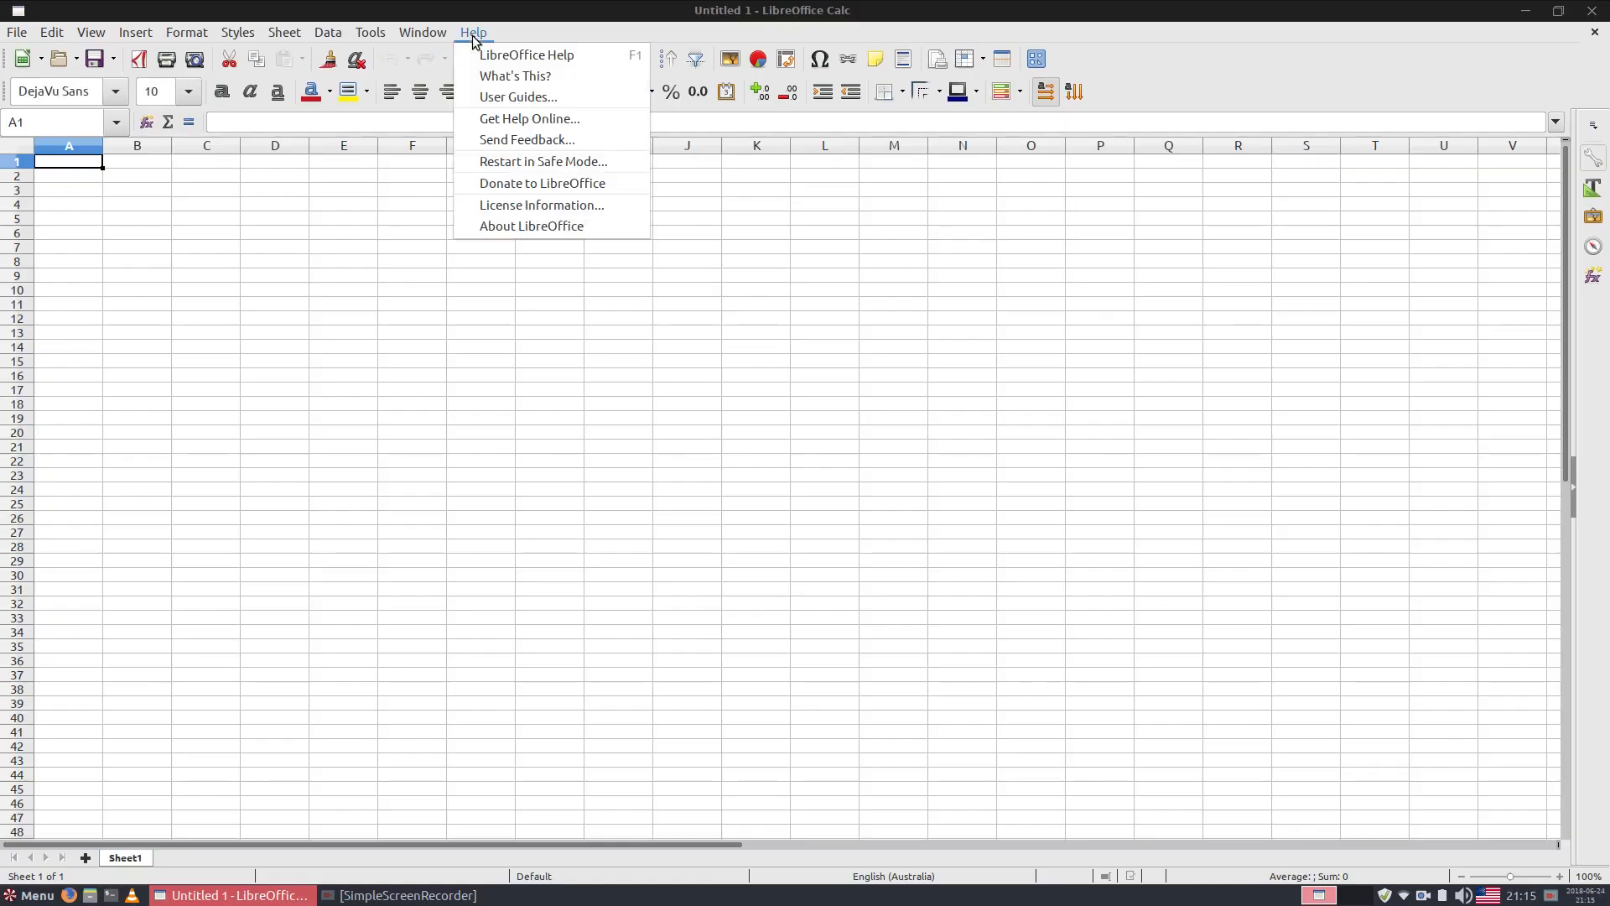
click(475, 231)
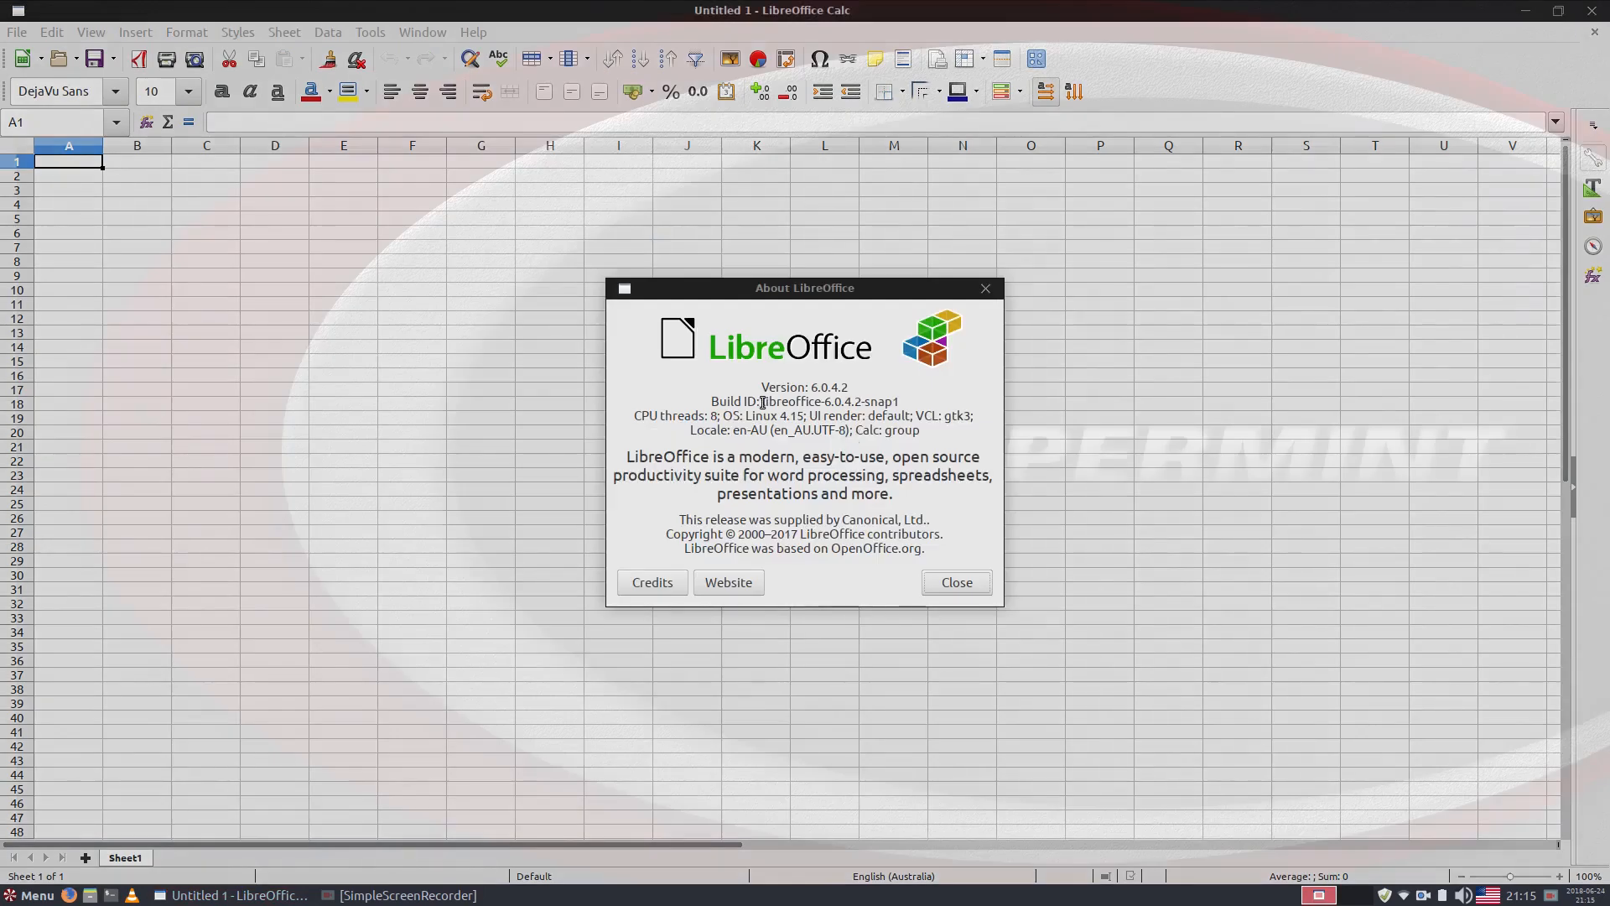
click(957, 584)
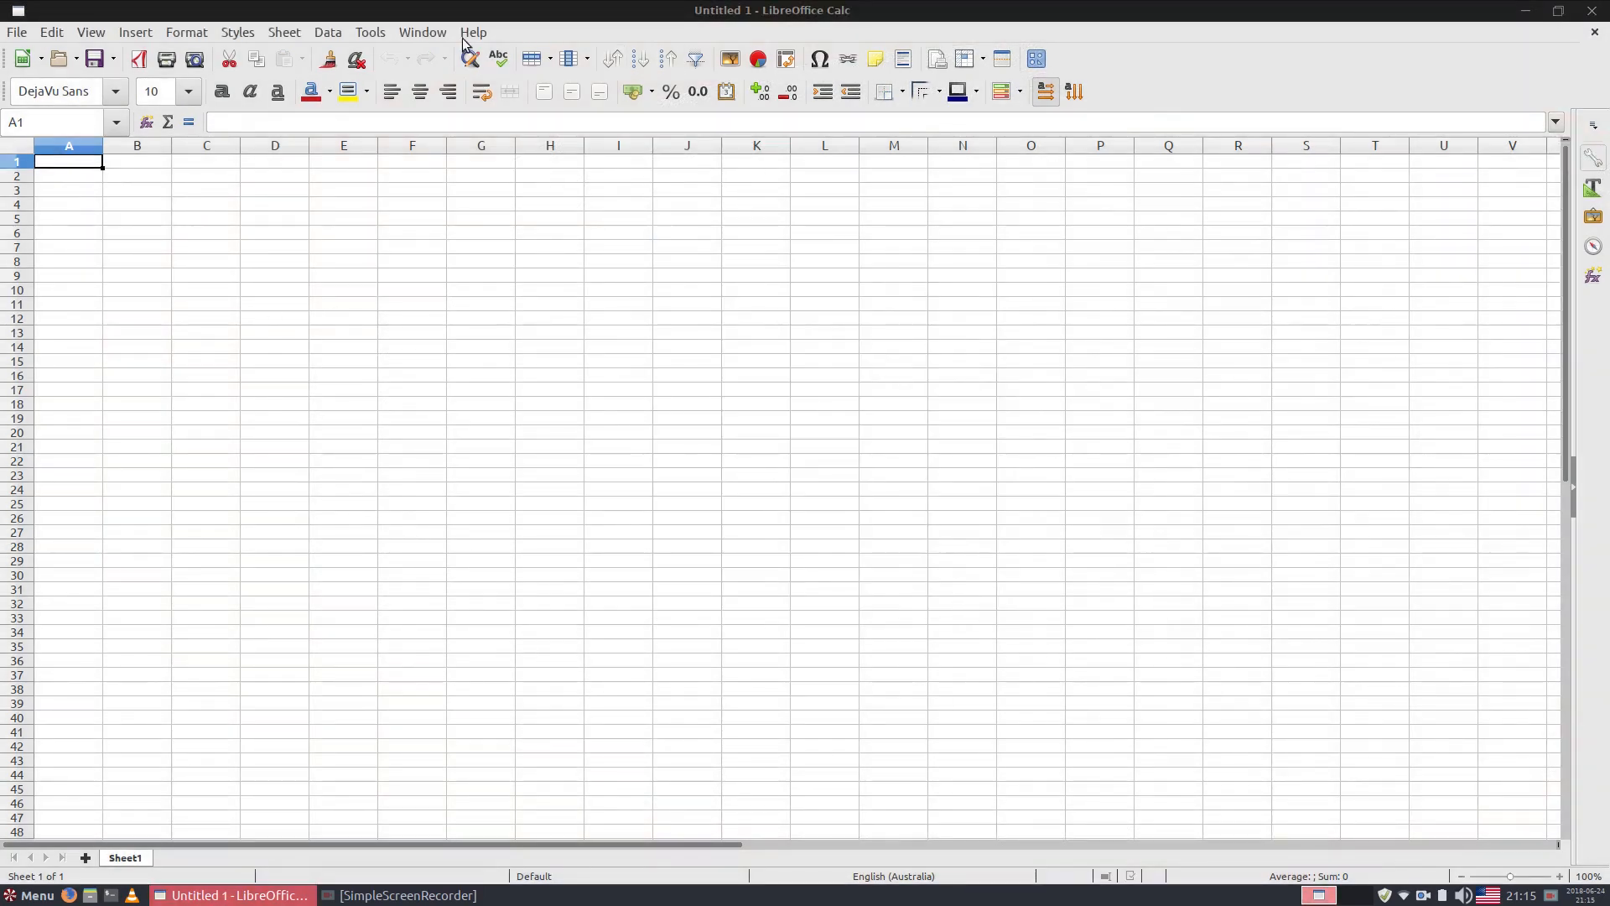
Browse Calc's menus, then close the blank Untitled 1 spreadsheet window
click(390, 34)
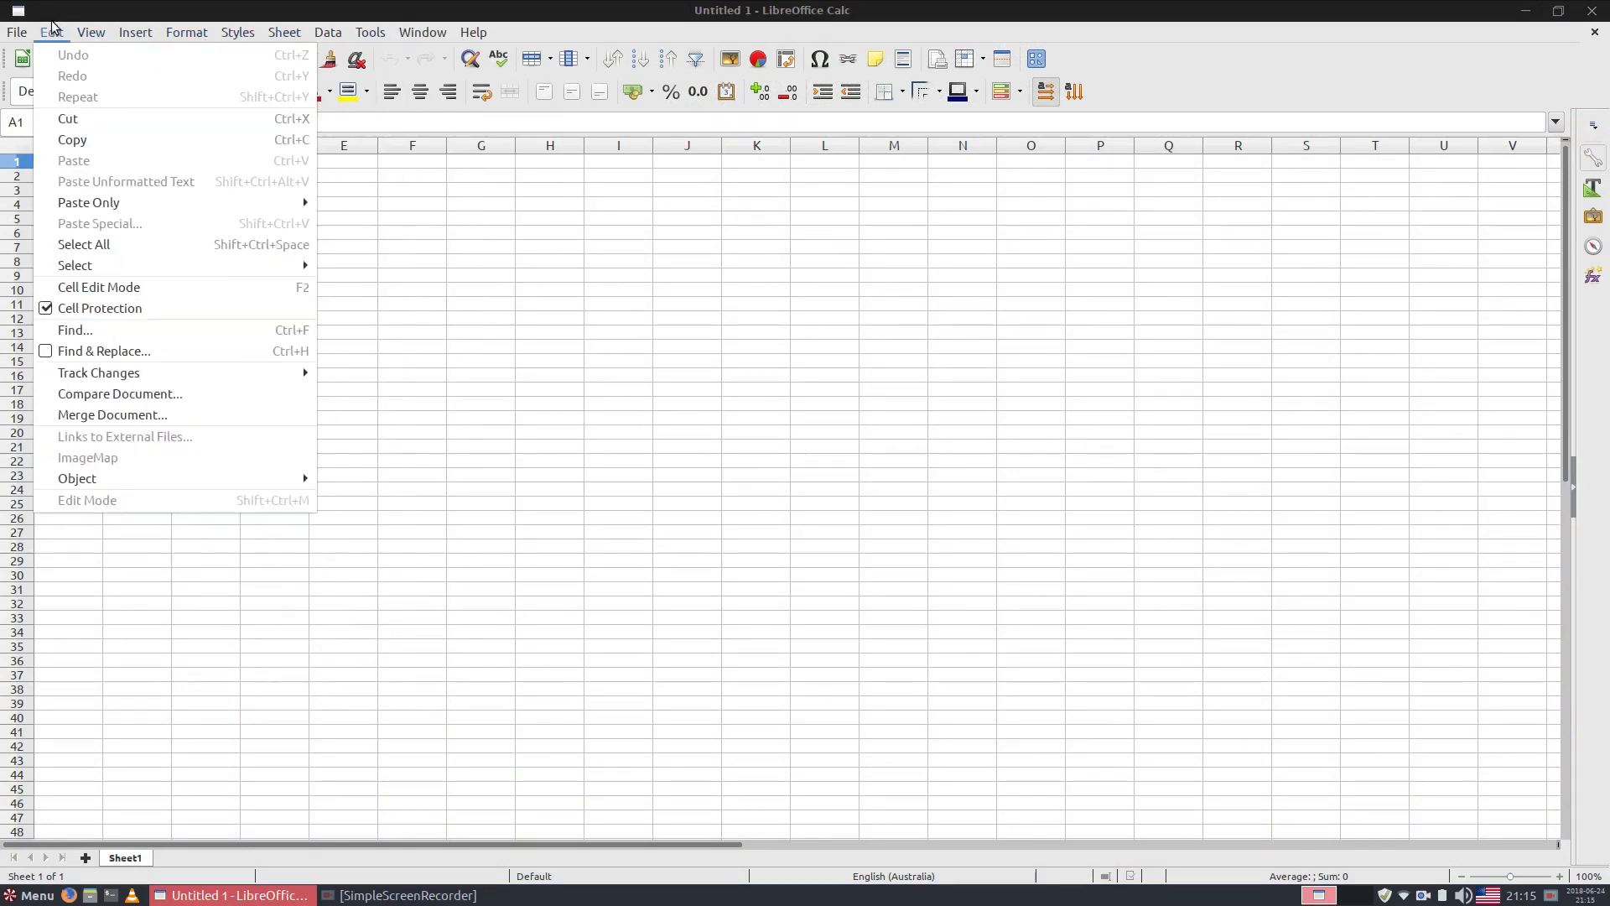
key(Escape)
click(1367, 63)
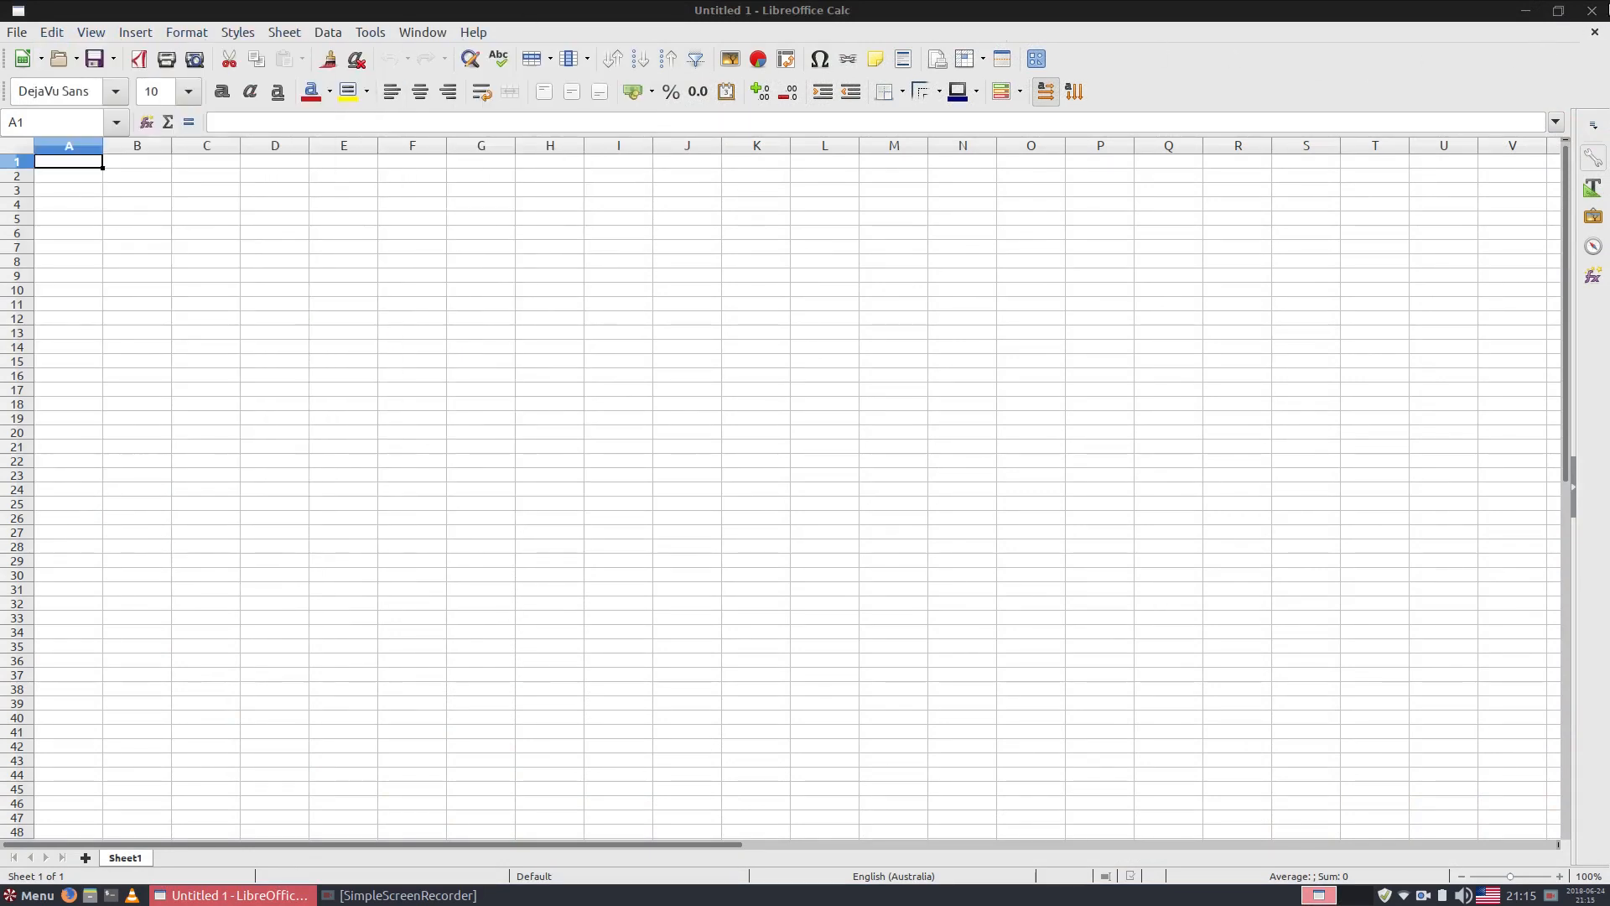
click(1594, 11)
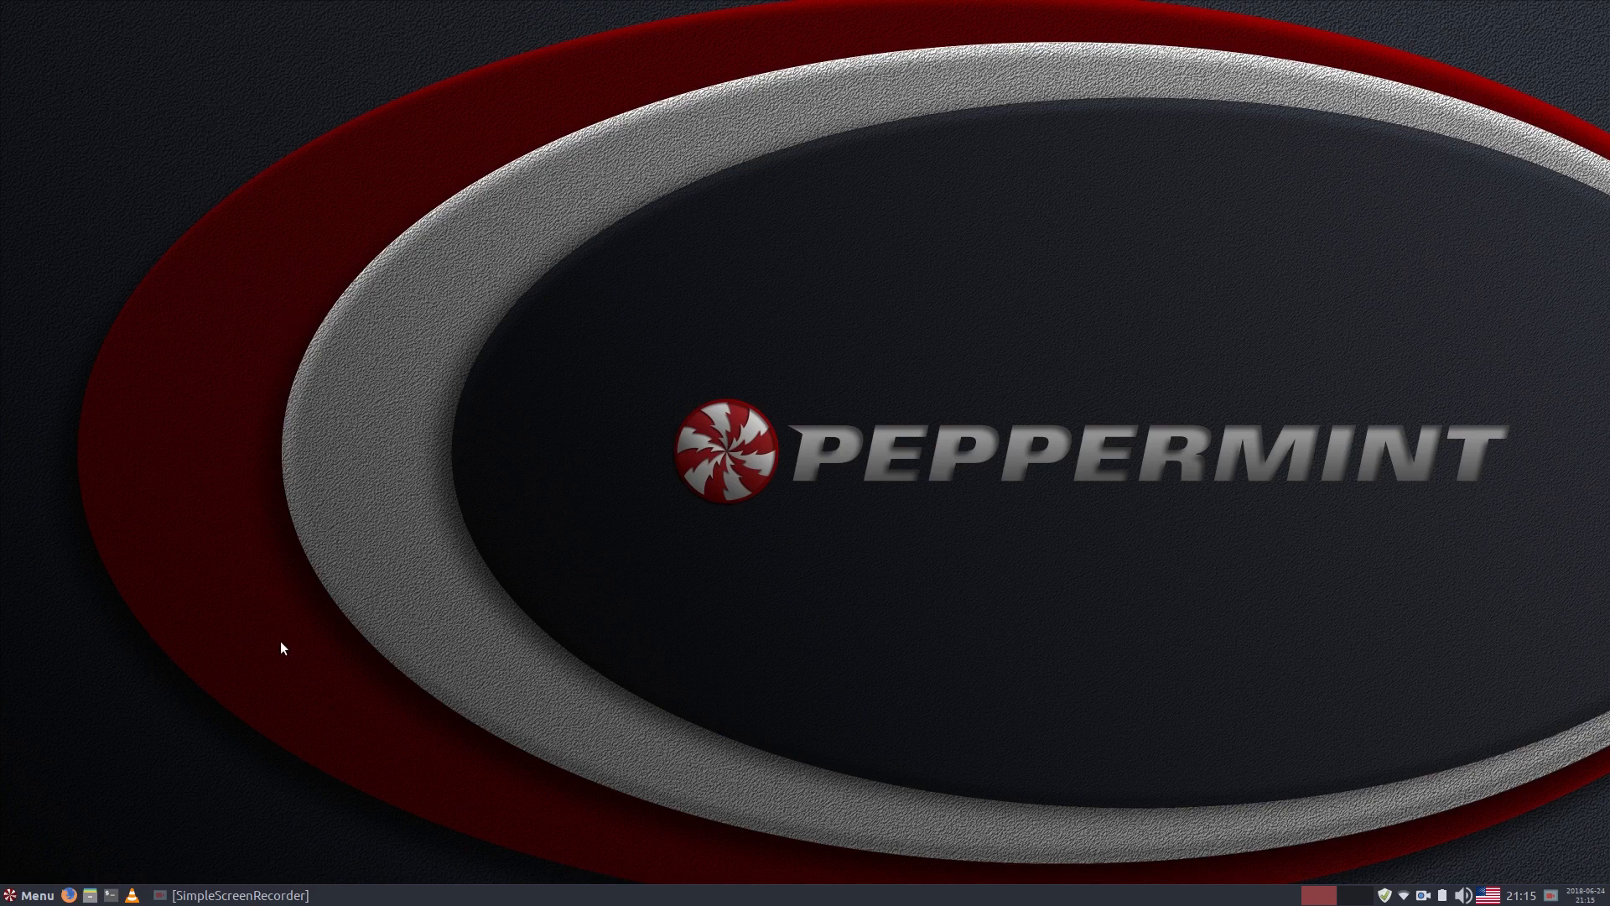
click(25, 896)
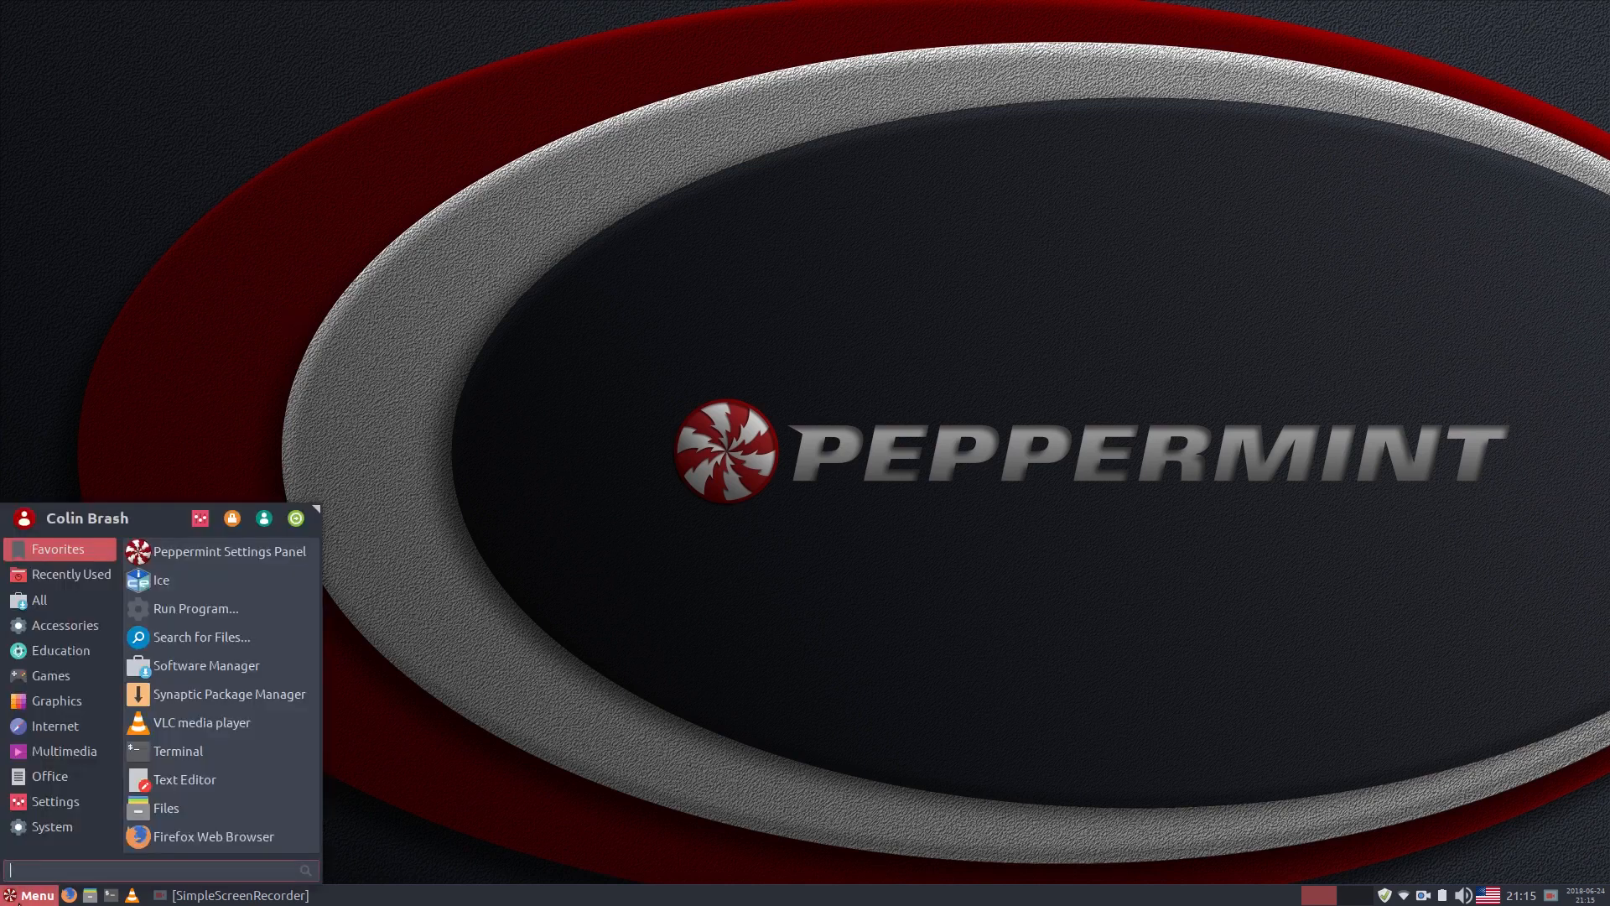
click(62, 829)
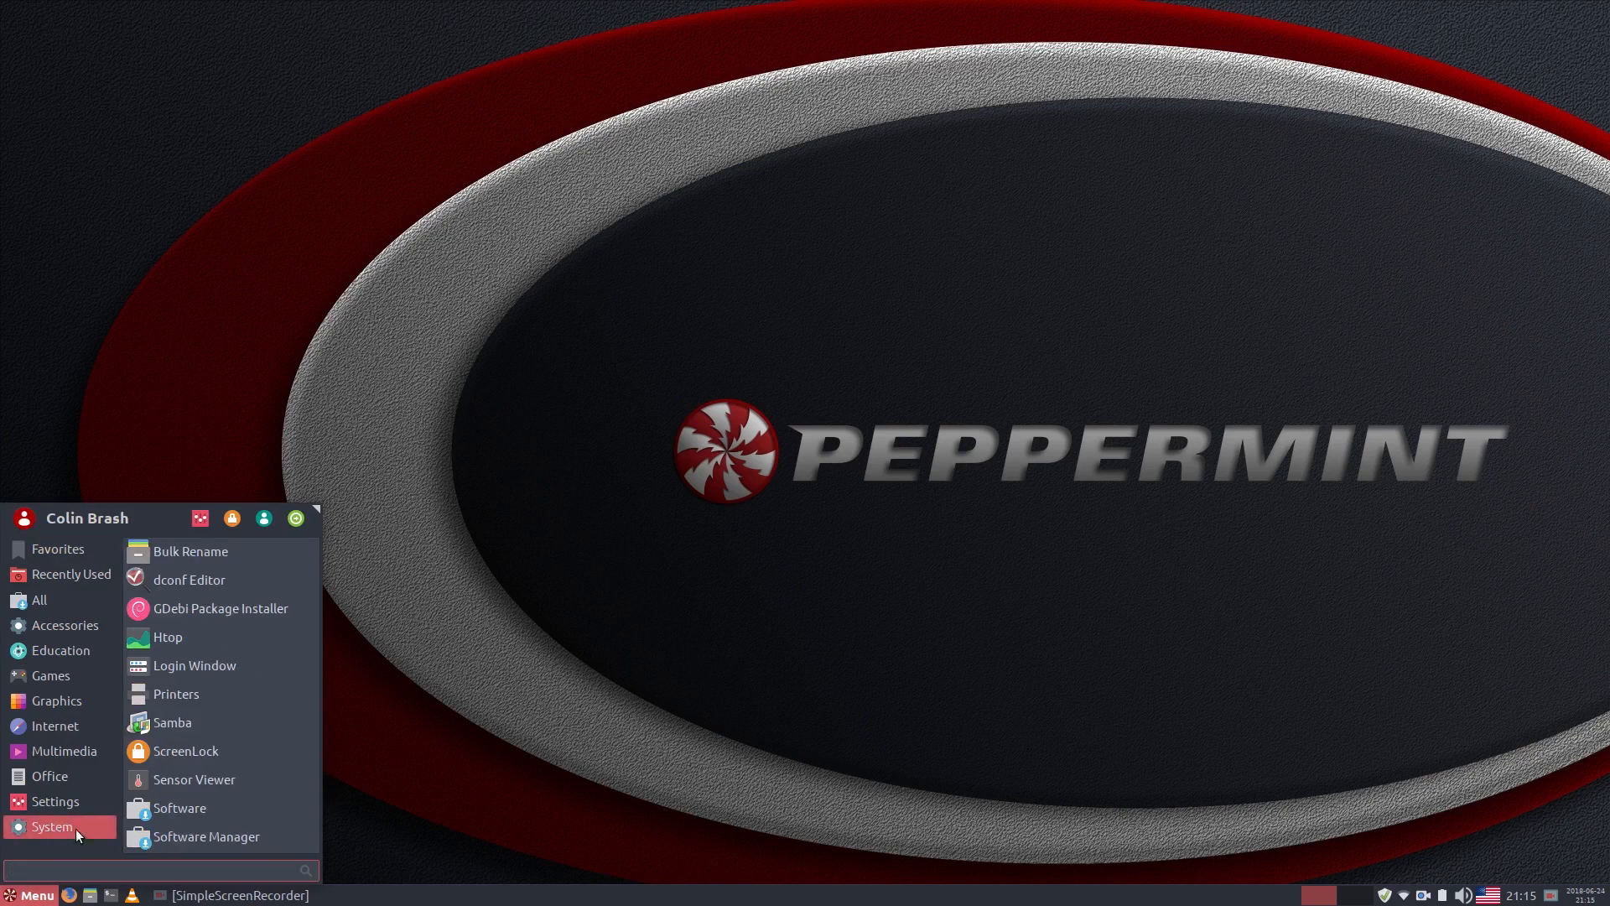
click(220, 810)
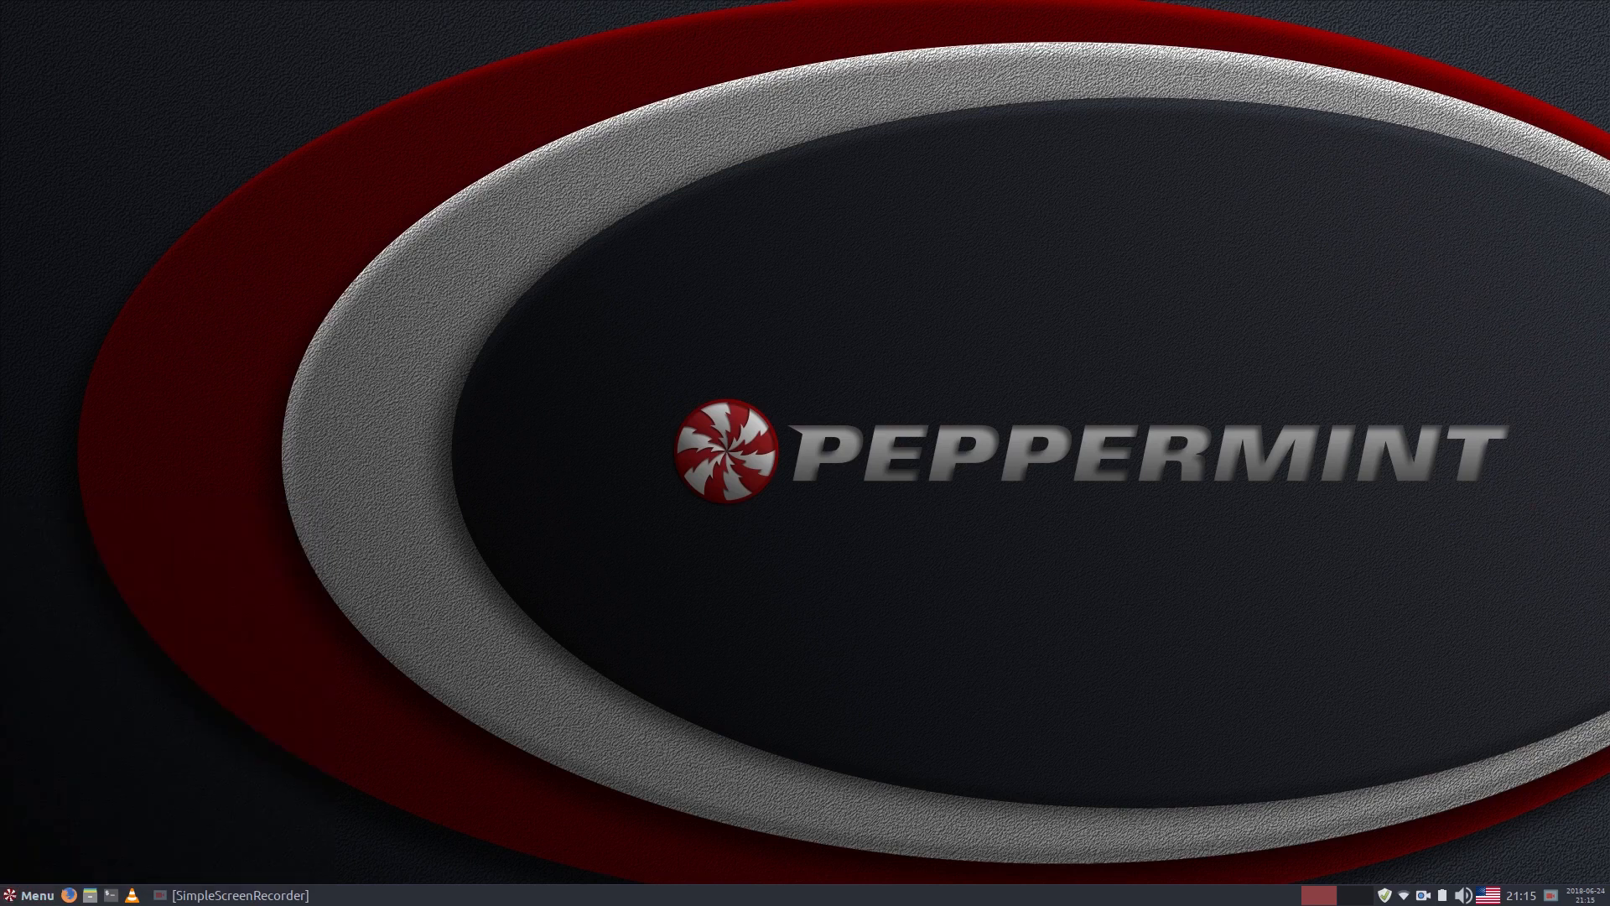
drag(692, 15, 938, 39)
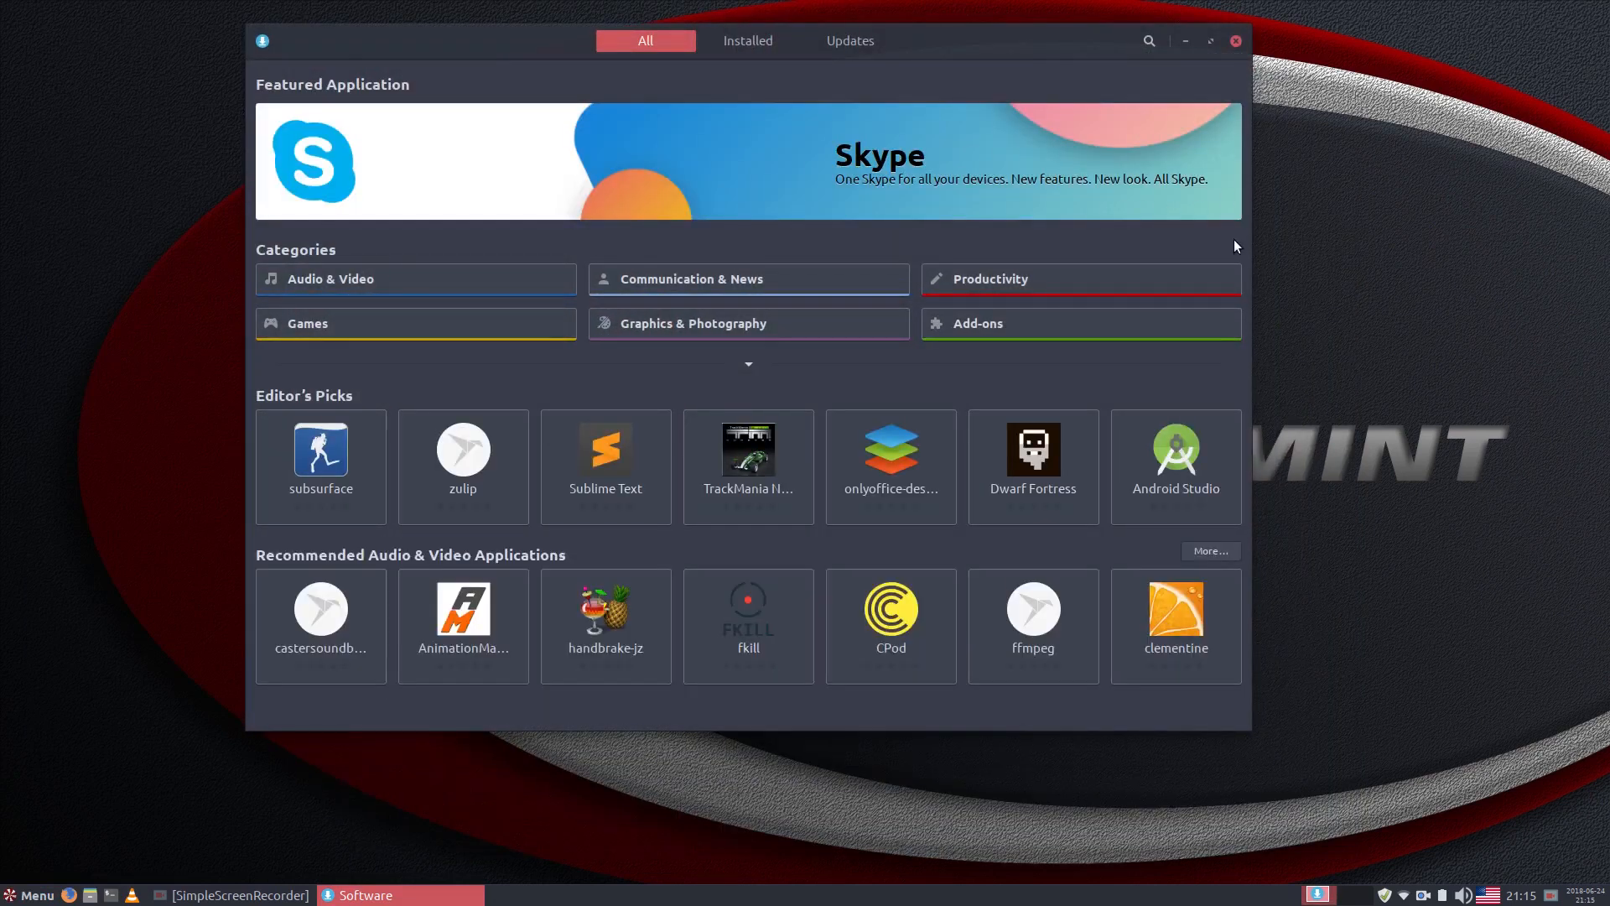
click(1236, 40)
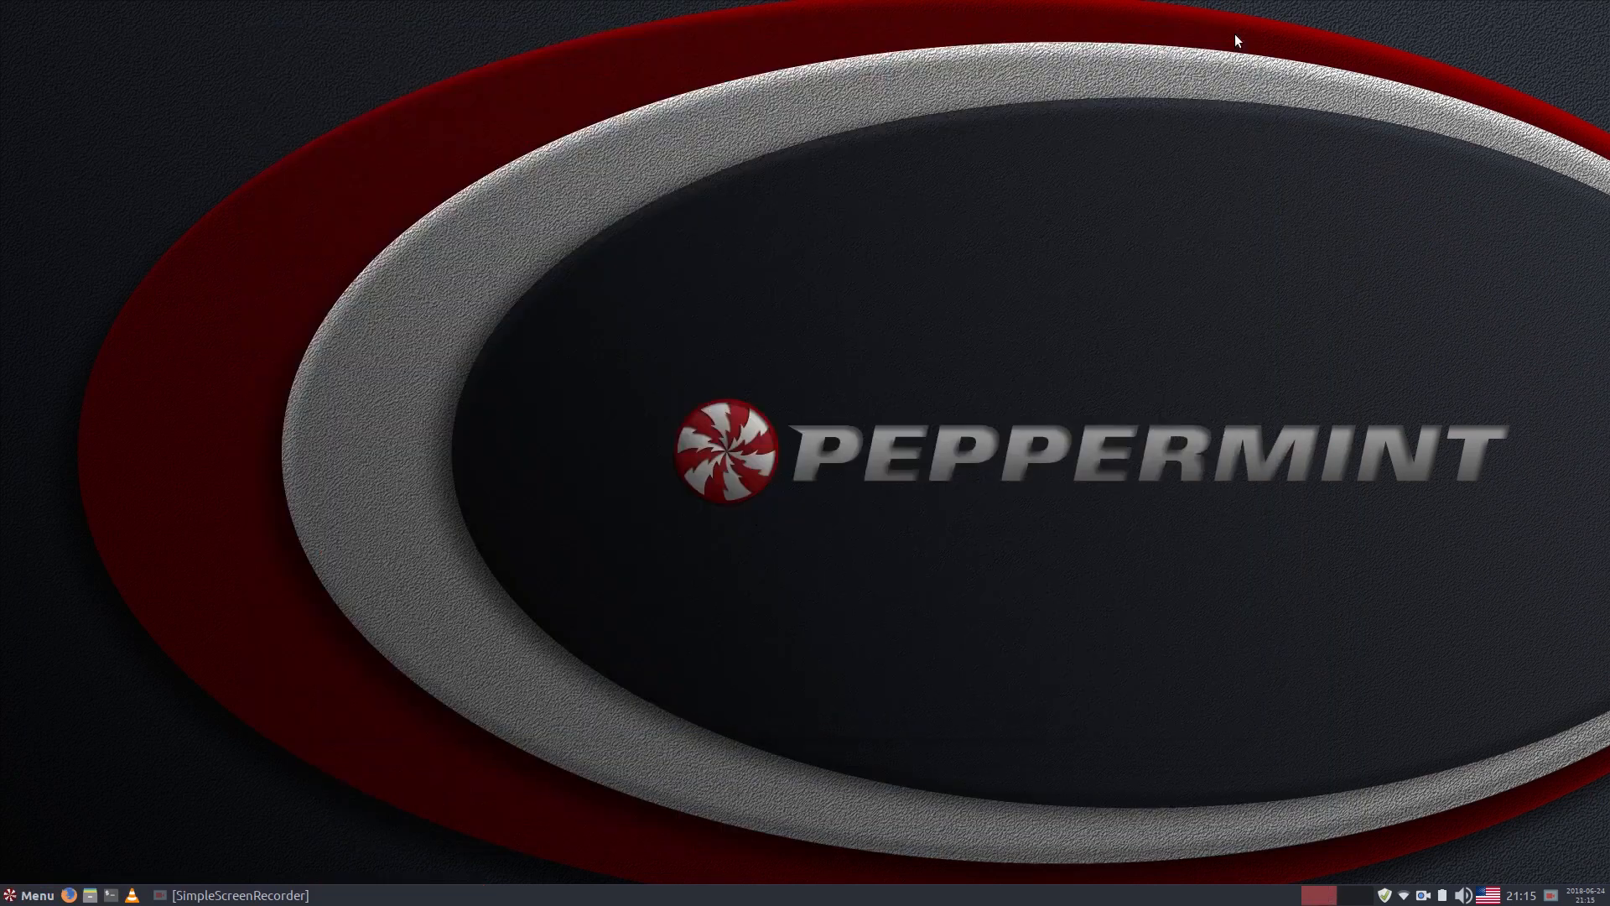
click(10, 899)
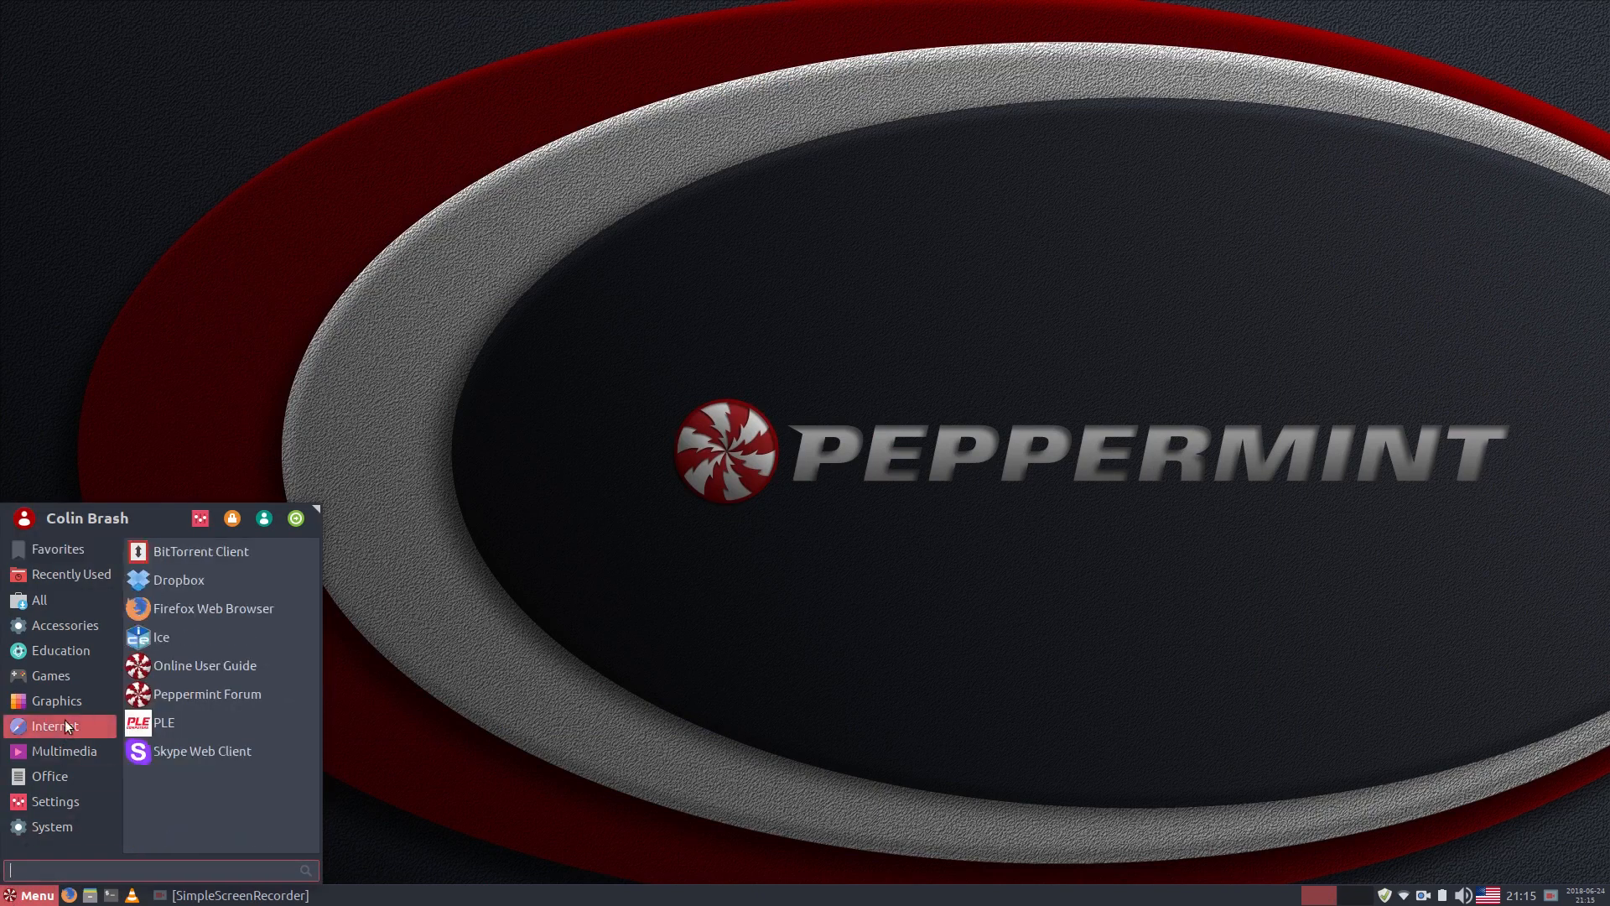
Add a SimpleScreenRecorder launcher to the panel from the Multimedia category
mouse_move(64, 750)
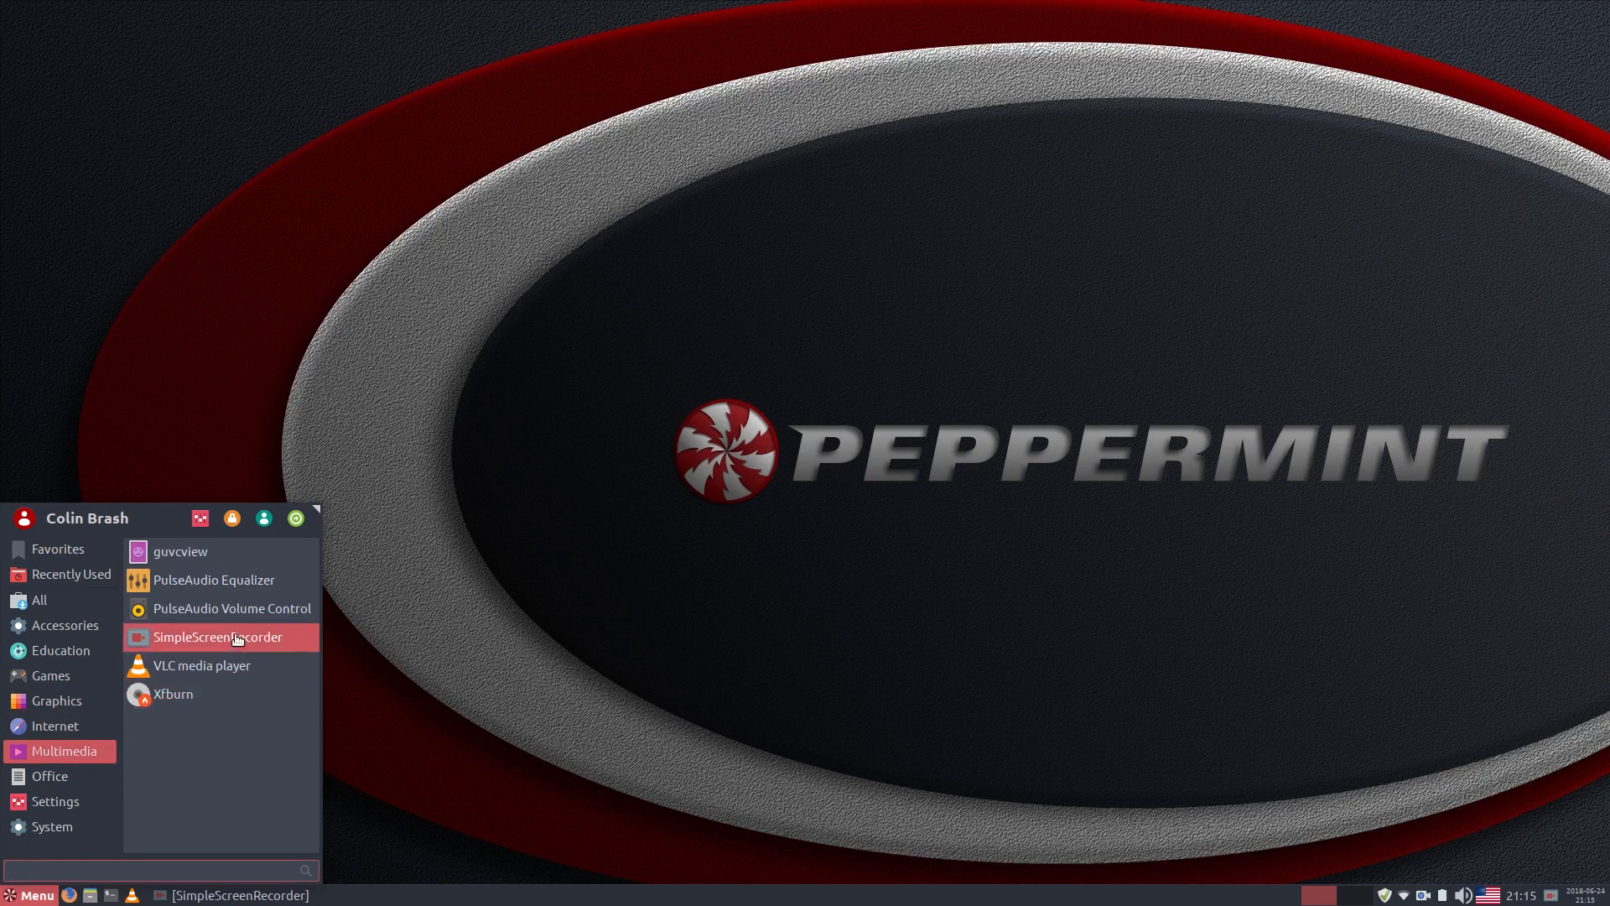
right_click(238, 637)
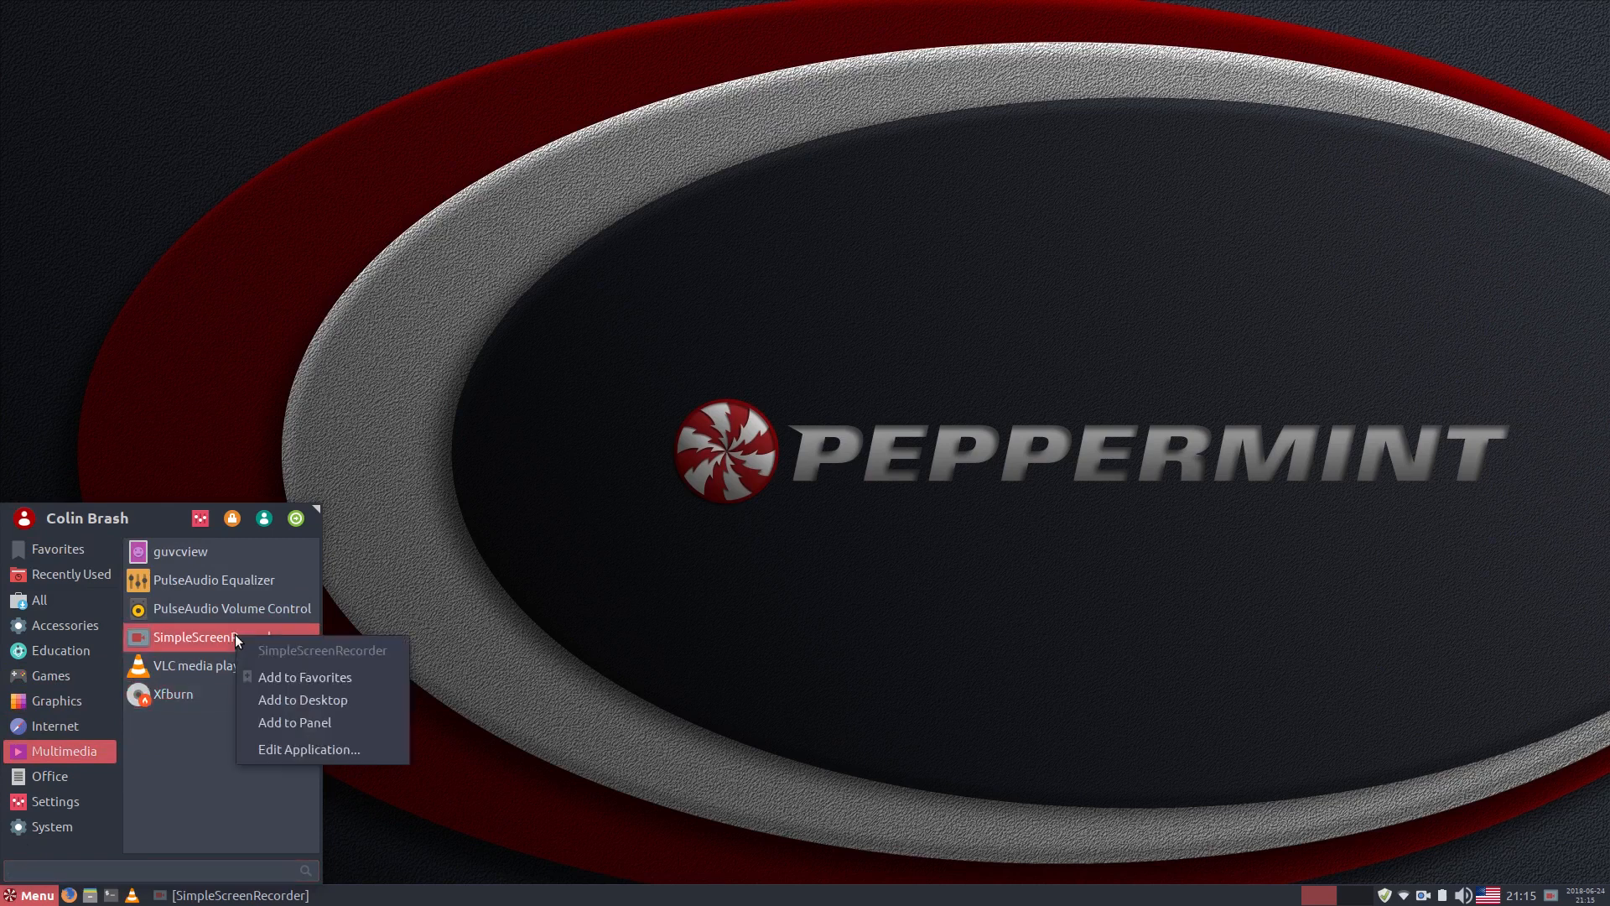
click(340, 727)
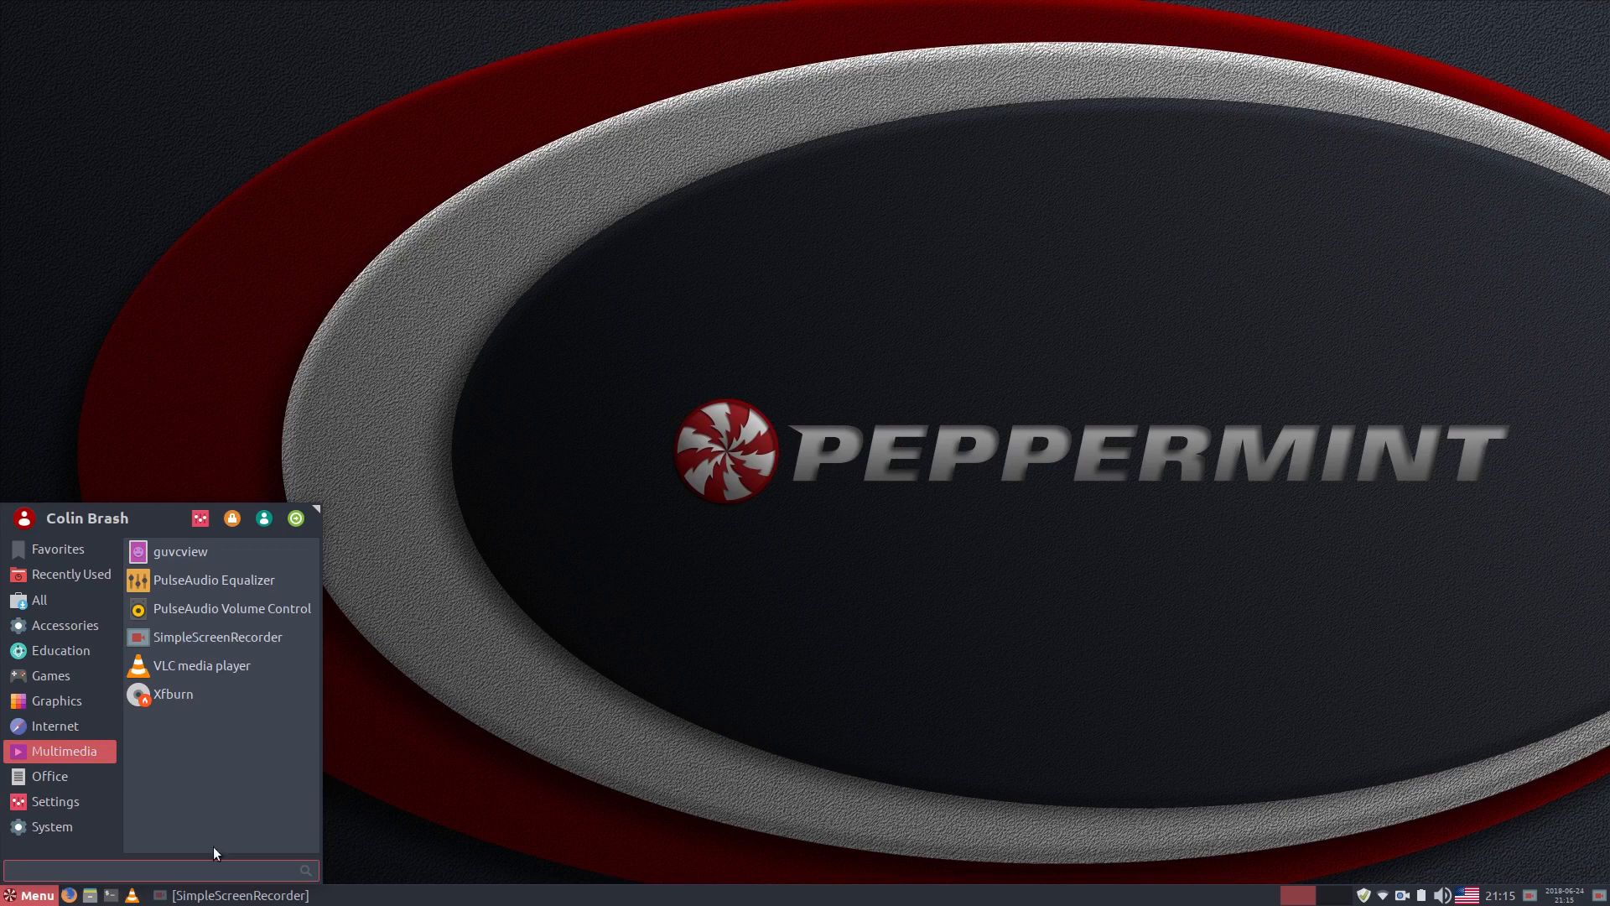
Add an Xfburn launcher to the panel from Multimedia, then close the menu
click(34, 892)
click(33, 893)
click(55, 725)
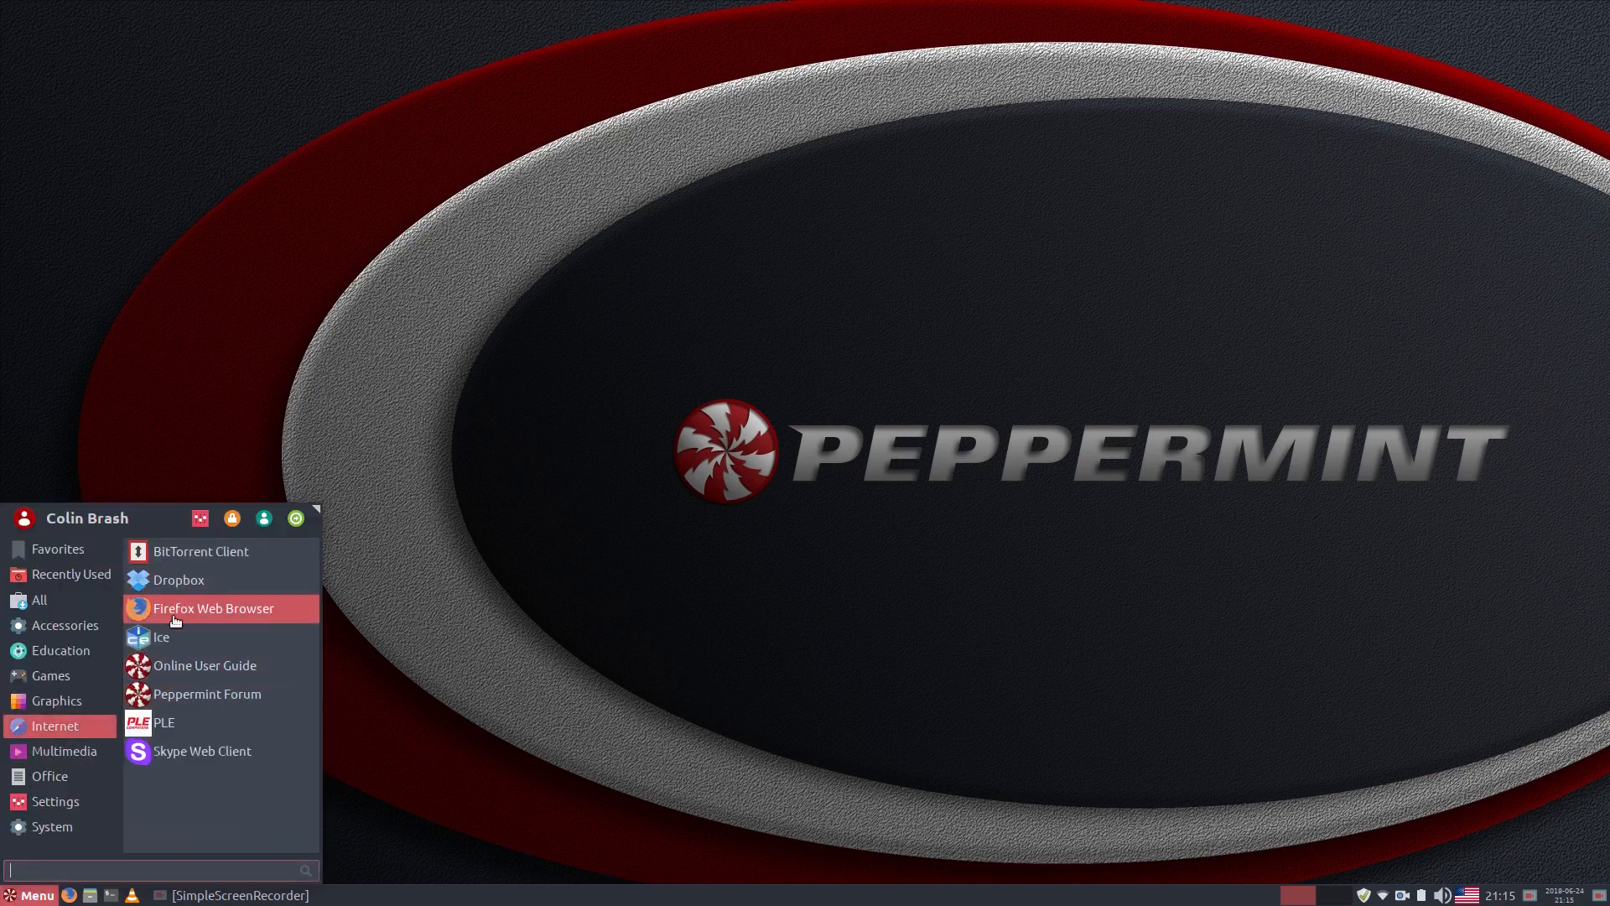
click(47, 753)
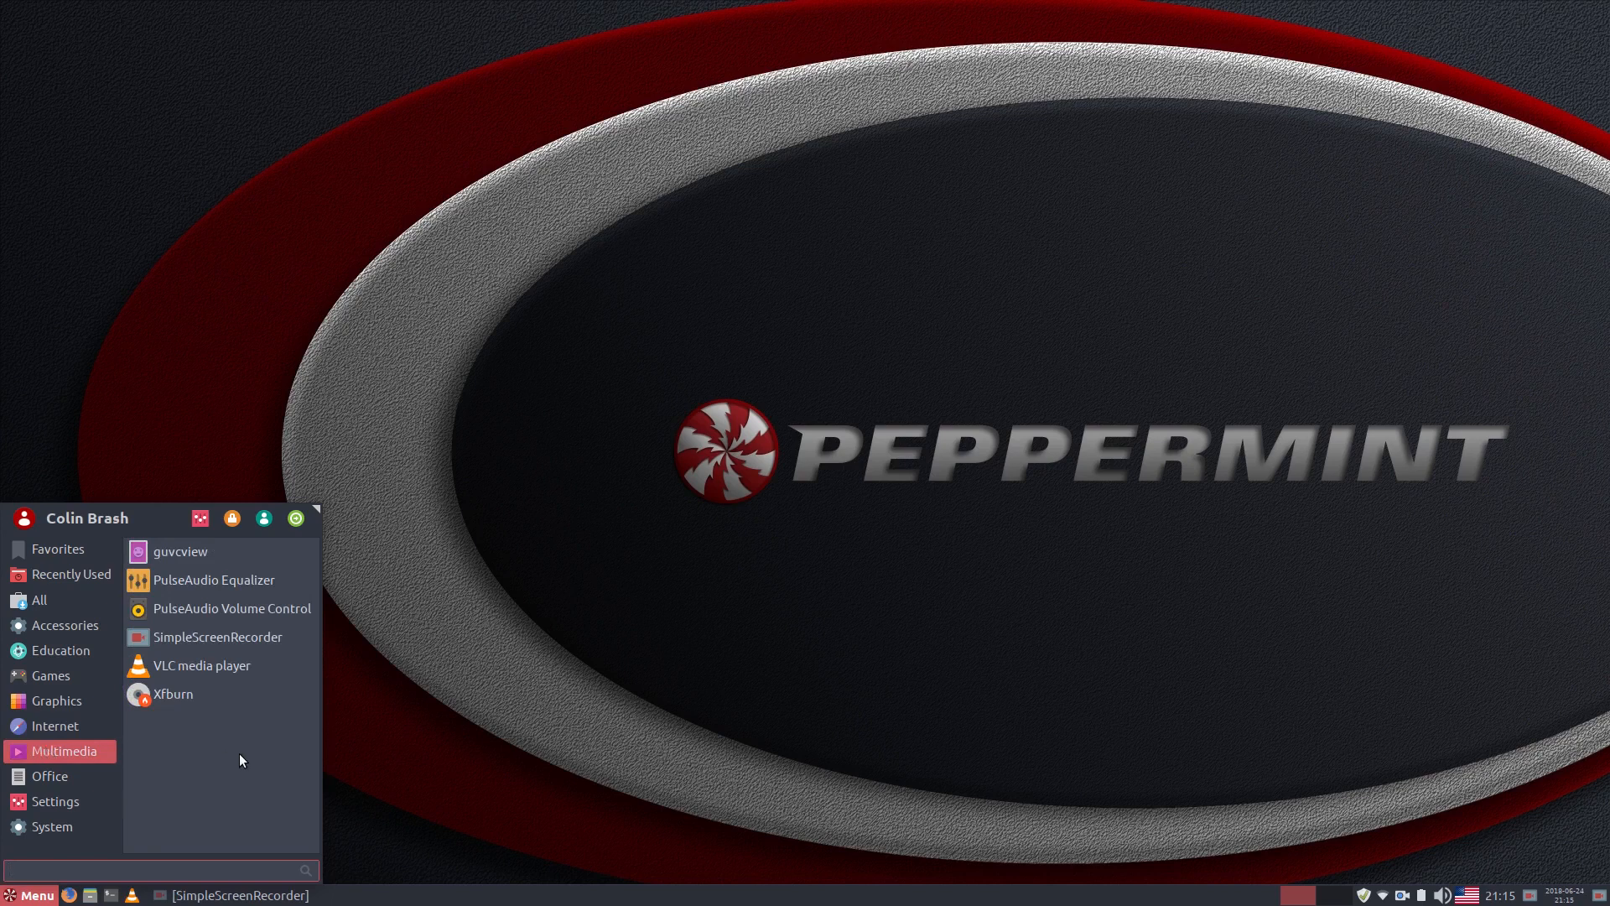
click(57, 730)
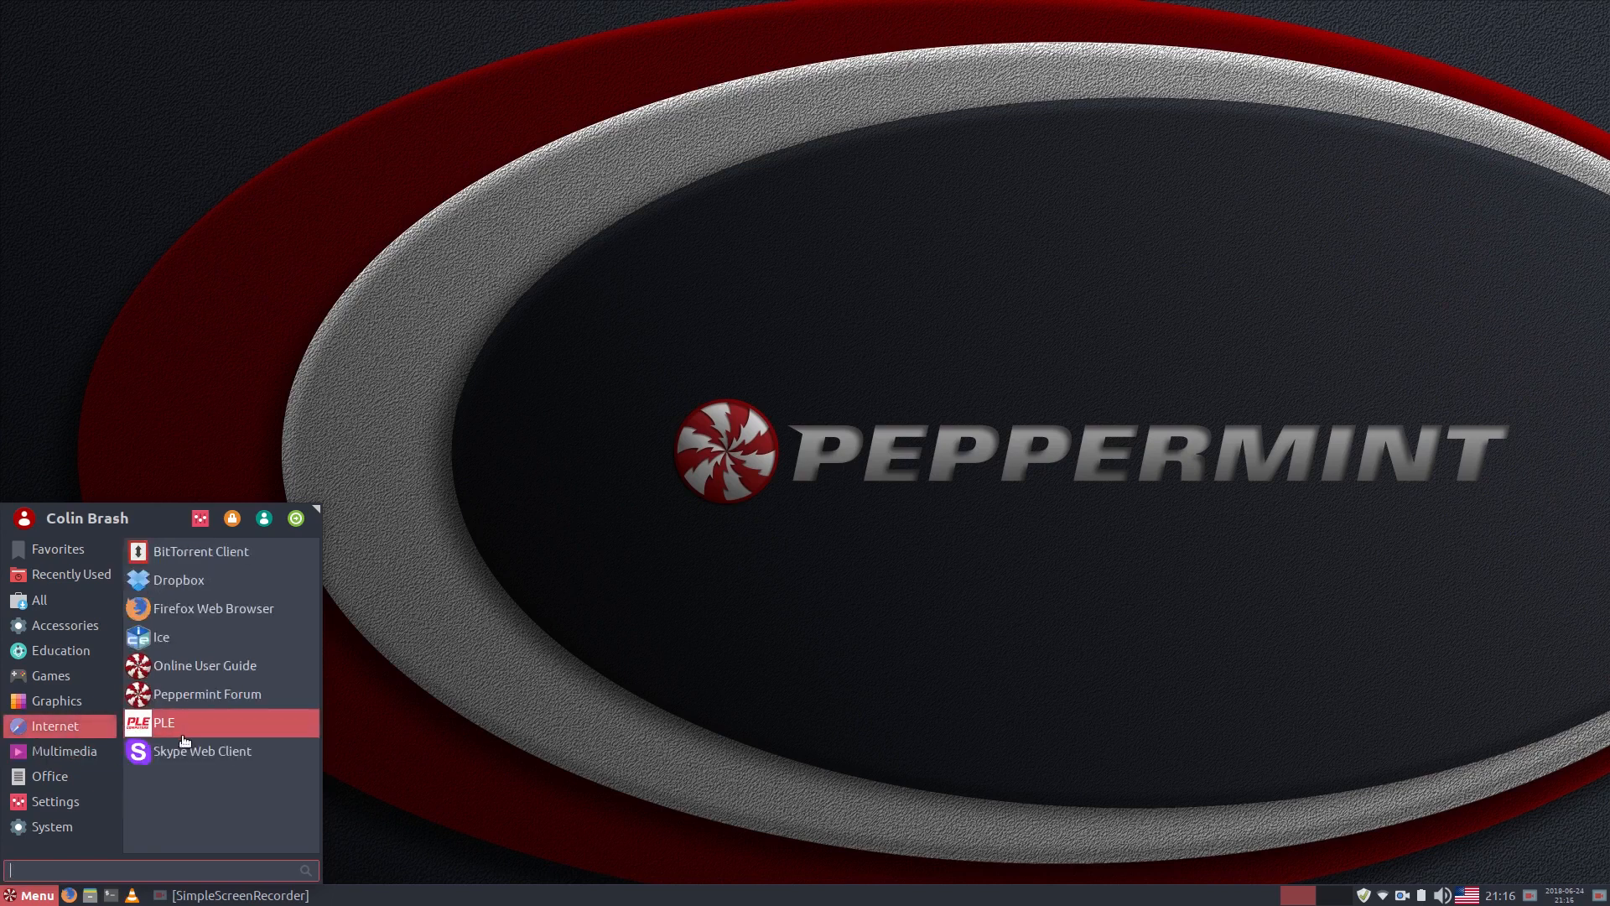
click(60, 749)
right_click(195, 693)
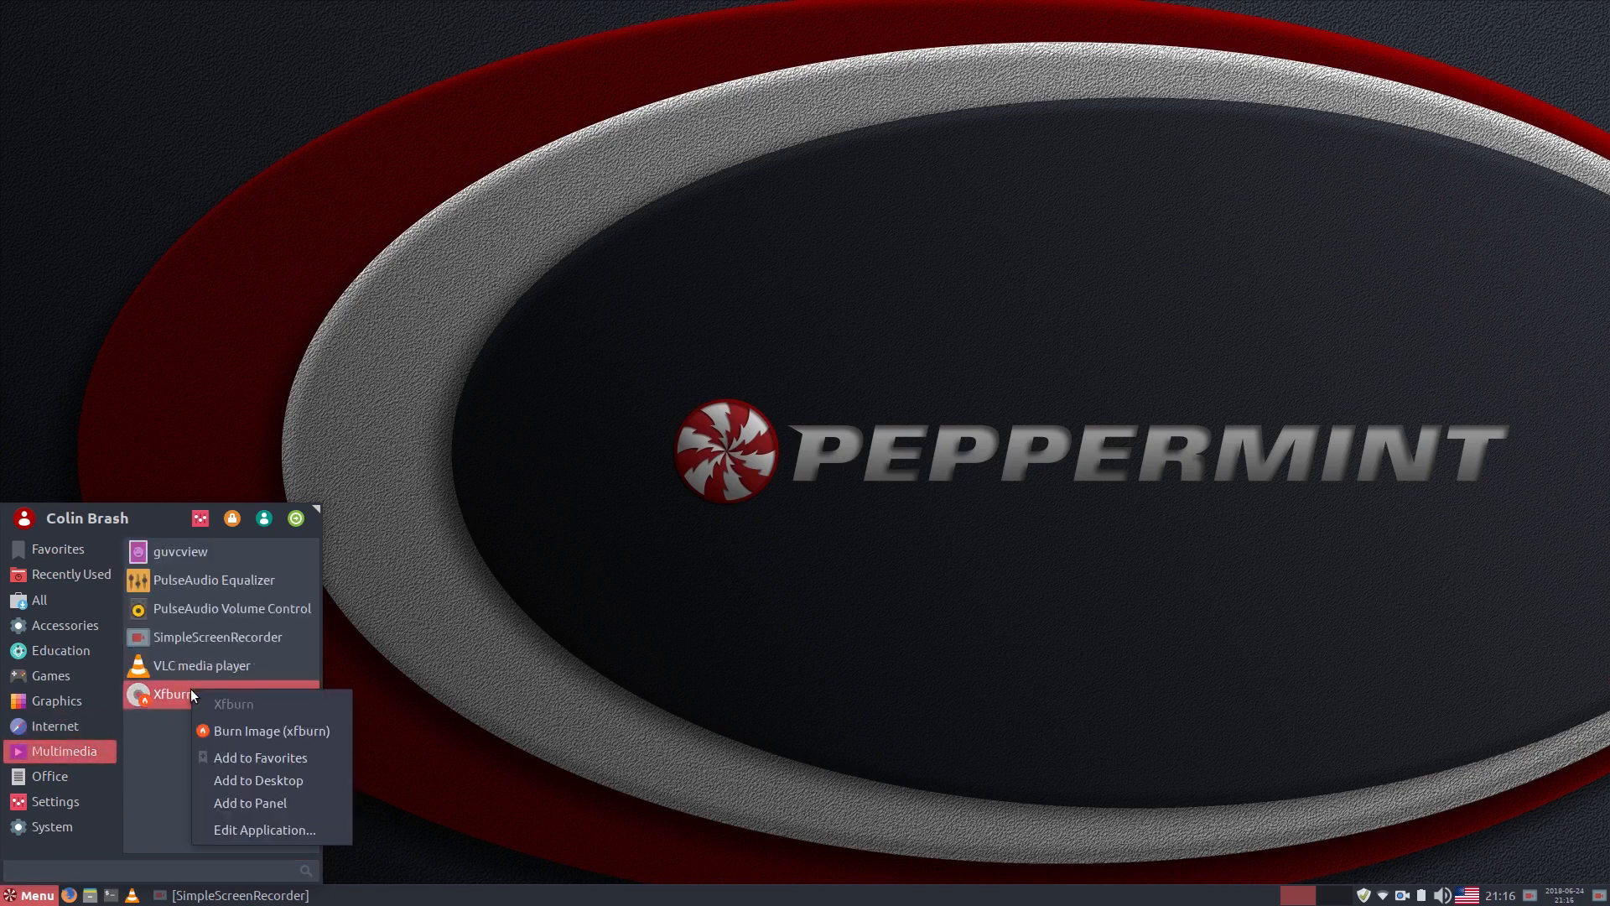
click(266, 803)
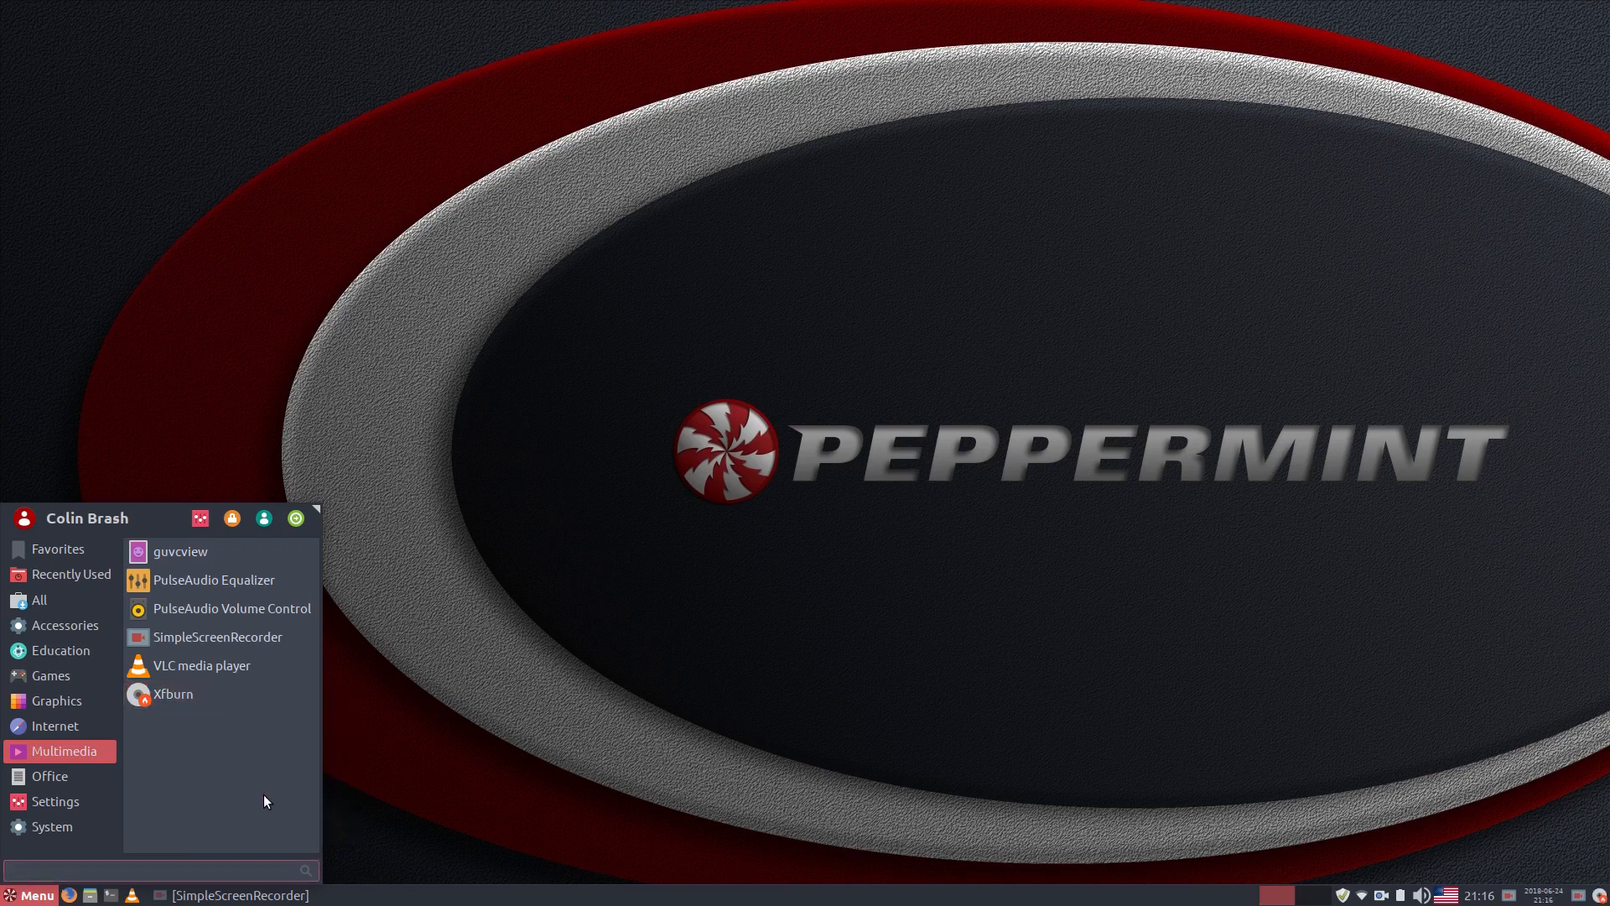
key(Escape)
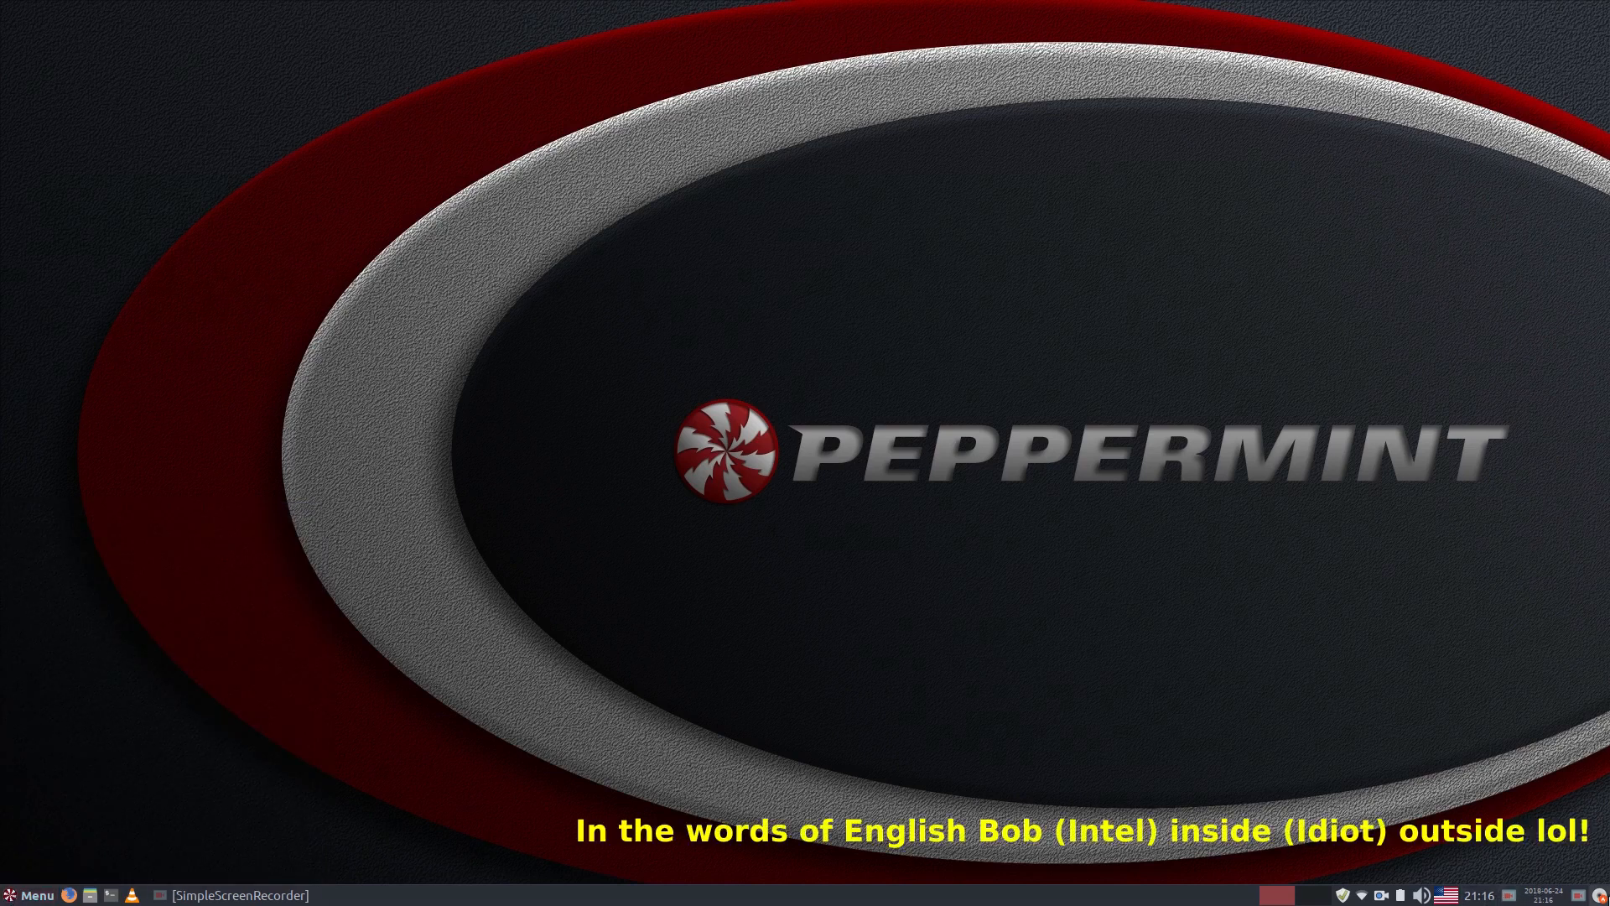
Reposition the new panel launcher and minimize the SimpleScreenRecorder welcome window
right_click(1512, 896)
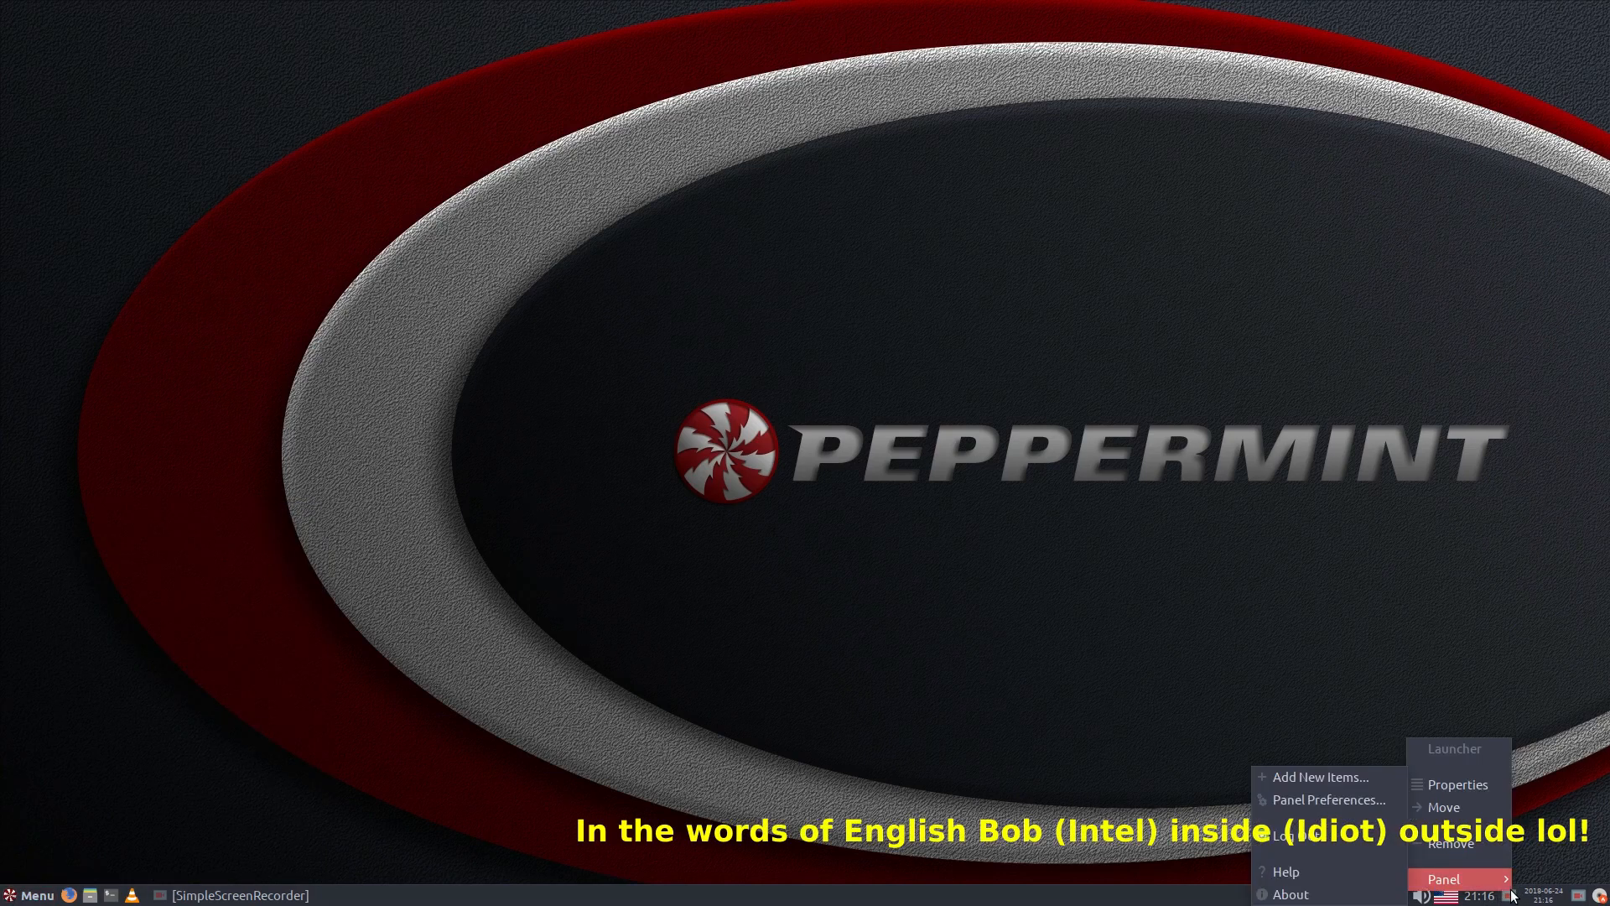
click(1456, 806)
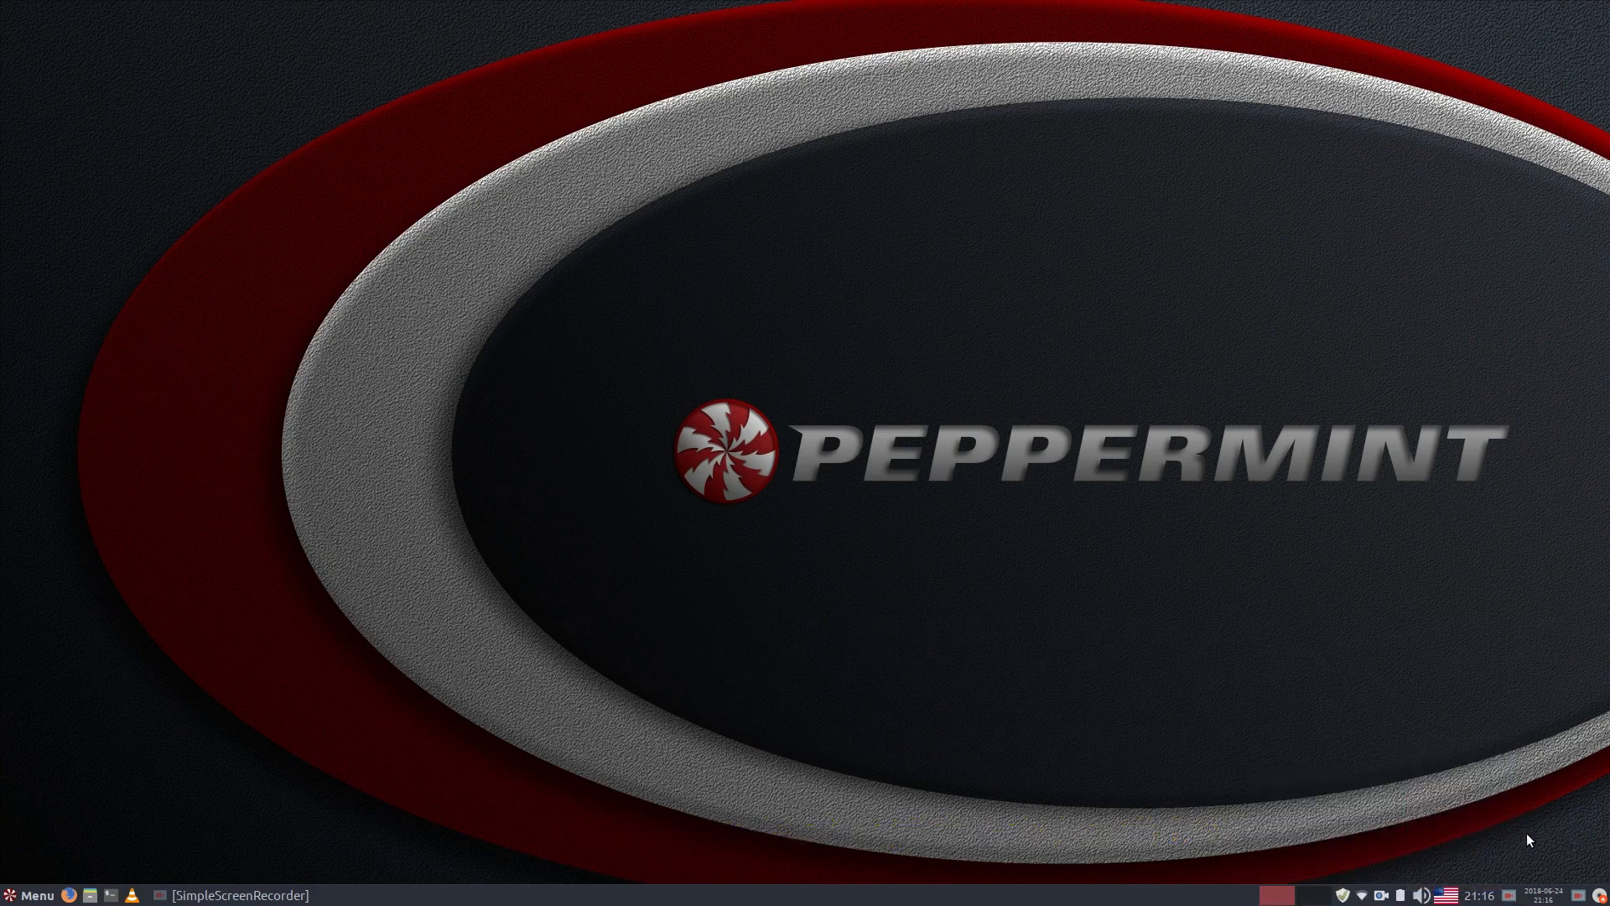
click(1516, 894)
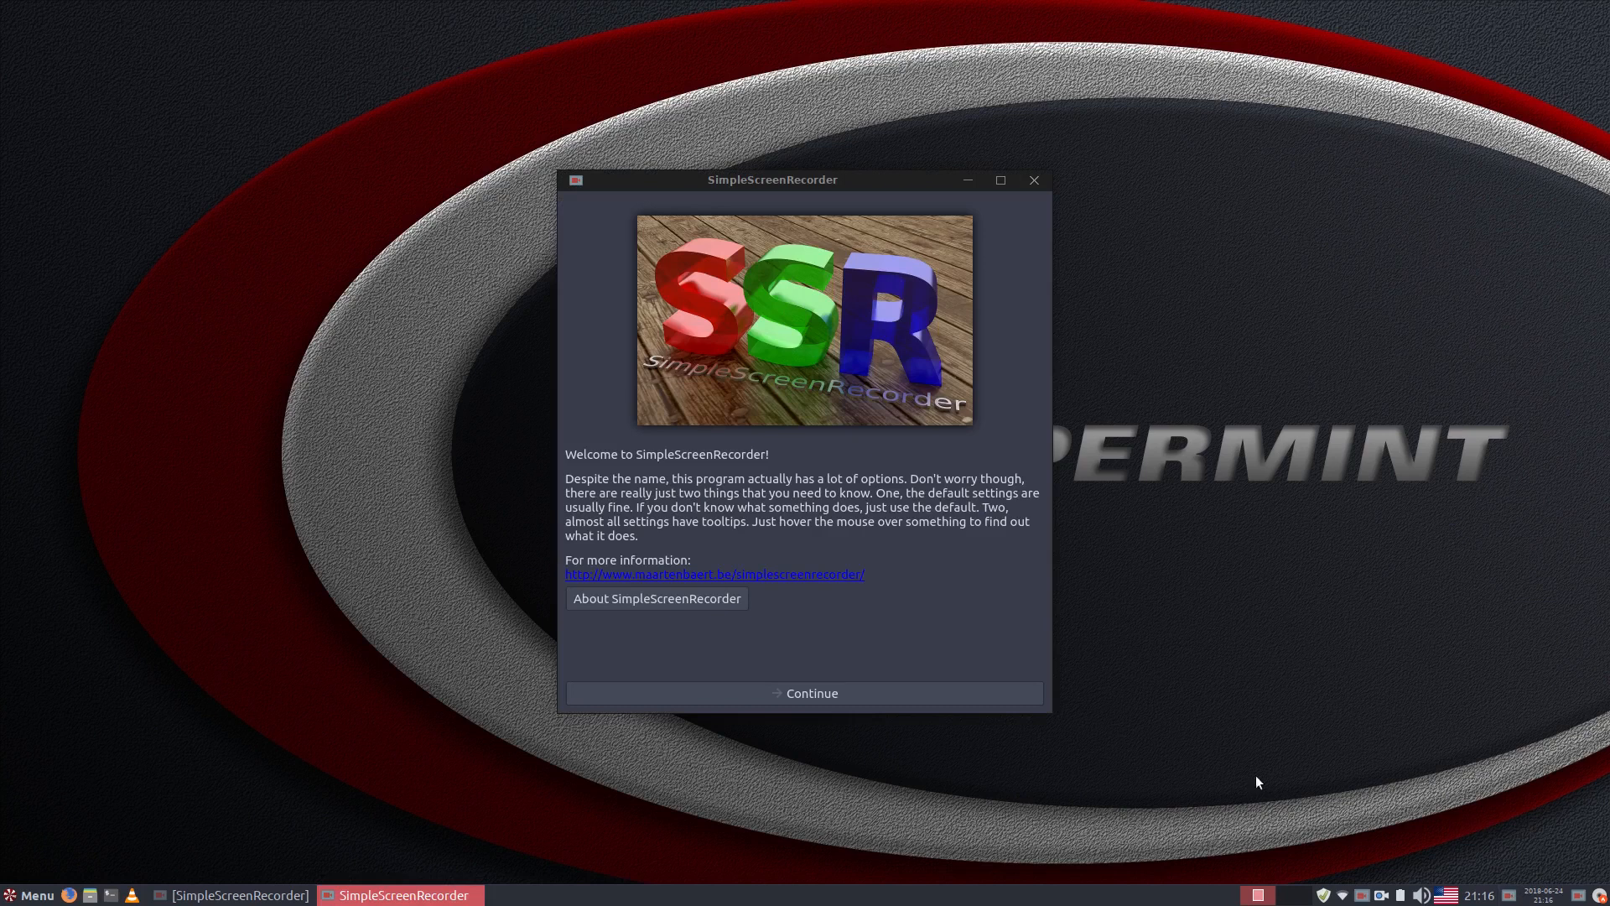
click(967, 182)
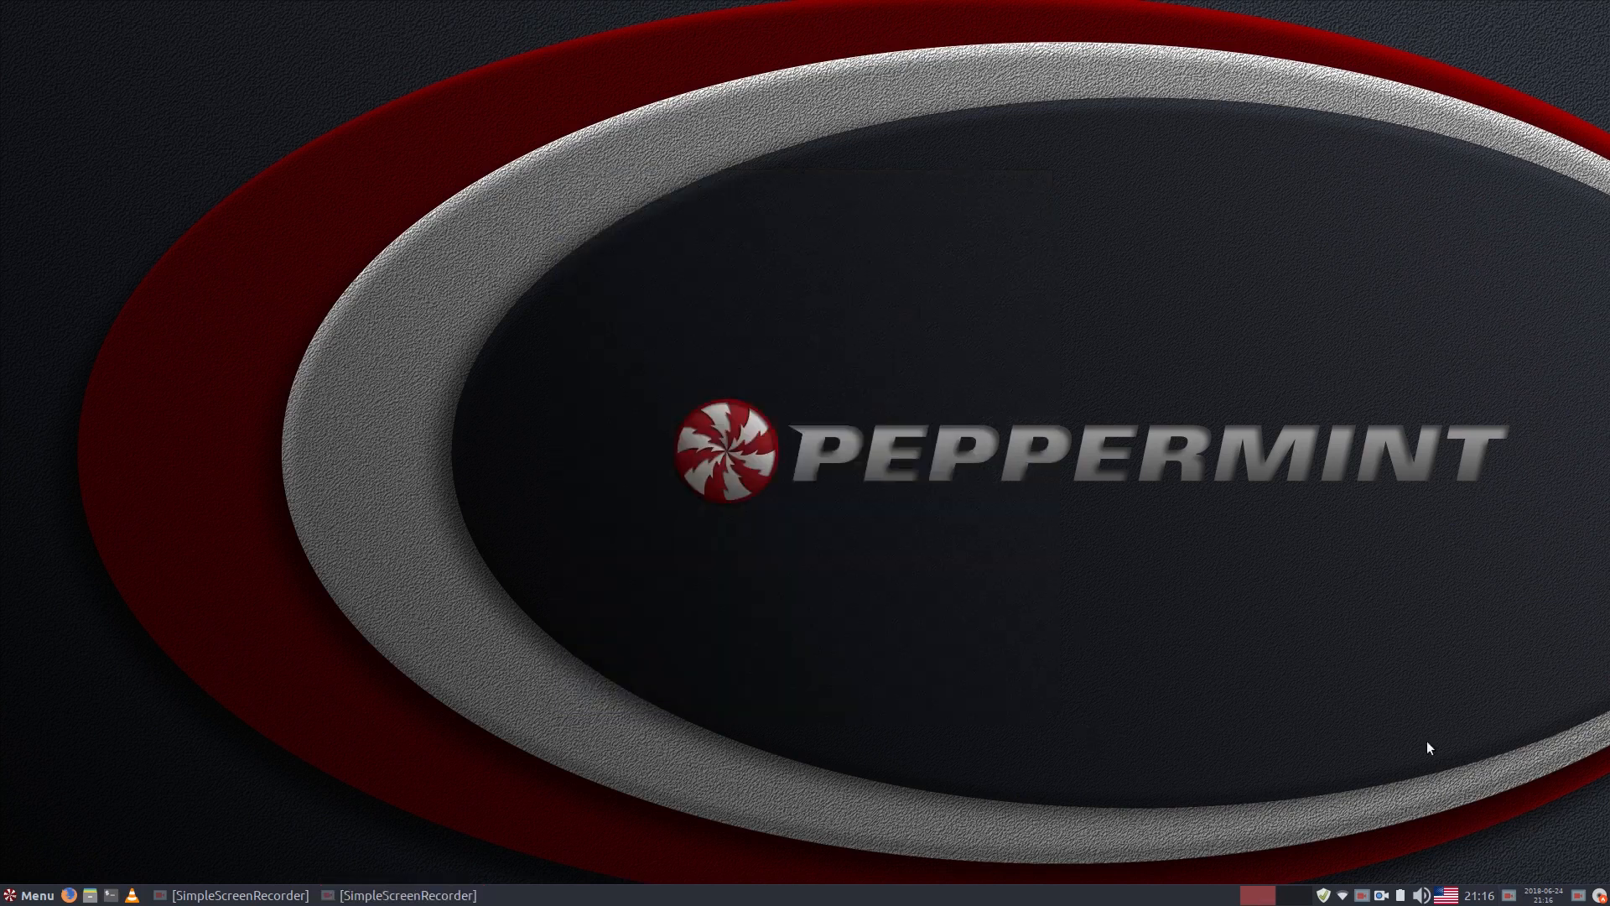
Remove the three surplus launchers at the panel's right end, confirming each removal
right_click(1507, 899)
mouse_move(1501, 891)
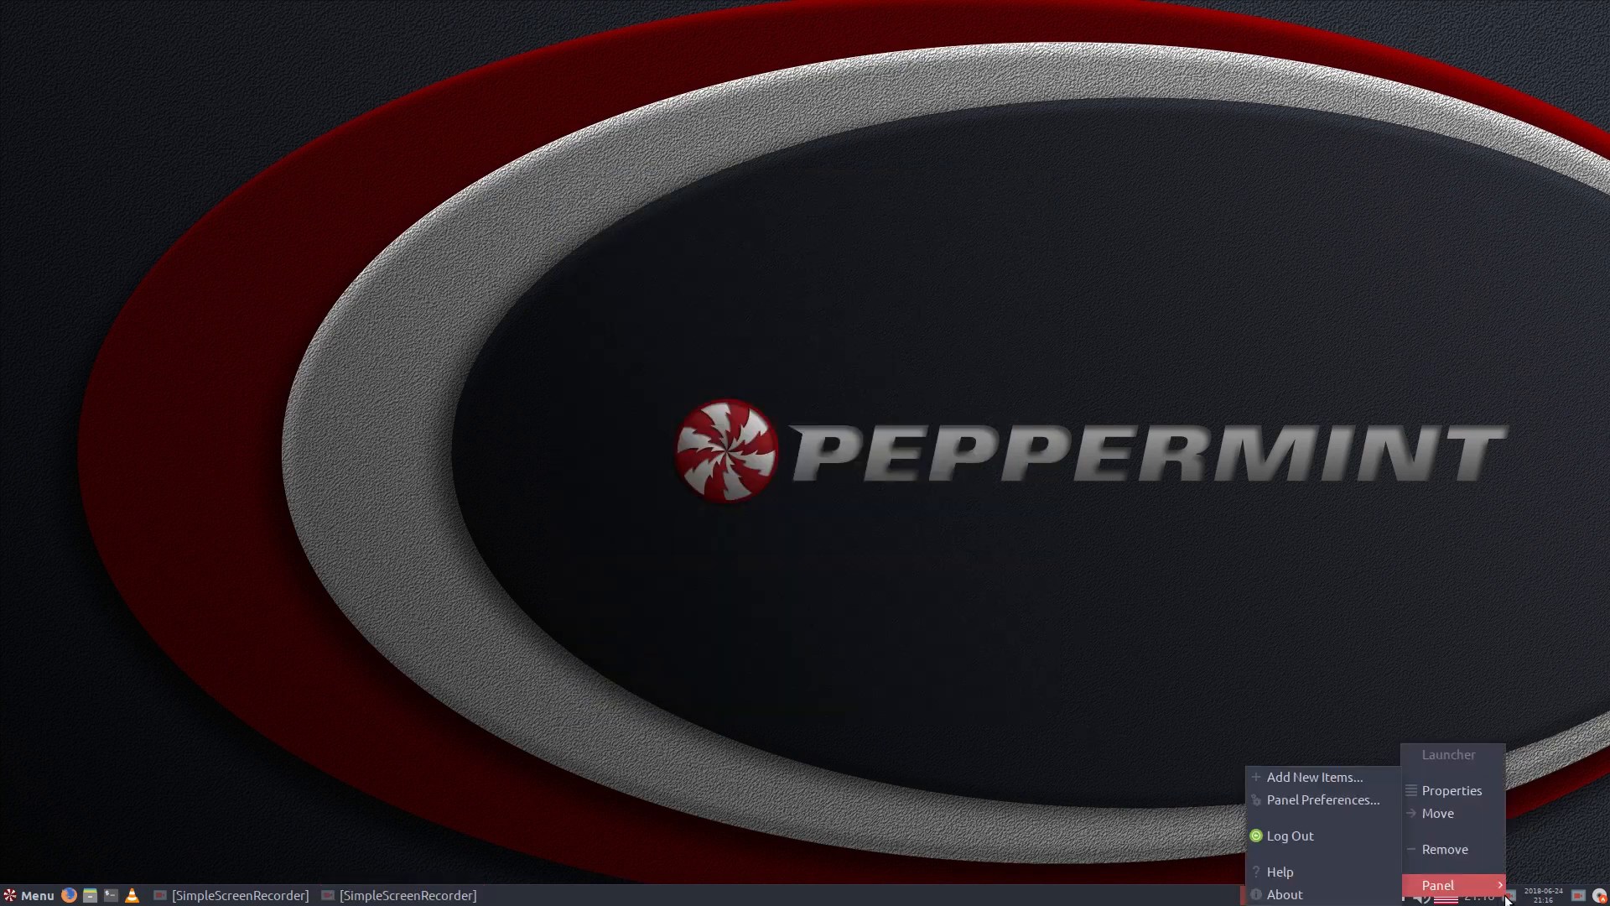
click(1466, 855)
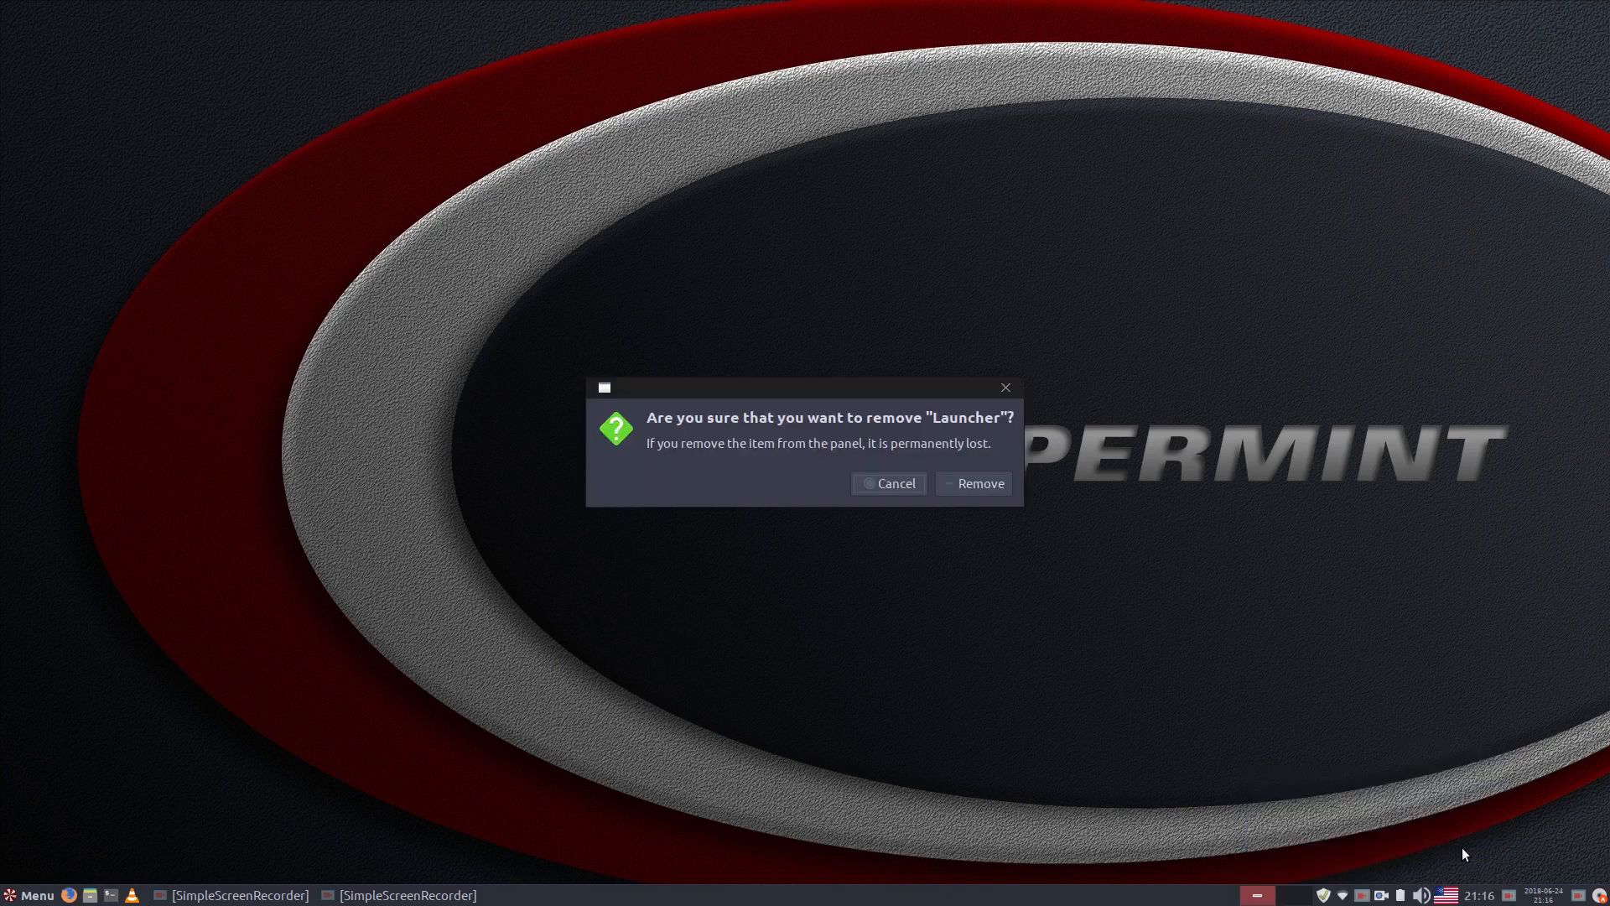
click(972, 485)
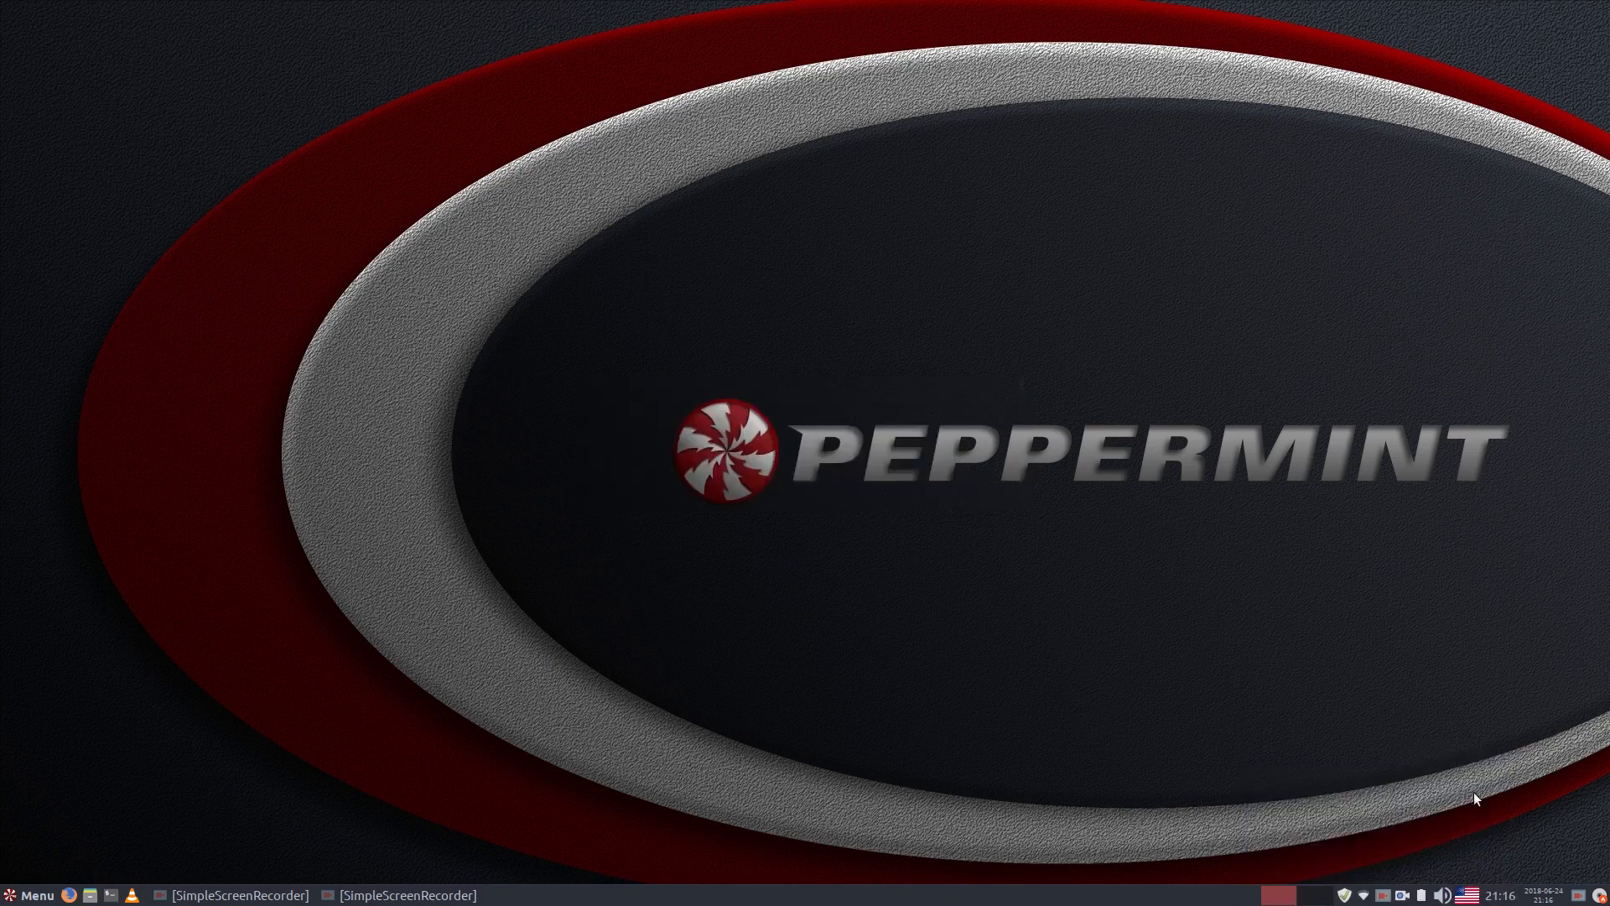
right_click(1578, 896)
mouse_move(1574, 889)
click(1530, 856)
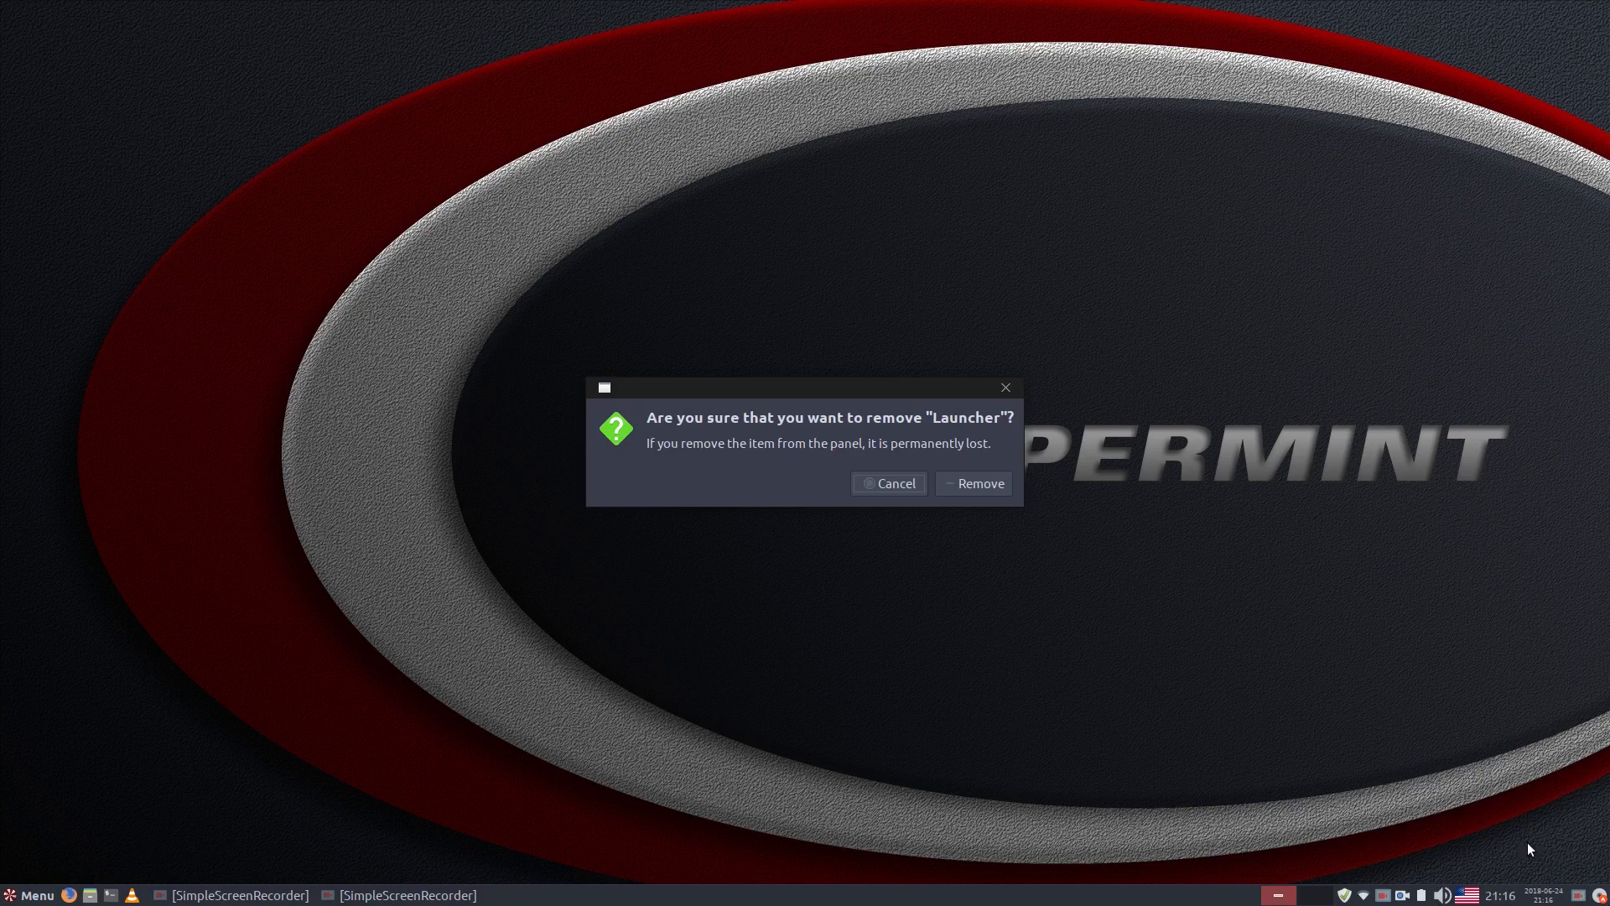
click(973, 484)
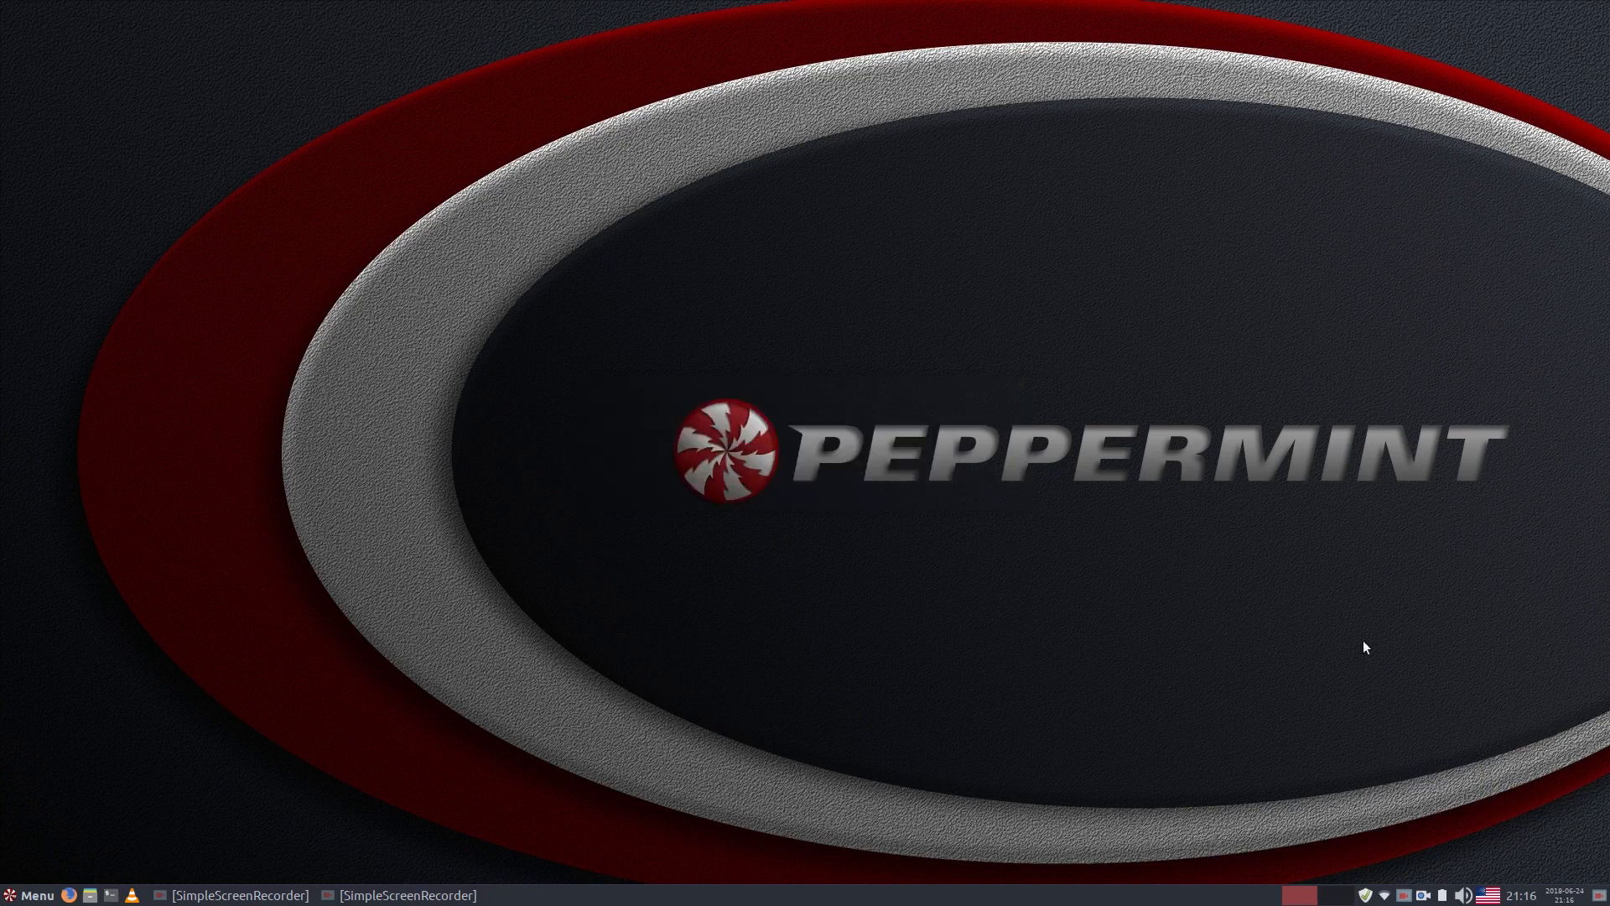
right_click(1598, 895)
click(1530, 849)
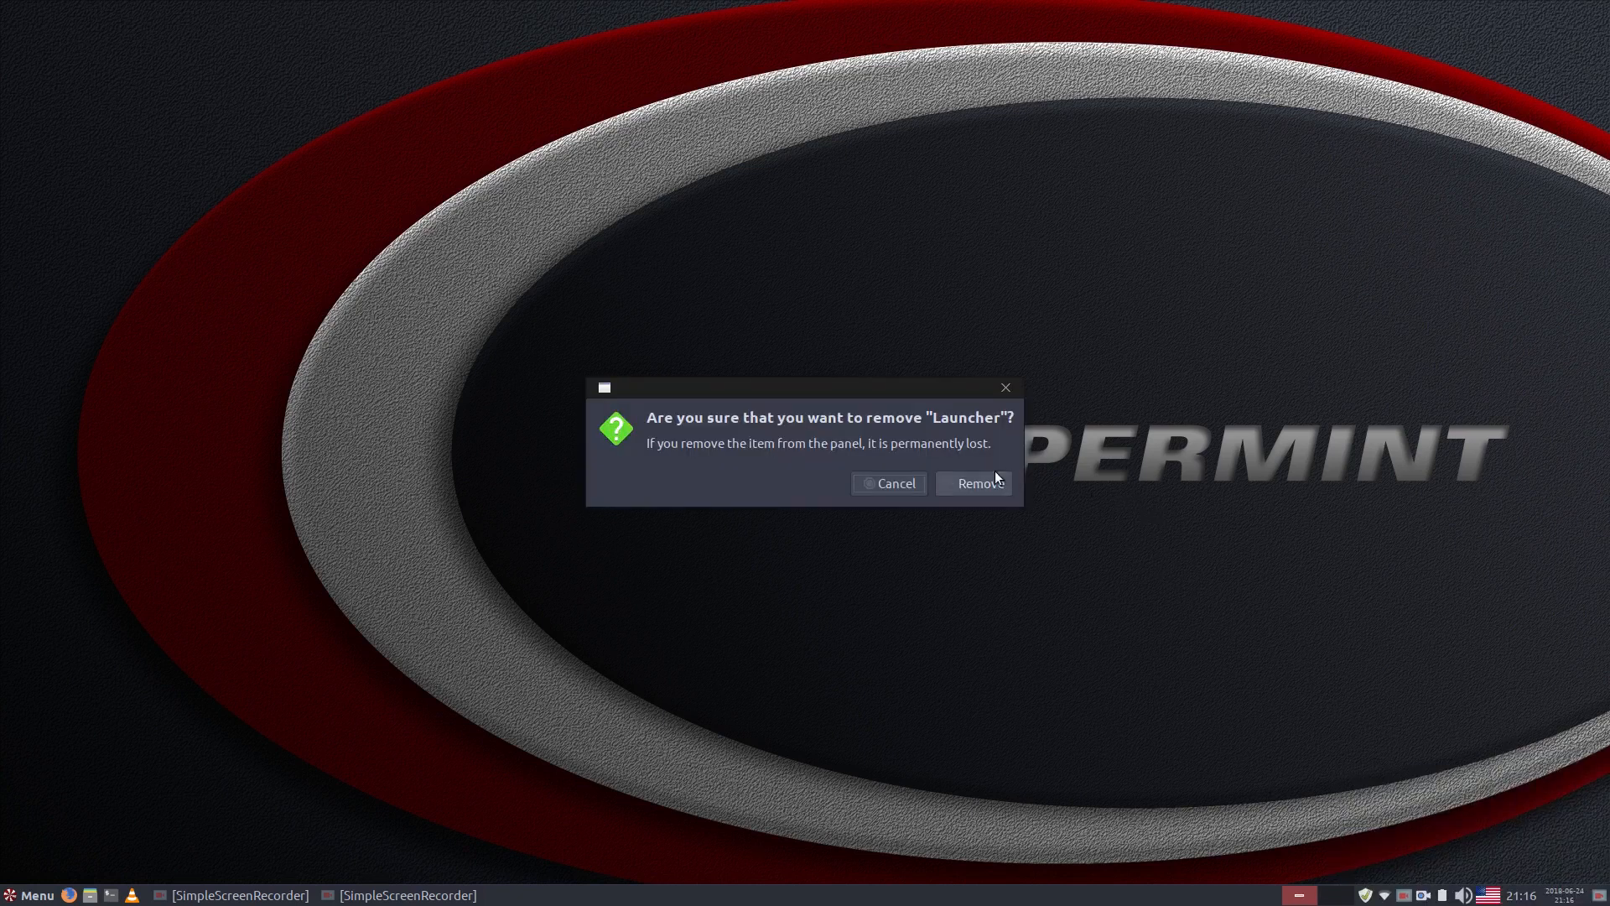
click(973, 484)
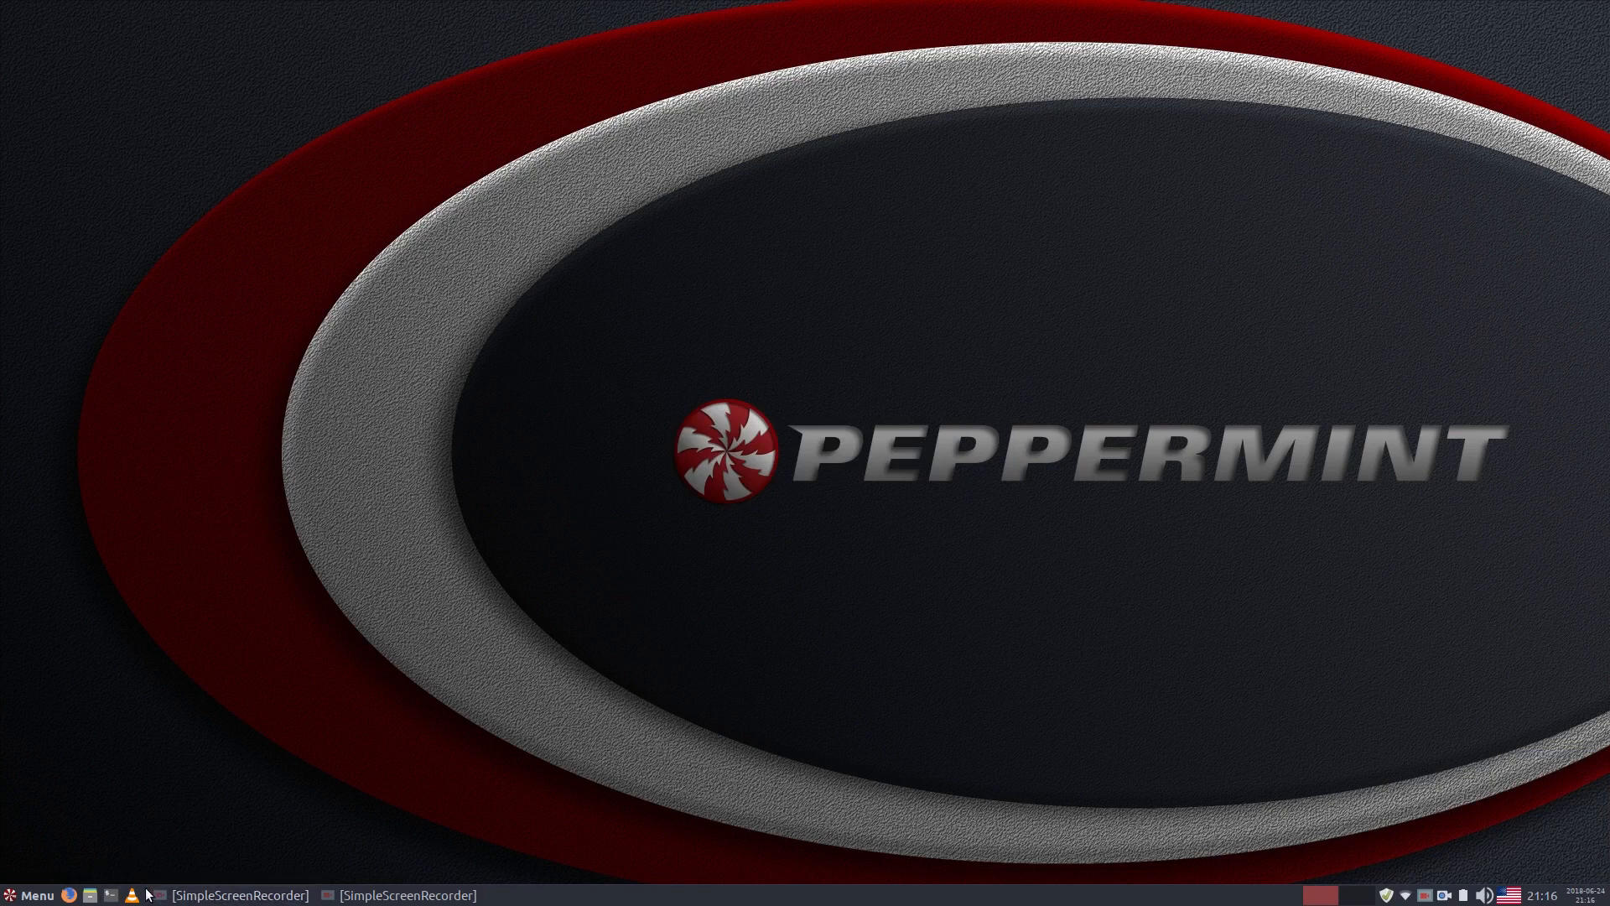
click(33, 895)
Add a SimpleScreenRecorder launcher to the panel and move it right after VLC
mouse_move(58, 751)
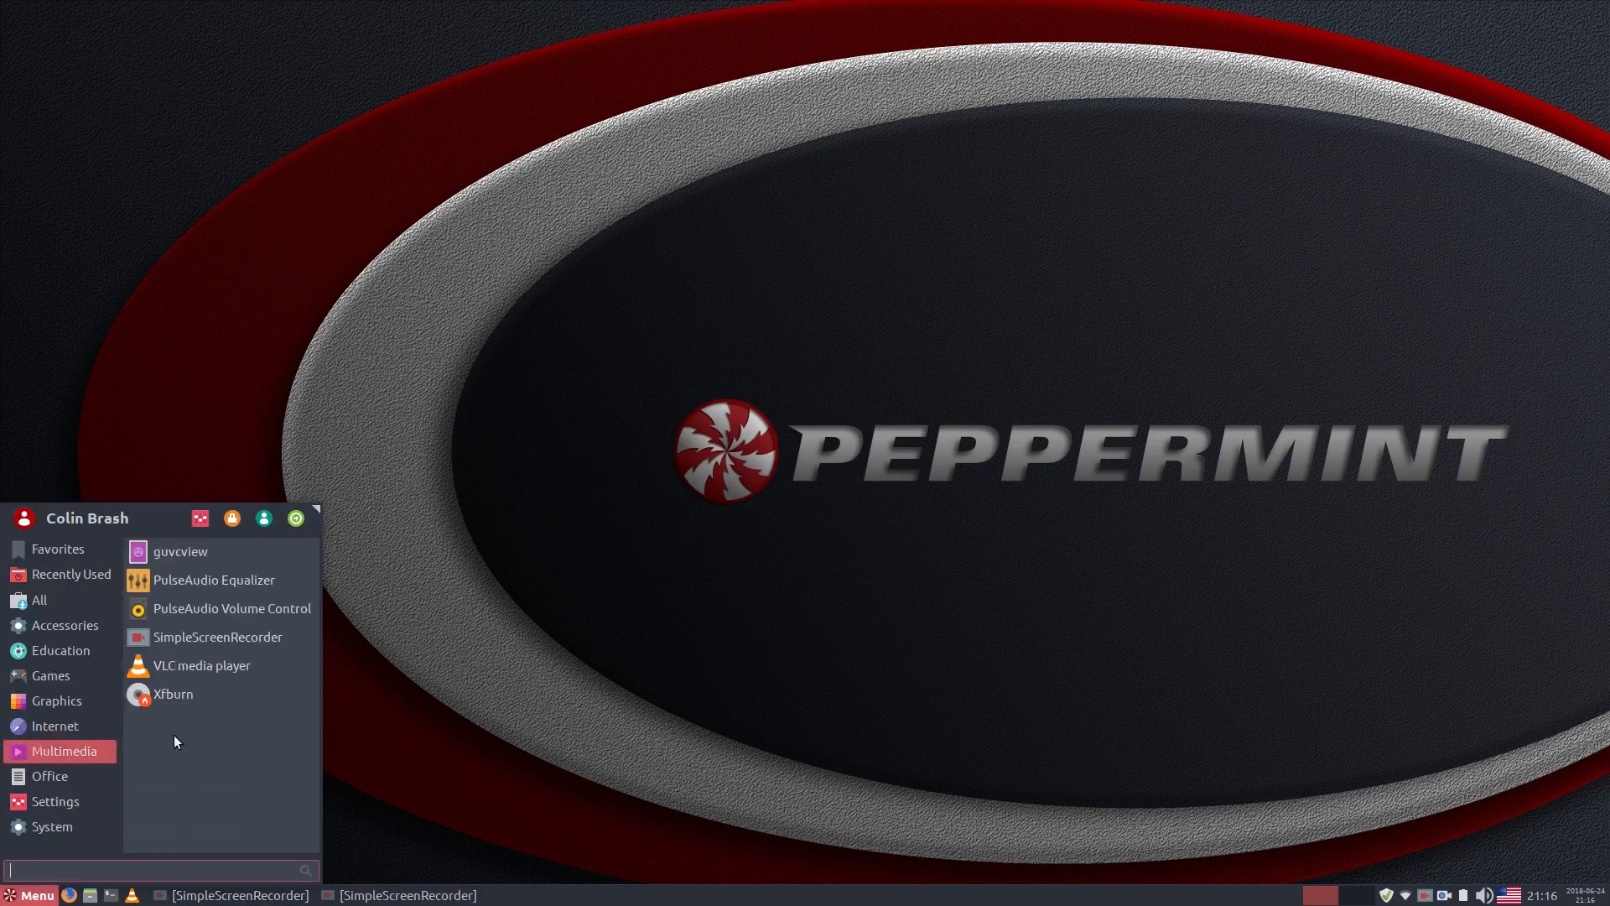
right_click(248, 637)
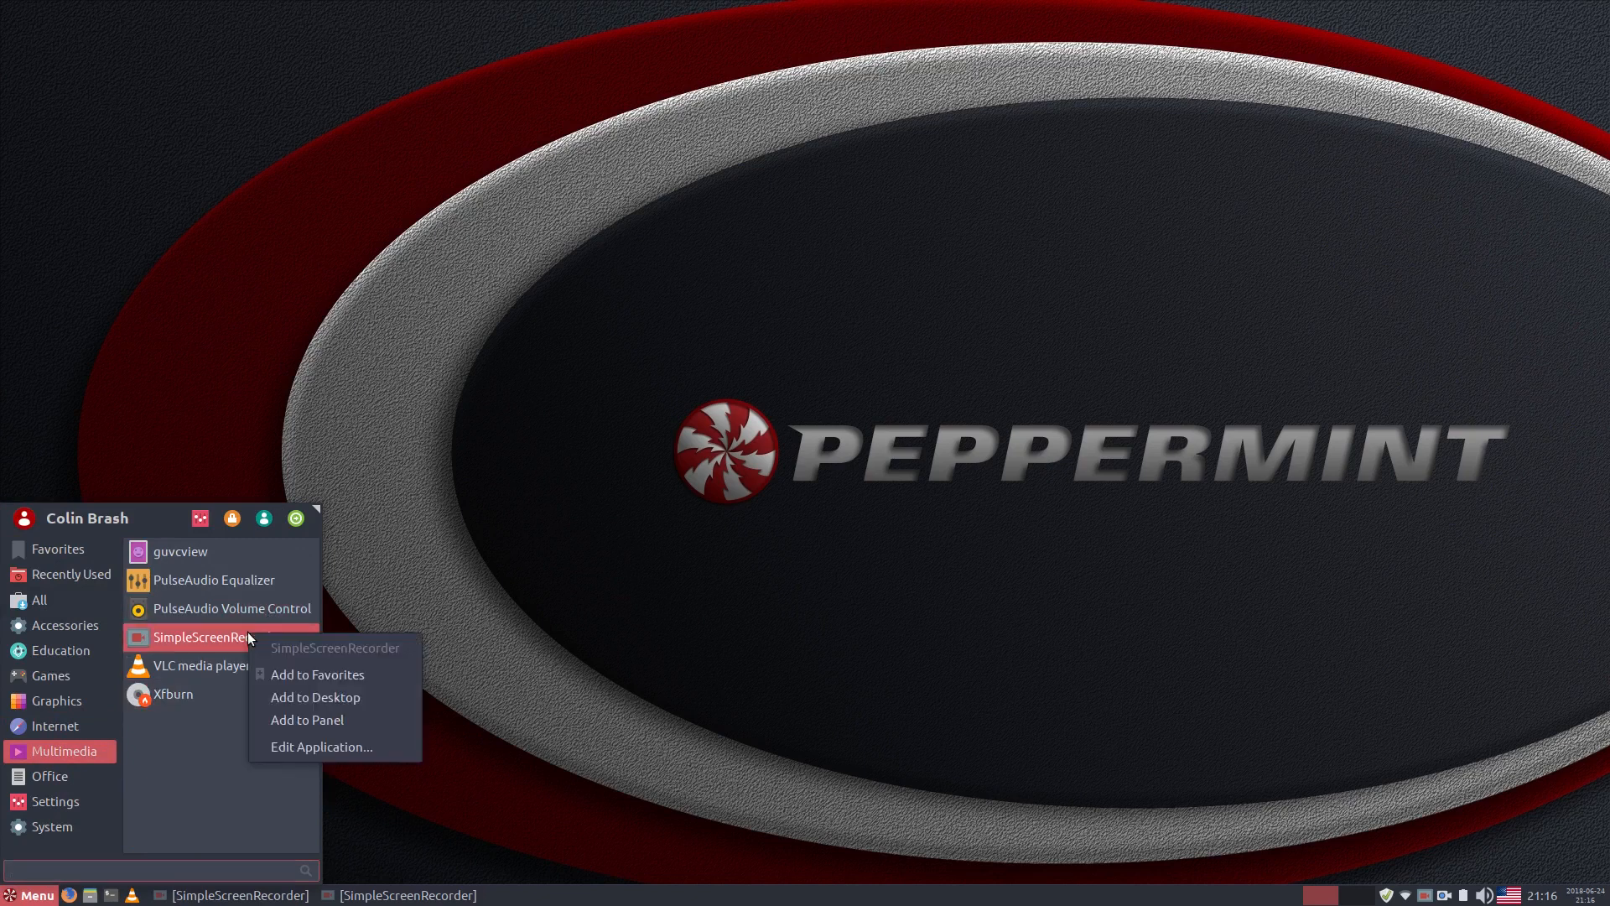
click(367, 728)
click(1205, 797)
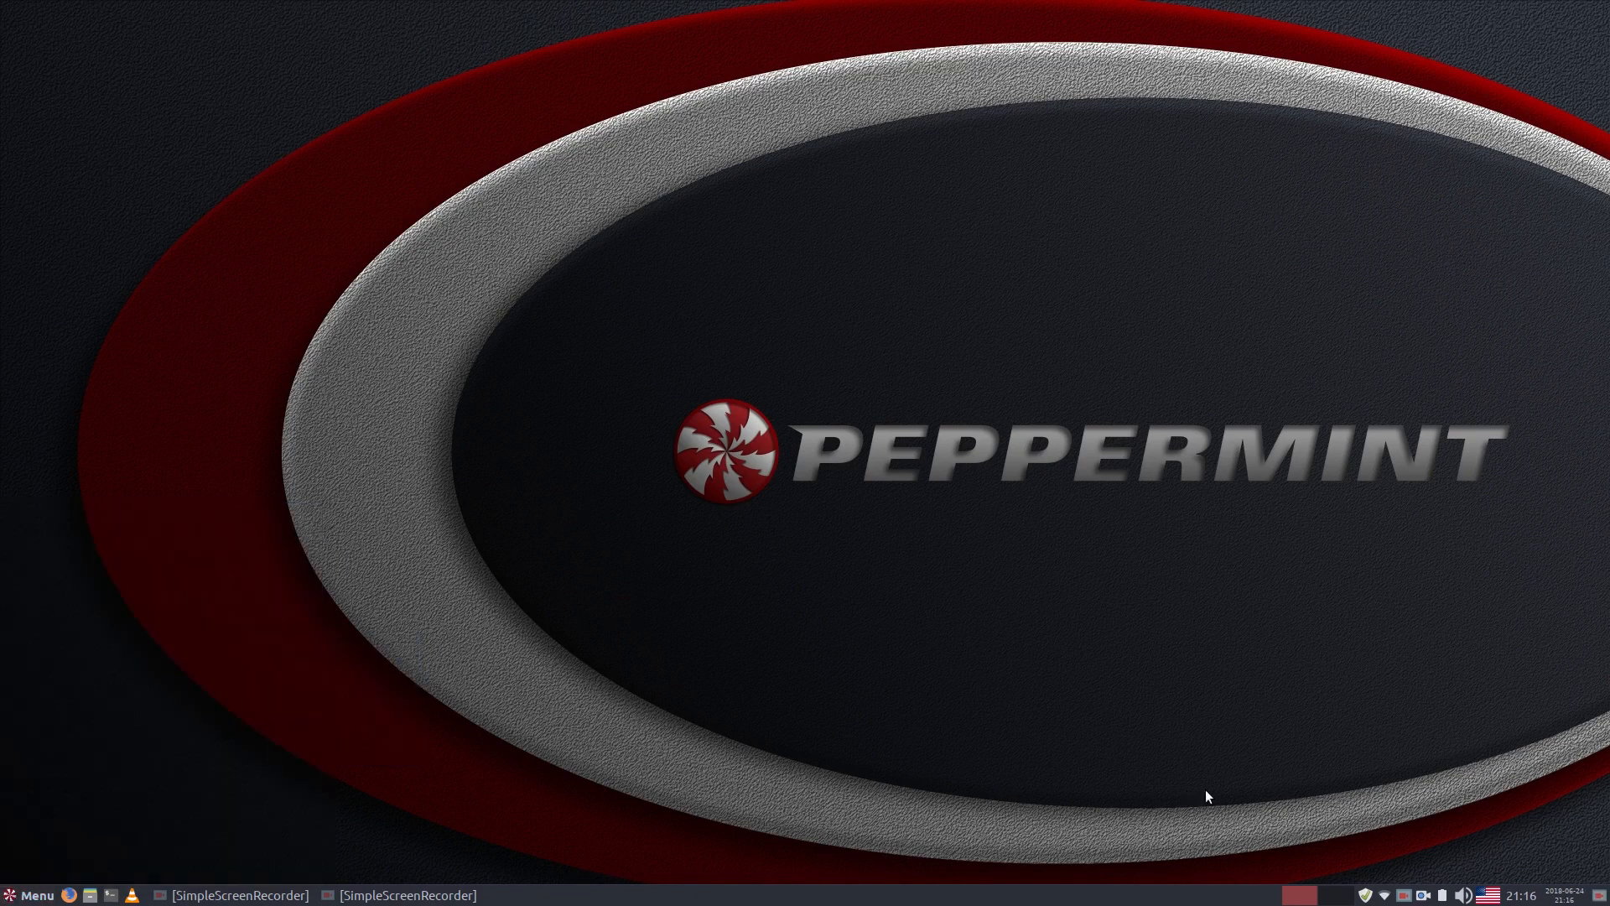
right_click(1601, 894)
mouse_move(1594, 877)
click(1540, 808)
click(157, 897)
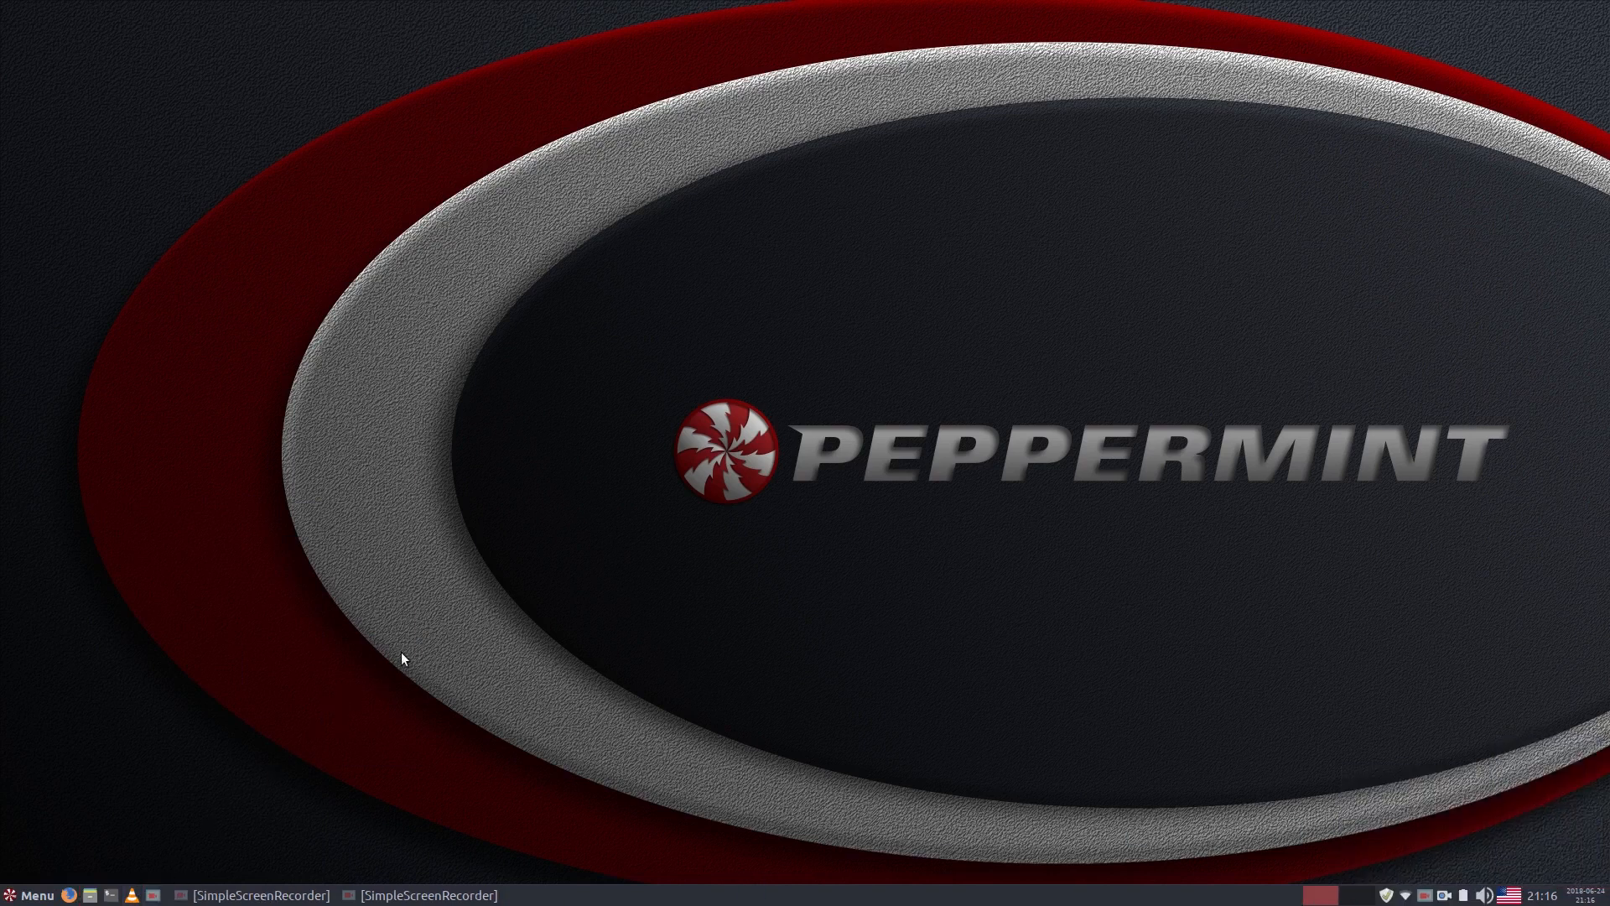
Browse the menu's System, Multimedia and All categories, then close the menu
click(12, 898)
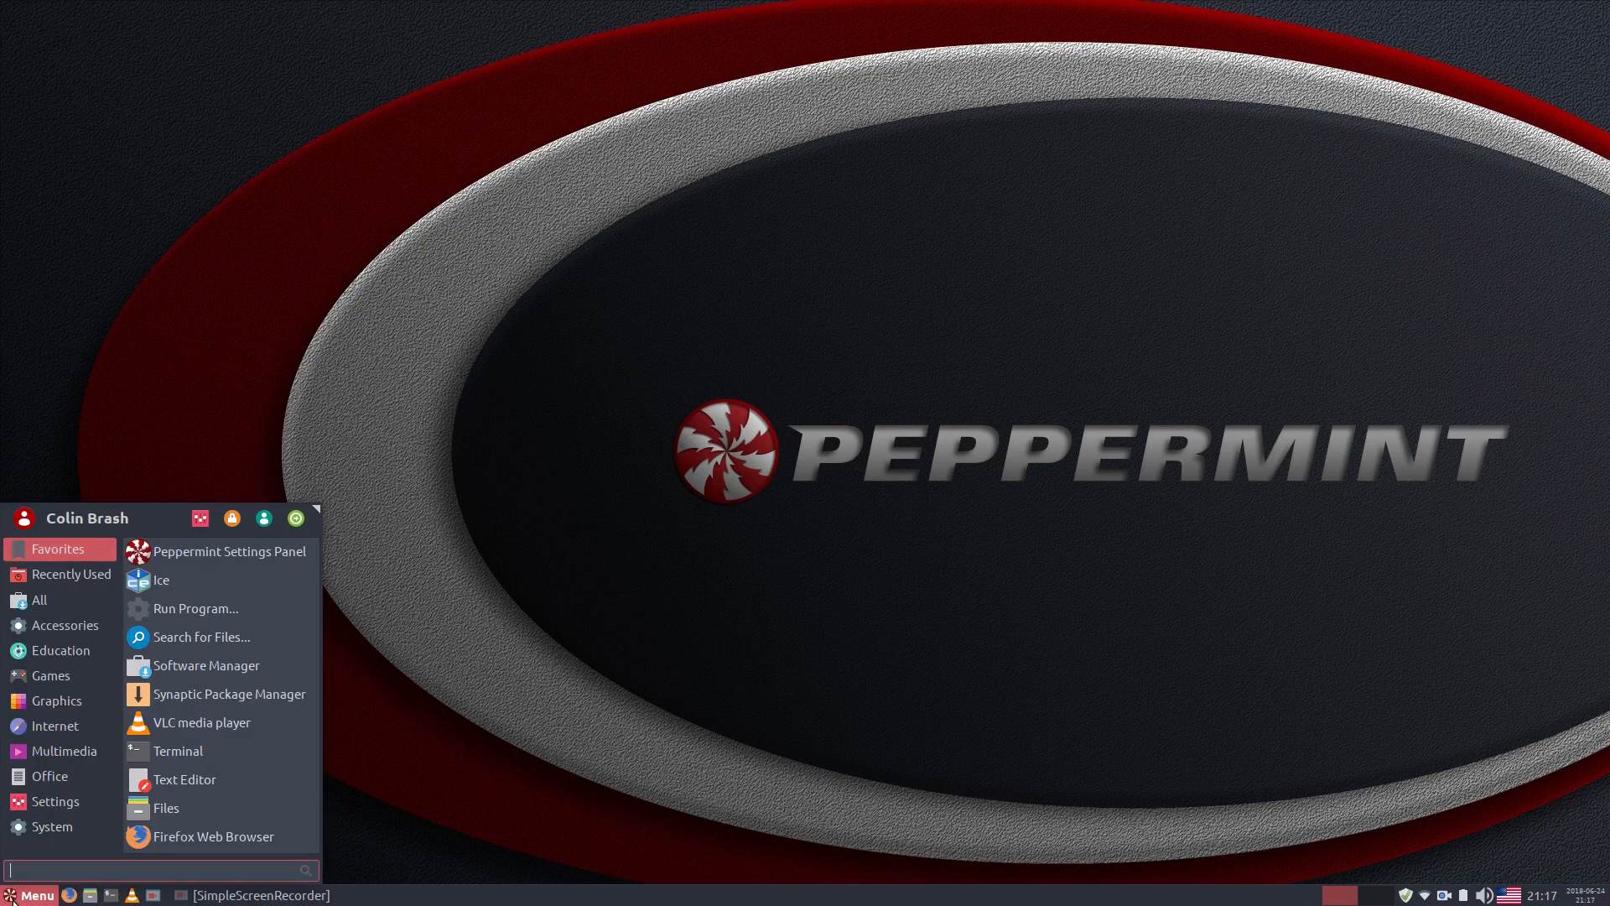
click(11, 900)
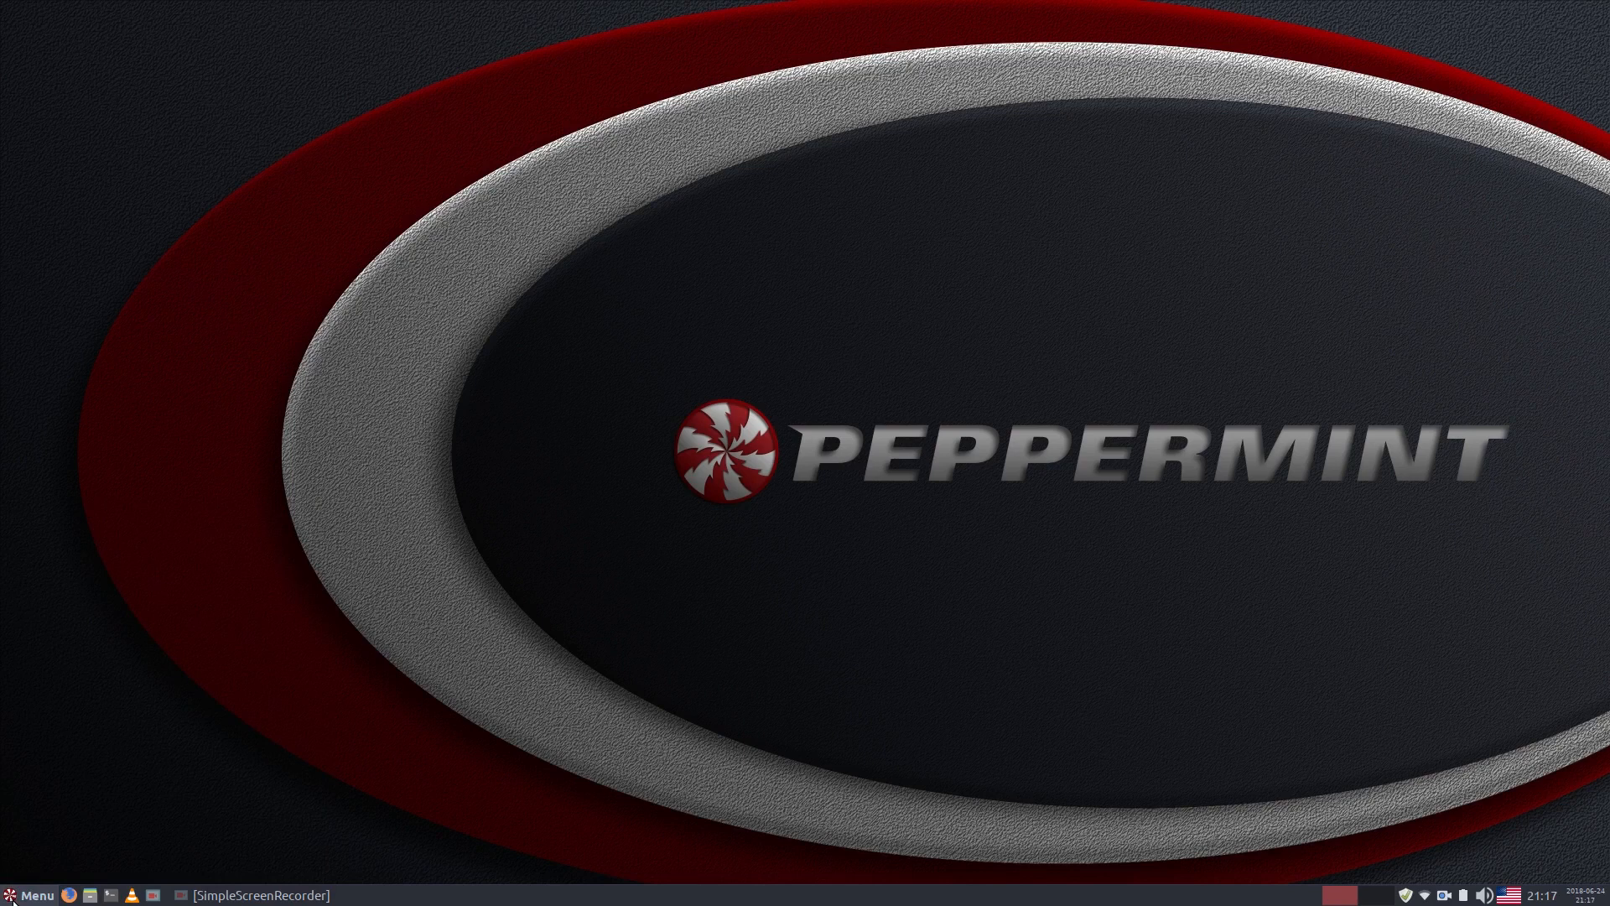
click(12, 900)
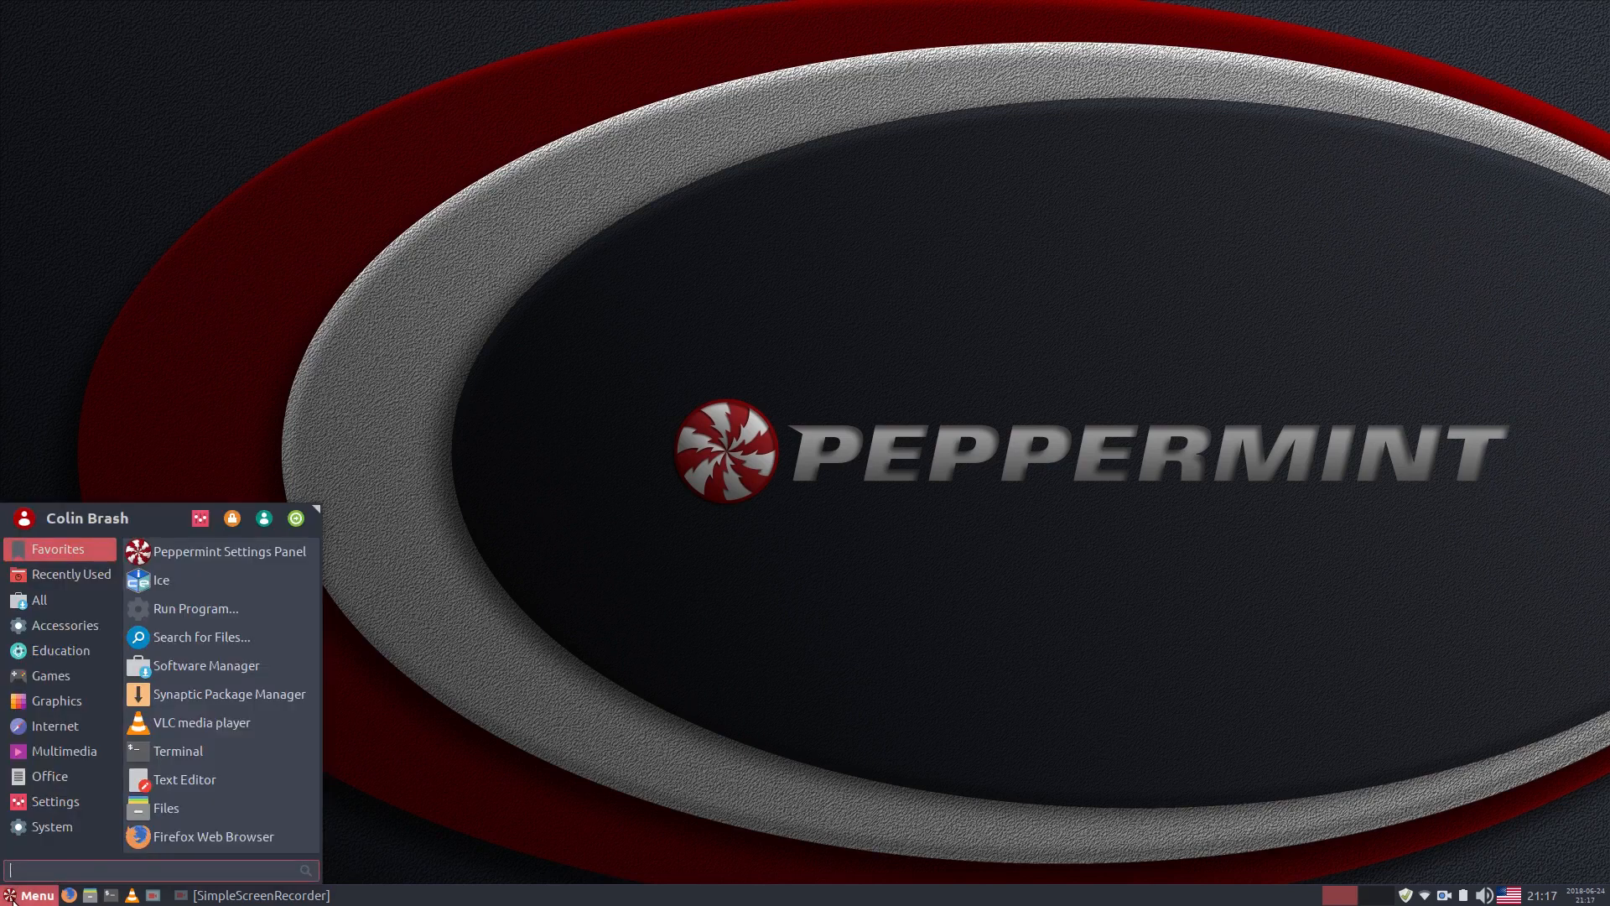
click(93, 817)
click(62, 753)
click(51, 602)
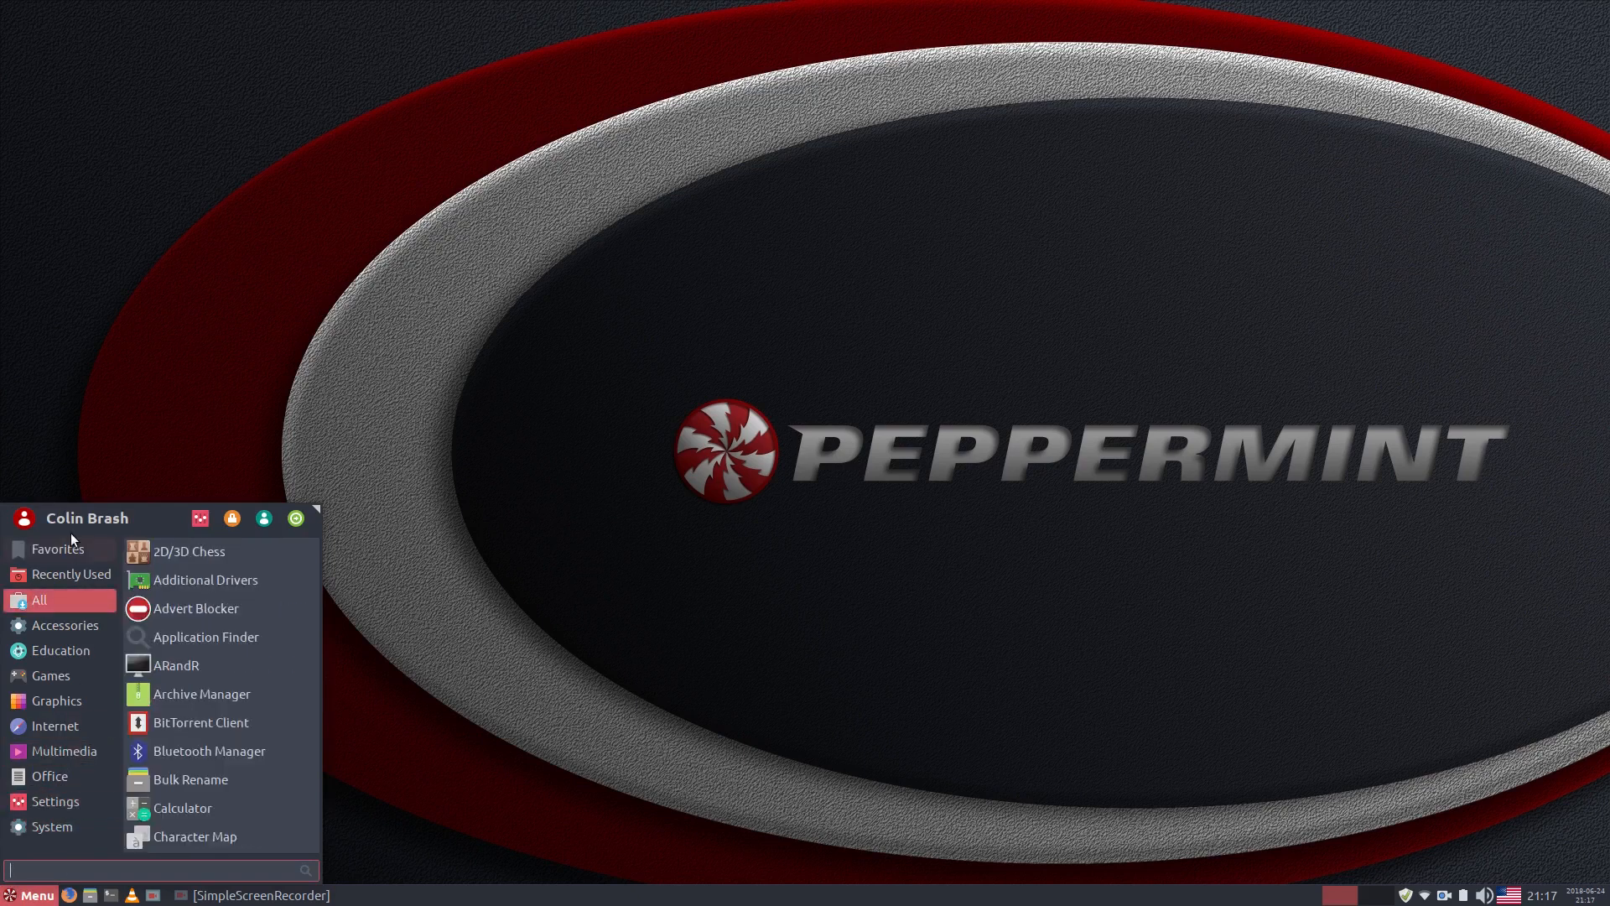
click(8, 902)
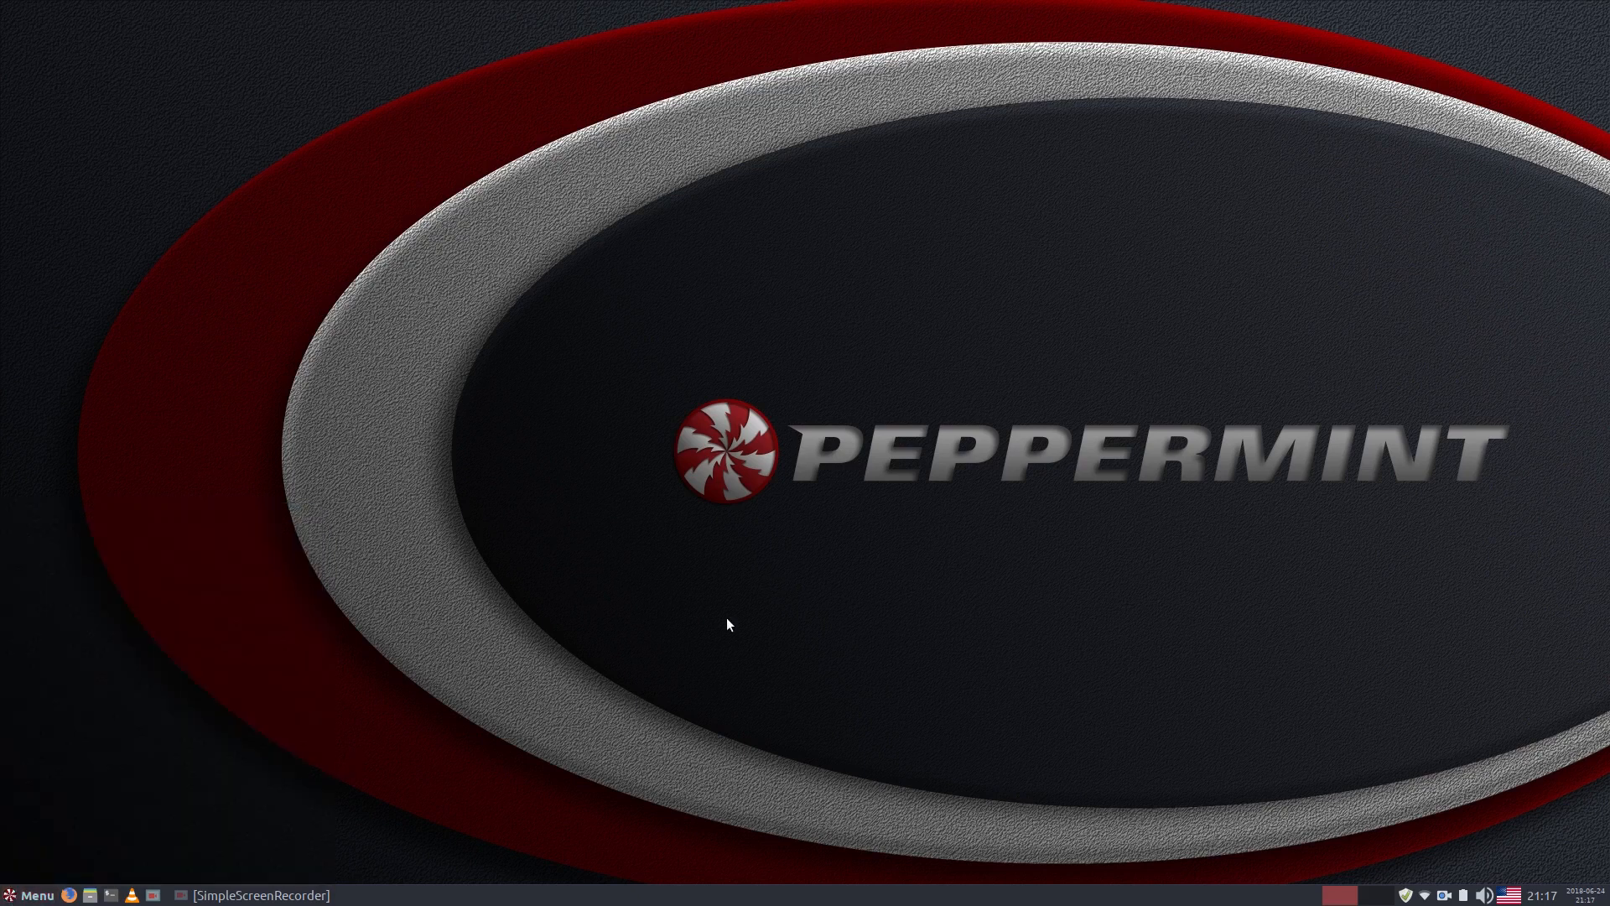